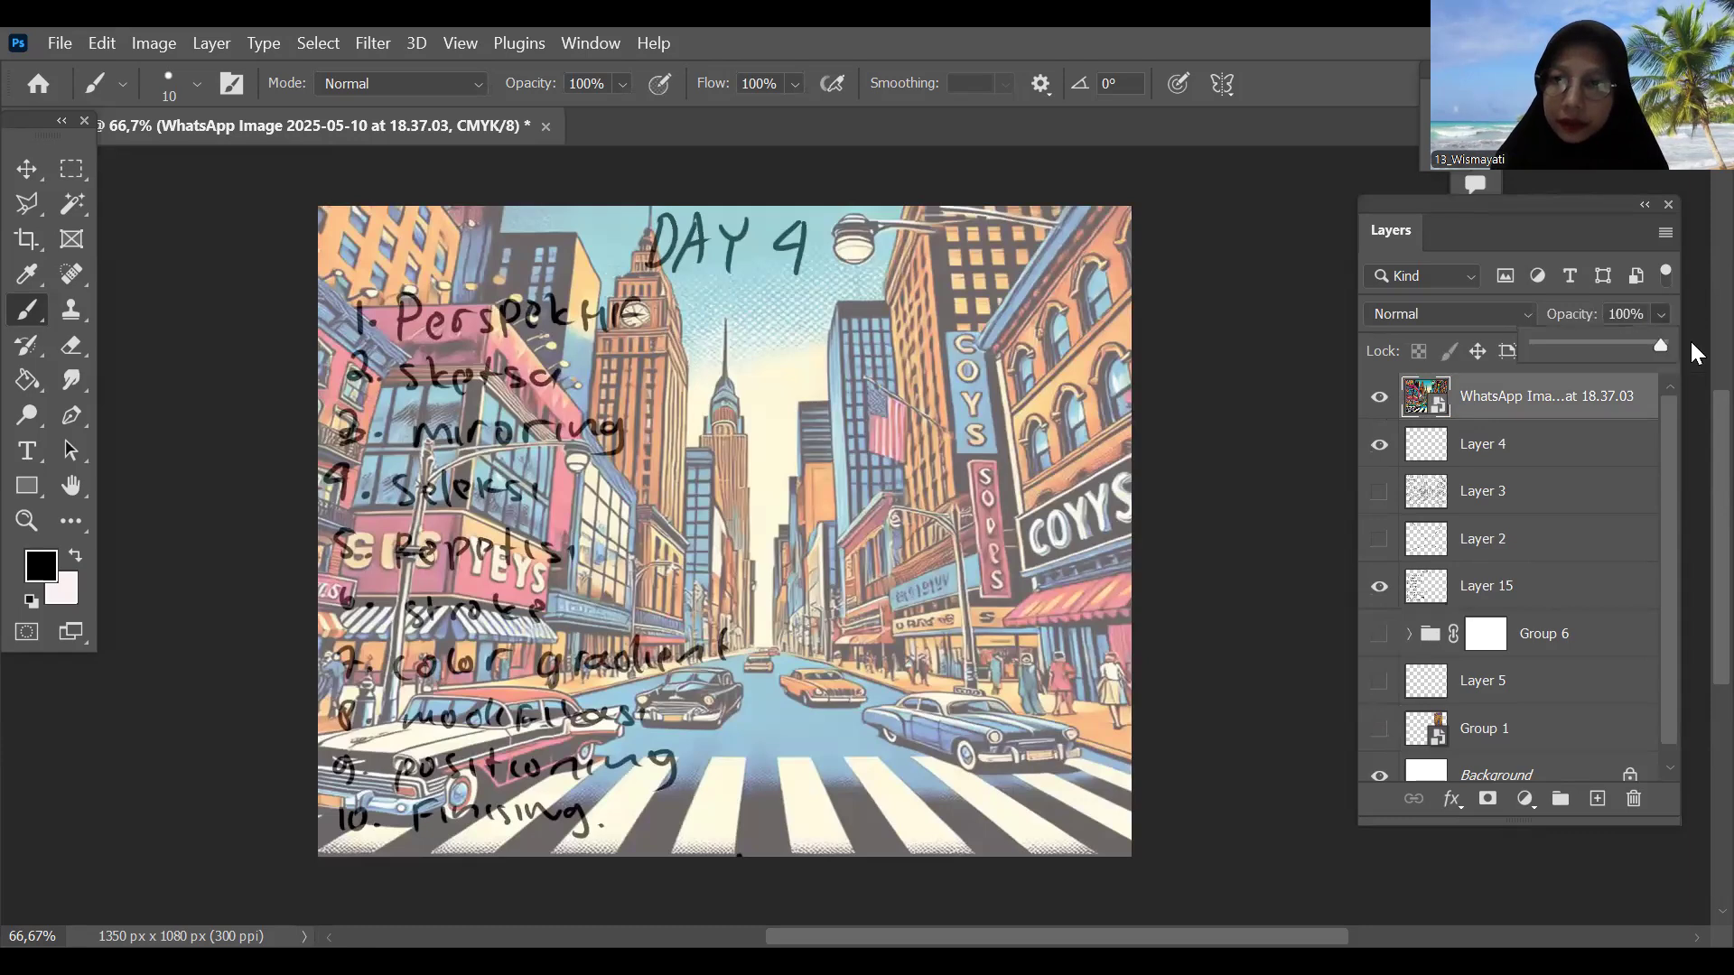
# Step: Set the city street image layer's opacity to 100% and hide that layer, leaving the handwritten Day 4 list in view
pyautogui.click(1260, 534)
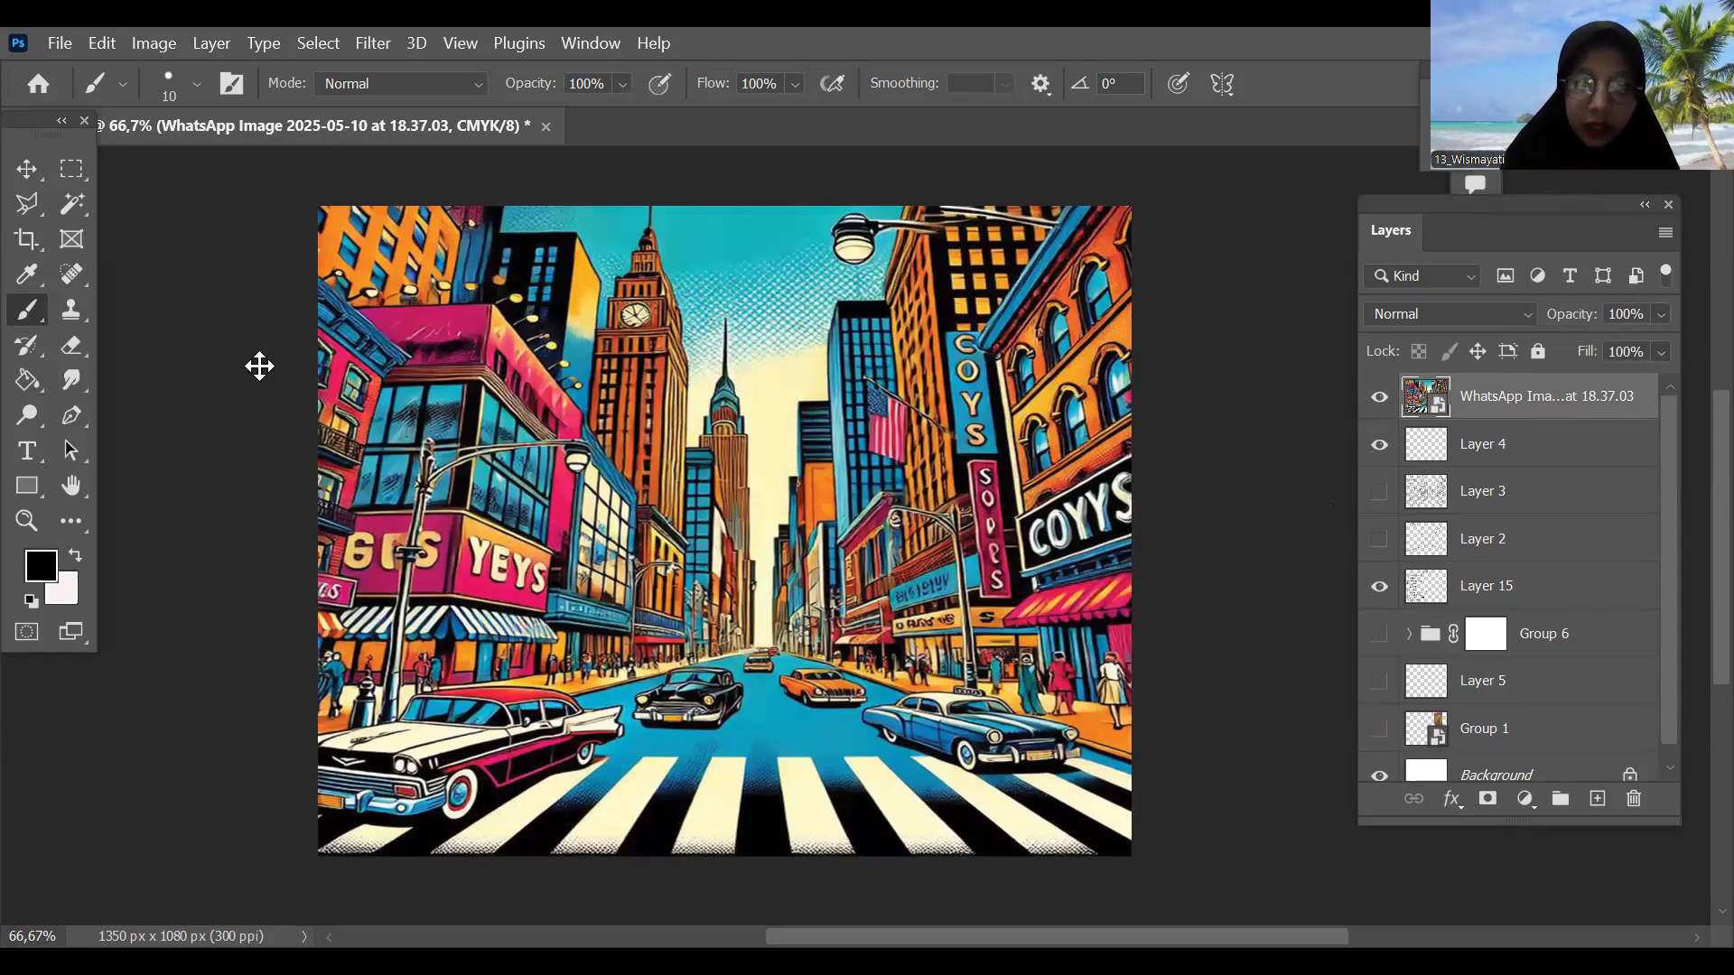
pyautogui.click(1374, 399)
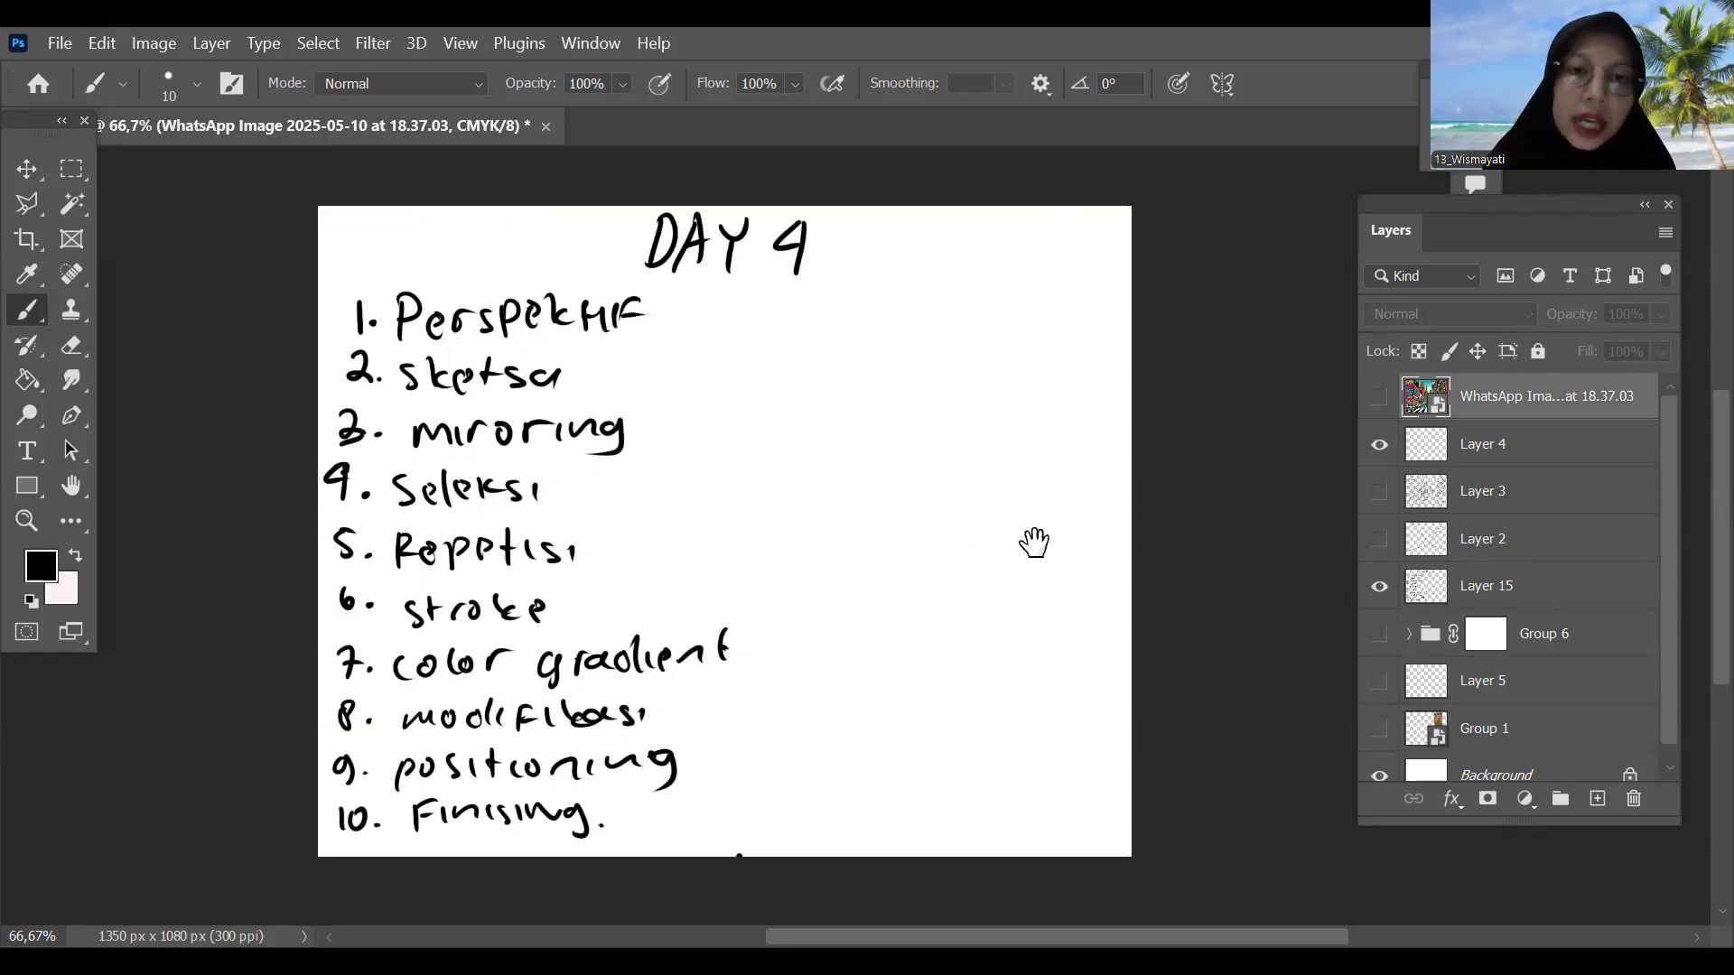
pyautogui.moveTo(1033, 542); pyautogui.dragTo(1149, 534)
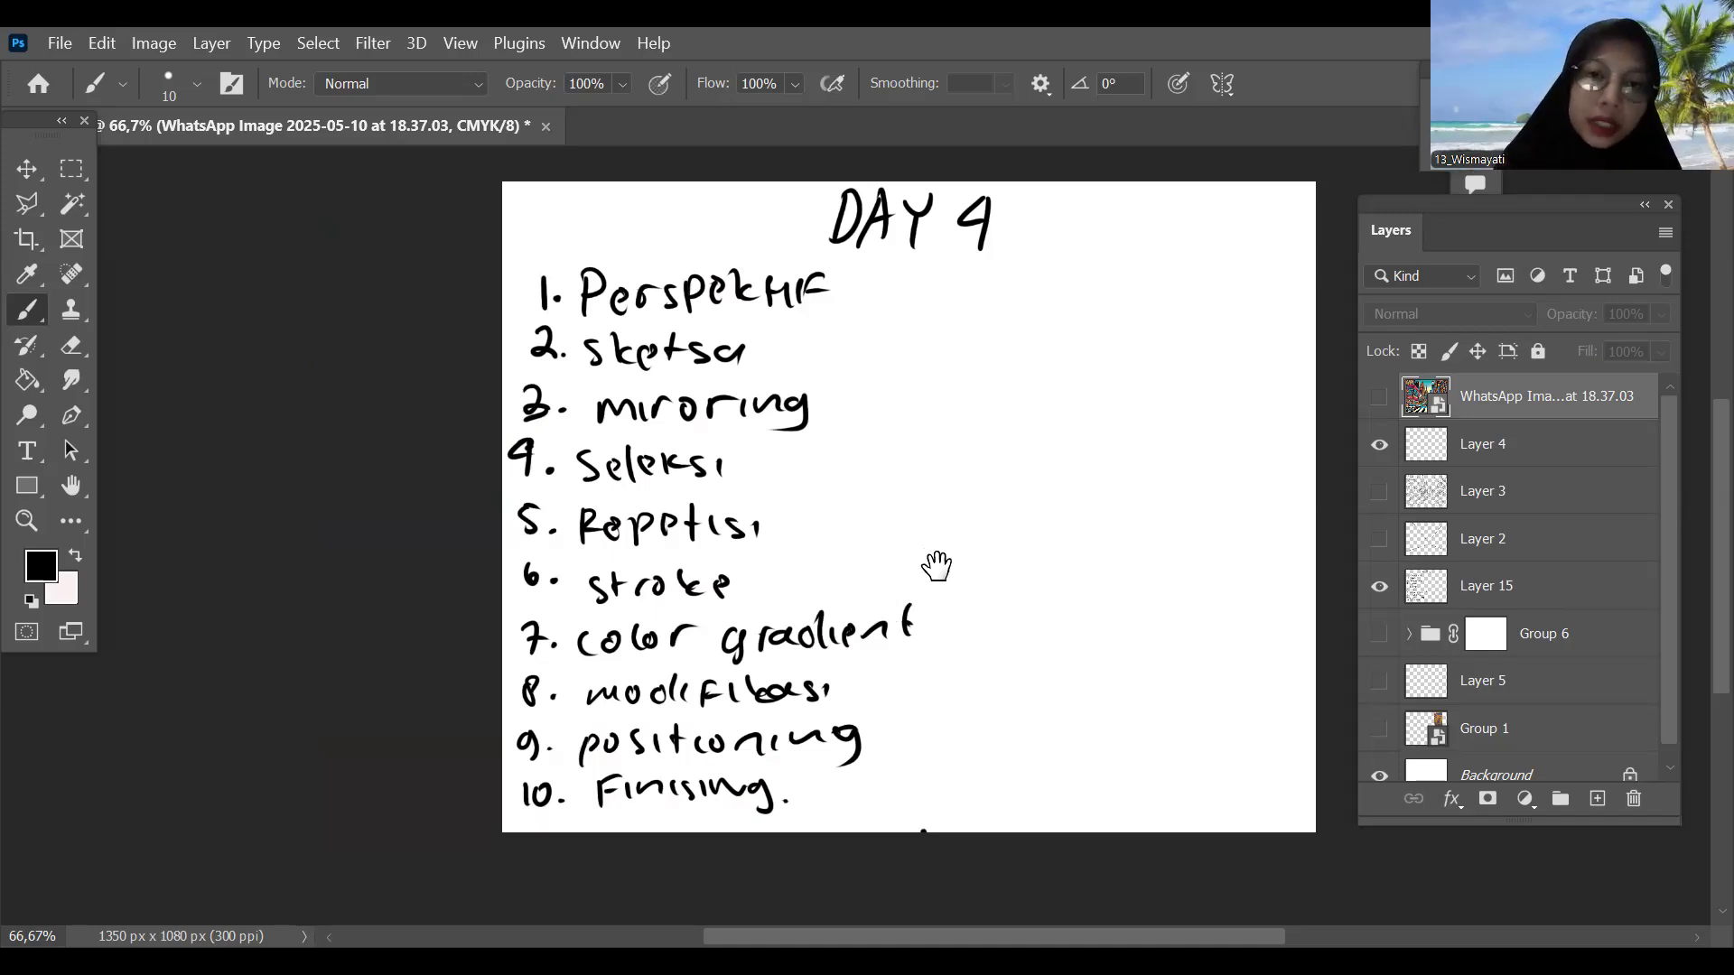
pyautogui.moveTo(933, 565); pyautogui.dragTo(848, 600)
pyautogui.moveTo(990, 608); pyautogui.dragTo(986, 562)
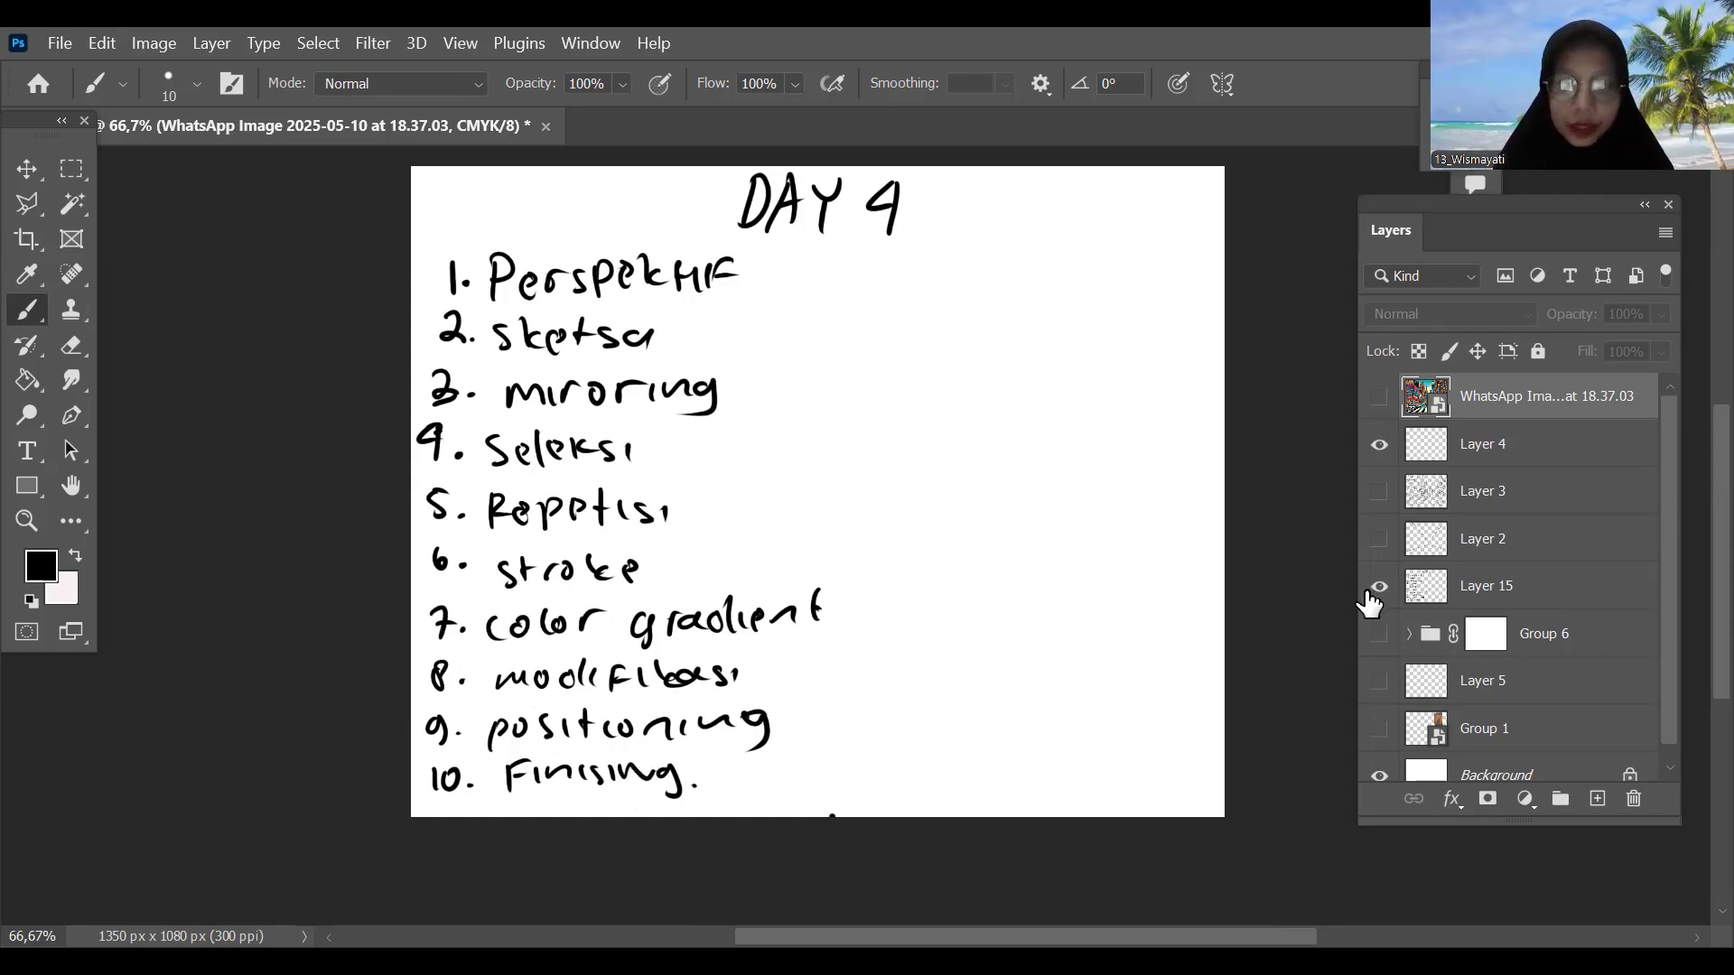
# Step: Hide Layer 4 and Layer 15, and add a new empty layer directly above Layer 4
pyautogui.click(1378, 443)
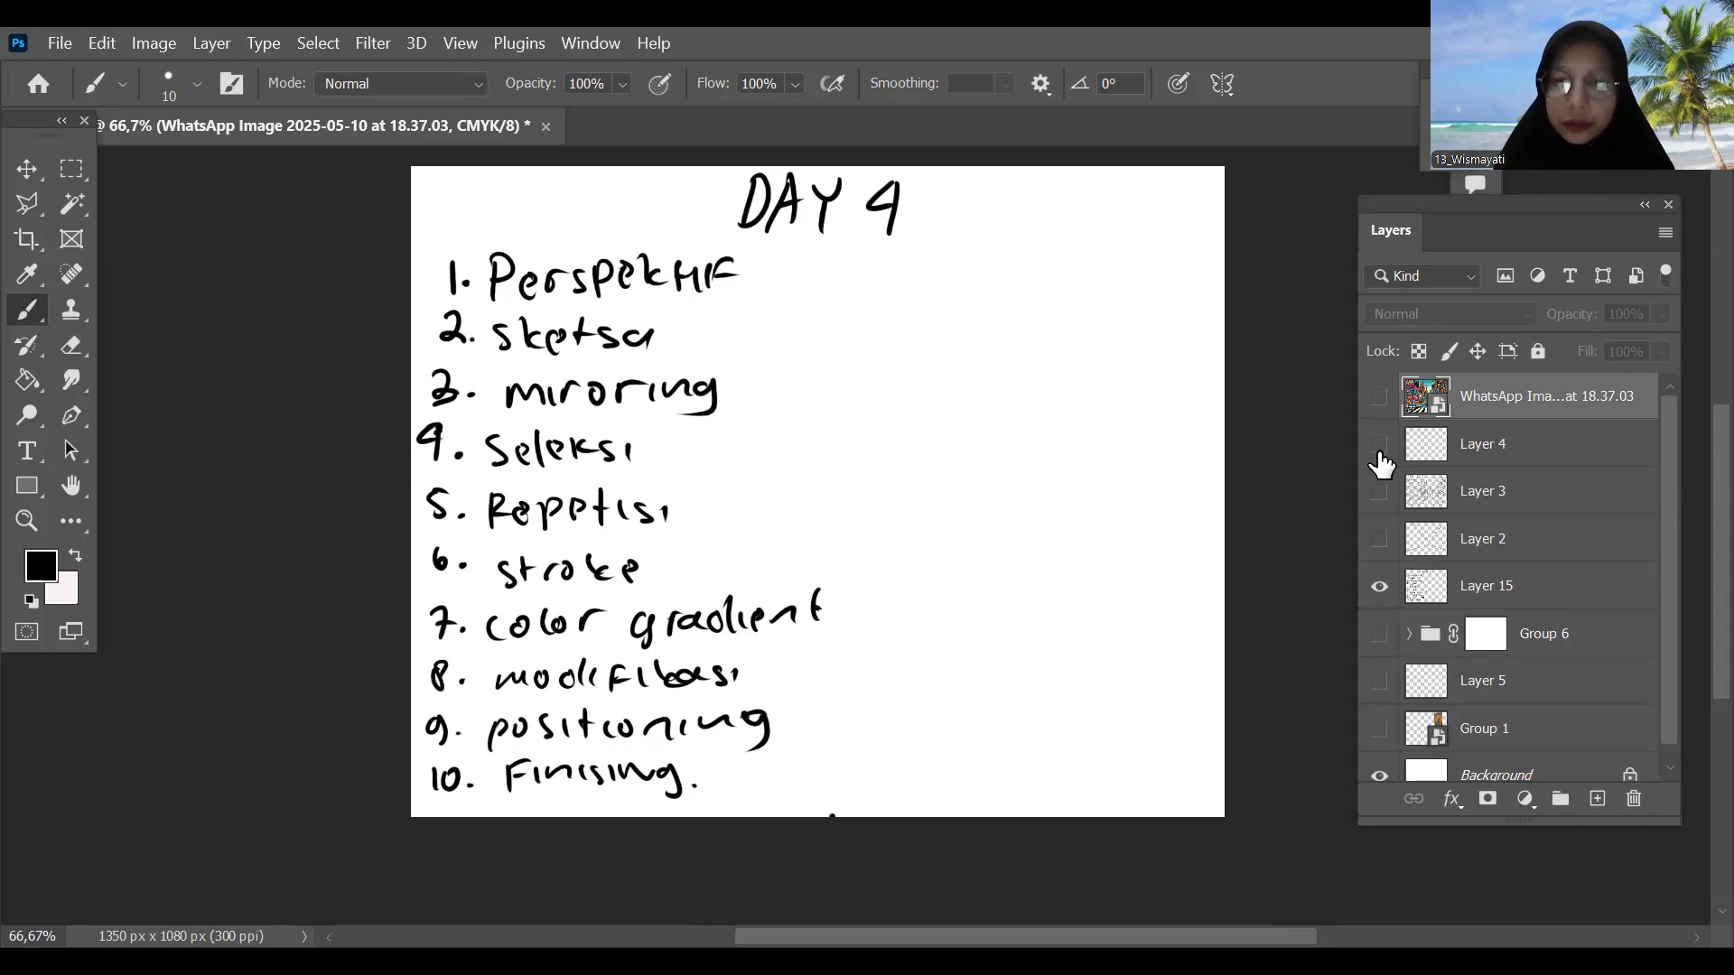
pyautogui.click(1379, 587)
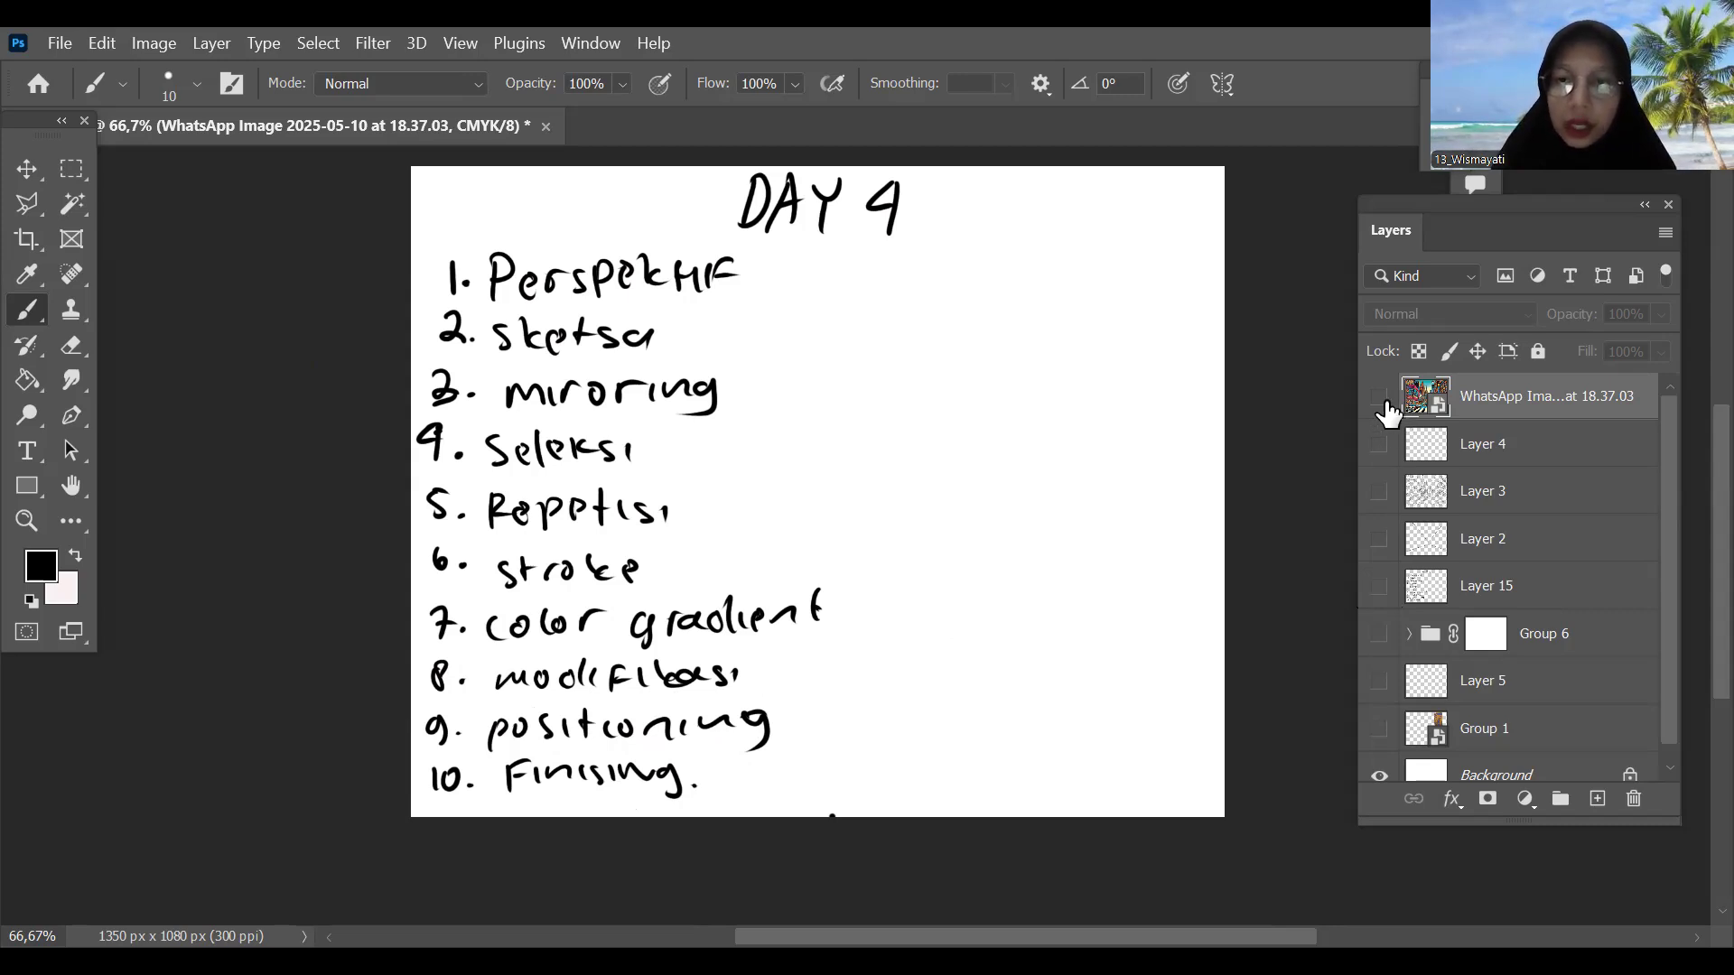
pyautogui.click(1477, 451)
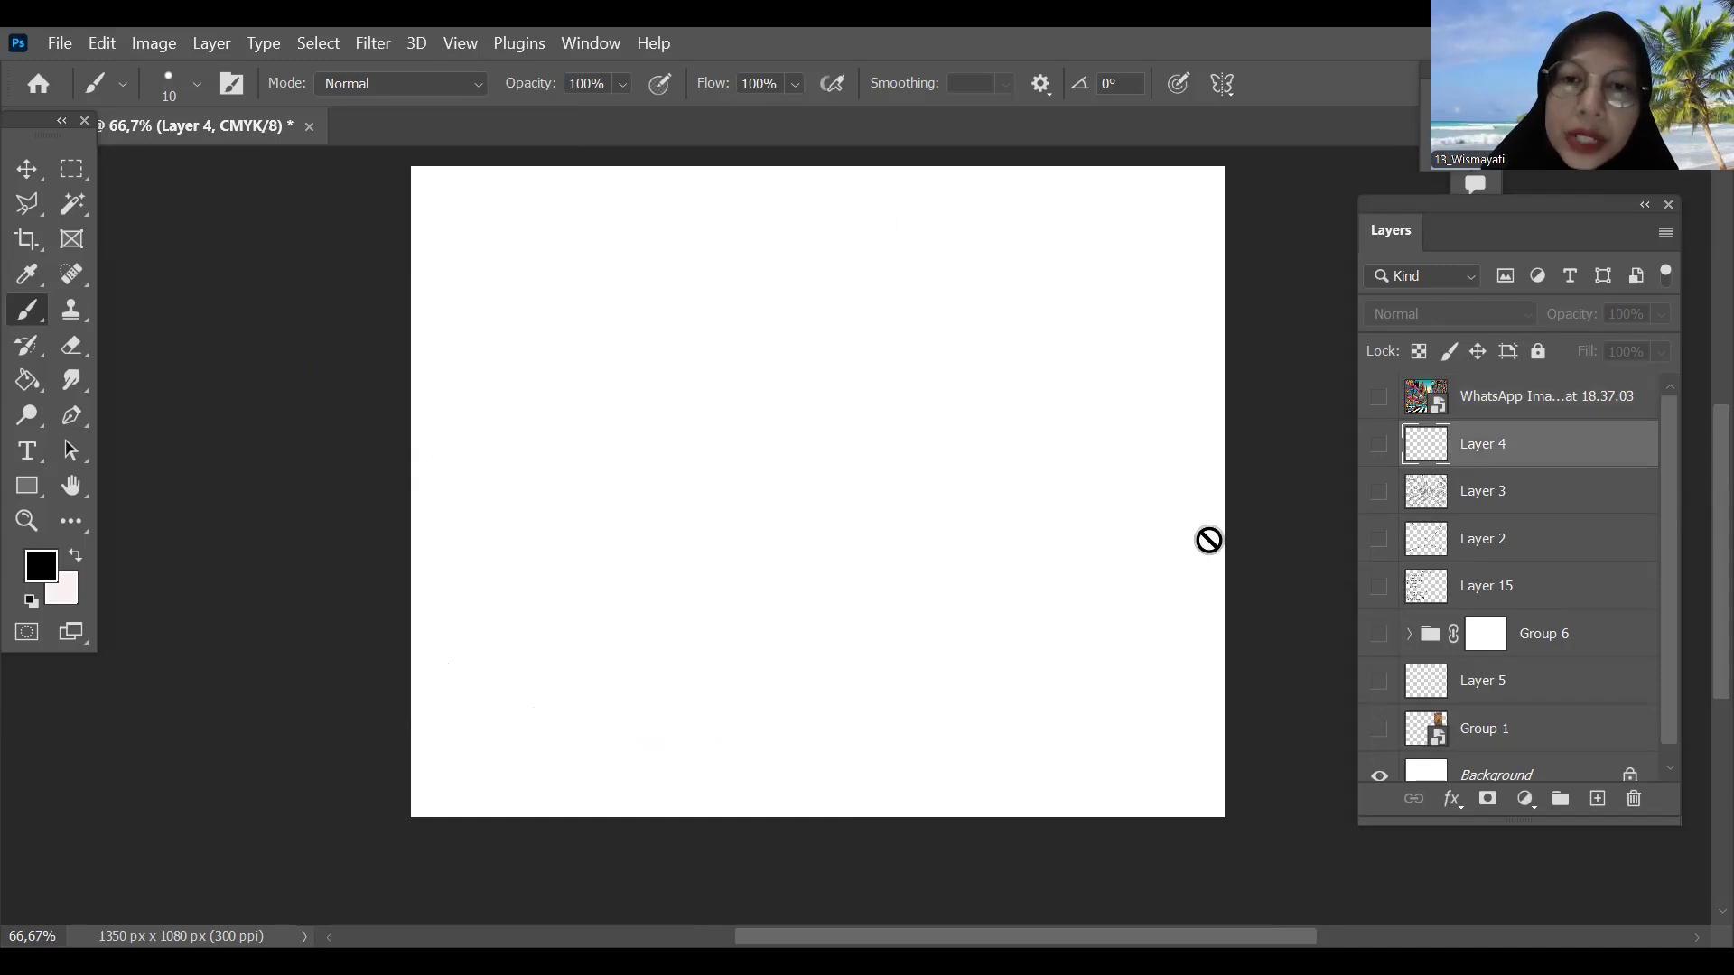
pyautogui.keyDown('space'); pyautogui.moveTo(1193, 584); pyautogui.dragTo(1138, 651); pyautogui.keyUp('space')
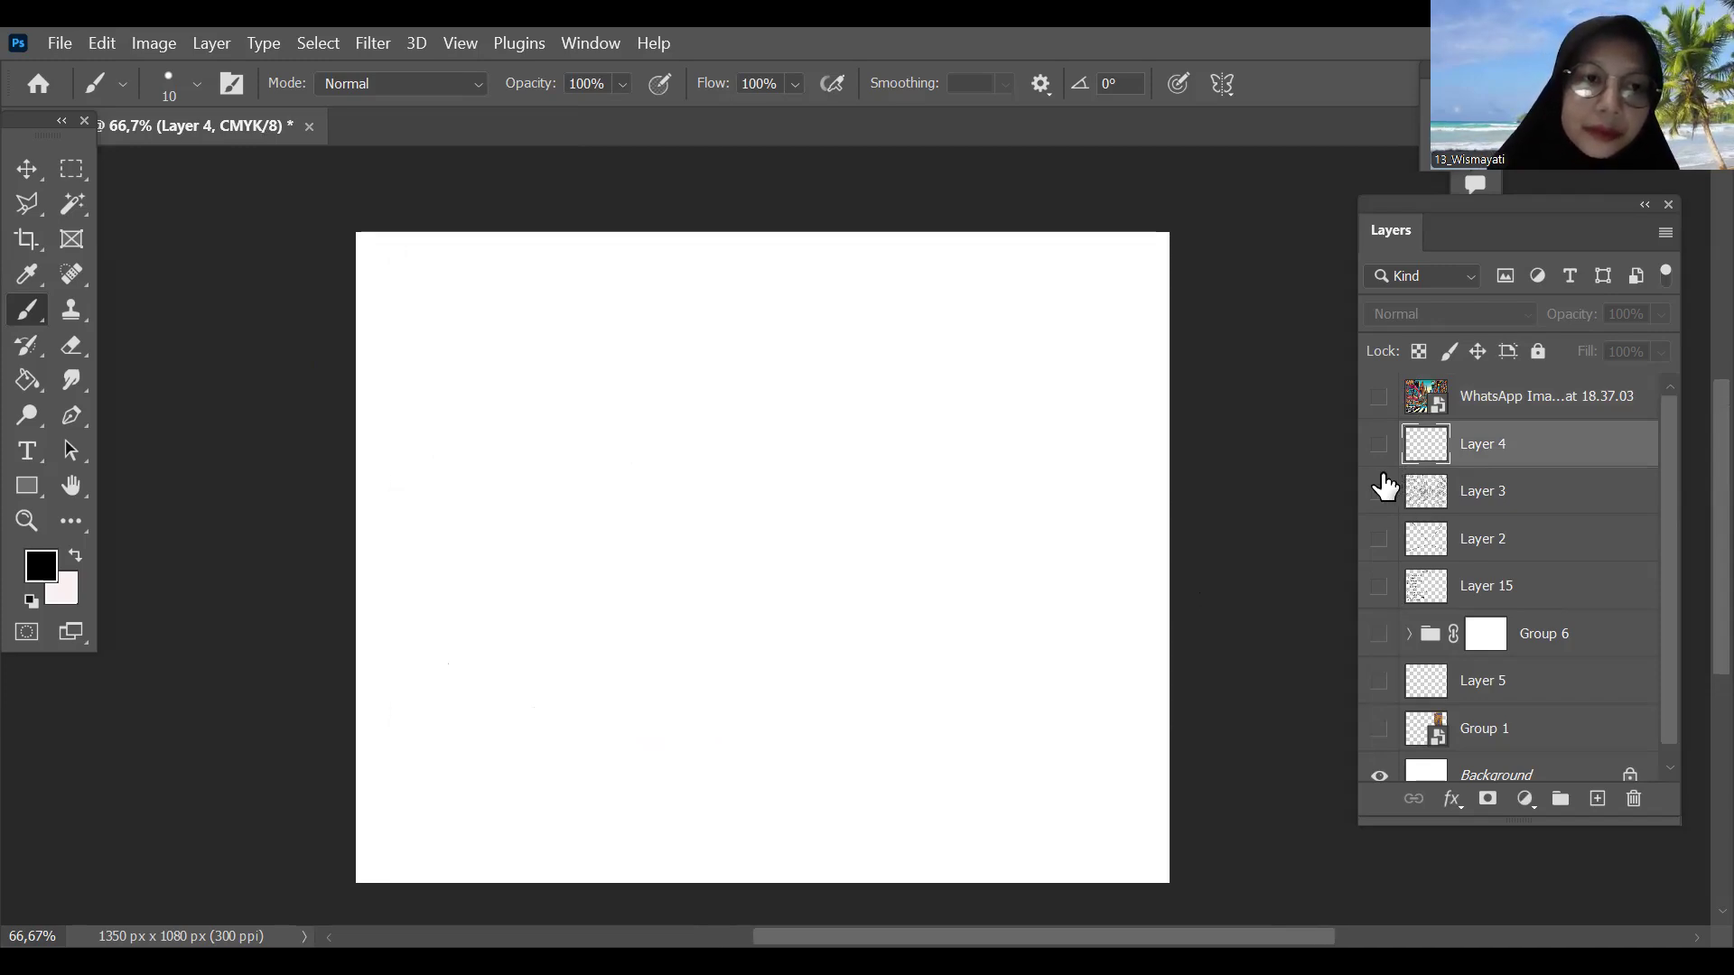
pyautogui.click(1597, 800)
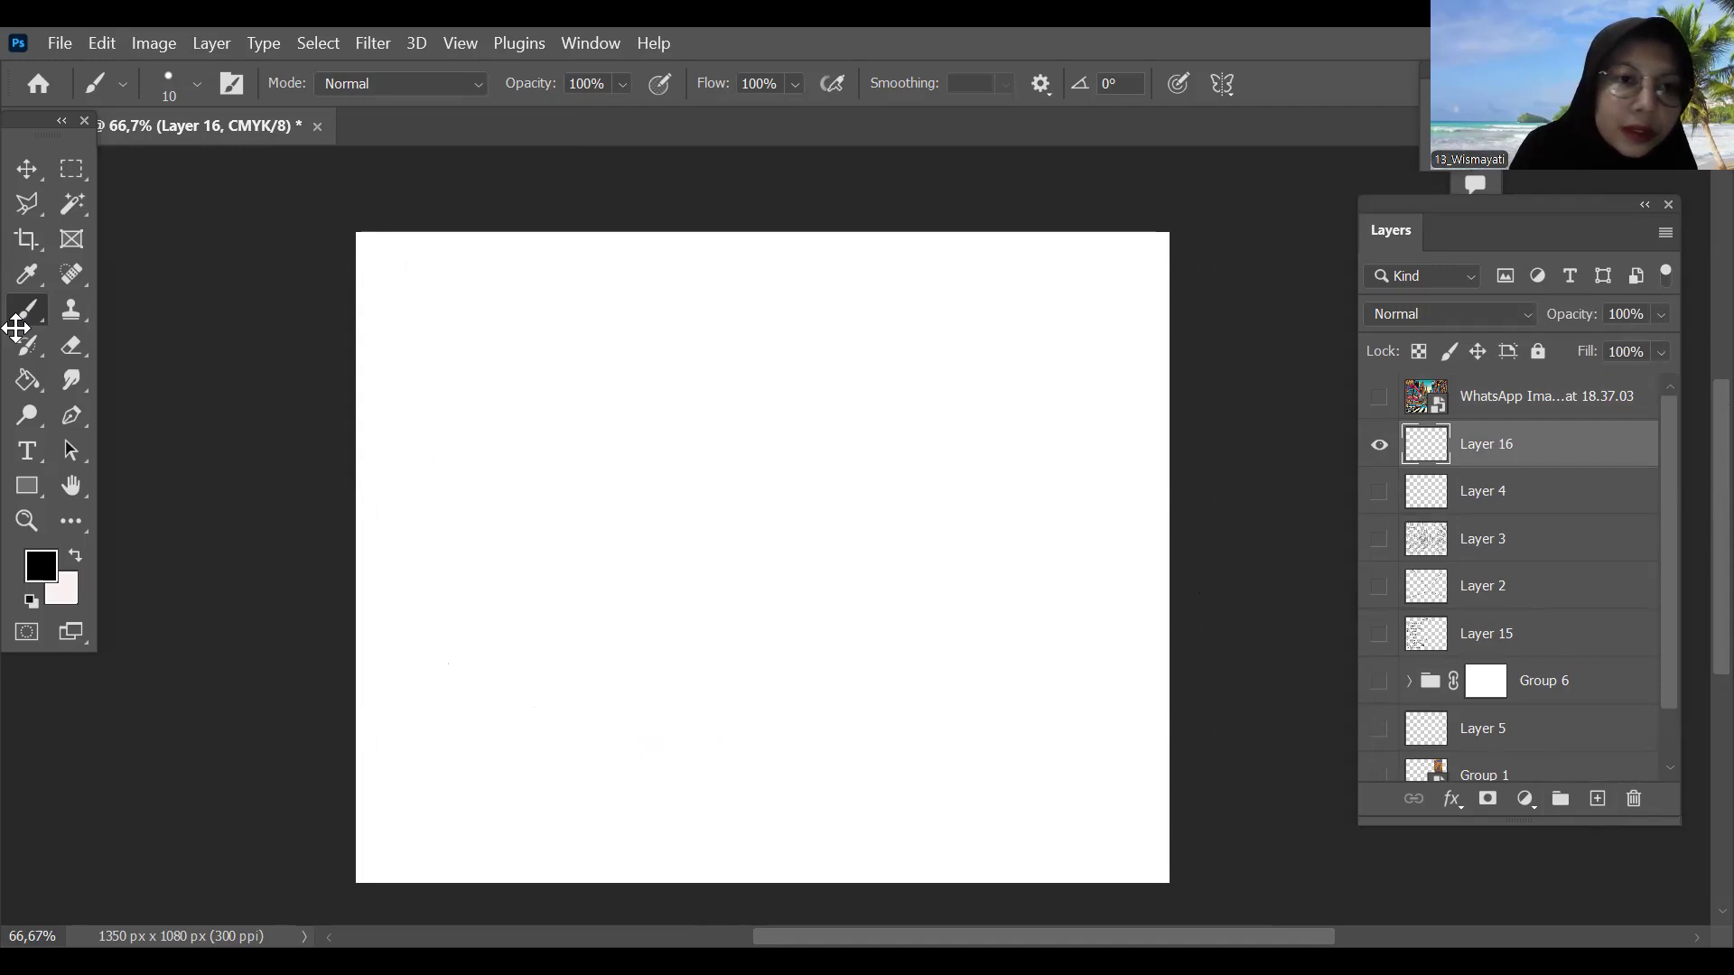
pyautogui.moveTo(619, 434); pyautogui.dragTo(843, 492)
pyautogui.hotkey('ctrl', 'z')
pyautogui.moveTo(650, 375)
pyautogui.mouseDown()
pyautogui.moveTo(837, 429)
pyautogui.moveTo(994, 530)
pyautogui.mouseUp()
pyautogui.hotkey('ctrl', 'z')
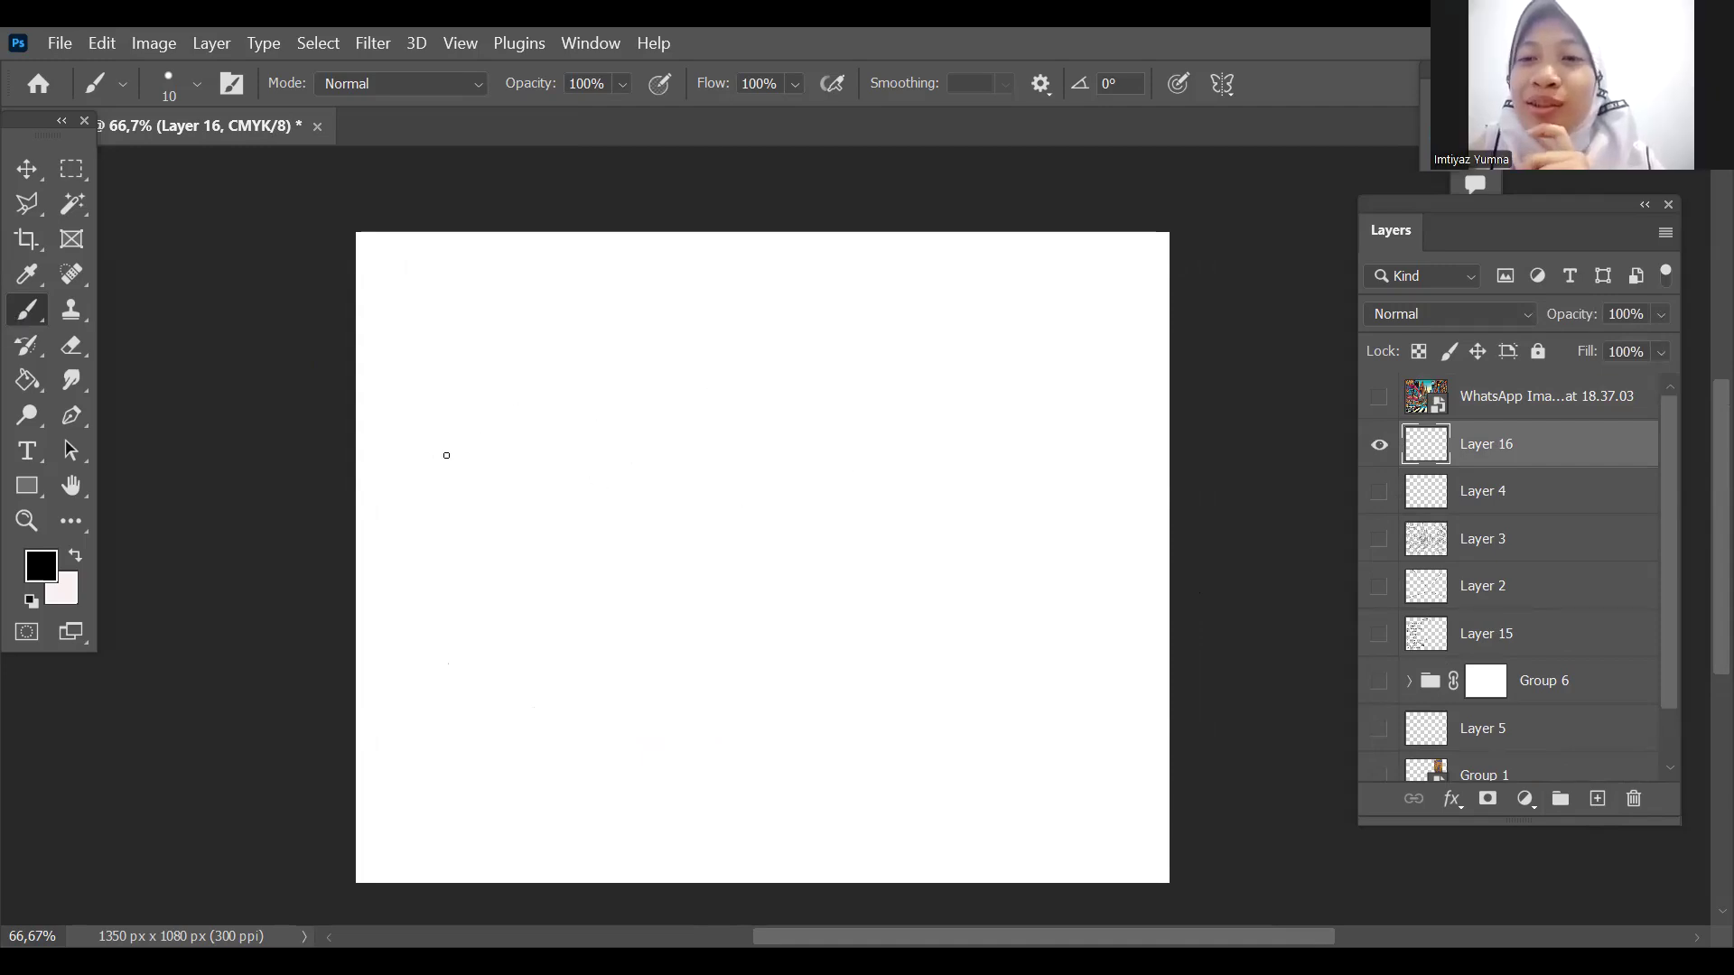
pyautogui.moveTo(1159, 669); pyautogui.dragTo(1180, 606)
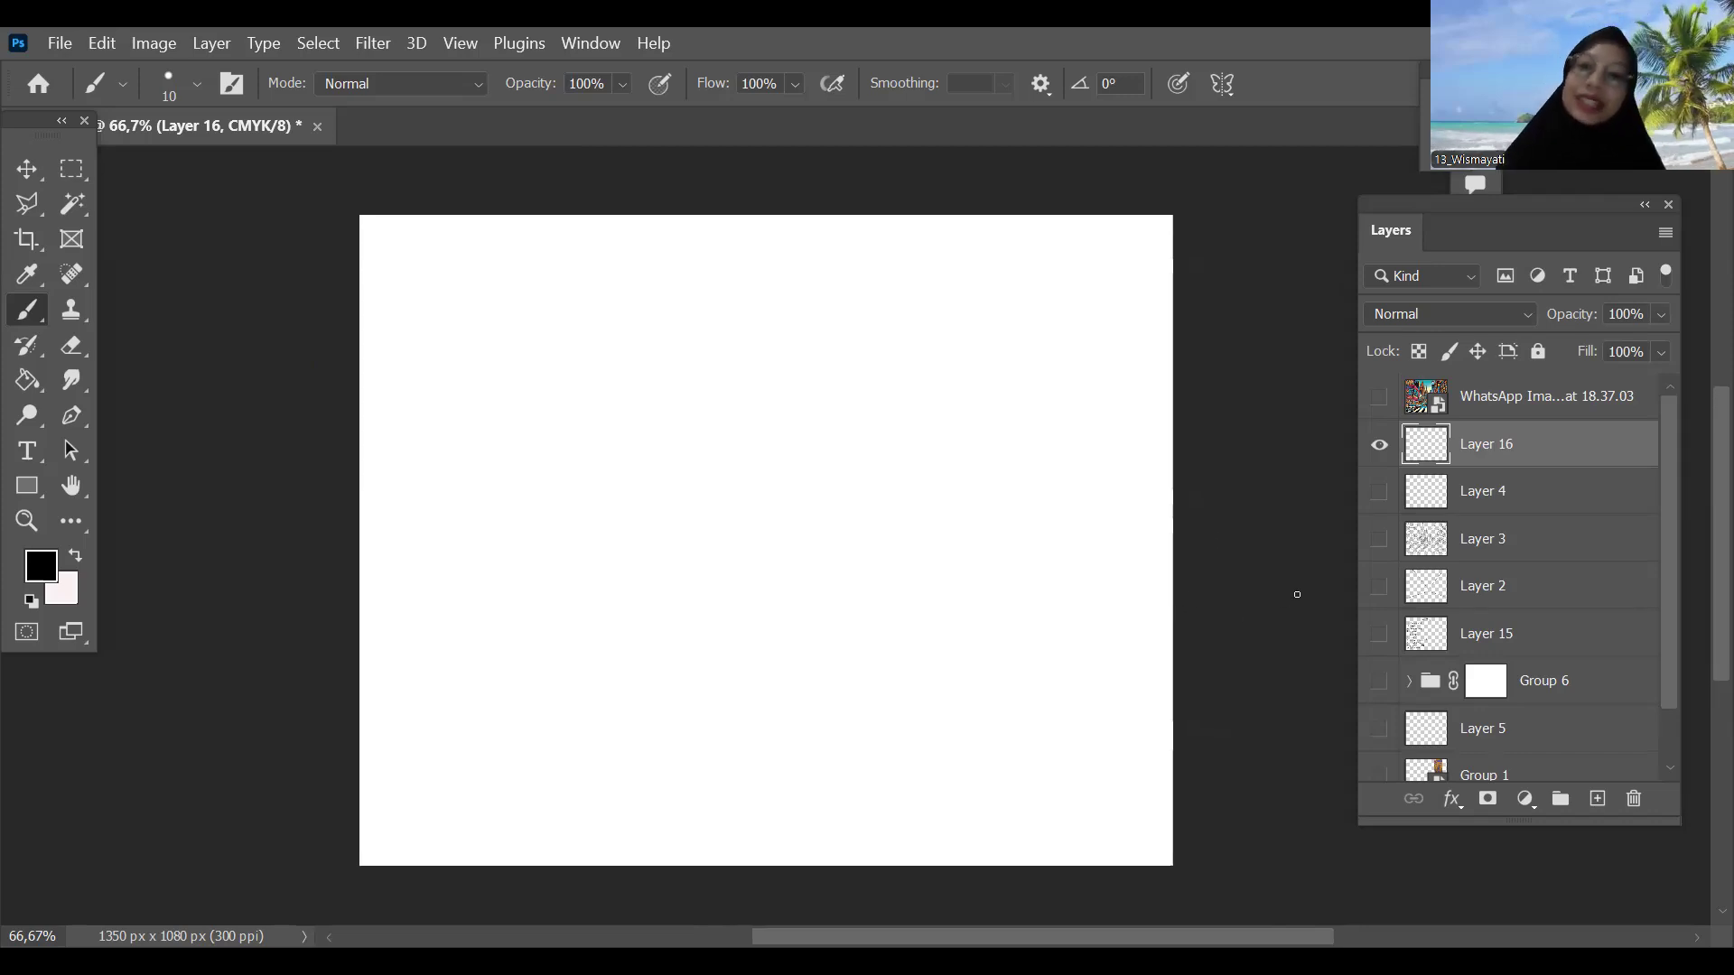
# Step: Preview the building in Group 6 and the handwritten list on Layer 15, leaving both hidden
pyautogui.click(1378, 680)
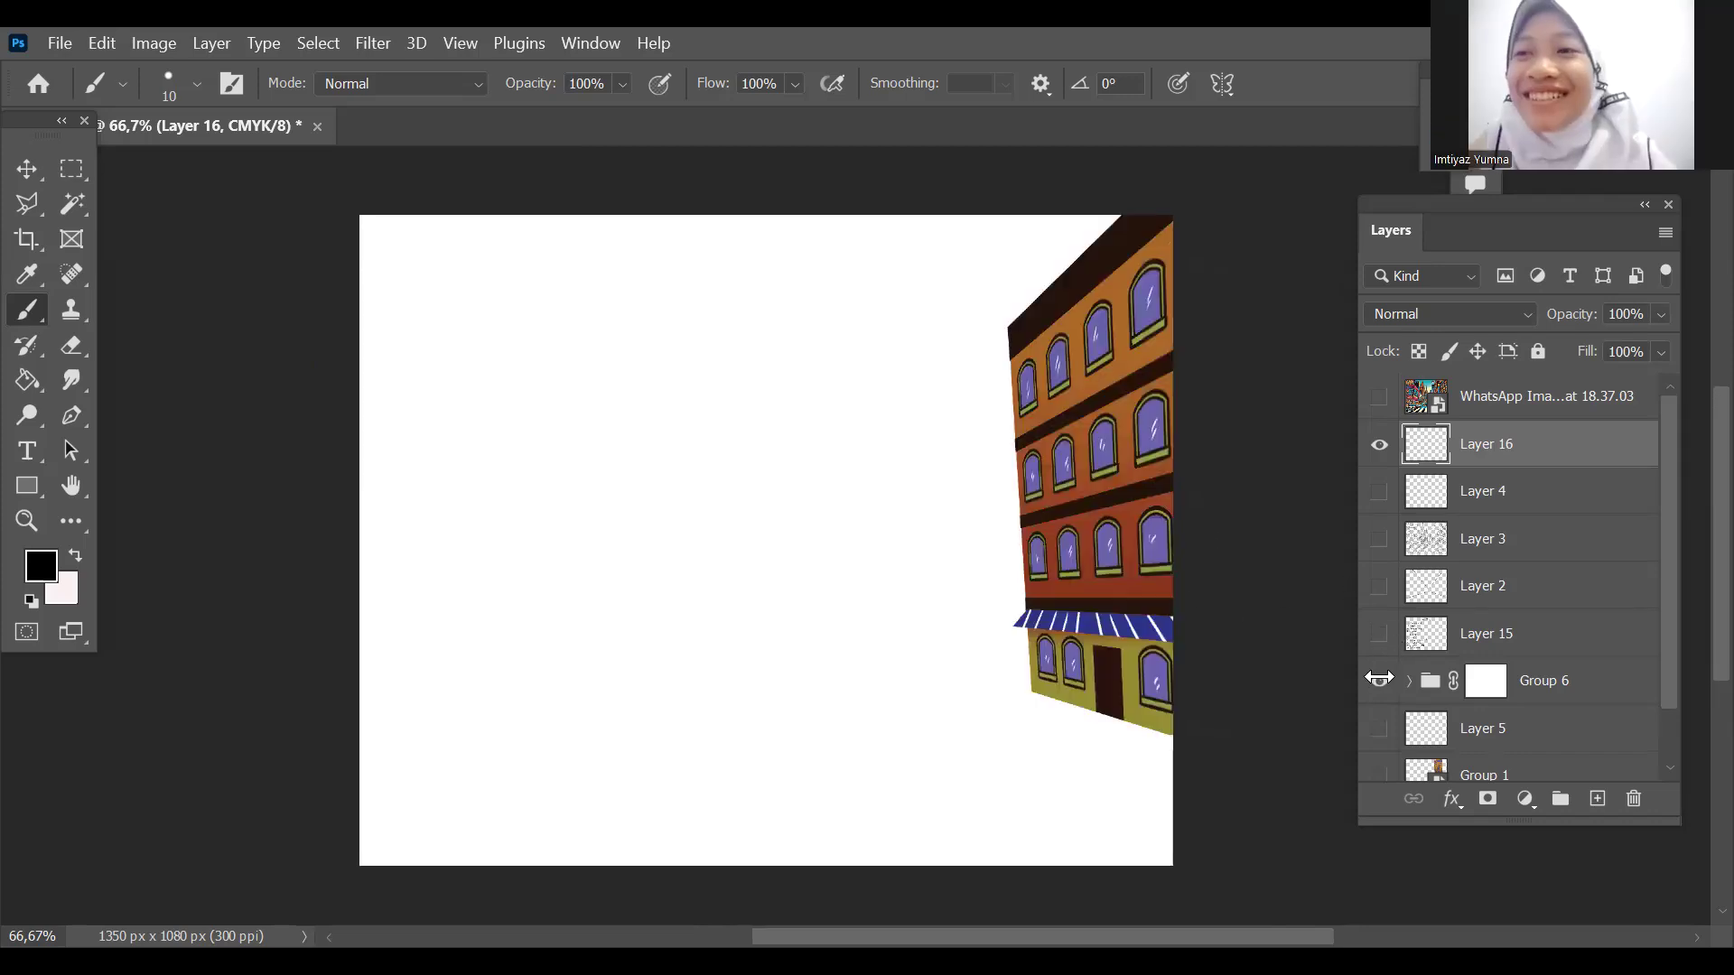
pyautogui.click(1379, 672)
pyautogui.click(1379, 635)
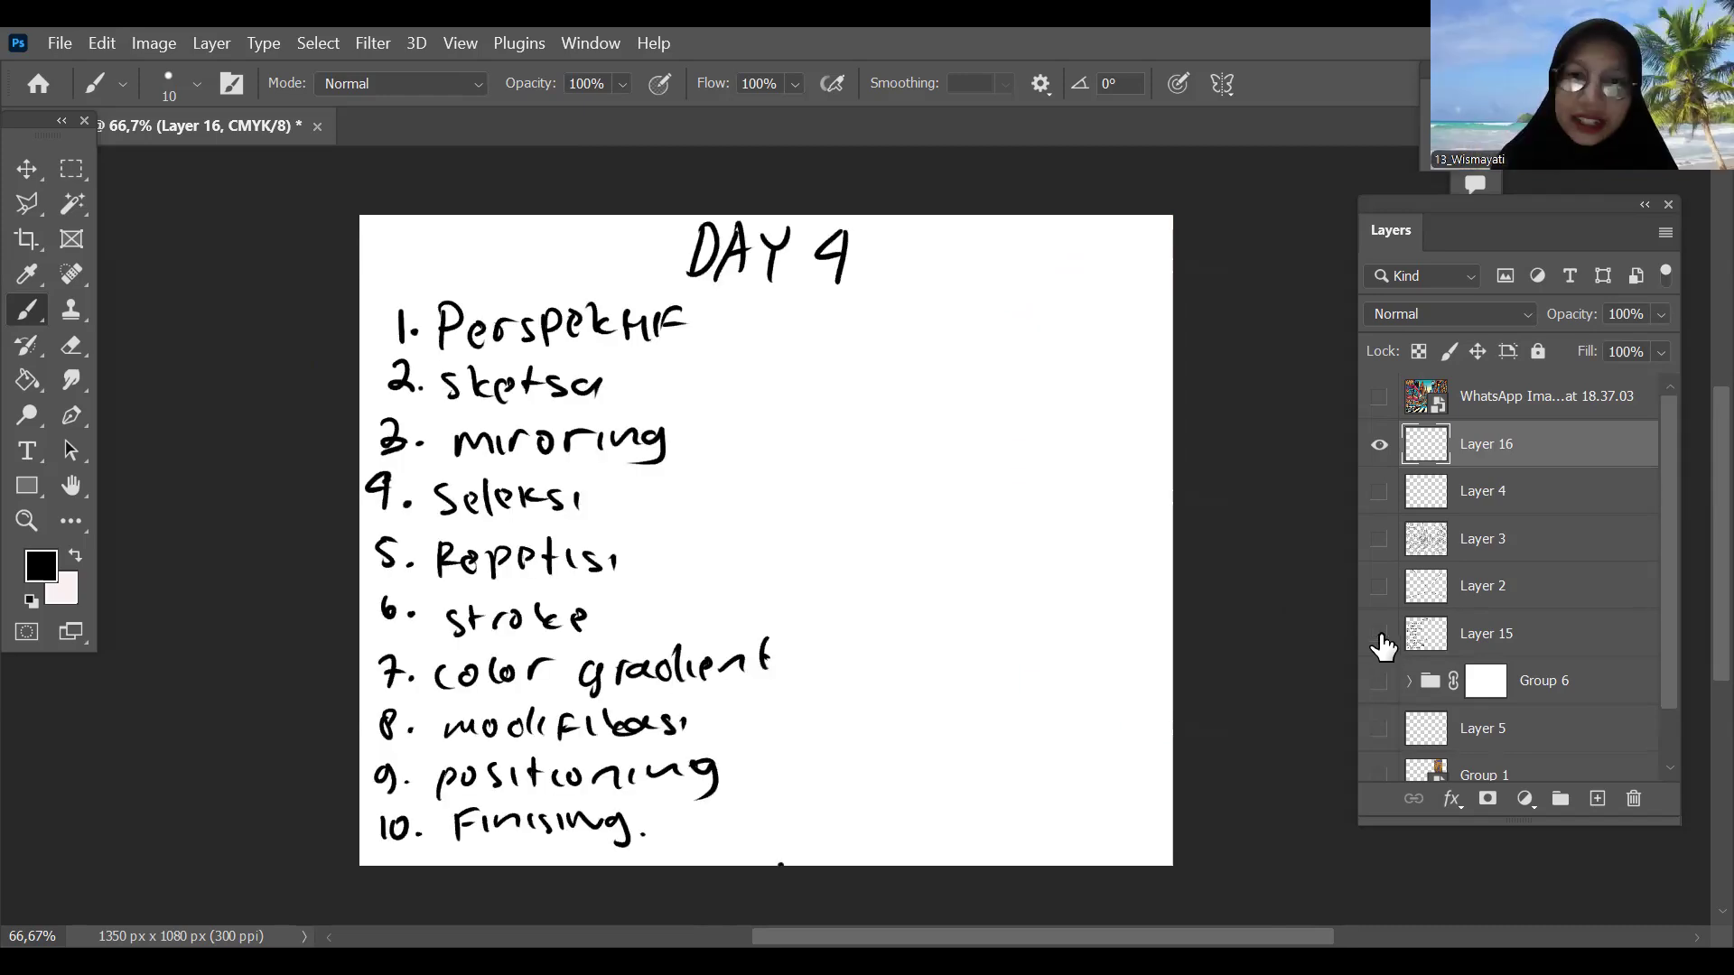
pyautogui.click(1379, 635)
pyautogui.click(1379, 443)
pyautogui.click(1378, 443)
# Step: Show the city street image, lower its opacity to 51%, and add a new empty layer above it
pyautogui.click(1388, 400)
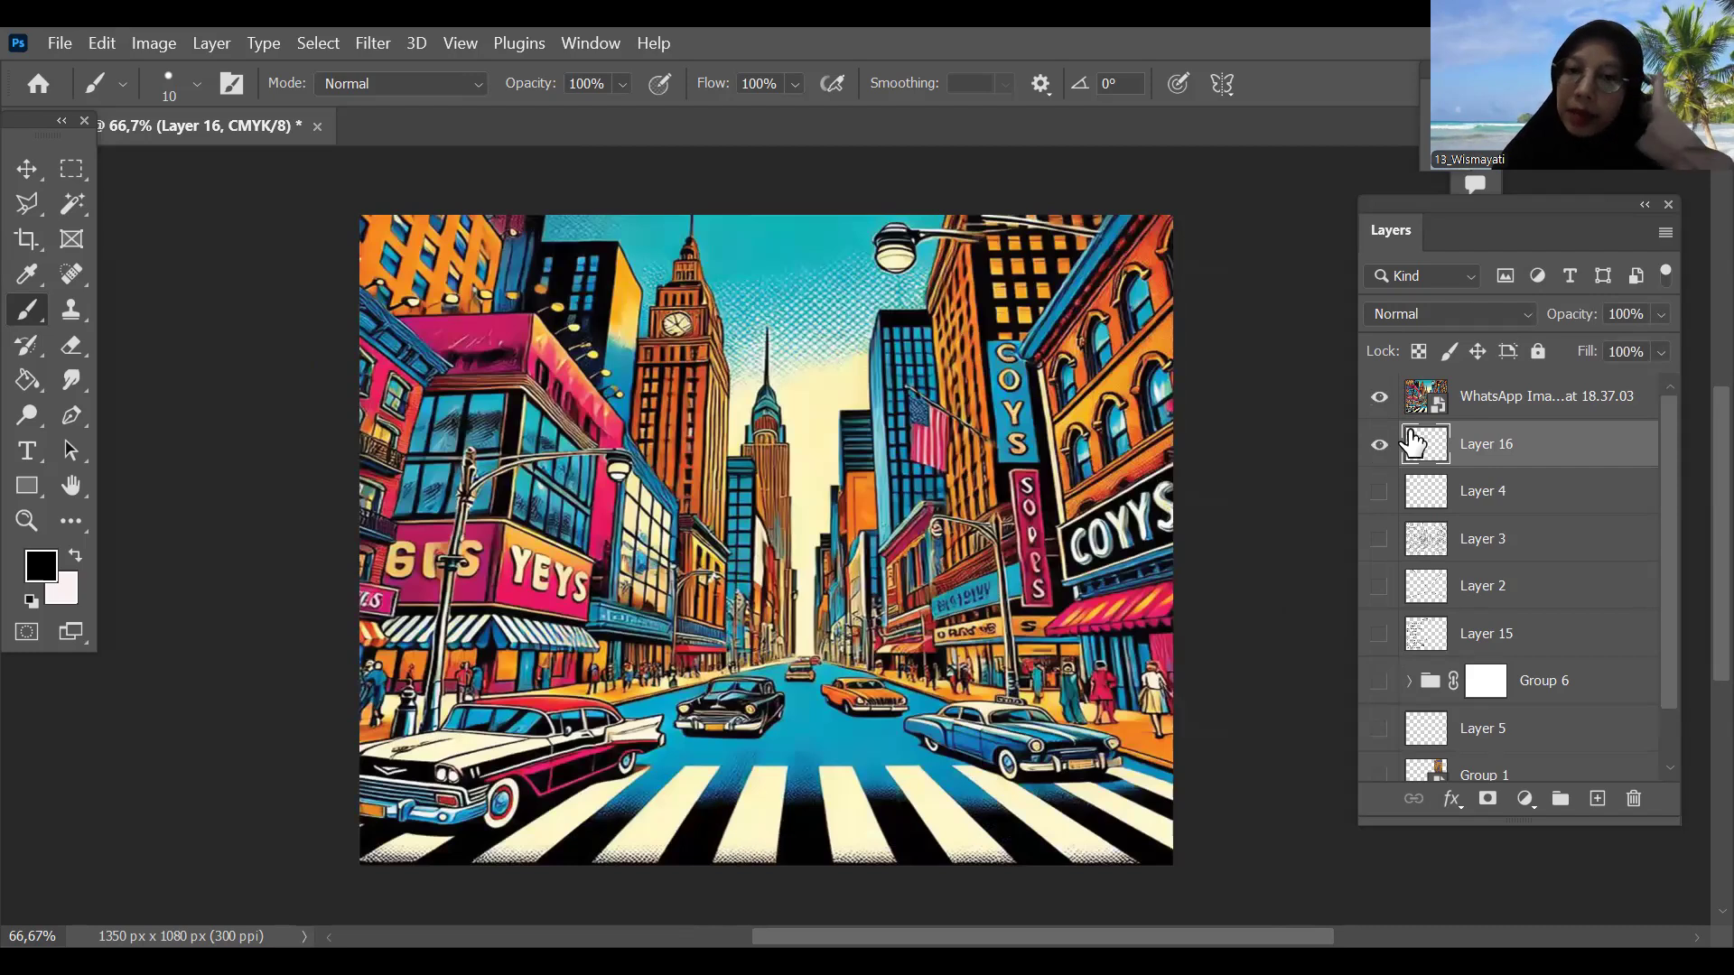
pyautogui.click(1529, 398)
pyautogui.moveTo(1658, 314); pyautogui.dragTo(1605, 346)
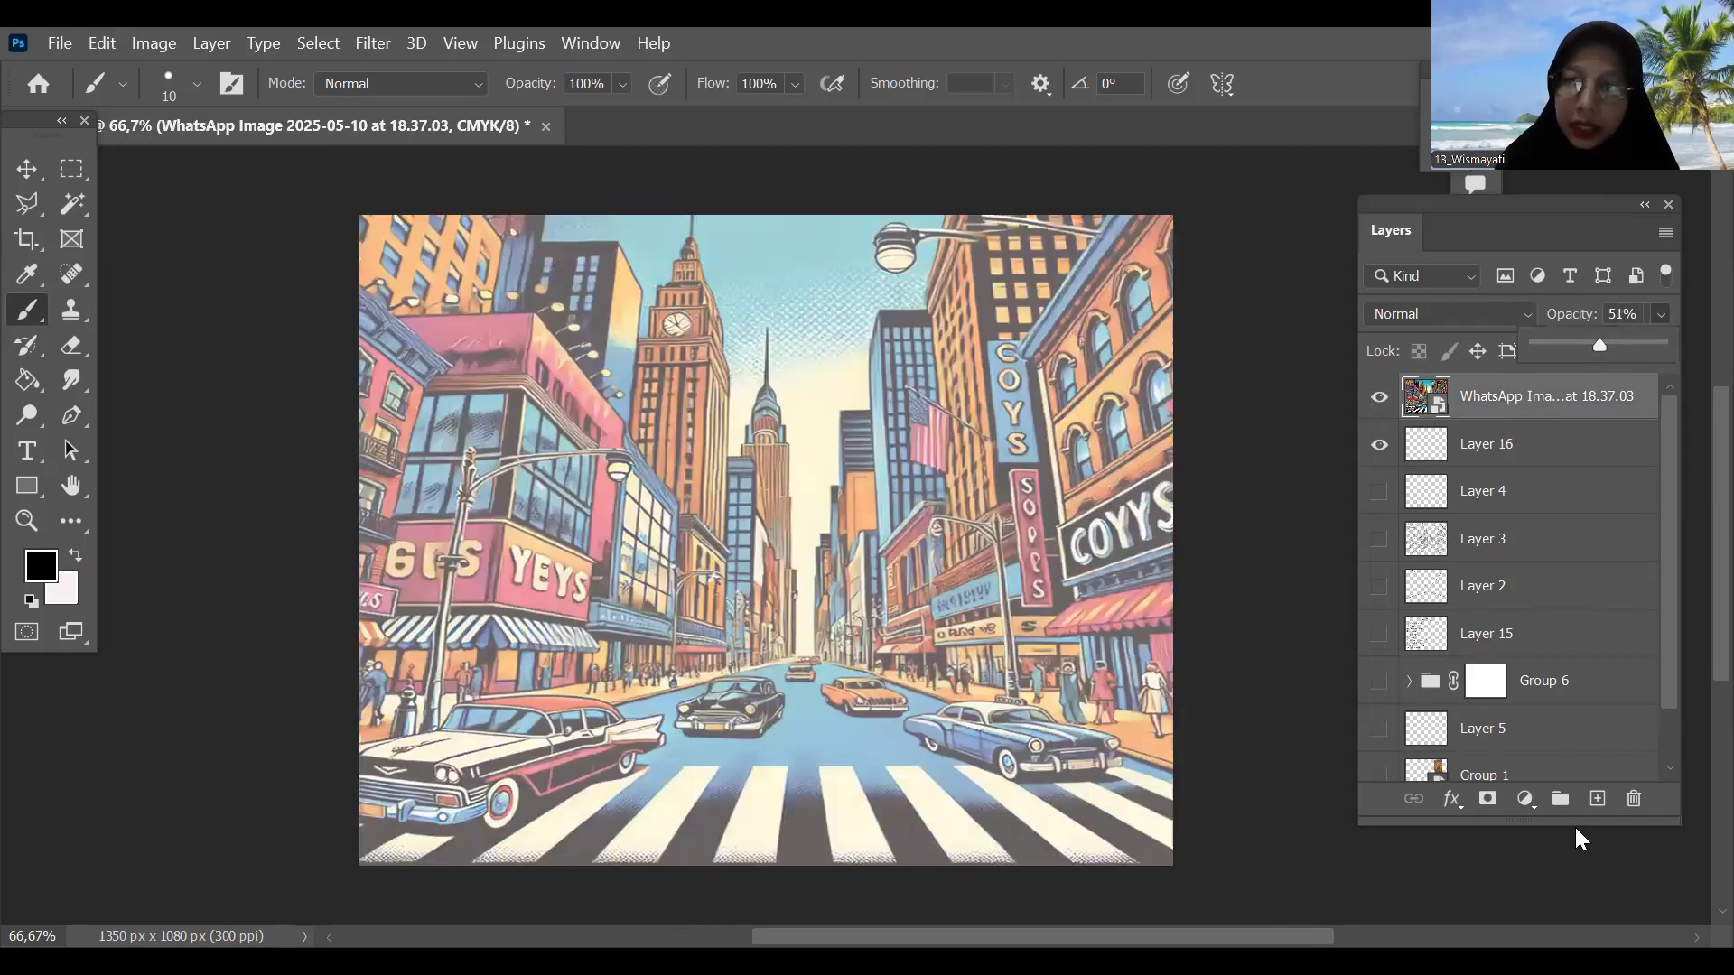
pyautogui.click(1597, 799)
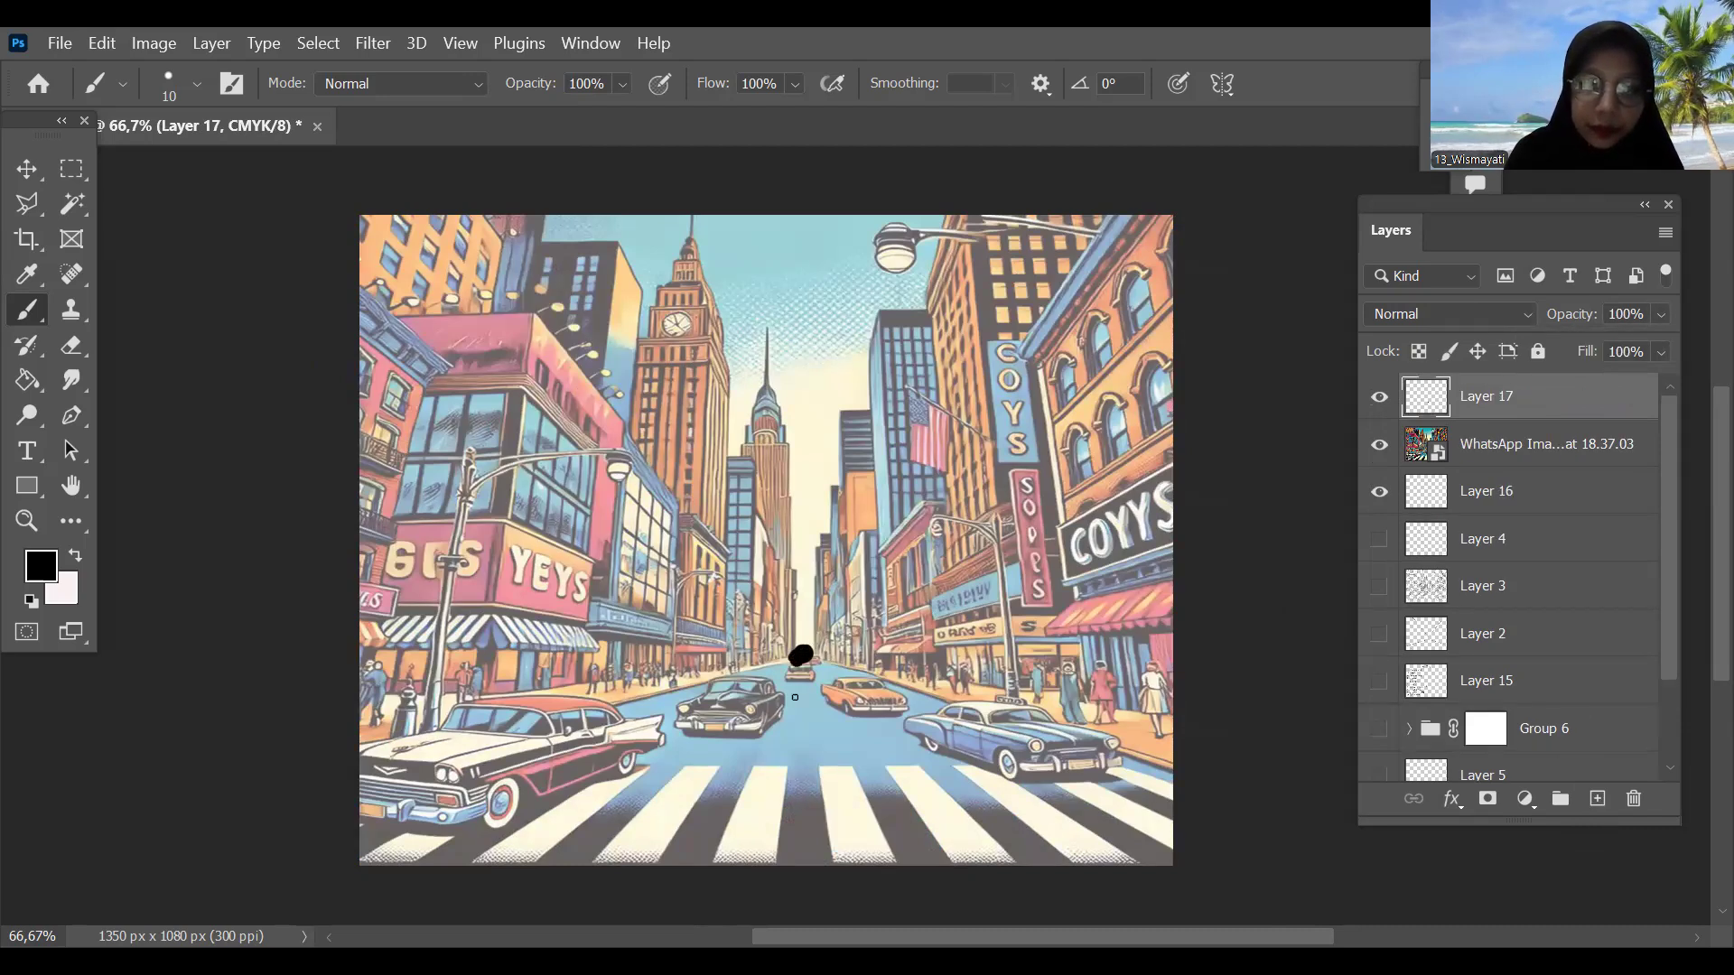
# Step: Paint a black vanishing point at the street's far end with four perspective lines running from it along the curbs and rooflines
pyautogui.moveTo(912, 661); pyautogui.dragTo(879, 686)
pyautogui.moveTo(982, 661)
pyautogui.mouseDown()
pyautogui.moveTo(1013, 610)
pyautogui.moveTo(1015, 624)
pyautogui.mouseUp()
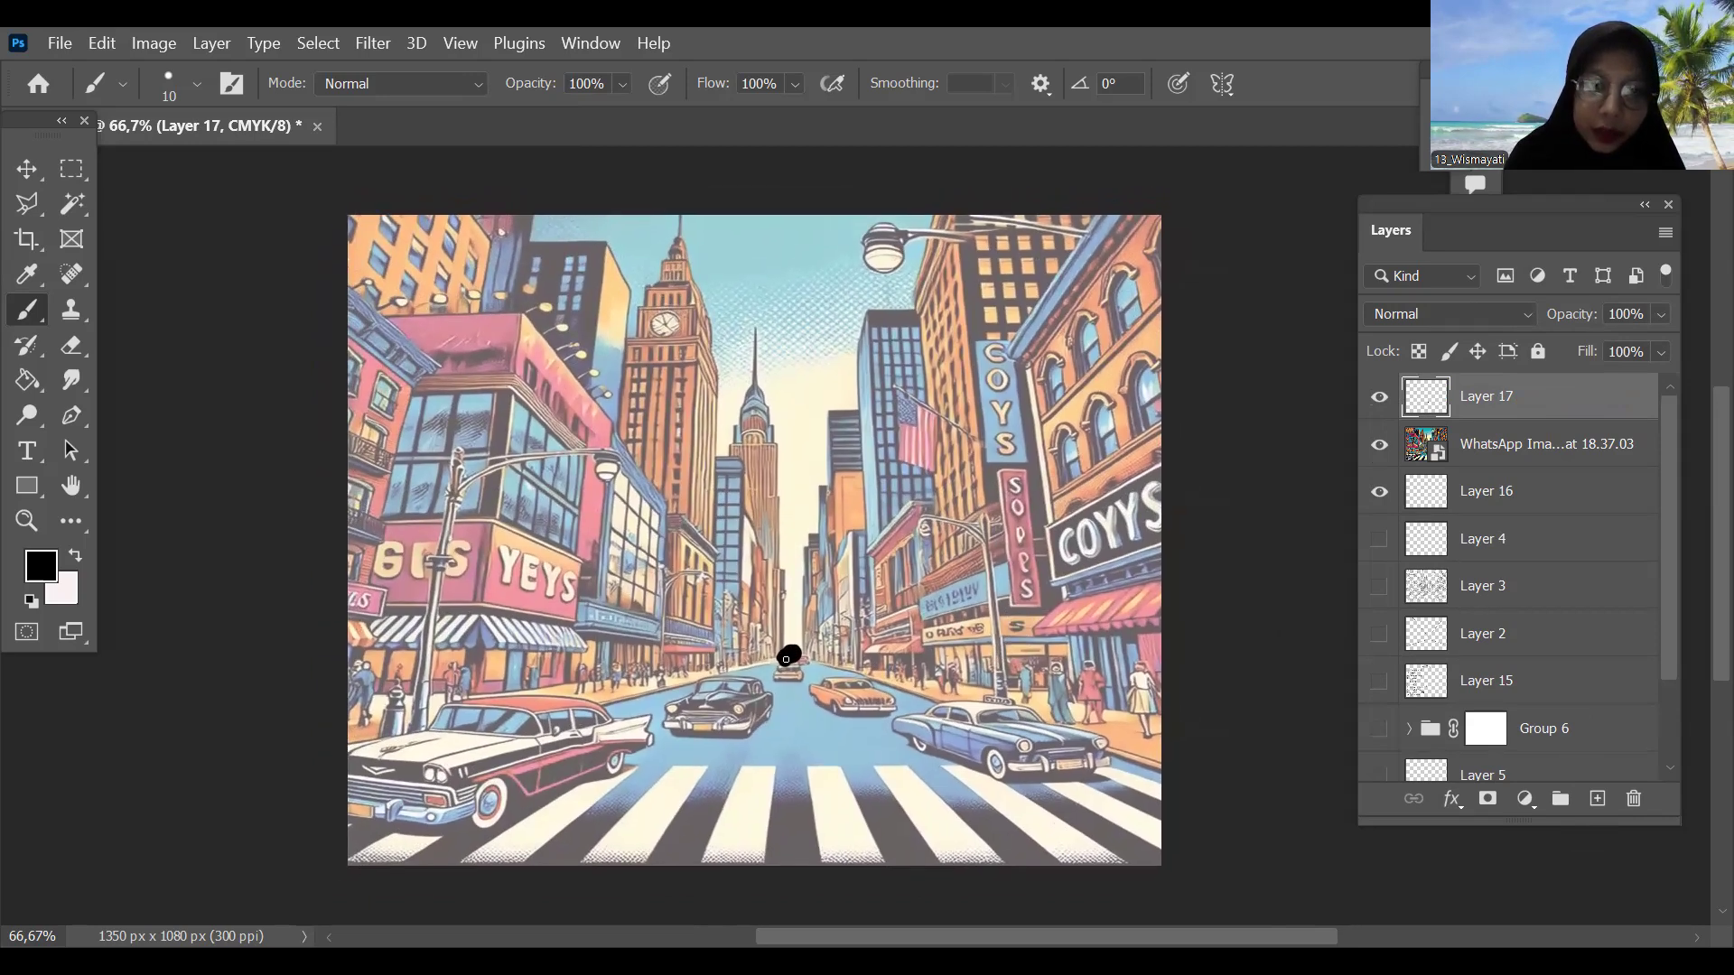
pyautogui.moveTo(670, 692); pyautogui.dragTo(305, 800)
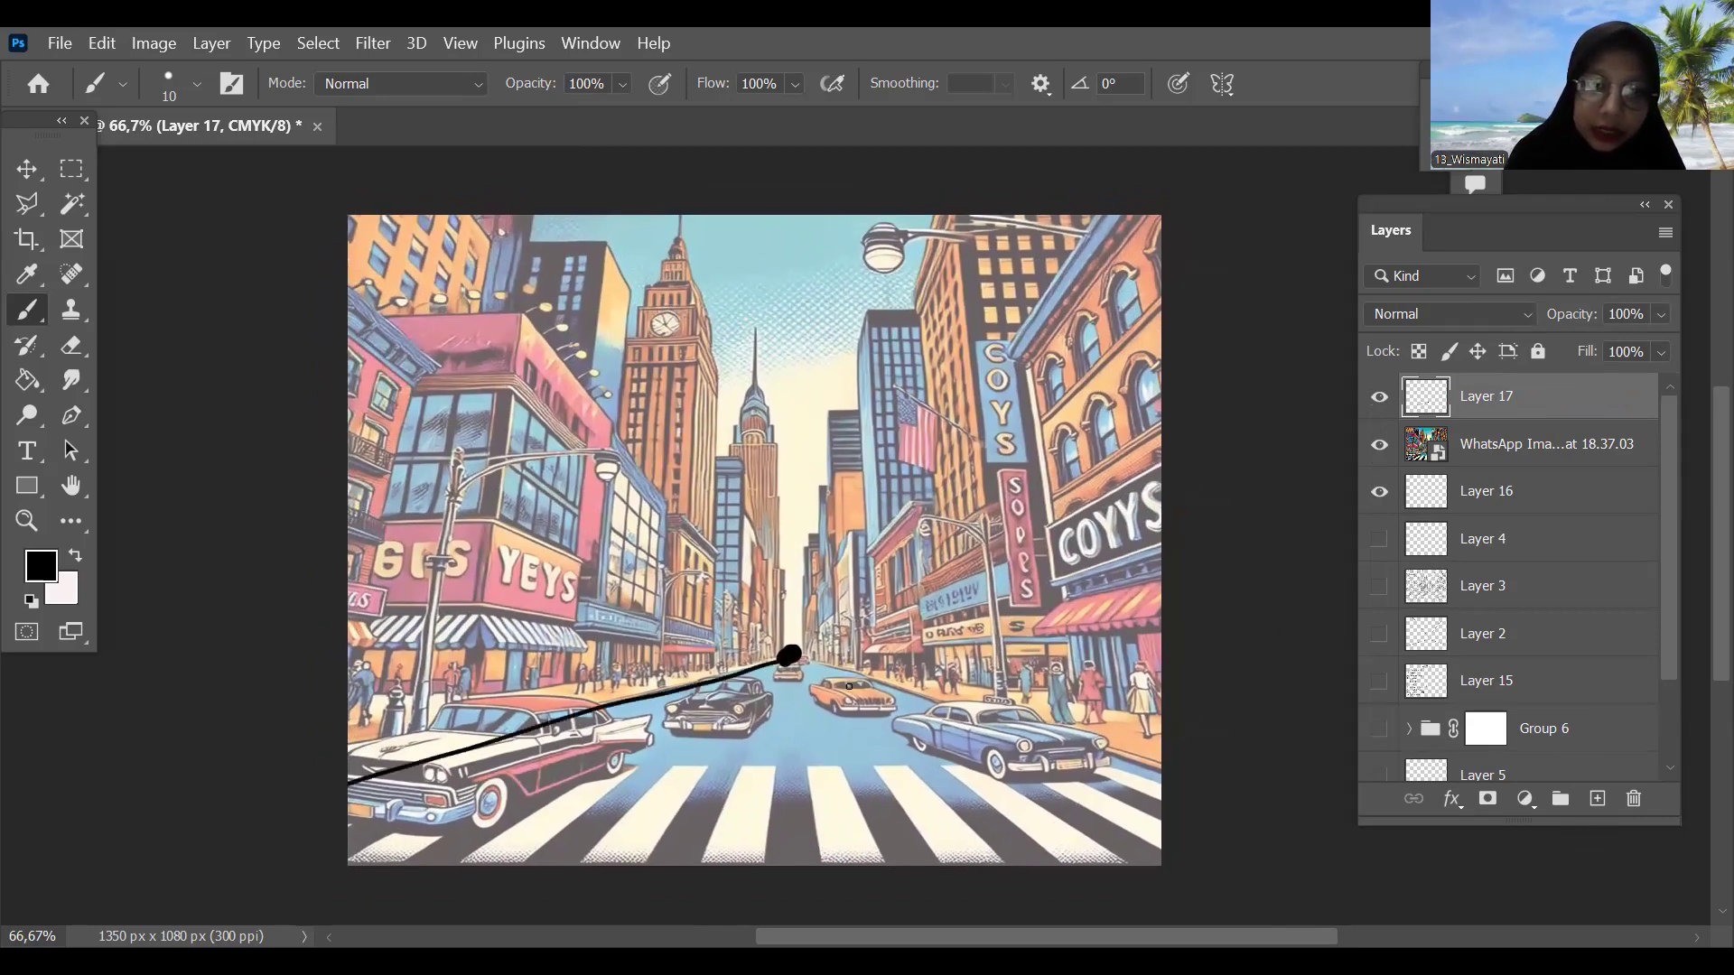
pyautogui.moveTo(793, 658); pyautogui.dragTo(1092, 772)
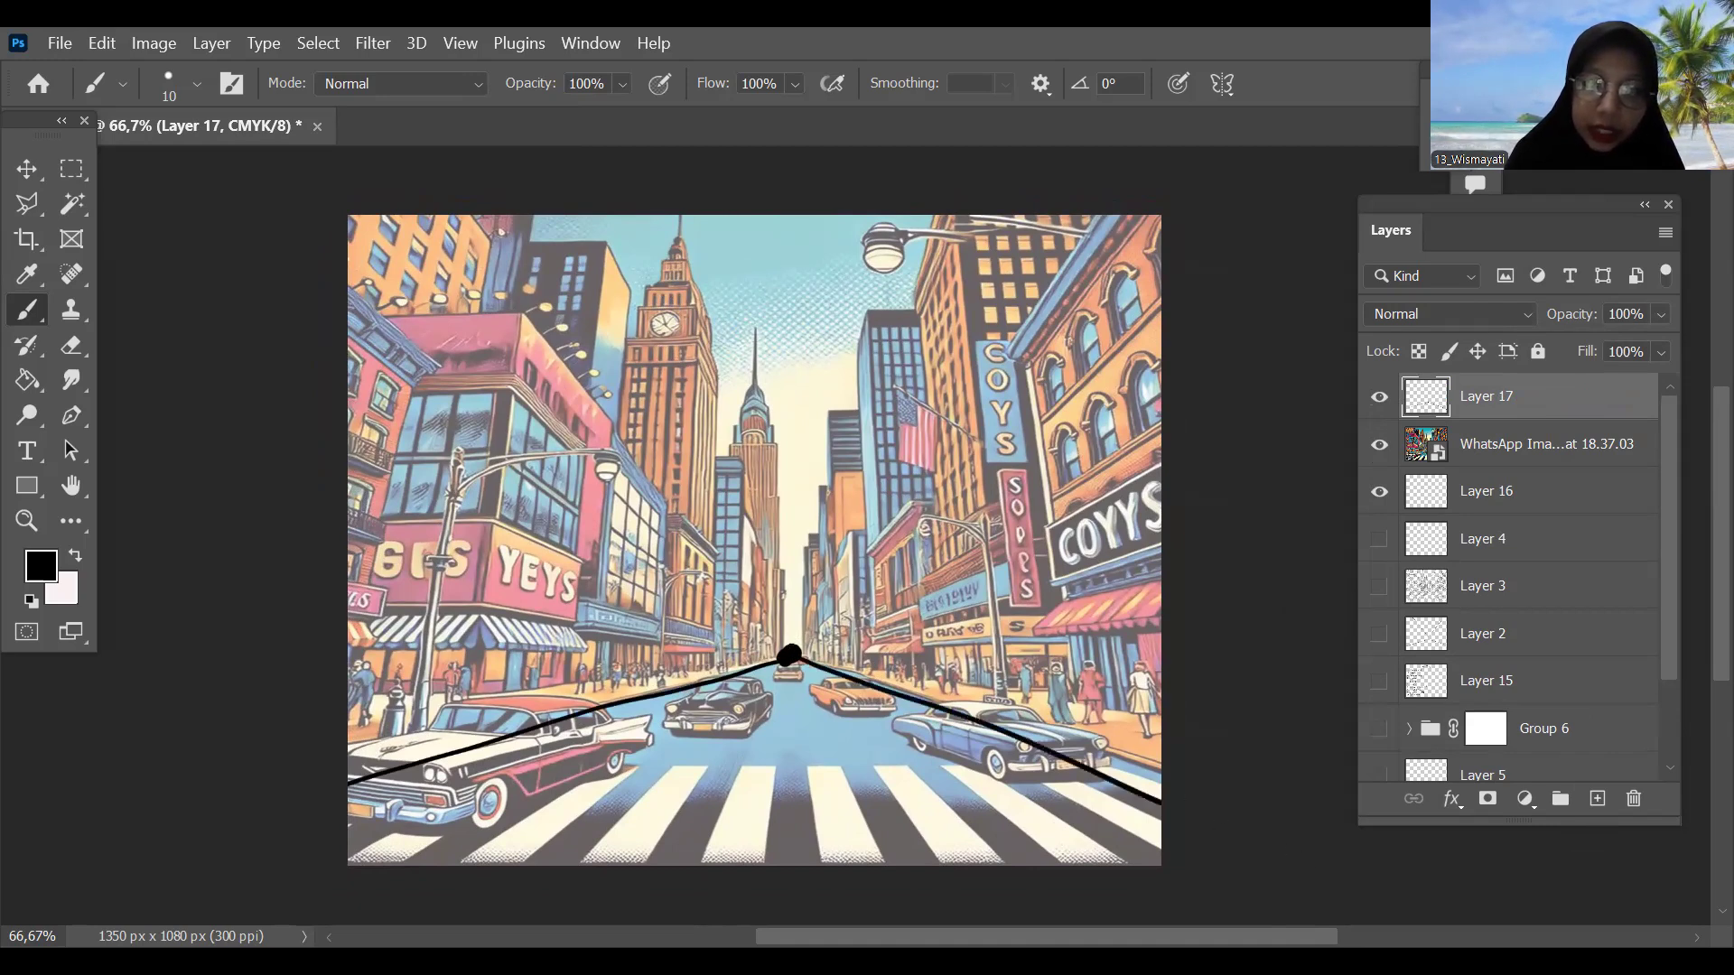
pyautogui.moveTo(792, 655); pyautogui.dragTo(1120, 235)
pyautogui.hotkey('ctrl', 'z')
pyautogui.moveTo(792, 656); pyautogui.dragTo(1102, 253)
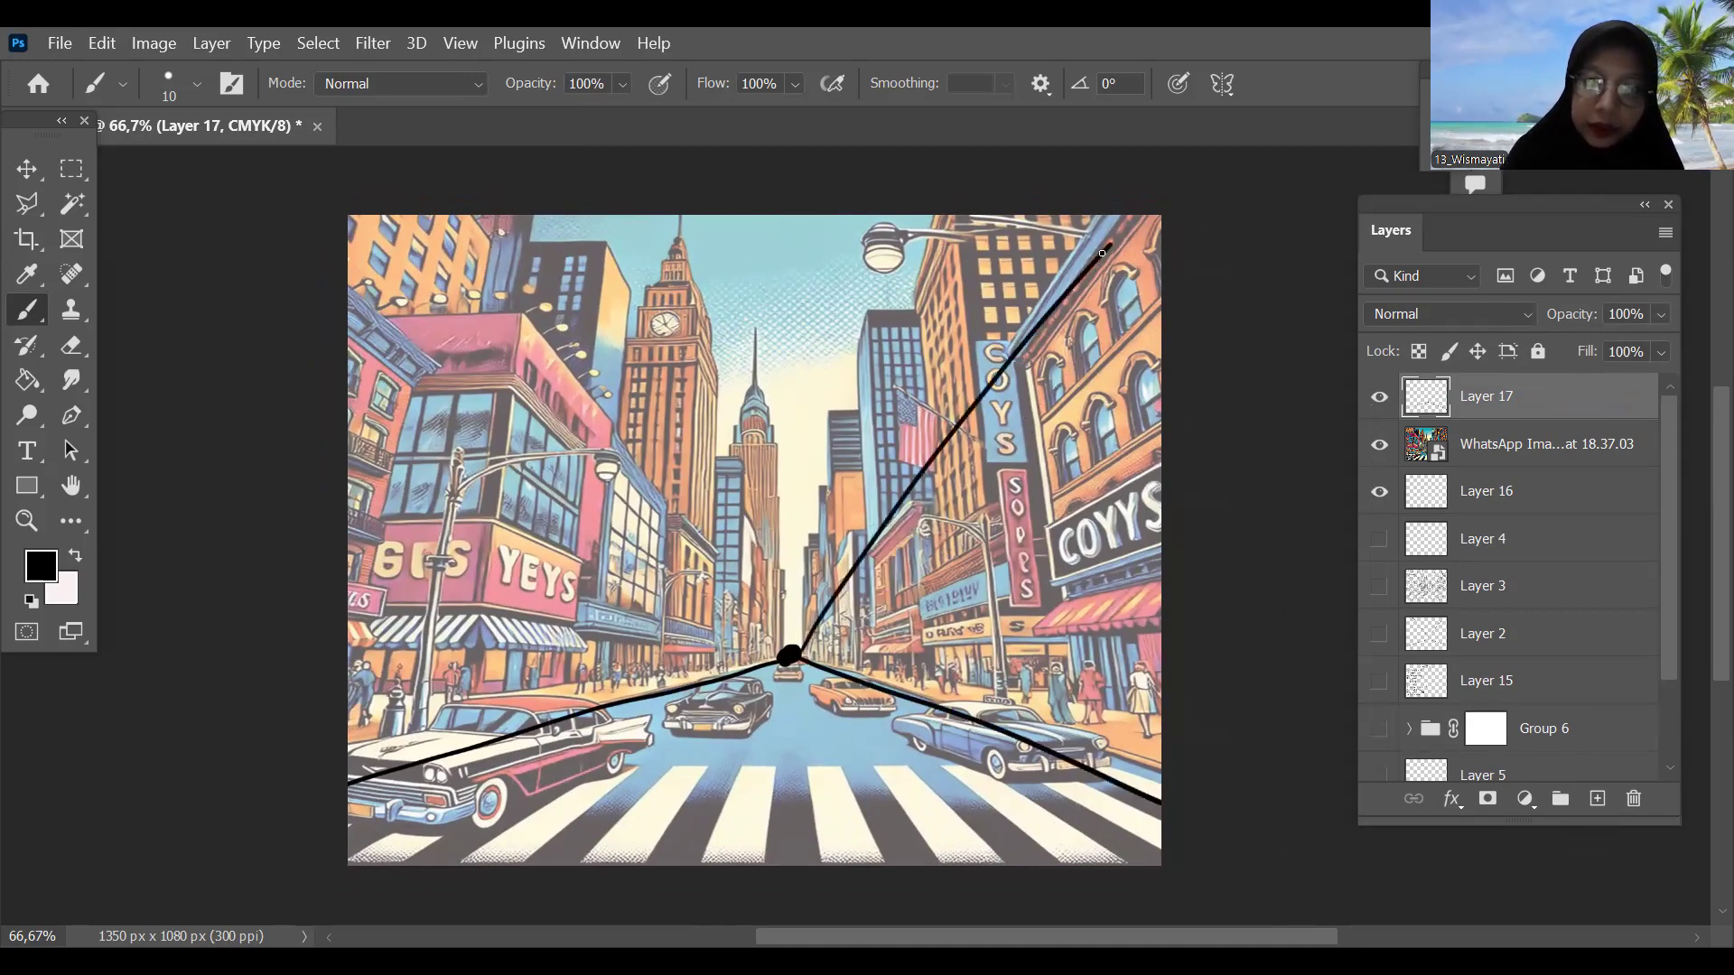
pyautogui.moveTo(717, 547); pyautogui.dragTo(392, 222)
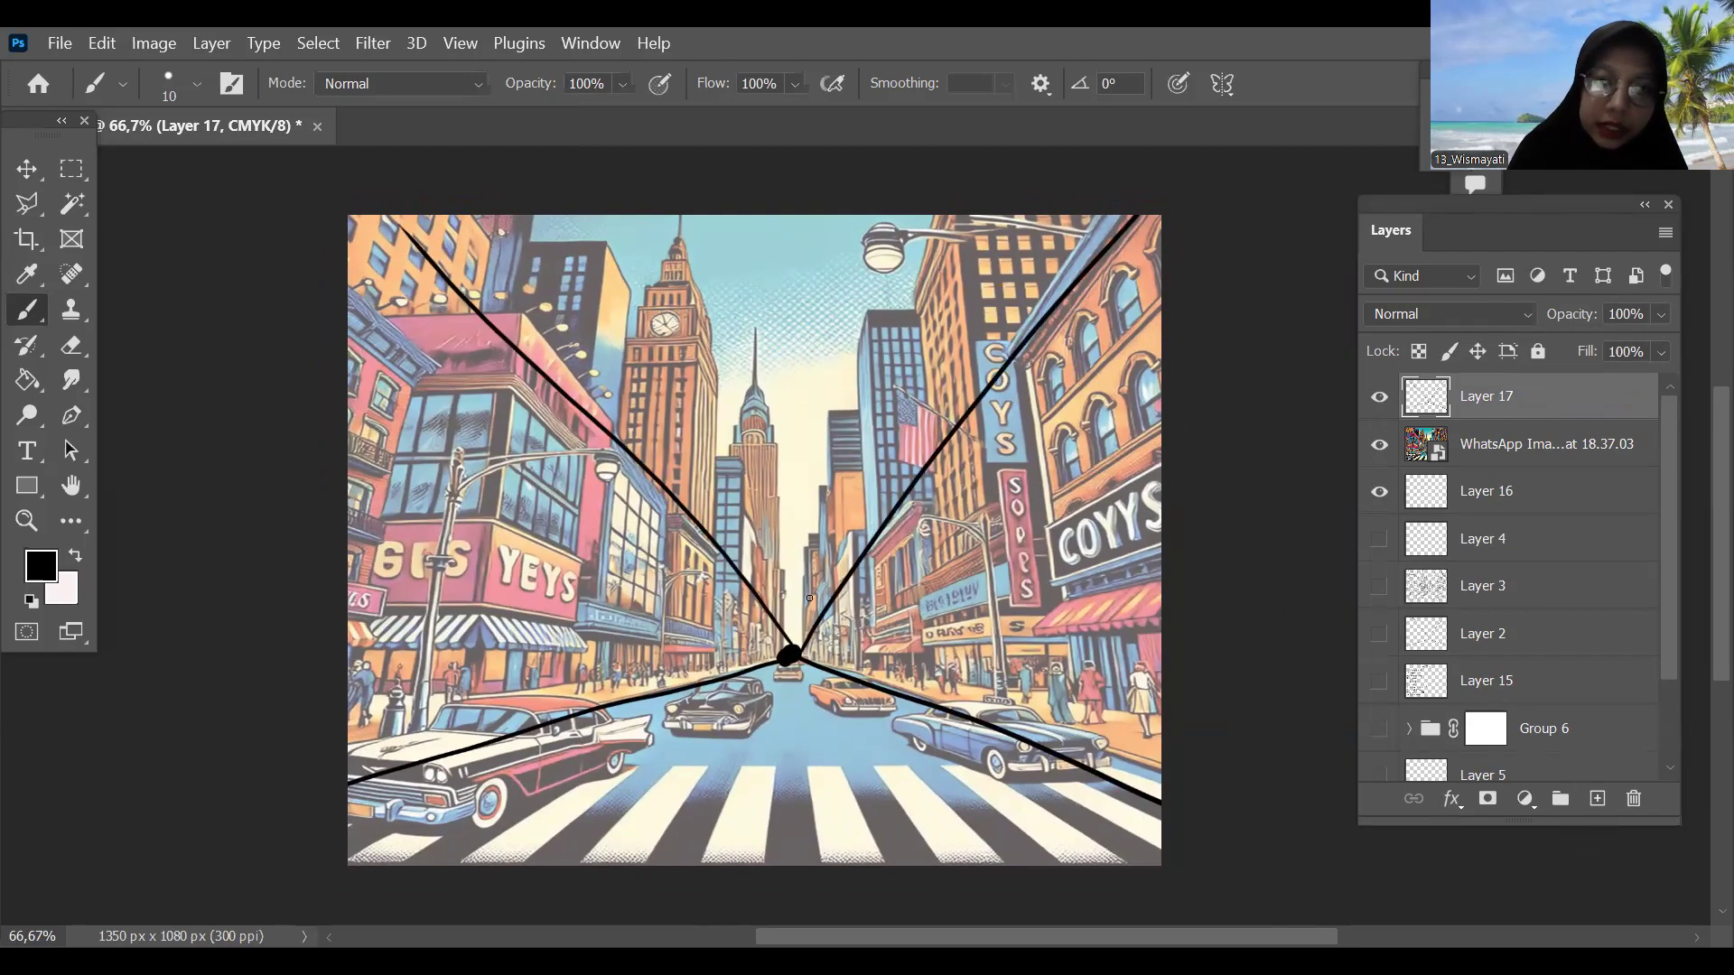
# Step: Paint additional perspective lines from the vanishing point across the crosswalk and the building facades on both sides
pyautogui.moveTo(777, 676); pyautogui.dragTo(609, 836)
pyautogui.moveTo(784, 661)
pyautogui.mouseDown()
pyautogui.moveTo(668, 865)
pyautogui.moveTo(823, 847)
pyautogui.mouseUp()
pyautogui.moveTo(445, 558)
pyautogui.mouseDown()
pyautogui.moveTo(784, 656)
pyautogui.moveTo(1133, 516)
pyautogui.mouseUp()
# Step: Paint near-vertical guide lines along the edges of the buildings on both sides of the street
pyautogui.moveTo(695, 263); pyautogui.dragTo(684, 648)
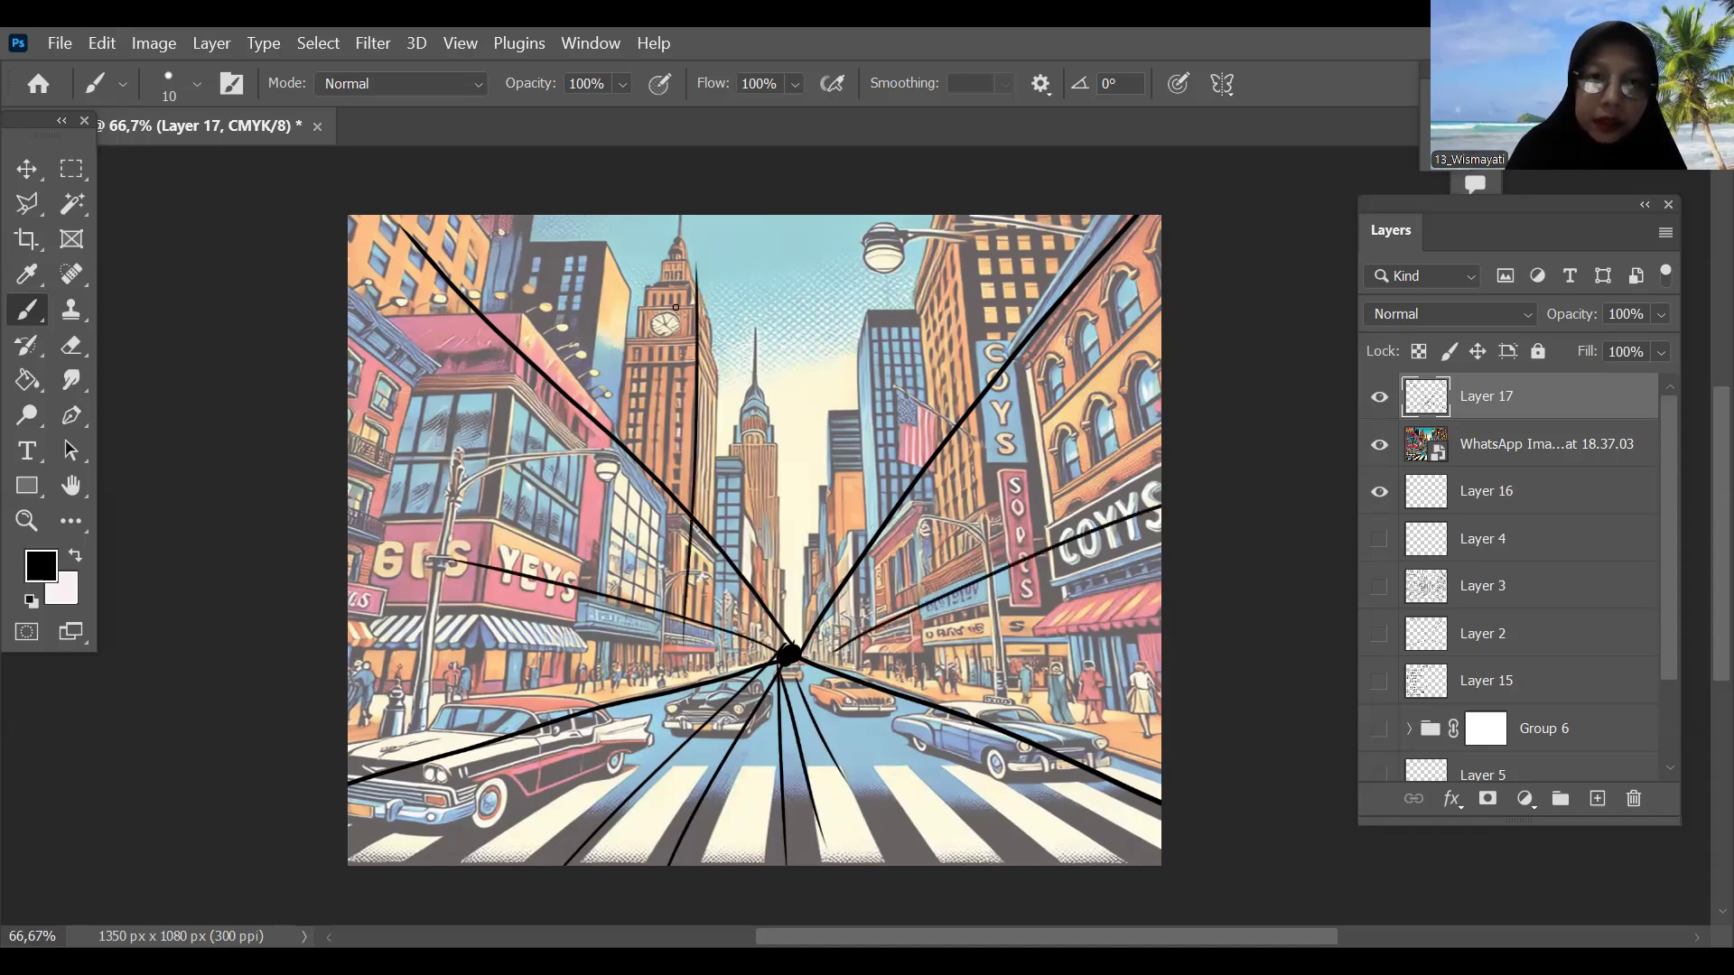
pyautogui.hotkey('ctrl', 'z')
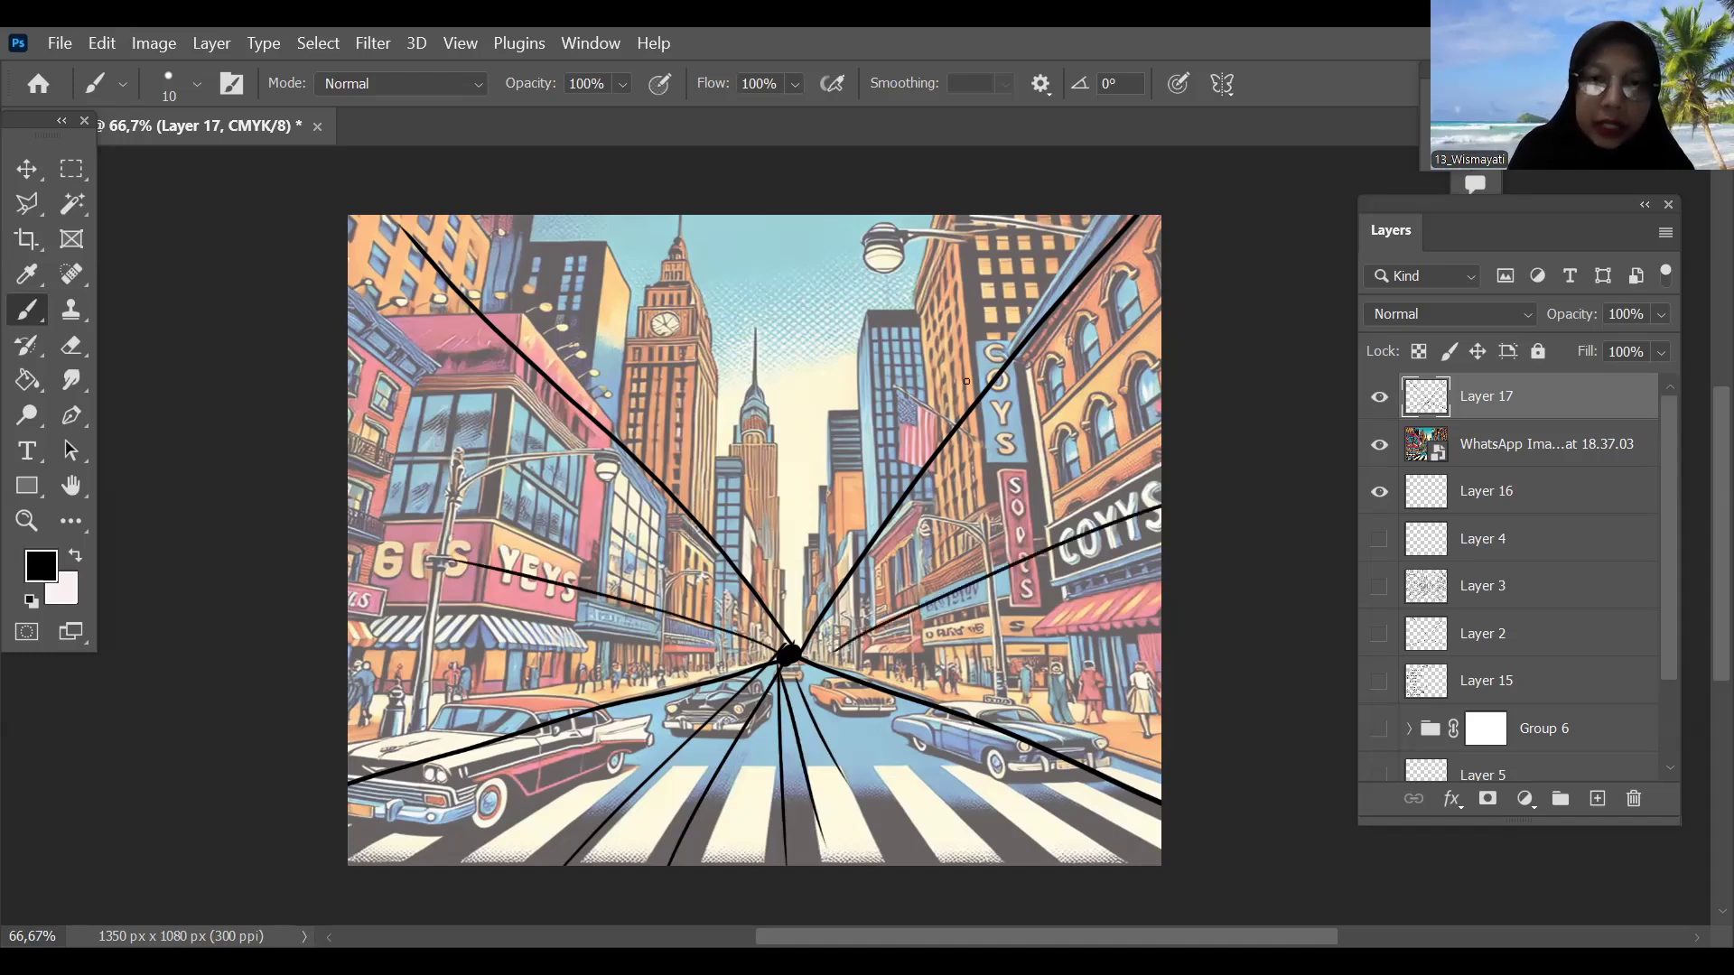
pyautogui.moveTo(540, 225)
pyautogui.mouseDown()
pyautogui.moveTo(544, 456)
pyautogui.moveTo(460, 710)
pyautogui.mouseUp()
pyautogui.hotkey('ctrl', 'z')
pyautogui.moveTo(556, 229); pyautogui.dragTo(439, 671)
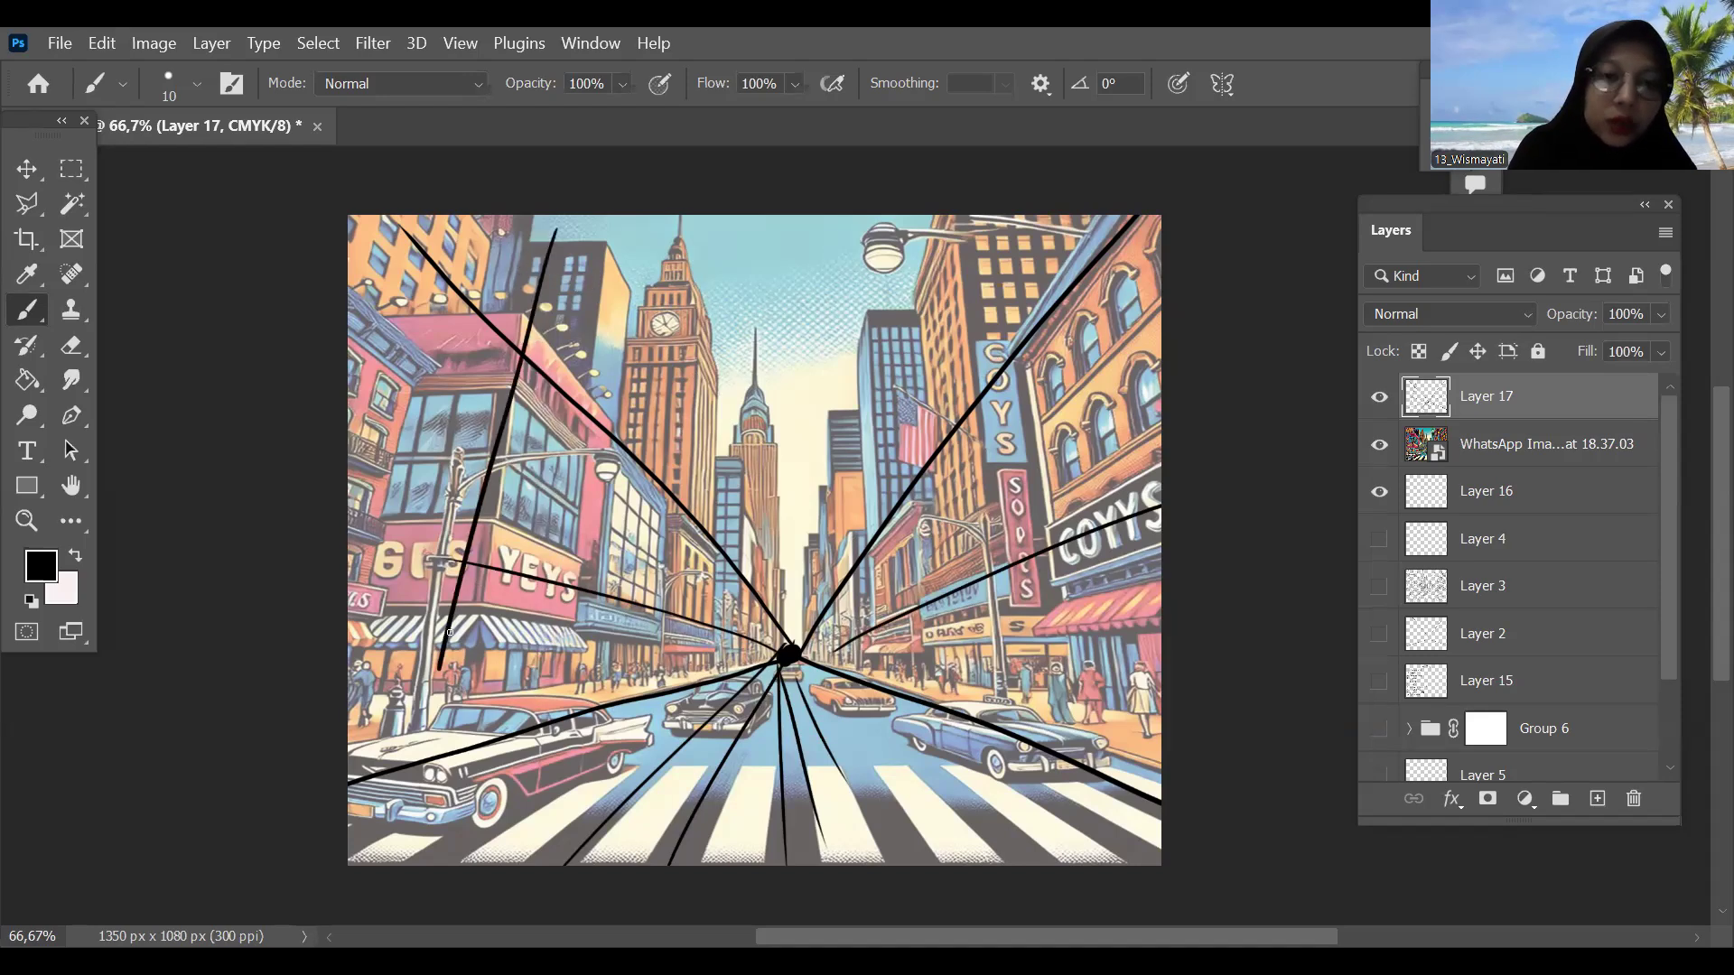
pyautogui.hotkey('ctrl', 'z')
pyautogui.moveTo(561, 215); pyautogui.dragTo(442, 688)
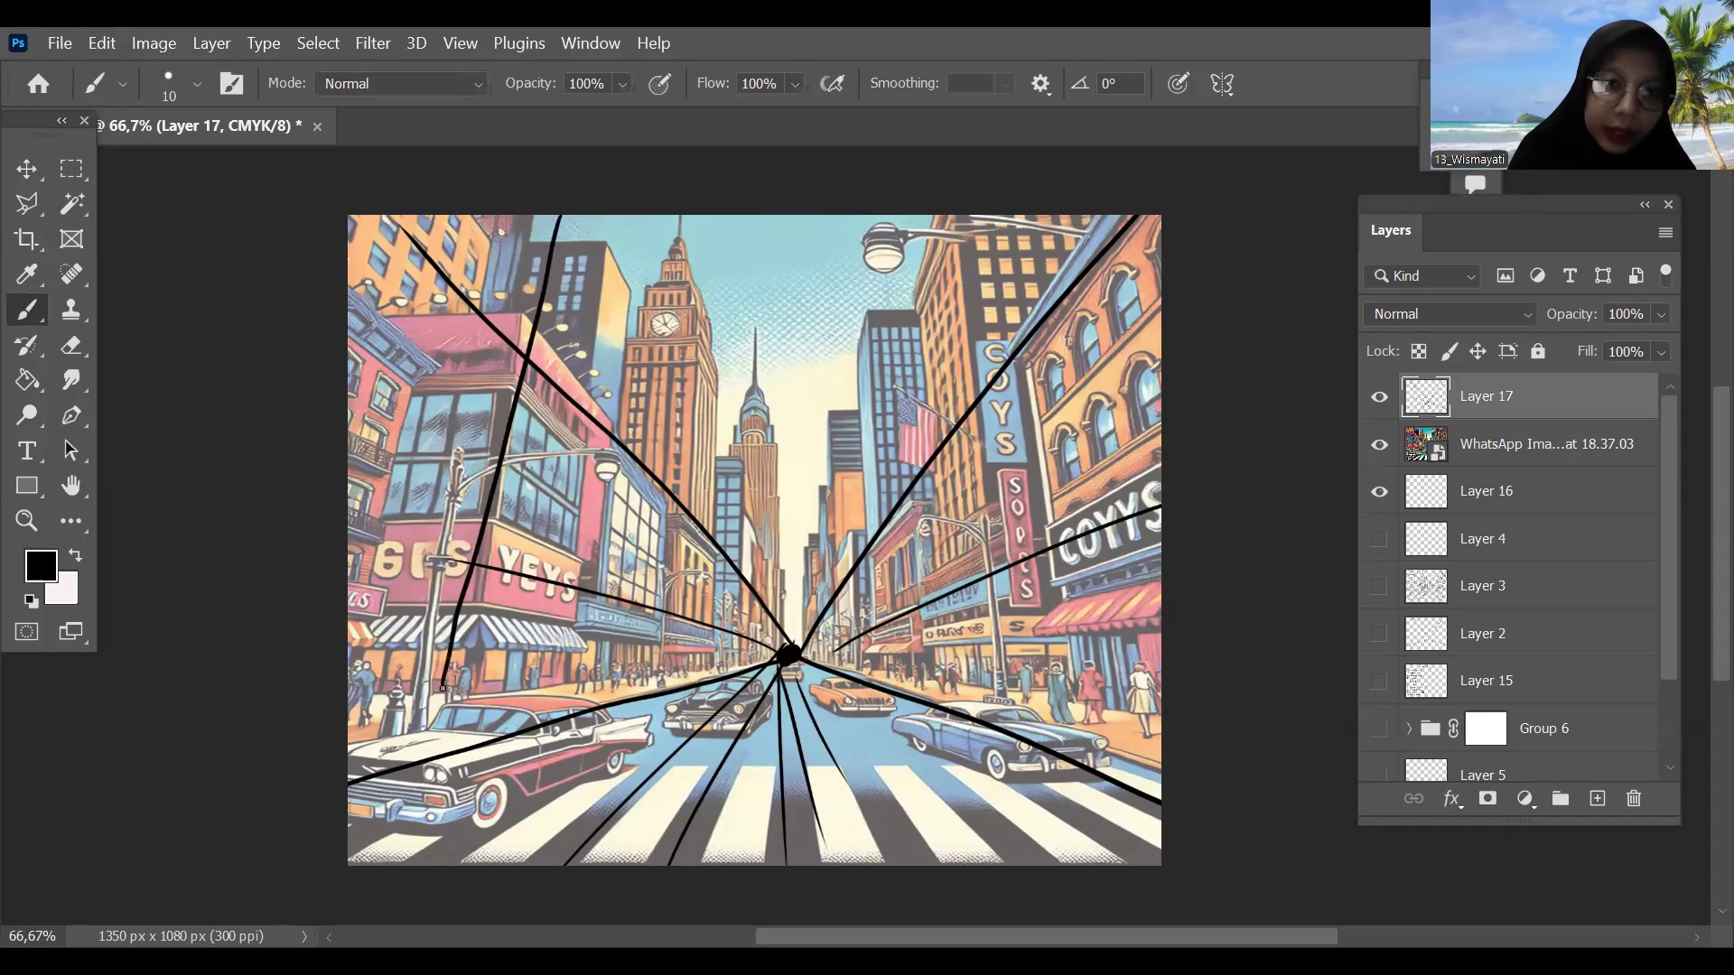
pyautogui.moveTo(682, 236); pyautogui.dragTo(591, 691)
pyautogui.moveTo(710, 256); pyautogui.dragTo(668, 649)
pyautogui.moveTo(756, 396); pyautogui.dragTo(750, 637)
pyautogui.moveTo(873, 332); pyautogui.dragTo(867, 614)
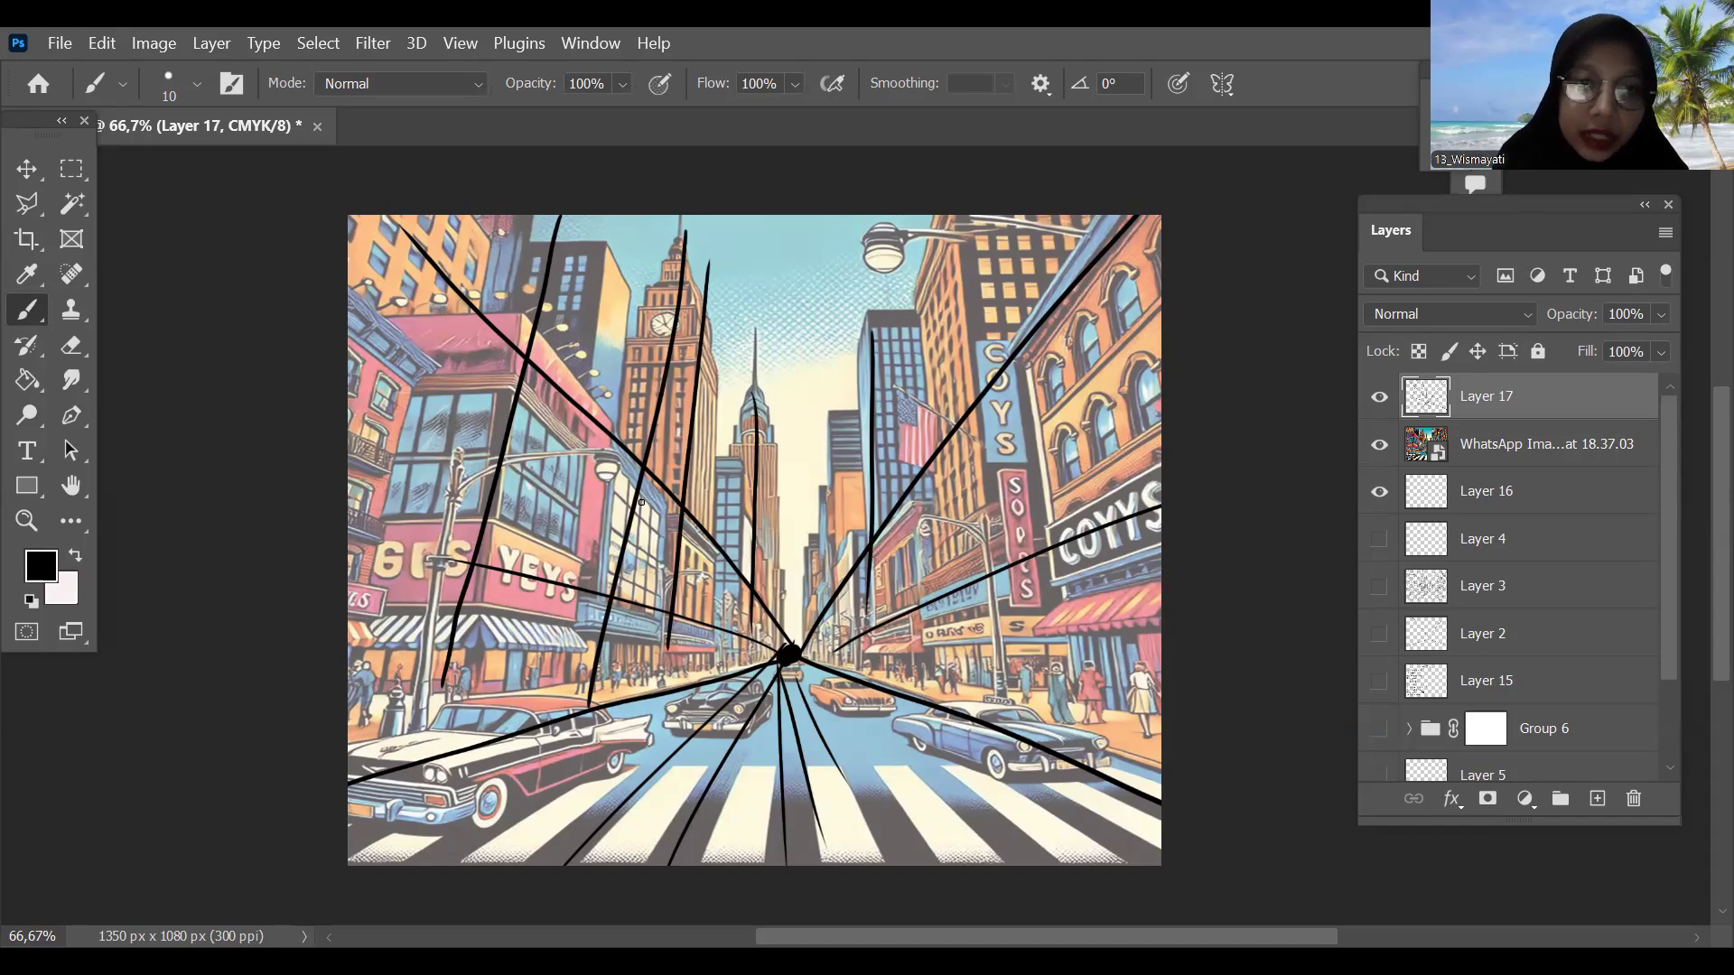
# Step: Undo all the perspective guide strokes and the vanishing point painted over the street image
pyautogui.hotkey('ctrl', 'z')
pyautogui.hotkey('ctrl', 'z')
pyautogui.hotkey('ctrl', 'z')
pyautogui.hotkey('ctrl', 'z')
pyautogui.hotkey('ctrl', 'z')
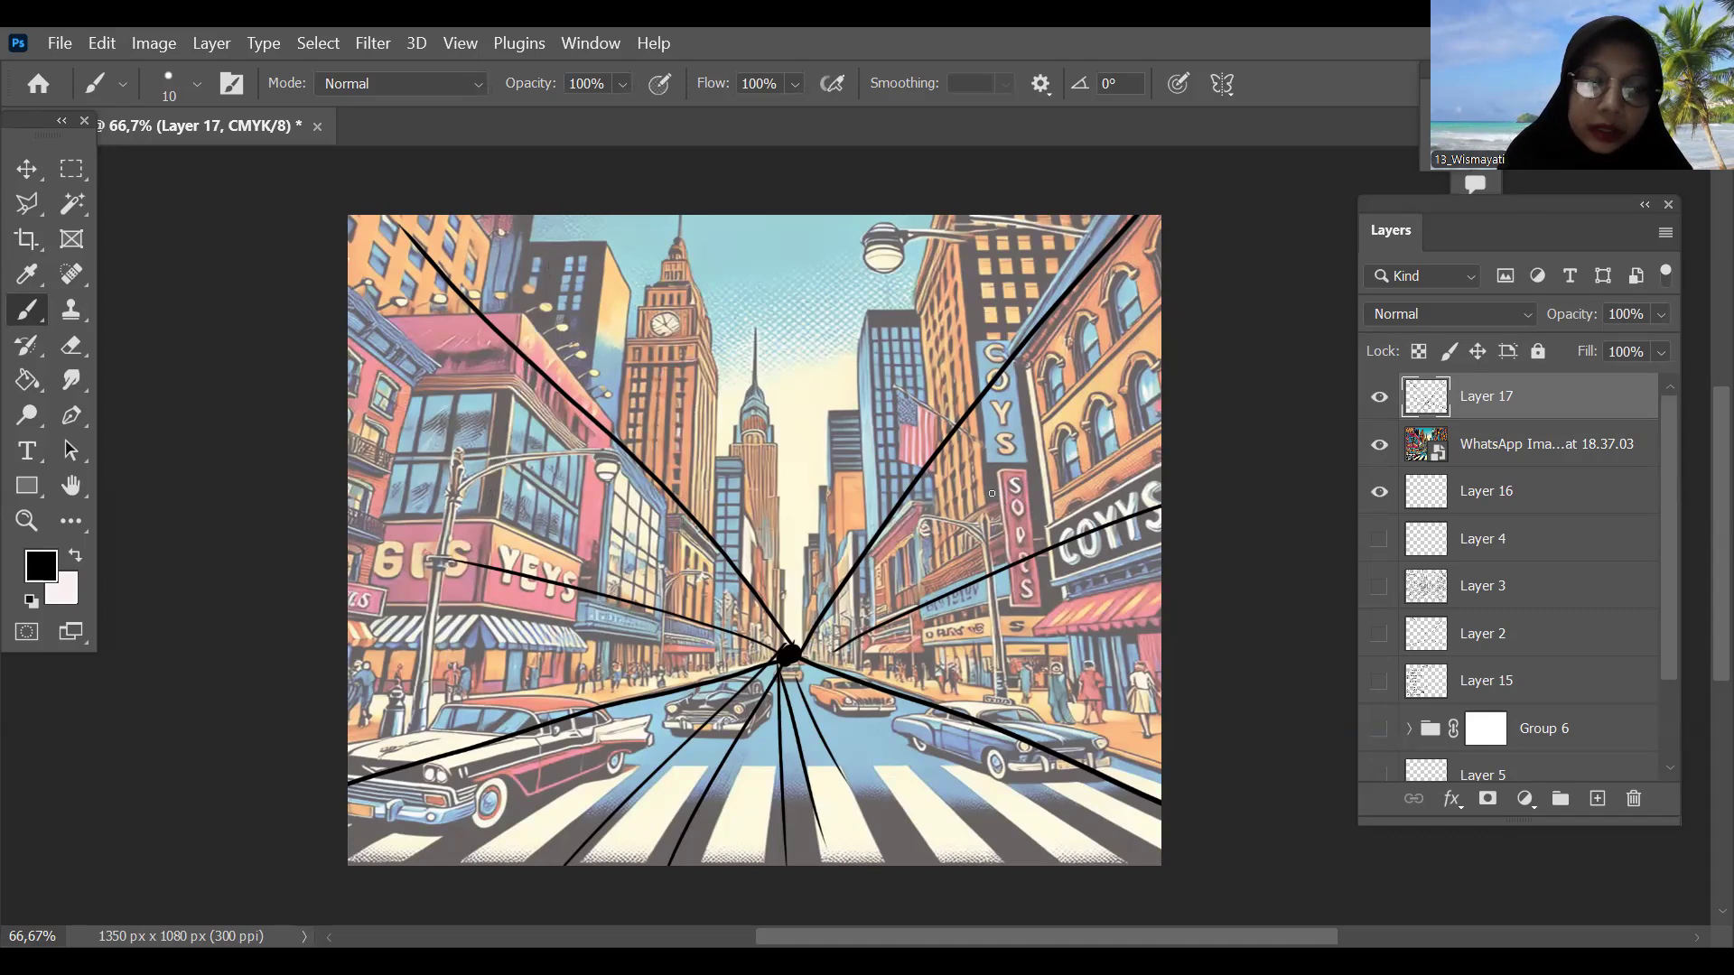
pyautogui.hotkey('ctrl', 'z')
pyautogui.hotkey('ctrl', 'z')
pyautogui.hotkey('ctrl', 'z')
pyautogui.hotkey('ctrl', 'z')
pyautogui.hotkey('ctrl', 'z')
pyautogui.hotkey('ctrl', 'z')
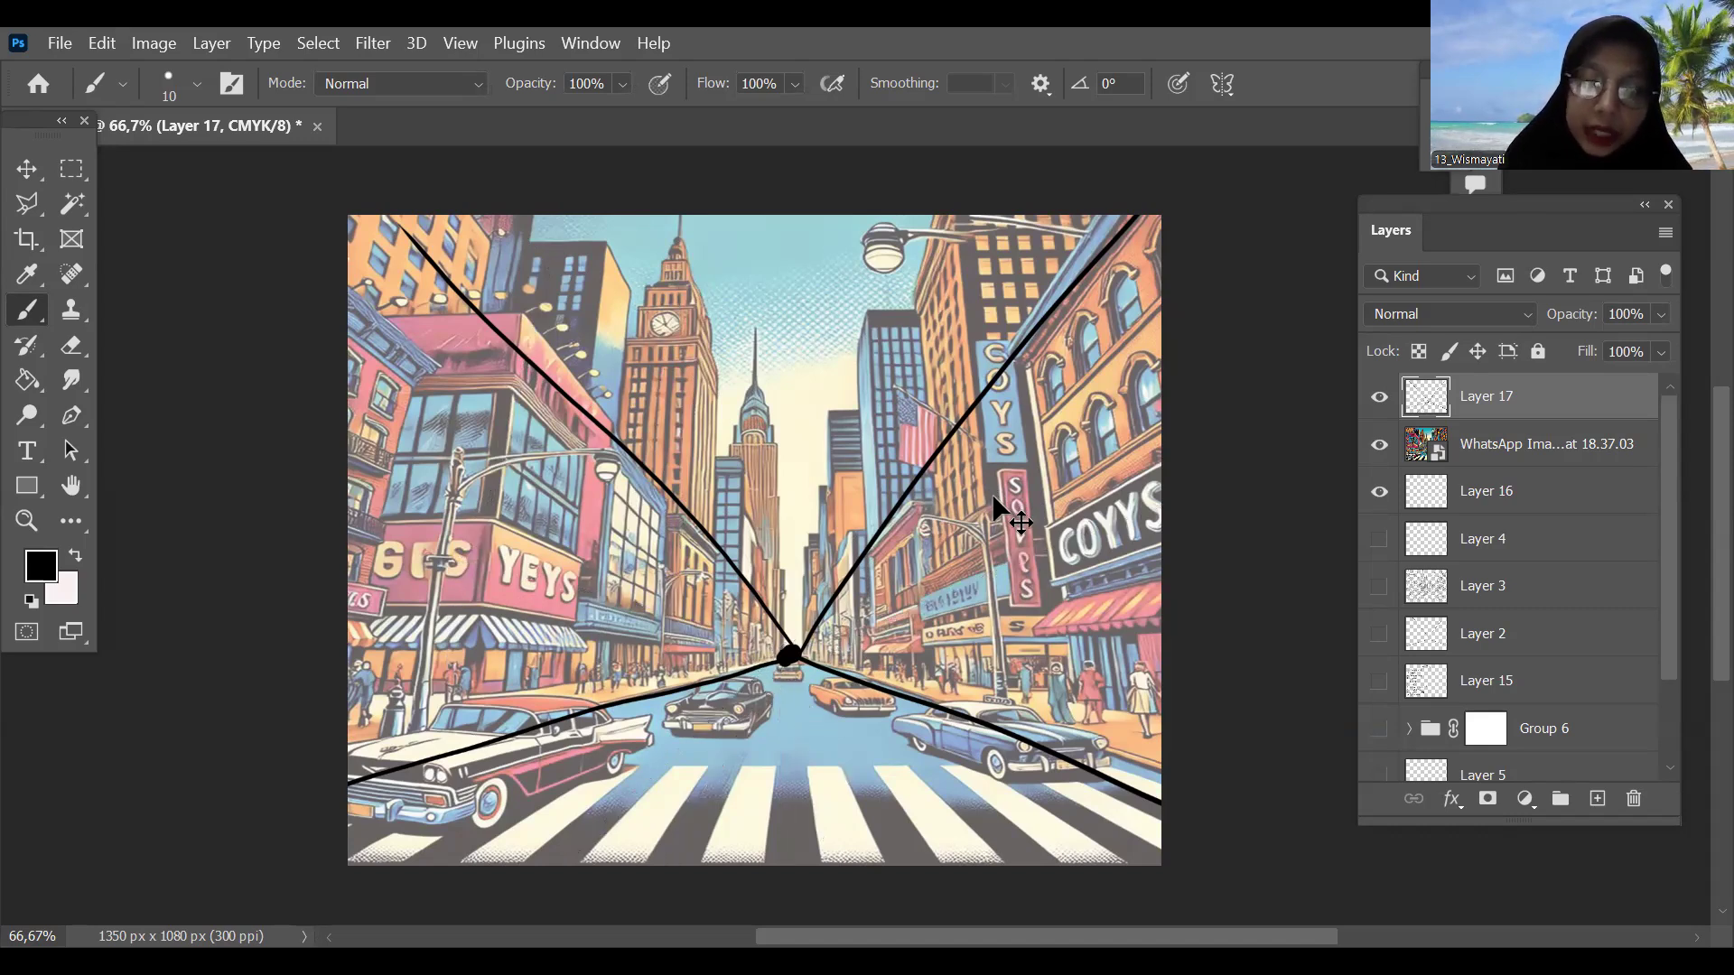
pyautogui.hotkey('ctrl', 'z')
pyautogui.hotkey('ctrl', 'z')
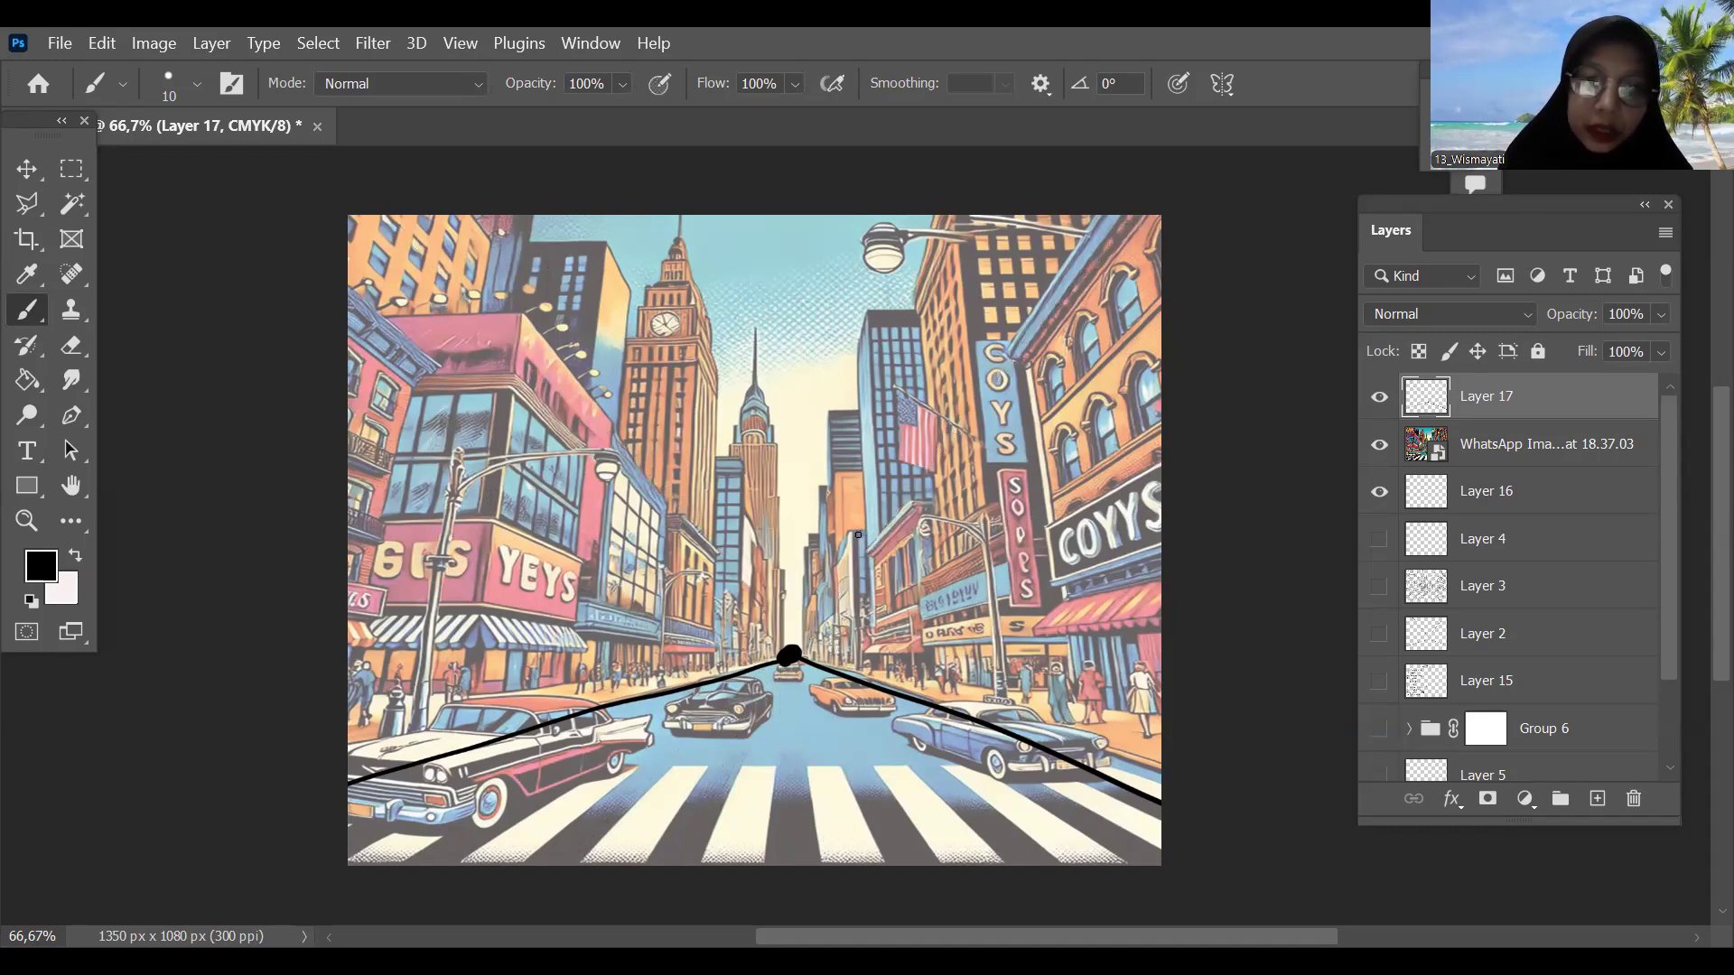
pyautogui.hotkey('ctrl', 'z')
pyautogui.hotkey('ctrl', 'z')
pyautogui.hotkey('ctrl', 'z')
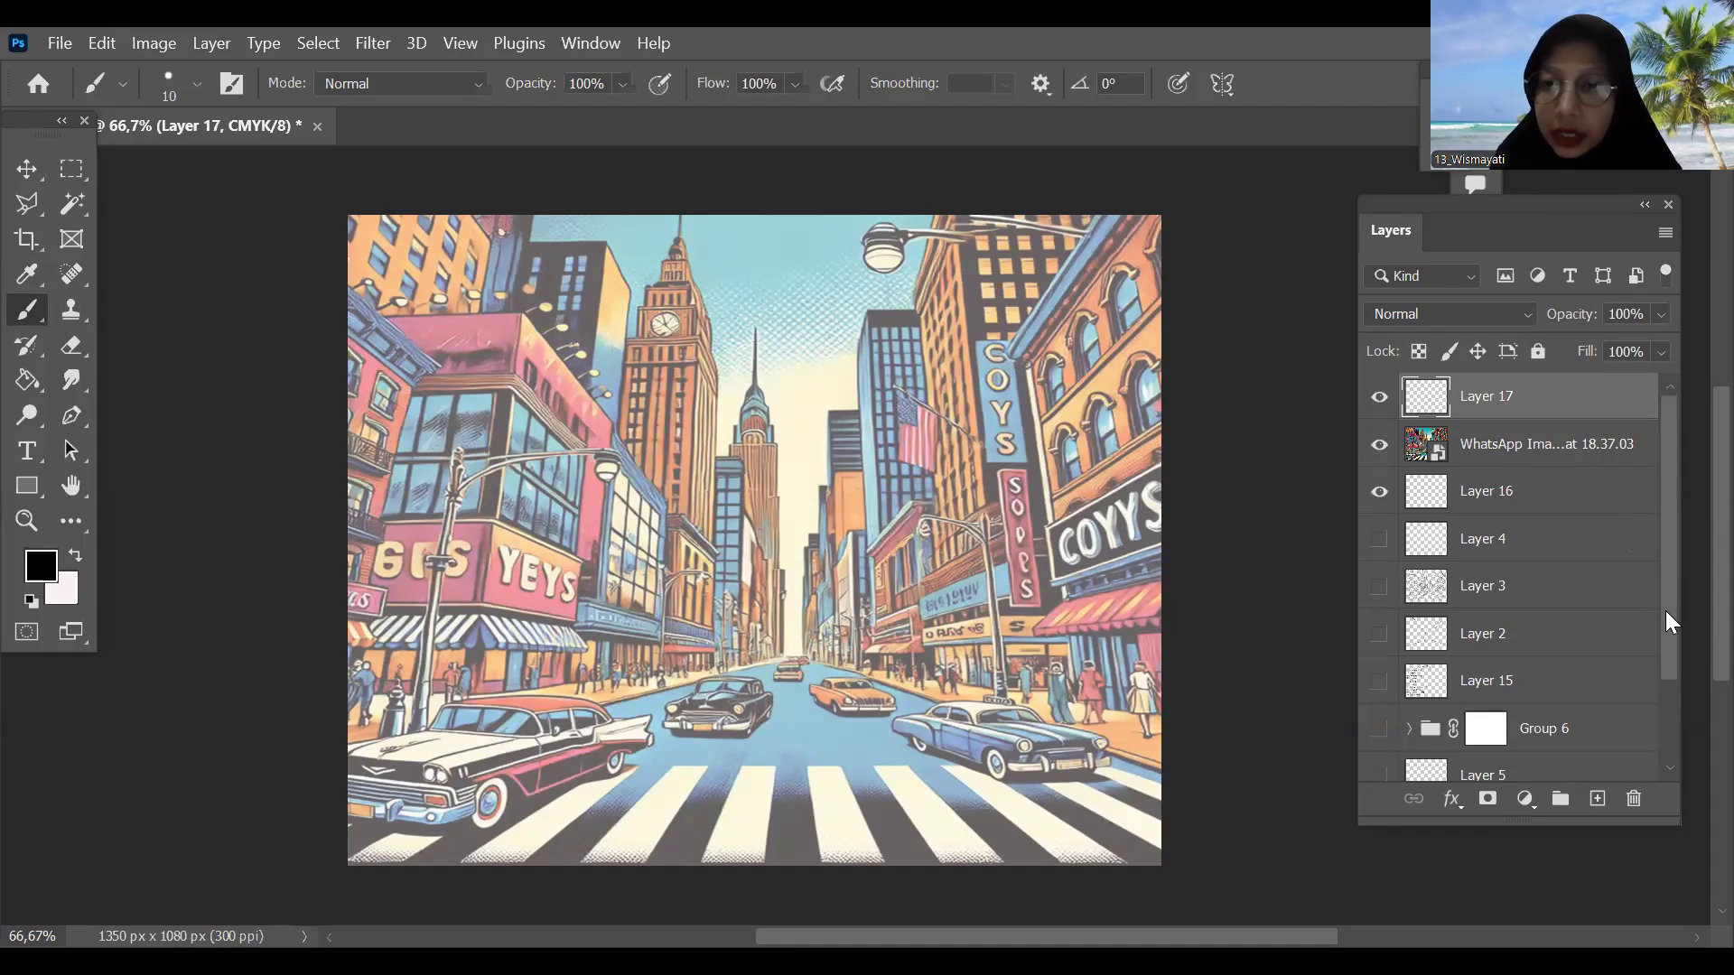
# Step: Show the line sketch on Layer 3 and hide the city street image
pyautogui.scroll(-2, 1667, 612)
pyautogui.click(1379, 475)
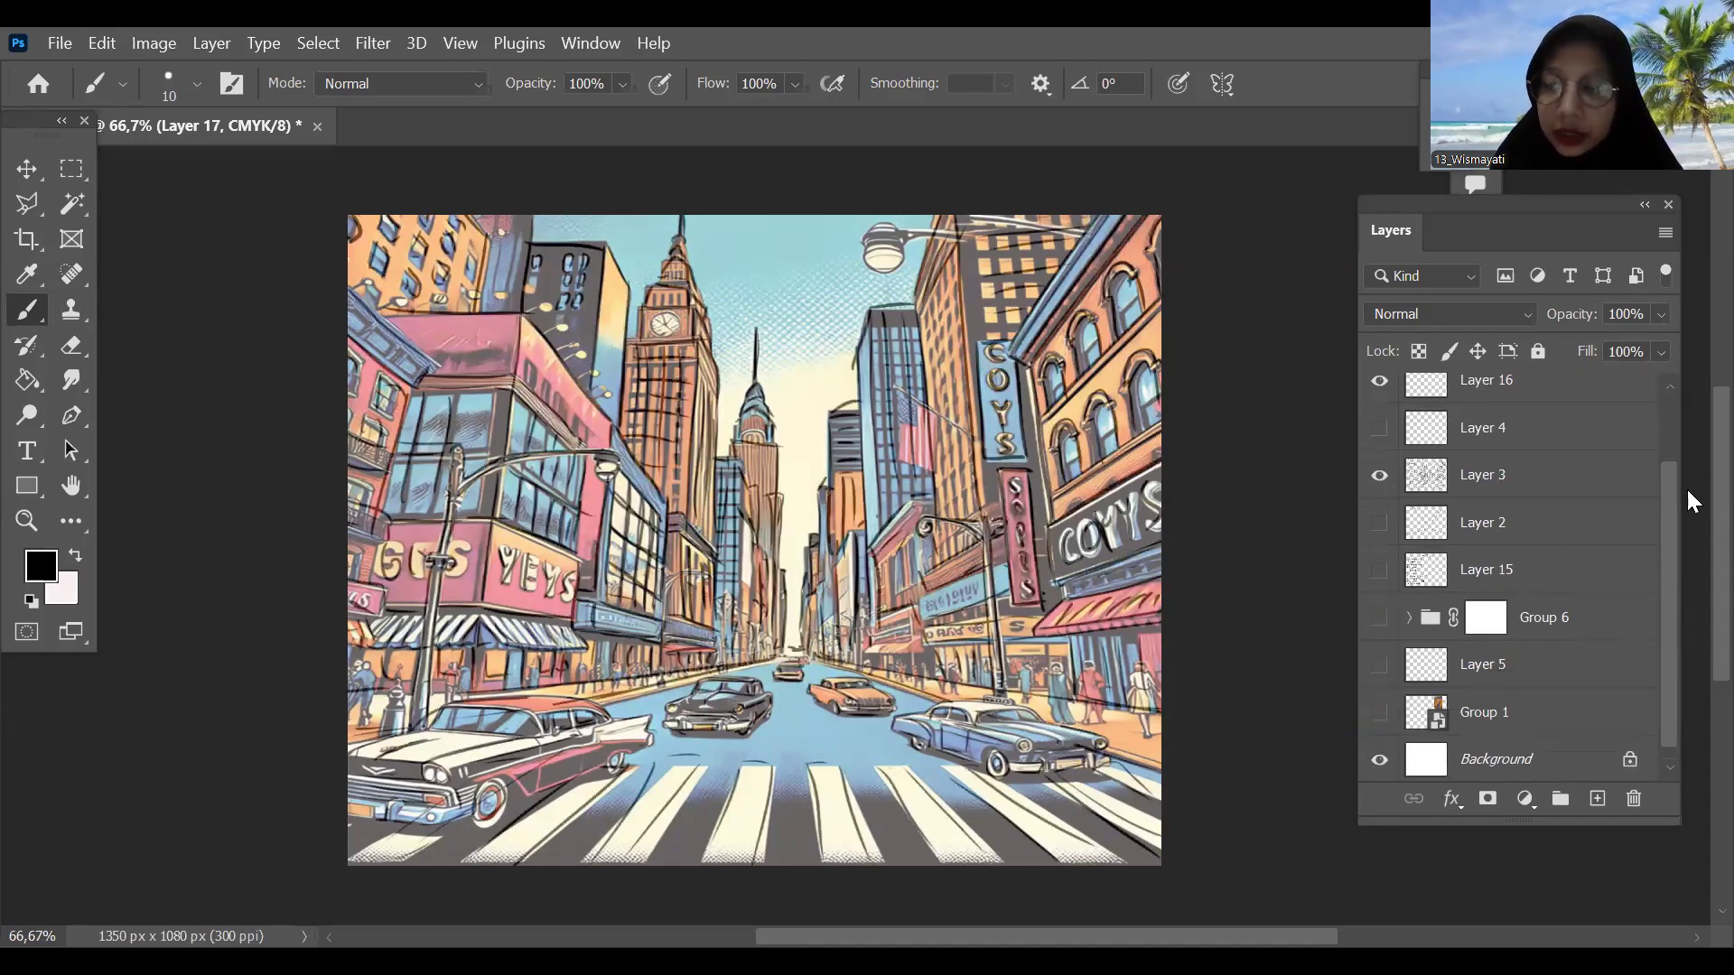
pyautogui.scroll(2, 1680, 501)
pyautogui.click(1379, 443)
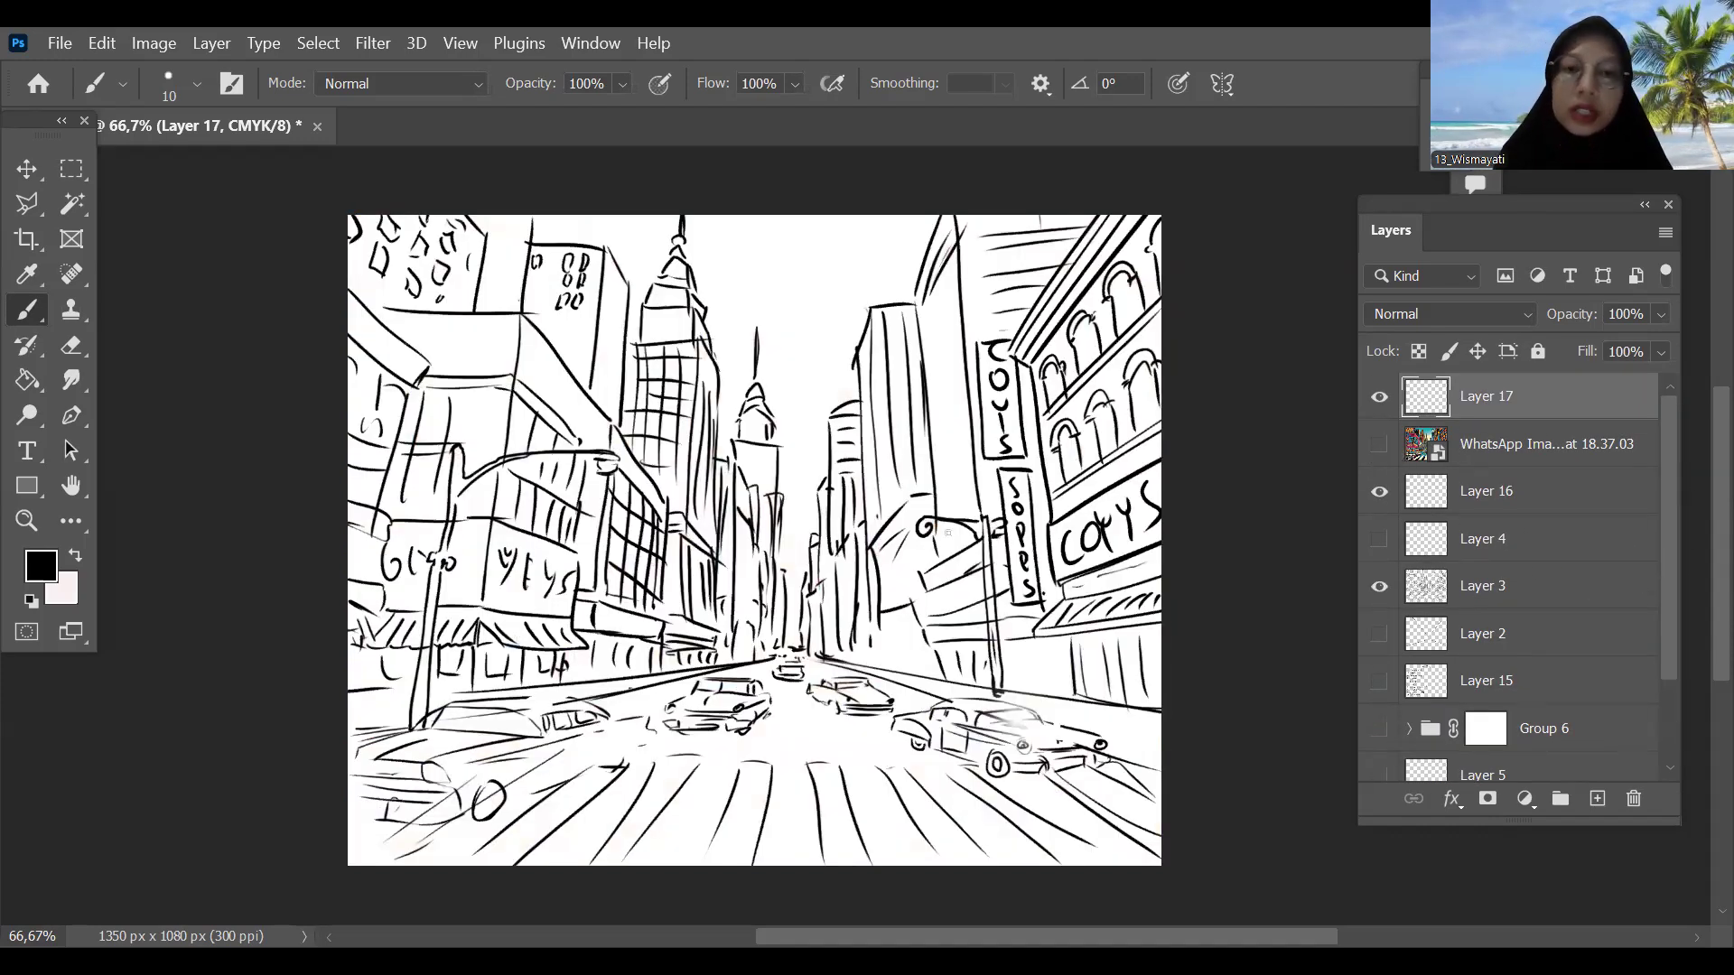
# Step: Compare the Layer 3 sketch with the street image by switching their visibility, undo the black dot at the vanishing point, and hide the image
pyautogui.scroll(-1, 957, 545)
pyautogui.scroll(1, 957, 545)
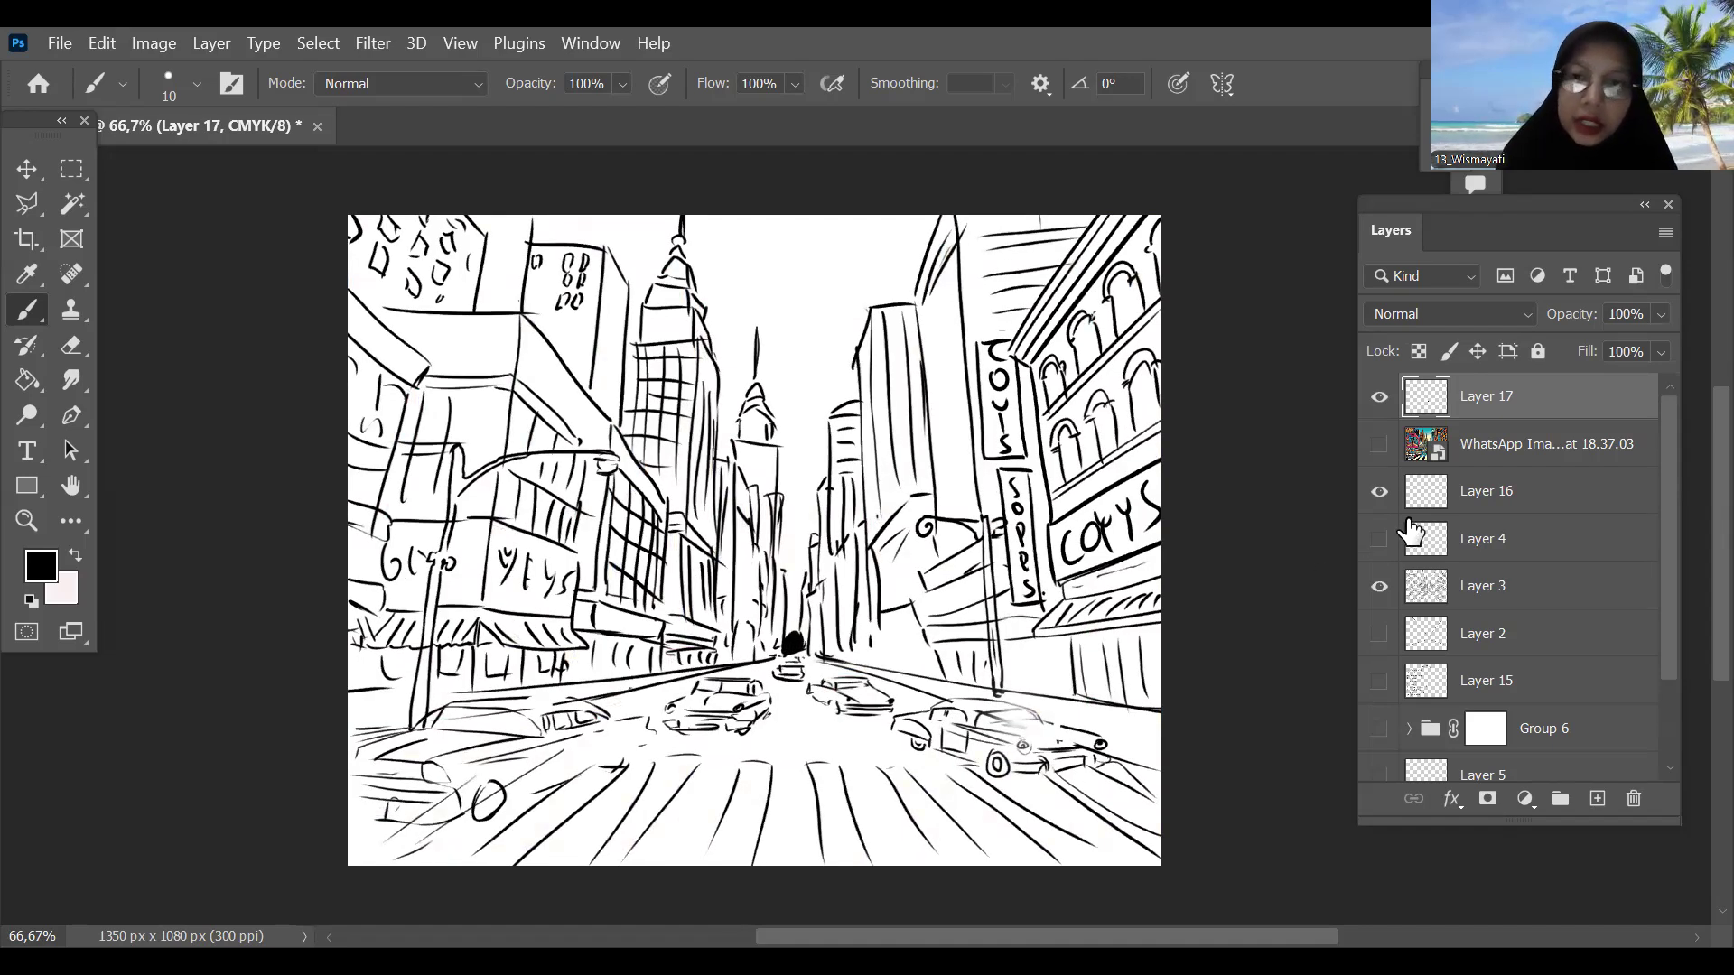
pyautogui.click(1380, 587)
pyautogui.click(1380, 587)
pyautogui.click(1381, 592)
pyautogui.click(1381, 591)
pyautogui.hotkey('ctrl', 'z')
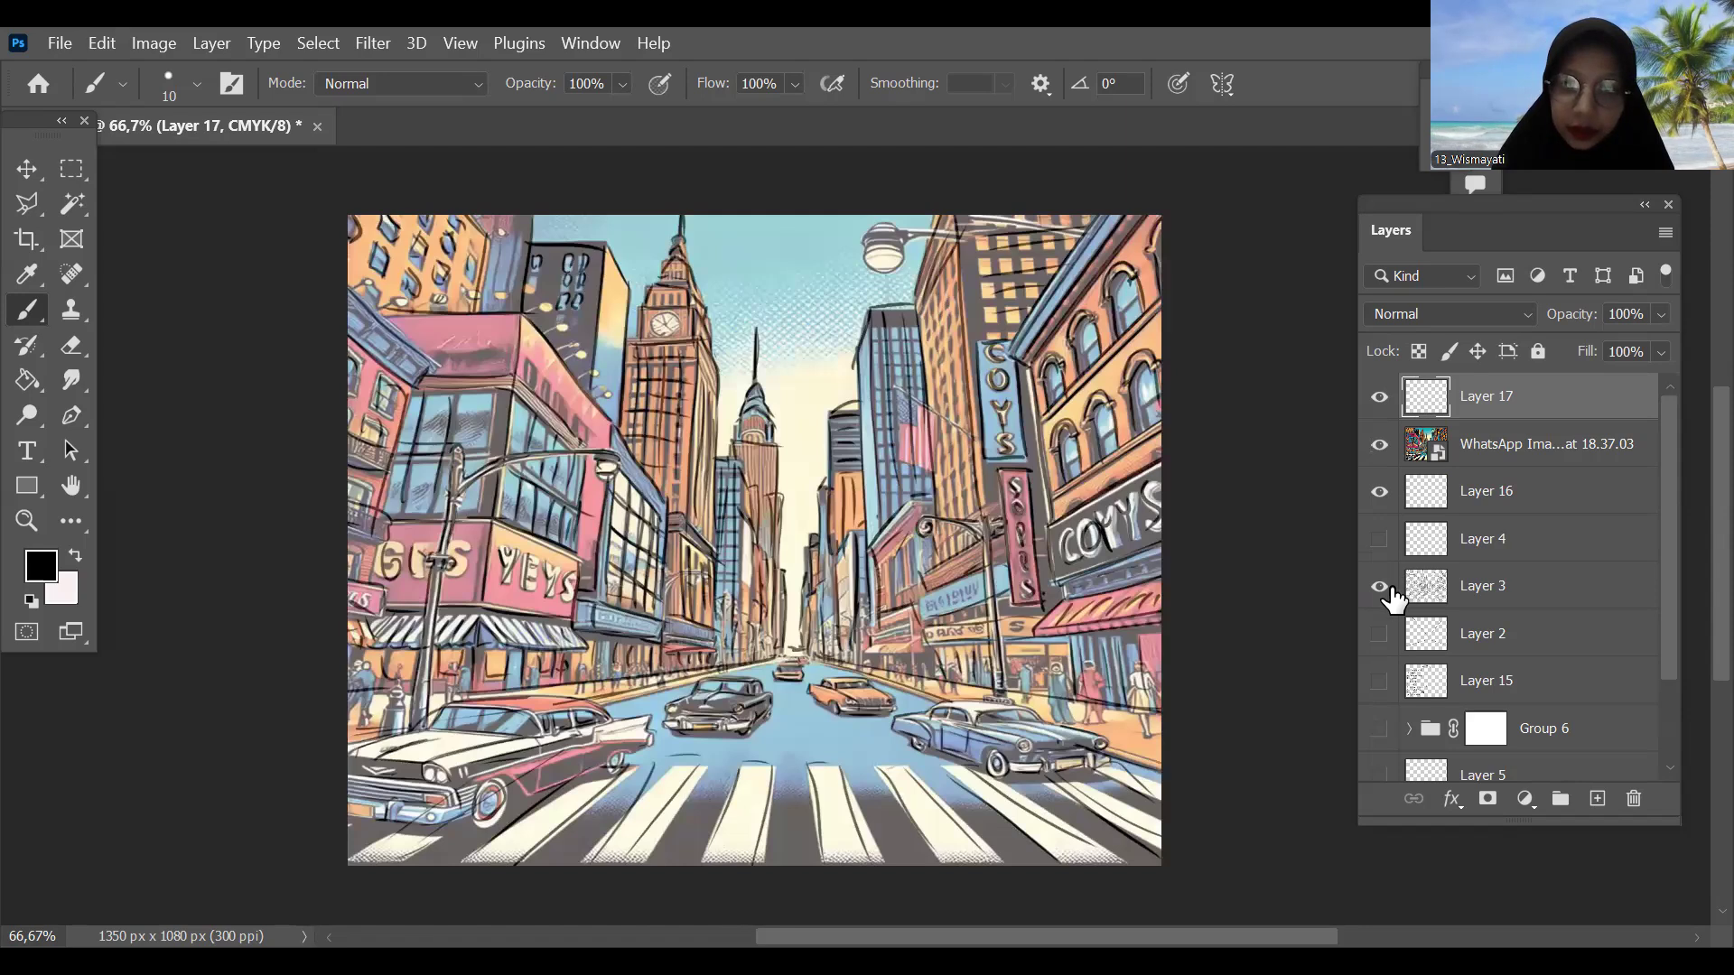
pyautogui.click(1381, 446)
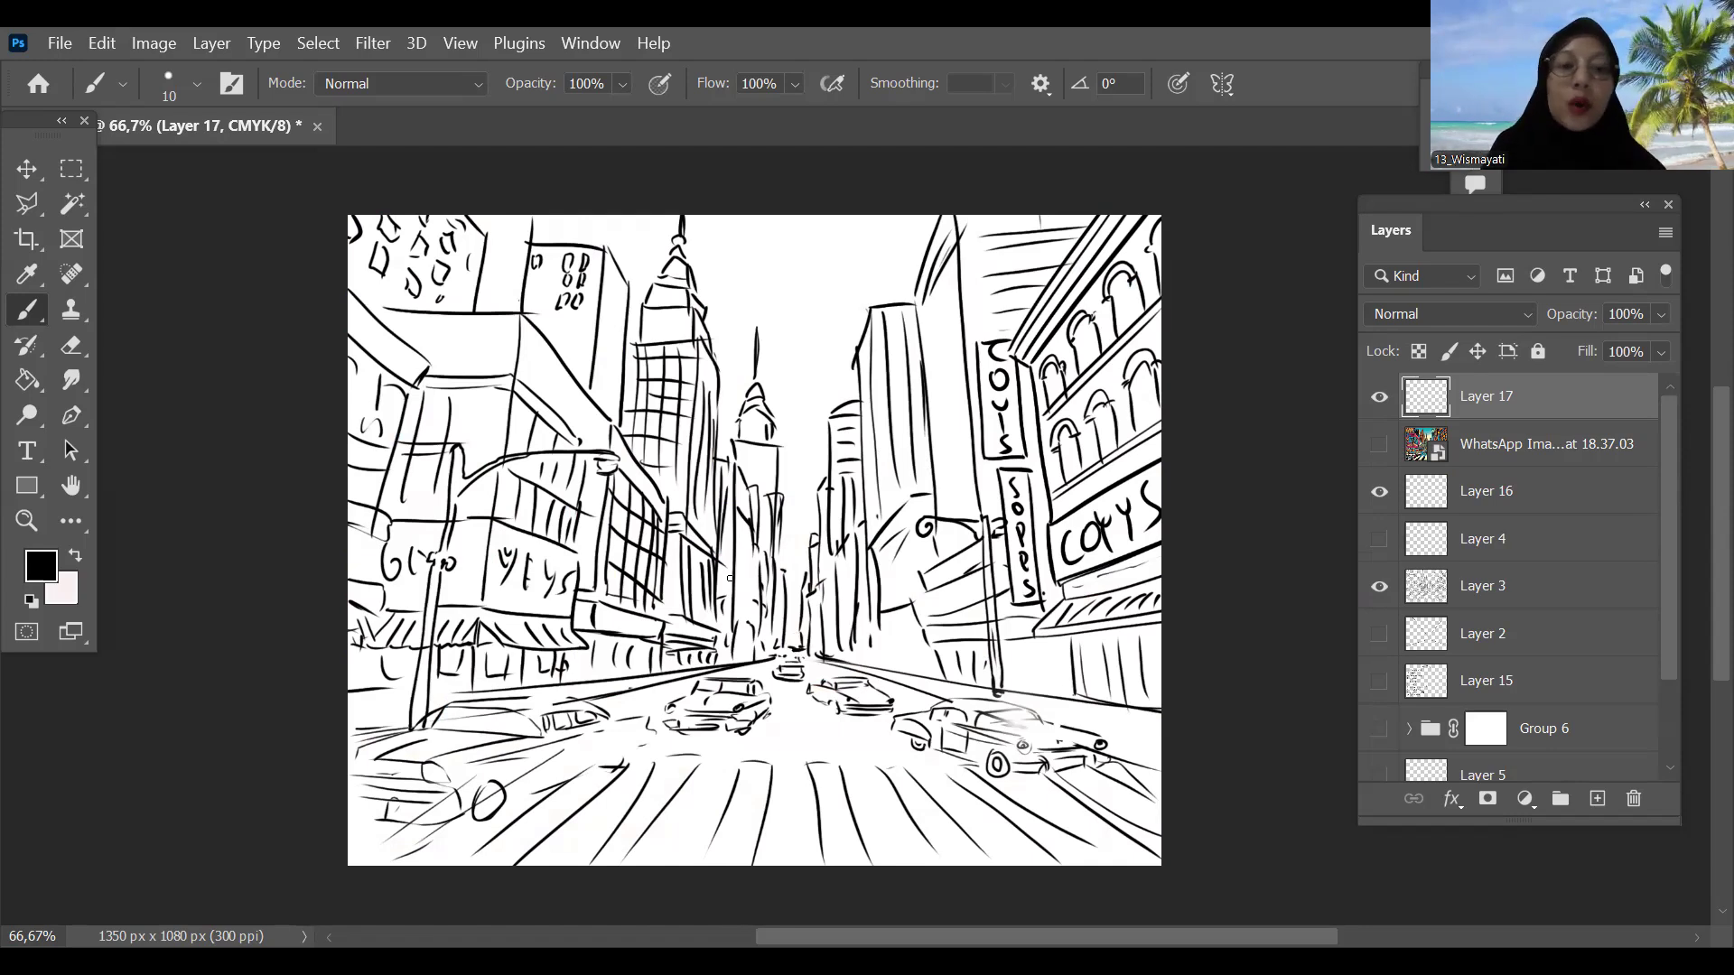
# Step: Show the handwritten DAY 4 topic list on Layer 15 and hide Layer 16 and the Layer 3 sketch
pyautogui.click(1380, 683)
pyautogui.click(1380, 492)
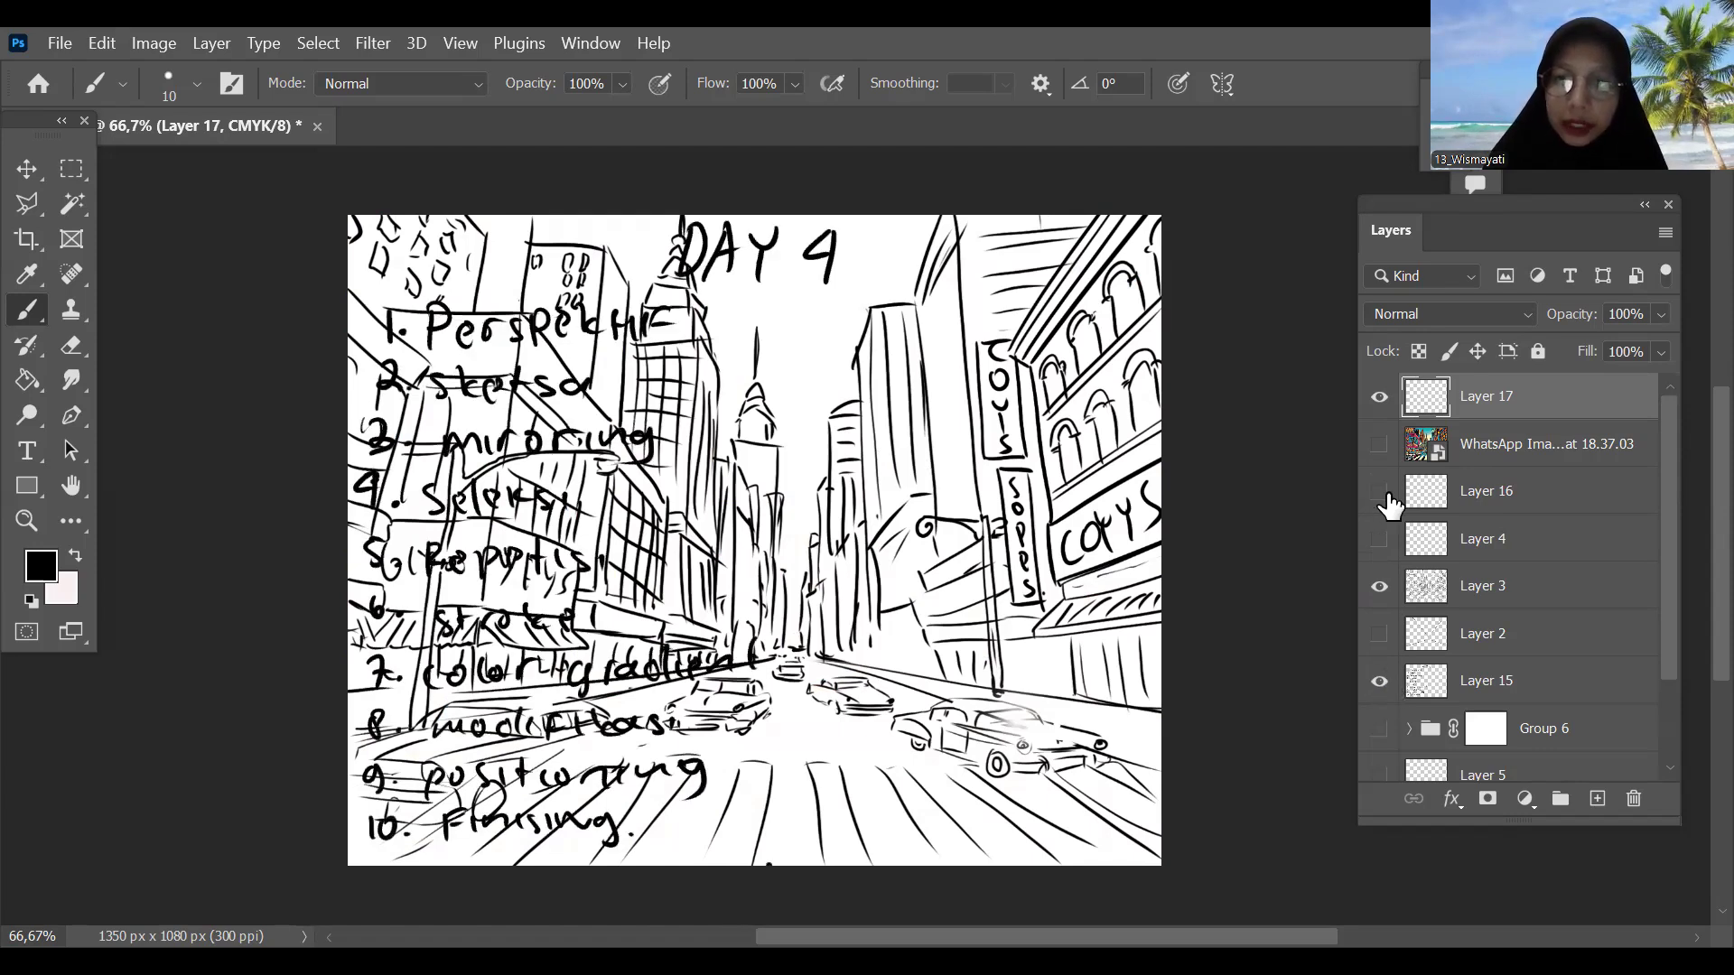
pyautogui.click(1380, 587)
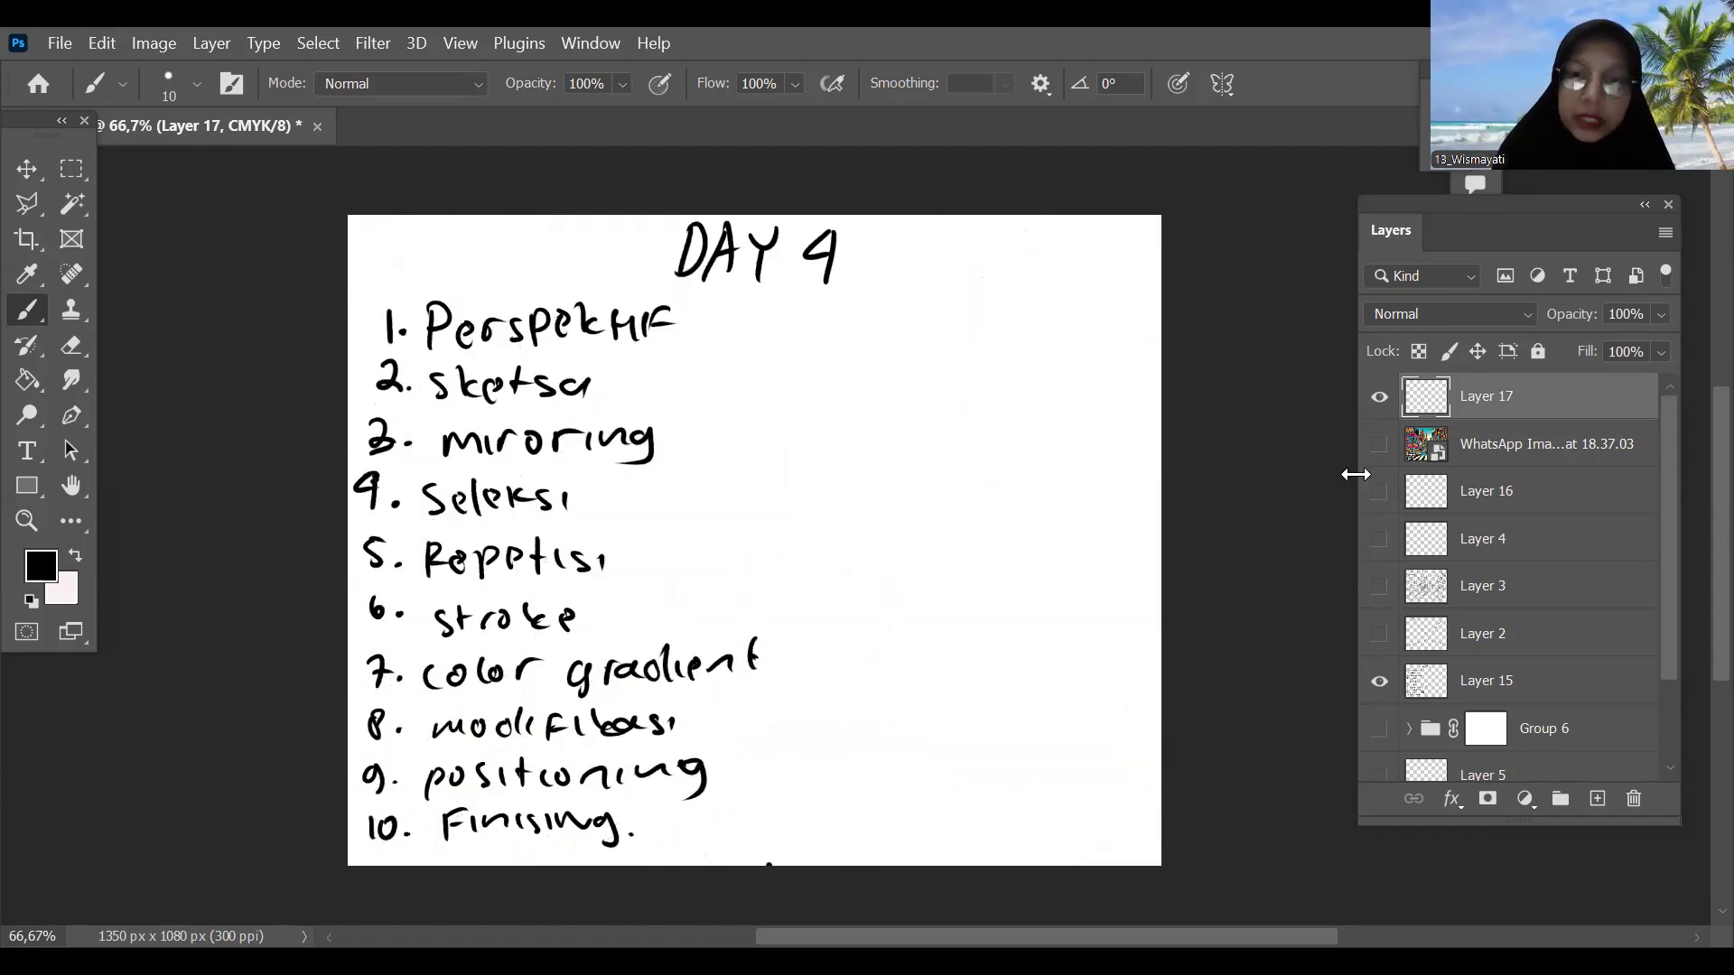
# Step: Hide the topic list and view the Layer 3 street sketch, switching its visibility off and on
pyautogui.click(1379, 681)
pyautogui.click(1379, 587)
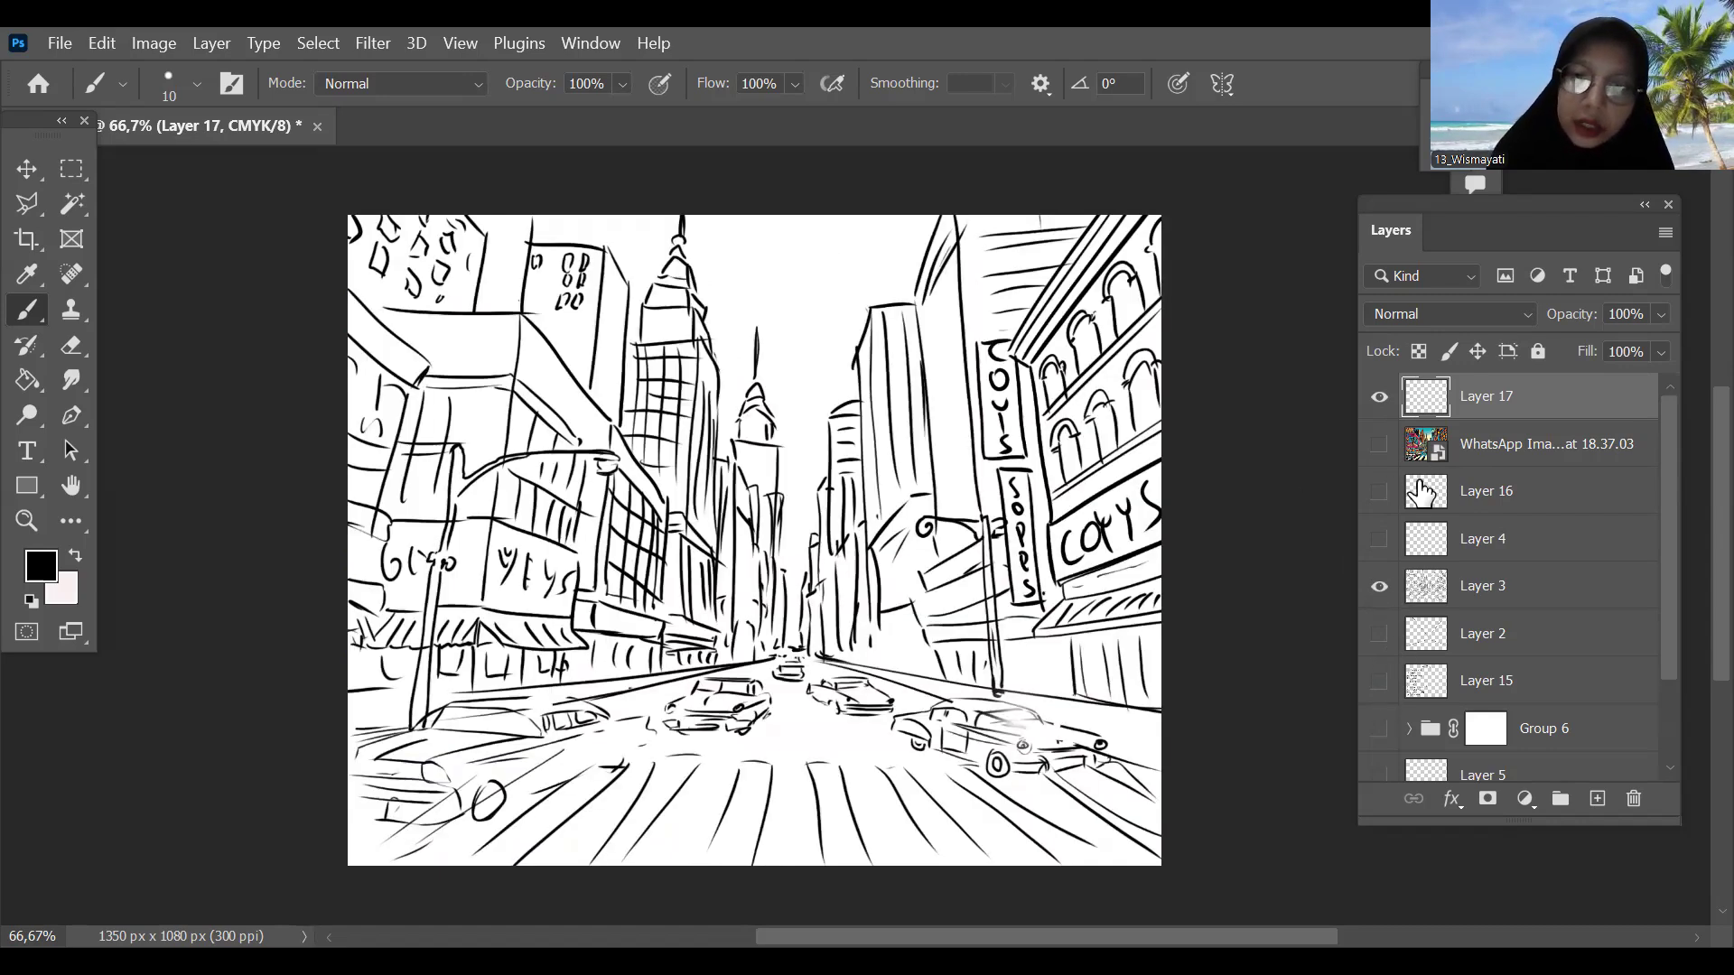
pyautogui.click(1380, 587)
pyautogui.click(1380, 587)
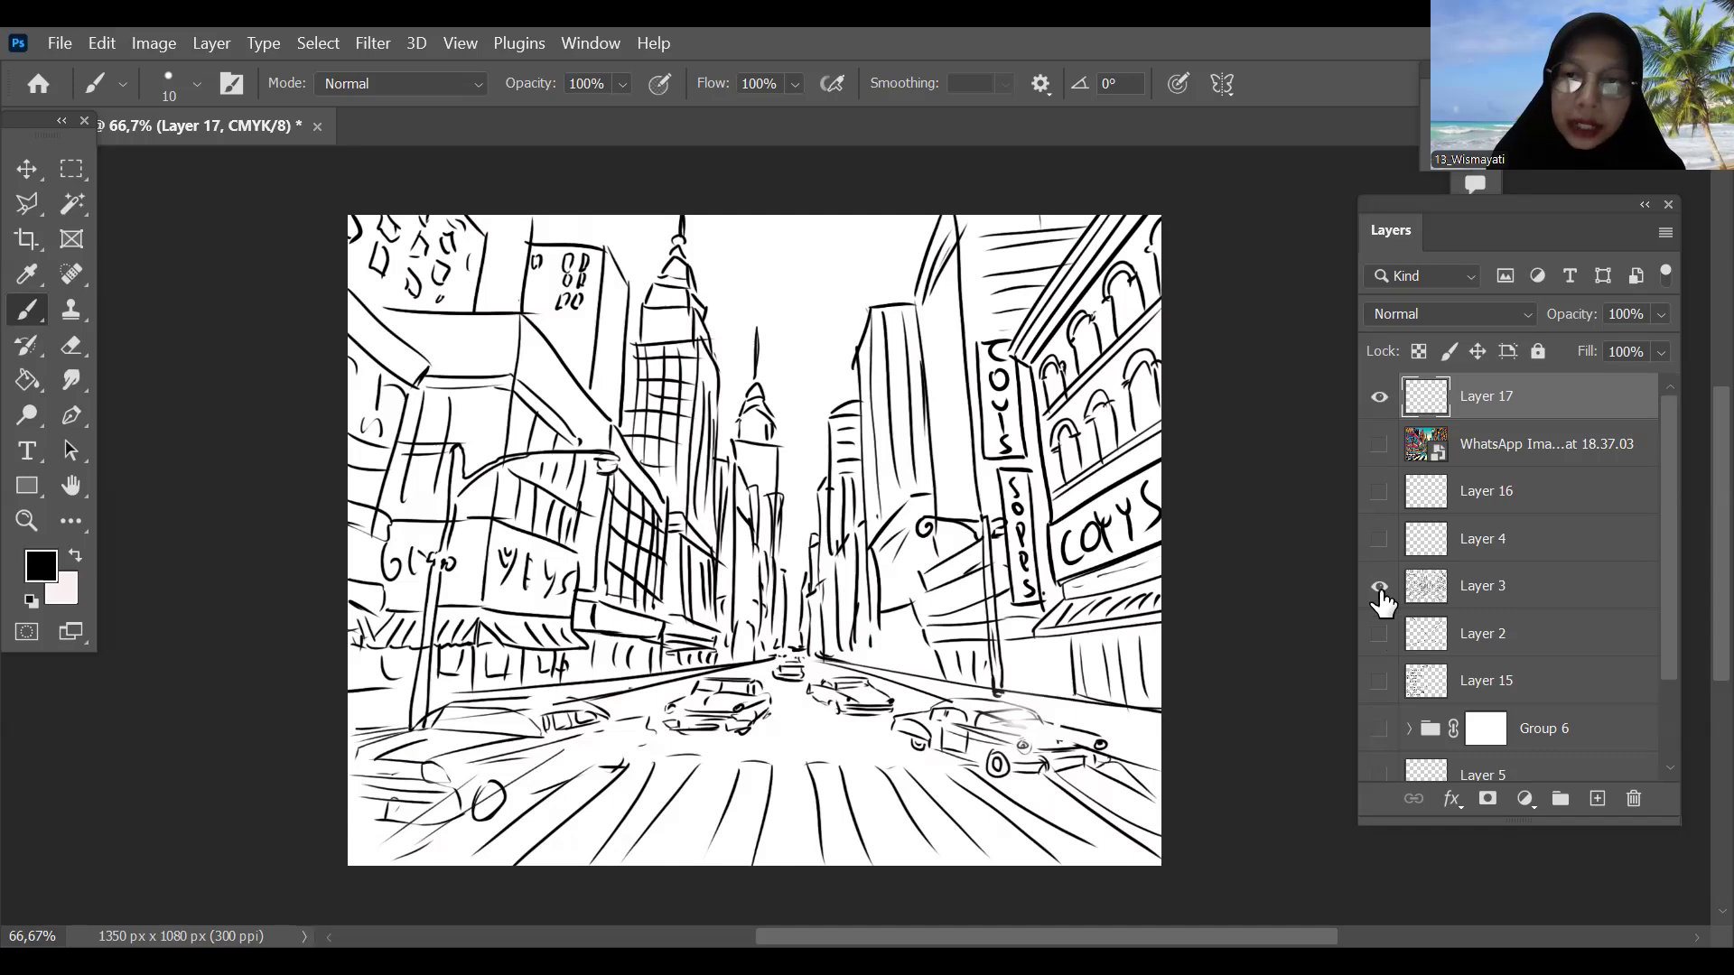
# Step: Review the Layer 15 topic list once more, then clear the canvas by hiding both the Layer 3 sketch and the list
pyautogui.click(1379, 727)
pyautogui.click(1379, 728)
pyautogui.click(1379, 682)
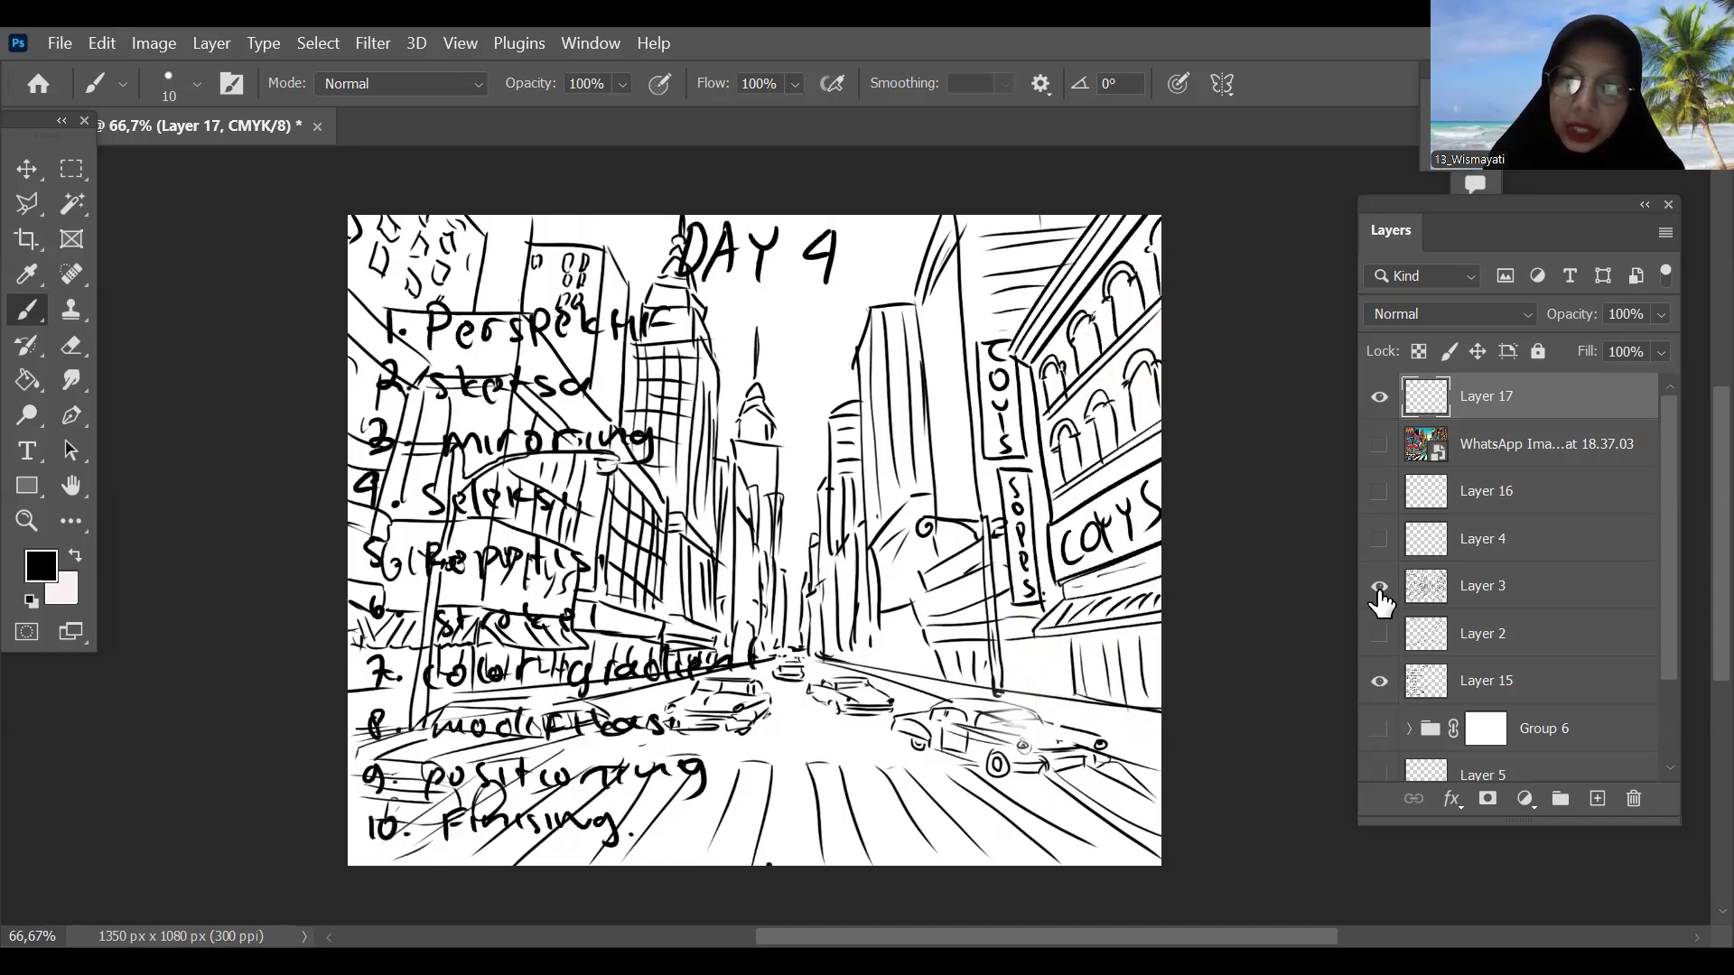
pyautogui.click(1379, 588)
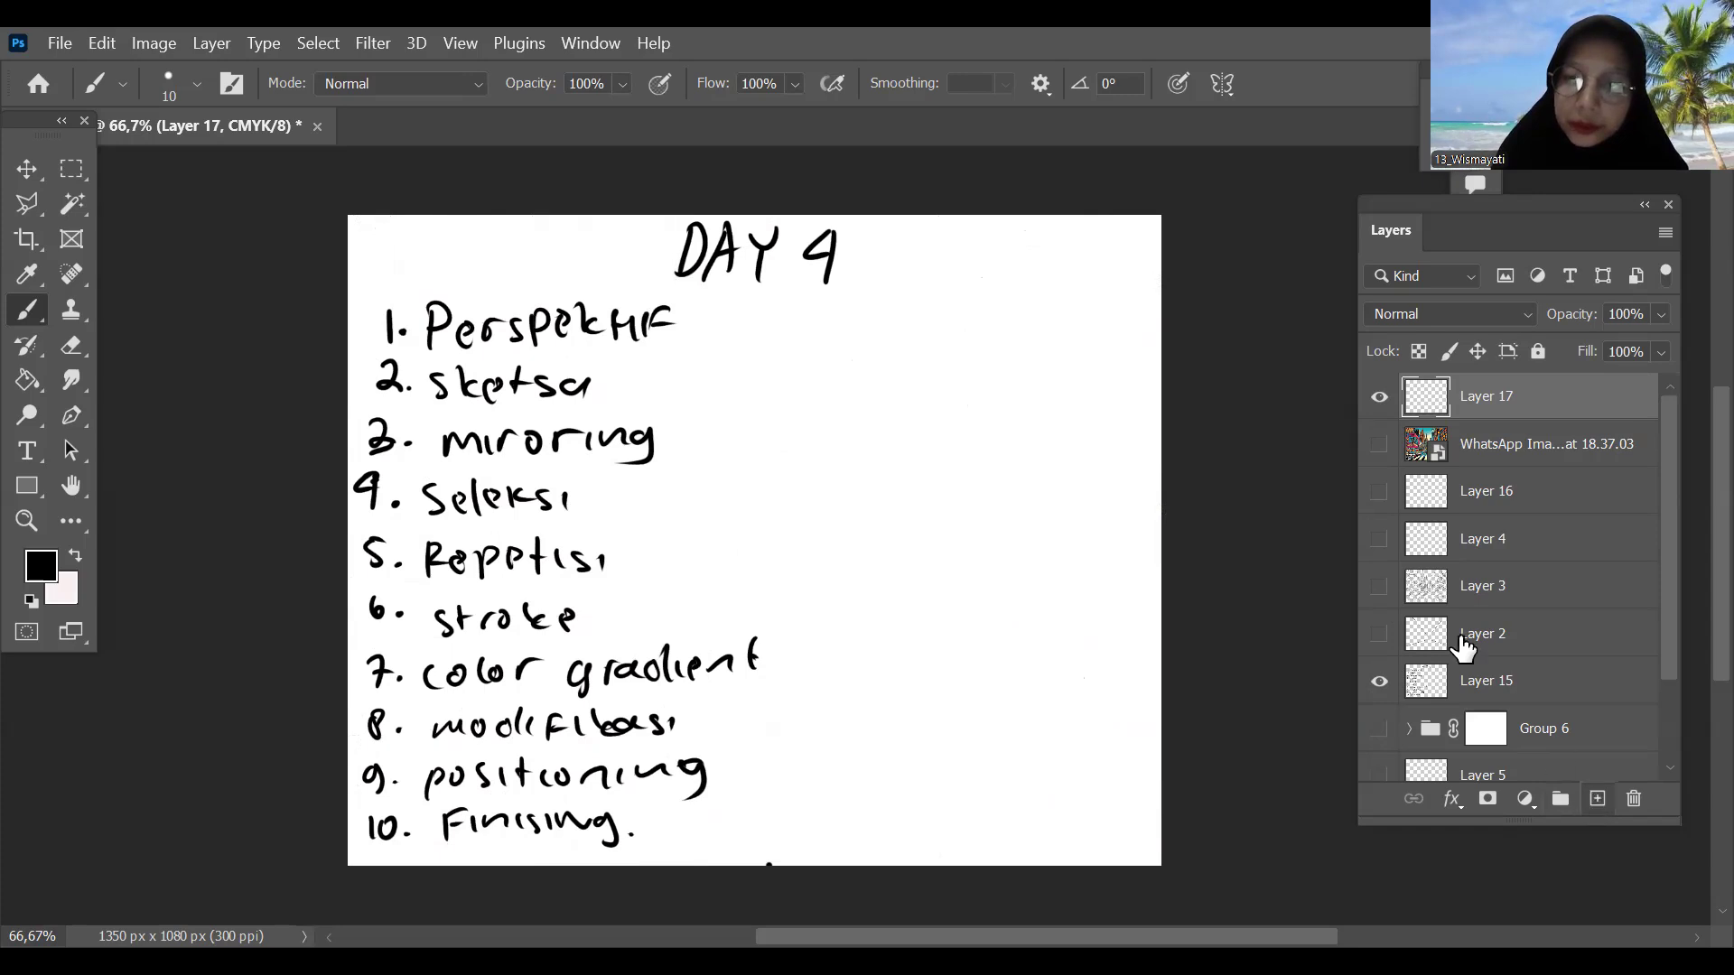
pyautogui.click(1379, 681)
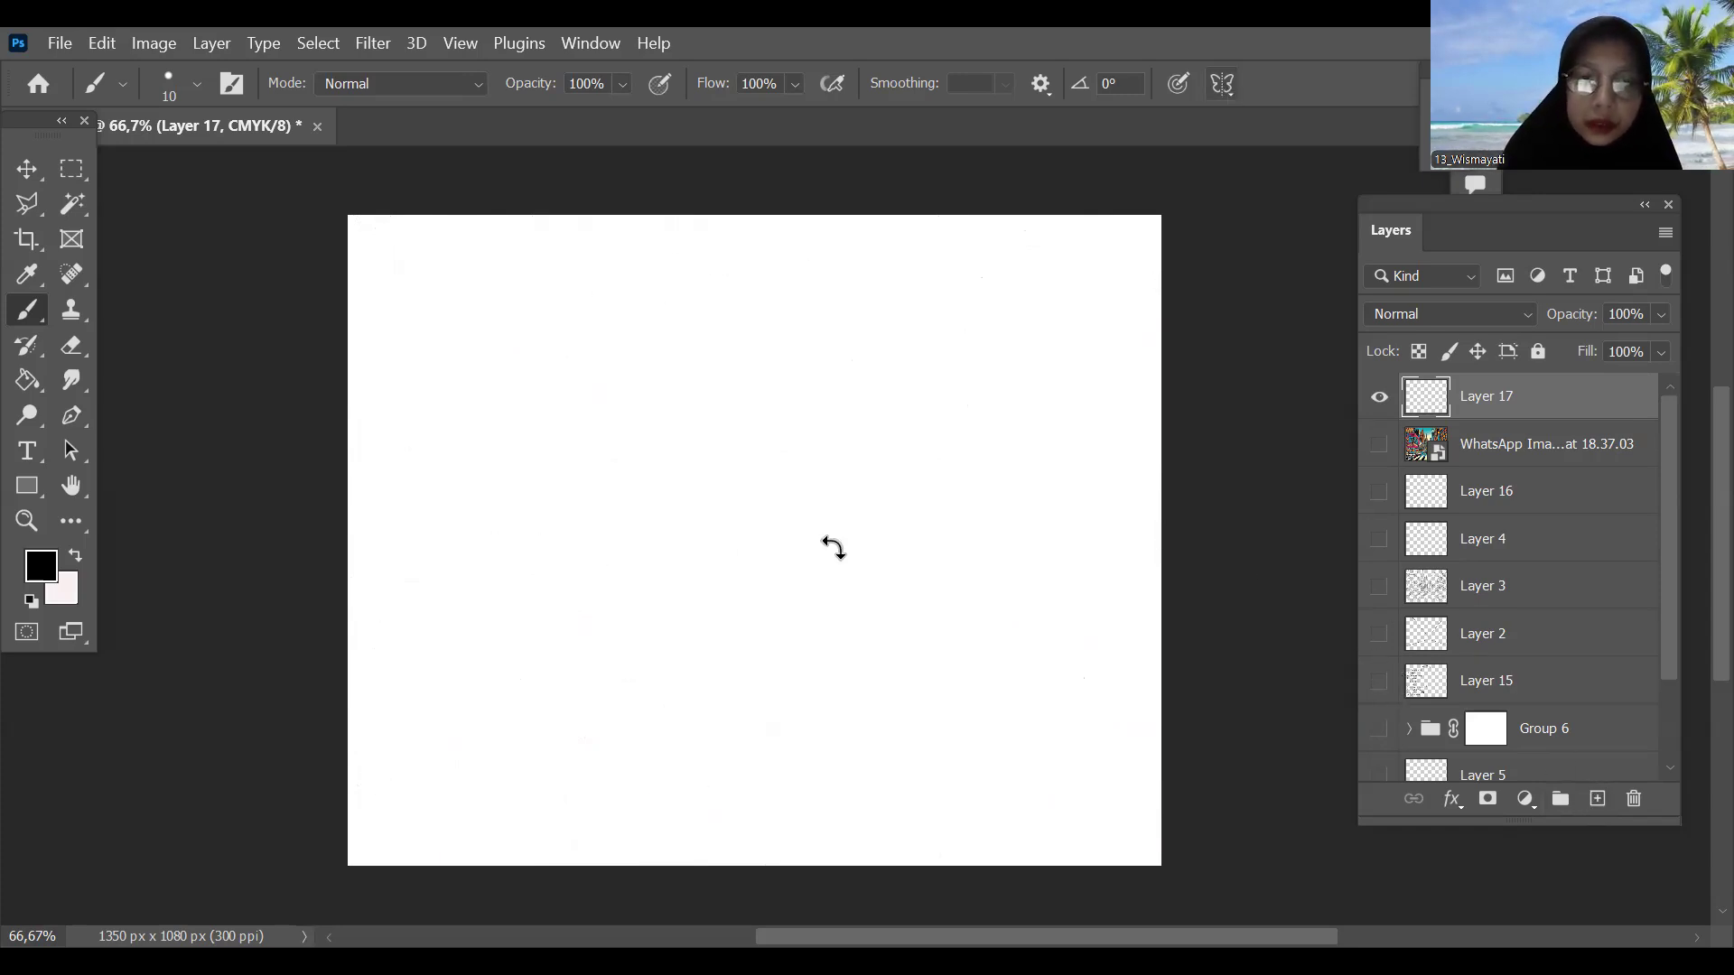
pyautogui.moveTo(805, 557); pyautogui.dragTo(850, 541)
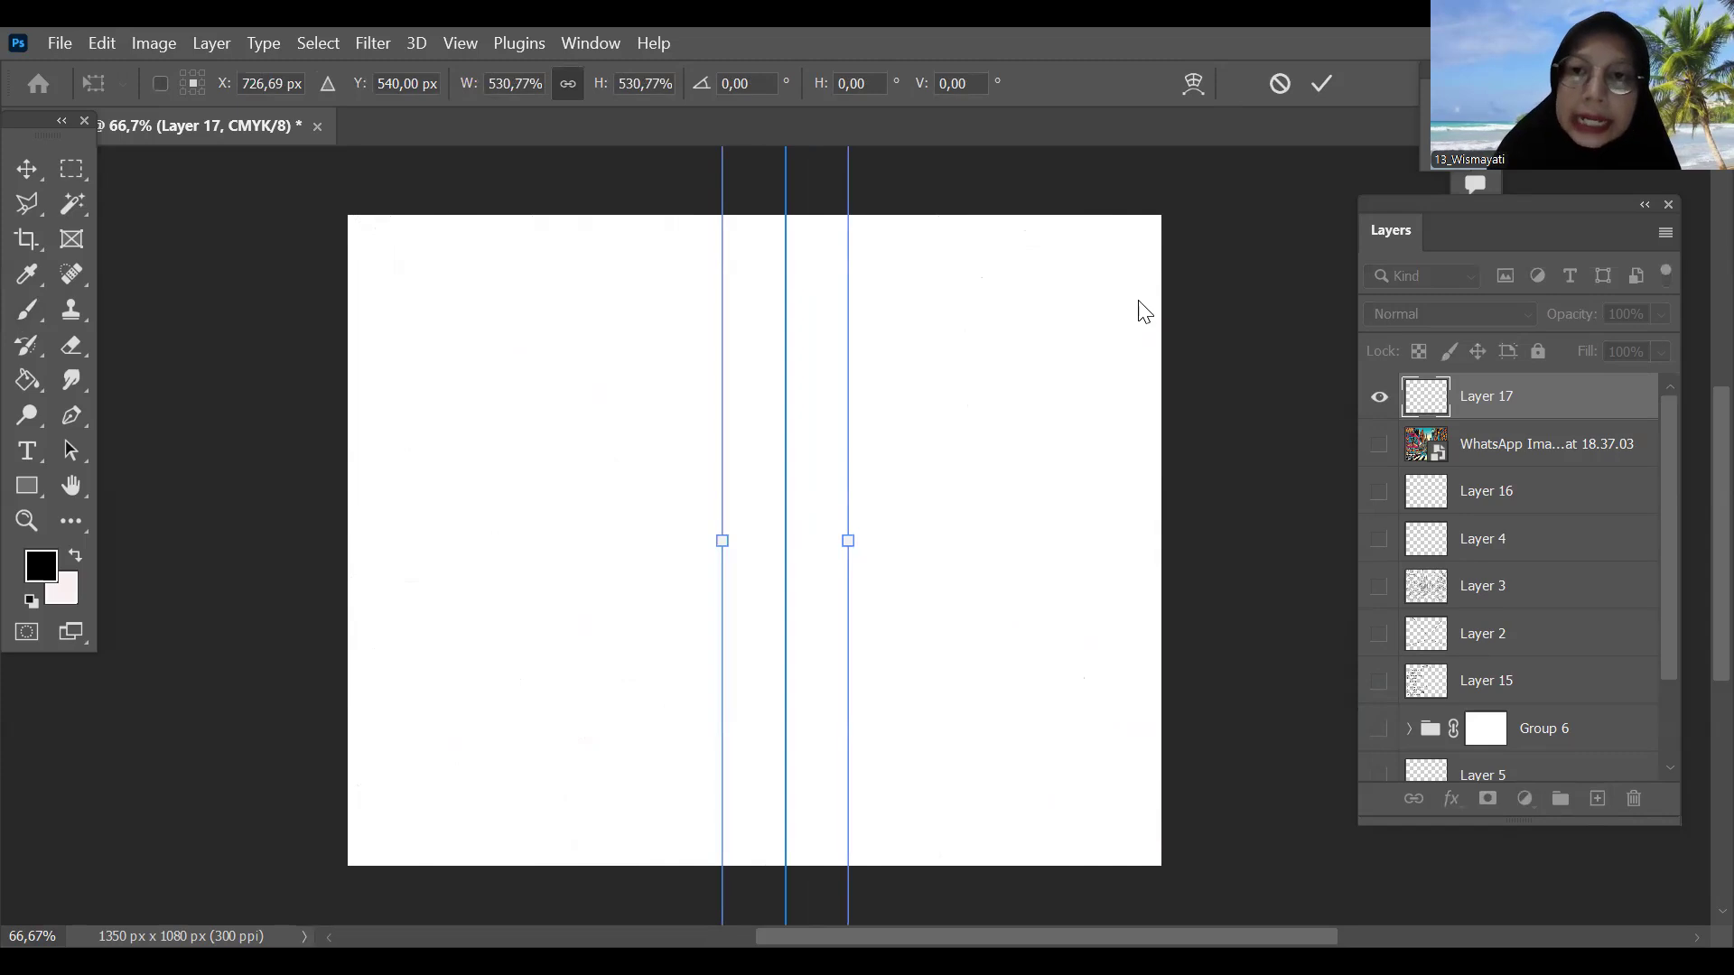
pyautogui.click(1322, 84)
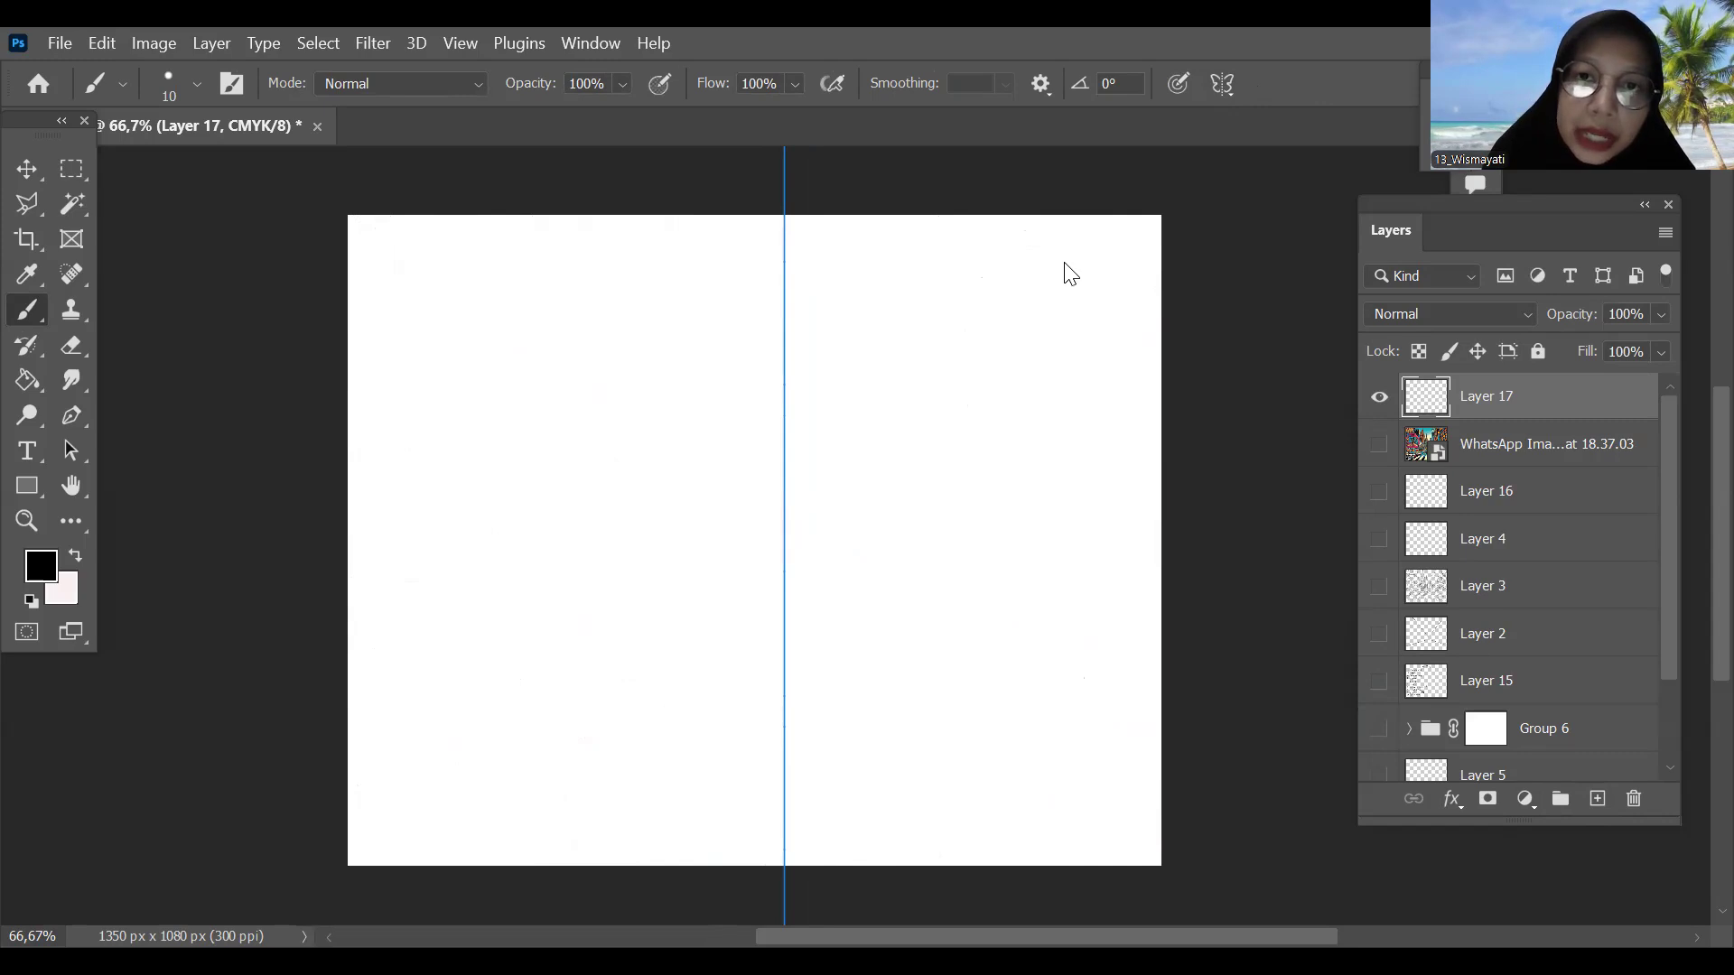
pyautogui.hotkey('ctrl', 'z')
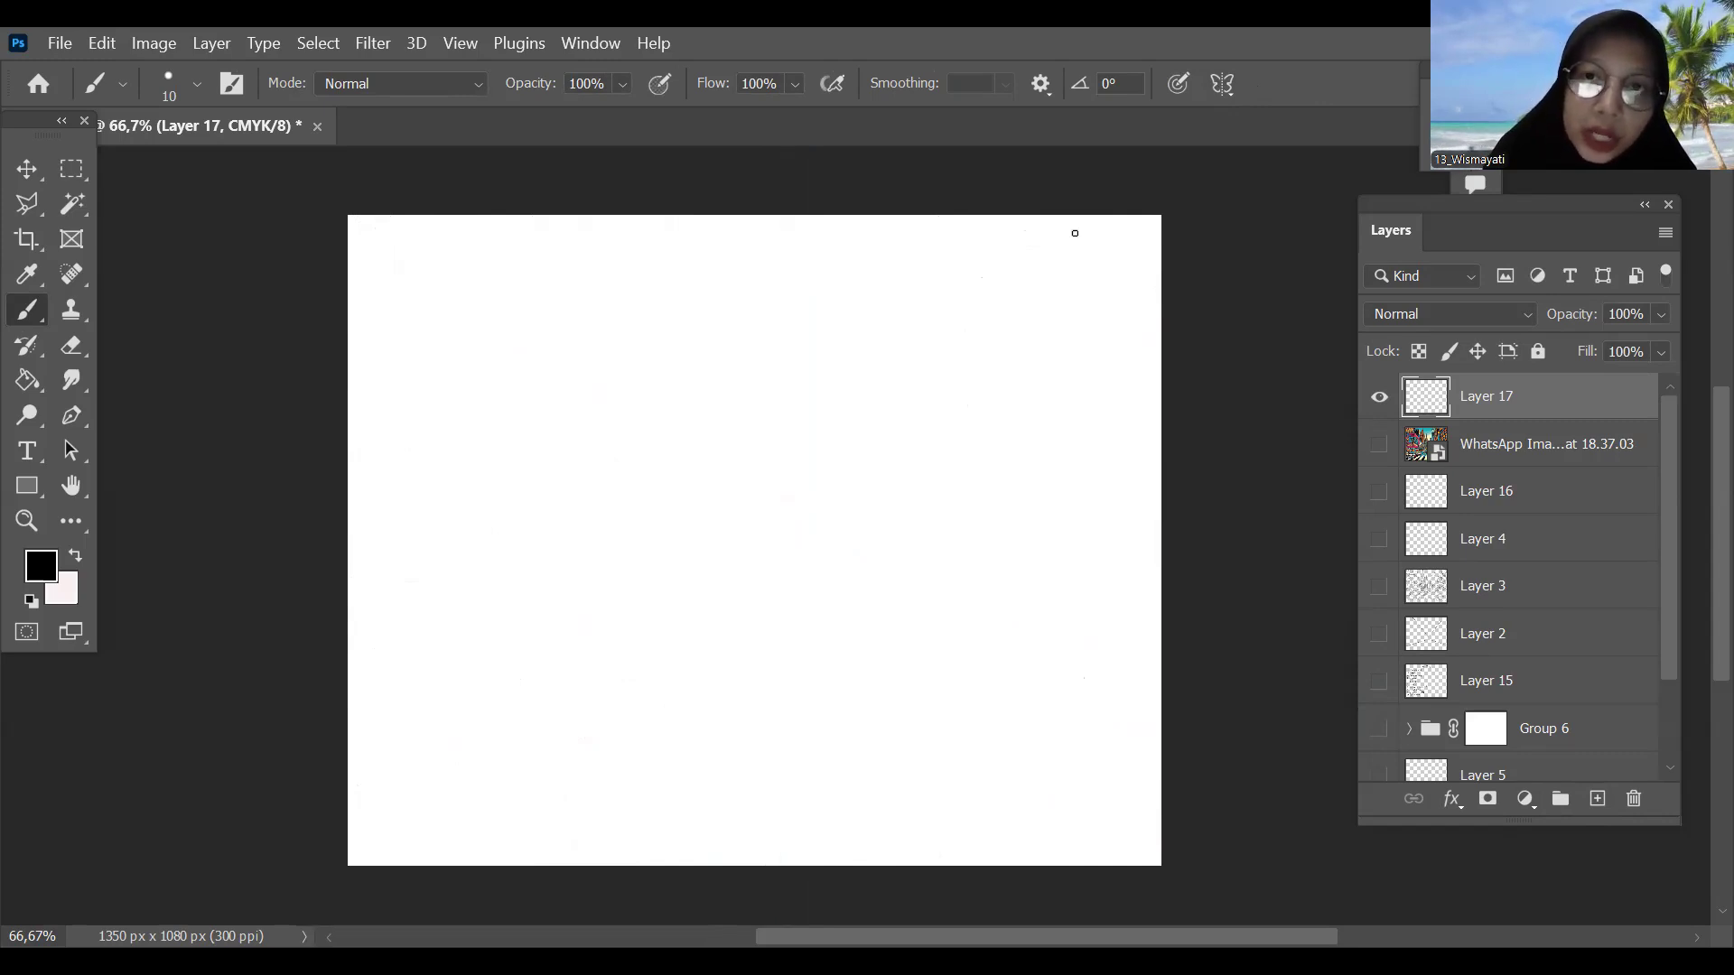
# Step: Set up vertical brush symmetry with its axis slightly right of the canvas centre, briefly checking it against the city street image
pyautogui.click(1226, 84)
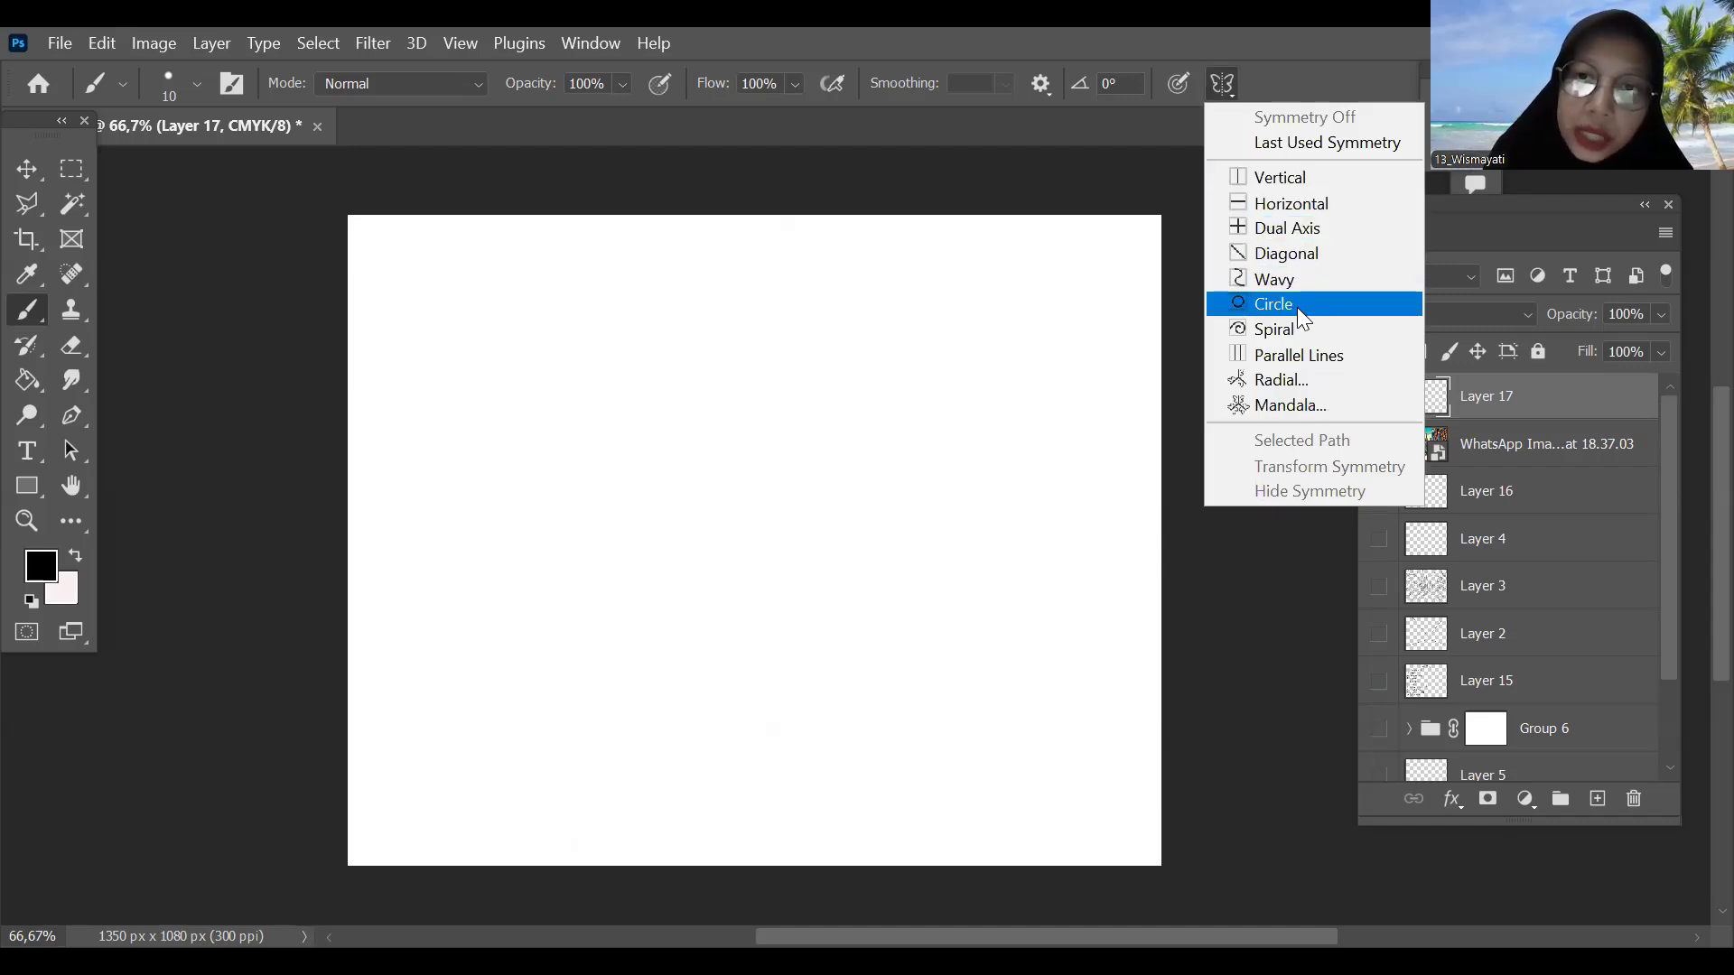
pyautogui.click(1307, 181)
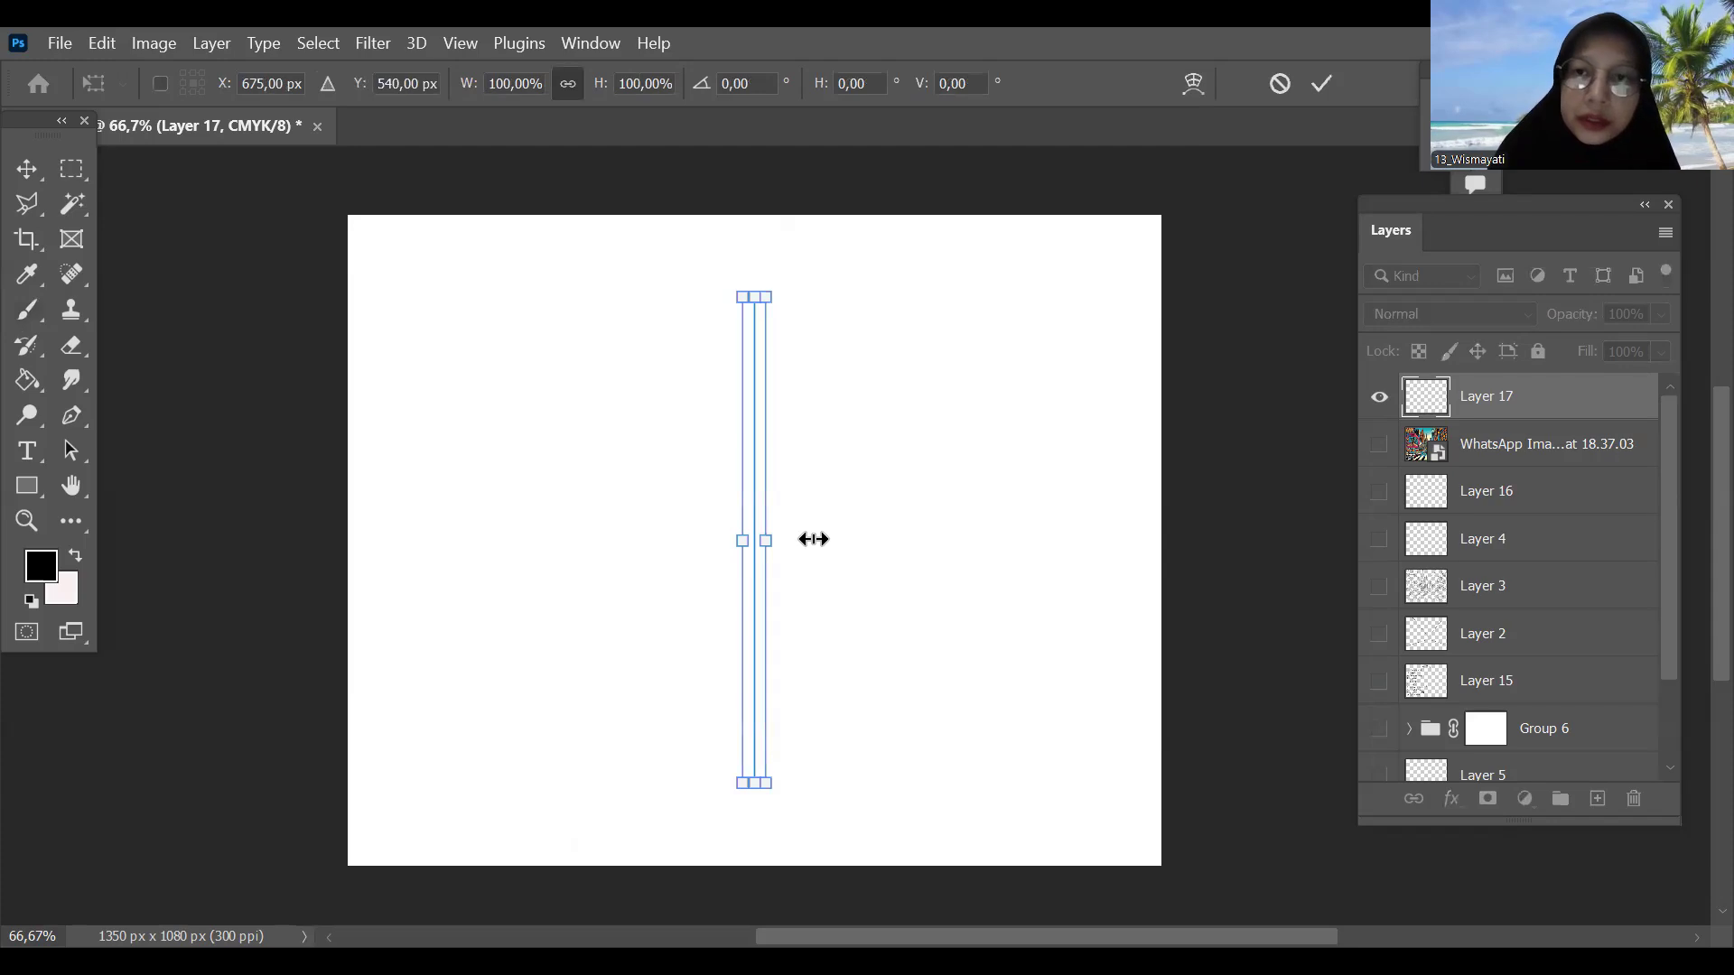
pyautogui.press('Return')
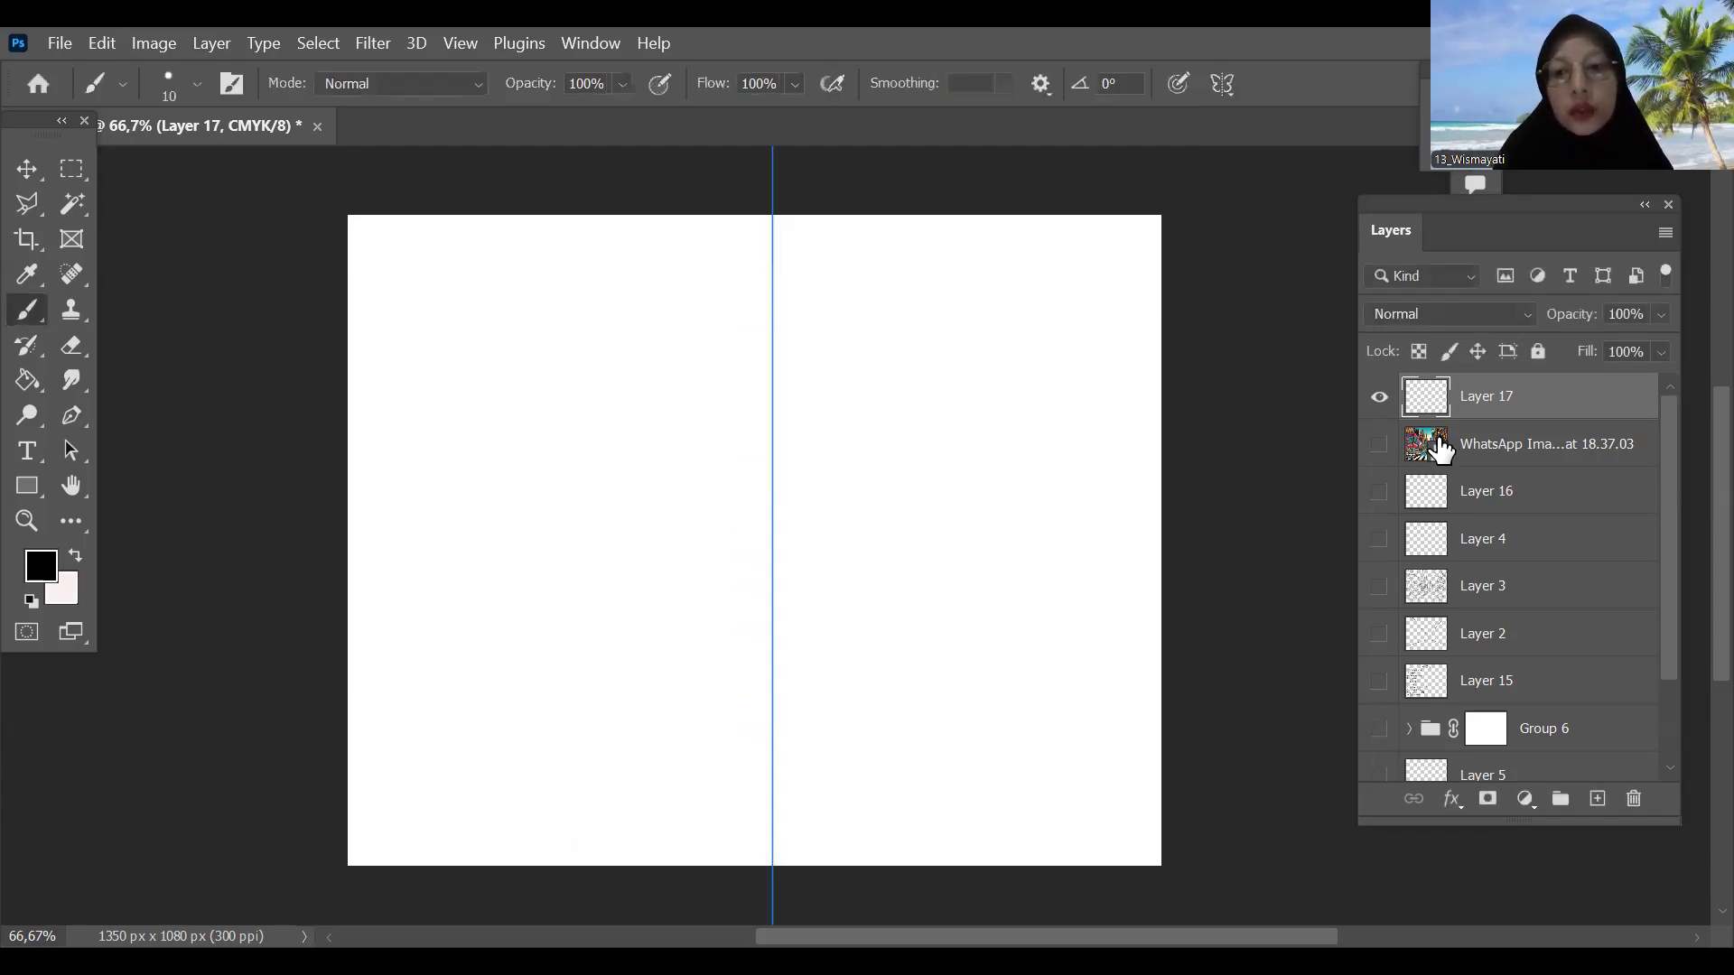
pyautogui.click(1379, 444)
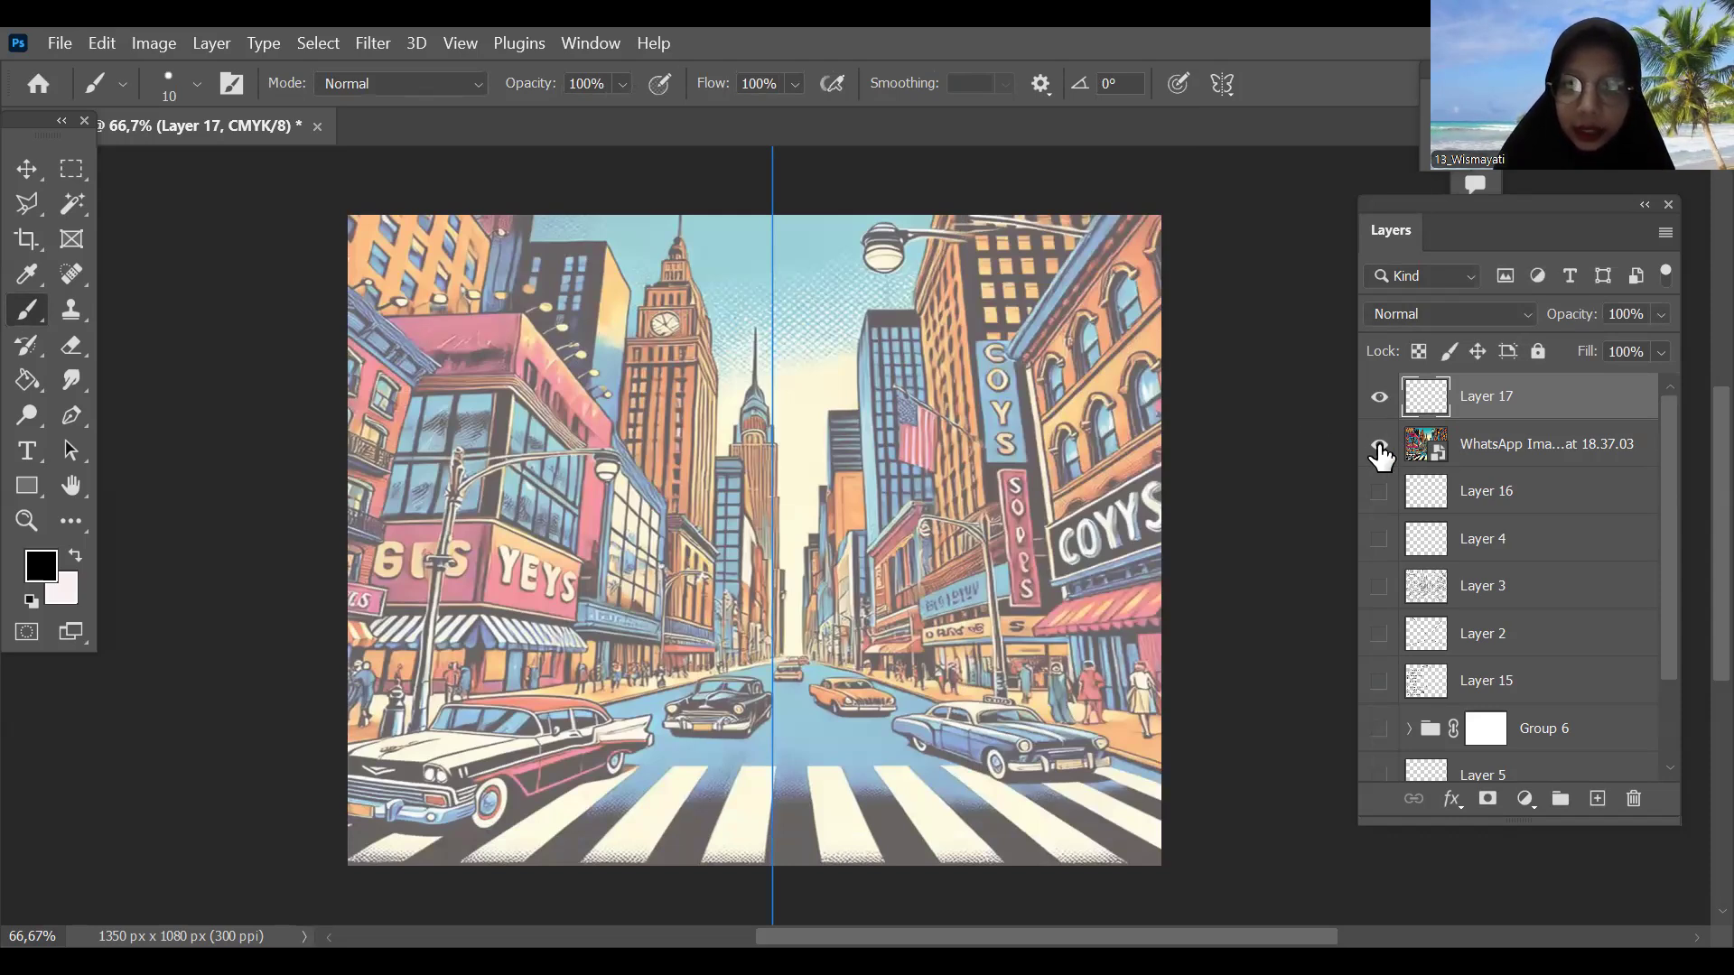
pyautogui.click(1379, 444)
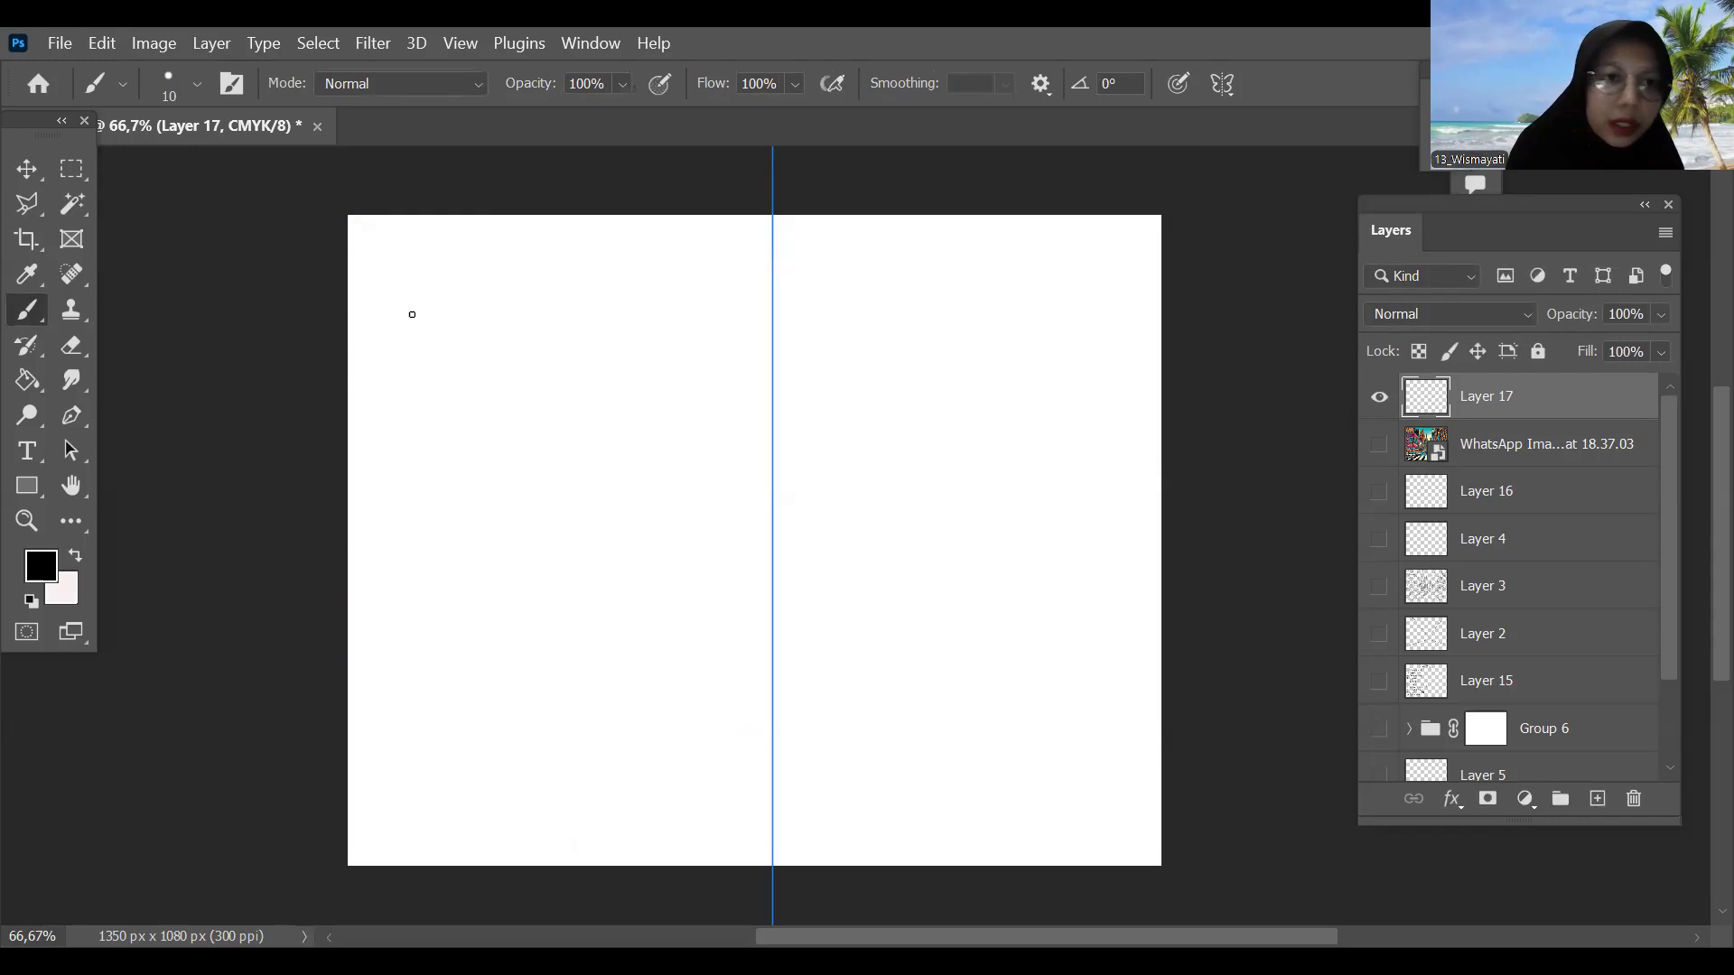
pyautogui.moveTo(587, 371); pyautogui.dragTo(782, 364)
pyautogui.hotkey('ctrl', 'z')
pyautogui.moveTo(594, 379); pyautogui.dragTo(836, 376)
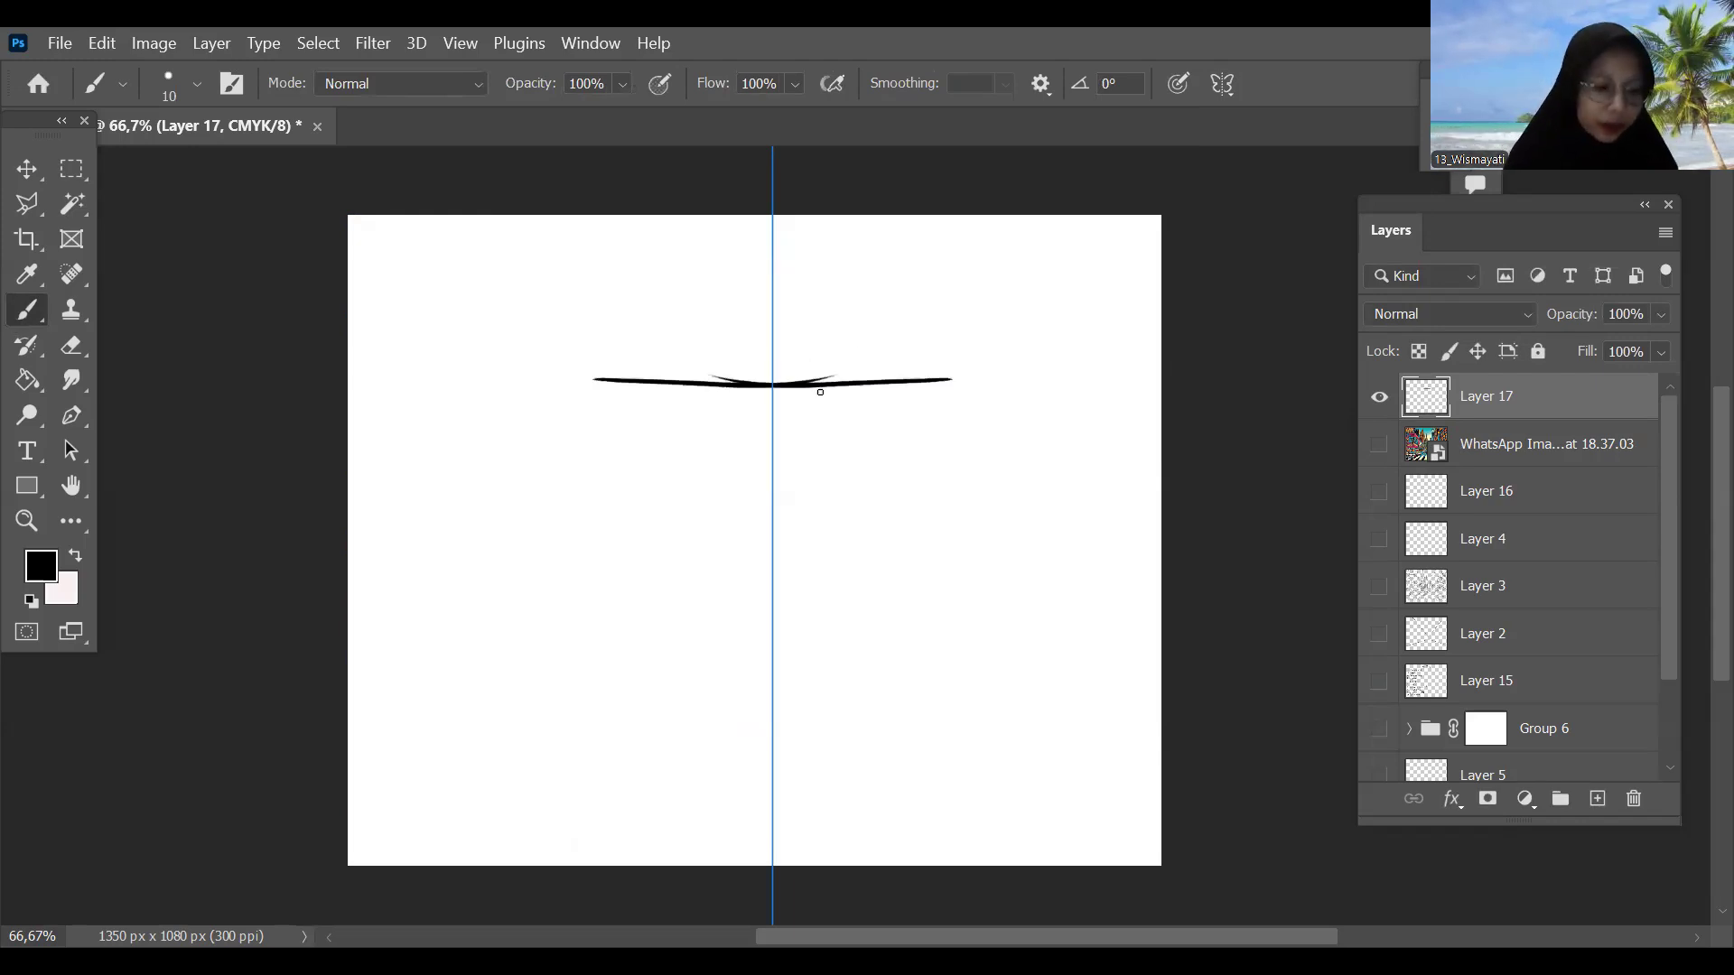
pyautogui.hotkey('ctrl', 'z')
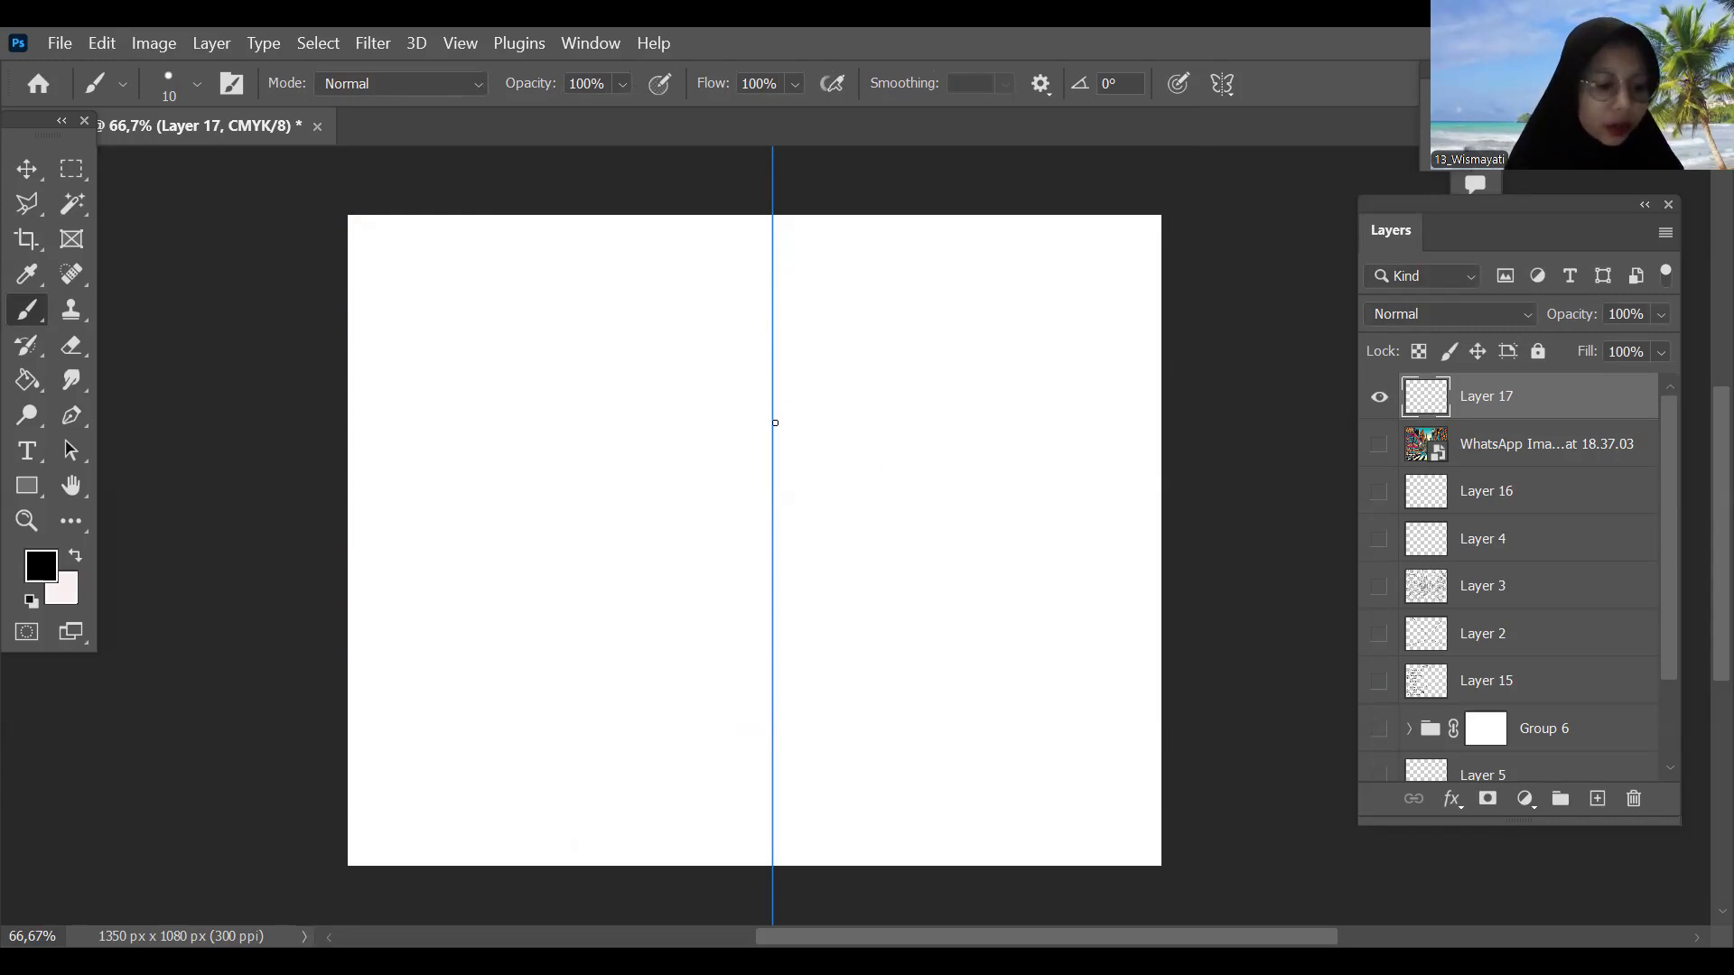
pyautogui.moveTo(682, 374); pyautogui.dragTo(862, 379)
pyautogui.hotkey('ctrl', 'z')
pyautogui.moveTo(947, 439)
pyautogui.mouseDown()
pyautogui.moveTo(955, 395)
pyautogui.moveTo(955, 482)
pyautogui.mouseUp()
pyautogui.moveTo(569, 367); pyautogui.dragTo(728, 365)
pyautogui.hotkey('ctrl', 'z')
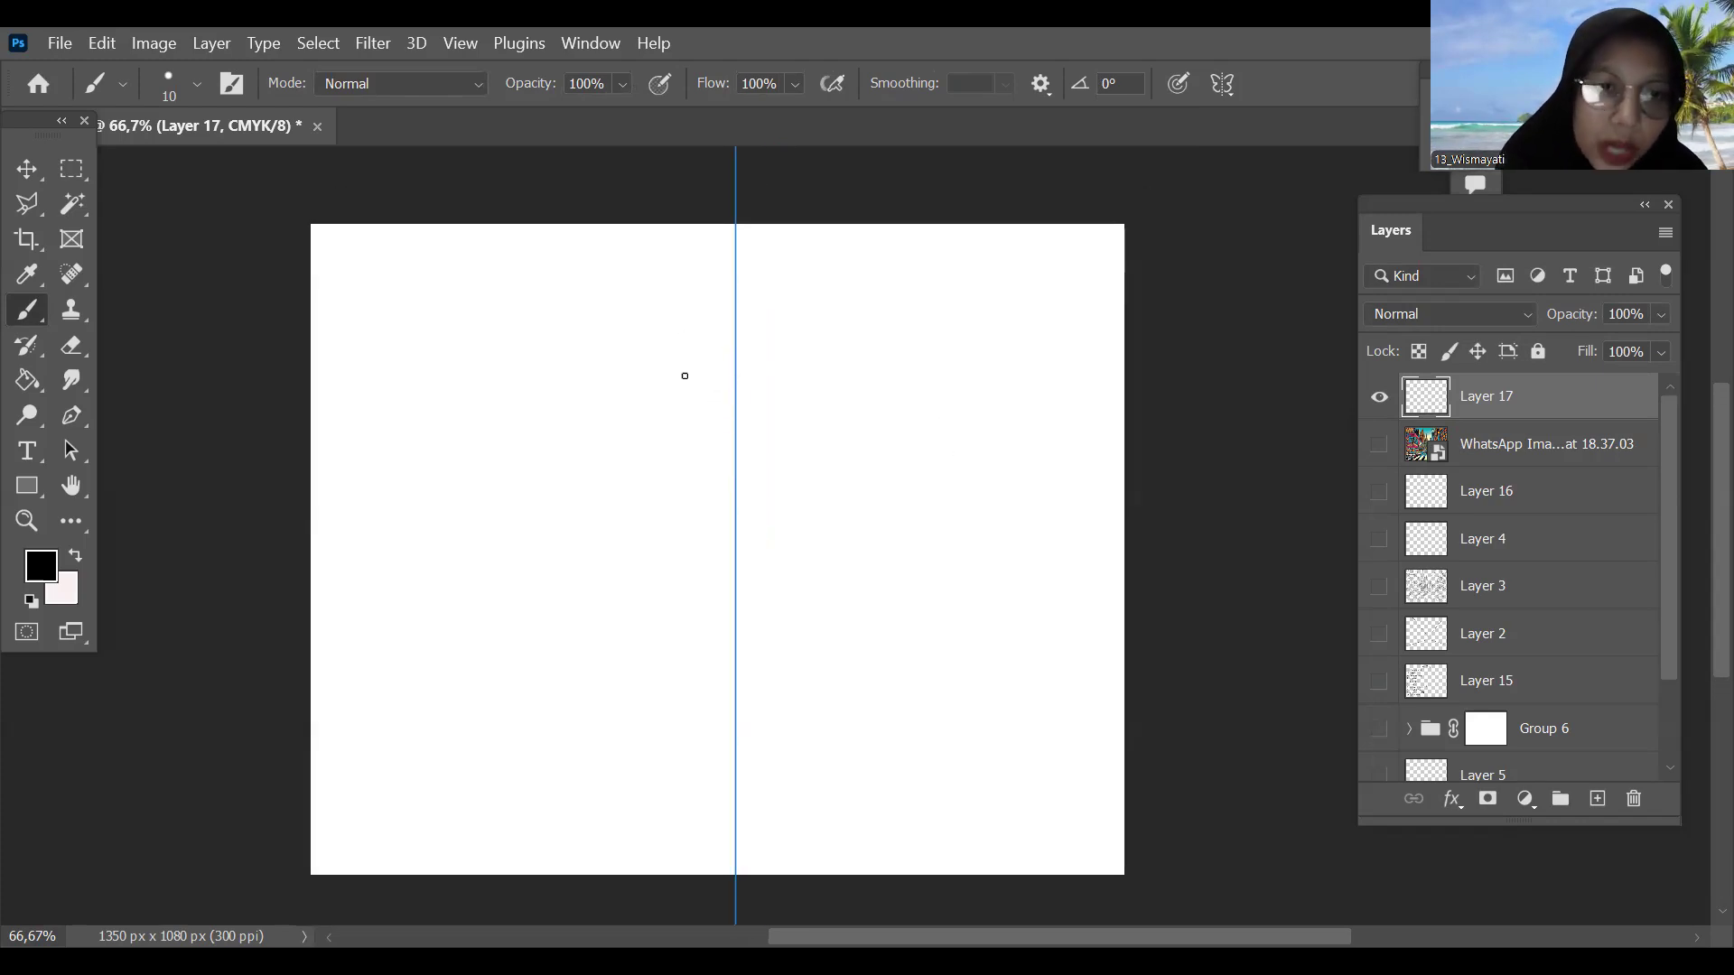
# Step: Paint a mirrored building front around the symmetry axis: a tall rectangular body with a wider, narrow roof ledge on top
pyautogui.moveTo(592, 362); pyautogui.dragTo(740, 356)
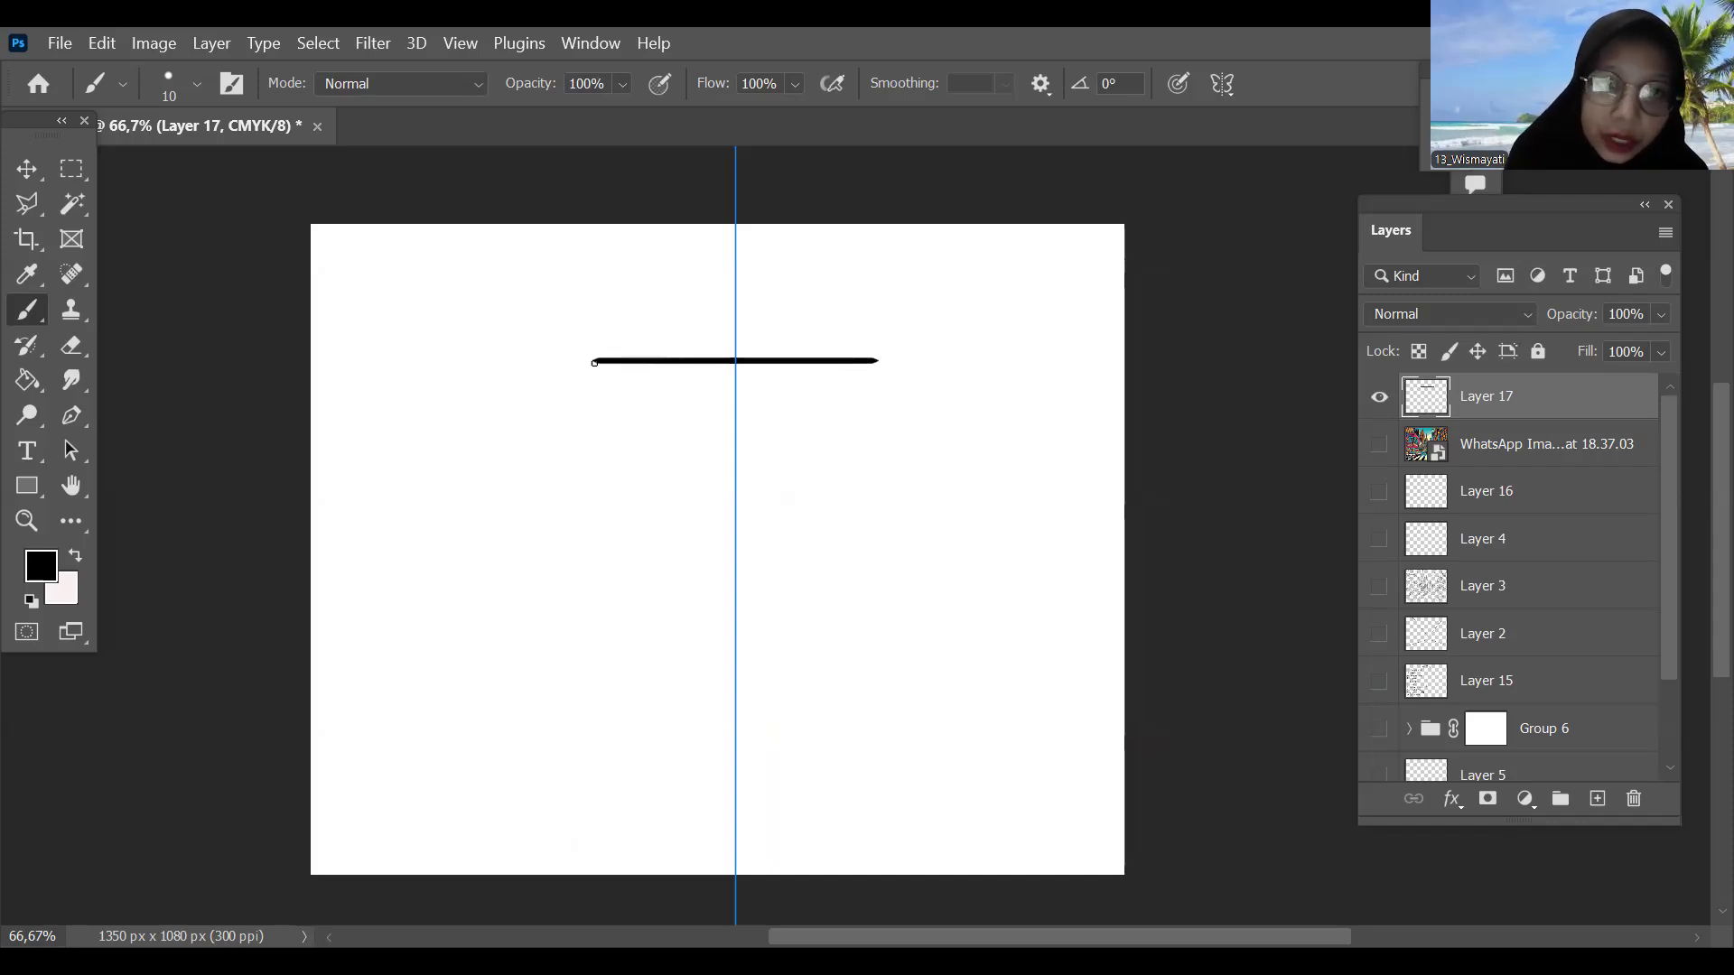
pyautogui.moveTo(594, 361); pyautogui.dragTo(598, 583)
pyautogui.moveTo(632, 692)
pyautogui.mouseDown()
pyautogui.moveTo(635, 789)
pyautogui.moveTo(596, 798)
pyautogui.moveTo(807, 796)
pyautogui.mouseUp()
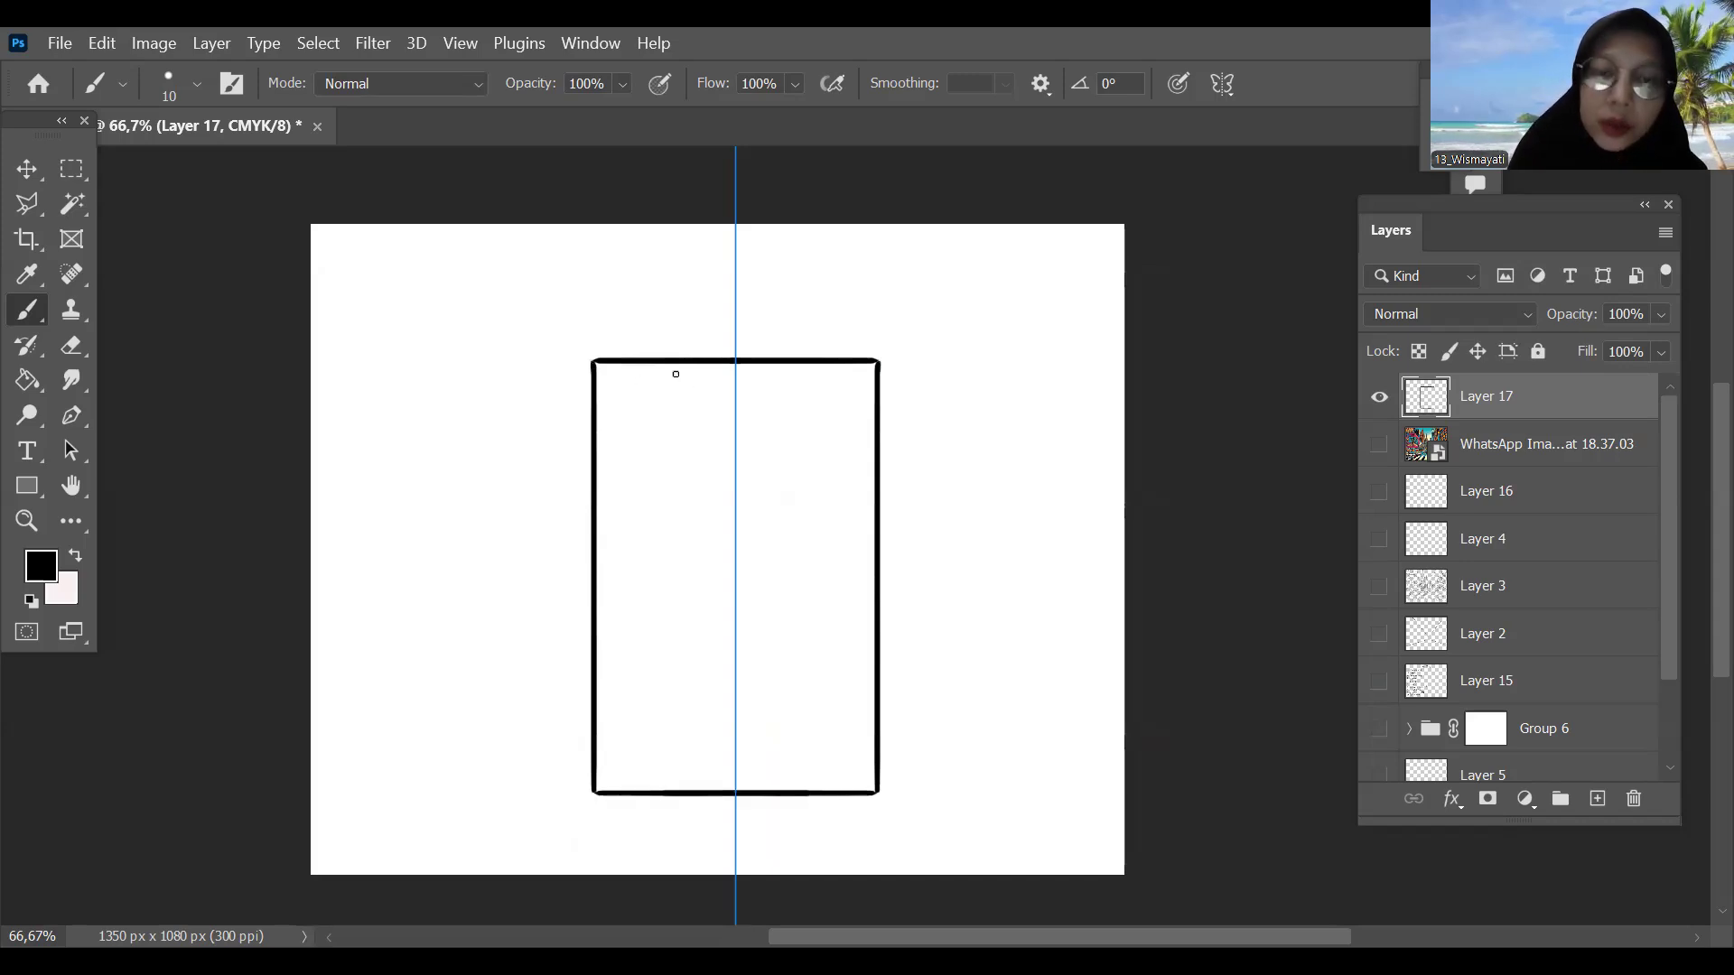
pyautogui.moveTo(597, 361)
pyautogui.mouseDown()
pyautogui.moveTo(566, 362)
pyautogui.moveTo(568, 329)
pyautogui.mouseUp()
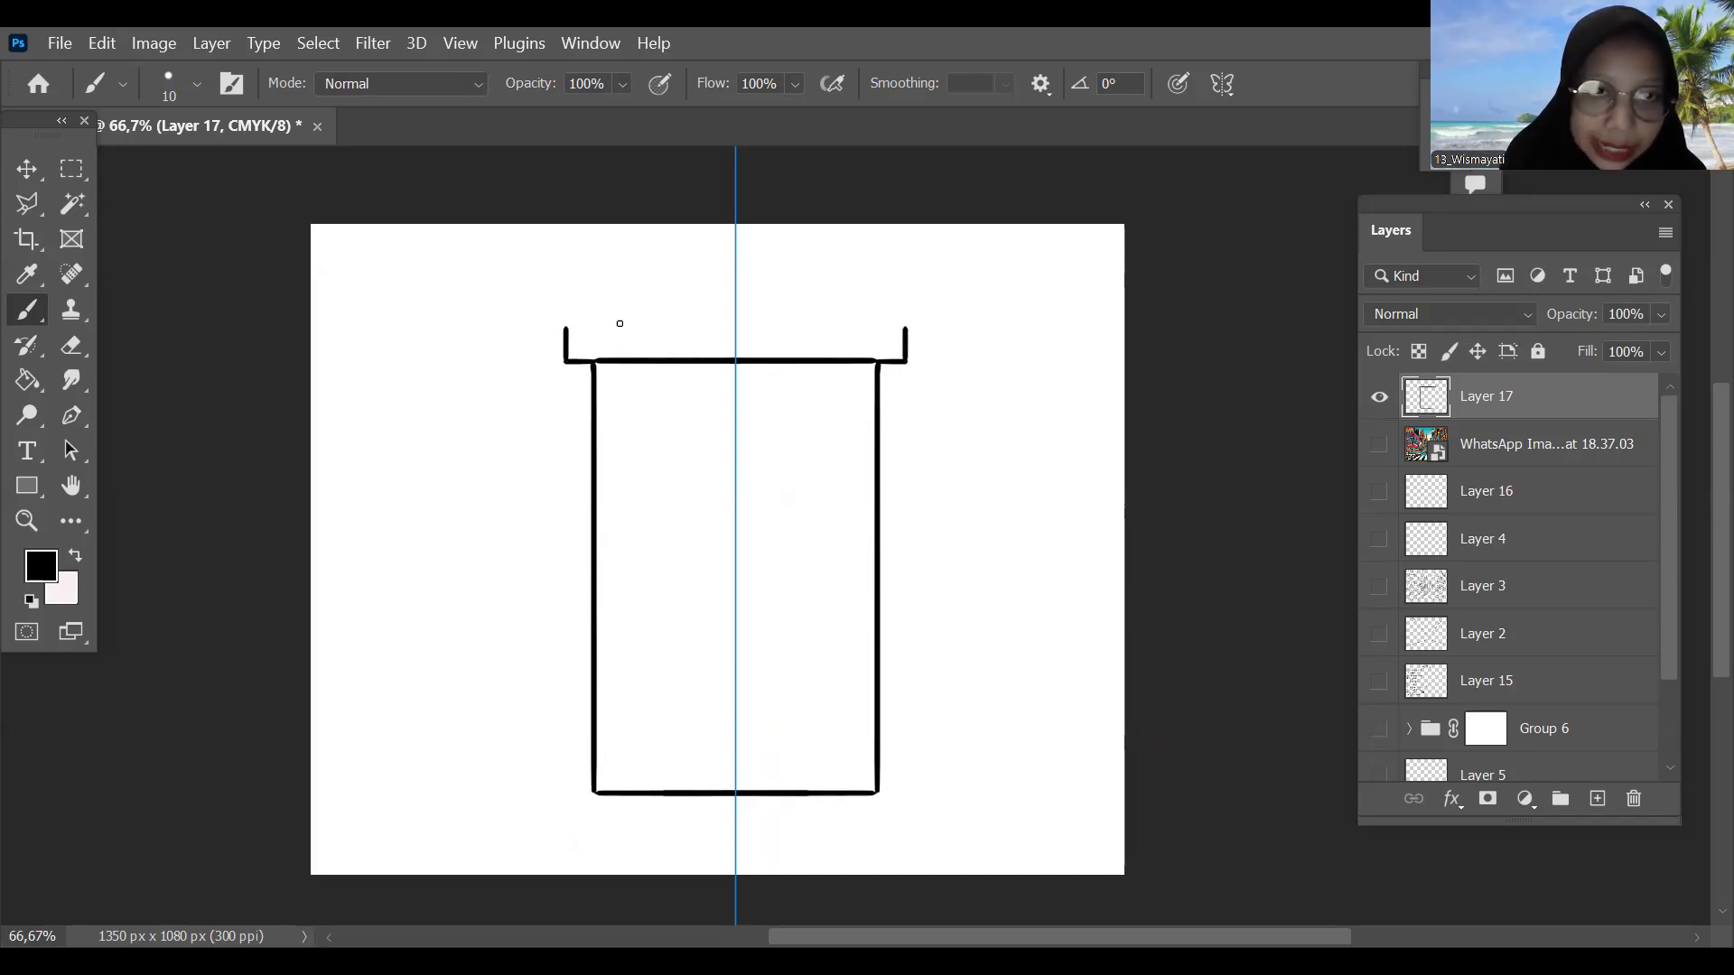
pyautogui.moveTo(571, 328); pyautogui.dragTo(793, 316)
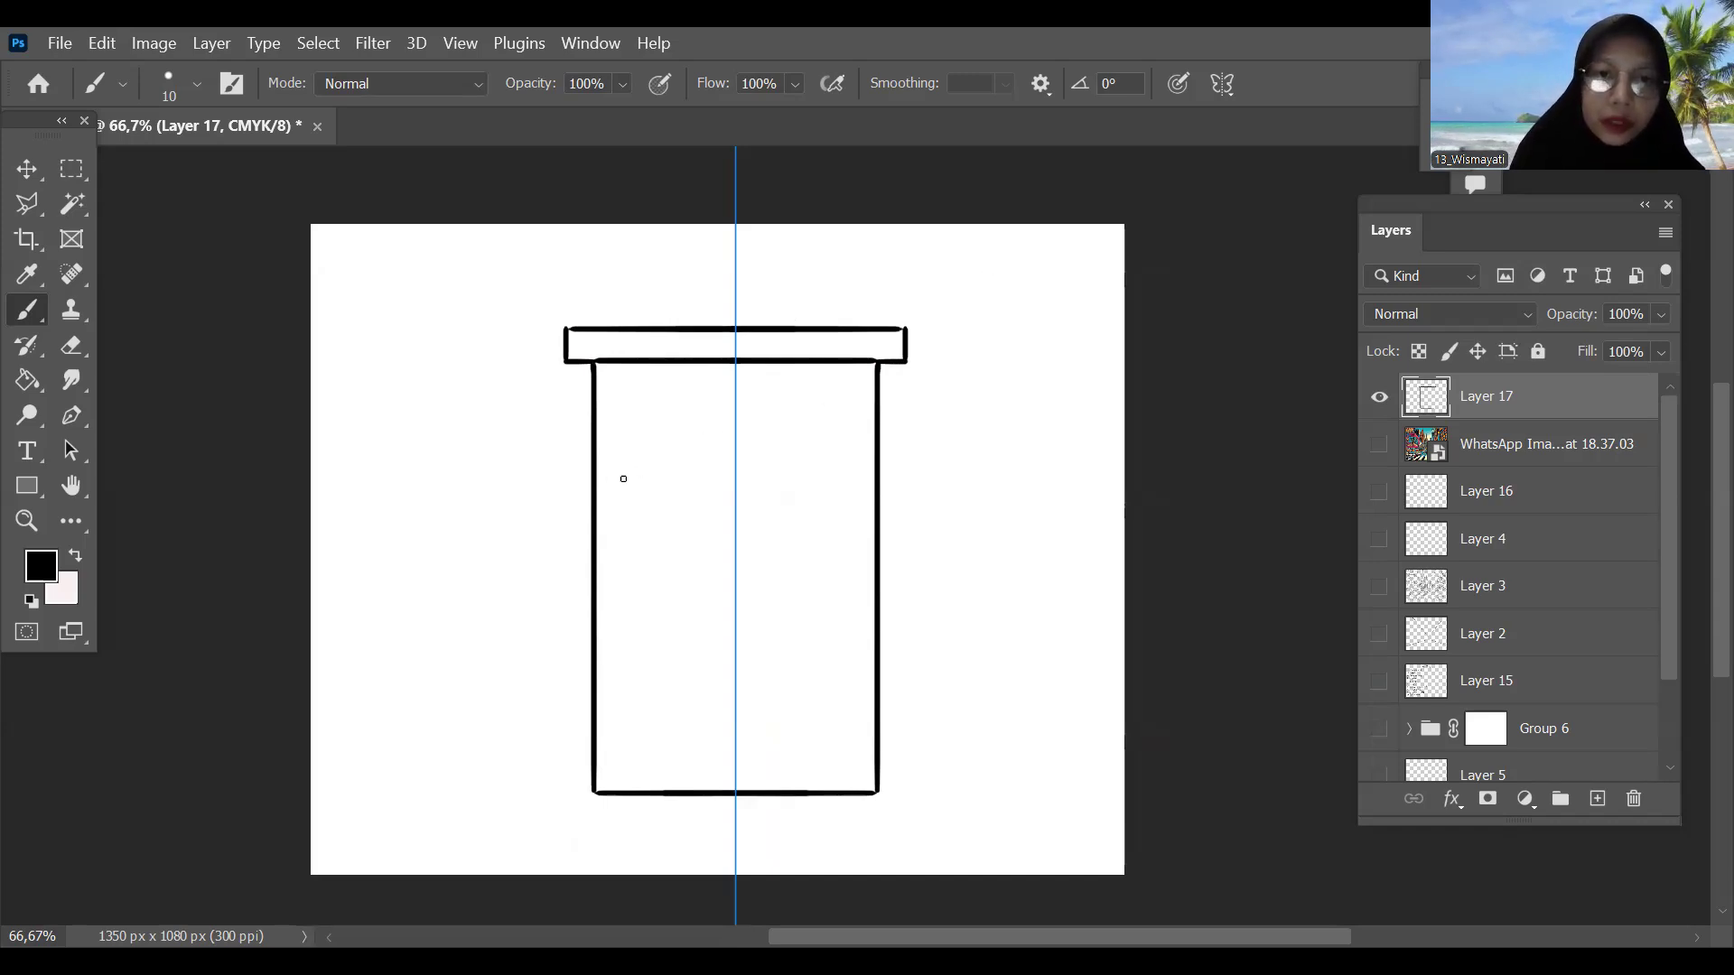
# Step: Paint four mirrored horizontal lines across the building body to form two bands, redoing the first uneven line
pyautogui.moveTo(595, 507); pyautogui.dragTo(727, 508)
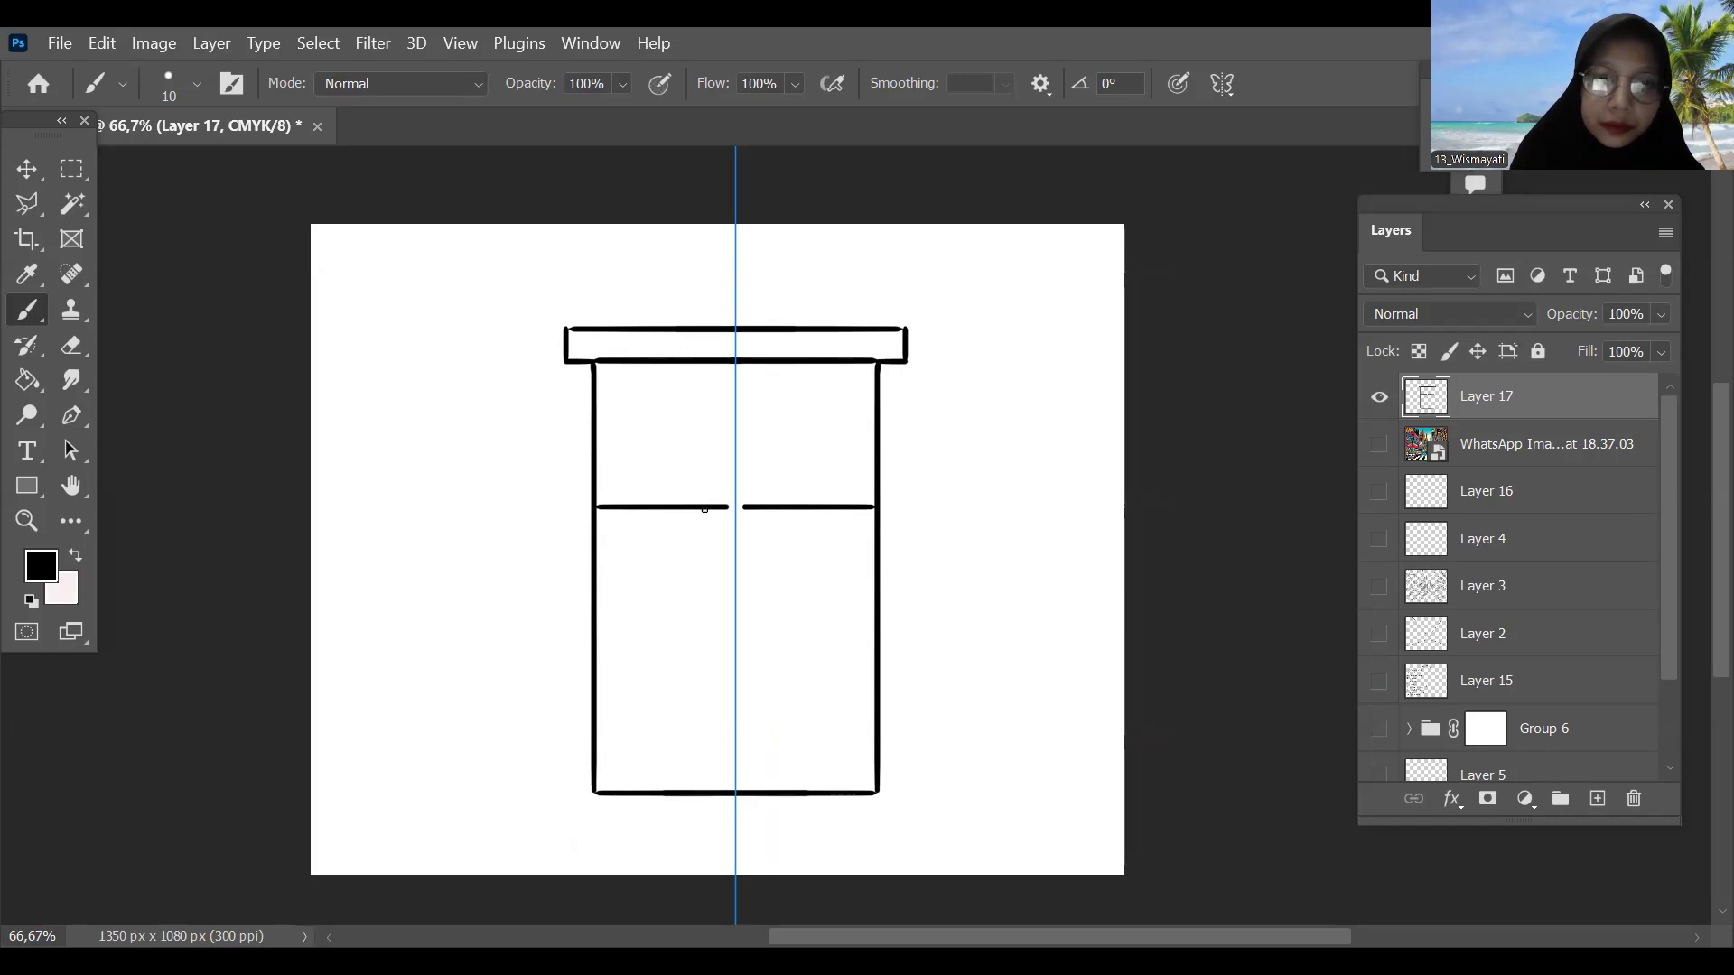
pyautogui.hotkey('ctrl', 'z')
pyautogui.moveTo(597, 510); pyautogui.dragTo(735, 510)
pyautogui.moveTo(599, 552); pyautogui.dragTo(735, 552)
pyautogui.moveTo(593, 686); pyautogui.dragTo(774, 687)
pyautogui.moveTo(595, 730); pyautogui.dragTo(735, 730)
# Step: Paint small mirrored letter-like shapes in the building's upper section and in the section between the two bands
pyautogui.moveTo(632, 609); pyautogui.dragTo(630, 643)
pyautogui.moveTo(635, 587)
pyautogui.mouseDown()
pyautogui.moveTo(670, 593)
pyautogui.moveTo(666, 640)
pyautogui.mouseUp()
pyautogui.moveTo(630, 643)
pyautogui.mouseDown()
pyautogui.moveTo(664, 639)
pyautogui.moveTo(696, 603)
pyautogui.moveTo(707, 638)
pyautogui.mouseUp()
pyautogui.moveTo(623, 467)
pyautogui.mouseDown()
pyautogui.moveTo(632, 422)
pyautogui.moveTo(649, 462)
pyautogui.mouseUp()
pyautogui.moveTo(648, 462)
pyautogui.mouseDown()
pyautogui.moveTo(623, 467)
pyautogui.moveTo(755, 437)
pyautogui.mouseUp()
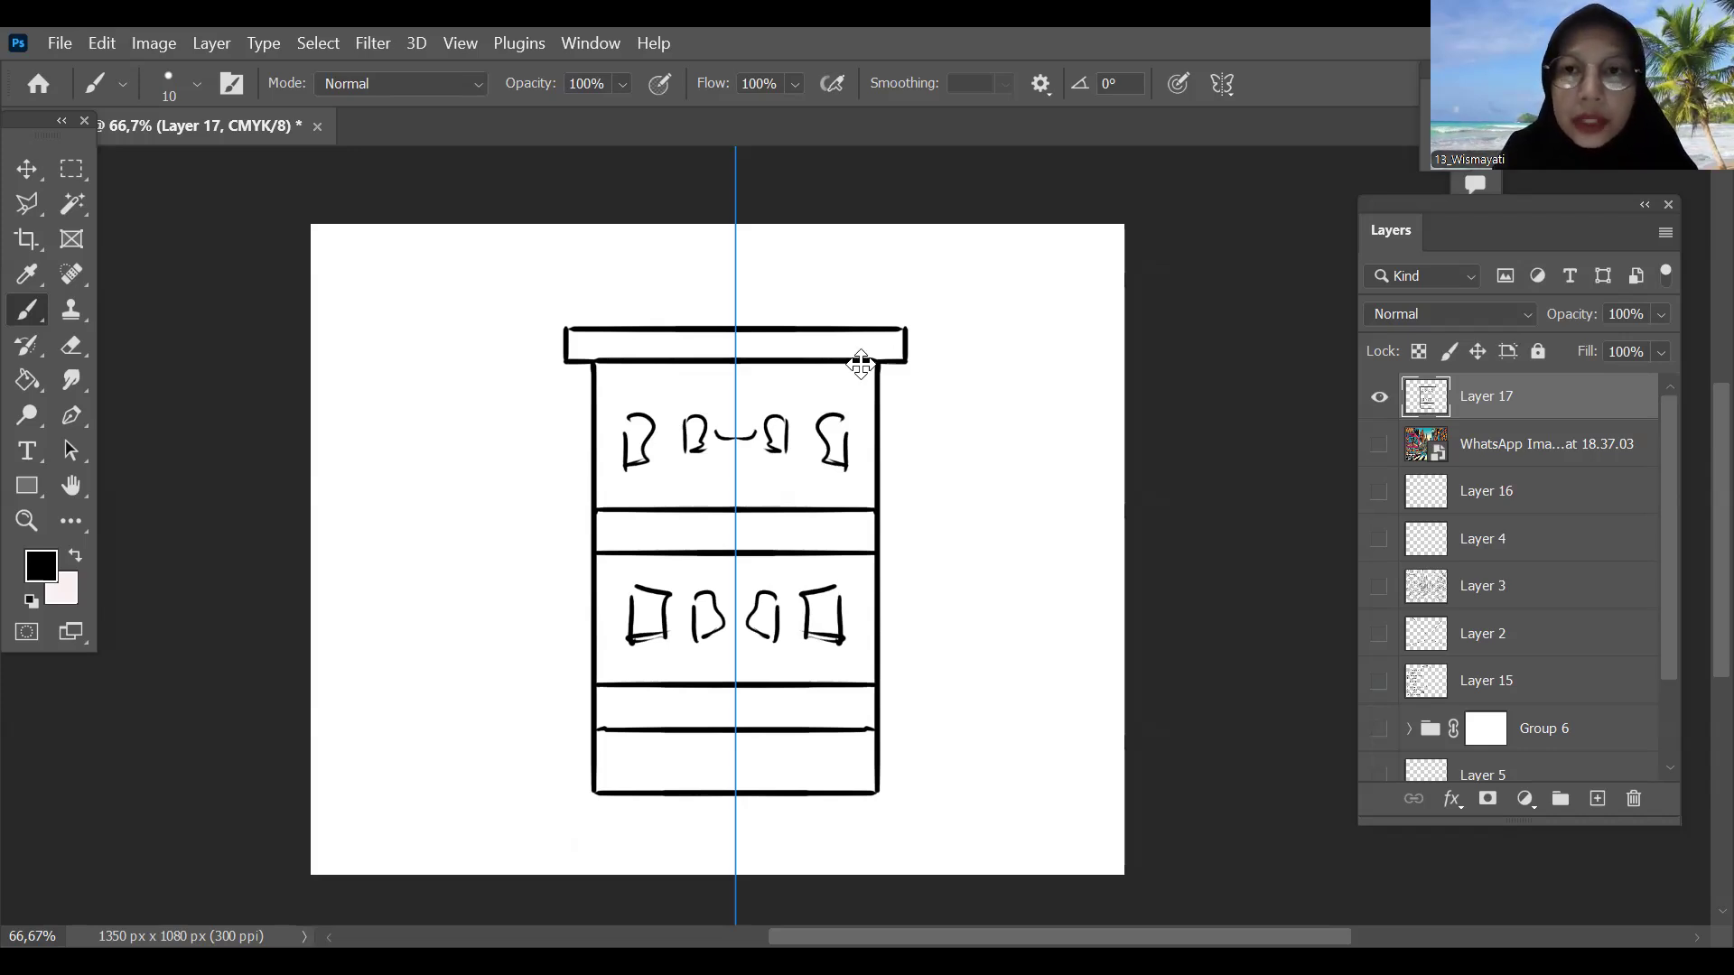
# Step: Hide the symmetry guide, delete the layer holding the mirrored building, and add a new empty layer above the street image
pyautogui.hotkey('ctrl', ';')
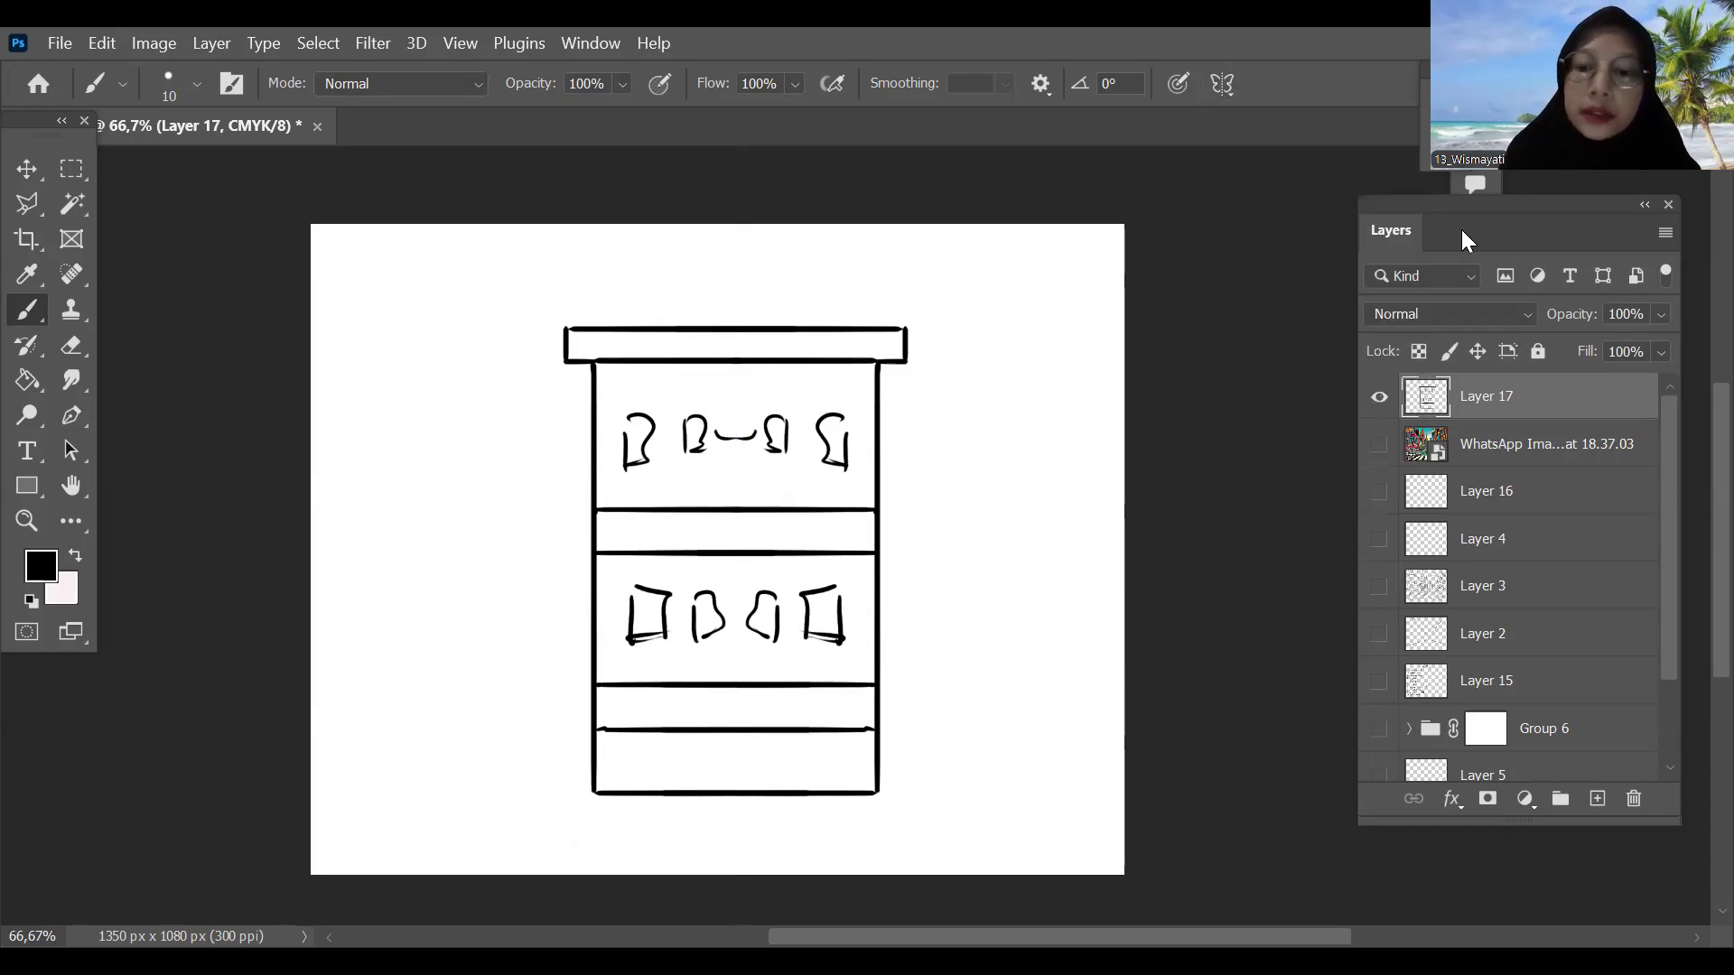
pyautogui.press('Delete')
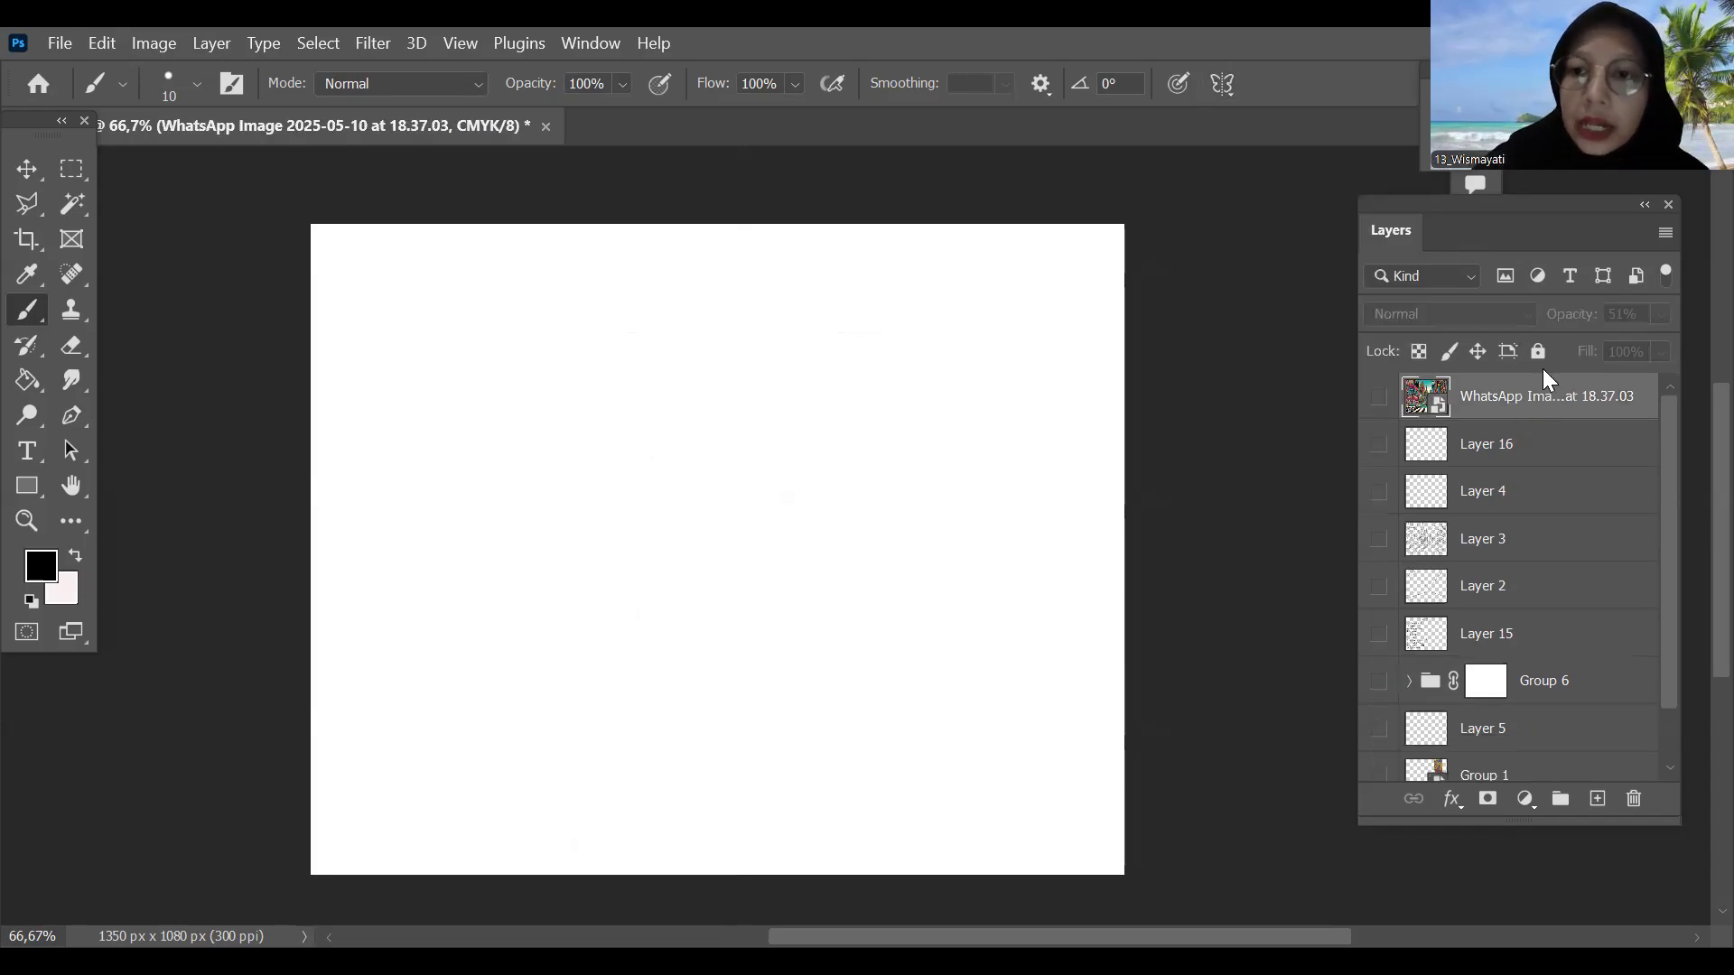
pyautogui.click(1597, 799)
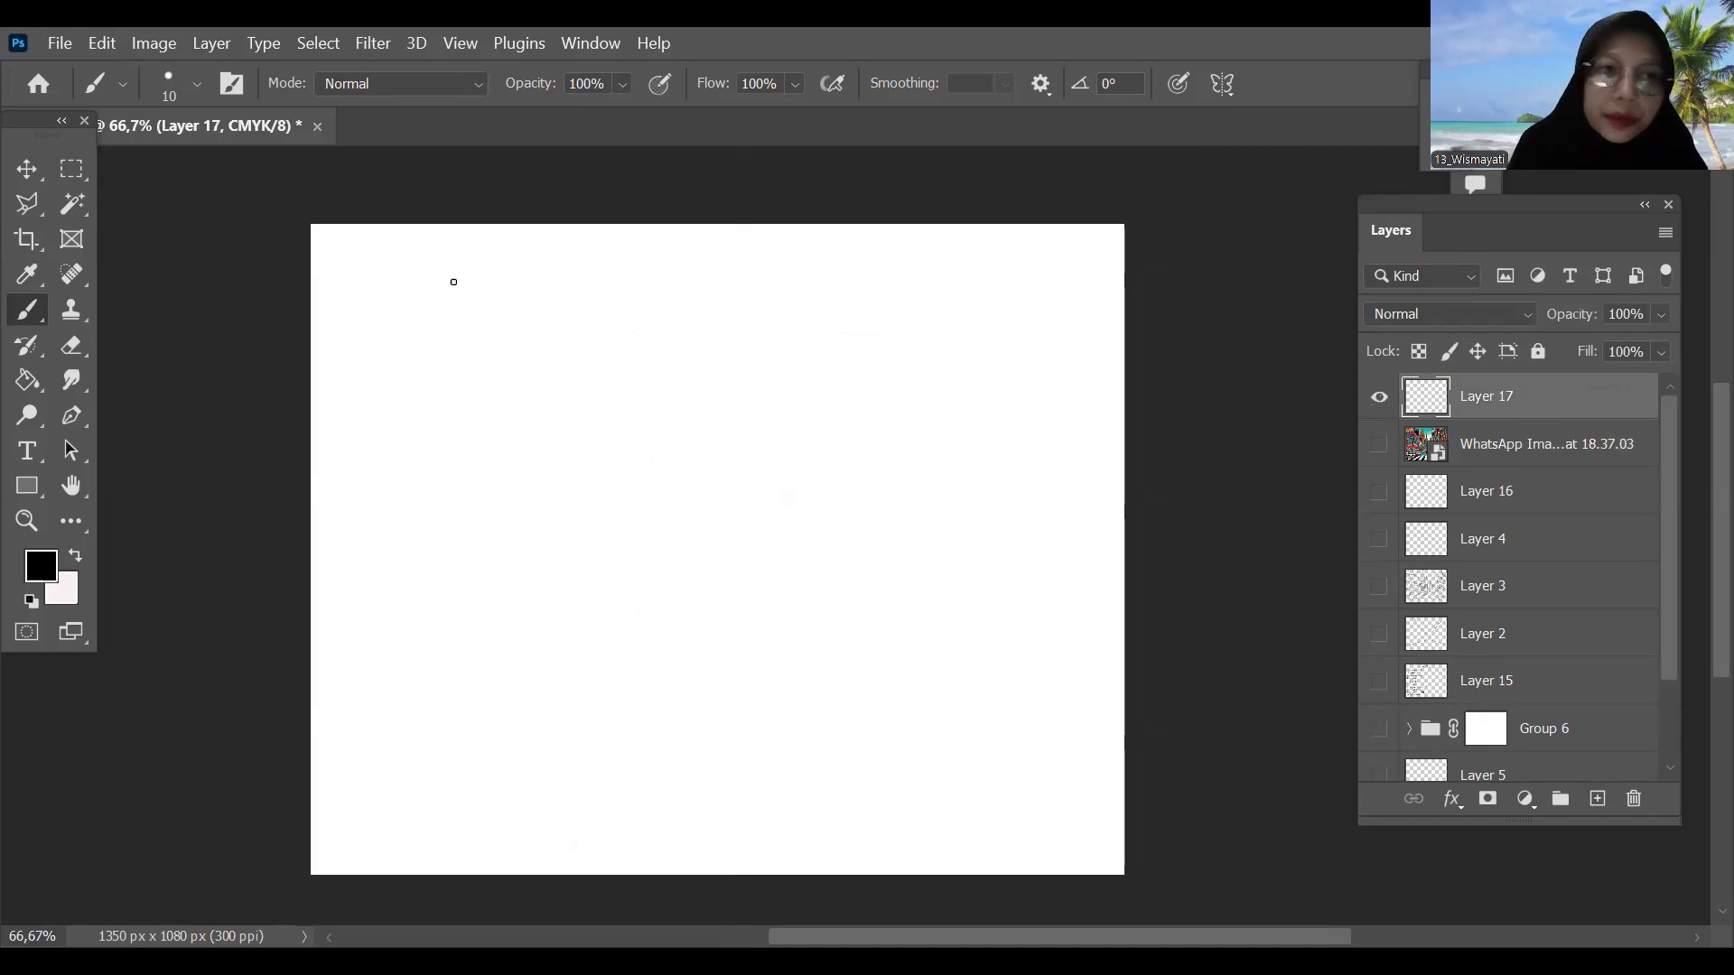
# Step: Make a tall rectangular selection in the middle of the canvas and fill it with black using the Paint Bucket
pyautogui.press('m')
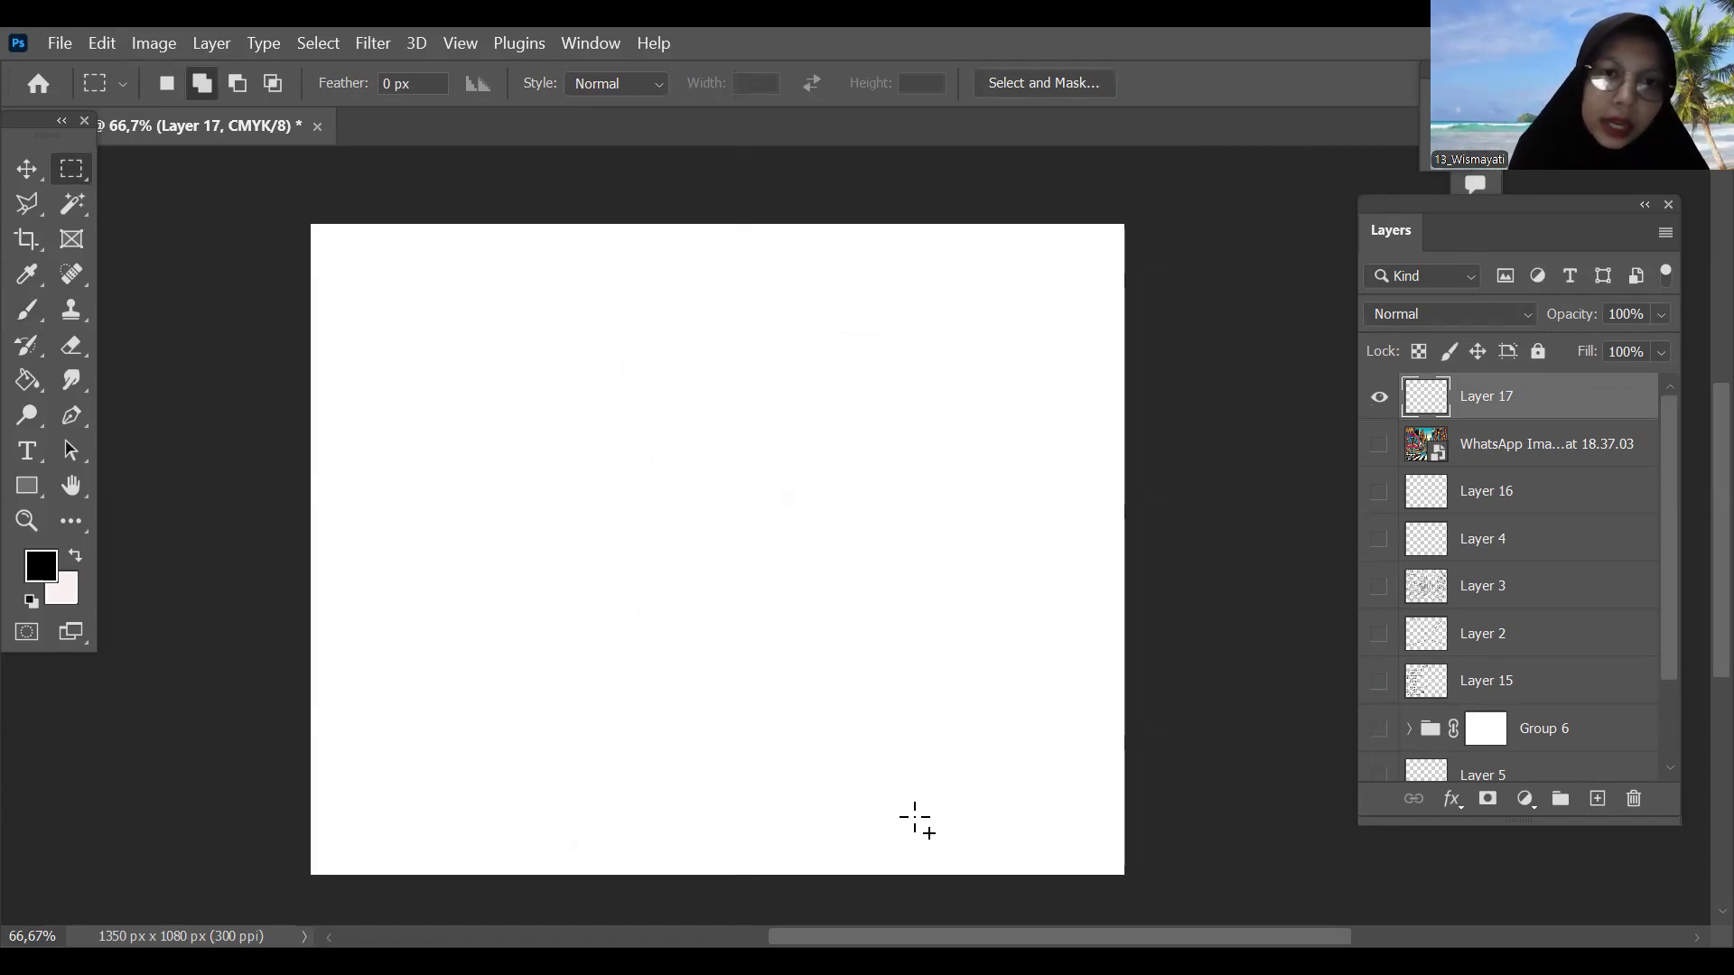
pyautogui.press('g')
pyautogui.click(754, 463)
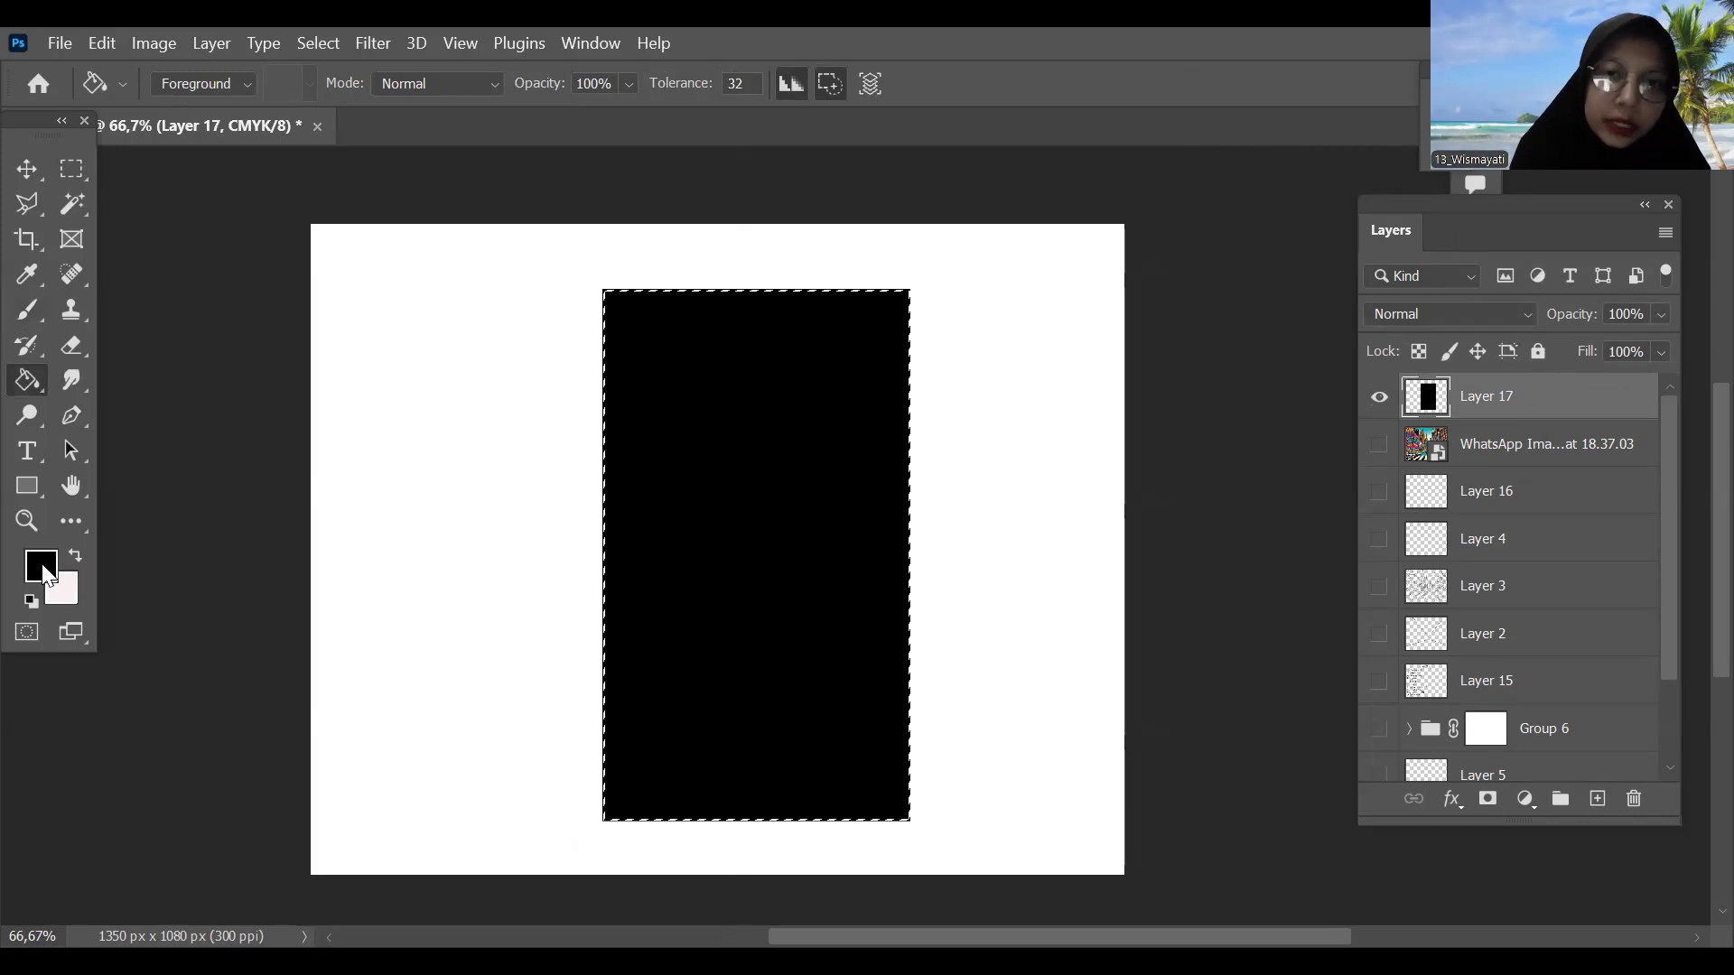
# Step: Set the foreground colour to brown-red 7e3423, refill the selected rectangle with it, and clear the selection
pyautogui.click(47, 575)
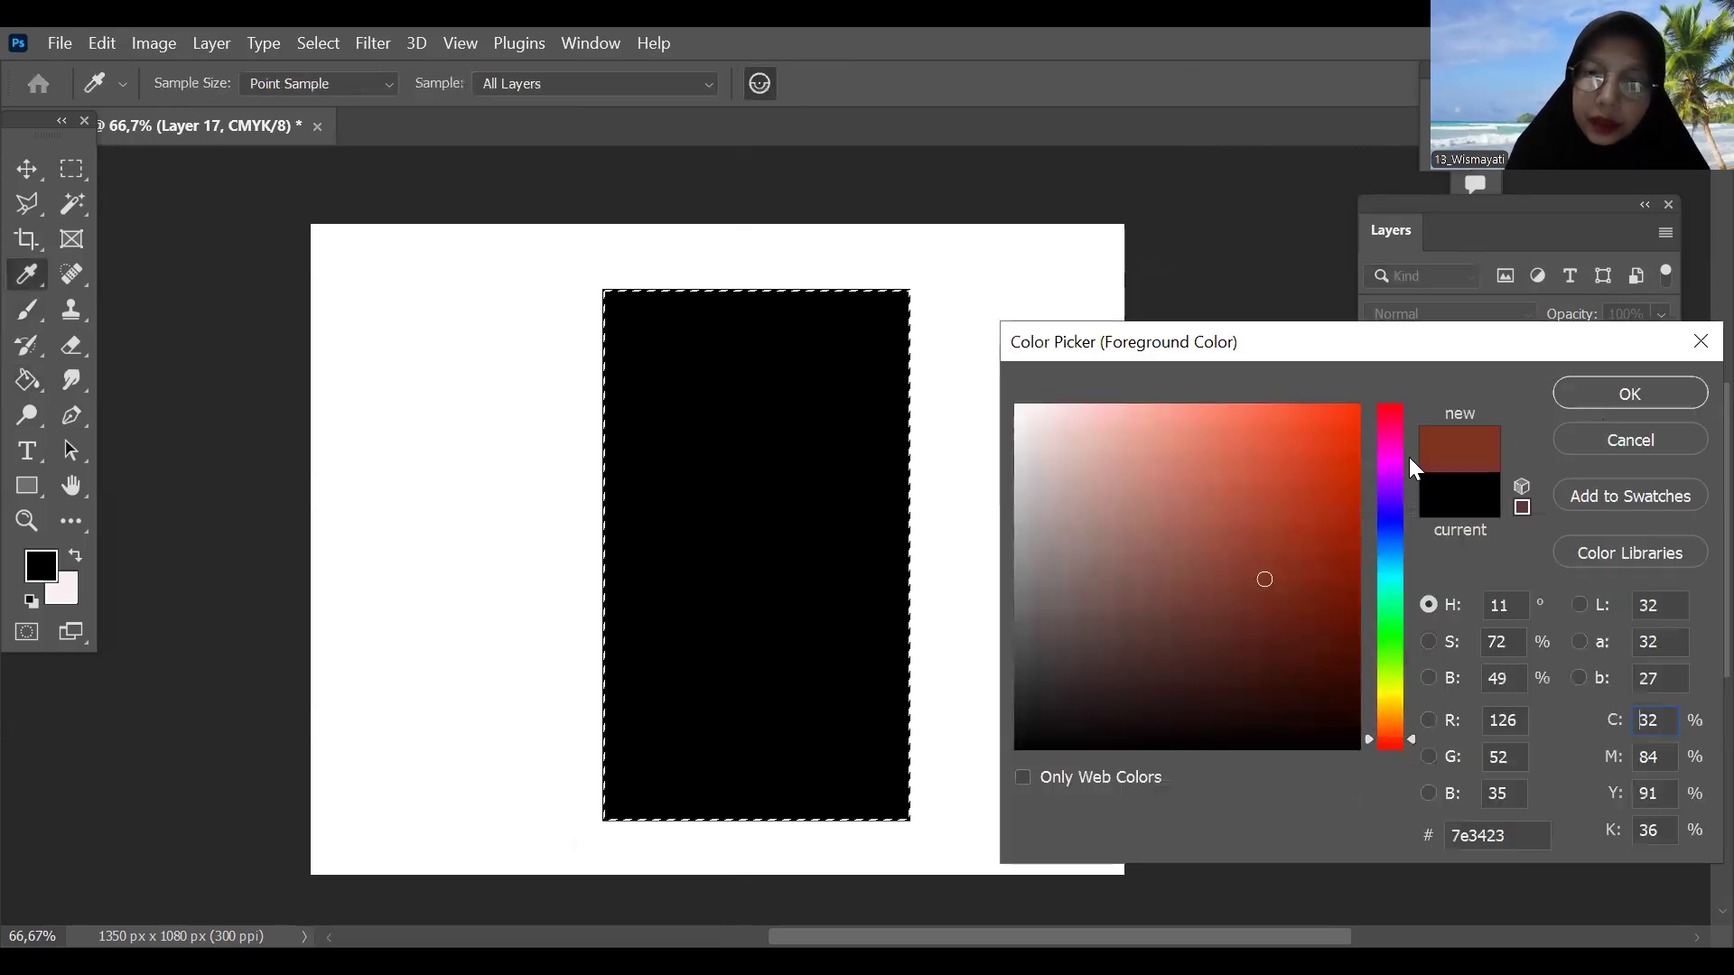
pyautogui.click(1580, 398)
pyautogui.click(852, 542)
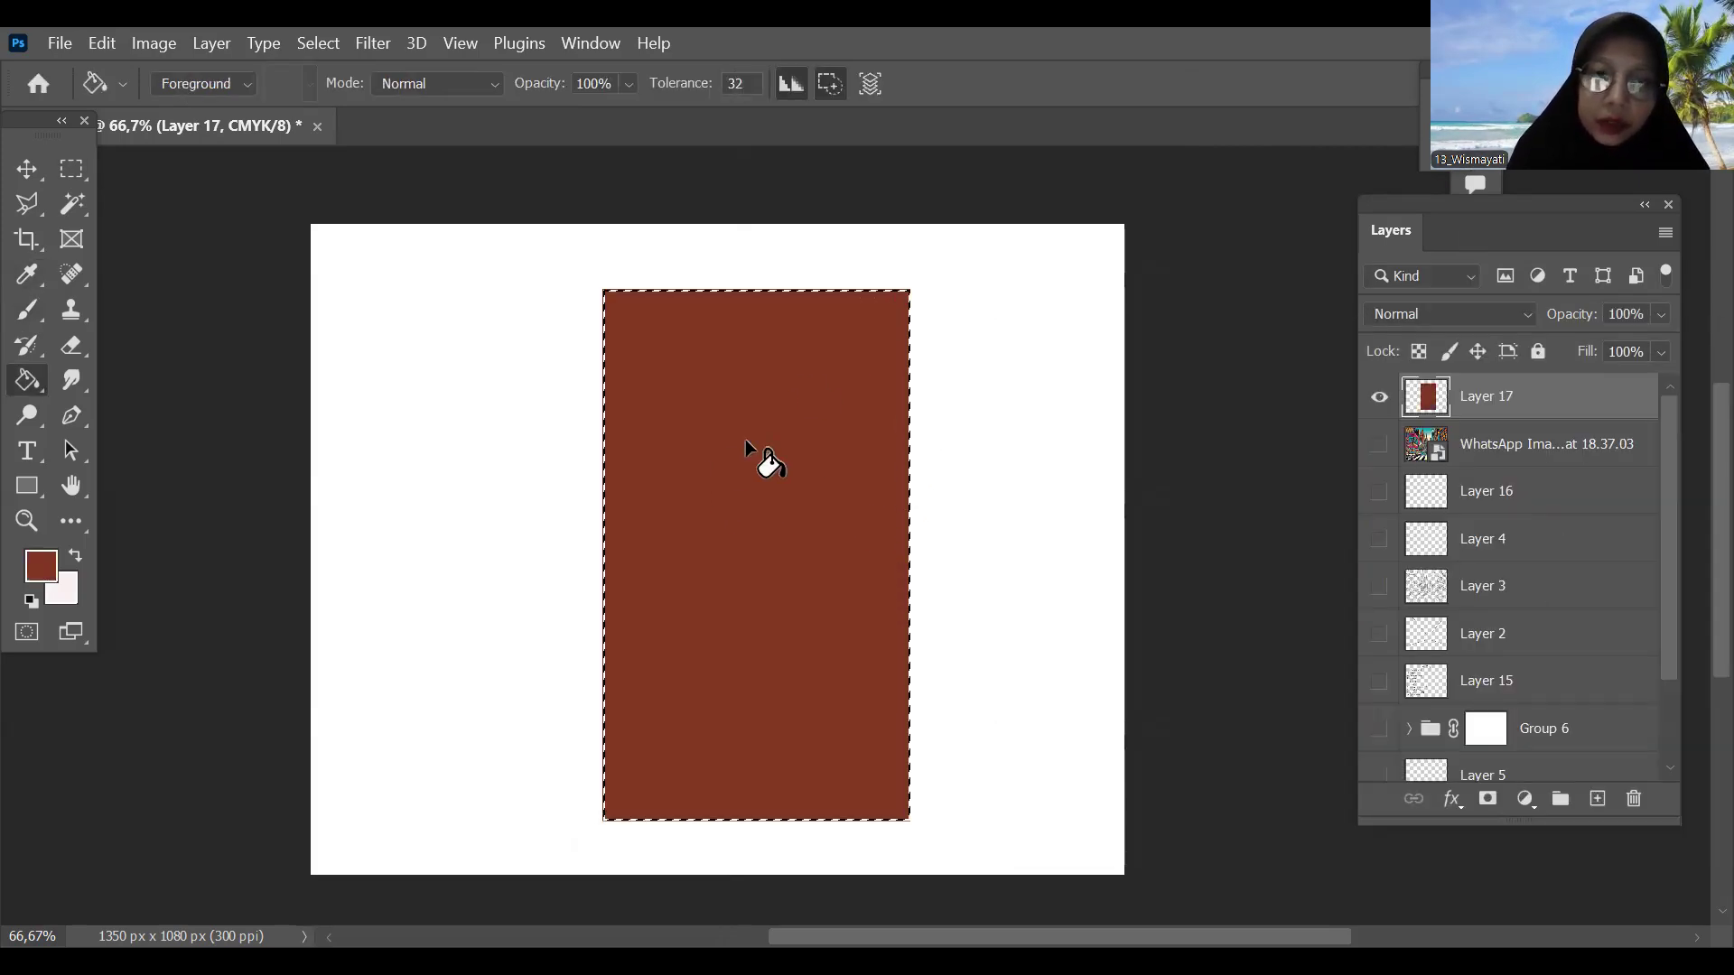
pyautogui.hotkey('ctrl', 'd')
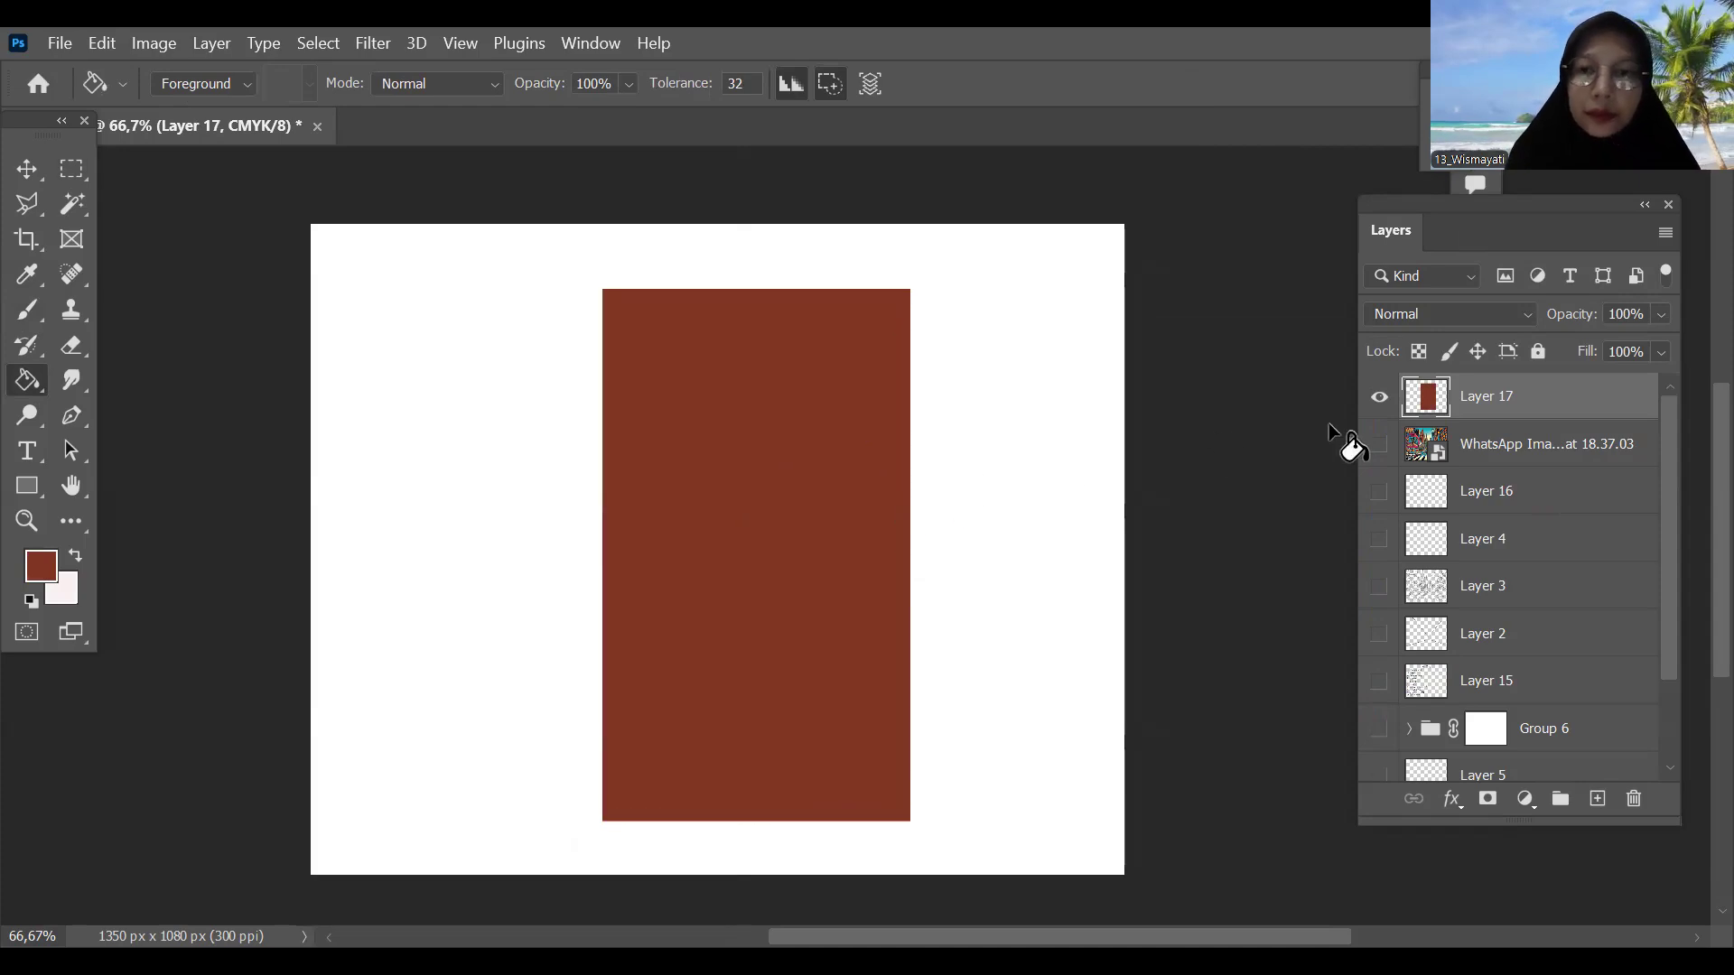
# Step: Check the brown rectangle by switching Layer 17's visibility off and on, and put the layer into a new group
pyautogui.click(1379, 397)
pyautogui.click(1379, 398)
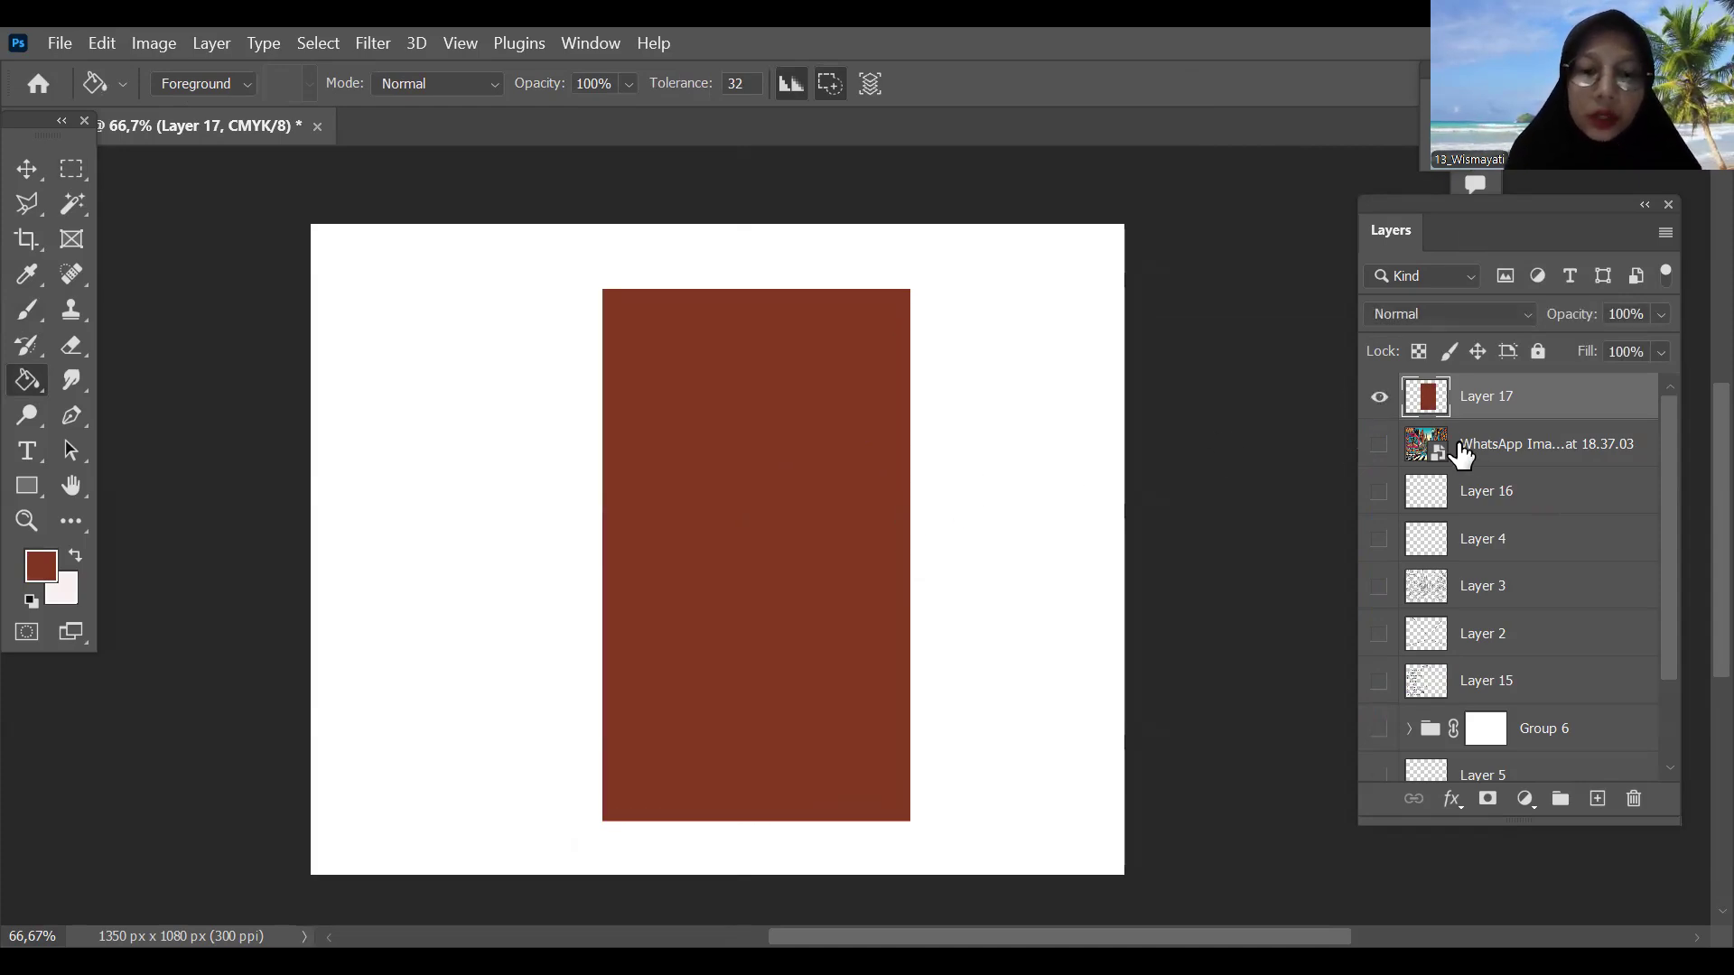
pyautogui.click(1379, 397)
pyautogui.click(1379, 397)
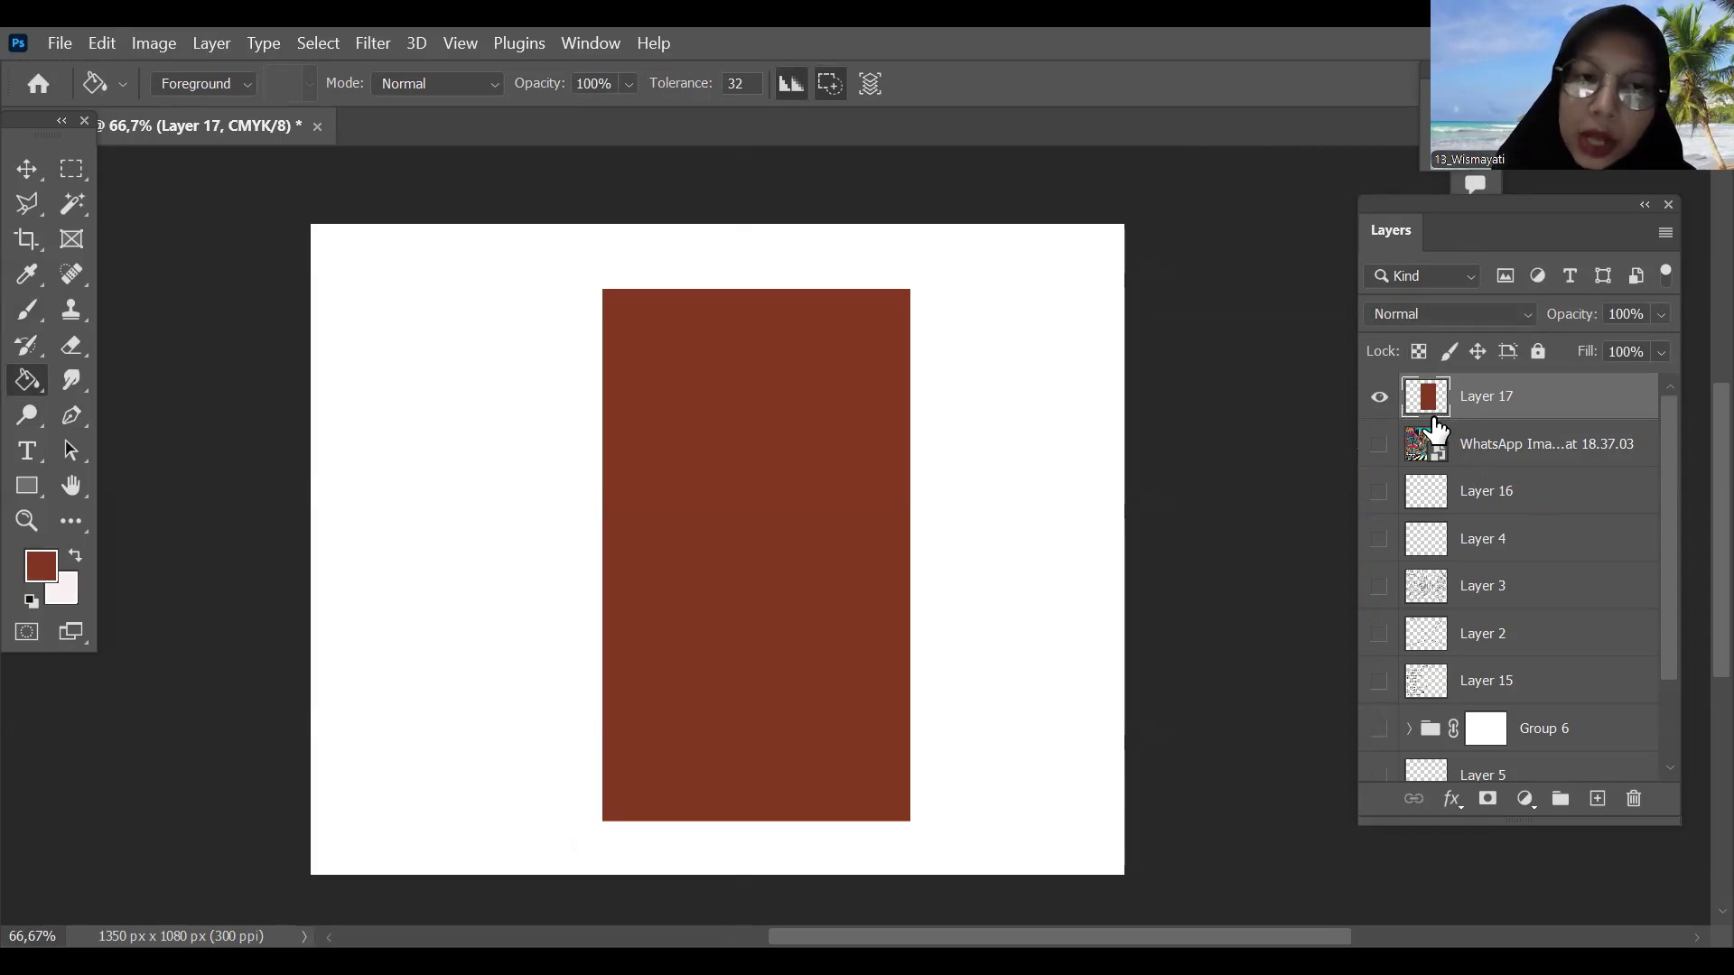
pyautogui.hotkey('ctrl', 'g')
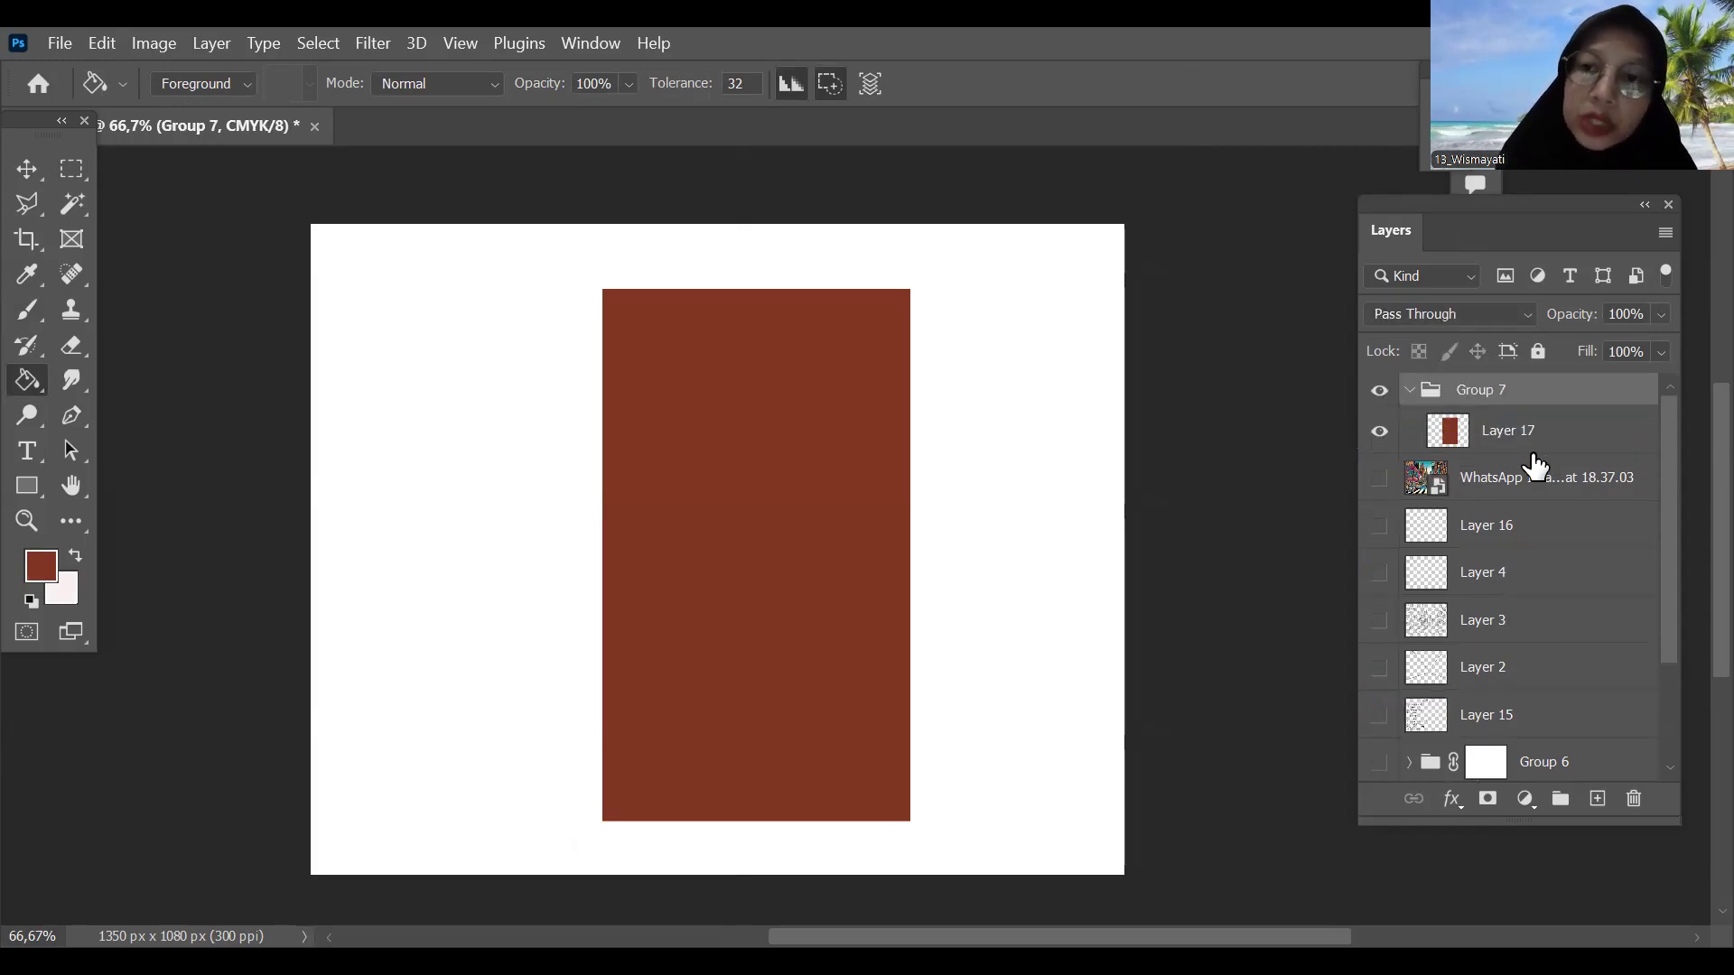
# Step: Add a new layer above Layer 17 inside Group 7 and select a wide, thin strip across the brown rectangle's top edge
pyautogui.click(1535, 448)
pyautogui.click(1598, 799)
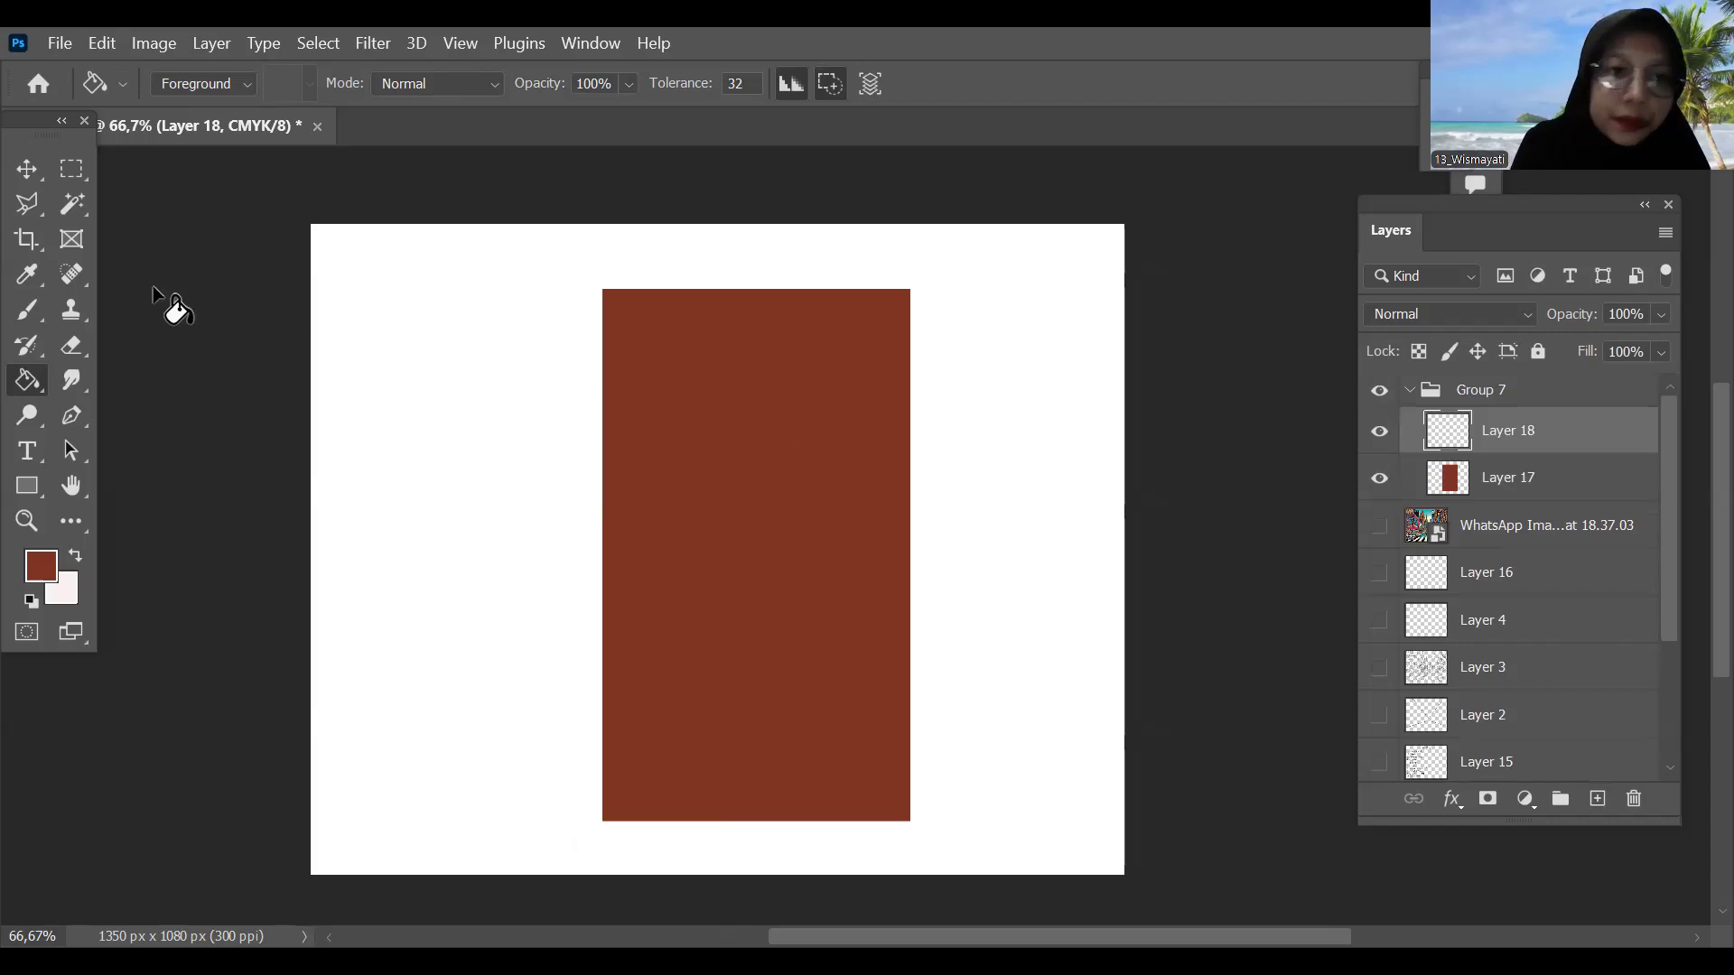
pyautogui.click(72, 168)
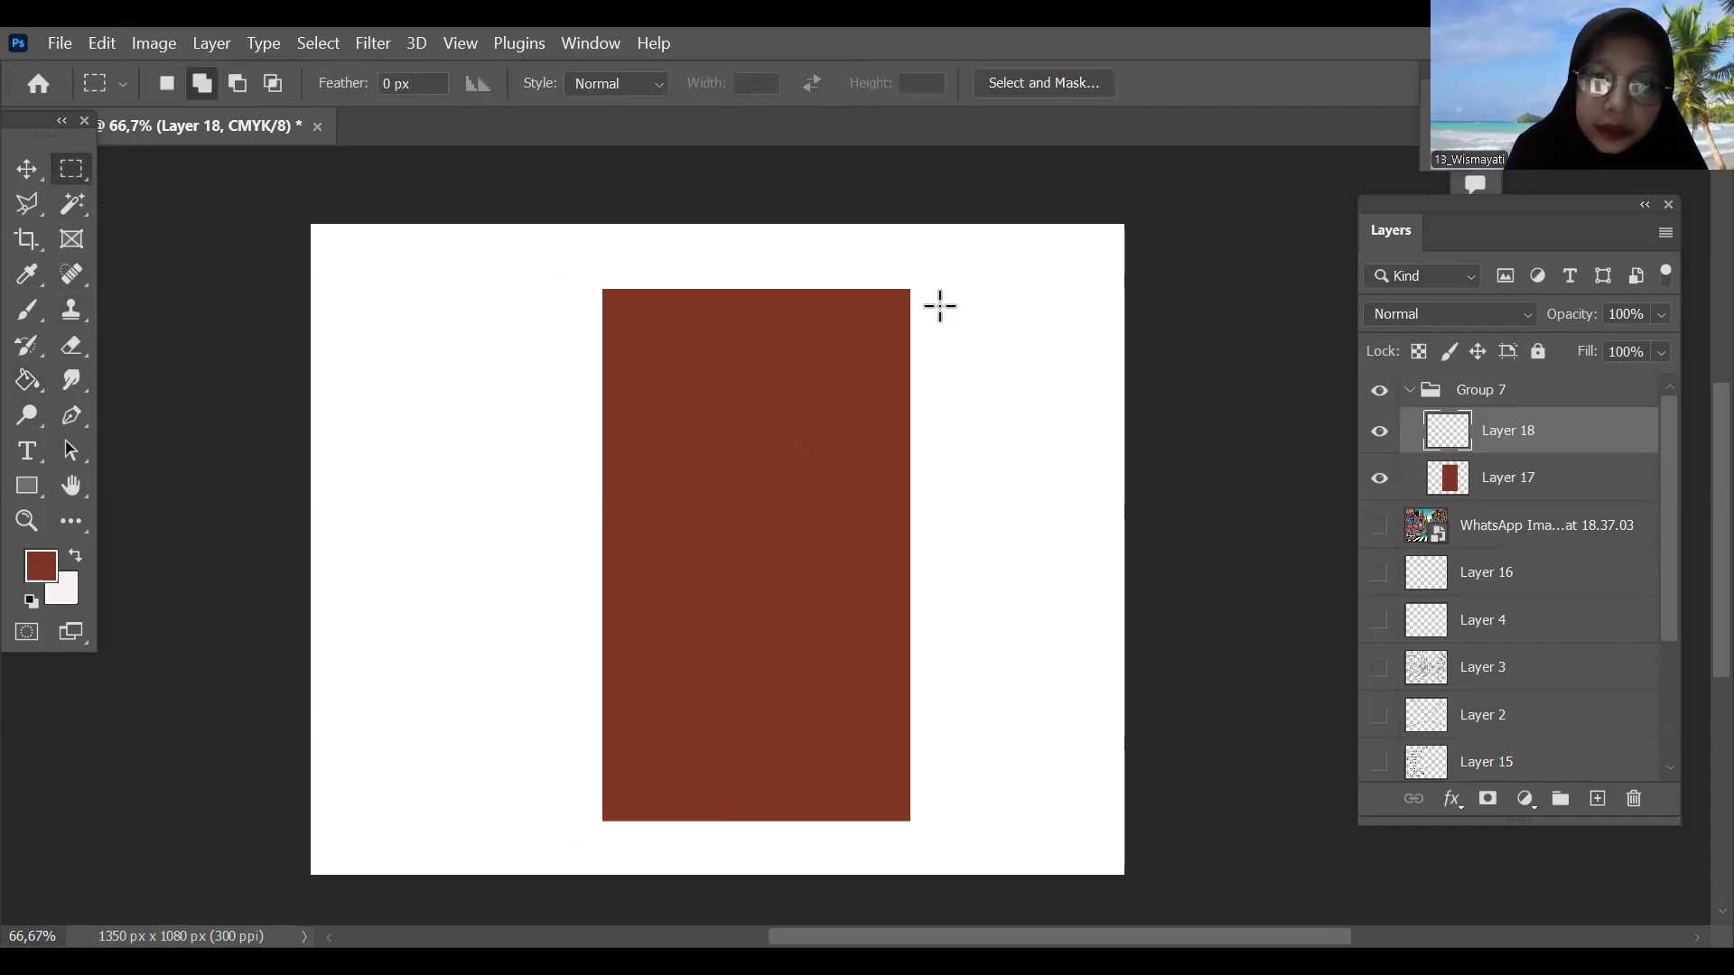
pyautogui.moveTo(949, 308); pyautogui.dragTo(561, 261)
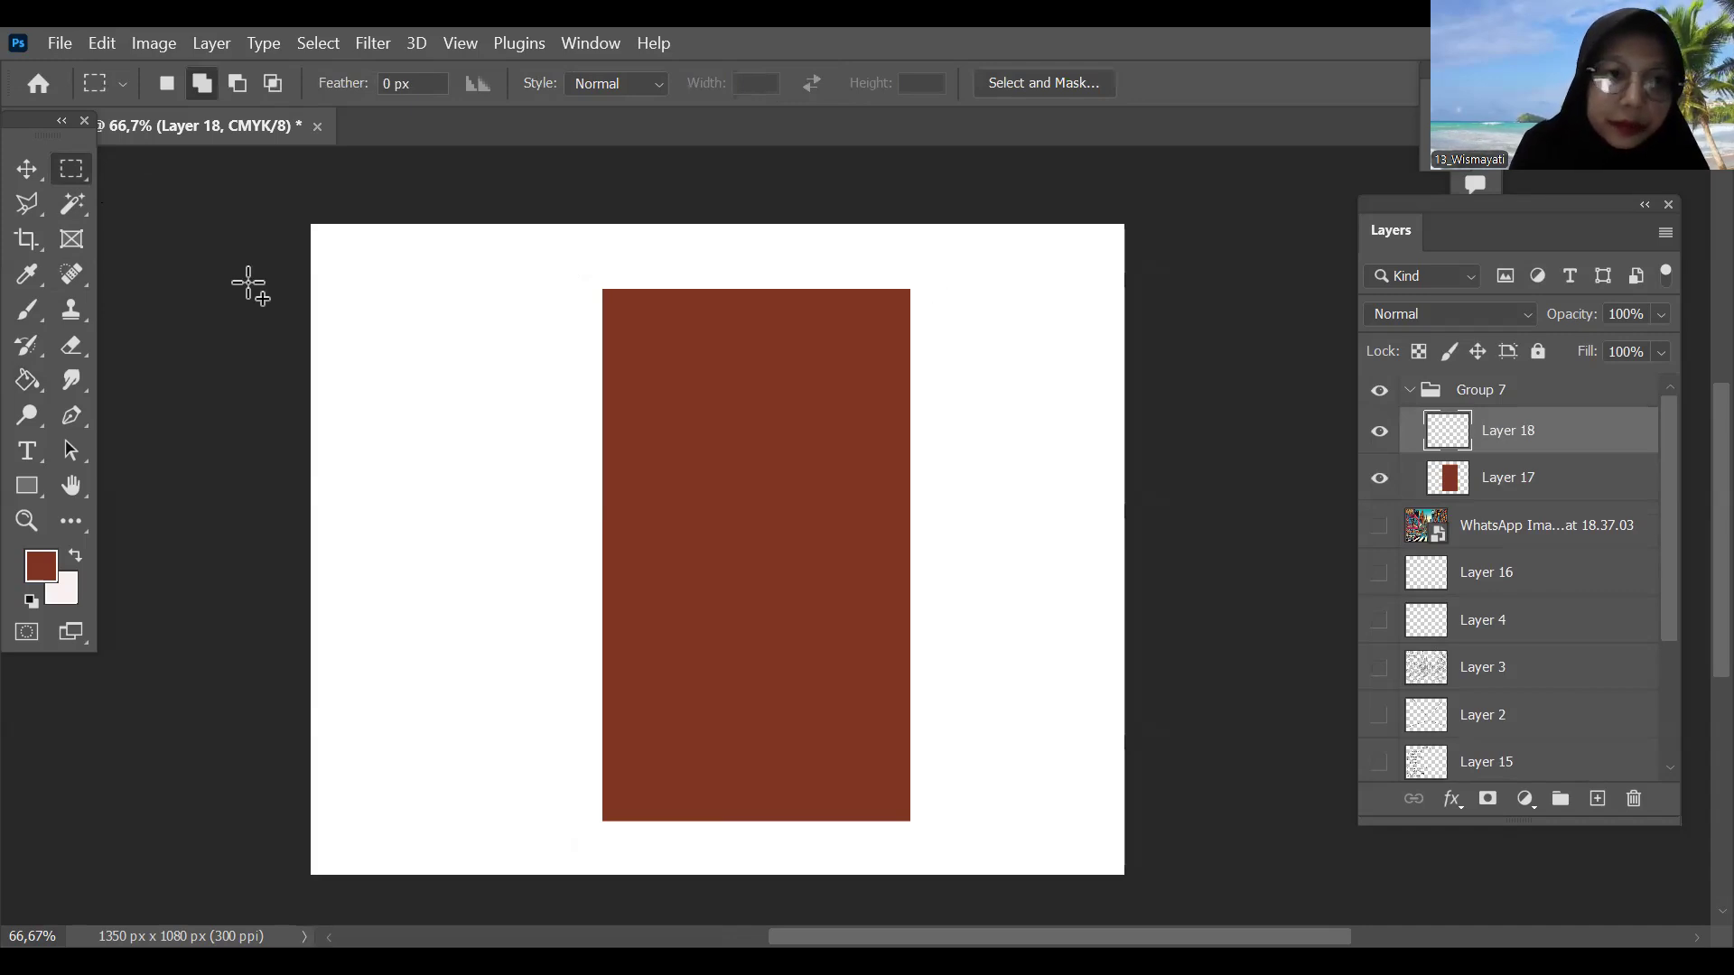
# Step: Set the foreground colour to a salmon red and fill the selected strip with the Paint Bucket
pyautogui.click(29, 378)
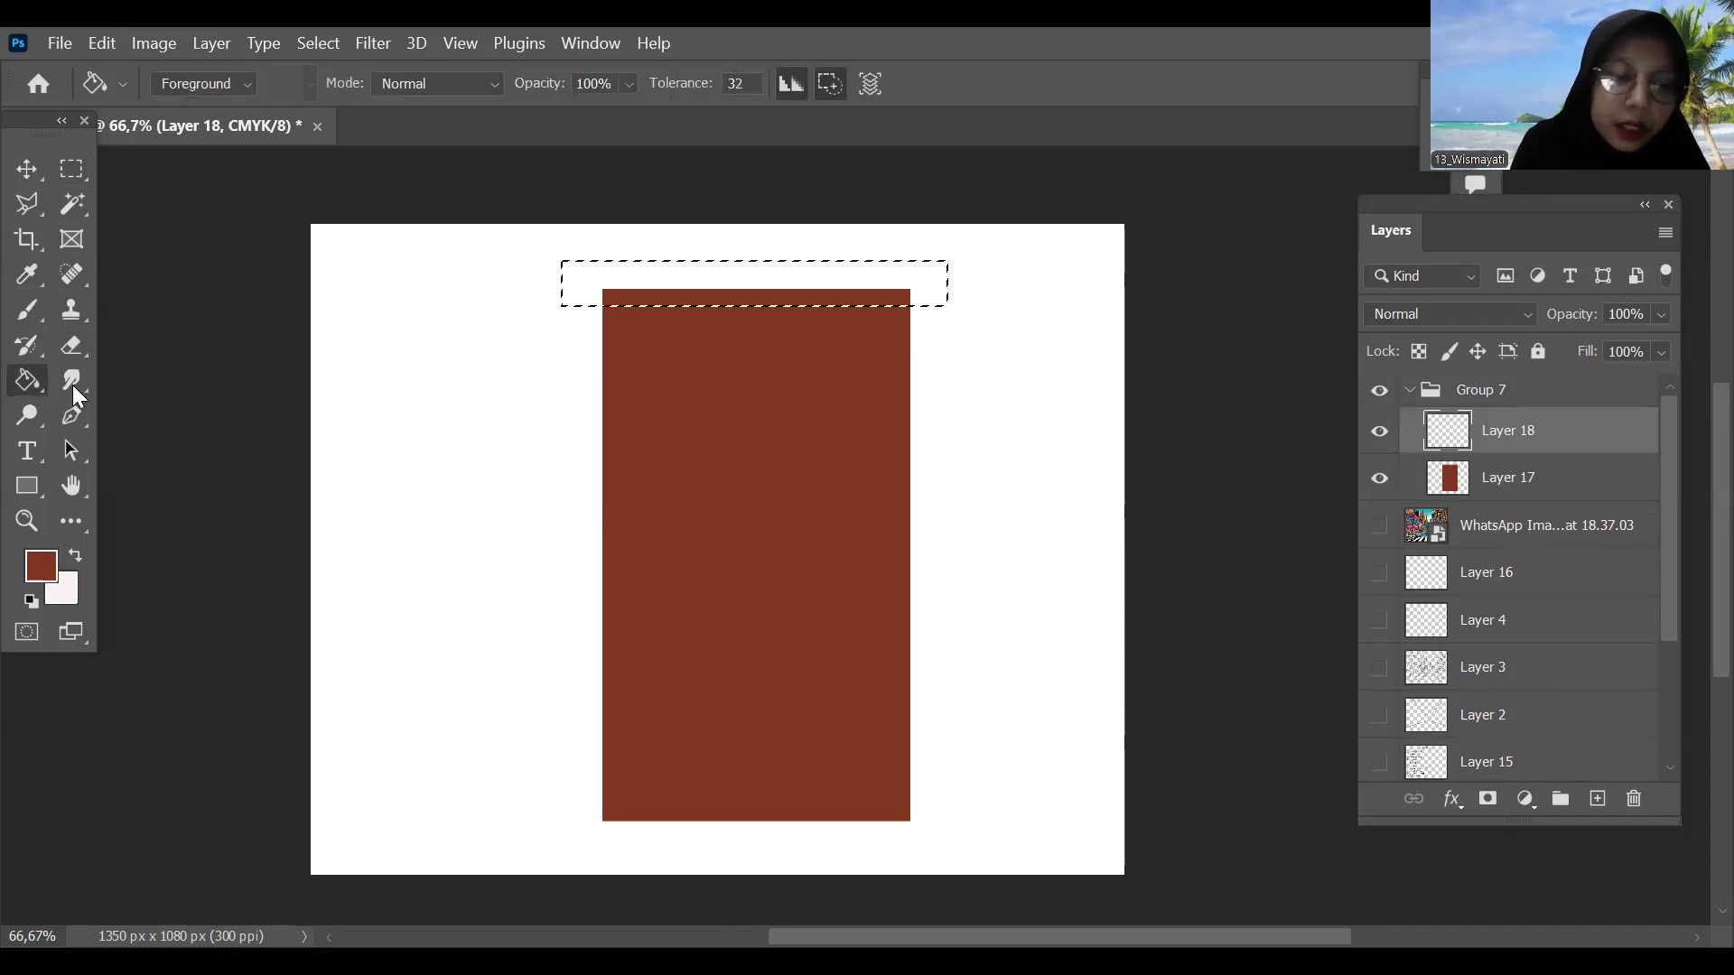
pyautogui.click(39, 564)
pyautogui.click(1213, 493)
pyautogui.click(1596, 388)
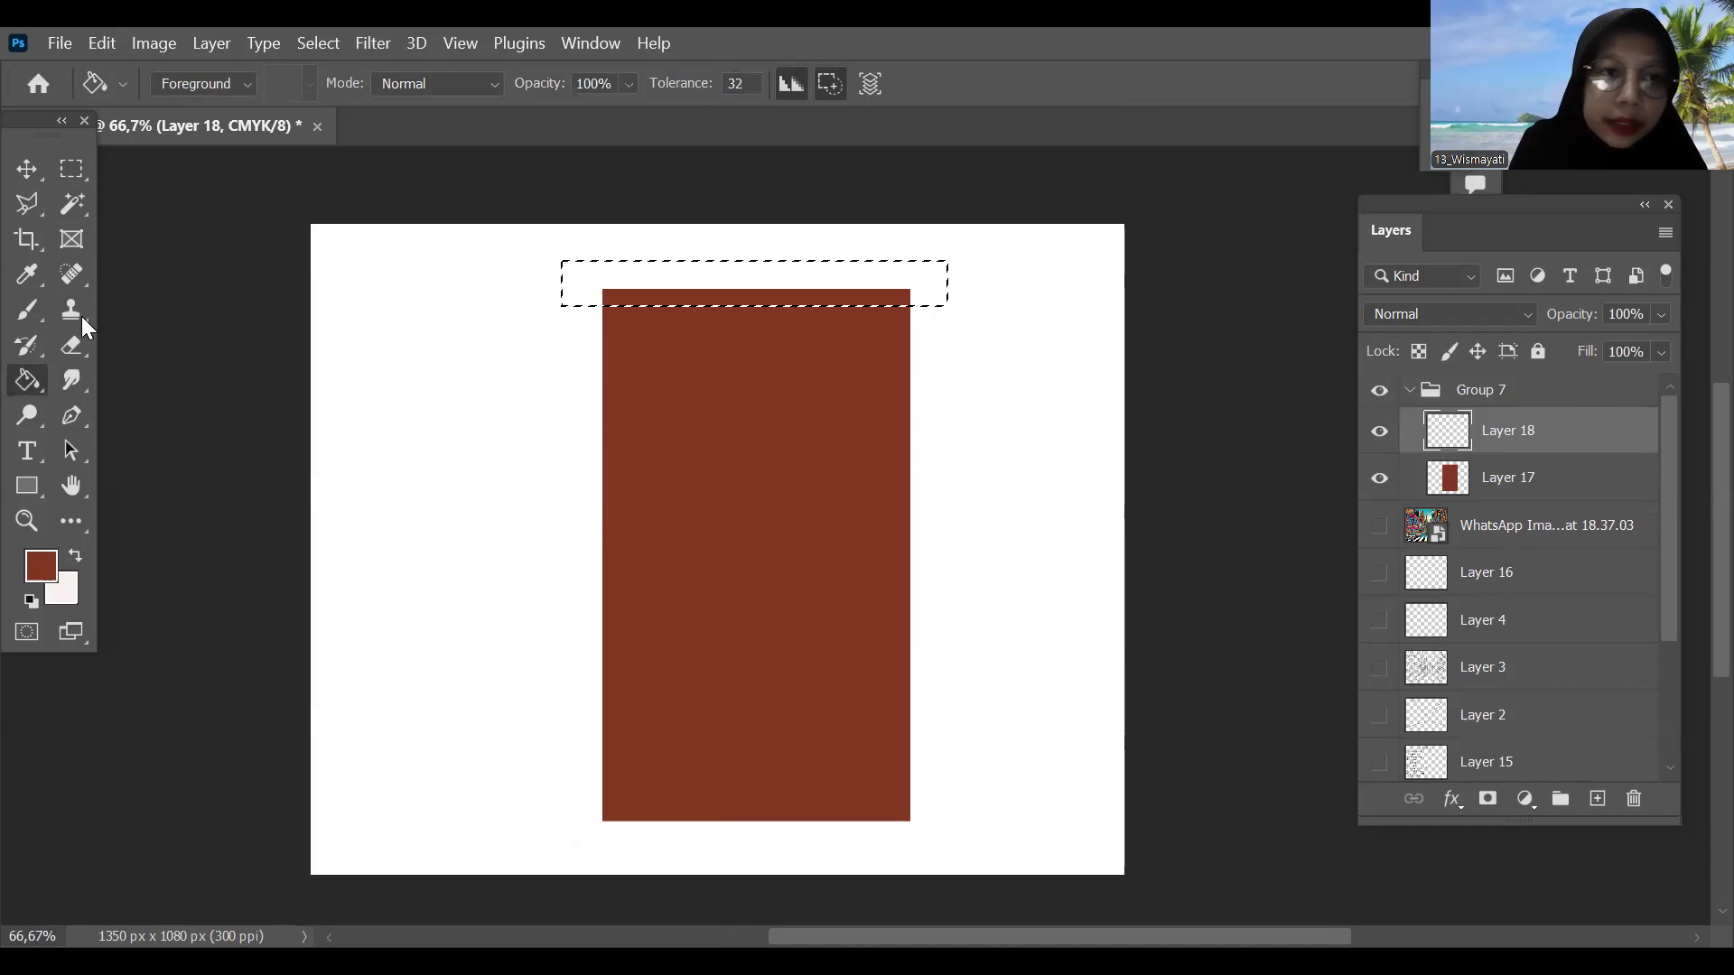
pyautogui.click(725, 276)
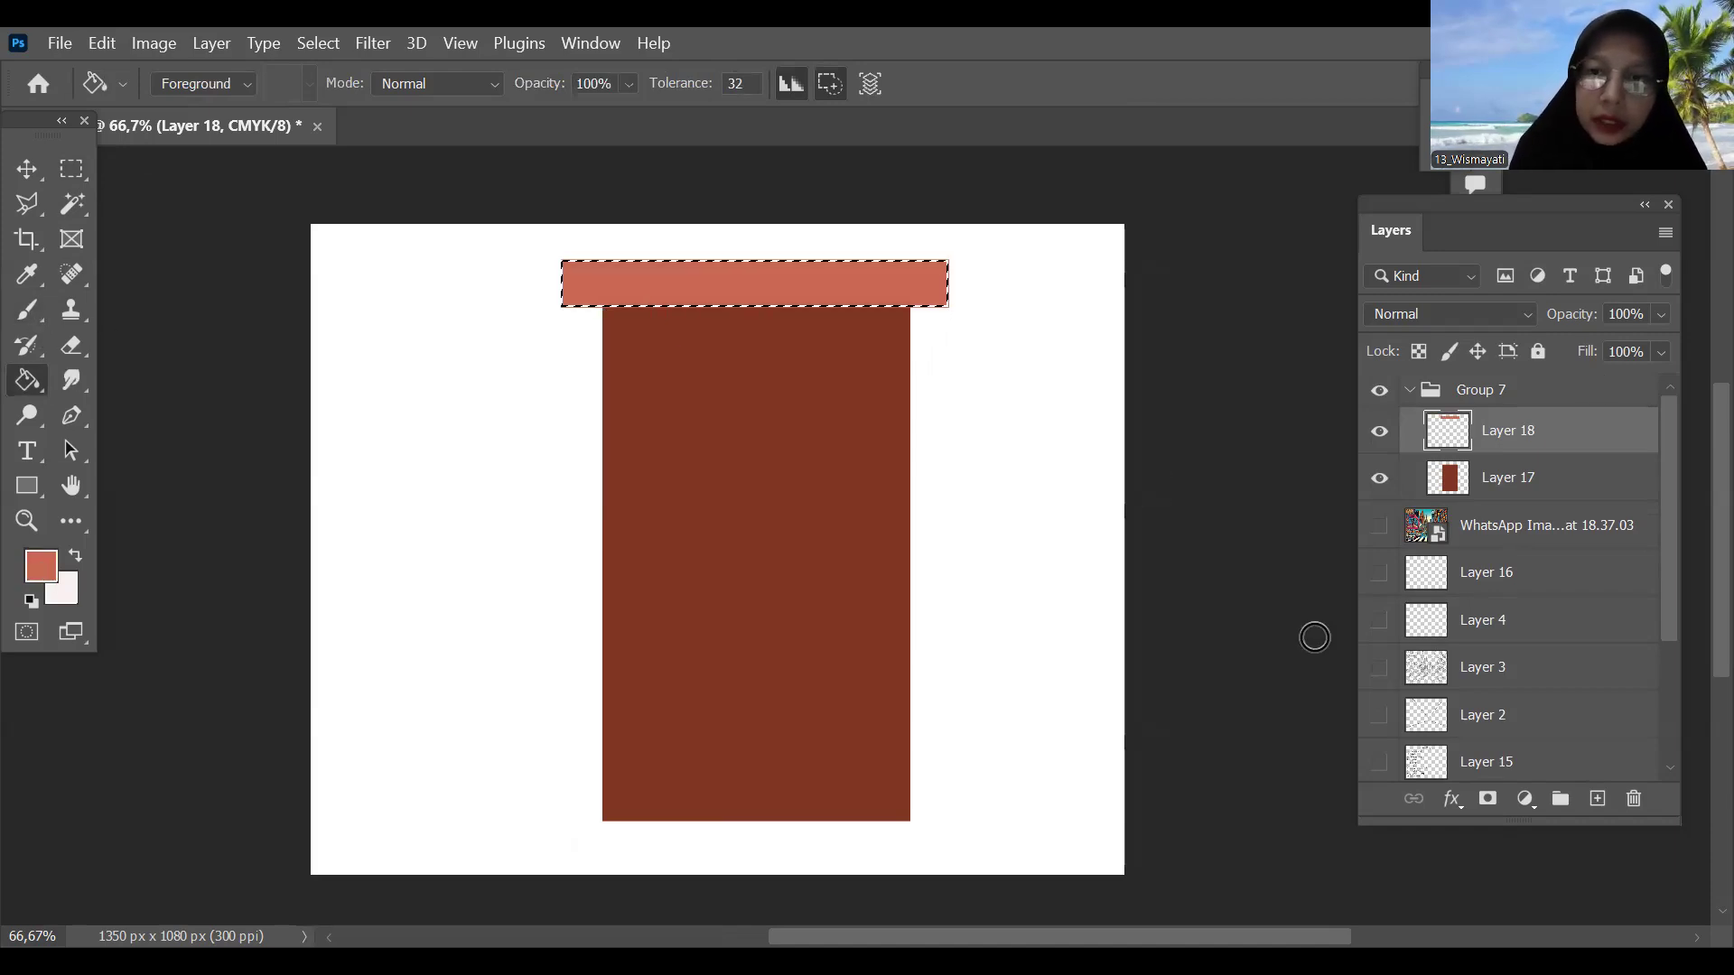
# Step: Change the foreground colour to green 87c852, refill the strip with it, and clear the selection
pyautogui.click(1238, 476)
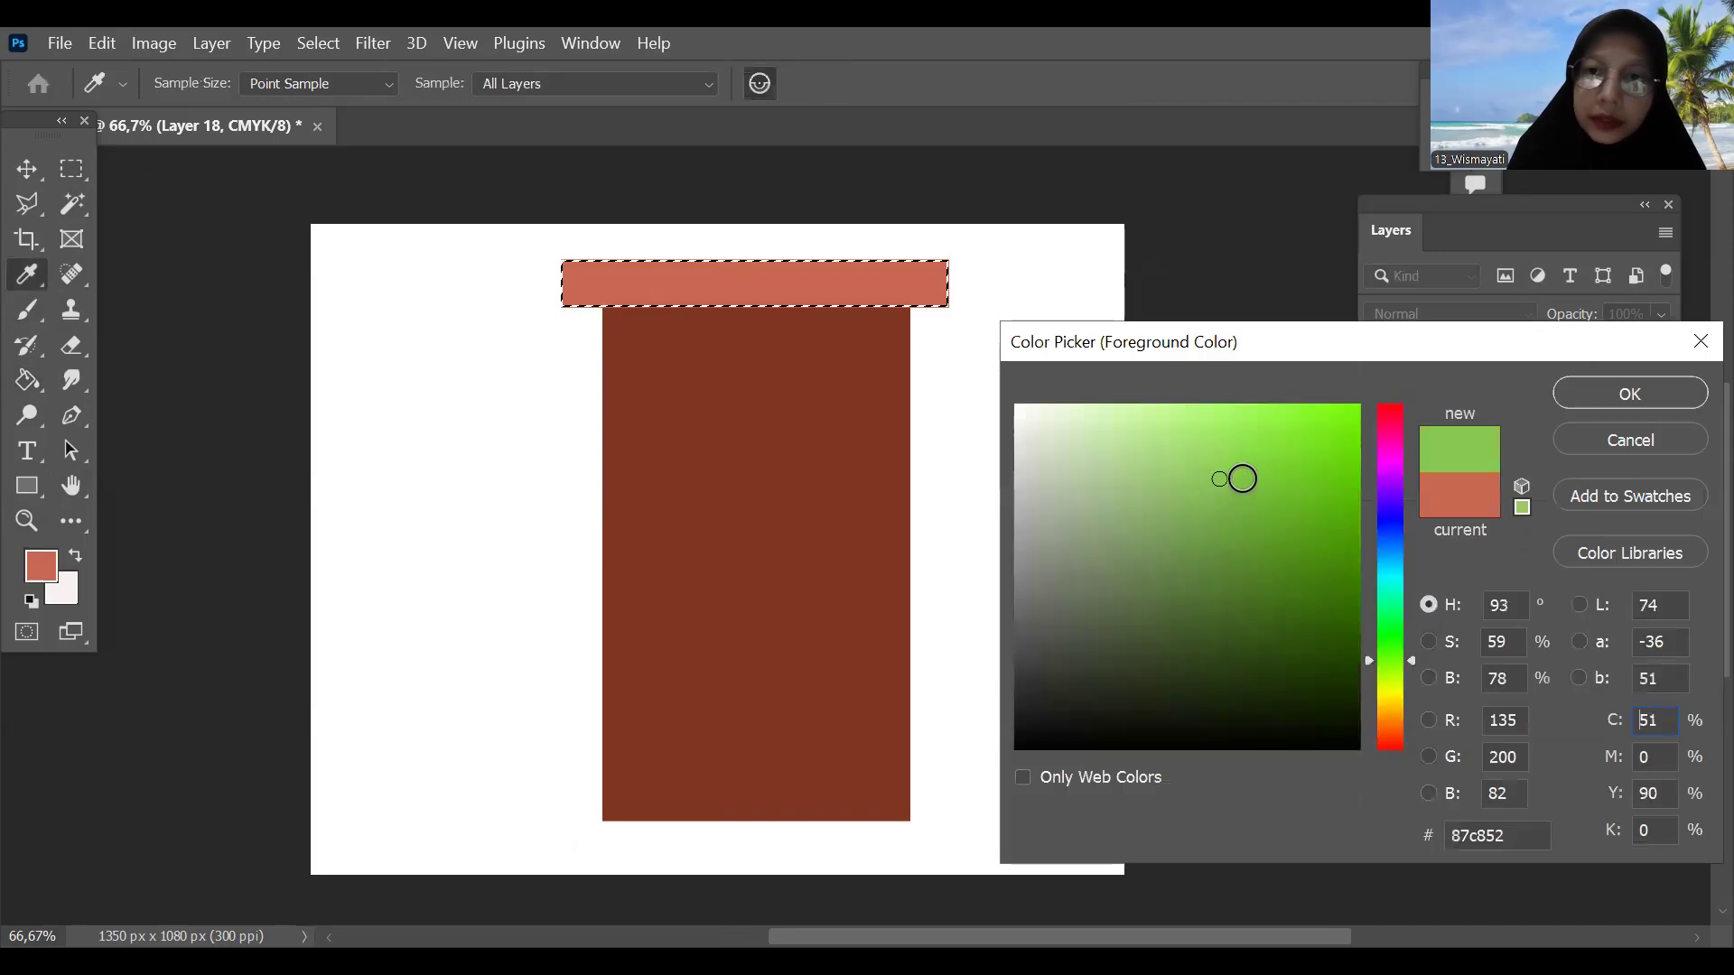
pyautogui.click(1604, 386)
pyautogui.hotkey('alt', 'BackSpace')
pyautogui.hotkey('ctrl', 'd')
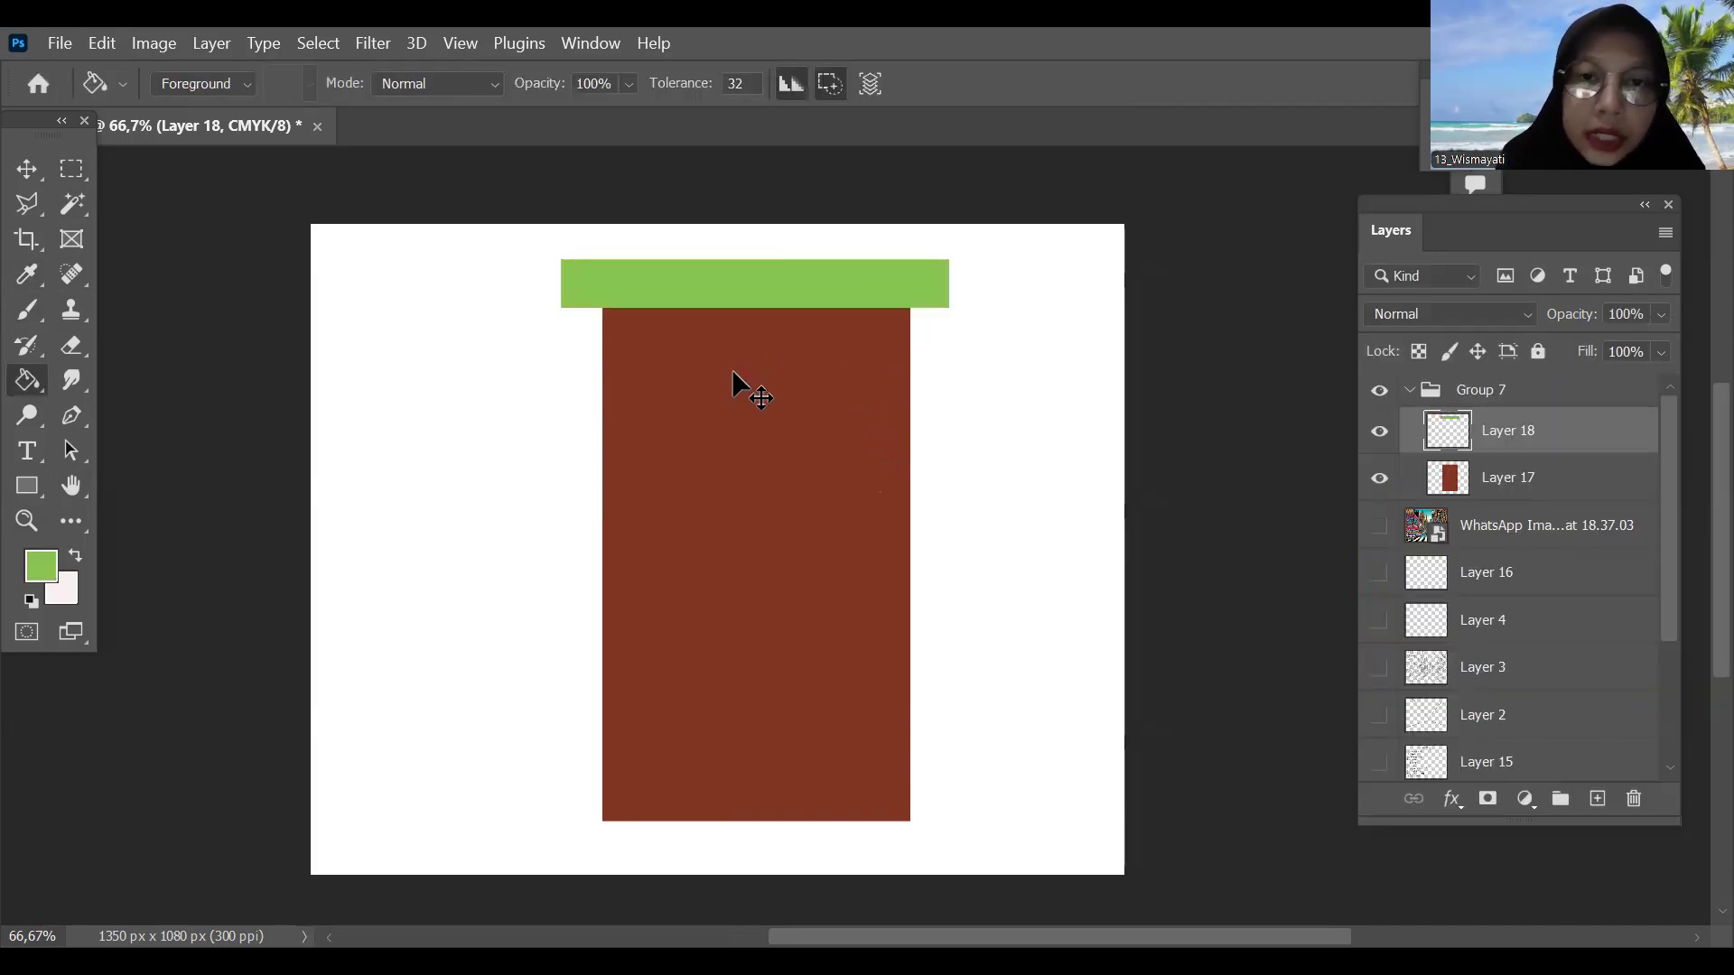
# Step: Free transform the green bar and nudge it slightly right to about X 744 px
pyautogui.hotkey('ctrl', 't')
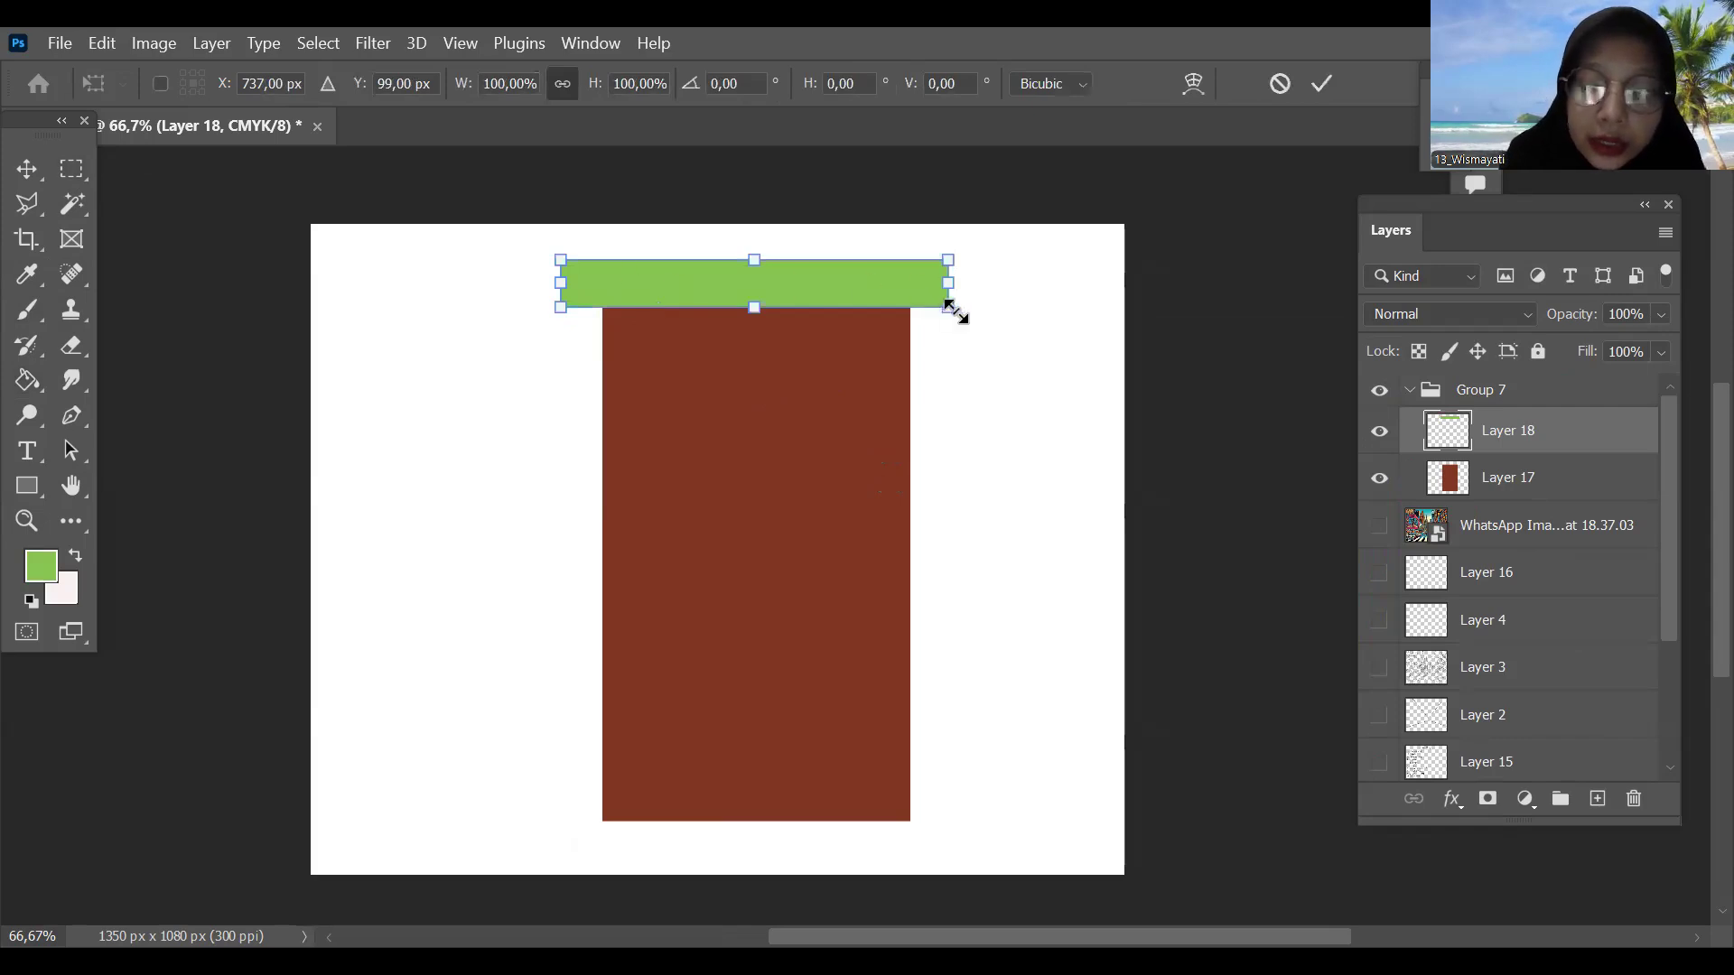
pyautogui.press('Right')
pyautogui.press('Right')
pyautogui.press('Right')
pyautogui.press('Right')
pyautogui.press('Right')
pyautogui.press('Right')
pyautogui.press('Right')
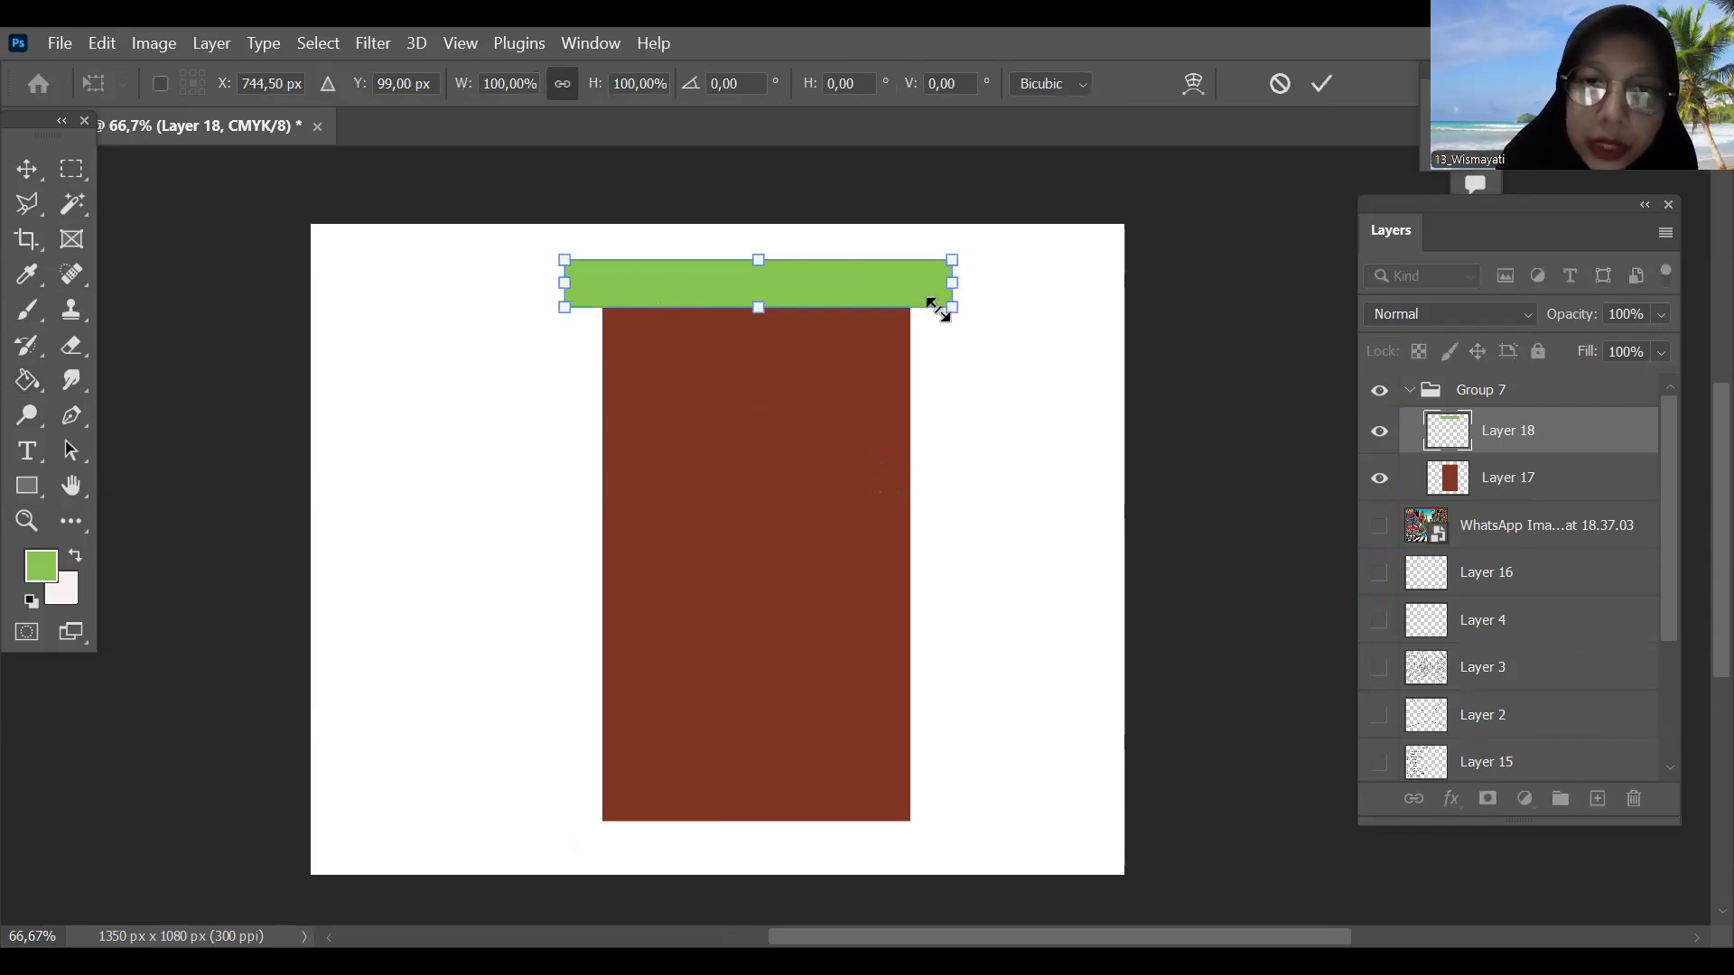
pyautogui.press('Left')
pyautogui.press('Left')
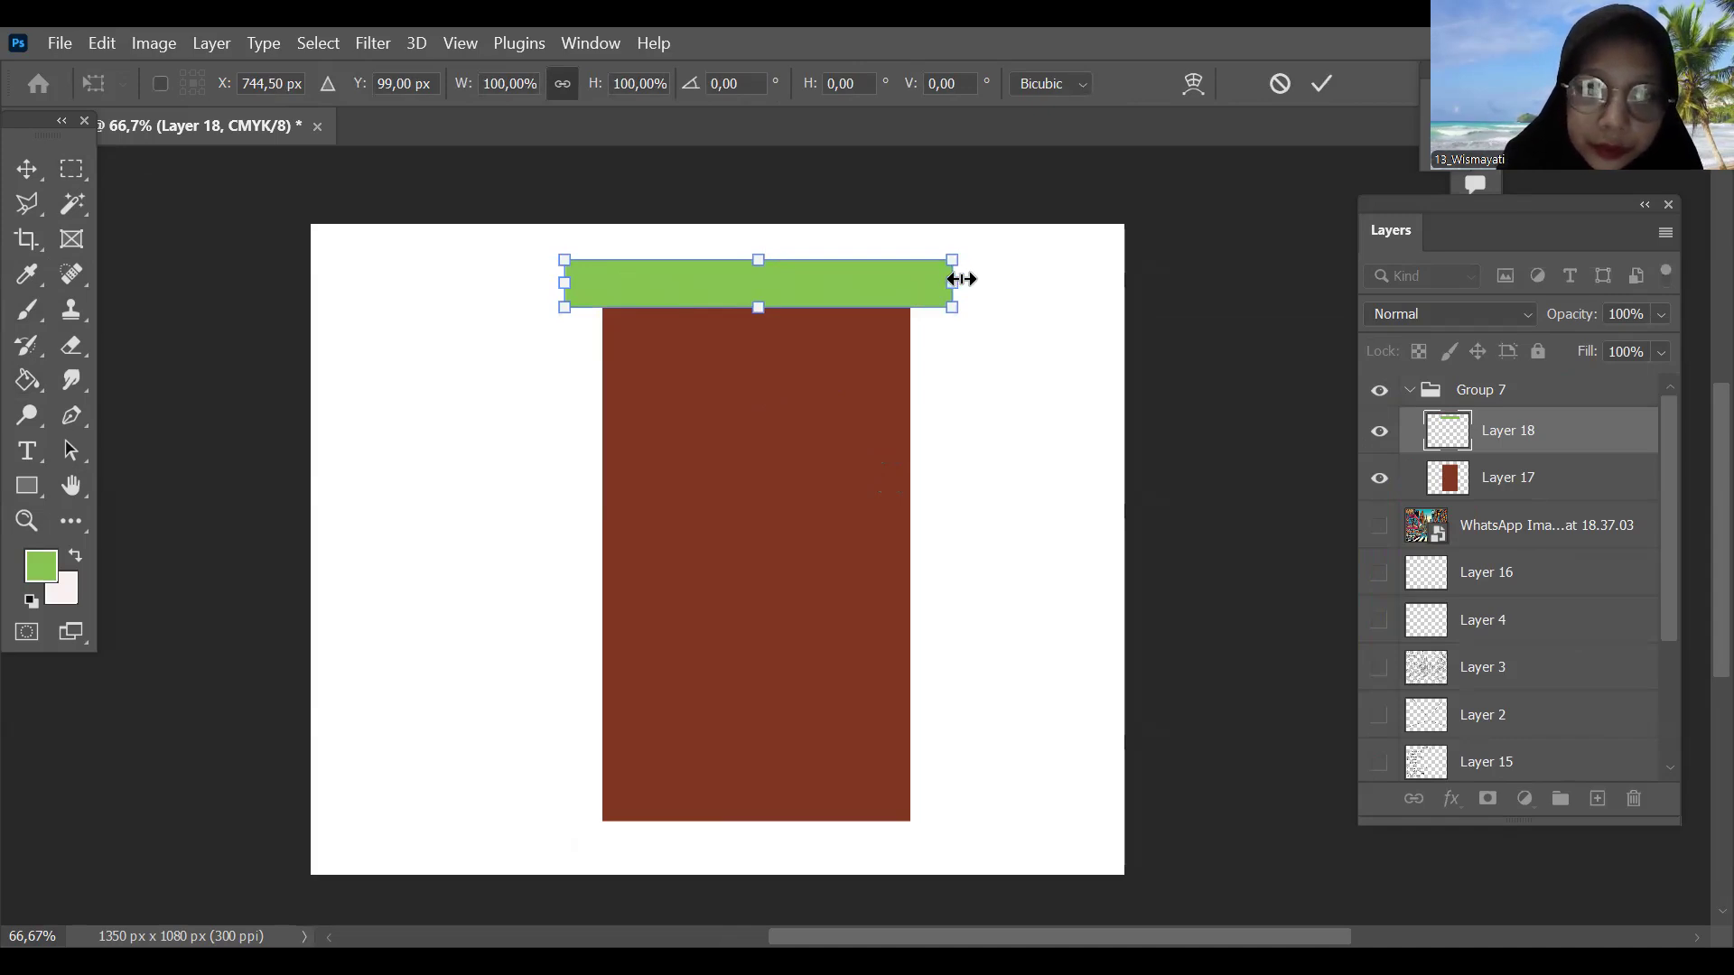
pyautogui.click(1322, 80)
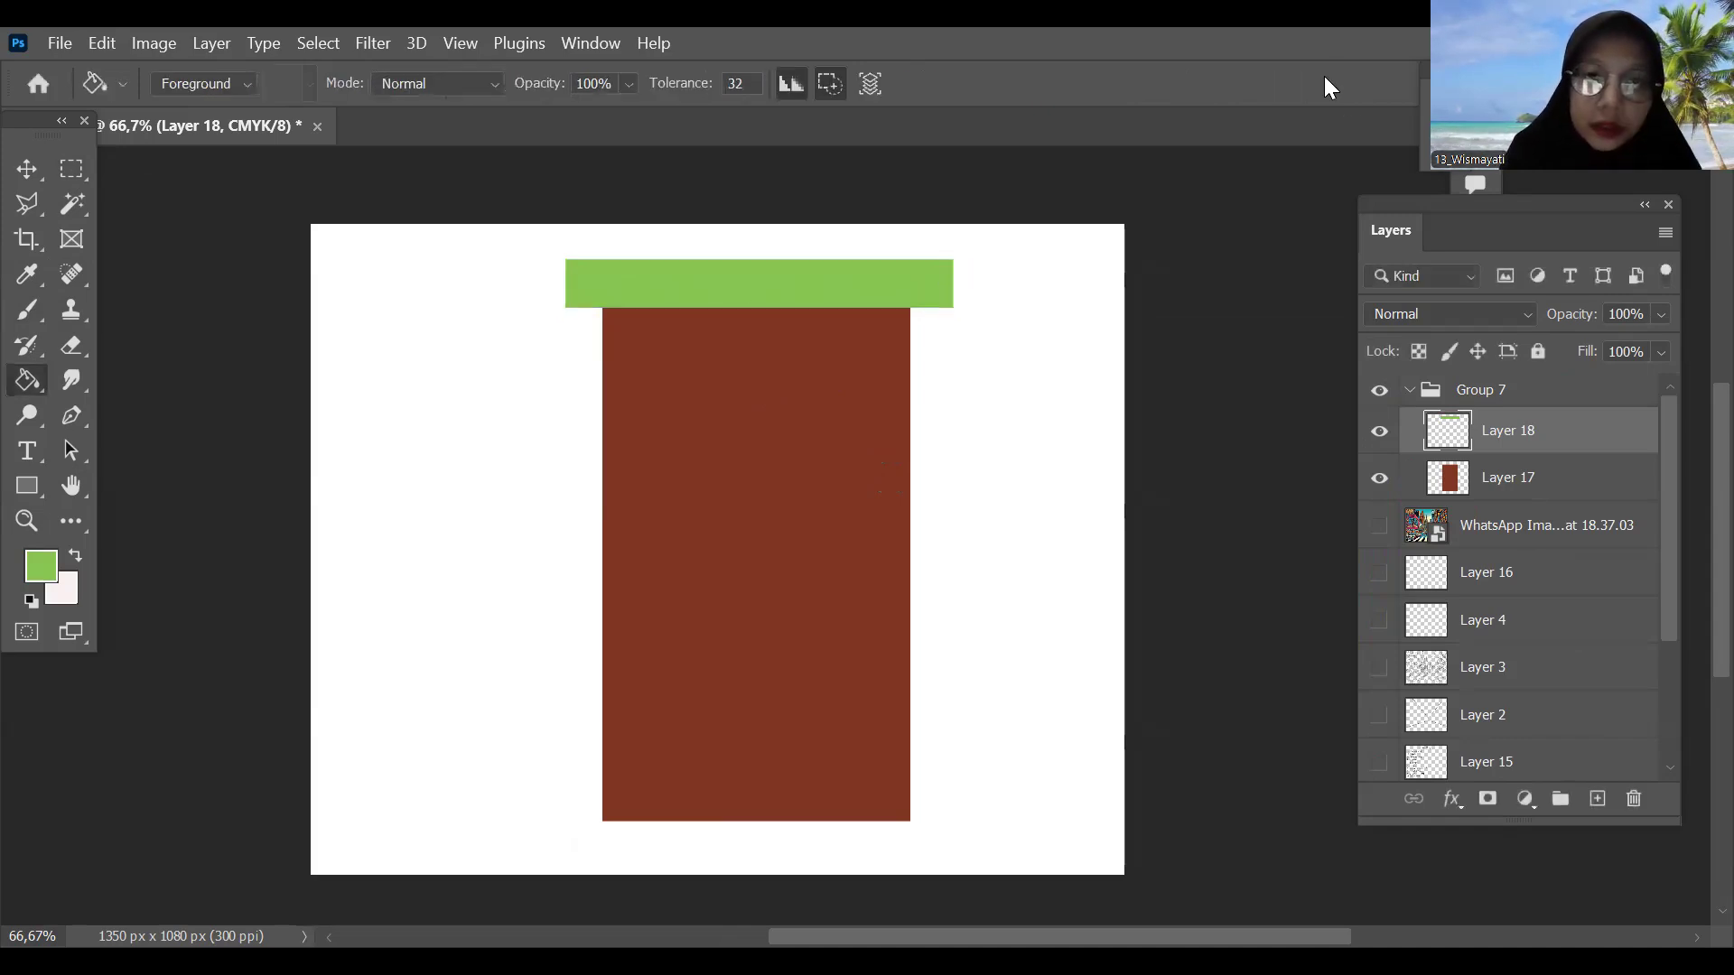
# Step: Enlarge Layer 17's brown rectangle so its width is slightly narrower than the green bar and its base reaches nearer the canvas bottom
pyautogui.click(1449, 474)
pyautogui.hotkey('ctrl', 't')
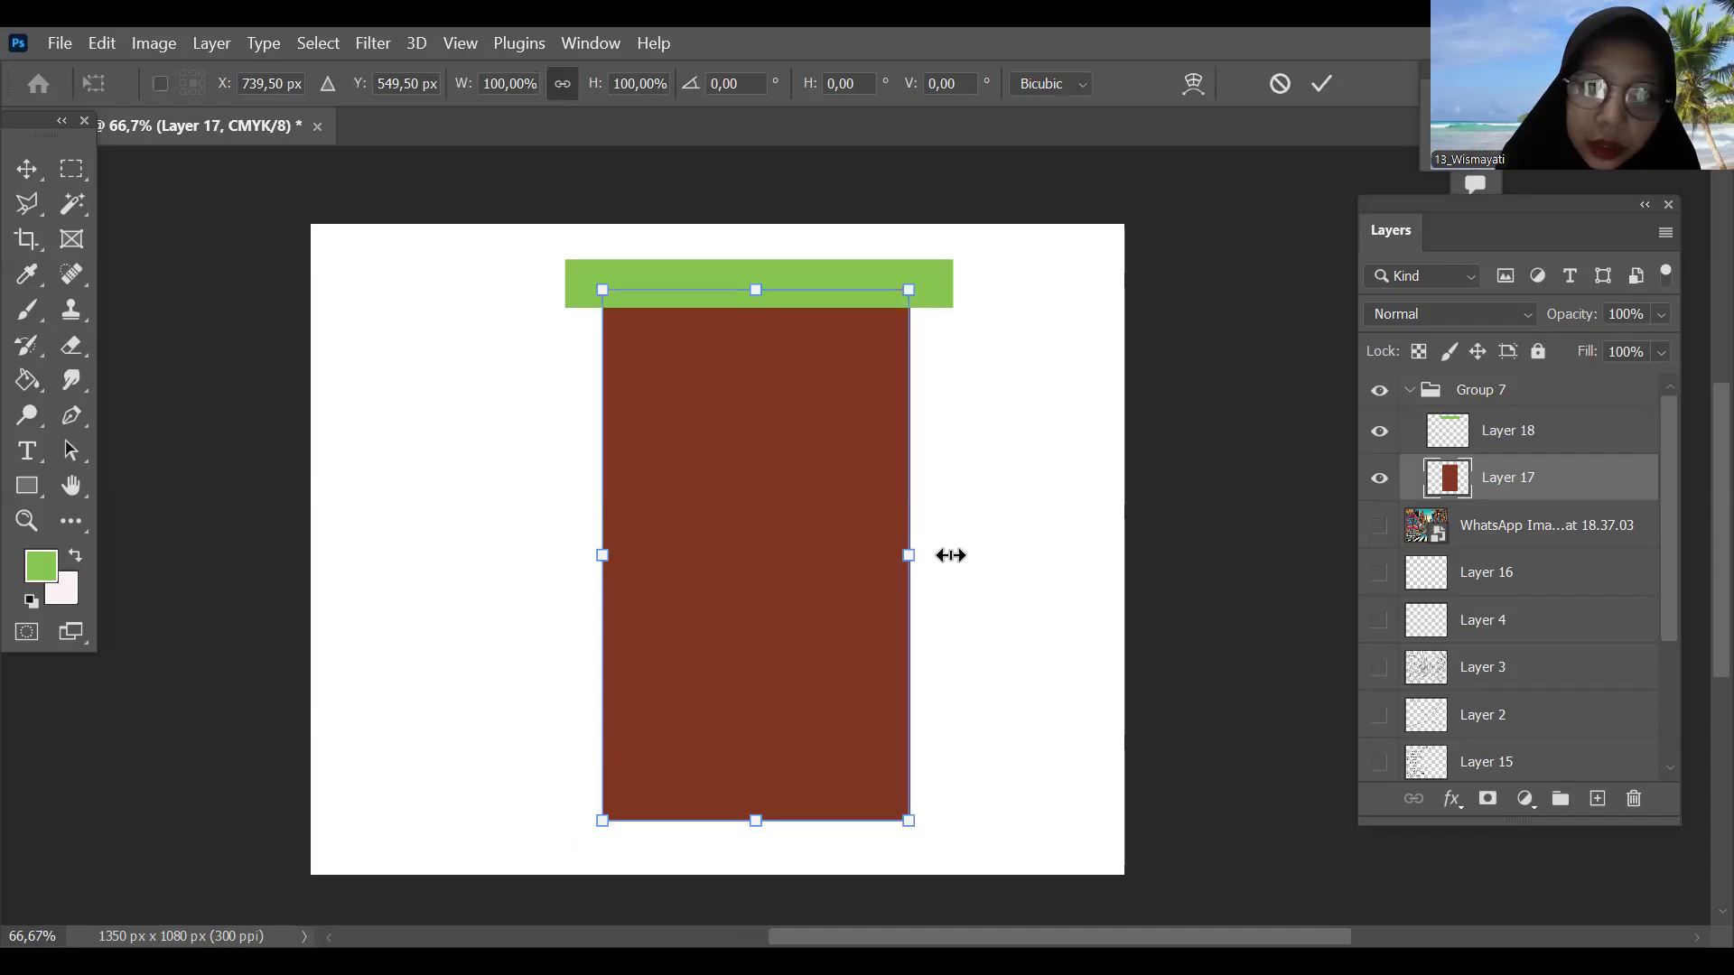
pyautogui.moveTo(908, 555); pyautogui.dragTo(950, 556)
pyautogui.moveTo(602, 555); pyautogui.dragTo(574, 556)
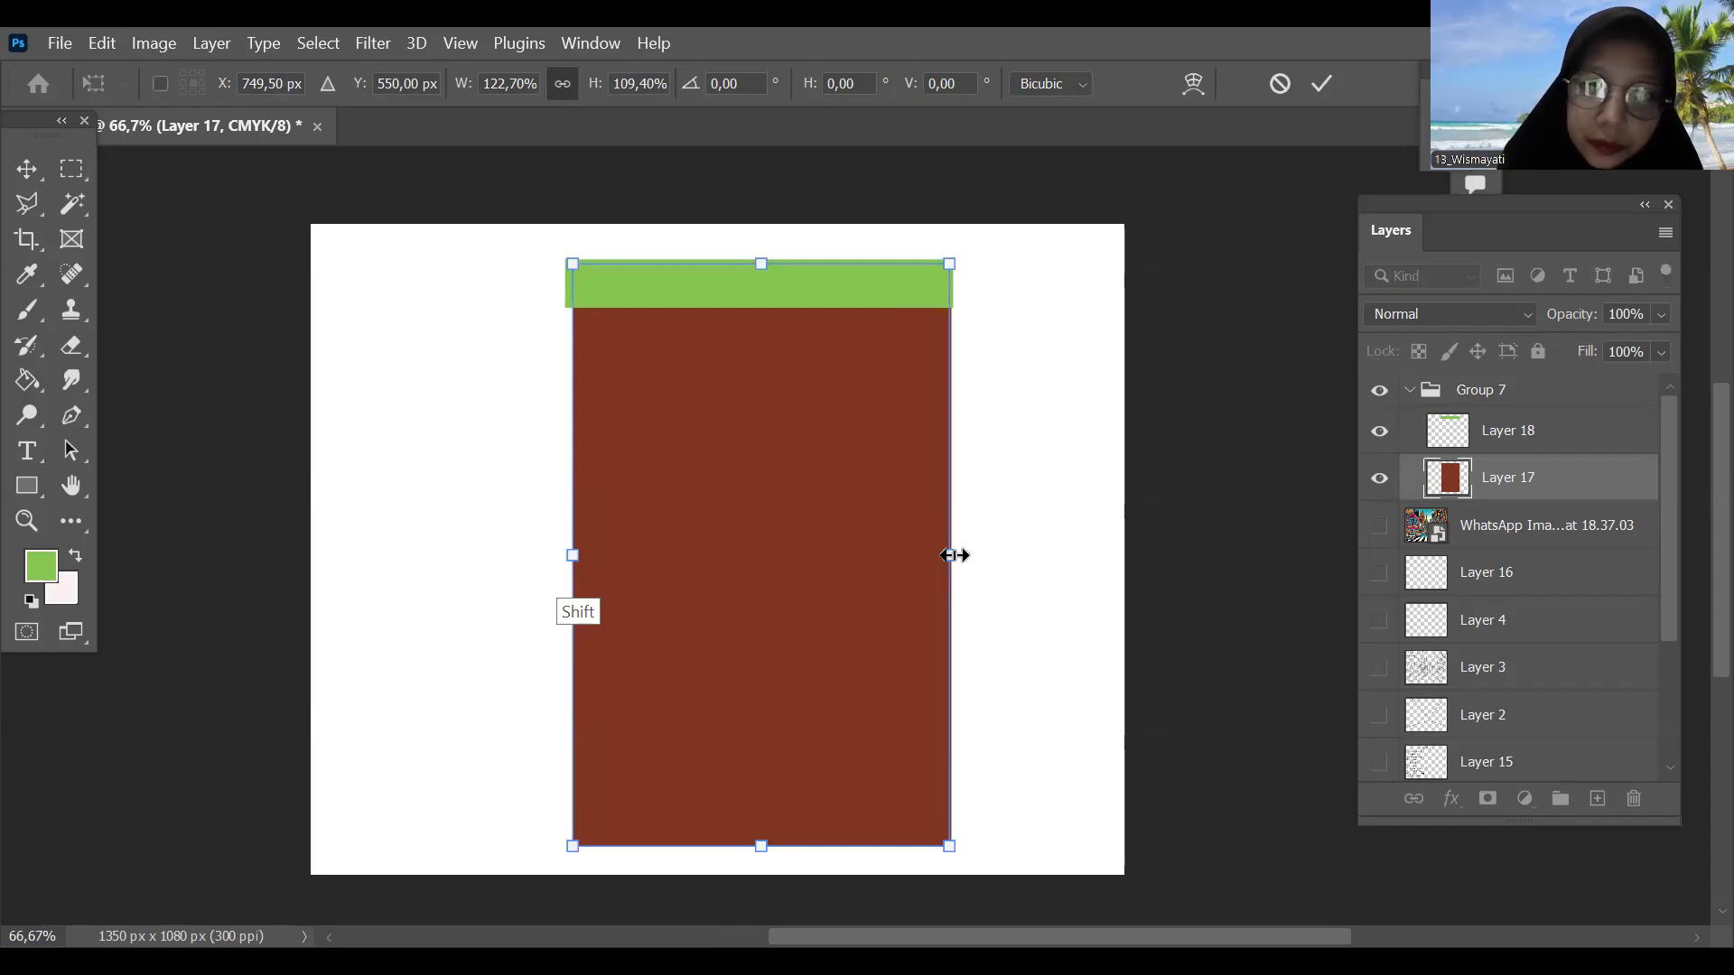
pyautogui.moveTo(942, 554); pyautogui.dragTo(934, 553)
pyautogui.press('Return')
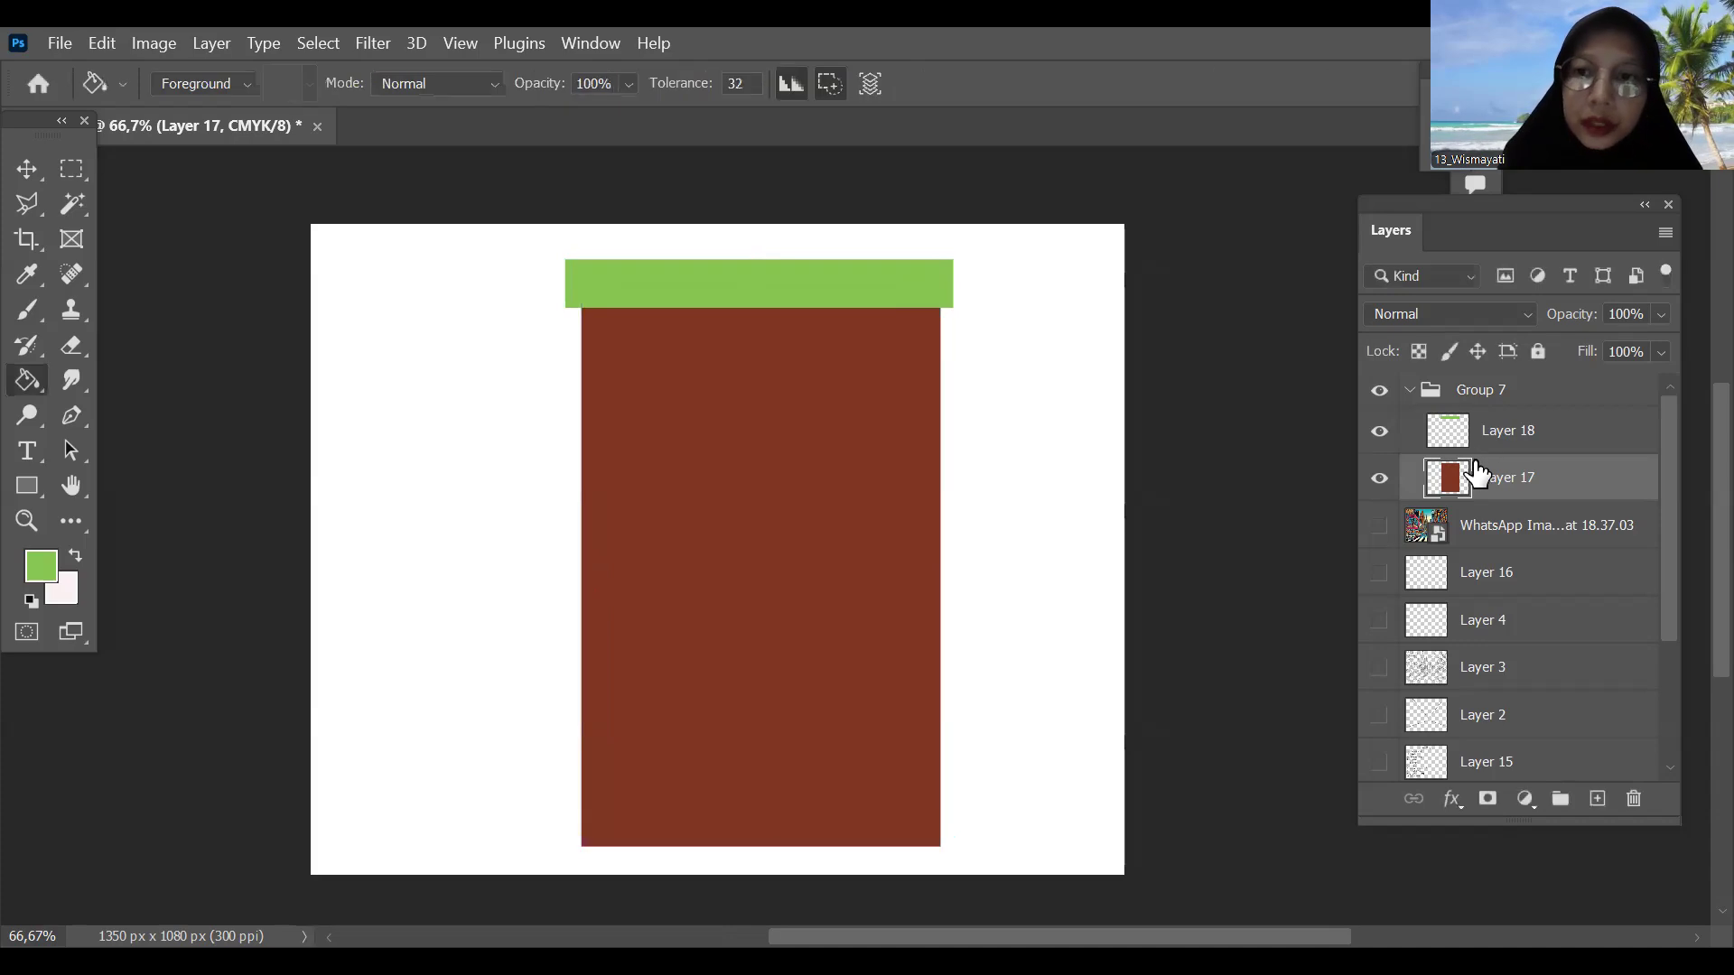
# Step: Duplicate the green bar on Layer 18, move the copy down to about Y 425 px, and make it thinner
pyautogui.click(1497, 436)
pyautogui.click(1380, 433)
pyautogui.click(1380, 434)
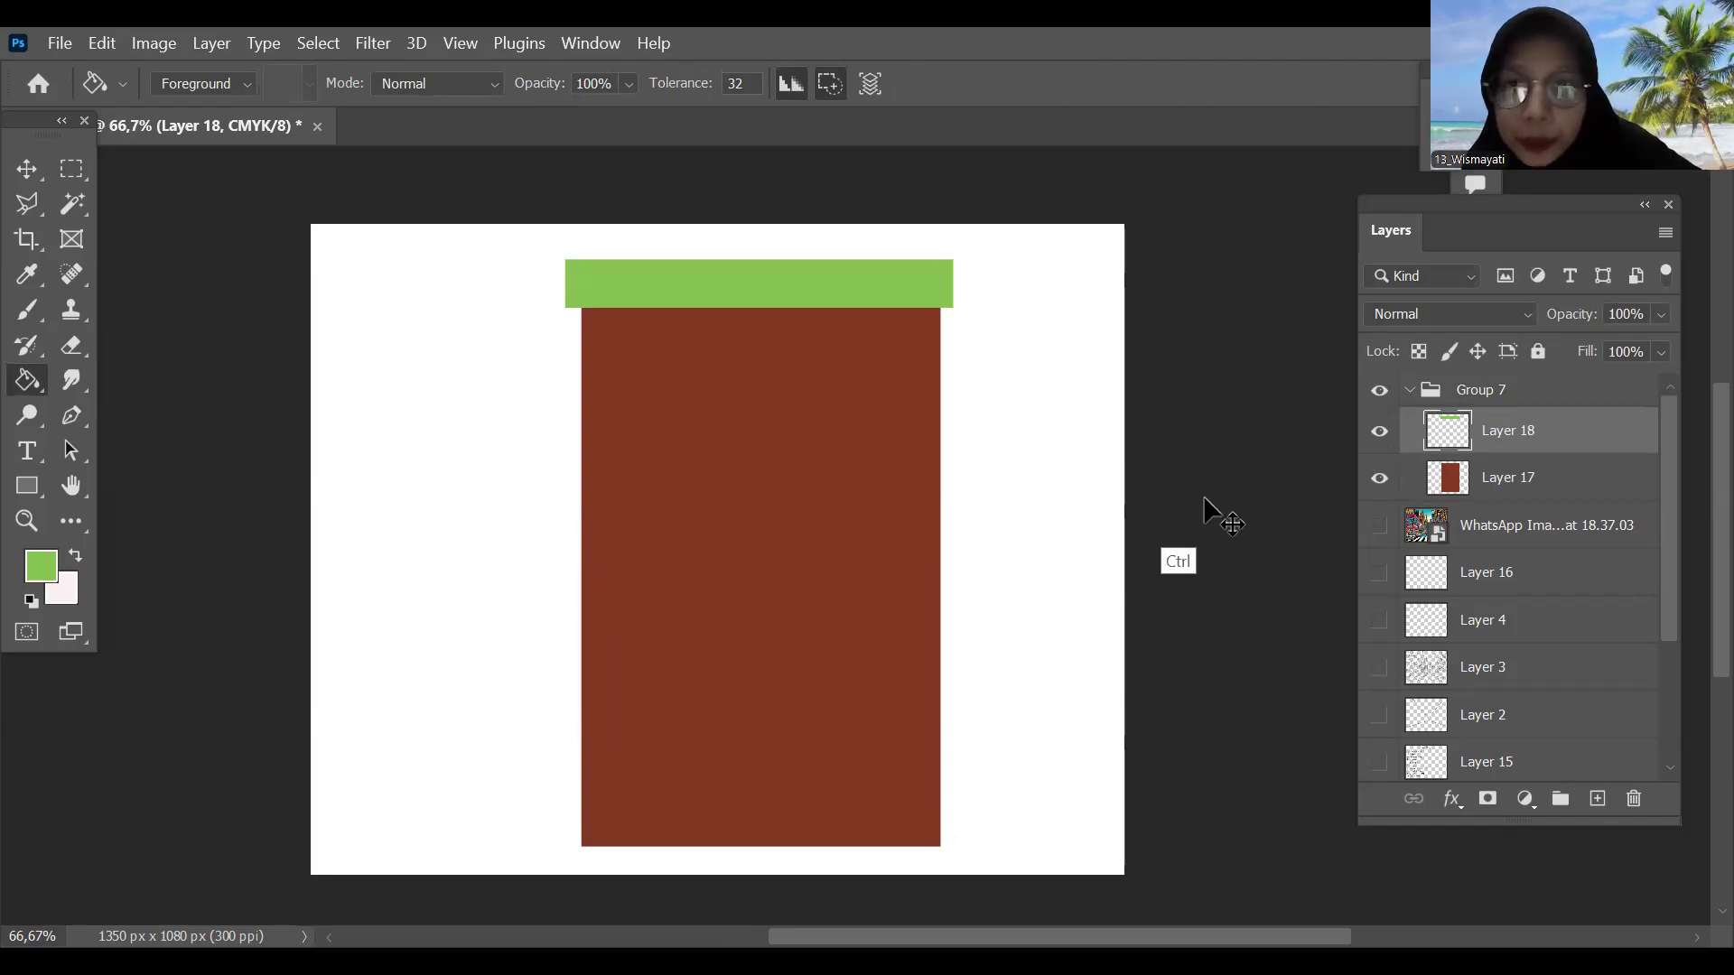
pyautogui.hotkey('ctrl', 'j')
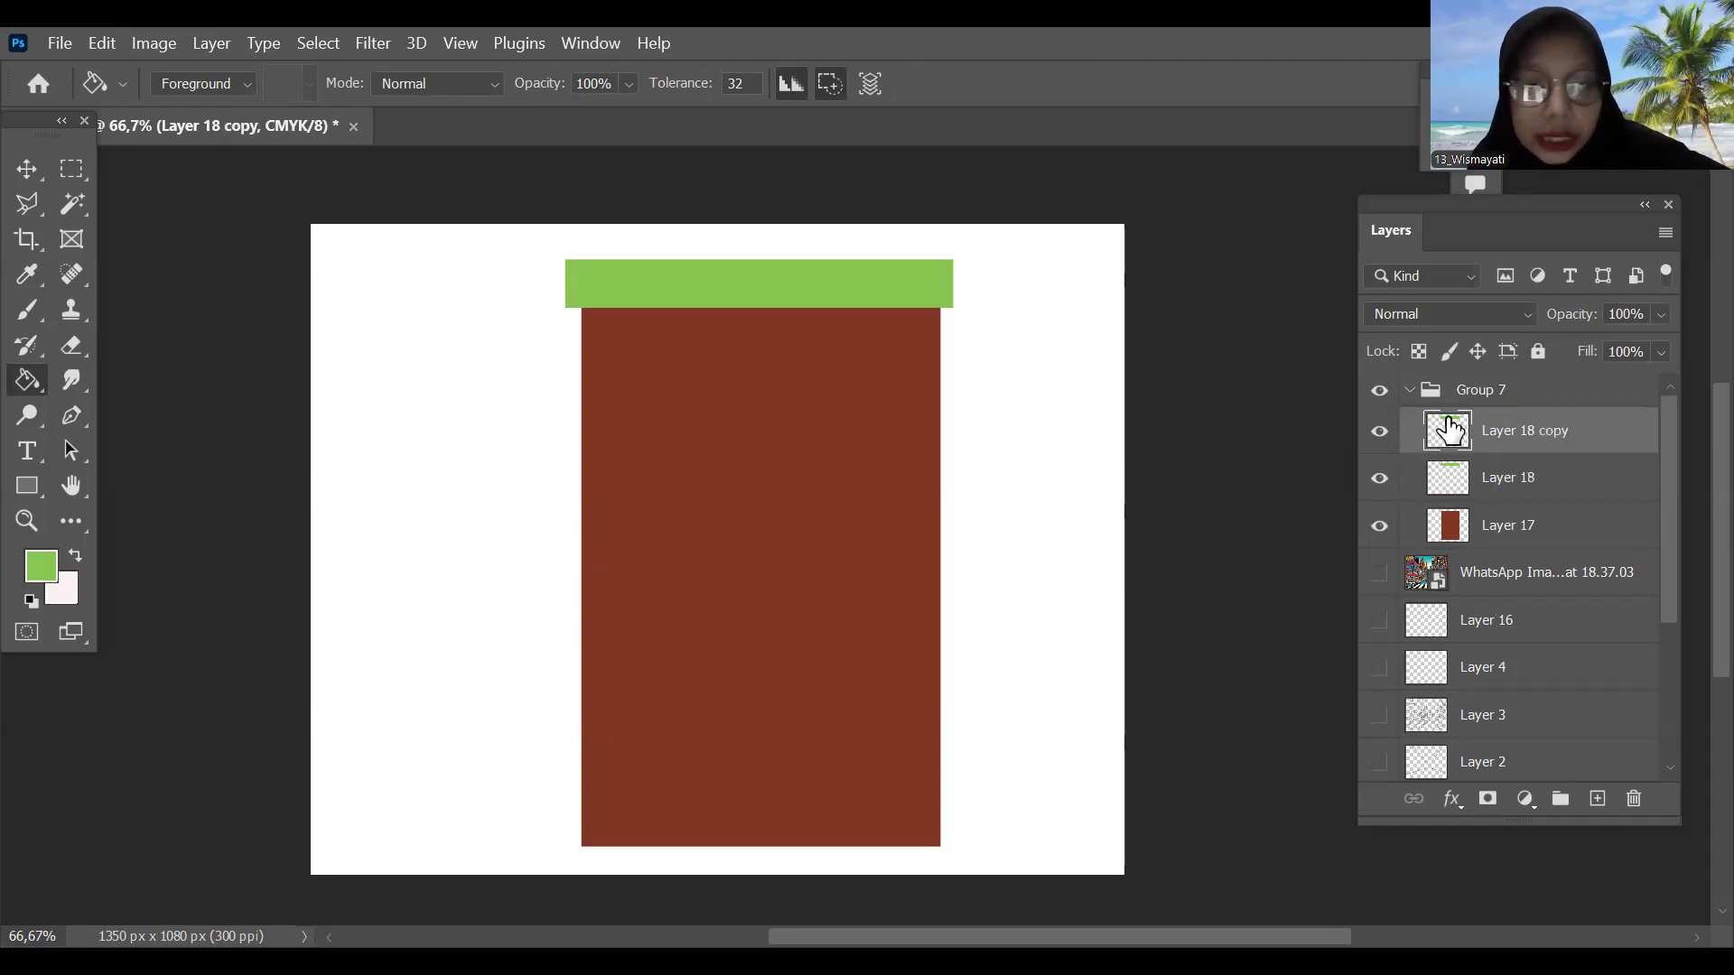
pyautogui.hotkey('ctrl', 't')
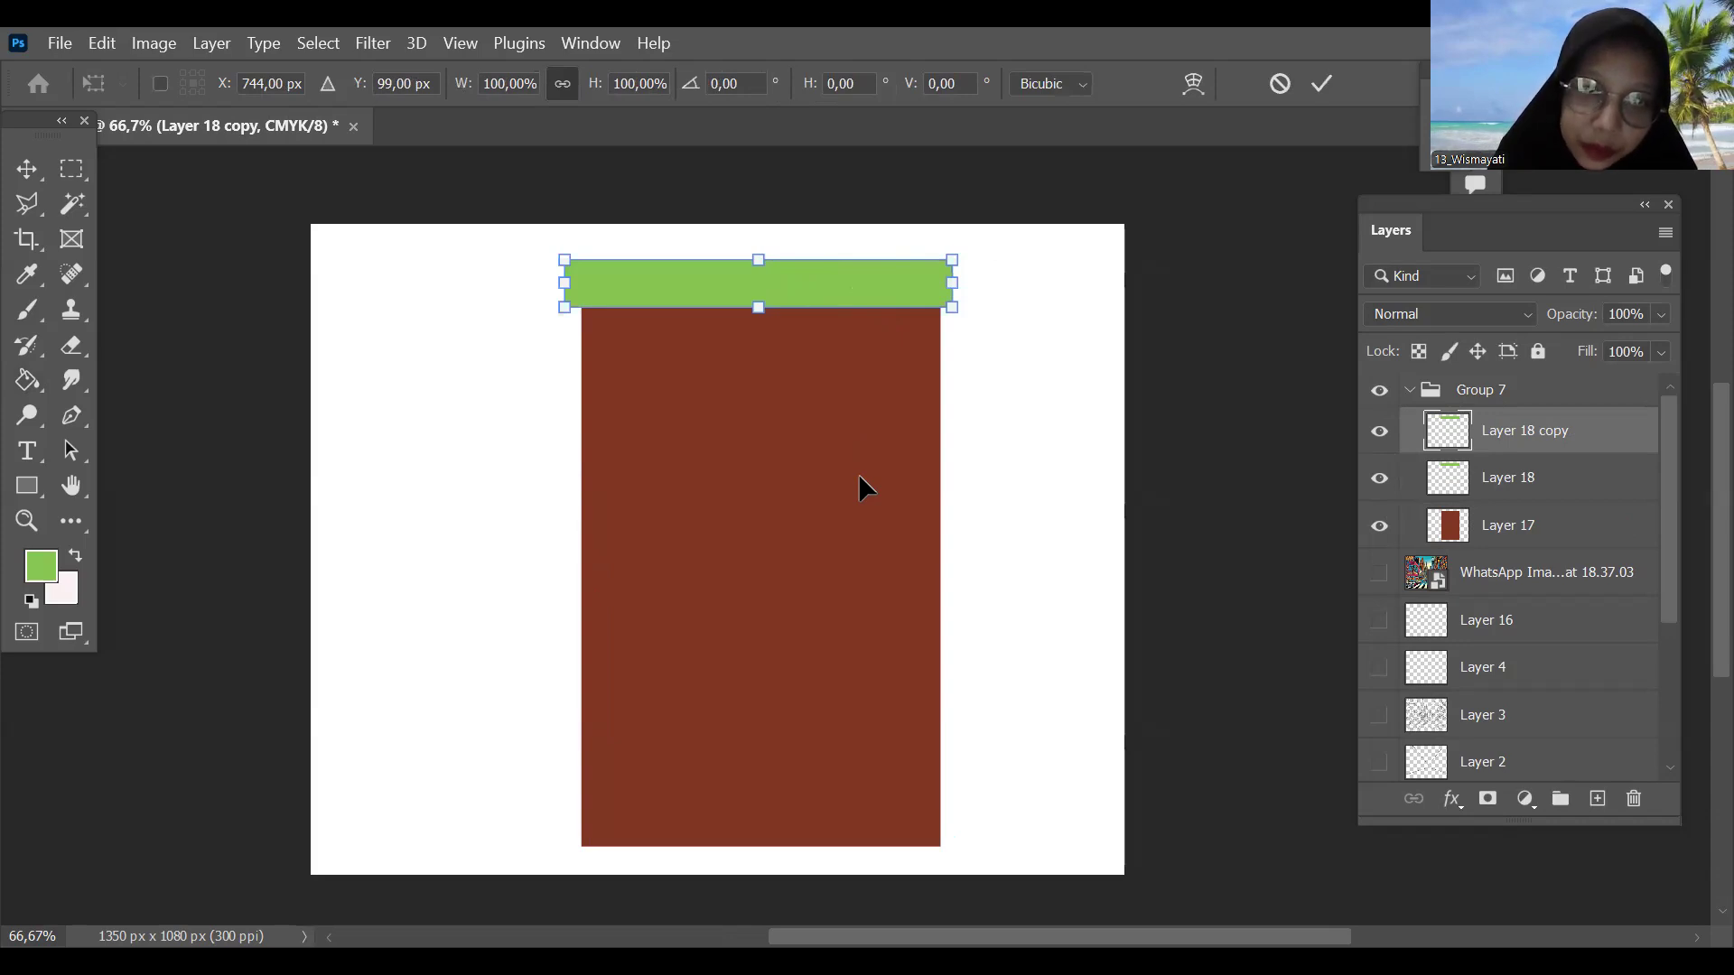
pyautogui.moveTo(758, 263); pyautogui.dragTo(759, 448)
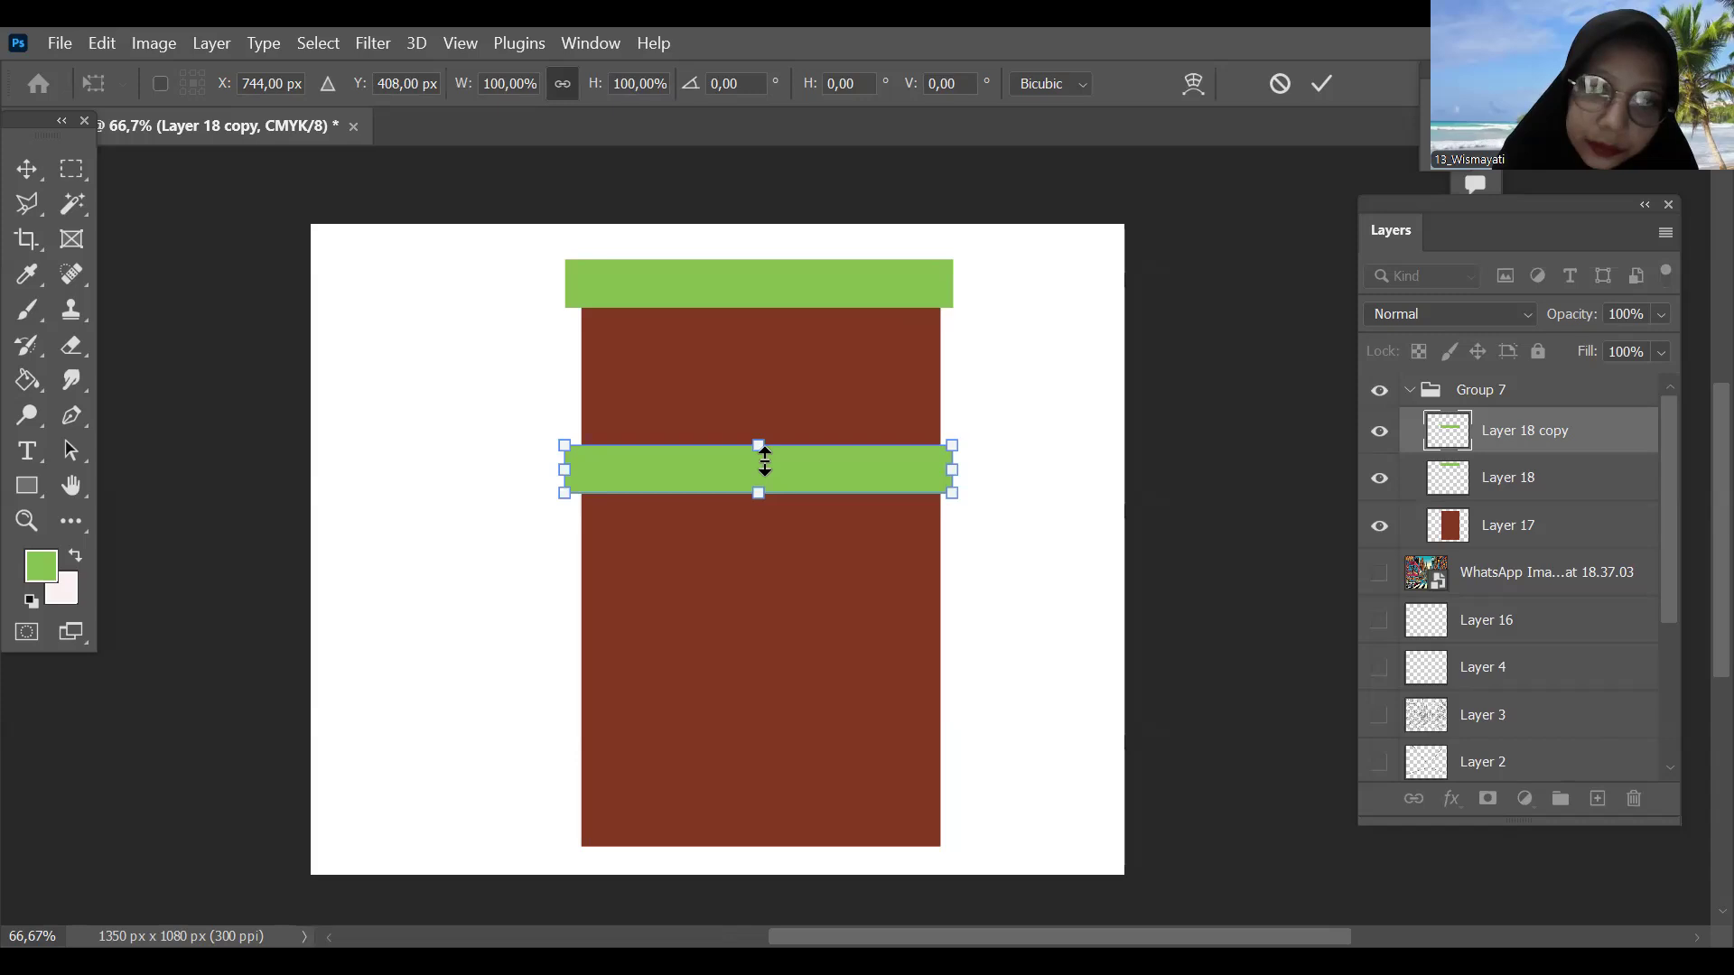
pyautogui.click(1322, 83)
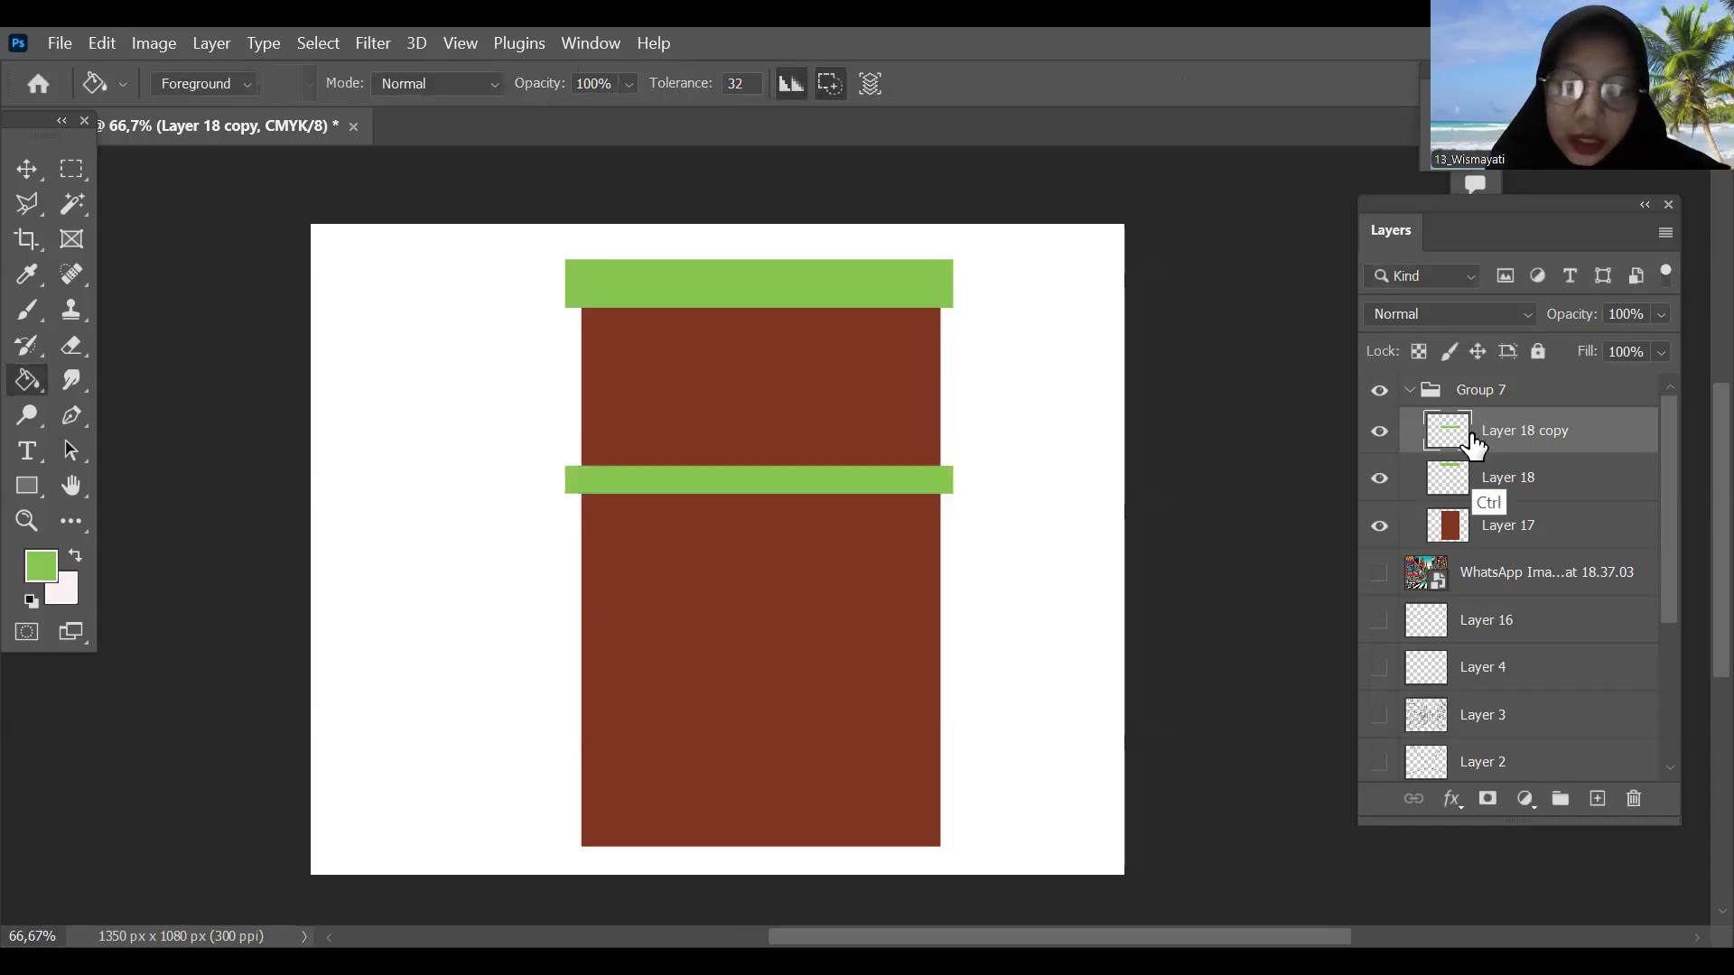
# Step: Duplicate the thin green bar twice, placing one copy at about Y 660 px and the other farther down near the building's base
pyautogui.hotkey('ctrl', 'j')
pyautogui.hotkey('ctrl', 't')
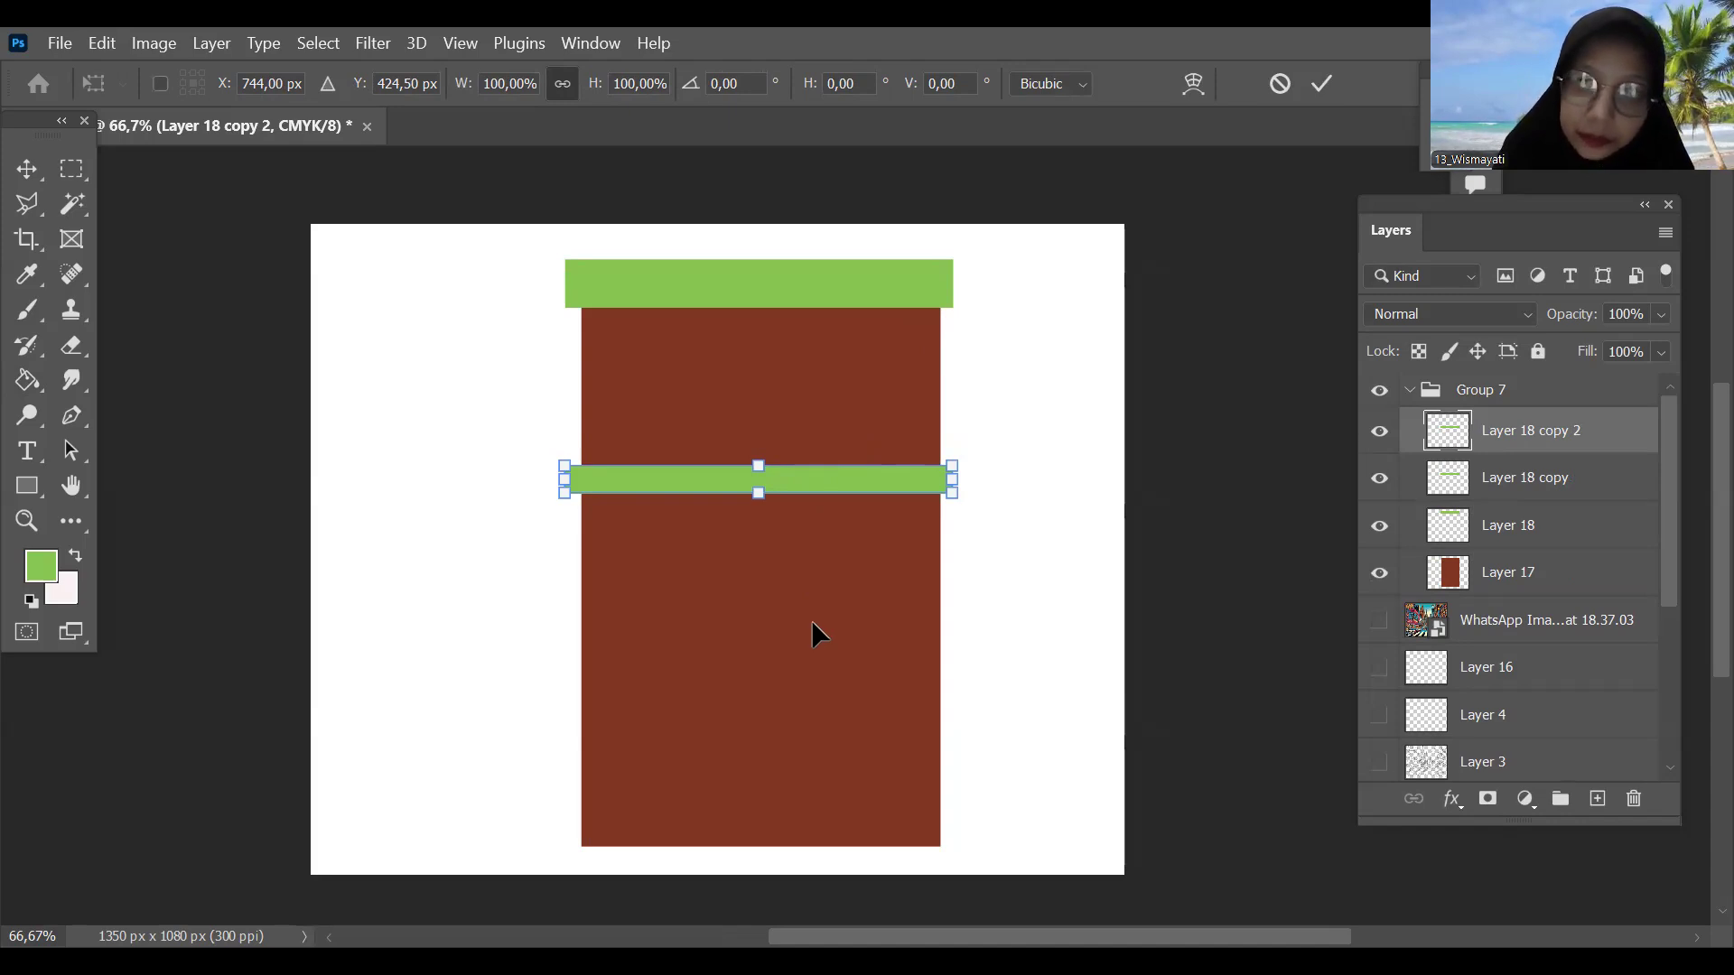
pyautogui.moveTo(810, 478); pyautogui.dragTo(811, 620)
pyautogui.press('Return')
pyautogui.hotkey('ctrl', 'j')
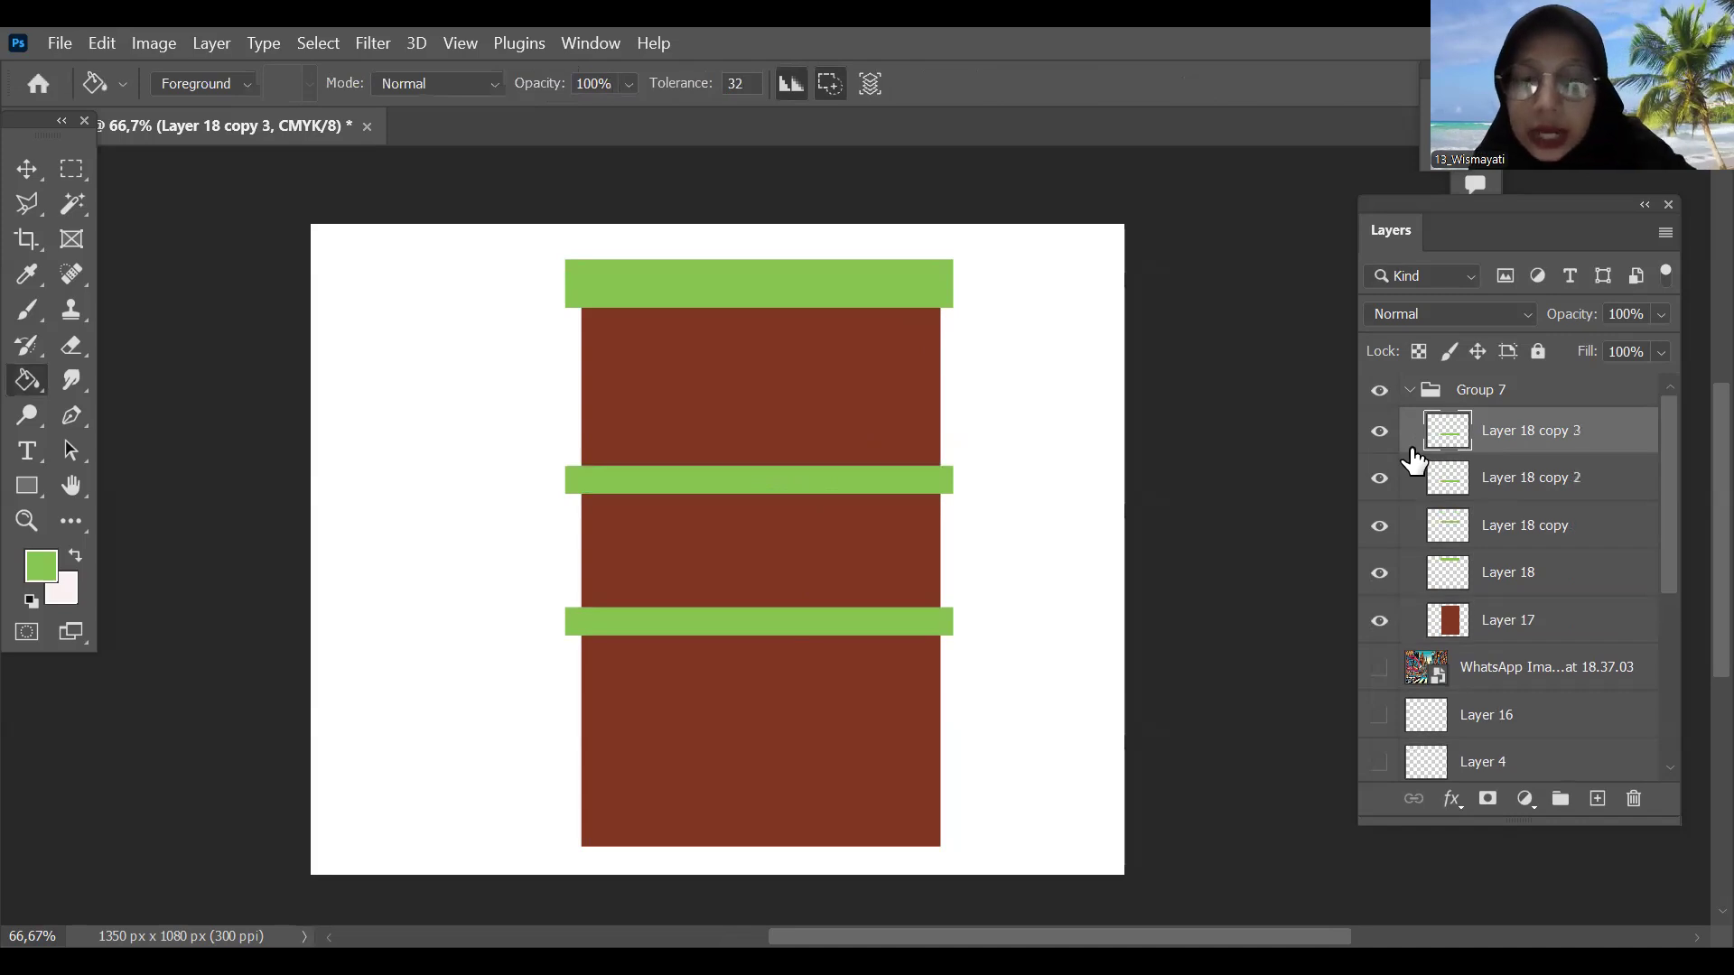
pyautogui.hotkey('ctrl', 't')
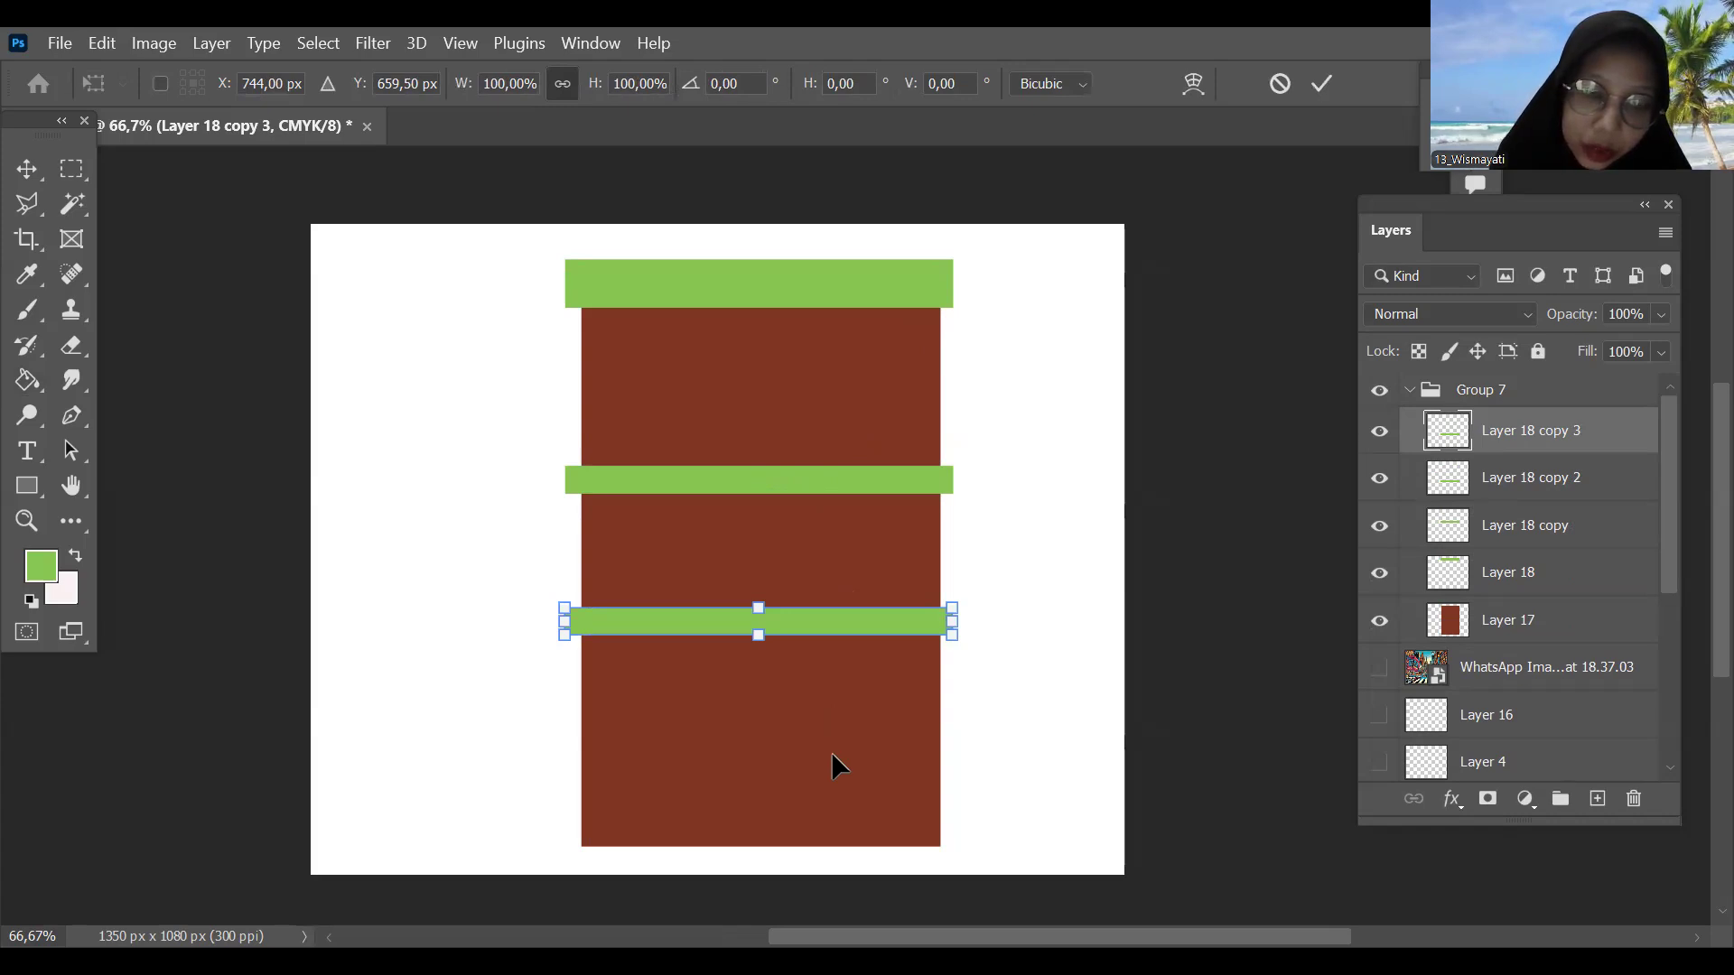
pyautogui.moveTo(826, 624); pyautogui.dragTo(831, 751)
# Step: Nudge the upper thin bar on Layer 18 copy upward with the Move tool to start evening the floor spacing
pyautogui.click(1482, 540)
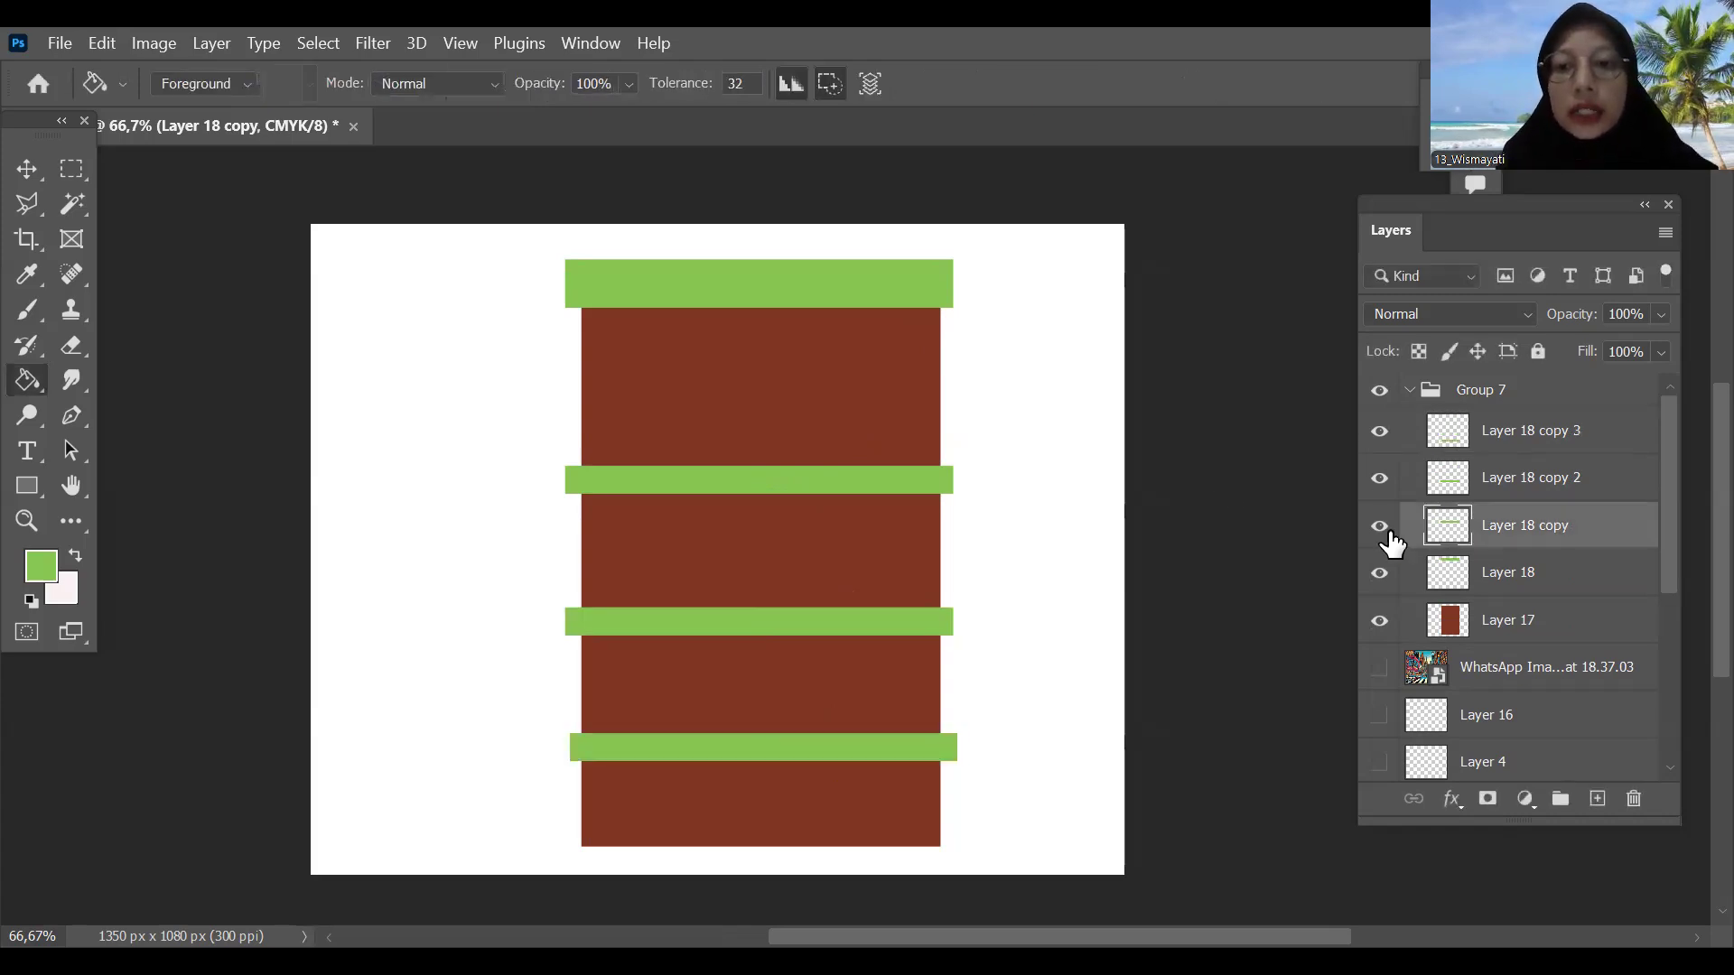
pyautogui.click(38, 170)
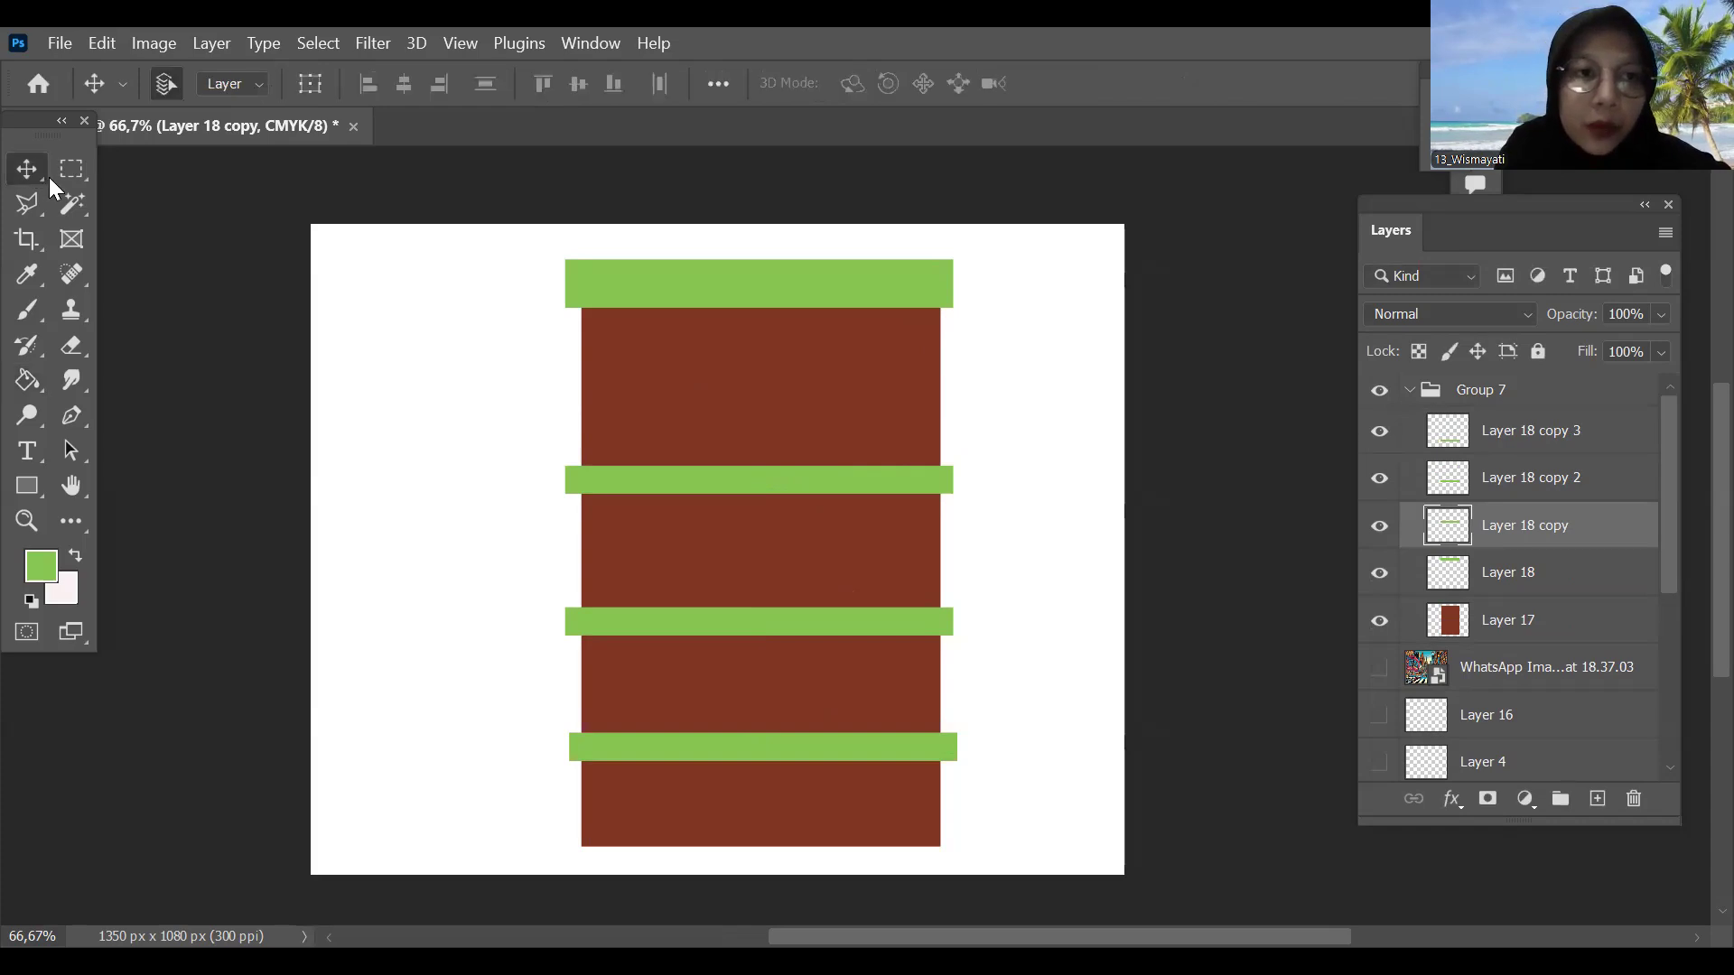
pyautogui.press('Up')
pyautogui.press('Up')
pyautogui.press('Up')
pyautogui.press('Up')
pyautogui.press('Up')
pyautogui.press('Up')
pyautogui.press('Up')
pyautogui.press('Up')
pyautogui.press('Up')
pyautogui.press('Up')
pyautogui.press('Up')
pyautogui.press('Up')
pyautogui.press('Up')
pyautogui.press('Up')
pyautogui.press('Up')
pyautogui.press('Up')
pyautogui.press('Up')
pyautogui.press('Up')
pyautogui.press('Up')
pyautogui.press('Up')
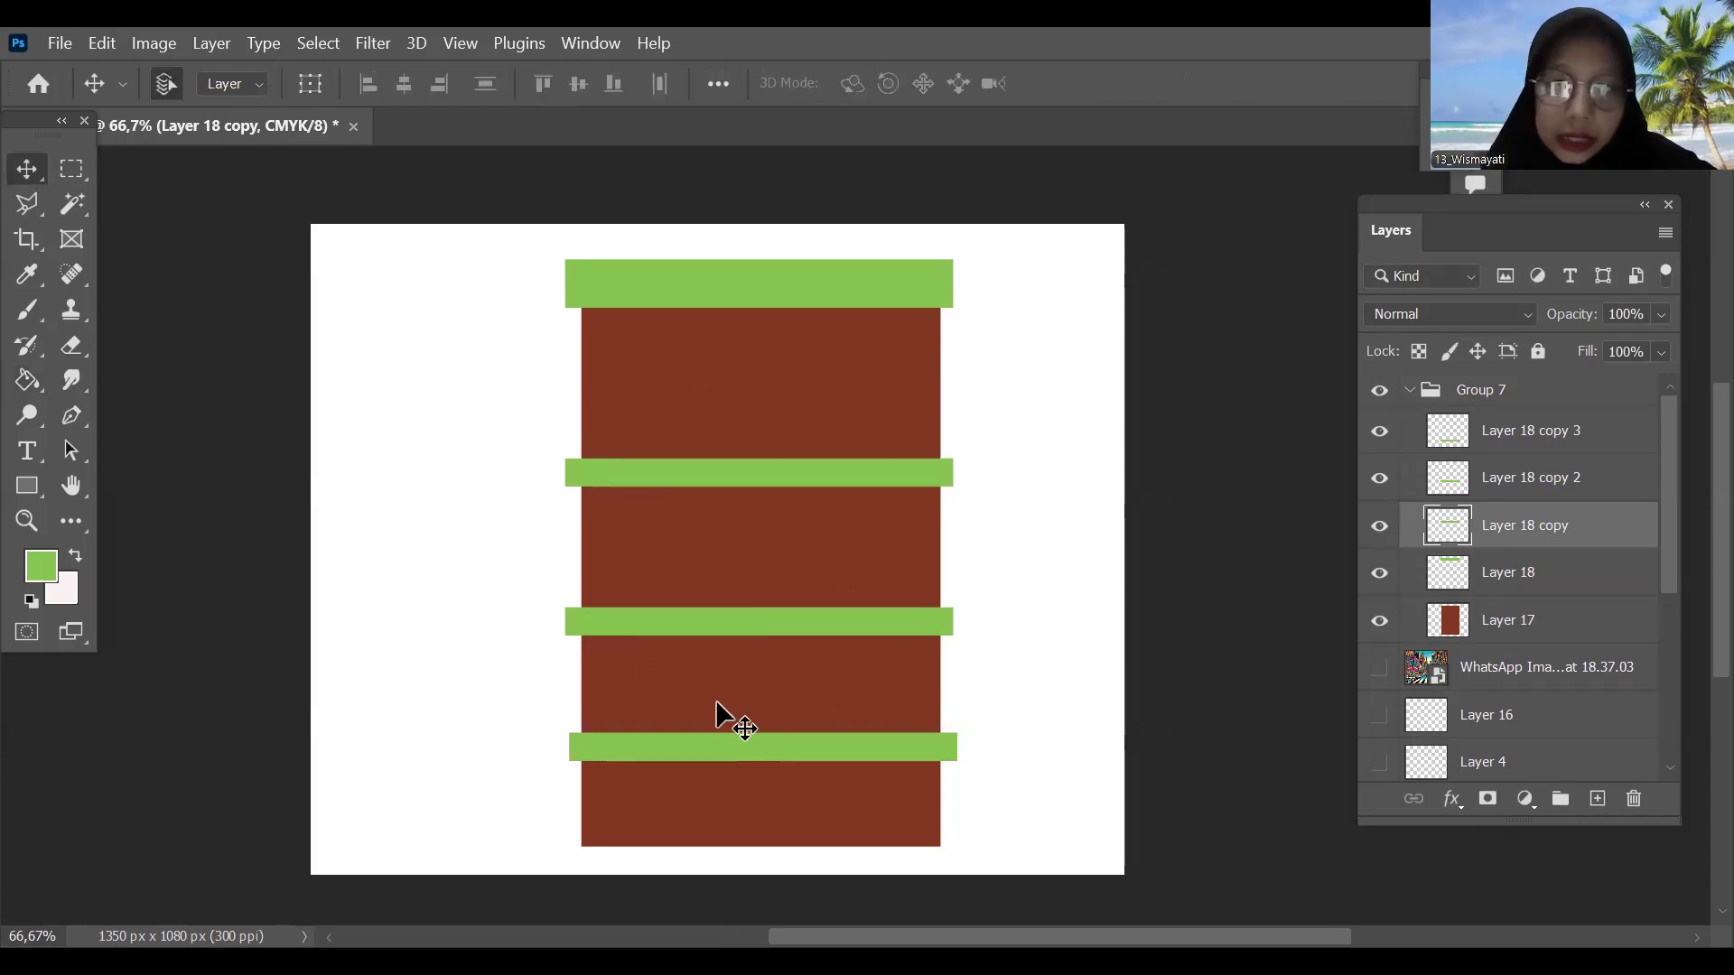
pyautogui.press('Up')
pyautogui.press('Up')
pyautogui.press('Up')
pyautogui.press('Up')
pyautogui.press('Up')
pyautogui.press('Up')
pyautogui.press('Up')
pyautogui.press('Up')
pyautogui.press('Up')
pyautogui.press('Up')
pyautogui.press('Up')
pyautogui.press('Up')
pyautogui.press('Up')
pyautogui.press('Up')
pyautogui.press('Up')
pyautogui.press('Up')
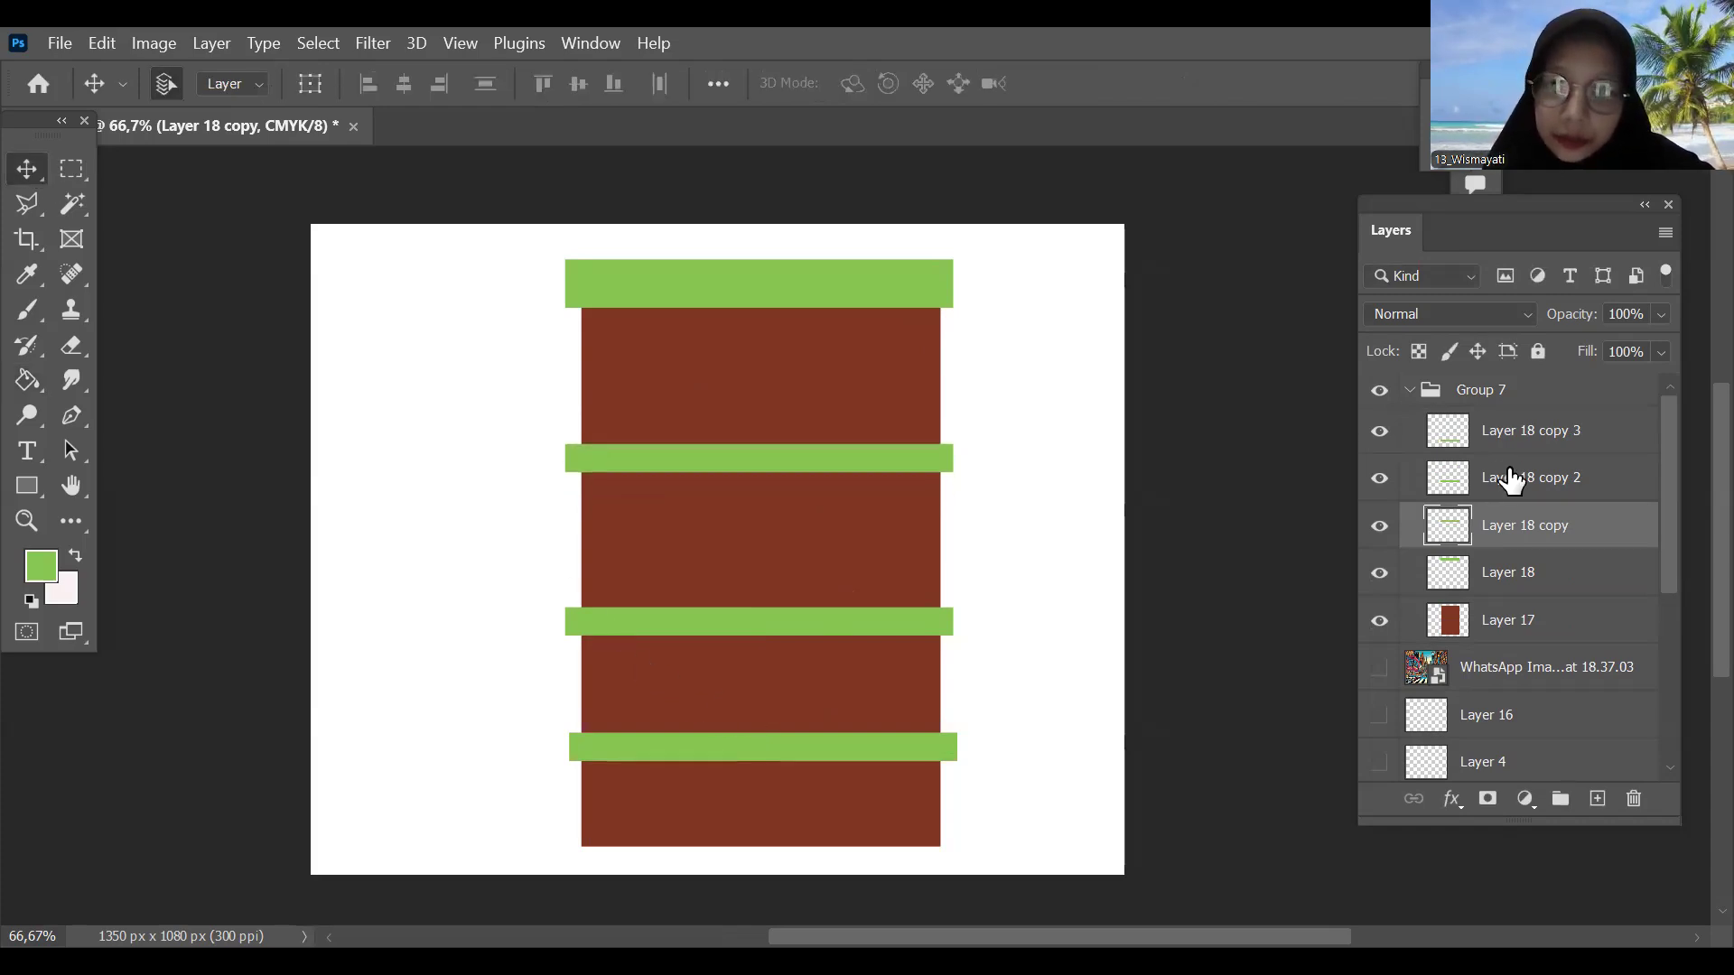
# Step: Nudge the middle thin bar on Layer 18 copy 2 upward towards the bar above it
pyautogui.click(1510, 497)
pyautogui.press('Up')
pyautogui.press('Up')
pyautogui.press('Up')
pyautogui.press('Up')
pyautogui.press('Up')
pyautogui.press('Up')
pyautogui.press('Up')
pyautogui.press('Up')
pyautogui.press('Up')
pyautogui.press('Up')
pyautogui.press('Up')
pyautogui.press('Up')
pyautogui.press('Up')
pyautogui.press('Up')
pyautogui.press('Up')
pyautogui.press('Up')
pyautogui.press('Up')
pyautogui.press('Up')
pyautogui.press('Up')
pyautogui.press('Up')
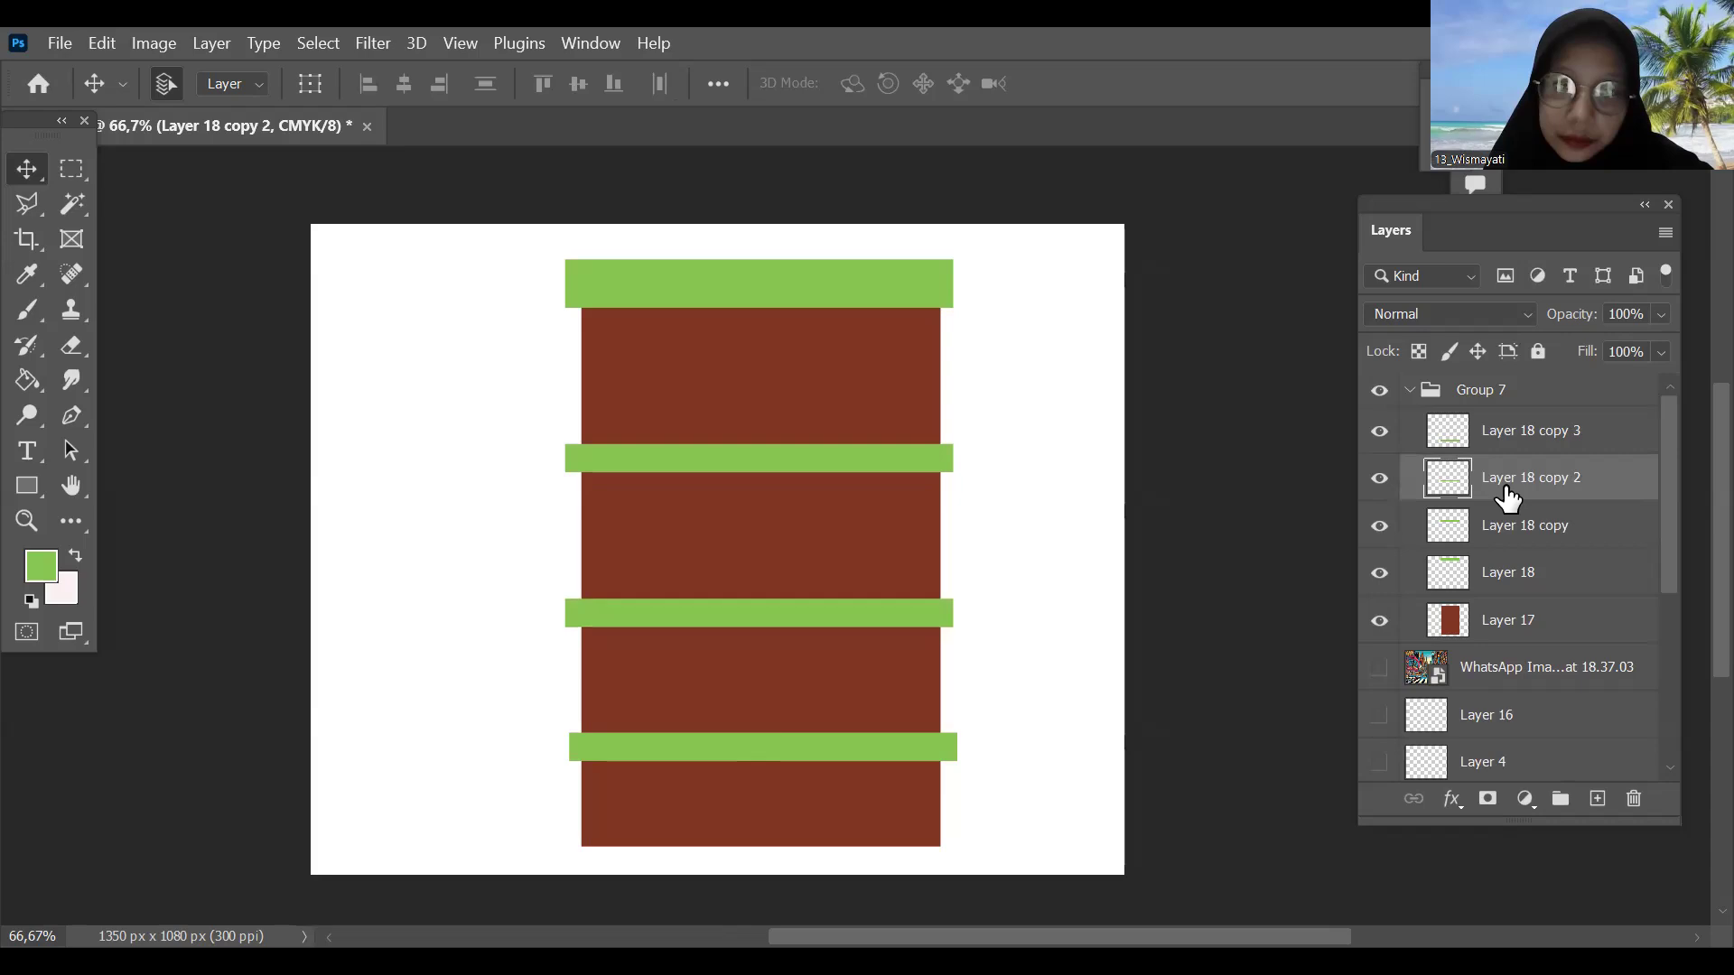
pyautogui.press('Up')
pyautogui.press('Up')
pyautogui.press('Up')
pyautogui.press('Up')
pyautogui.press('Up')
pyautogui.press('Up')
pyautogui.press('Up')
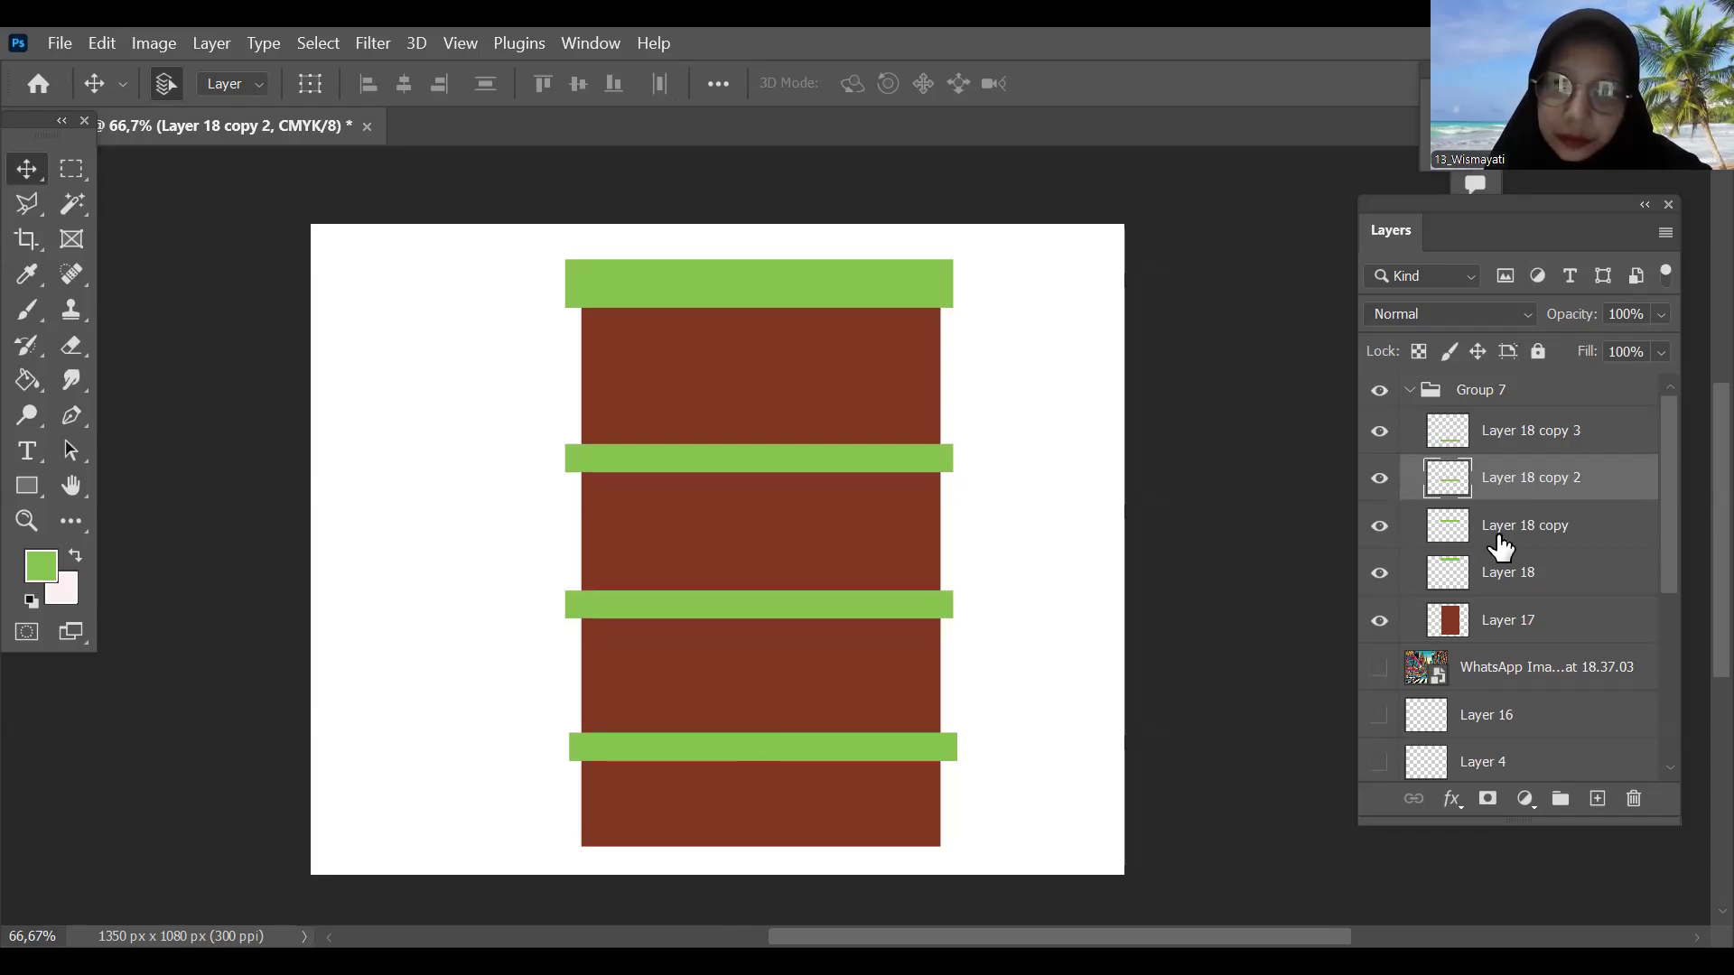
# Step: Nudge Layer 18 copy and Layer 18 copy 2 slightly farther up to even out the gaps between the bars
pyautogui.click(1508, 535)
pyautogui.press('Up')
pyautogui.press('Up')
pyautogui.press('Up')
pyautogui.press('Up')
pyautogui.press('Up')
pyautogui.press('Up')
pyautogui.press('Up')
pyautogui.press('Up')
pyautogui.press('Up')
pyautogui.press('Up')
pyautogui.press('Up')
pyautogui.press('Up')
pyautogui.press('Up')
pyautogui.press('Up')
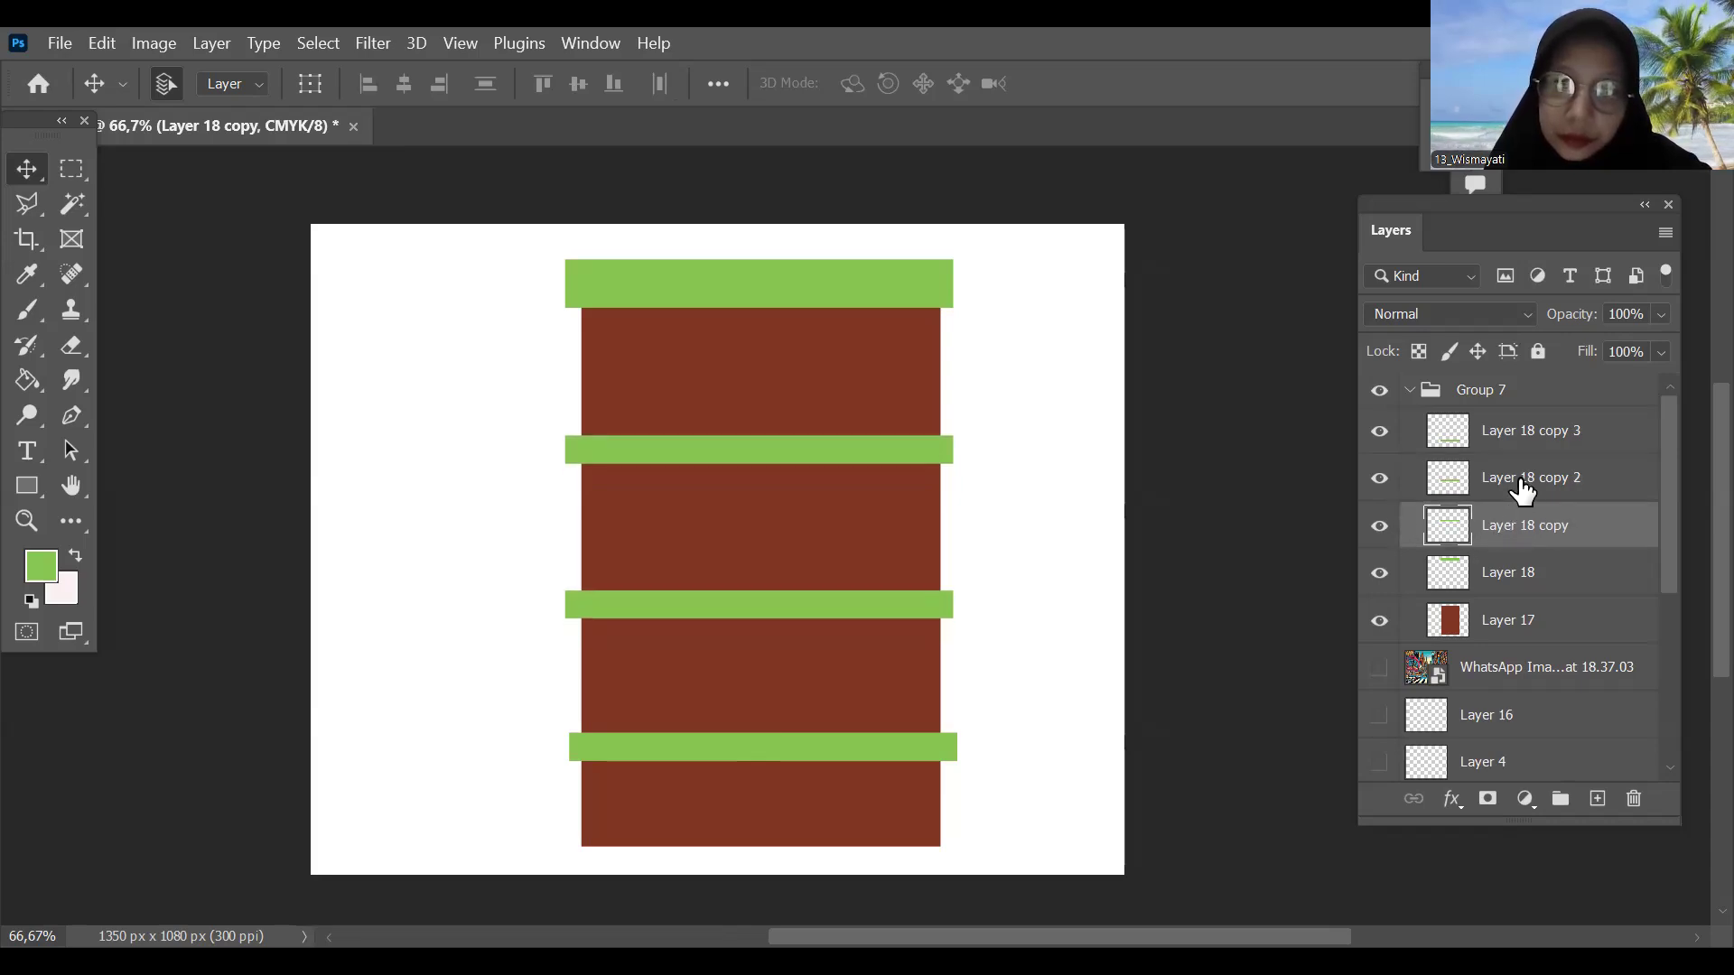
pyautogui.click(1524, 492)
pyautogui.press('Up')
pyautogui.press('Up')
pyautogui.press('Up')
pyautogui.press('Up')
pyautogui.press('Up')
pyautogui.press('Up')
pyautogui.press('Up')
pyautogui.press('Up')
pyautogui.press('Up')
# Step: Nudge the lowest thin bar on Layer 18 copy 3 upward to bring its spacing closer to the other floors
pyautogui.click(1540, 441)
pyautogui.press('Up')
pyautogui.press('Up')
pyautogui.press('Up')
pyautogui.press('Up')
pyautogui.press('Up')
pyautogui.press('Up')
pyautogui.press('Up')
pyautogui.press('Up')
pyautogui.press('Up')
pyautogui.press('Up')
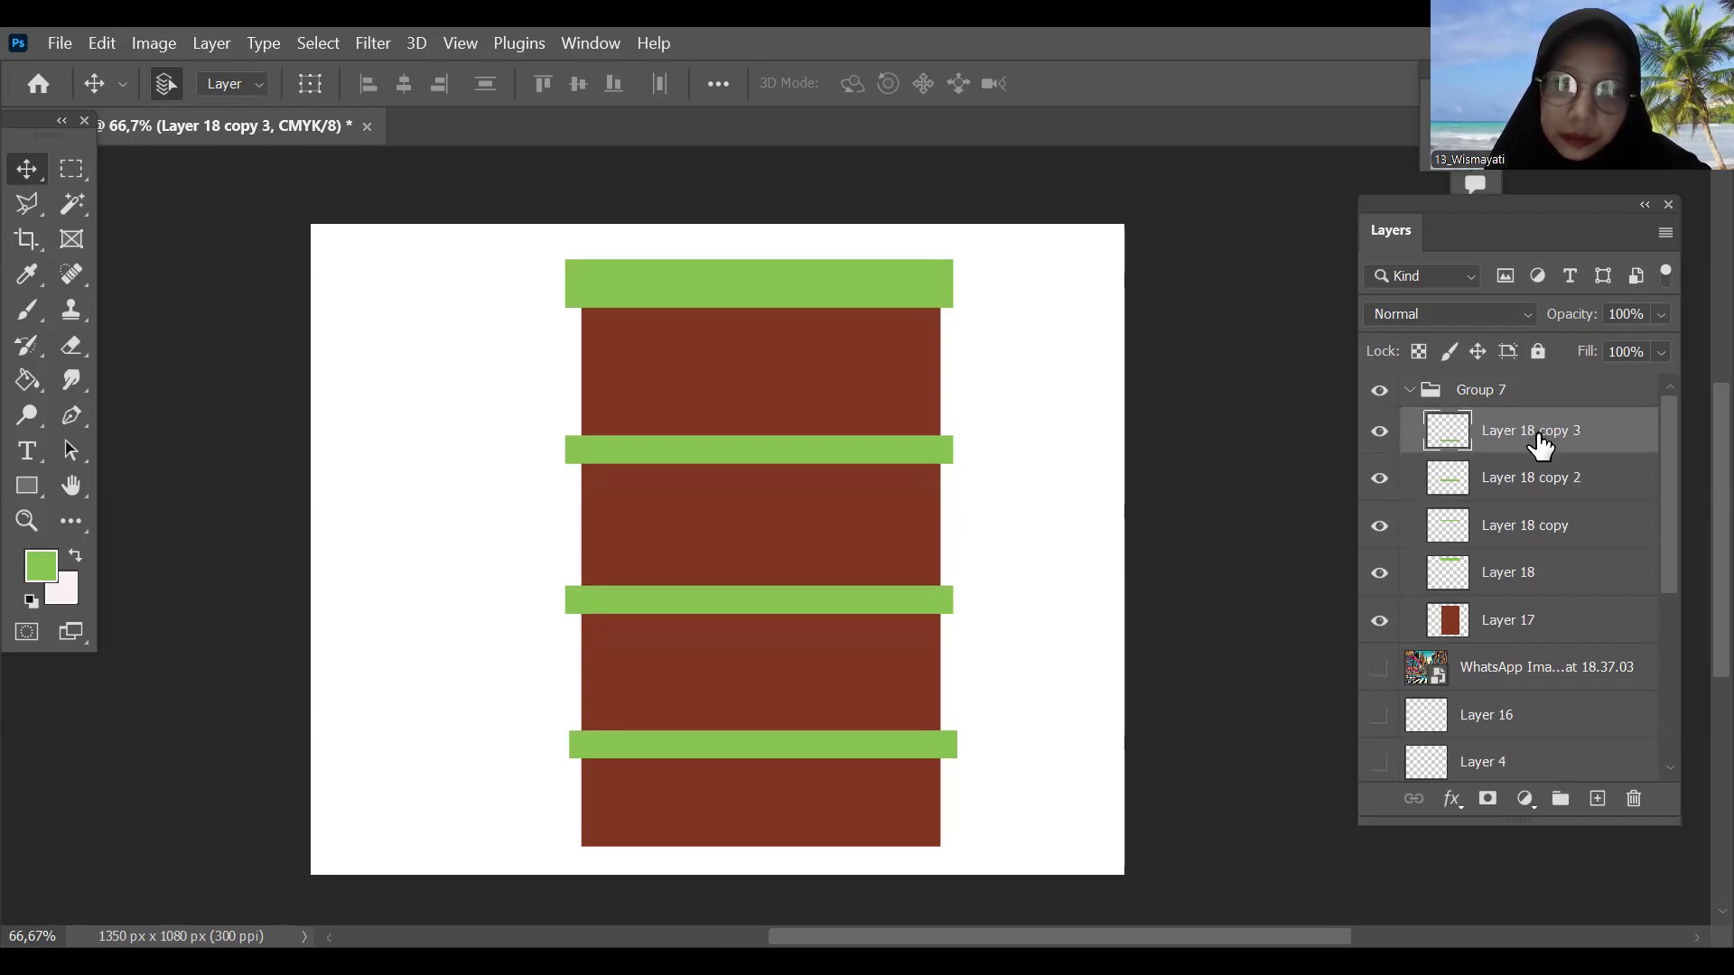
pyautogui.press('Up')
pyautogui.press('Up')
pyautogui.press('Up')
pyautogui.press('Up')
pyautogui.press('Up')
pyautogui.press('Up')
pyautogui.press('Up')
pyautogui.press('Up')
pyautogui.press('Up')
pyautogui.press('Up')
pyautogui.press('Up')
pyautogui.press('Up')
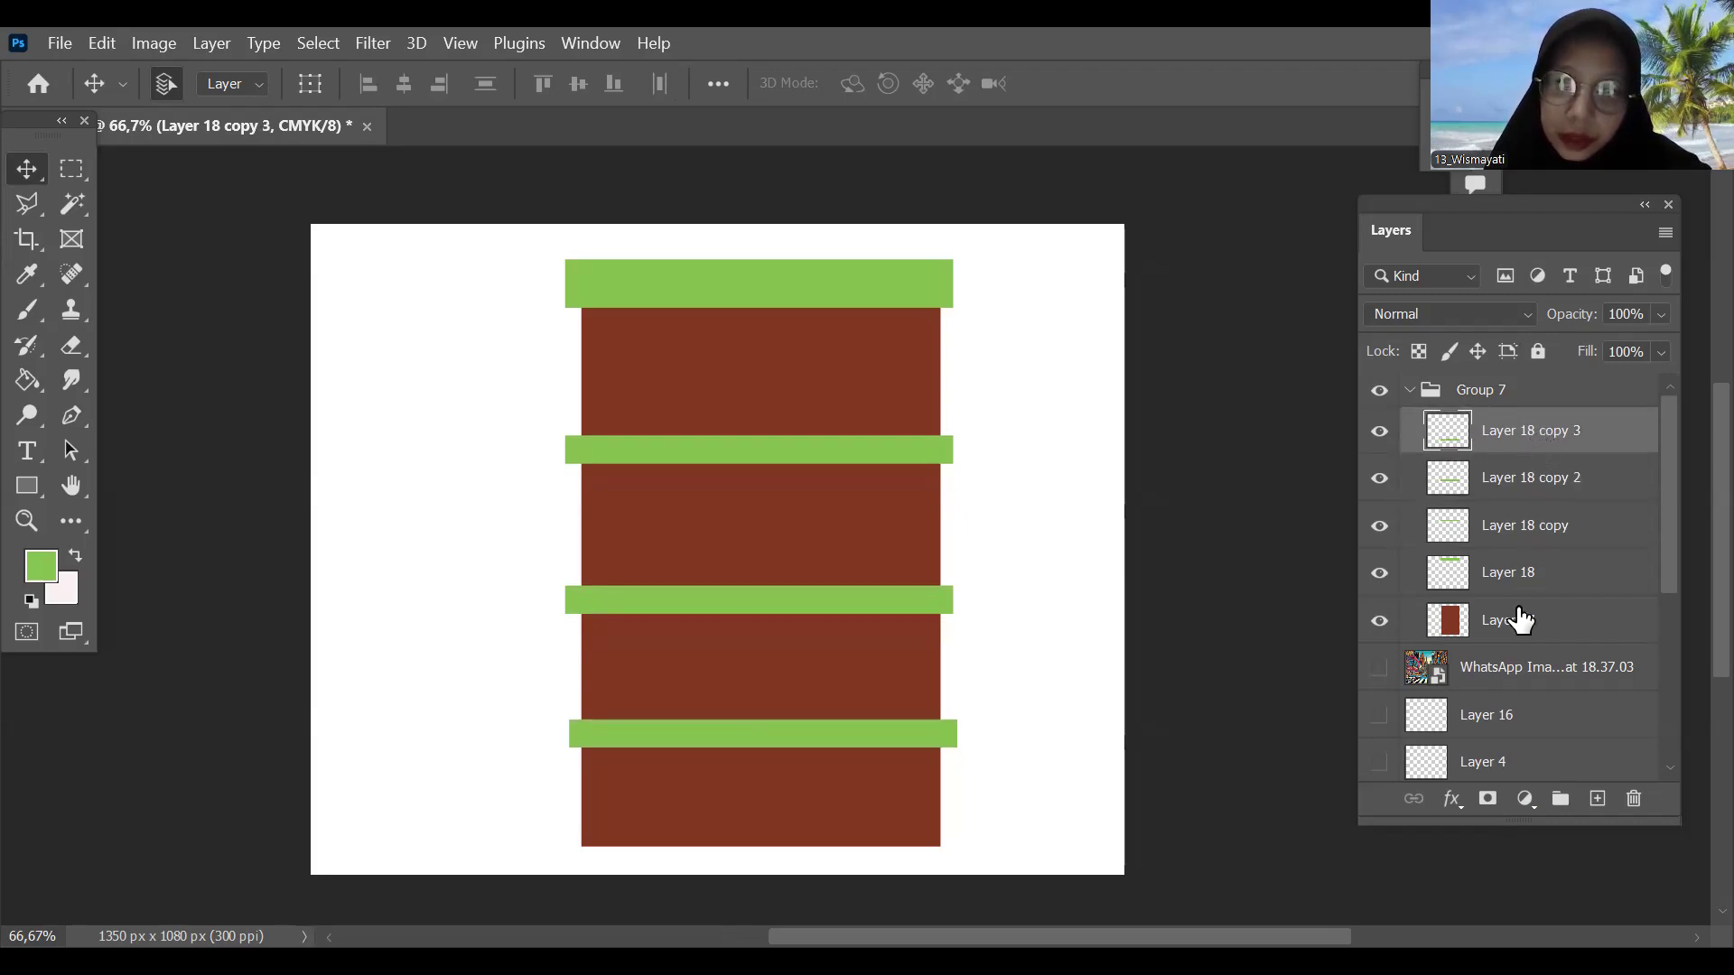
# Step: Stretch the brown rectangle on Layer 17 slightly downward with Free Transform
pyautogui.click(1520, 637)
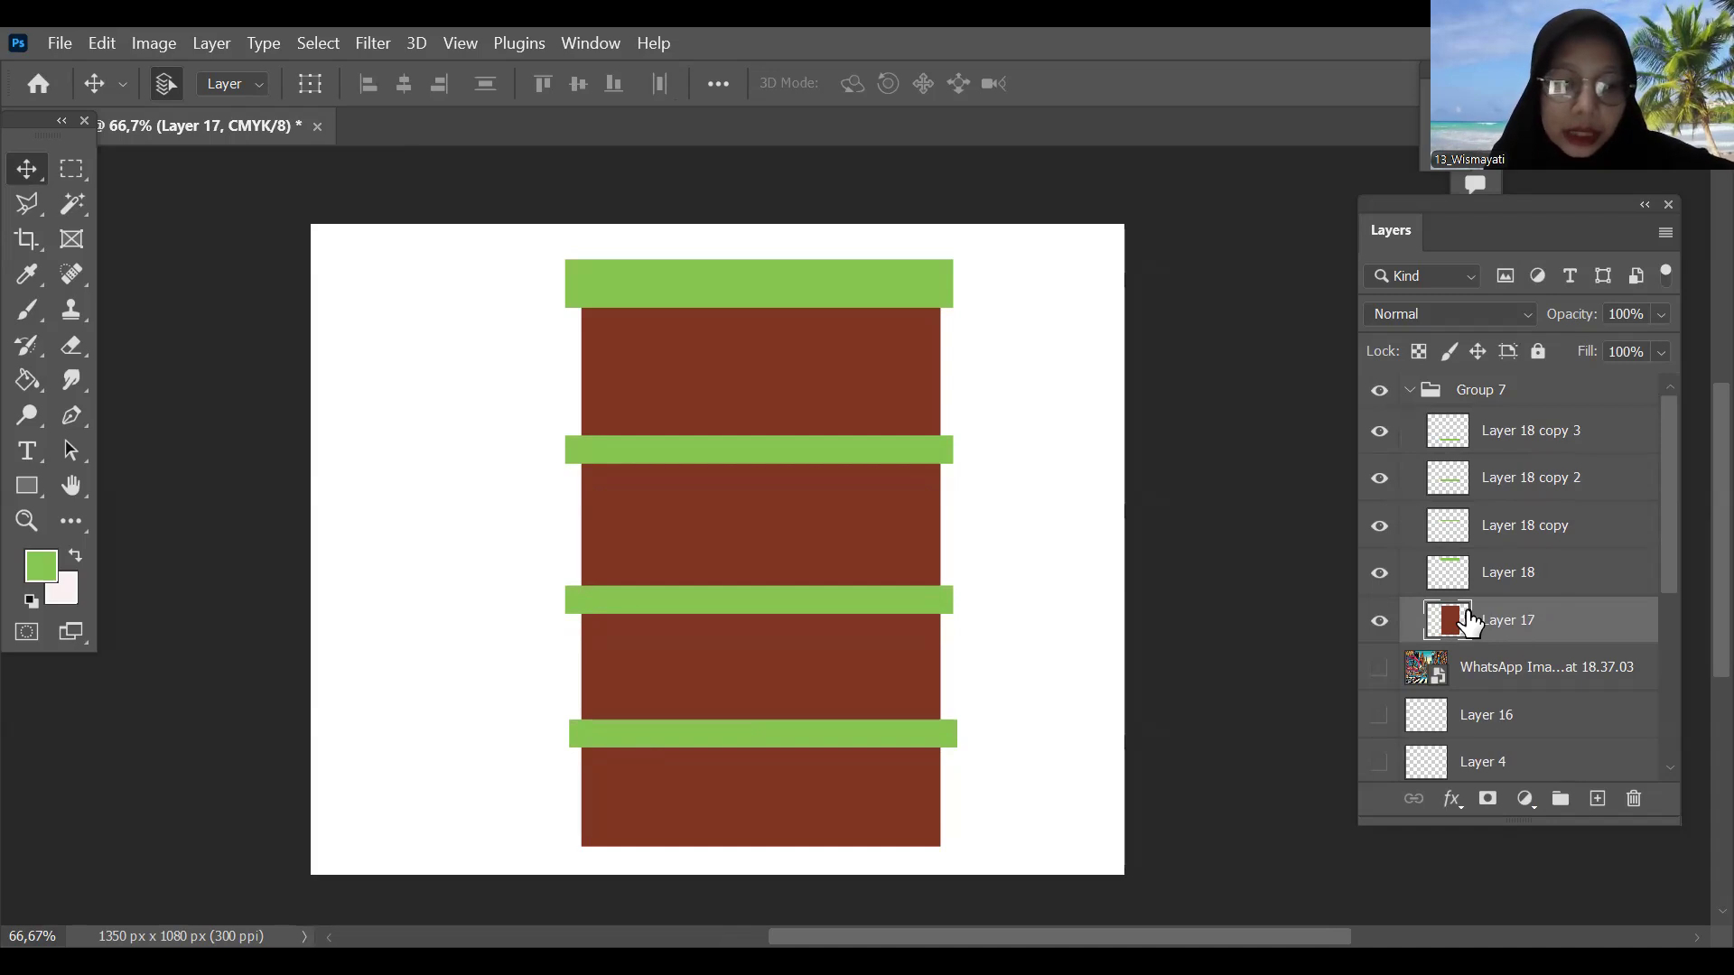
pyautogui.hotkey('ctrl', 't')
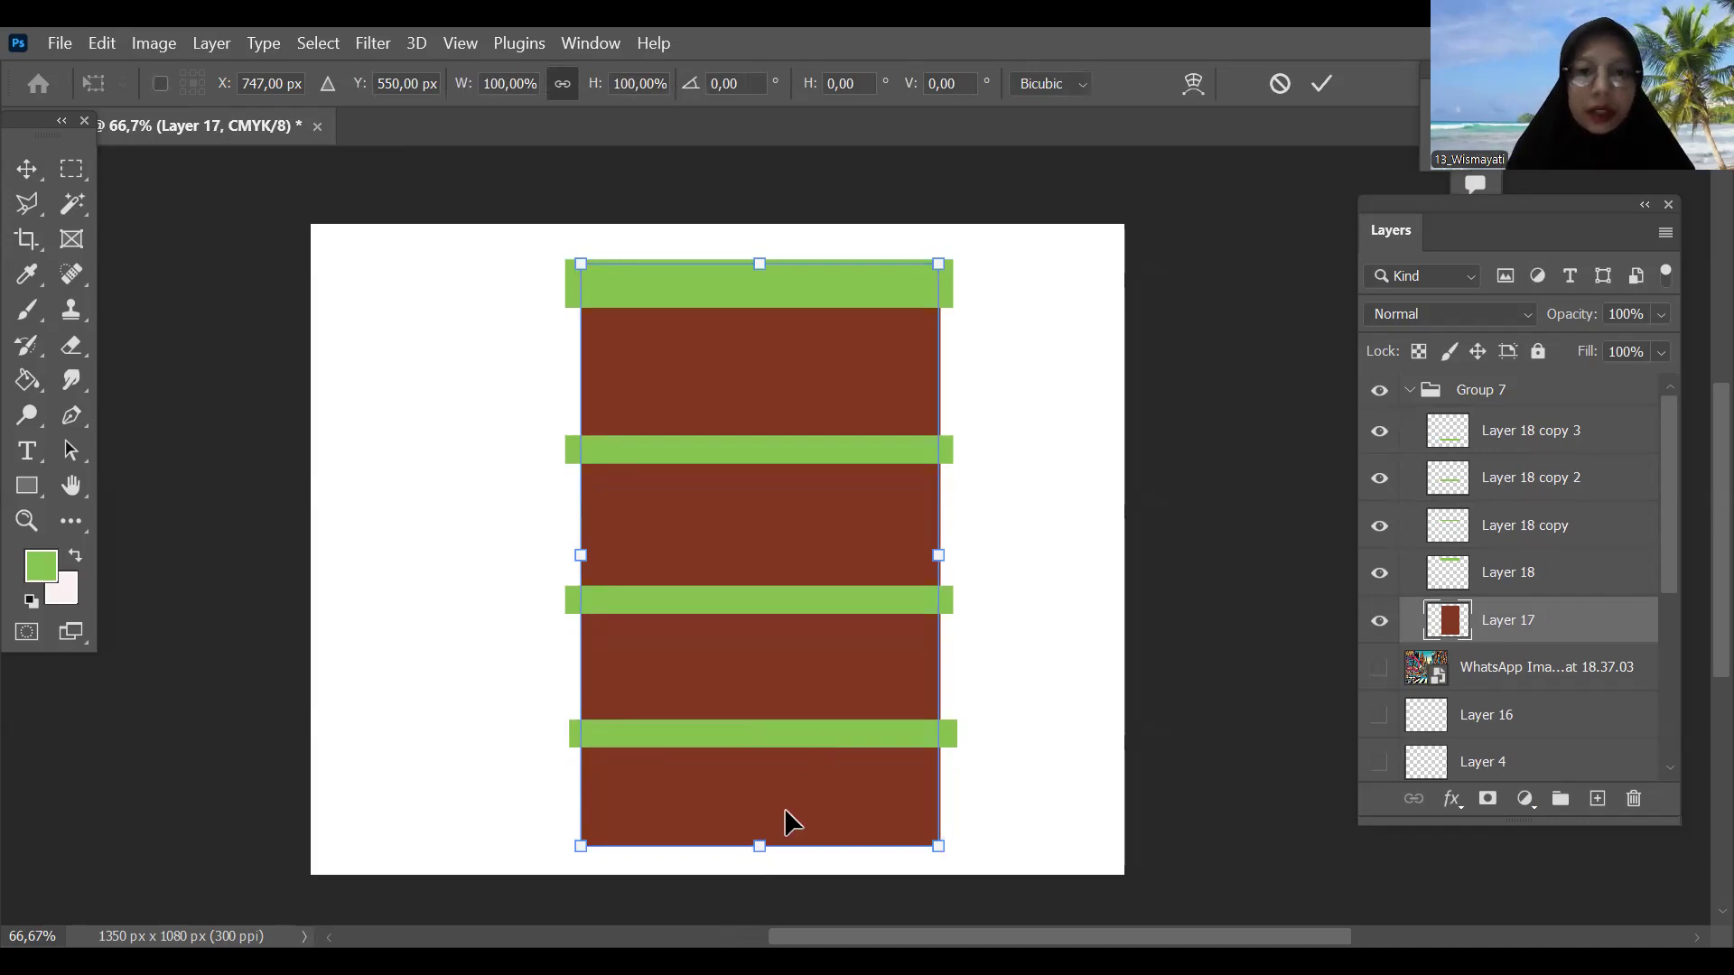
pyautogui.moveTo(760, 847); pyautogui.dragTo(760, 861)
pyautogui.press('Return')
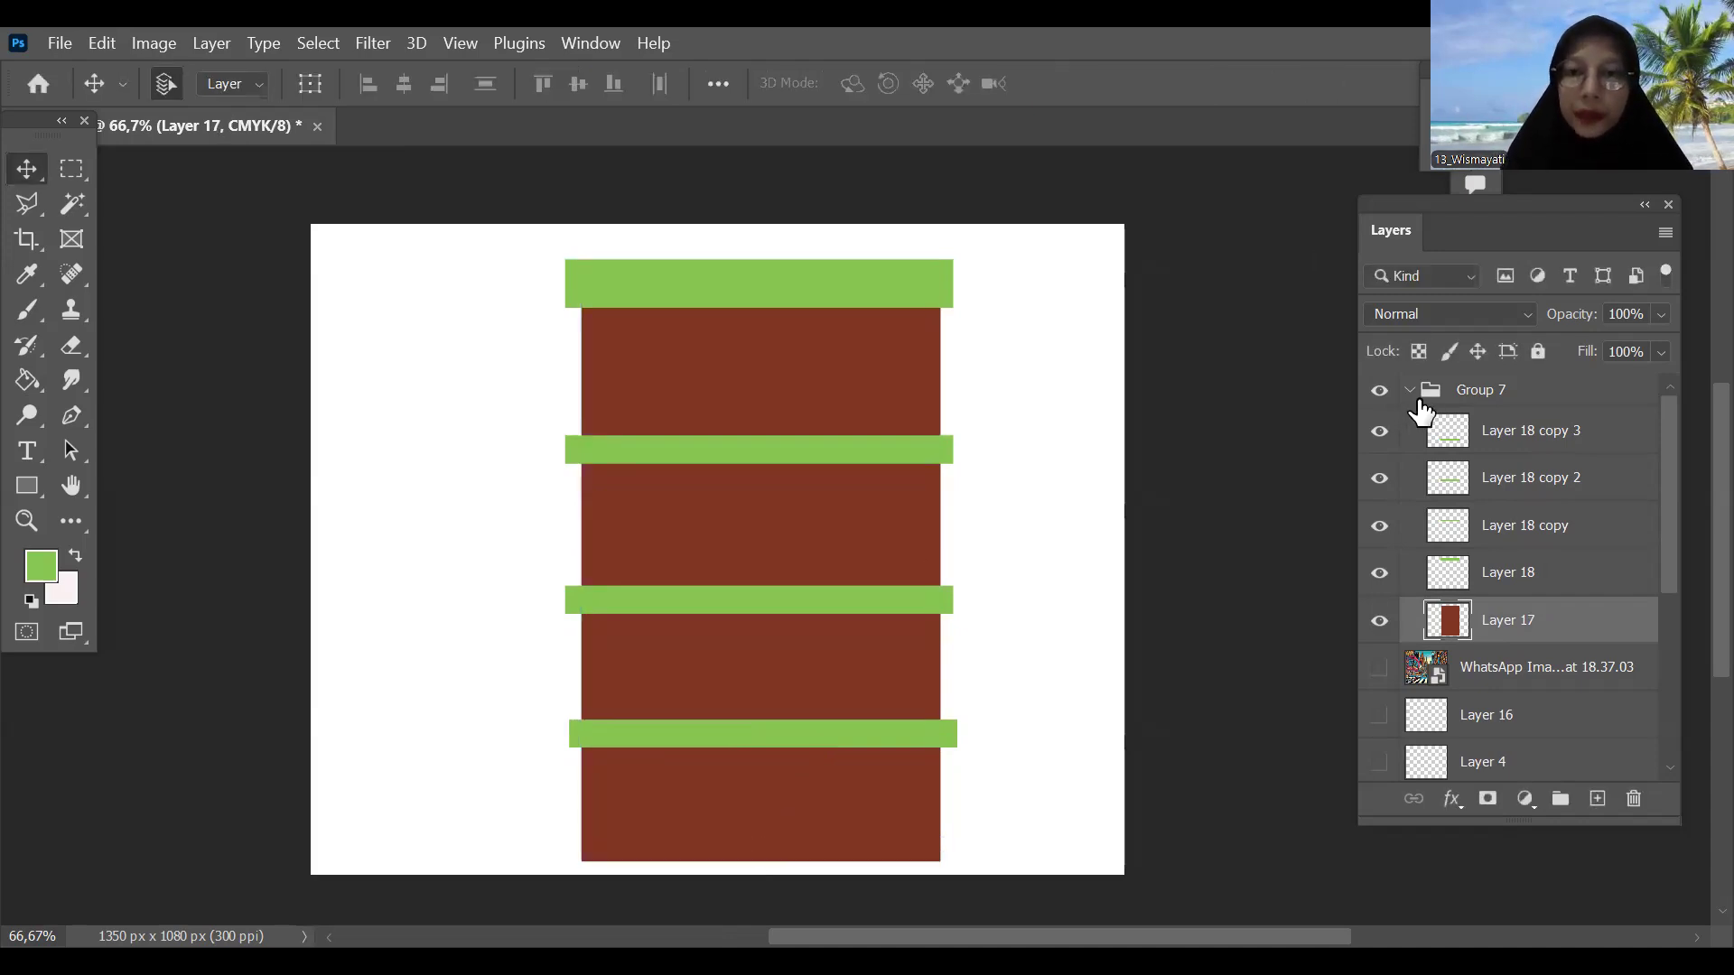
# Step: Collapse Group 7, check its visibility and scale the whole building down slightly with Free Transform
pyautogui.click(1406, 392)
pyautogui.click(1379, 390)
pyautogui.click(1379, 390)
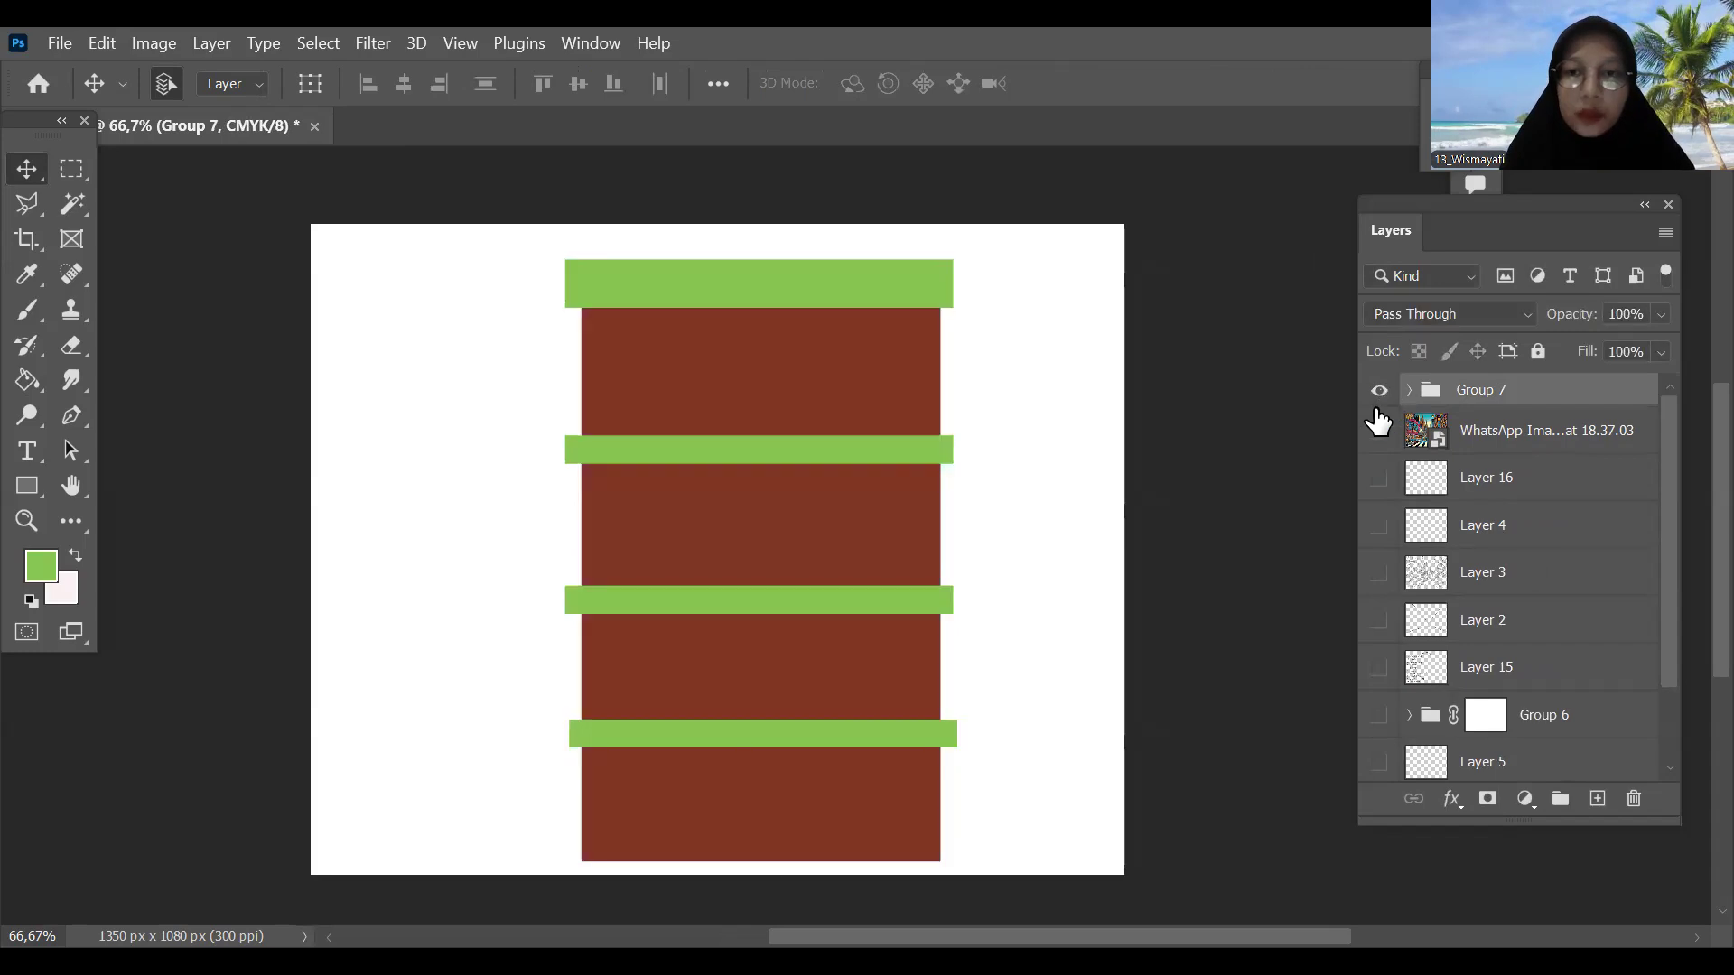
pyautogui.click(1379, 390)
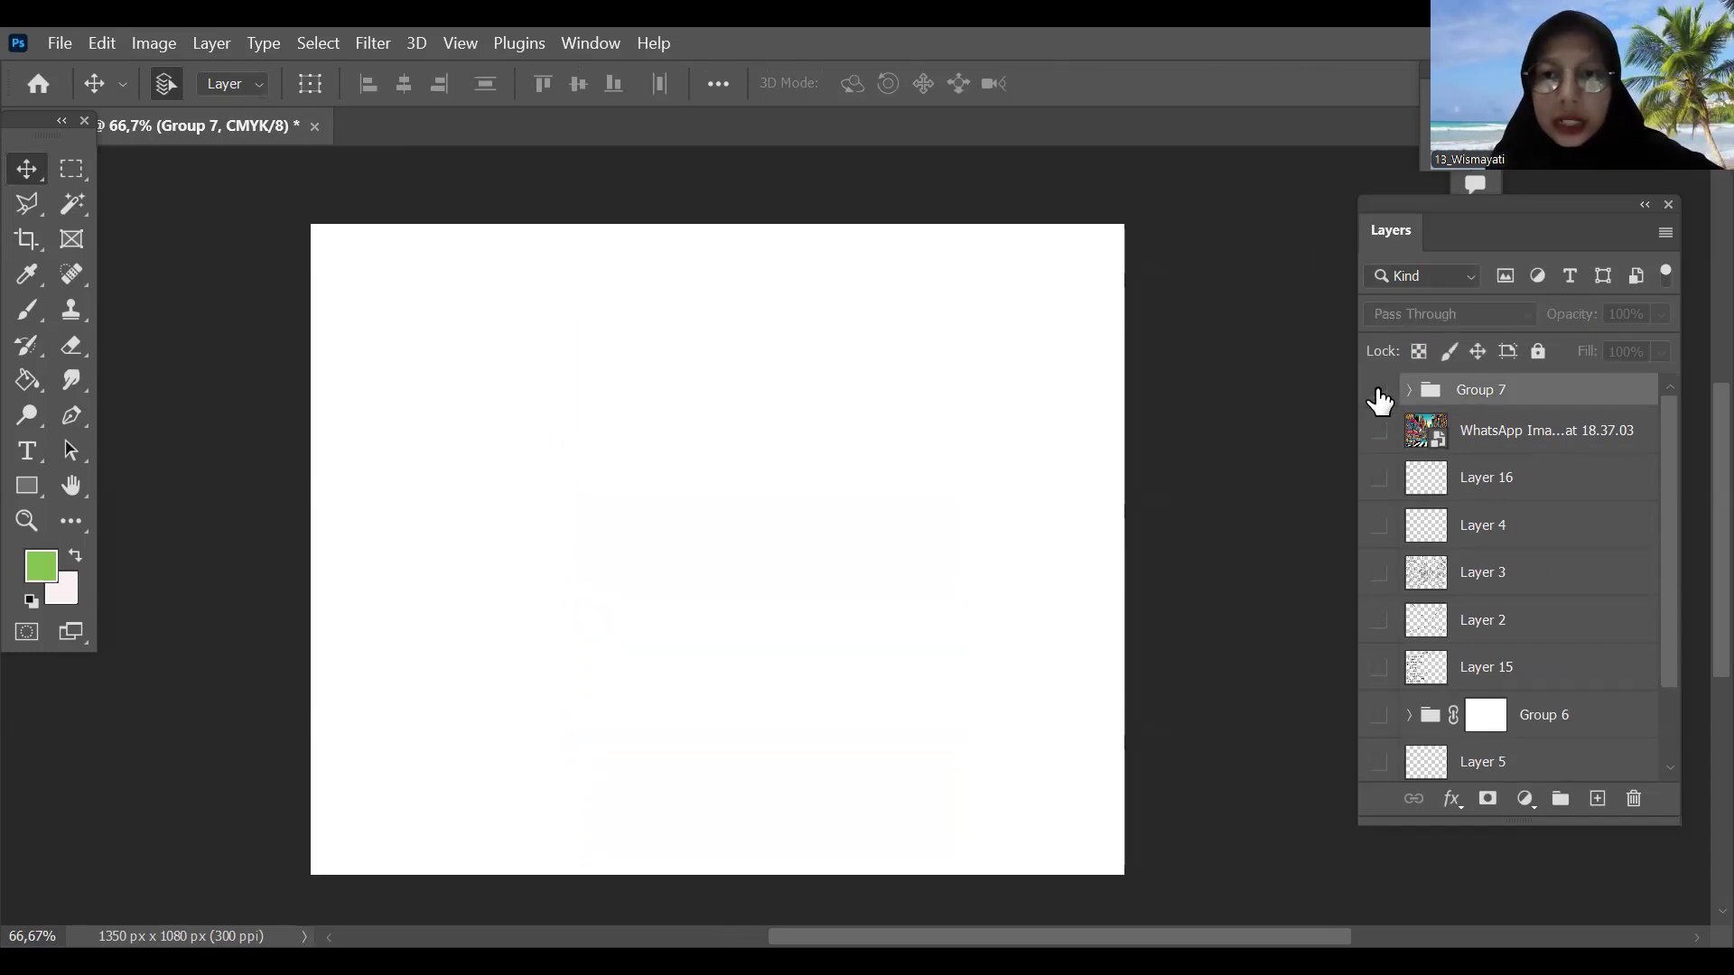
pyautogui.click(1379, 390)
pyautogui.hotkey('ctrl', 't')
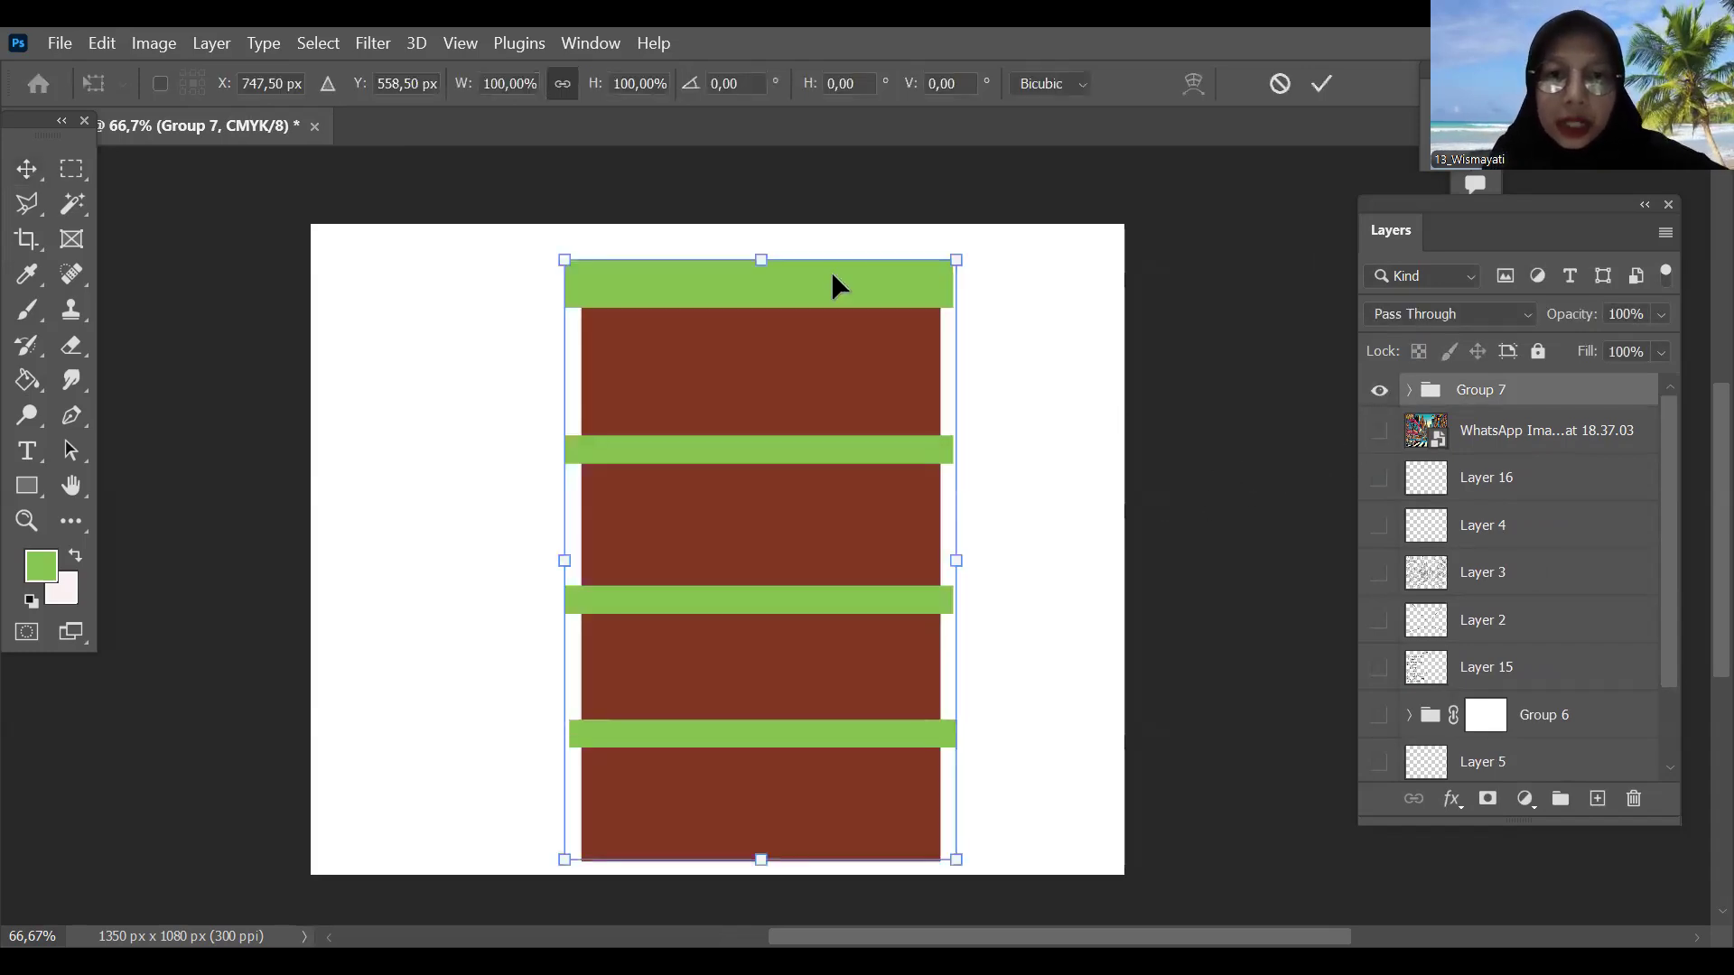
pyautogui.moveTo(773, 258); pyautogui.dragTo(764, 259)
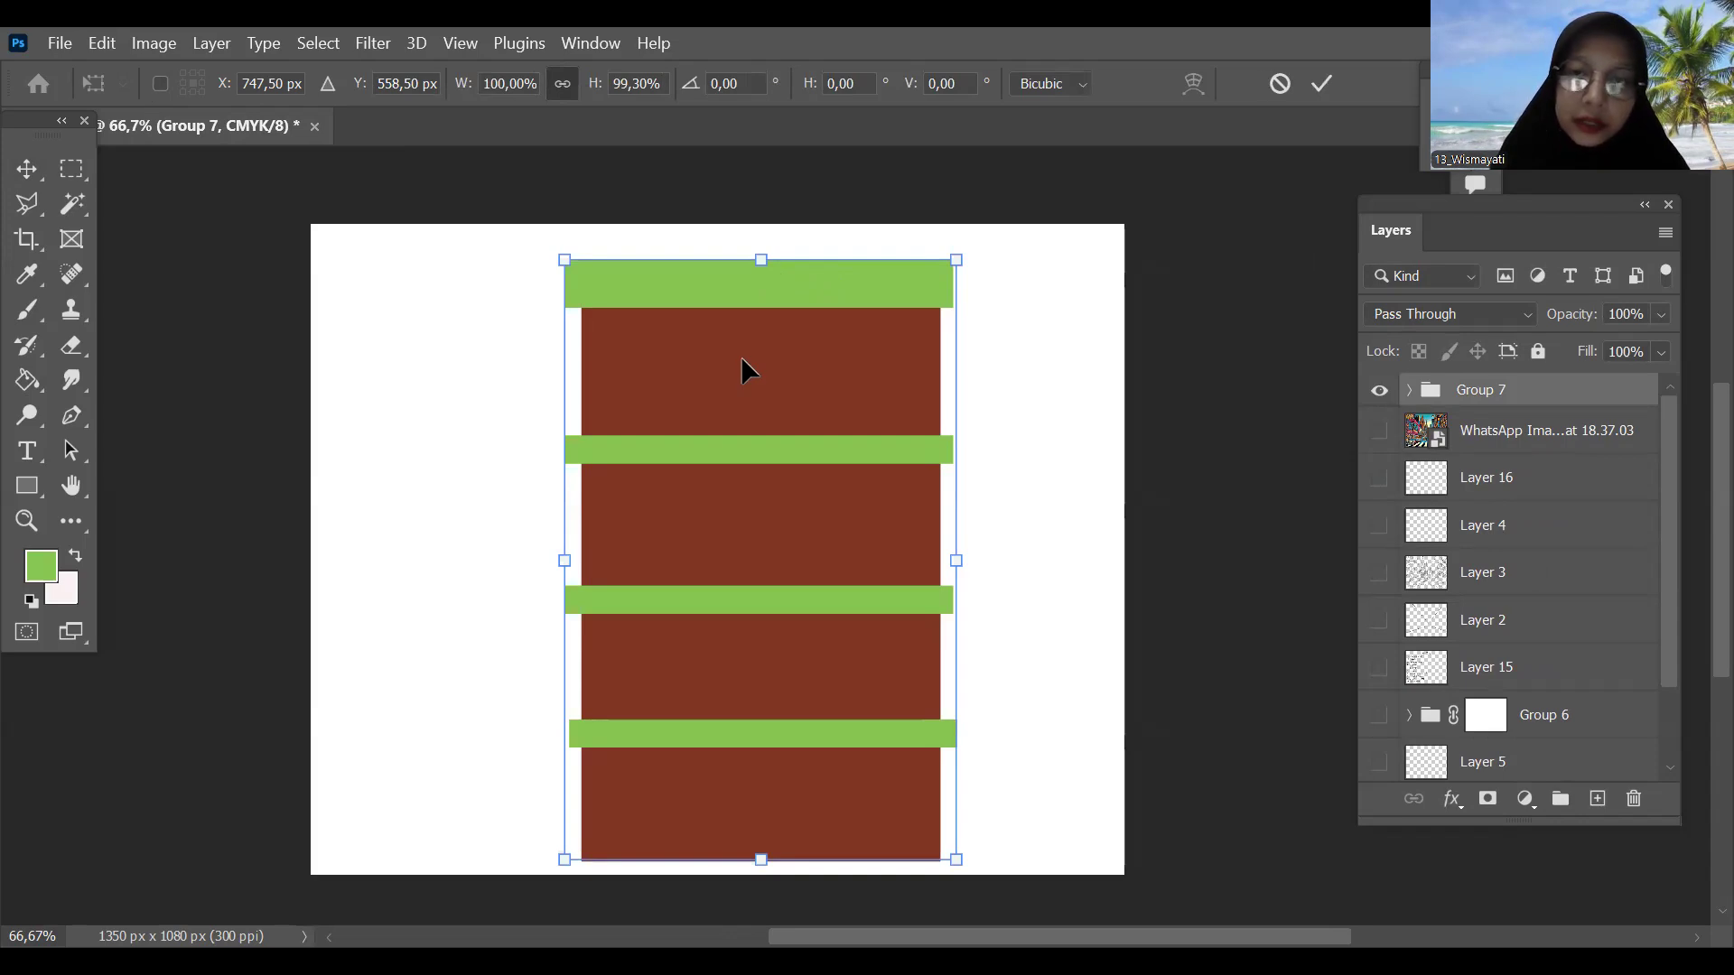
pyautogui.click(1321, 83)
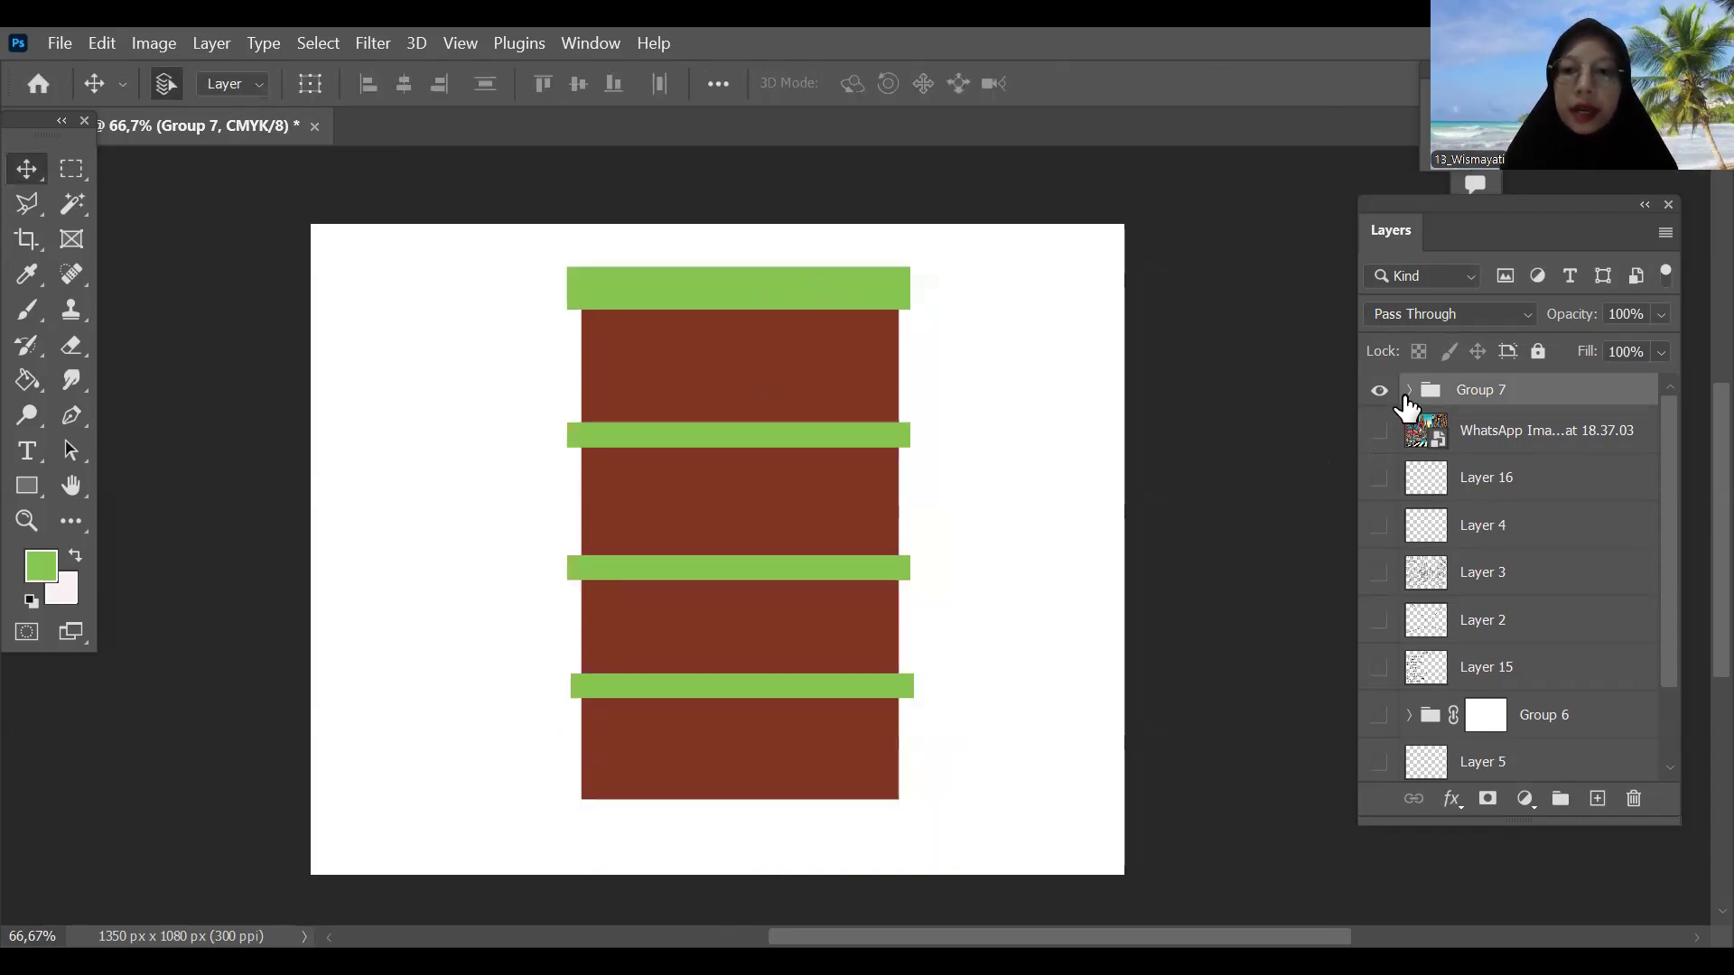
# Step: Show the WhatsApp reference image to examine the arched windows of the orange building, and hide it again
pyautogui.click(1407, 394)
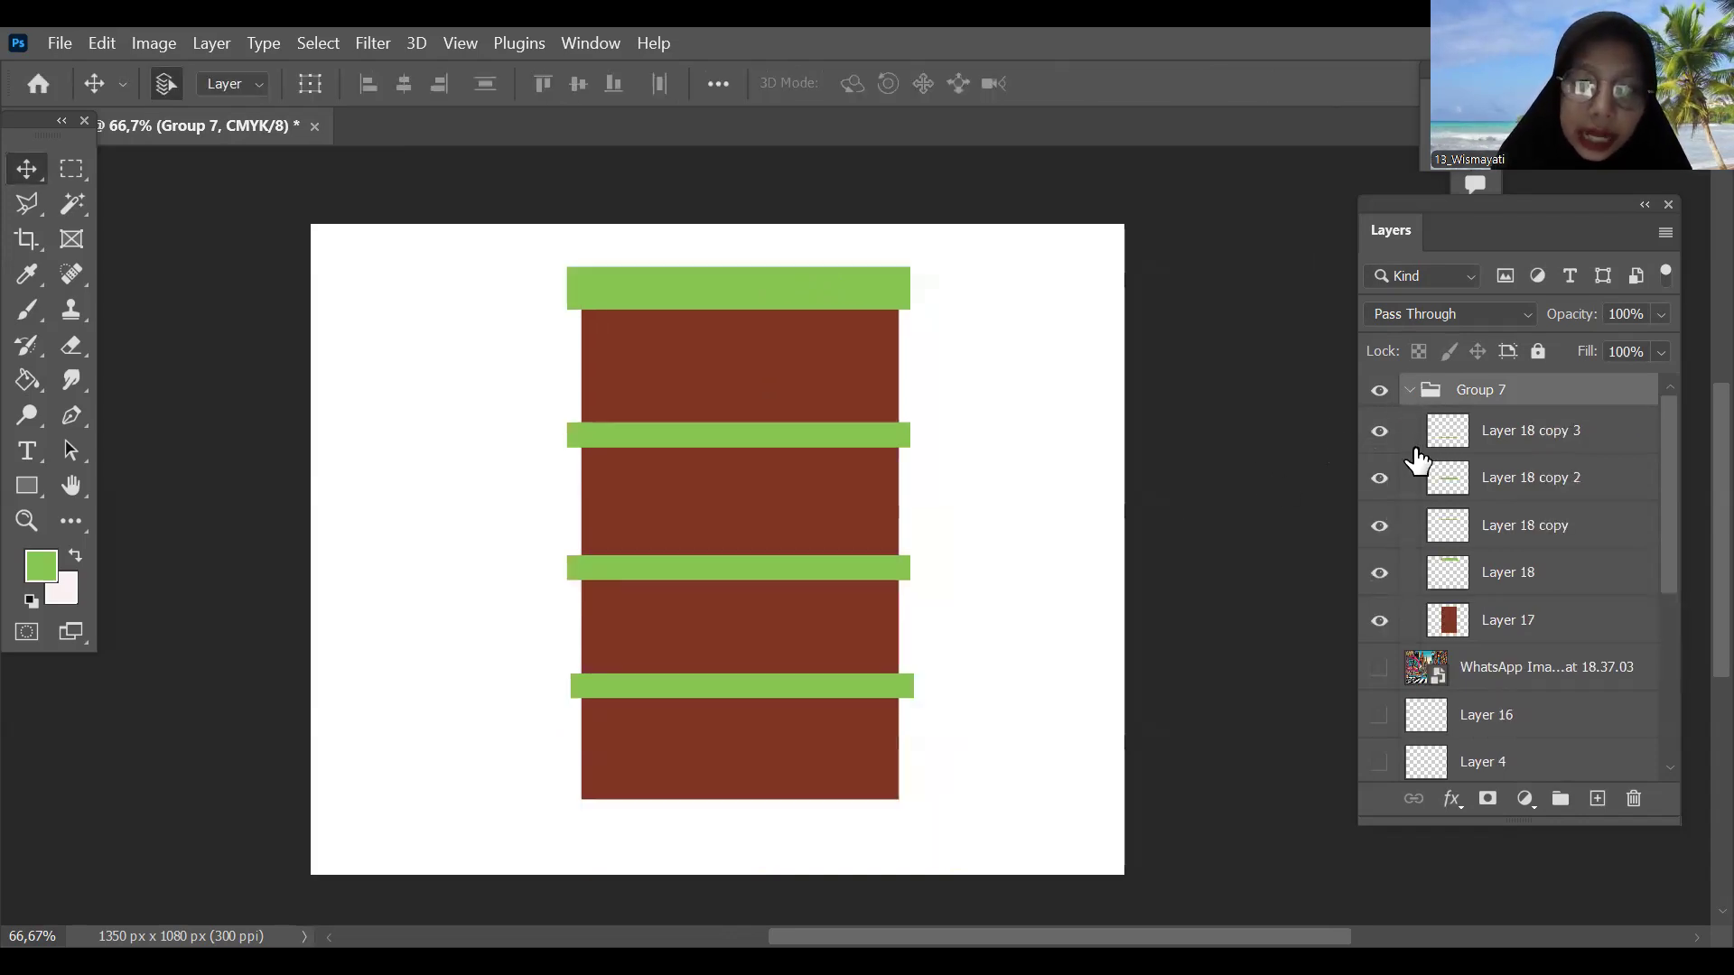
pyautogui.click(1381, 673)
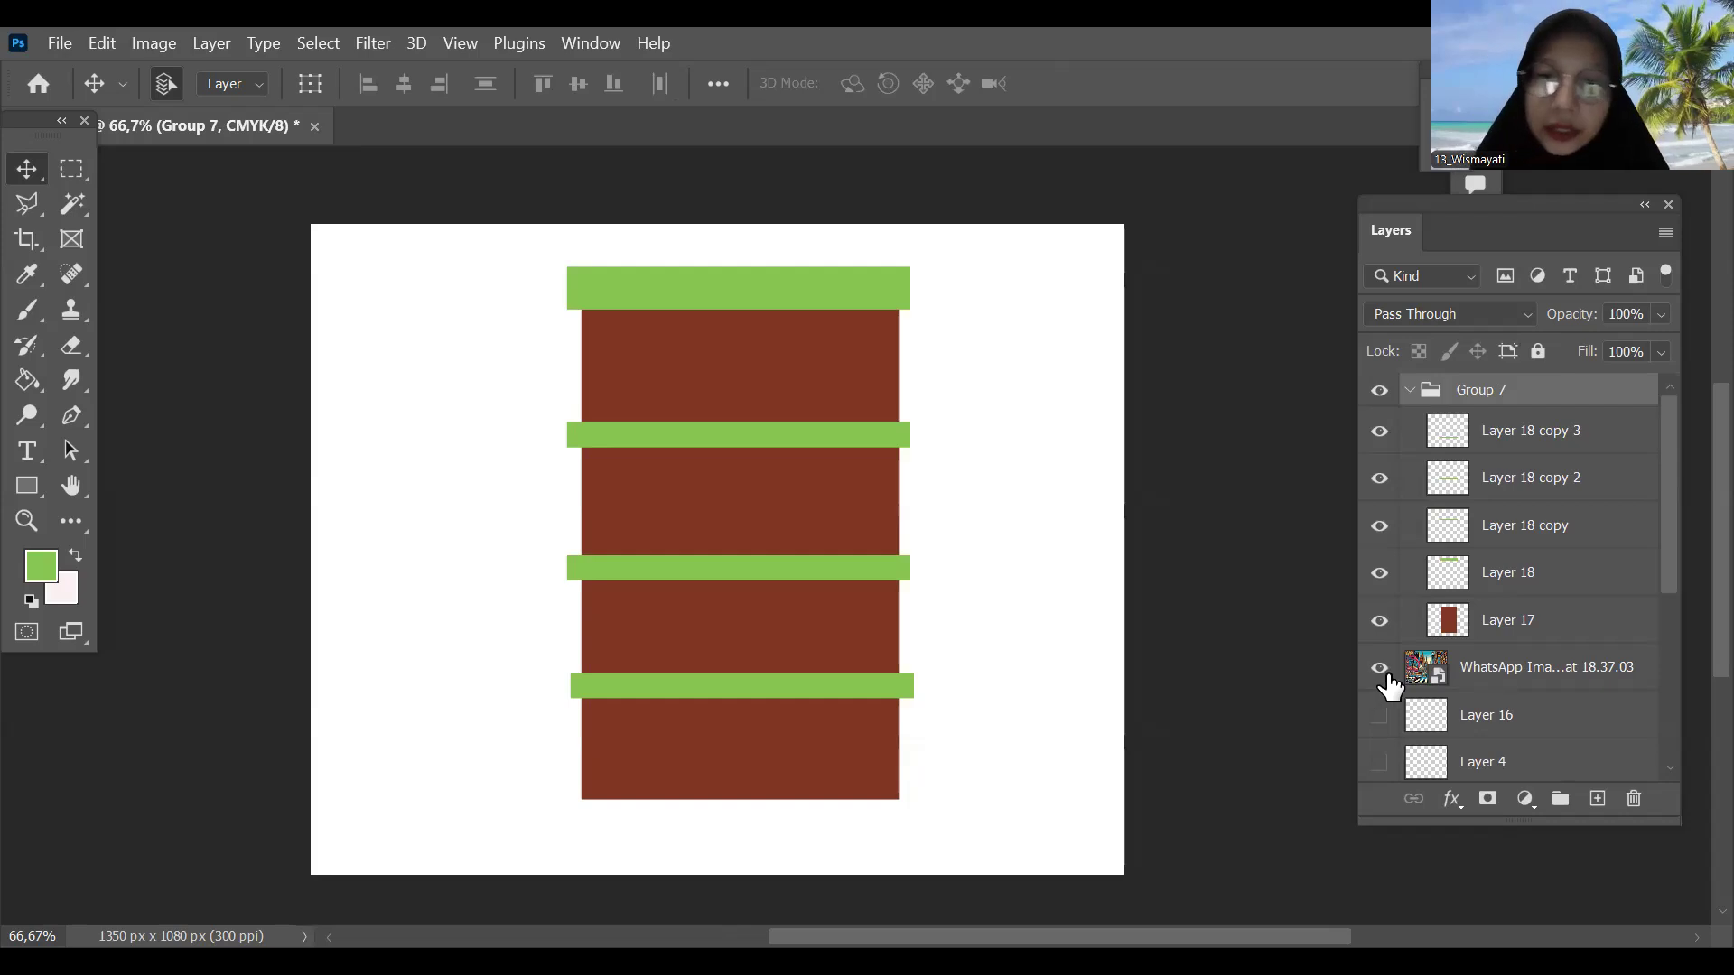
pyautogui.hotkey('ctrl', '+')
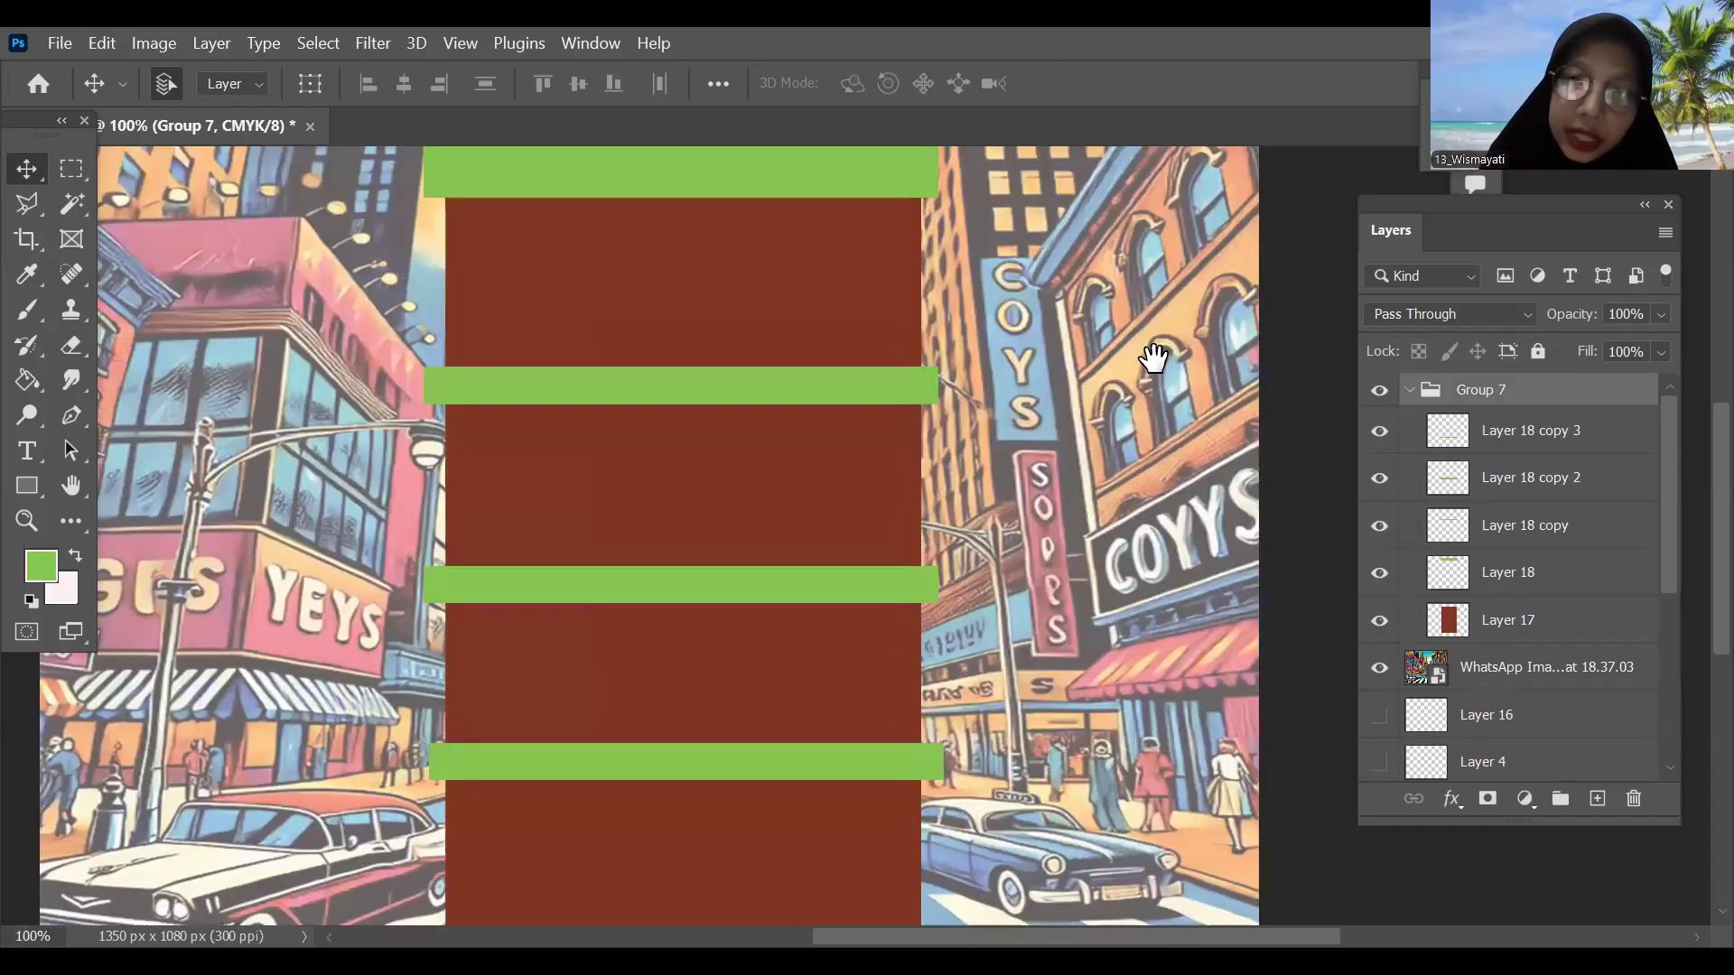
pyautogui.moveTo(1154, 358); pyautogui.dragTo(894, 492)
pyautogui.hotkey('ctrl', '+')
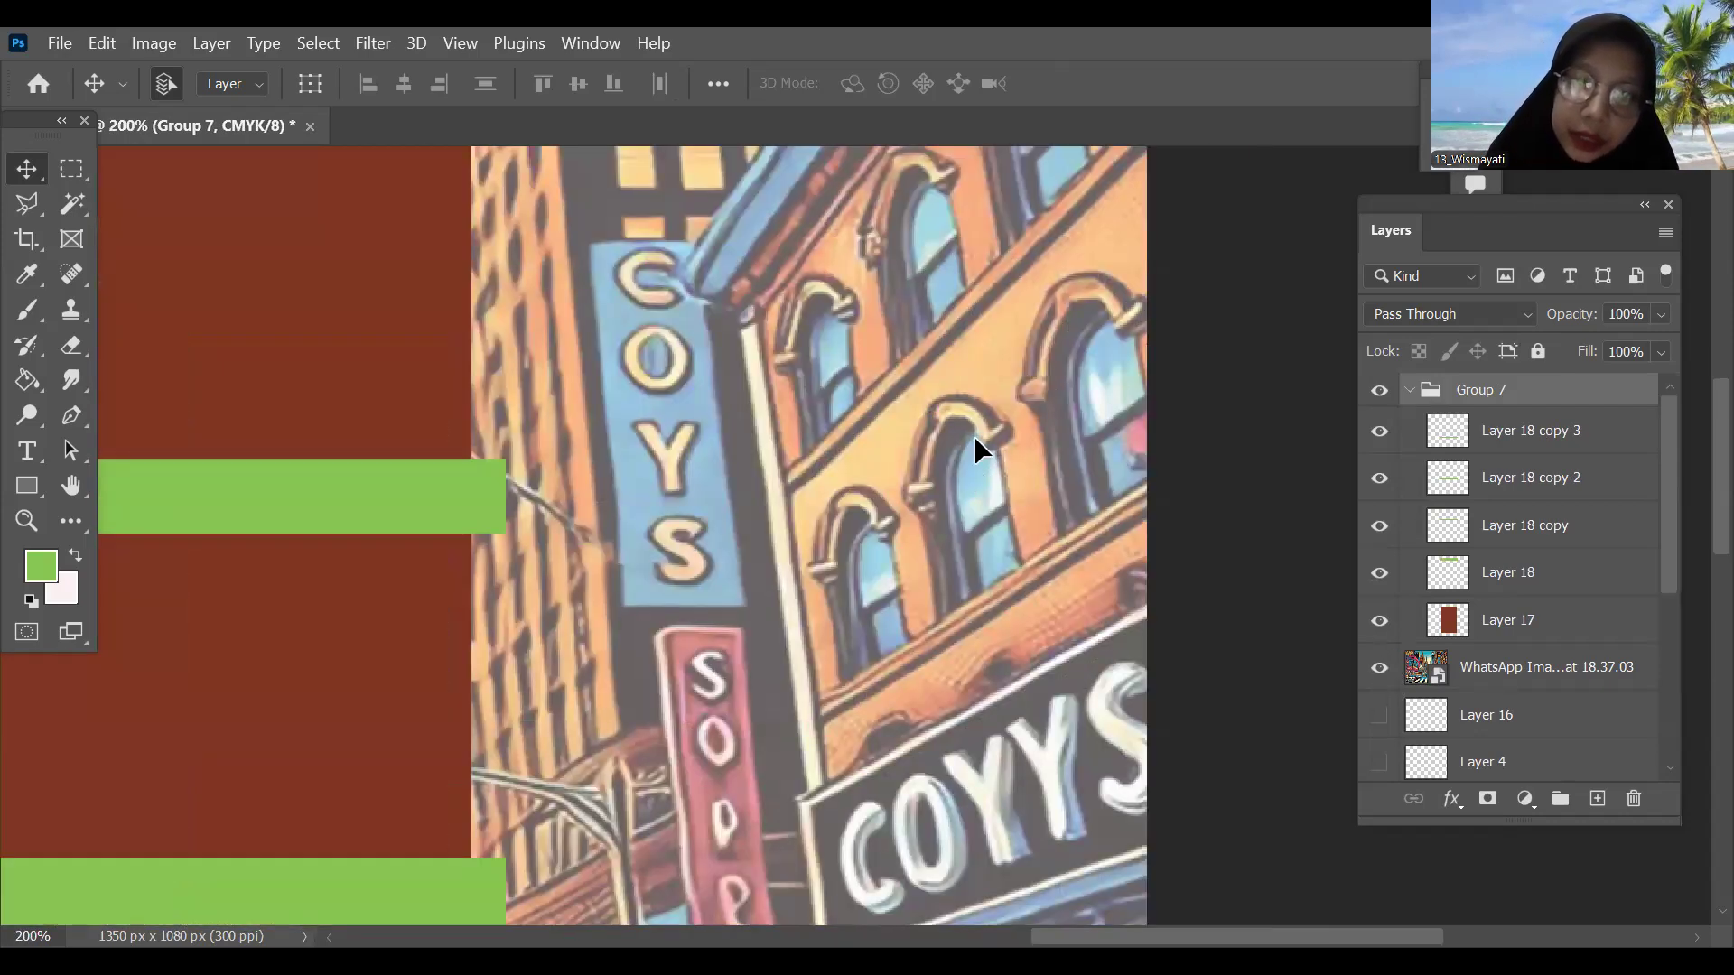
pyautogui.keyDown('ctrl'); pyautogui.click(1022, 474); pyautogui.keyUp('ctrl')
pyautogui.hotkey('ctrl', '-')
pyautogui.hotkey('ctrl', '-')
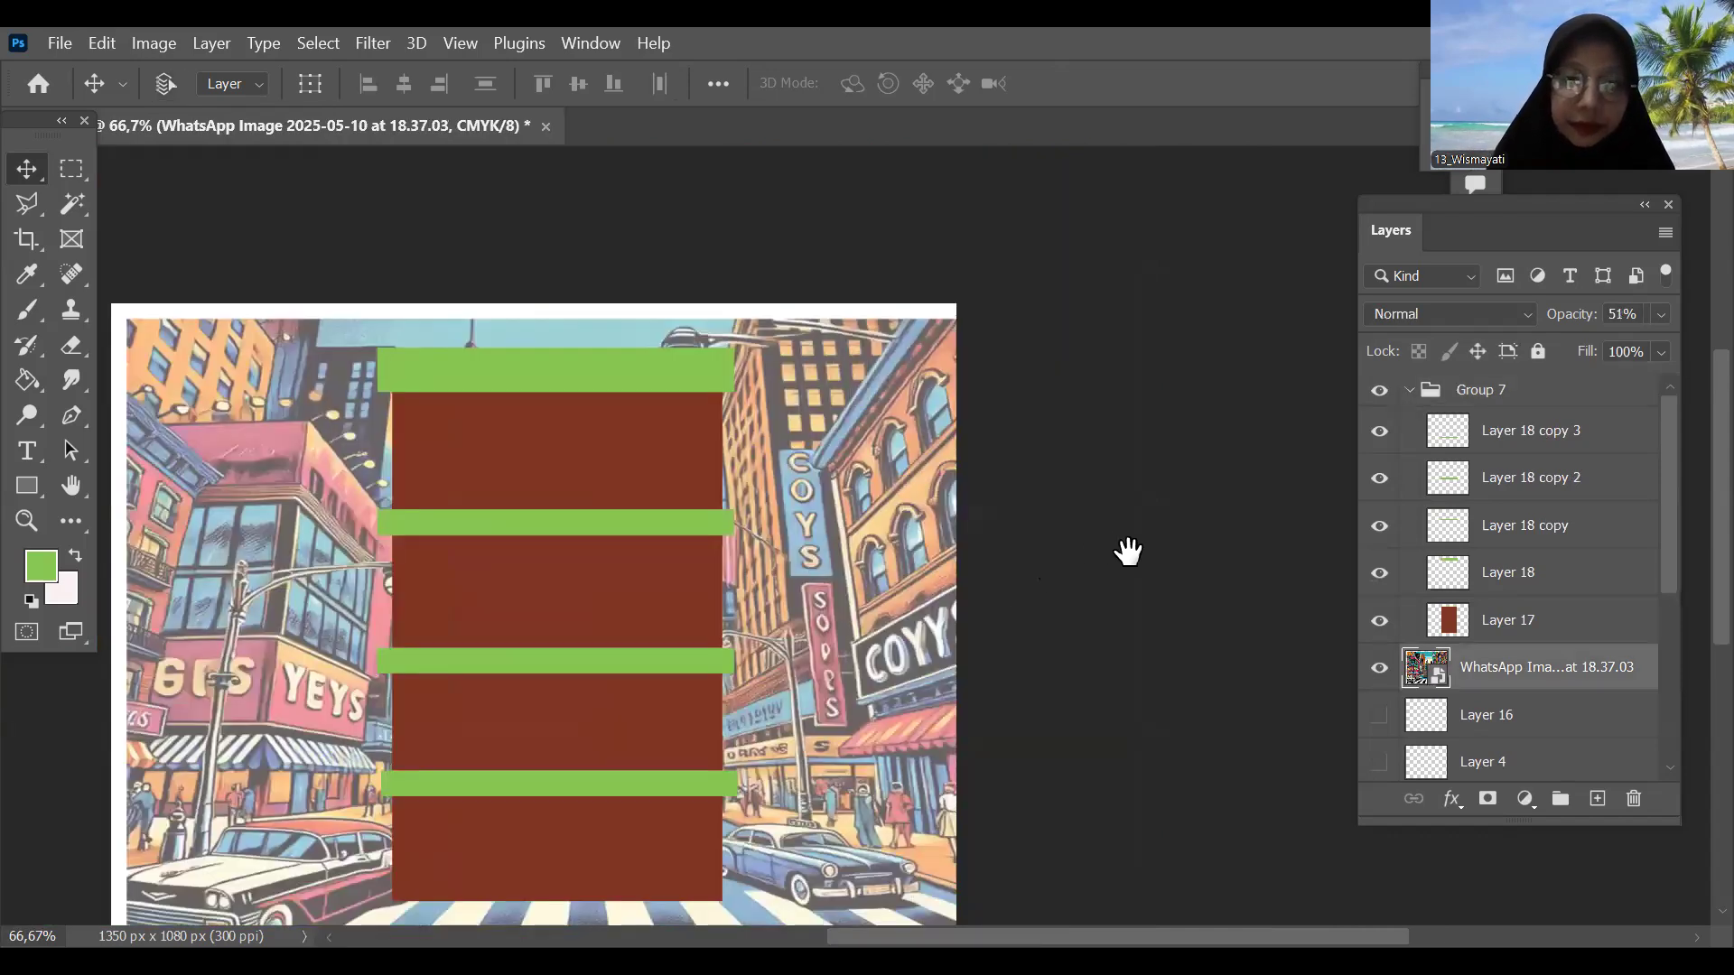
pyautogui.hotkey('ctrl', '-')
pyautogui.hotkey('ctrl', '+')
pyautogui.click(1472, 442)
pyautogui.click(1381, 667)
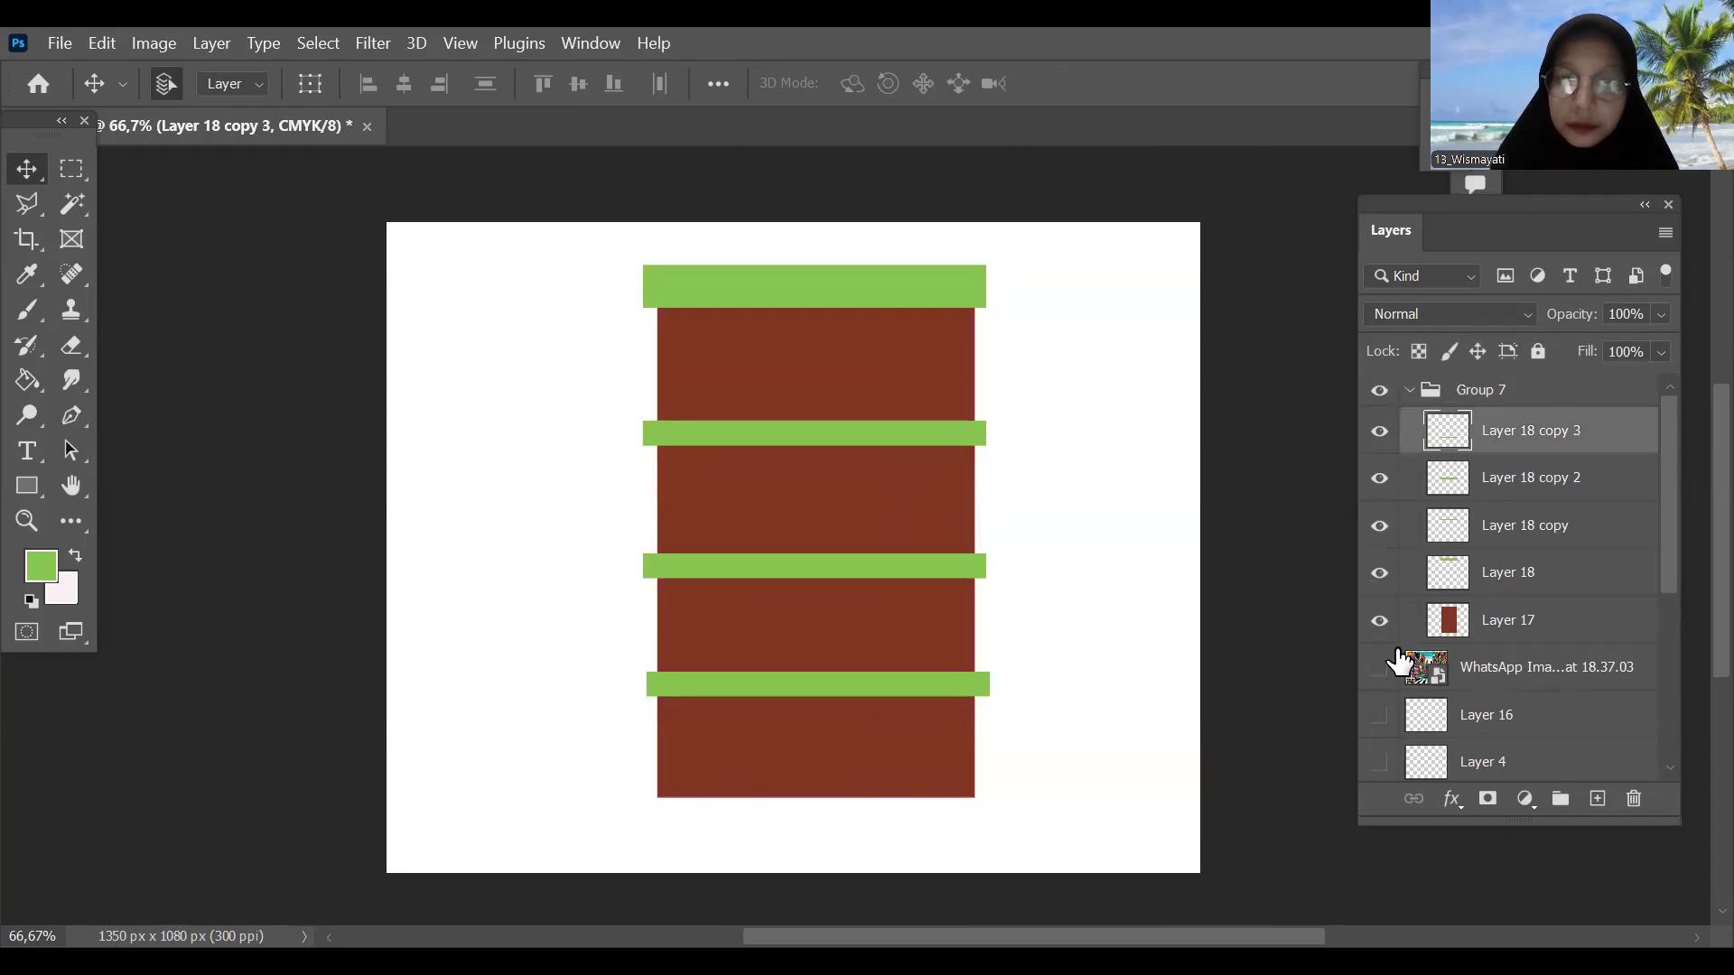
# Step: Add a new empty layer above Layer 18 copy 3 in Group 7
pyautogui.hotkey('ctrl', '+')
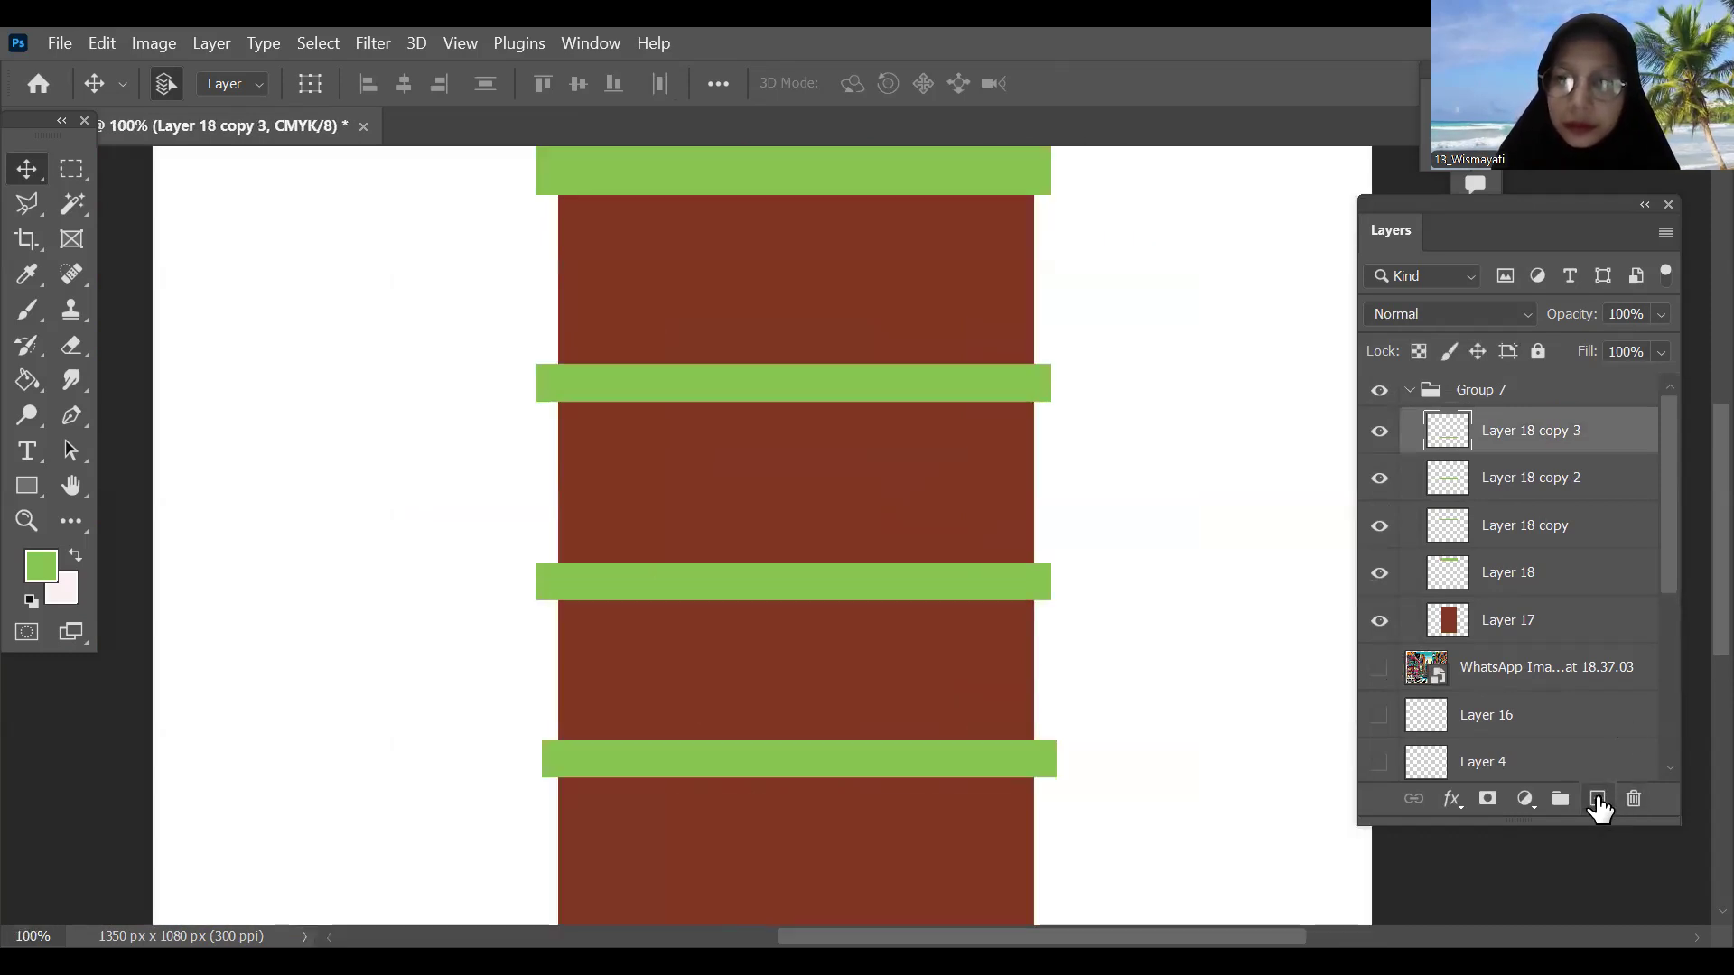
pyautogui.click(1597, 799)
pyautogui.moveTo(994, 441); pyautogui.dragTo(1053, 635)
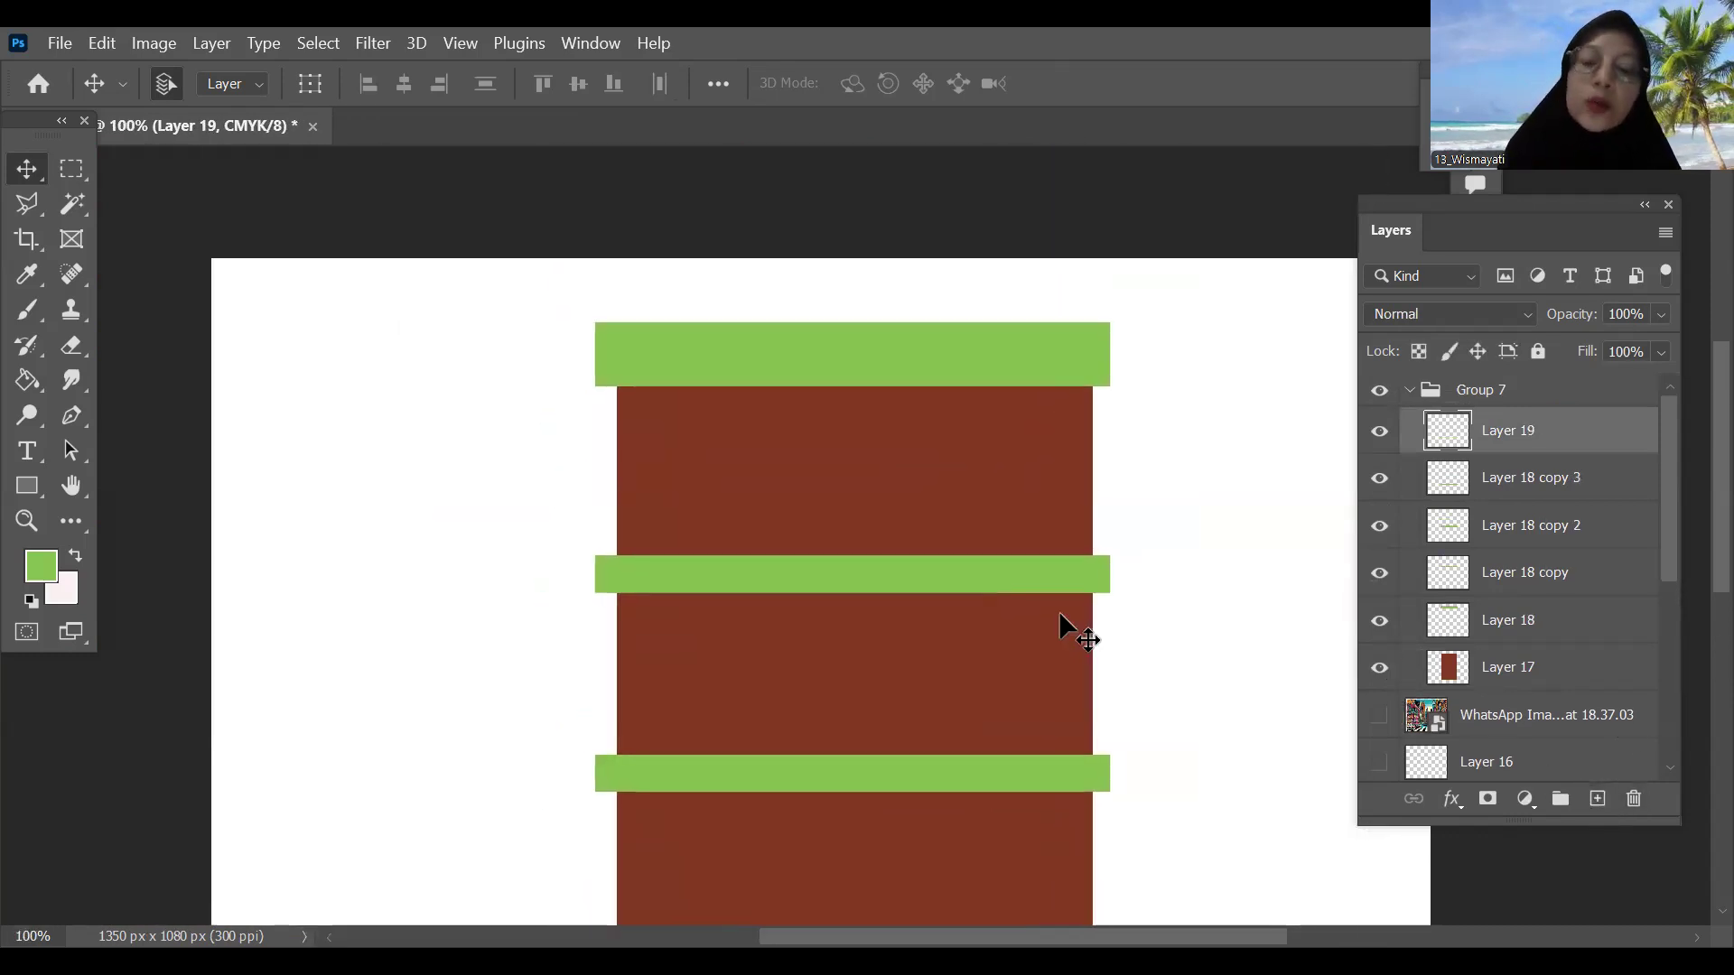
pyautogui.moveTo(1012, 522); pyautogui.dragTo(860, 454)
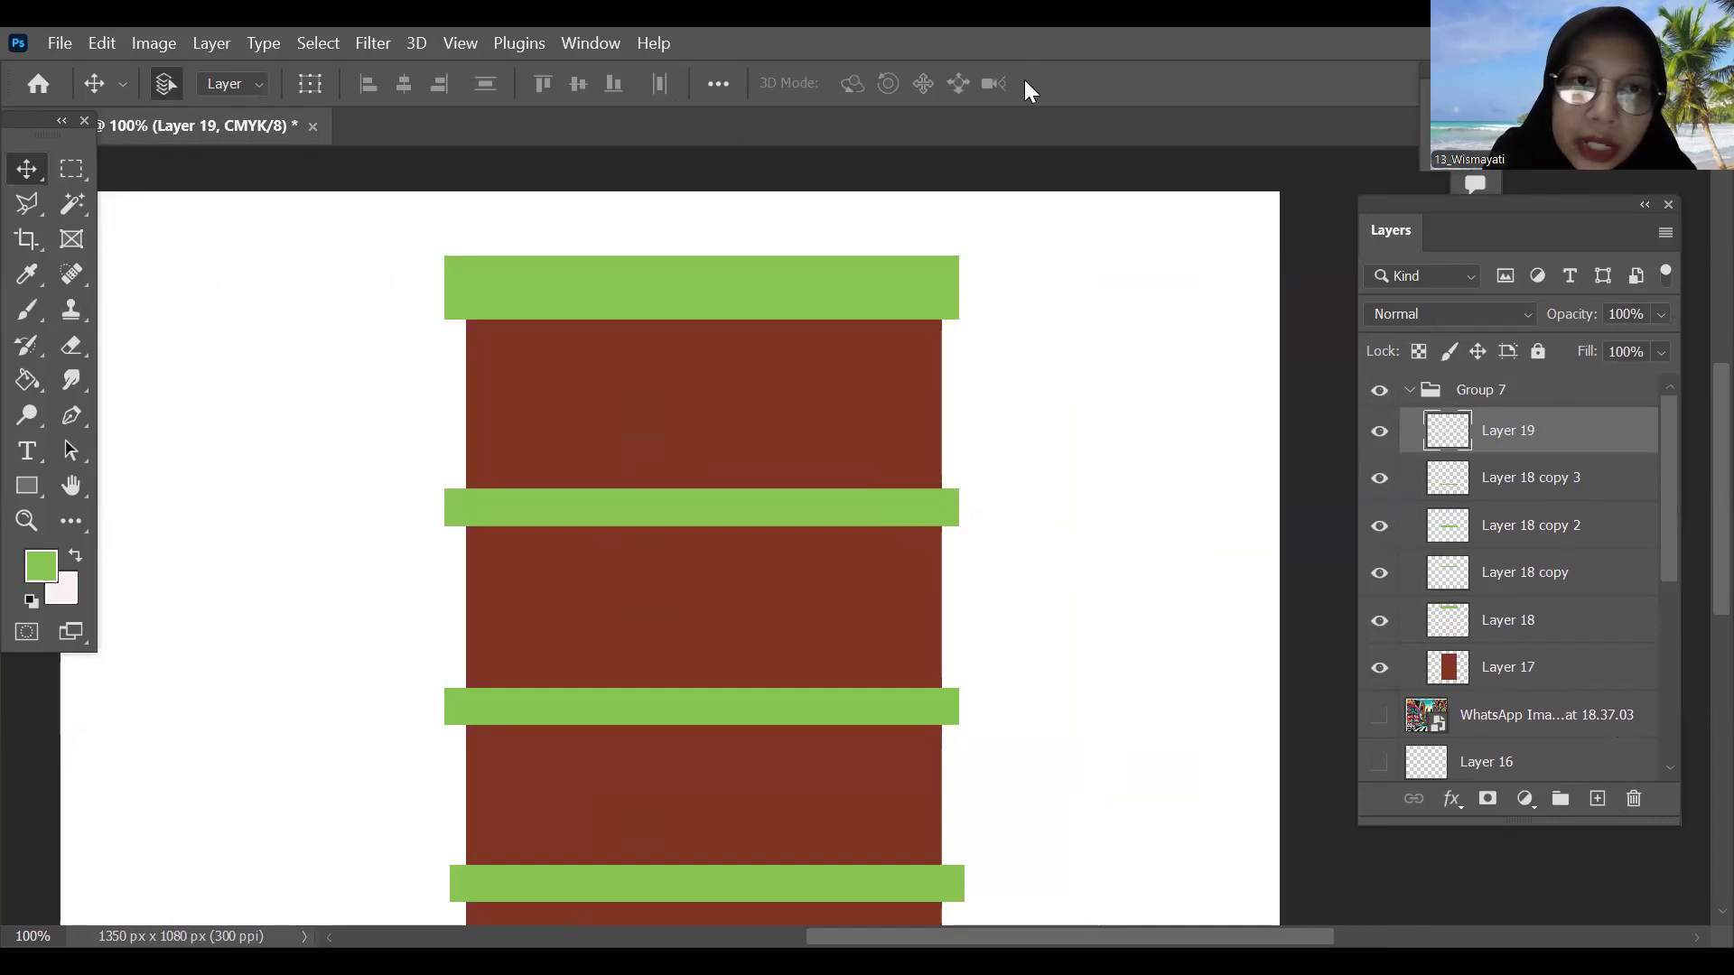
# Step: Enable vertical paint symmetry for the Brush tool and move its axis to X 722 px, near the building's centre
pyautogui.press('b')
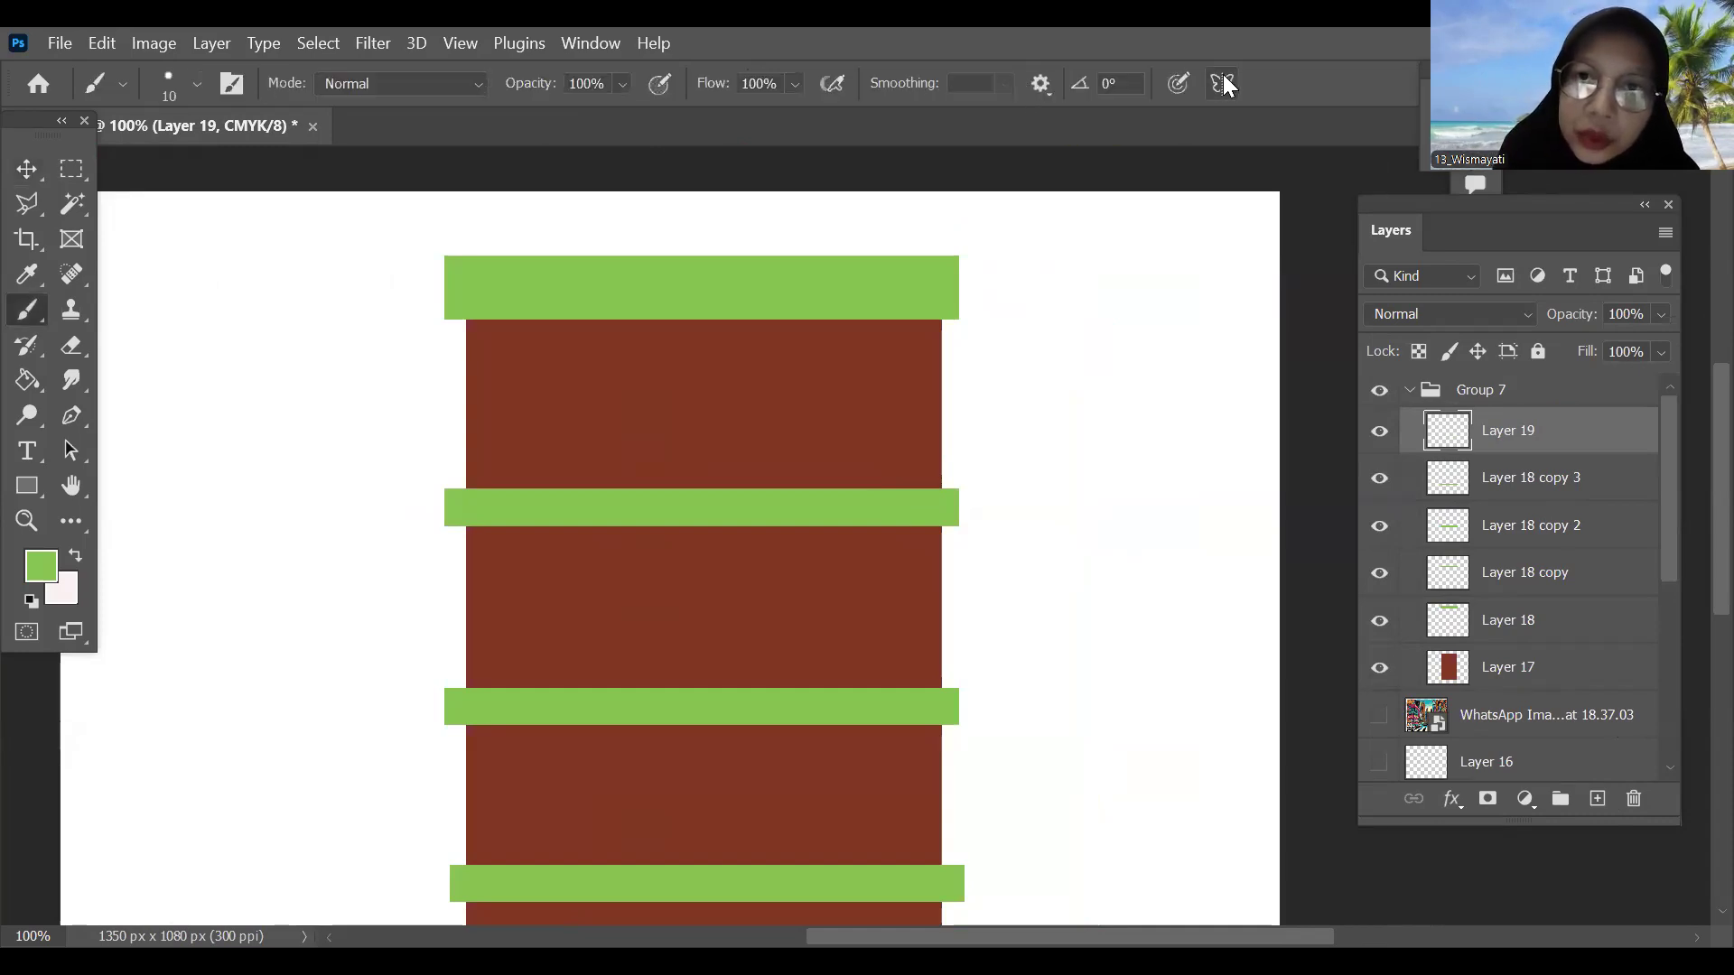
pyautogui.click(1224, 79)
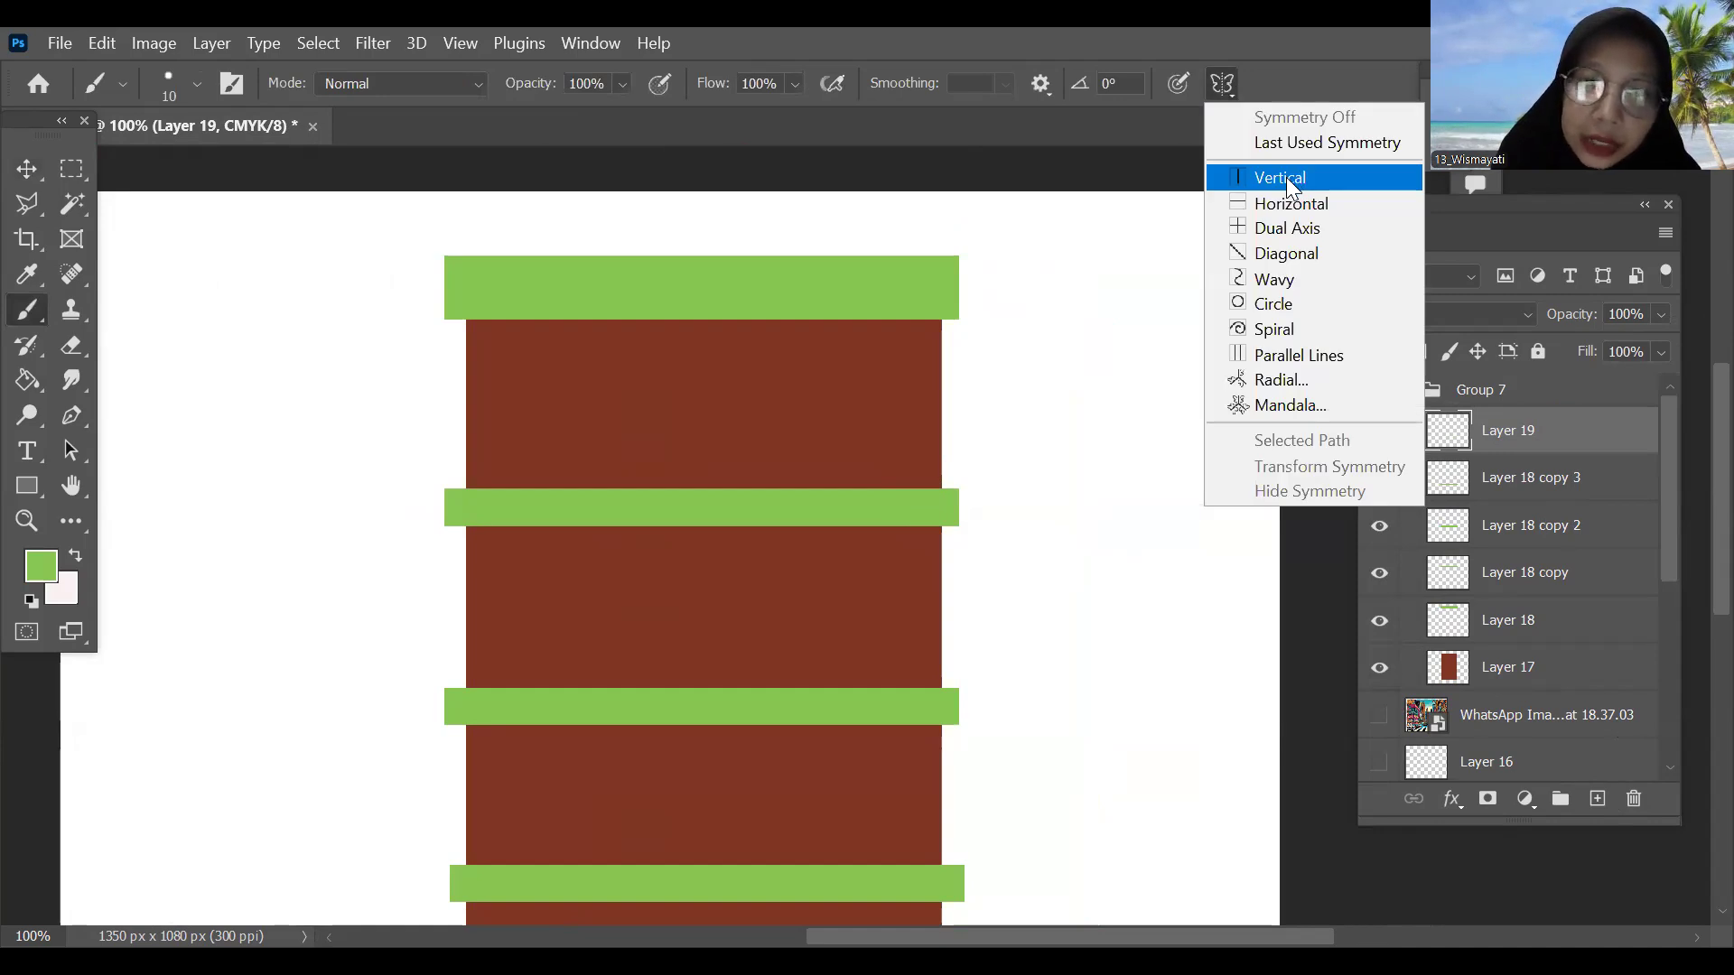
pyautogui.click(1286, 177)
pyautogui.hotkey('ctrl', '+')
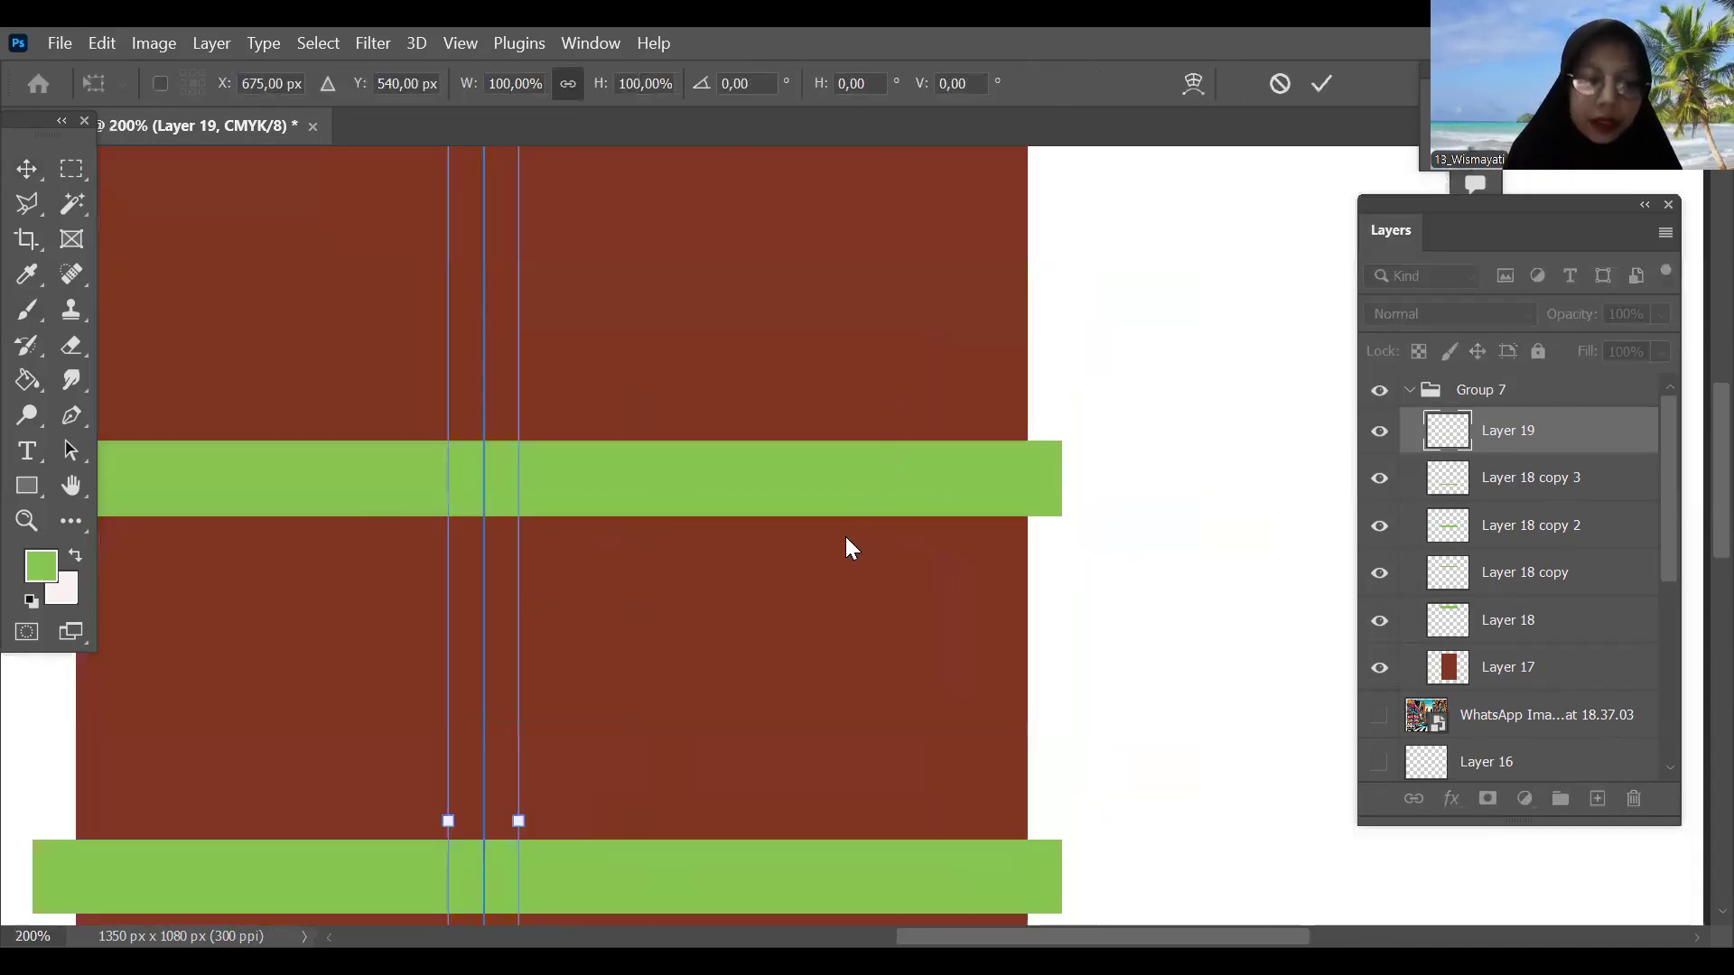
pyautogui.hotkey('ctrl', '-')
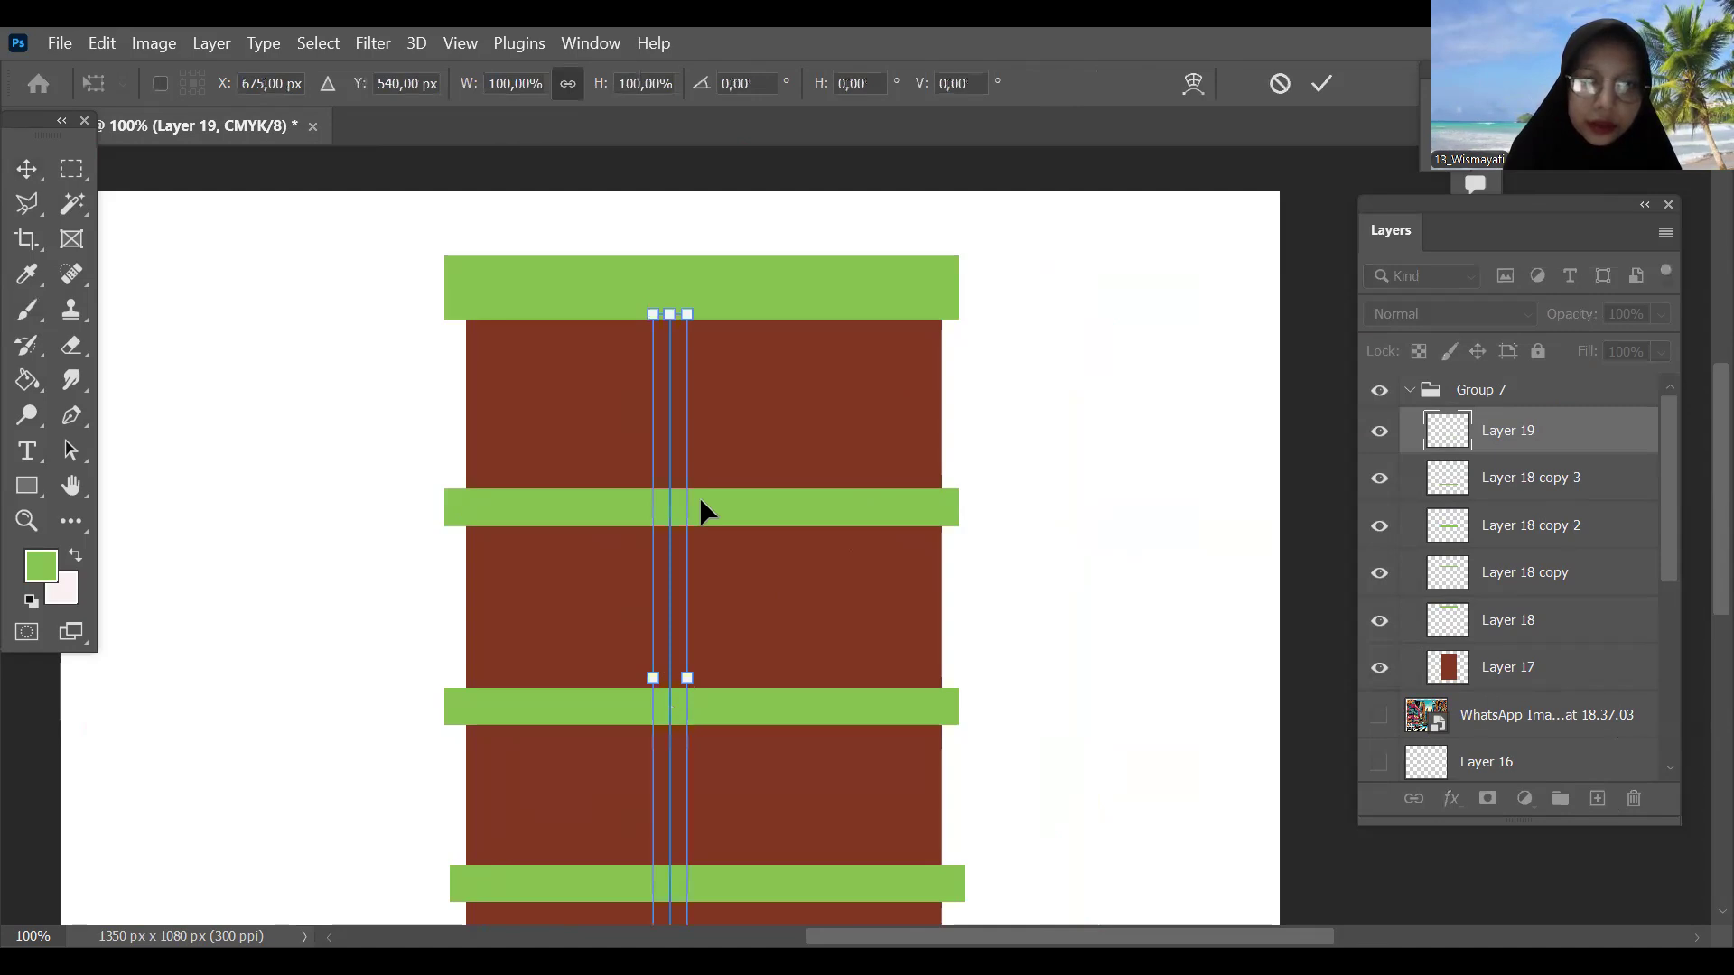
pyautogui.hotkey('ctrl', '+')
pyautogui.moveTo(828, 386); pyautogui.dragTo(1061, 542)
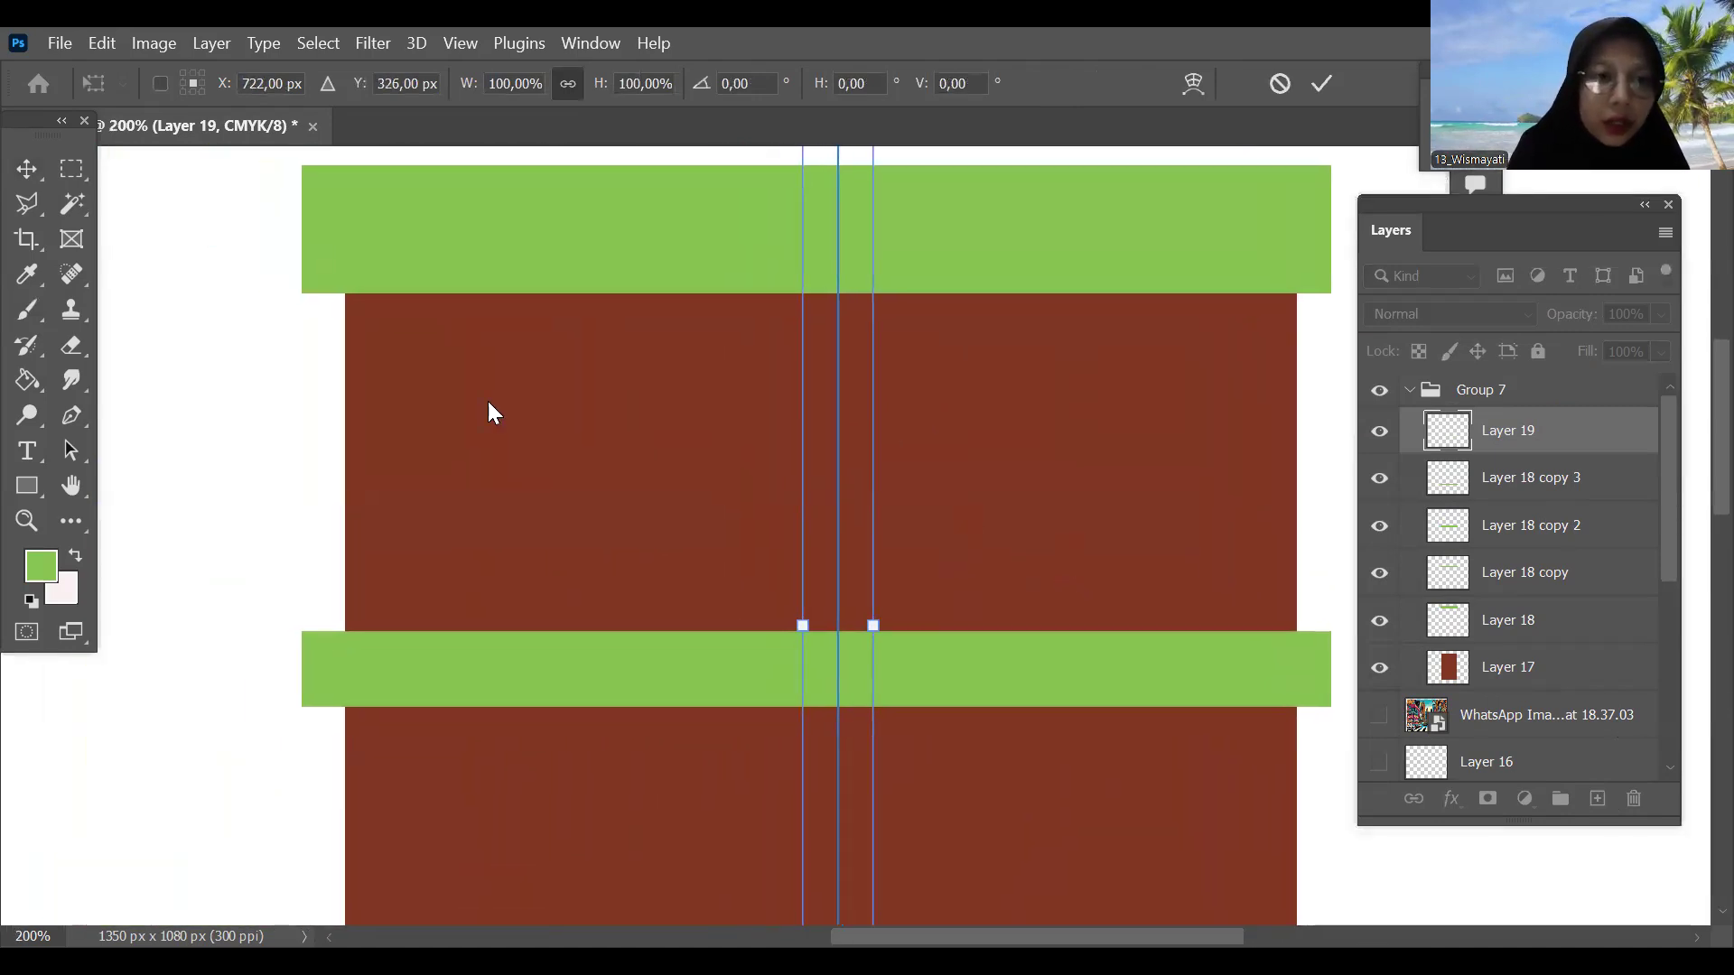
# Step: Change the foreground colour to a medium blue and apply the symmetry axis
pyautogui.click(40, 566)
pyautogui.moveTo(1389, 636); pyautogui.dragTo(1394, 722)
pyautogui.click(1323, 529)
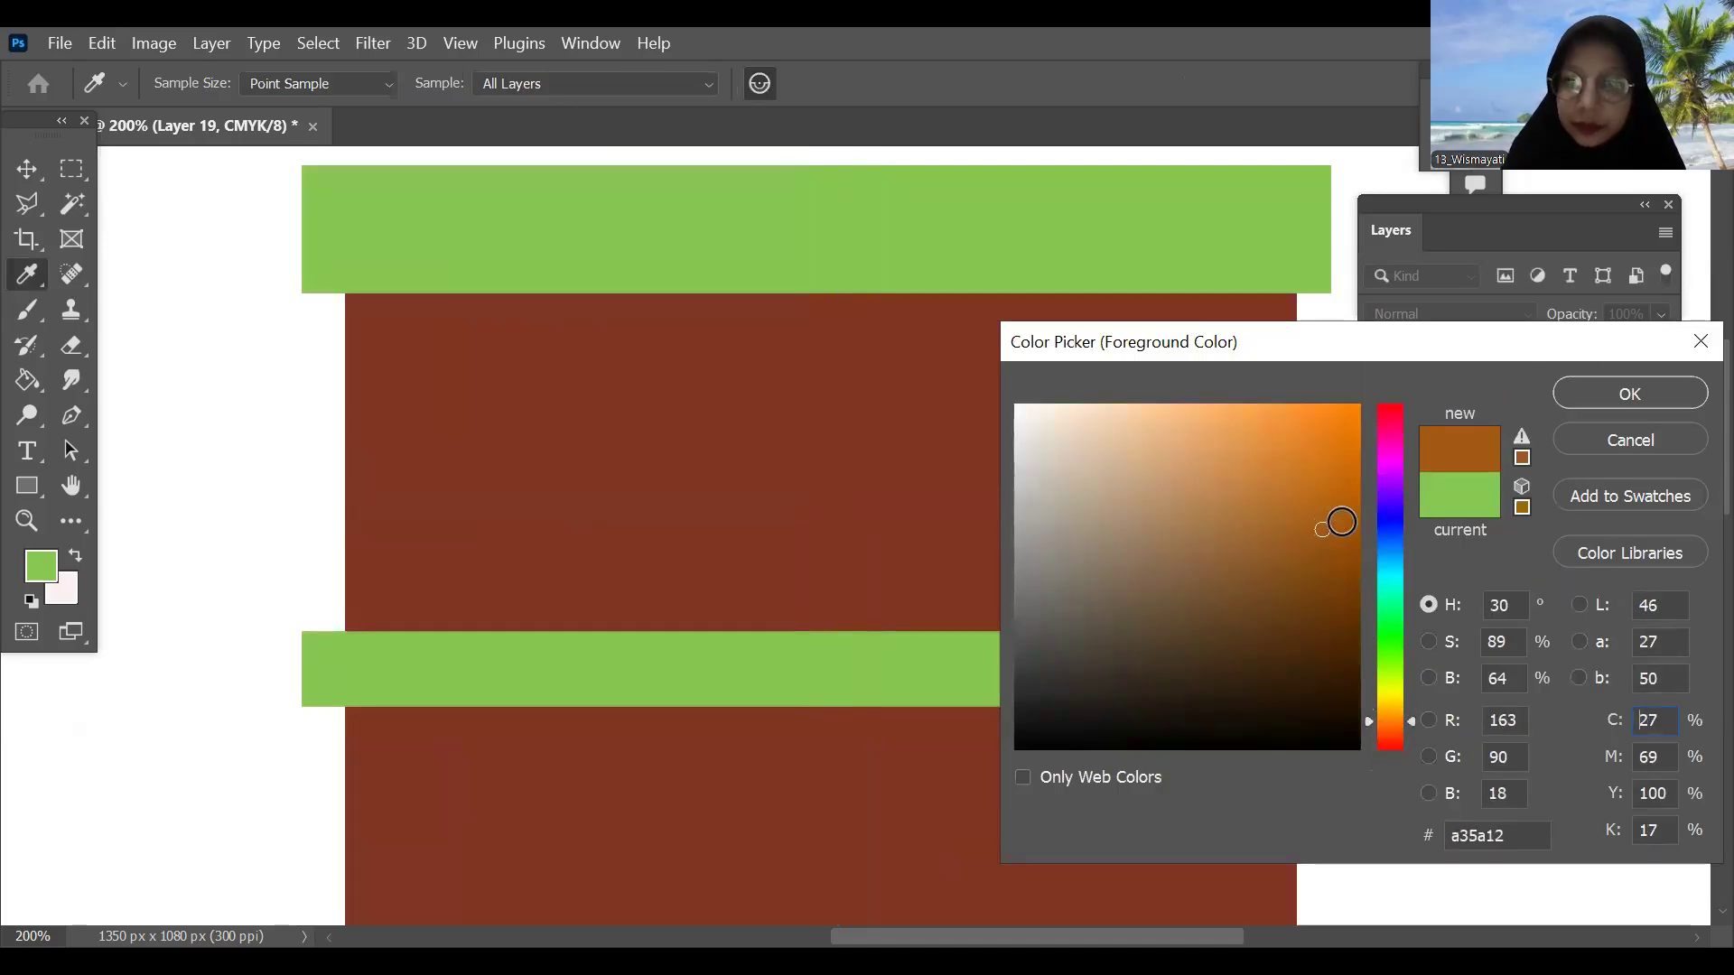
pyautogui.click(1400, 556)
pyautogui.click(1606, 397)
pyautogui.press('b')
pyautogui.moveTo(935, 370)
pyautogui.mouseDown()
pyautogui.moveTo(746, 375)
pyautogui.moveTo(1088, 406)
pyautogui.mouseUp()
pyautogui.hotkey('ctrl', 'z')
pyautogui.hotkey('ctrl', 'z')
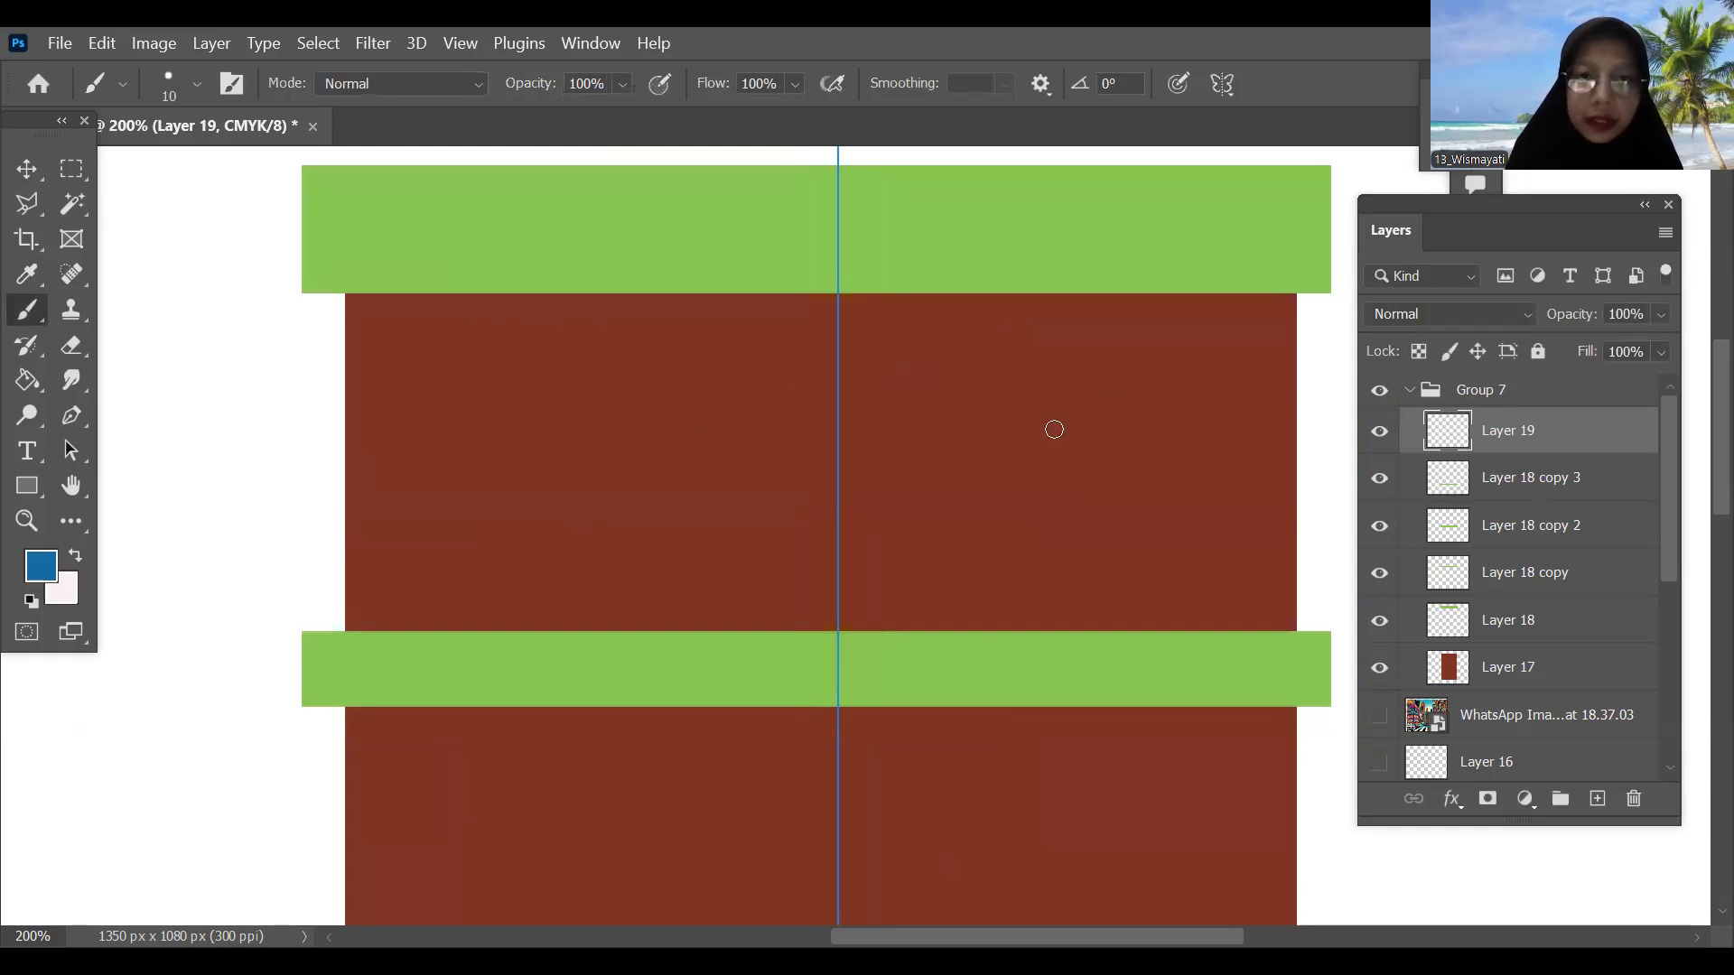
# Step: Reduce the brush size to 6 and paint a mirrored blue arch across the symmetry axis on the top floor
pyautogui.hotkey('ctrl', '+')
pyautogui.moveTo(1012, 549); pyautogui.dragTo(992, 682)
pyautogui.moveTo(728, 618)
pyautogui.mouseDown()
pyautogui.moveTo(735, 508)
pyautogui.moveTo(779, 426)
pyautogui.mouseUp()
pyautogui.hotkey('ctrl', 'z')
pyautogui.press('[')
pyautogui.press('[')
pyautogui.press('[')
pyautogui.press('[')
pyautogui.moveTo(713, 637)
pyautogui.mouseDown()
pyautogui.moveTo(758, 383)
pyautogui.moveTo(867, 380)
pyautogui.mouseUp()
pyautogui.hotkey('ctrl', 'z')
pyautogui.hotkey('ctrl', 'z')
pyautogui.moveTo(681, 455)
pyautogui.mouseDown()
pyautogui.moveTo(738, 392)
pyautogui.moveTo(803, 391)
pyautogui.mouseUp()
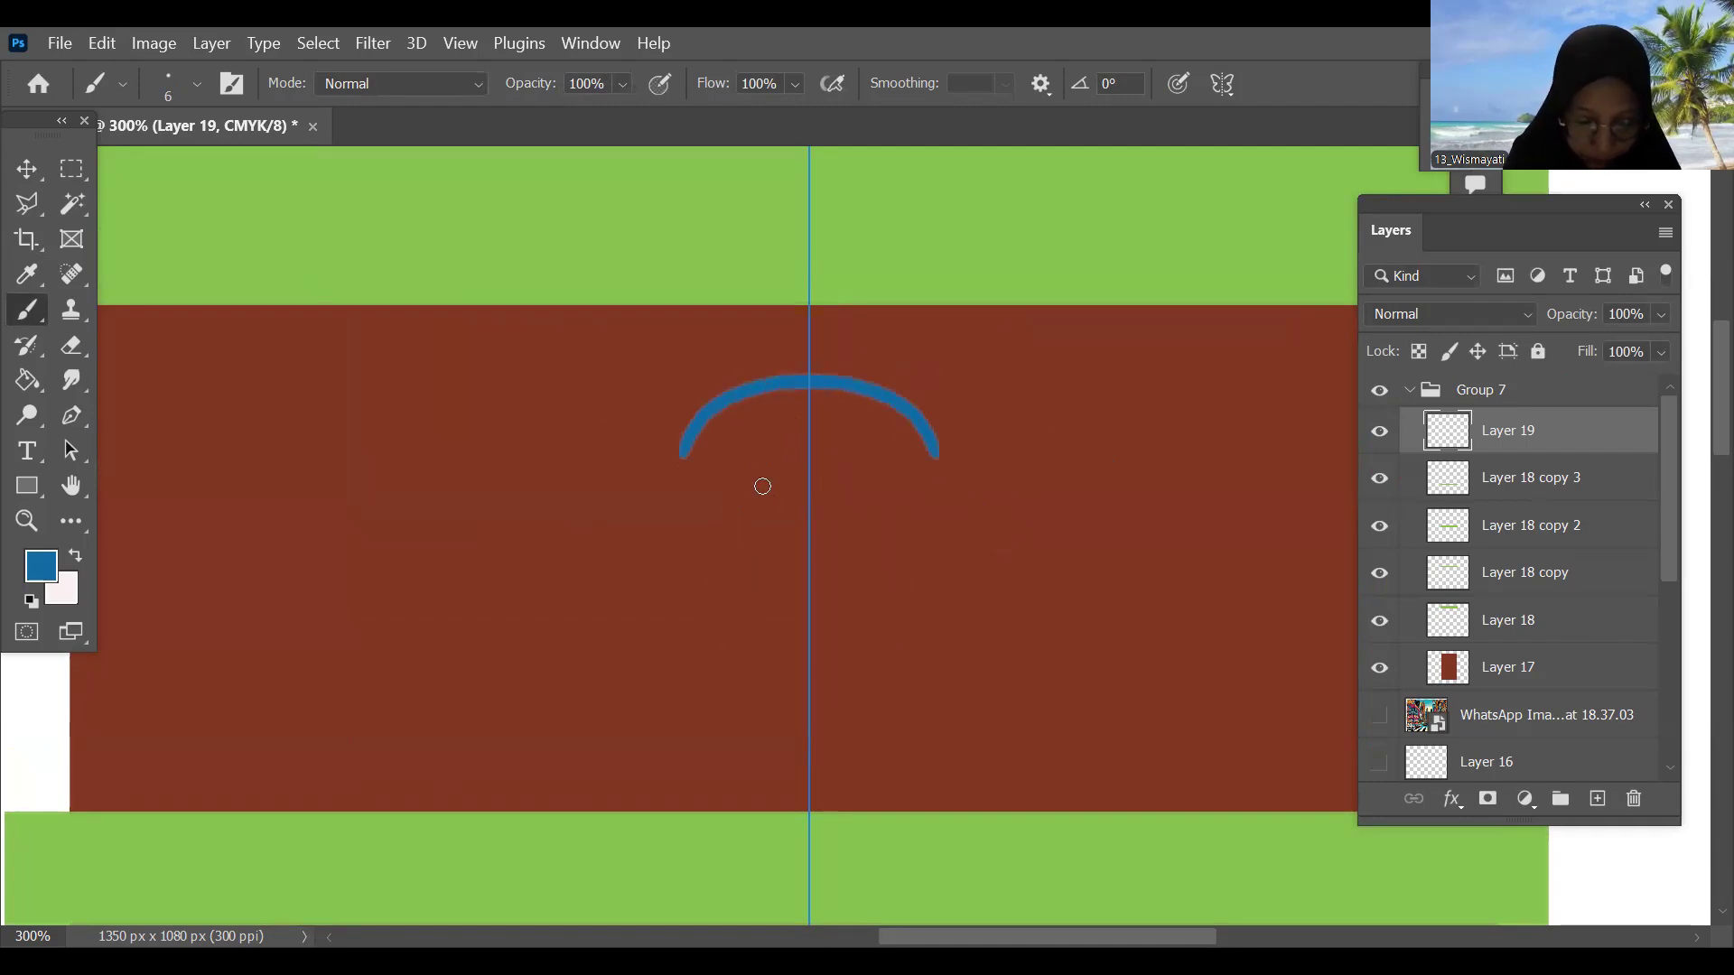
pyautogui.hotkey('ctrl', '-')
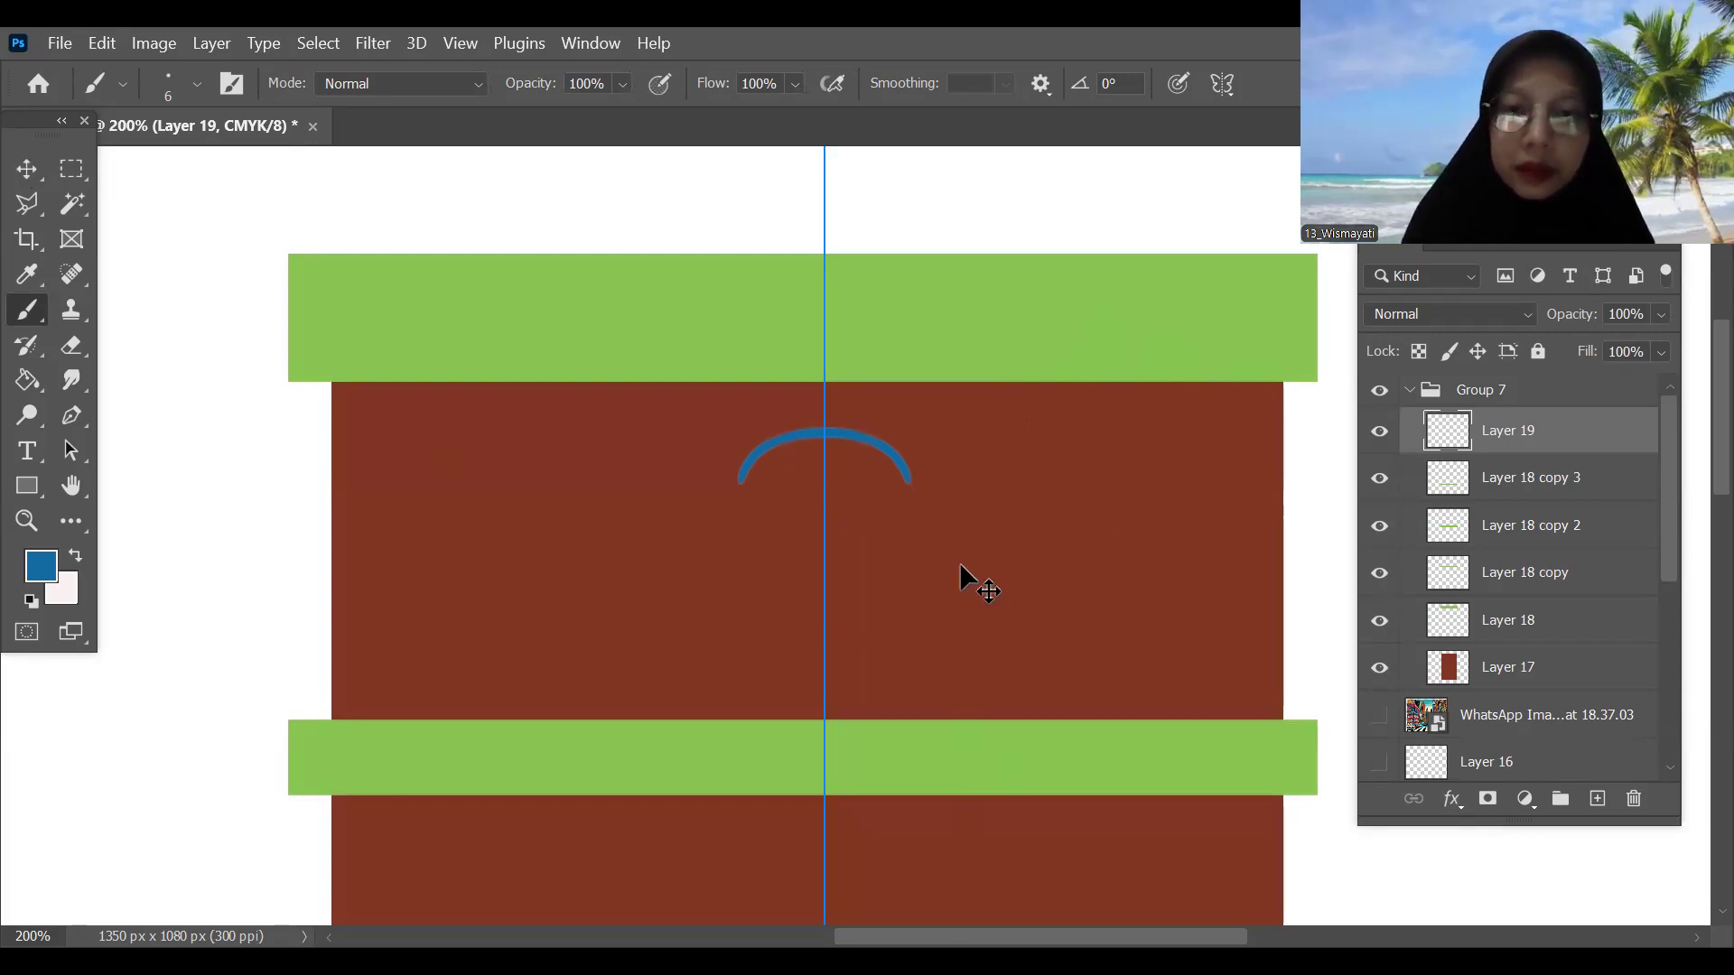
pyautogui.press('v')
pyautogui.click(1165, 647)
pyautogui.hotkey('ctrl', '-')
pyautogui.moveTo(1179, 658); pyautogui.dragTo(1211, 516)
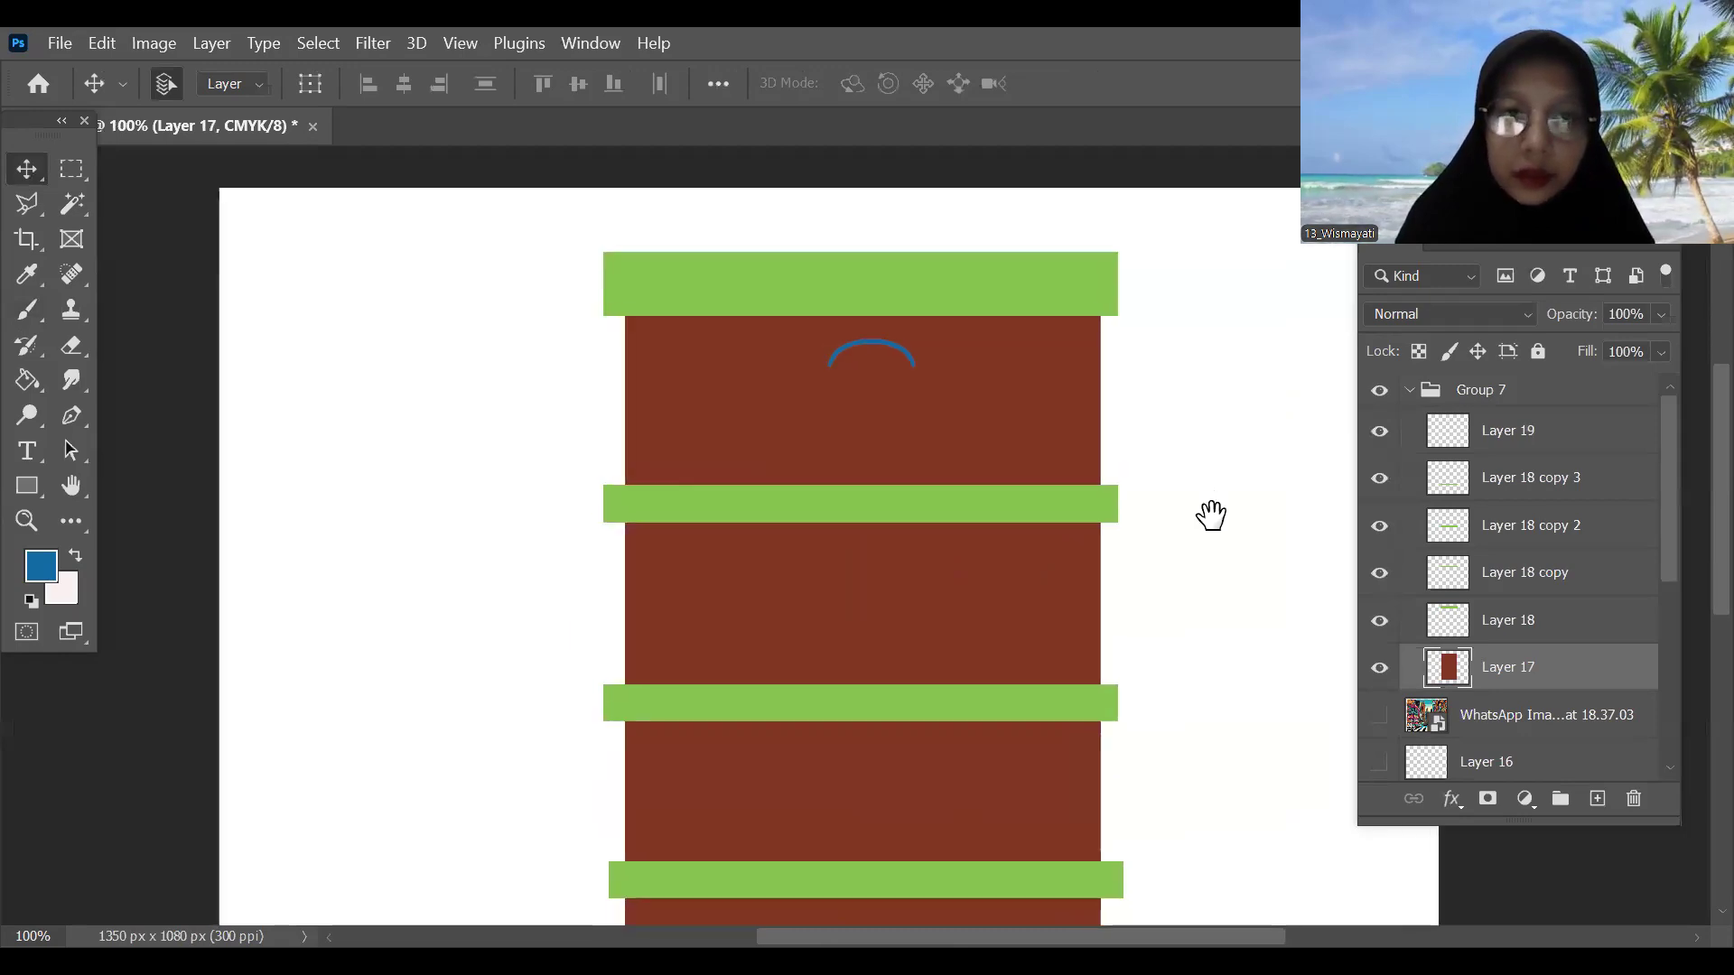
pyautogui.moveTo(1206, 680); pyautogui.dragTo(1222, 735)
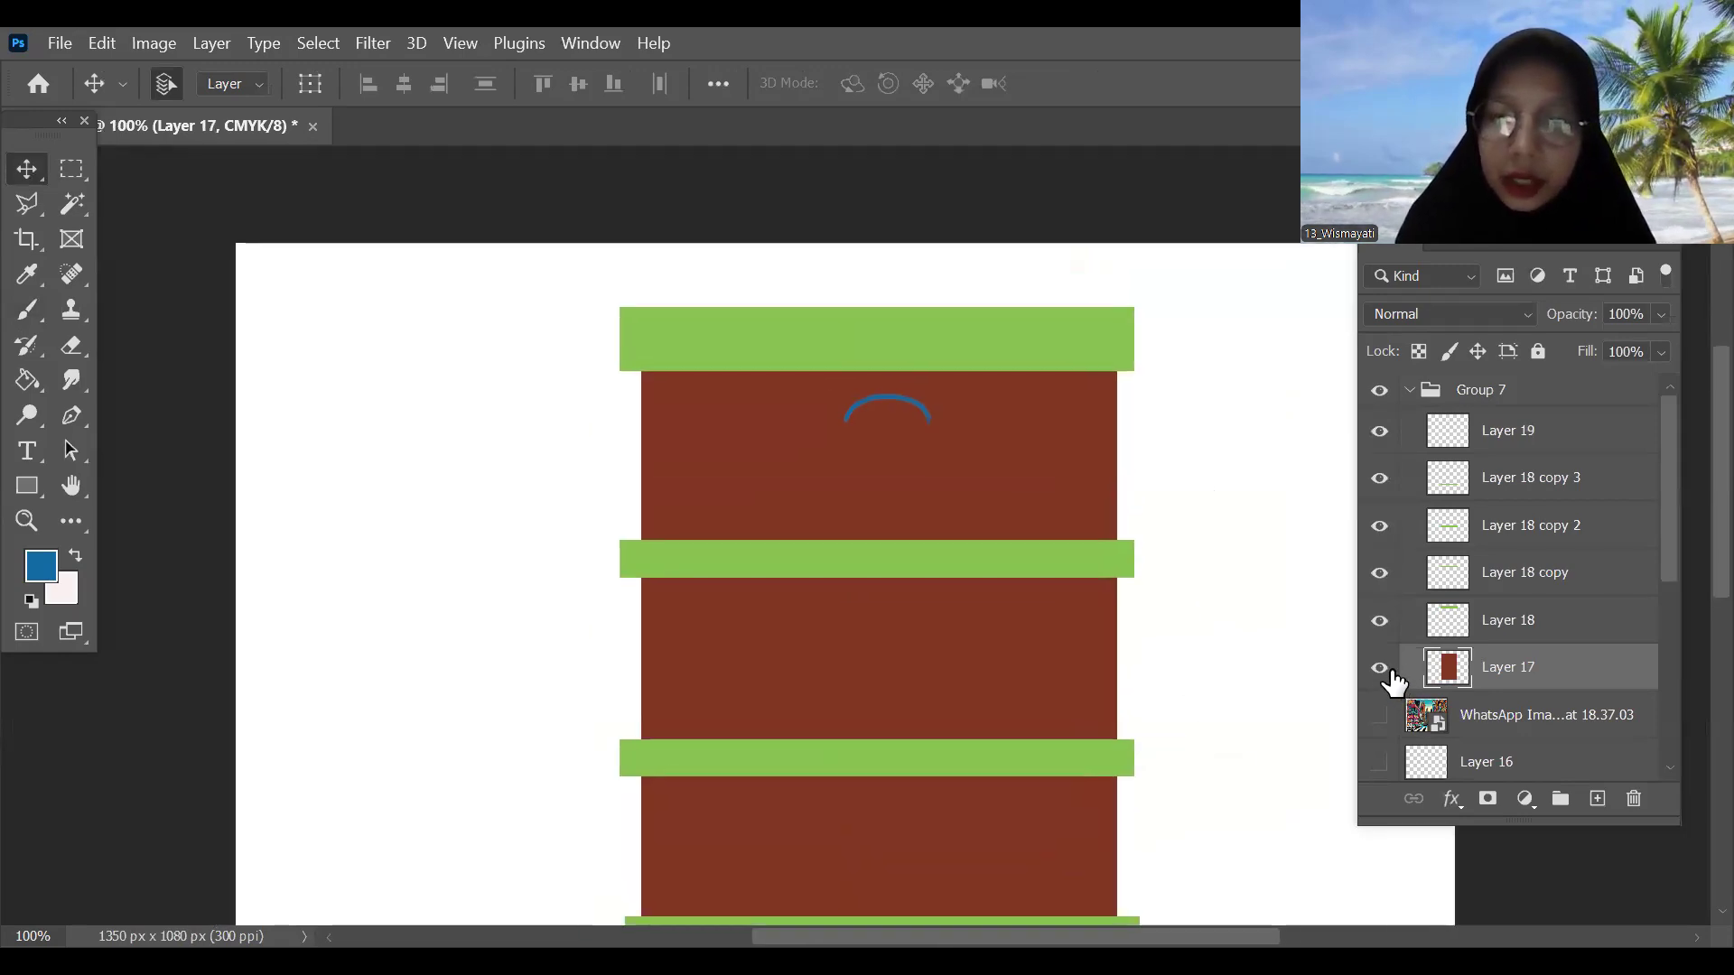
# Step: Paint straight mirrored sides down from the ends of the blue arch on Layer 19 with the Brush tool
pyautogui.click(1468, 441)
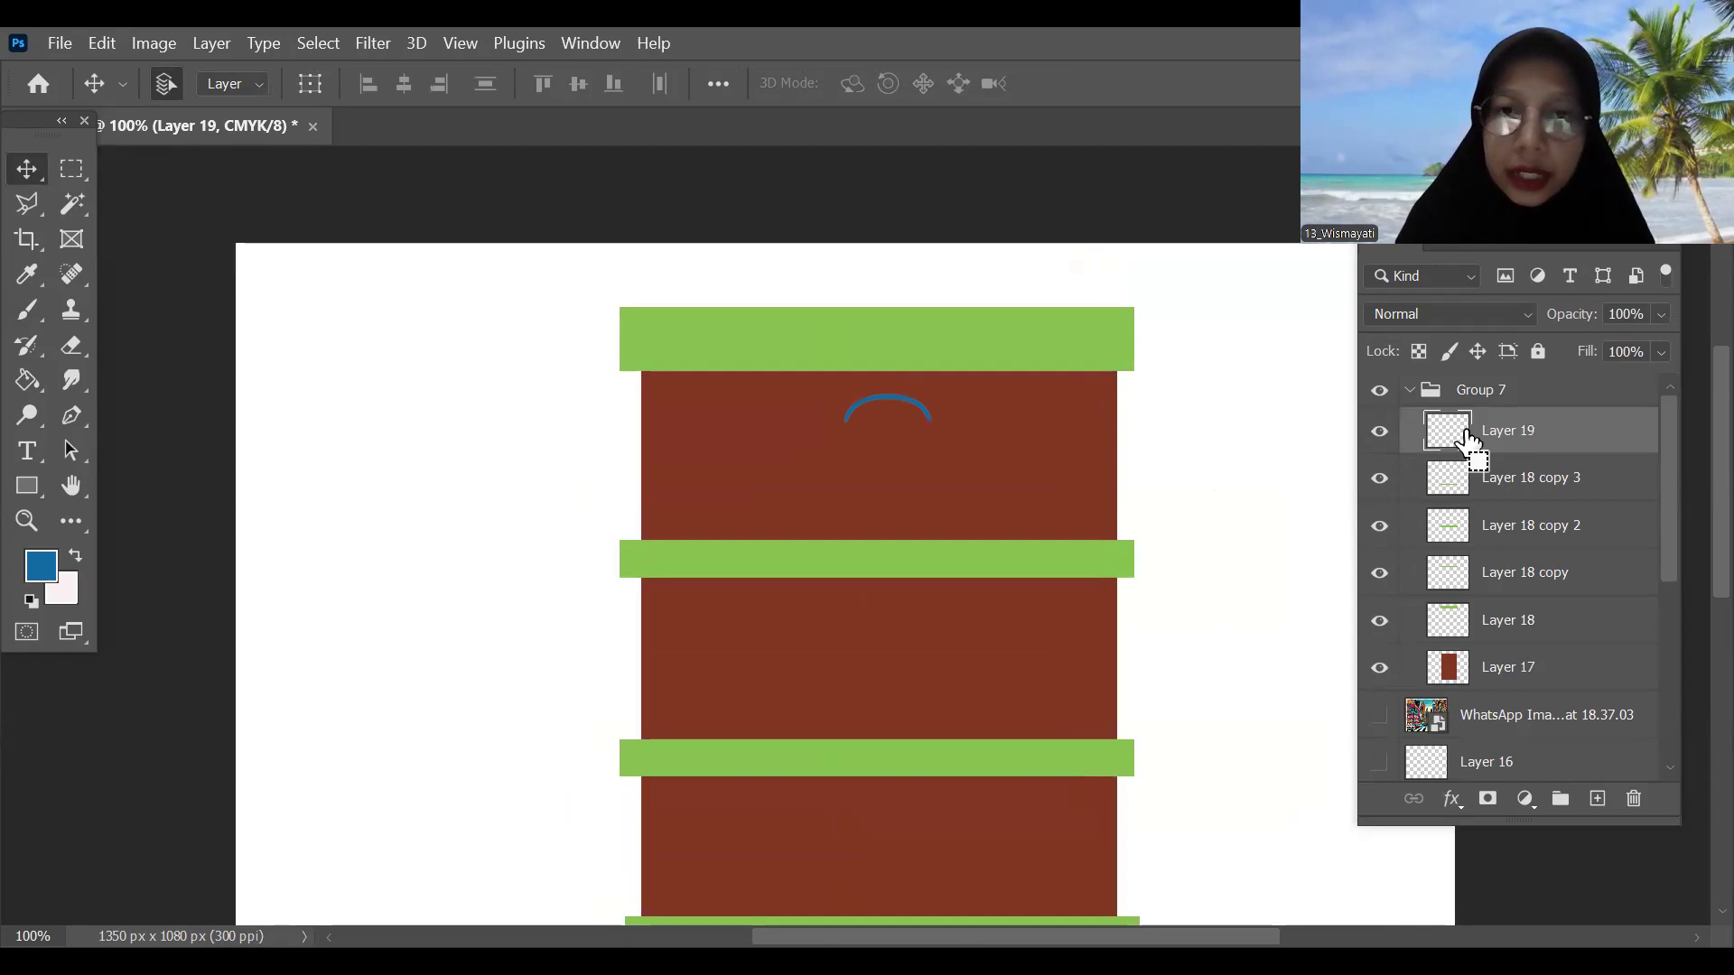
pyautogui.hotkey('ctrl', '+')
pyautogui.moveTo(1212, 397); pyautogui.dragTo(1184, 544)
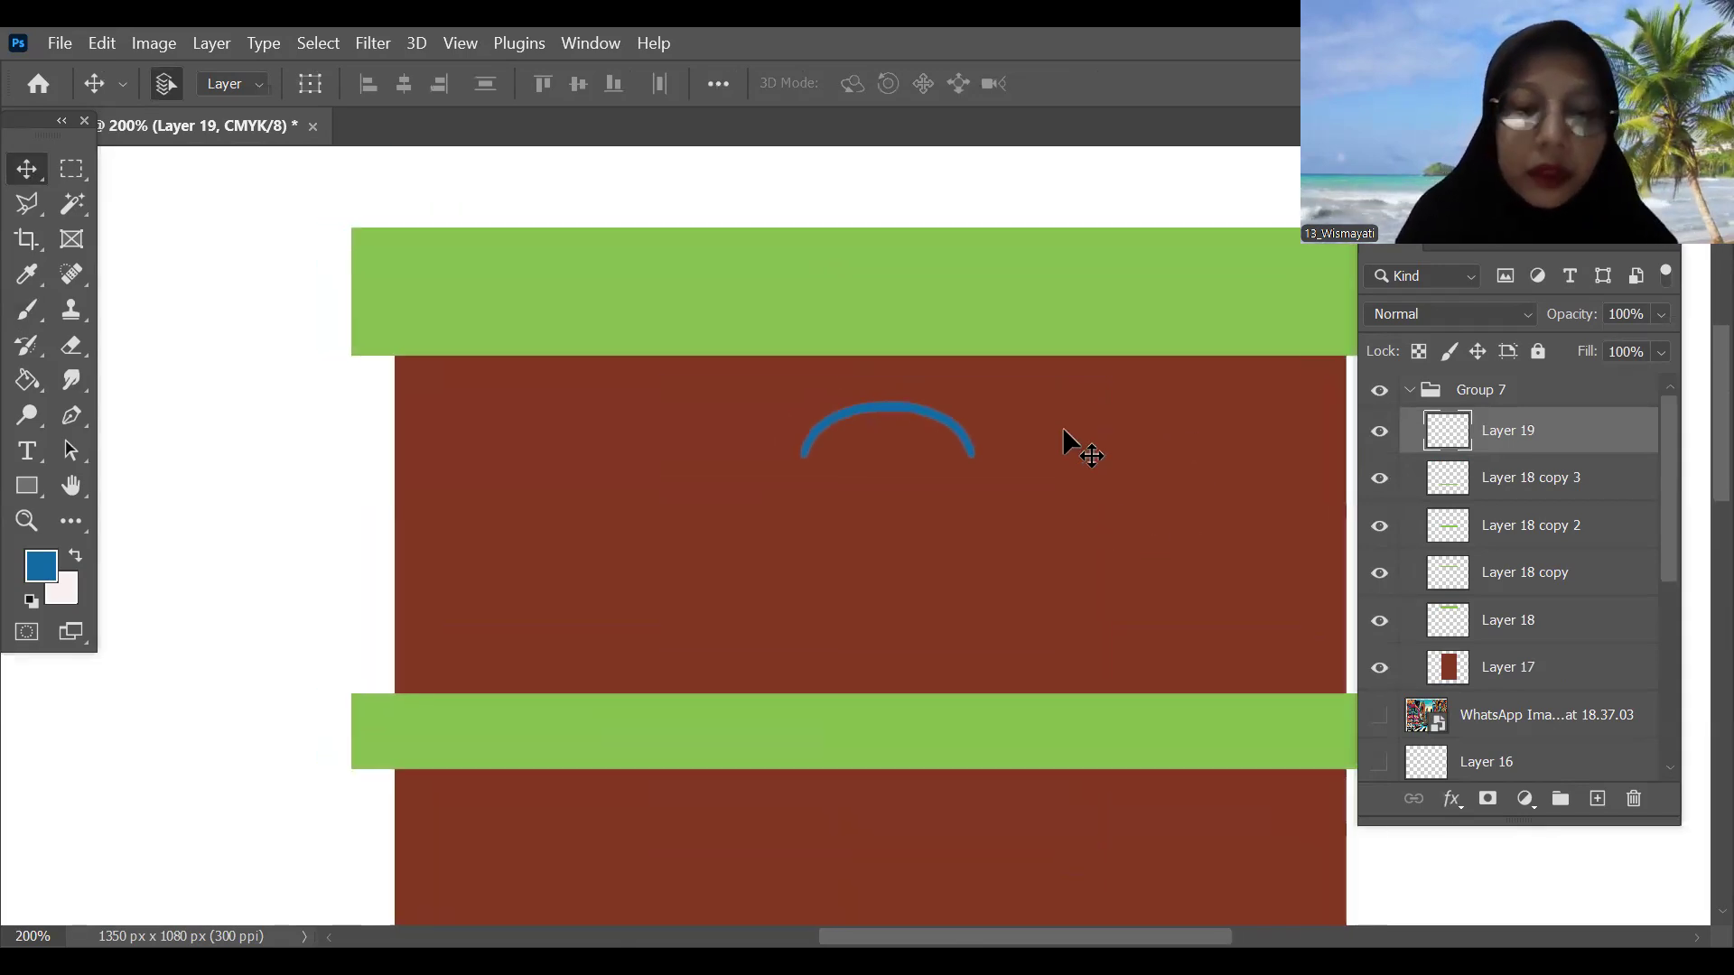
pyautogui.press('b')
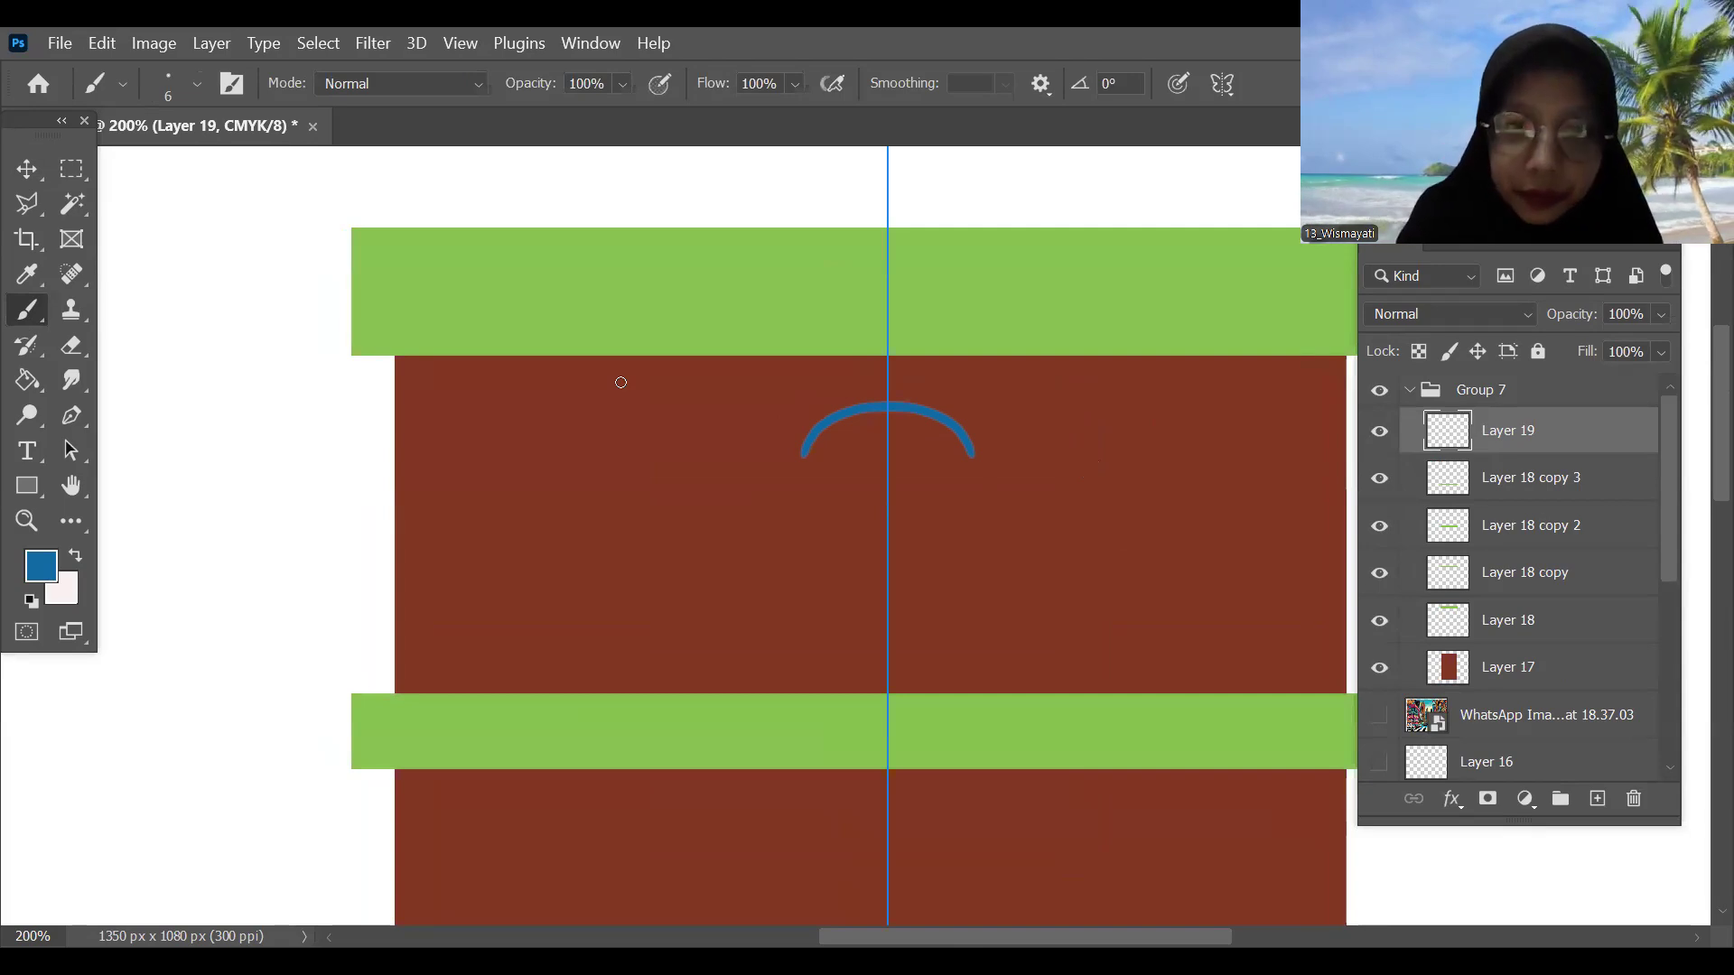
pyautogui.hotkey('ctrl', '+')
pyautogui.moveTo(779, 413); pyautogui.dragTo(786, 488)
pyautogui.hotkey('ctrl', 'z')
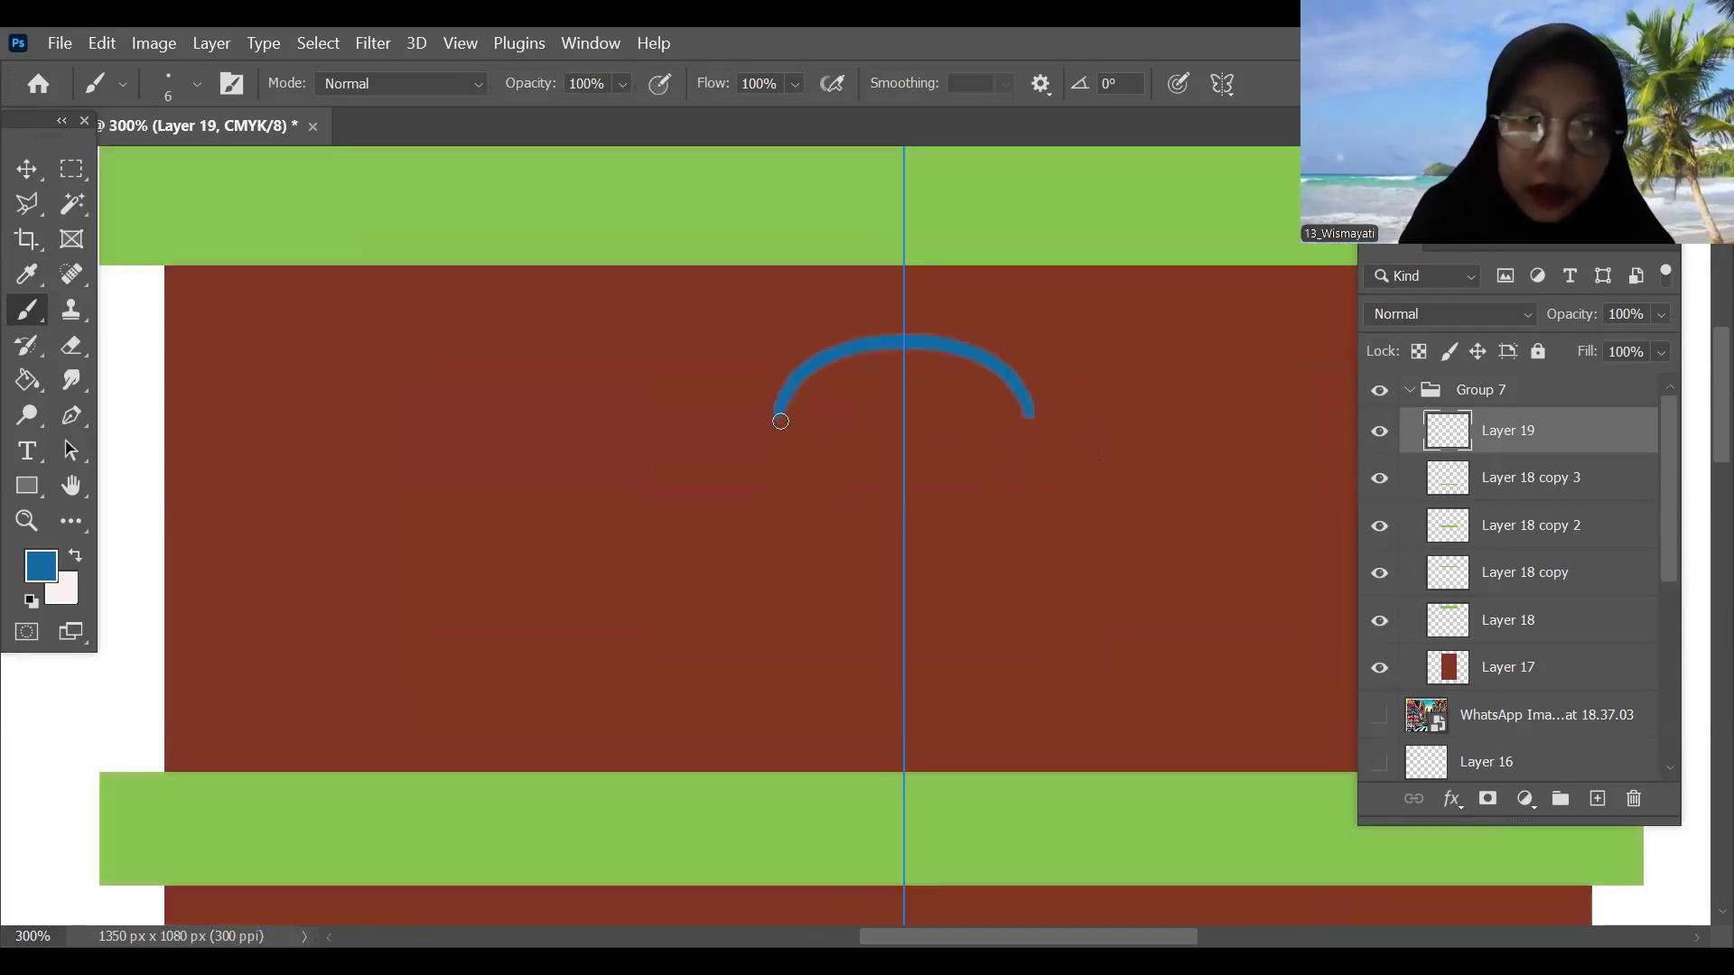
pyautogui.moveTo(778, 419); pyautogui.dragTo(778, 614)
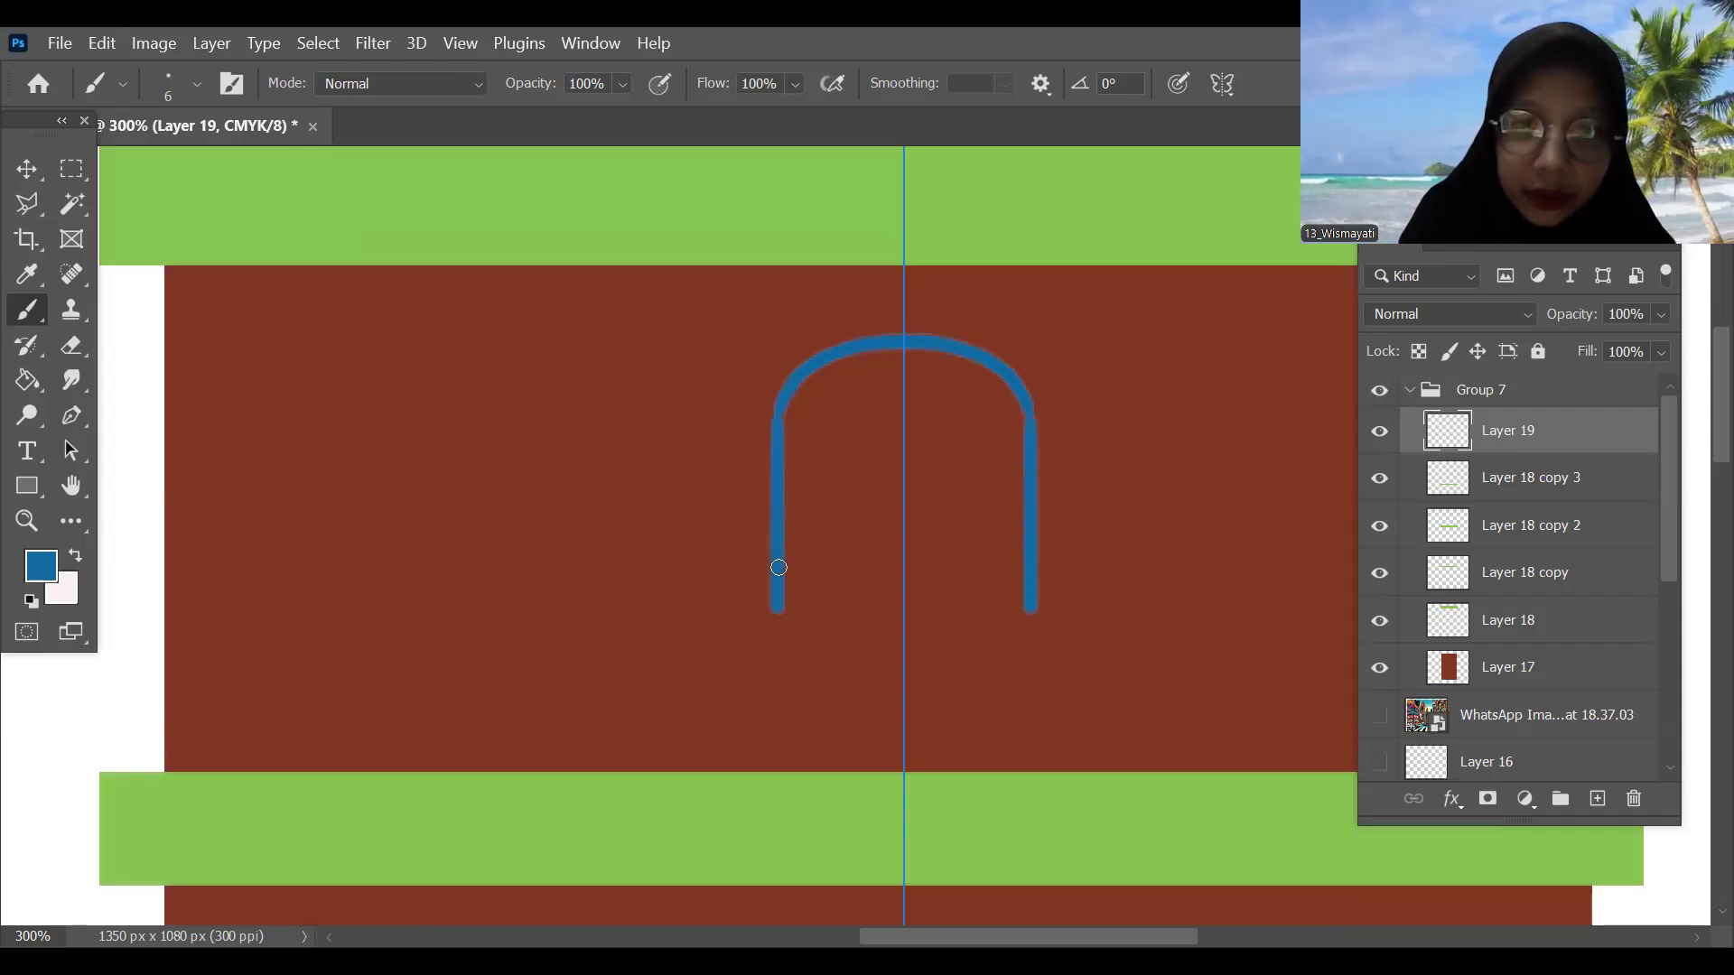
pyautogui.hotkey('ctrl', 'z')
pyautogui.hotkey('ctrl', 'z')
pyautogui.hotkey('ctrl', 'shift', 'z')
pyautogui.hotkey('ctrl', 'shift', 'z')
# Step: Close the window outline at its base and paint a wider narrow rectangular sill beneath it
pyautogui.moveTo(786, 625)
pyautogui.mouseDown()
pyautogui.moveTo(786, 666)
pyautogui.moveTo(908, 645)
pyautogui.mouseUp()
pyautogui.moveTo(777, 654)
pyautogui.mouseDown()
pyautogui.moveTo(782, 684)
pyautogui.moveTo(754, 654)
pyautogui.moveTo(749, 693)
pyautogui.mouseUp()
pyautogui.hotkey('ctrl', 'z')
pyautogui.hotkey('ctrl', 'z')
pyautogui.keyDown('shift'); pyautogui.click(908, 693); pyautogui.keyUp('shift')
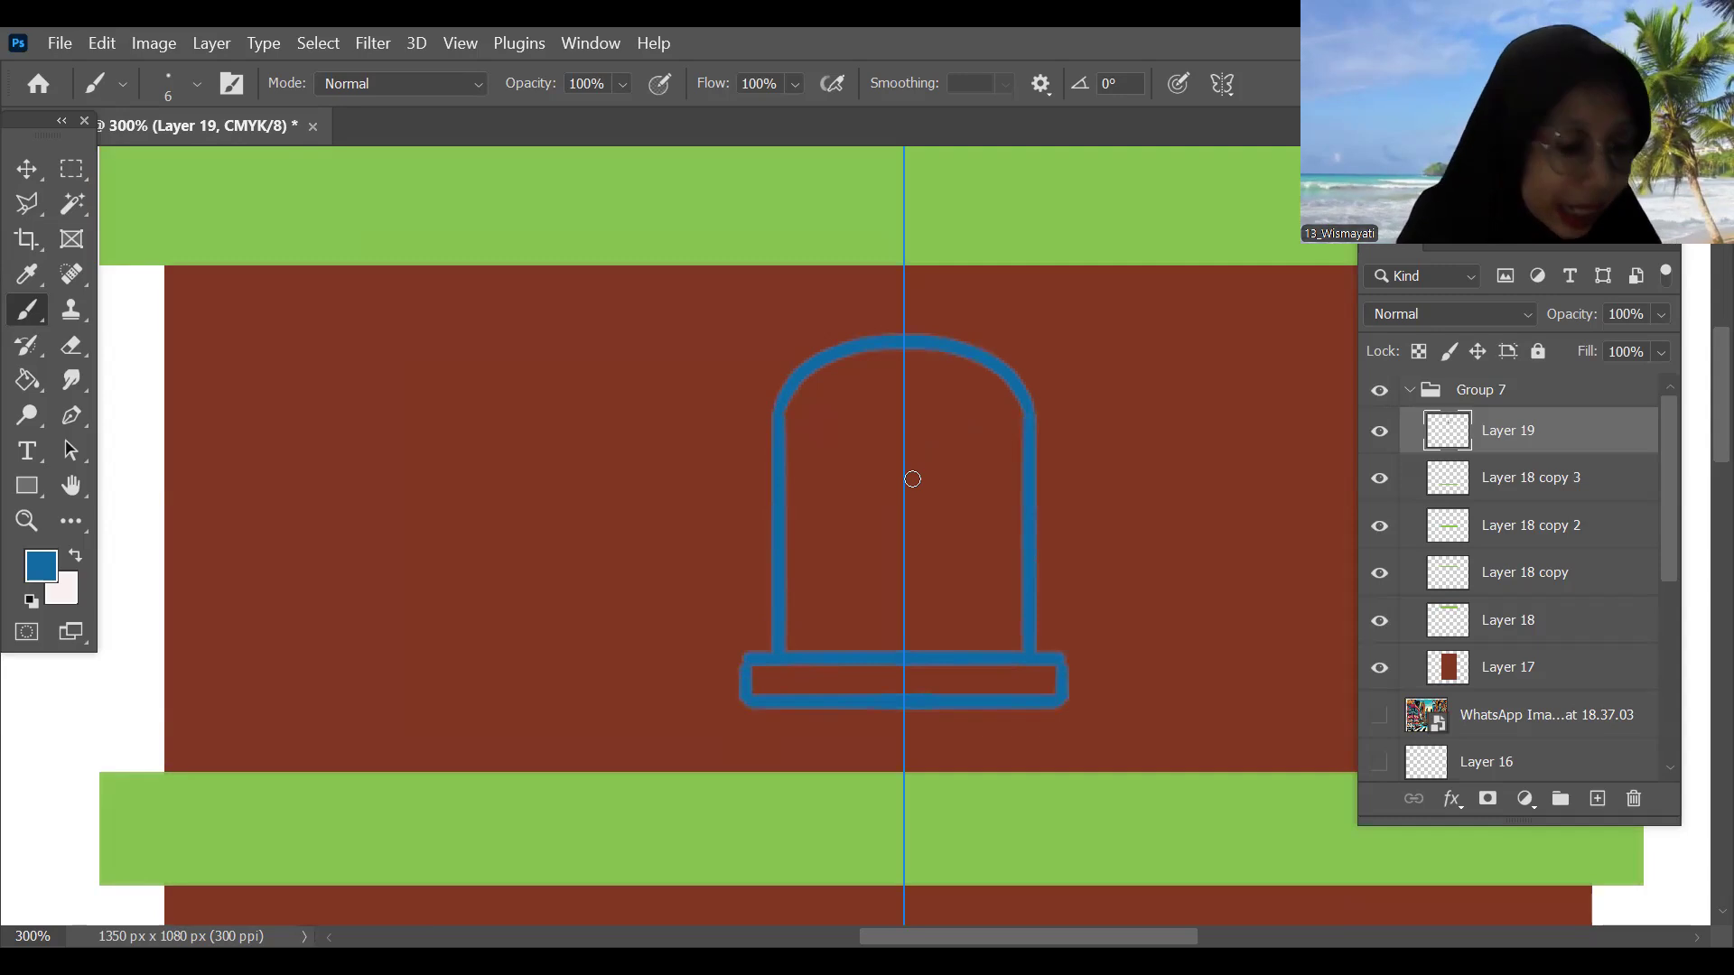
# Step: Reduce the brush size to 4 and paint a thinner mirrored inner outline, two sides and an arch, inside the window on Layer 19
pyautogui.moveTo(801, 416); pyautogui.dragTo(812, 651)
pyautogui.moveTo(809, 411); pyautogui.dragTo(886, 380)
pyautogui.hotkey('ctrl', 'z')
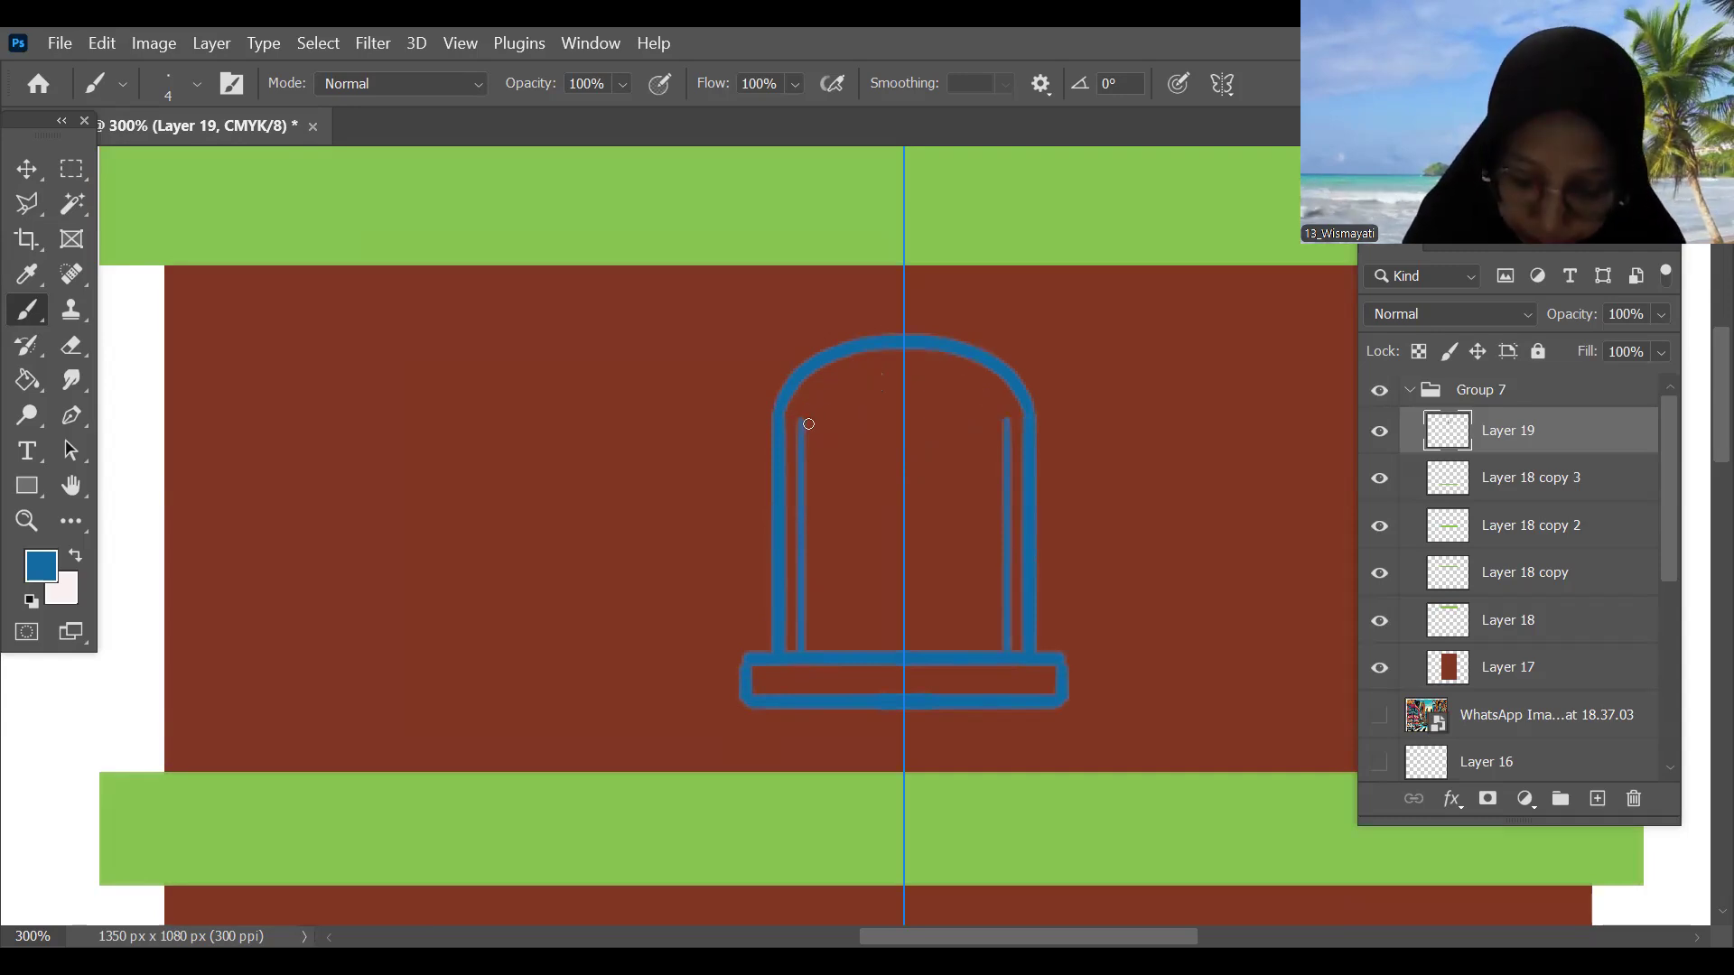
pyautogui.moveTo(801, 417); pyautogui.dragTo(904, 366)
pyautogui.hotkey('ctrl', 'z')
pyautogui.moveTo(801, 419)
pyautogui.mouseDown()
pyautogui.moveTo(865, 371)
pyautogui.moveTo(904, 368)
pyautogui.mouseUp()
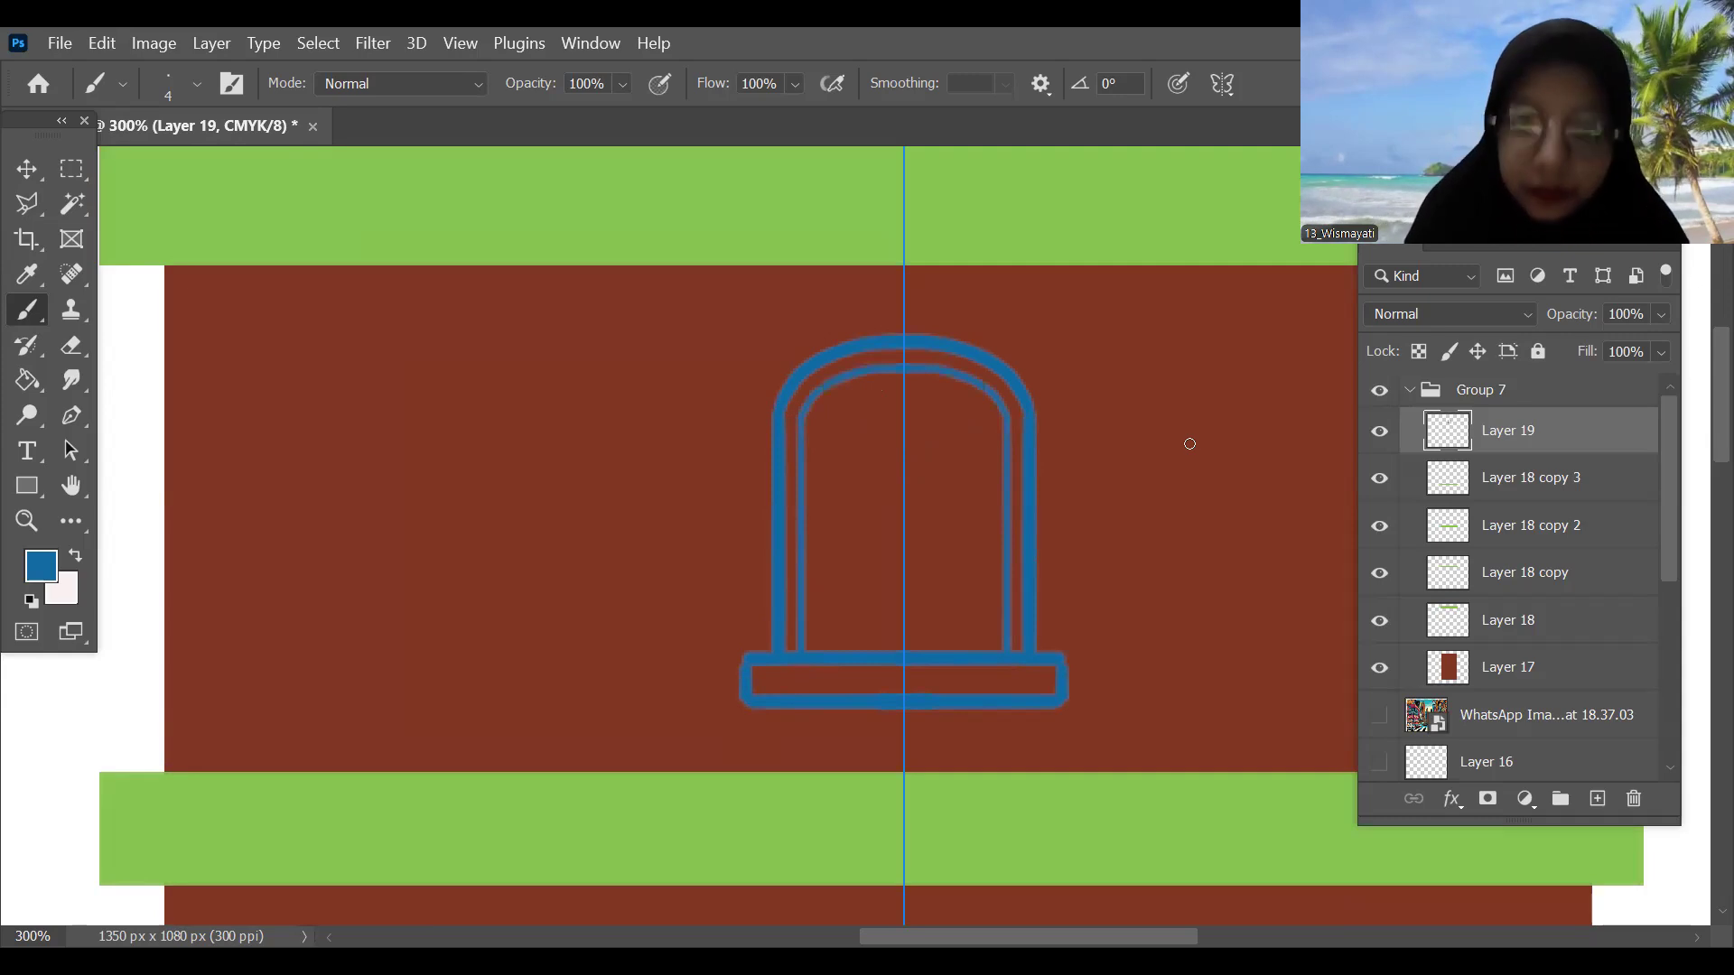
# Step: Apply a black Color Overlay at 100% opacity with Normal blend mode to the window outline on Layer 19
pyautogui.hotkey('ctrl', '-')
pyautogui.hotkey('ctrl', '-')
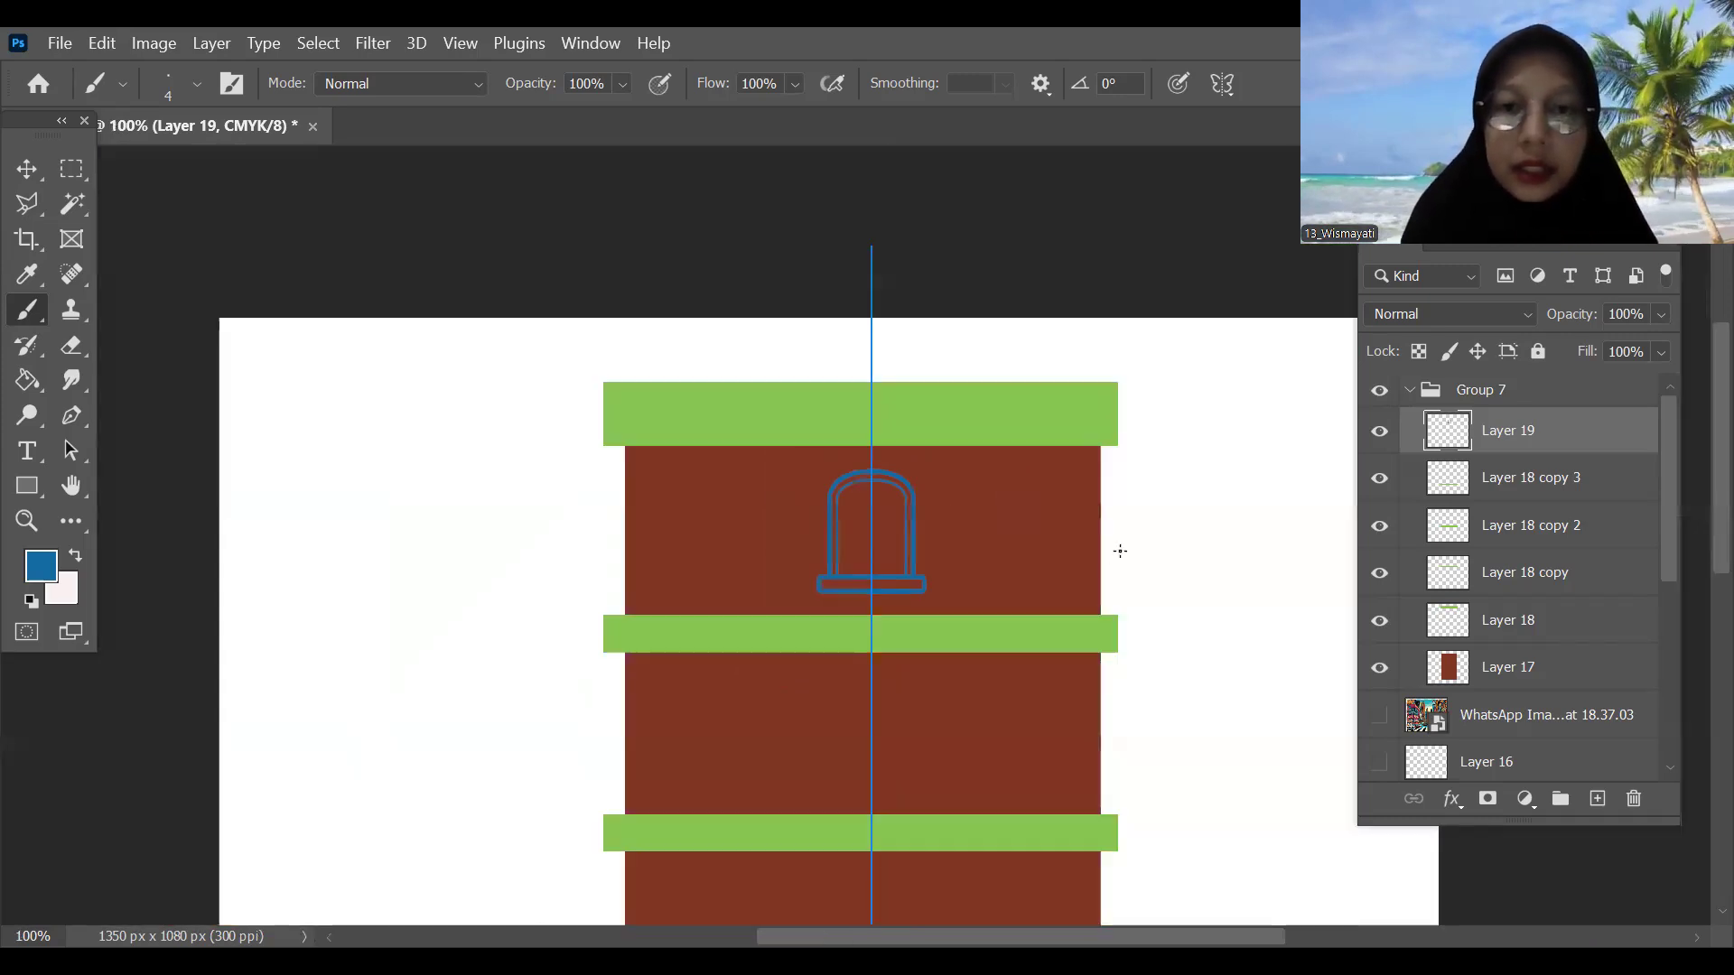
pyautogui.moveTo(1122, 598); pyautogui.dragTo(1172, 581)
pyautogui.hotkey('ctrl', '+')
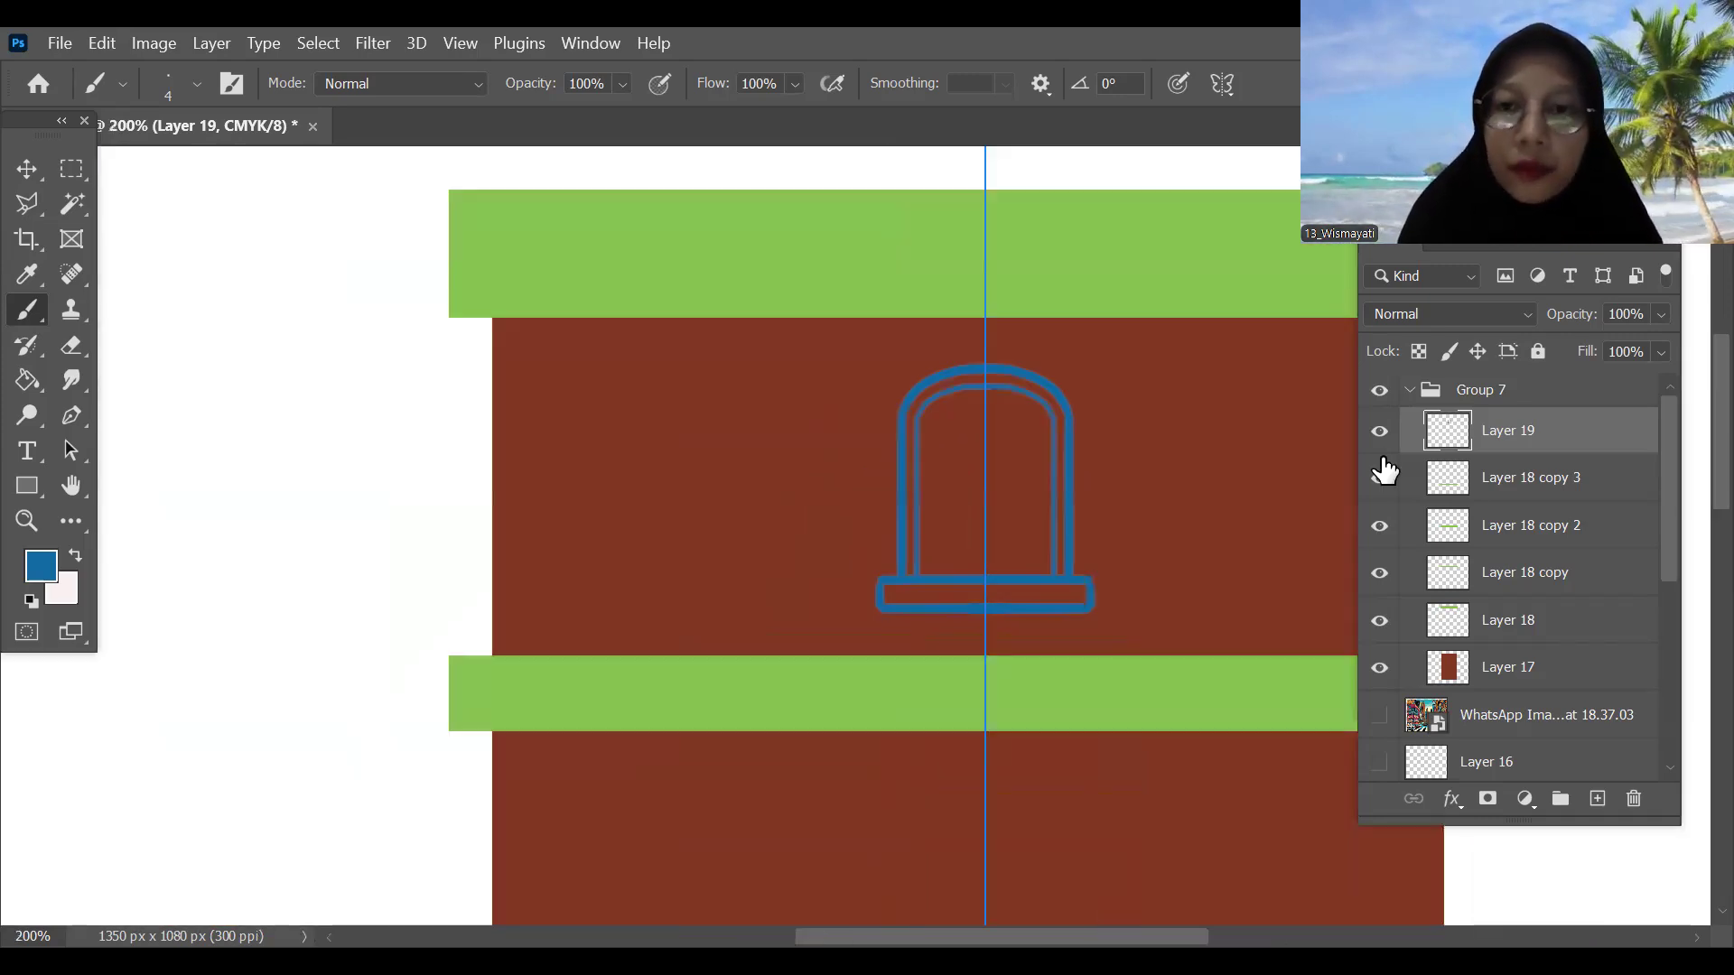
pyautogui.click(1451, 800)
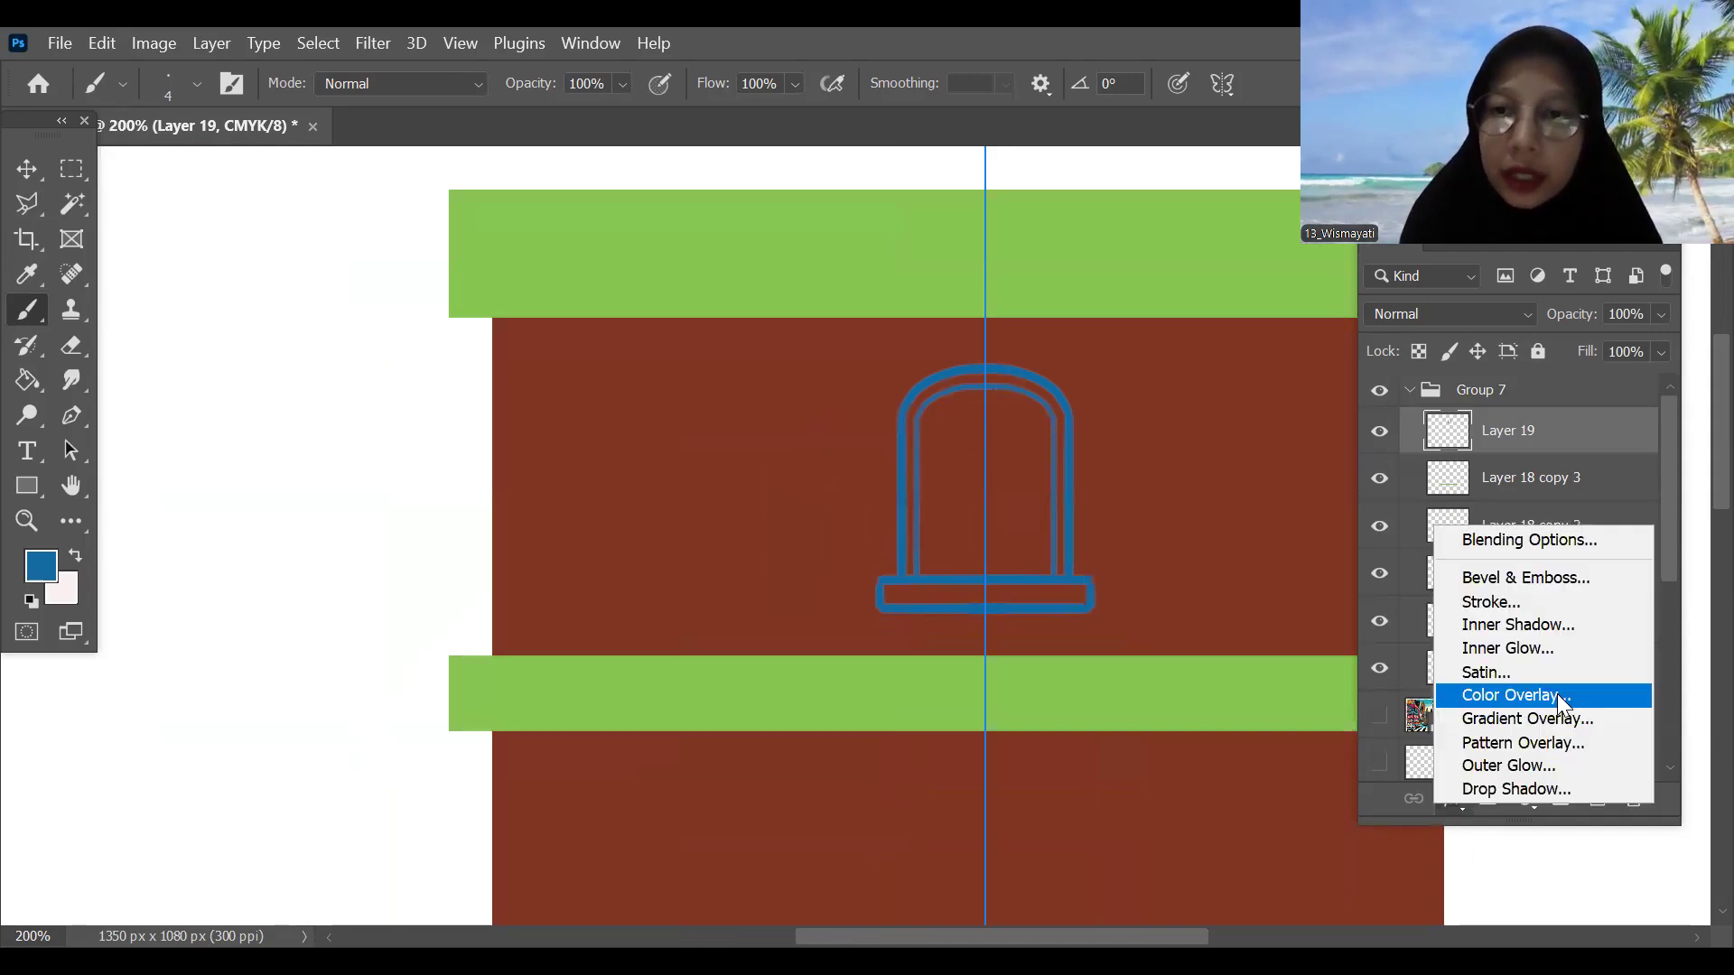
pyautogui.click(1557, 694)
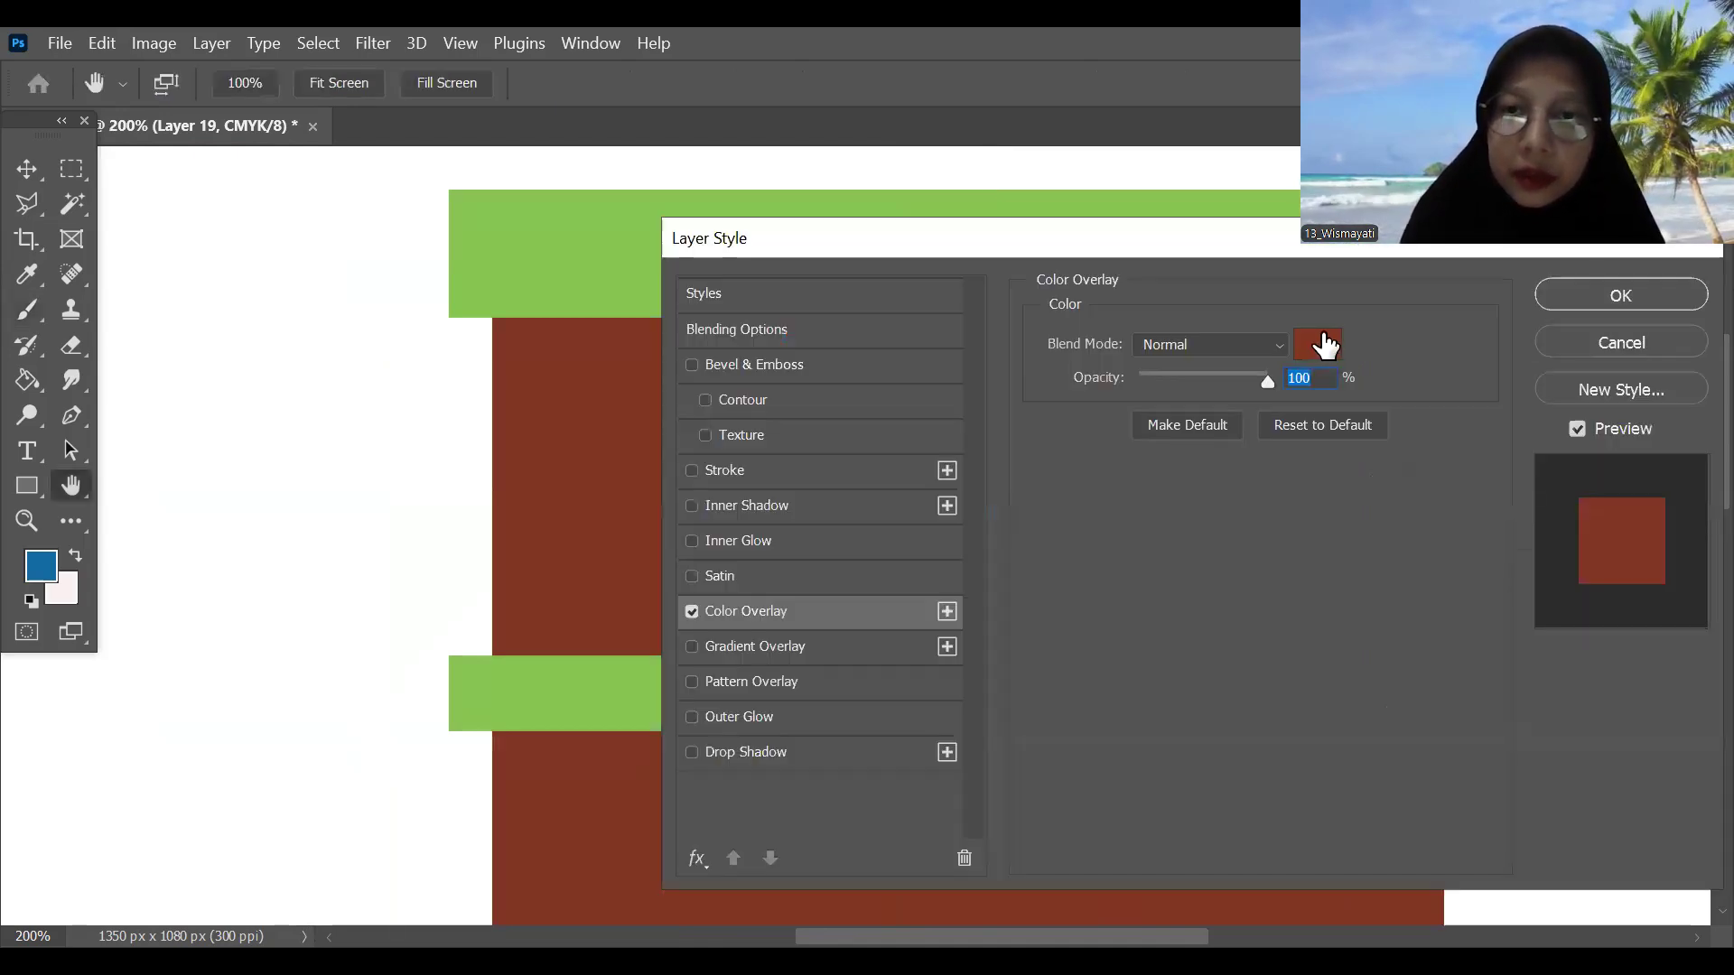
pyautogui.click(1323, 344)
pyautogui.click(1631, 394)
pyautogui.click(1640, 287)
pyautogui.press('b')
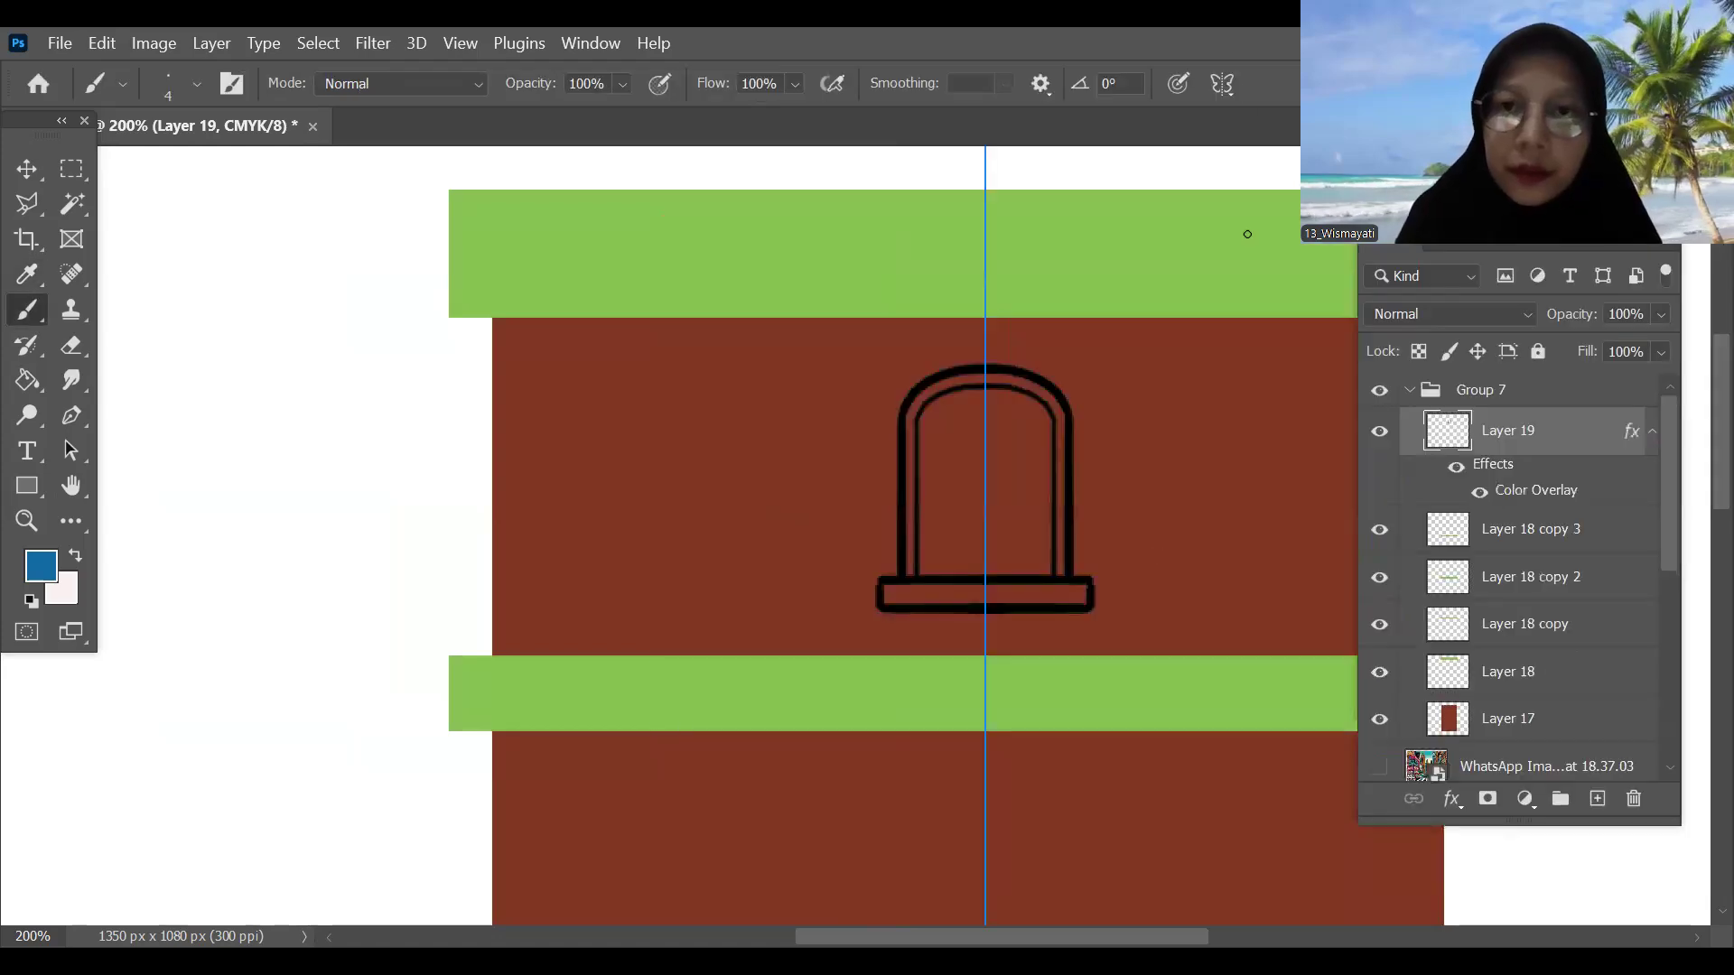
# Step: Turn off the brush symmetry and check the window outline by toggling Layer 19's visibility
pyautogui.click(1230, 87)
pyautogui.click(1277, 118)
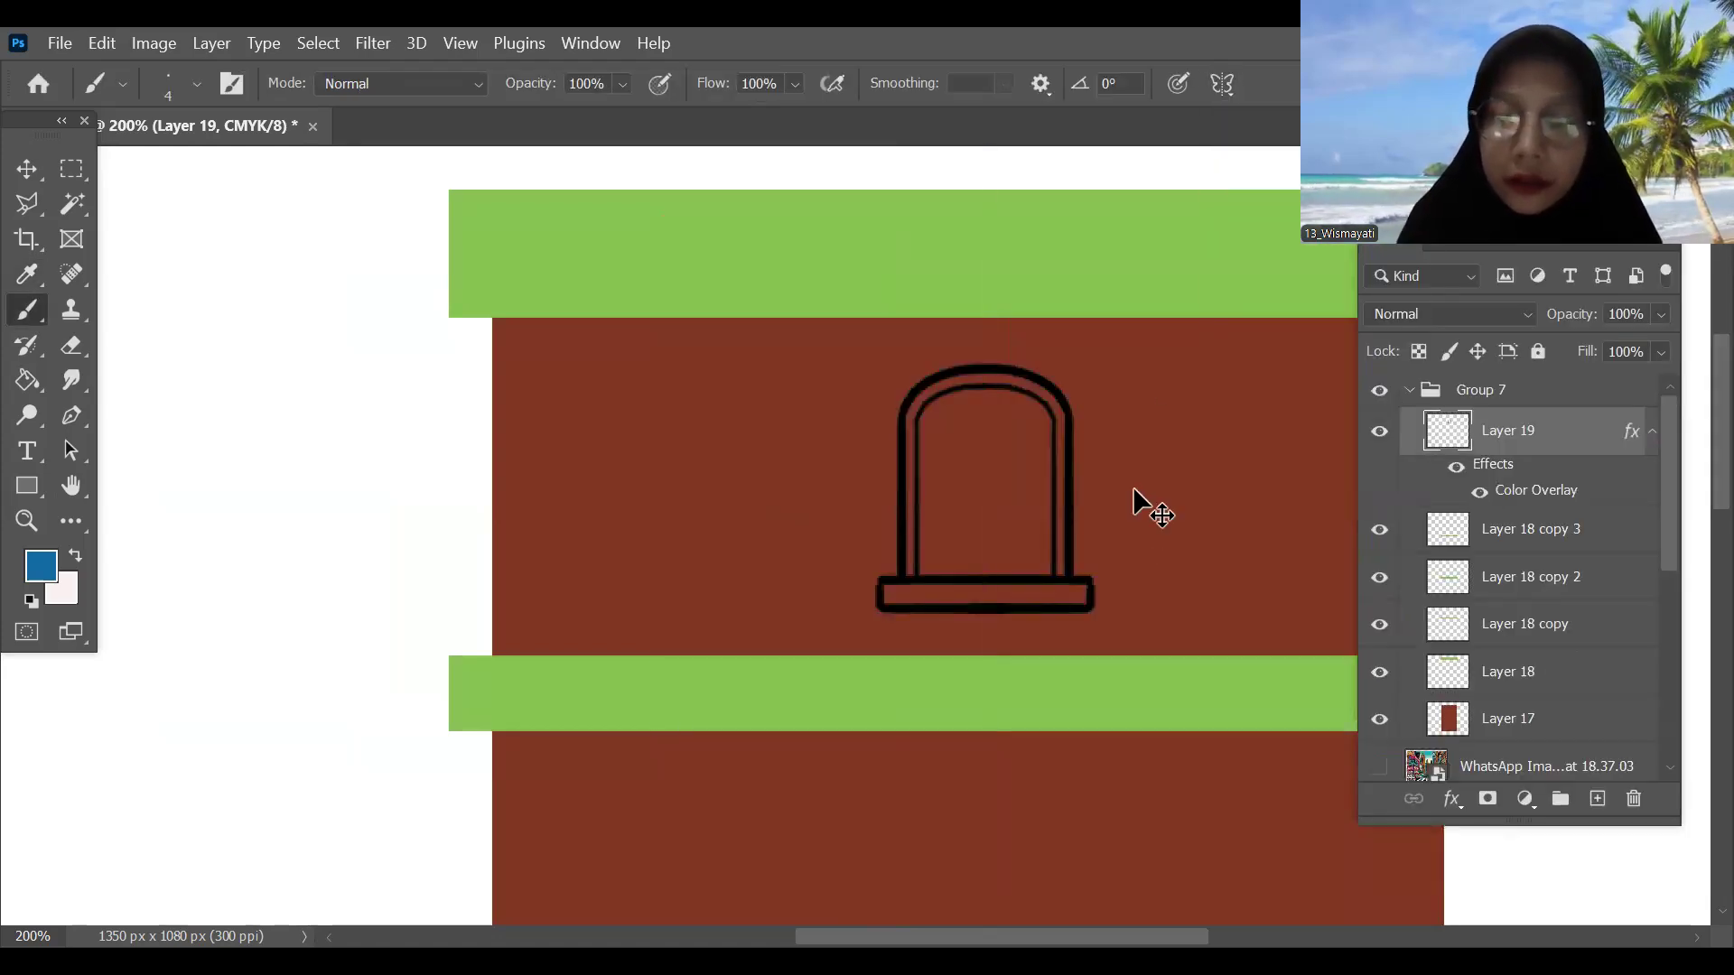
pyautogui.hotkey('ctrl', '-')
pyautogui.click(1379, 431)
pyautogui.click(1379, 431)
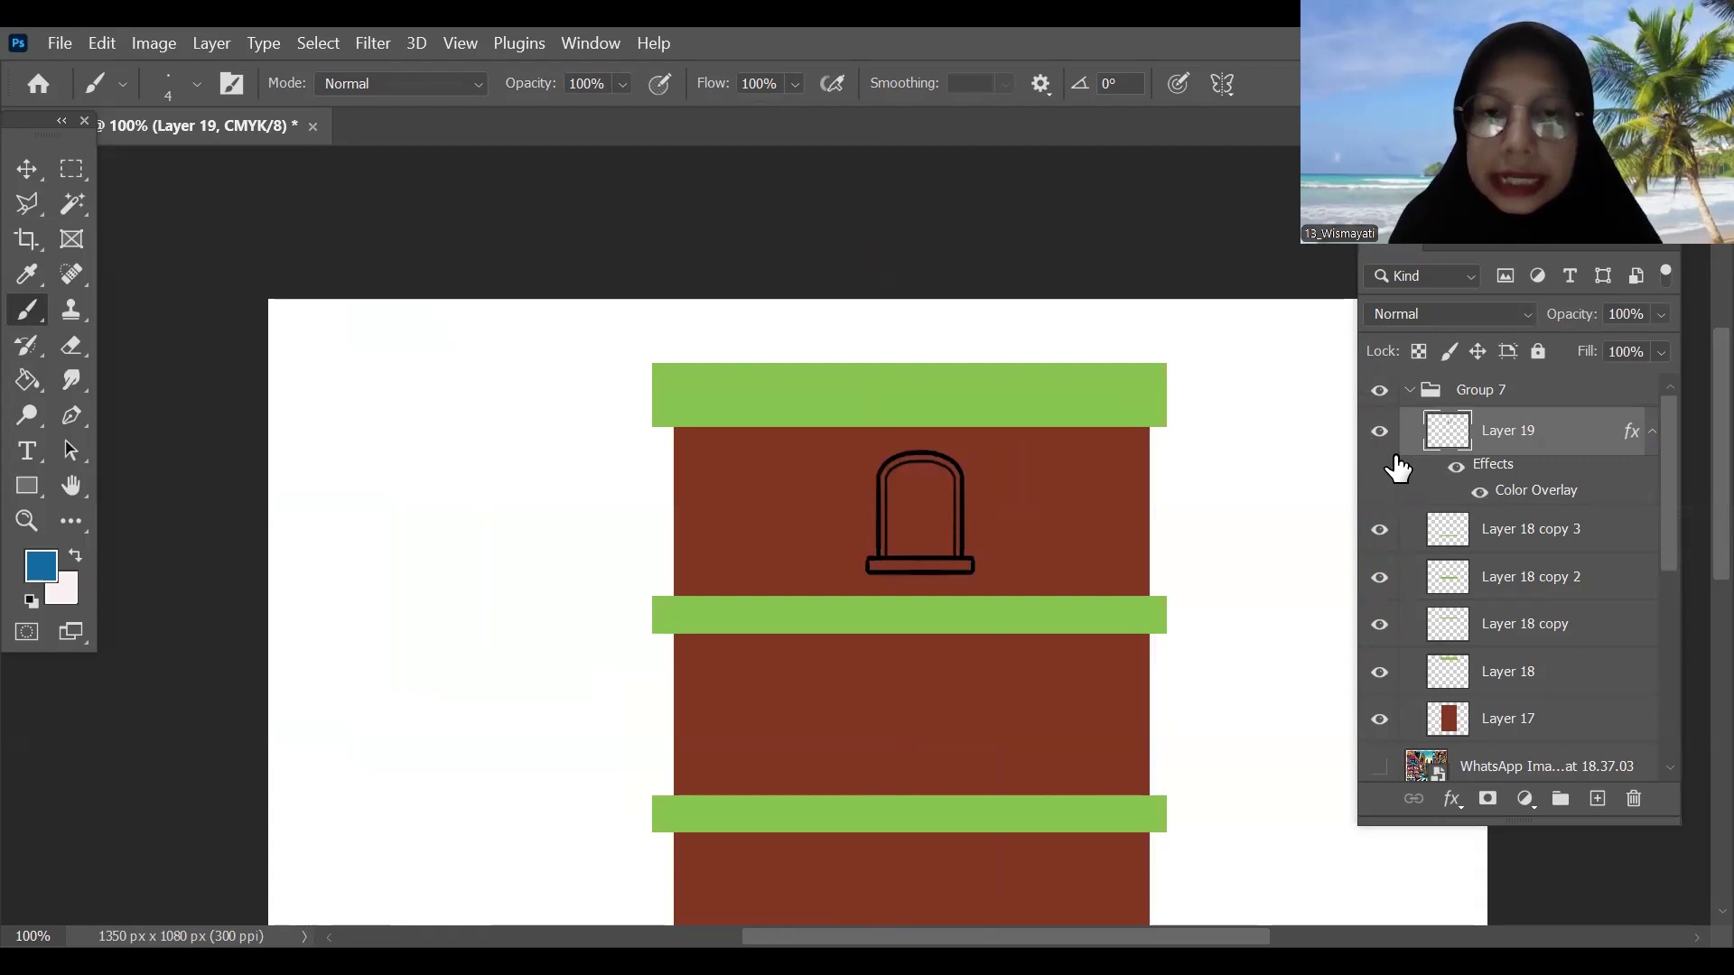
pyautogui.hotkey('ctrl', '+')
pyautogui.moveTo(1158, 460); pyautogui.dragTo(1108, 573)
pyautogui.click(1382, 433)
pyautogui.click(1382, 434)
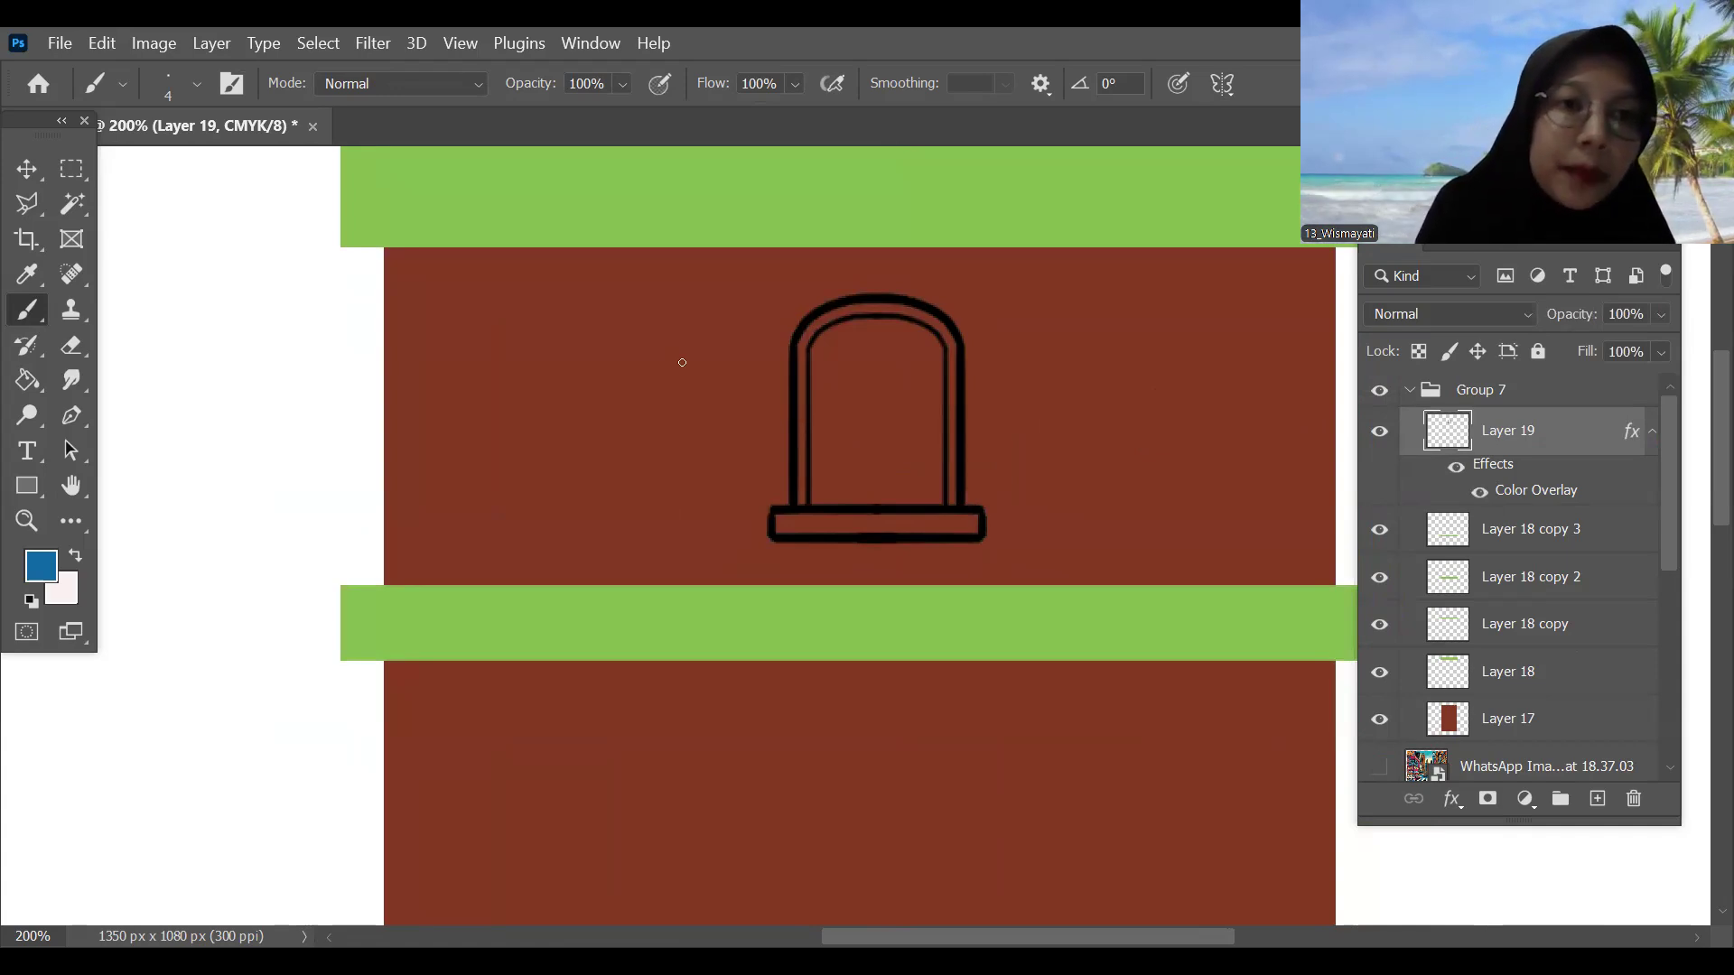
# Step: Select the area outside the window outline on Layer 19 with the Magic Wand and expand the selection
pyautogui.press('w')
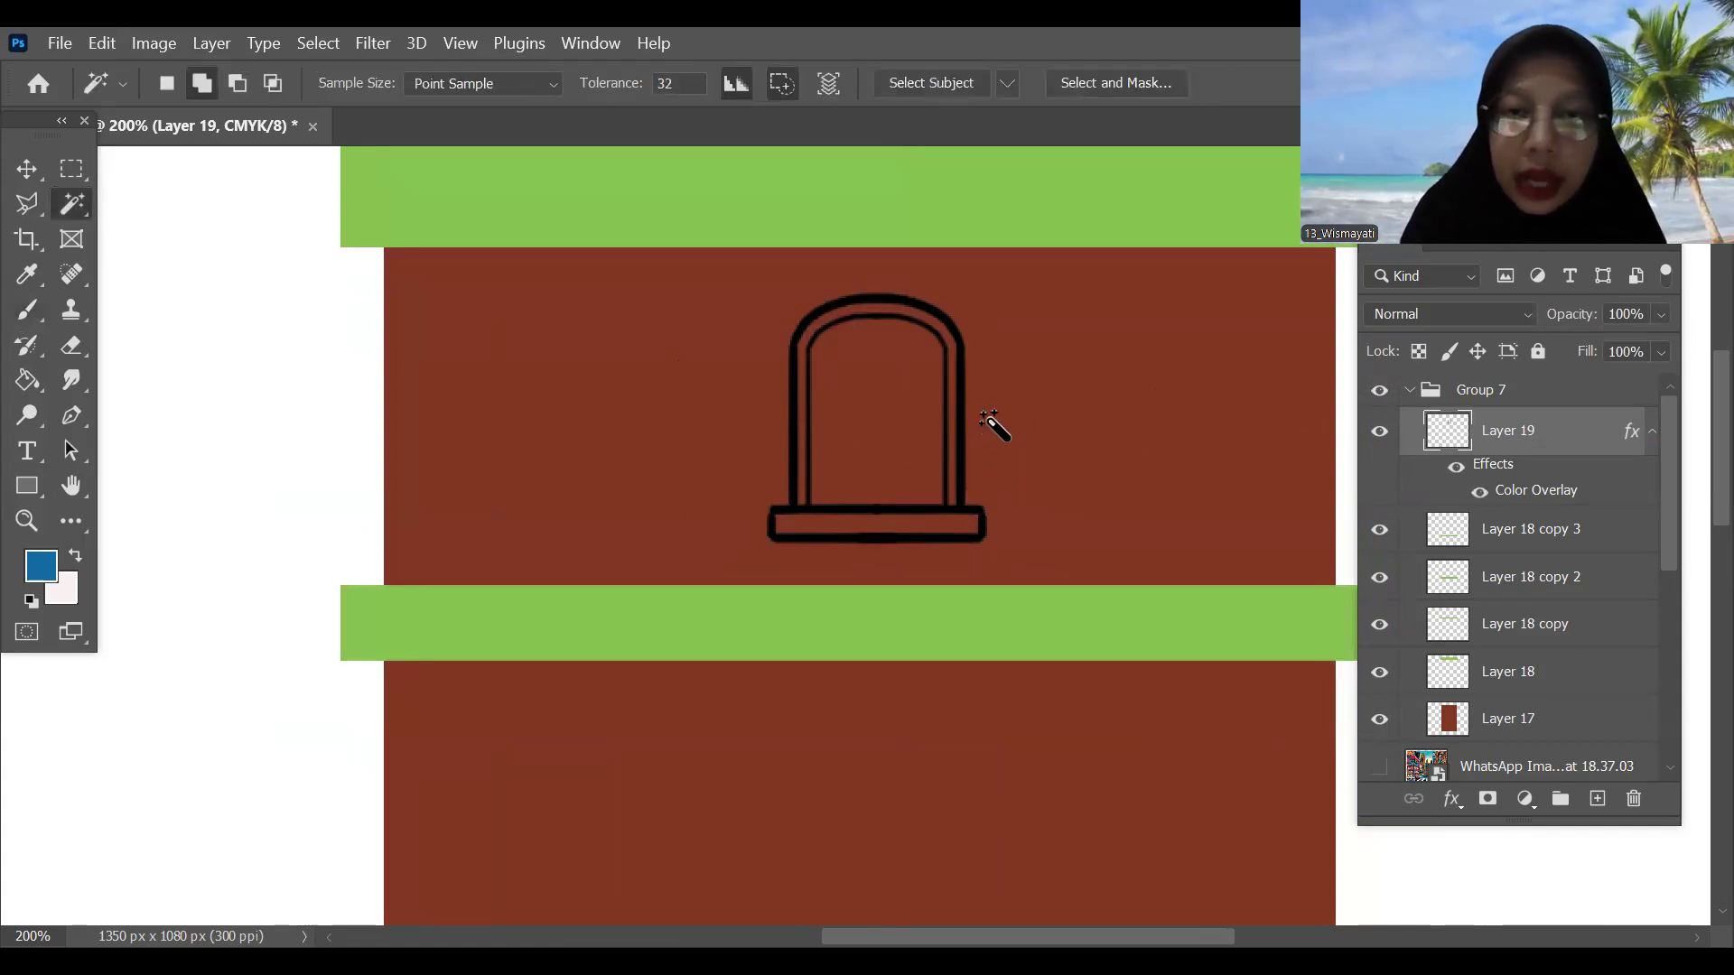
pyautogui.click(1012, 442)
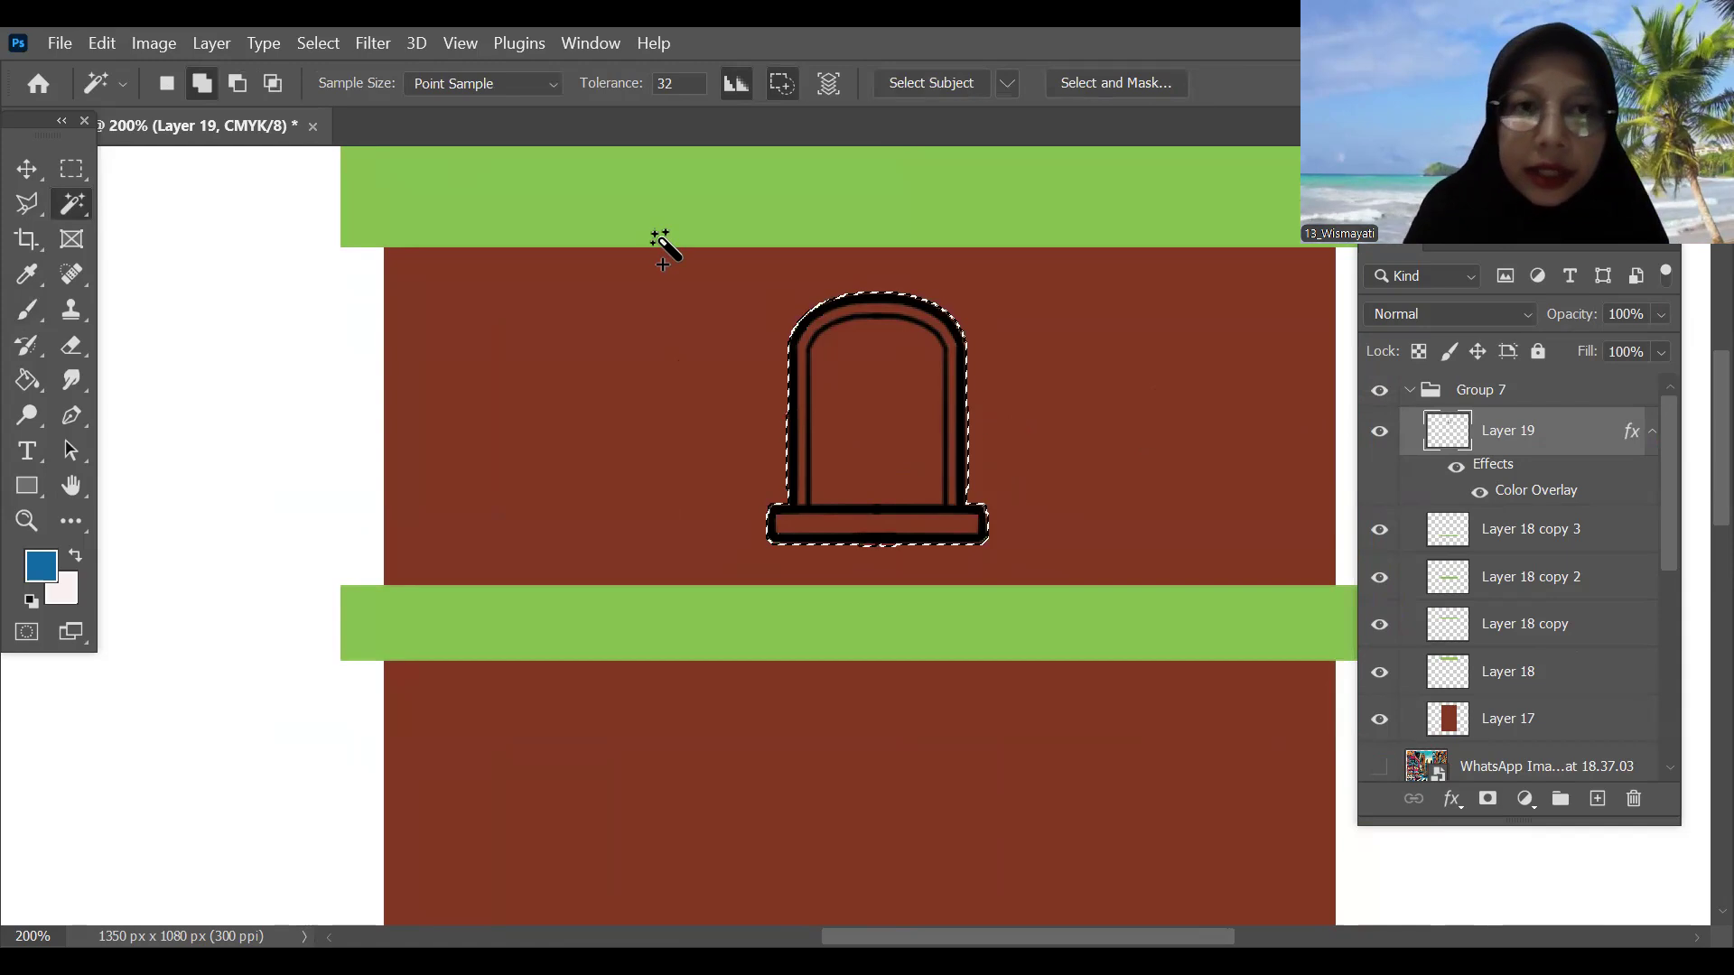
pyautogui.click(319, 43)
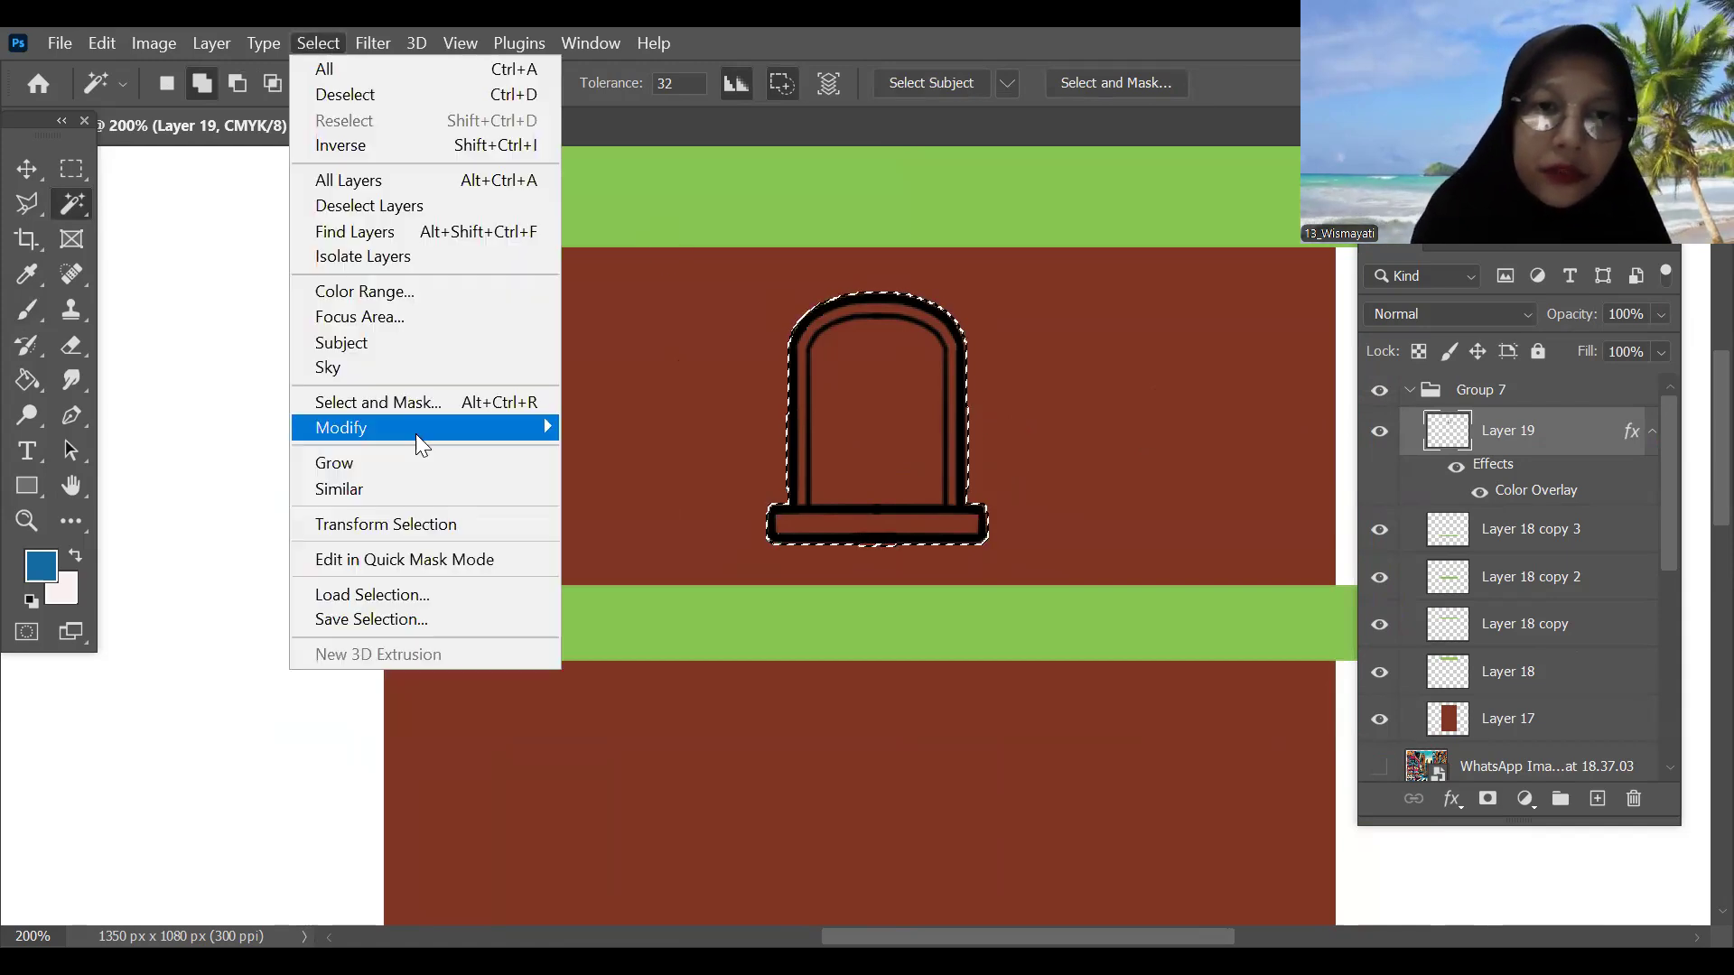
pyautogui.moveTo(415, 434)
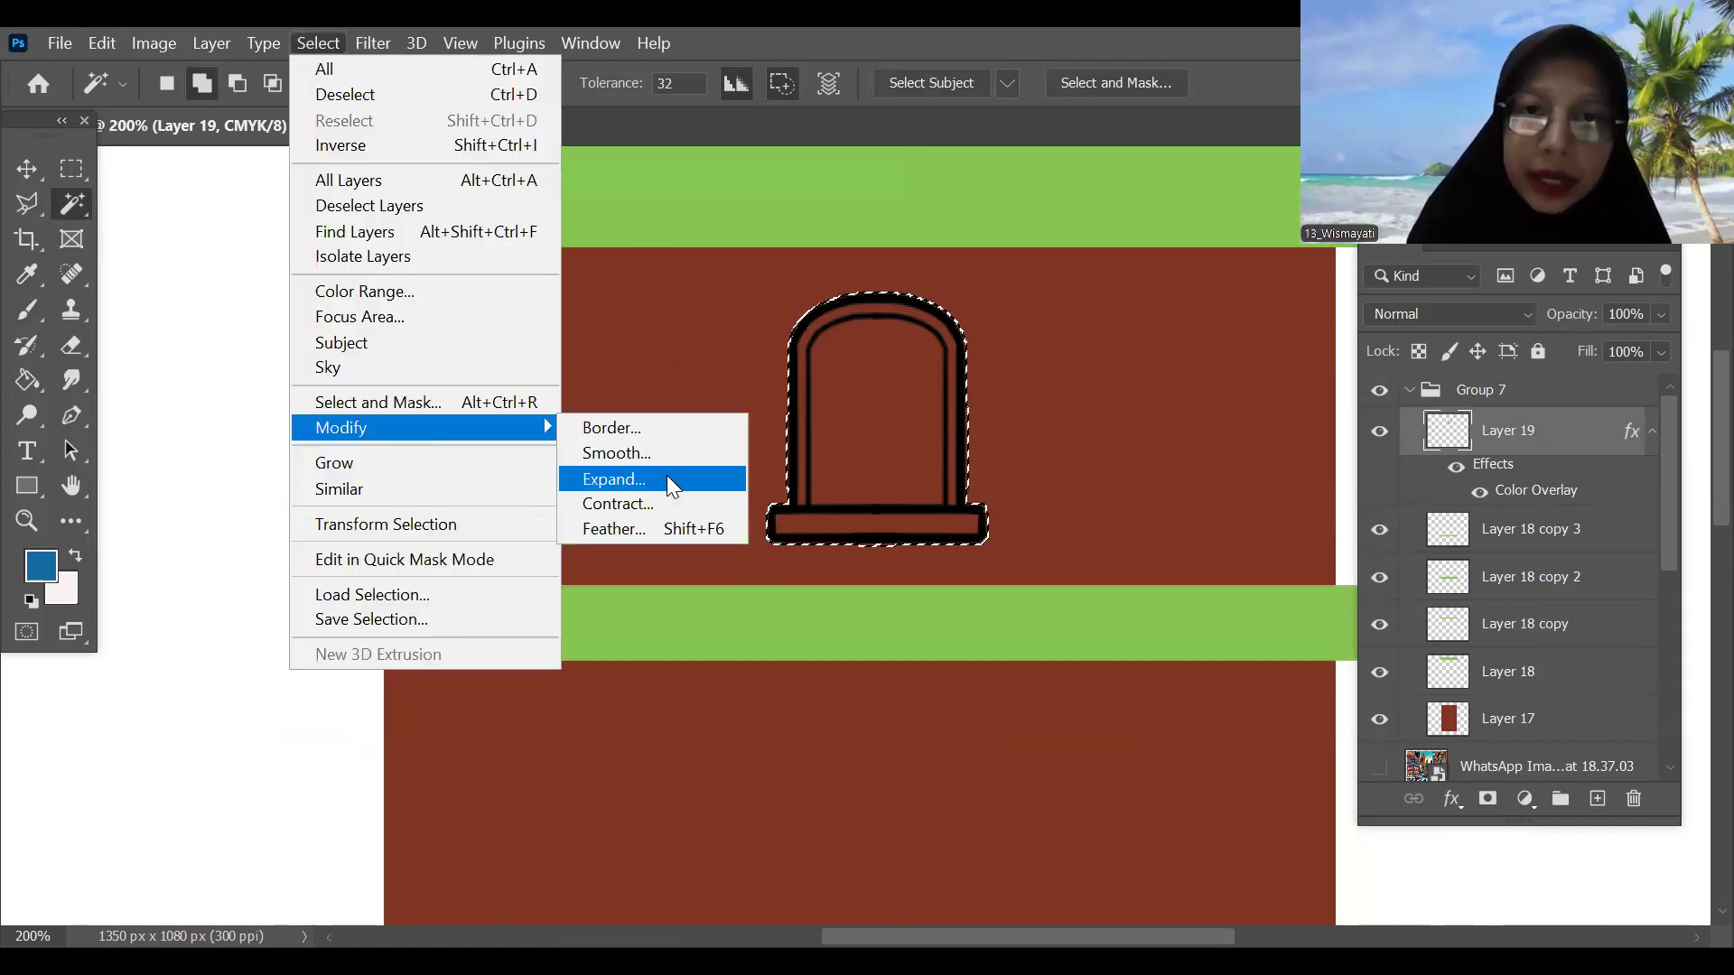
pyautogui.click(666, 477)
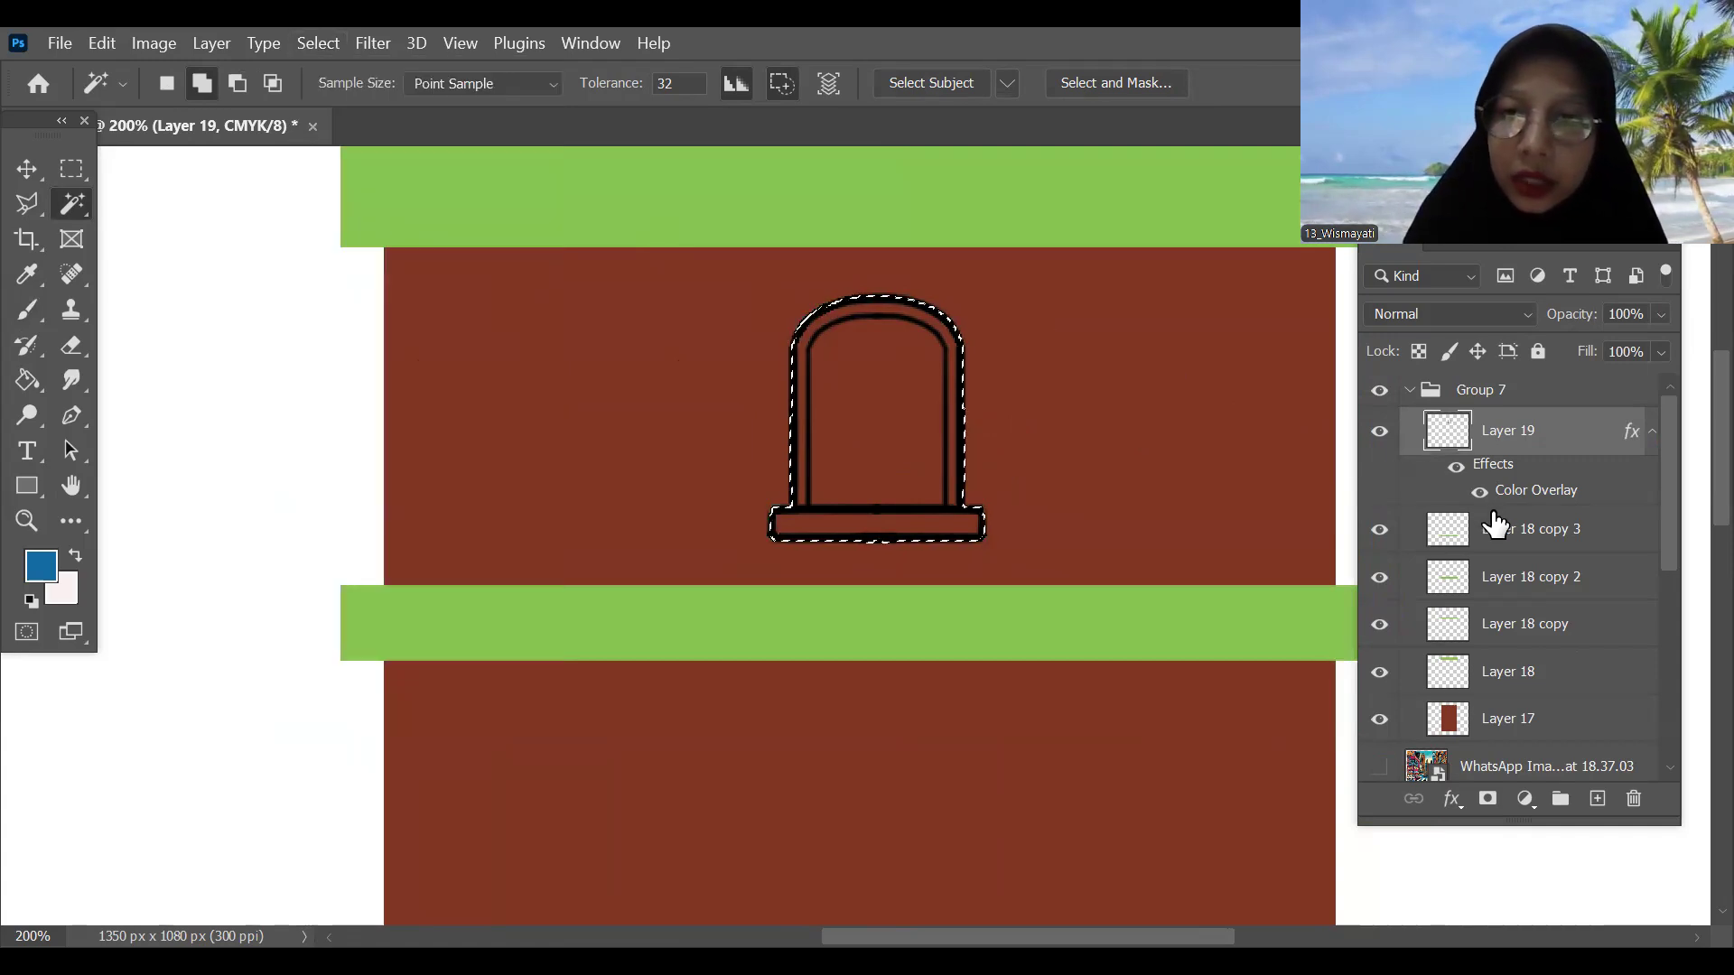
# Step: Create a new layer between Layer 18 copy 3 and Layer 19 and set the foreground colour to green 2da312
pyautogui.click(1535, 533)
pyautogui.click(1597, 798)
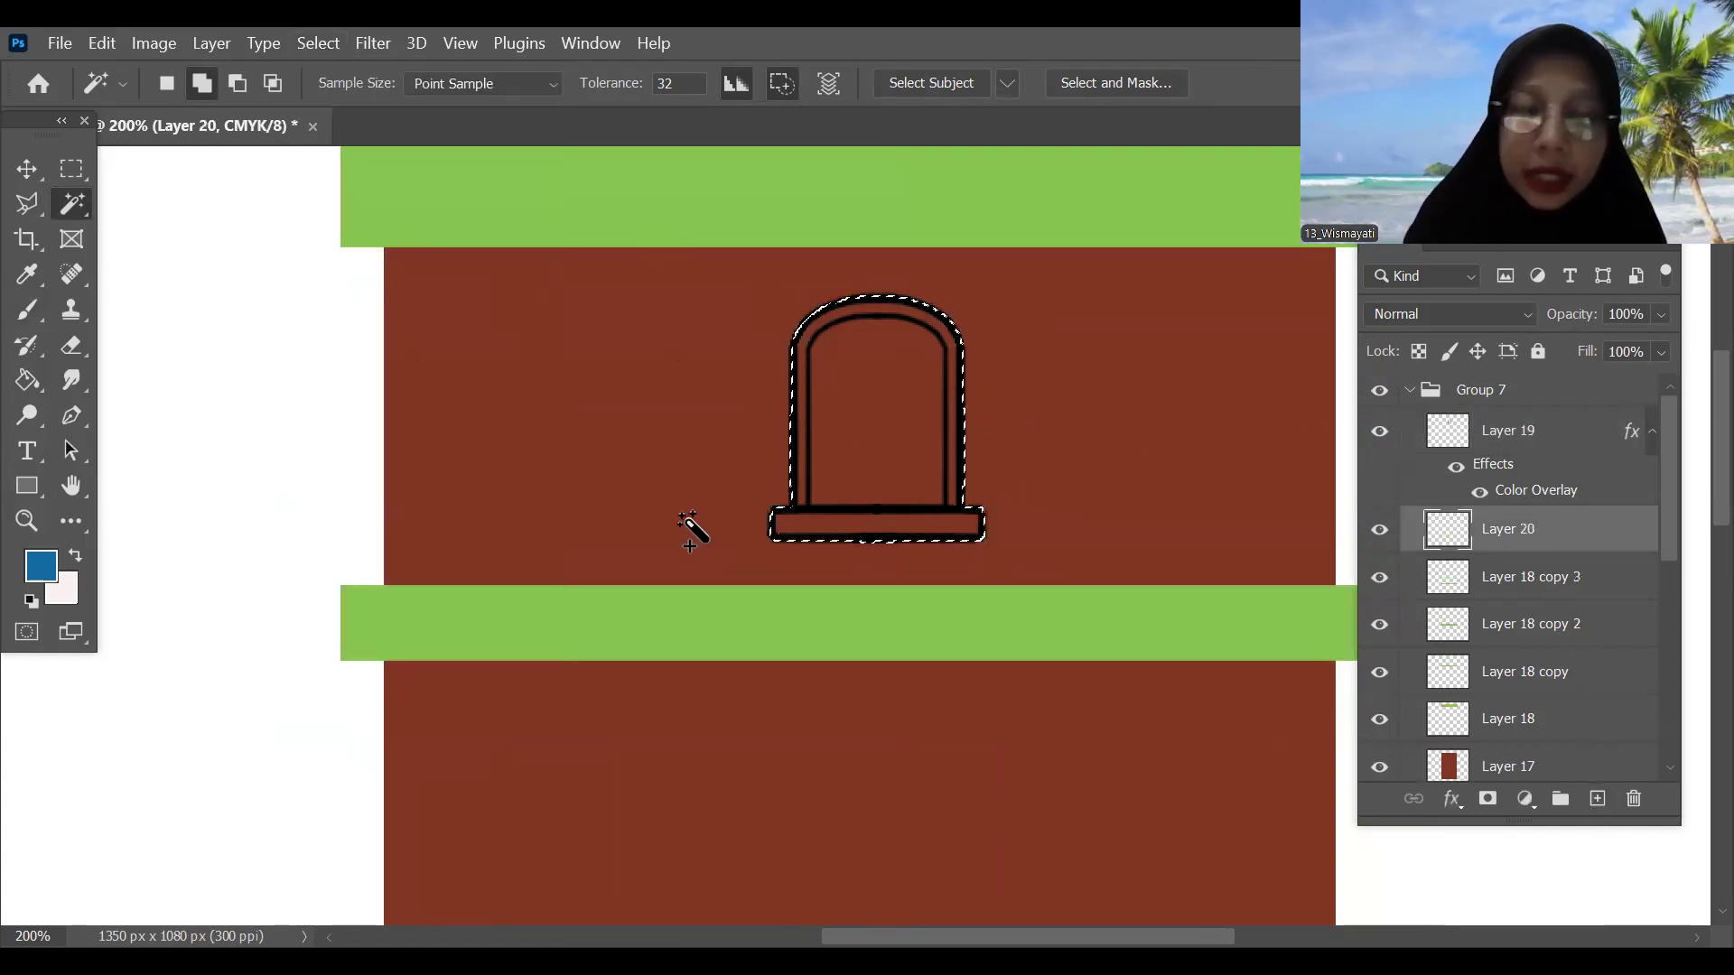
pyautogui.click(30, 377)
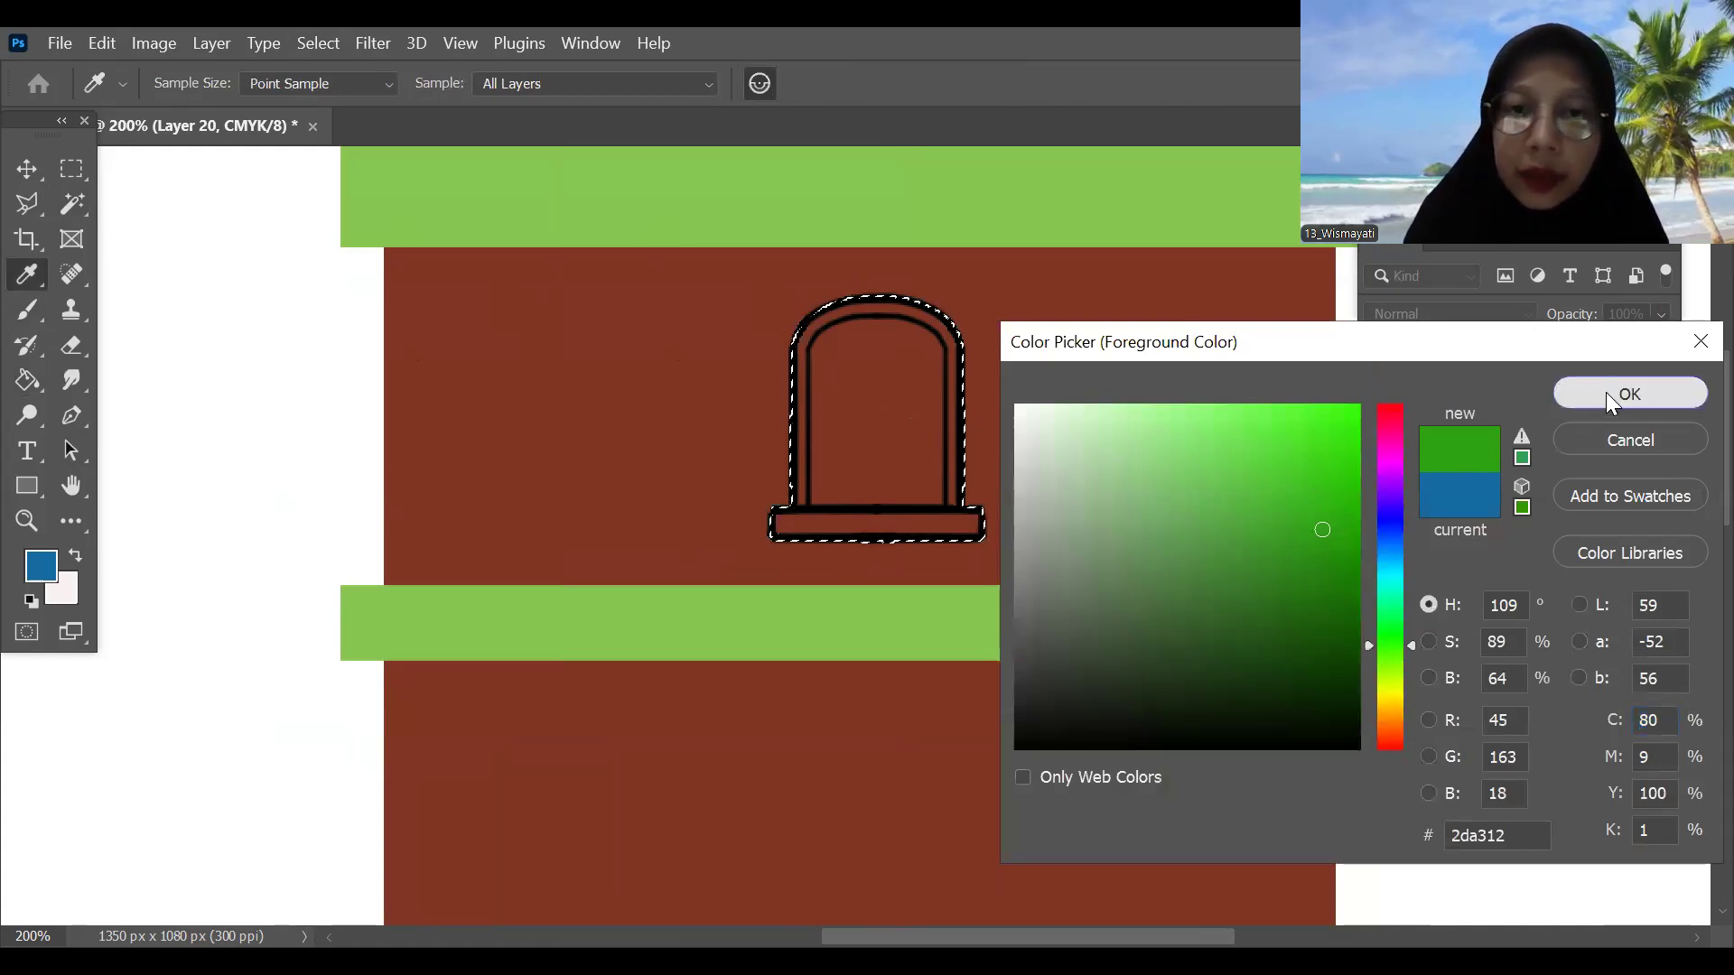
pyautogui.click(1607, 395)
pyautogui.click(906, 435)
pyautogui.hotkey('ctrl', 'z')
pyautogui.click(919, 439)
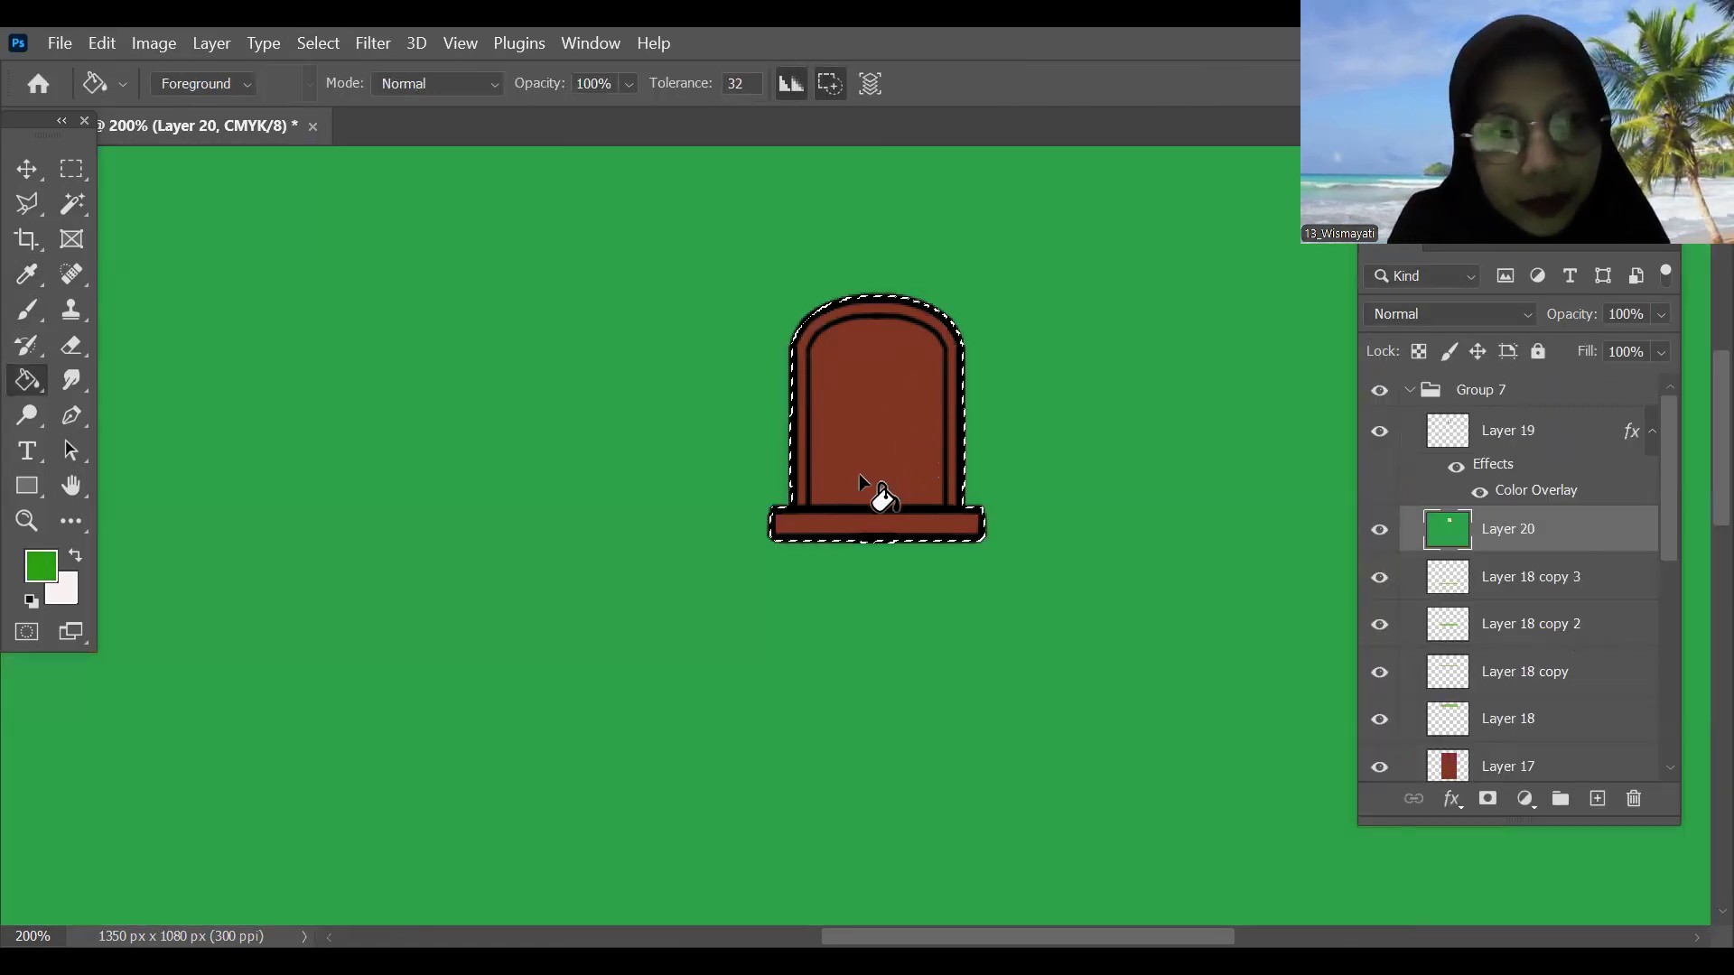
pyautogui.hotkey('ctrl', 'z')
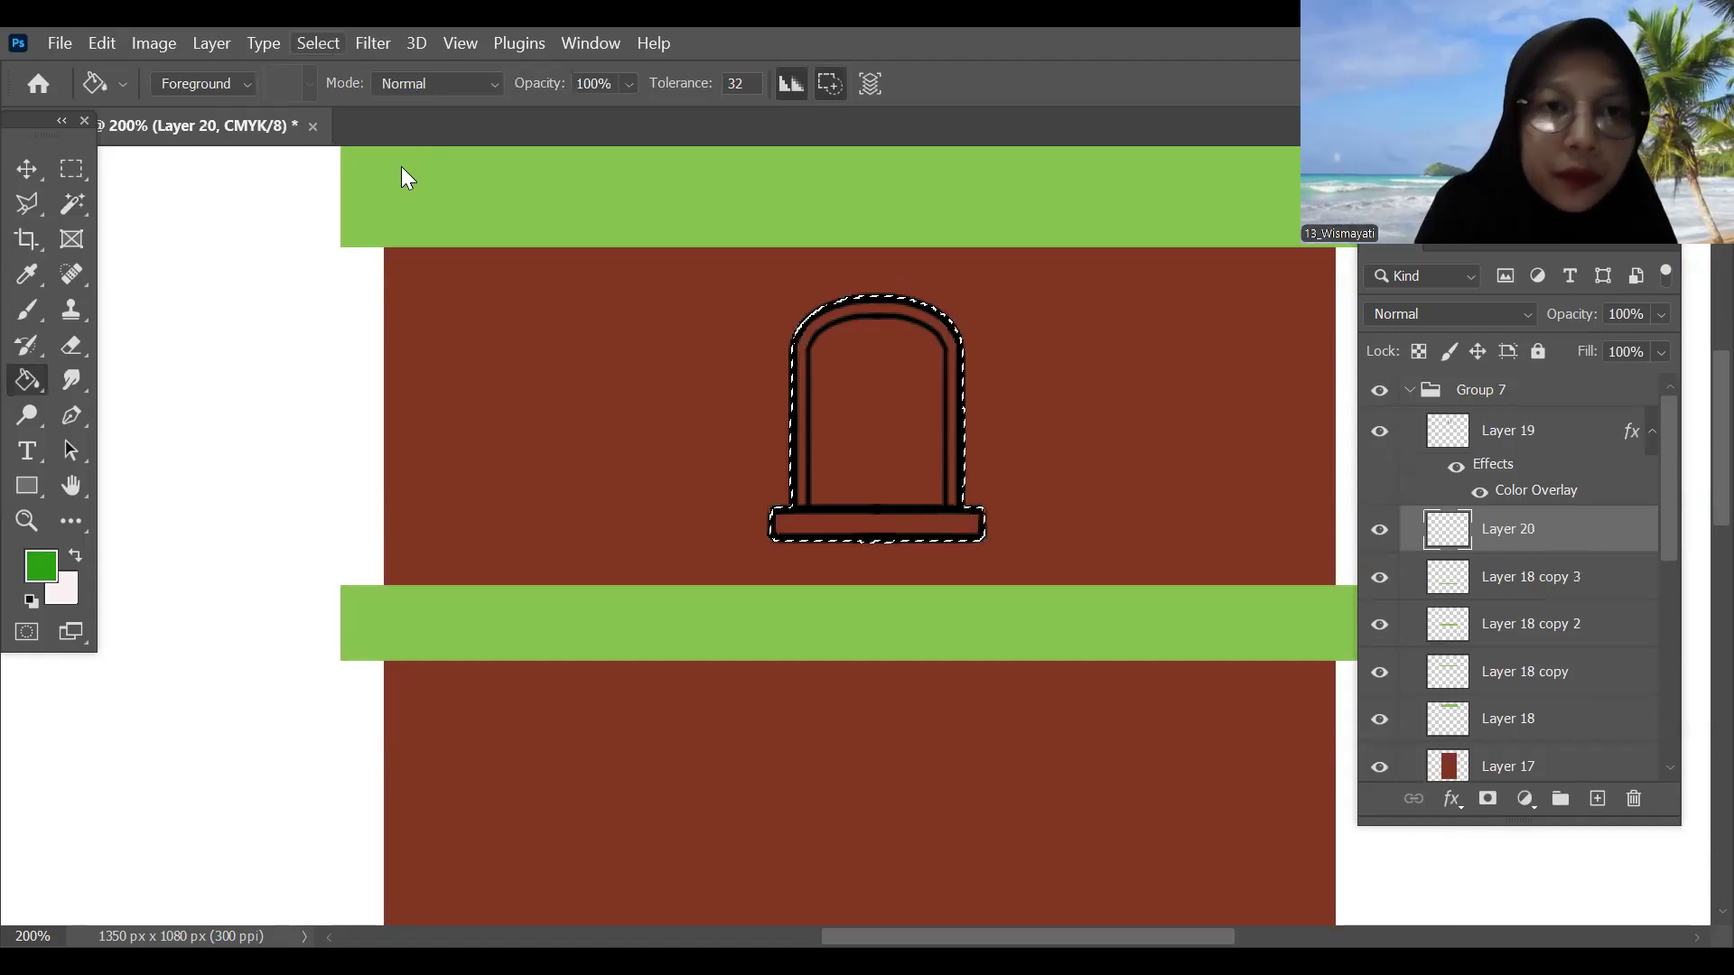
# Step: Invert the selection, fill the whole window shape on Layer 20 with the green foreground colour, and deselect it
pyautogui.click(902, 444)
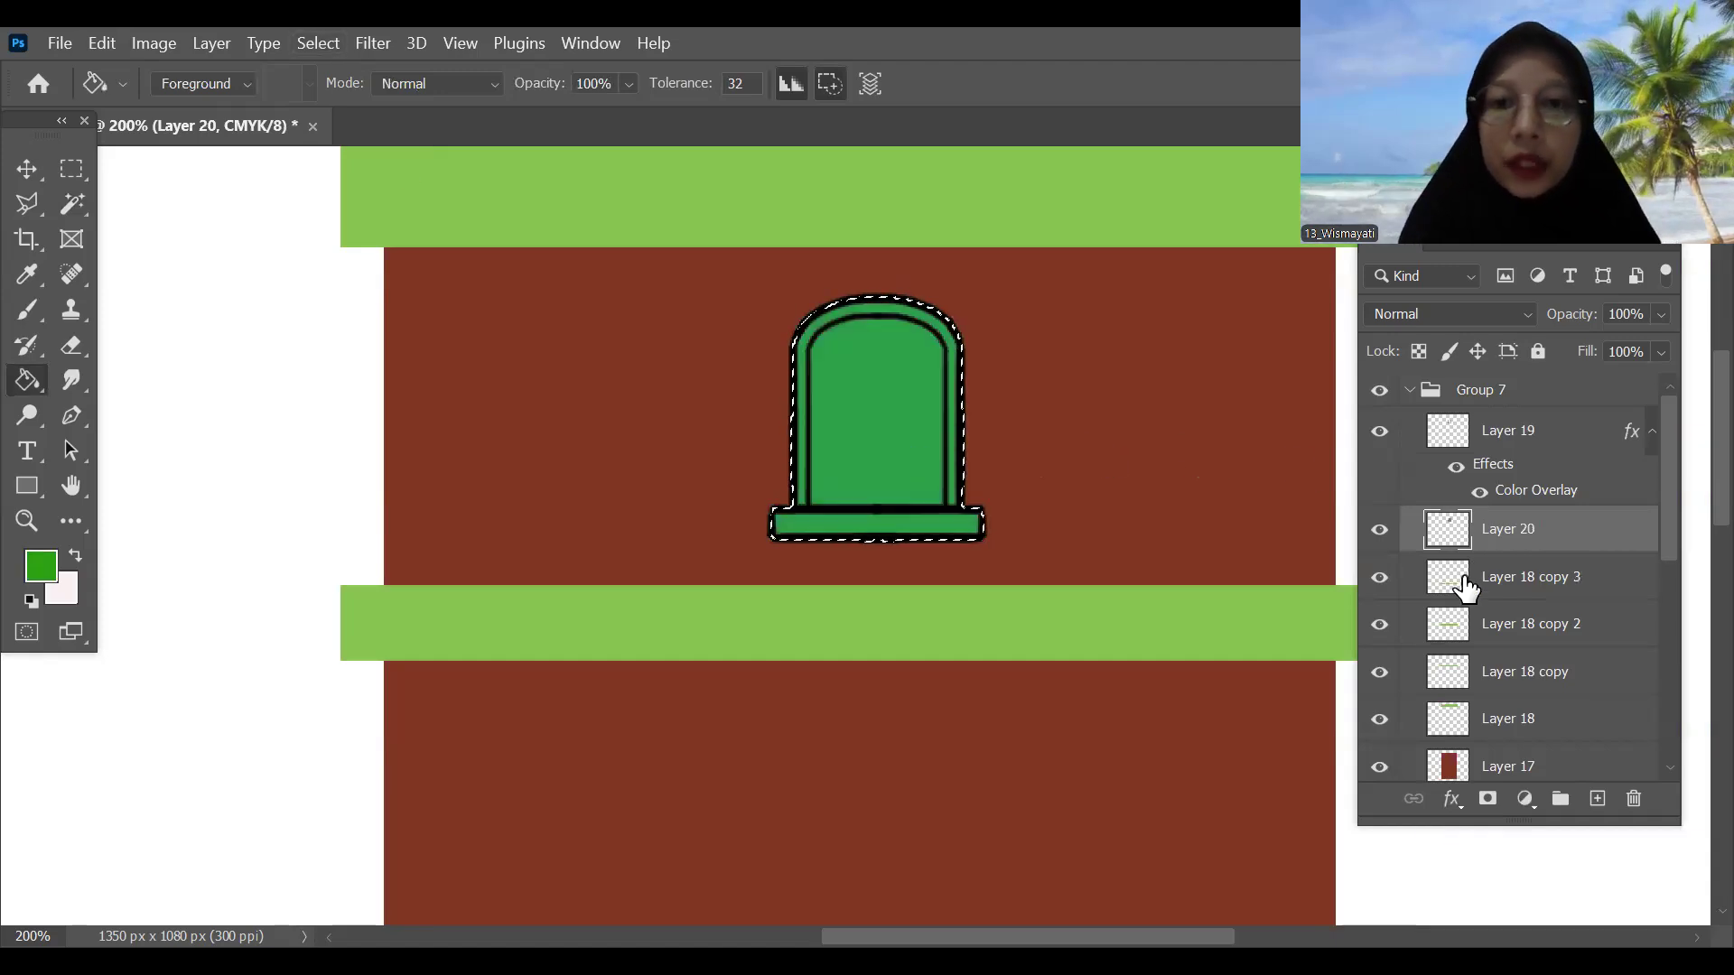
pyautogui.hotkey('ctrl', 'd')
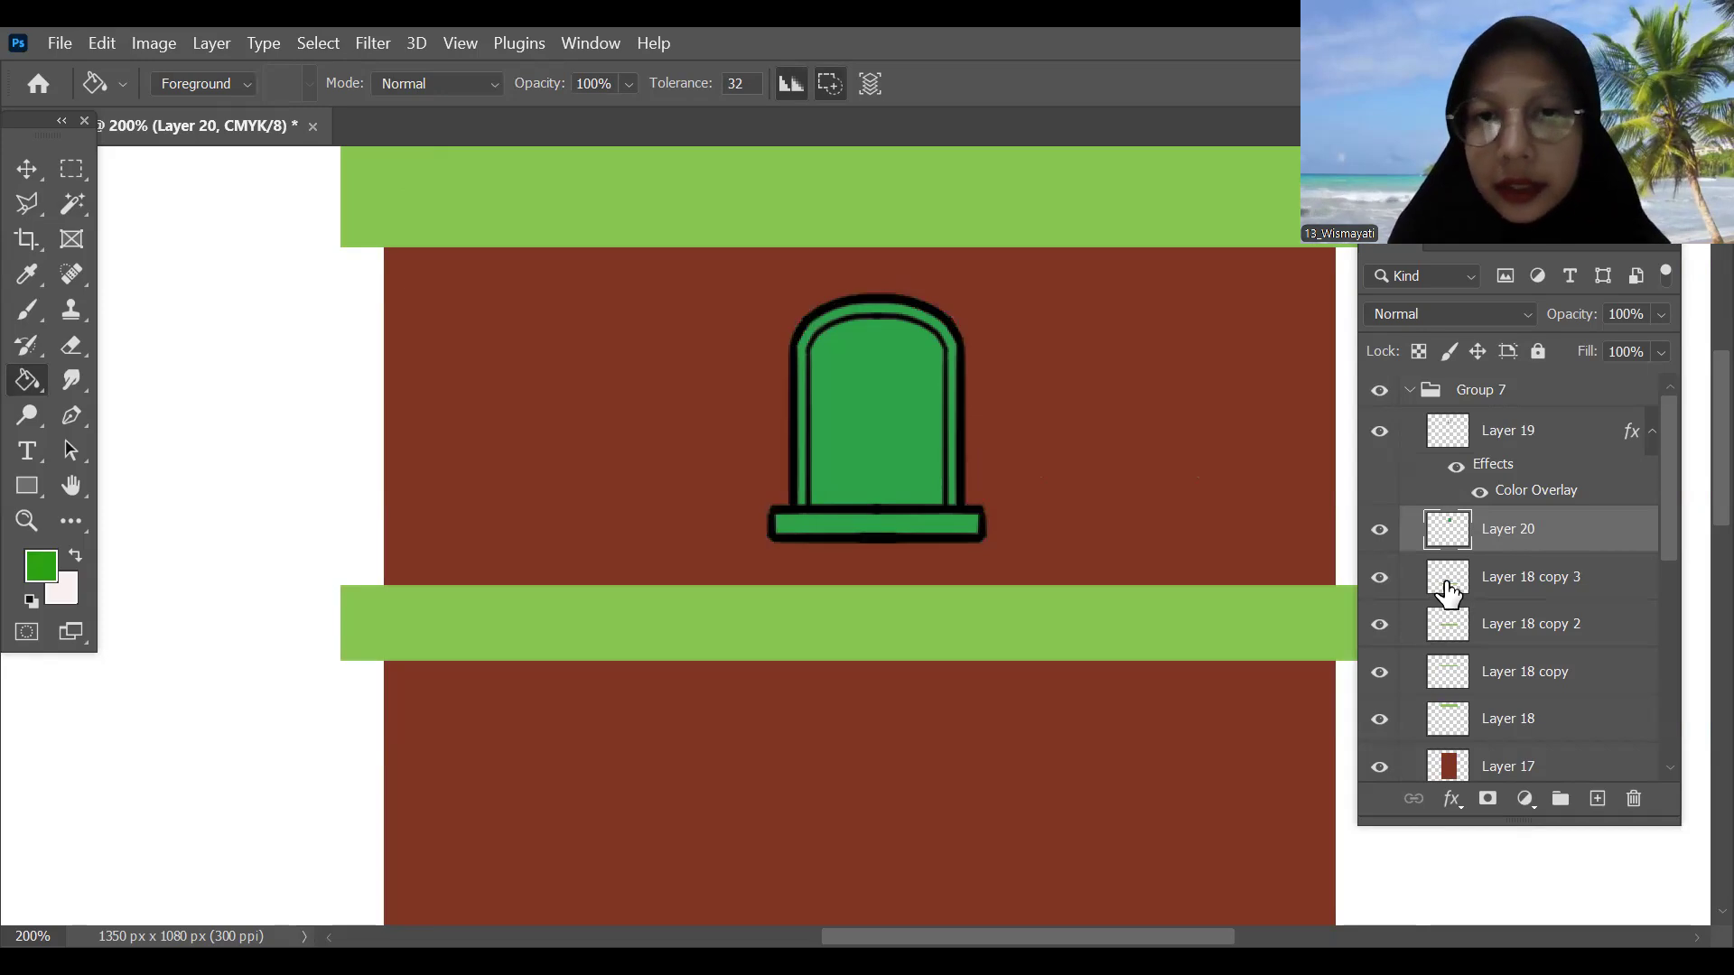
pyautogui.click(1397, 437)
pyautogui.click(1381, 432)
pyautogui.click(1381, 433)
pyautogui.click(1382, 433)
pyautogui.click(1376, 433)
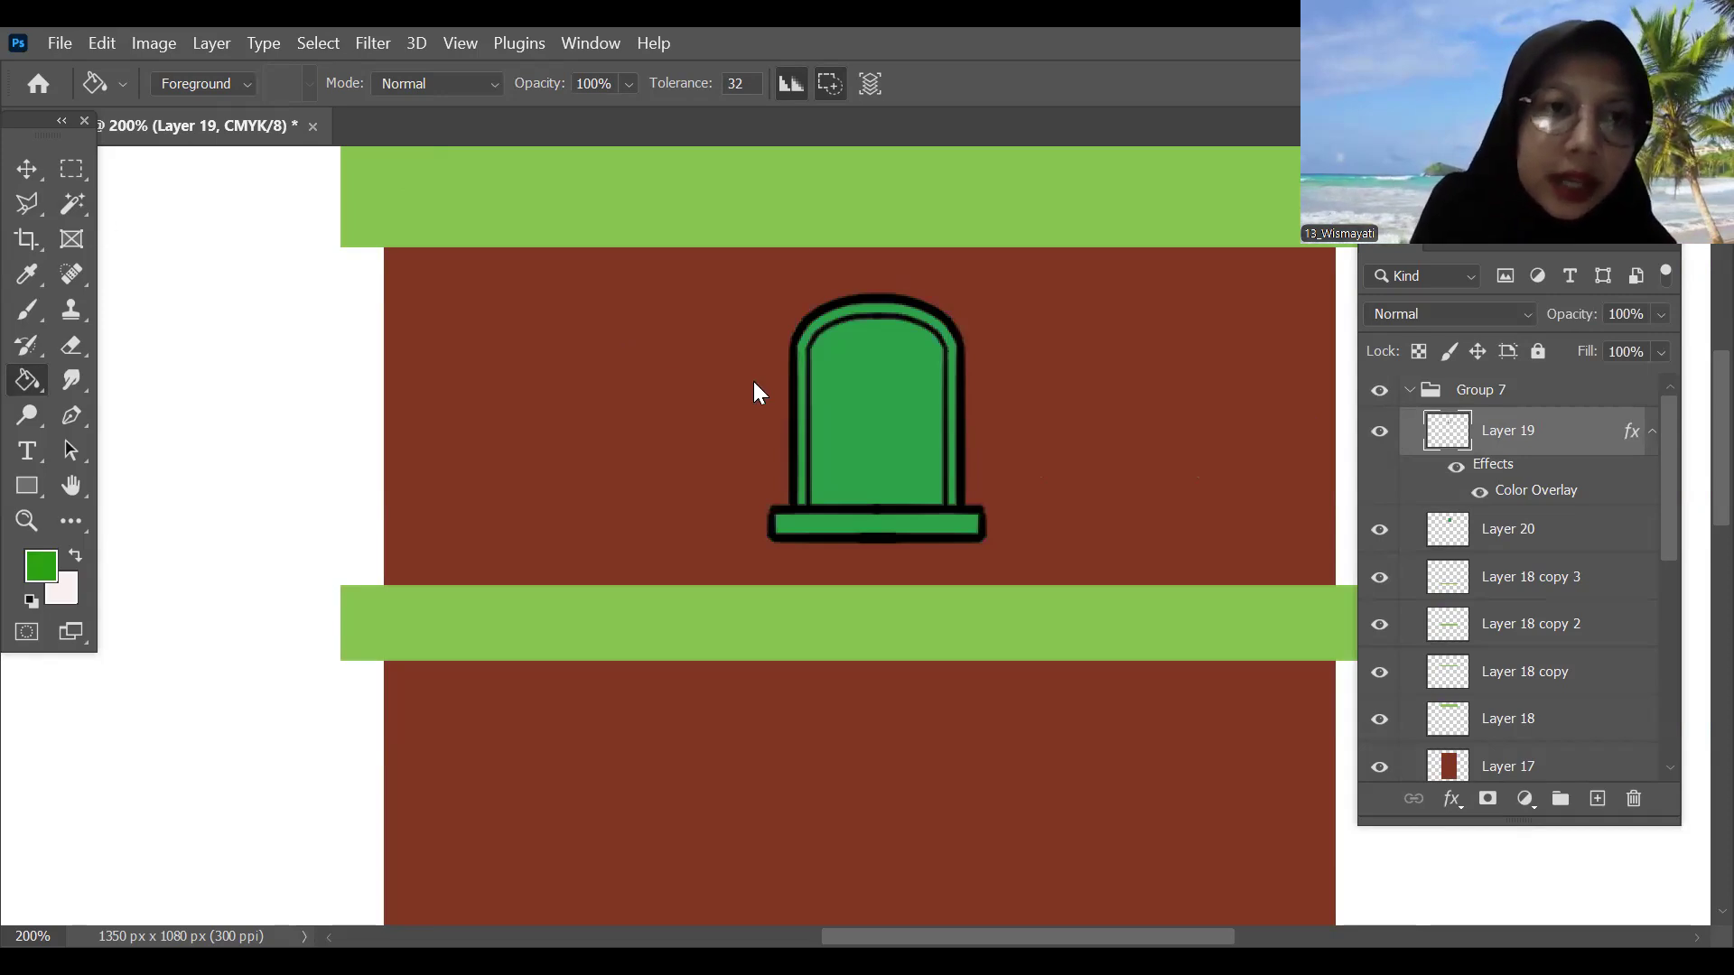
# Step: Select the inner window pane on Layer 19 with the Magic Wand and expand the selection
pyautogui.press('w')
pyautogui.click(908, 390)
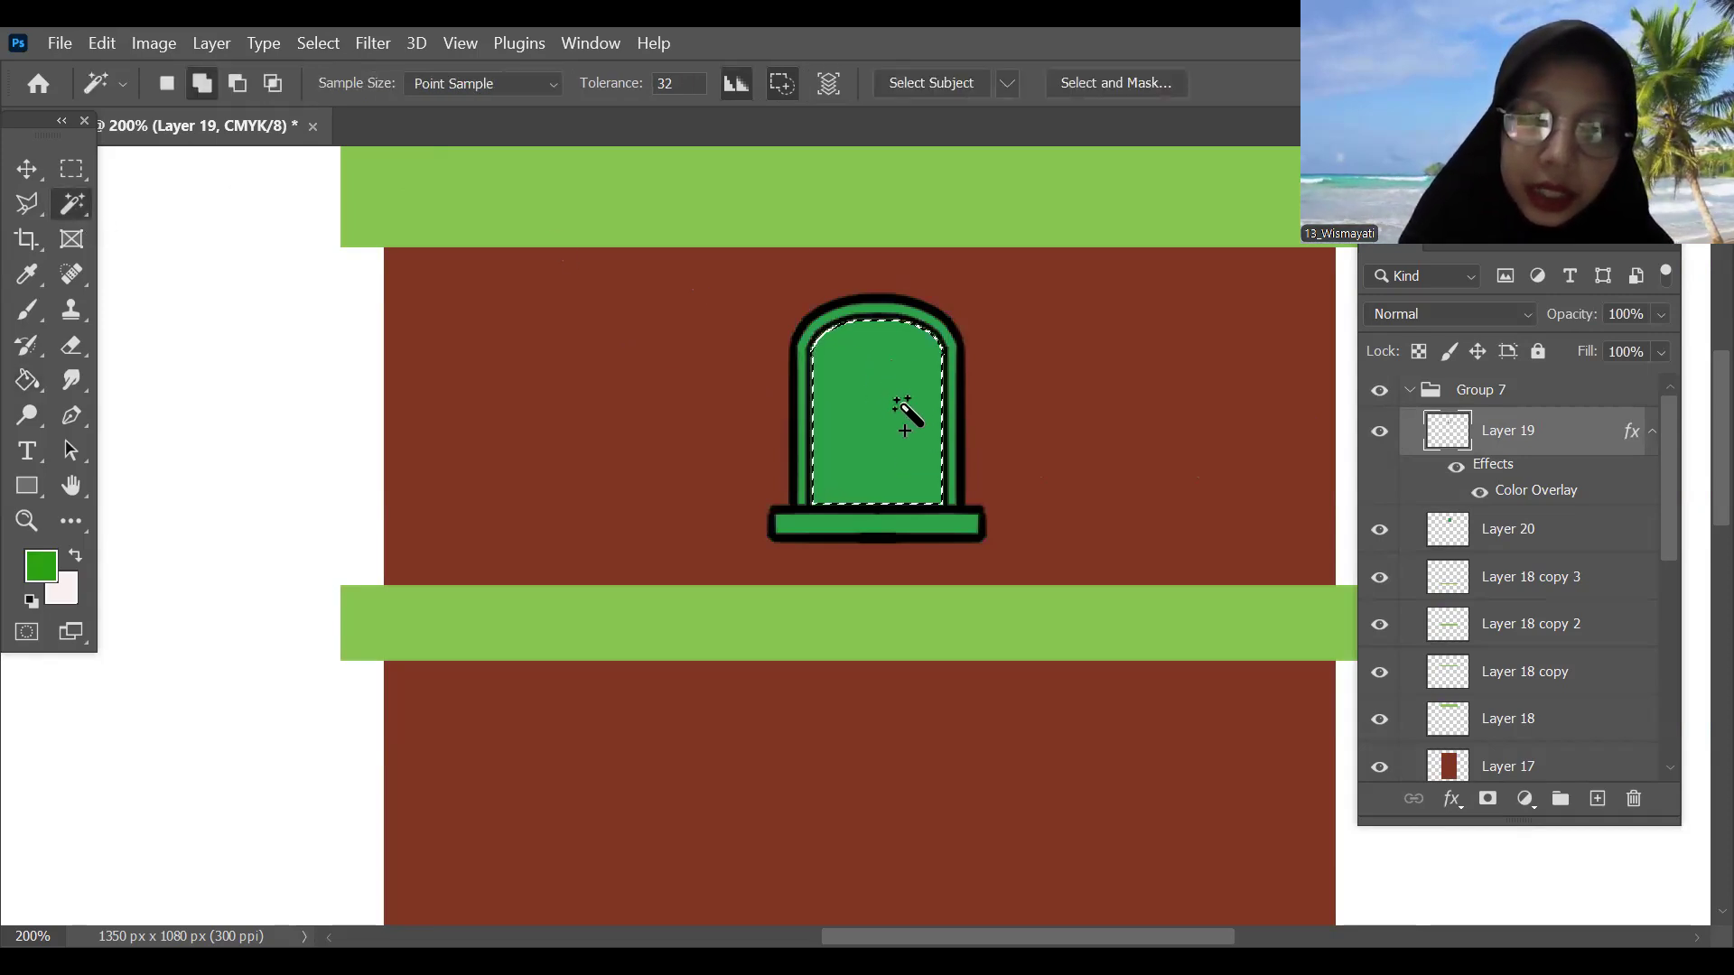
pyautogui.click(321, 42)
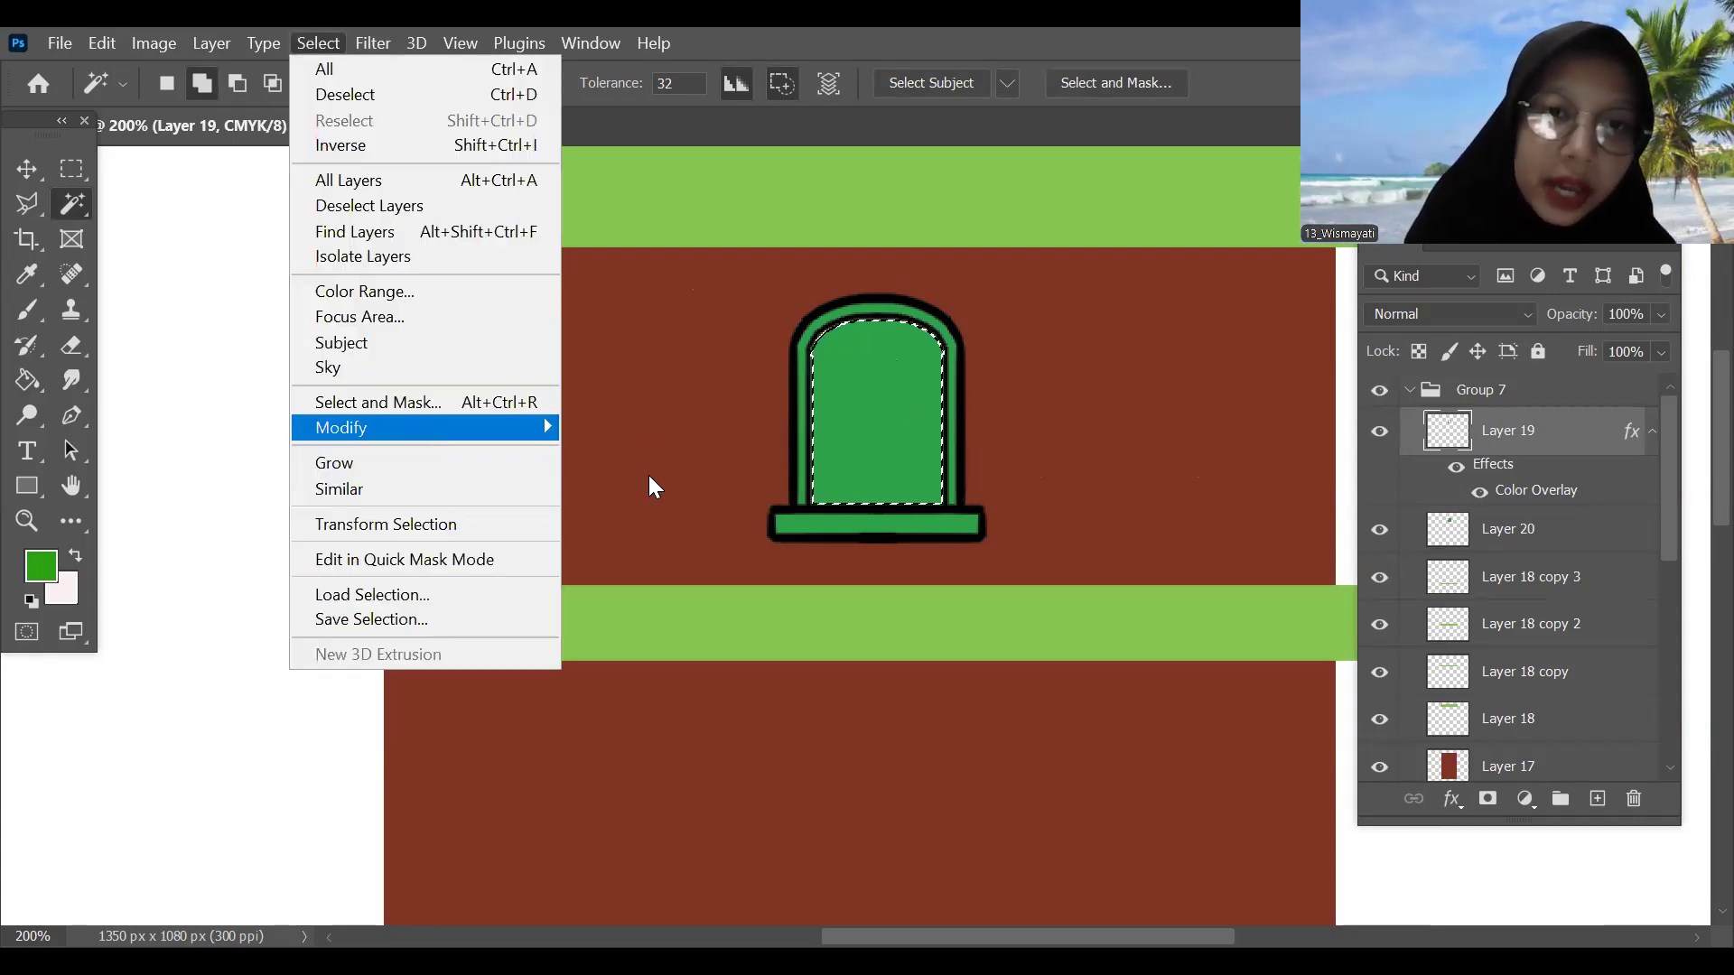
pyautogui.moveTo(424, 428)
pyautogui.click(1503, 542)
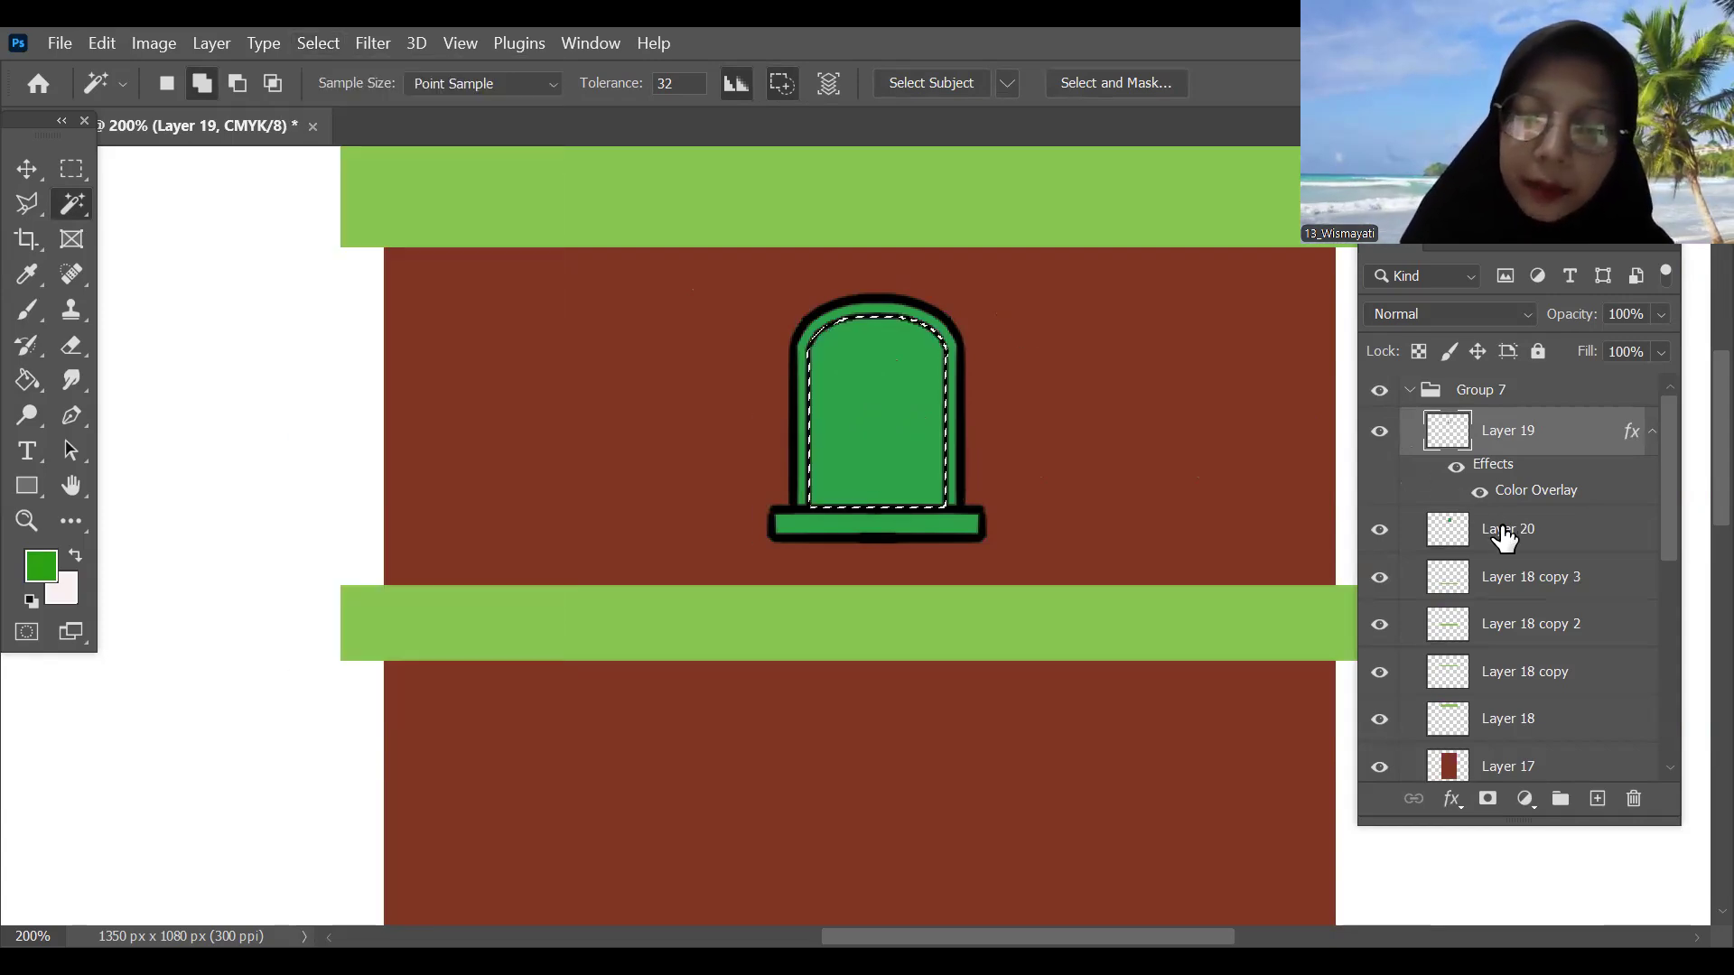
# Step: Create a new layer above Layer 20, fill the pane selection with light blue 6d93e1, and deselect it
pyautogui.click(1502, 541)
pyautogui.click(1597, 798)
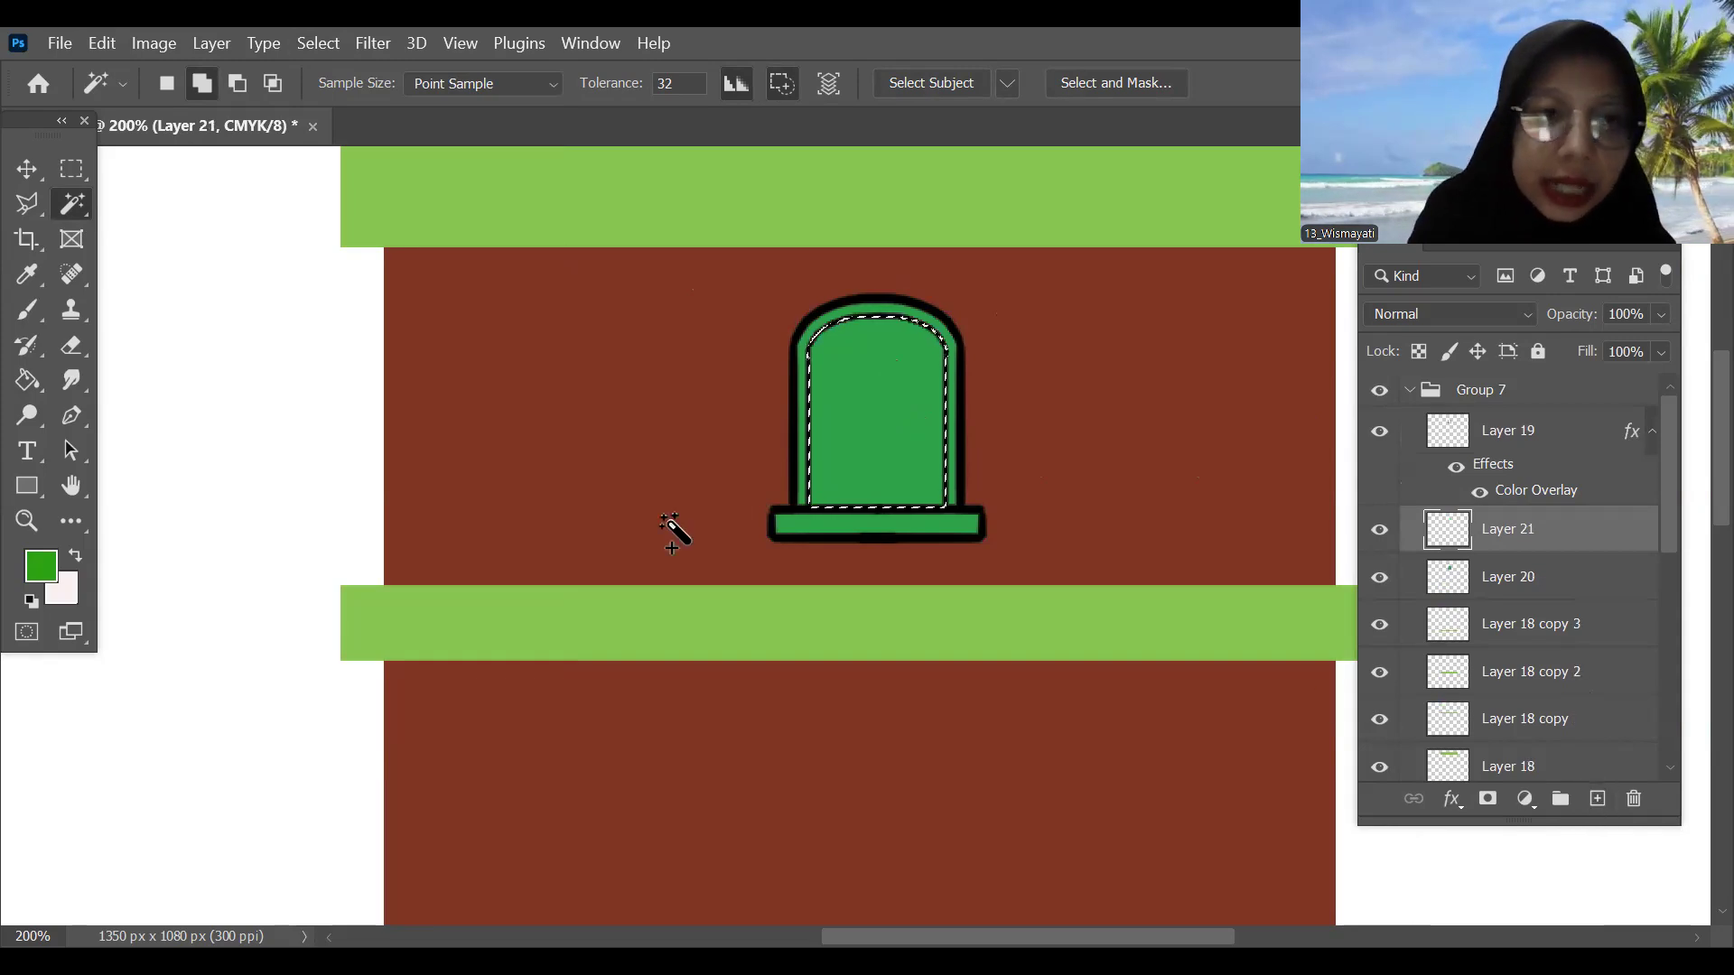
pyautogui.click(41, 566)
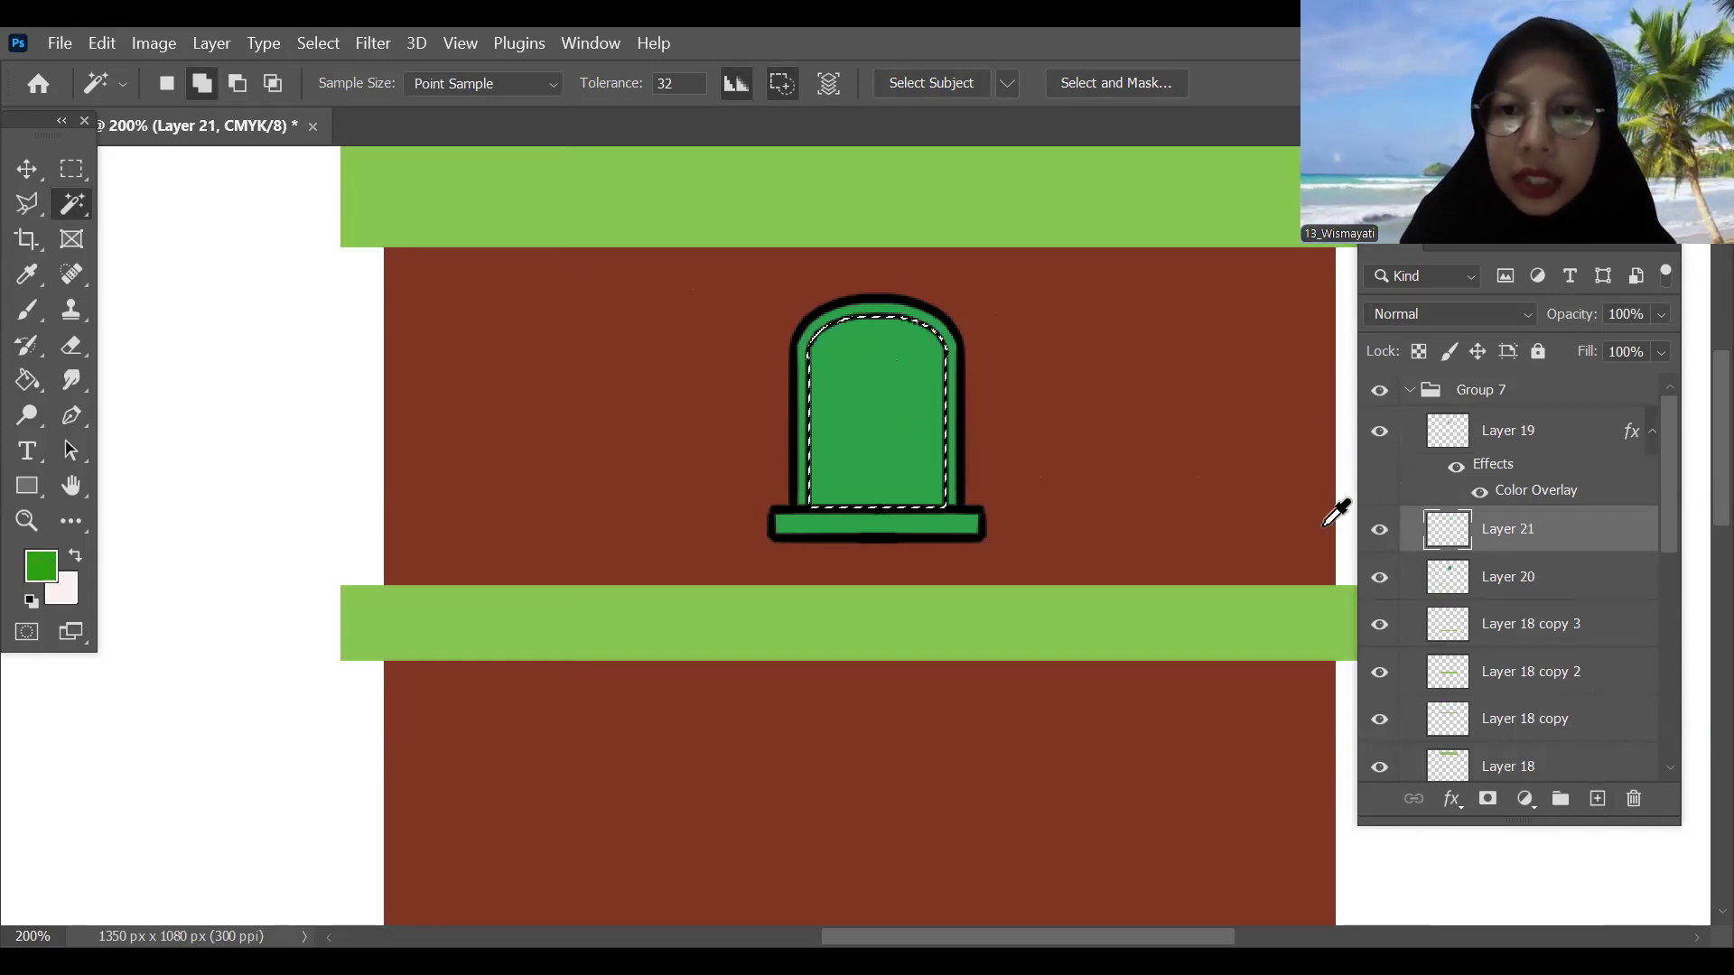
pyautogui.click(1390, 535)
pyautogui.click(1124, 437)
pyautogui.click(1389, 576)
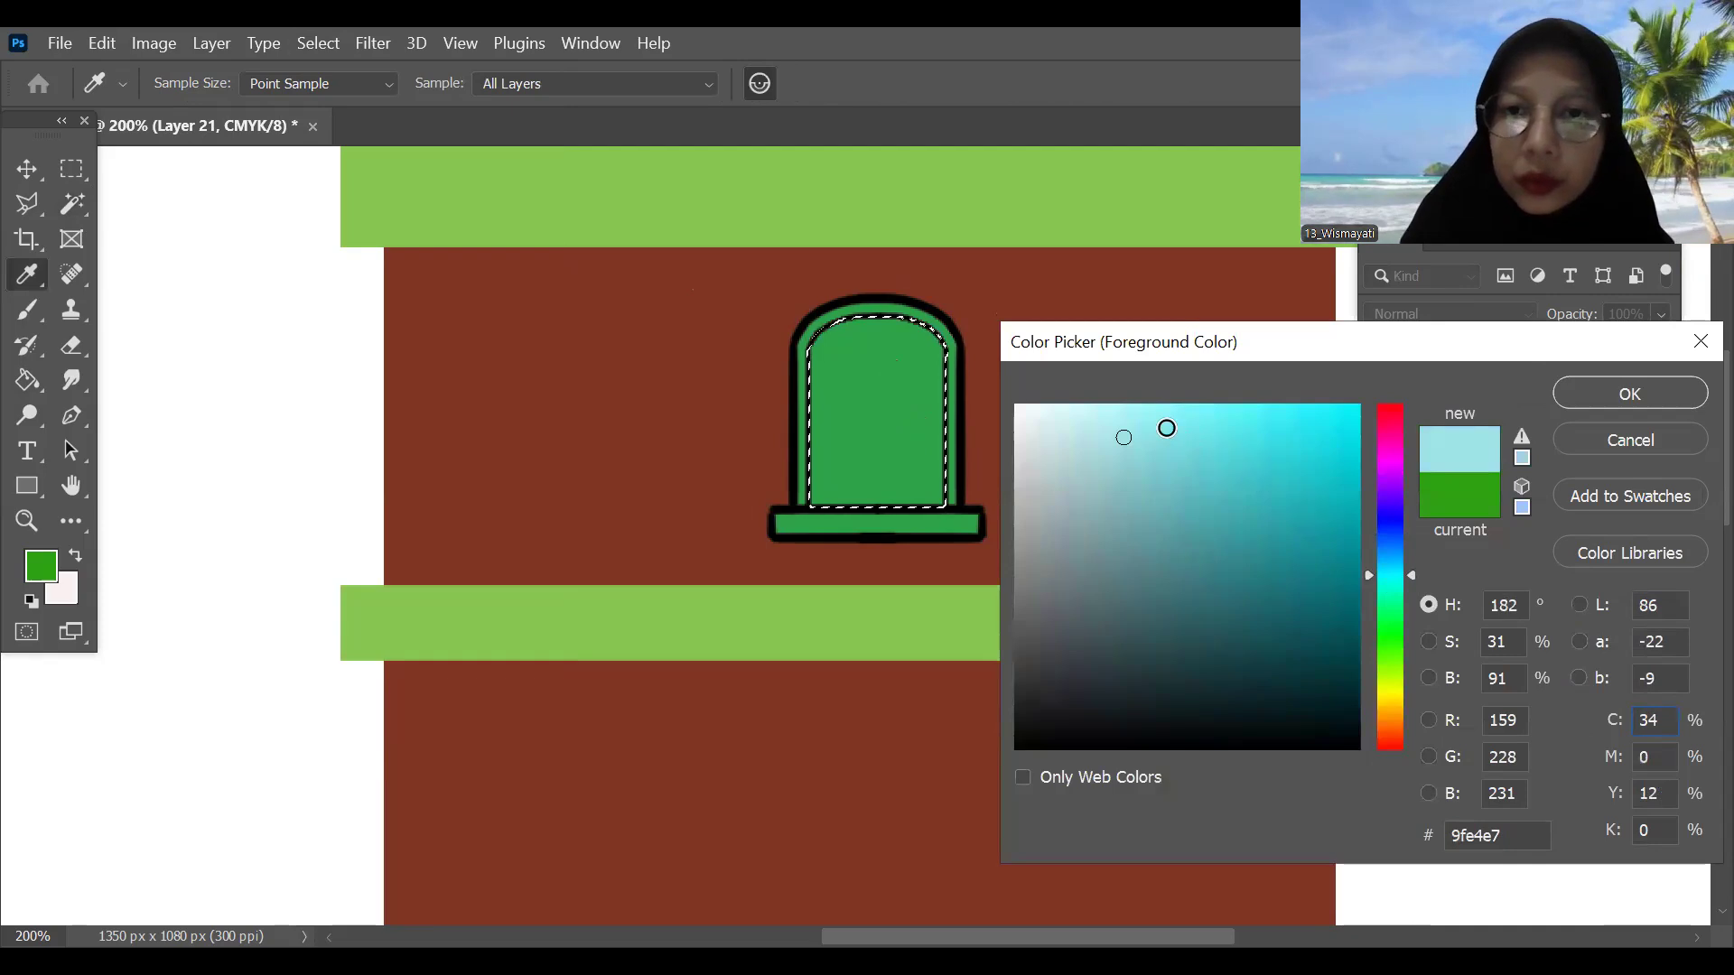
pyautogui.click(1194, 445)
pyautogui.click(1390, 538)
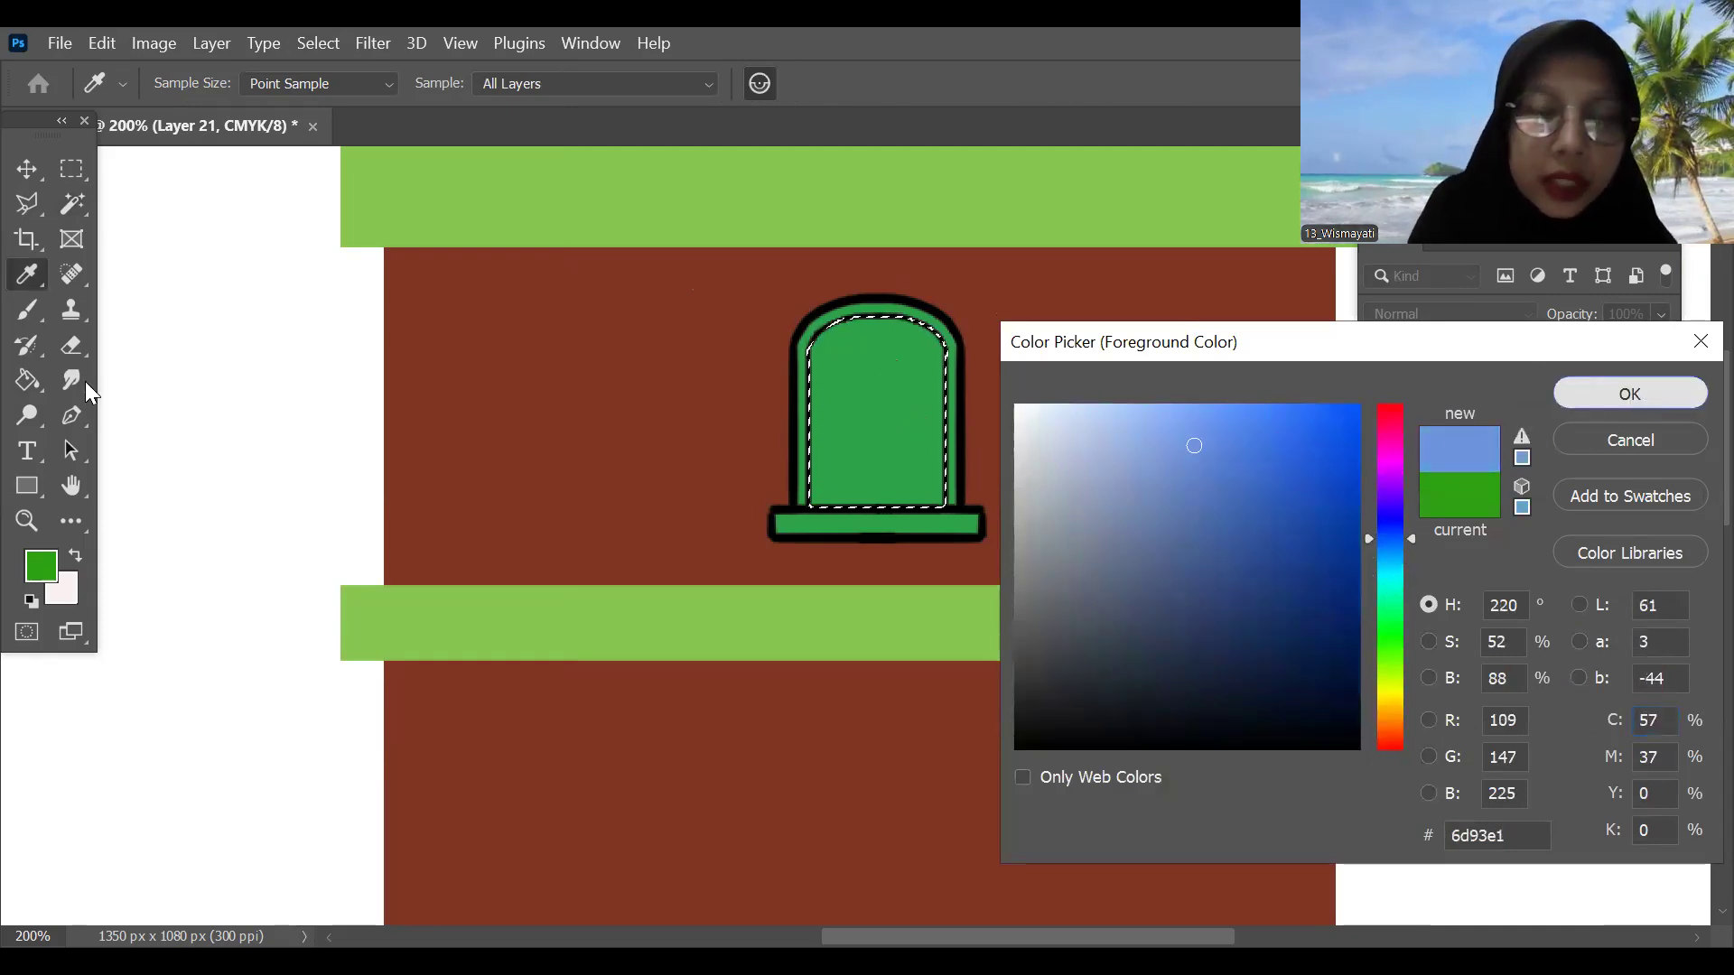
pyautogui.click(894, 428)
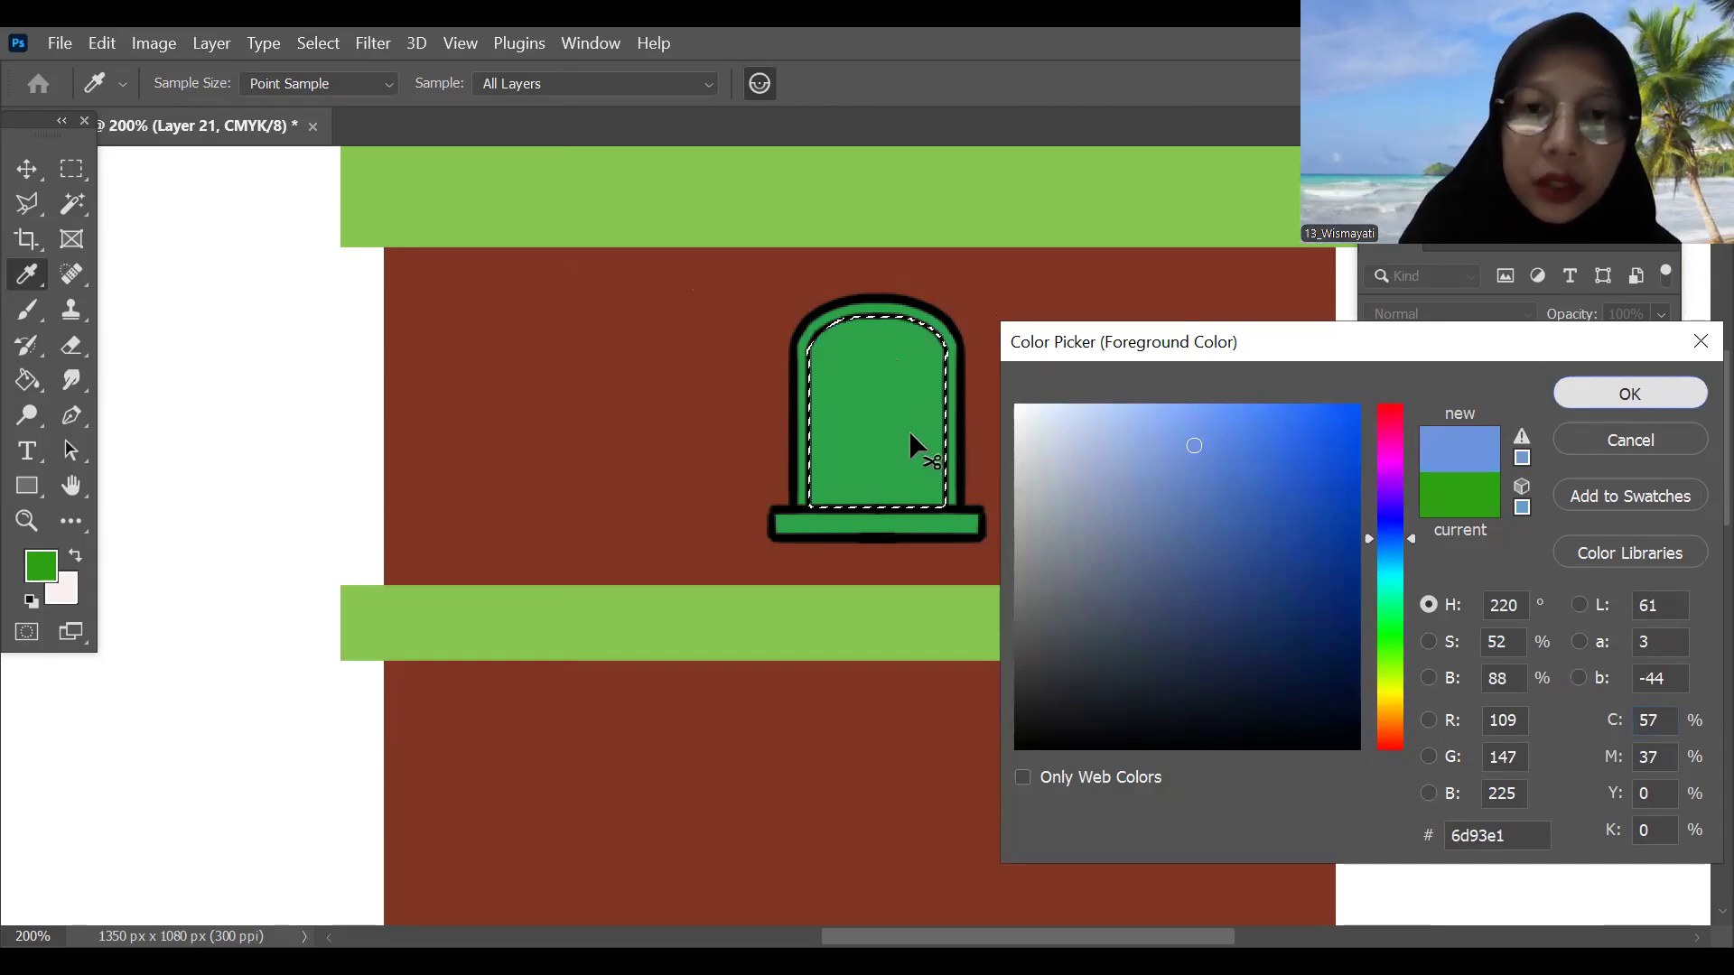
pyautogui.hotkey('ctrl', 'd')
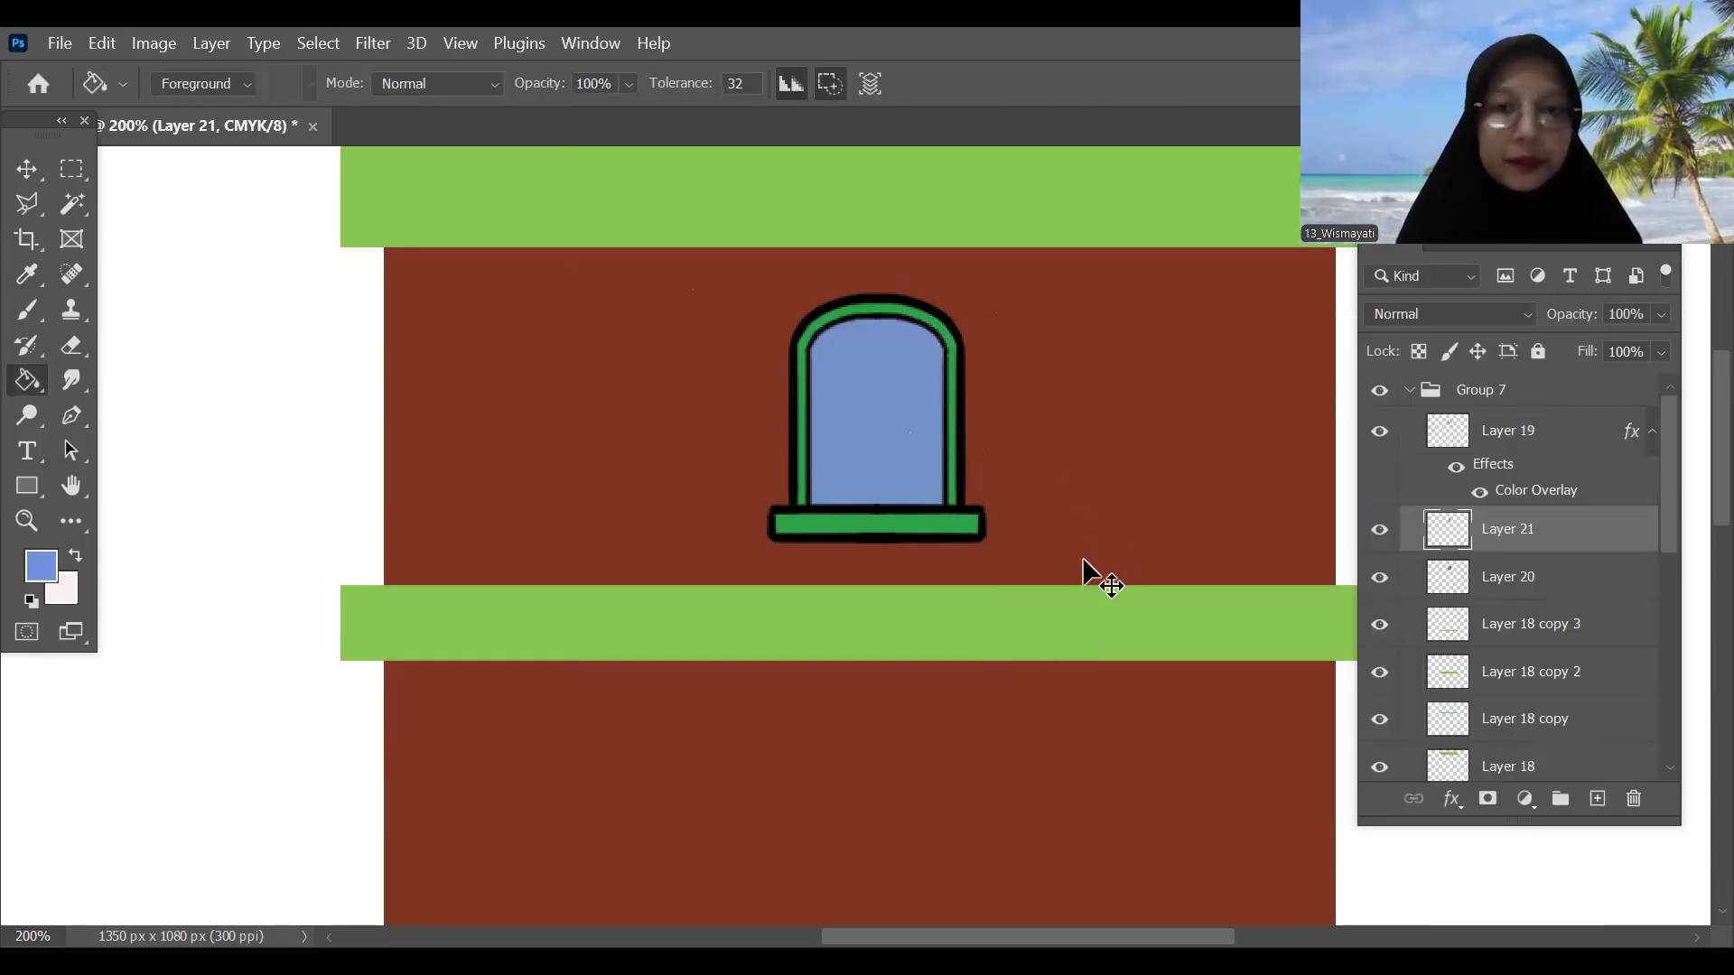
# Step: Check Layer 19, Layer 21 and Layer 20 by toggling their visibility and put the three window layers into one group
pyautogui.hotkey('ctrl', '-')
pyautogui.moveTo(1118, 688); pyautogui.dragTo(1235, 590)
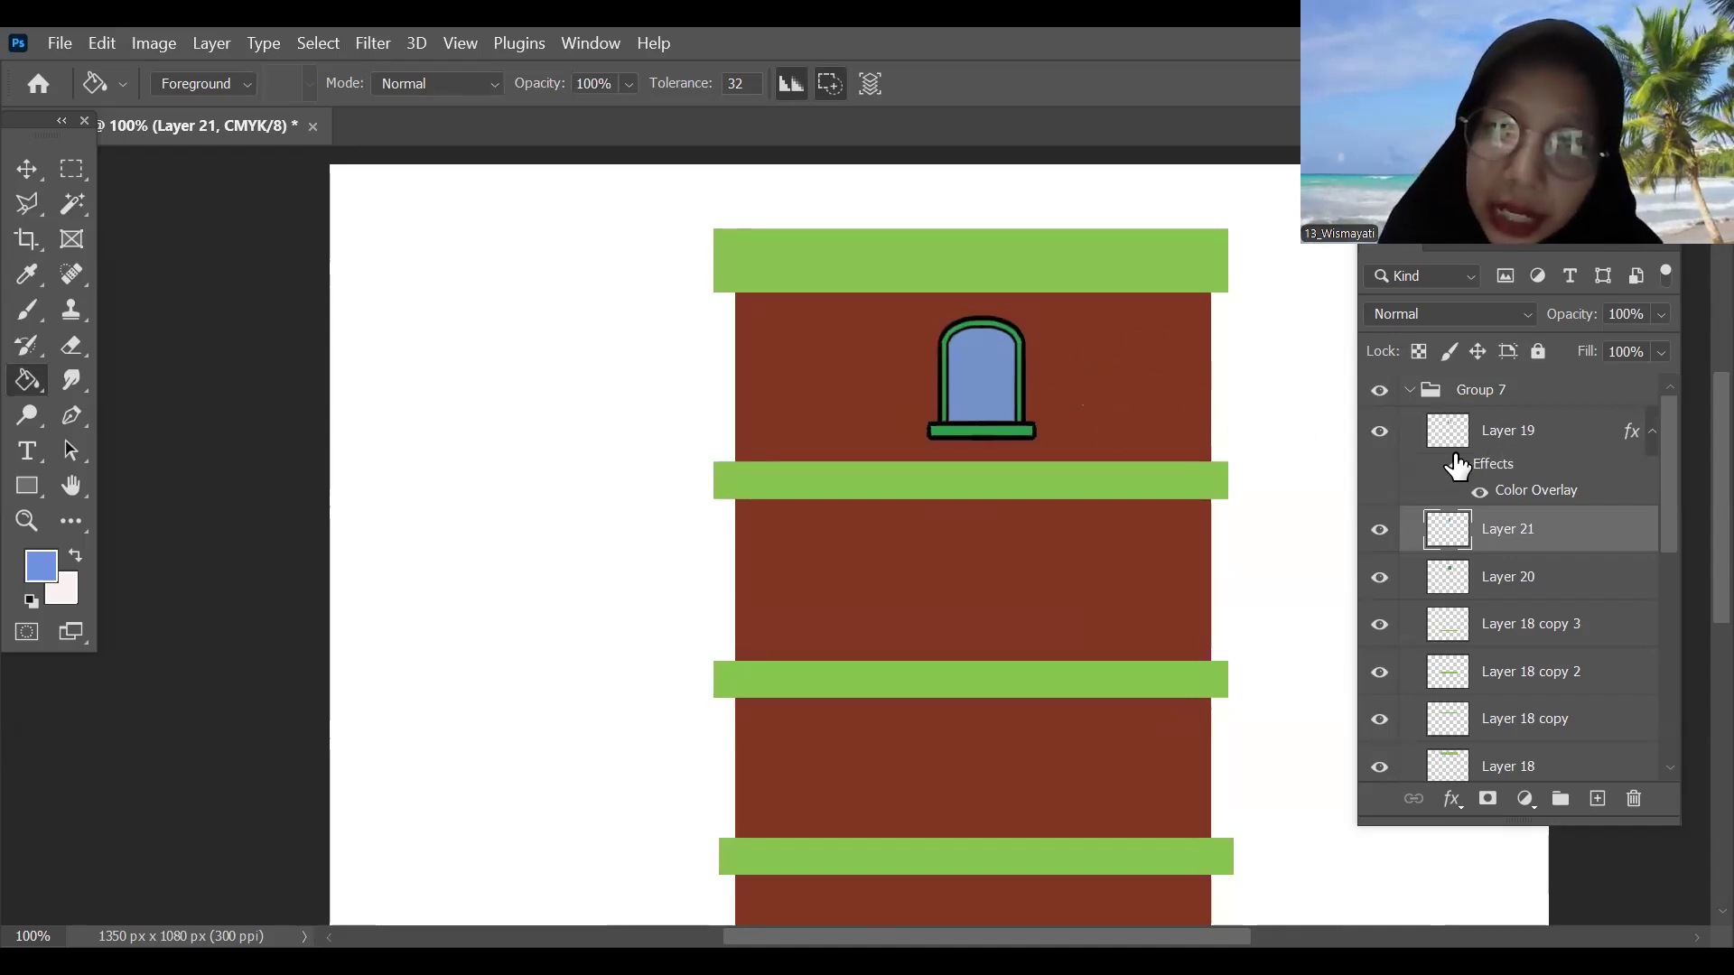
pyautogui.click(1532, 442)
pyautogui.click(1378, 436)
pyautogui.click(1377, 436)
pyautogui.click(1375, 531)
pyautogui.click(1375, 531)
pyautogui.click(1379, 578)
pyautogui.click(1379, 577)
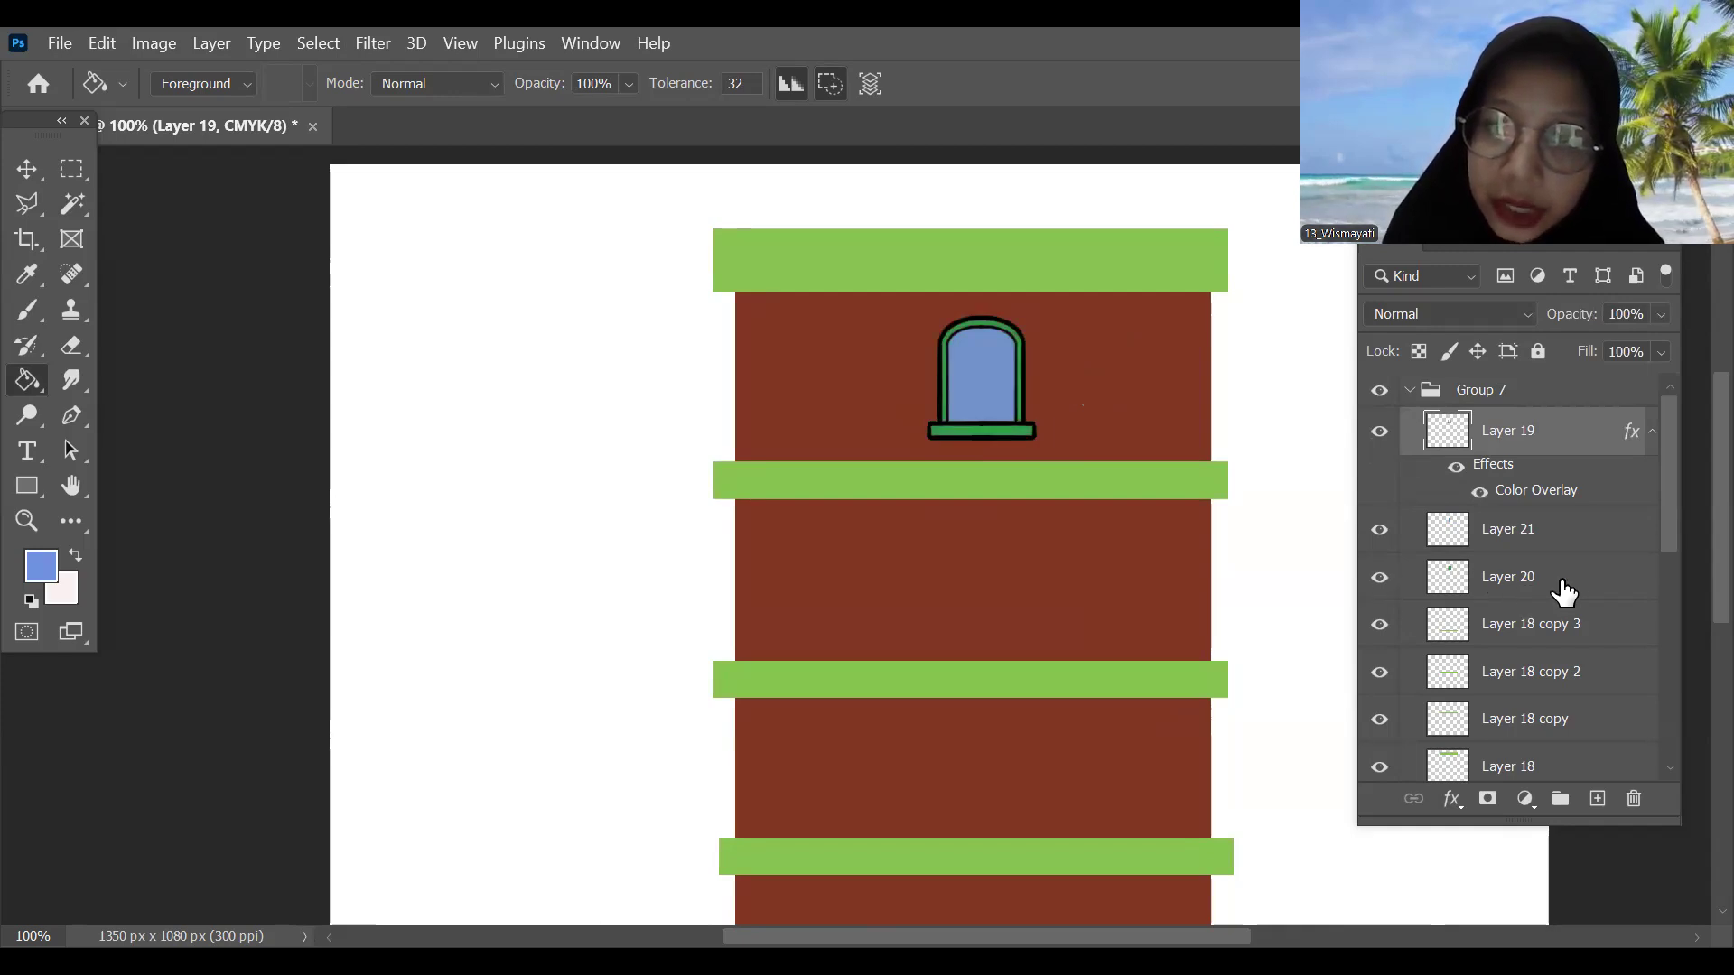
pyautogui.keyDown('shift'); pyautogui.click(1565, 582); pyautogui.keyUp('shift')
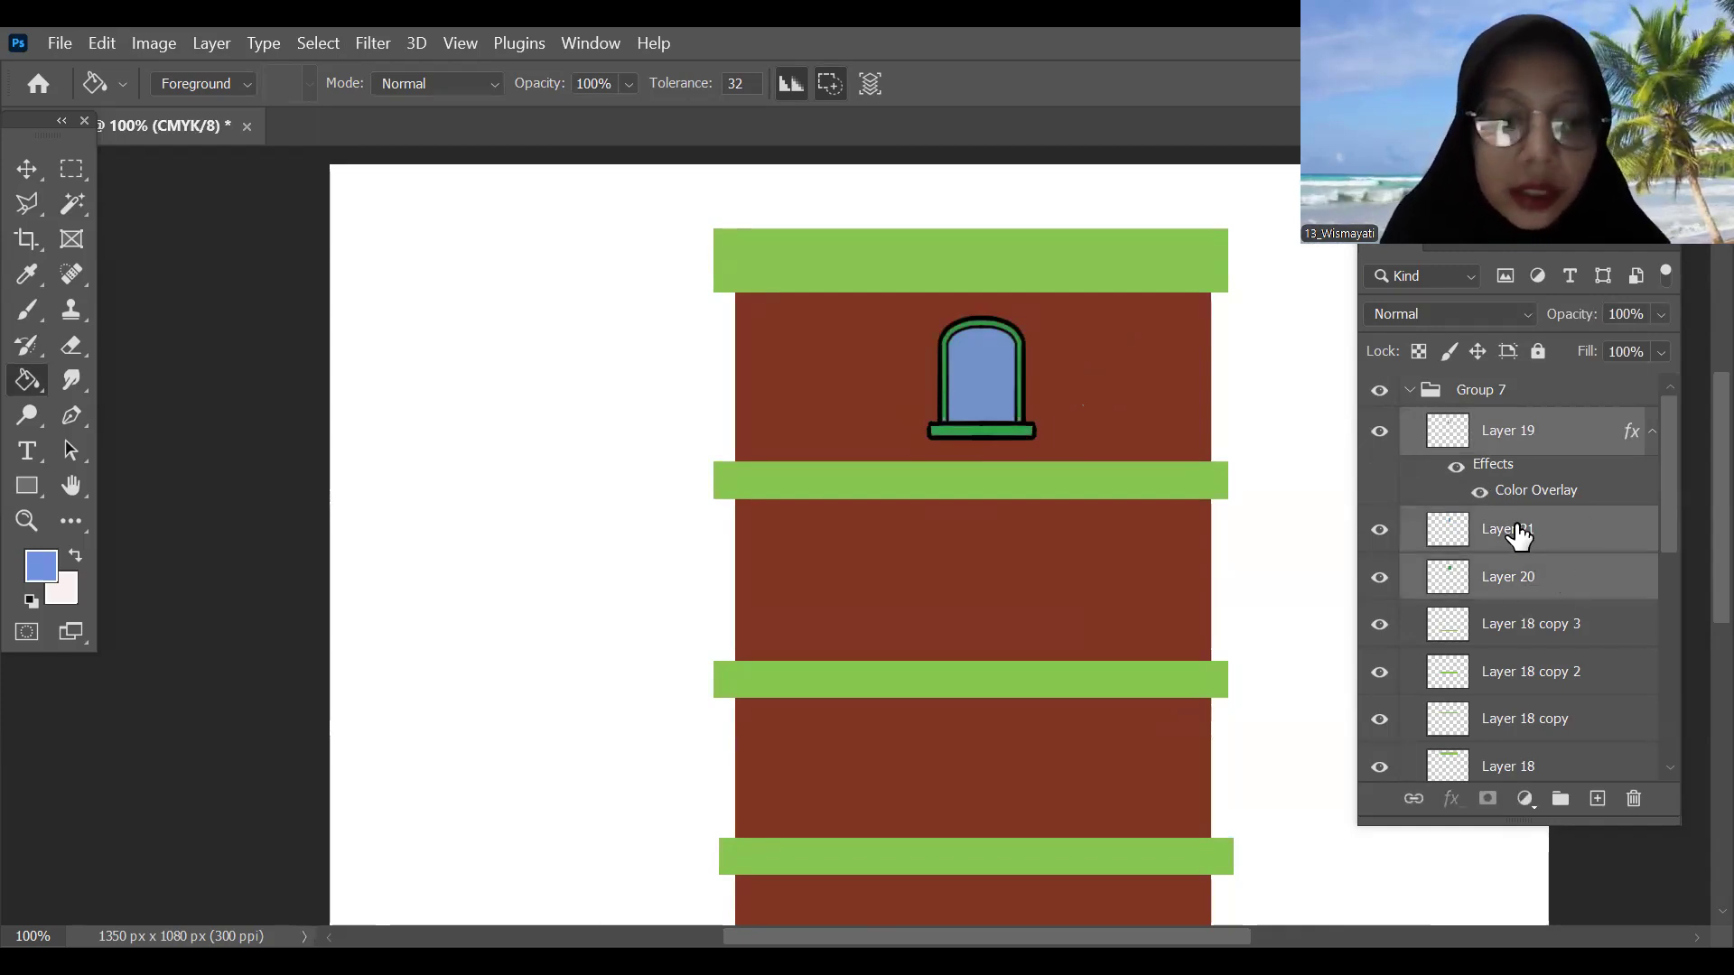
pyautogui.hotkey('ctrl', 'g')
pyautogui.click(1379, 424)
pyautogui.click(1380, 424)
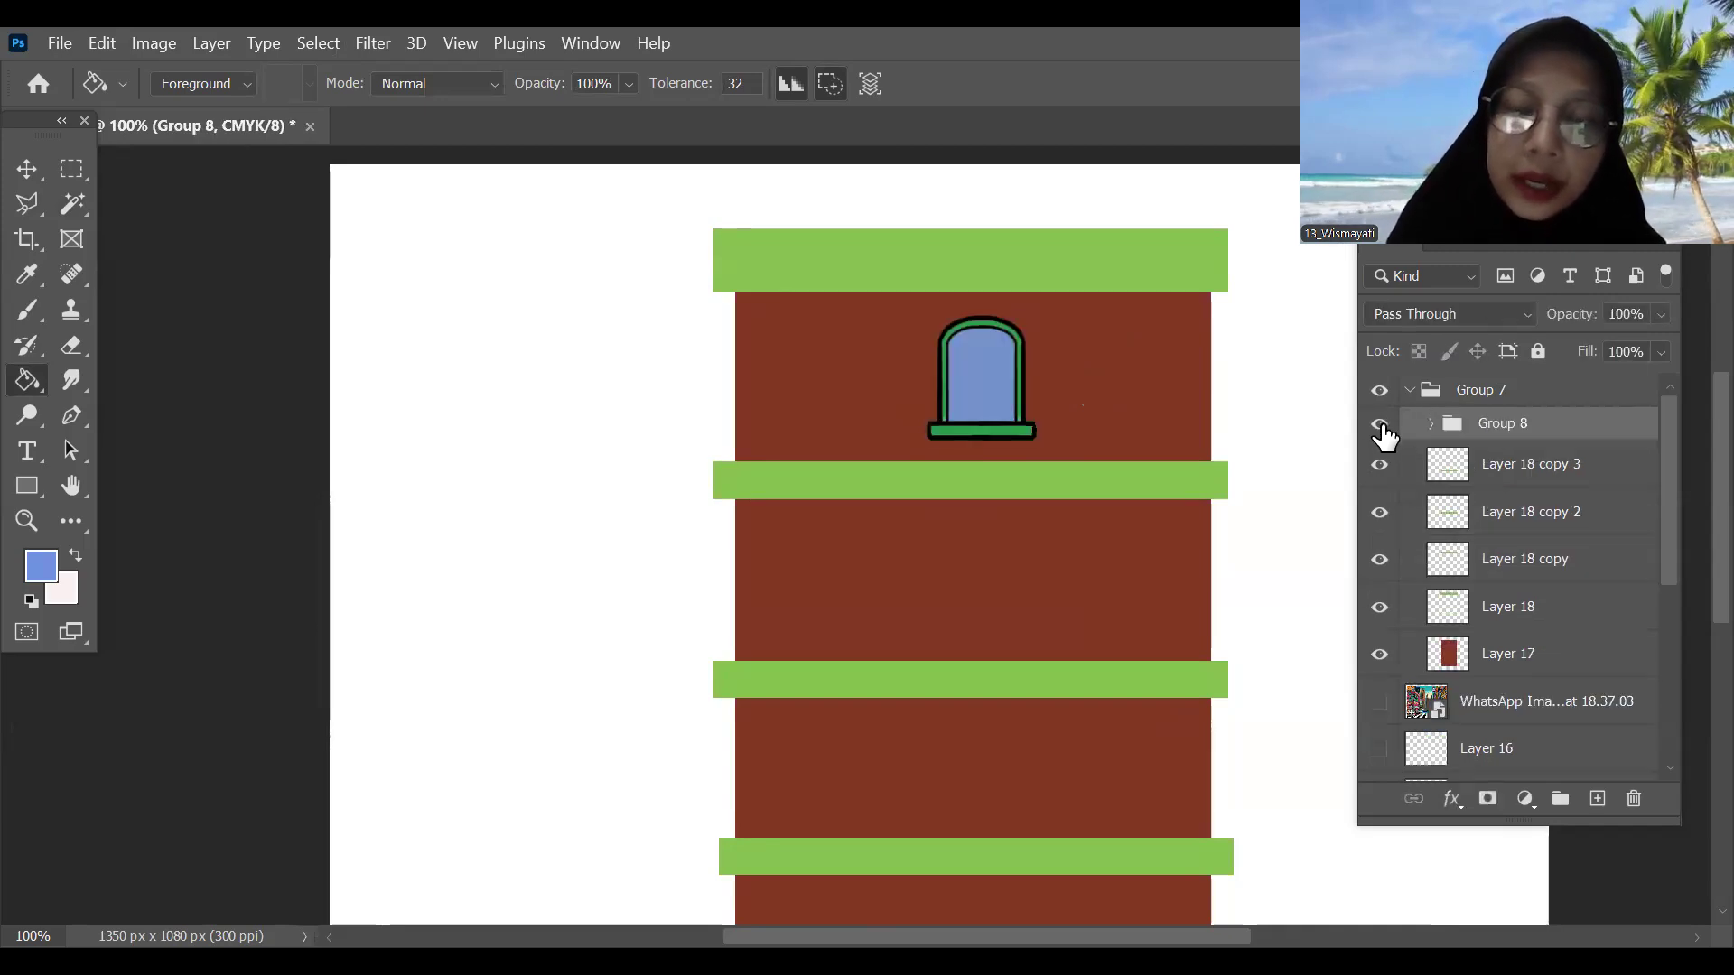
# Step: Create a new layer above Layer 19 and brush two white diagonal highlight strokes on the blue window pane
pyautogui.click(1430, 424)
pyautogui.hotkey('alt', '[')
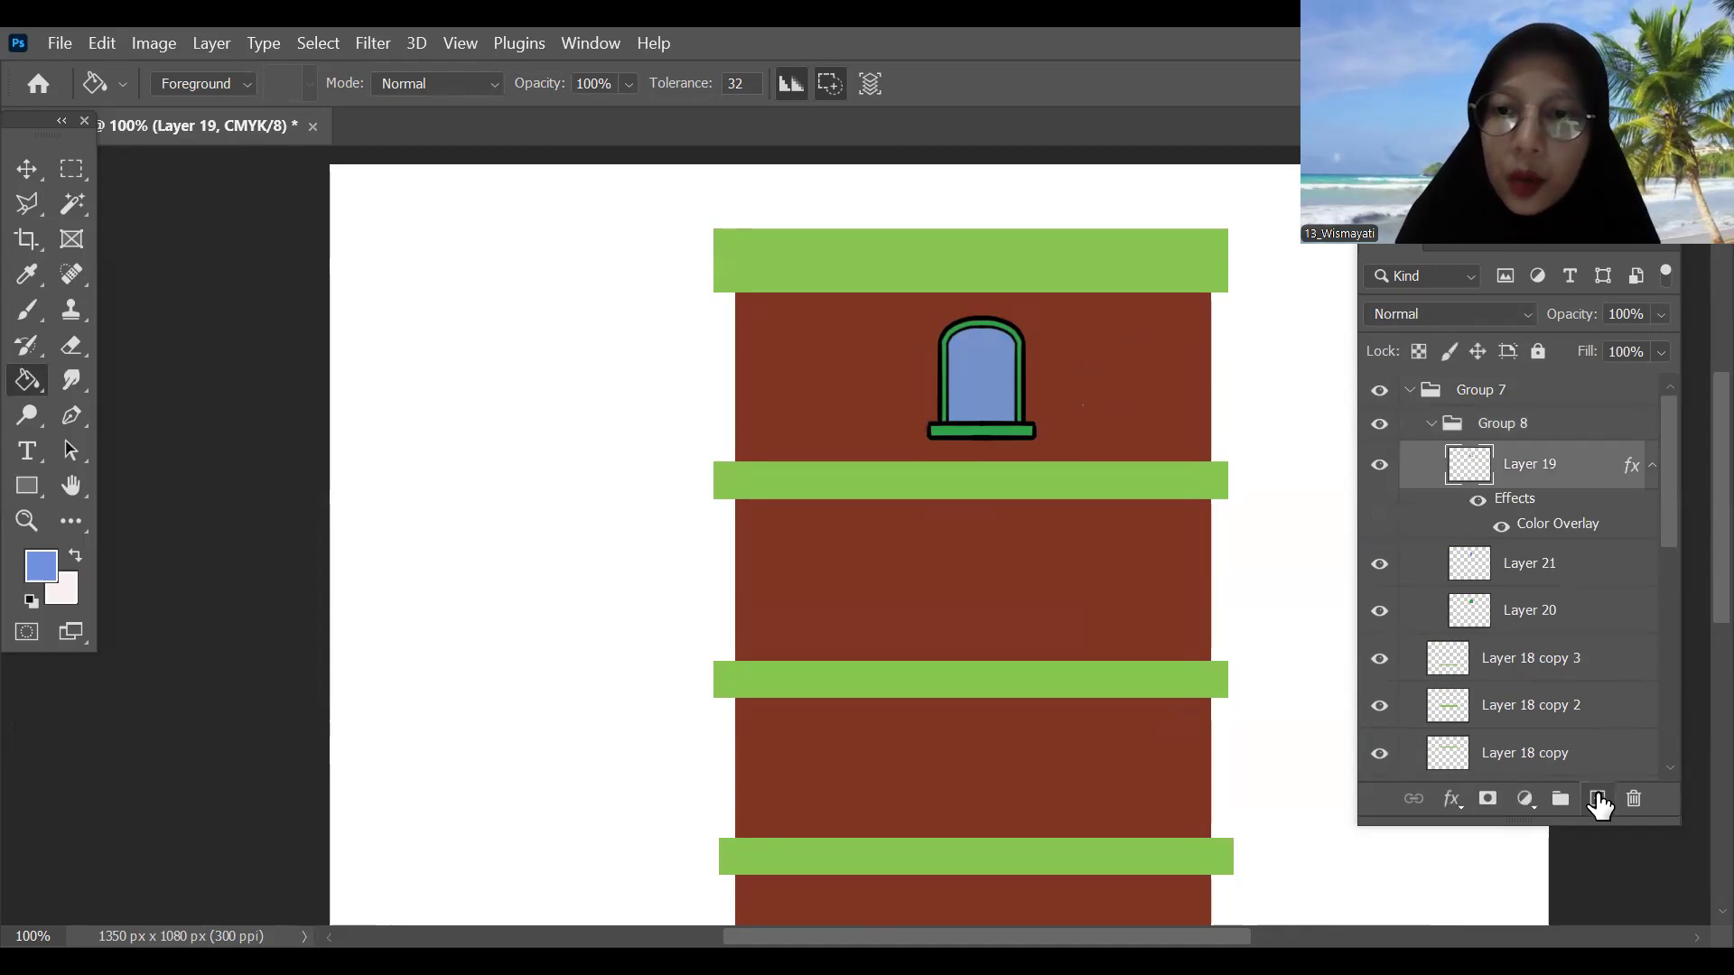
pyautogui.click(1598, 798)
pyautogui.hotkey('ctrl', '+')
pyautogui.moveTo(1177, 313); pyautogui.dragTo(993, 550)
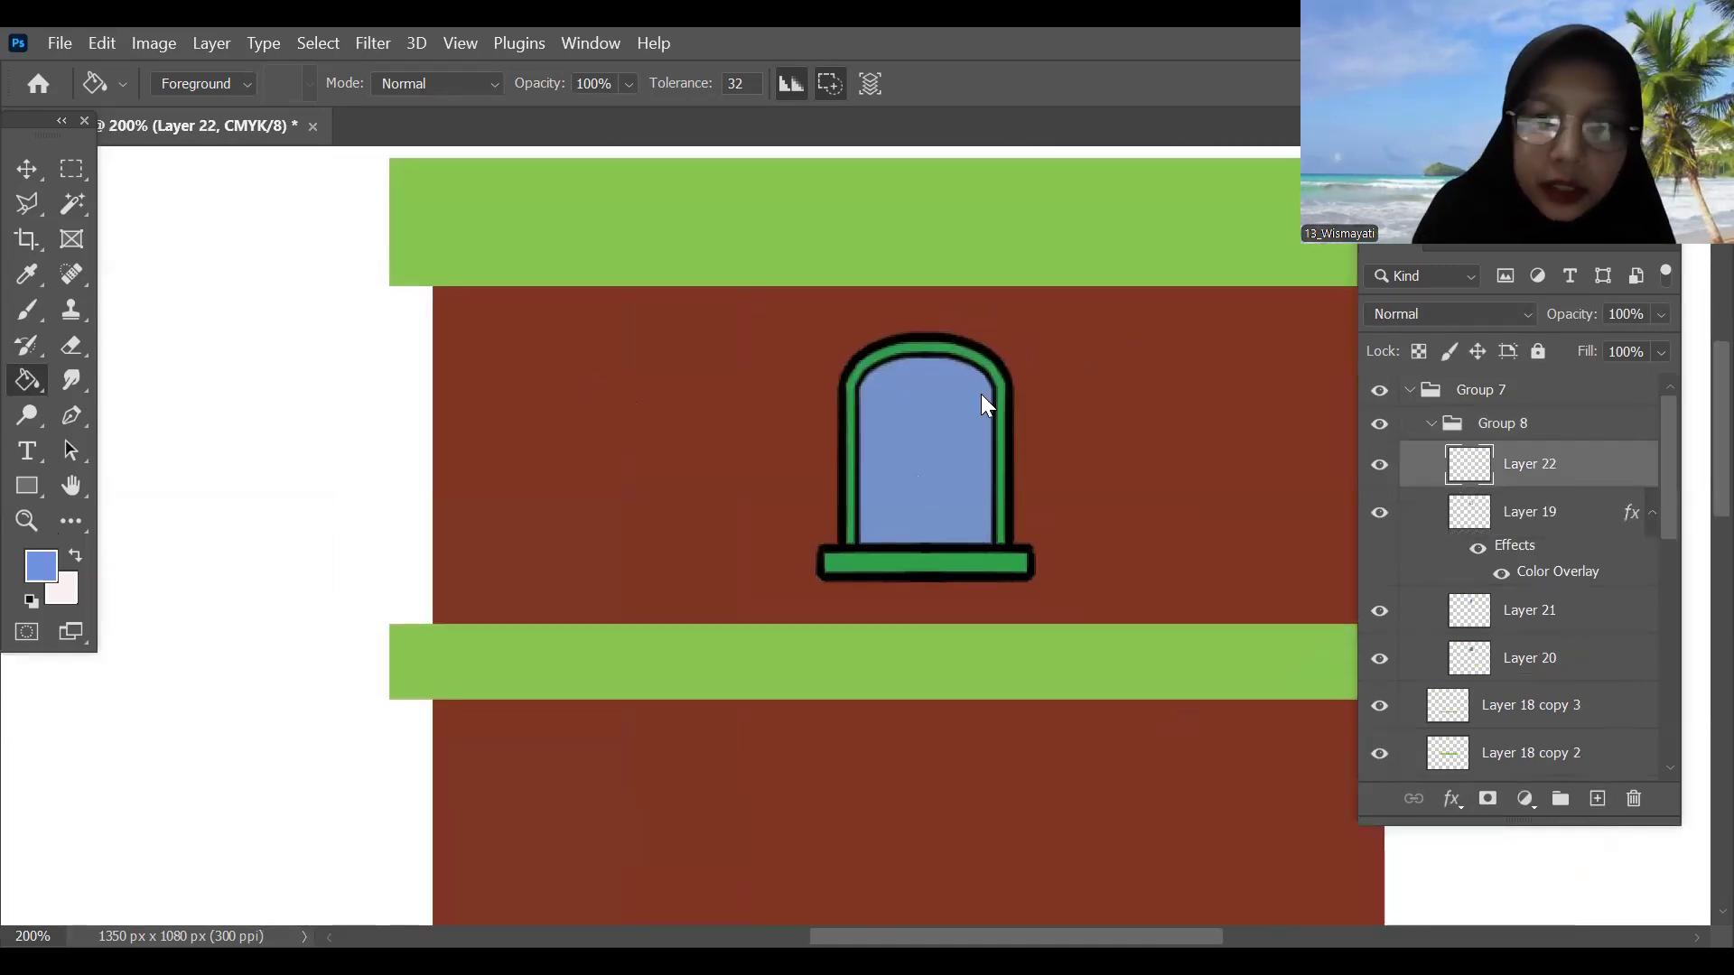
pyautogui.press('b')
pyautogui.moveTo(942, 404); pyautogui.dragTo(896, 470)
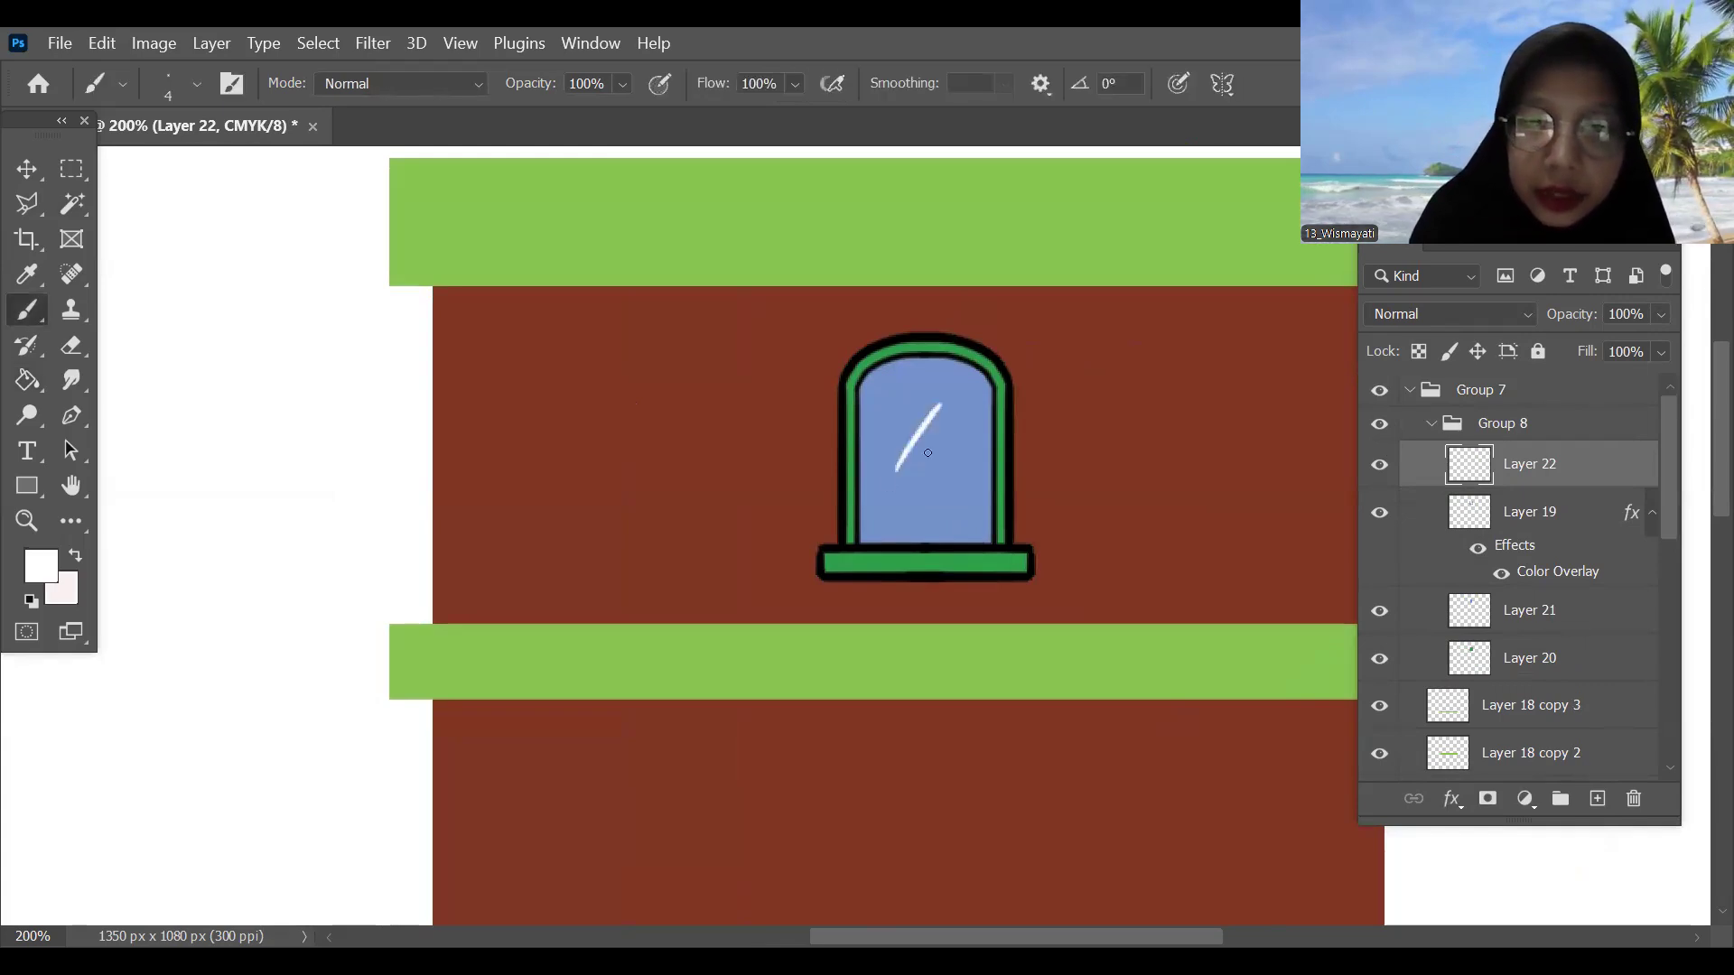
pyautogui.hotkey('ctrl', 'z')
pyautogui.moveTo(937, 400); pyautogui.dragTo(895, 456)
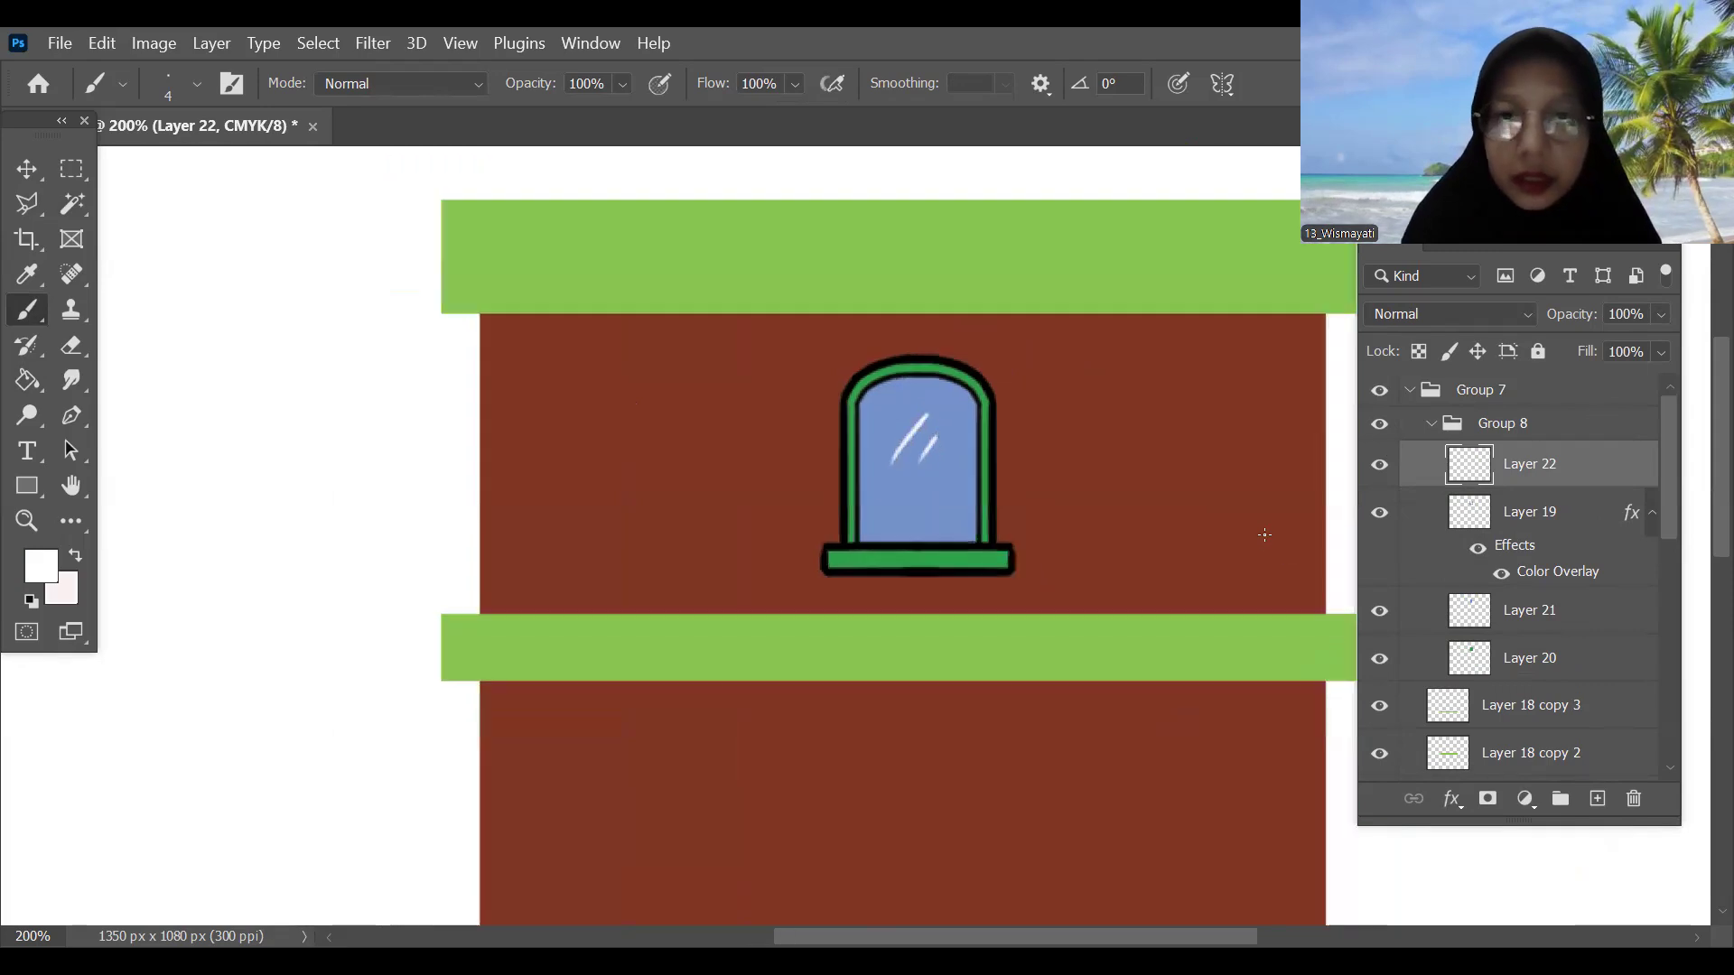
pyautogui.hotkey('ctrl', '-')
pyautogui.moveTo(1210, 713); pyautogui.dragTo(1173, 523)
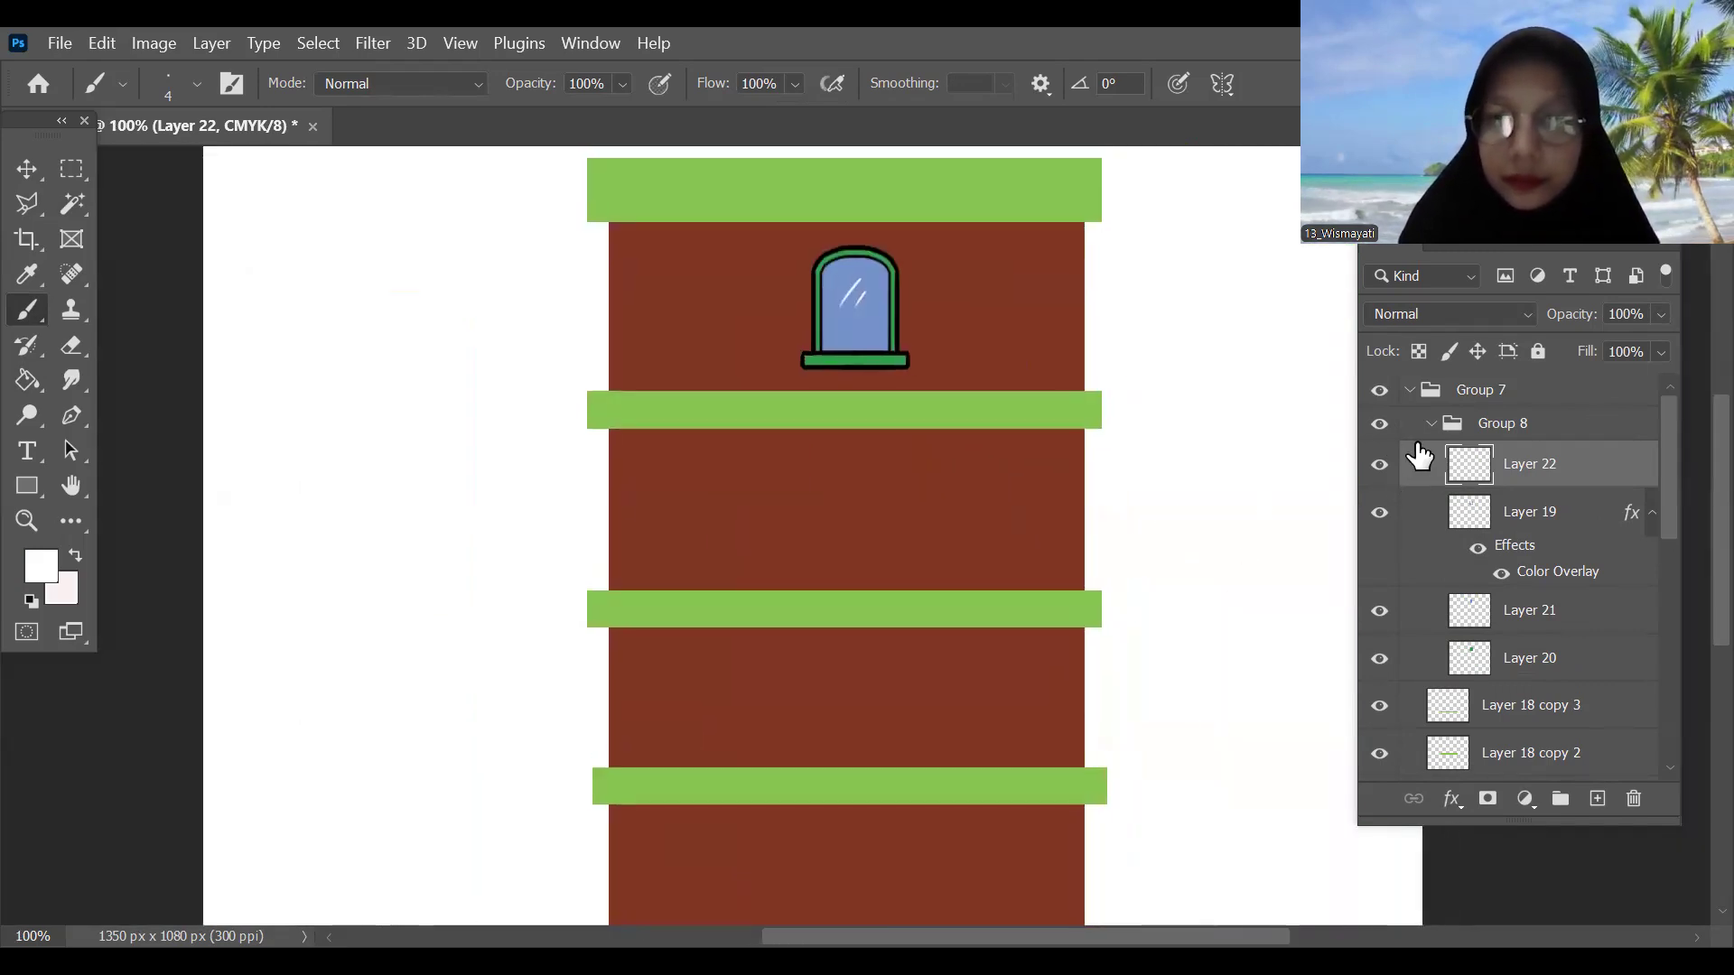
# Step: Collapse Group 8 and move the whole window to the left end of the top floor
pyautogui.click(1380, 512)
pyautogui.click(1379, 512)
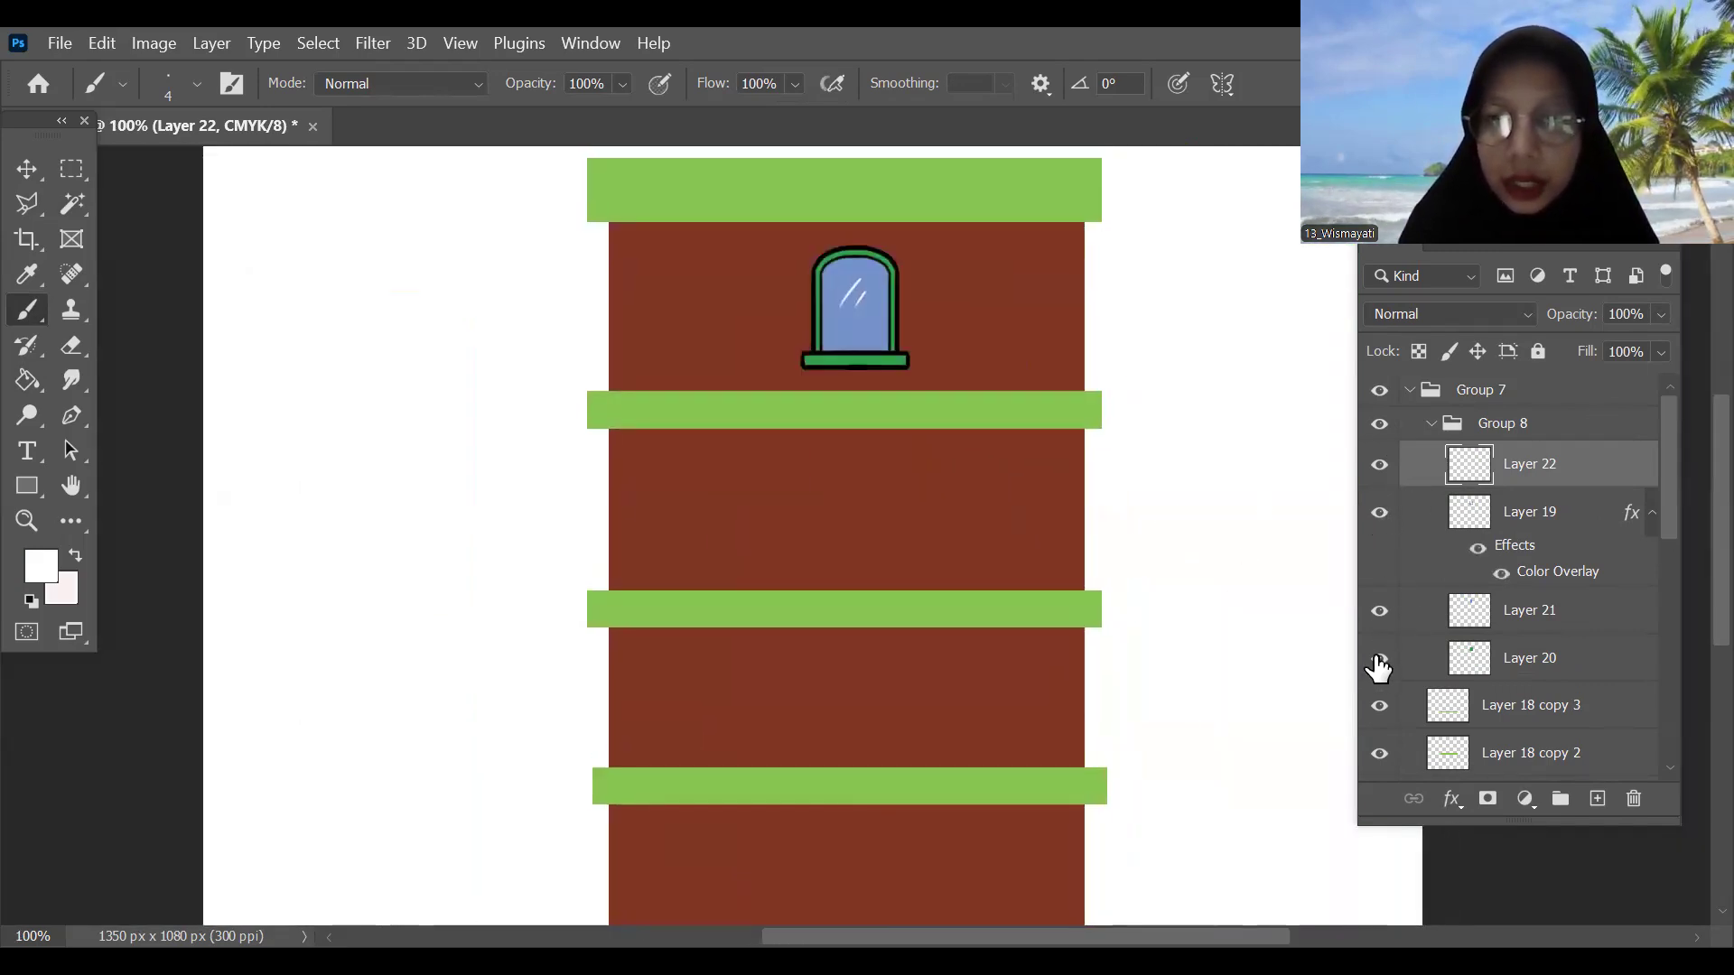
pyautogui.click(1430, 424)
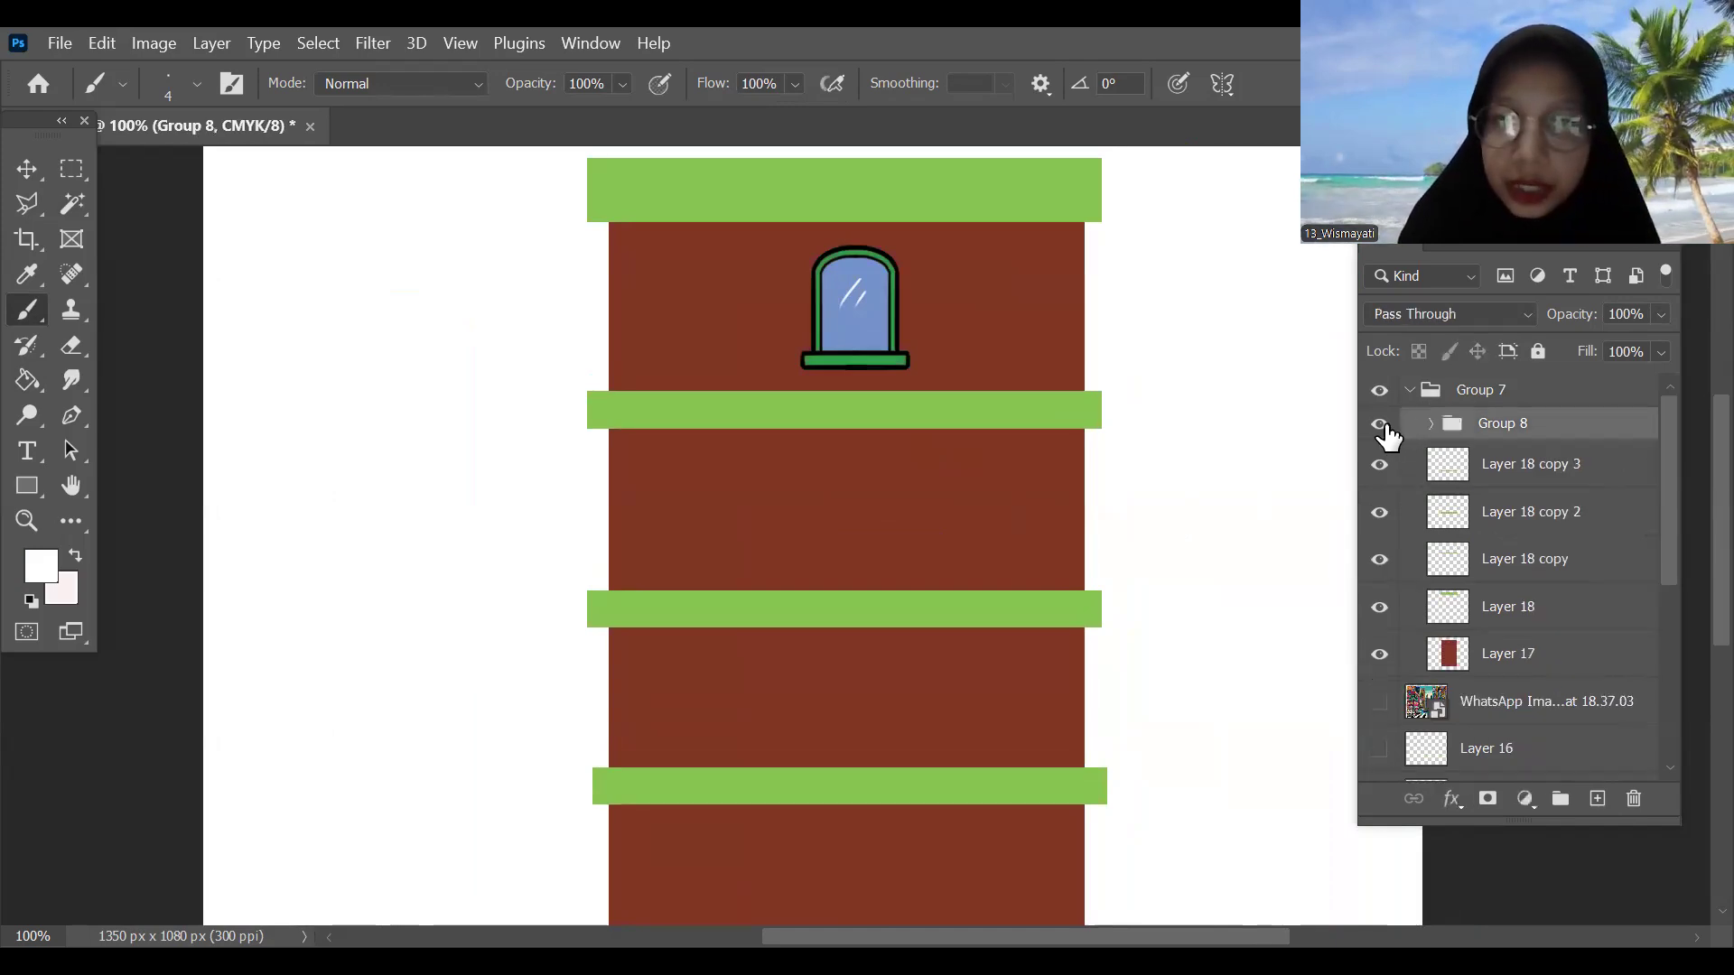
pyautogui.moveTo(1149, 564); pyautogui.dragTo(1250, 619)
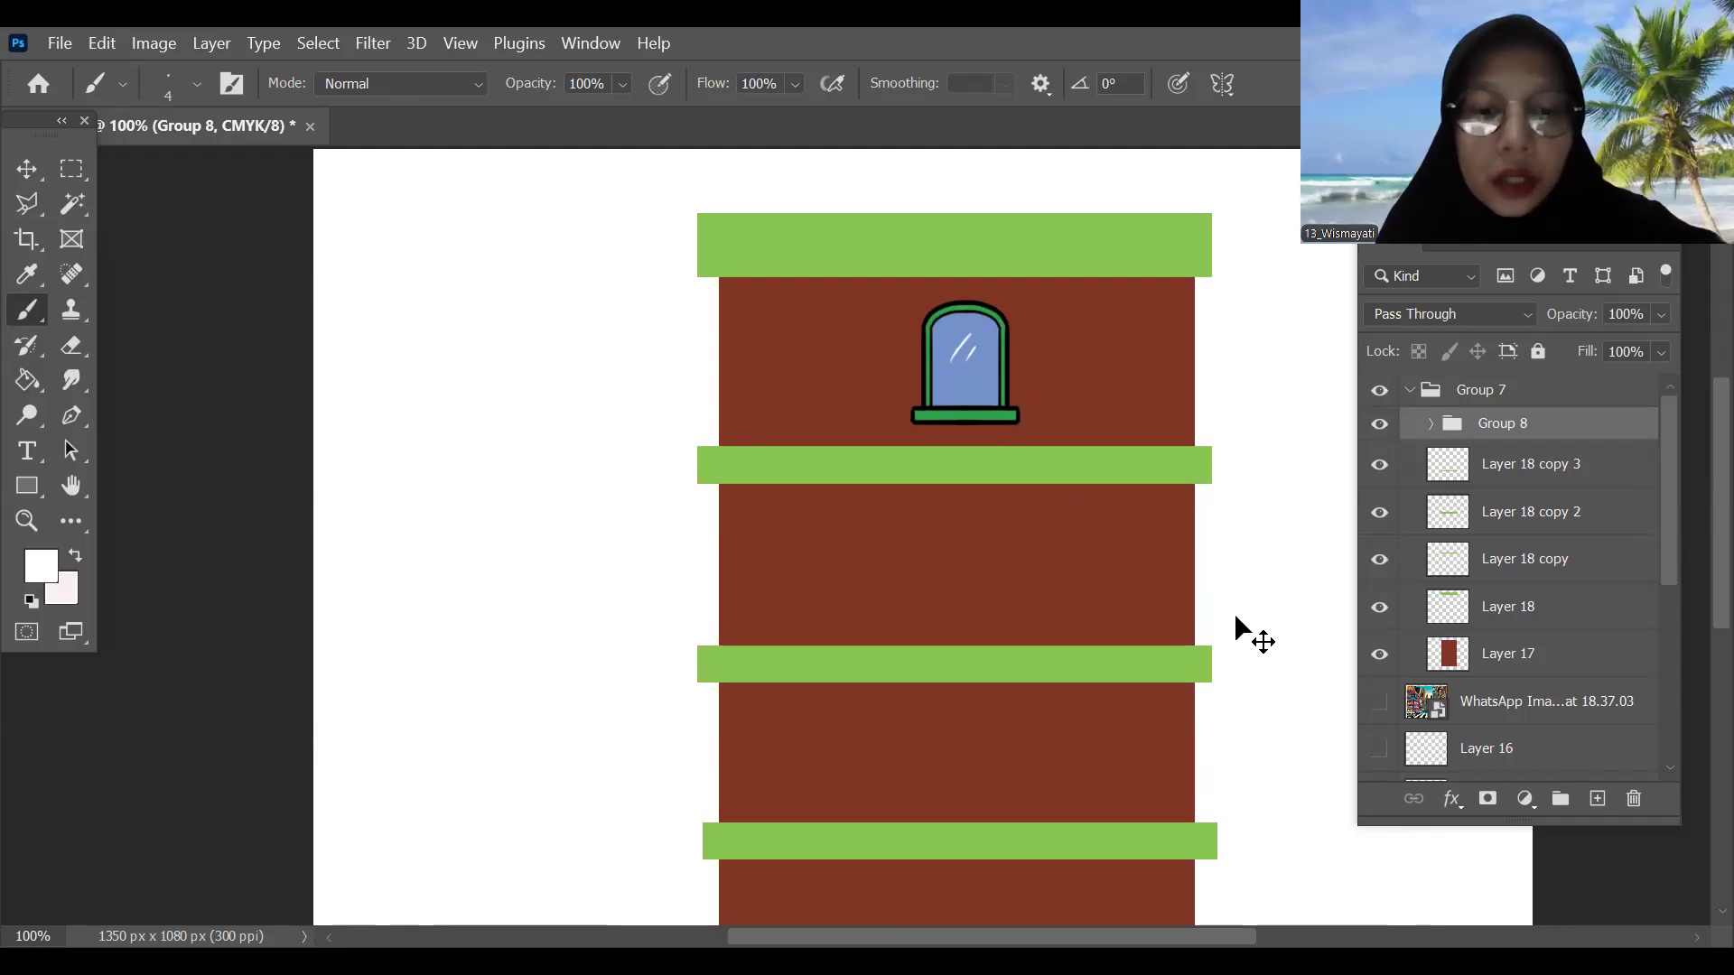
pyautogui.hotkey('ctrl', 't')
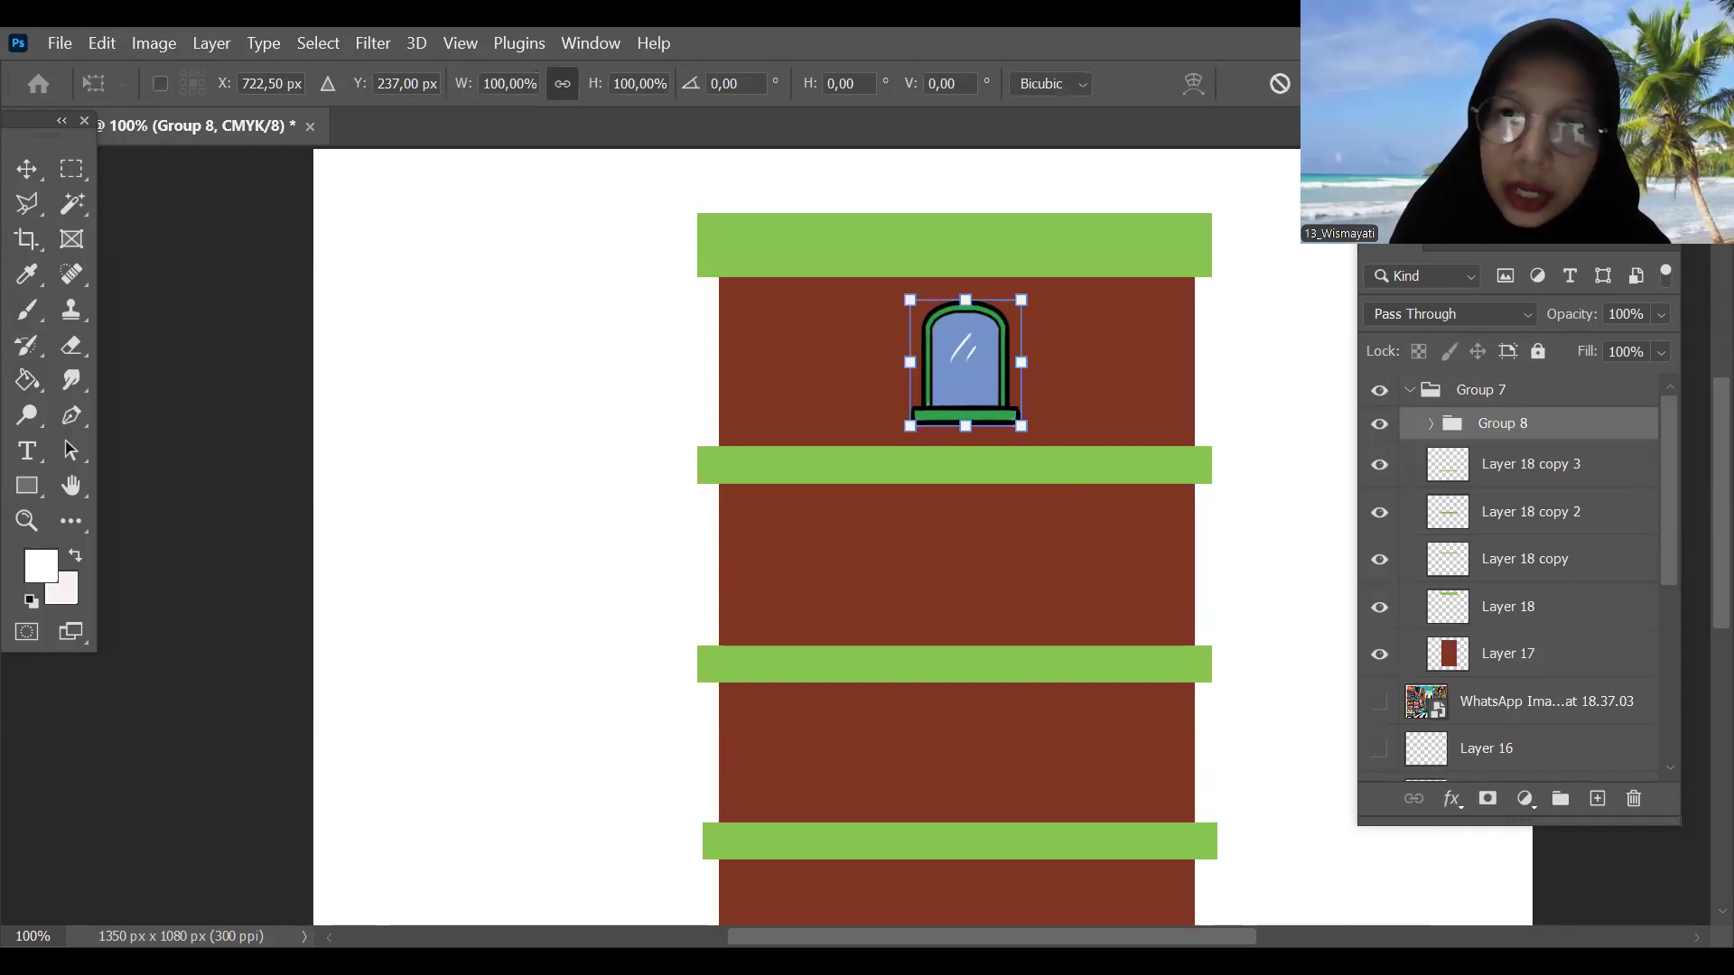
pyautogui.press('Escape')
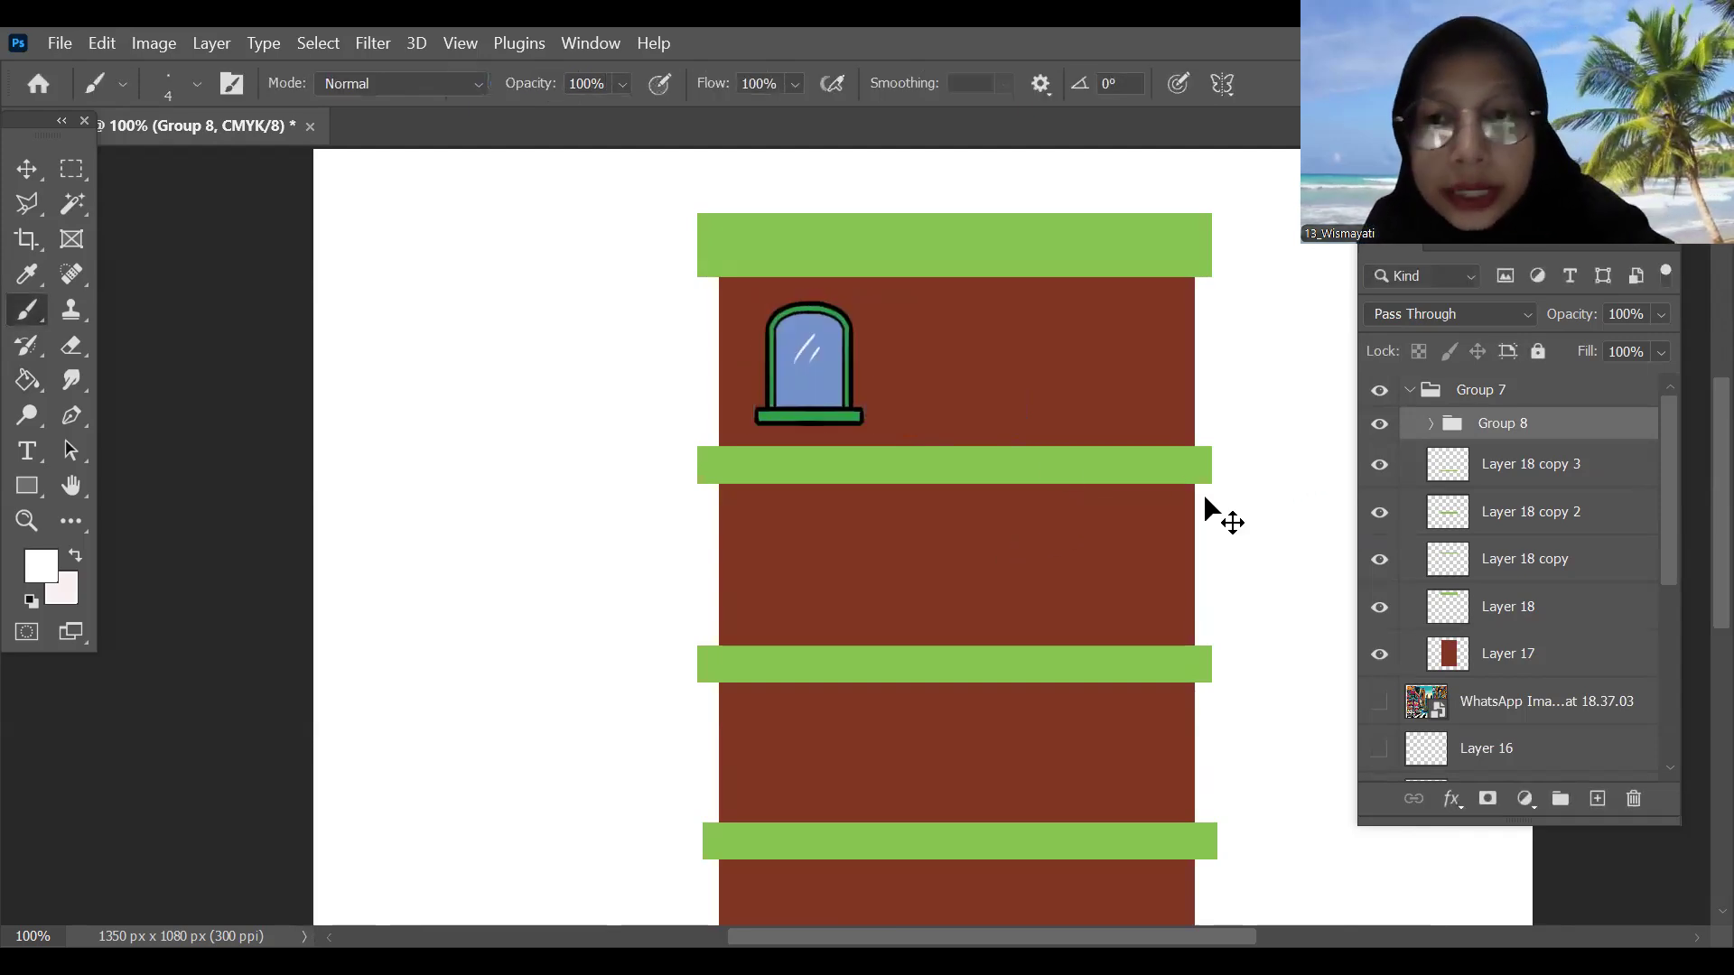
# Step: Duplicate the window group and move the copy about 130 px to the right of the original window
pyautogui.hotkey('ctrl', 'j')
pyautogui.hotkey('ctrl', 't')
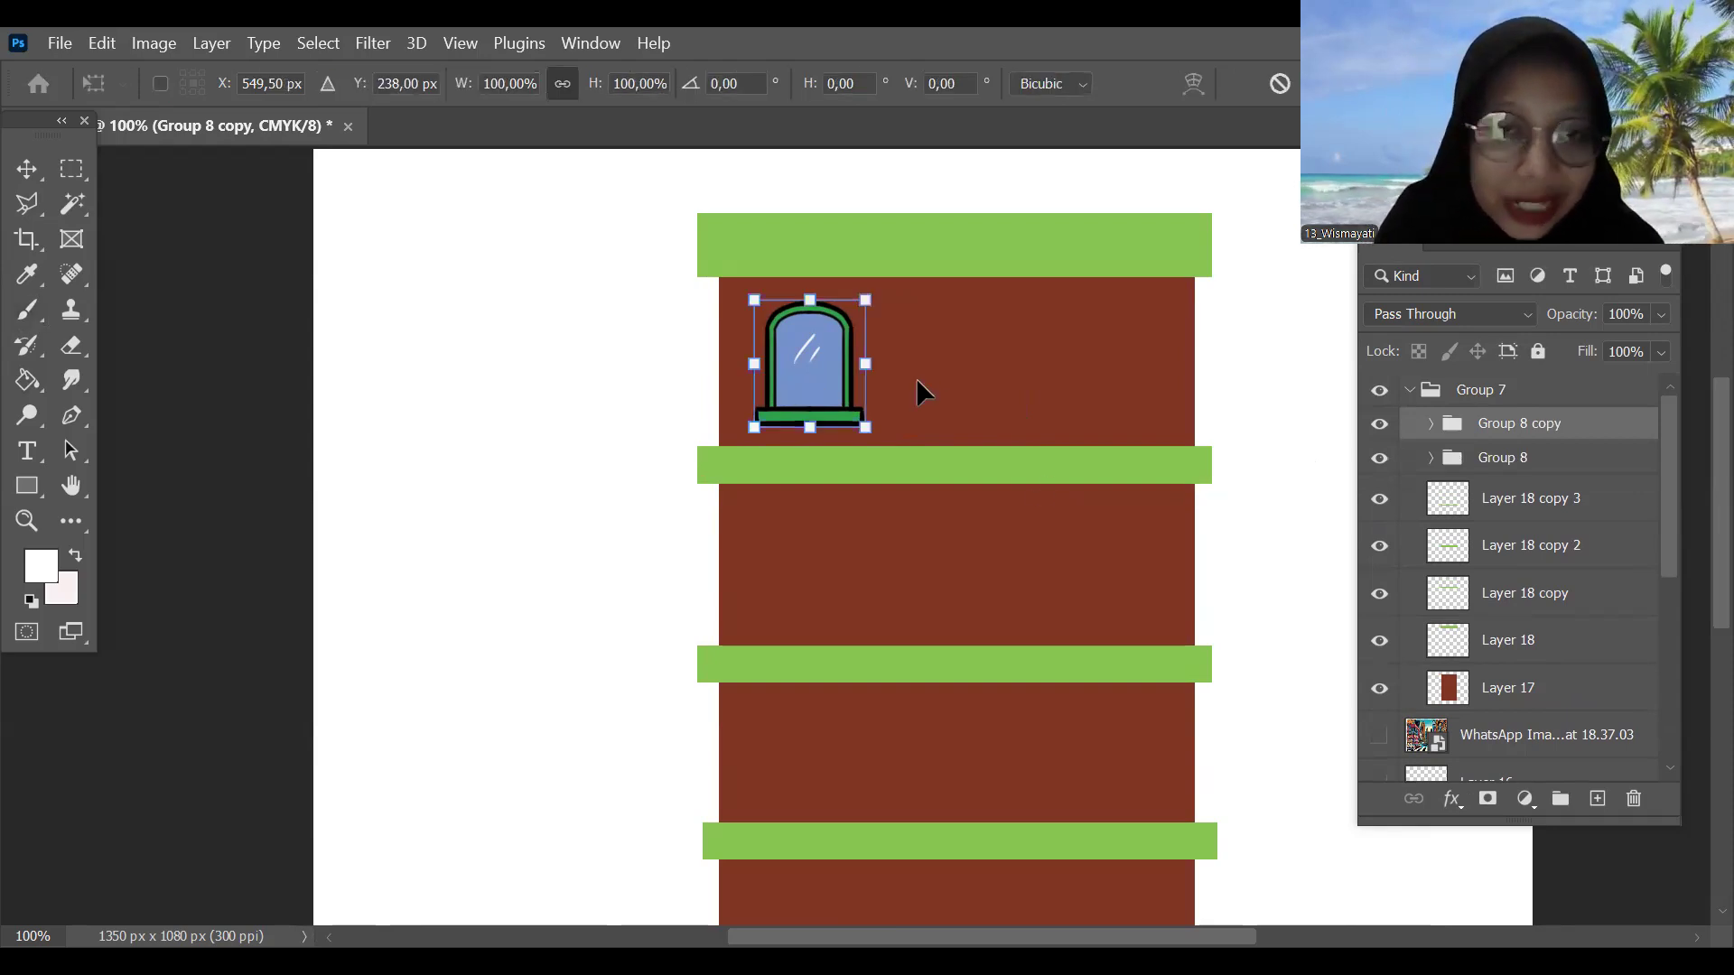
pyautogui.moveTo(806, 377); pyautogui.dragTo(925, 377)
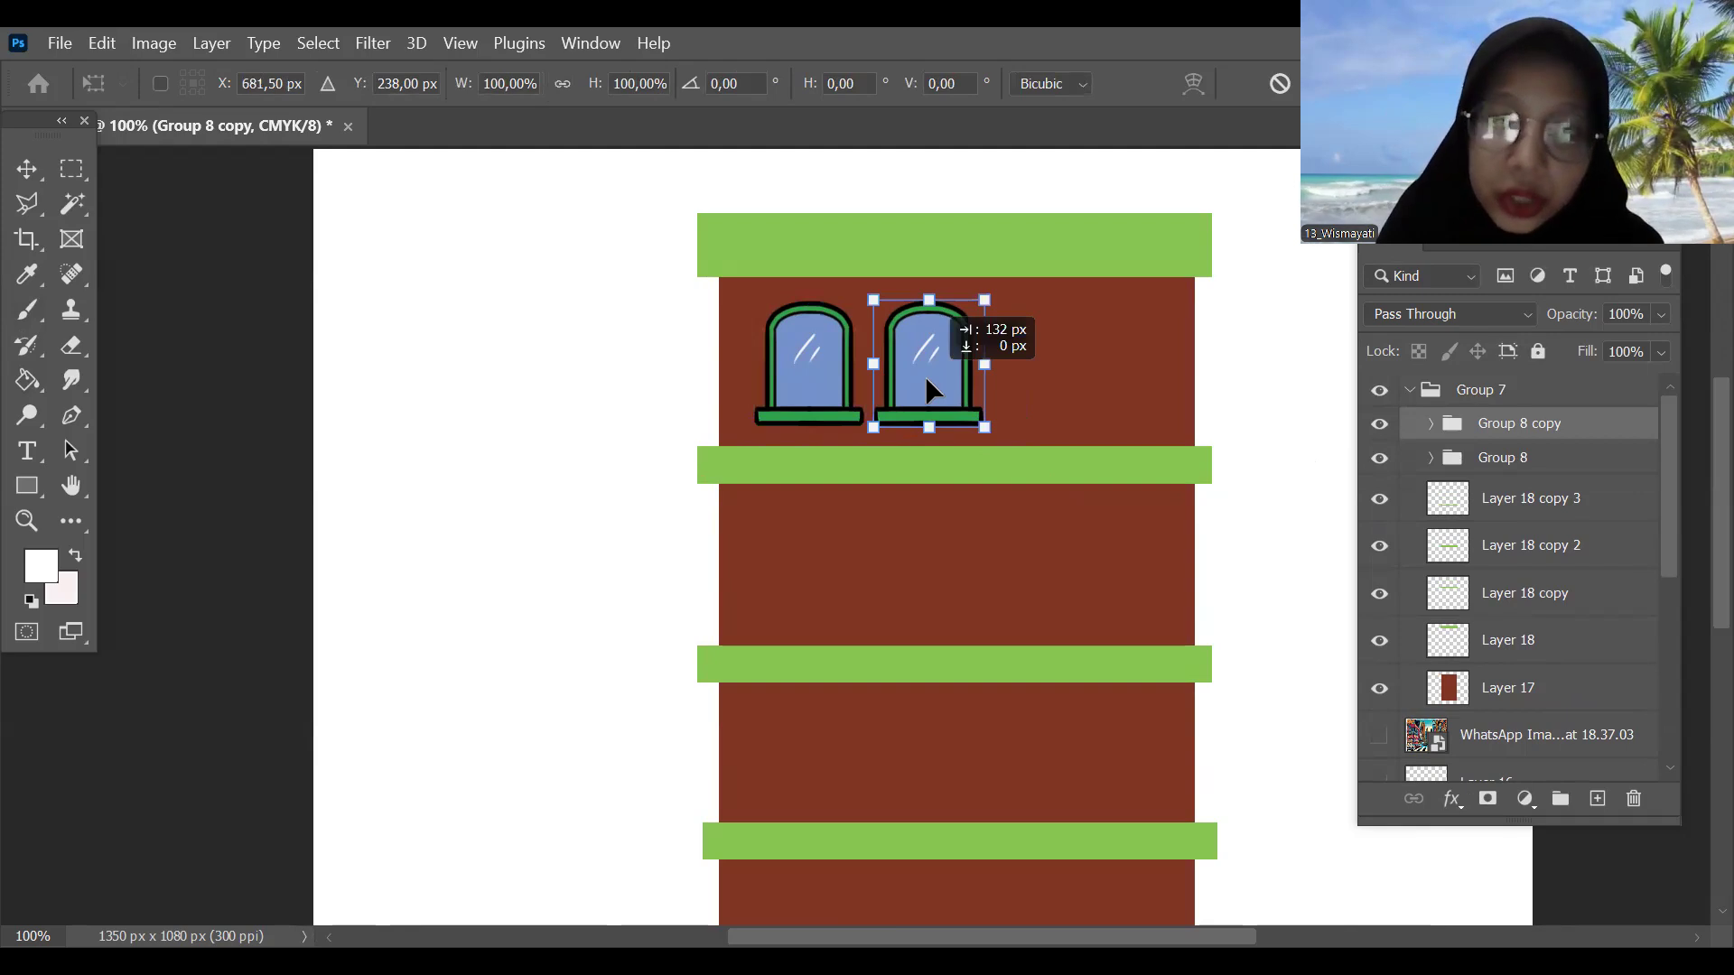
pyautogui.press('Return')
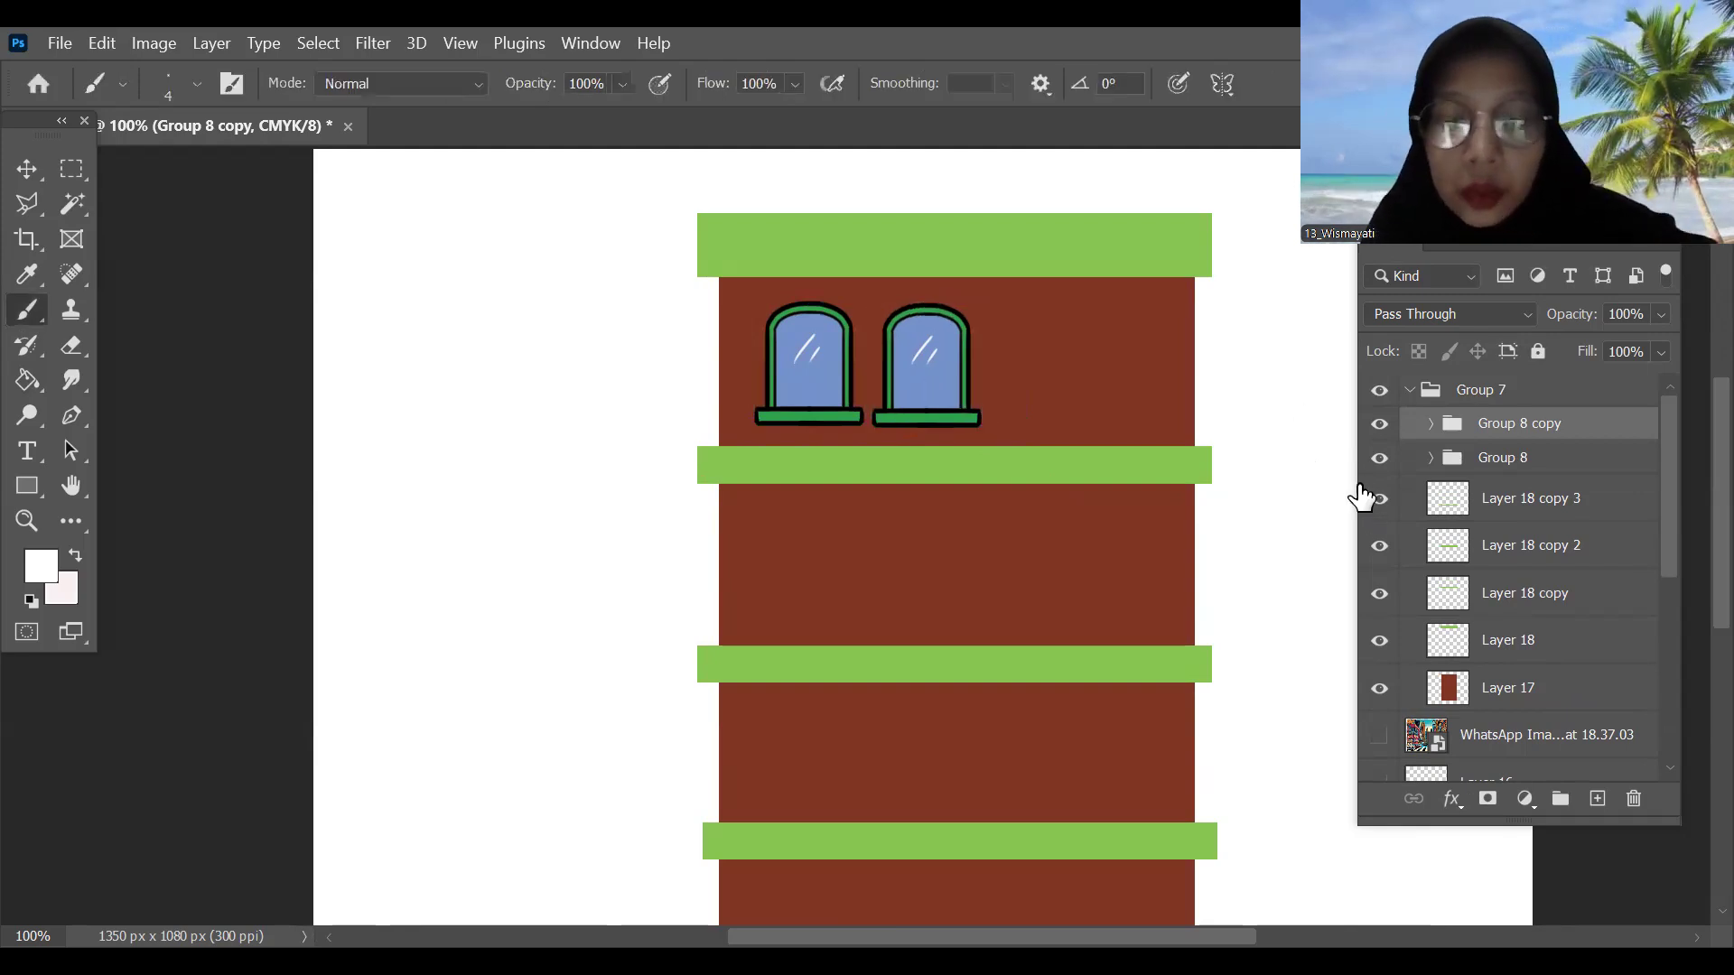
# Step: Duplicate the second window and place the copy about 132 px further right as the third window
pyautogui.hotkey('ctrl', 'j')
pyautogui.hotkey('ctrl', 't')
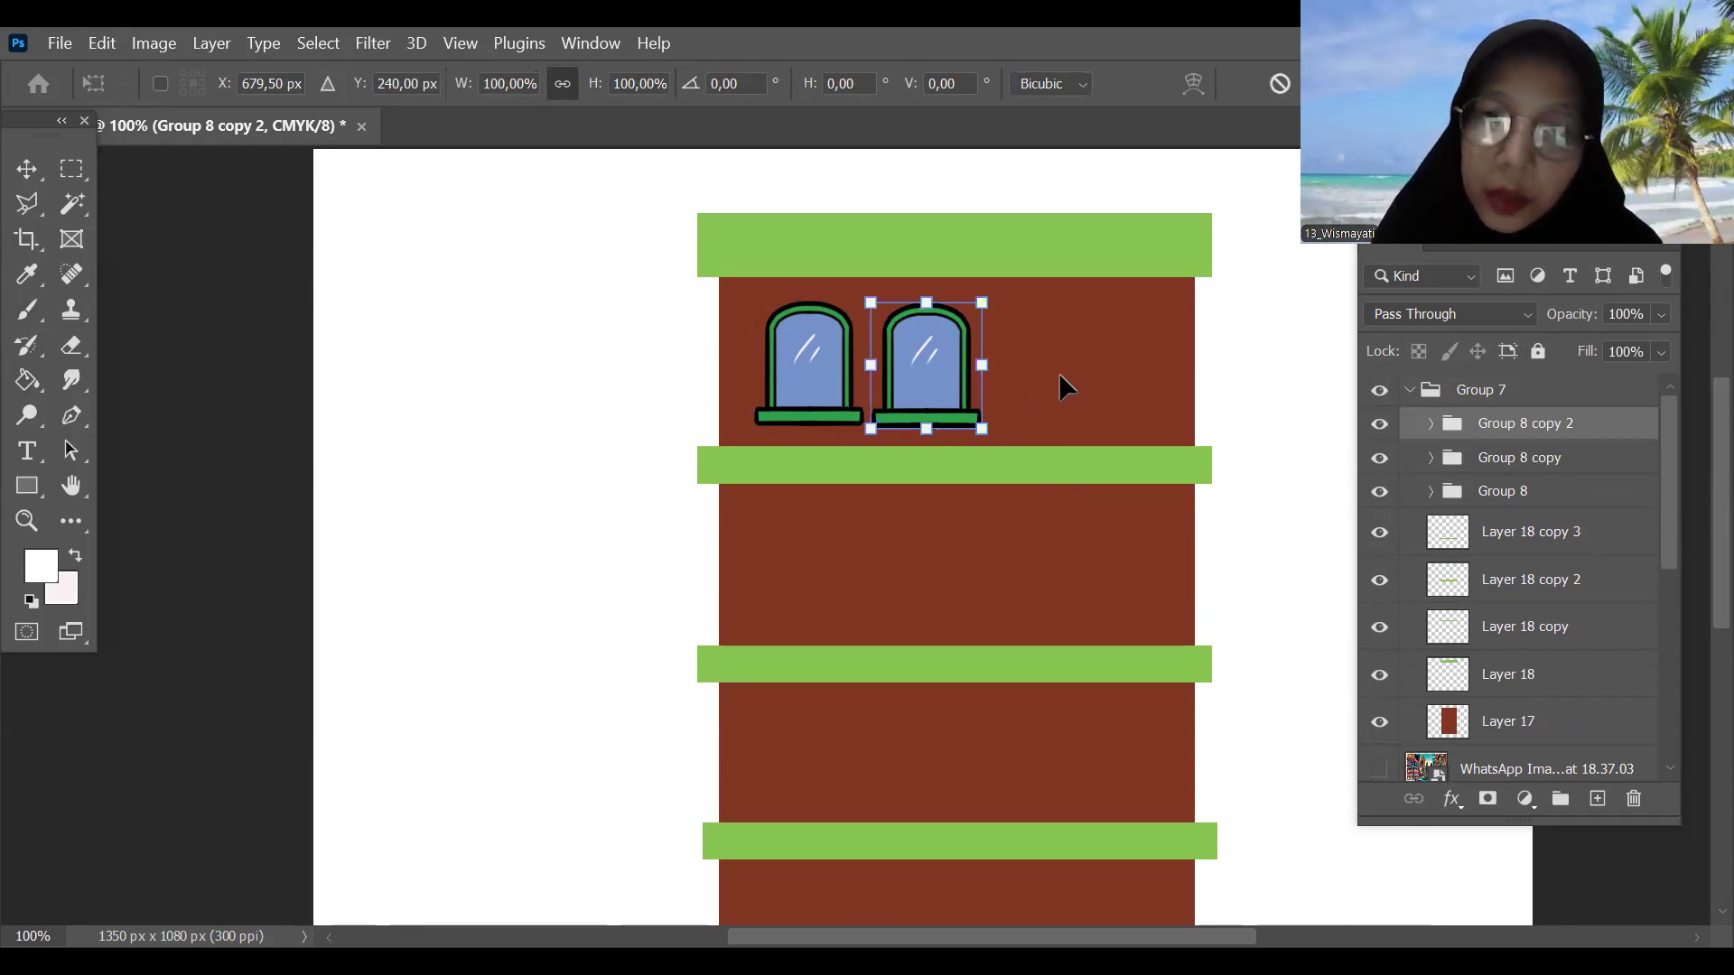
pyautogui.moveTo(939, 371); pyautogui.dragTo(1058, 372)
pyautogui.press('Return')
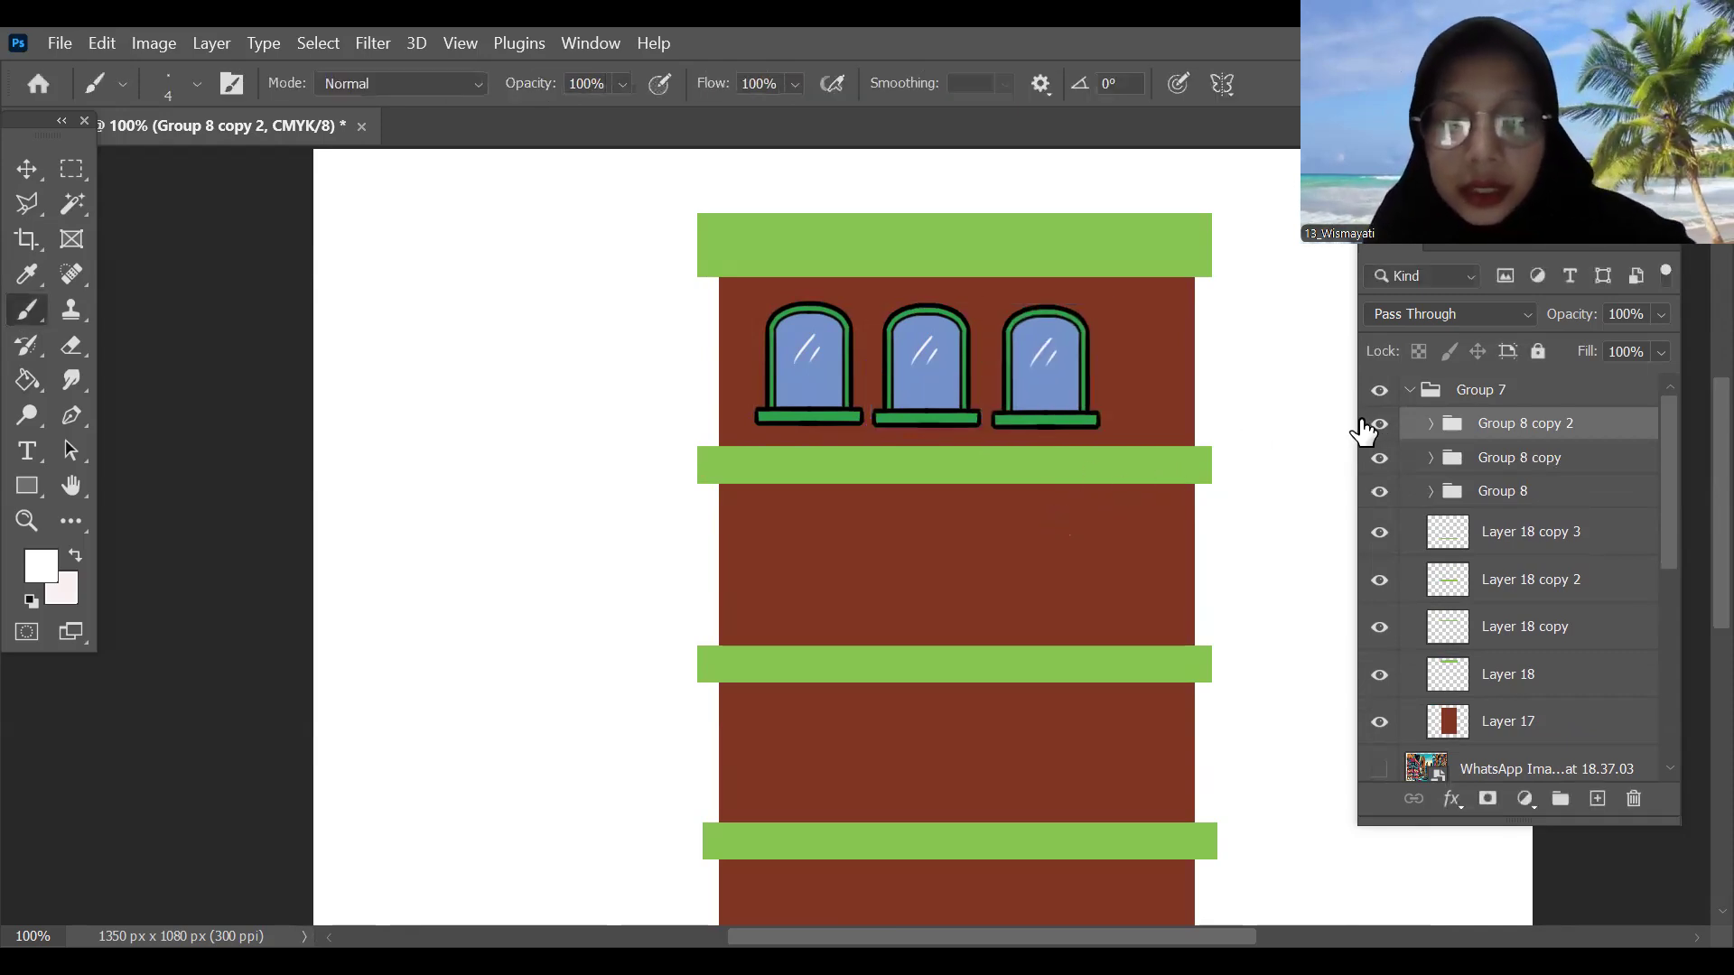
# Step: Duplicate the third window and place the copy at the right edge of the top floor
pyautogui.hotkey('ctrl', 'j')
pyautogui.hotkey('ctrl', 't')
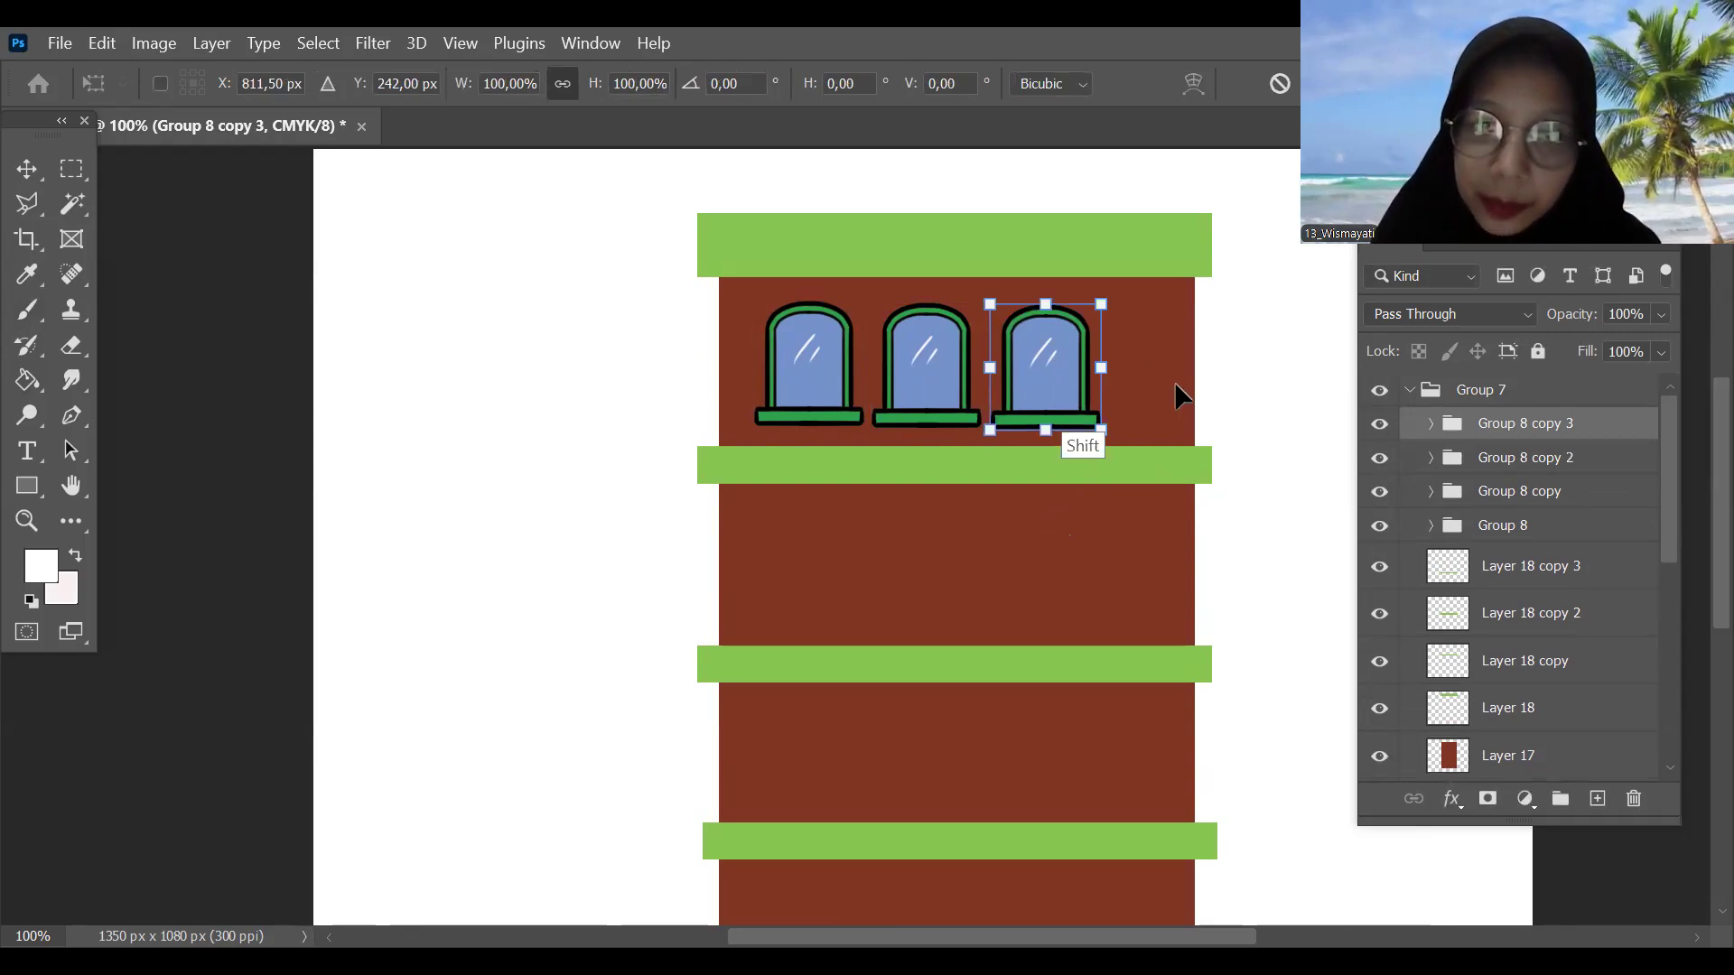
pyautogui.moveTo(1047, 366); pyautogui.dragTo(1163, 366)
pyautogui.press('Return')
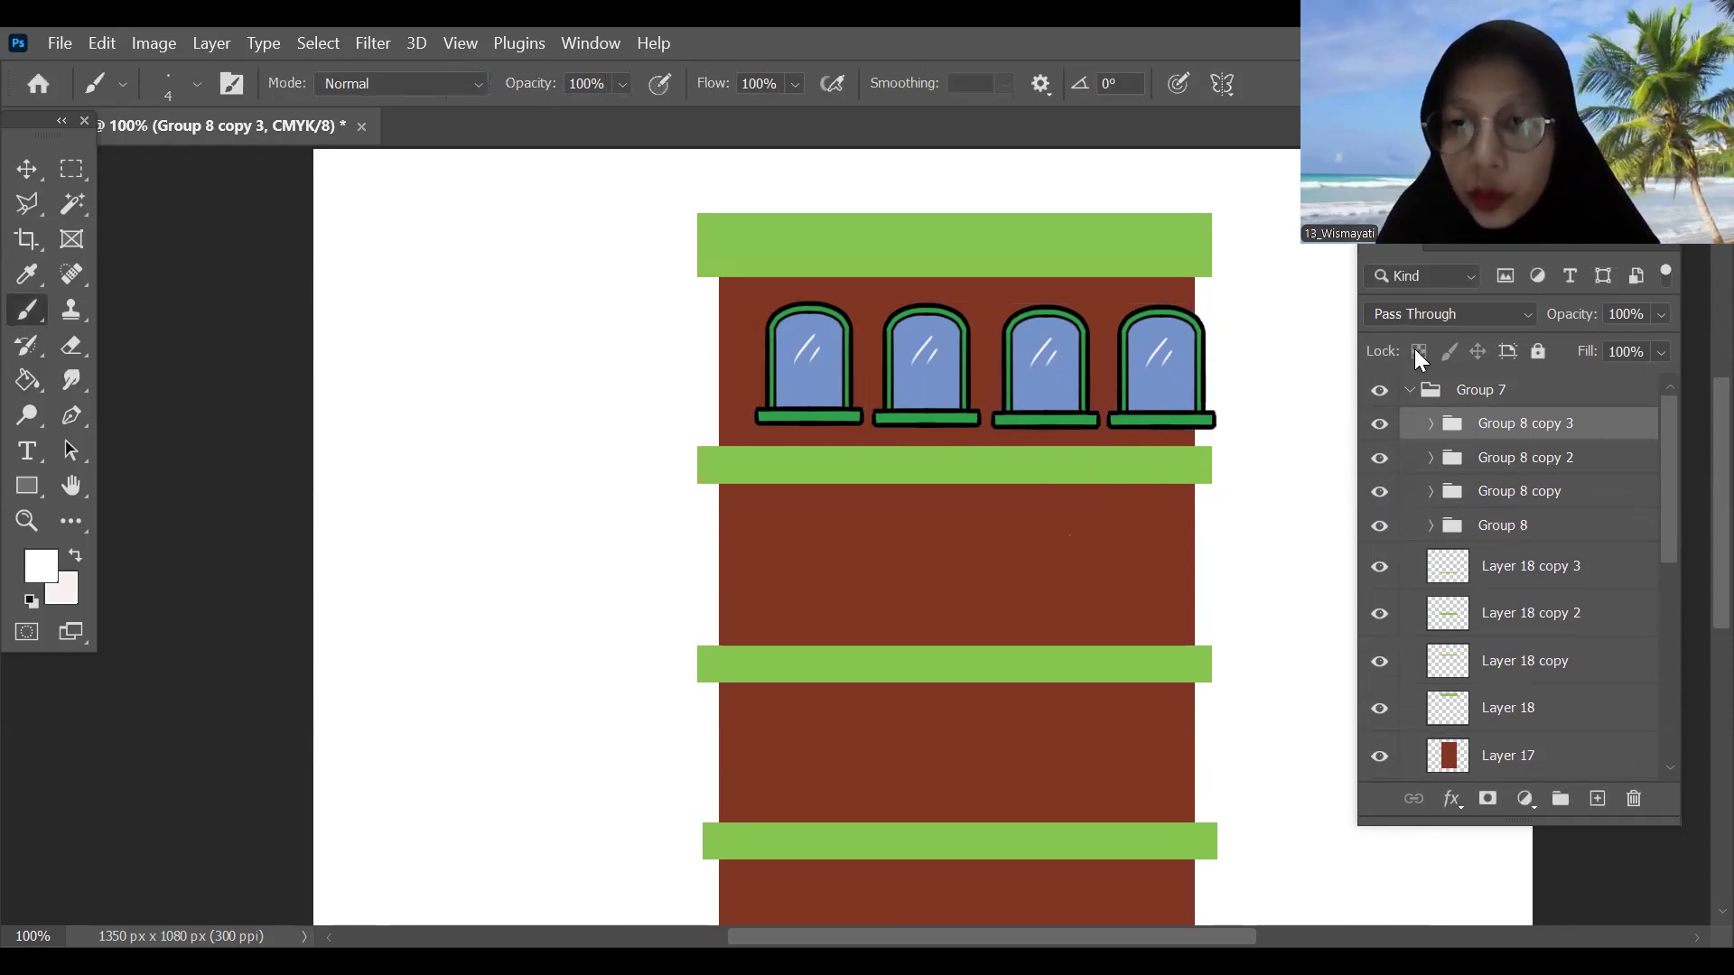
# Step: Group the four window groups together and shift the row 26 px left to centre it on the building
pyautogui.keyDown('shift'); pyautogui.click(1514, 536); pyautogui.keyUp('shift')
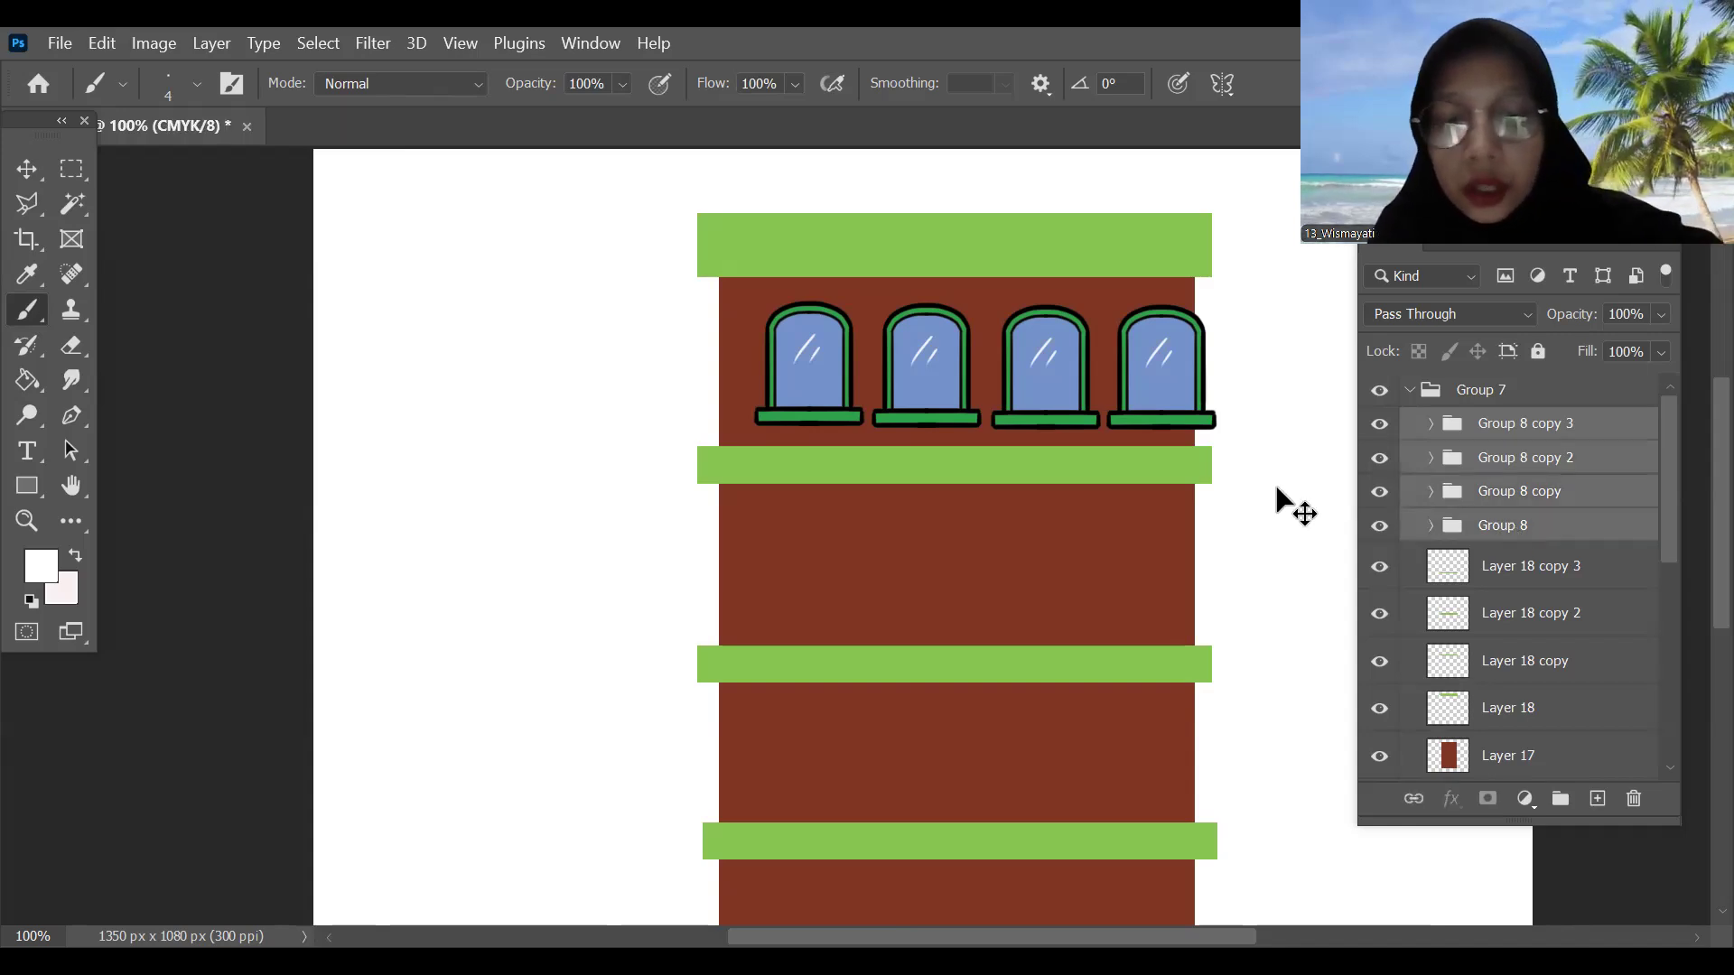
pyautogui.hotkey('ctrl', 'g')
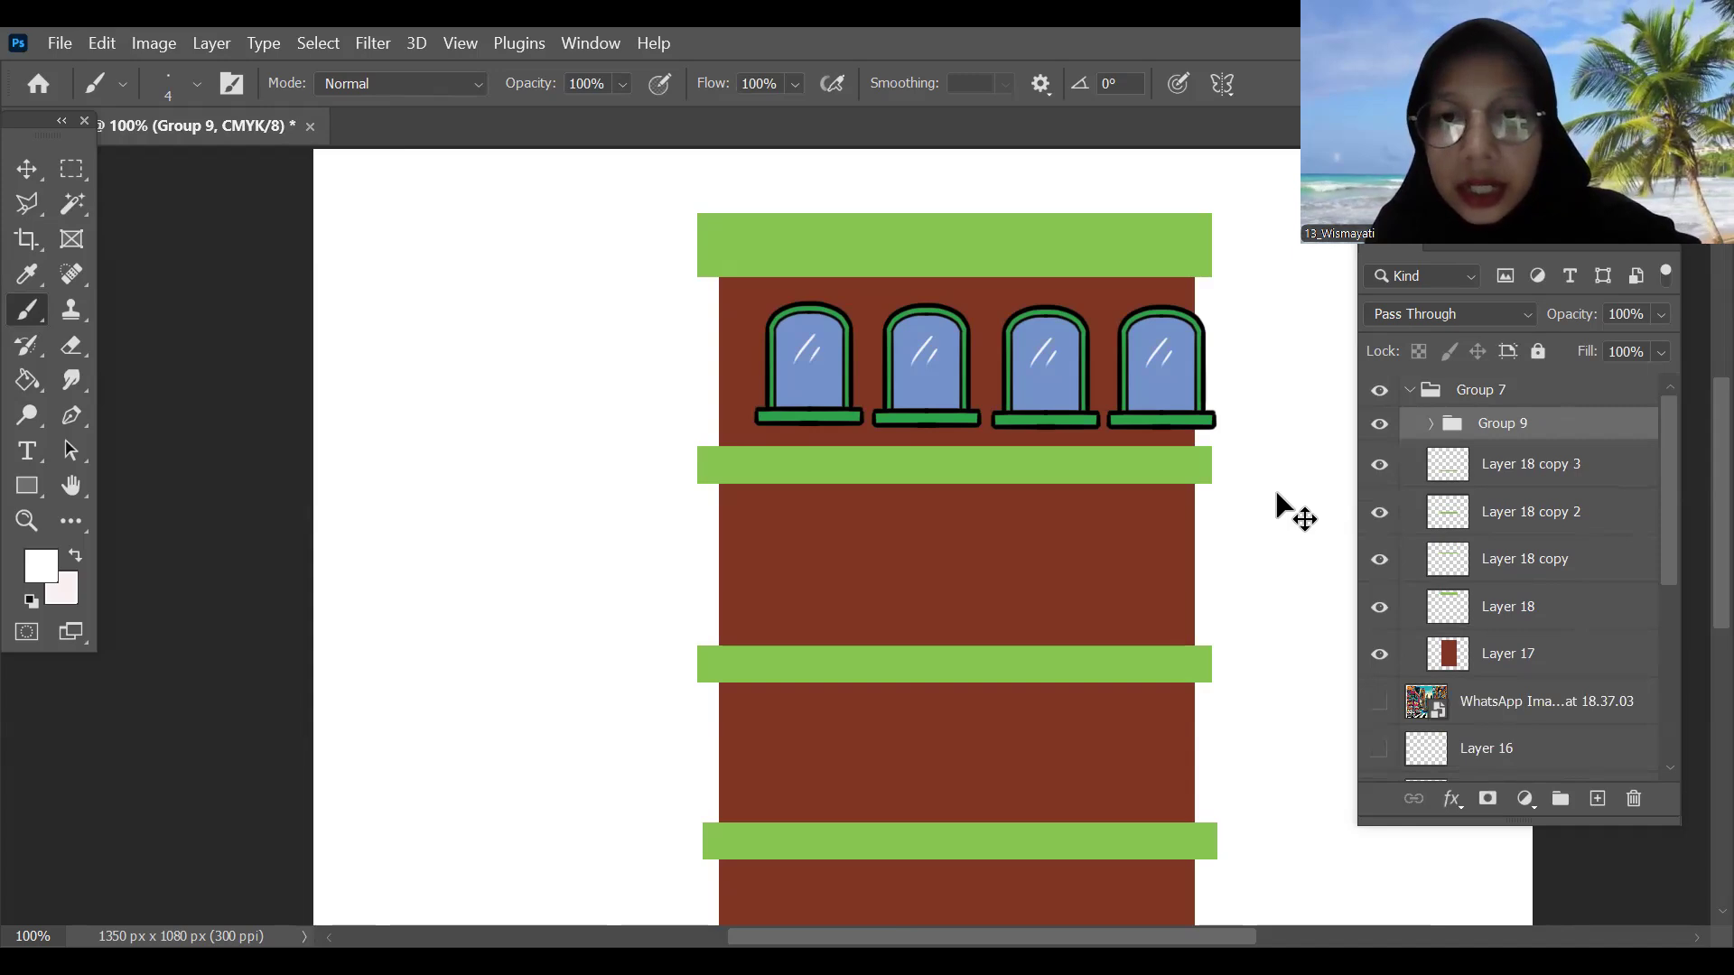
pyautogui.hotkey('ctrl', 't')
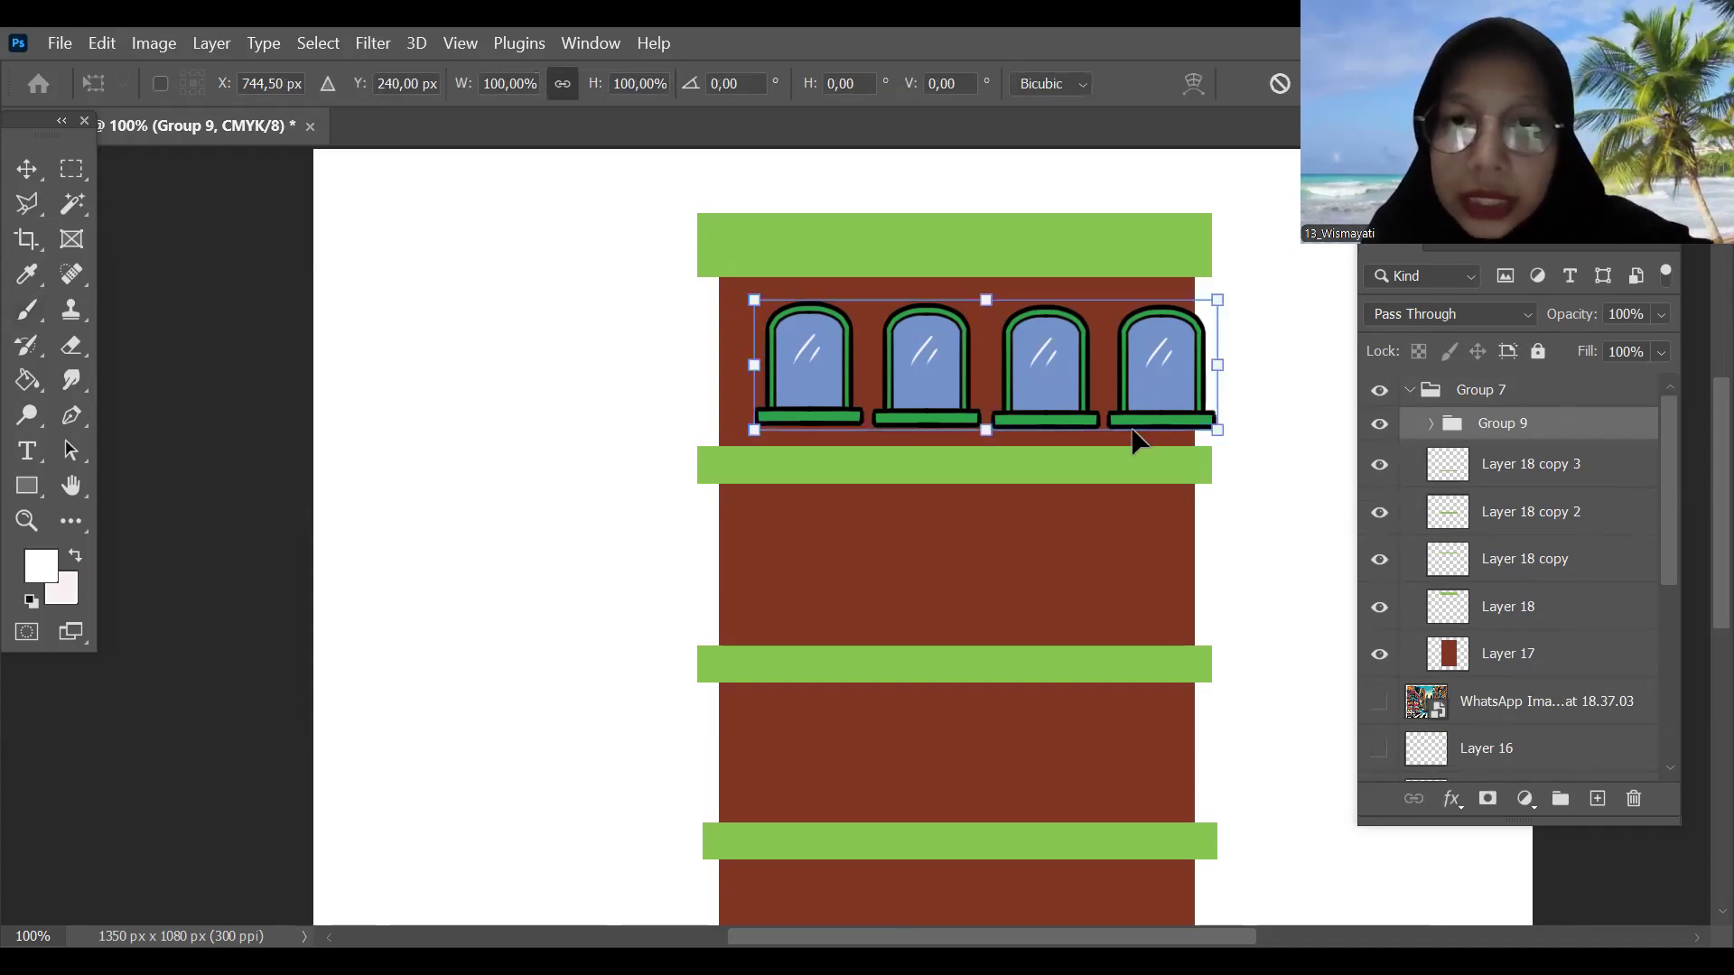
pyautogui.press('Left')
pyautogui.press('Left')
pyautogui.press('Left')
pyautogui.press('Left')
pyautogui.press('Left')
pyautogui.press('Left')
pyautogui.press('Left')
pyautogui.press('Left')
pyautogui.press('Left')
pyautogui.press('Left')
pyautogui.press('Left')
pyautogui.press('Left')
pyautogui.press('Left')
pyautogui.press('Left')
pyautogui.press('Left')
pyautogui.press('Left')
pyautogui.press('Left')
pyautogui.press('Left')
pyautogui.press('Left')
pyautogui.press('Left')
pyautogui.press('Left')
pyautogui.press('Left')
pyautogui.press('Left')
pyautogui.press('Left')
pyautogui.press('Left')
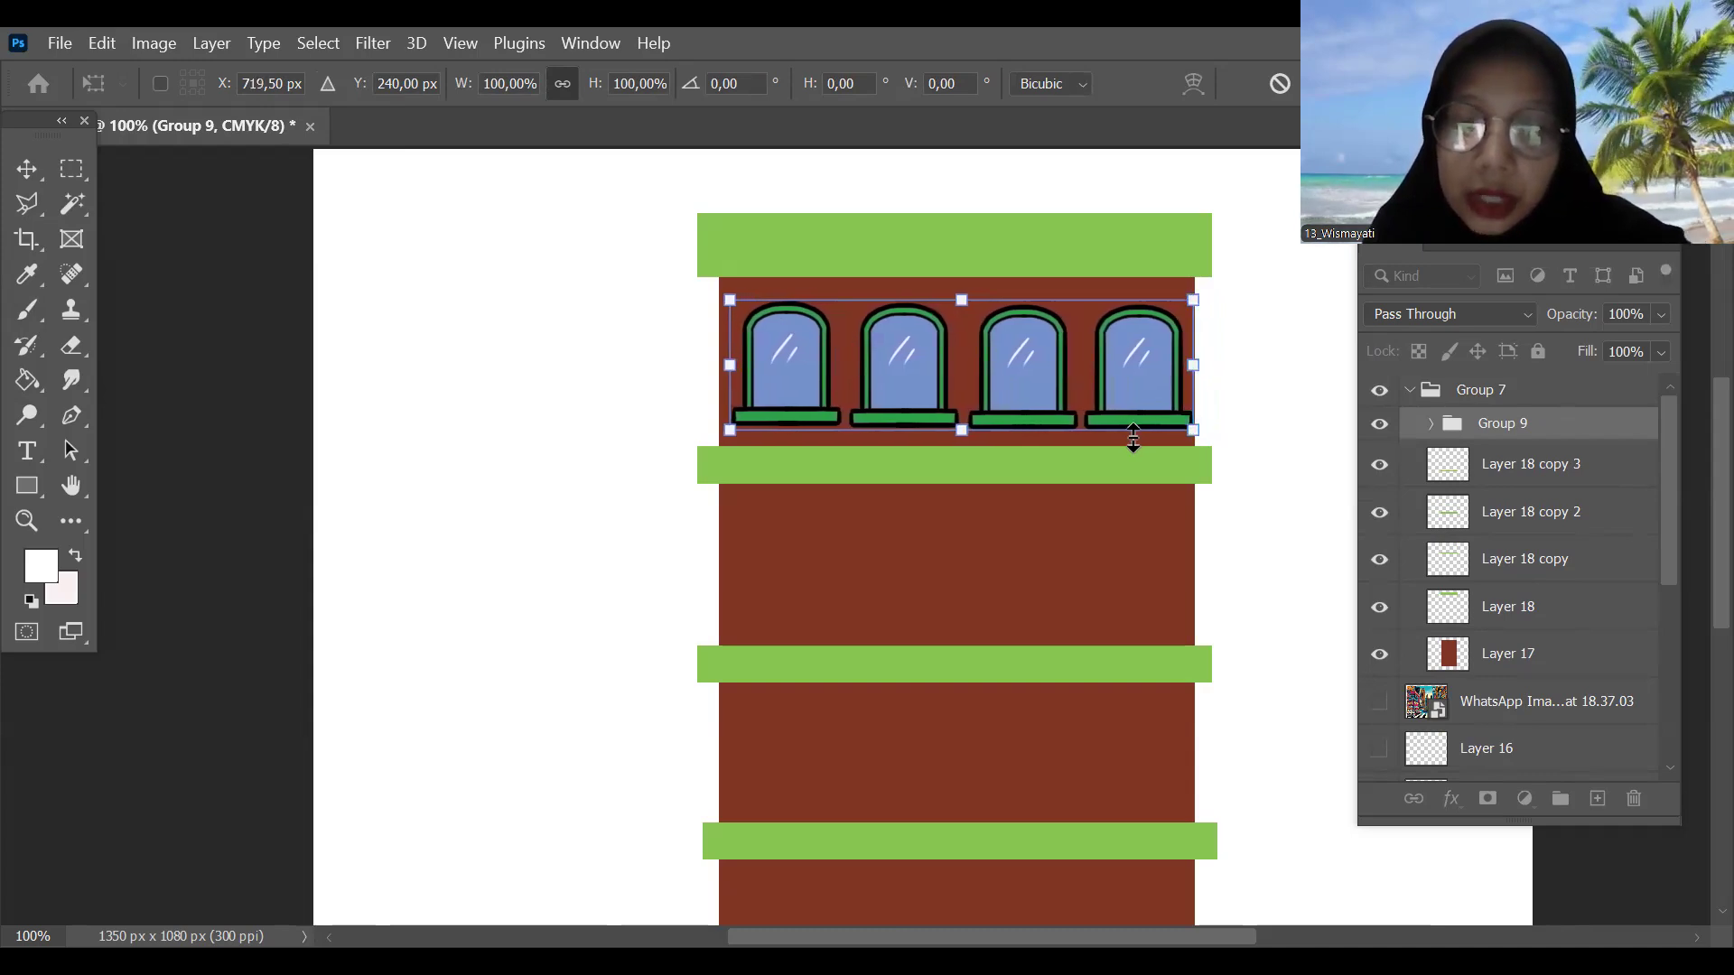
pyautogui.press('Left')
pyautogui.hotkey('ctrl', '+')
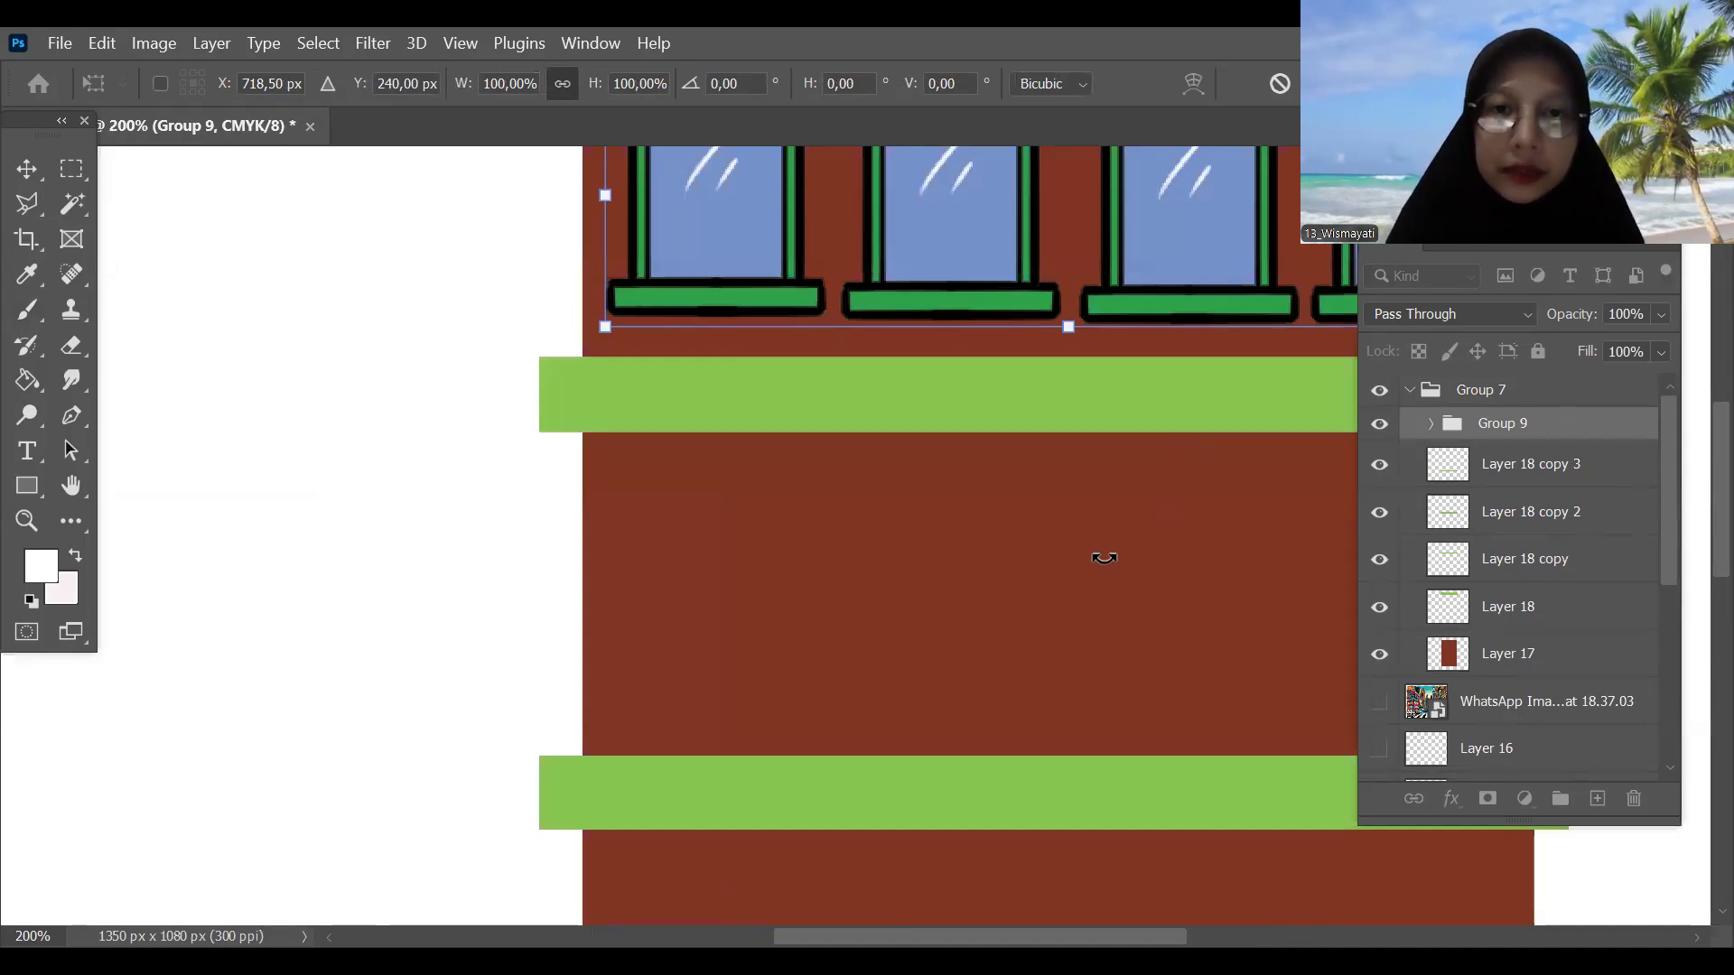
pyautogui.scroll(2, 914, 705)
pyautogui.hotkey('ctrl', '-')
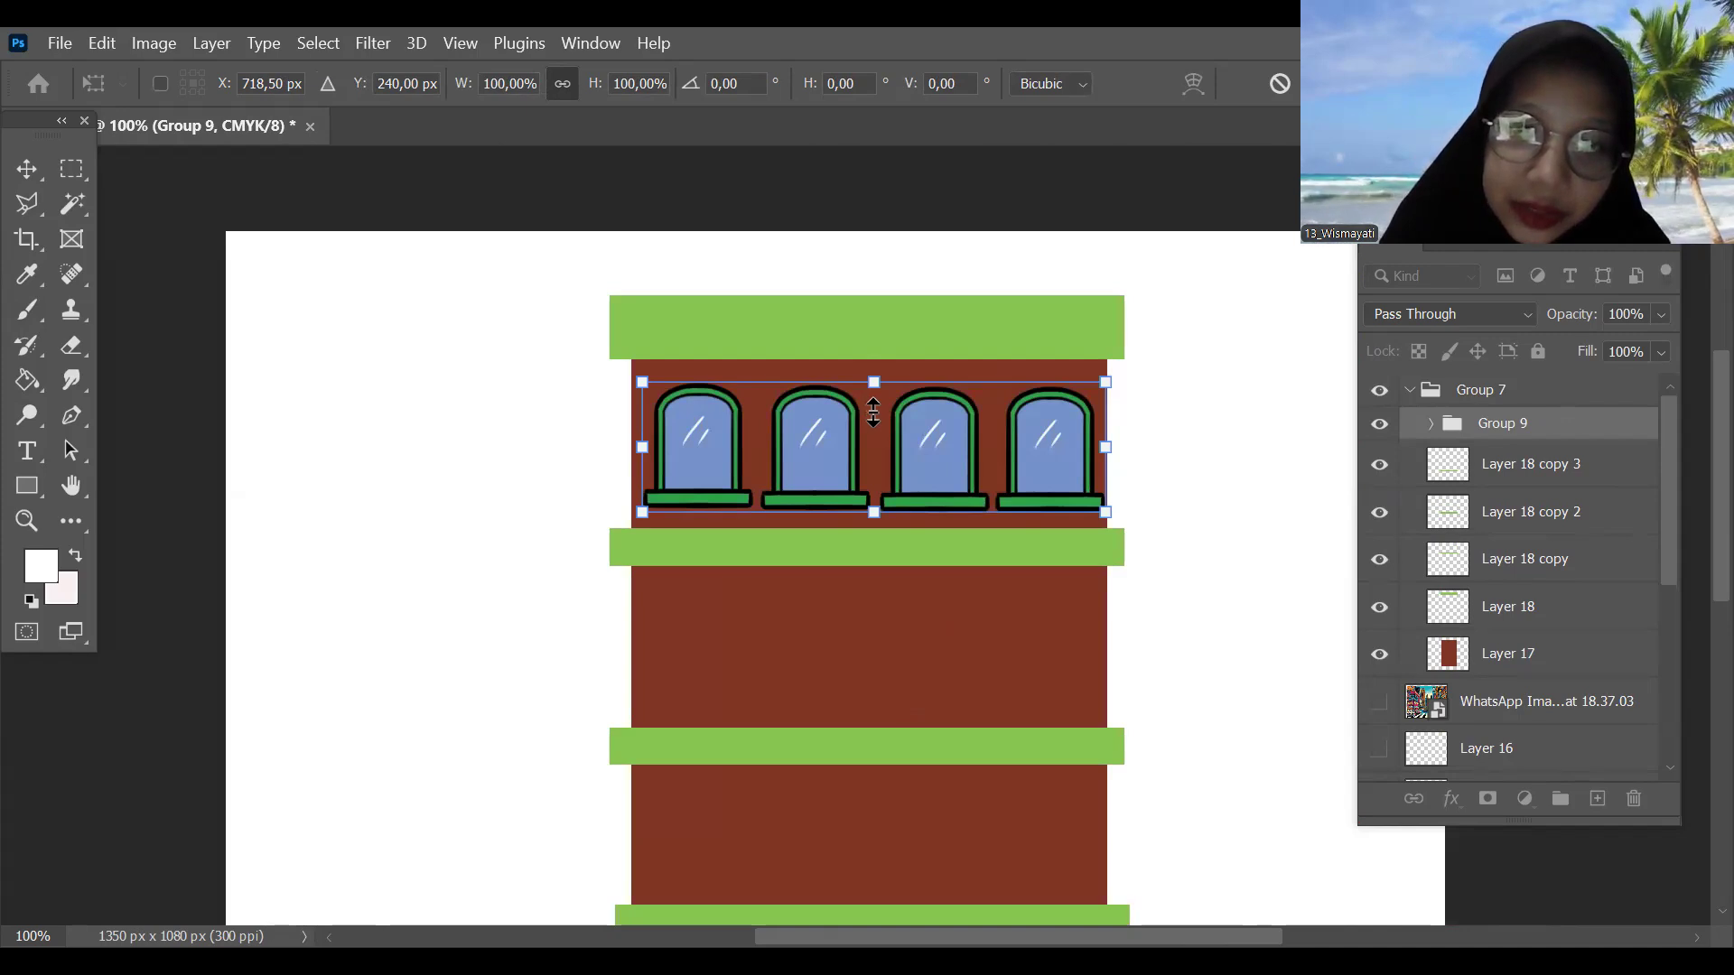
# Step: Scale the window row down to 78,77% and nudge it up to Y 246,50 px
pyautogui.moveTo(873, 383); pyautogui.dragTo(873, 412)
pyautogui.press('Up')
pyautogui.press('Up')
pyautogui.press('Up')
pyautogui.press('Up')
pyautogui.press('Up')
pyautogui.press('Up')
pyautogui.press('Up')
pyautogui.press('Up')
pyautogui.press('Up')
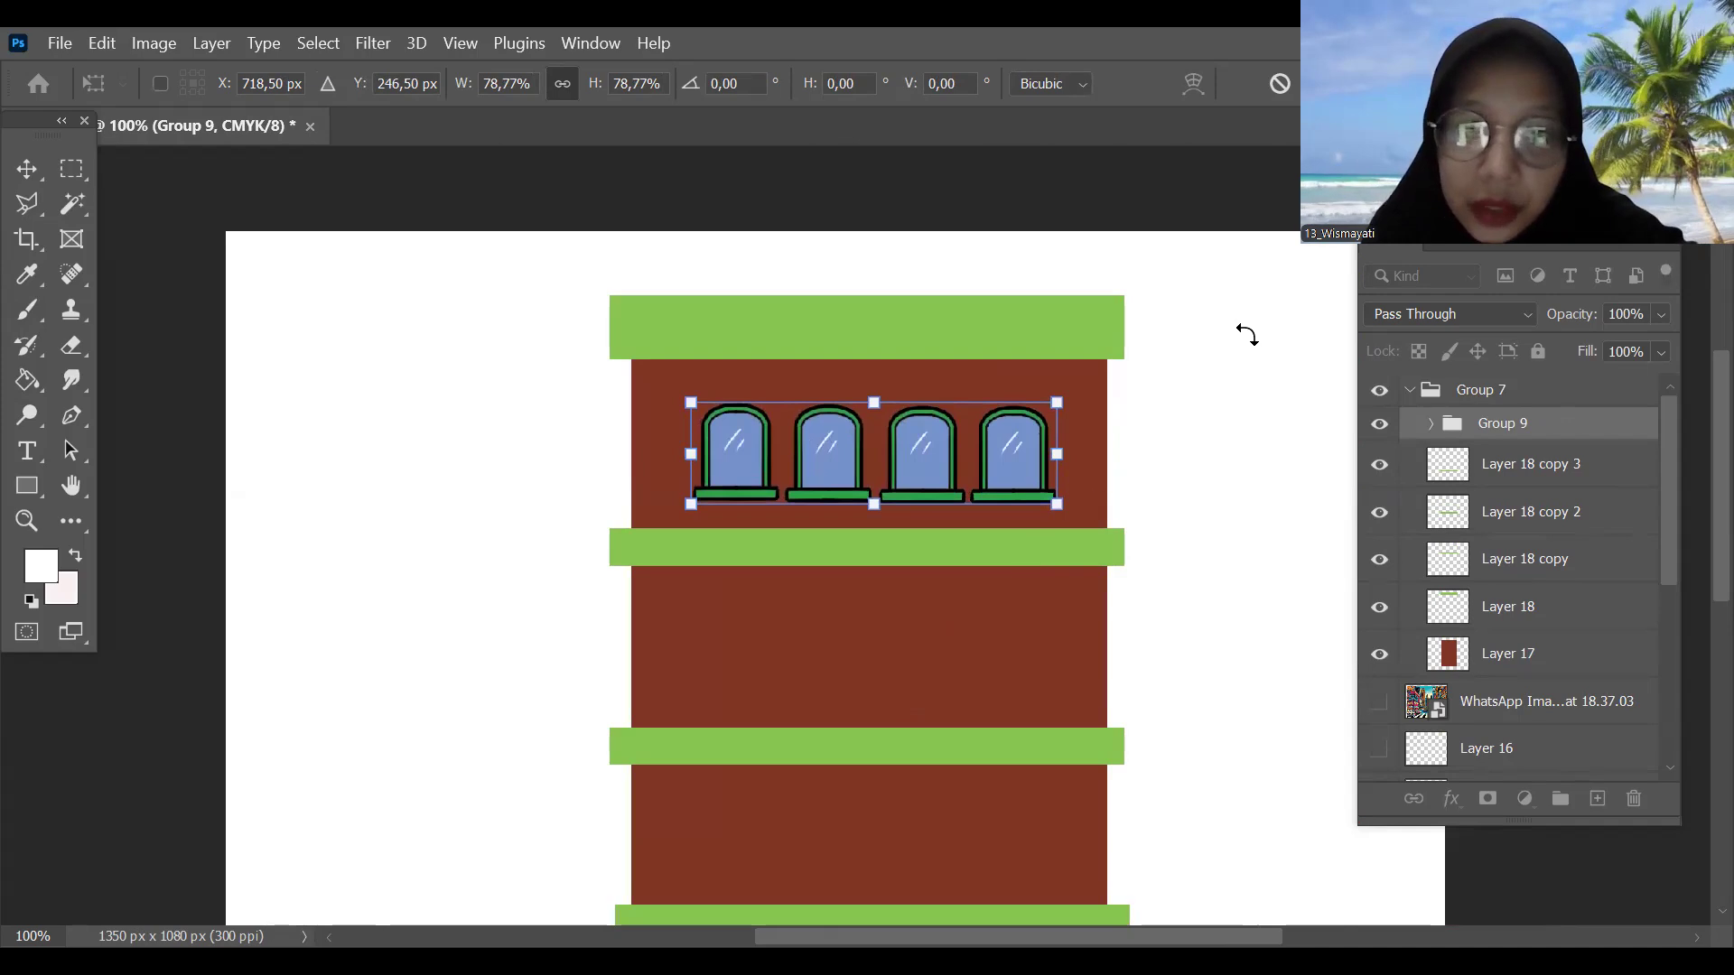
pyautogui.press('Return')
# Step: Expand Group 9 and move the leftmost window, Group 8, closer to the building's left edge
pyautogui.click(1431, 423)
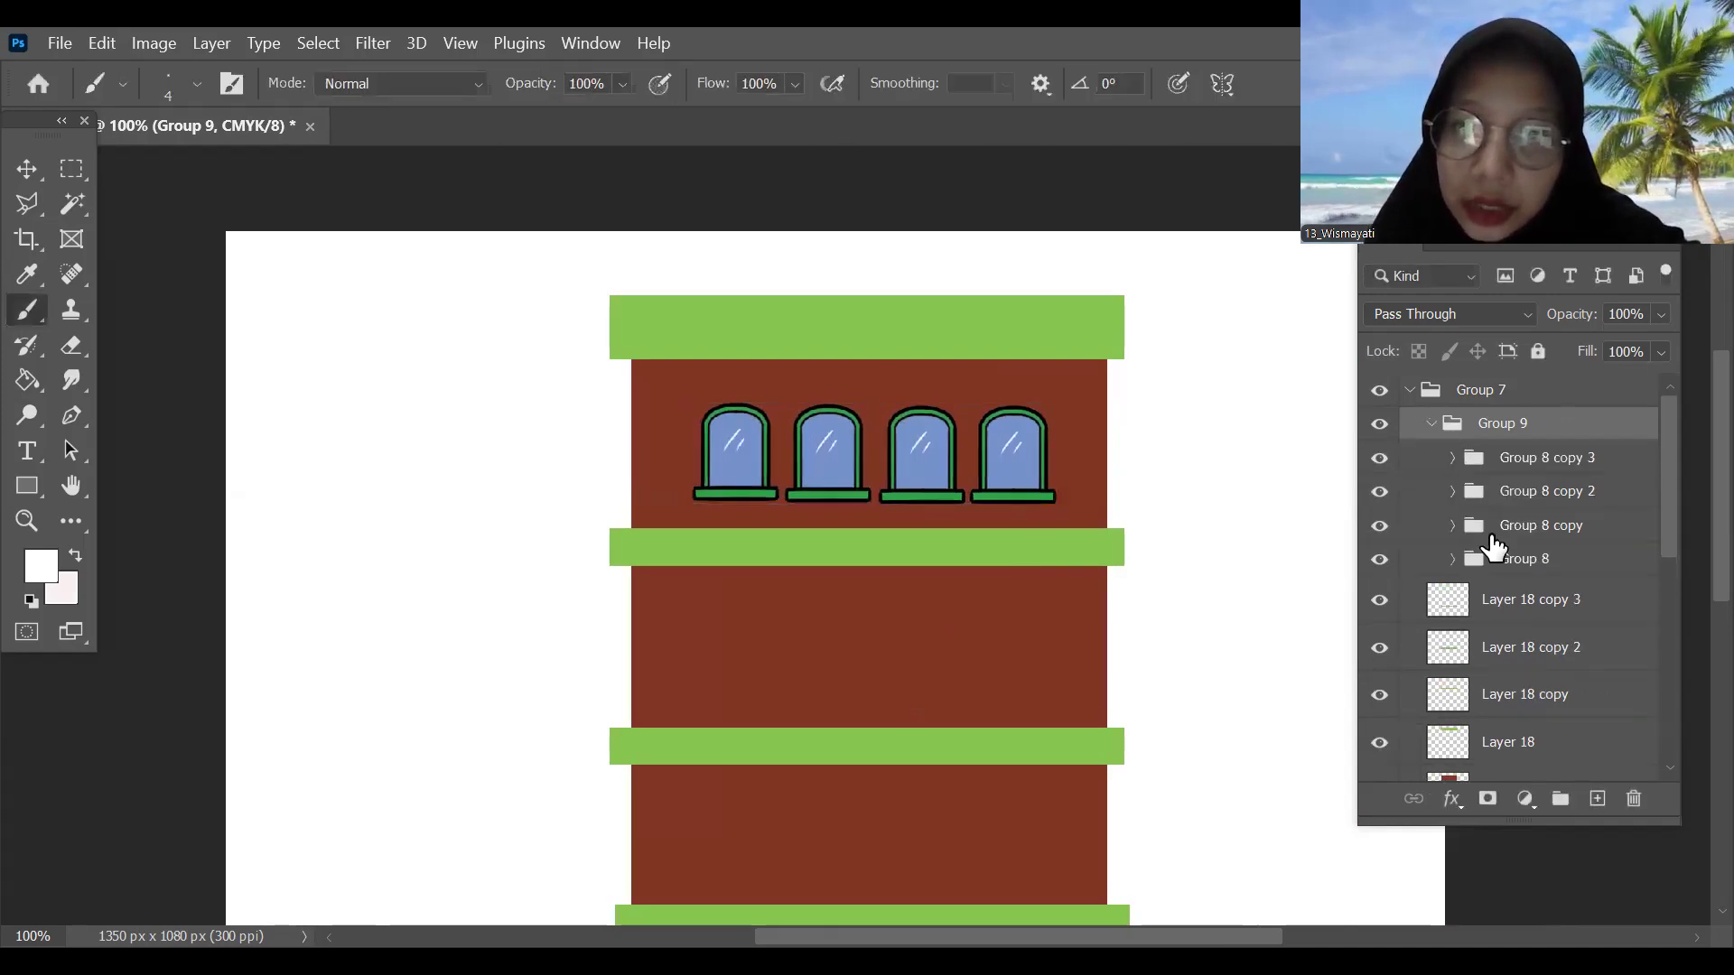
pyautogui.click(1506, 559)
pyautogui.click(1380, 560)
pyautogui.click(1381, 560)
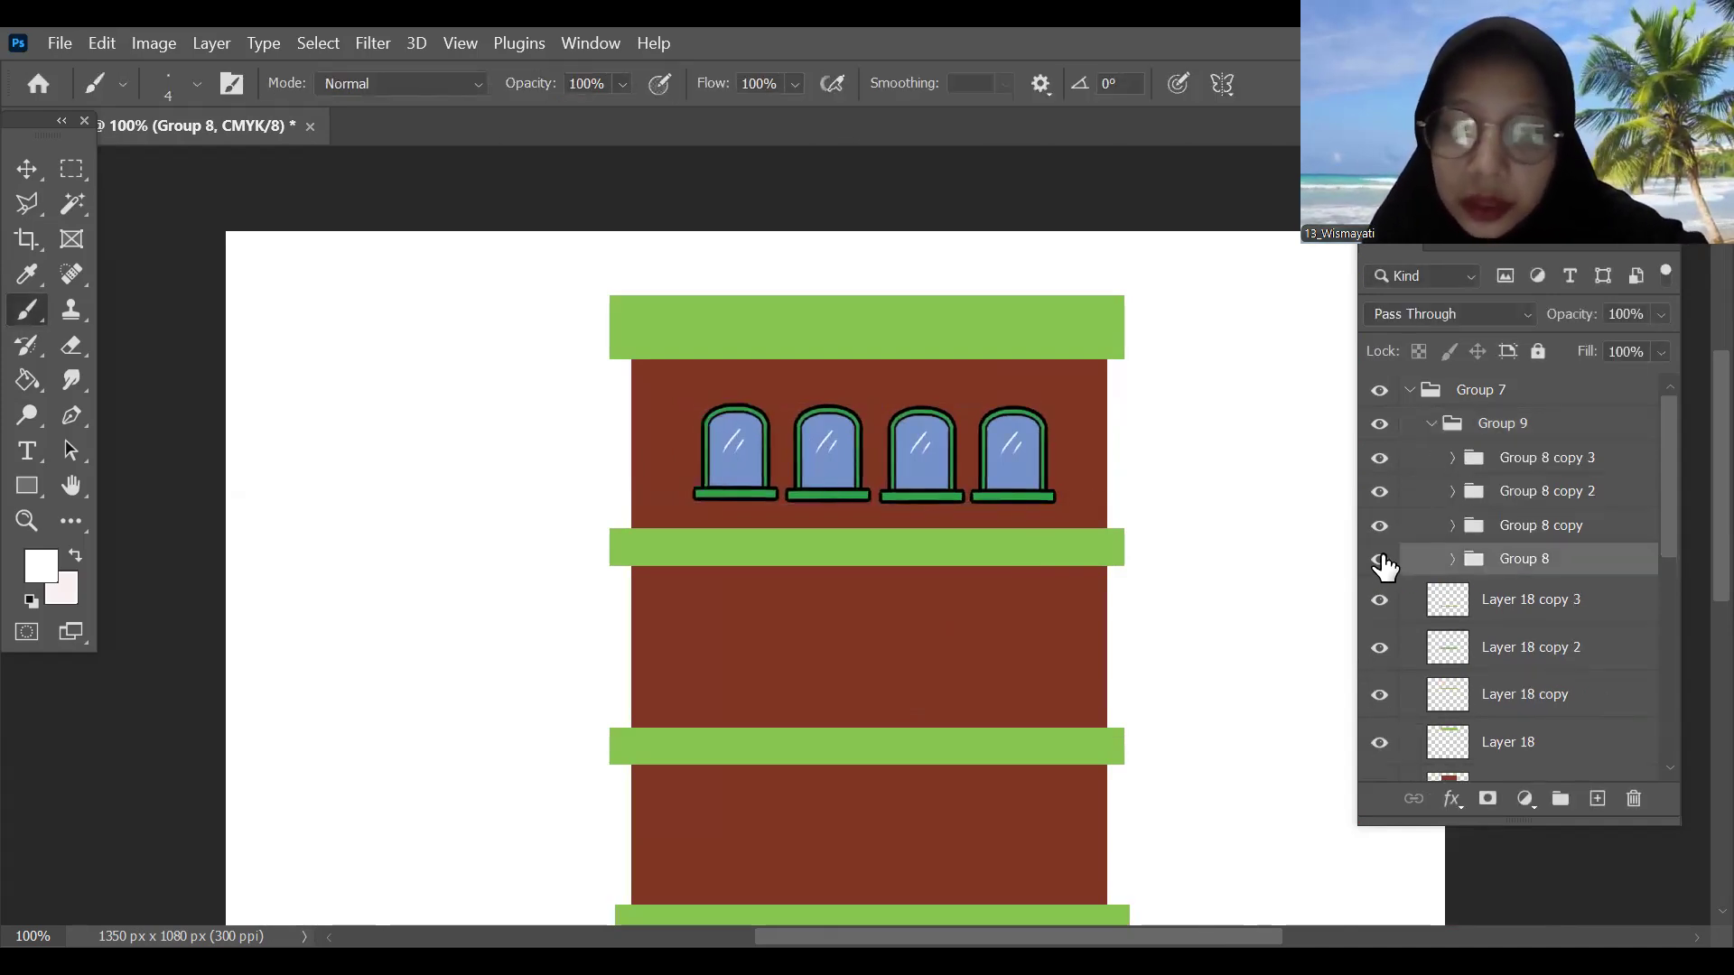
pyautogui.click(27, 169)
pyautogui.hotkey('shift', 'Left')
pyautogui.hotkey('shift', 'Left')
pyautogui.hotkey('shift', 'Left')
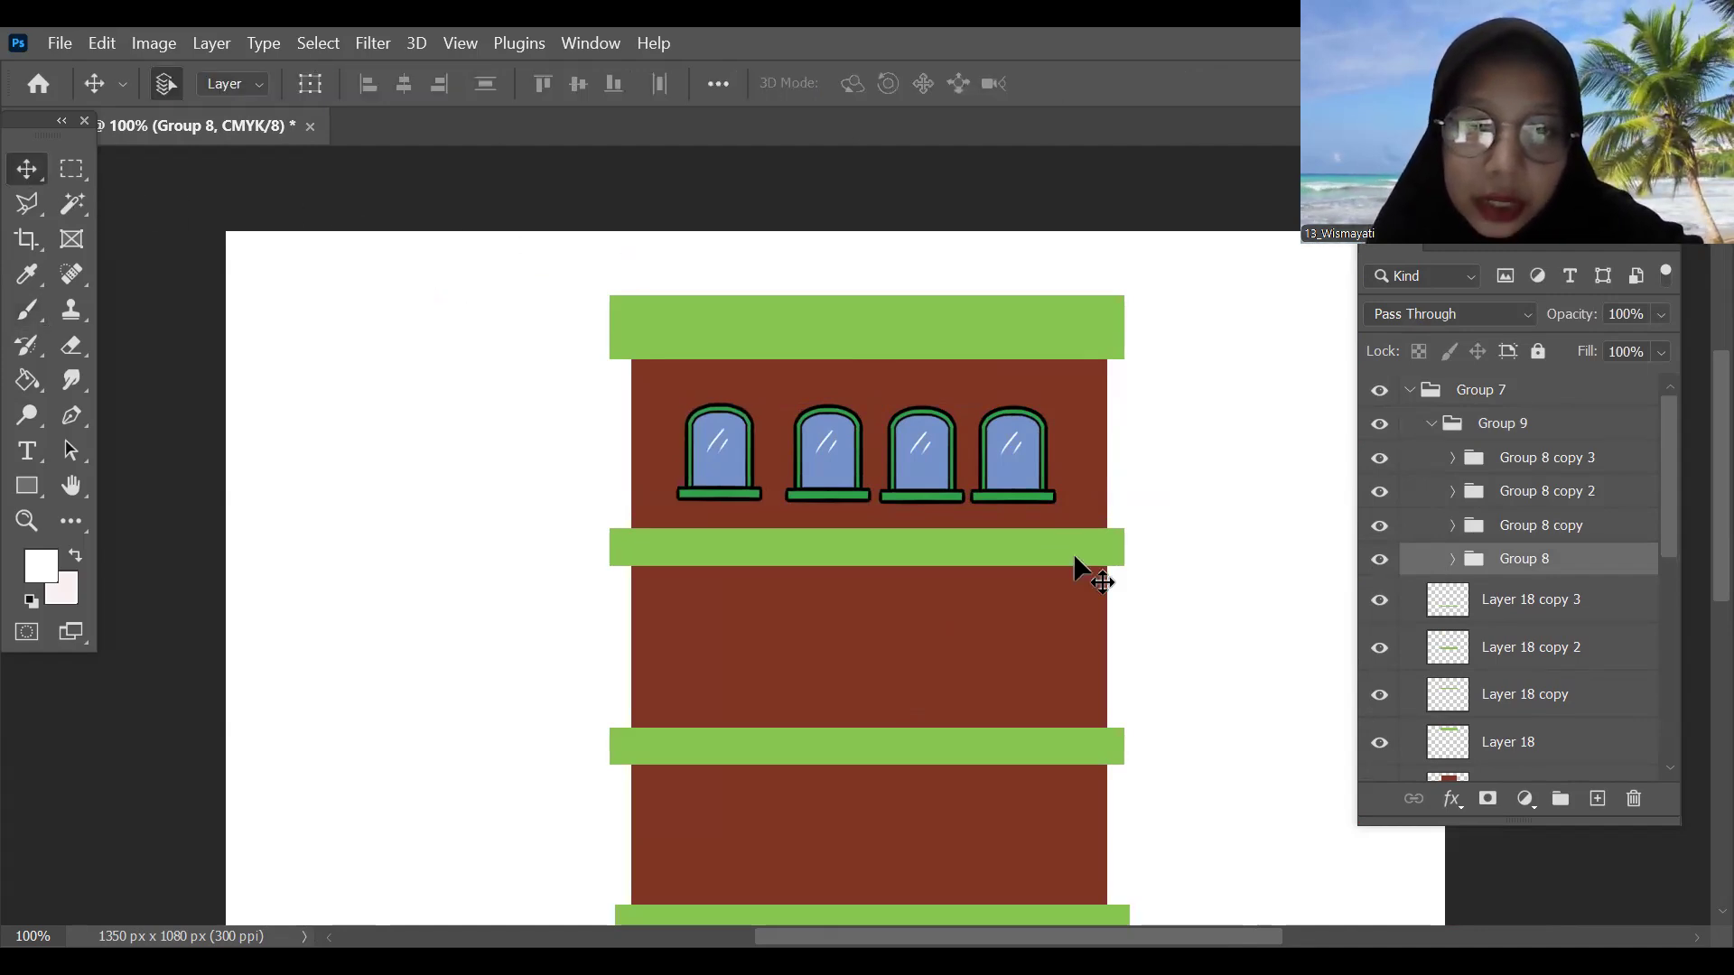
# Step: Nudge the rightmost window, Group 8 copy 3, about 25 px to the right
pyautogui.click(1528, 458)
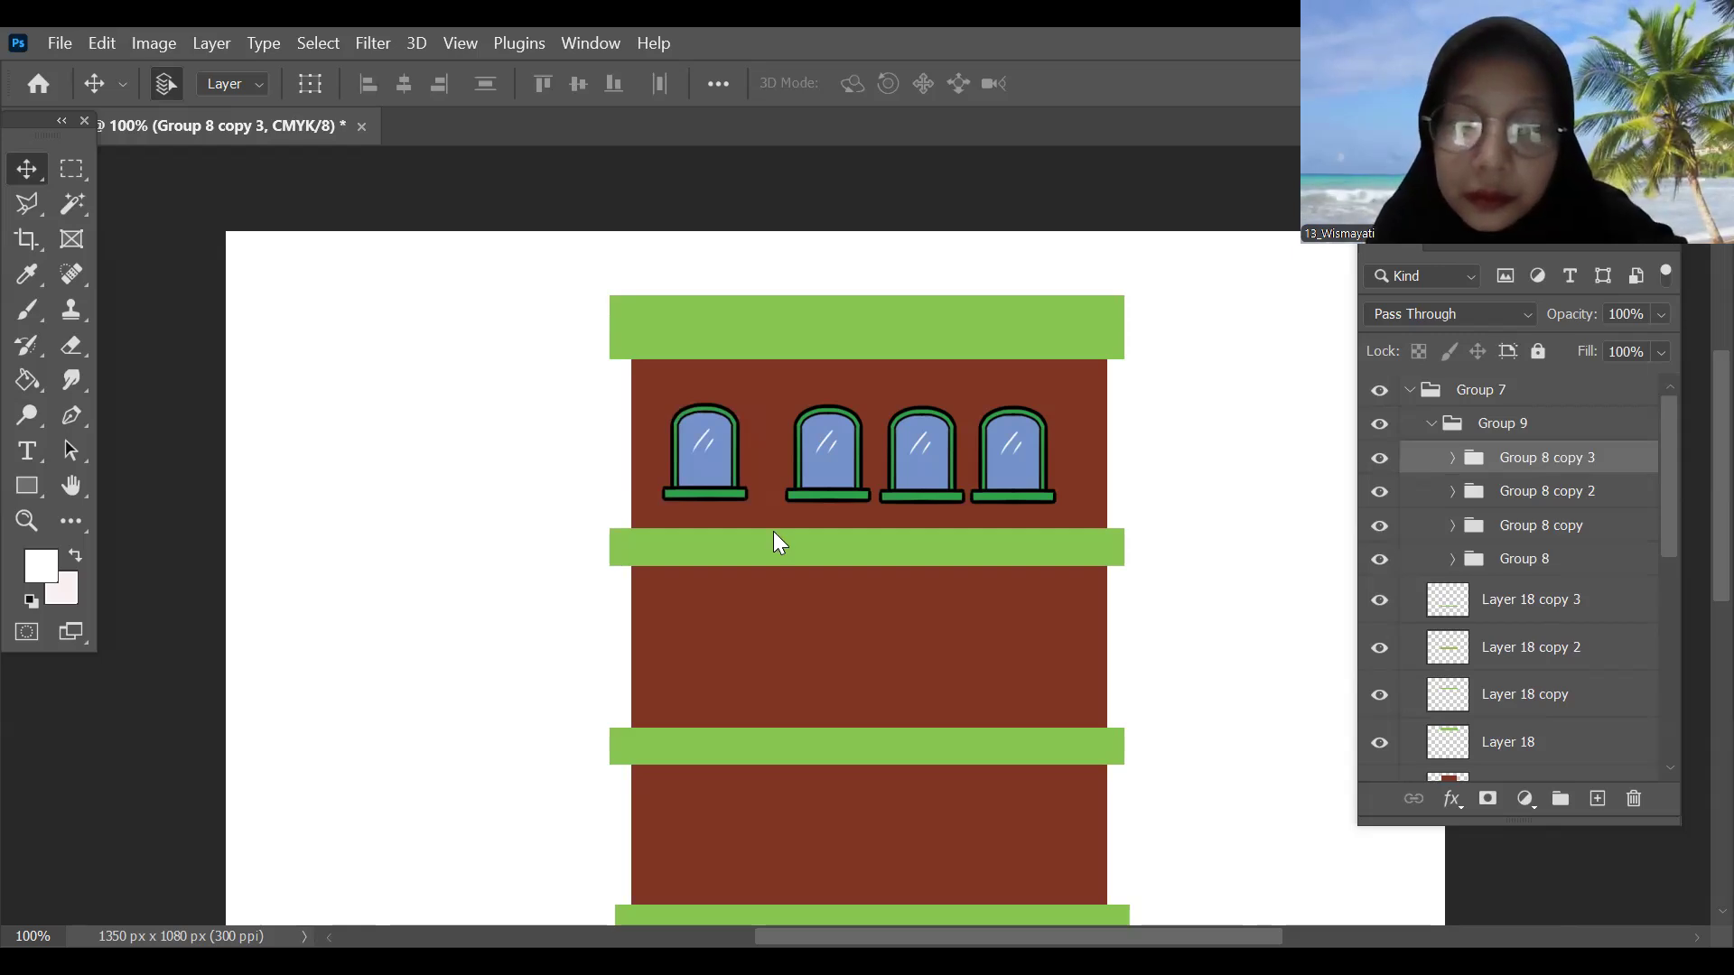
pyautogui.press('Right')
pyautogui.press('Right')
pyautogui.press('Right')
pyautogui.press('Right')
pyautogui.press('Right')
pyautogui.press('Right')
pyautogui.press('Right')
pyautogui.press('Right')
pyautogui.press('Right')
pyautogui.press('Right')
pyautogui.press('Right')
pyautogui.press('Right')
pyautogui.press('Right')
pyautogui.press('Right')
pyautogui.press('Right')
pyautogui.press('Right')
pyautogui.press('Right')
pyautogui.press('Right')
pyautogui.press('Right')
pyautogui.press('Right')
pyautogui.press('Right')
pyautogui.press('Right')
pyautogui.press('Right')
pyautogui.press('Right')
pyautogui.press('Right')
# Step: Nudge the third window, Group 8 copy 2, about 8 px right and keep it level with the row
pyautogui.click(1506, 497)
pyautogui.press('Down')
pyautogui.press('Down')
pyautogui.press('Down')
pyautogui.press('Down')
pyautogui.press('Down')
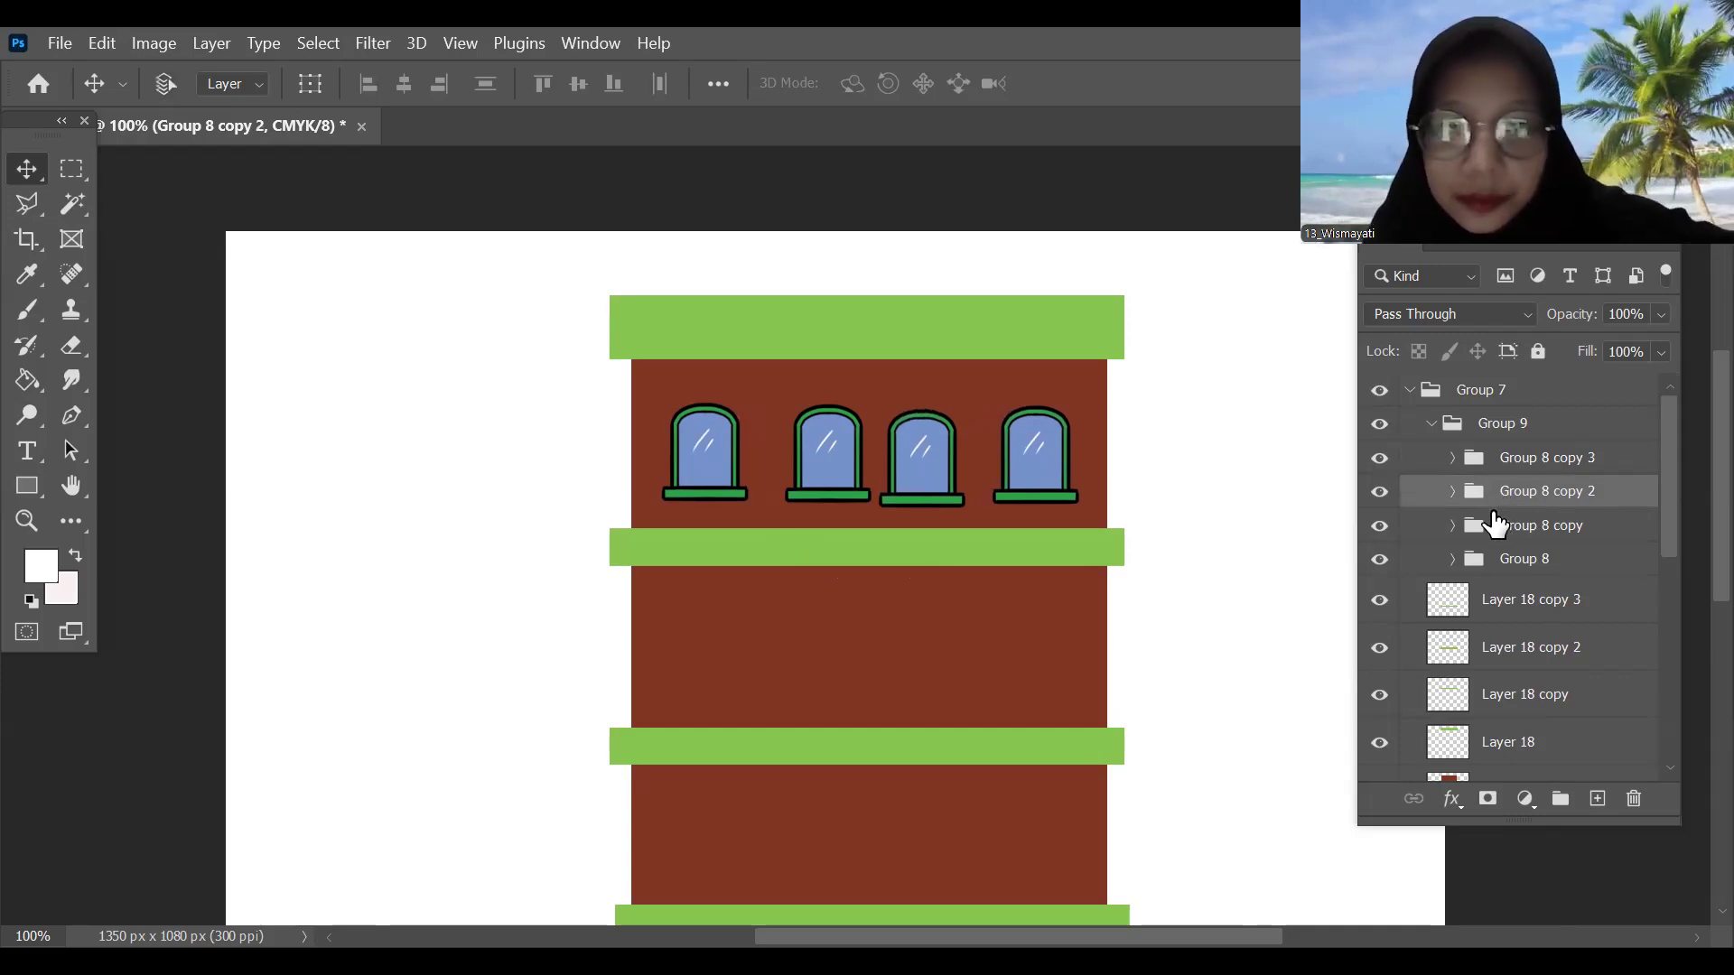
pyautogui.press('Up')
pyautogui.press('Up')
pyautogui.press('Up')
pyautogui.press('Right')
pyautogui.press('Right')
pyautogui.press('Right')
pyautogui.press('Right')
pyautogui.press('Right')
pyautogui.press('Right')
pyautogui.press('Right')
pyautogui.press('Right')
# Step: Nudge the second window, Group 8 copy, about 9 px left to even out the spacing between the windows
pyautogui.click(1518, 531)
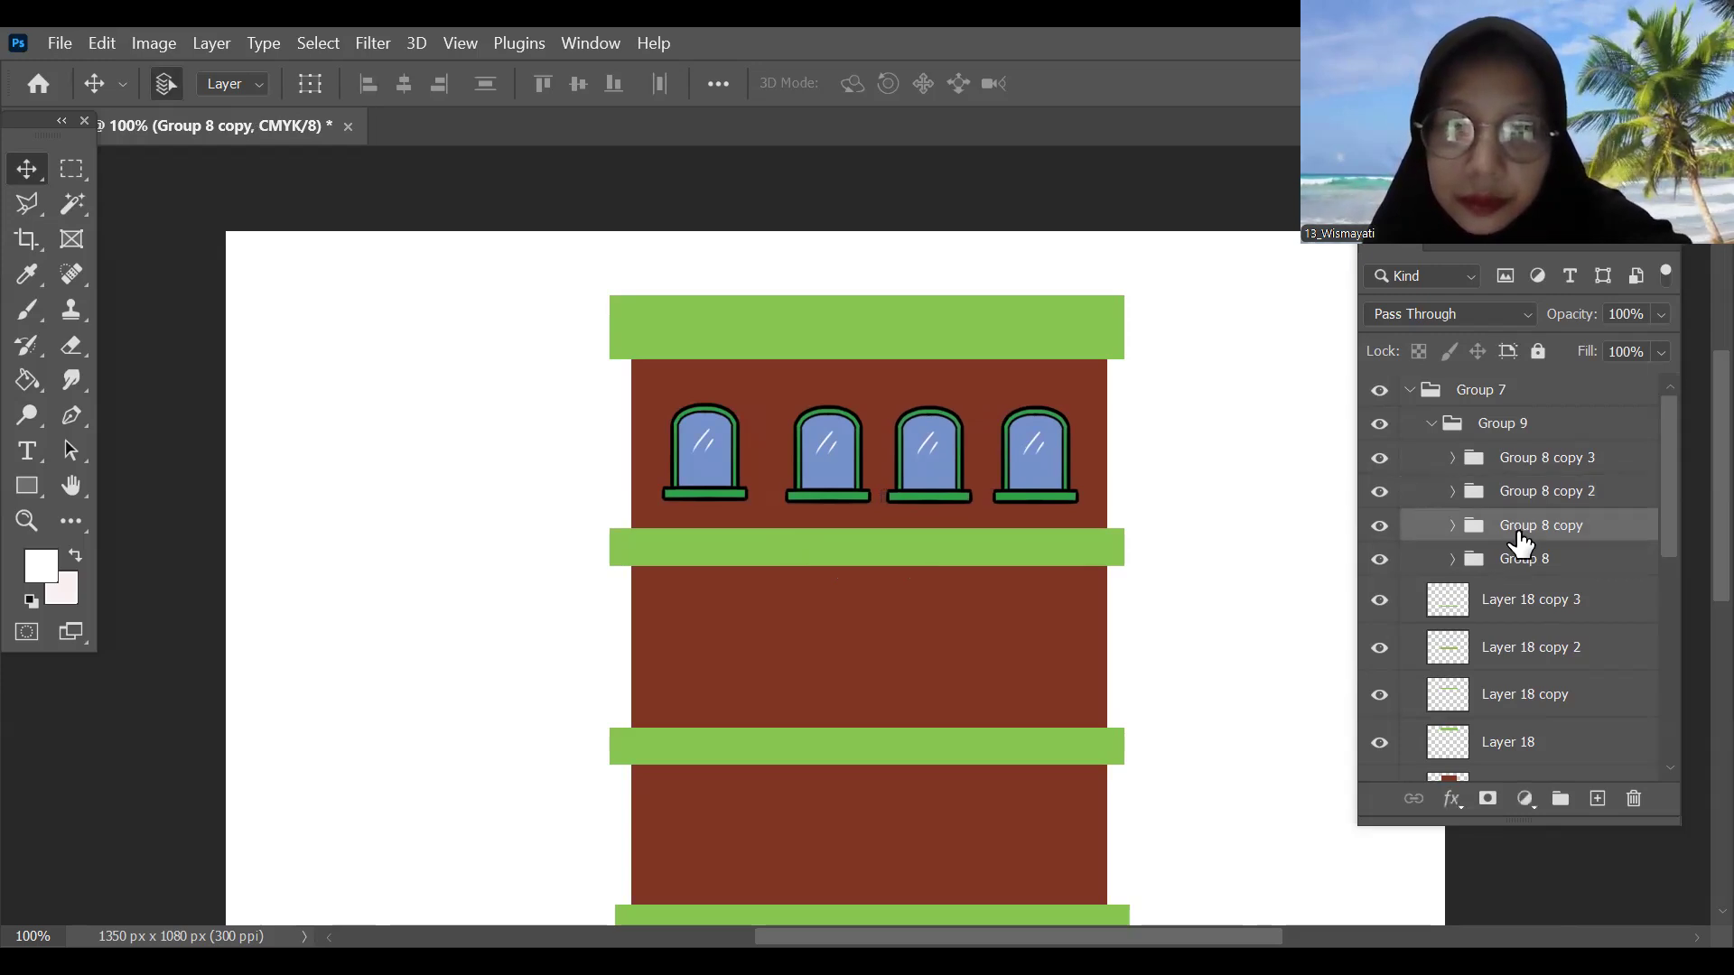
pyautogui.press('Down')
pyautogui.press('Down')
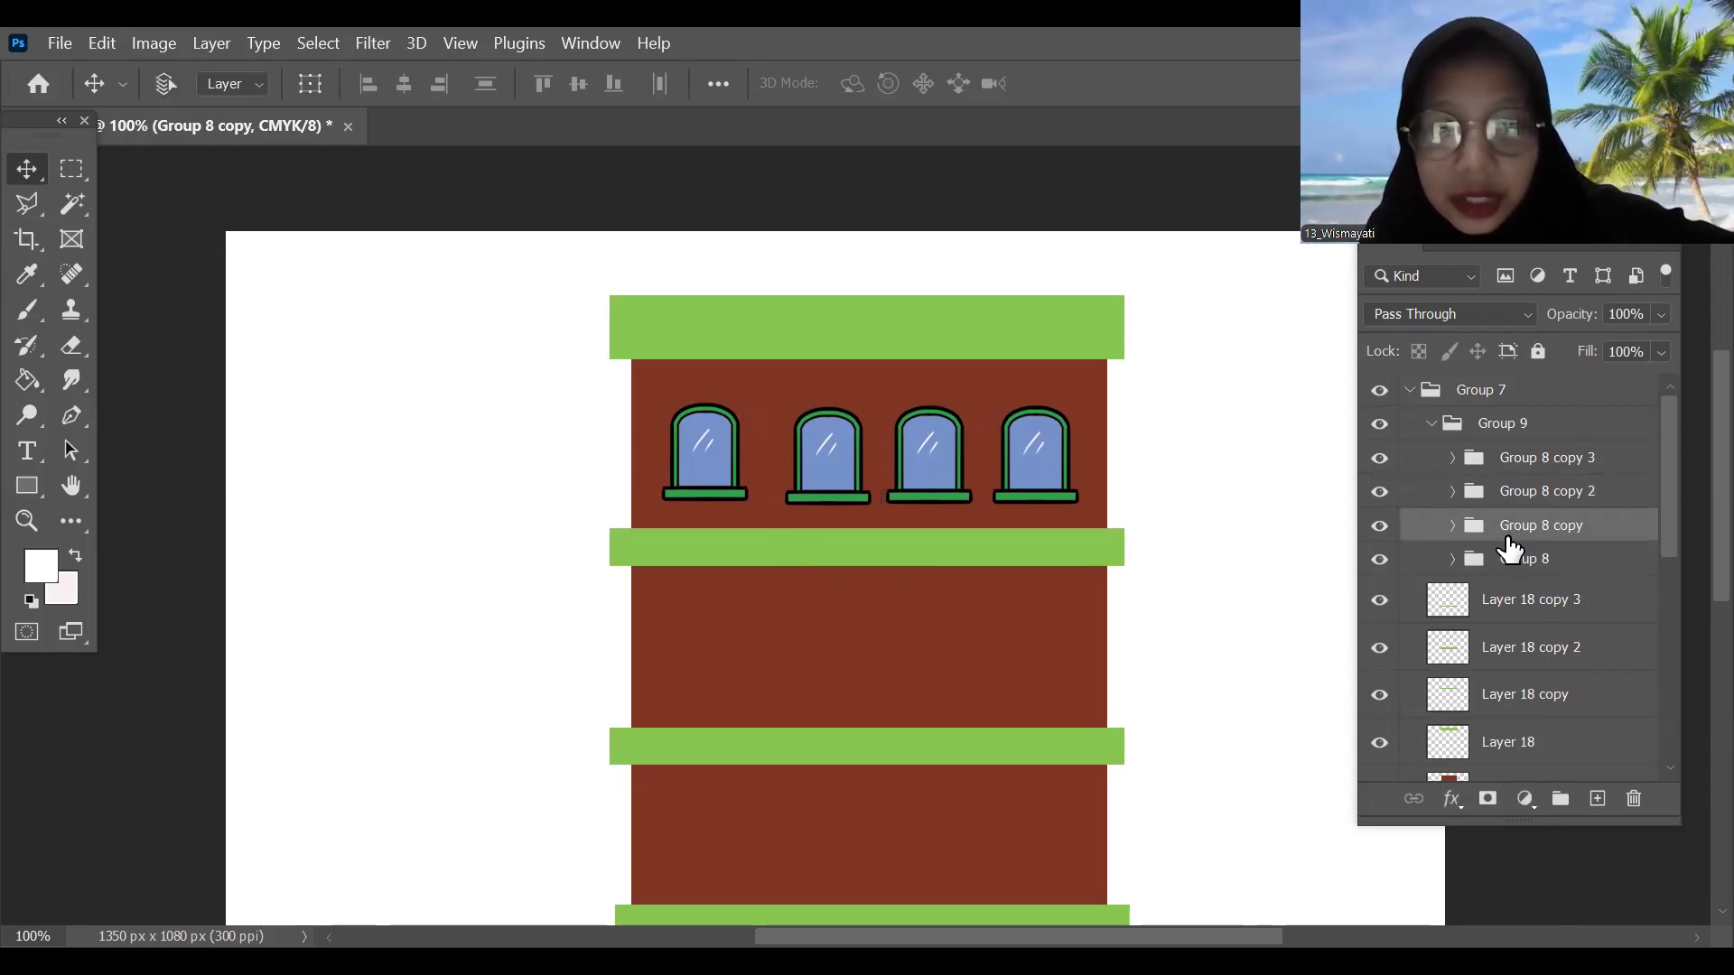
pyautogui.press('Up')
pyautogui.press('Up')
pyautogui.press('Left')
pyautogui.press('Left')
pyautogui.press('Left')
pyautogui.press('Left')
pyautogui.press('Left')
pyautogui.press('Left')
pyautogui.press('Left')
pyautogui.press('Left')
pyautogui.press('Left')
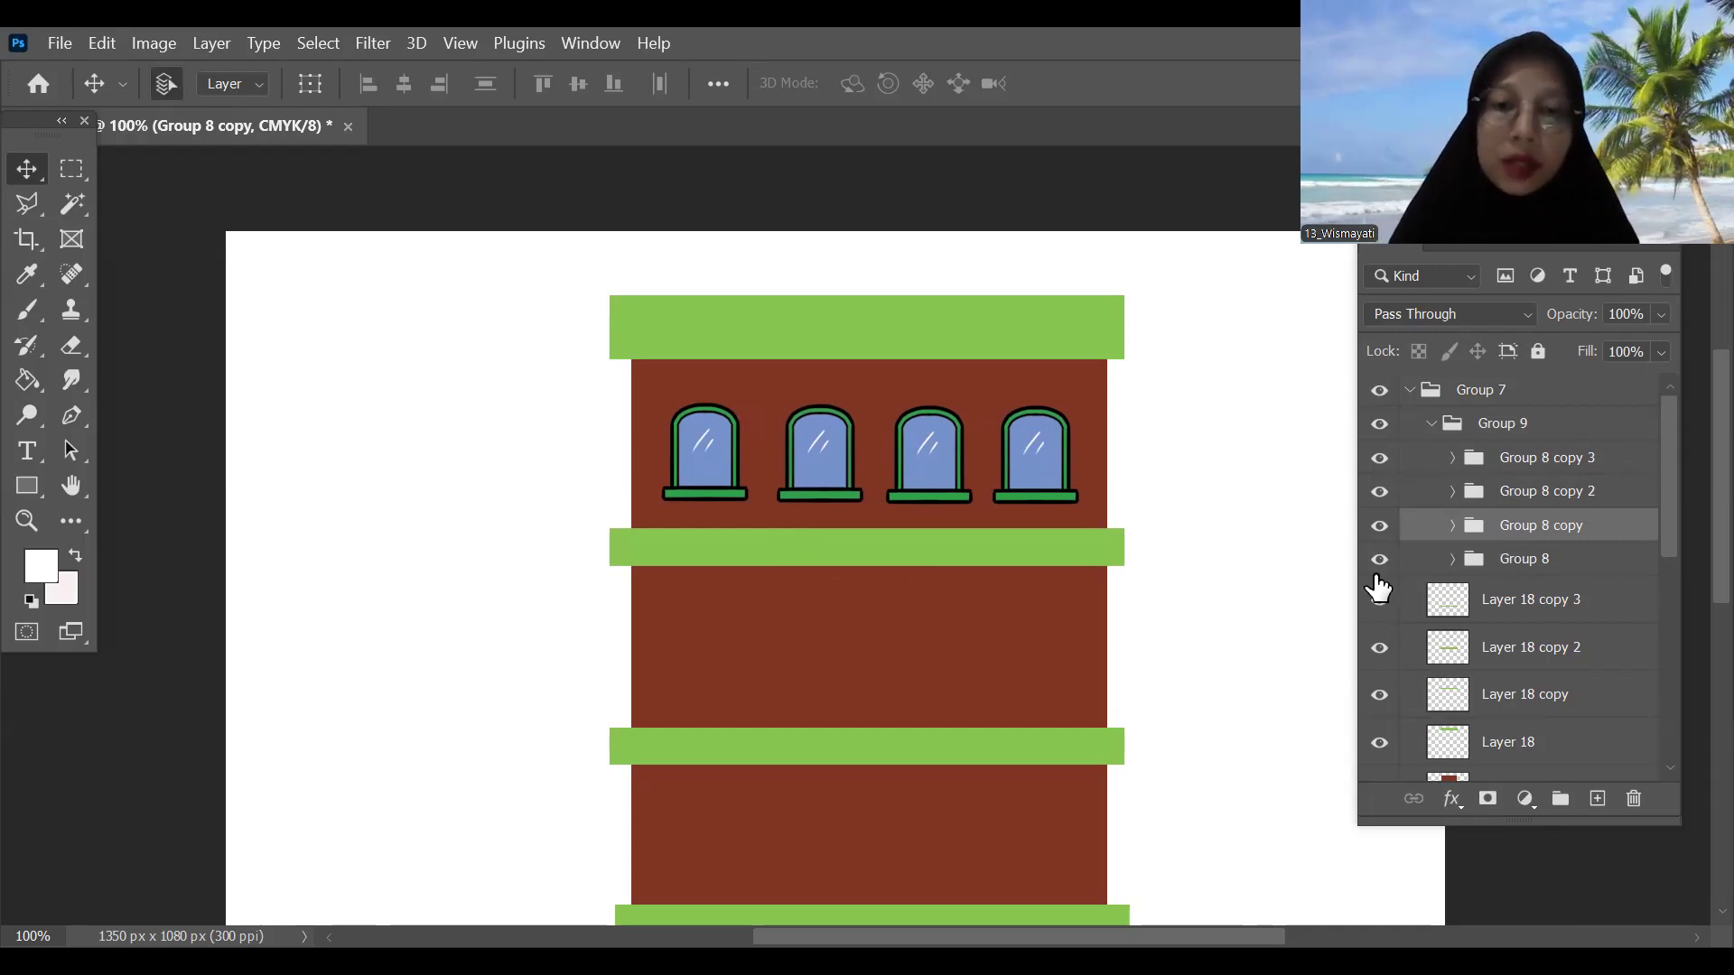
# Step: Collapse and select Group 9, switching its visibility off and on to check that it holds the whole window row
pyautogui.hotkey('ctrl', '-')
pyautogui.moveTo(1150, 562); pyautogui.dragTo(1402, 445)
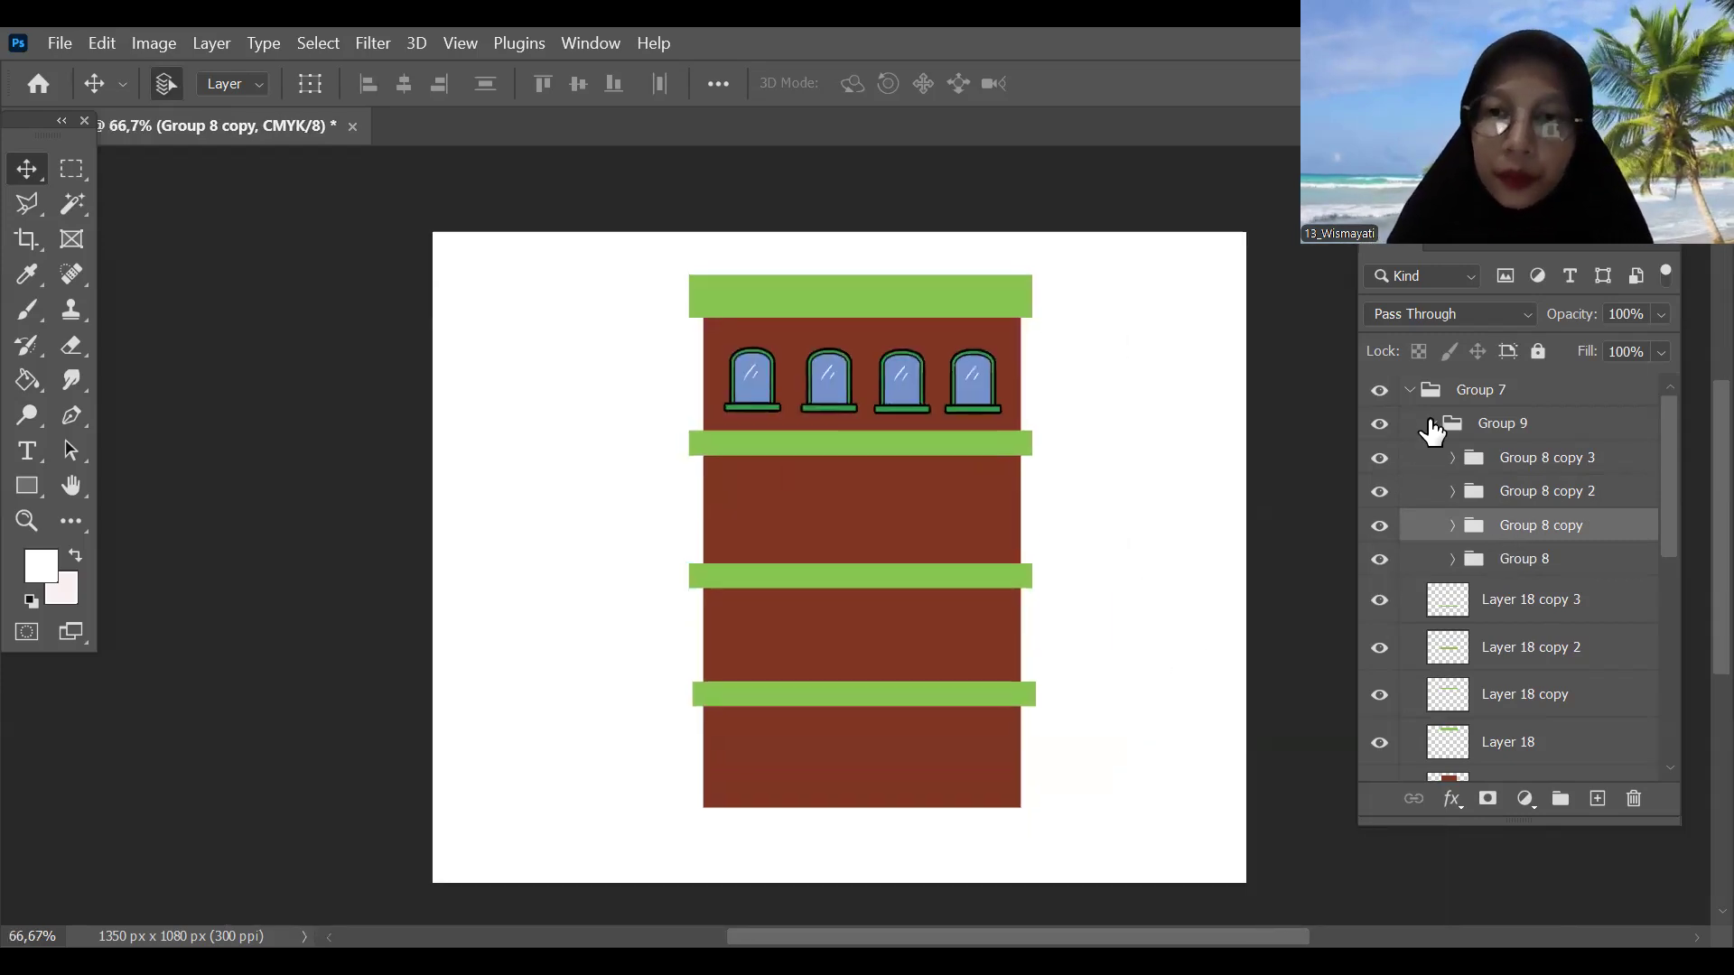
pyautogui.click(1431, 426)
pyautogui.click(1380, 424)
pyautogui.click(1380, 425)
pyautogui.click(1380, 424)
pyautogui.click(1380, 424)
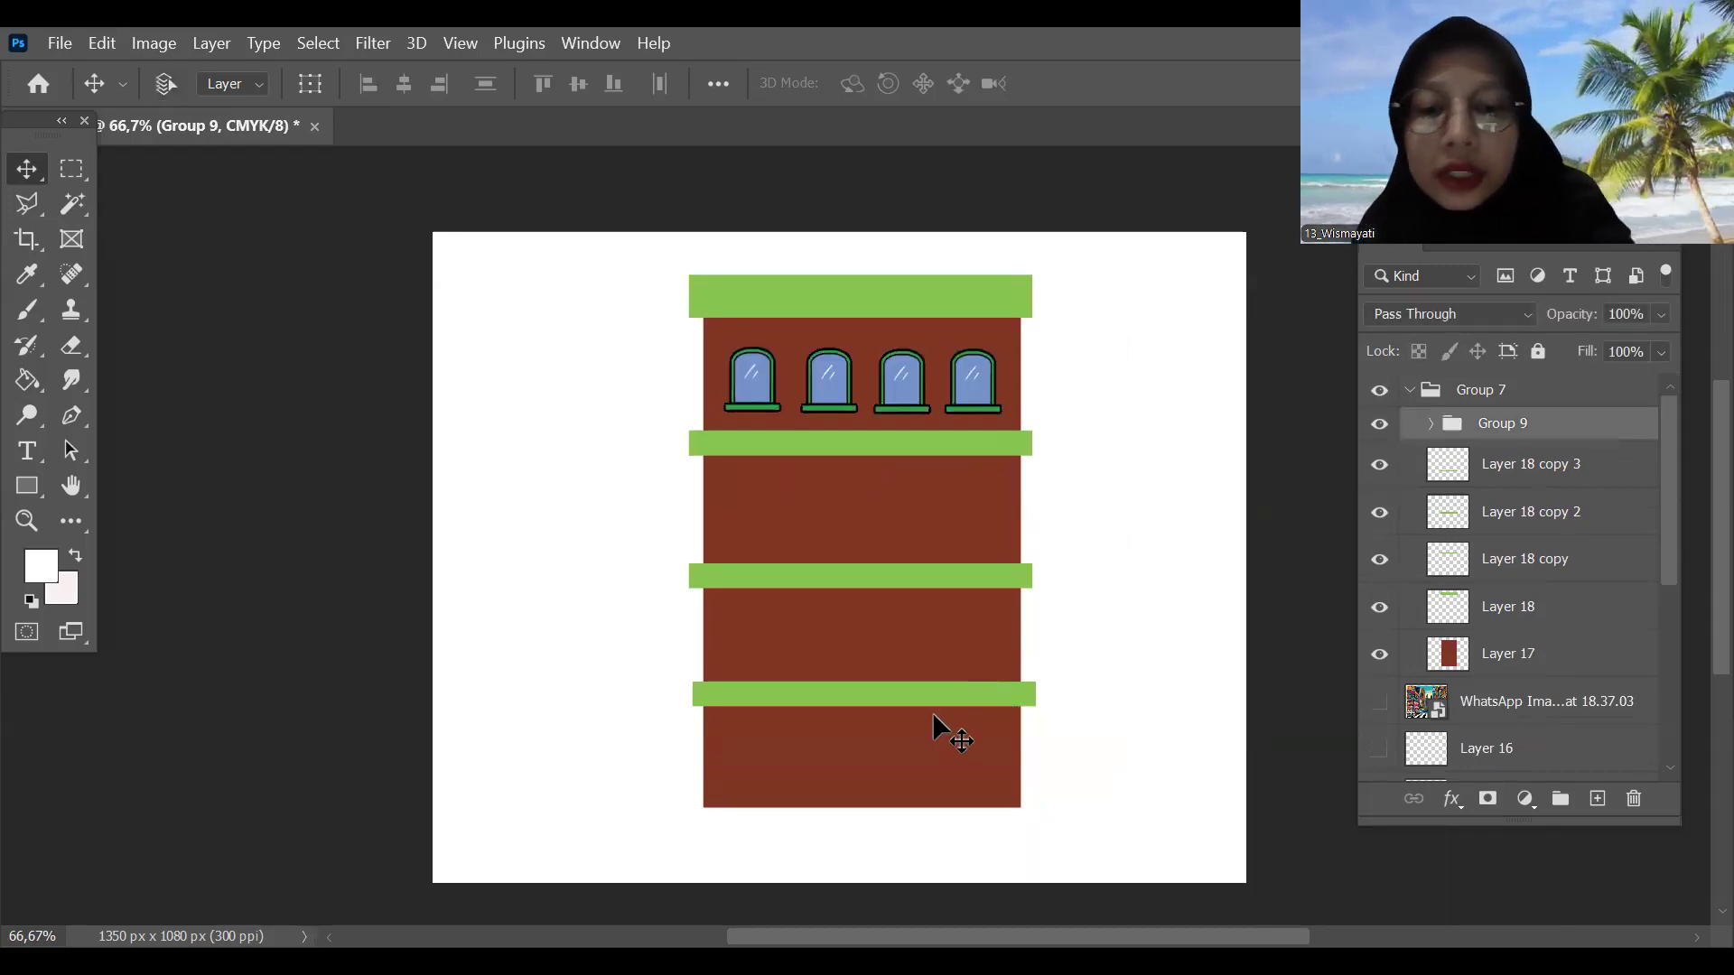
# Step: Duplicate Group 9 and move the copied window row straight down onto the building's second brown floor section from the top
pyautogui.hotkey('ctrl', 'j')
pyautogui.hotkey('ctrl', 't')
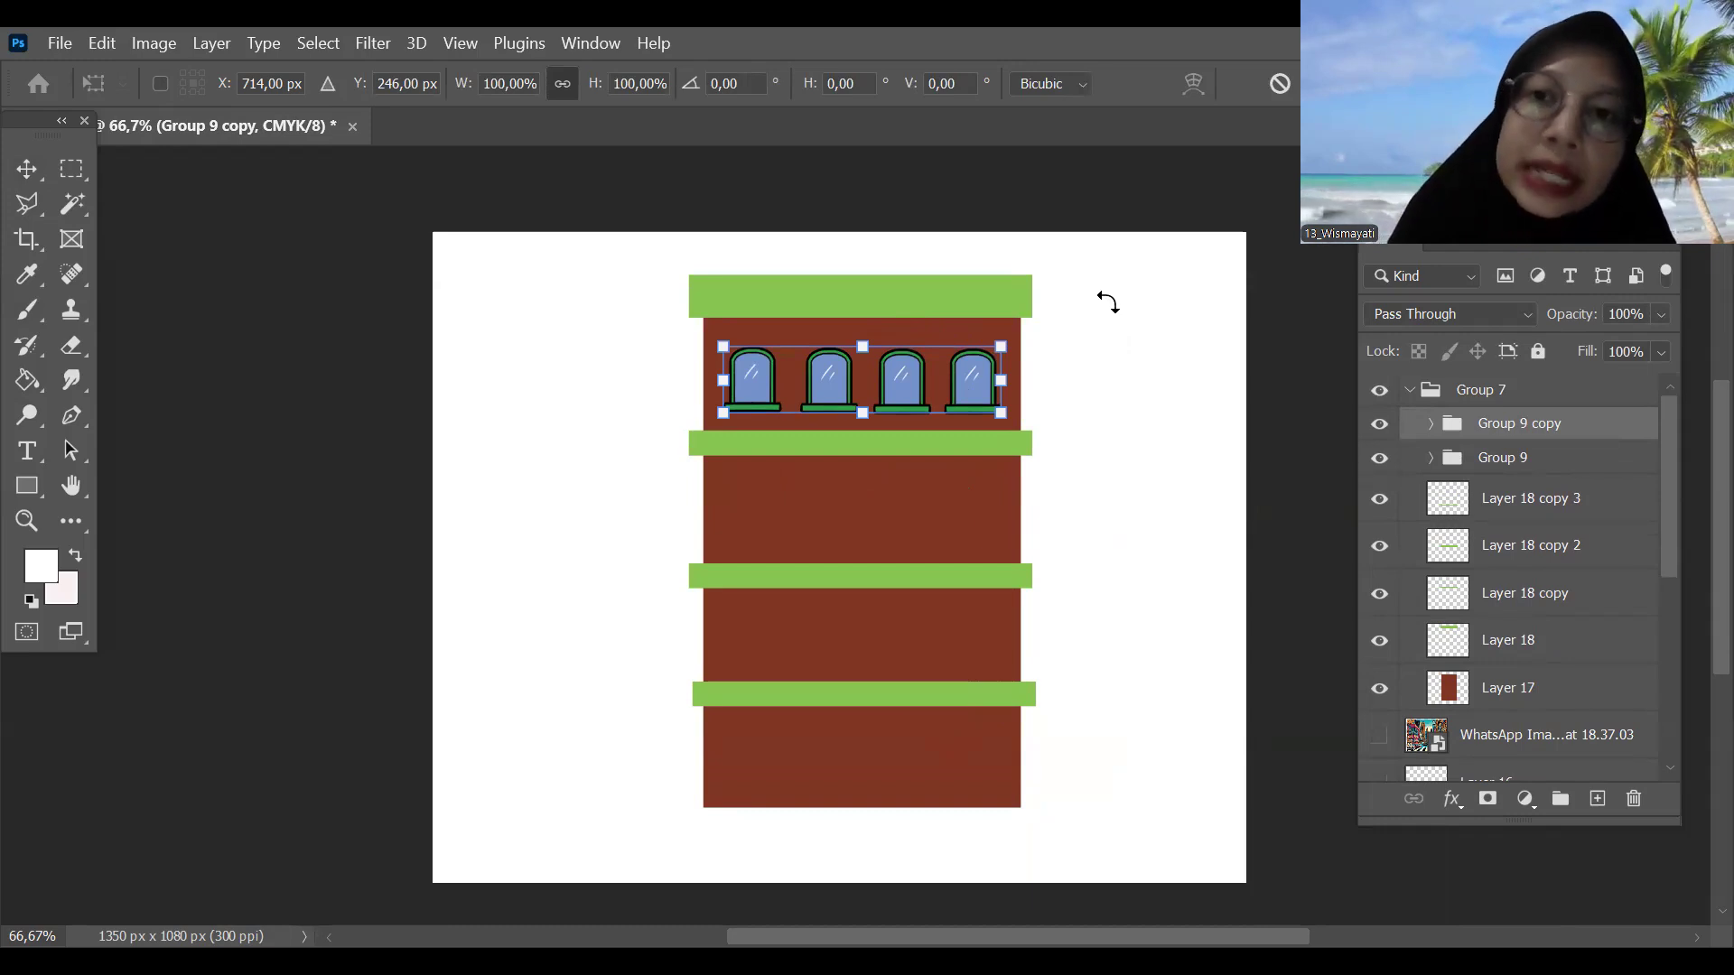
pyautogui.moveTo(947, 373); pyautogui.dragTo(946, 502)
pyautogui.press('Return')
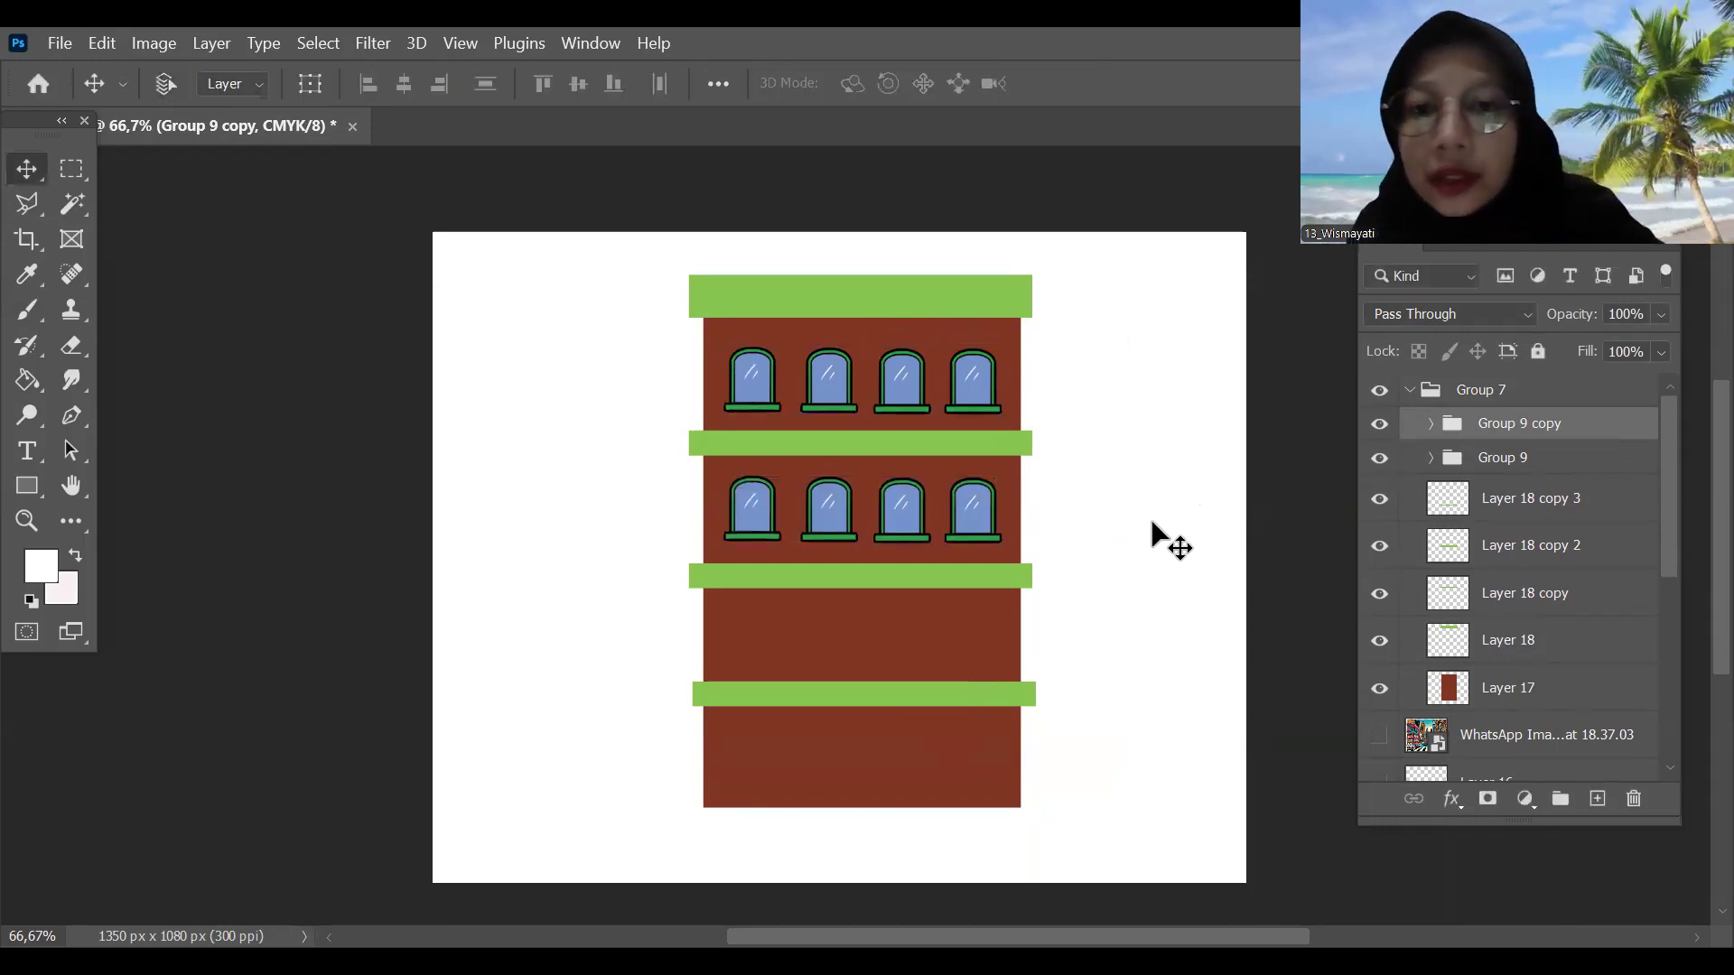
# Step: Duplicate the second window row, Group 9 copy, and move the new row down onto the third brown floor section
pyautogui.hotkey('ctrl', 'j')
pyautogui.hotkey('ctrl', 't')
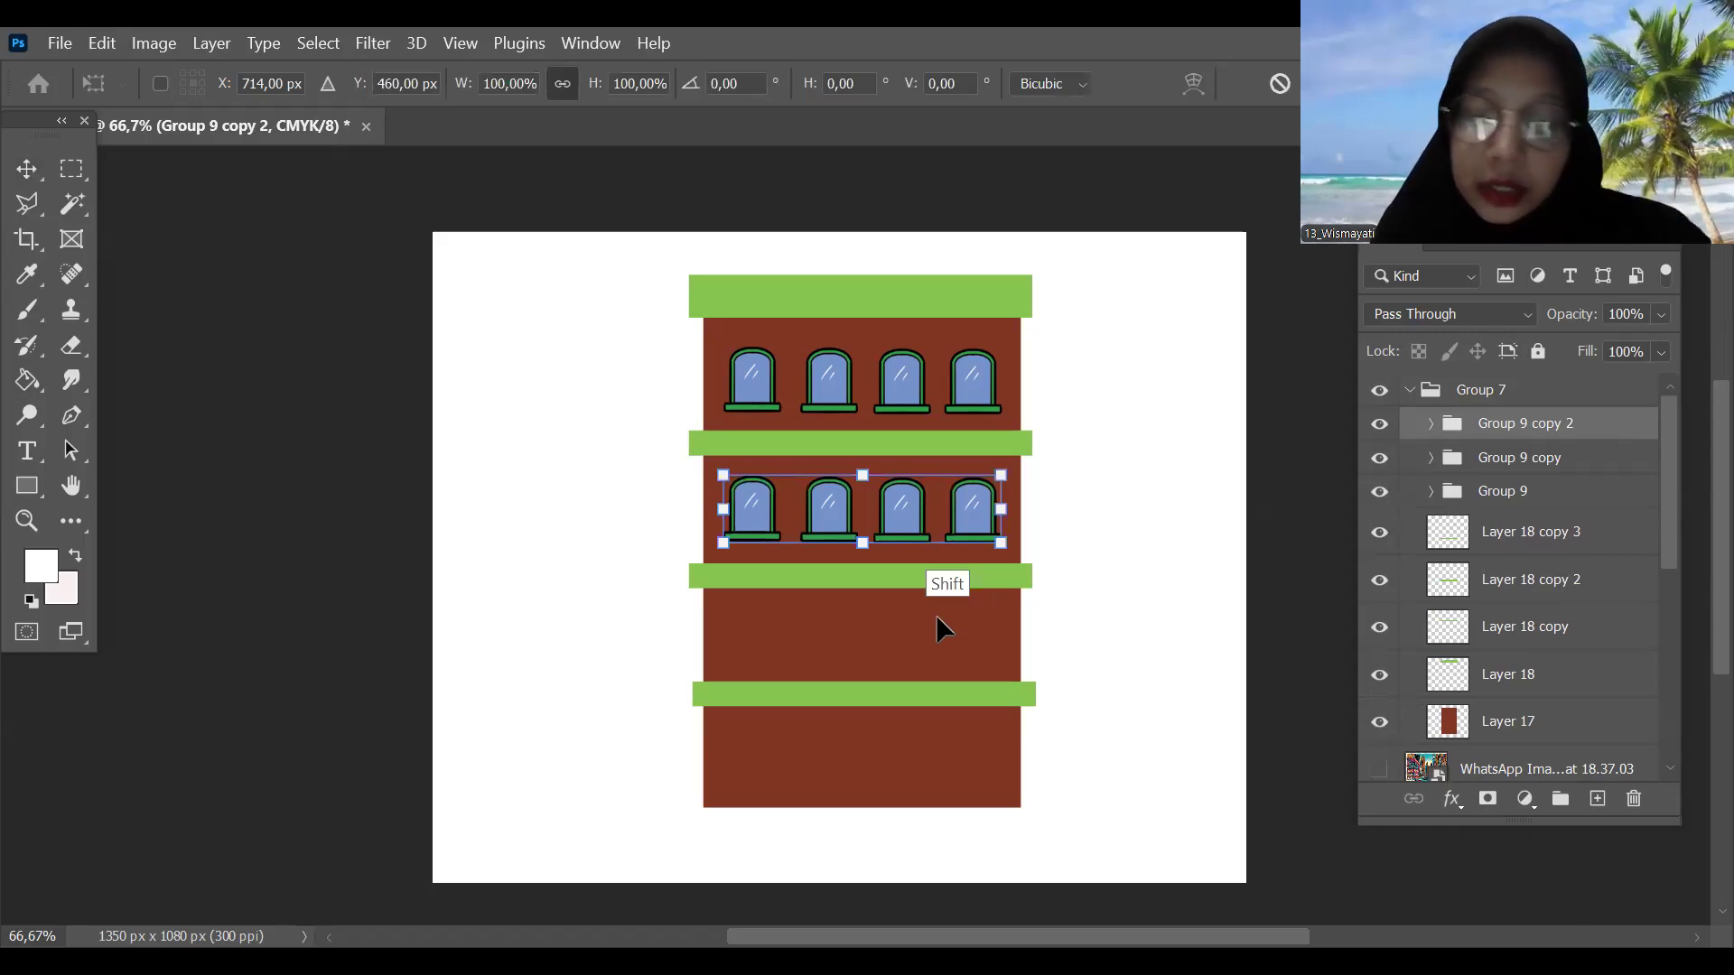
pyautogui.moveTo(930, 493); pyautogui.dragTo(935, 615)
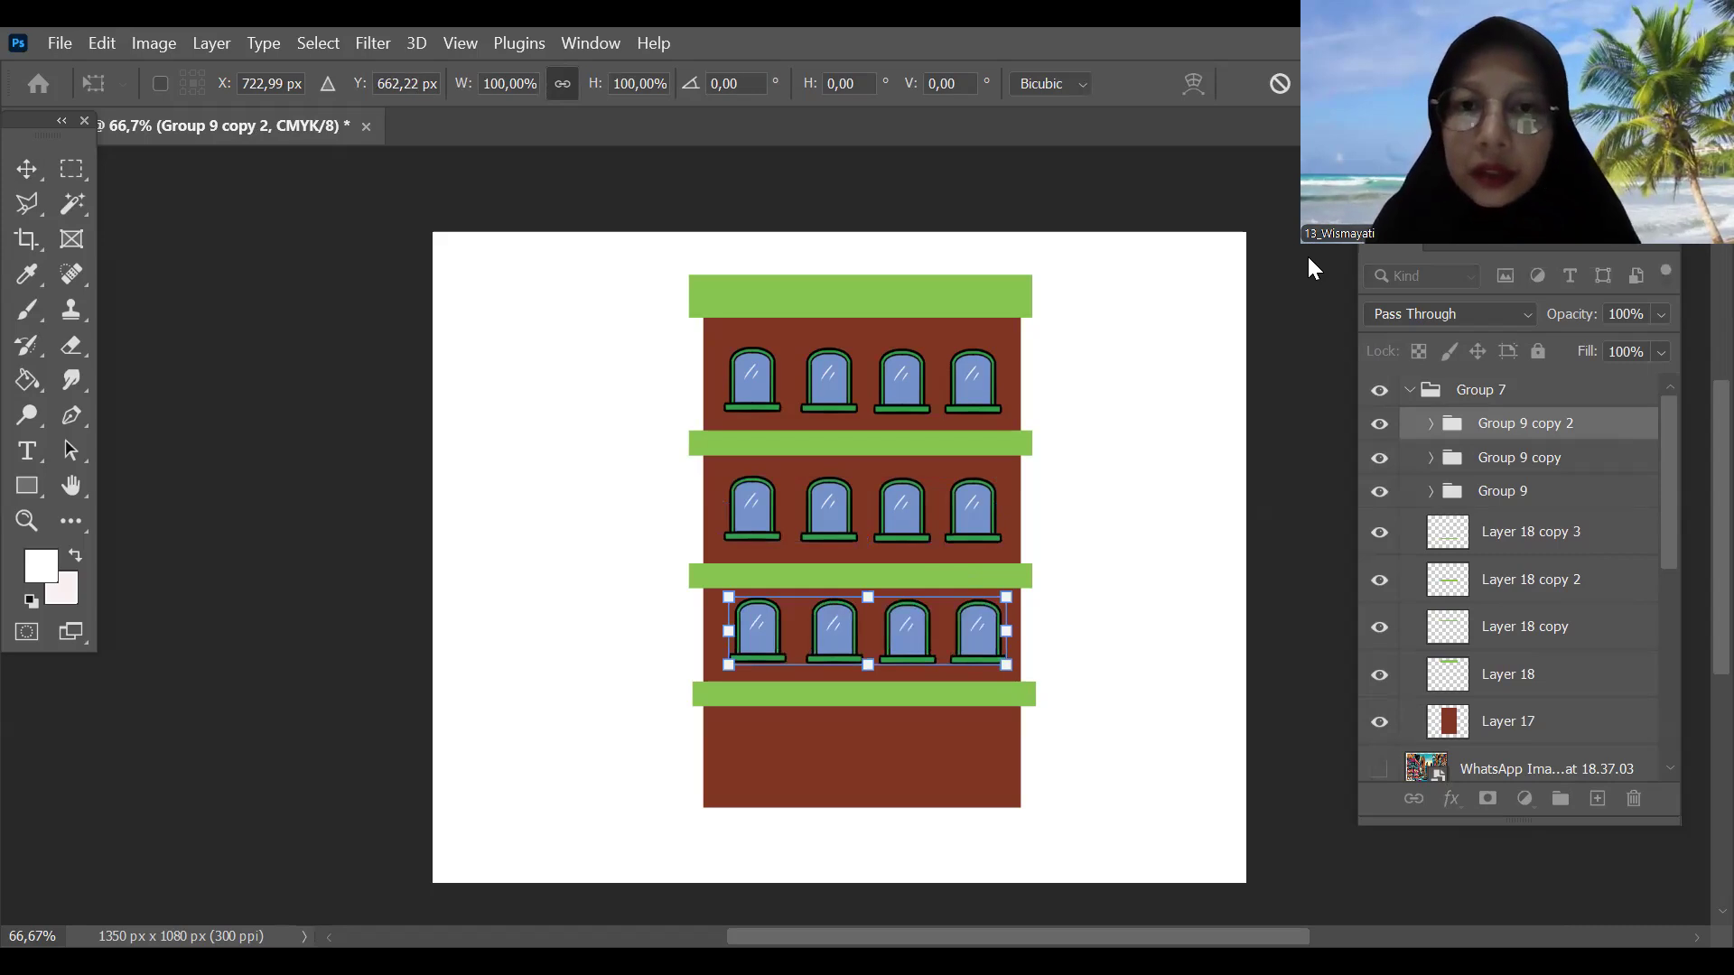
pyautogui.press('Return')
# Step: Show the WhatsApp street reference image and examine the shopfronts beside the building up close
pyautogui.click(1379, 768)
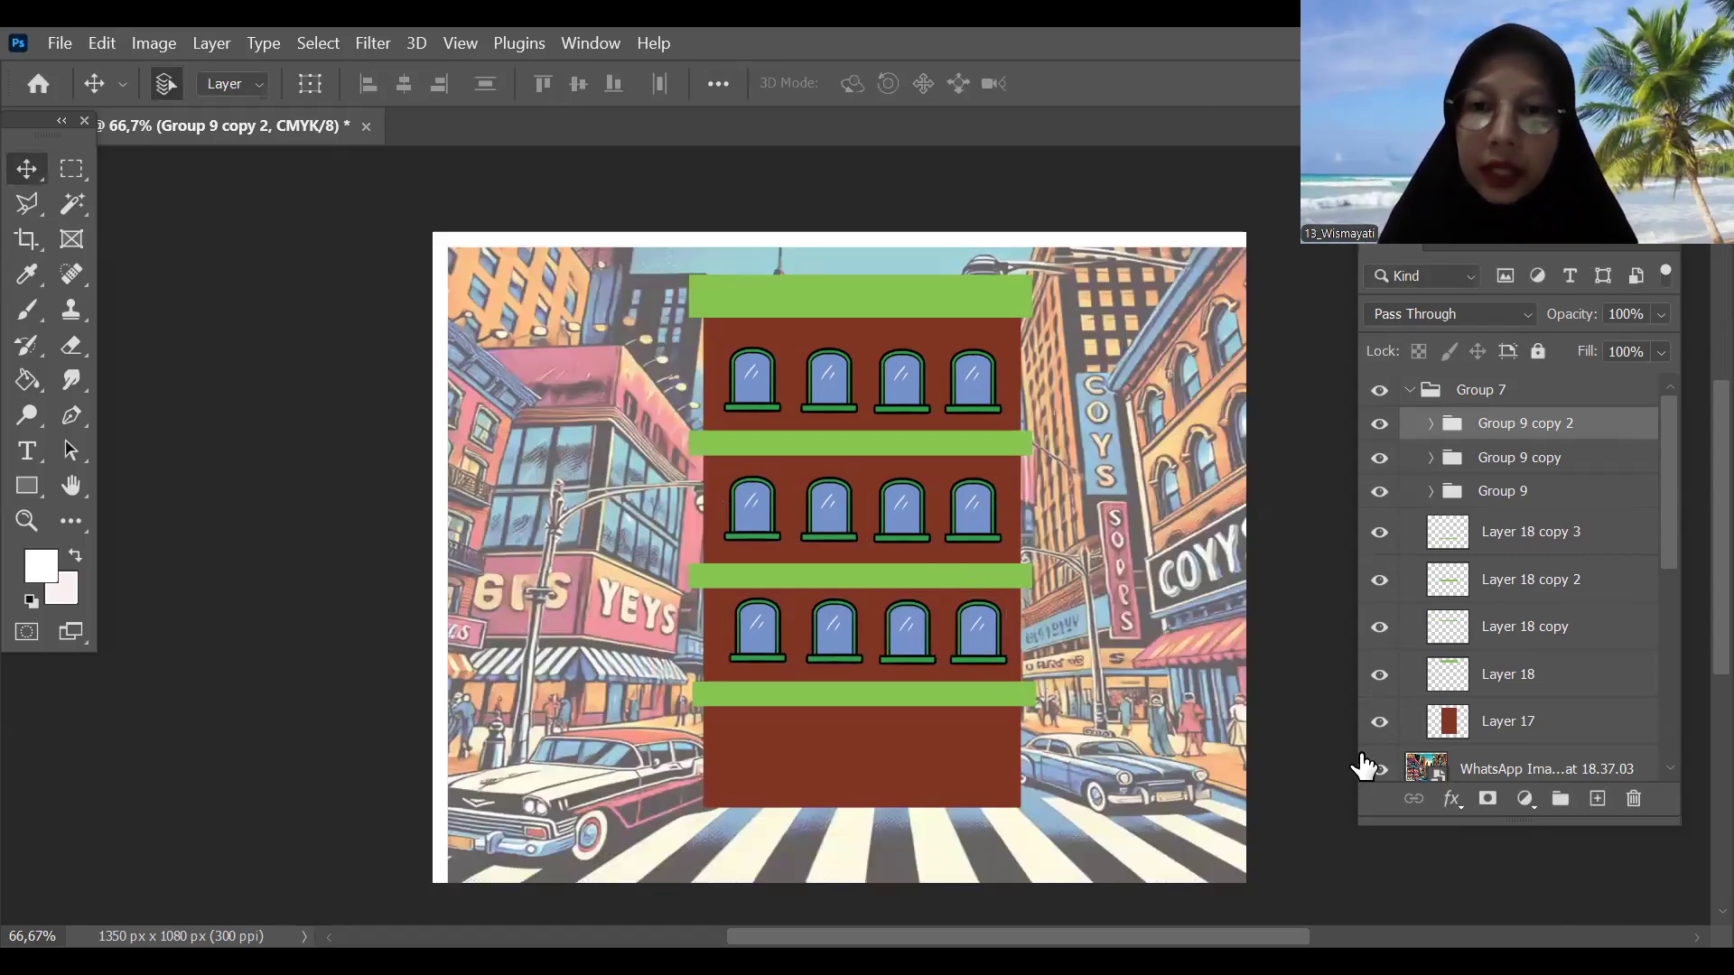
pyautogui.scroll(1, 1026, 521)
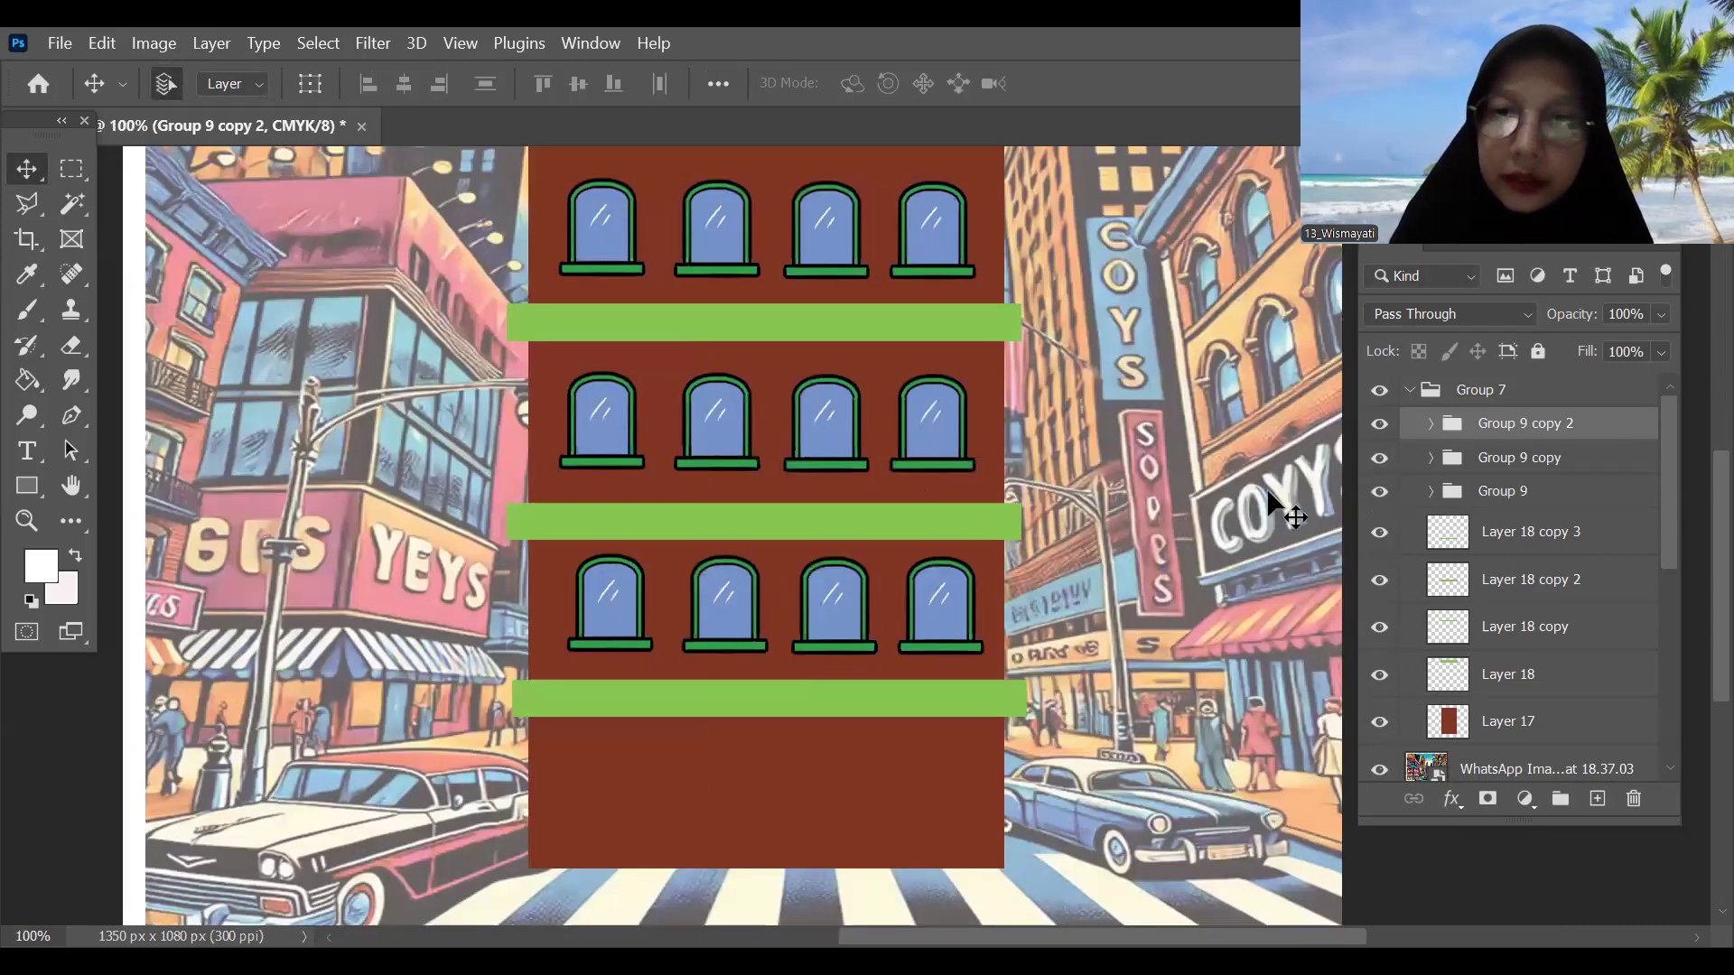
pyautogui.scroll(2, 1292, 718)
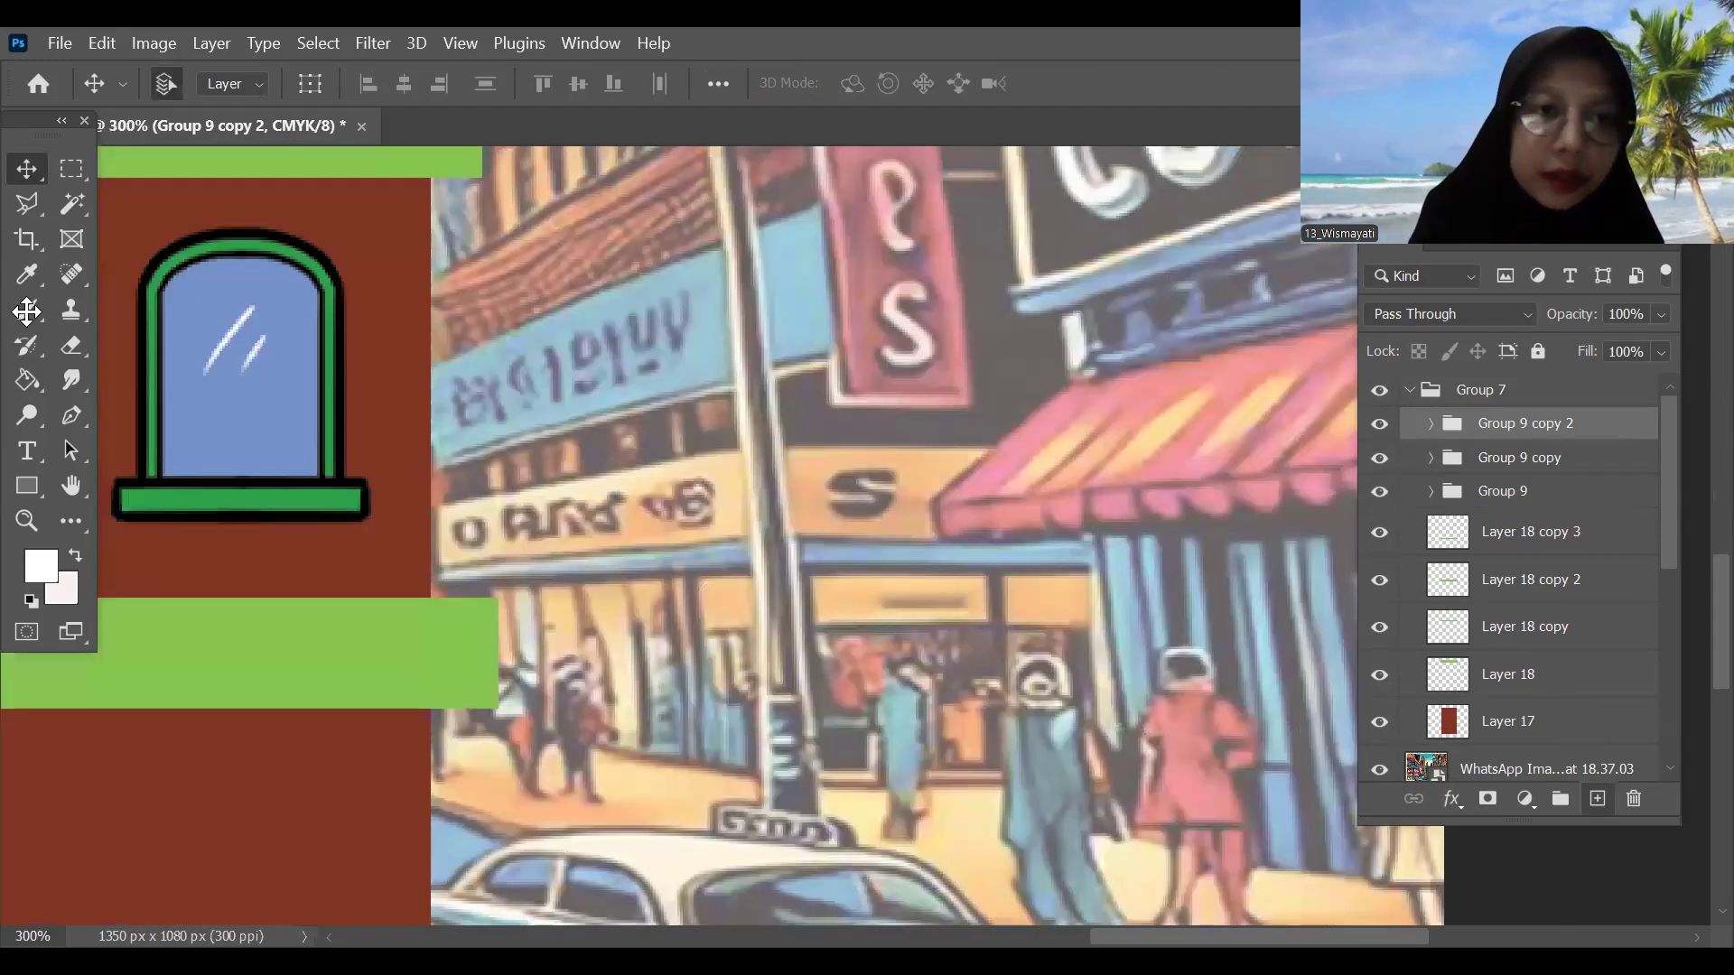
# Step: Add a new layer above Group 9 copy 2 and set the foreground colour to bright pink-red for the Brush tool
pyautogui.hotkey('ctrl', 'shift', 'alt', 'n')
pyautogui.click(47, 567)
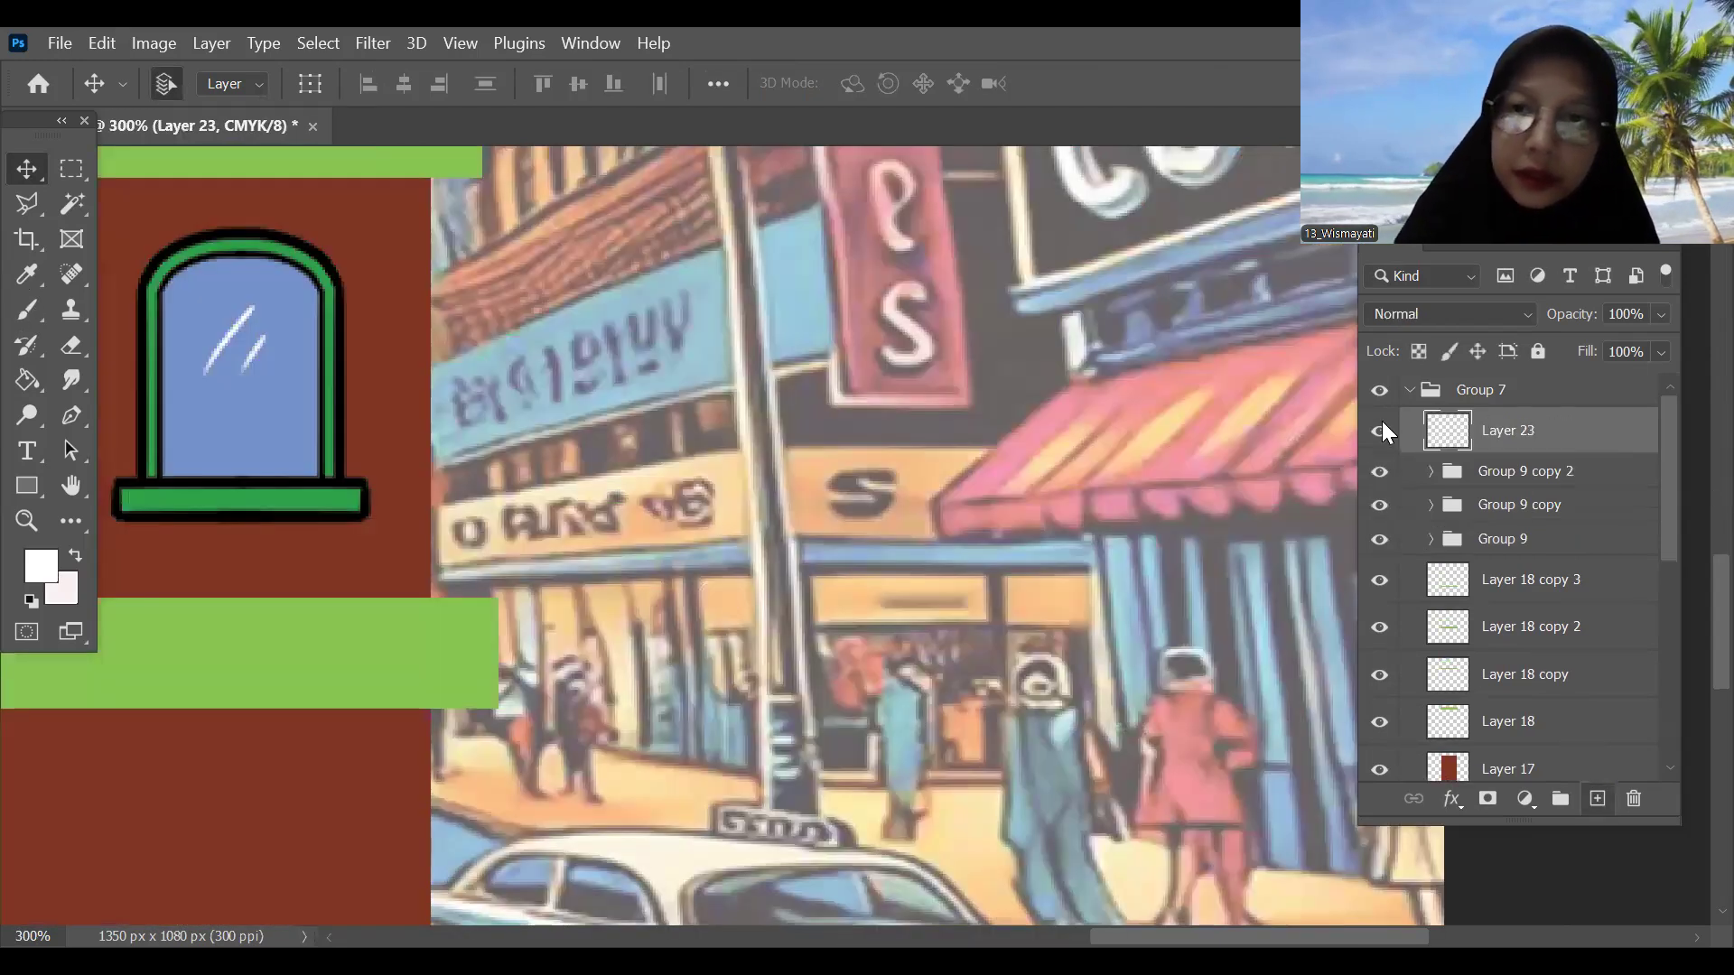
pyautogui.click(1383, 422)
pyautogui.click(1359, 403)
pyautogui.click(1589, 384)
pyautogui.press('b')
# Step: Circle the striped awning in the reference image with loose pink-red brush strokes, and remove the marking
pyautogui.moveTo(1178, 478); pyautogui.dragTo(897, 495)
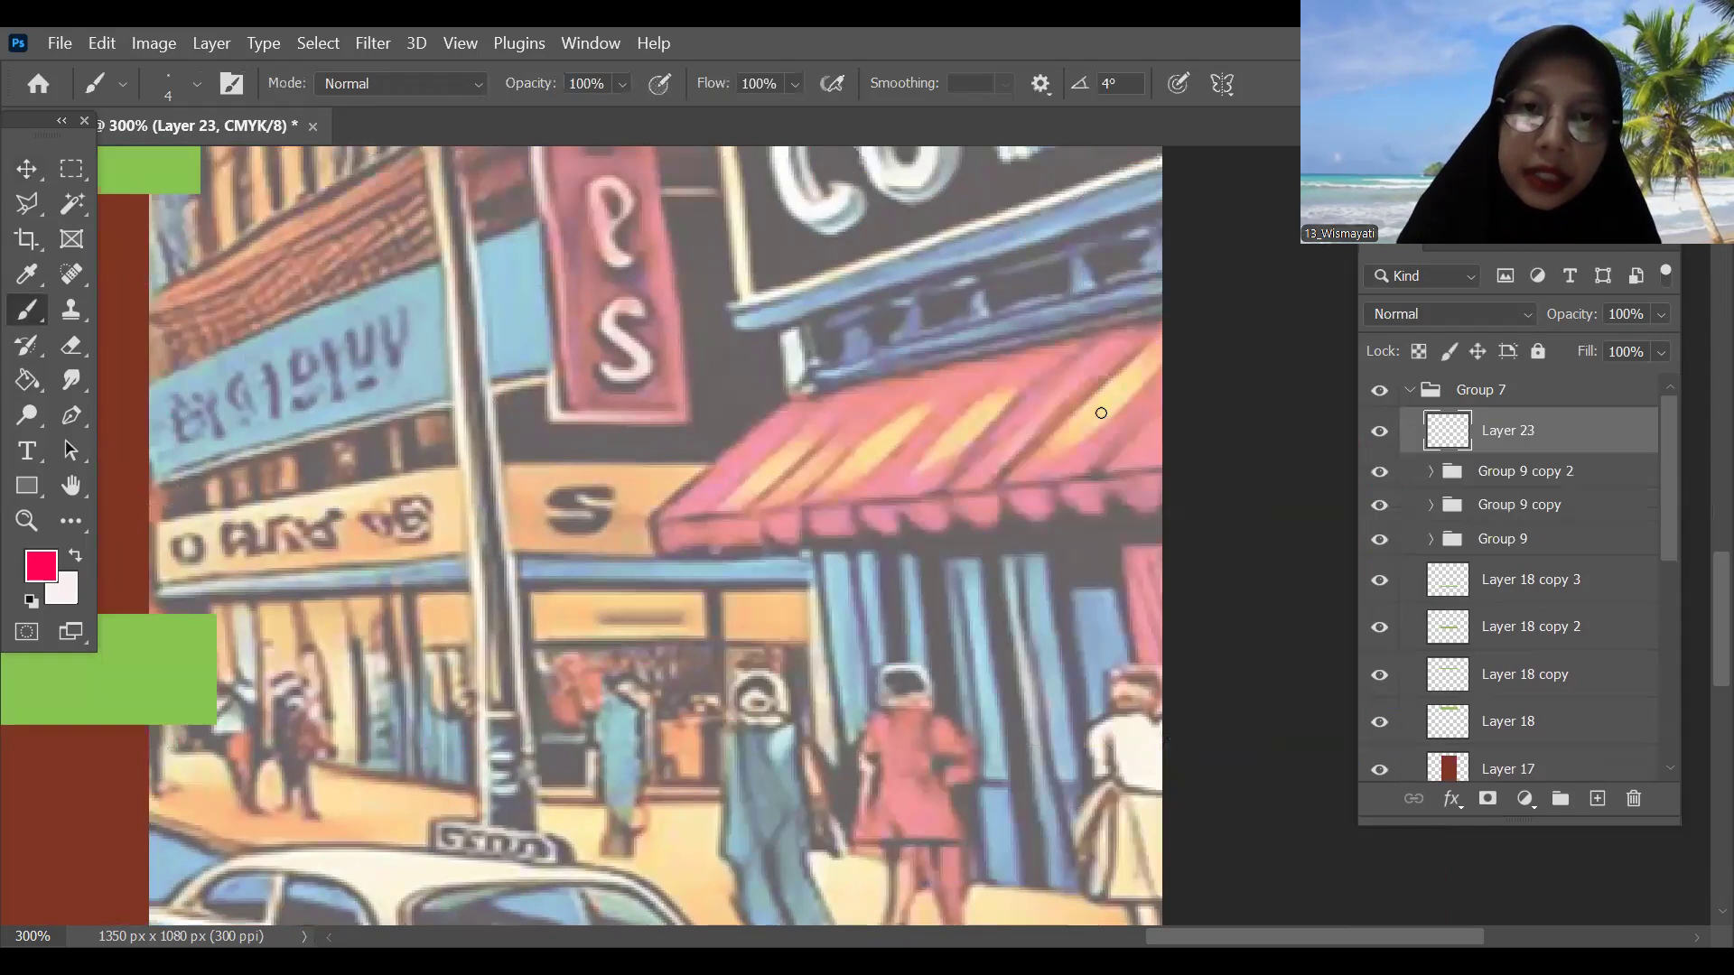
pyautogui.moveTo(979, 368); pyautogui.dragTo(1066, 478)
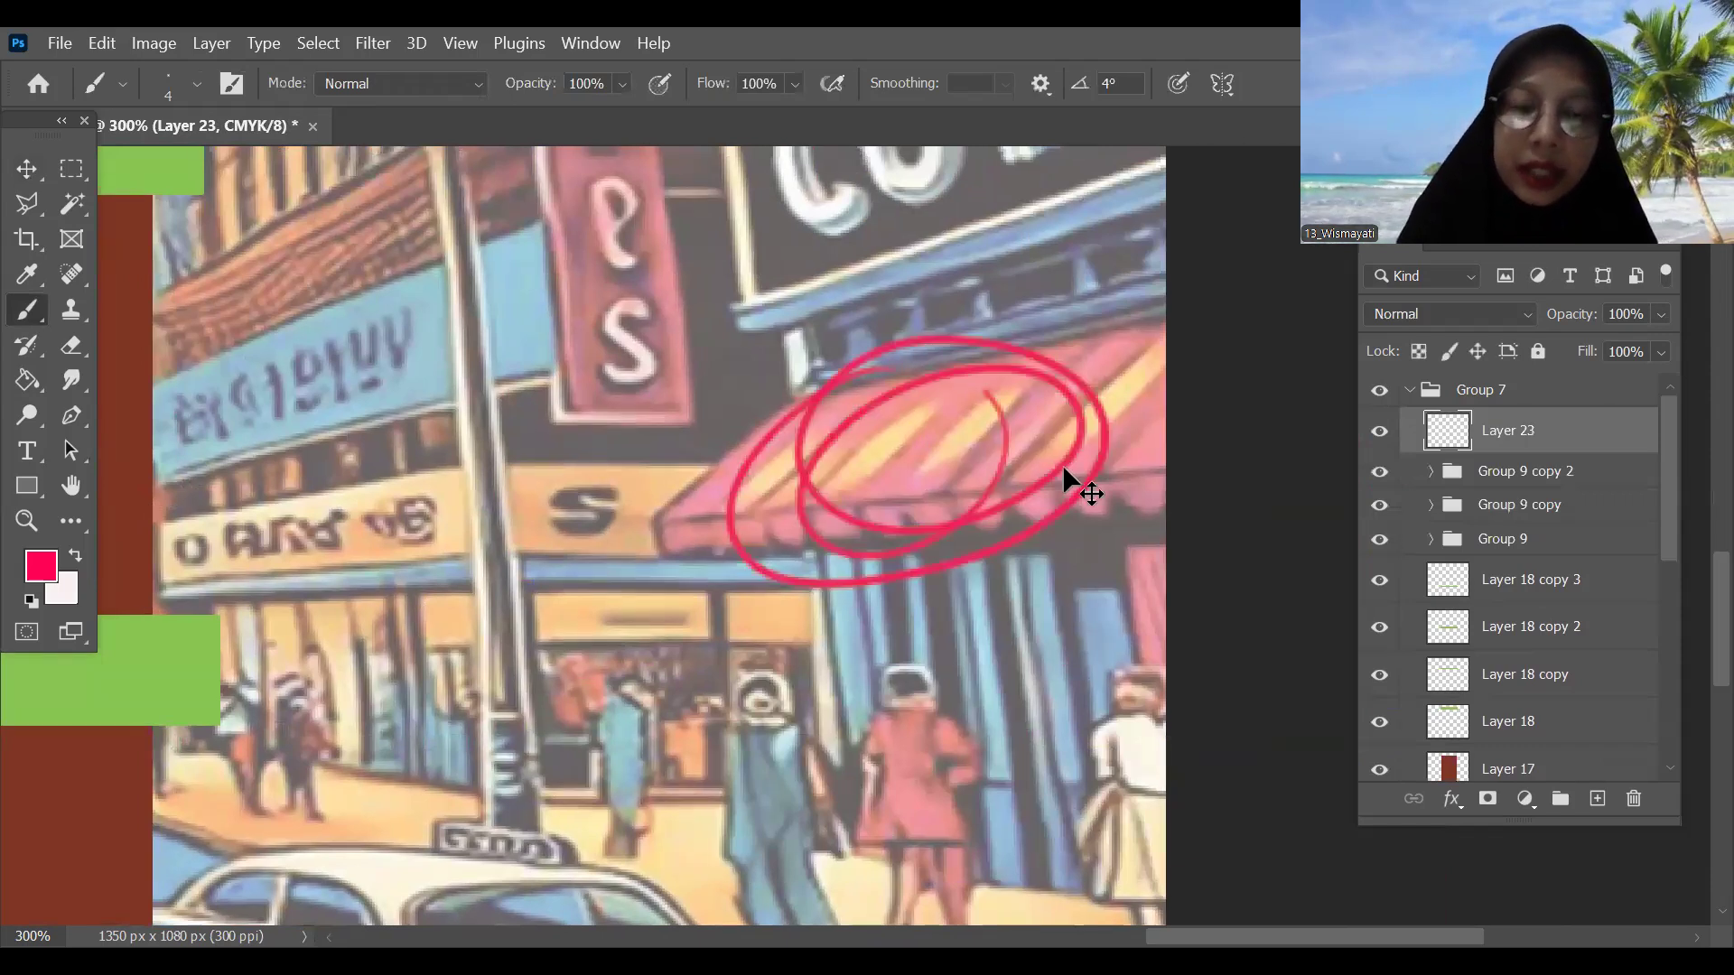
pyautogui.hotkey('ctrl', '-')
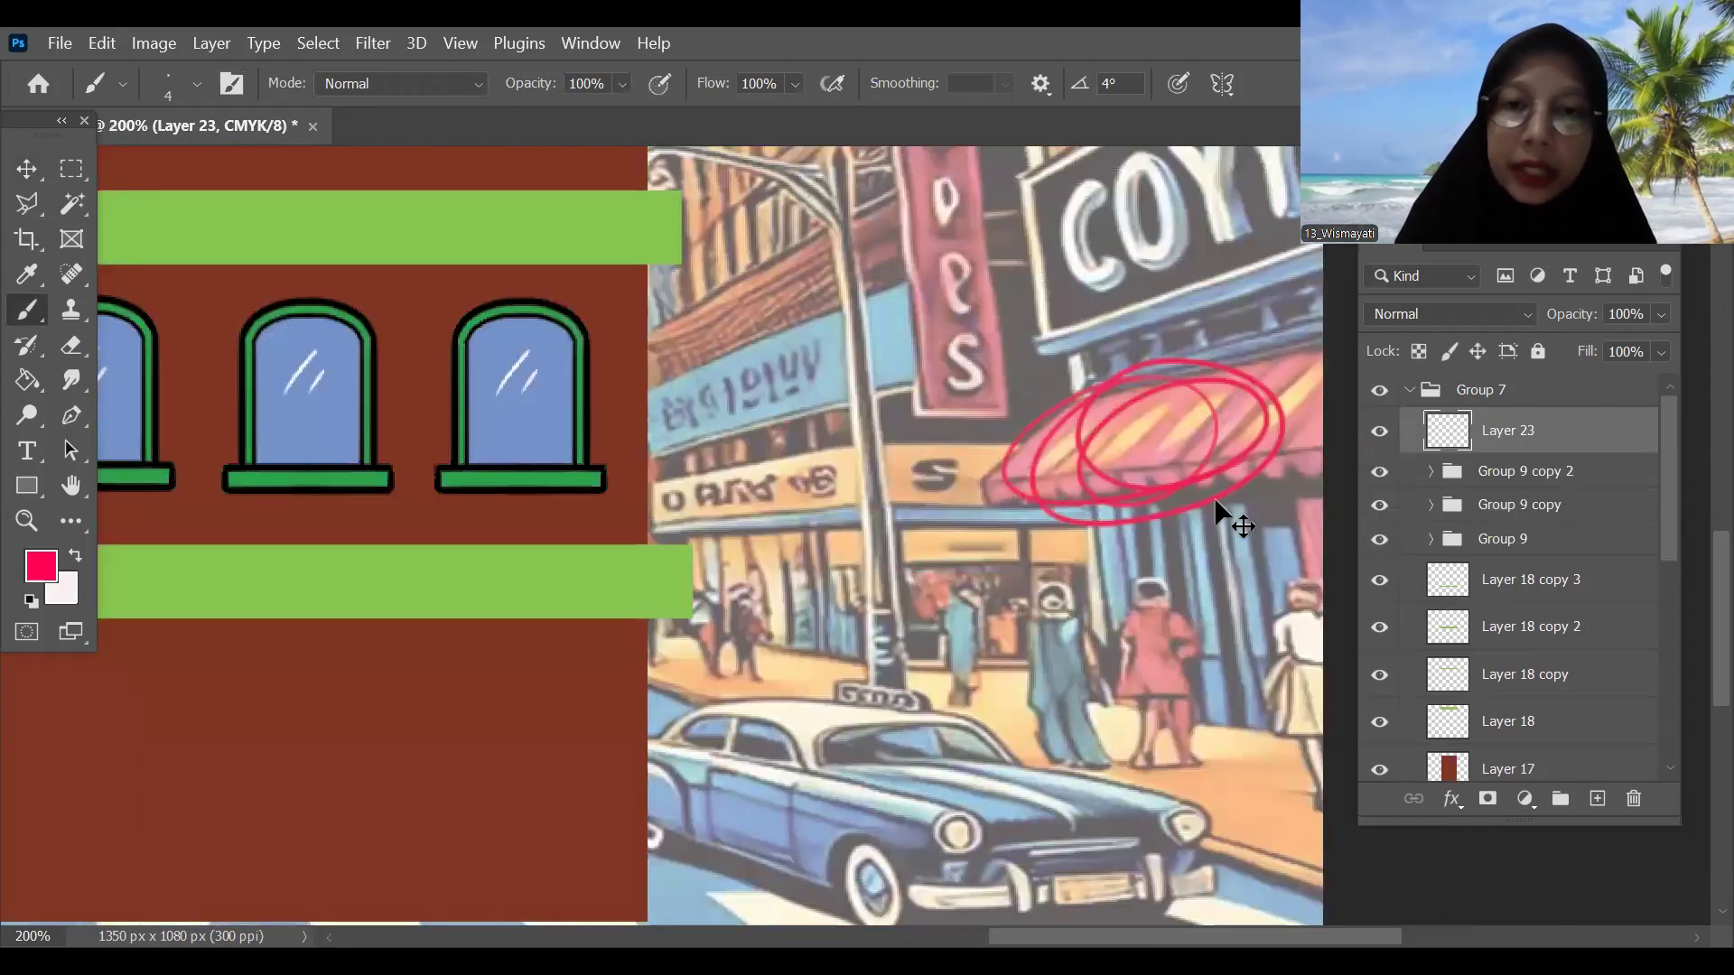
pyautogui.hotkey('ctrl', '-')
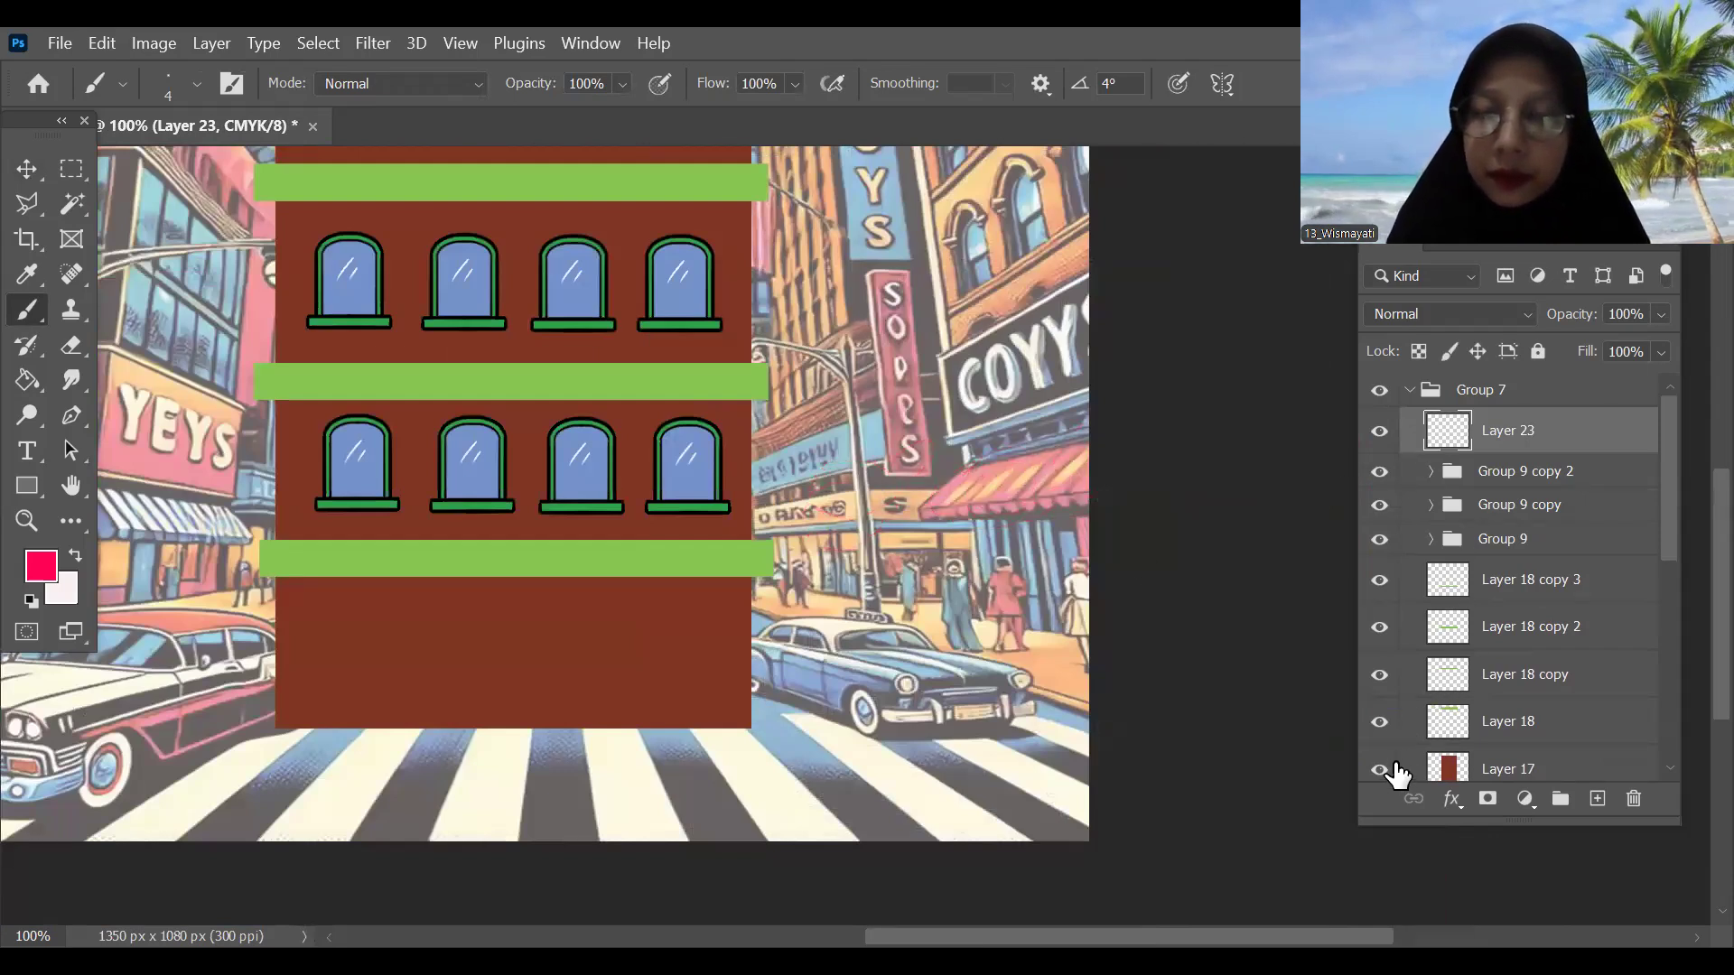
# Step: Hide the WhatsApp street reference image so only the building shows on the white canvas
pyautogui.hotkey('ctrl', '-')
pyautogui.scroll(-2, 1658, 618)
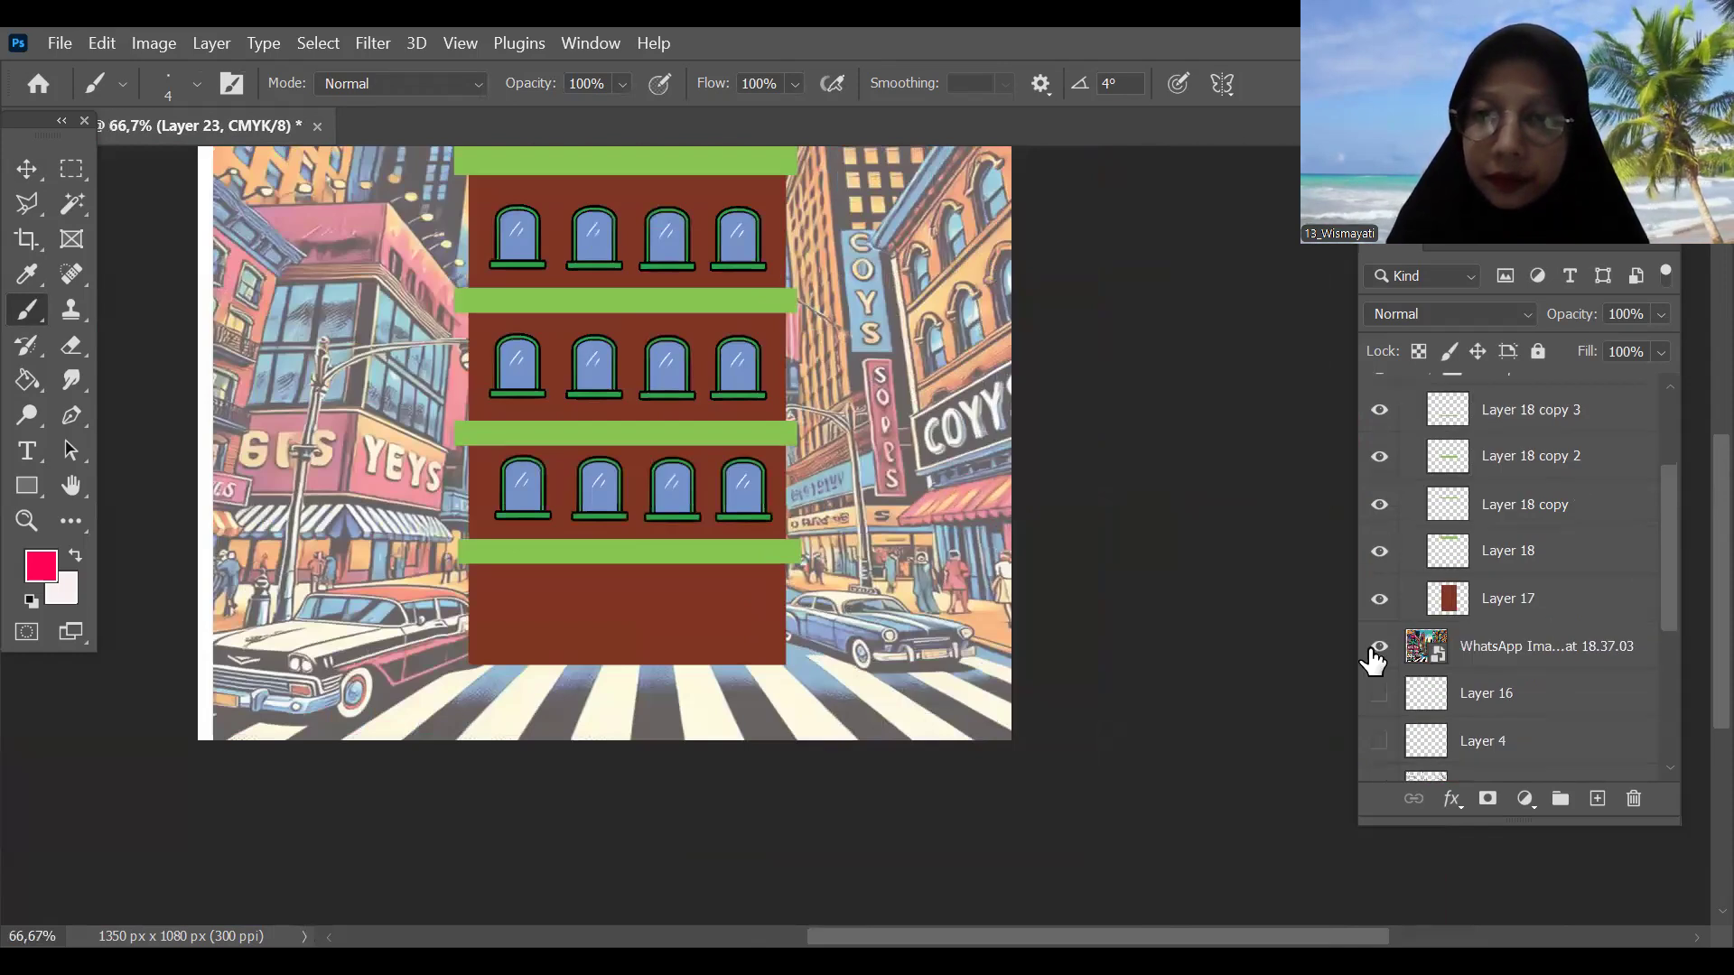
pyautogui.click(1379, 643)
pyautogui.hotkey('ctrl', '-')
pyautogui.moveTo(1153, 626); pyautogui.dragTo(1203, 626)
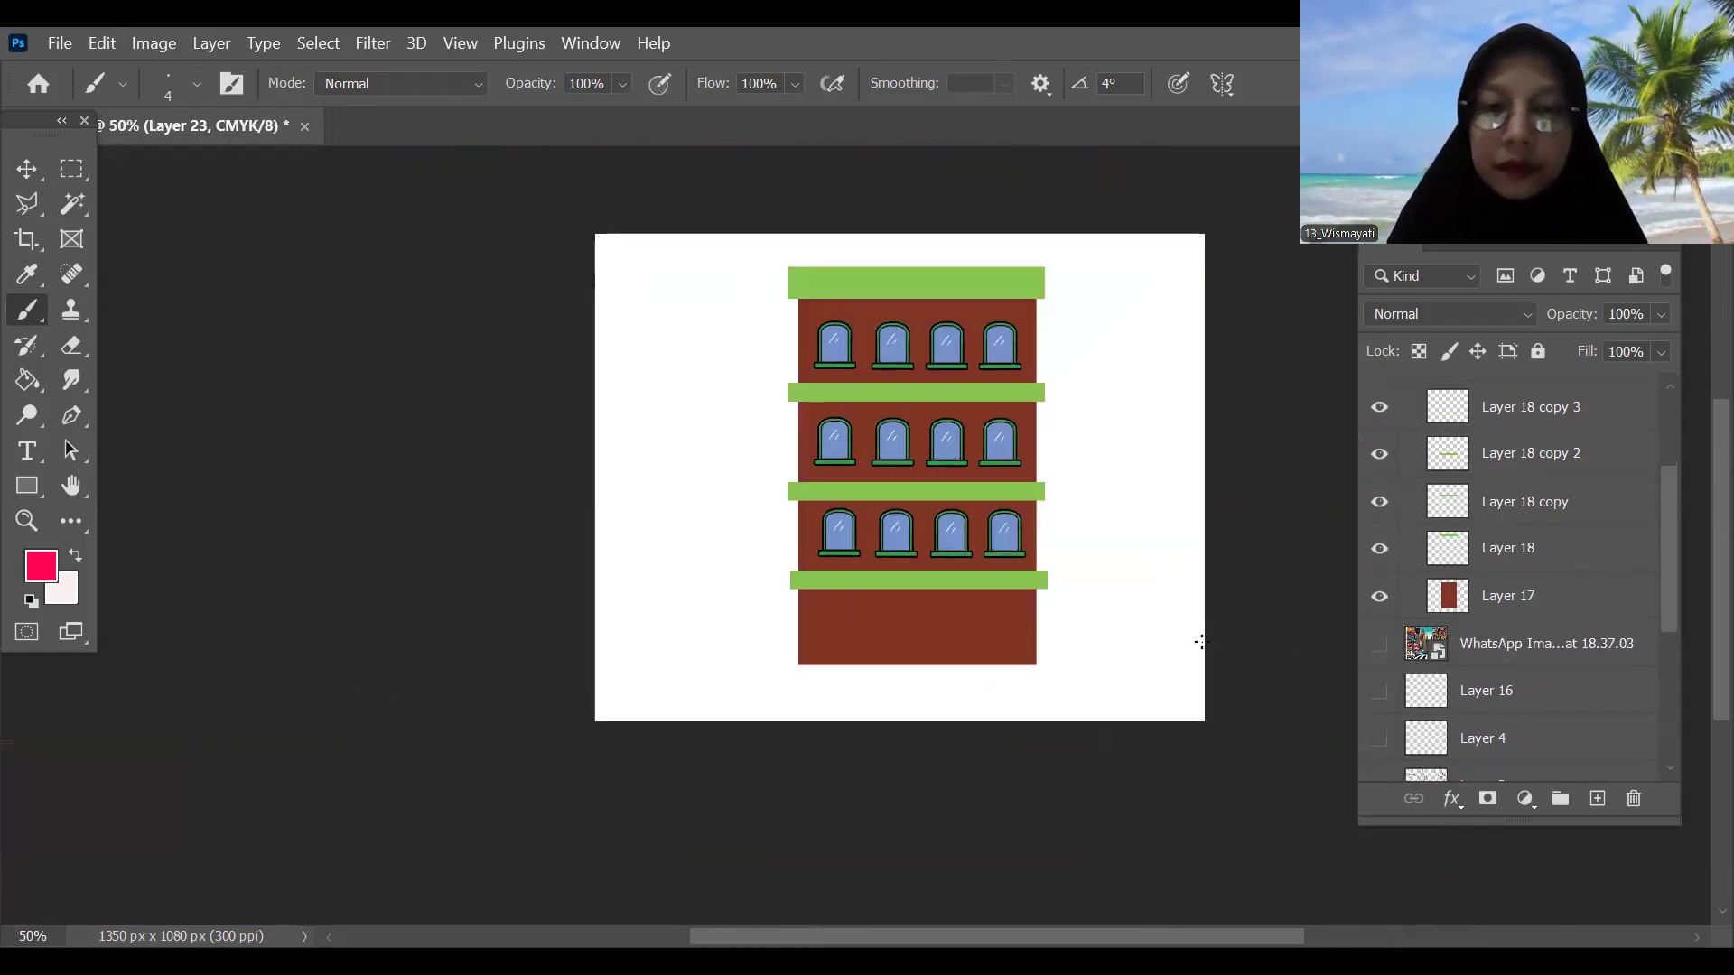
pyautogui.hotkey('ctrl', '+')
pyautogui.scroll(3, 1520, 483)
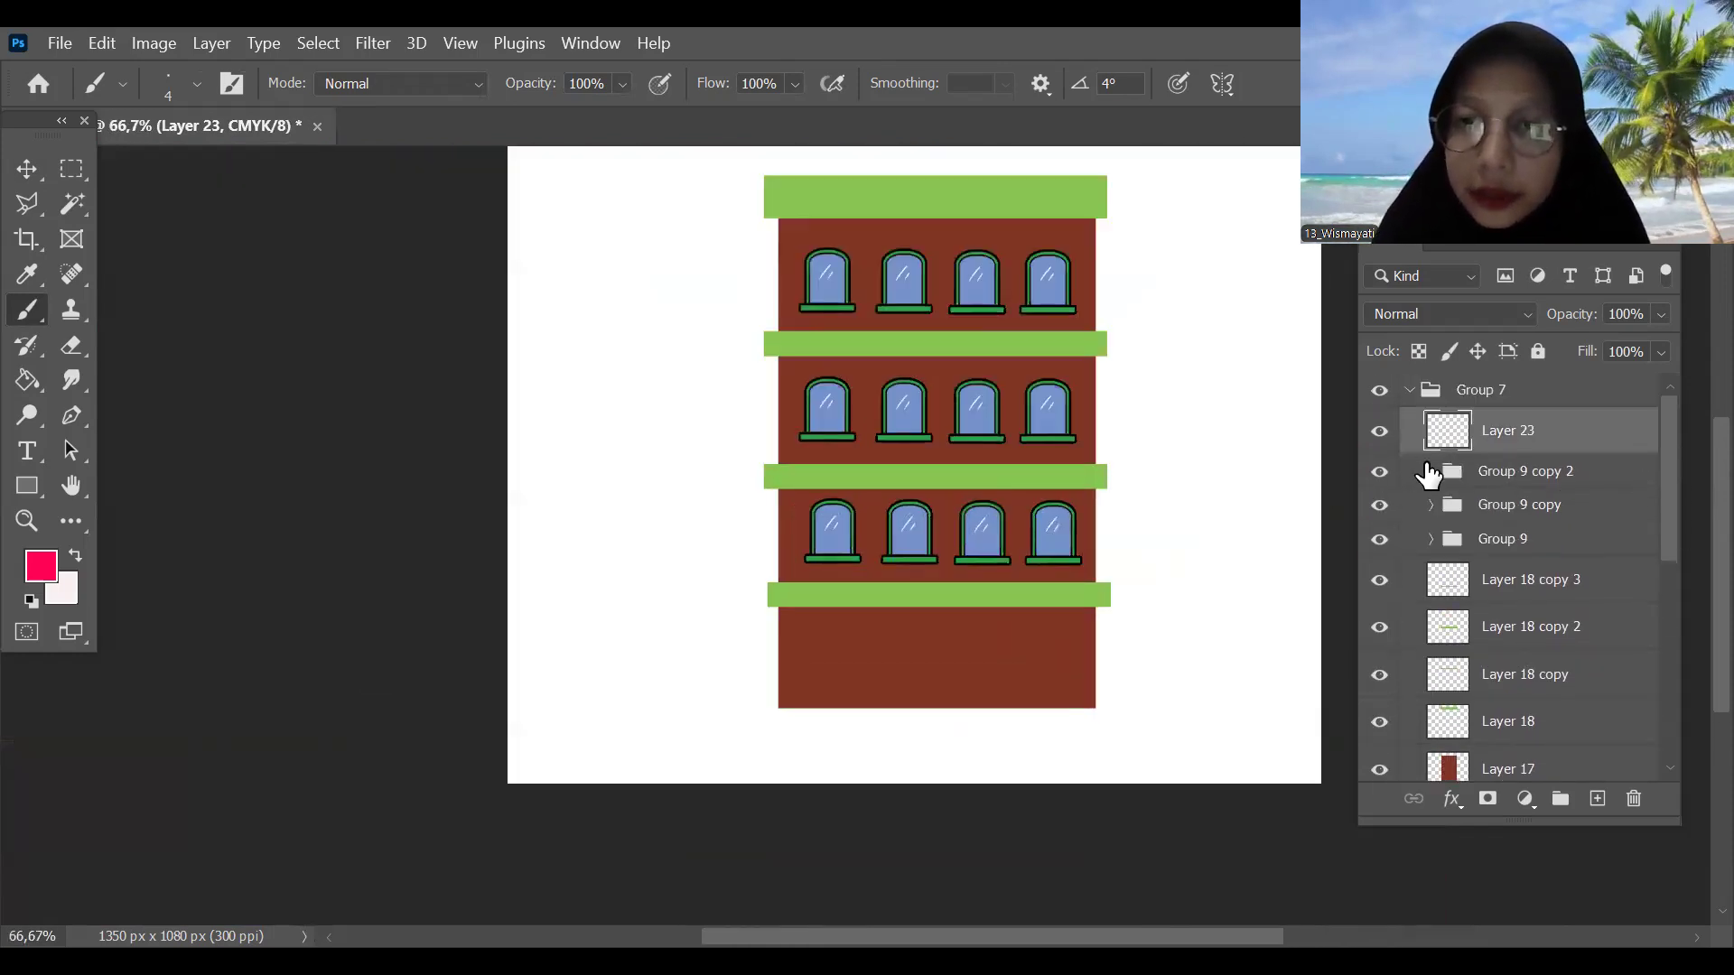
# Step: Add a pink horizontal band on Layer 23 directly below the lowest green band, extending past both sides of the building, and deselect
pyautogui.hotkey('ctrl', '+')
pyautogui.moveTo(1211, 561); pyautogui.dragTo(1141, 511)
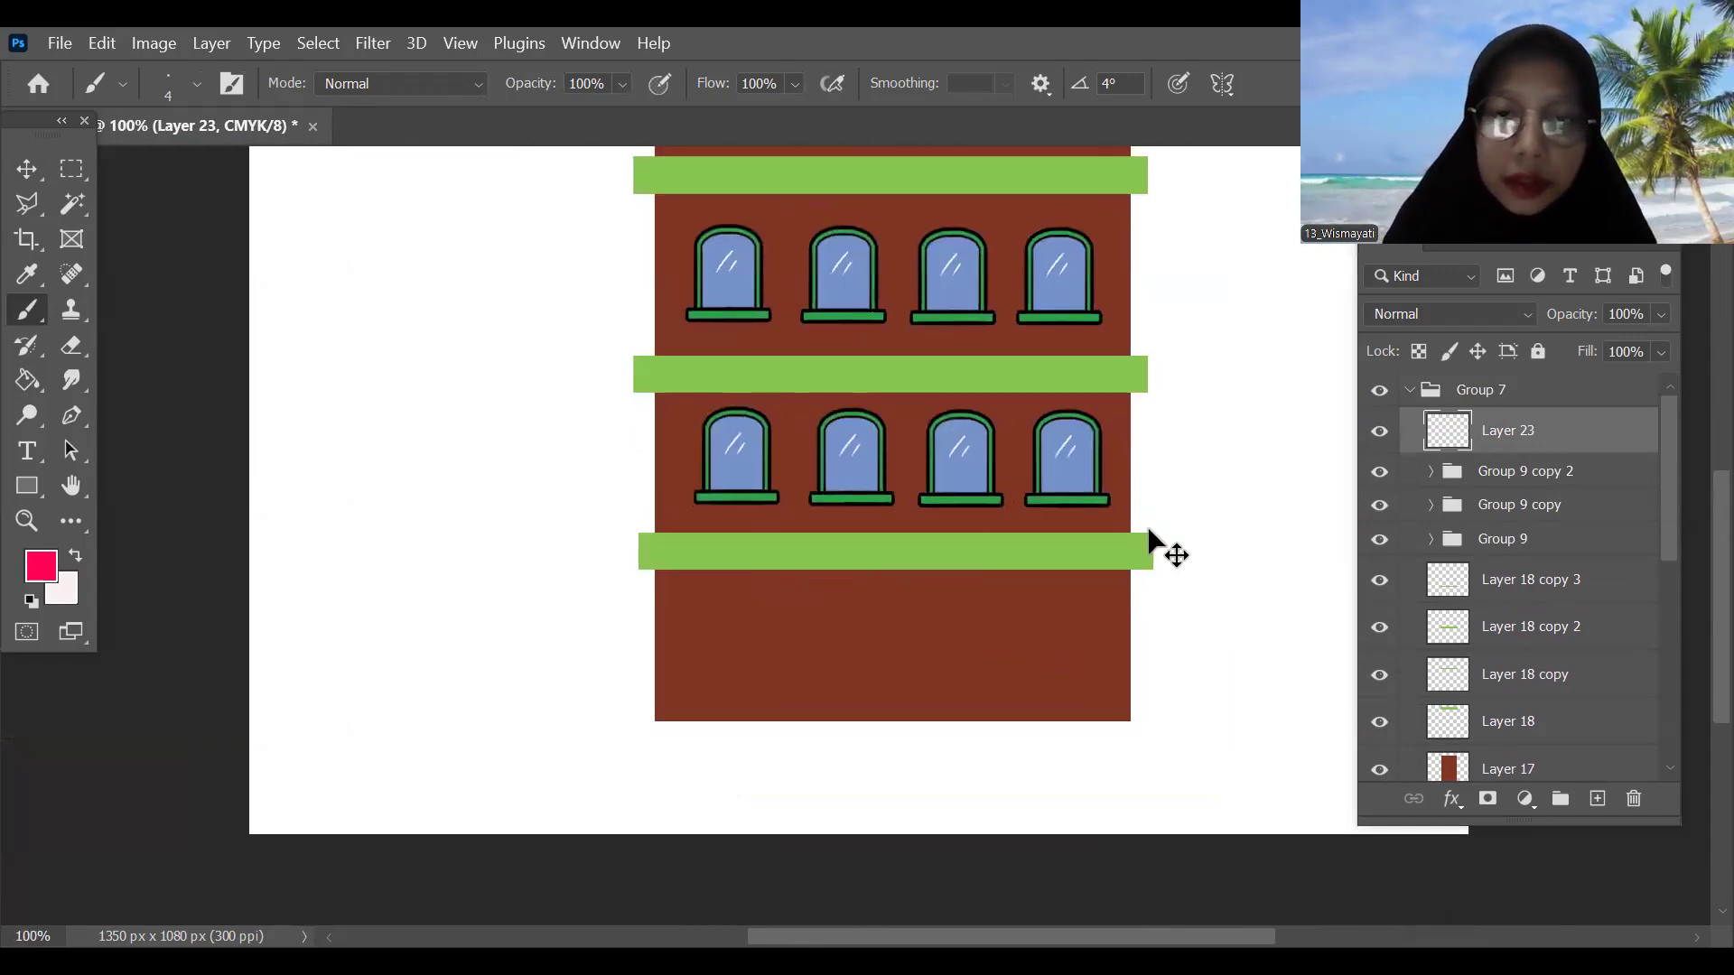
pyautogui.hotkey('ctrl', '-')
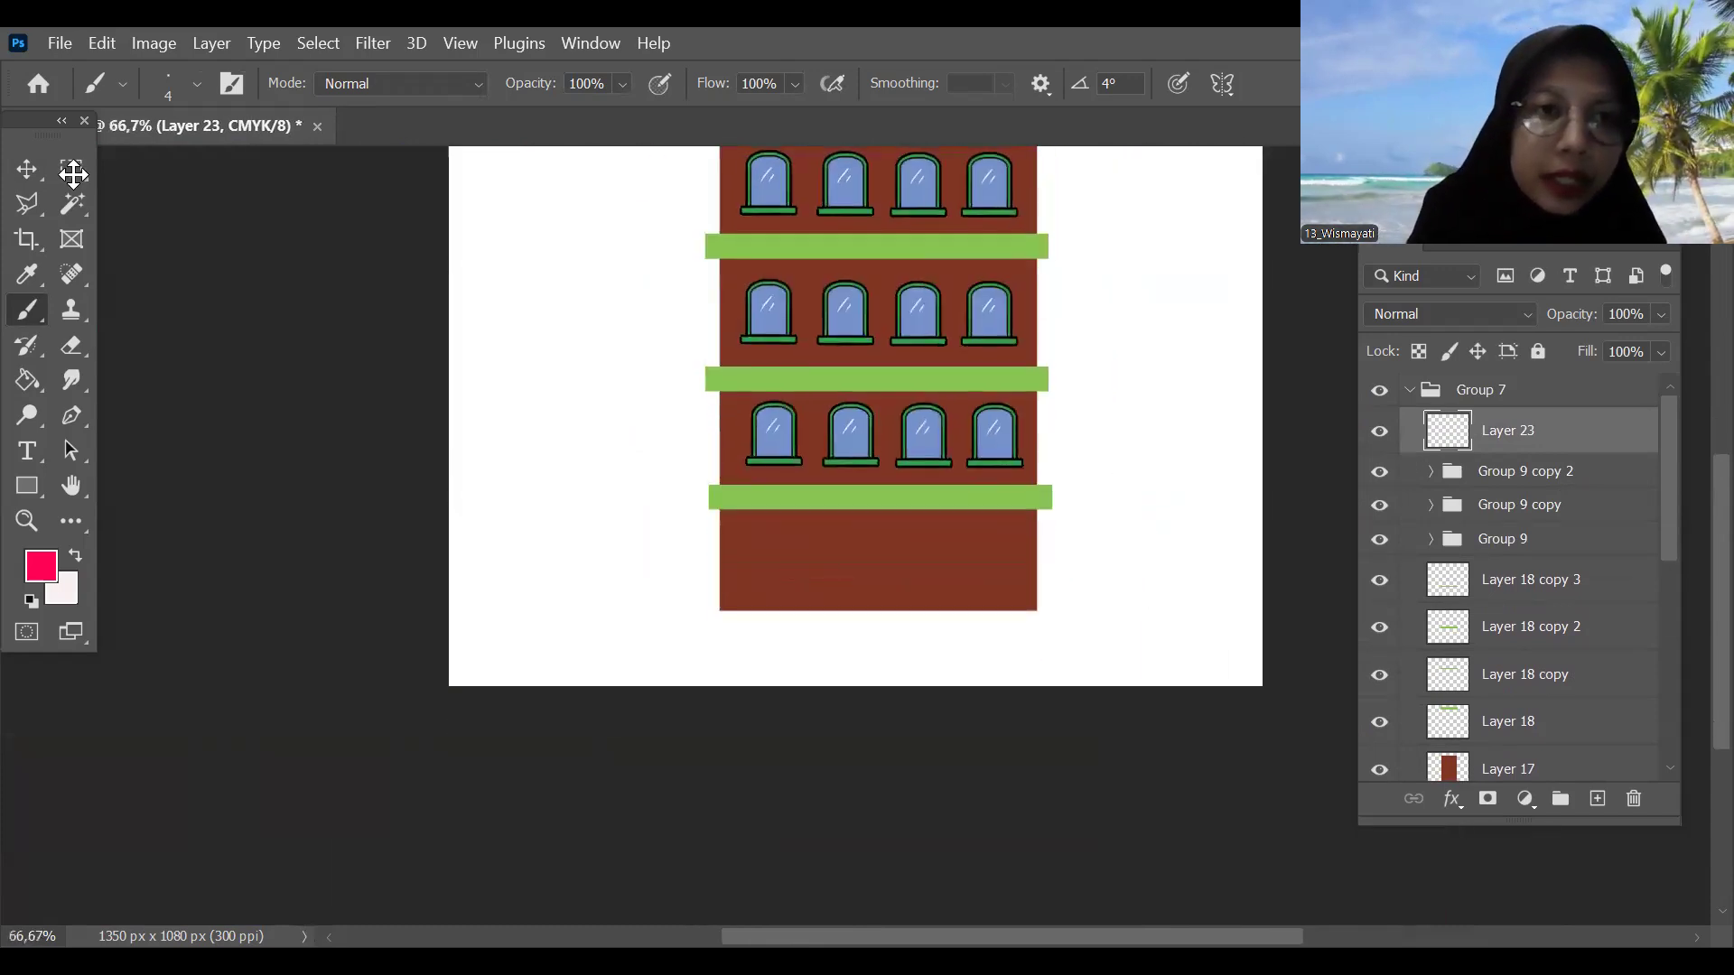
pyautogui.press('m')
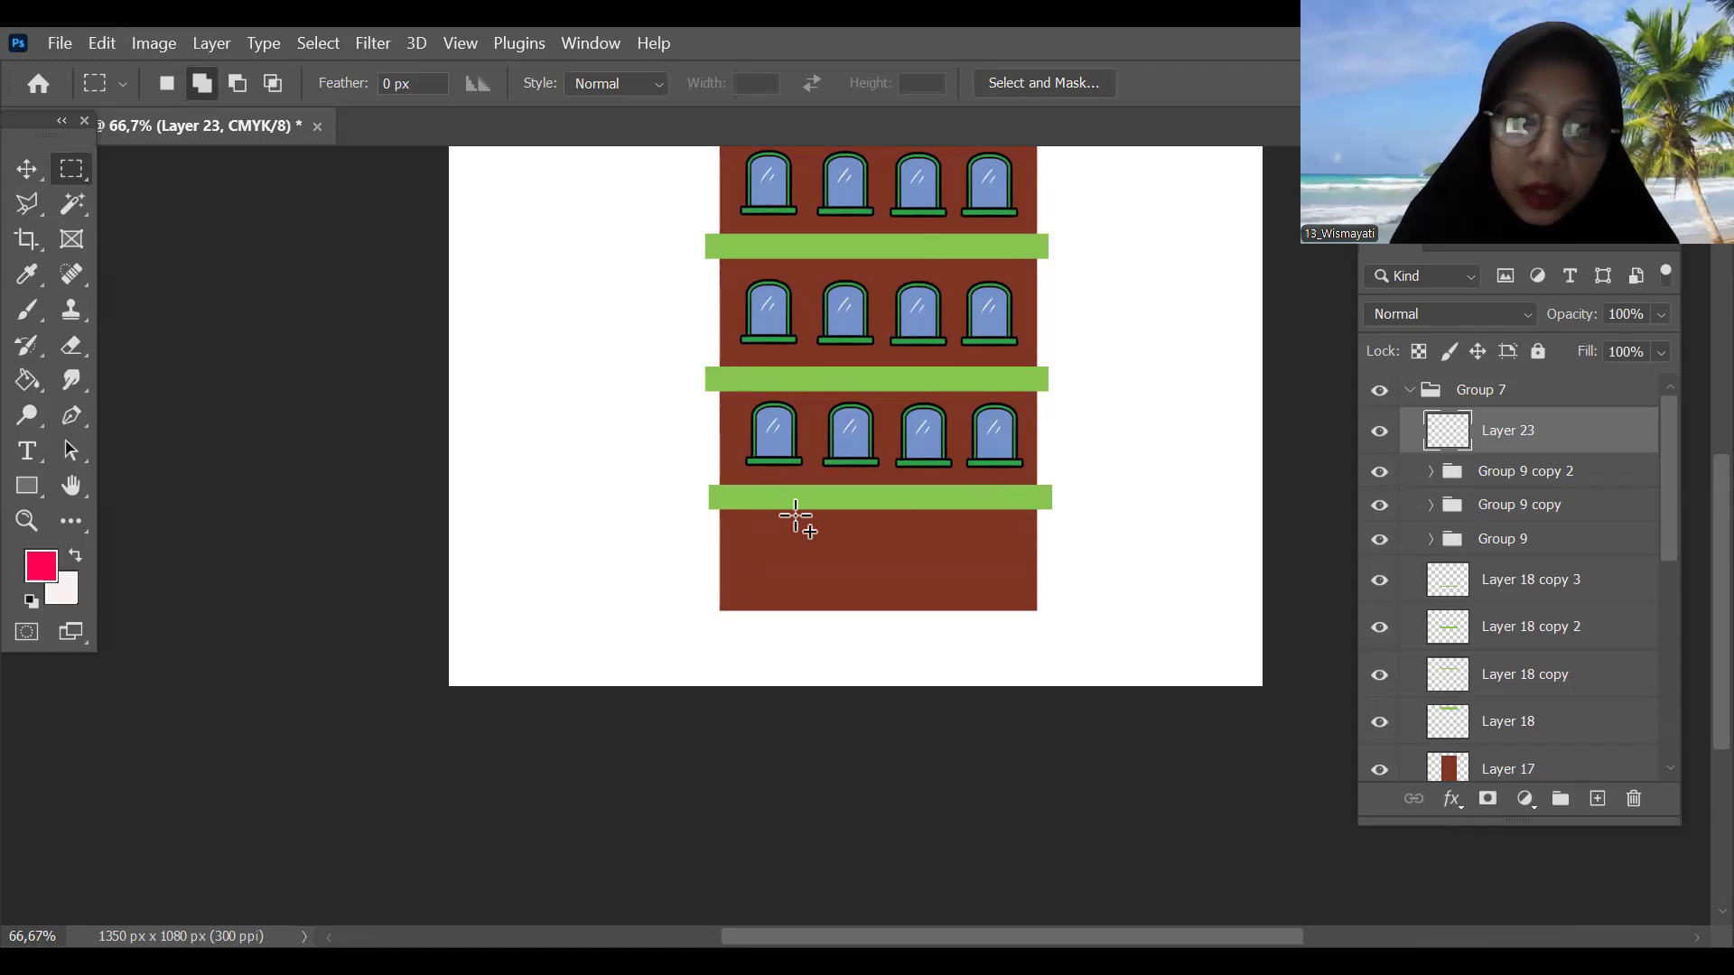
pyautogui.press('g')
pyautogui.click(893, 540)
pyautogui.hotkey('ctrl', 'd')
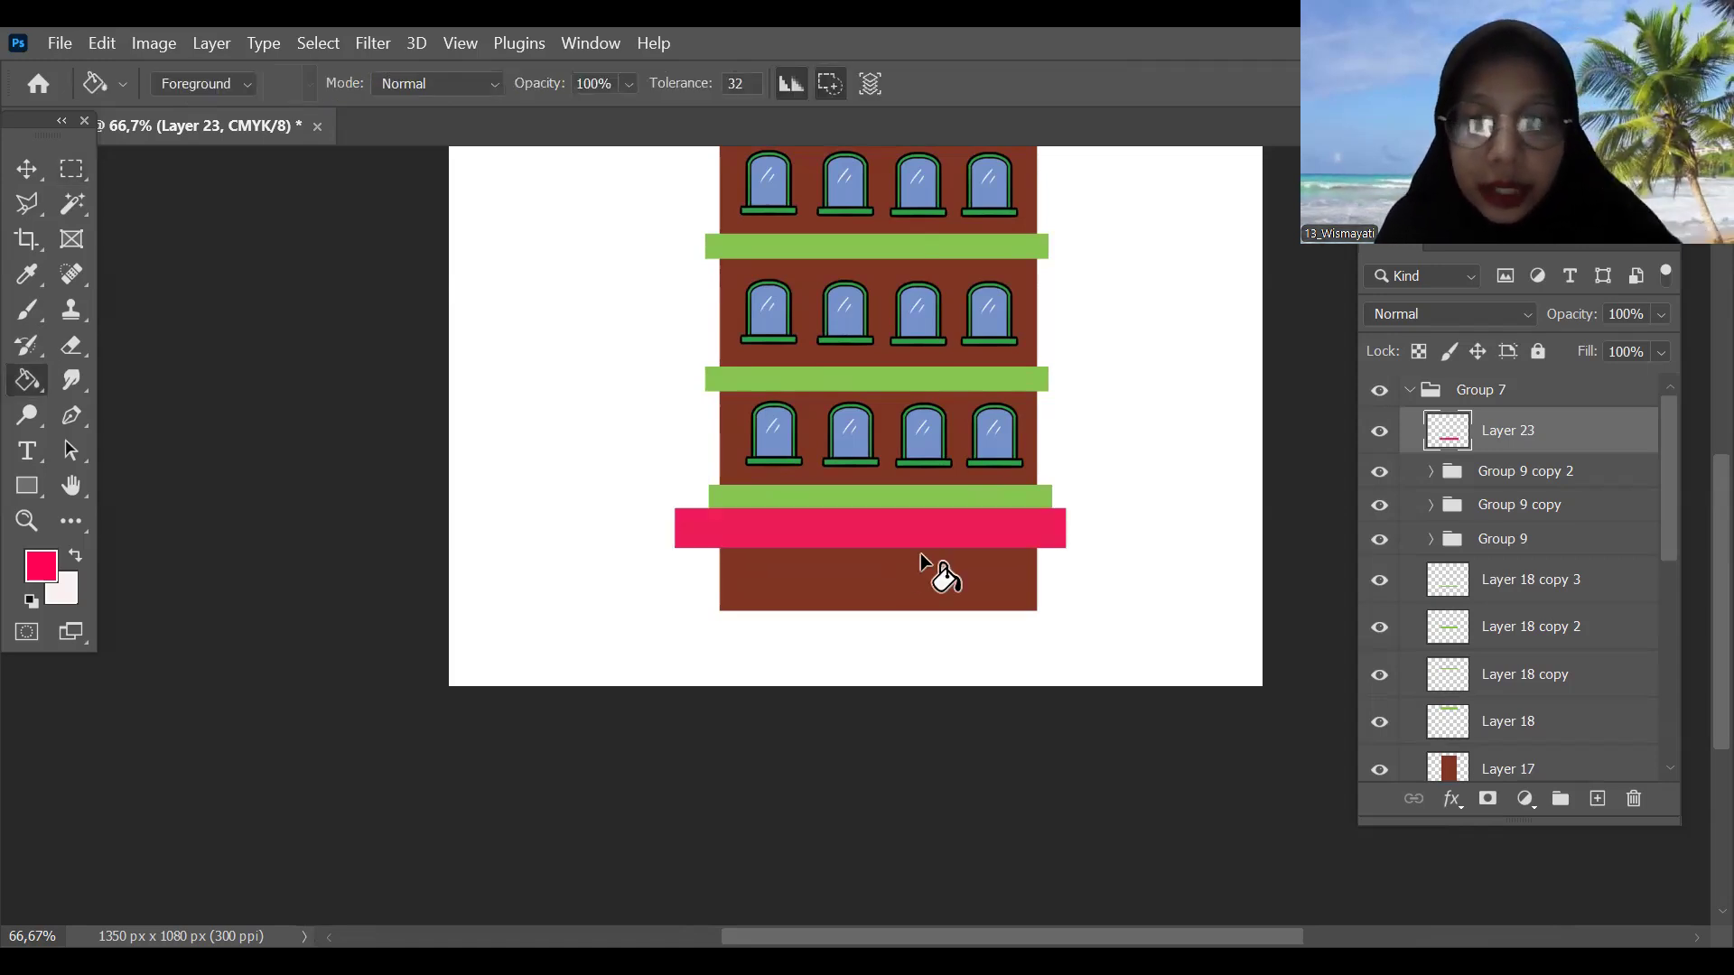
# Step: Reshape the pink band into a trapezoid awning with a narrower upper edge, reducing its height to about 67%
pyautogui.scroll(1, 1068, 646)
pyautogui.moveTo(1068, 620); pyautogui.dragTo(1145, 568)
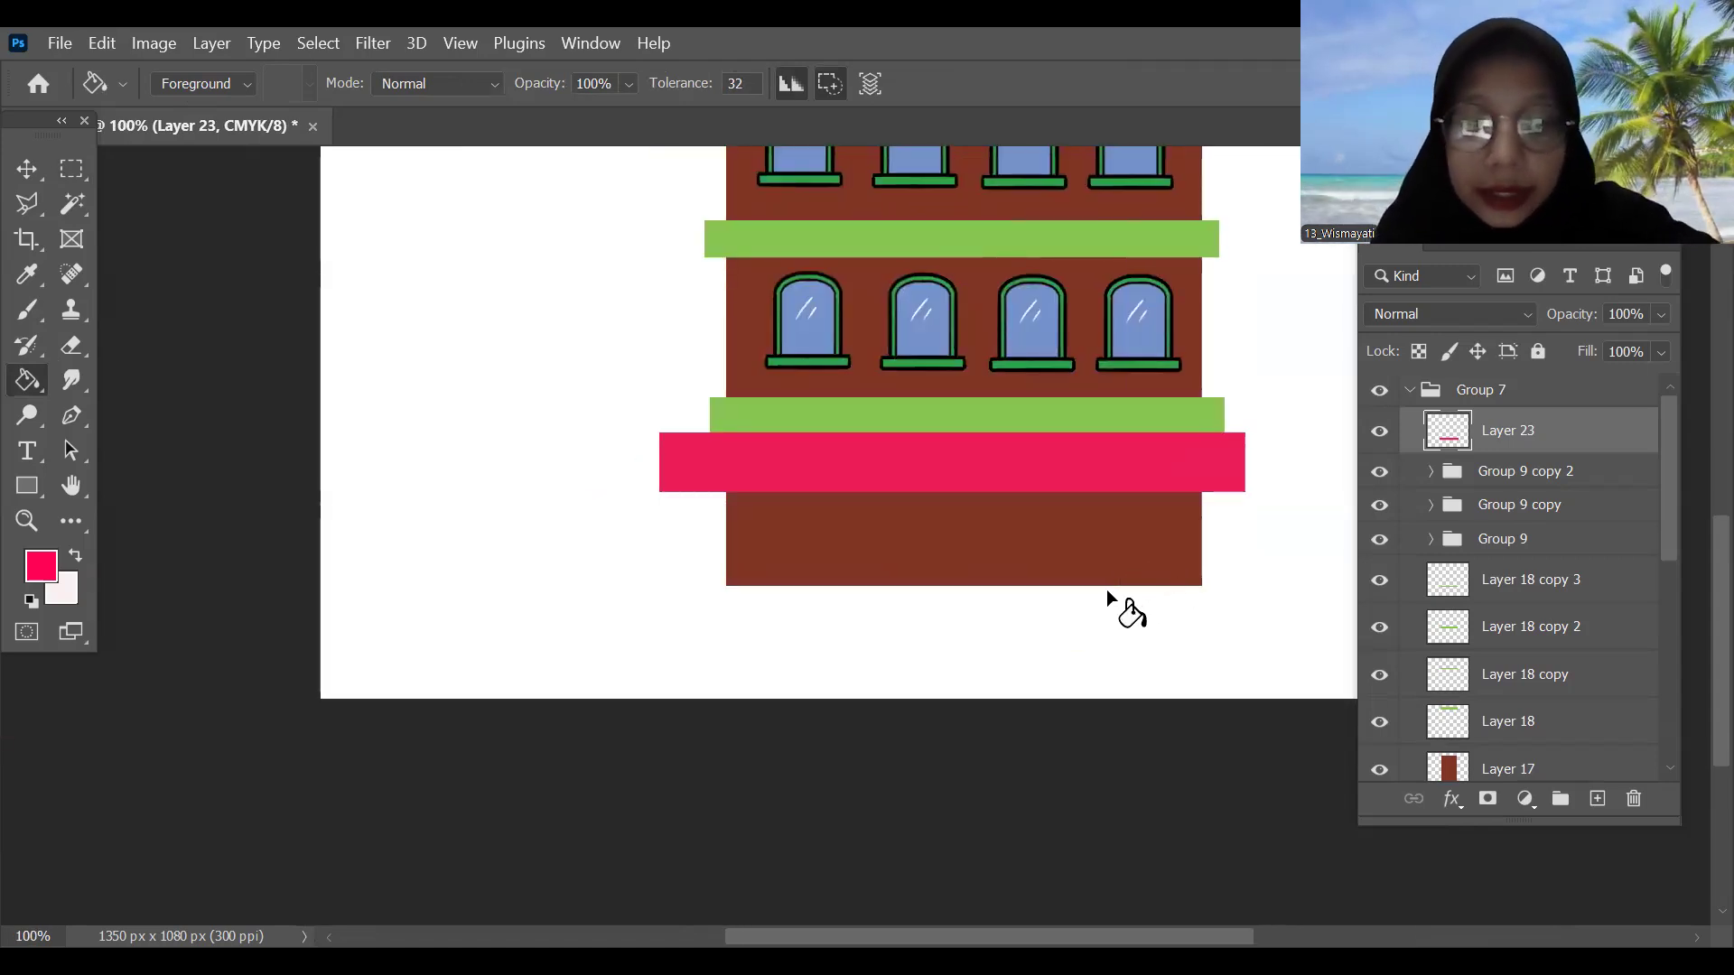
pyautogui.hotkey('ctrl', 't')
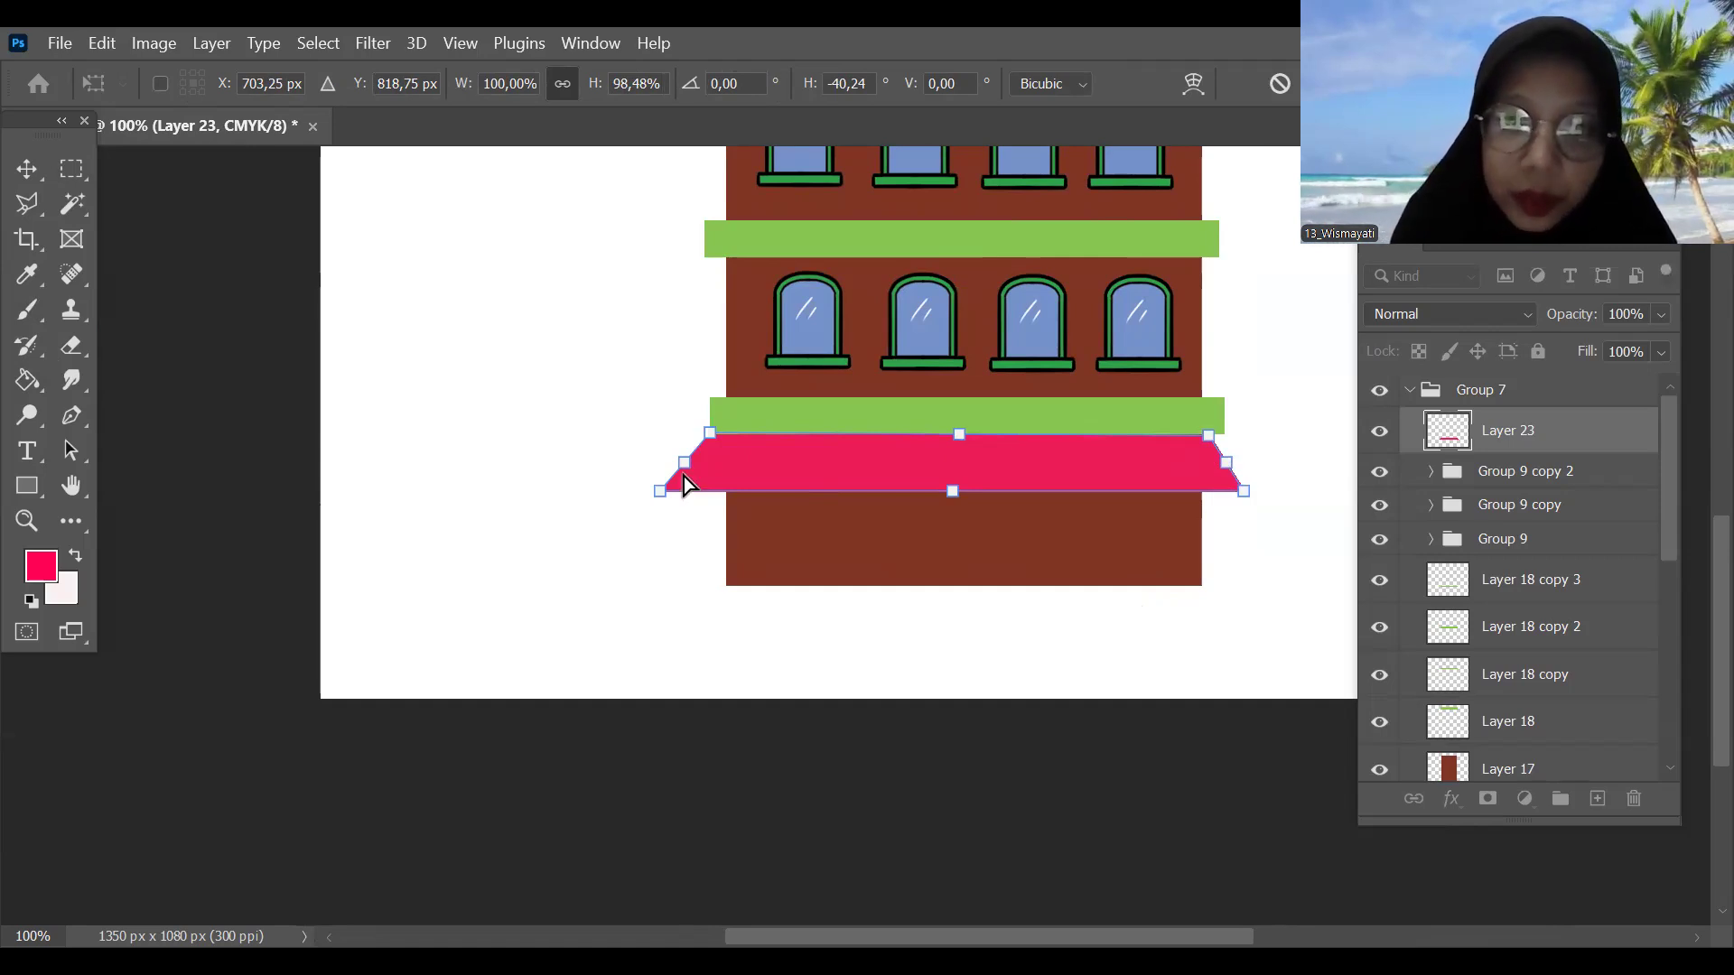
pyautogui.moveTo(683, 477); pyautogui.dragTo(683, 477)
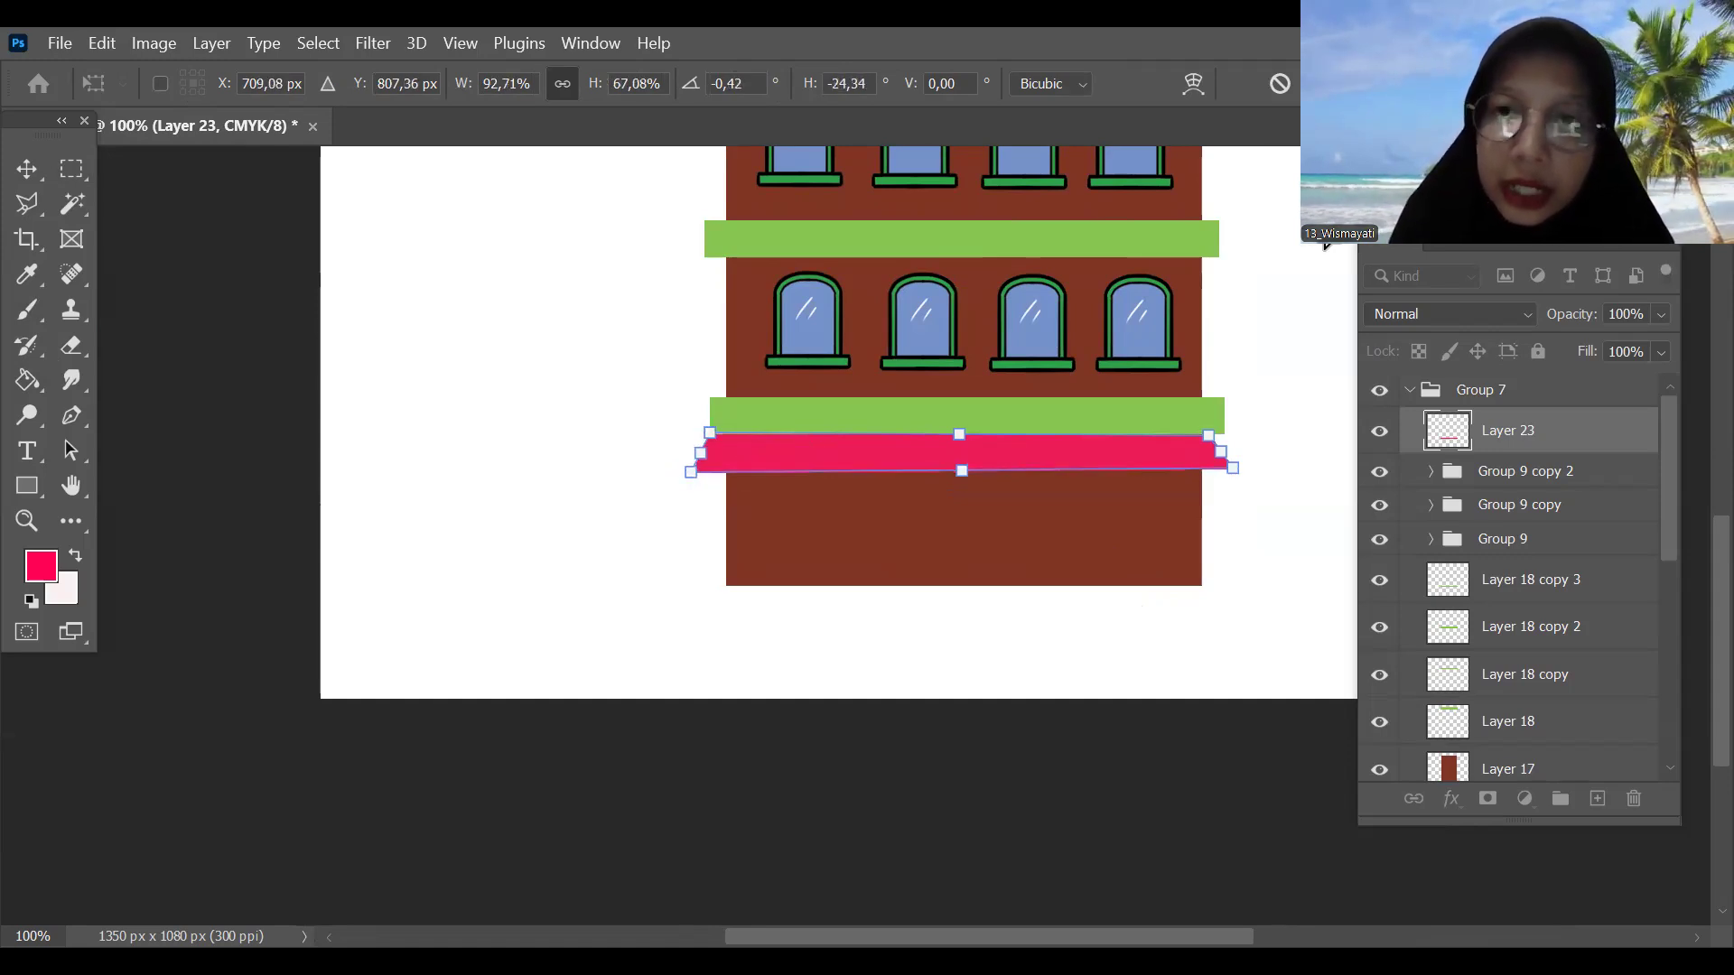
pyautogui.press('Return')
pyautogui.press('g')
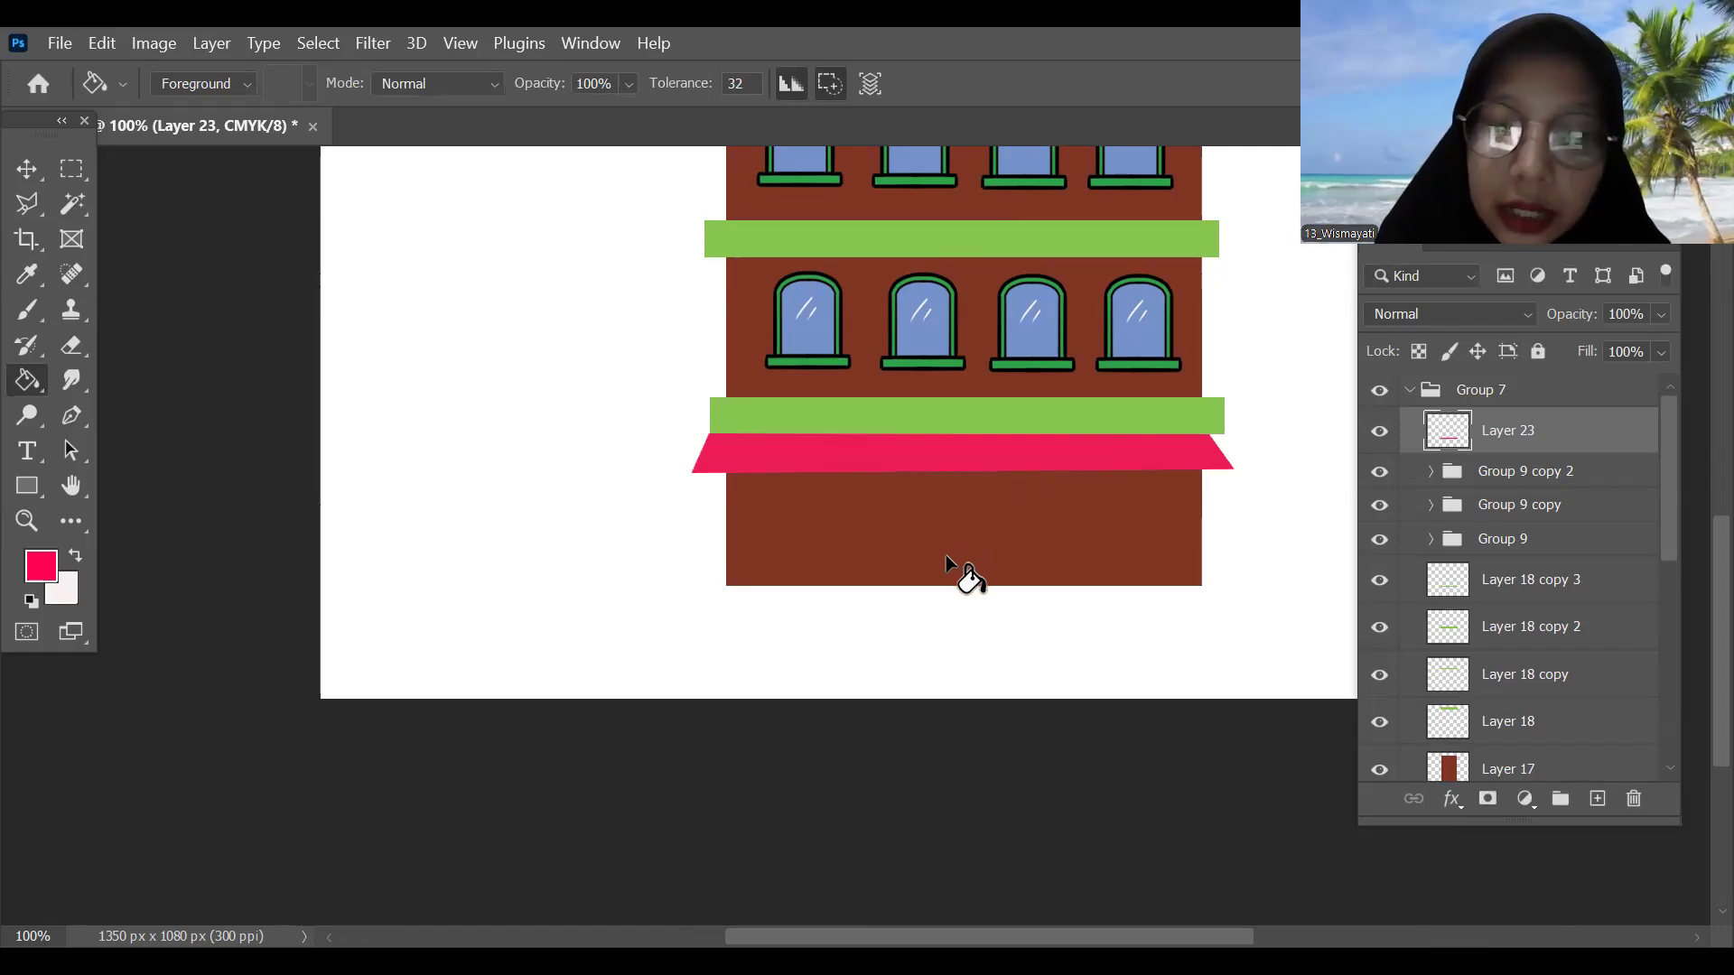
pyautogui.click(41, 168)
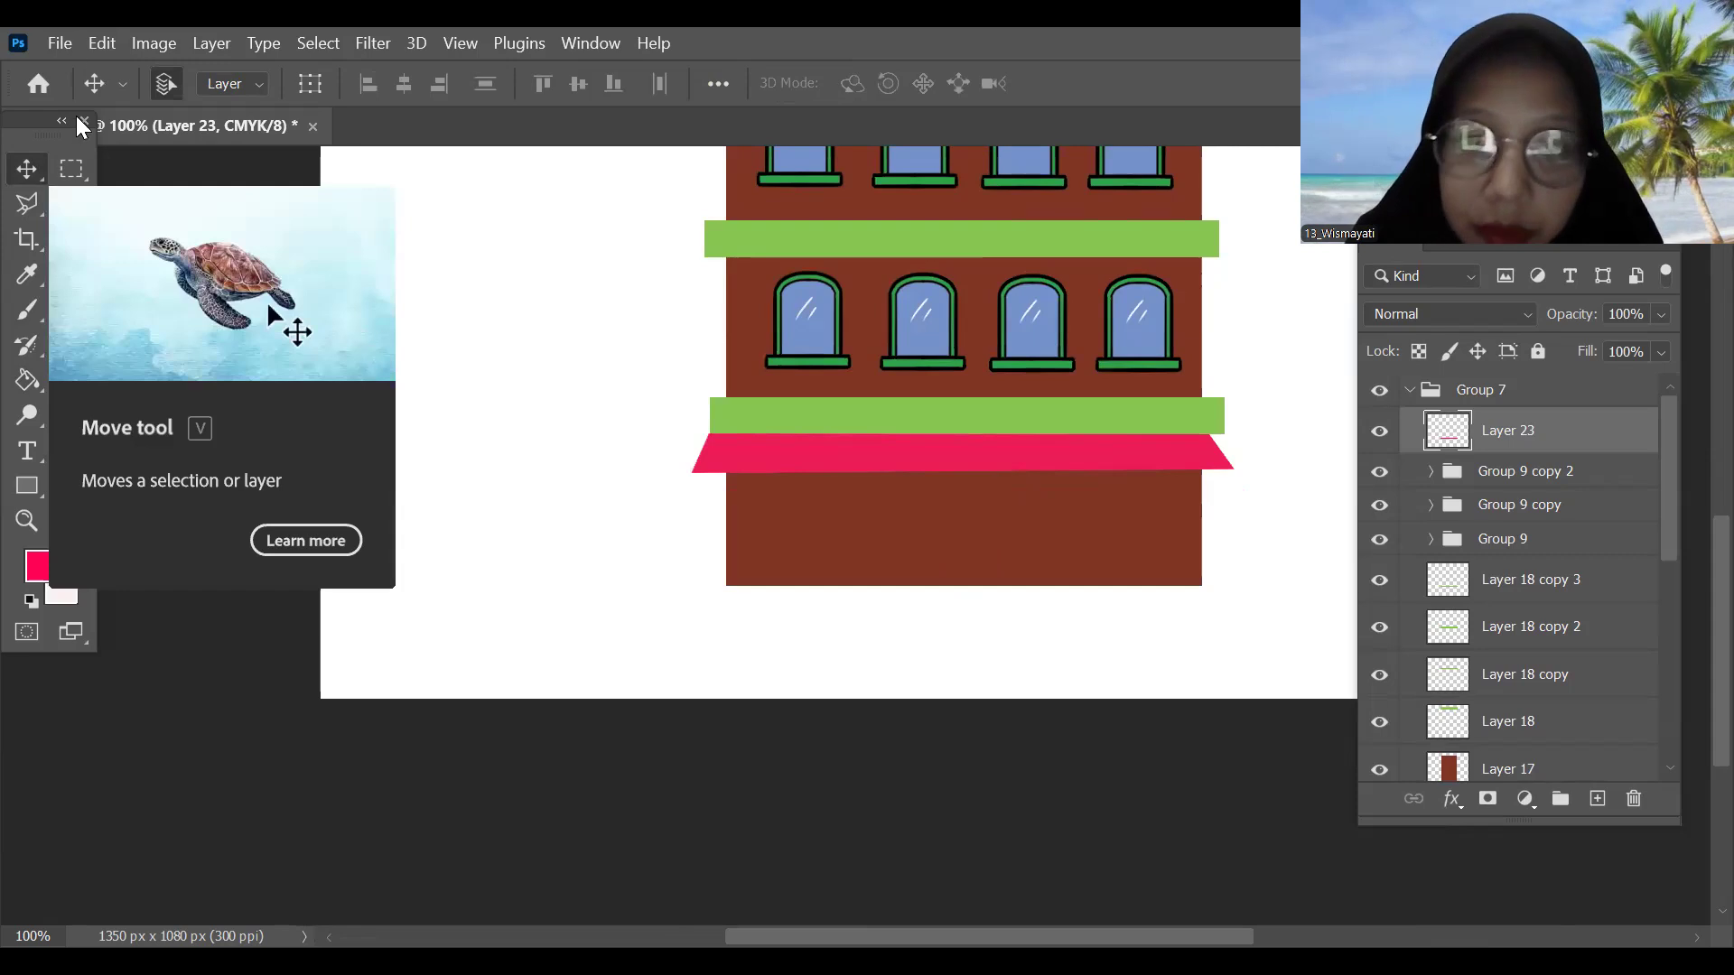
pyautogui.rightClick(988, 396)
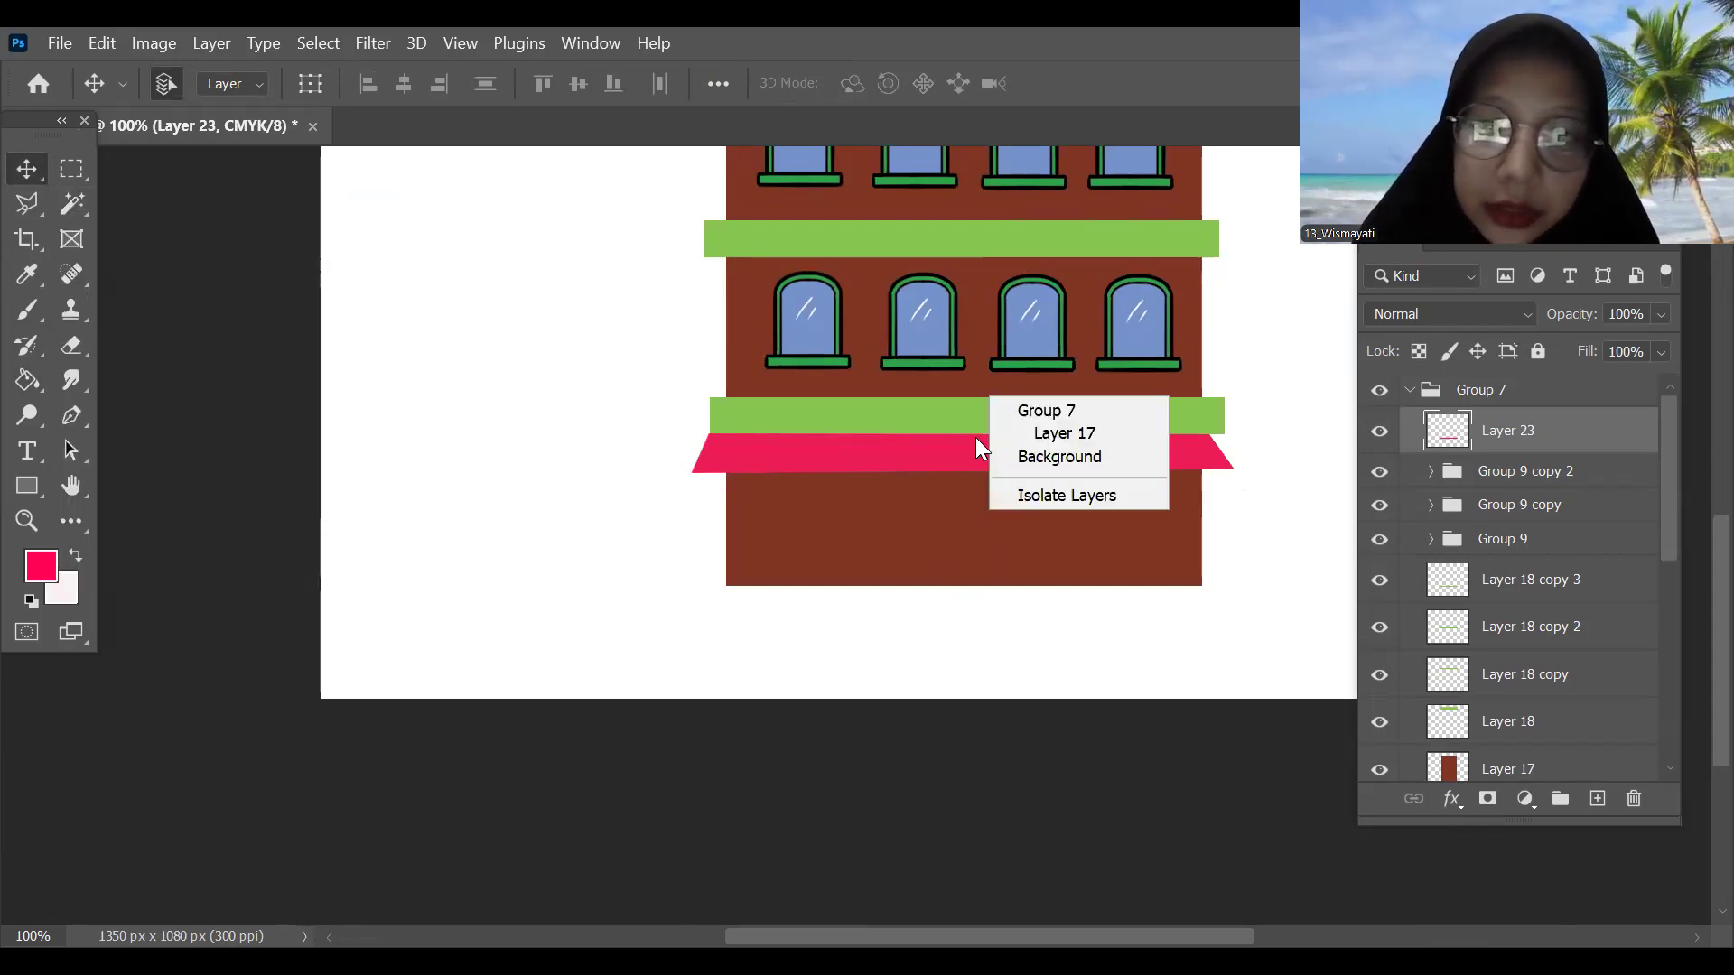
pyautogui.click(1551, 435)
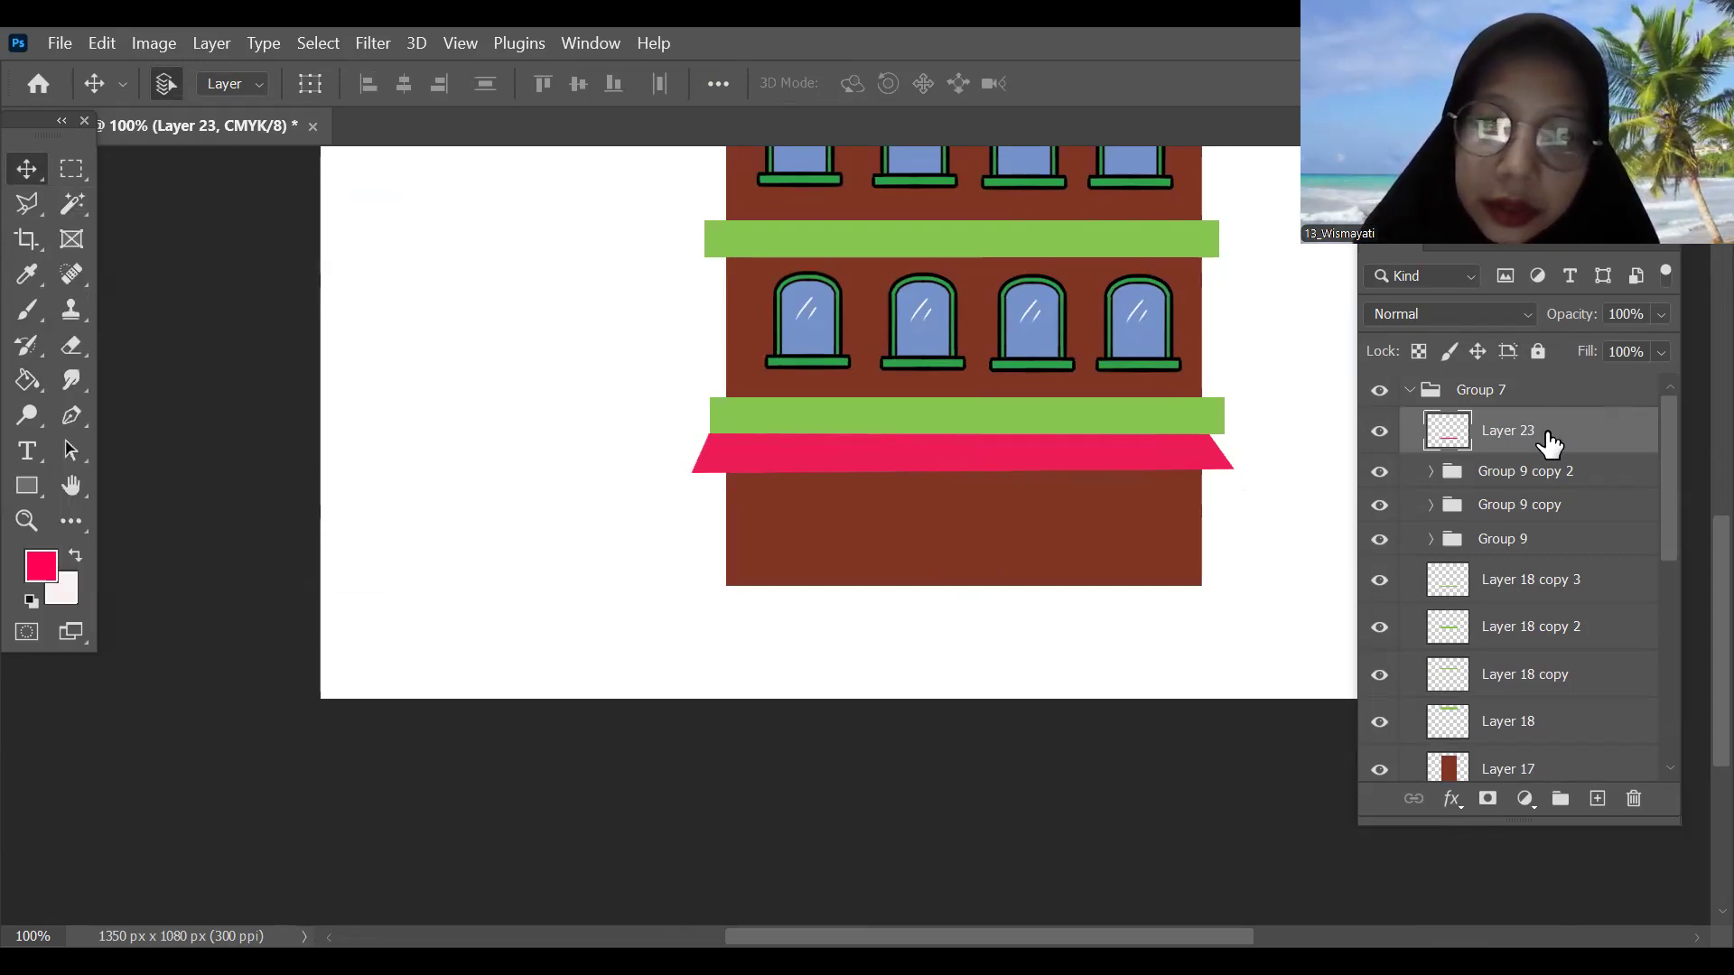
pyautogui.rightClick(986, 446)
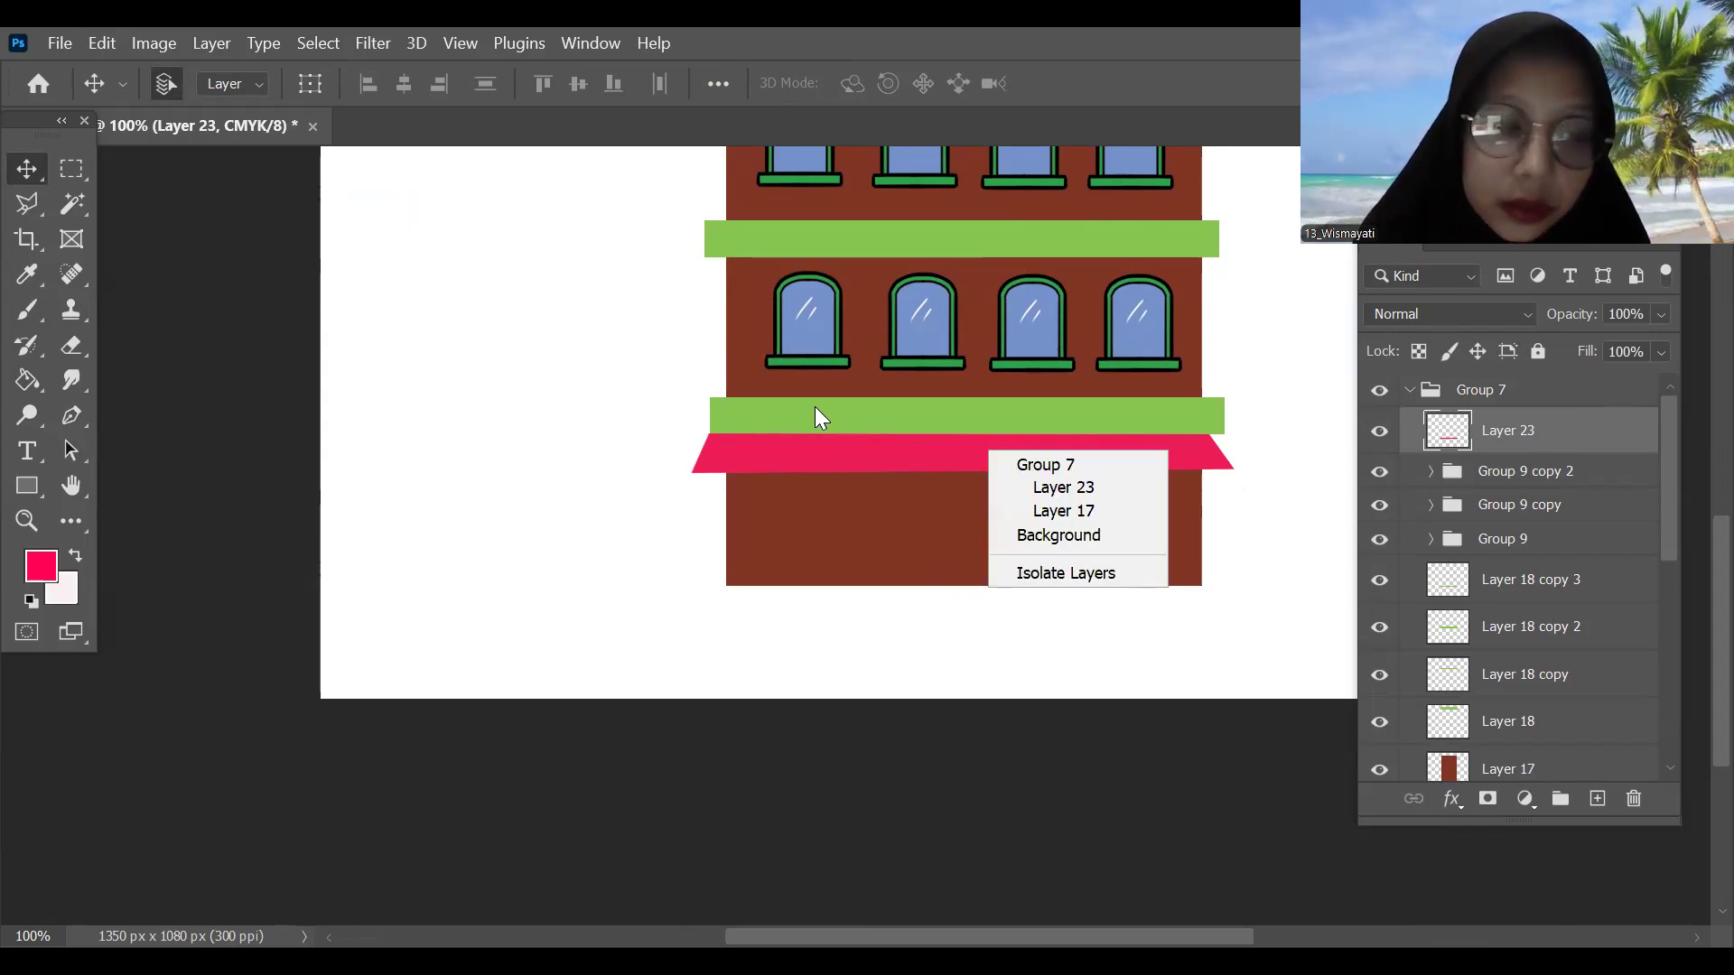
pyautogui.click(837, 652)
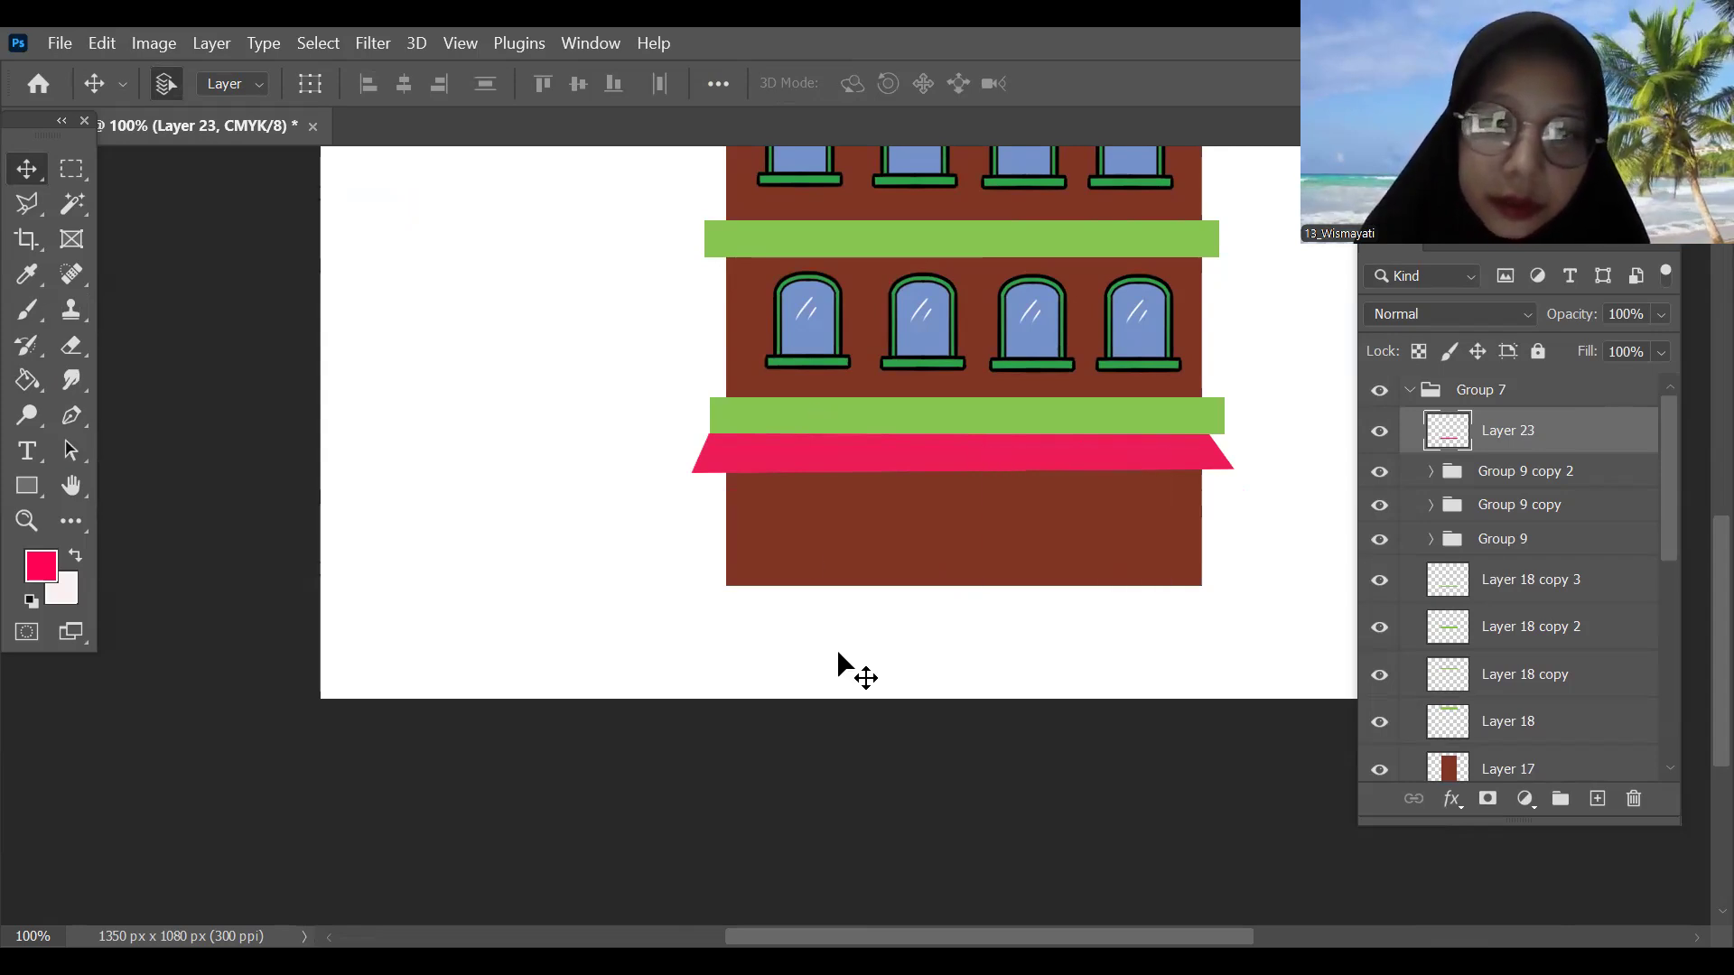
pyautogui.click(838, 652)
pyautogui.hotkey('ctrl', '-')
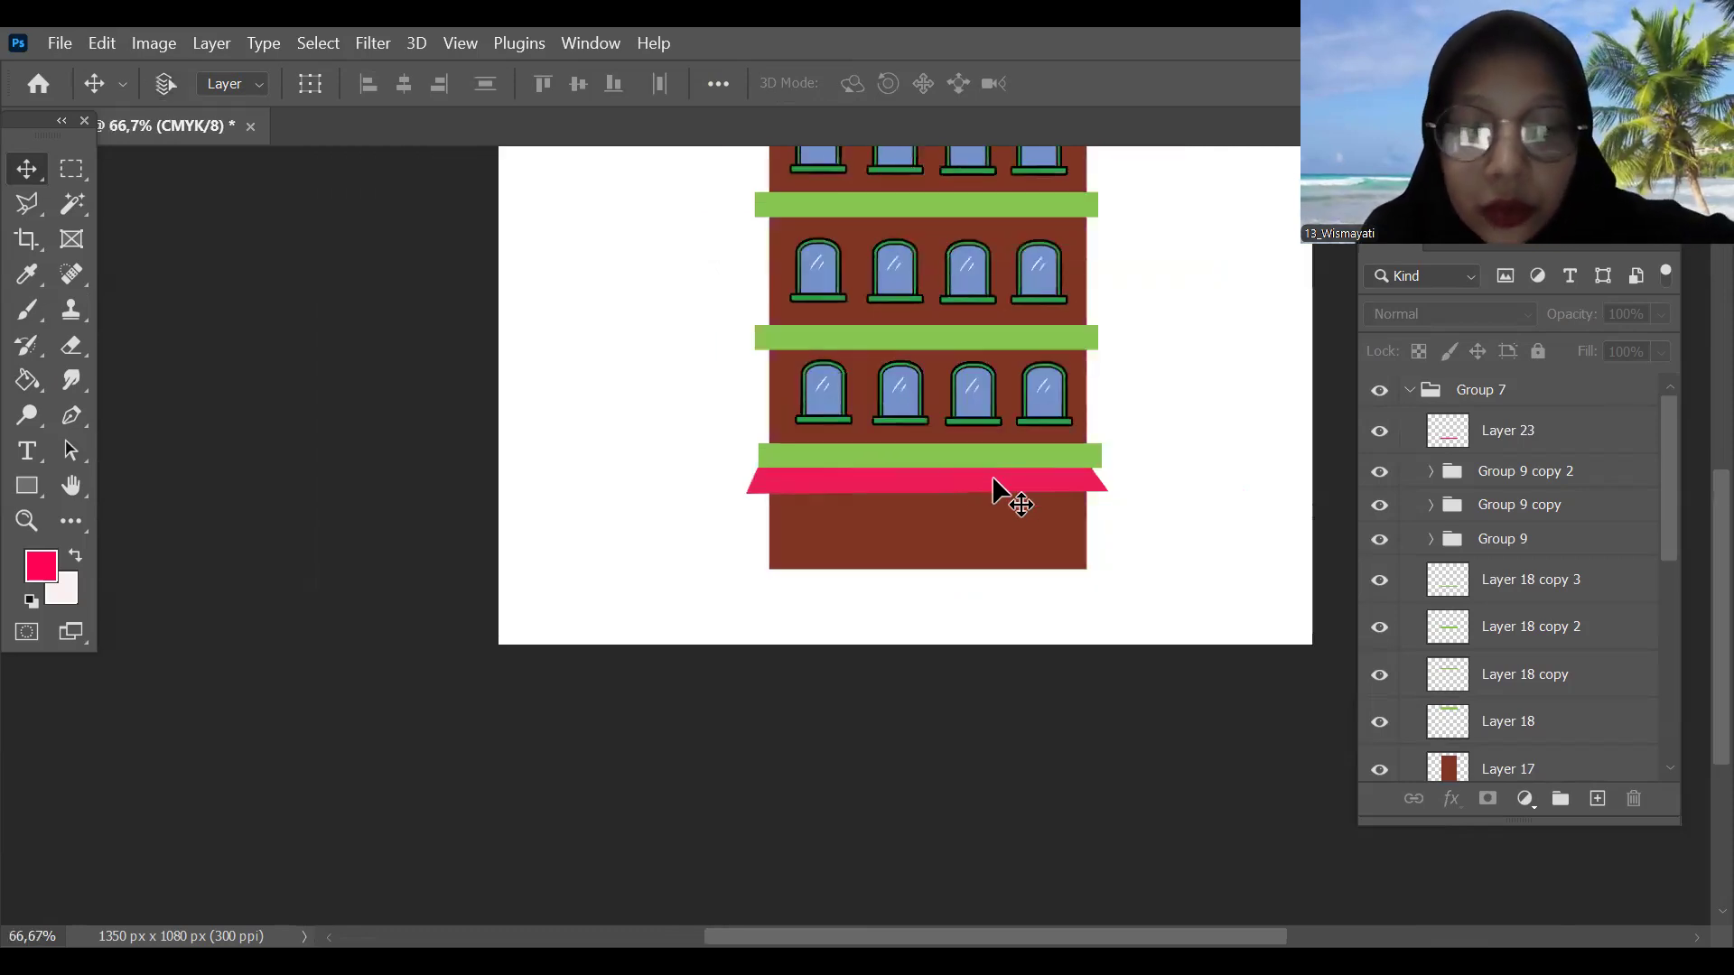
# Step: Apply a Perspective transform to Layer 23 that spreads the pink awning's lower corners outward evenly on both sides
pyautogui.click(1504, 431)
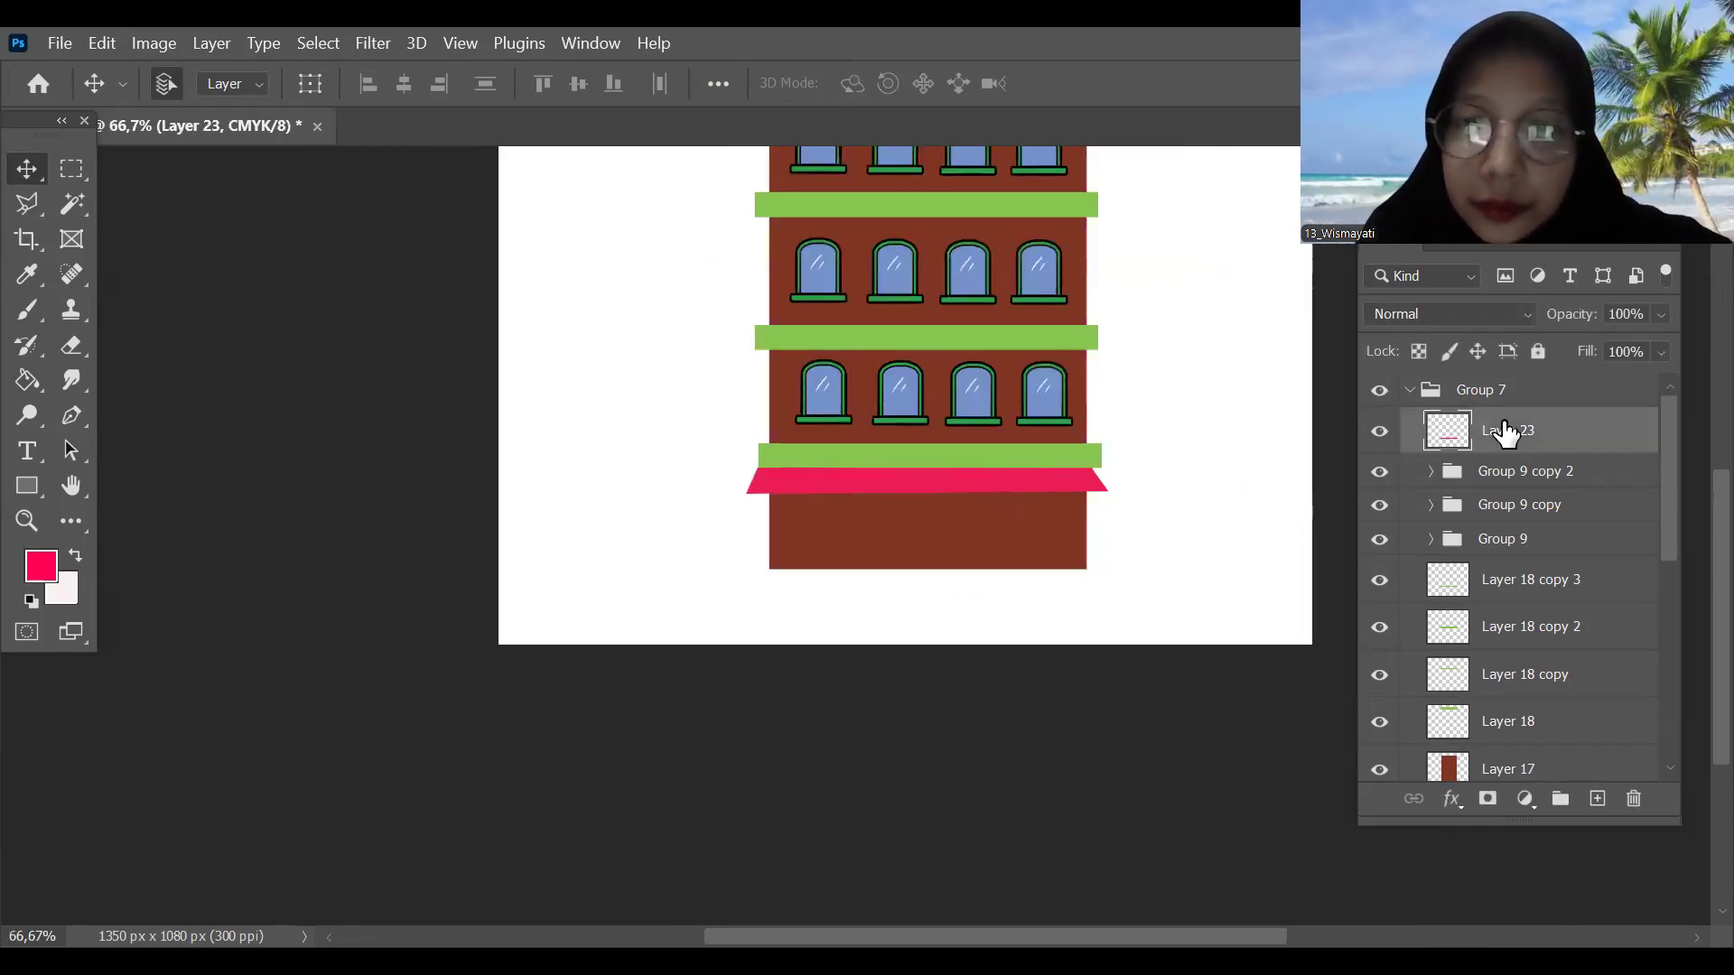
pyautogui.hotkey('ctrl', 't')
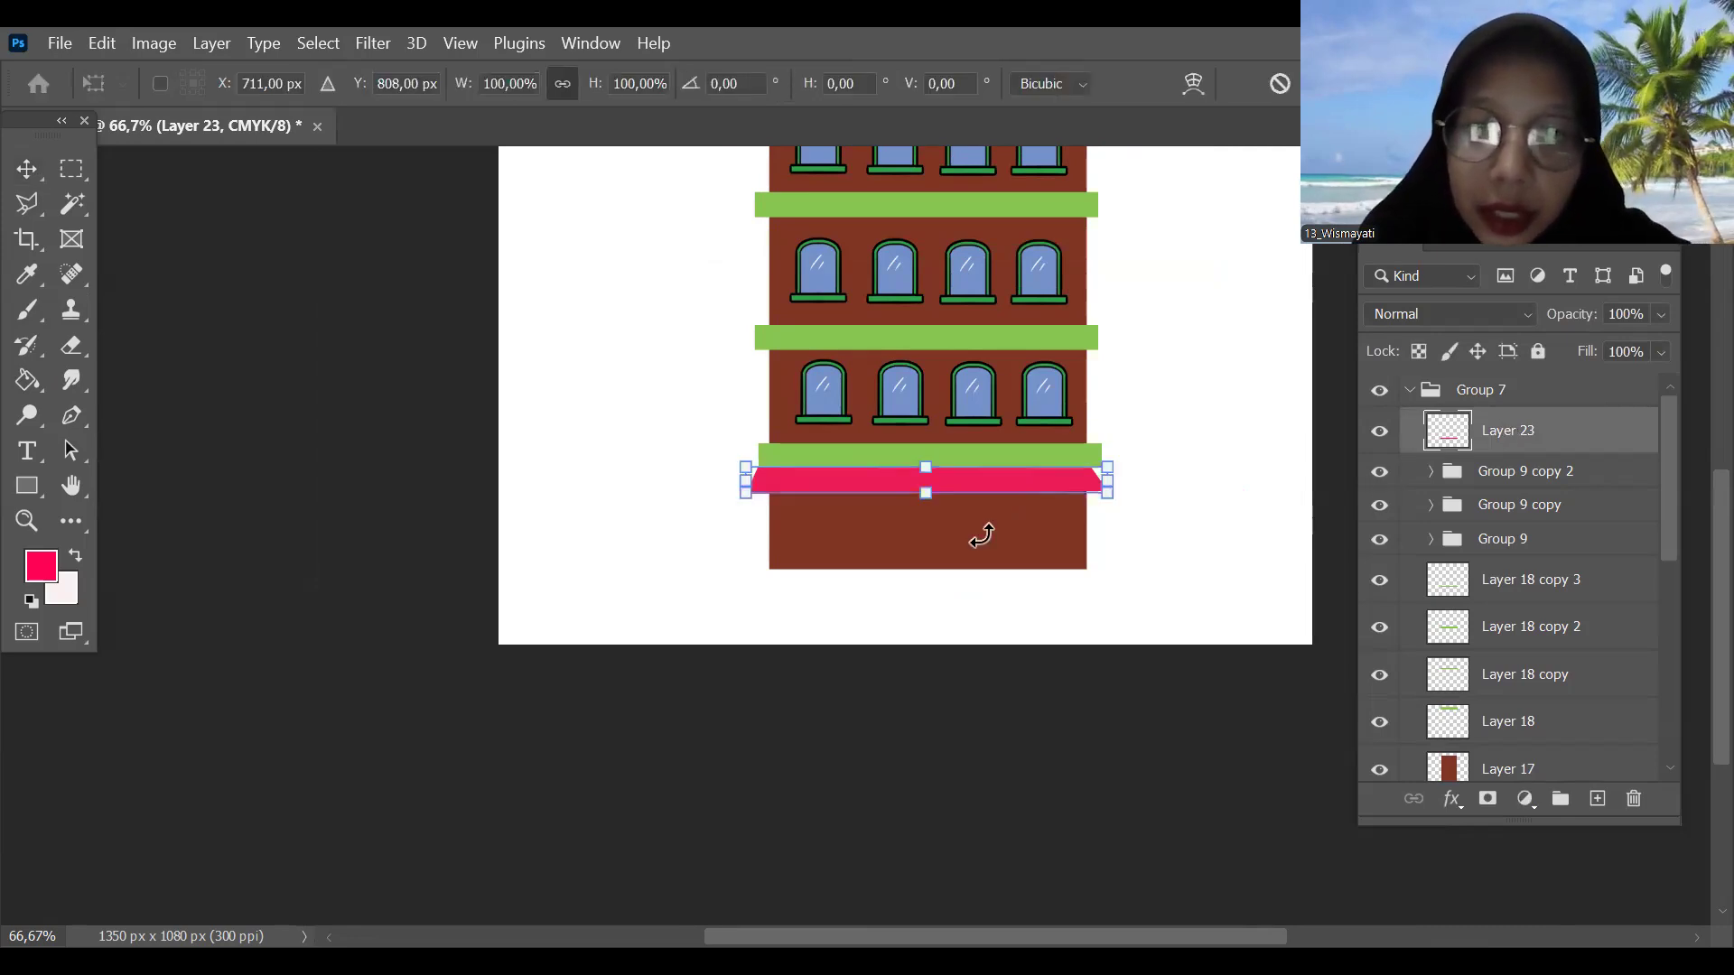
pyautogui.rightClick(966, 480)
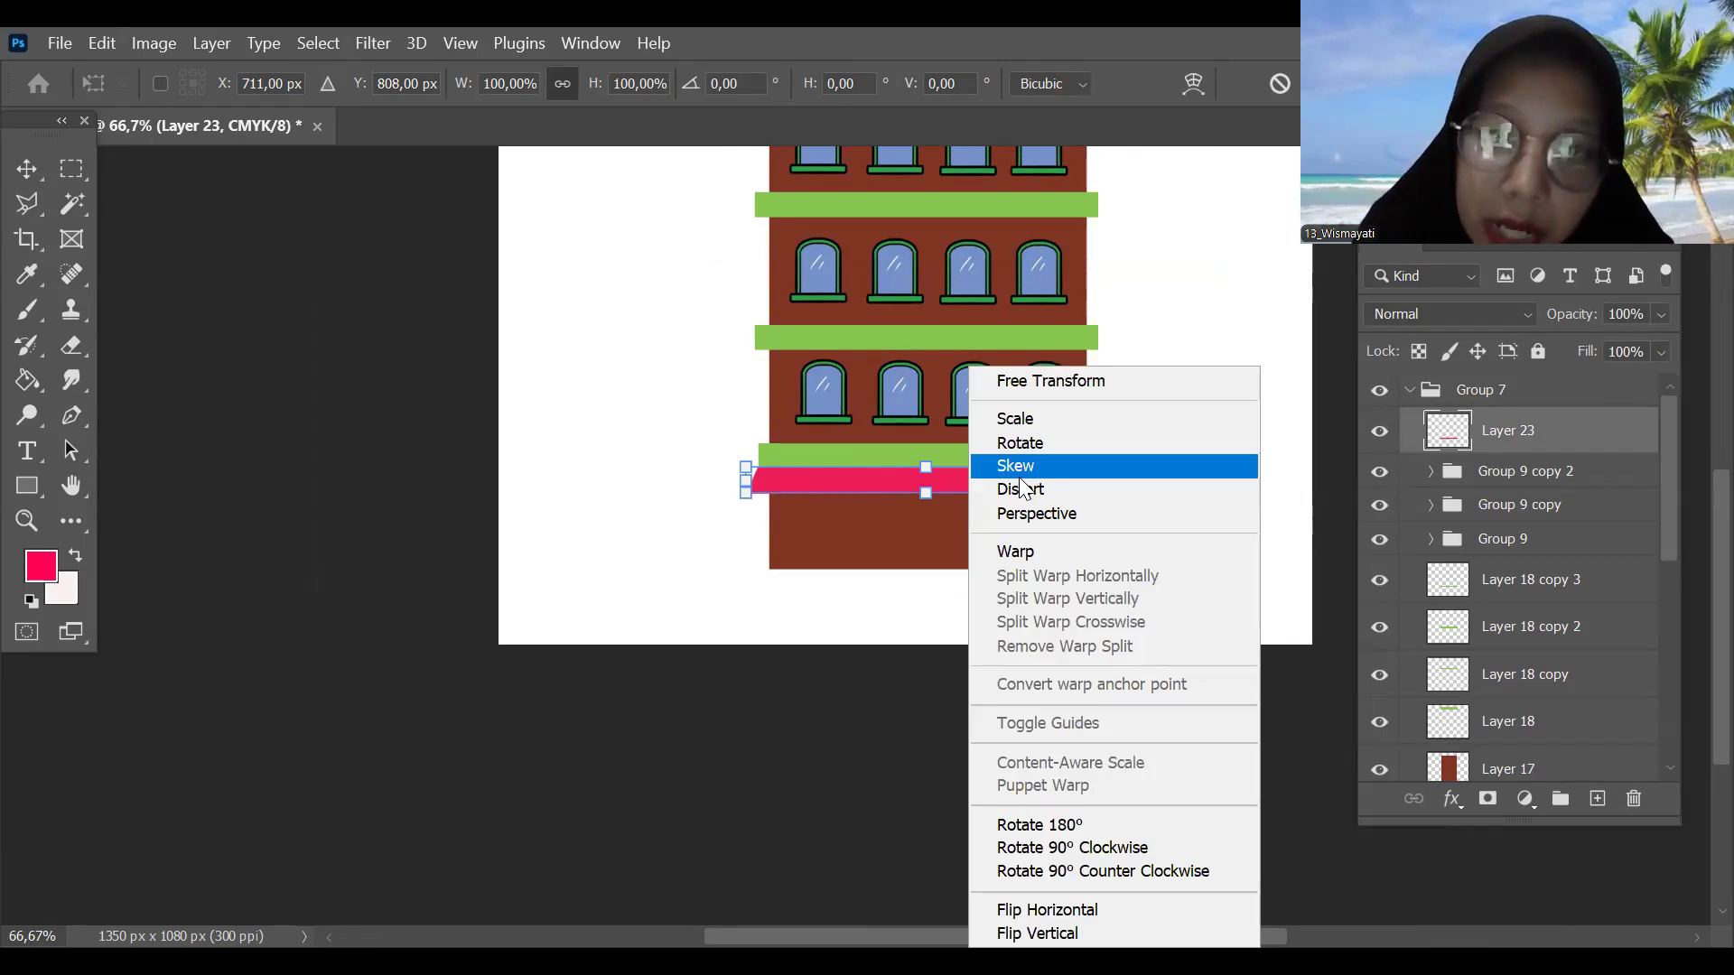
pyautogui.click(1050, 516)
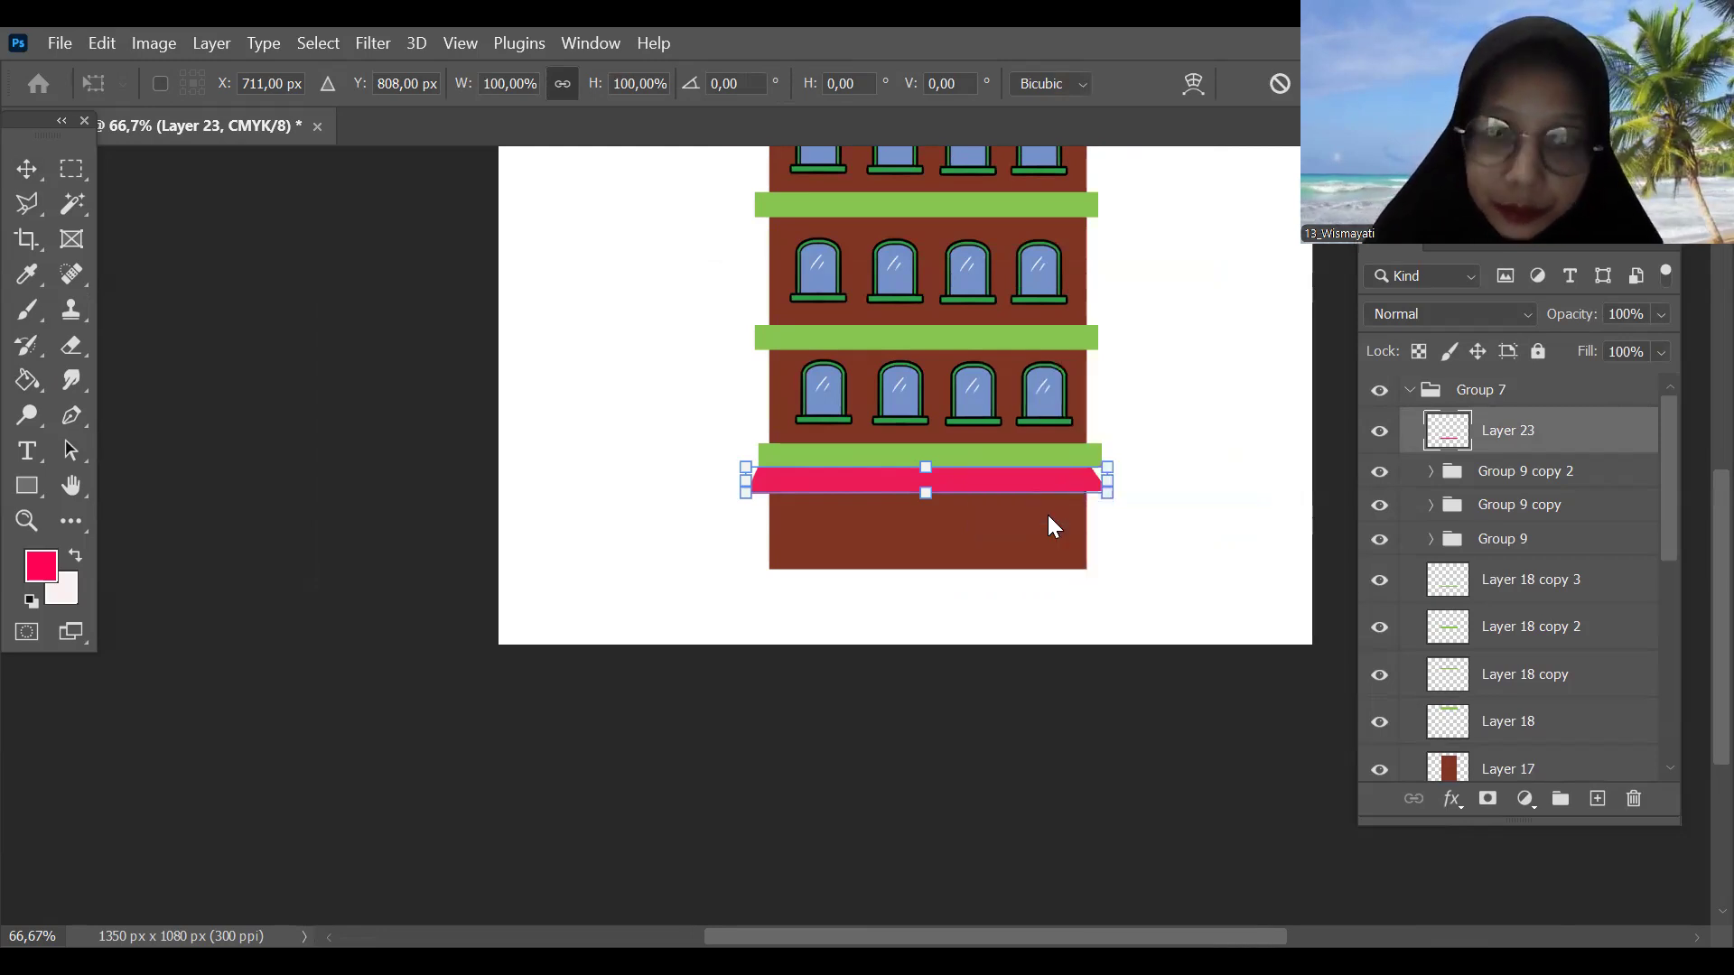
pyautogui.hotkey('ctrl', '+')
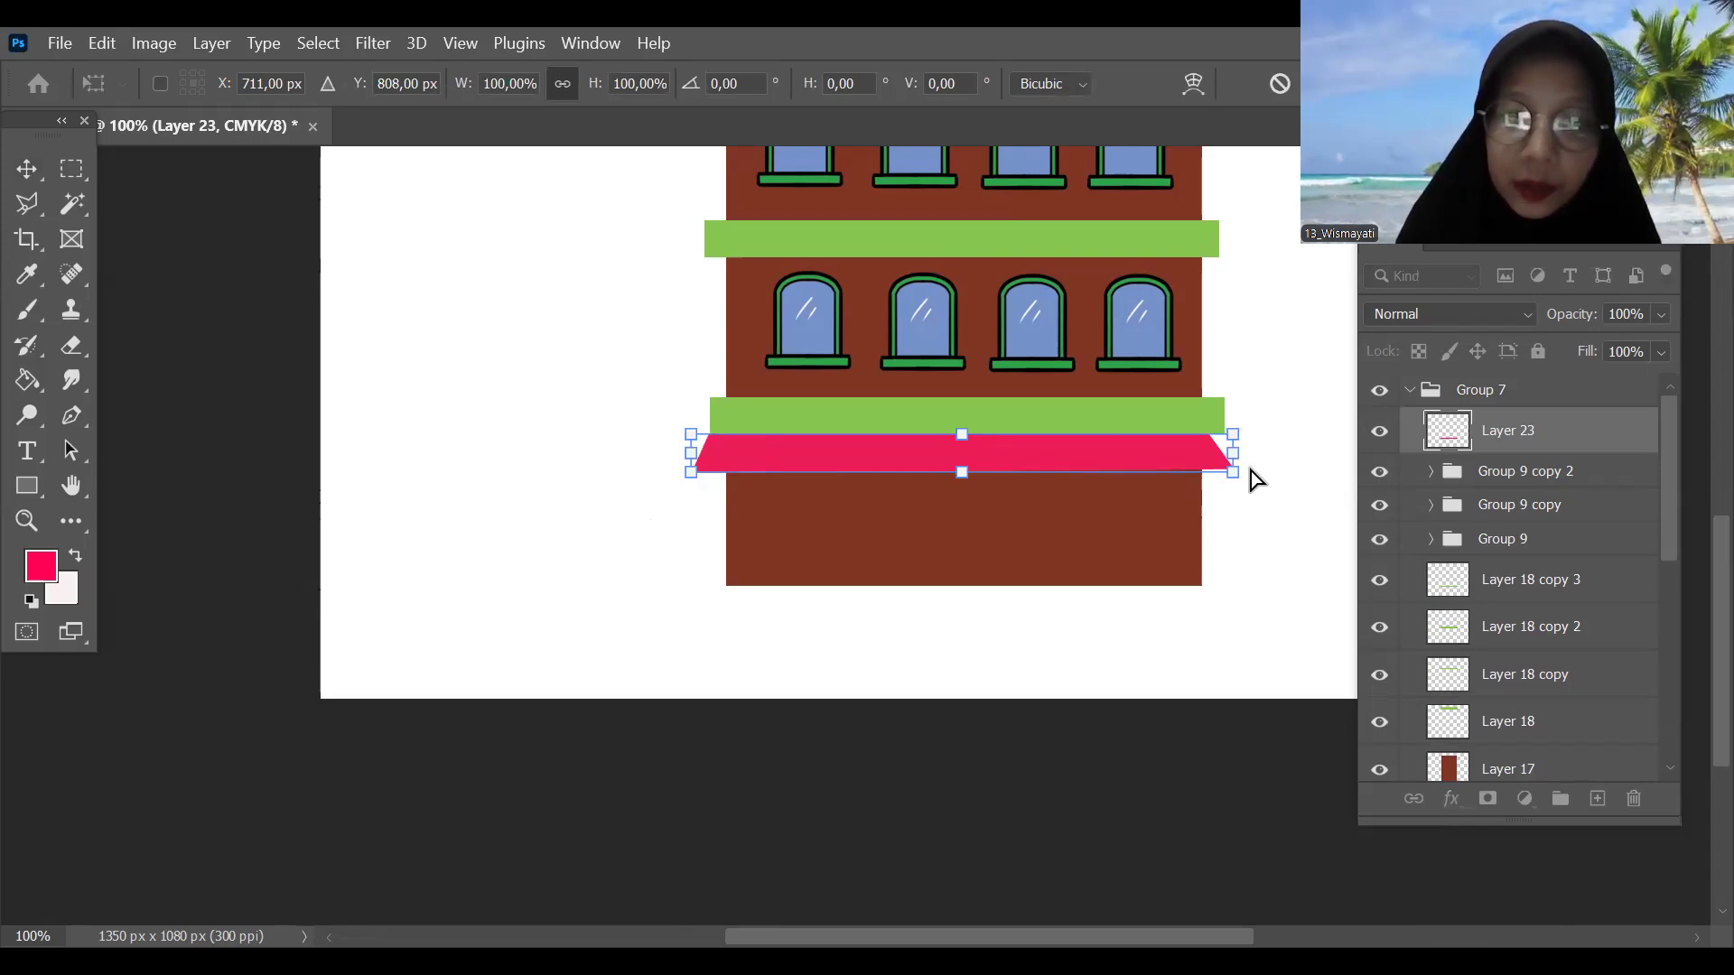
pyautogui.moveTo(1233, 471); pyautogui.dragTo(1251, 471)
pyautogui.press('Return')
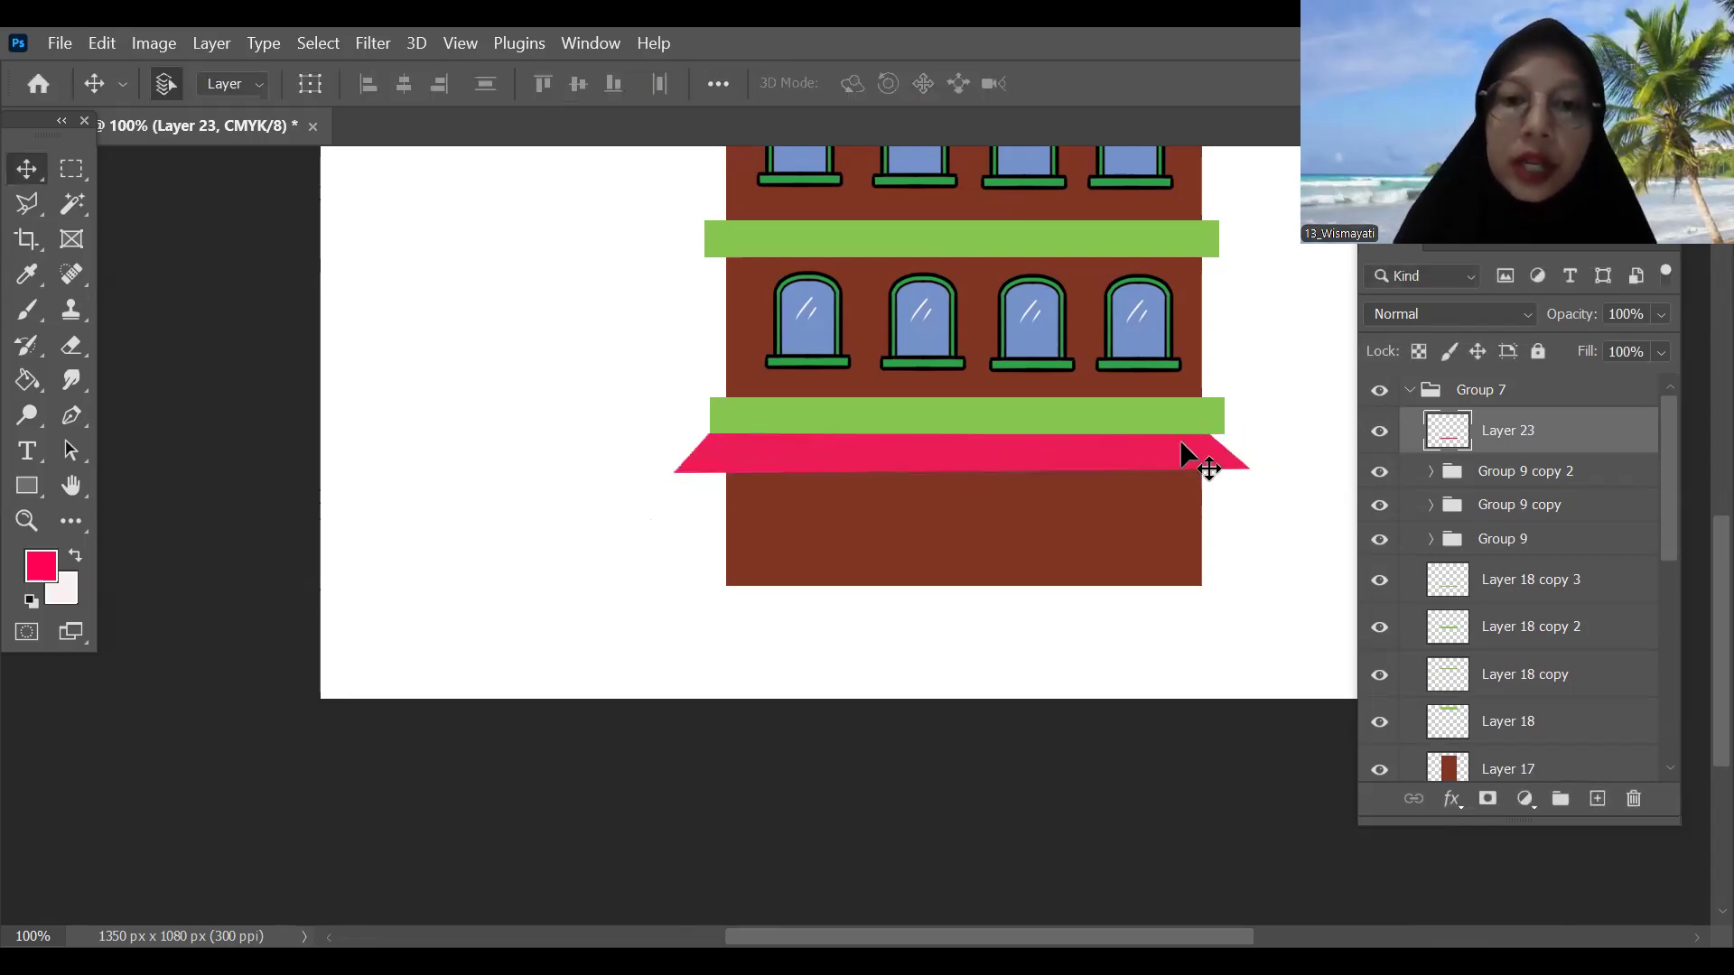
# Step: Duplicate the leftmost window of the lowest window row (Group 8) and place the copy on the ground floor beneath the pink awning
pyautogui.hotkey('ctrl', '-')
pyautogui.moveTo(1179, 463); pyautogui.dragTo(1196, 573)
pyautogui.hotkey('ctrl', '+')
pyautogui.hotkey('ctrl', '-')
pyautogui.hotkey('ctrl', '+')
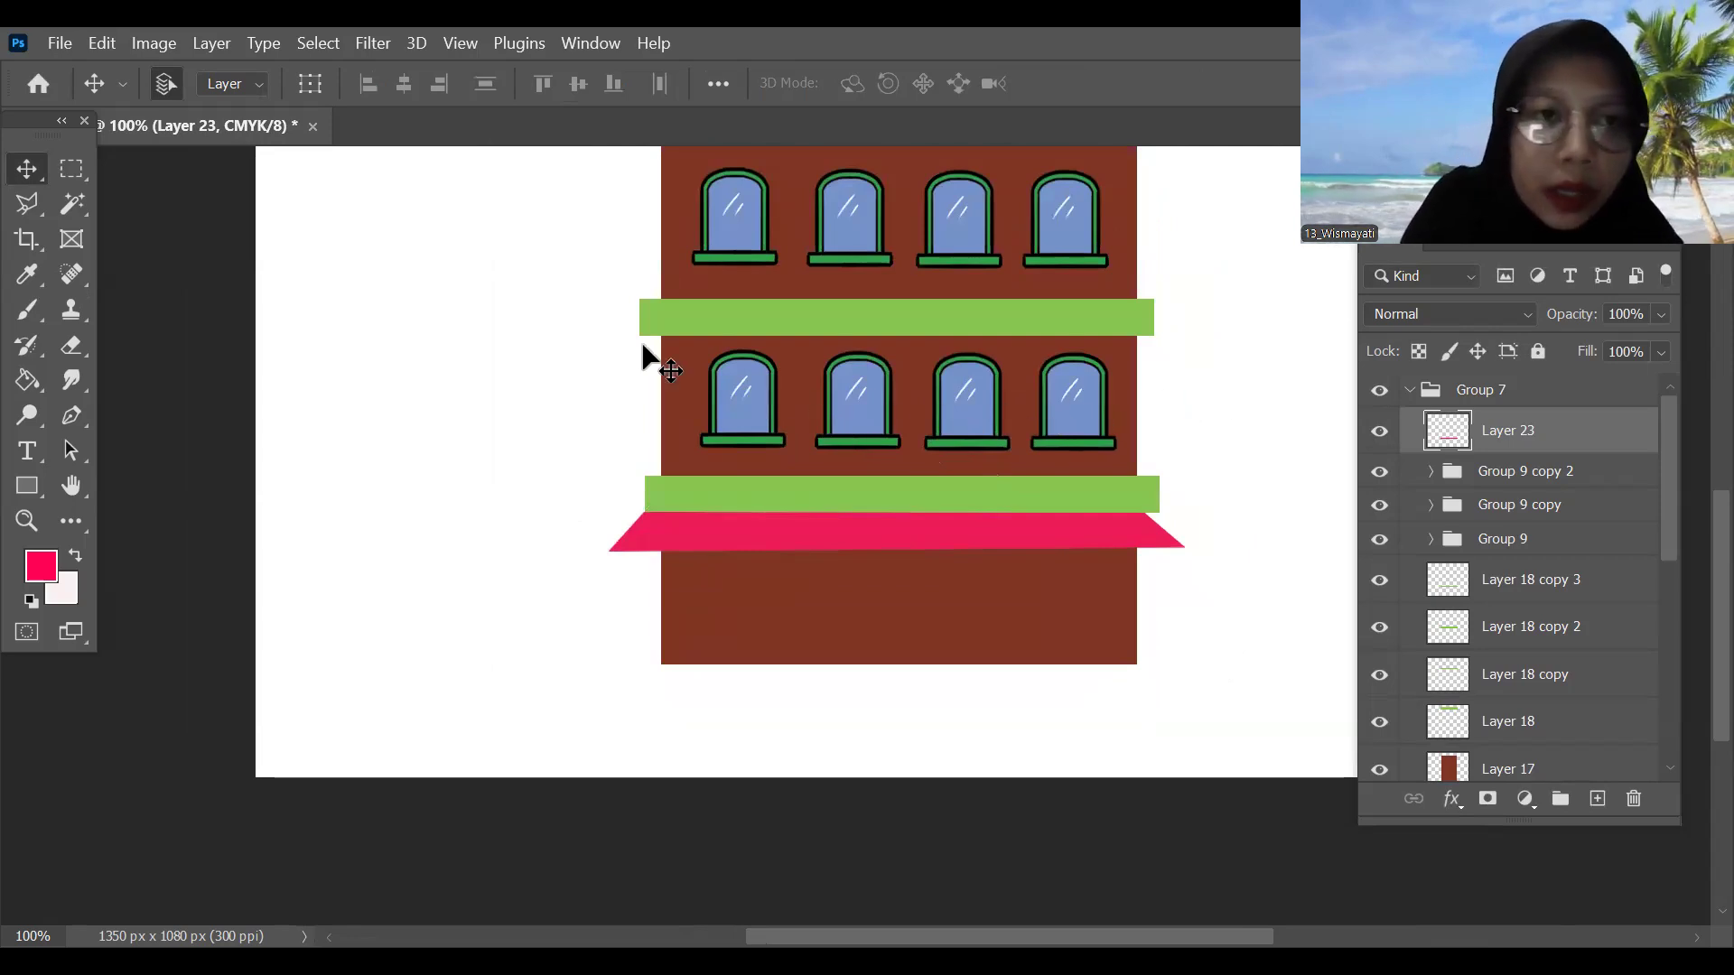
pyautogui.click(755, 415)
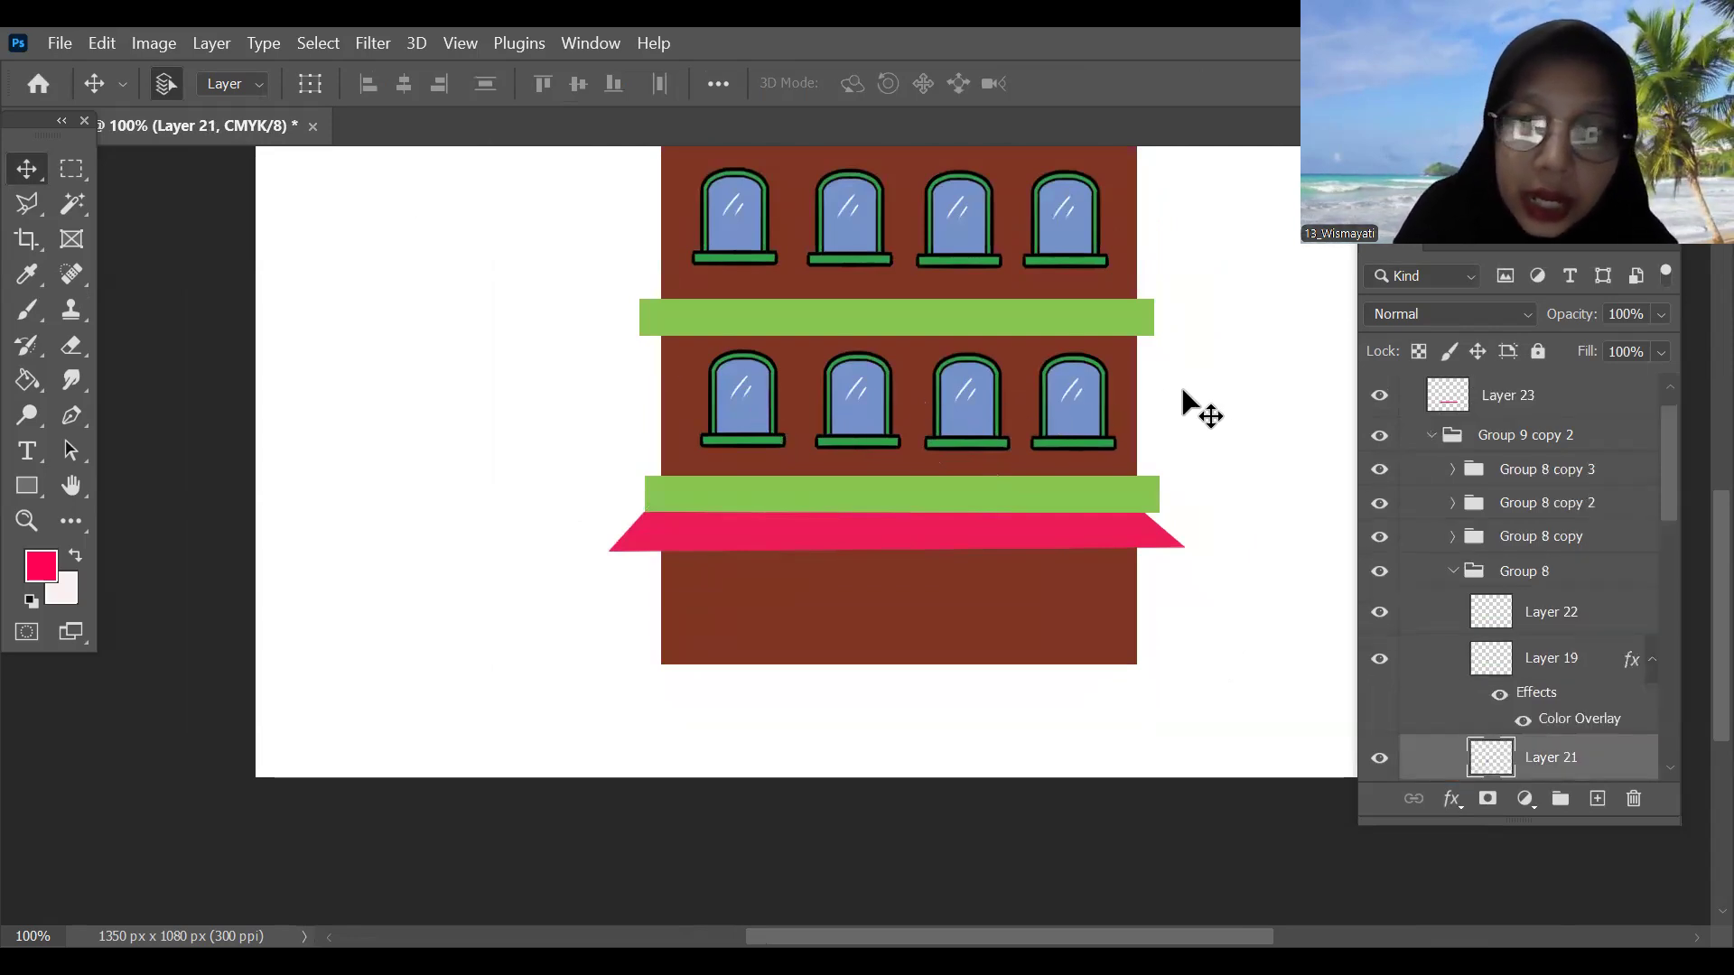
pyautogui.click(1452, 570)
pyautogui.click(1376, 573)
pyautogui.click(1376, 572)
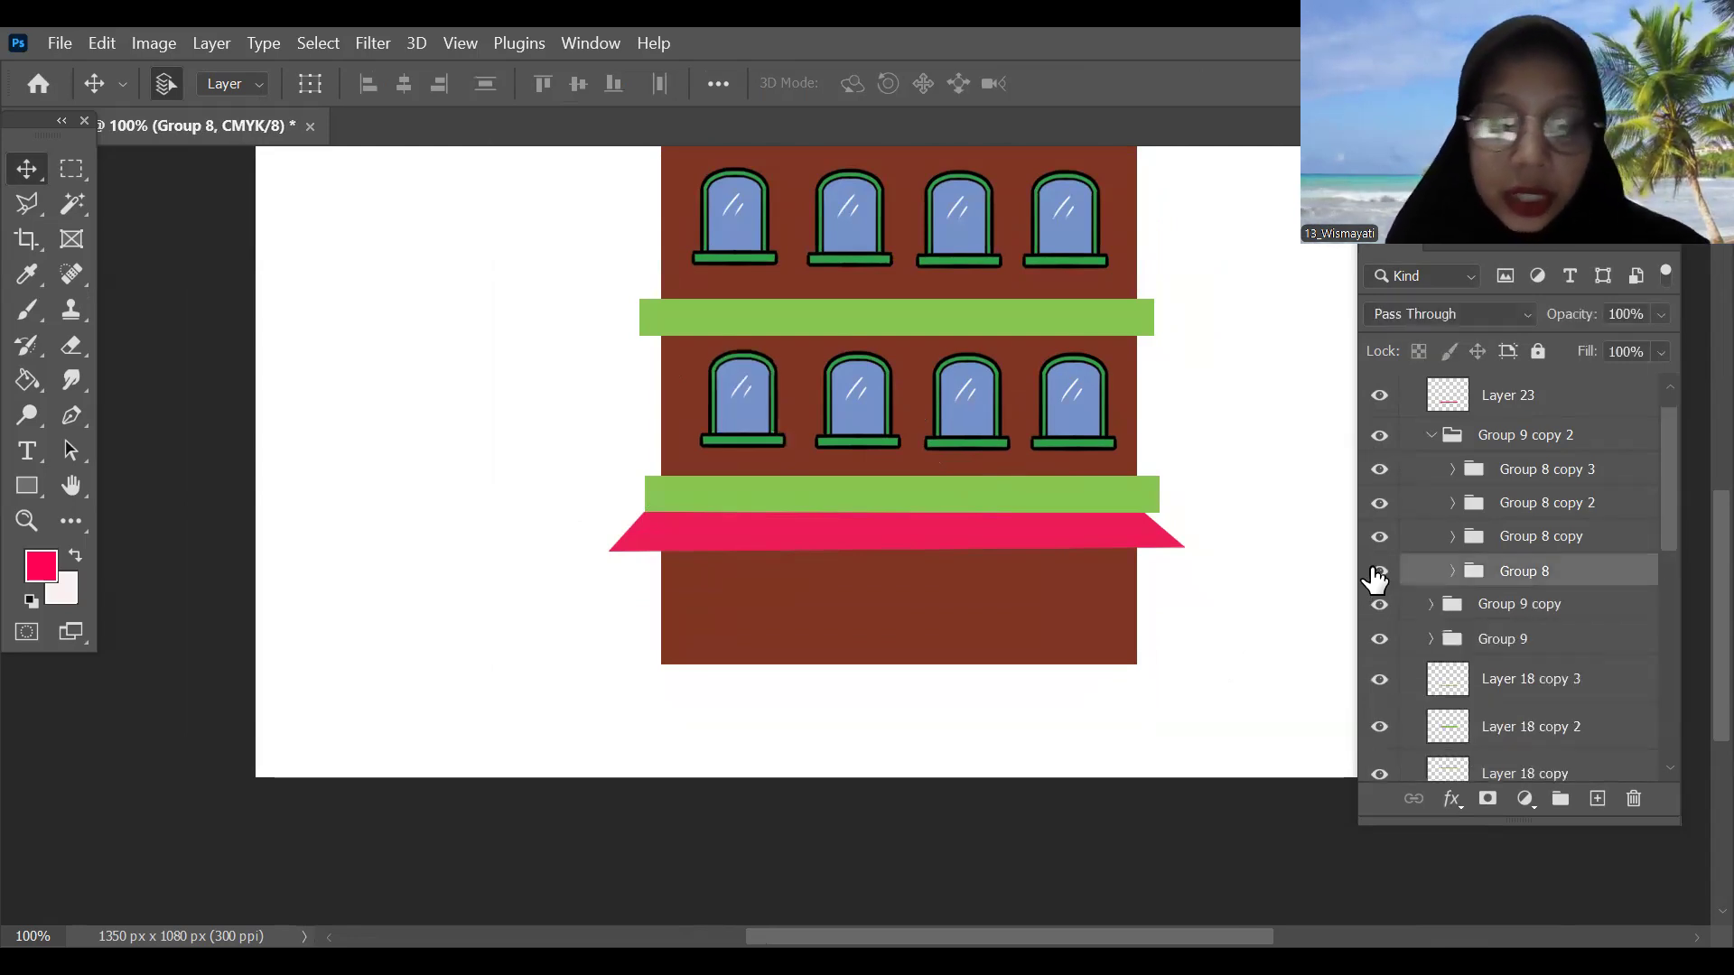
pyautogui.hotkey('ctrl', 'j')
pyautogui.hotkey('ctrl', 't')
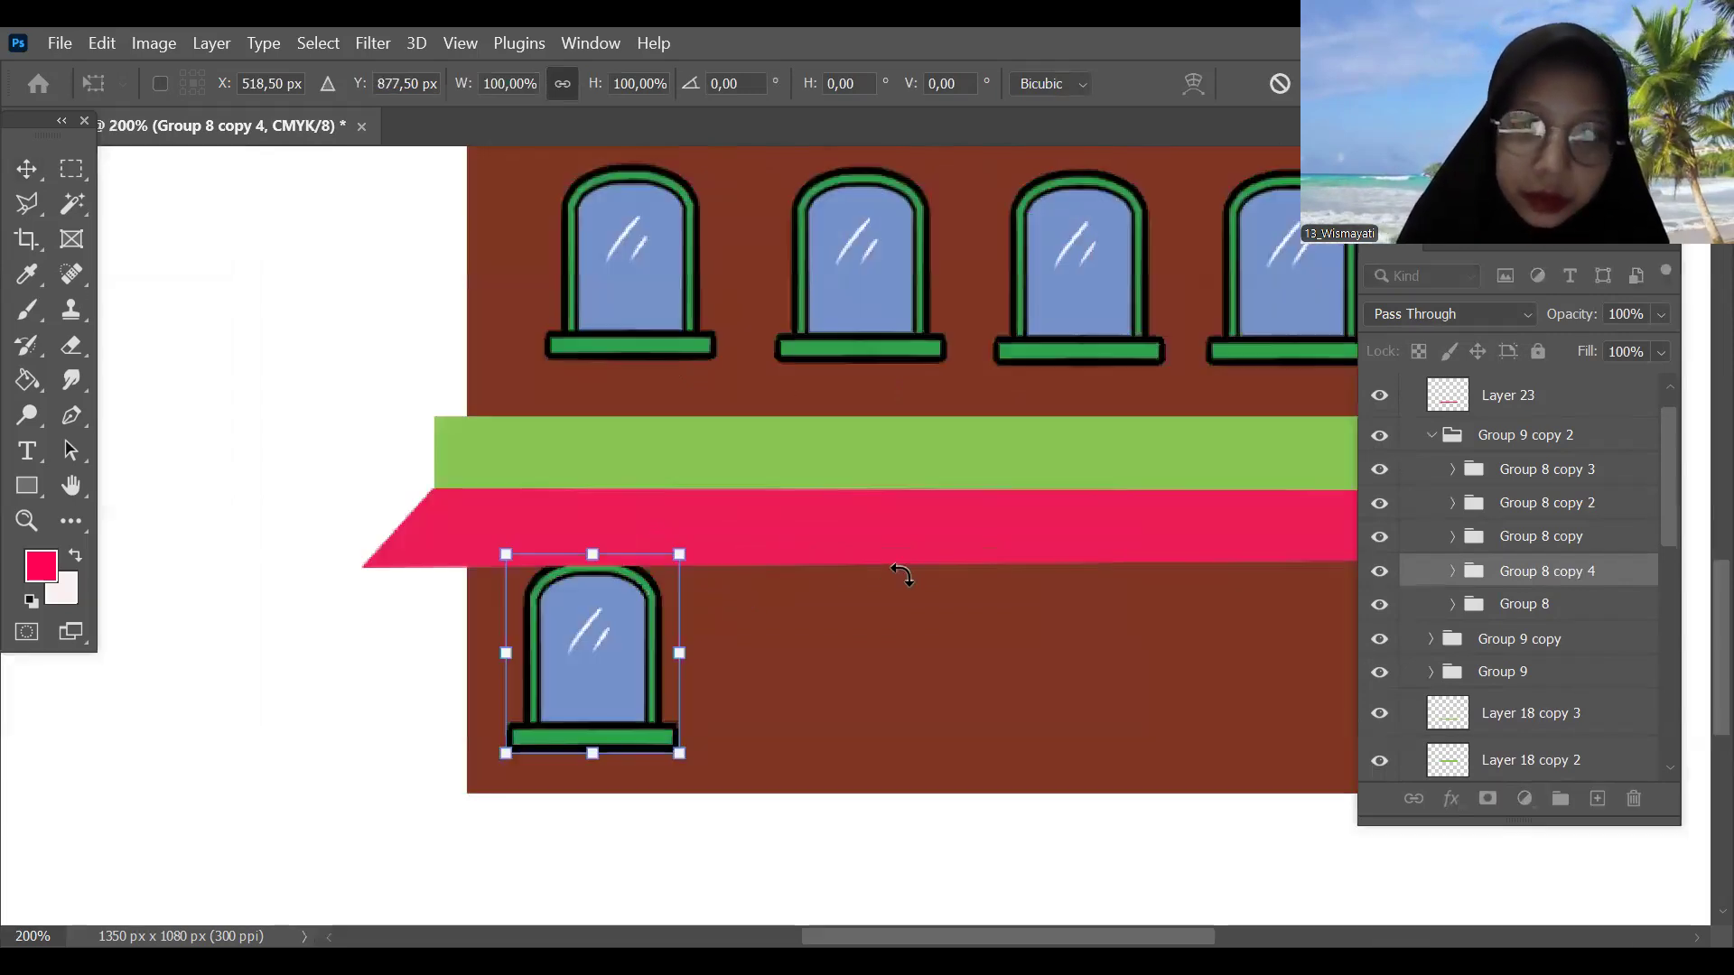
pyautogui.hotkey('ctrl', '-')
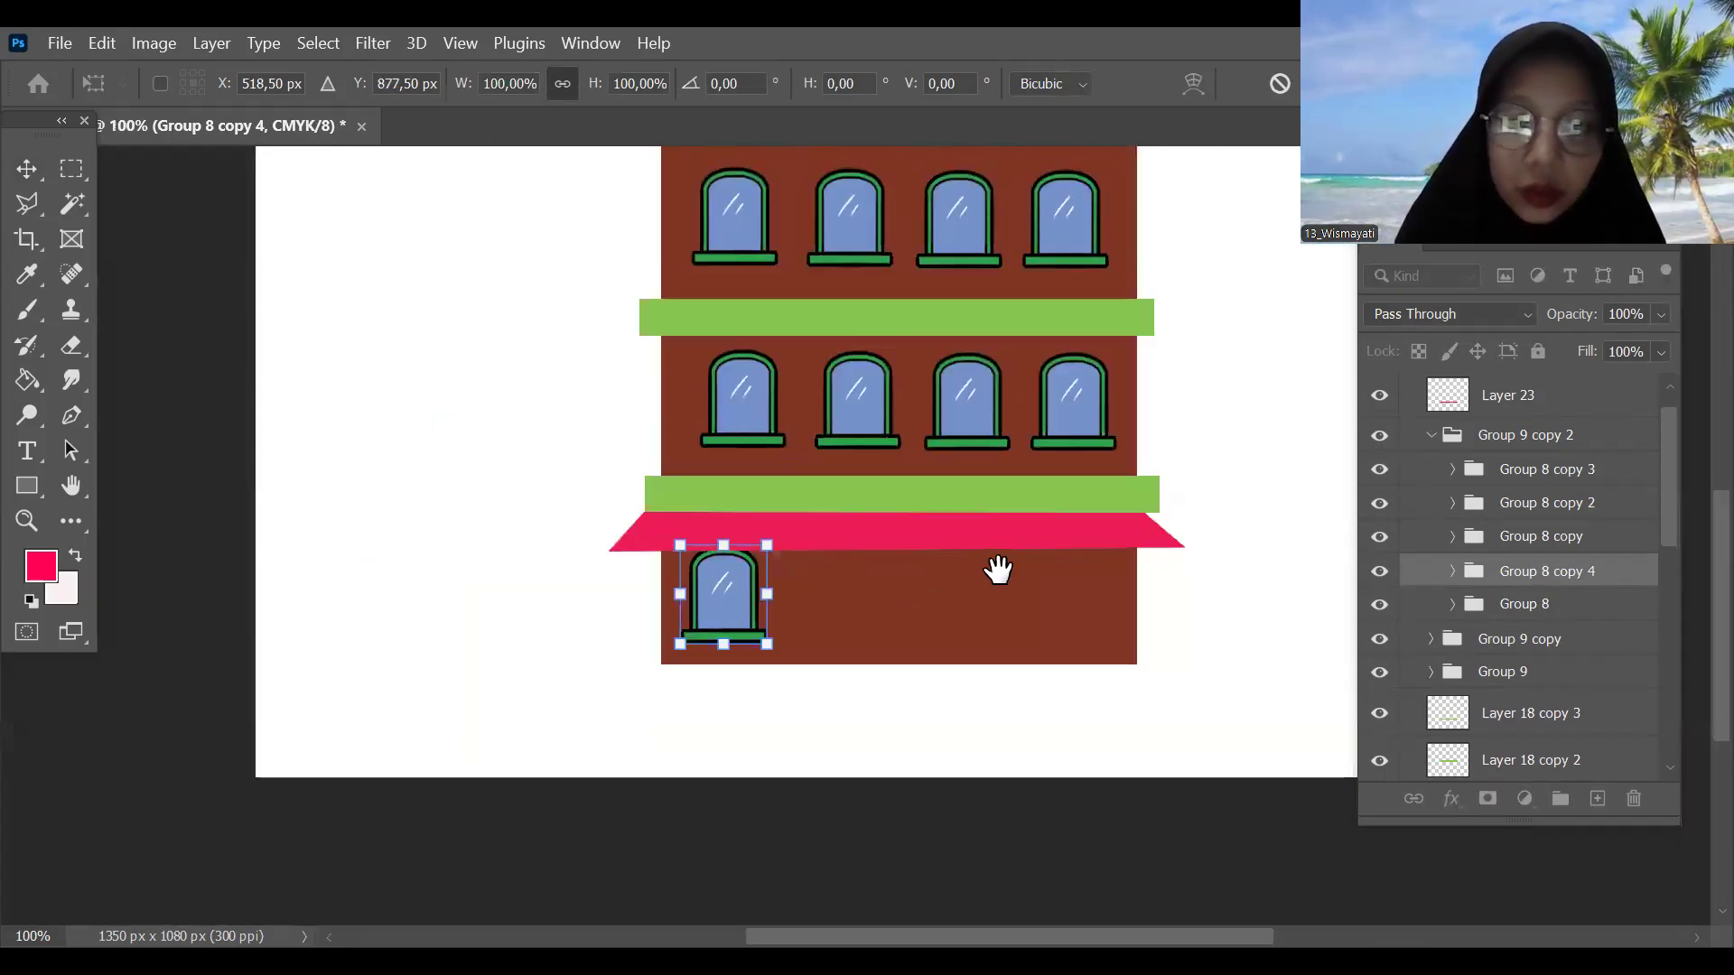
pyautogui.moveTo(998, 569); pyautogui.dragTo(1018, 523)
pyautogui.press('Return')
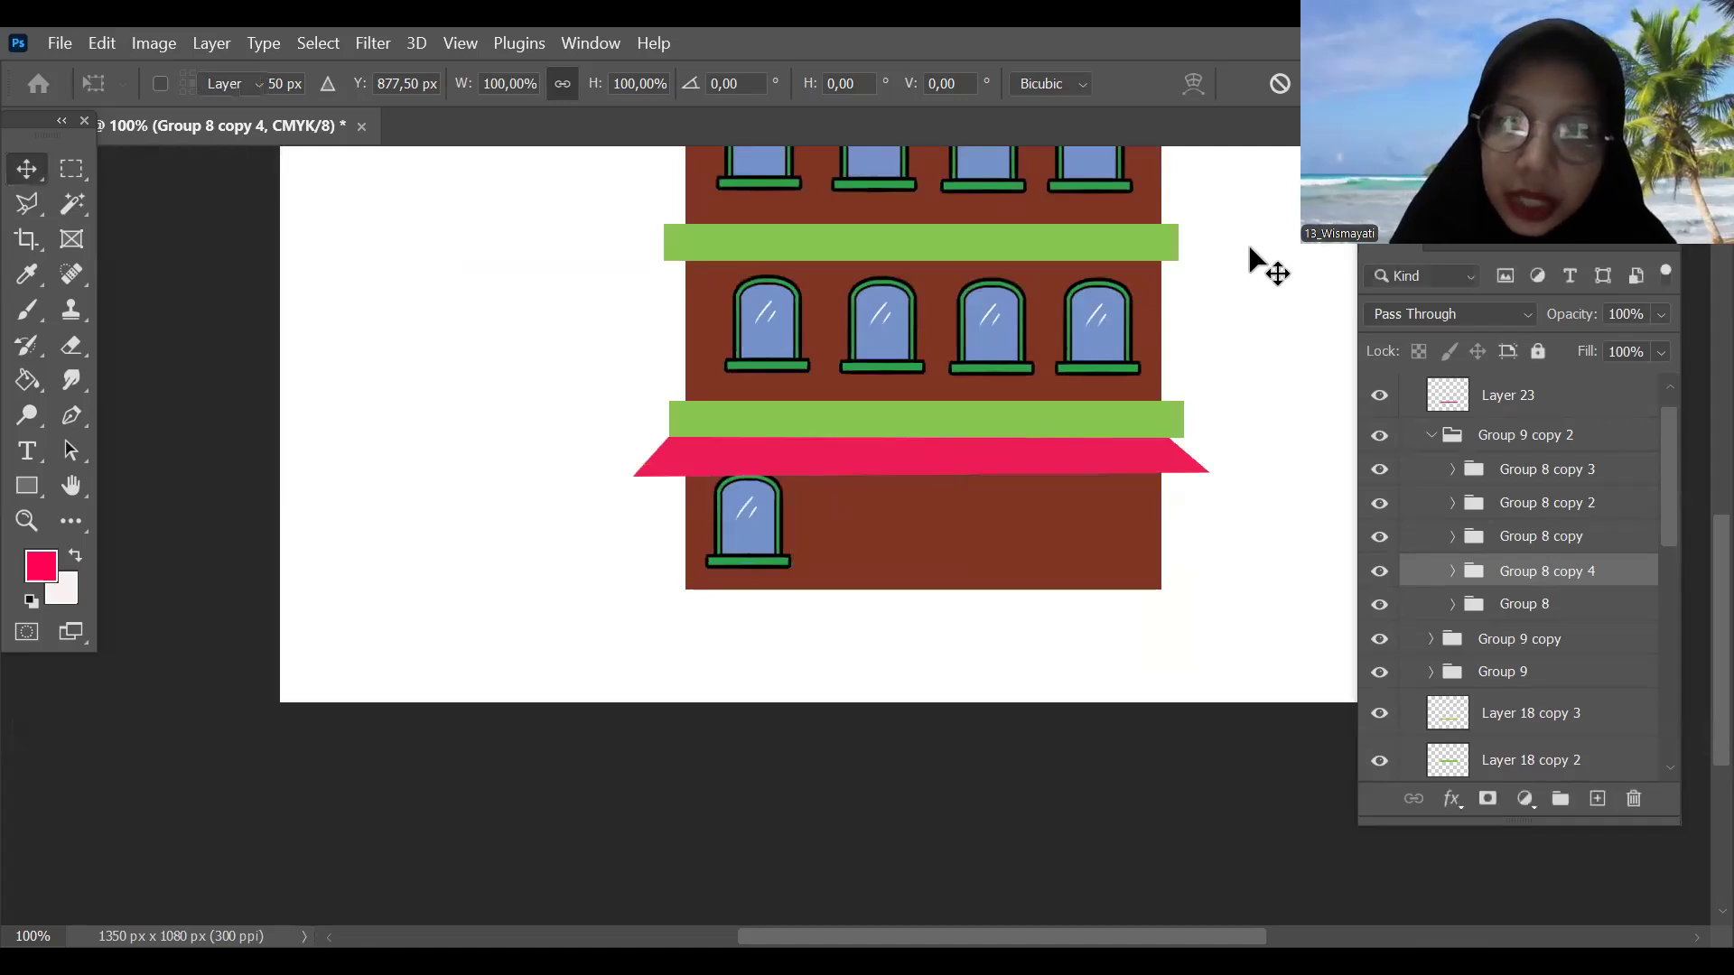
# Step: Stretch the brown wall slightly wider and further down, and lower the ground-floor window copy a little below the awning
pyautogui.click(1109, 518)
pyautogui.hotkey('ctrl', 't')
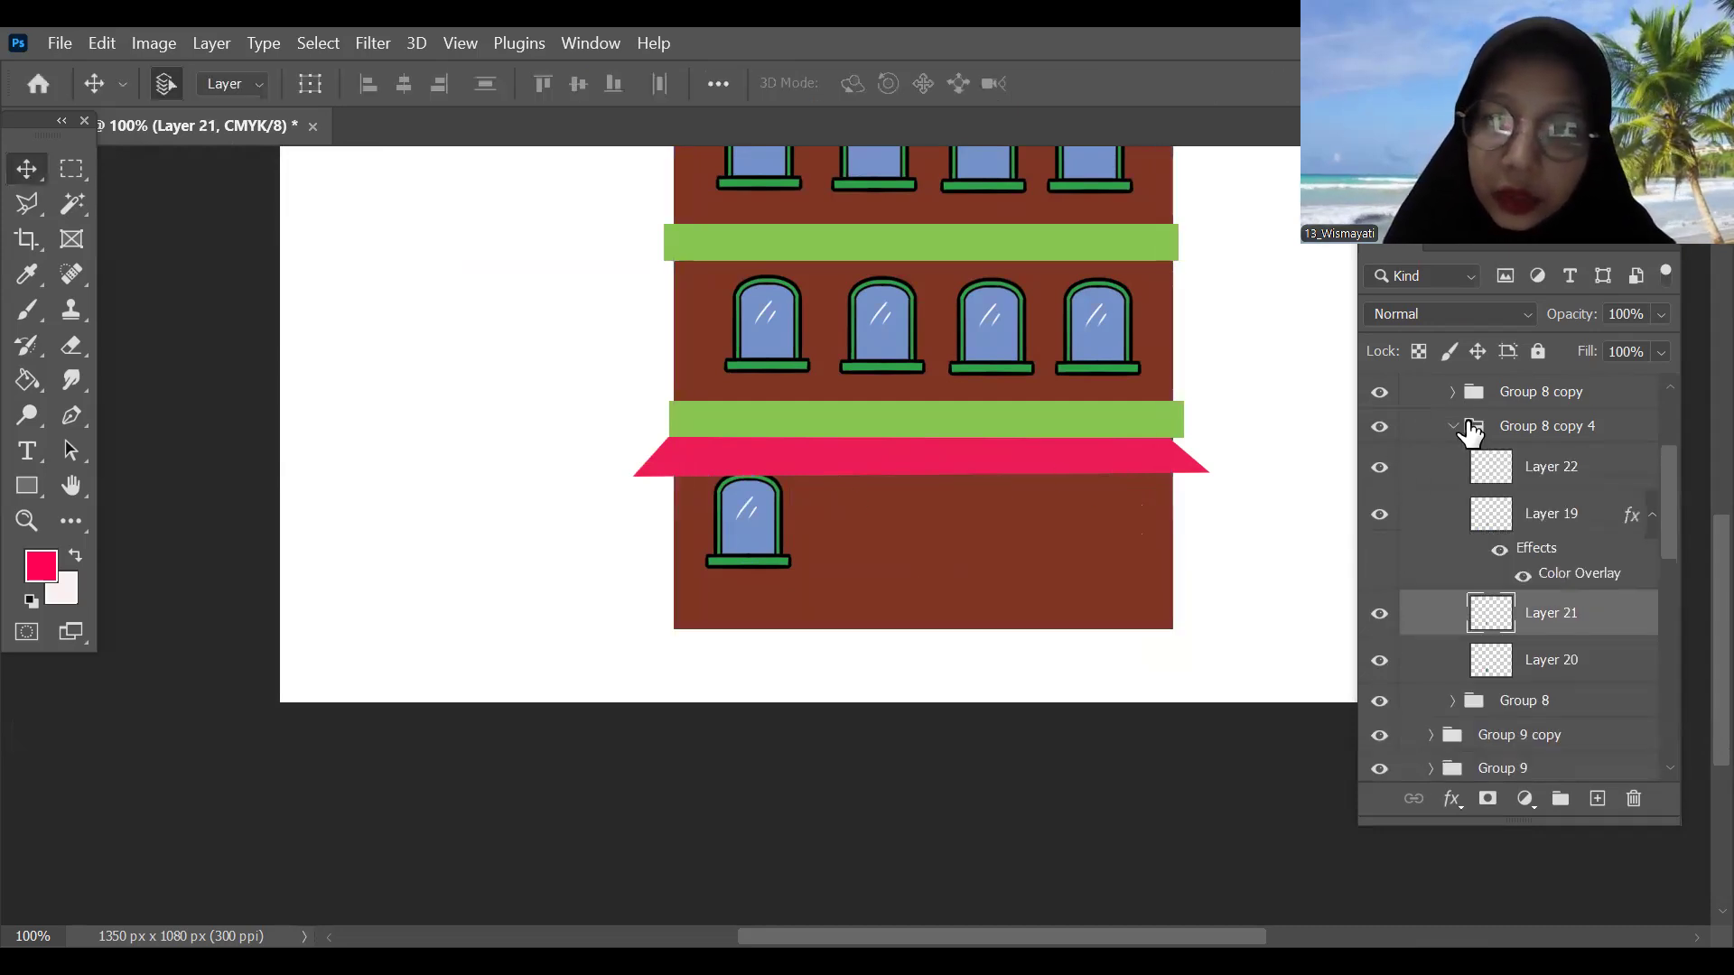
pyautogui.click(1452, 428)
pyautogui.hotkey('ctrl', 't')
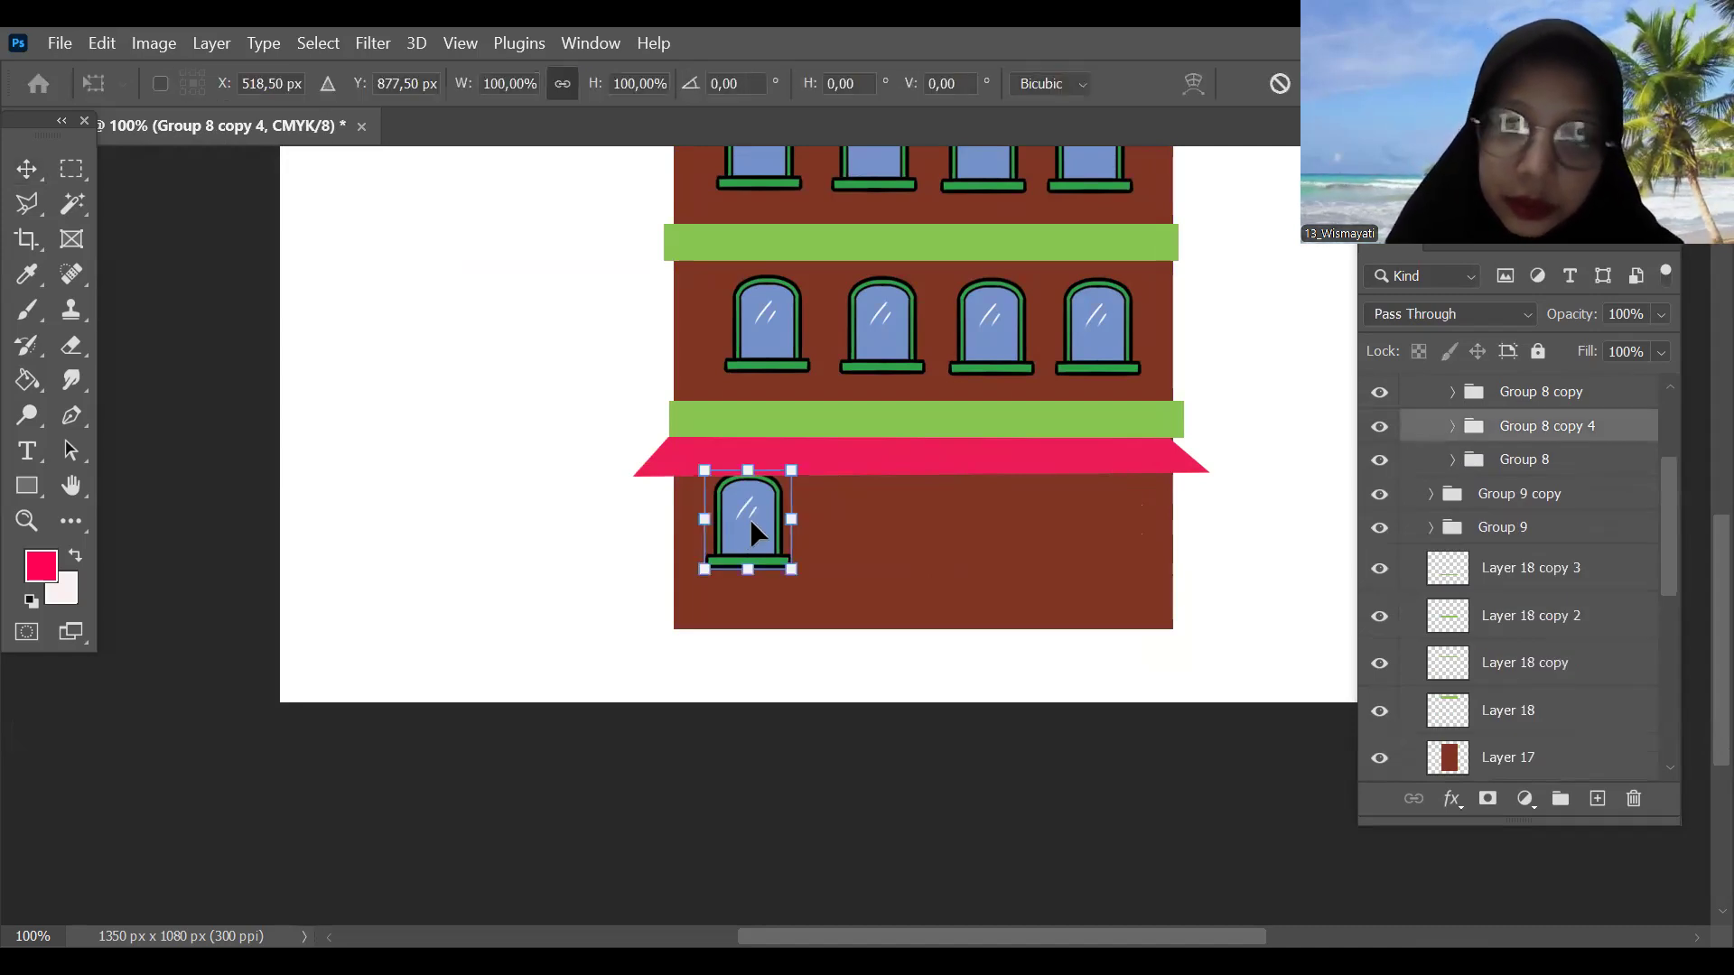
pyautogui.moveTo(750, 521); pyautogui.dragTo(748, 535)
pyautogui.press('Return')
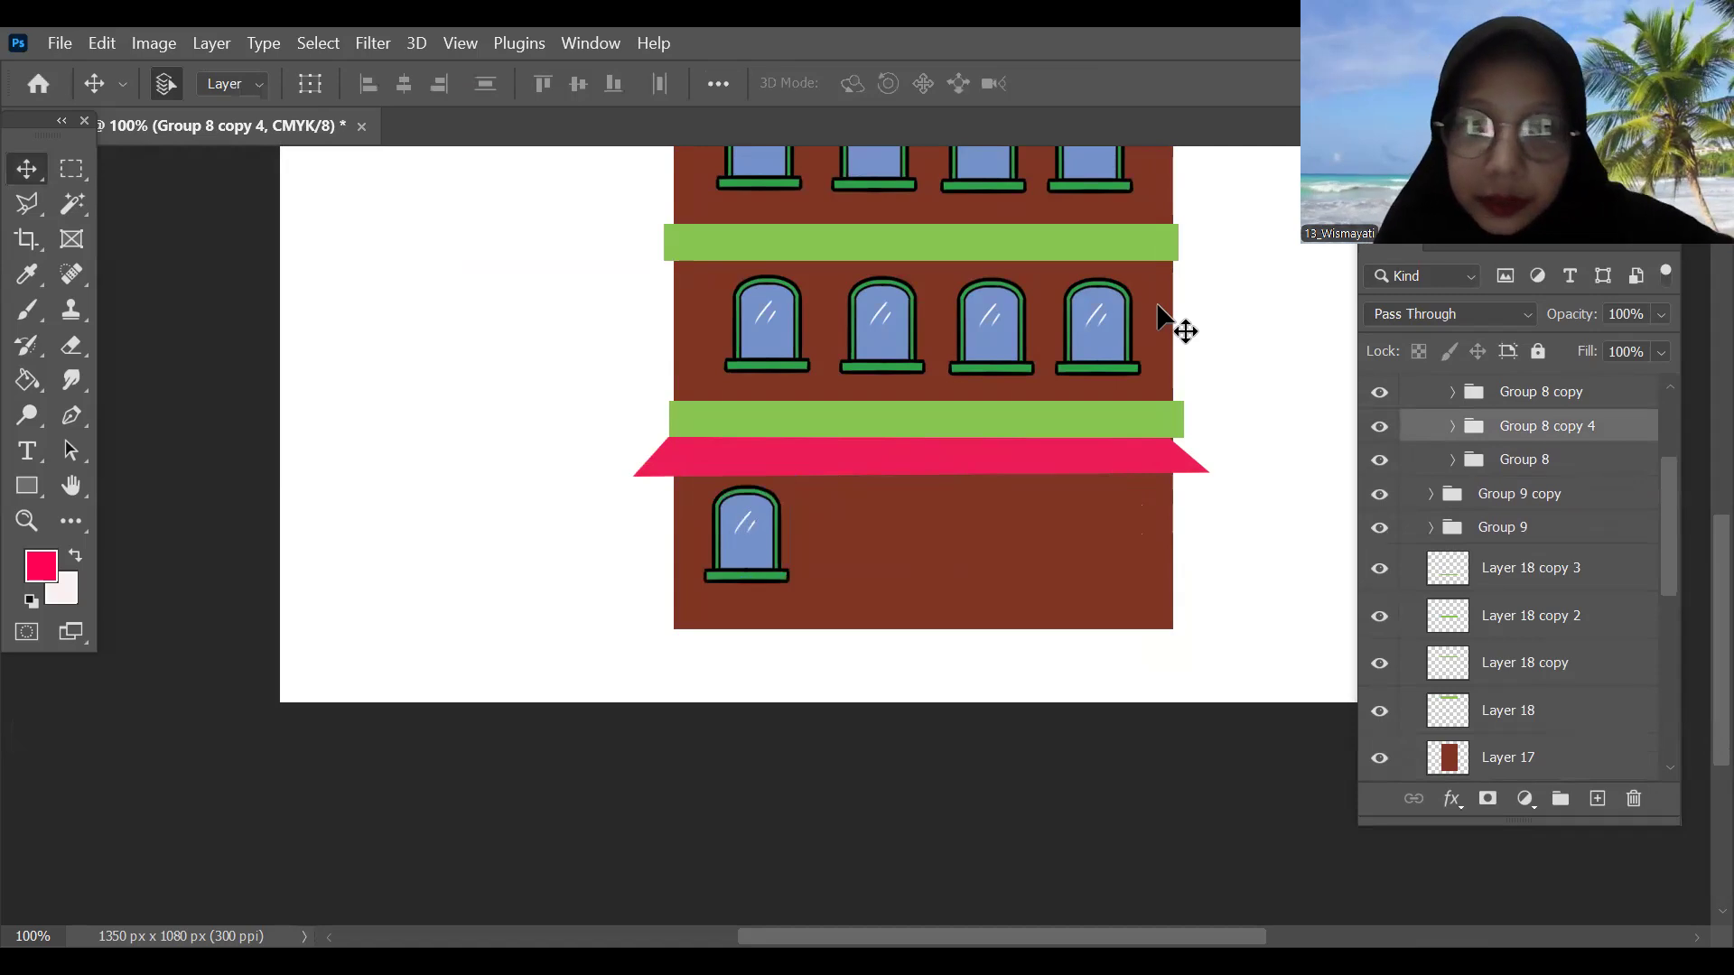
# Step: Duplicate the ground-floor window and place the copy level with it, near the middle of the ground floor
pyautogui.hotkey('ctrl', 'j')
pyautogui.hotkey('ctrl', 't')
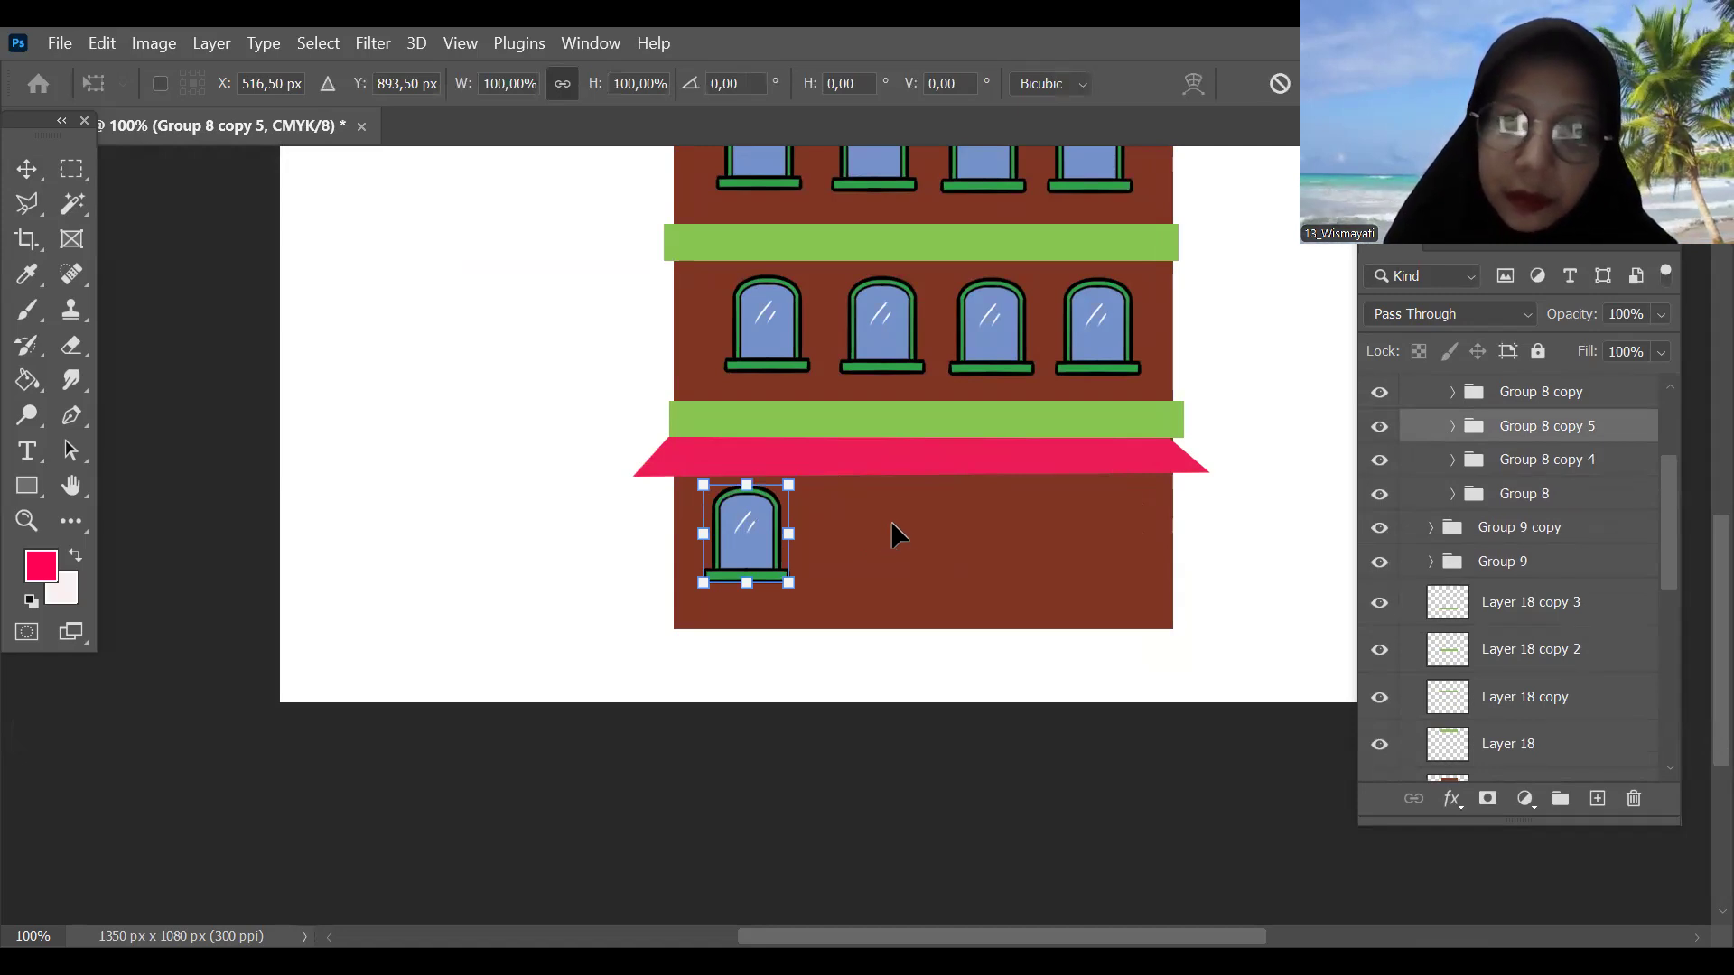
pyautogui.press('Return')
# Step: Create a new layer and make an upright rectangular door selection to the right of the ground-floor windows, reaching the wall's base
pyautogui.click(1597, 798)
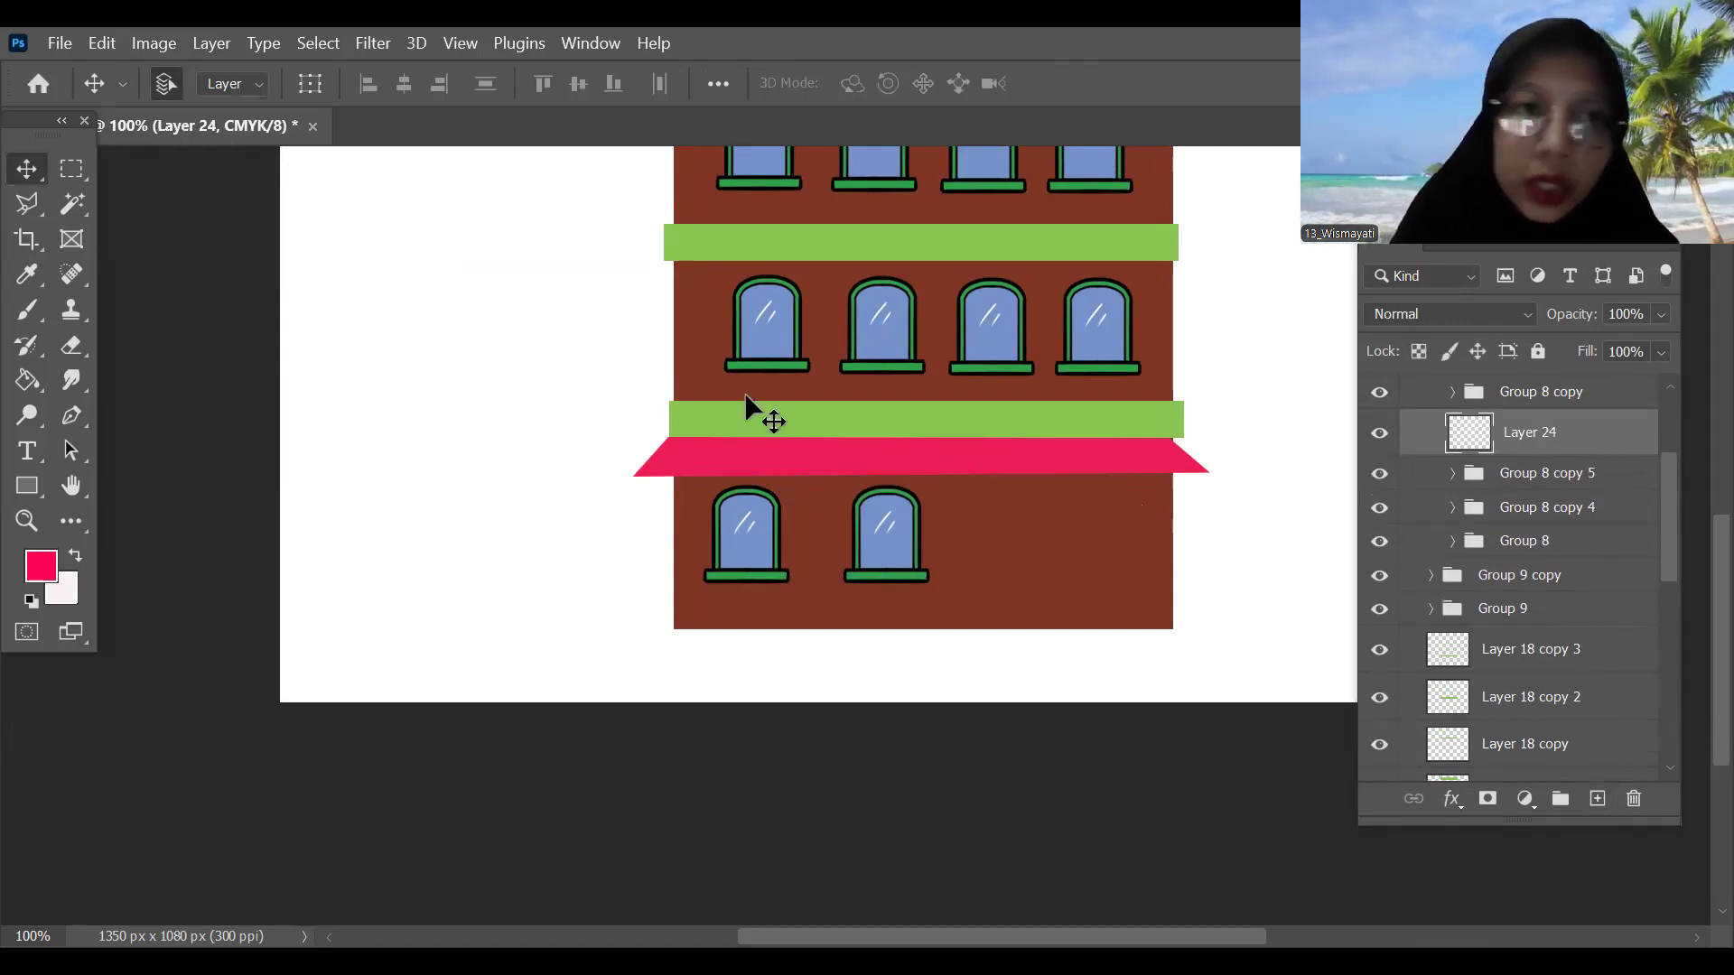
pyautogui.press('m')
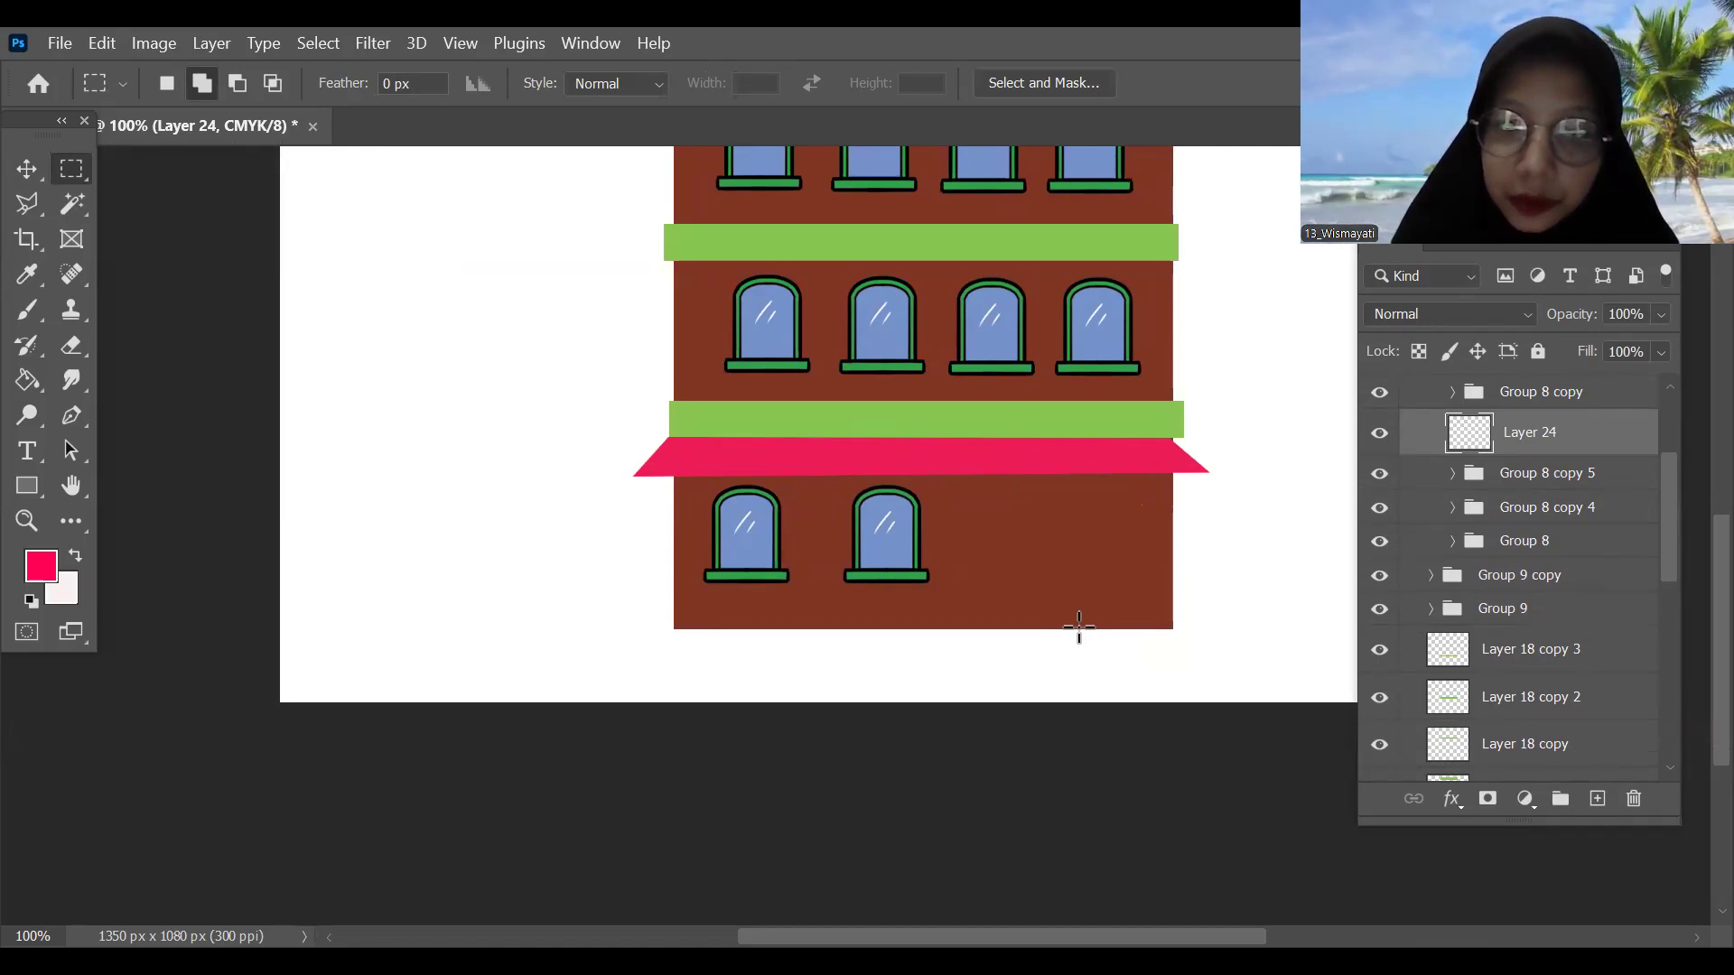
pyautogui.moveTo(1078, 627); pyautogui.dragTo(998, 495)
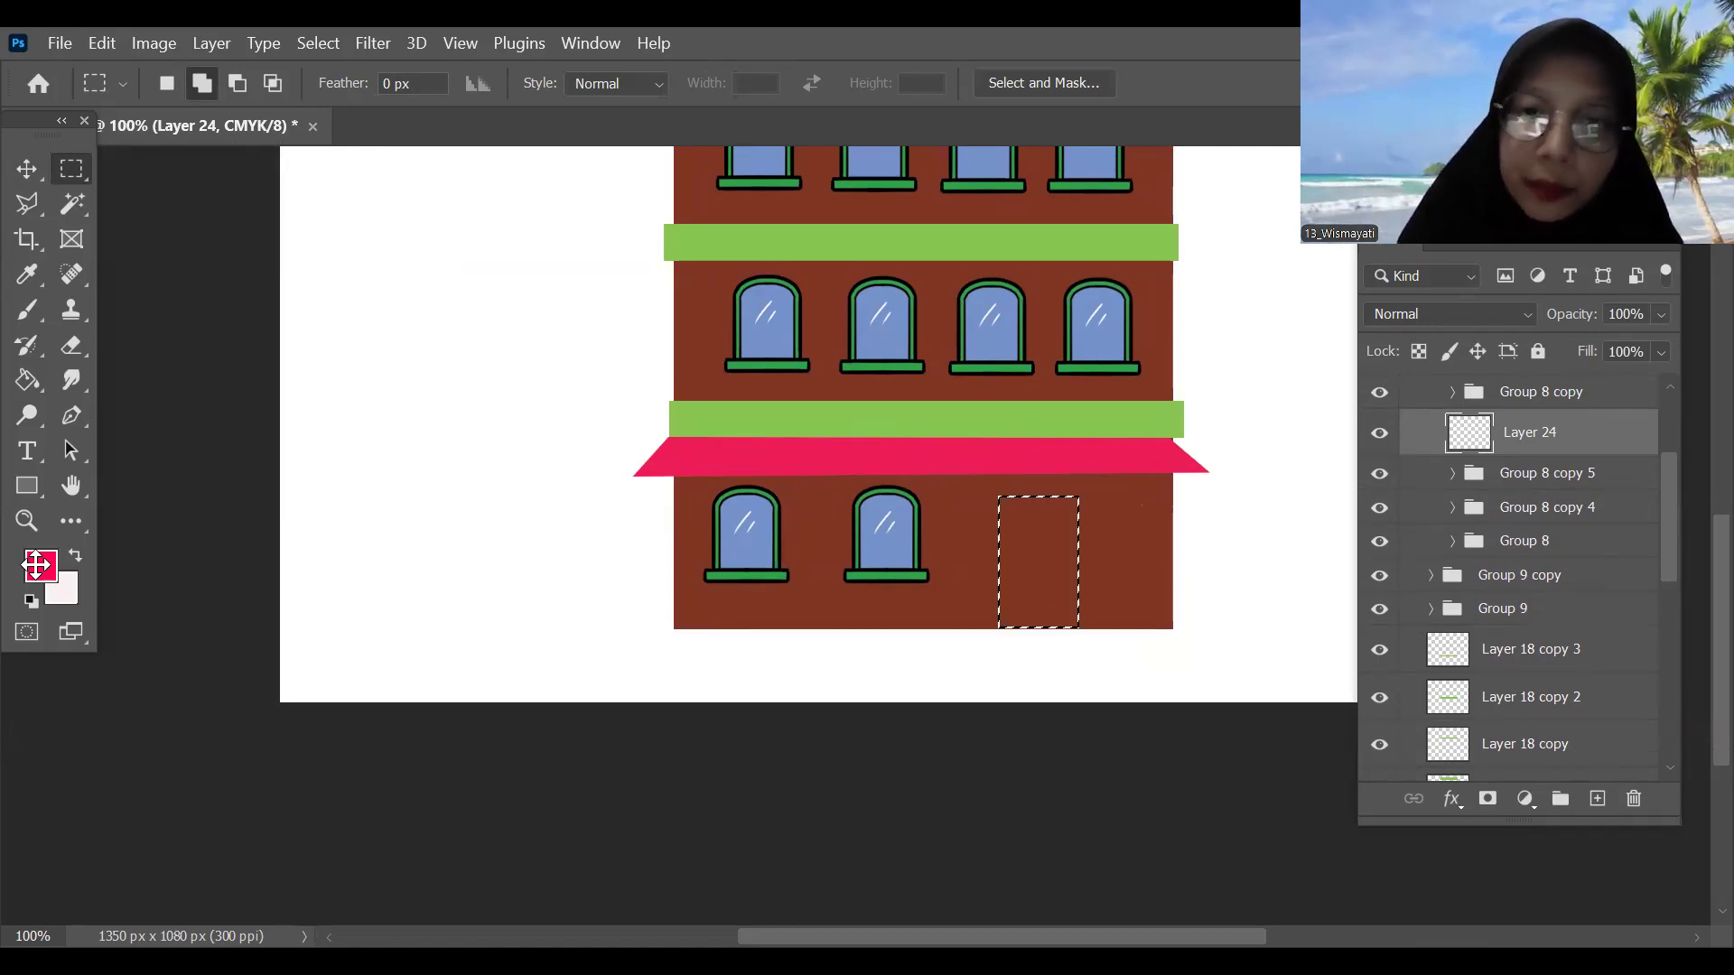
# Step: Set the foreground colour to the very dark red 340303
pyautogui.click(1321, 681)
pyautogui.moveTo(1395, 726); pyautogui.dragTo(1394, 752)
pyautogui.click(1330, 623)
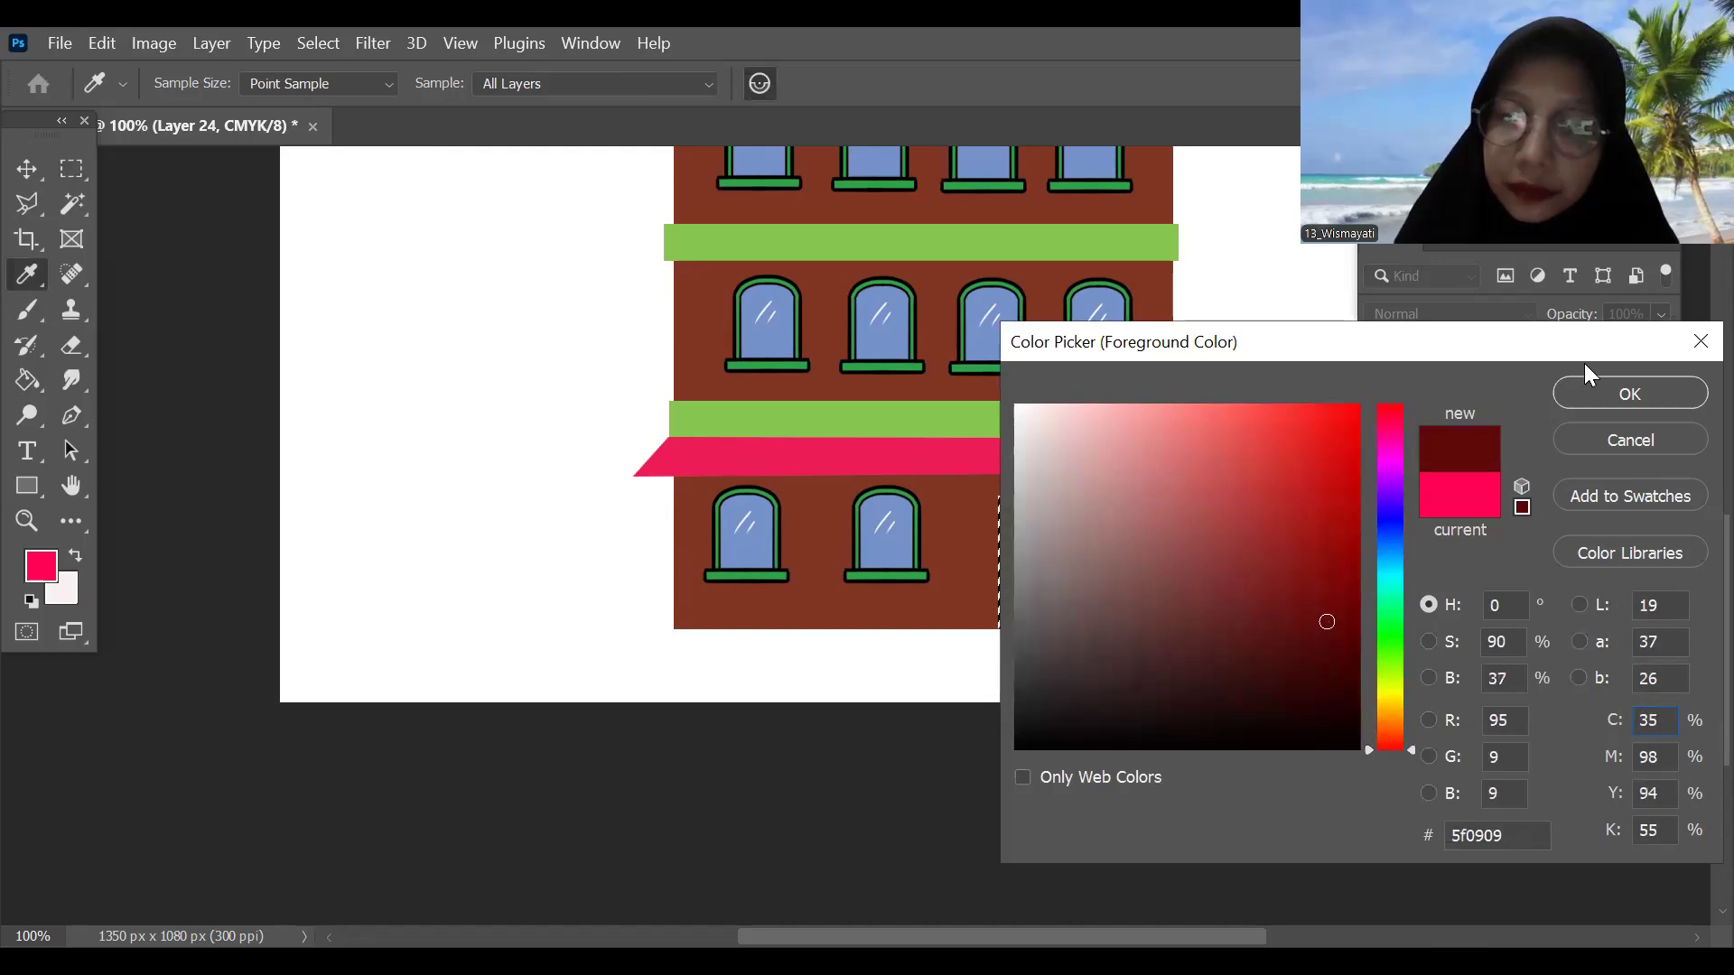
pyautogui.click(1338, 679)
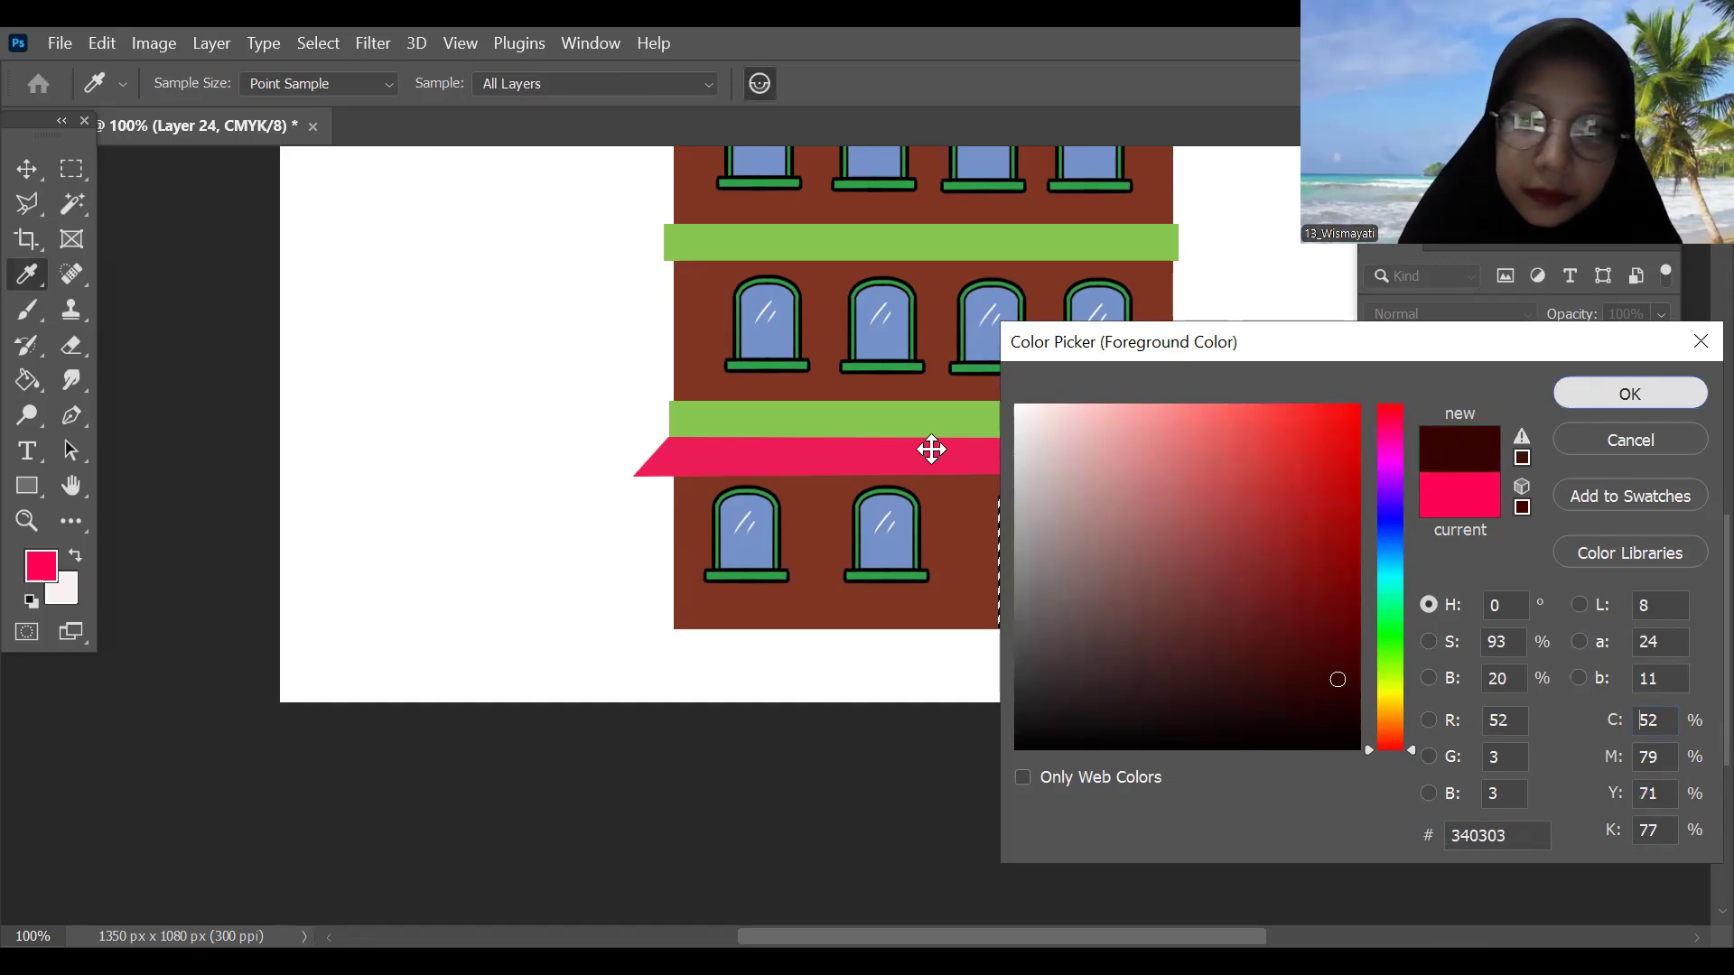
# Step: Fill the rectangular door selection on the new layer with the dark red 340303 and clear the selection
pyautogui.press('Return')
pyautogui.click(1038, 561)
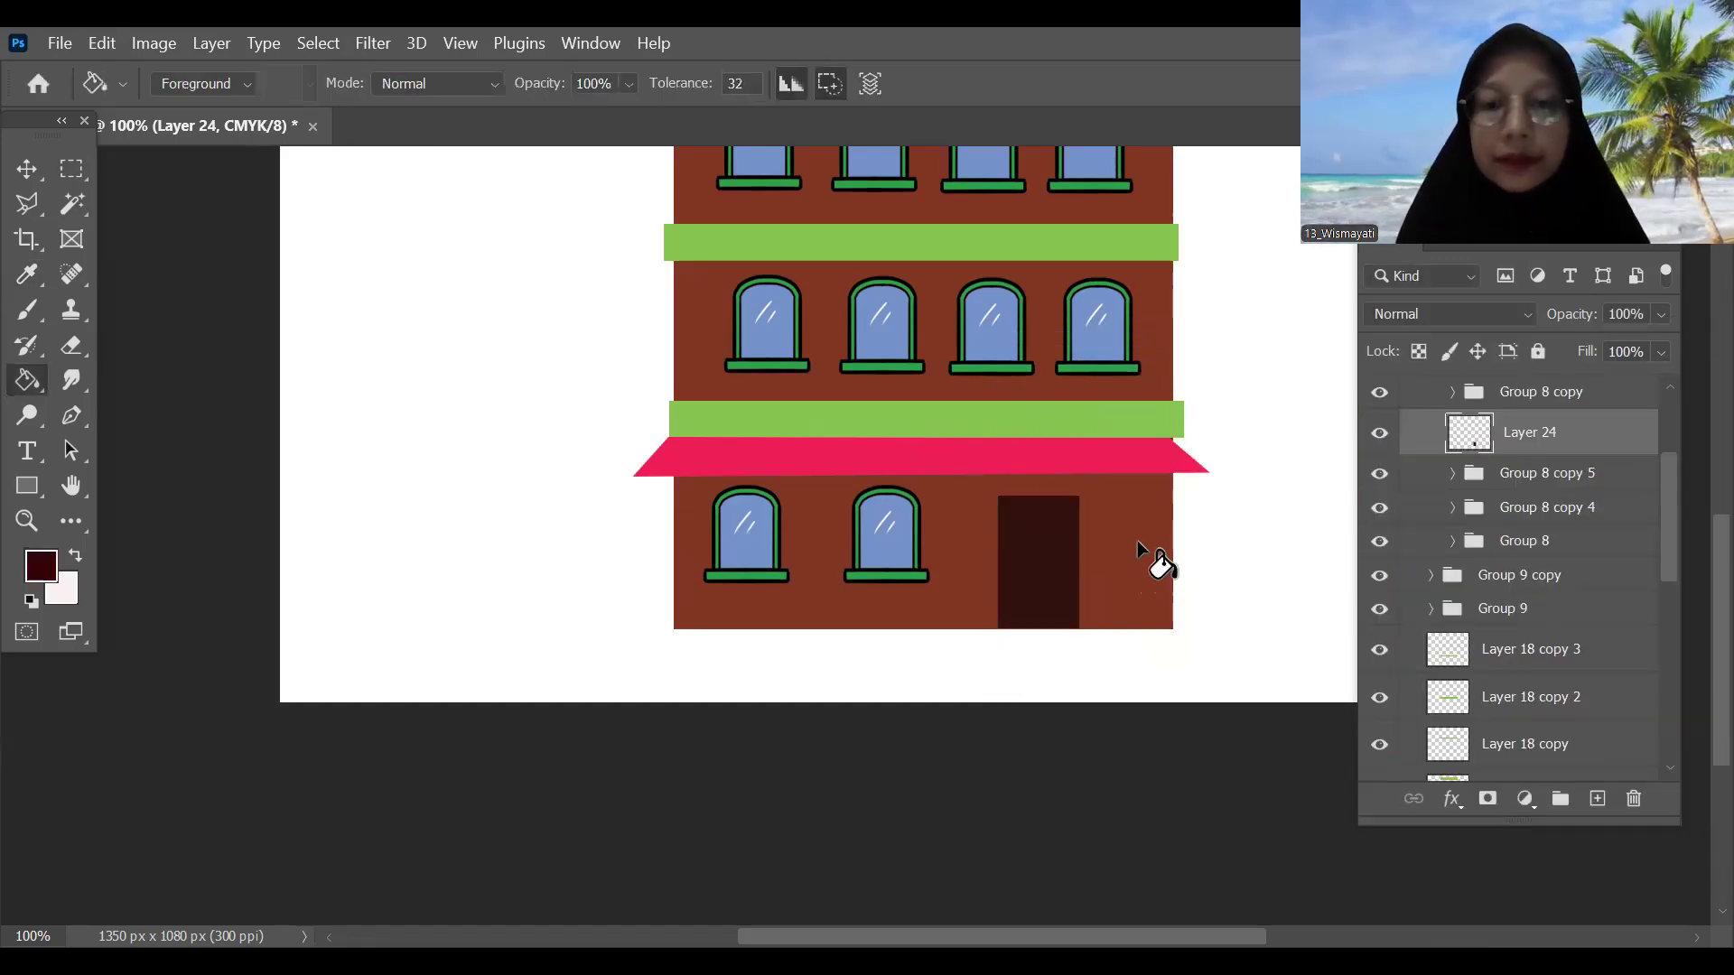
pyautogui.click(1379, 432)
pyautogui.click(1379, 432)
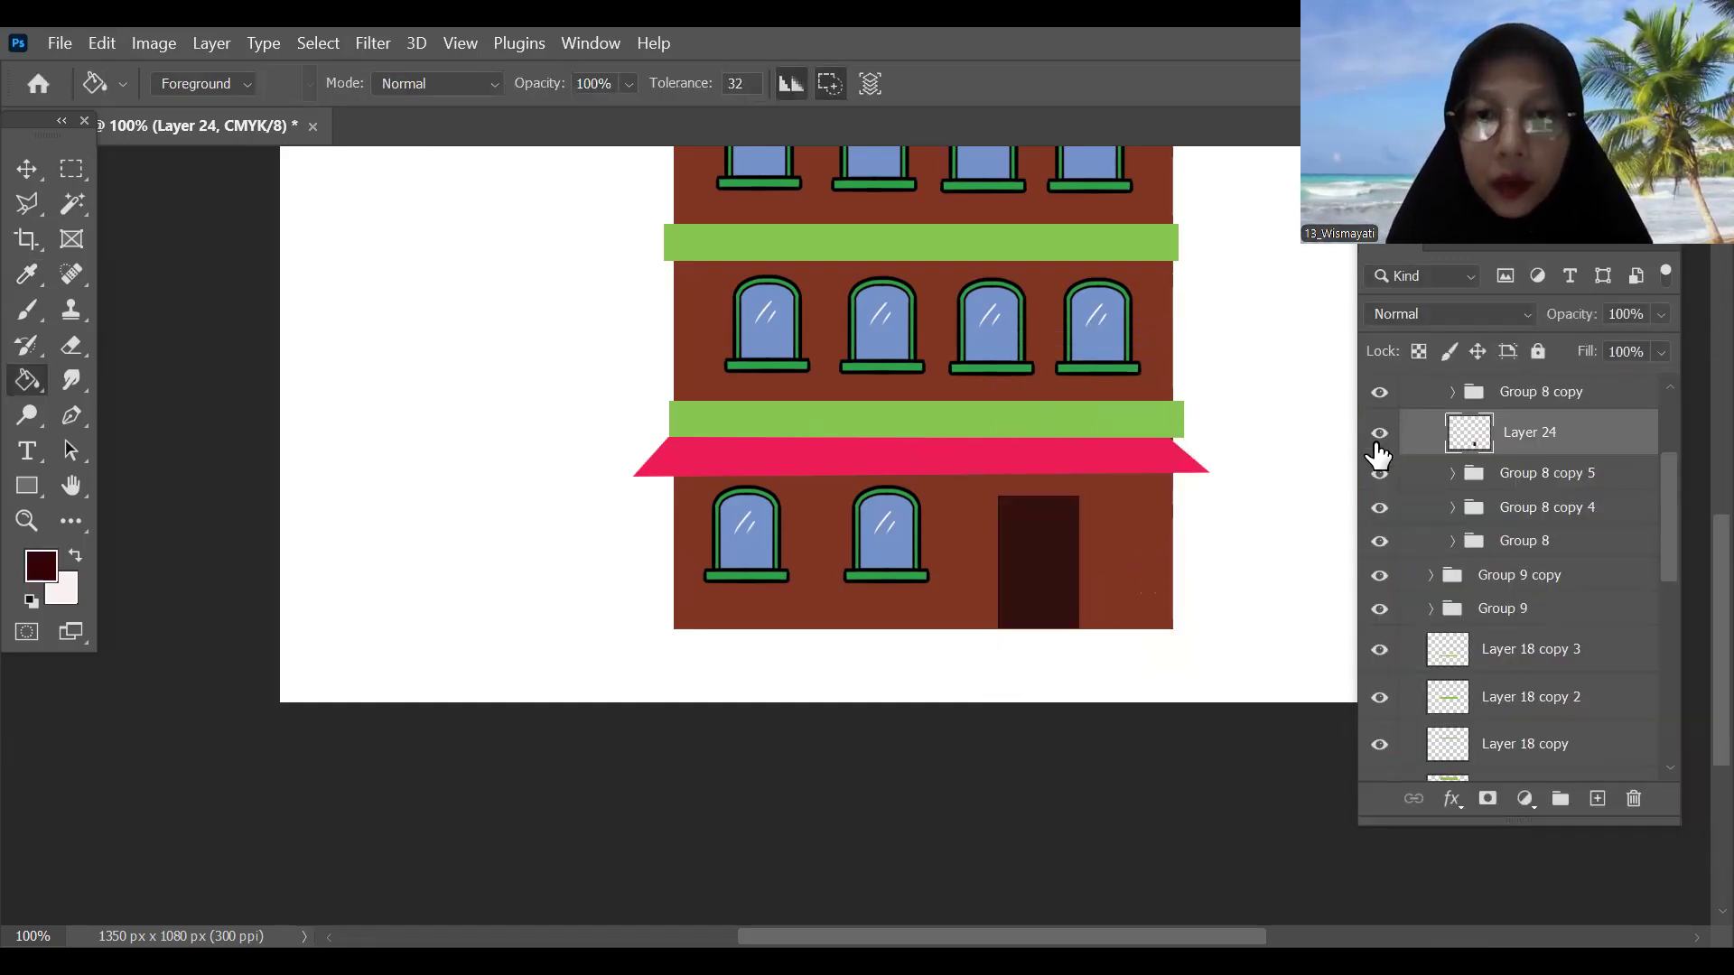
pyautogui.hotkey('ctrl', '-')
pyautogui.press('space')
pyautogui.moveTo(1234, 347); pyautogui.dragTo(1158, 550)
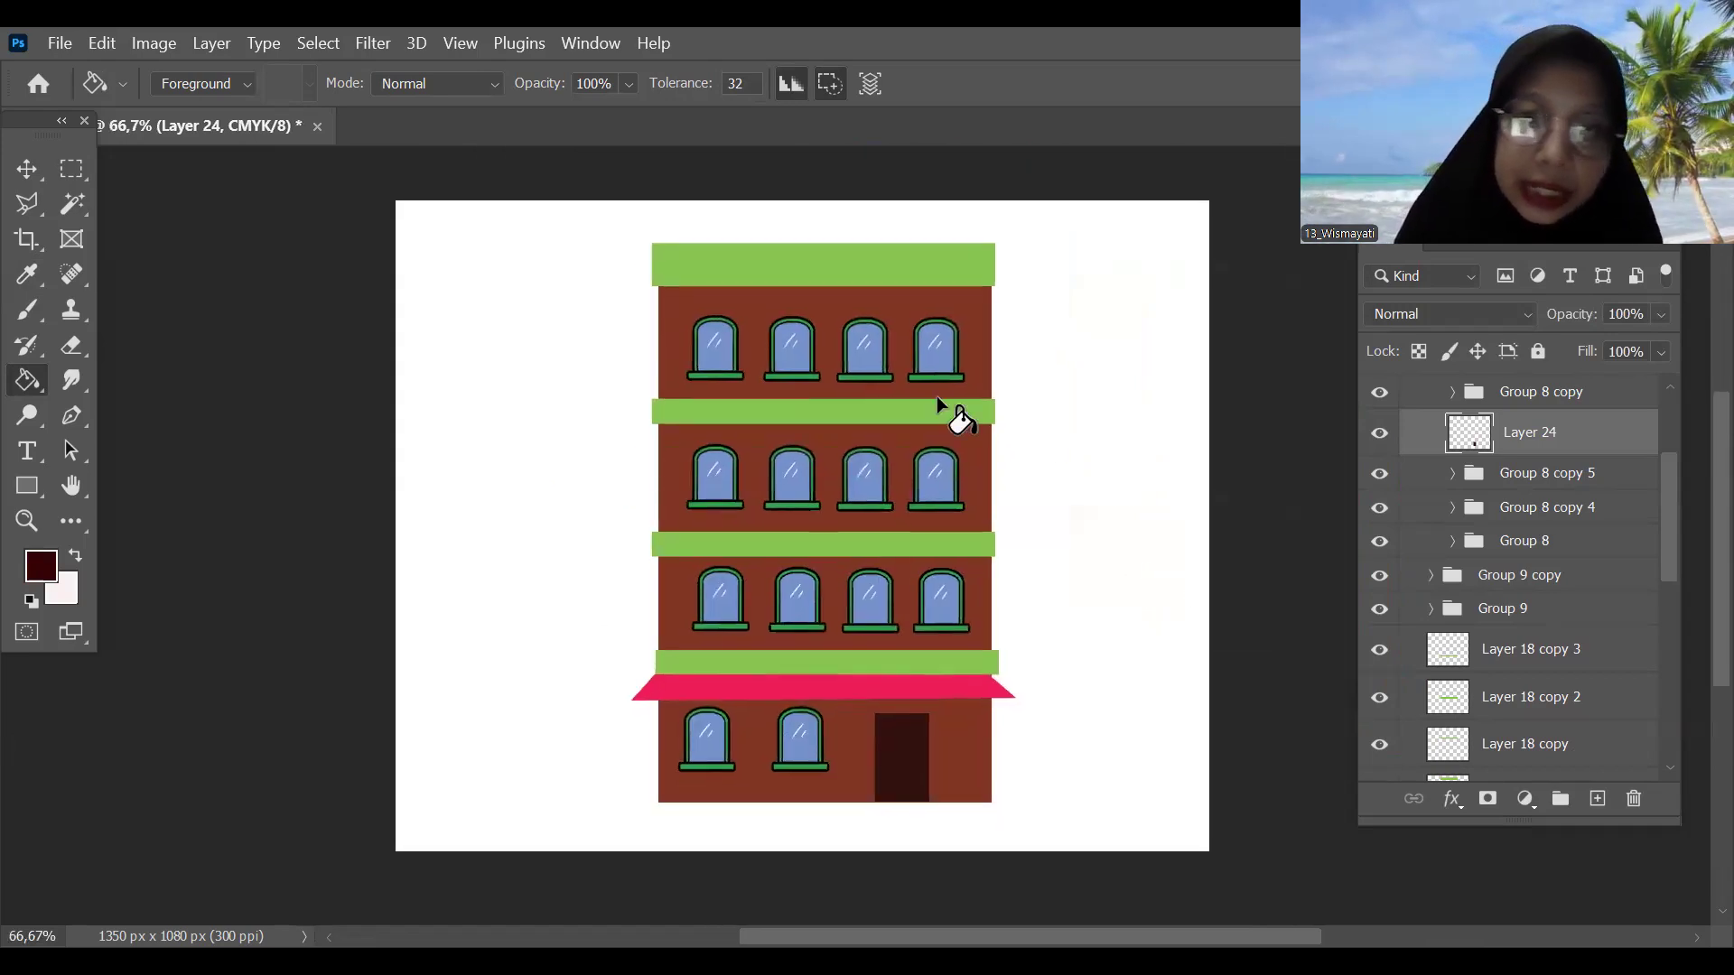
# Step: Add a 3 px black outside stroke to the dark red door
pyautogui.click(1461, 786)
pyautogui.click(1518, 592)
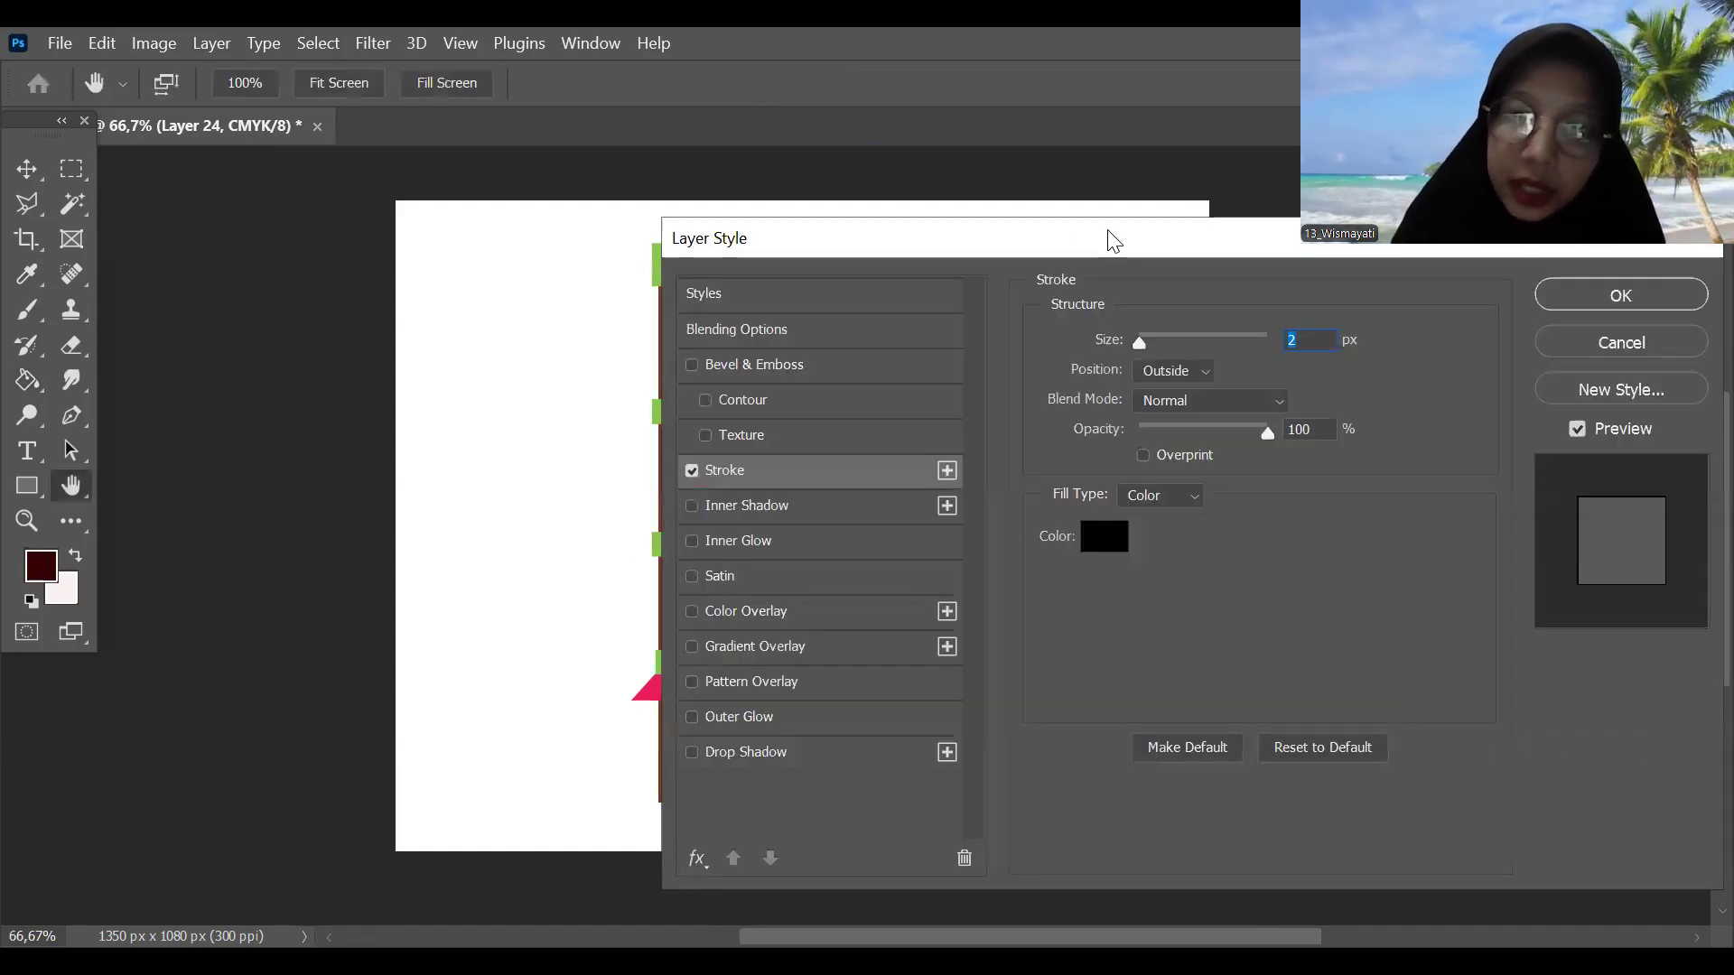
pyautogui.moveTo(1282, 239); pyautogui.dragTo(1640, 212)
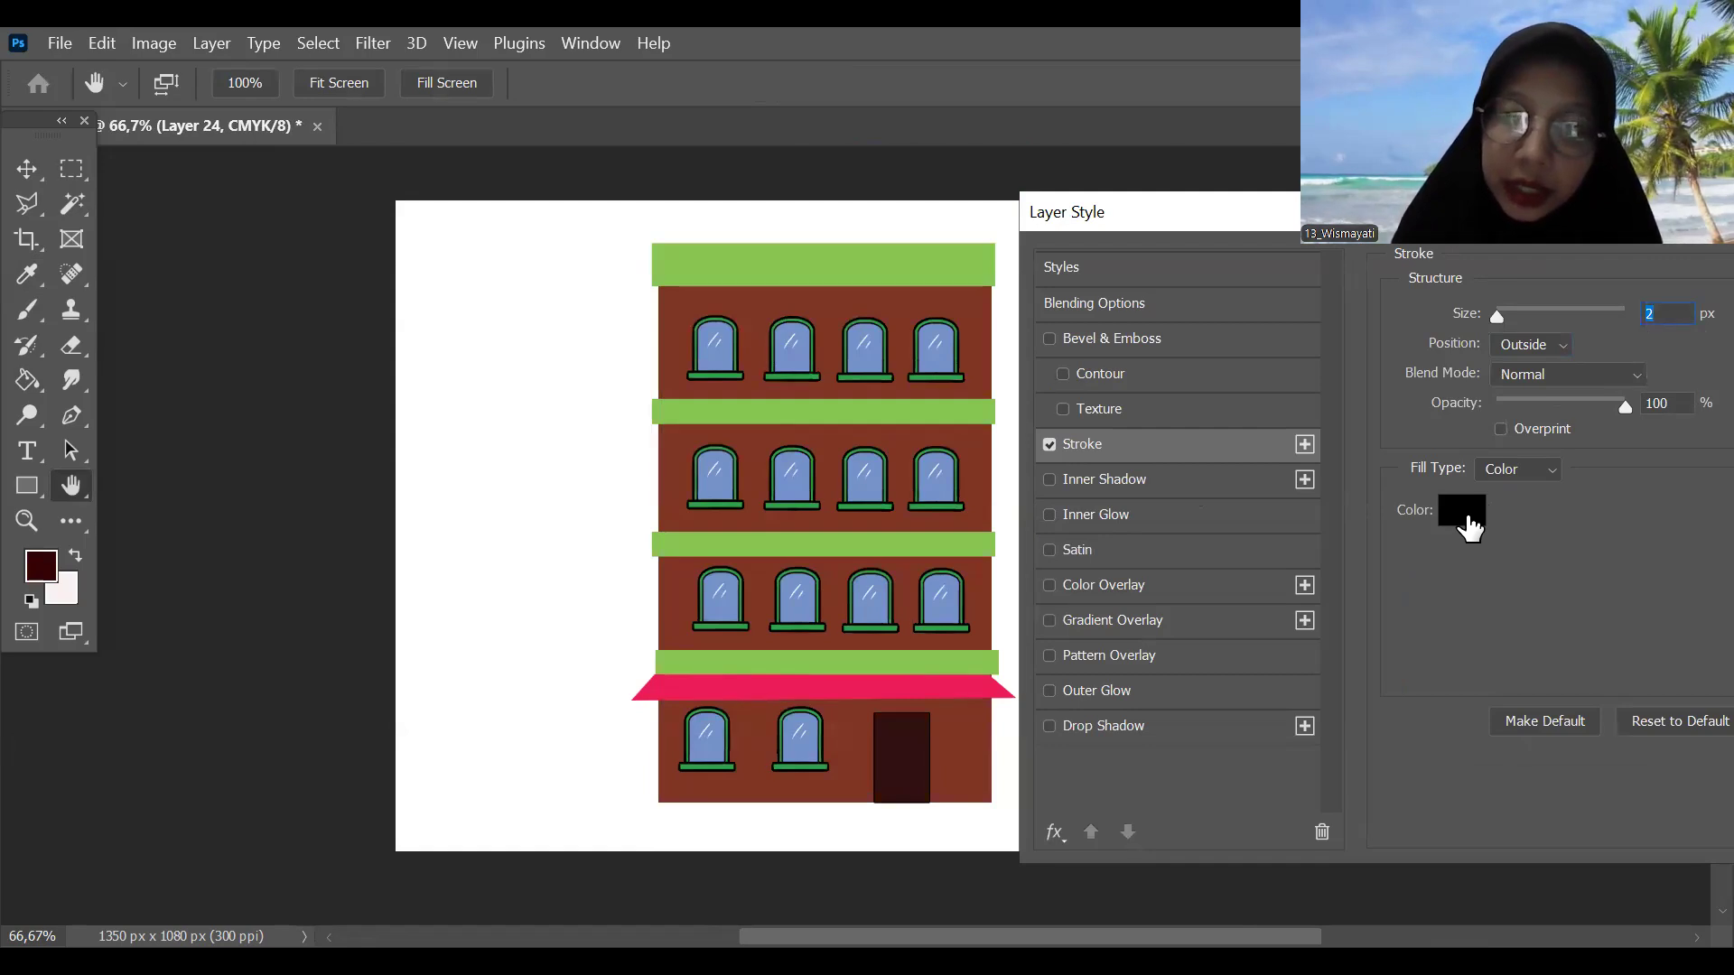
pyautogui.moveTo(1499, 318)
pyautogui.mouseDown()
pyautogui.moveTo(1588, 317)
pyautogui.moveTo(1508, 312)
pyautogui.mouseUp()
pyautogui.doubleClick(1649, 313)
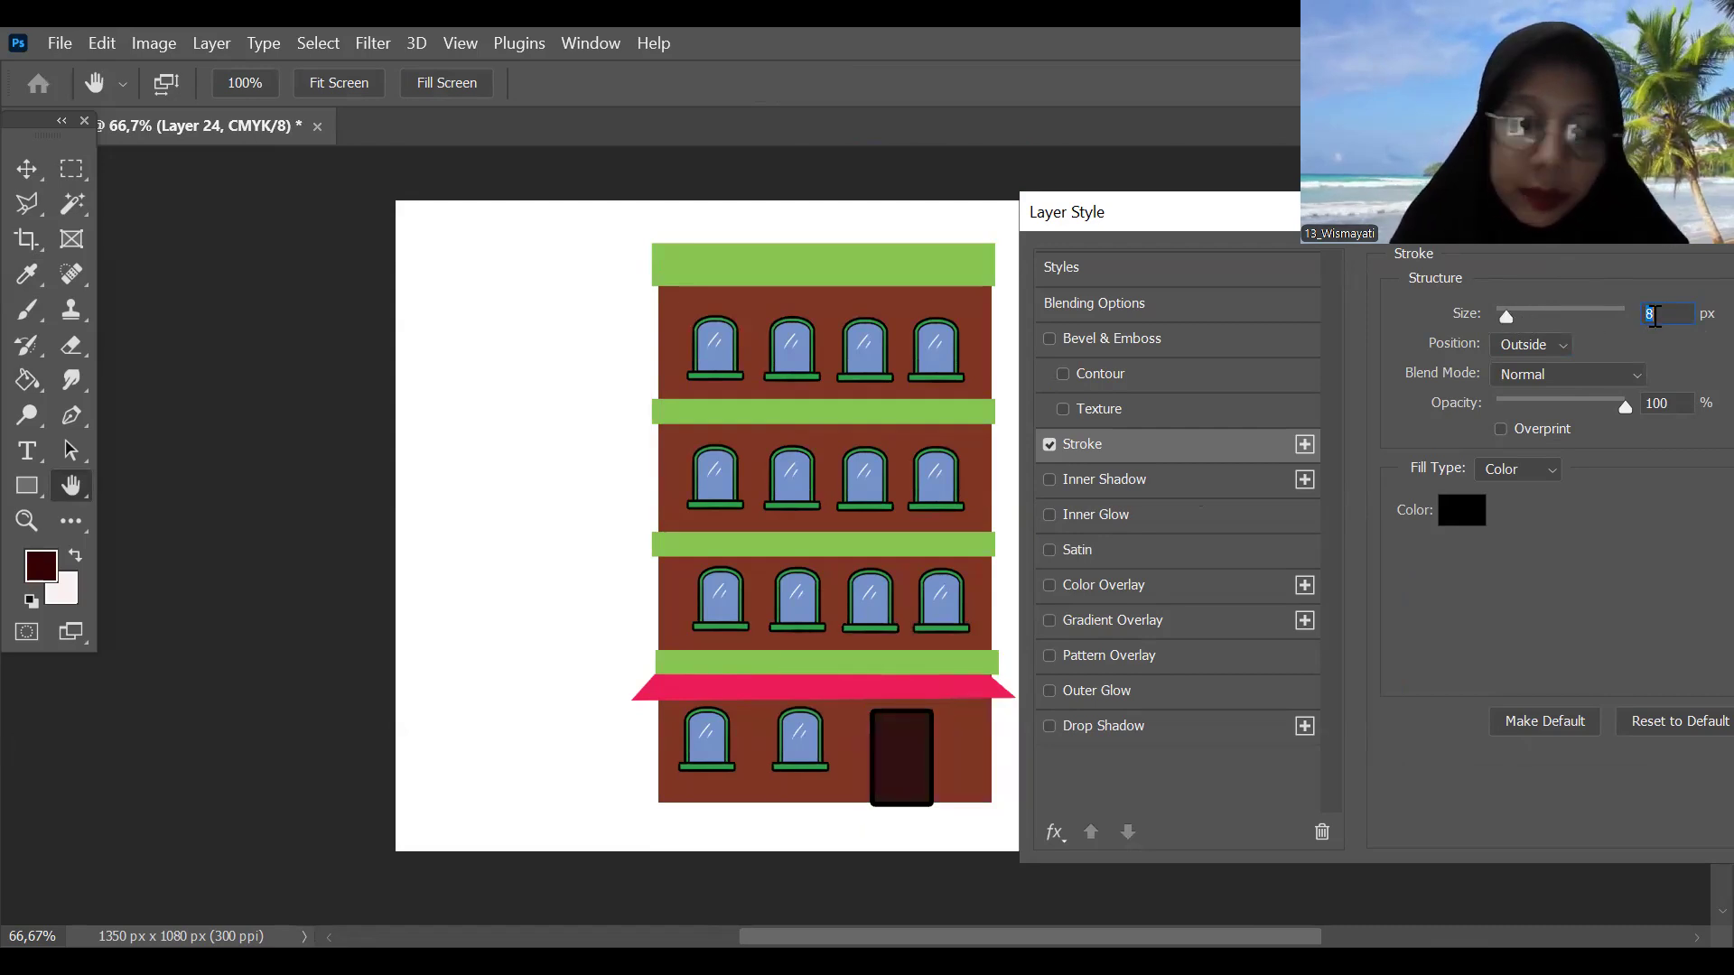
pyautogui.write('3')
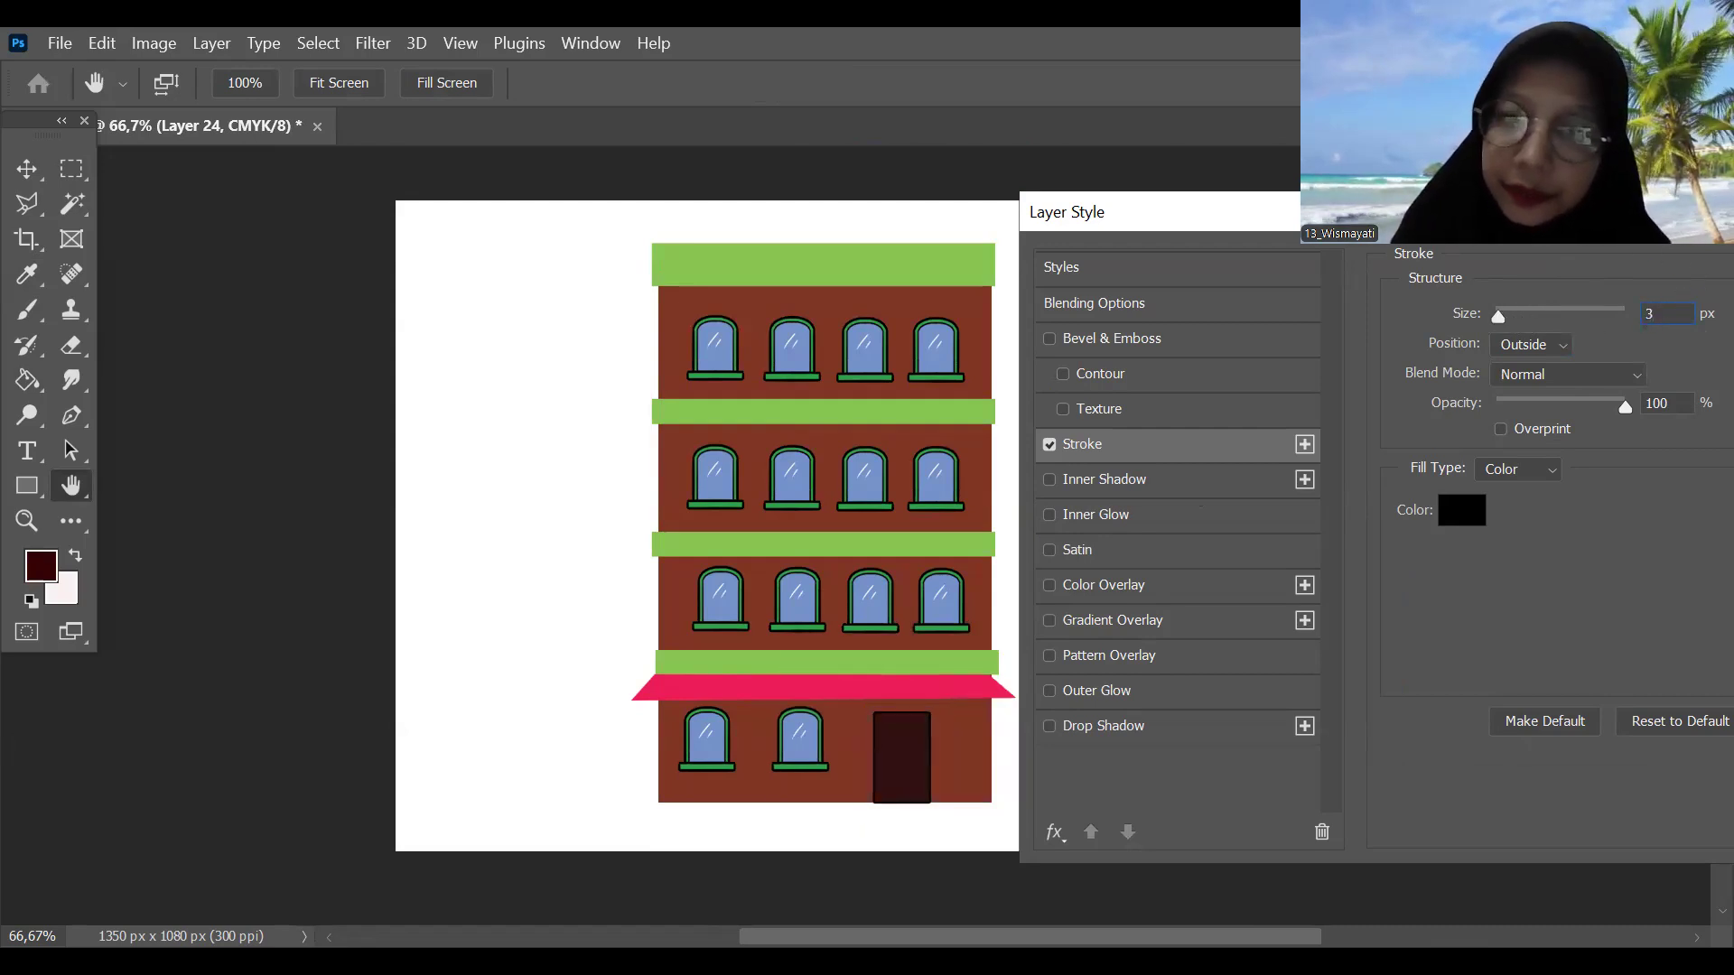
pyautogui.press('Return')
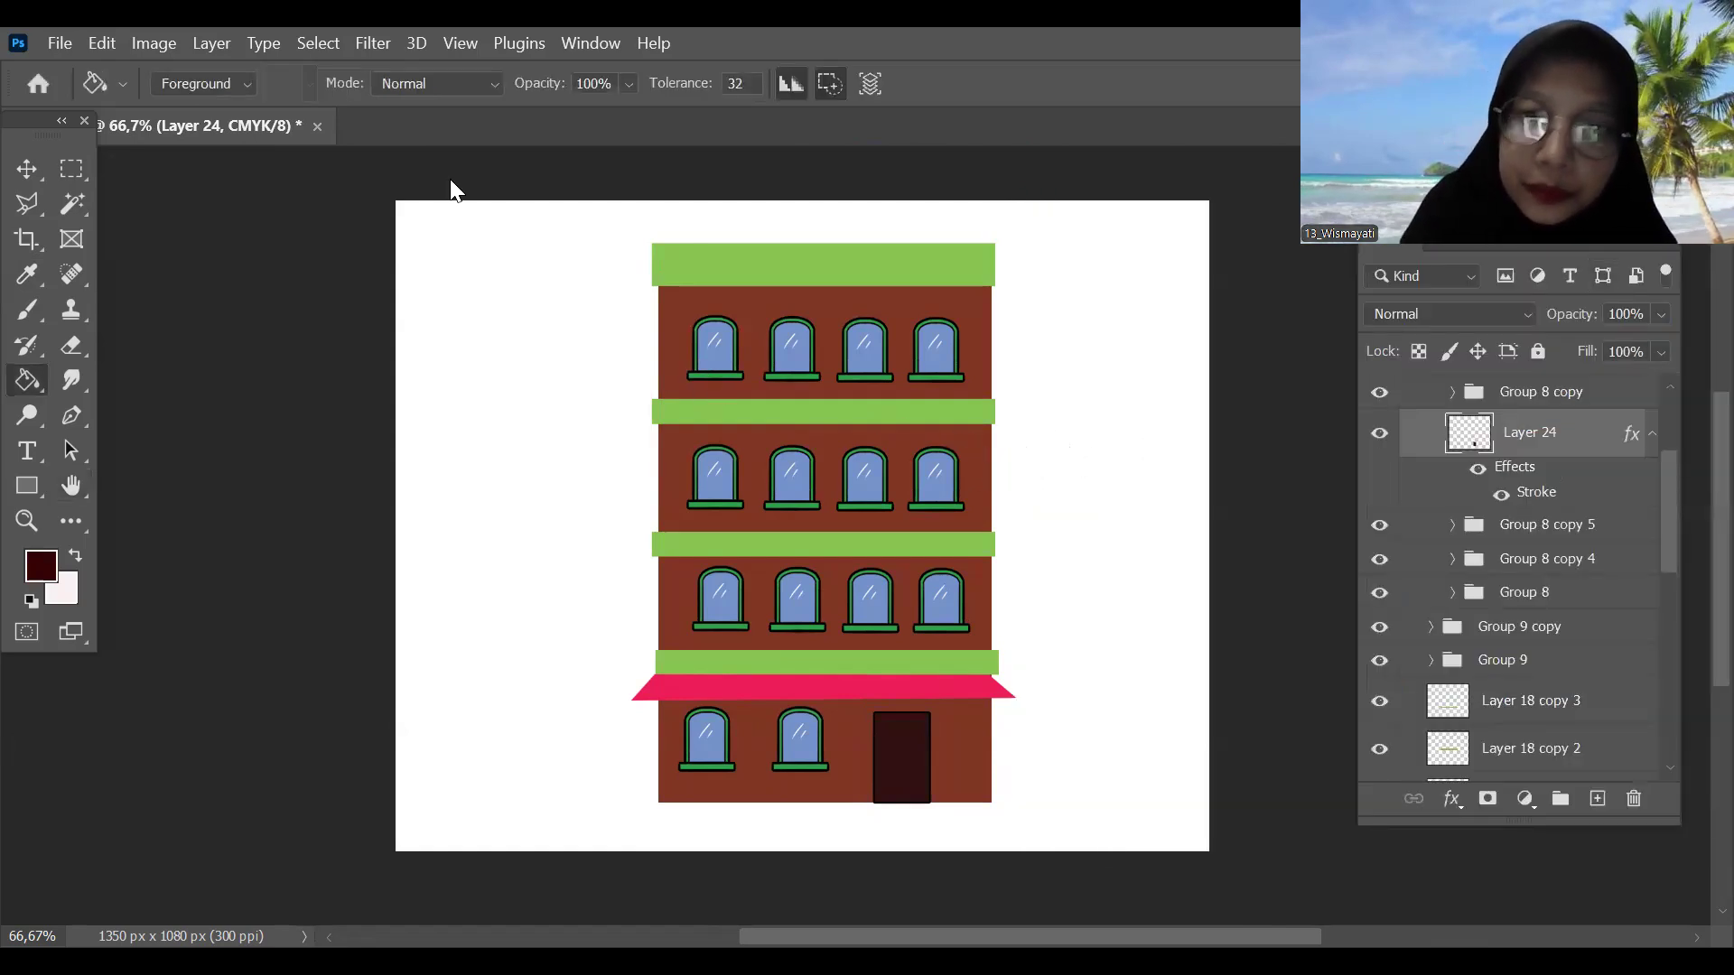
# Step: Outline the brown wall with a 4 px black outside stroke
pyautogui.click(26, 169)
pyautogui.click(961, 741)
pyautogui.click(1452, 799)
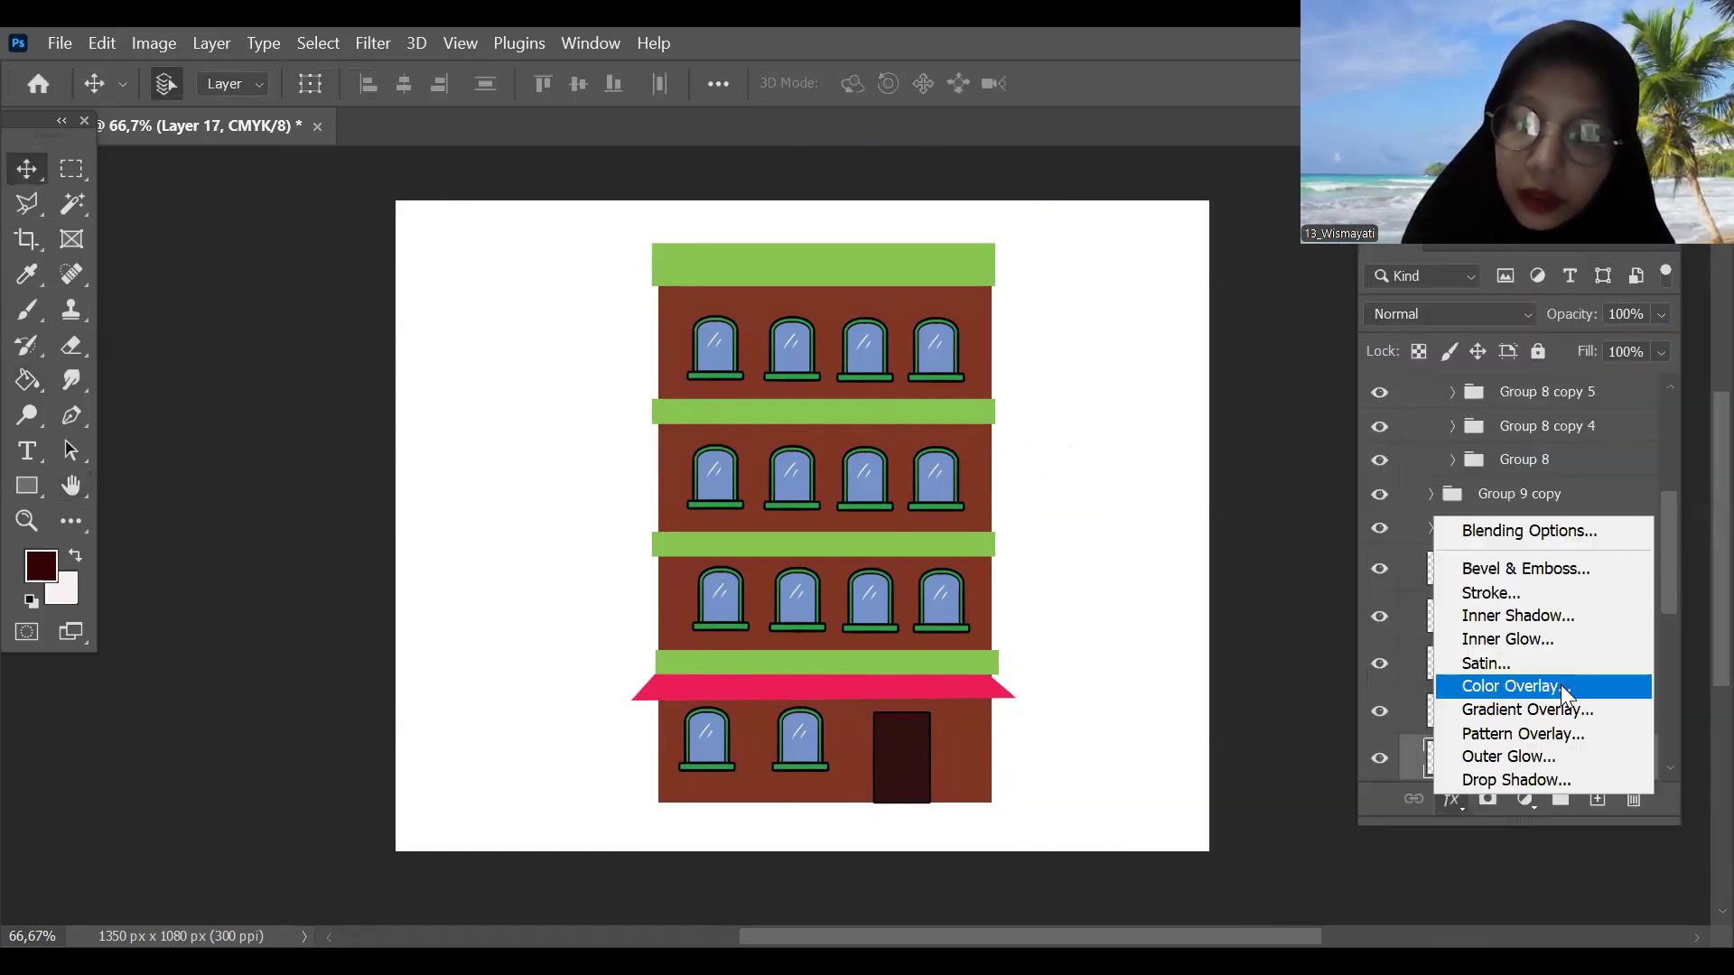
pyautogui.press('Escape')
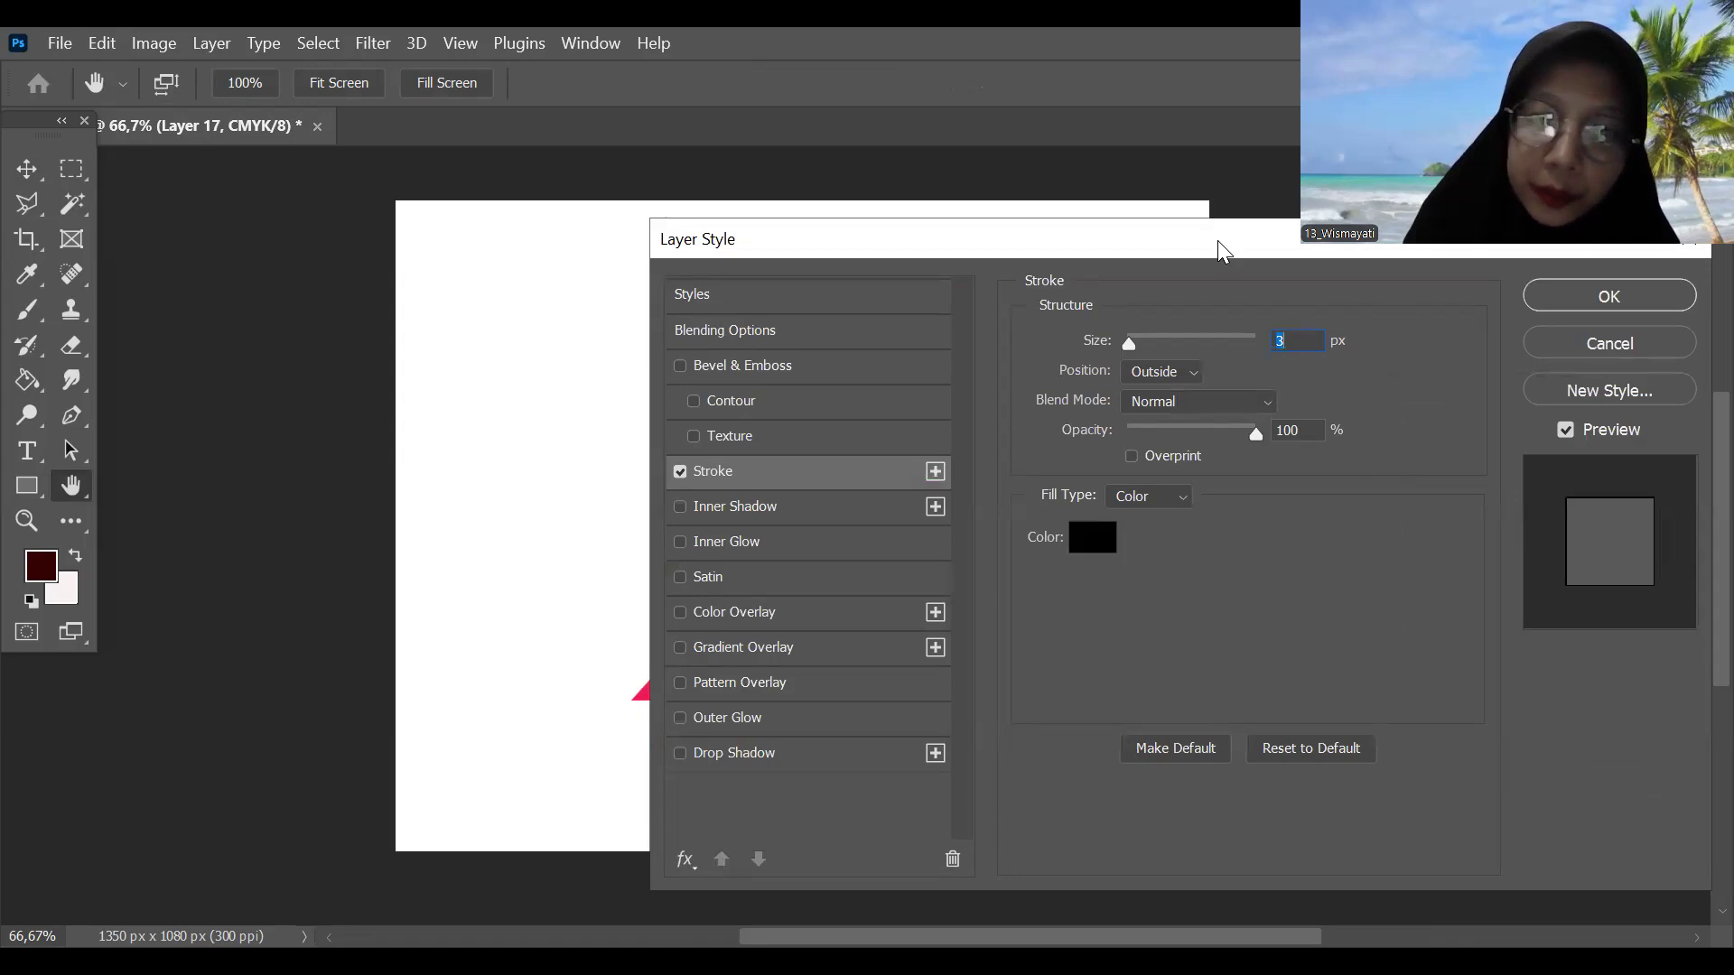
pyautogui.moveTo(1217, 241); pyautogui.dragTo(1565, 228)
pyautogui.write('4')
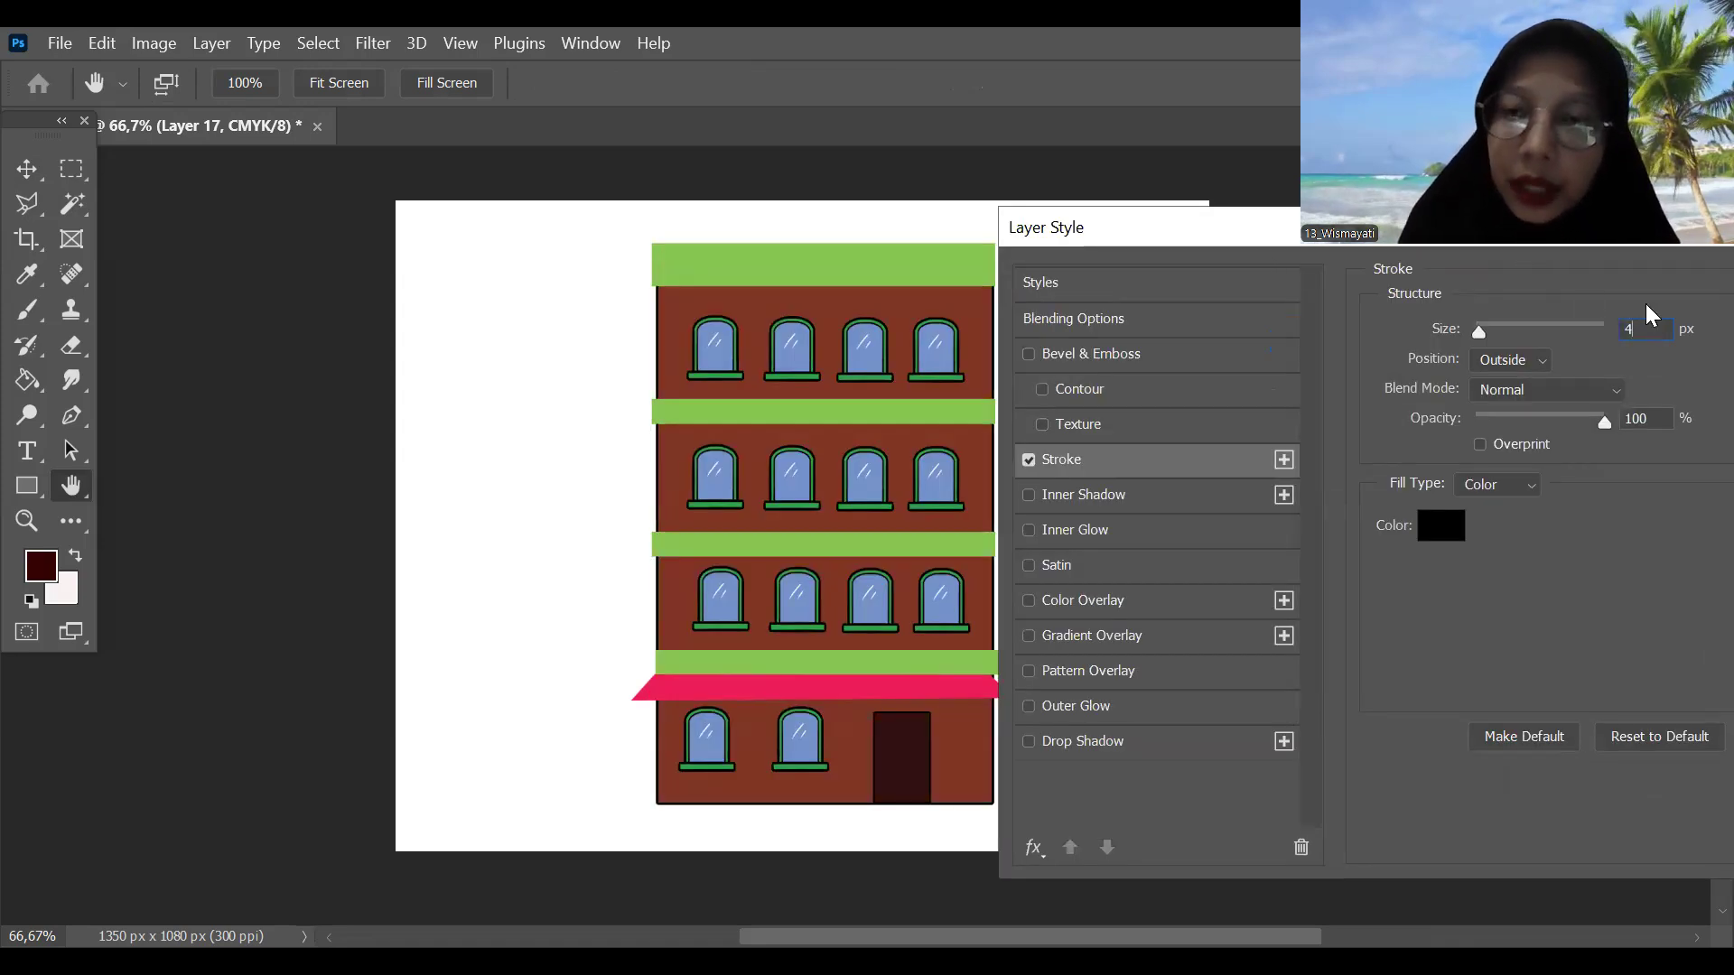
pyautogui.press('Return')
# Step: Group the four green band layers and give the group a 4 px black outside stroke
pyautogui.click(965, 269)
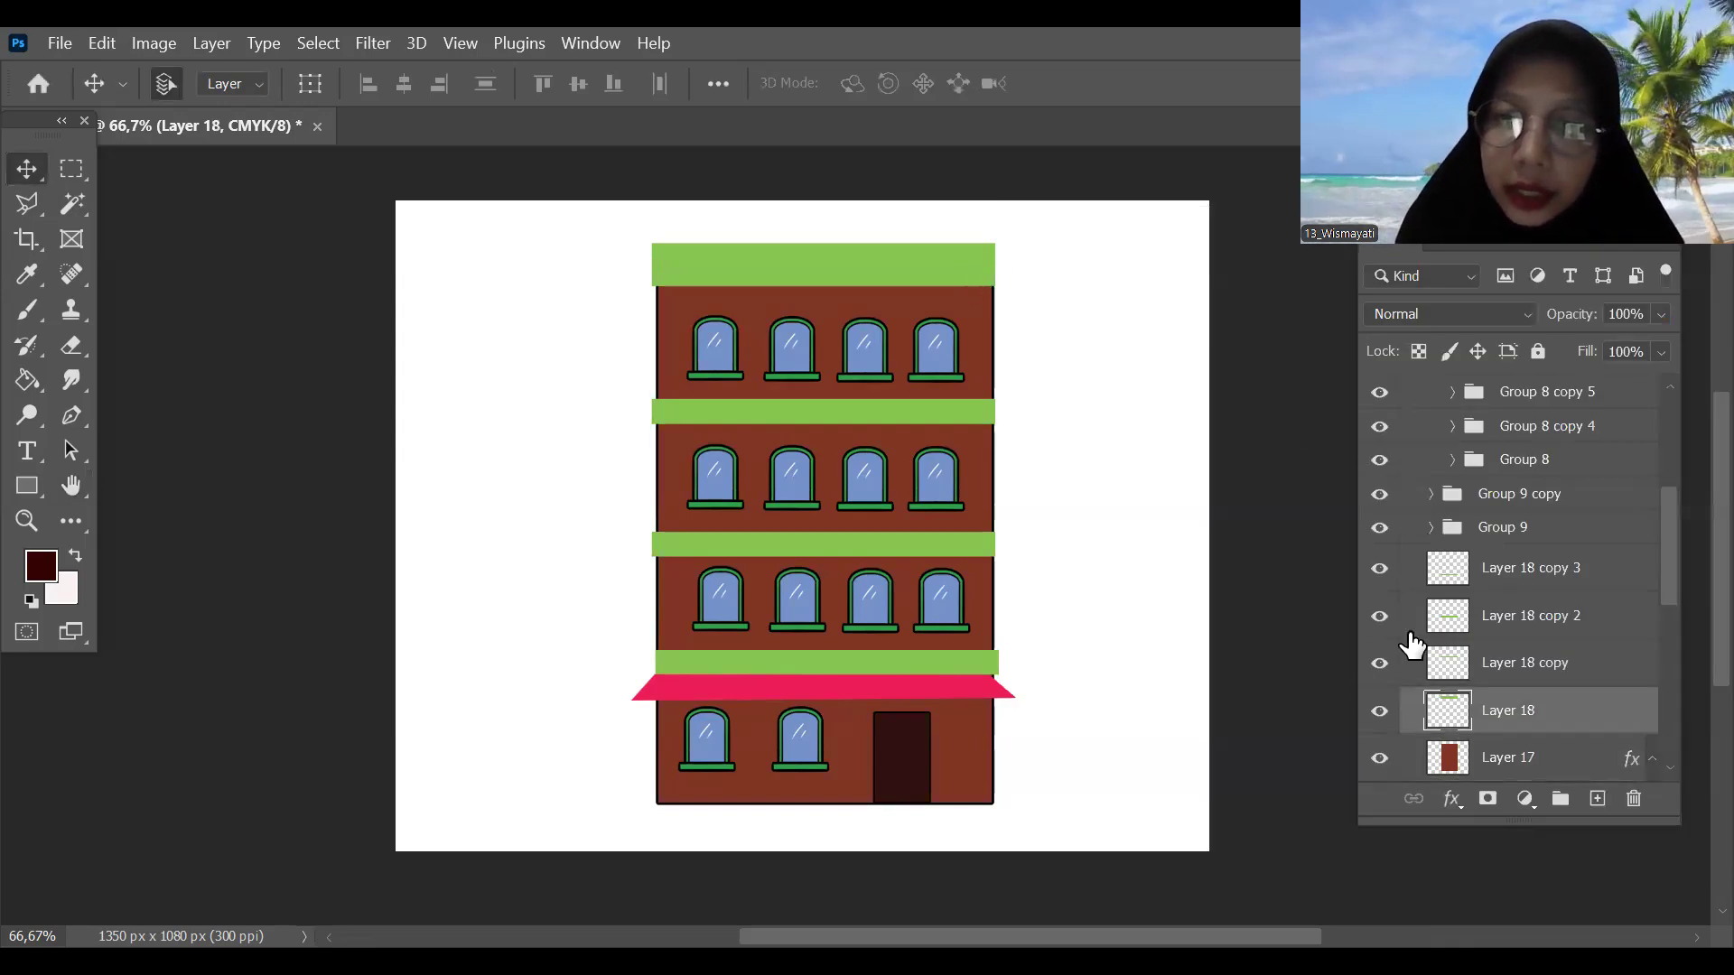
pyautogui.keyDown('shift'); pyautogui.click(1526, 569); pyautogui.keyUp('shift')
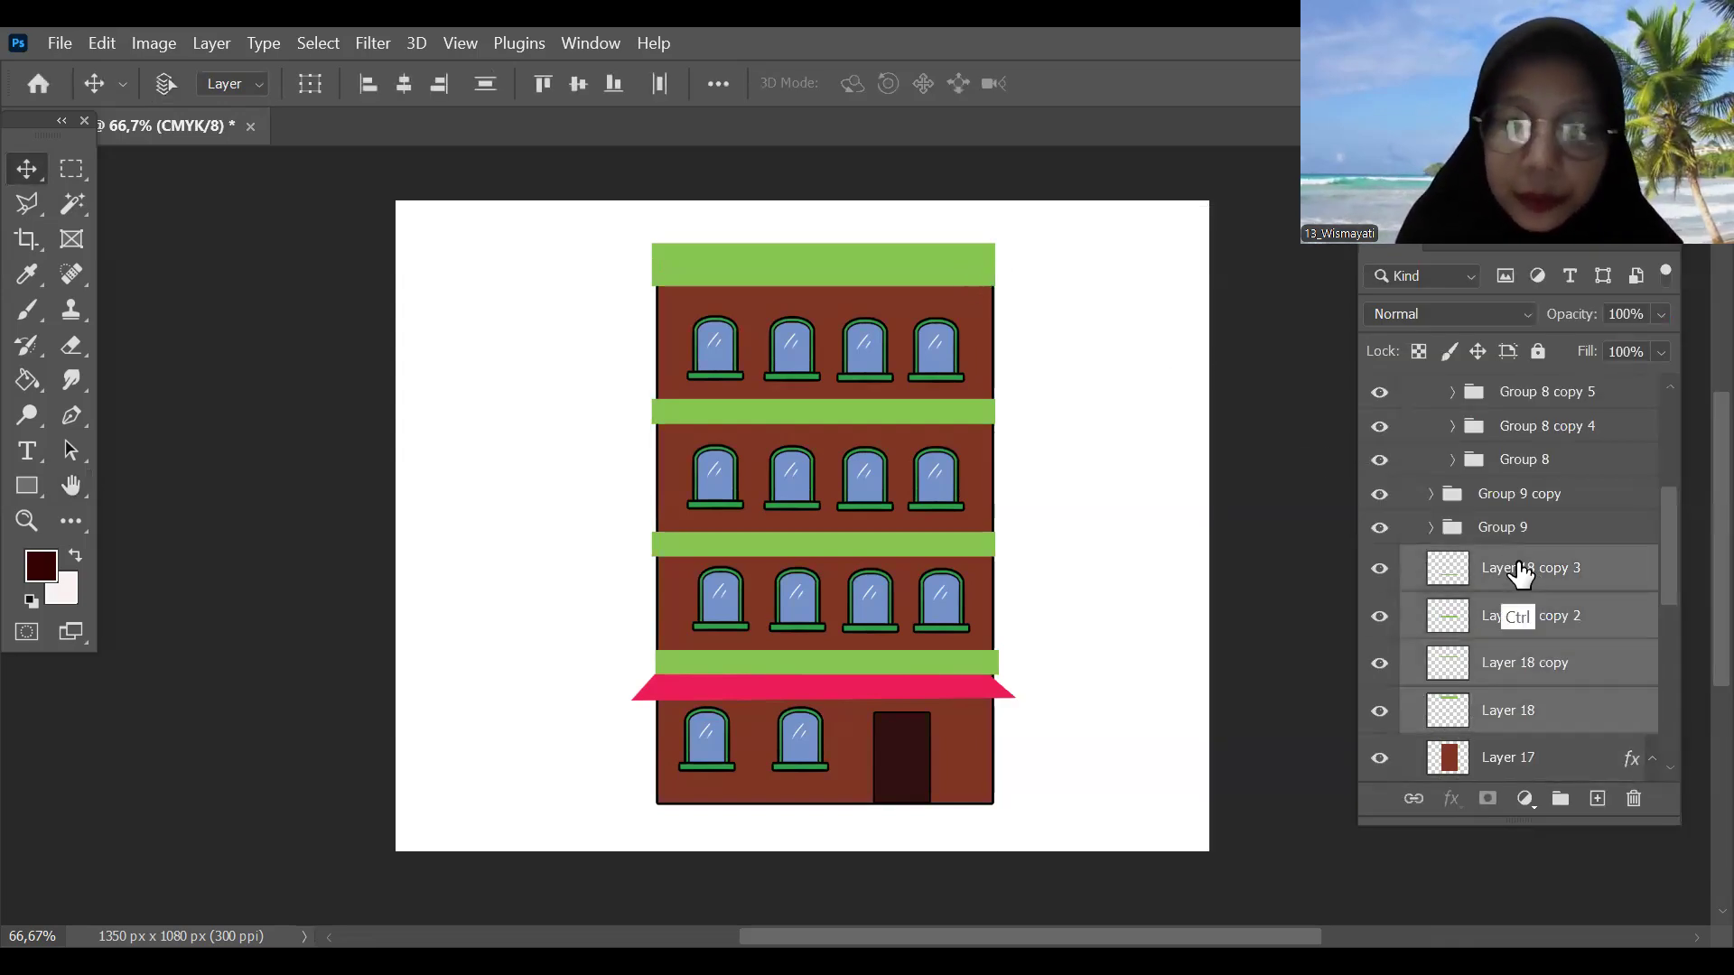
pyautogui.hotkey('ctrl', 'g')
pyautogui.click(1379, 563)
pyautogui.click(1379, 564)
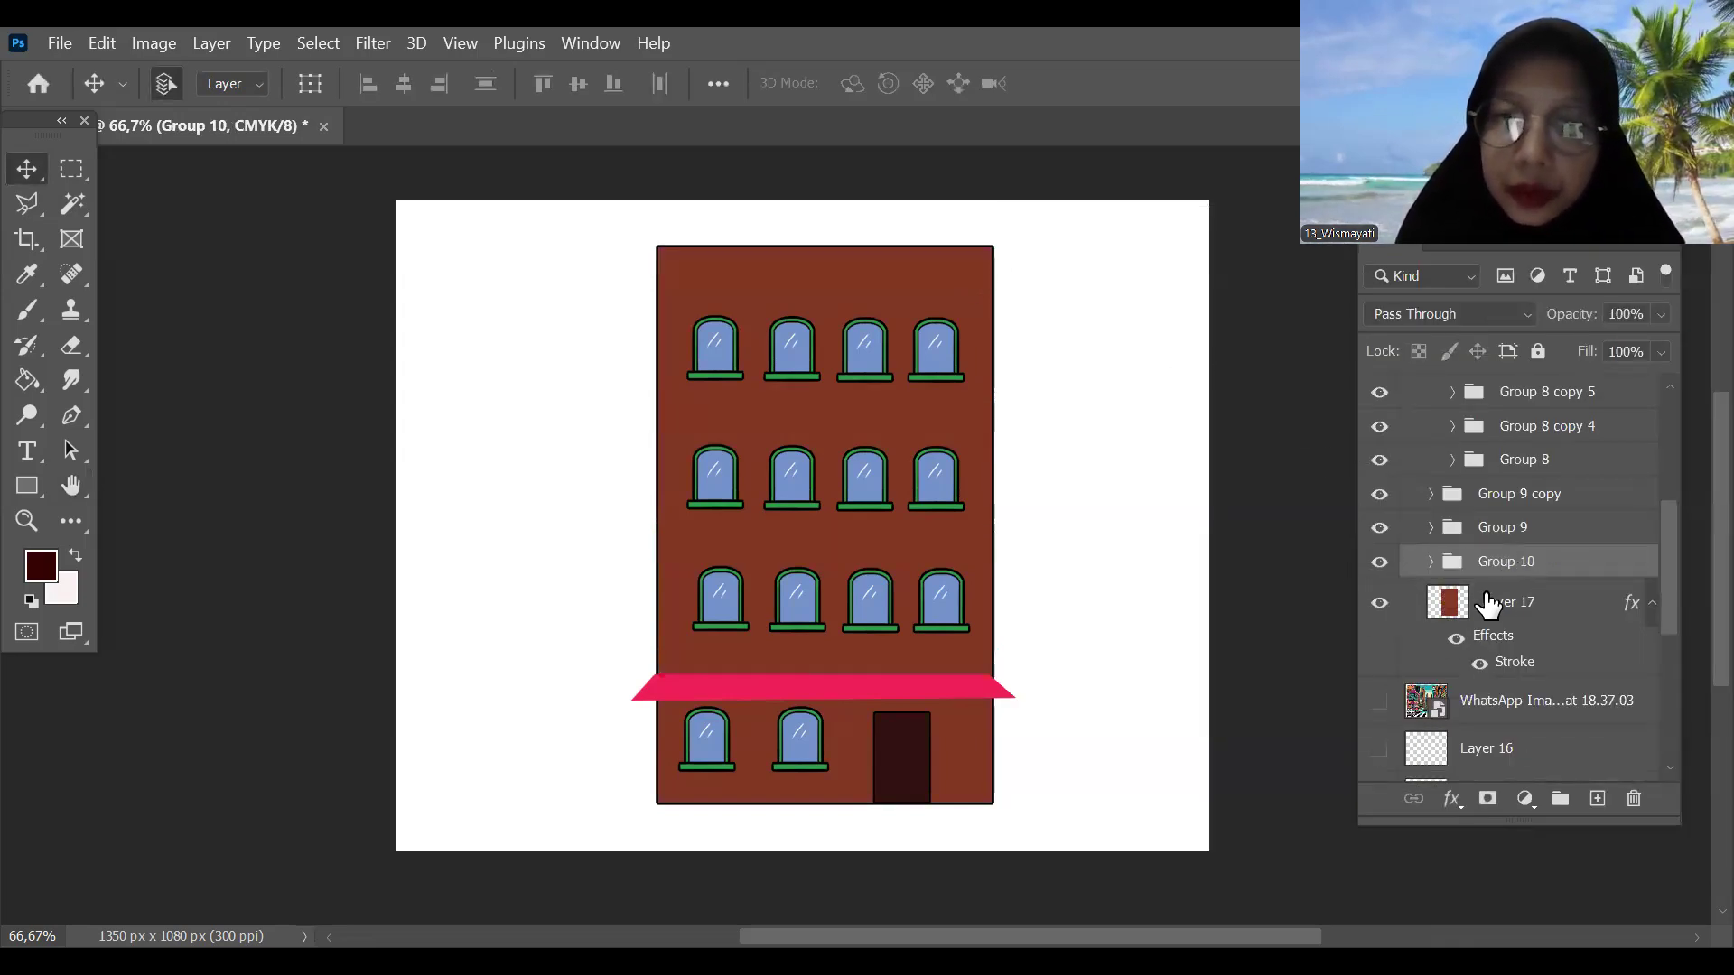
pyautogui.click(1454, 799)
pyautogui.click(1537, 600)
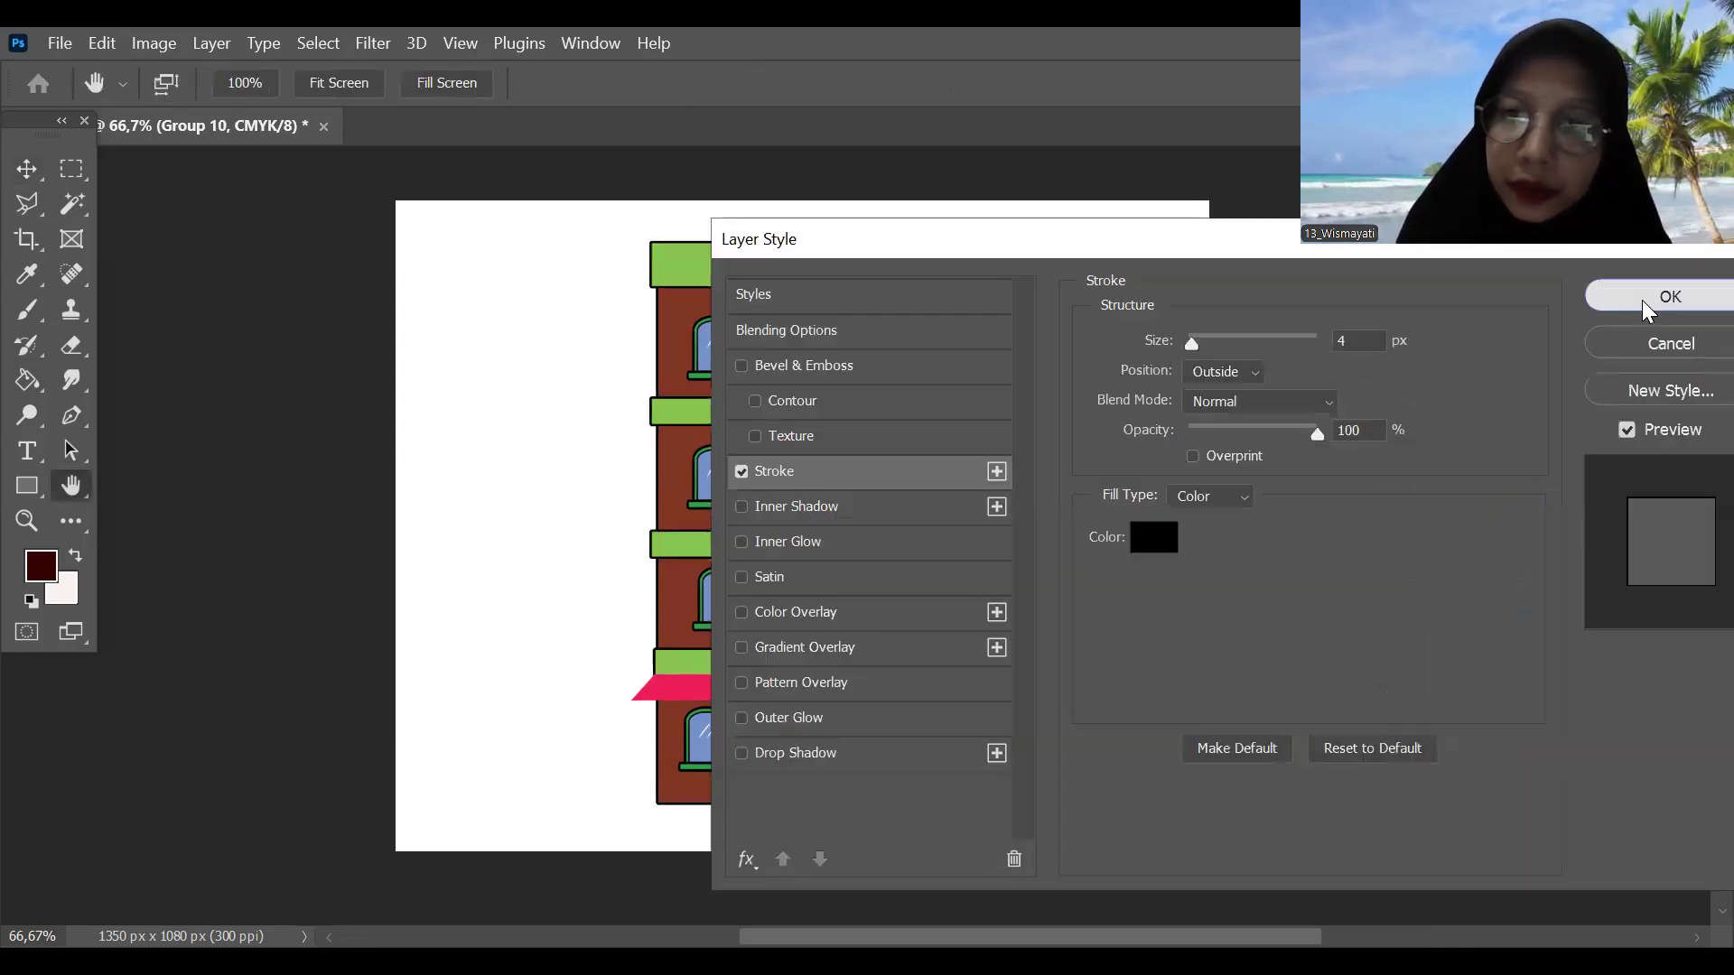
pyautogui.click(1641, 299)
# Step: Try a black Color Overlay at 100% opacity on the pink awning, and undo it
pyautogui.click(1003, 704)
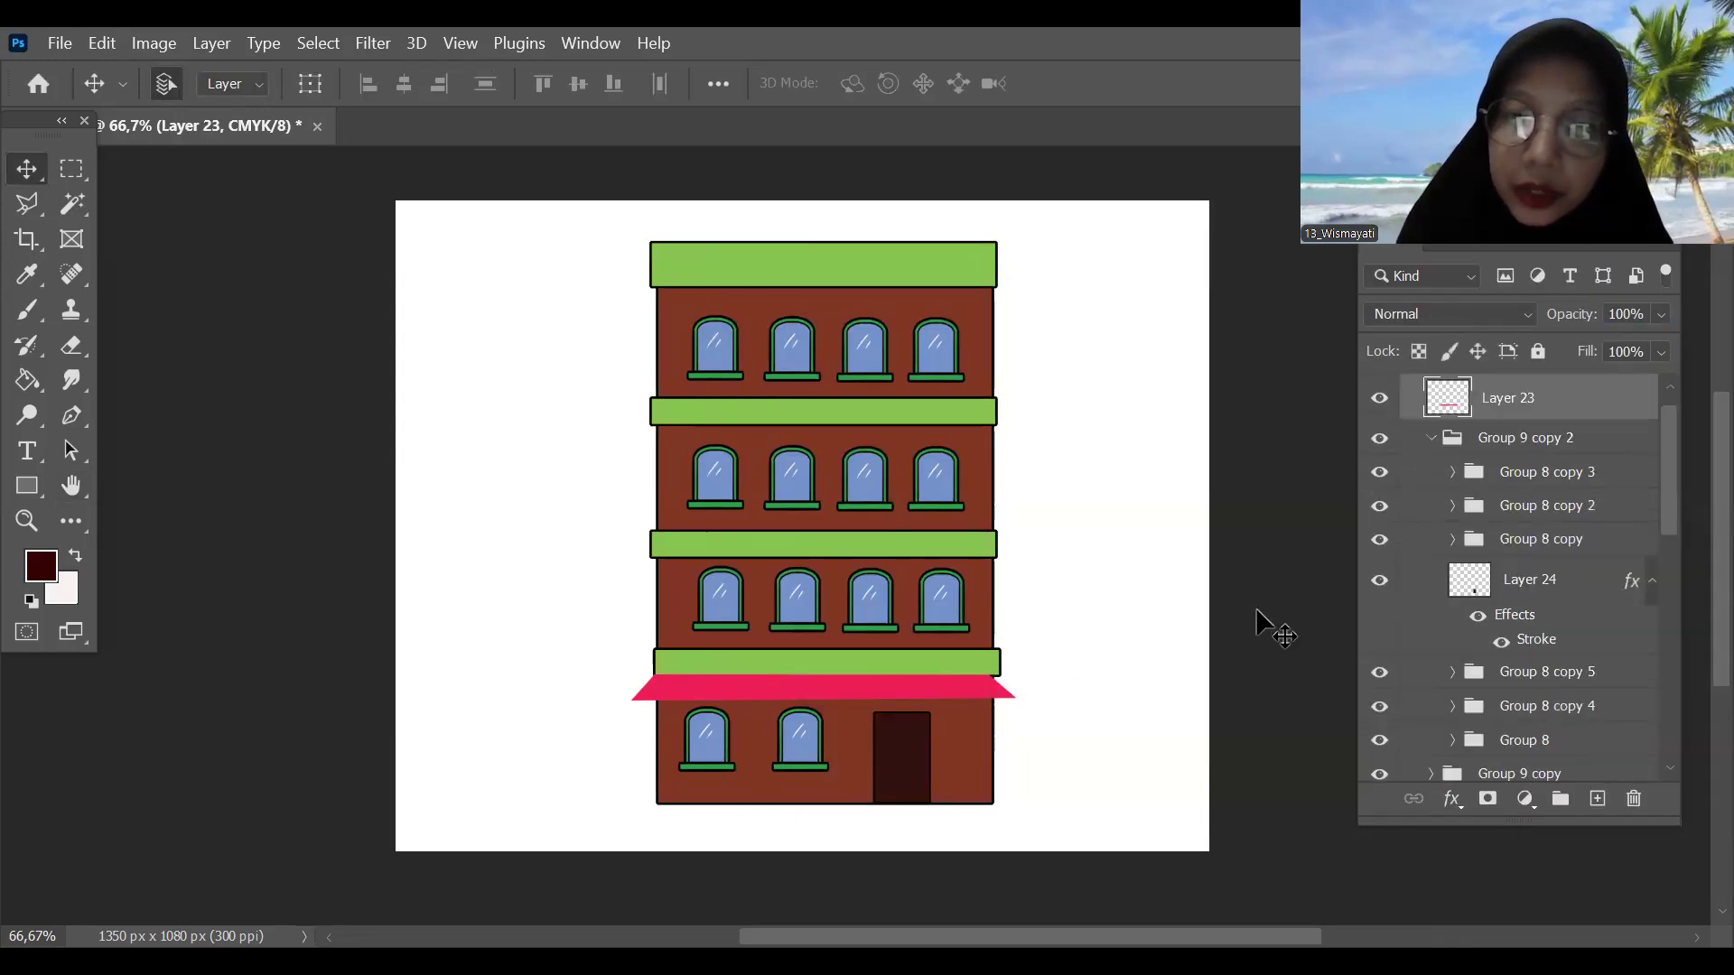
pyautogui.click(1460, 798)
pyautogui.click(1595, 687)
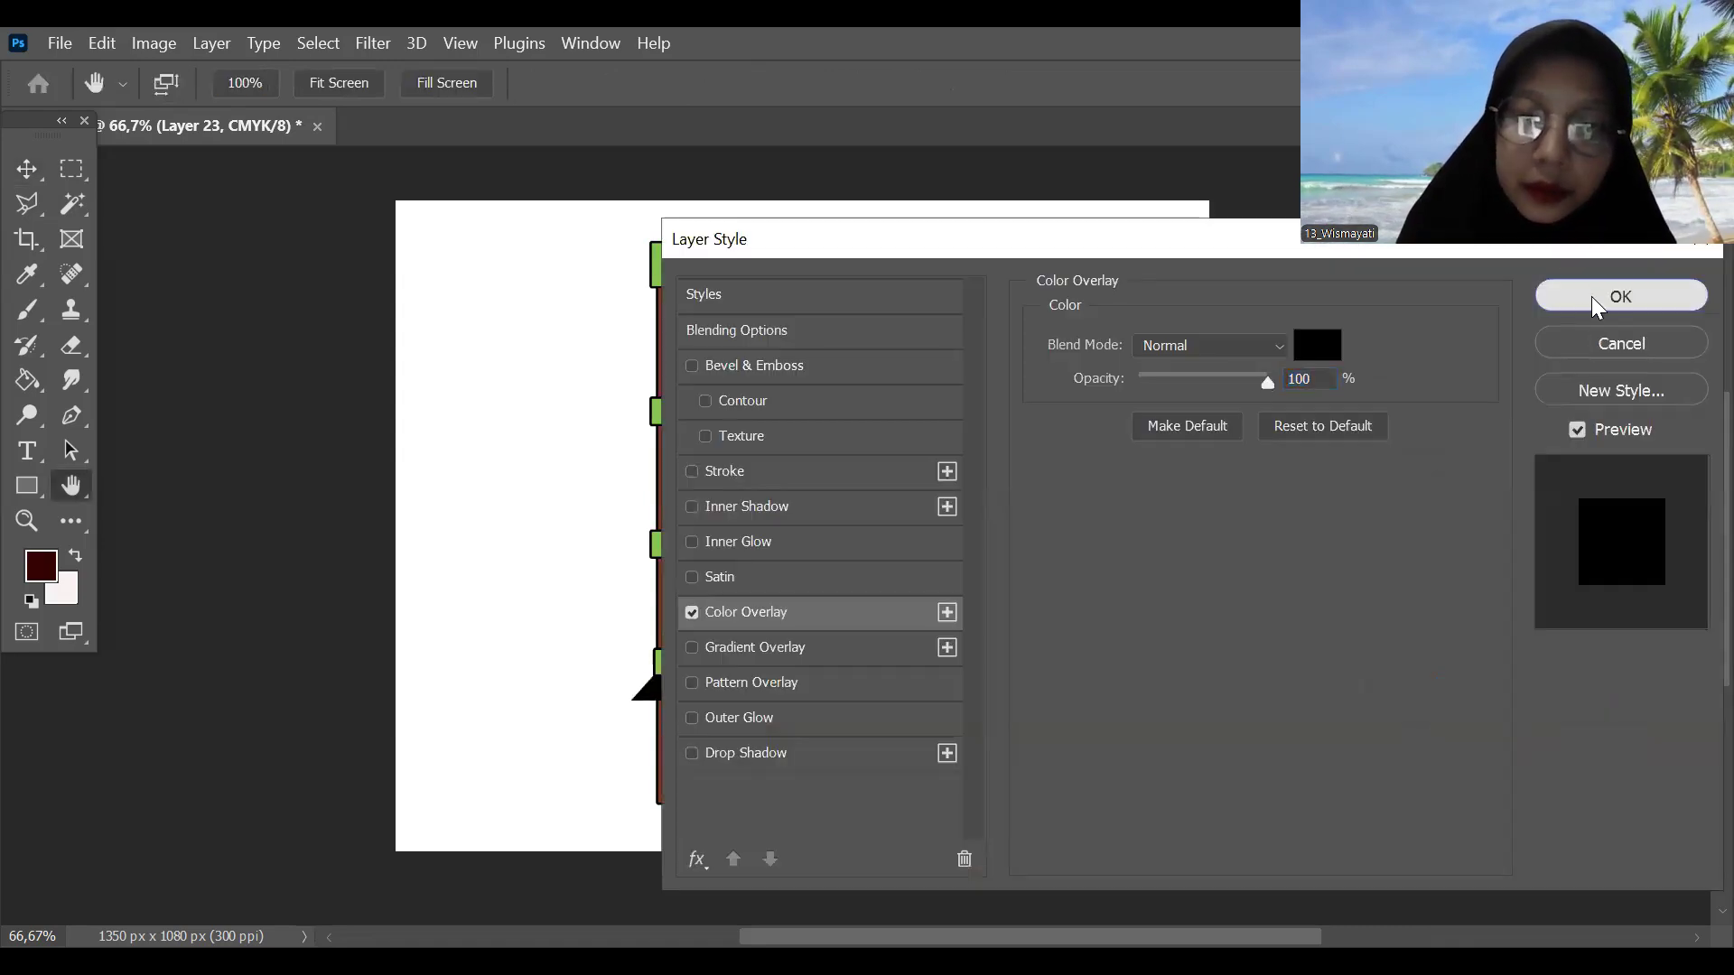
pyautogui.click(1591, 297)
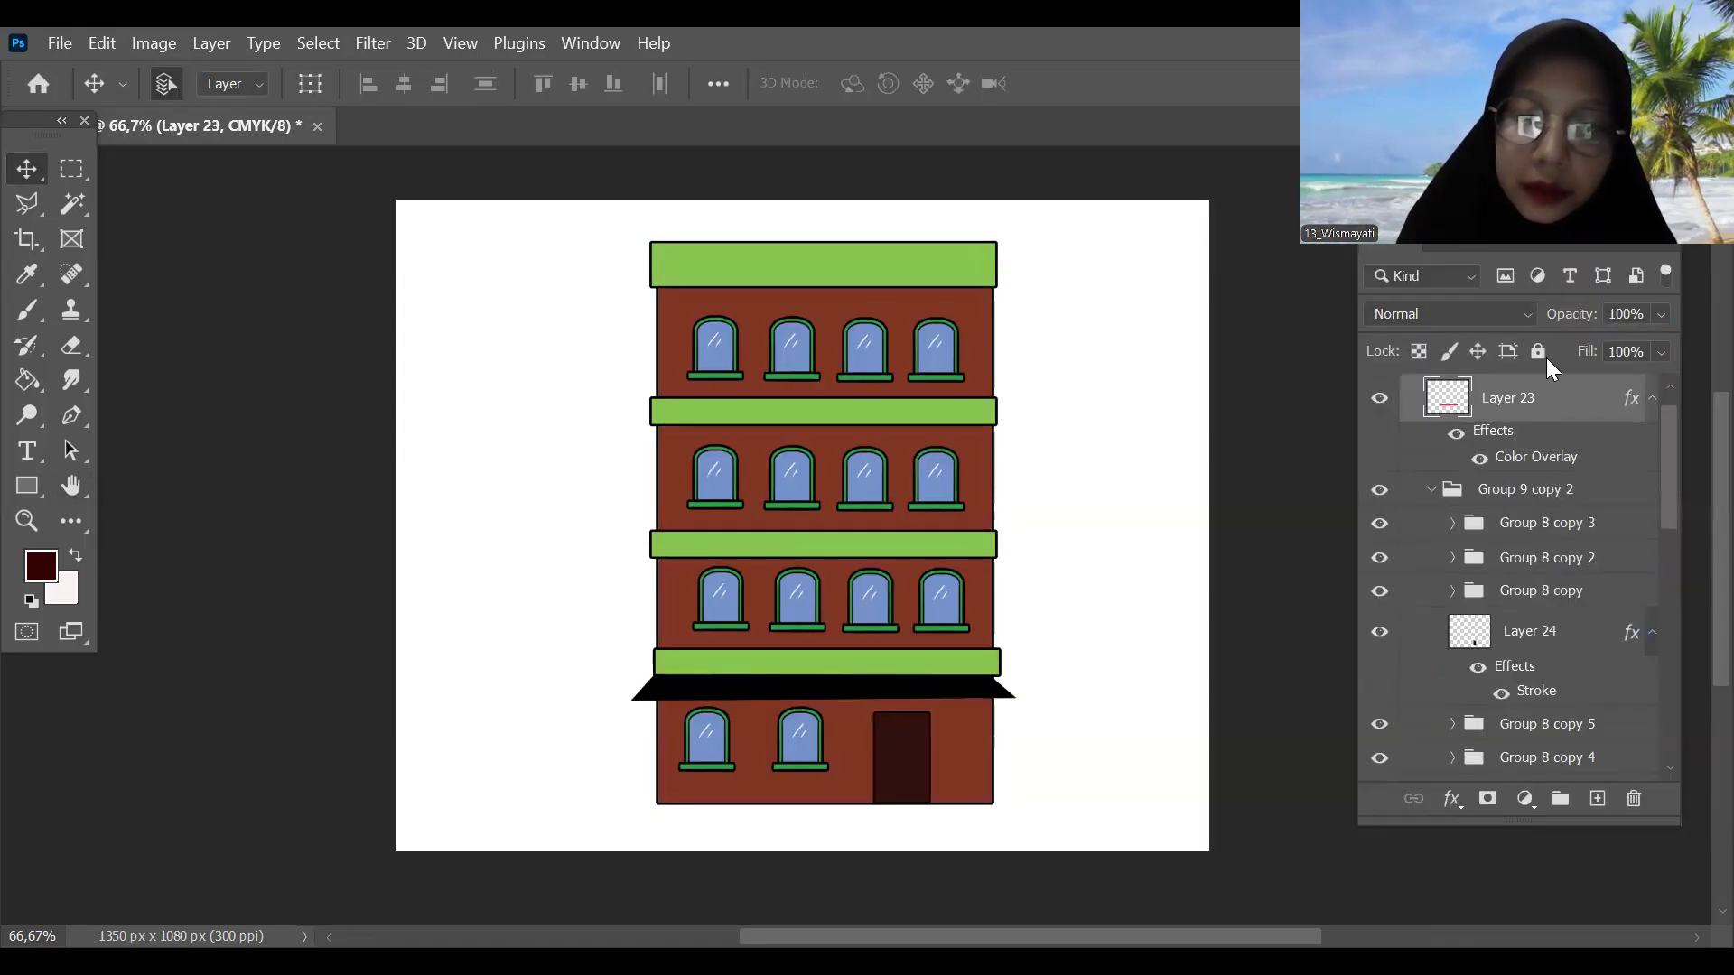
pyautogui.hotkey('ctrl', 'z')
# Step: Outline the pink awning with a 4 px black outside stroke
pyautogui.click(1451, 799)
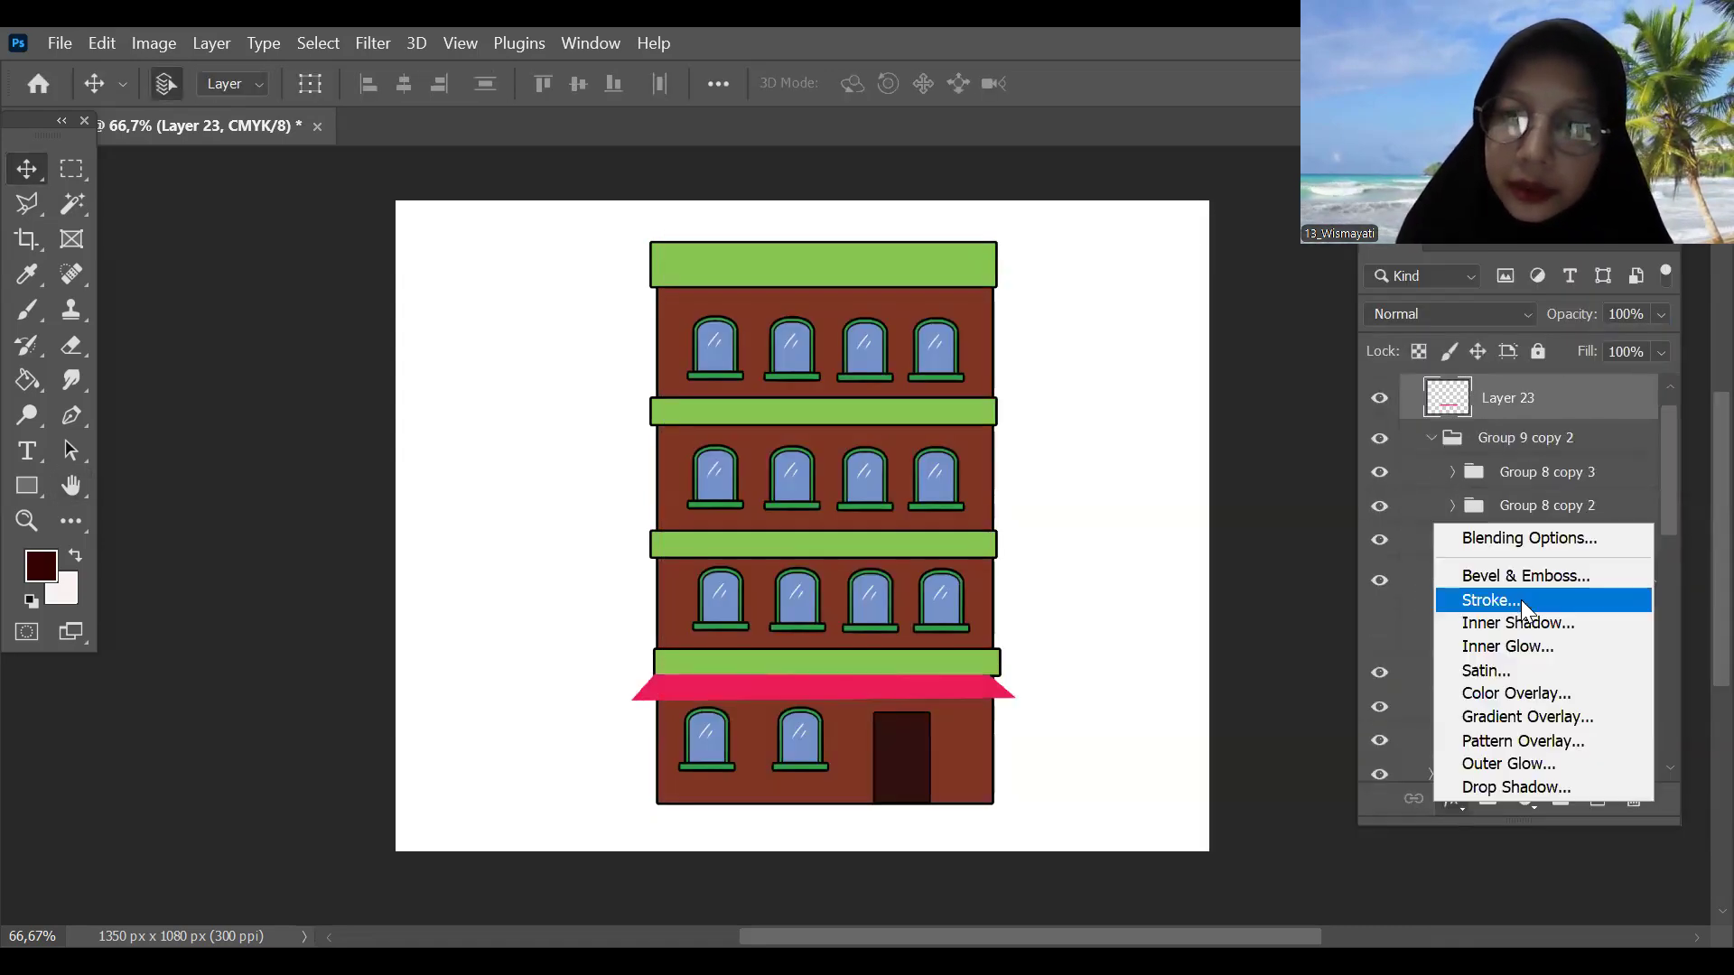
pyautogui.click(1521, 600)
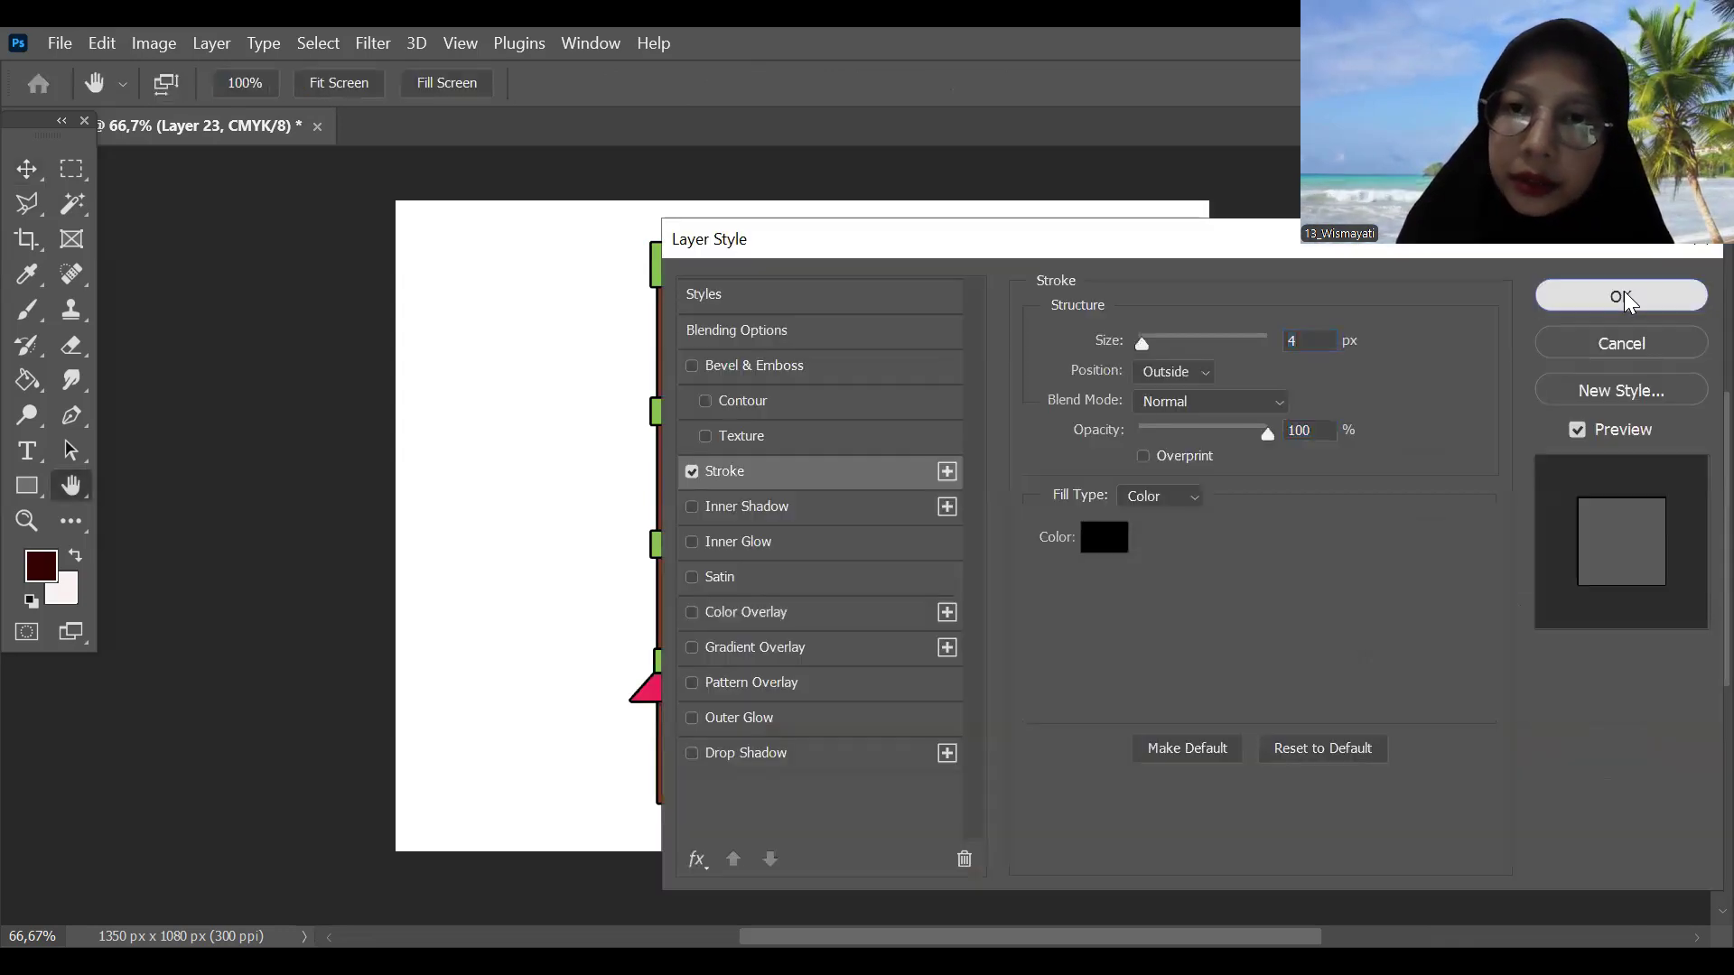
pyautogui.click(1622, 298)
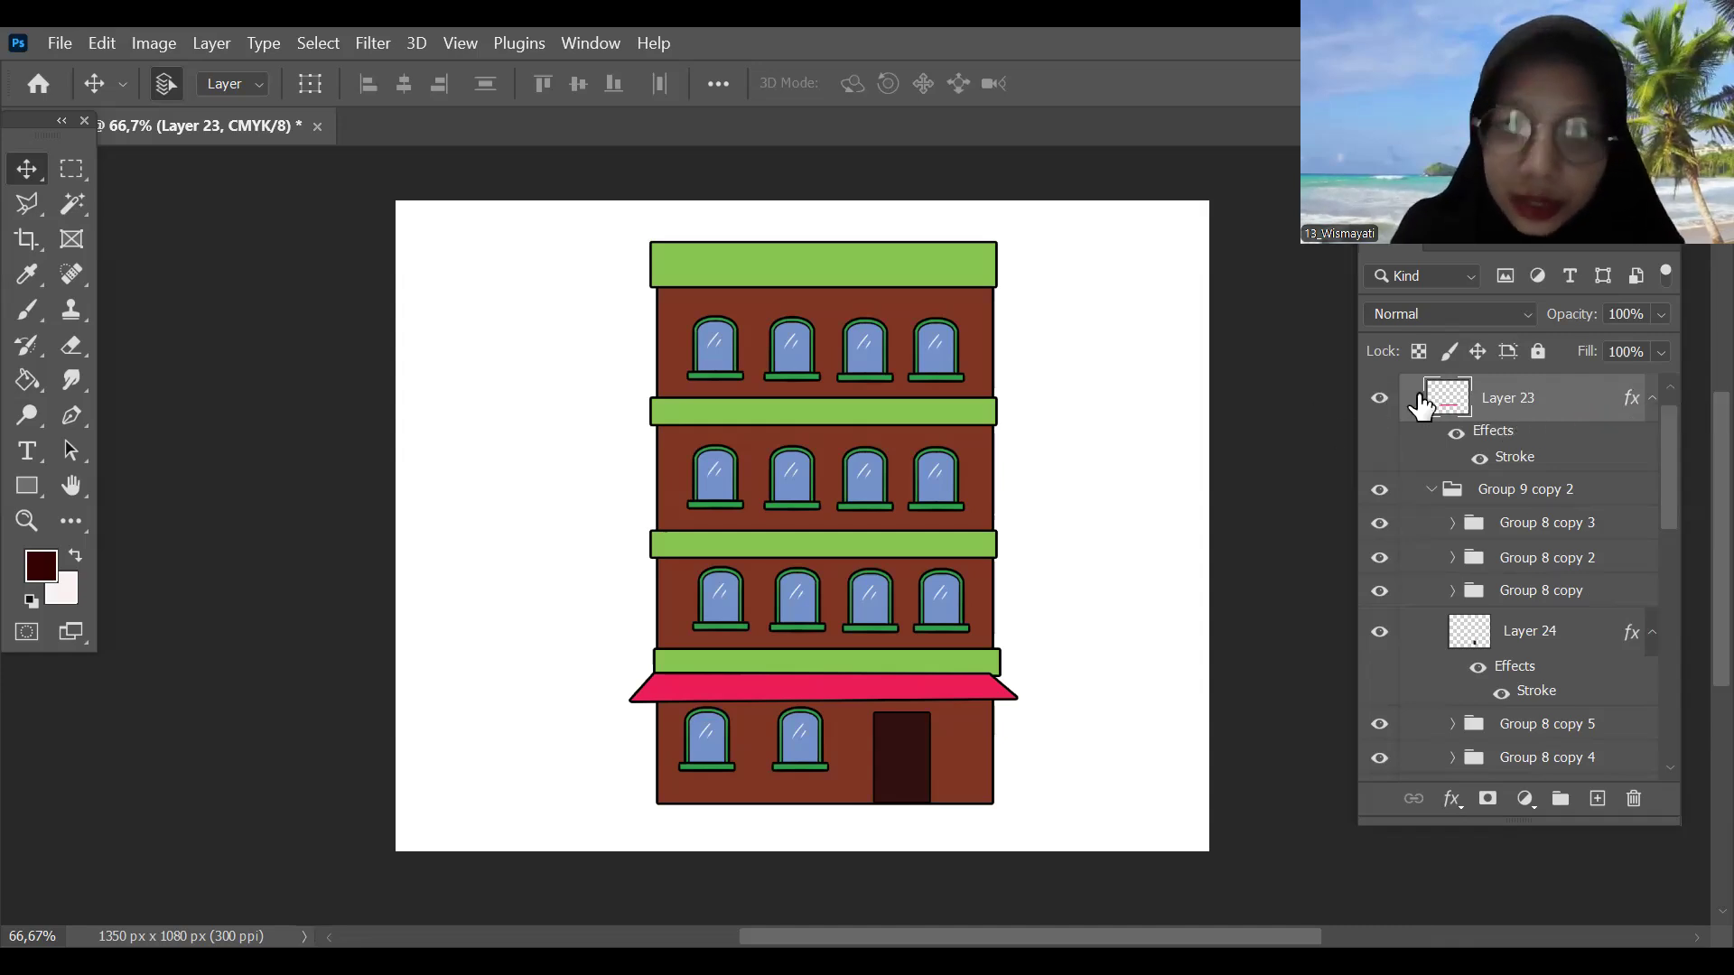
pyautogui.click(1380, 400)
pyautogui.click(1381, 399)
# Step: Load the outline of the pink awning layer as a selection
pyautogui.hotkey('ctrl', '+')
pyautogui.press('space')
pyautogui.moveTo(1176, 625); pyautogui.dragTo(1223, 488)
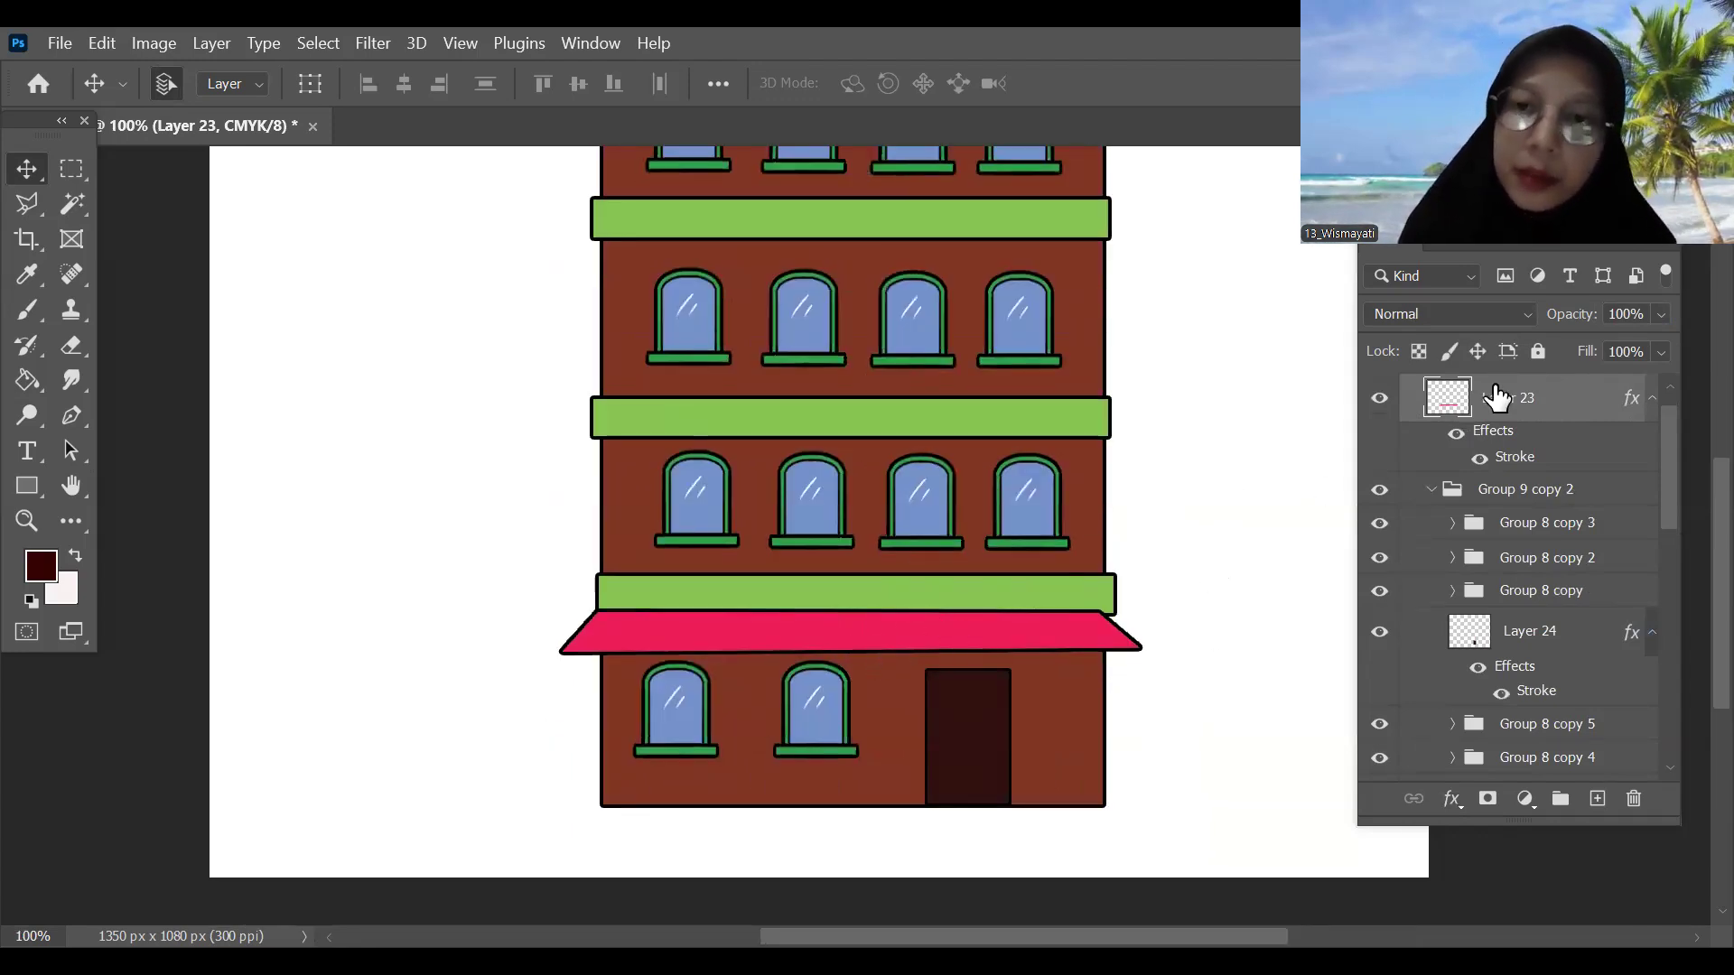
pyautogui.keyDown('ctrl'); pyautogui.click(1450, 406); pyautogui.keyUp('ctrl')
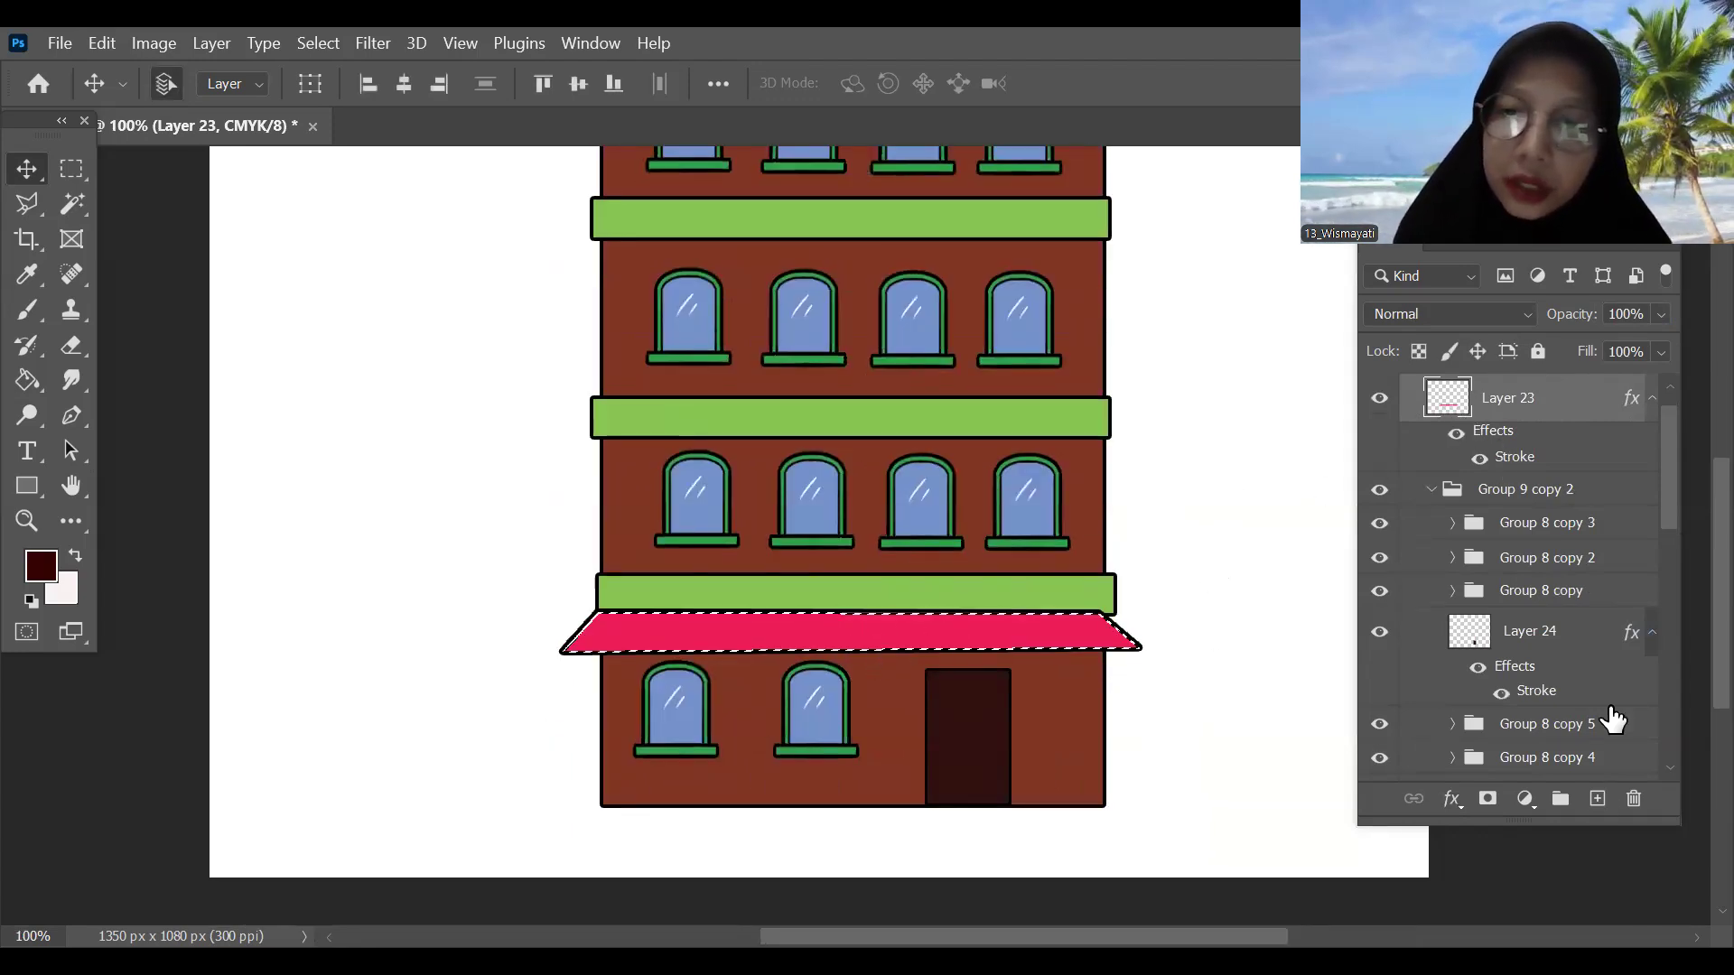
# Step: Add a new layer and brush white stripes freehand across the awning selection, enlarging the brush to 20 px
pyautogui.click(1597, 799)
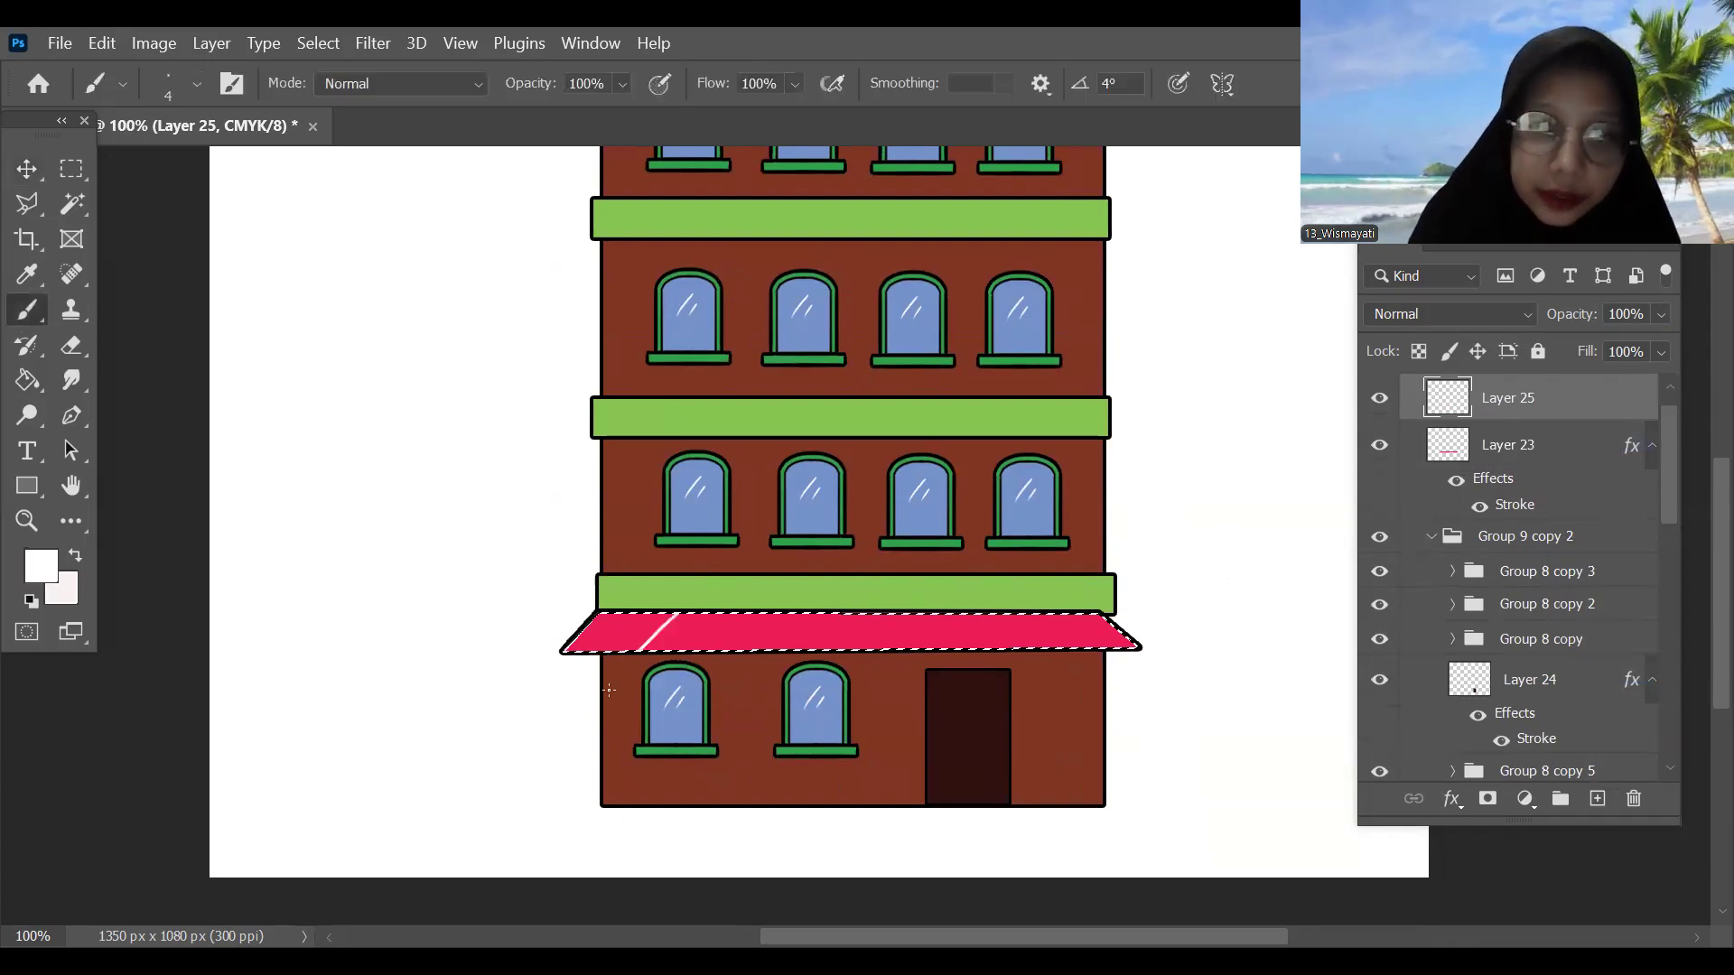
pyautogui.hotkey('ctrl', 'z')
pyautogui.moveTo(603, 614)
pyautogui.mouseDown()
pyautogui.moveTo(573, 643)
pyautogui.moveTo(630, 648)
pyautogui.mouseUp()
pyautogui.press(']')
pyautogui.press(']')
pyautogui.press(']')
pyautogui.press(']')
pyautogui.press(']')
pyautogui.press(']')
pyautogui.moveTo(735, 616)
pyautogui.mouseDown()
pyautogui.moveTo(714, 648)
pyautogui.moveTo(802, 615)
pyautogui.moveTo(871, 615)
pyautogui.mouseUp()
pyautogui.moveTo(923, 652); pyautogui.dragTo(919, 615)
pyautogui.moveTo(983, 652); pyautogui.dragTo(972, 615)
pyautogui.moveTo(1053, 652); pyautogui.dragTo(1028, 615)
# Step: Undo all the freehand white stripes and the new layer, keeping the awning selection
pyautogui.hotkey('ctrl', 'z')
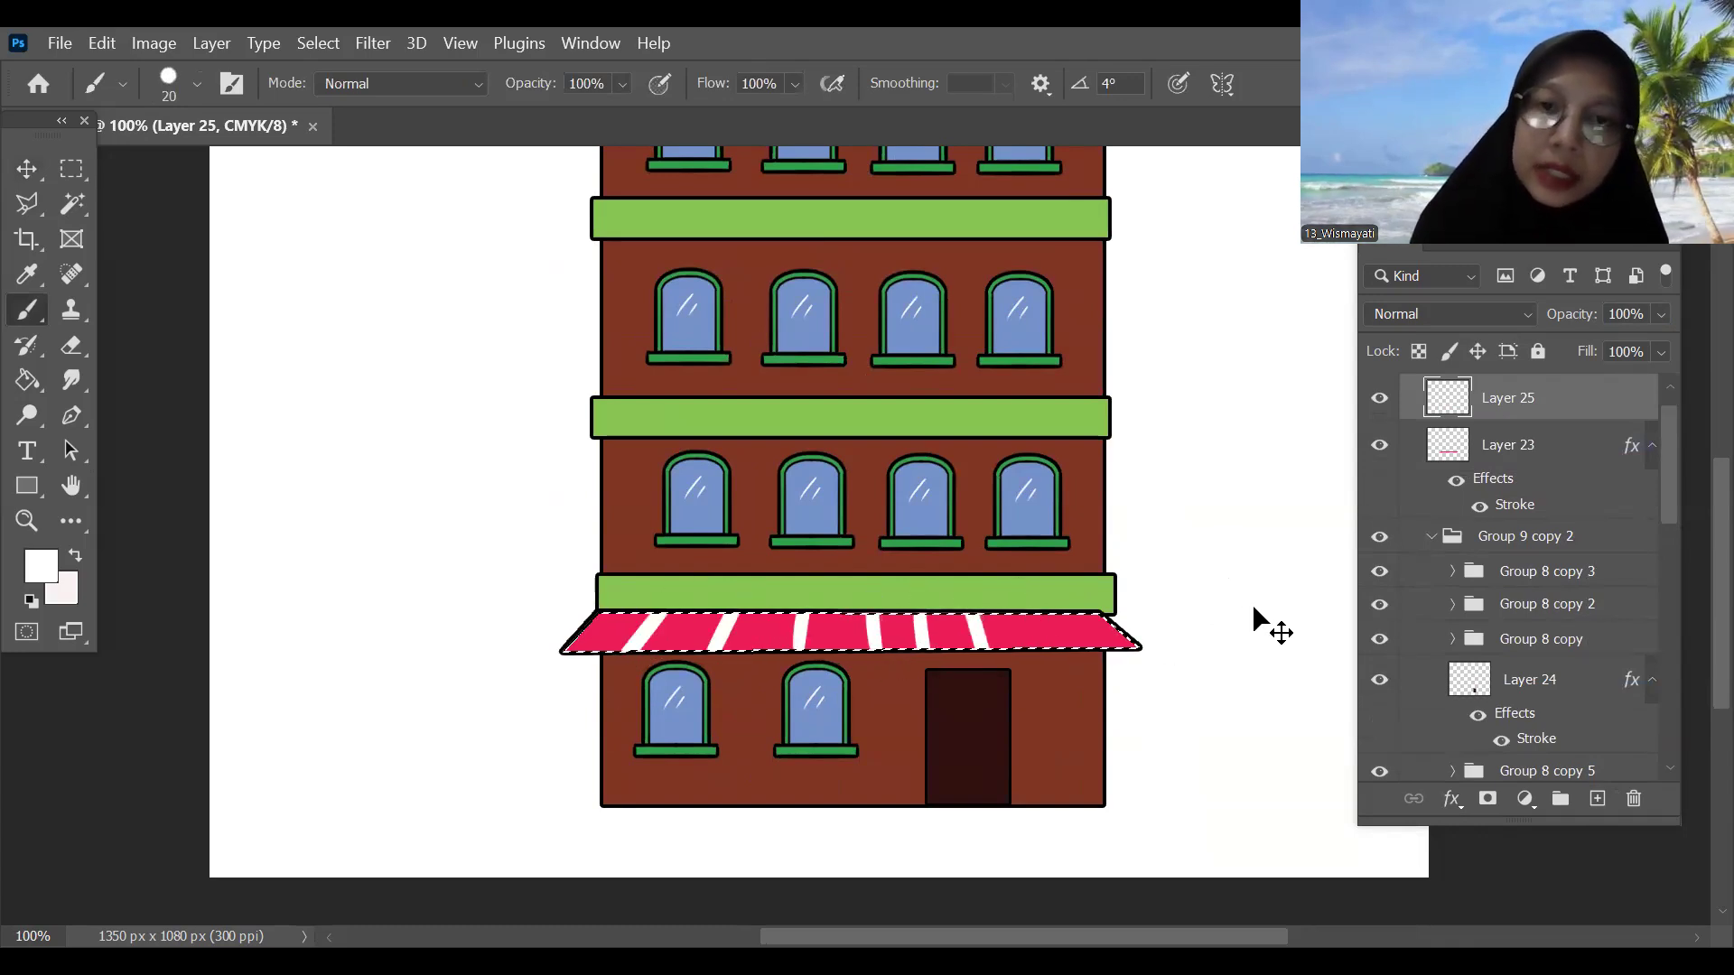
pyautogui.hotkey('ctrl', 'z')
pyautogui.hotkey('ctrl', 'z')
pyautogui.hotkey('ctrl', 'z')
pyautogui.hotkey('ctrl', 'z')
pyautogui.hotkey('ctrl', 'z')
pyautogui.hotkey('ctrl', 'z')
pyautogui.hotkey('ctrl', 'z')
pyautogui.hotkey('ctrl', 'z')
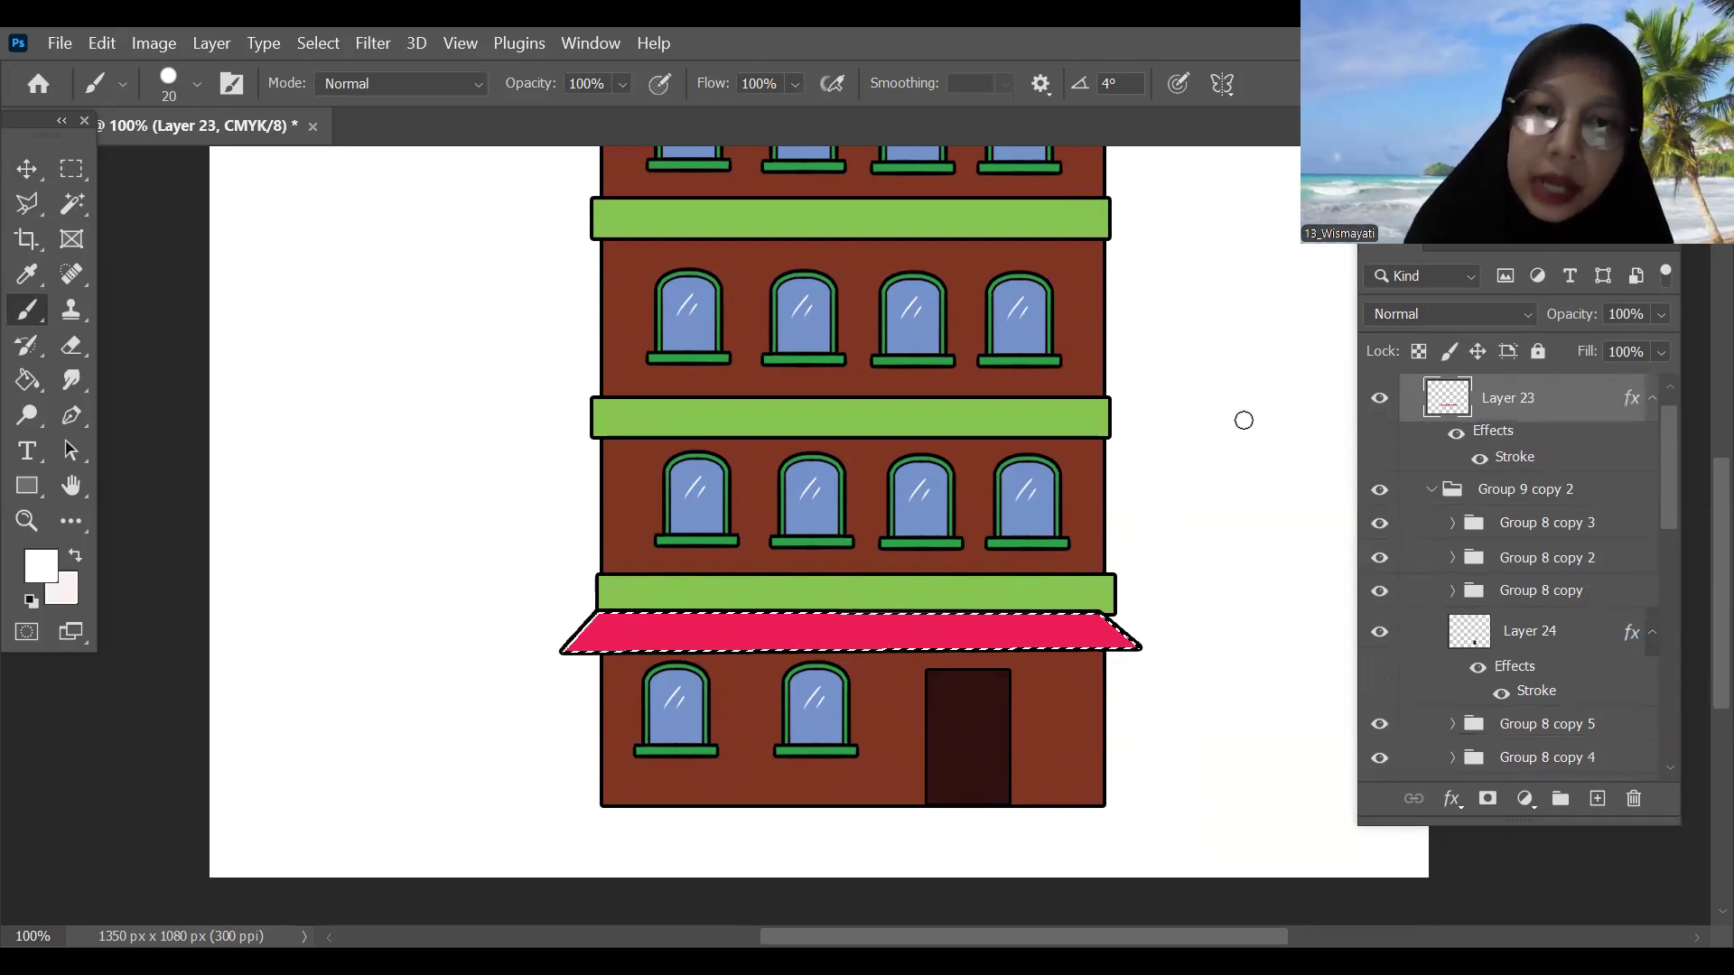
# Step: Set a vertical paint symmetry axis through the awning's middle and brush mirrored slanted white stripes with the 20 px brush
pyautogui.click(1225, 74)
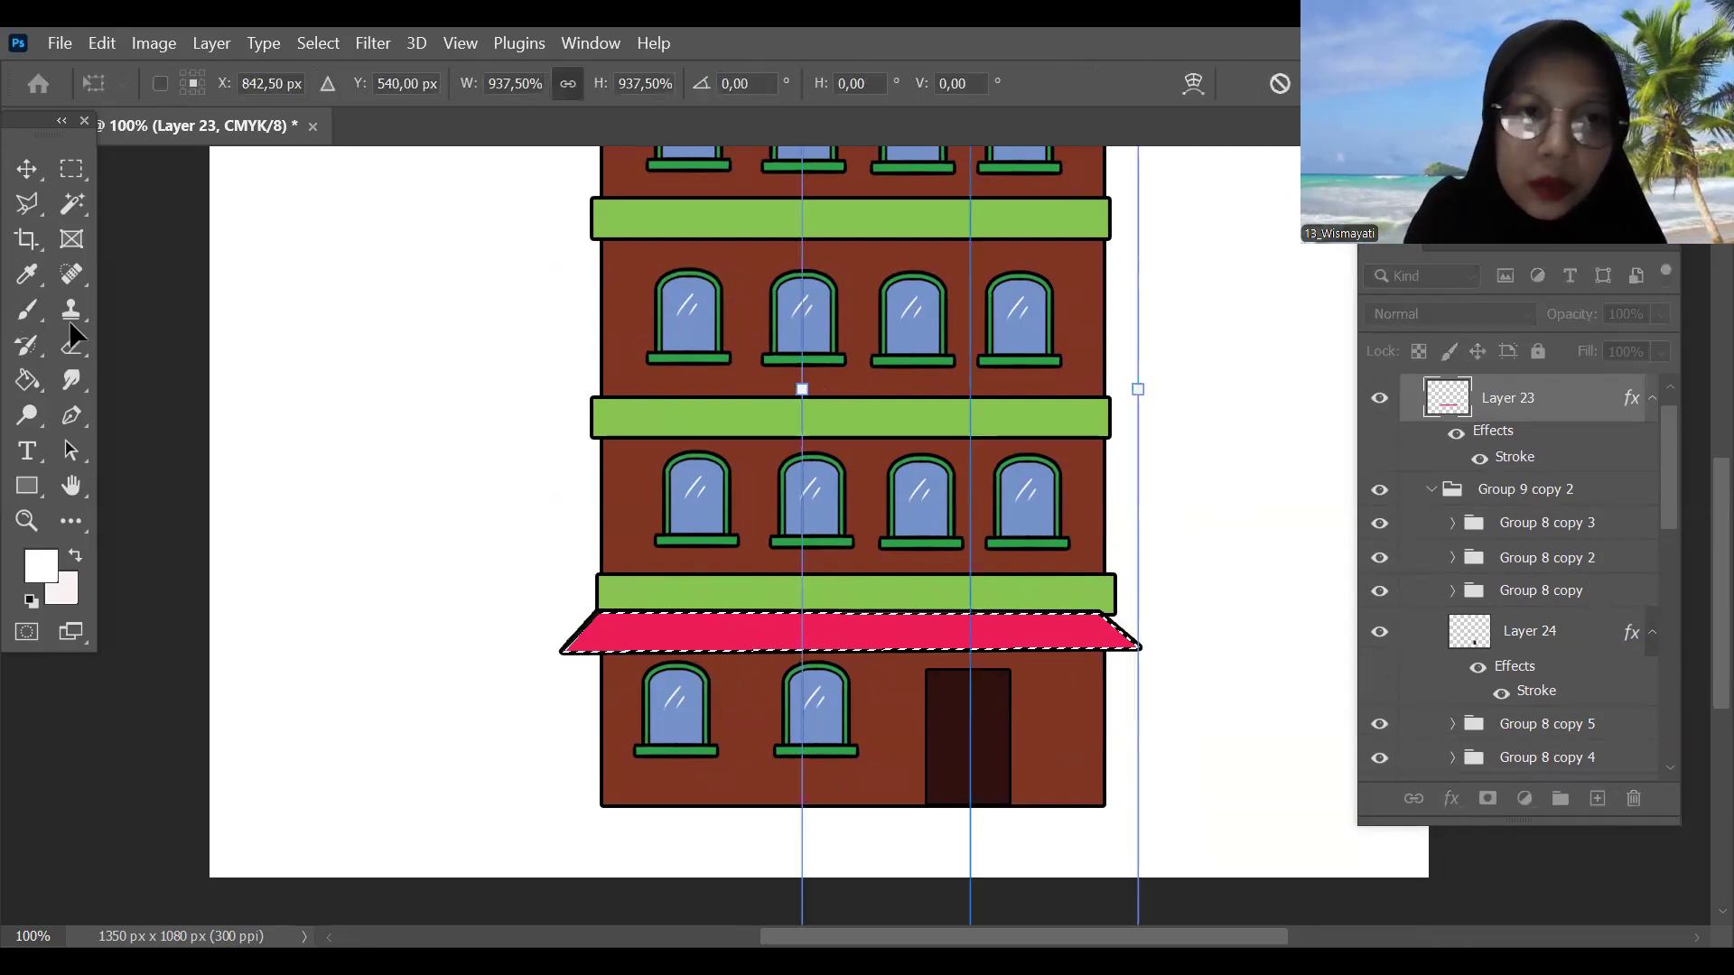
pyautogui.press('Return')
pyautogui.moveTo(633, 610)
pyautogui.mouseDown()
pyautogui.moveTo(600, 654)
pyautogui.moveTo(657, 654)
pyautogui.mouseUp()
pyautogui.moveTo(735, 610); pyautogui.dragTo(718, 654)
pyautogui.moveTo(797, 610); pyautogui.dragTo(786, 653)
pyautogui.moveTo(839, 603); pyautogui.dragTo(846, 651)
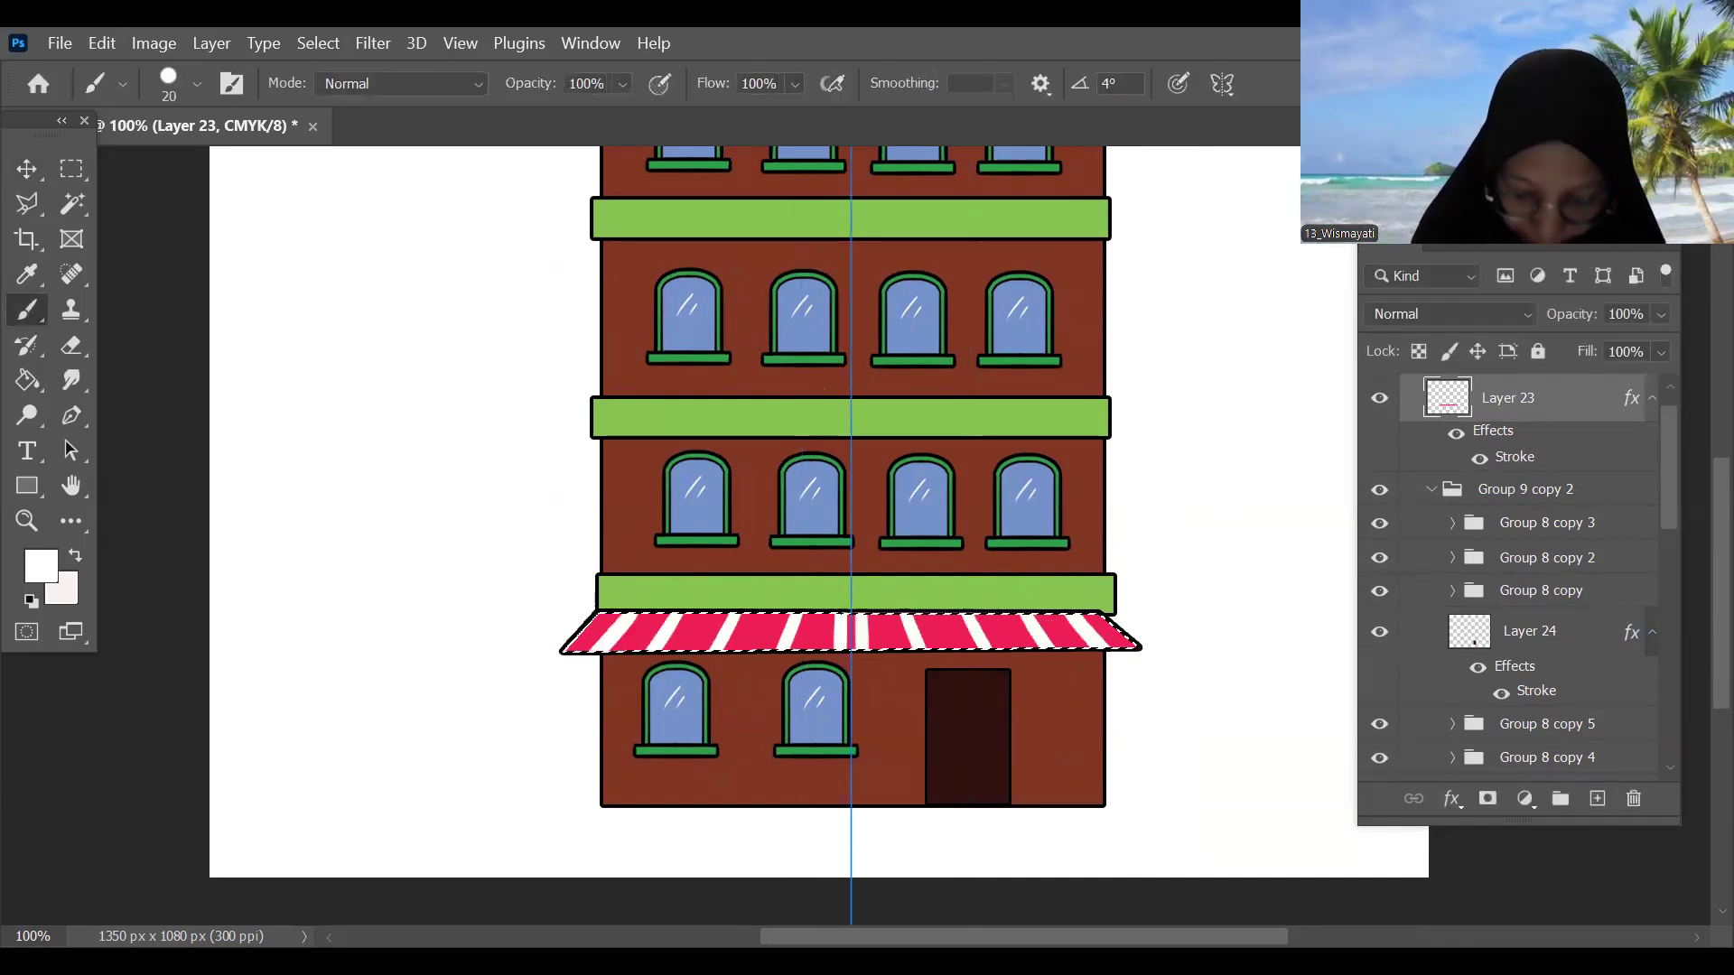
# Step: Turn off the paint symmetry and deselect the awning
pyautogui.hotkey('ctrl', '-')
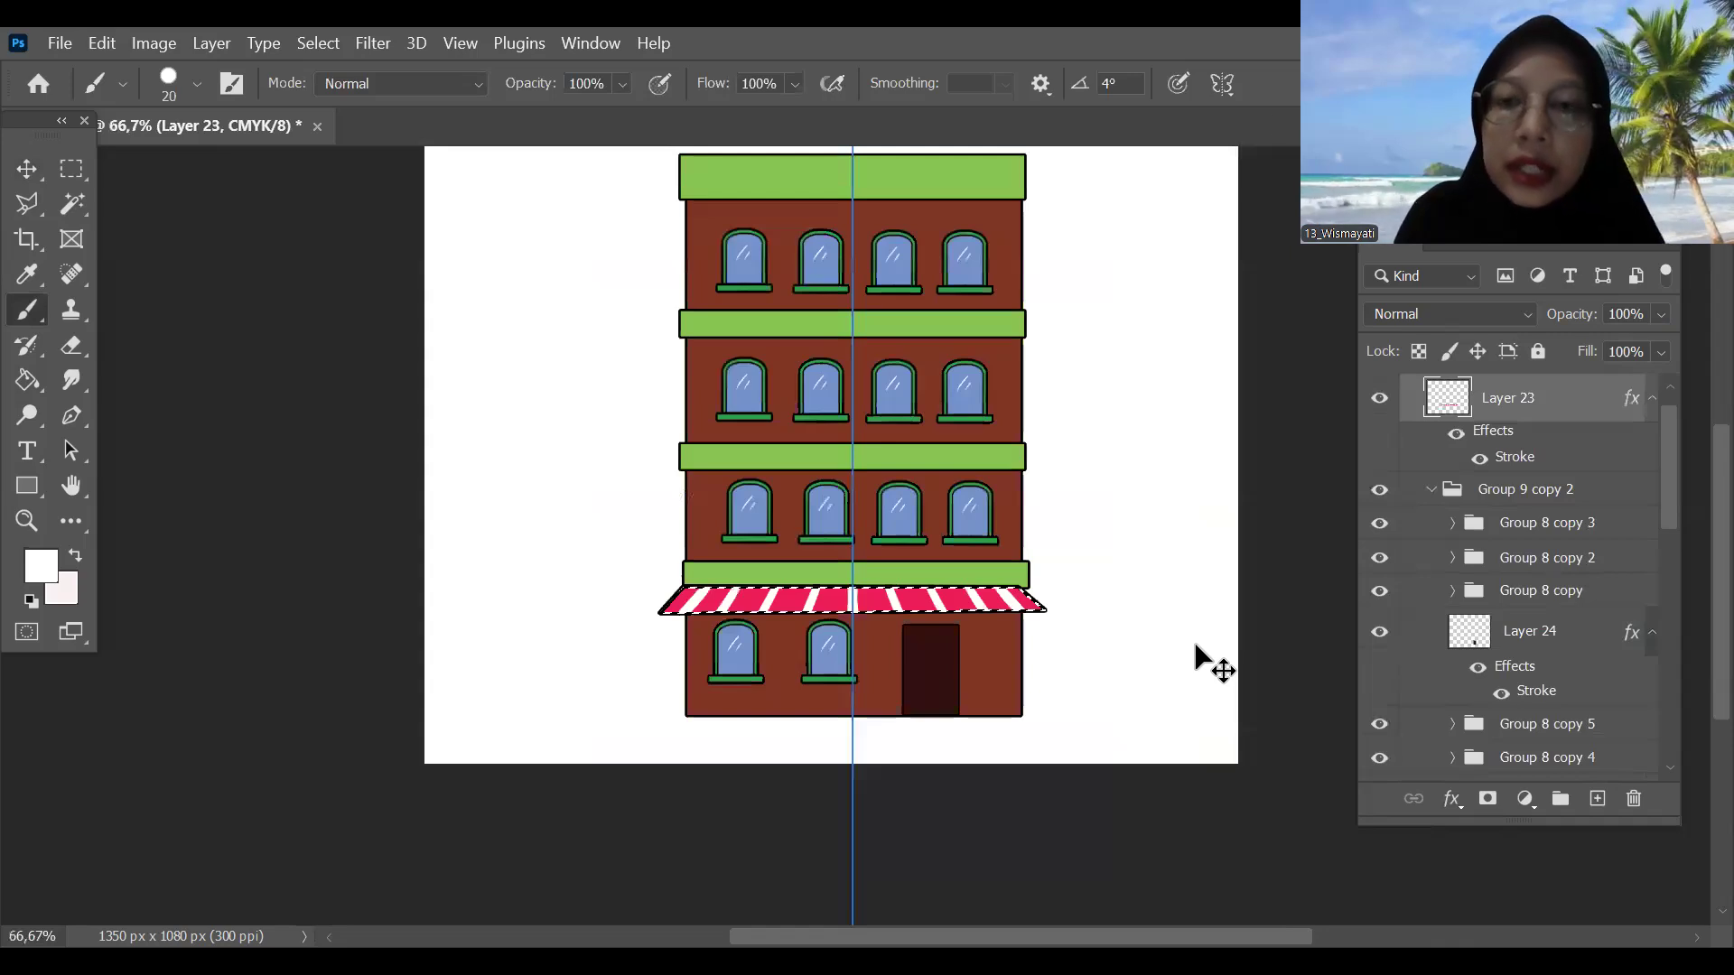
pyautogui.click(1222, 83)
pyautogui.click(1276, 121)
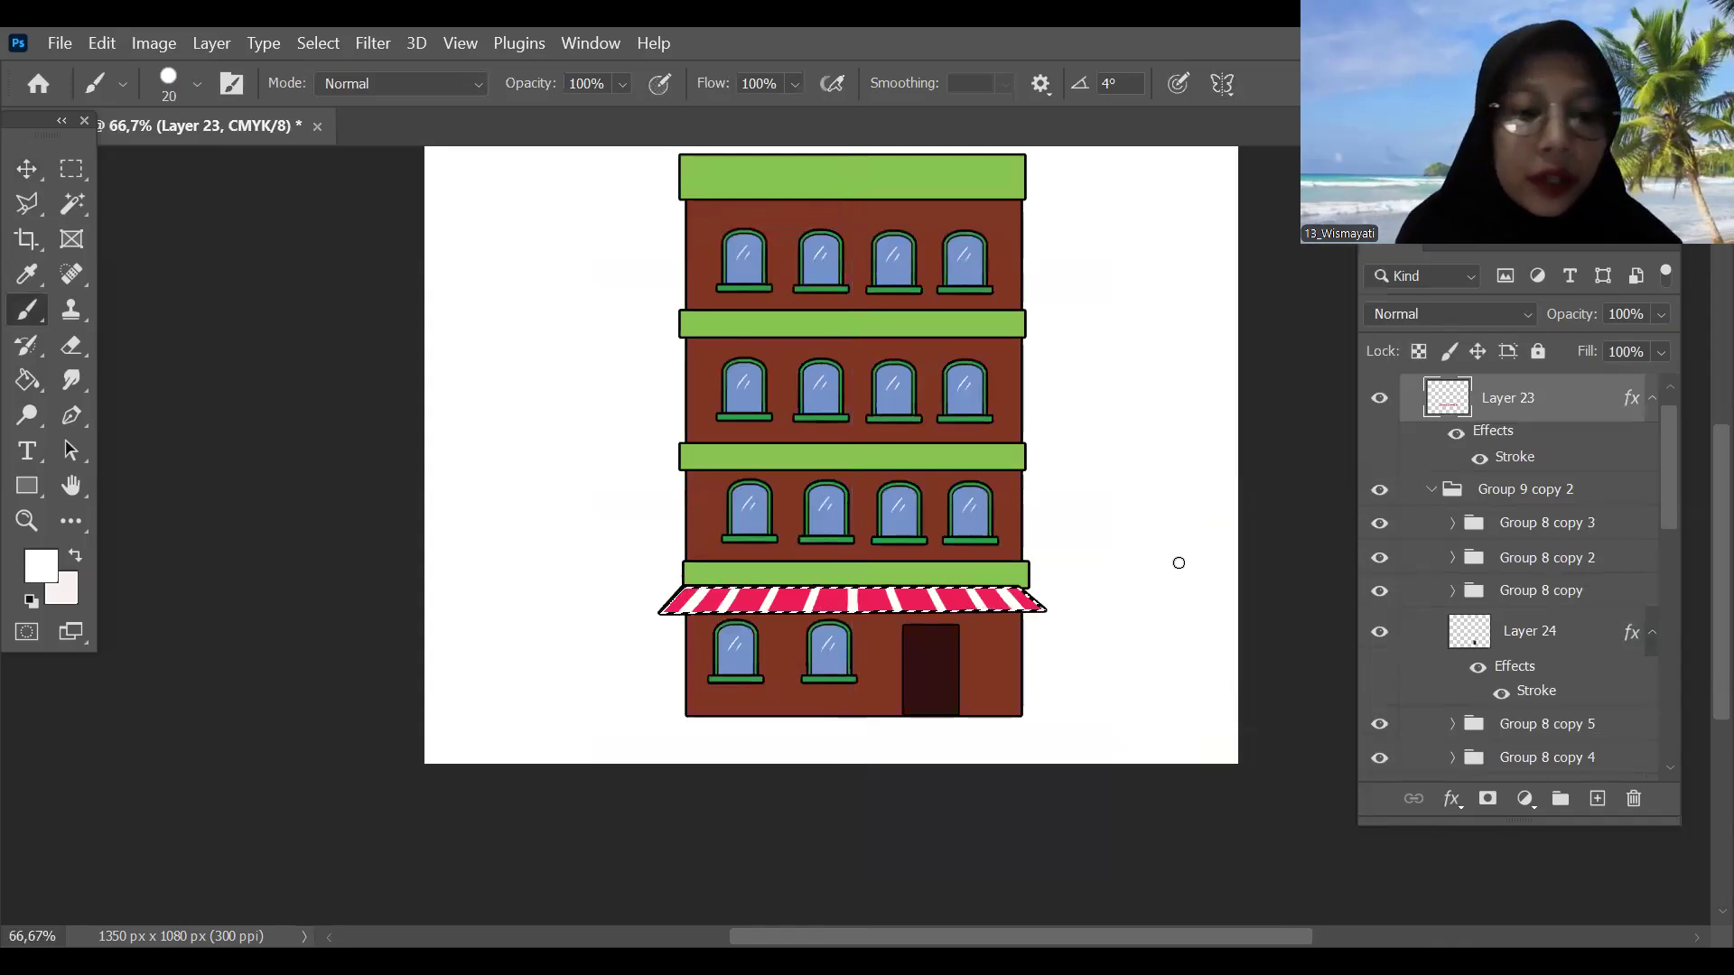
pyautogui.hotkey('ctrl', 'd')
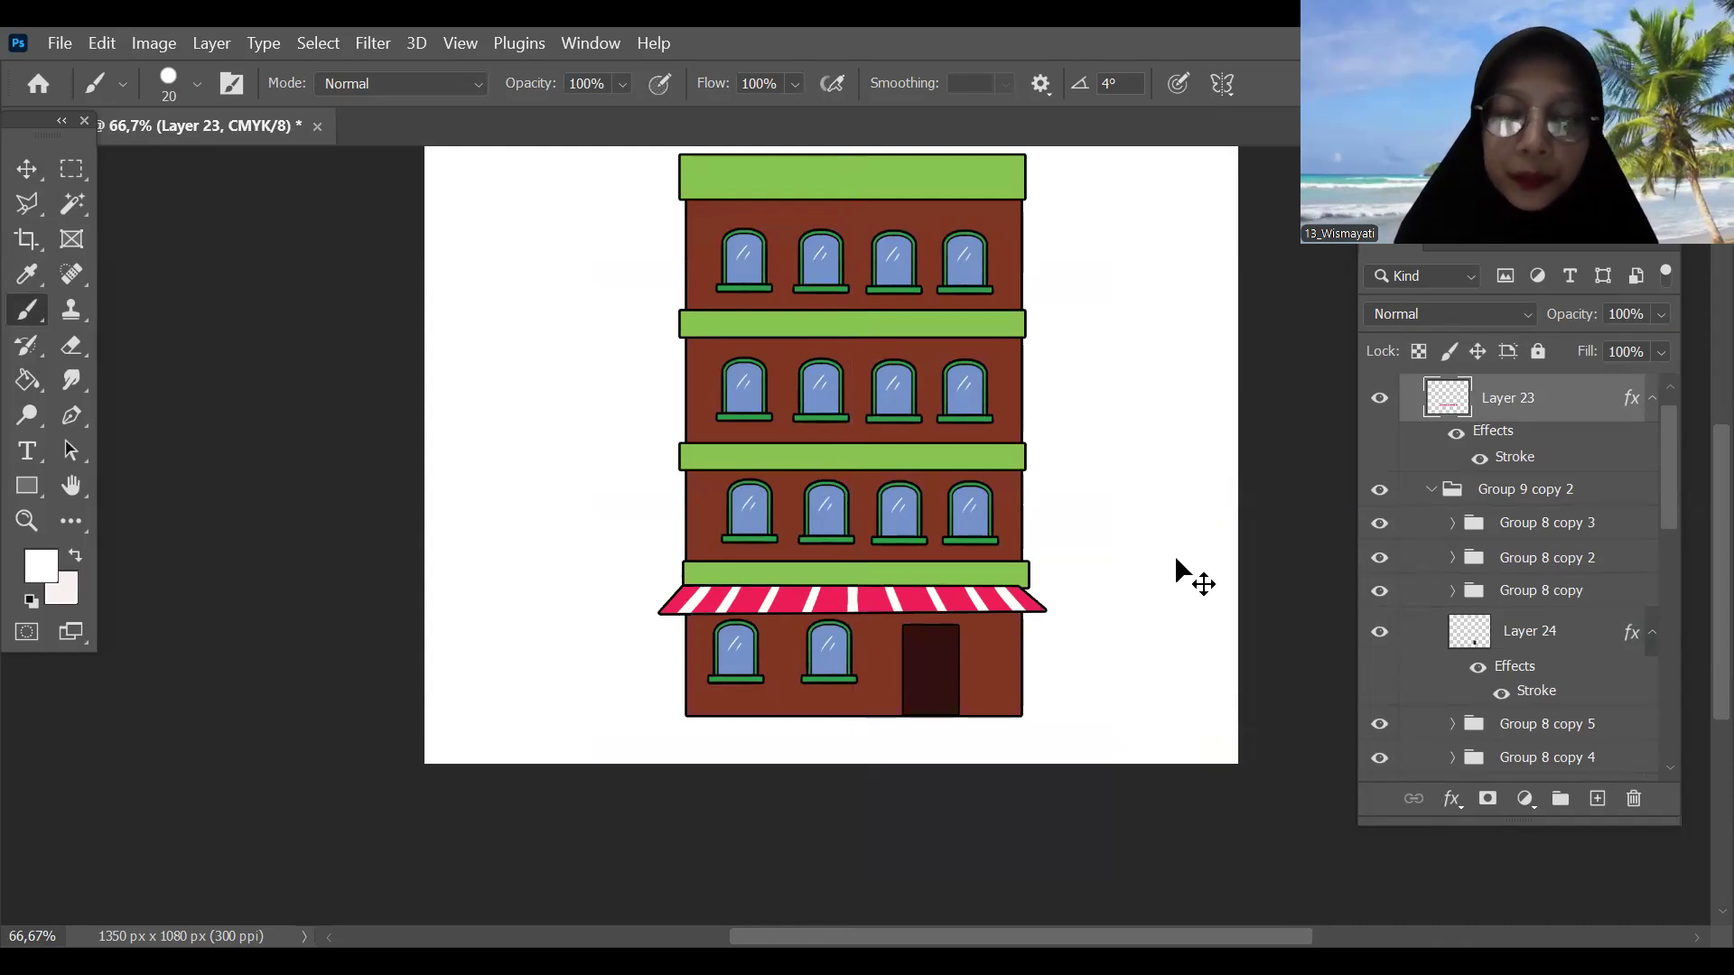
pyautogui.hotkey('ctrl', '-')
pyautogui.hotkey('ctrl', '-')
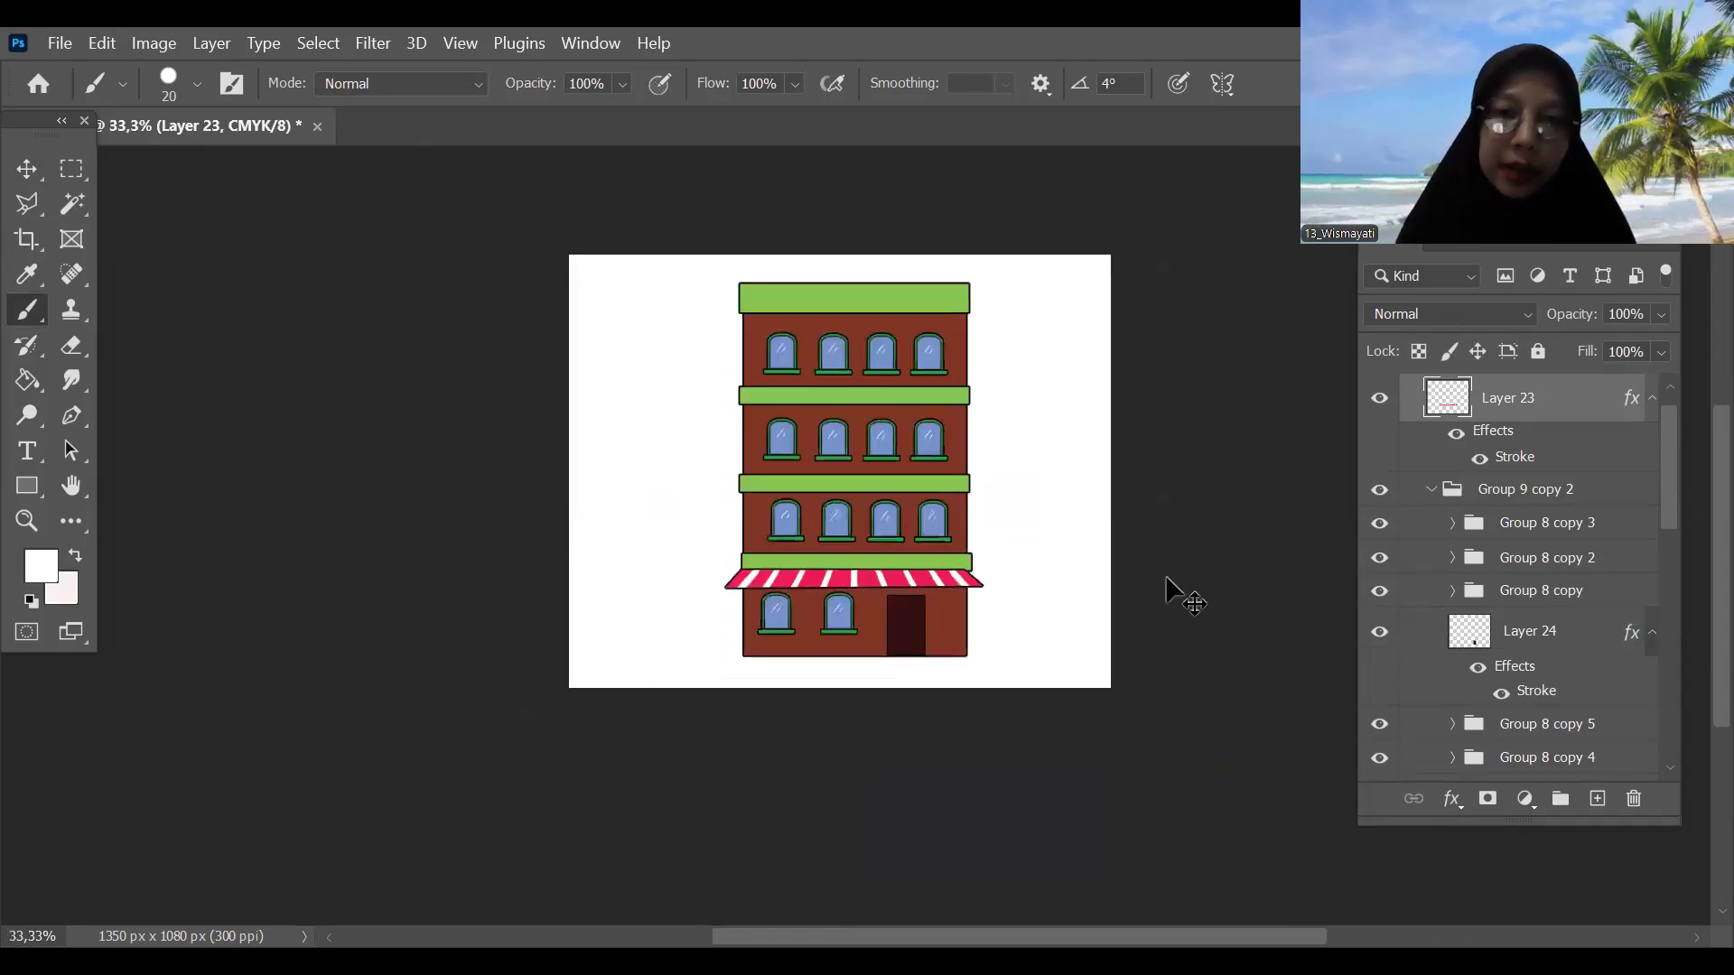
pyautogui.hotkey('ctrl', '+')
pyautogui.hotkey('ctrl', '+')
pyautogui.moveTo(1175, 530); pyautogui.dragTo(1181, 586)
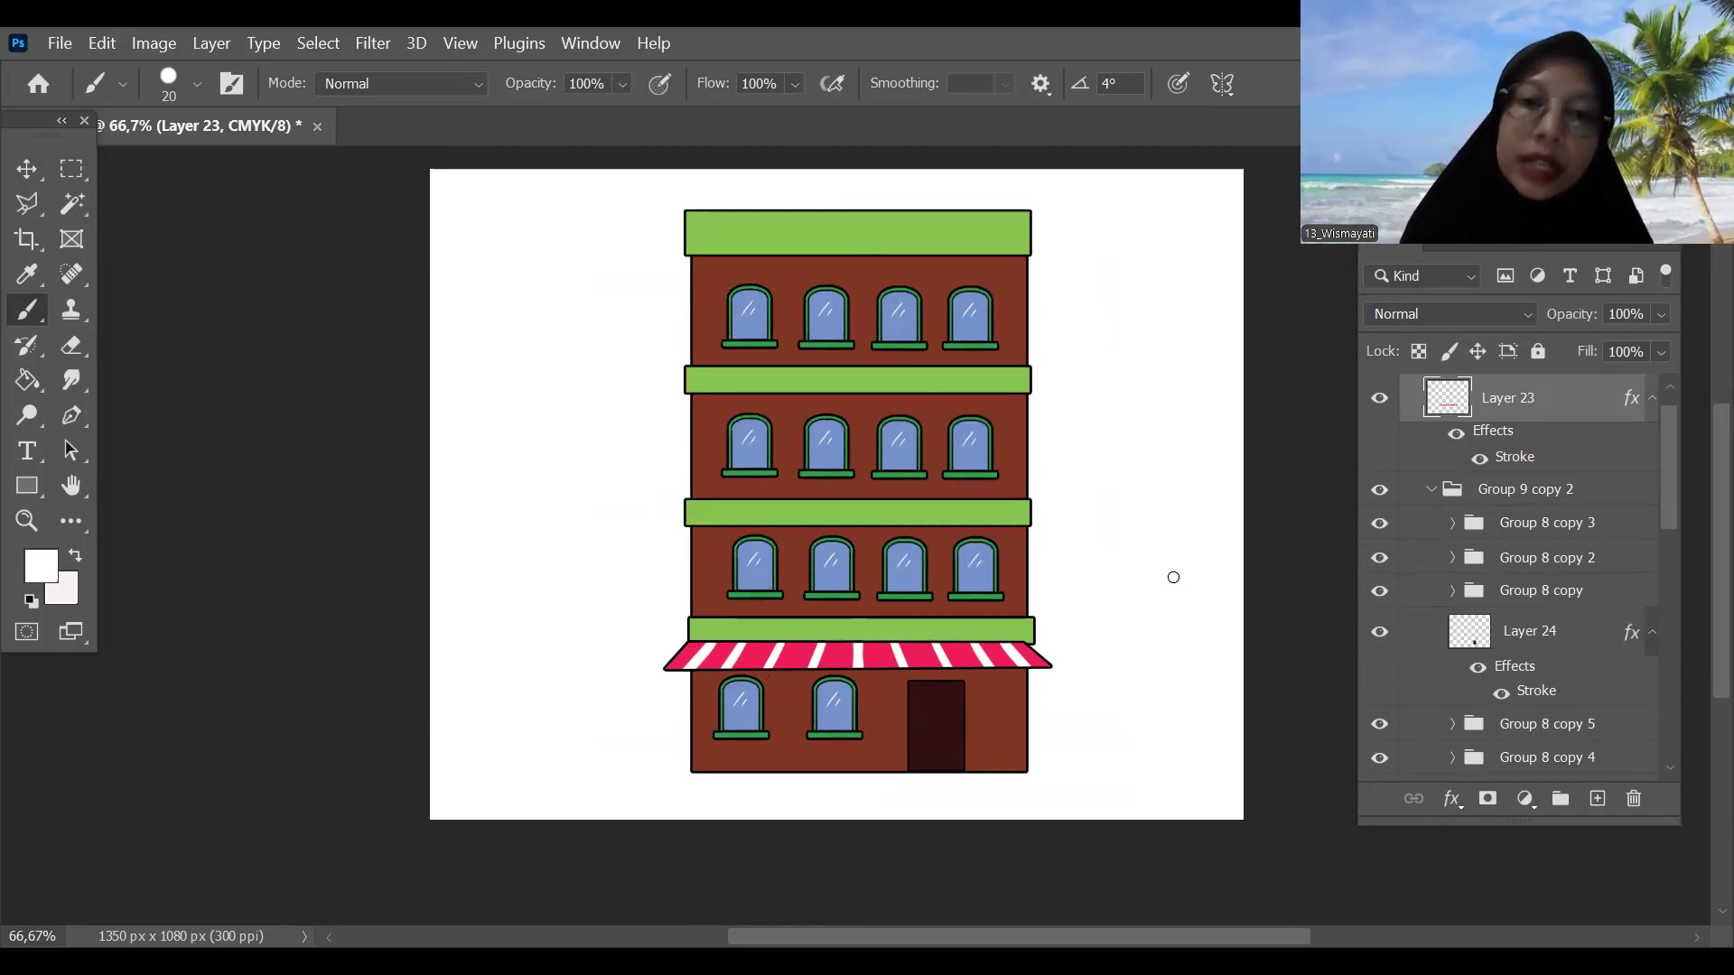
pyautogui.moveTo(1211, 496); pyautogui.dragTo(1206, 521)
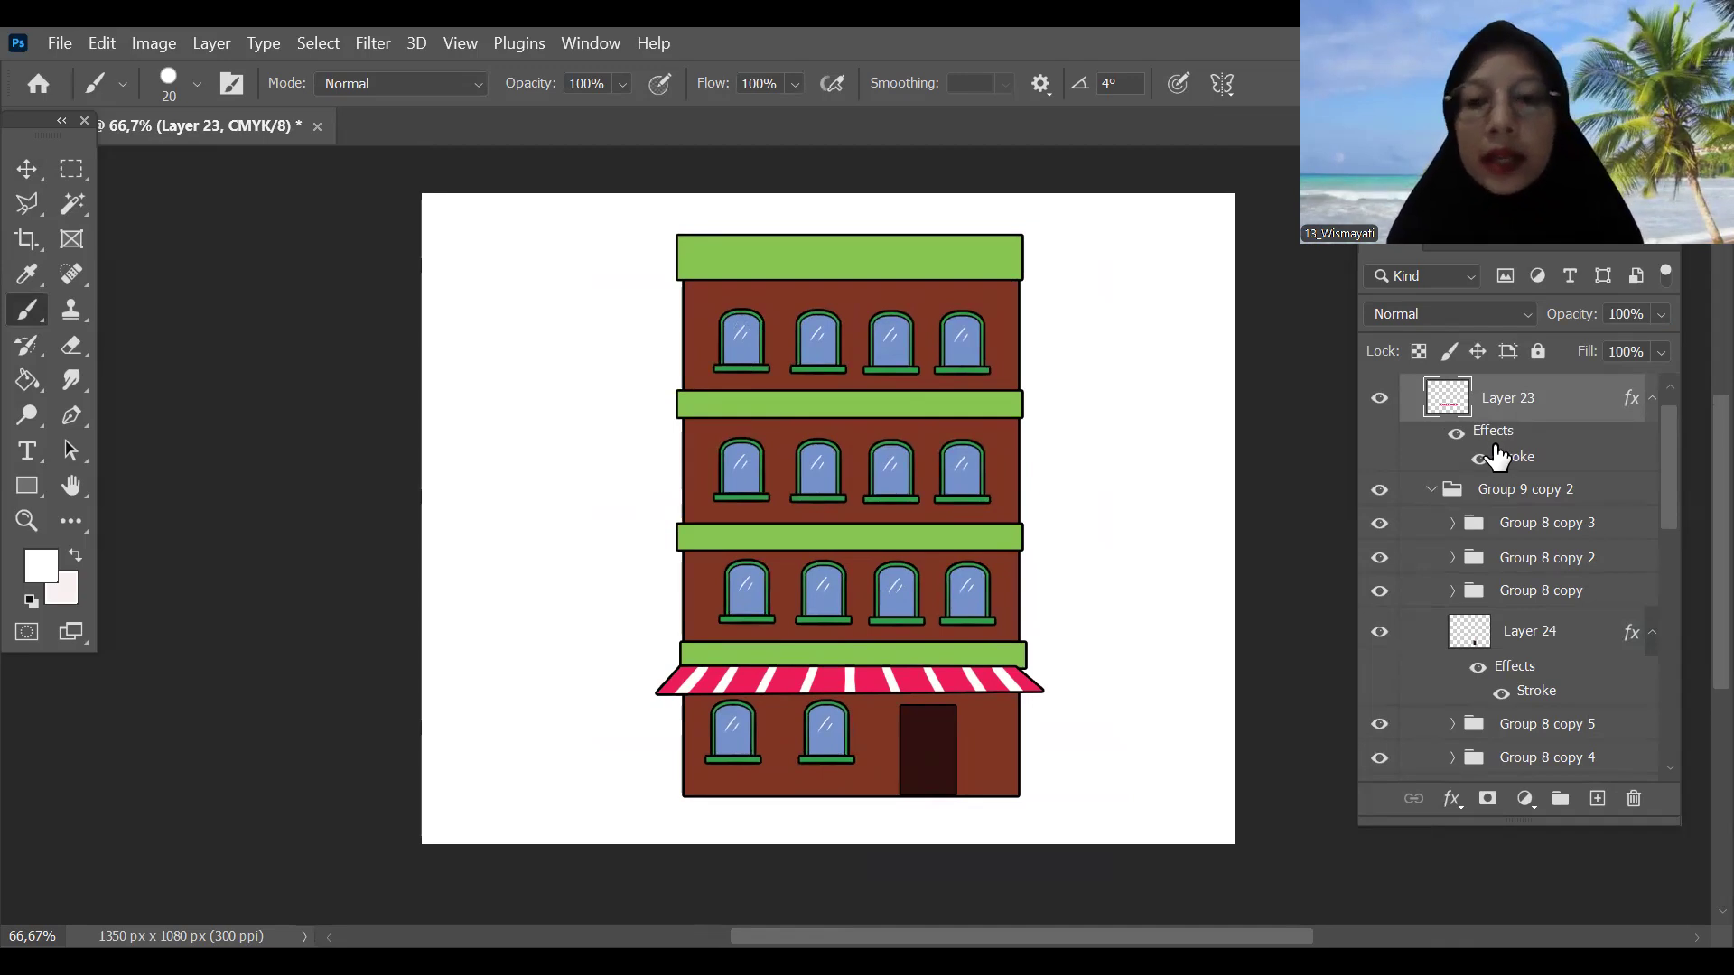
pyautogui.moveTo(1672, 470); pyautogui.dragTo(1676, 450)
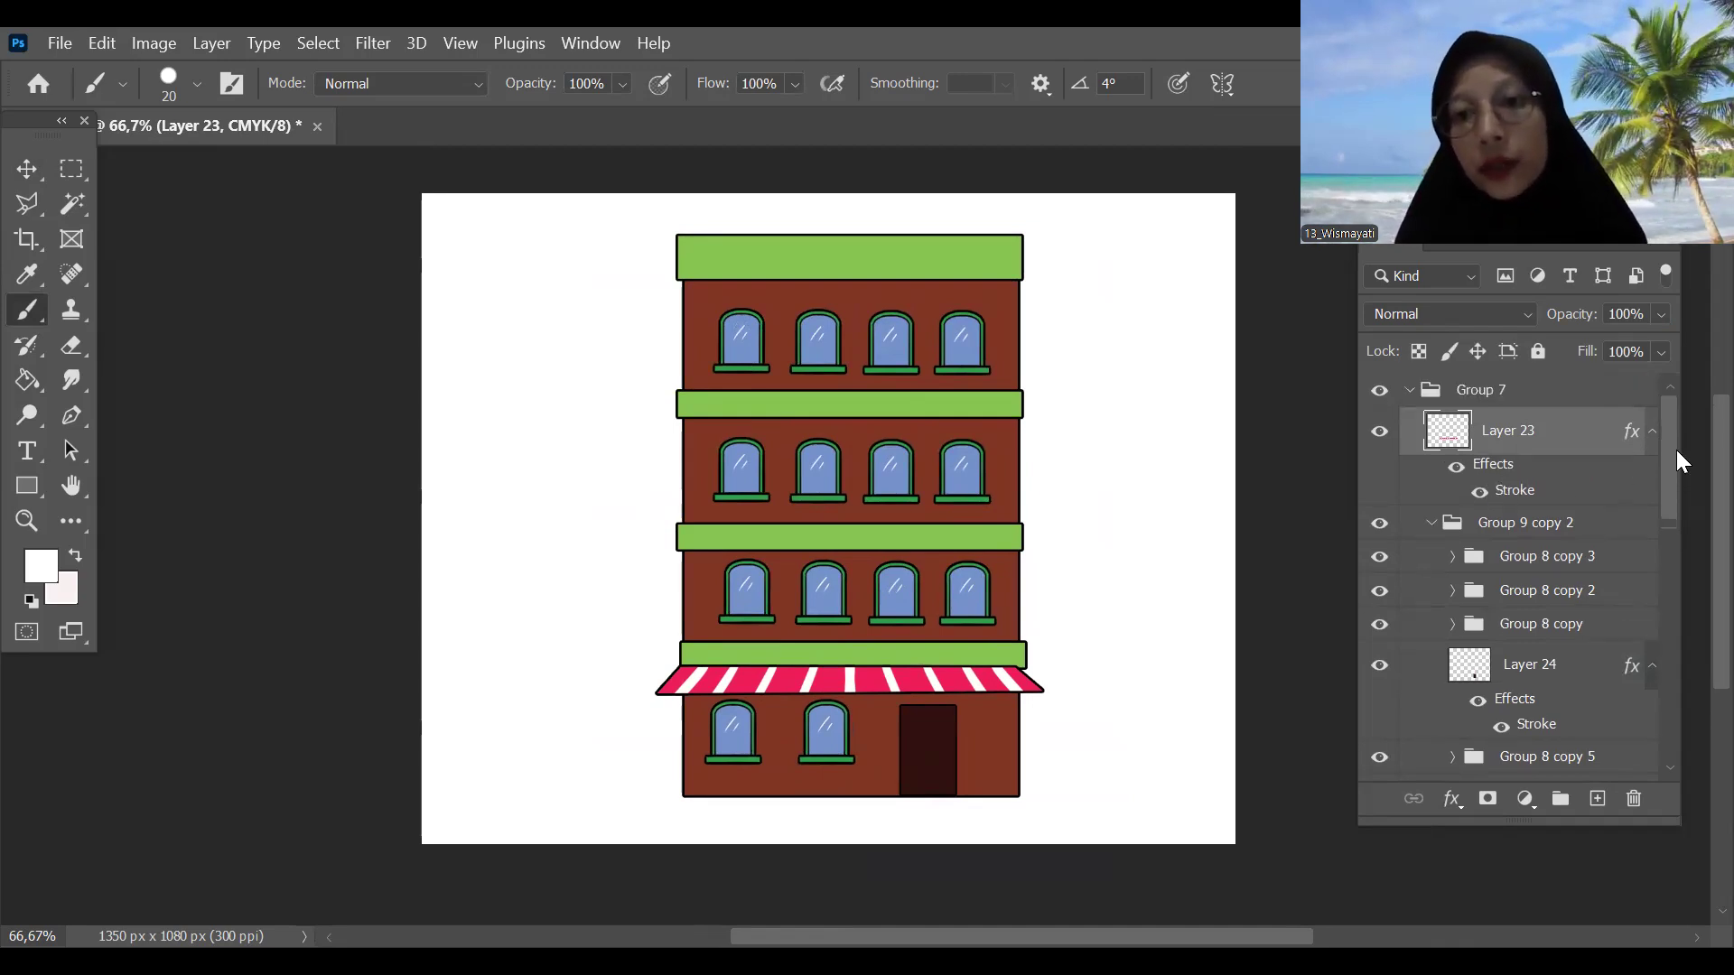
# Step: Add a new layer above the awning and set a dual-axis paint symmetry aligned with the building's middle
pyautogui.click(1595, 800)
pyautogui.moveTo(1165, 553)
pyautogui.mouseDown()
pyautogui.moveTo(1242, 519)
pyautogui.moveTo(1248, 542)
pyautogui.mouseUp()
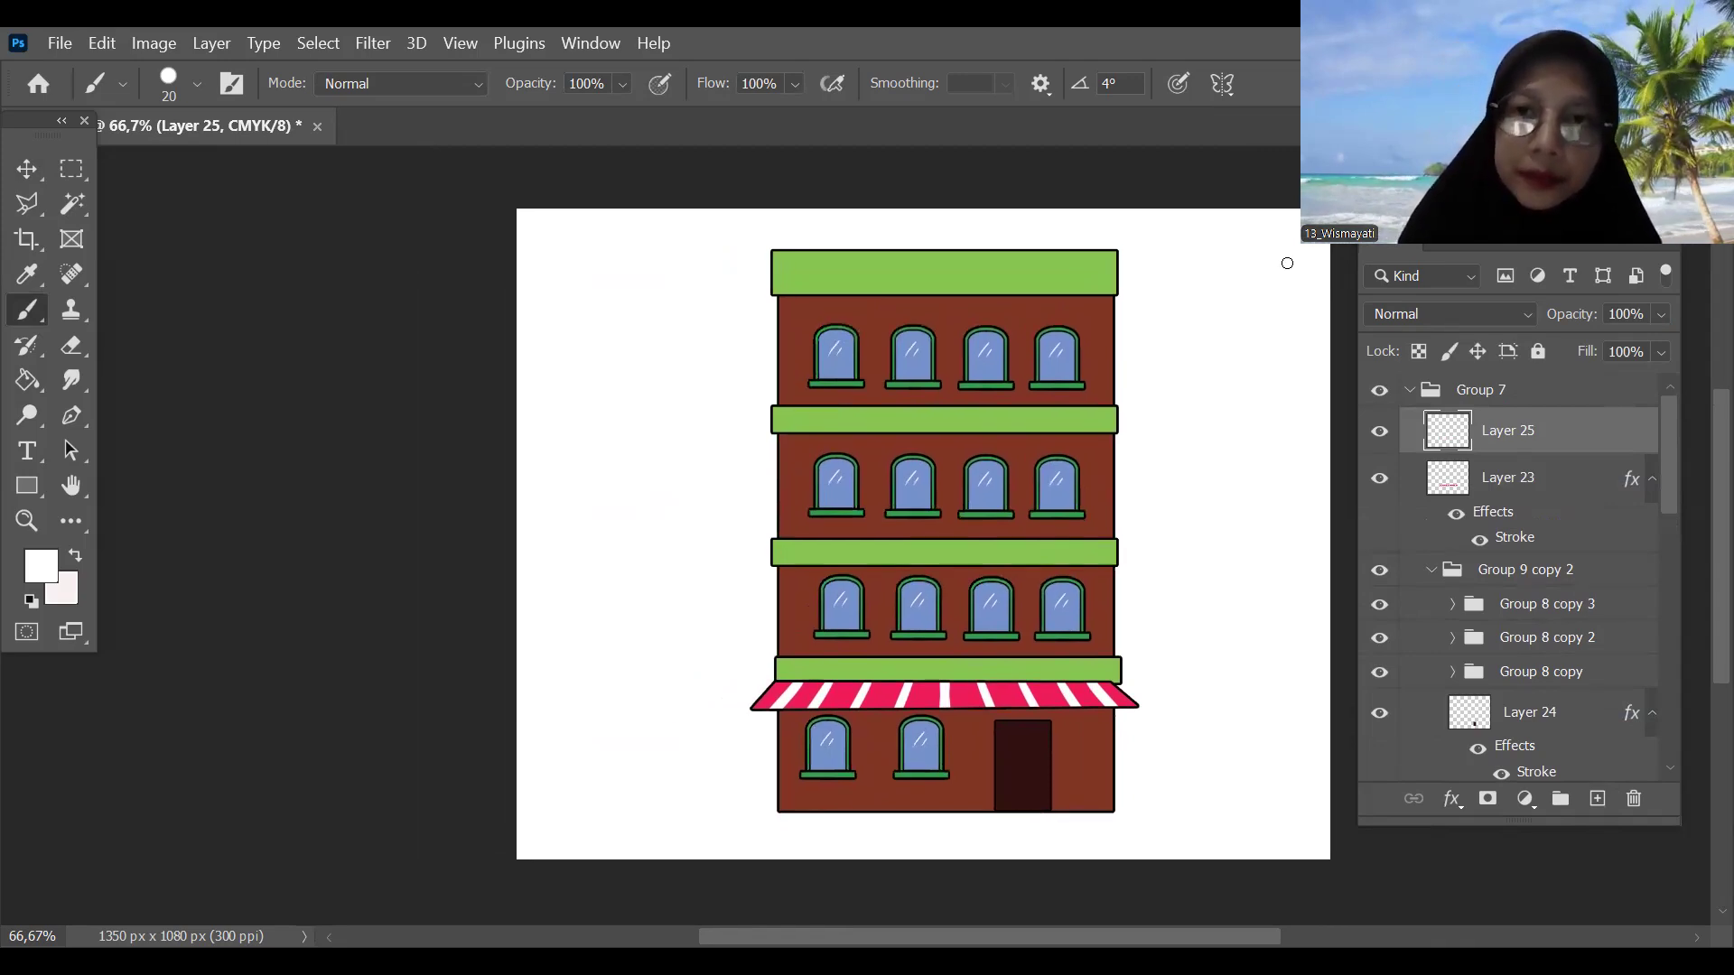
pyautogui.click(1224, 84)
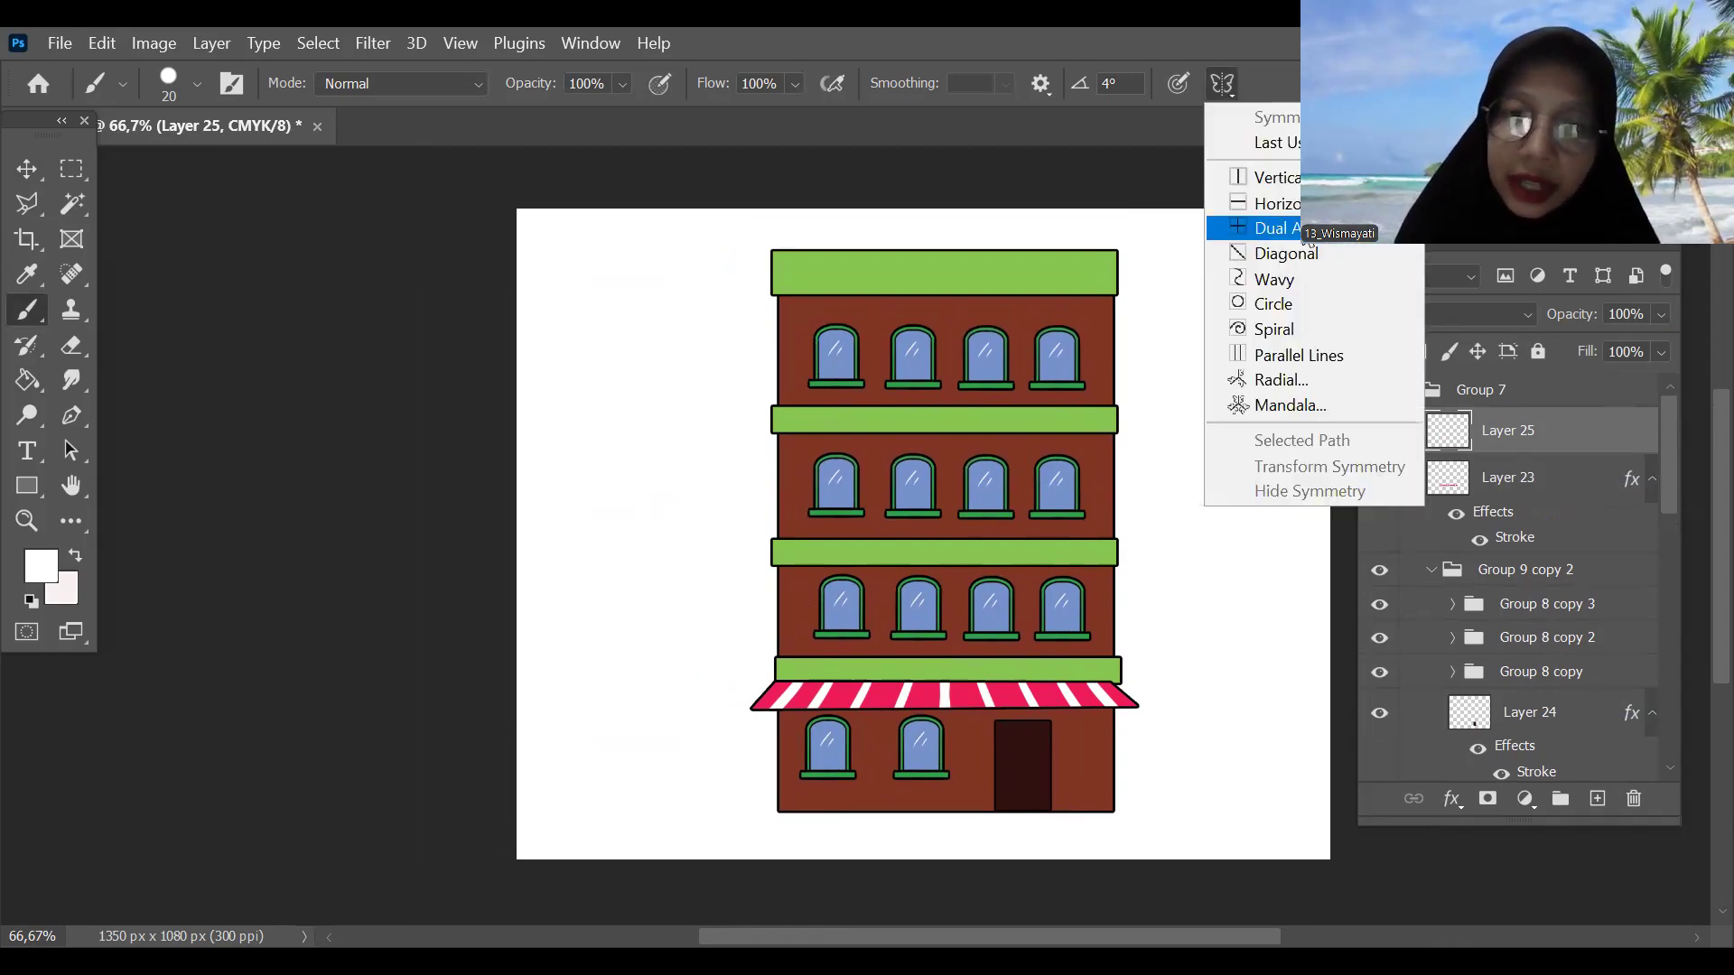
pyautogui.click(1306, 237)
pyautogui.moveTo(923, 290); pyautogui.dragTo(929, 260)
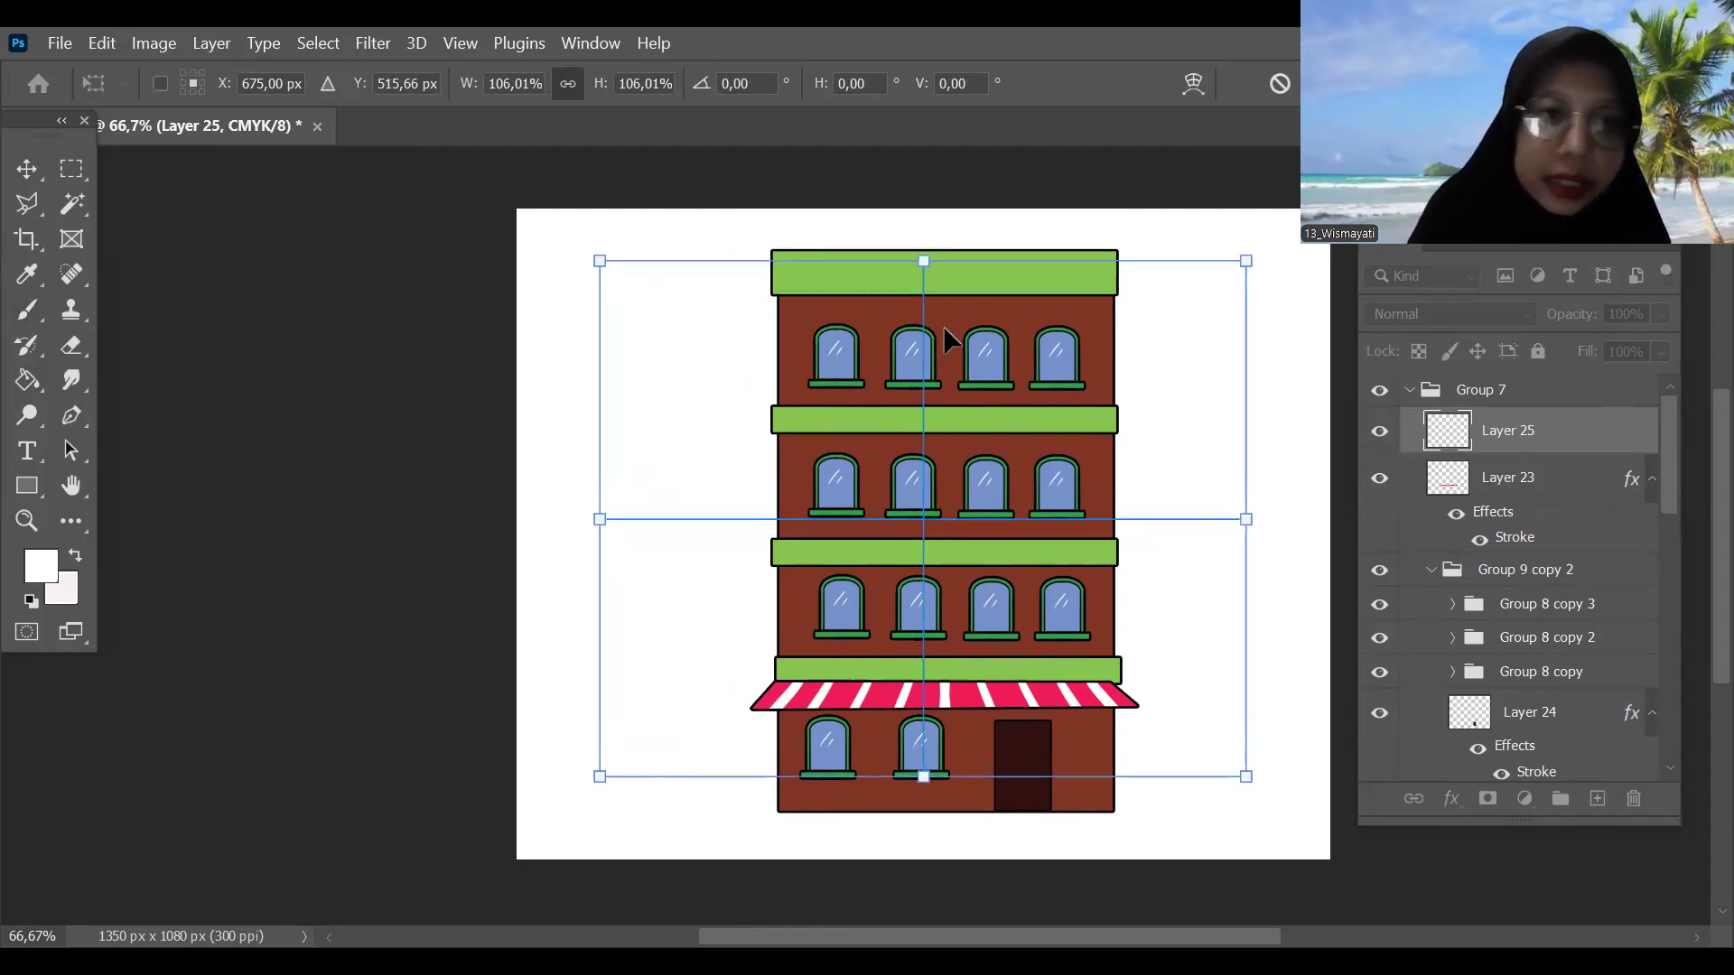
pyautogui.click(1292, 85)
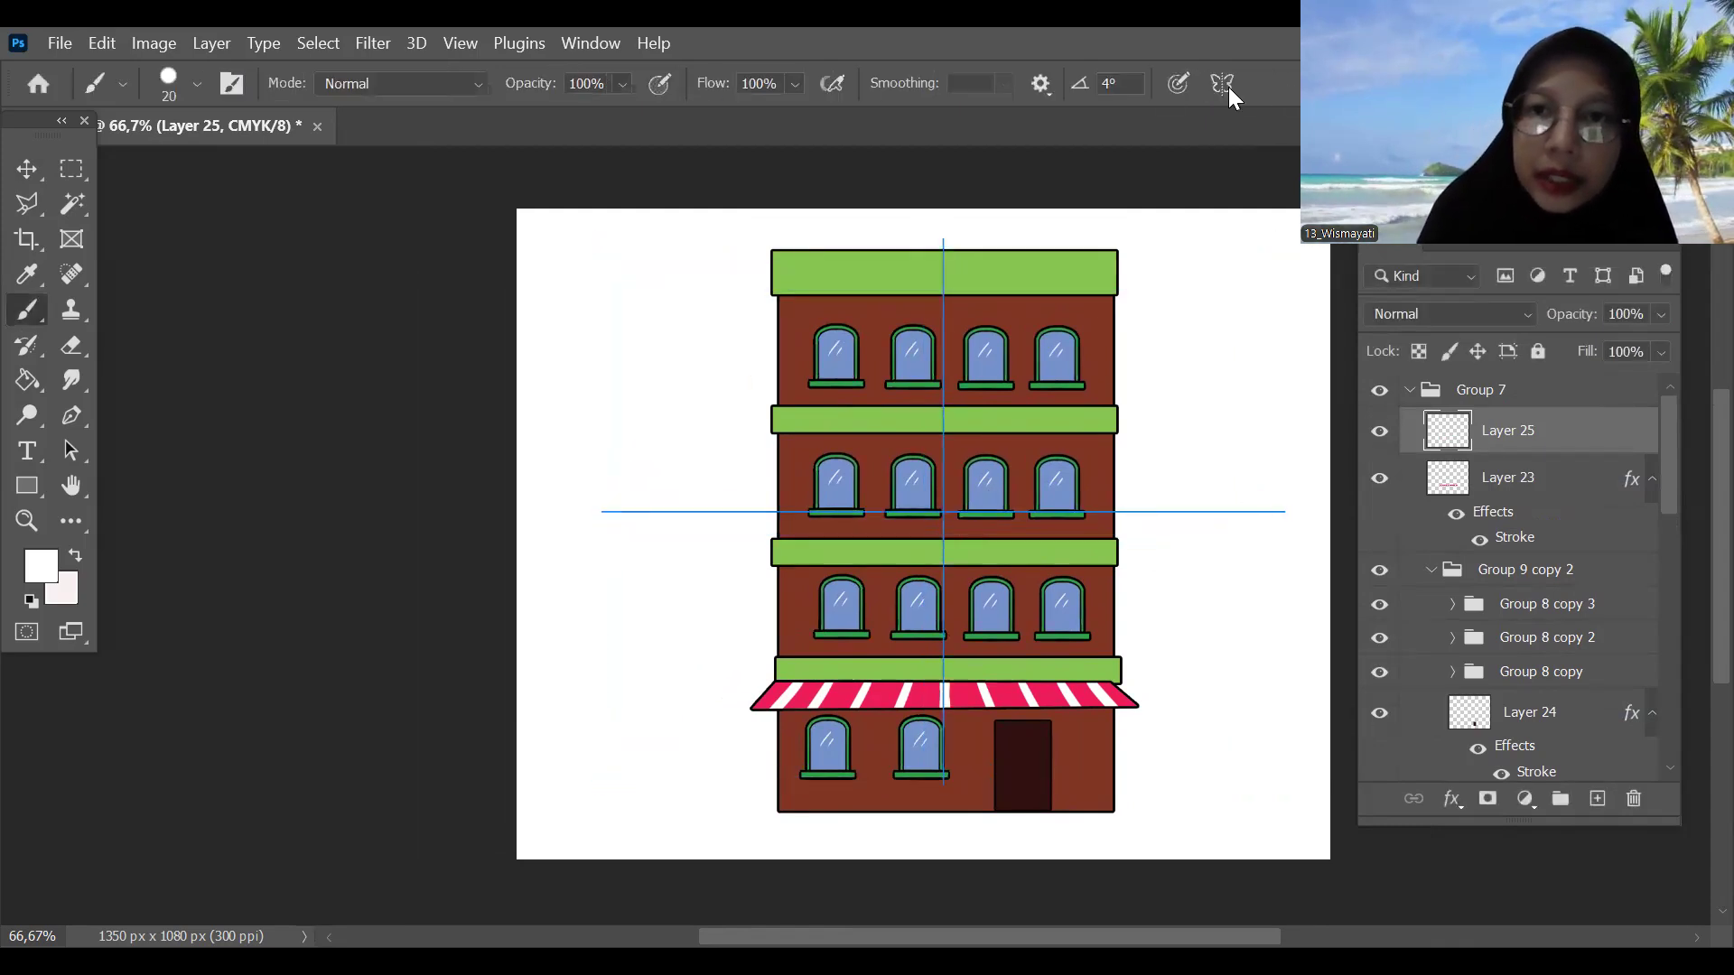
# Step: Reapply the dual-axis symmetry at the canvas centre and try mirrored strokes in black across the building
pyautogui.click(1226, 85)
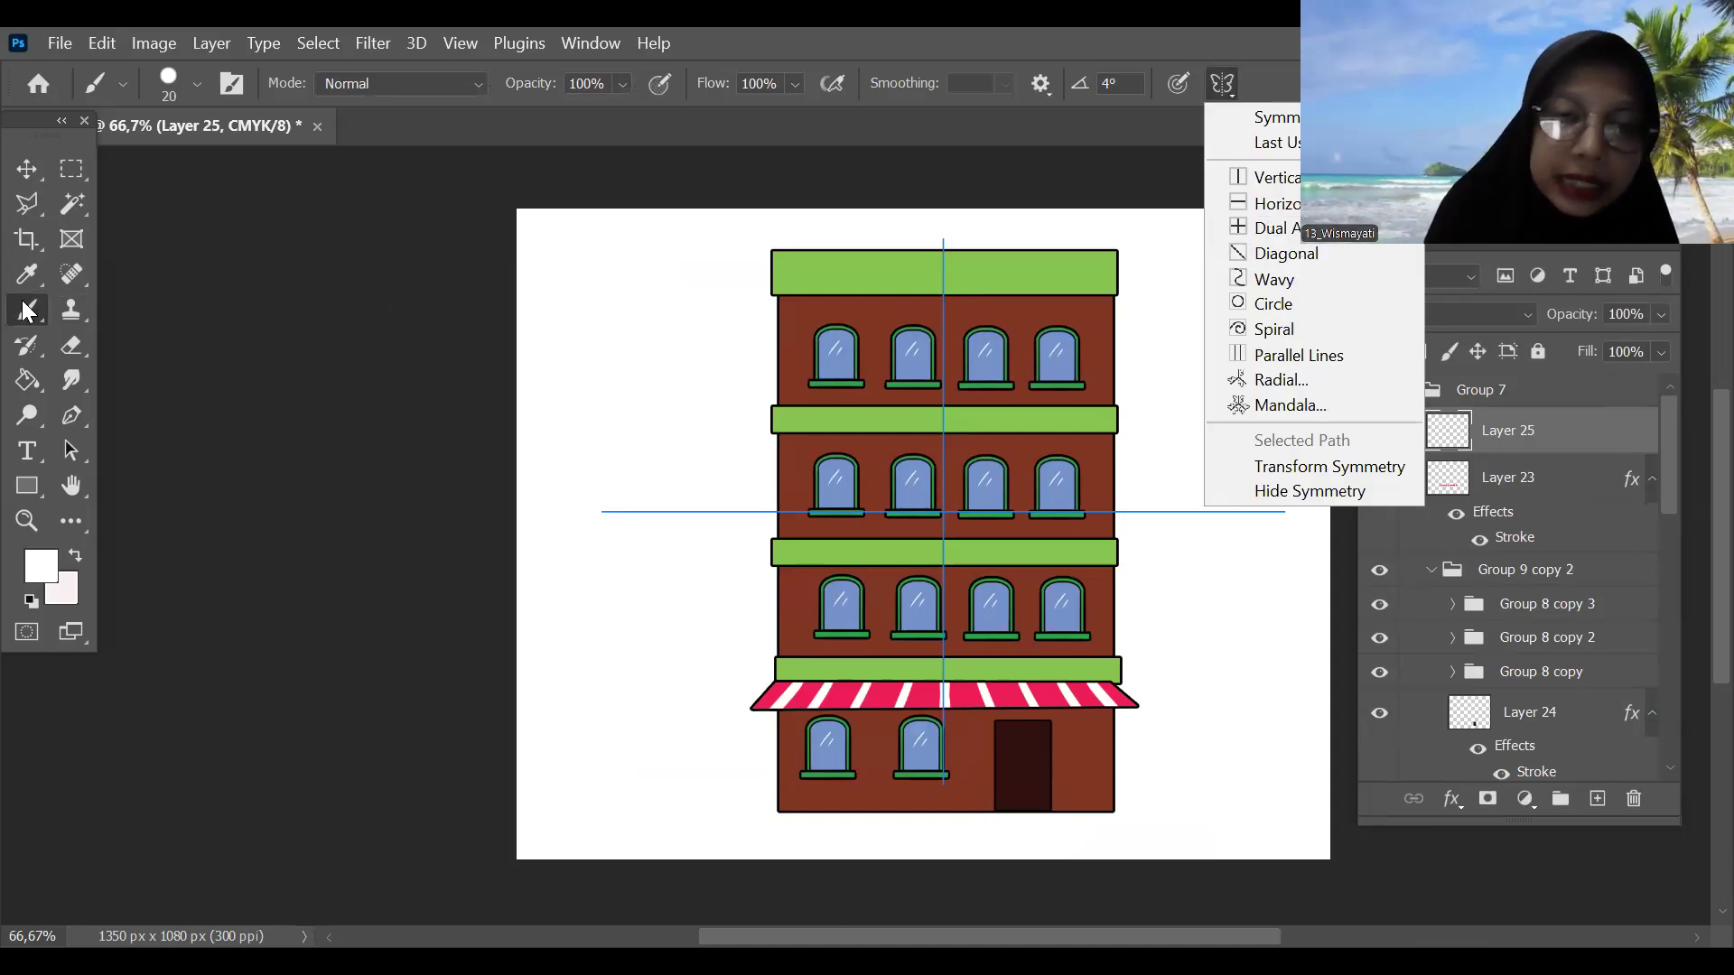
pyautogui.click(1252, 396)
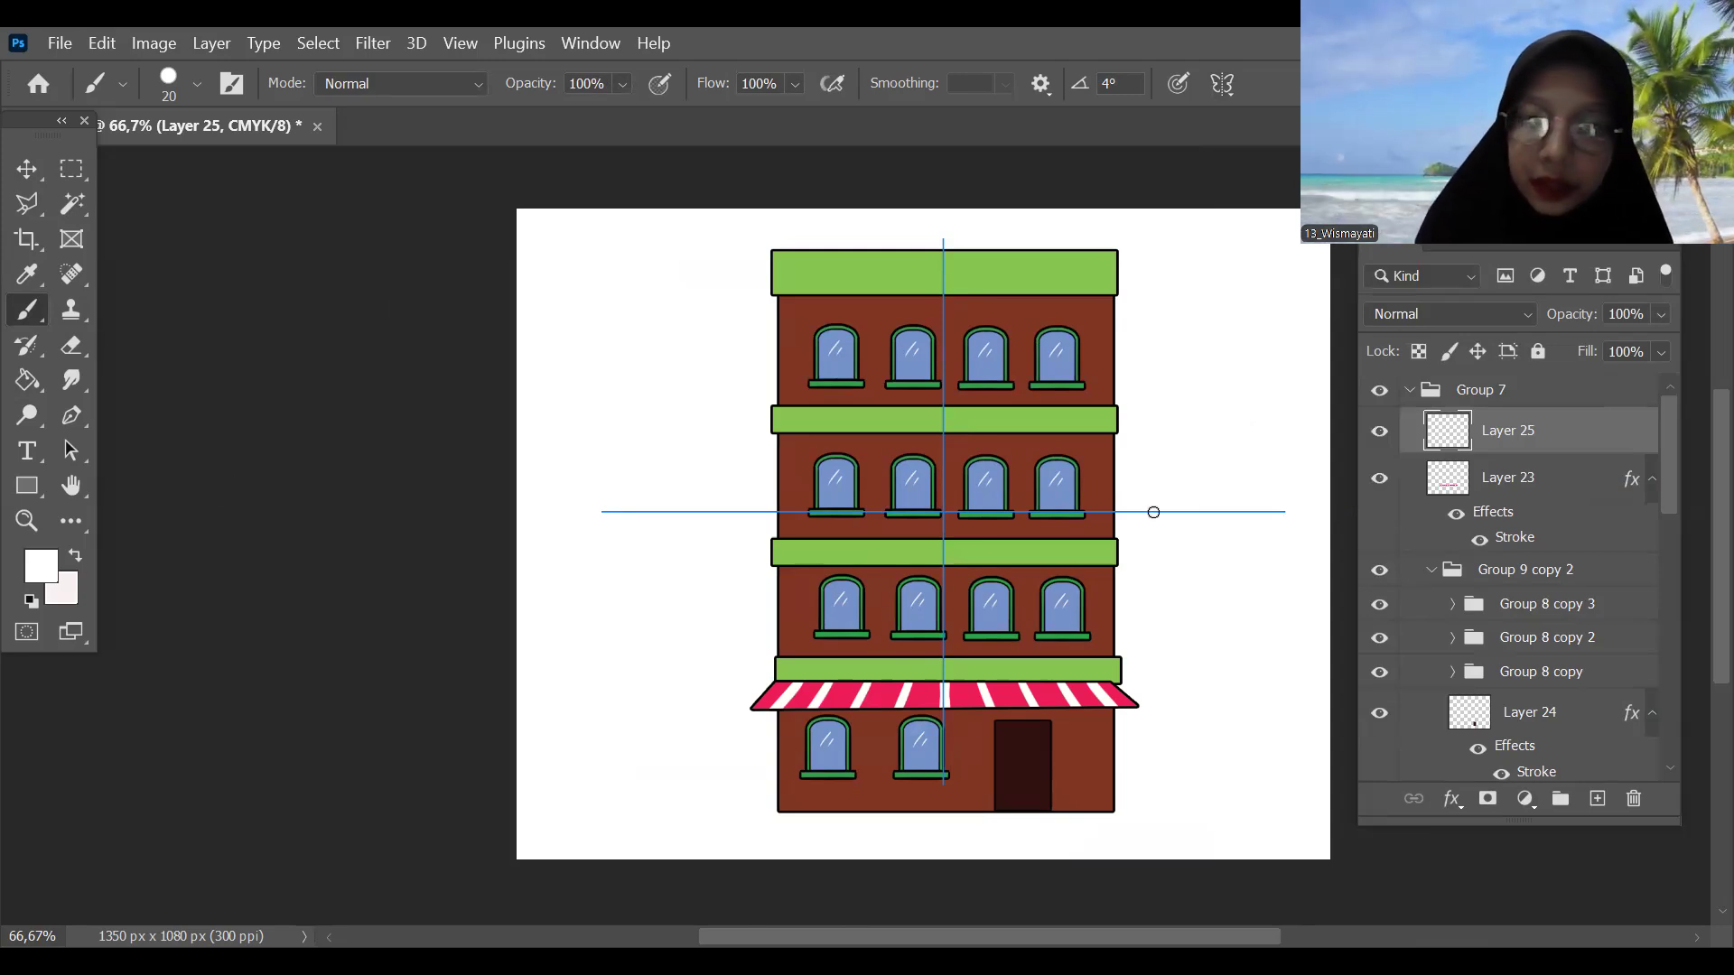
pyautogui.click(1624, 394)
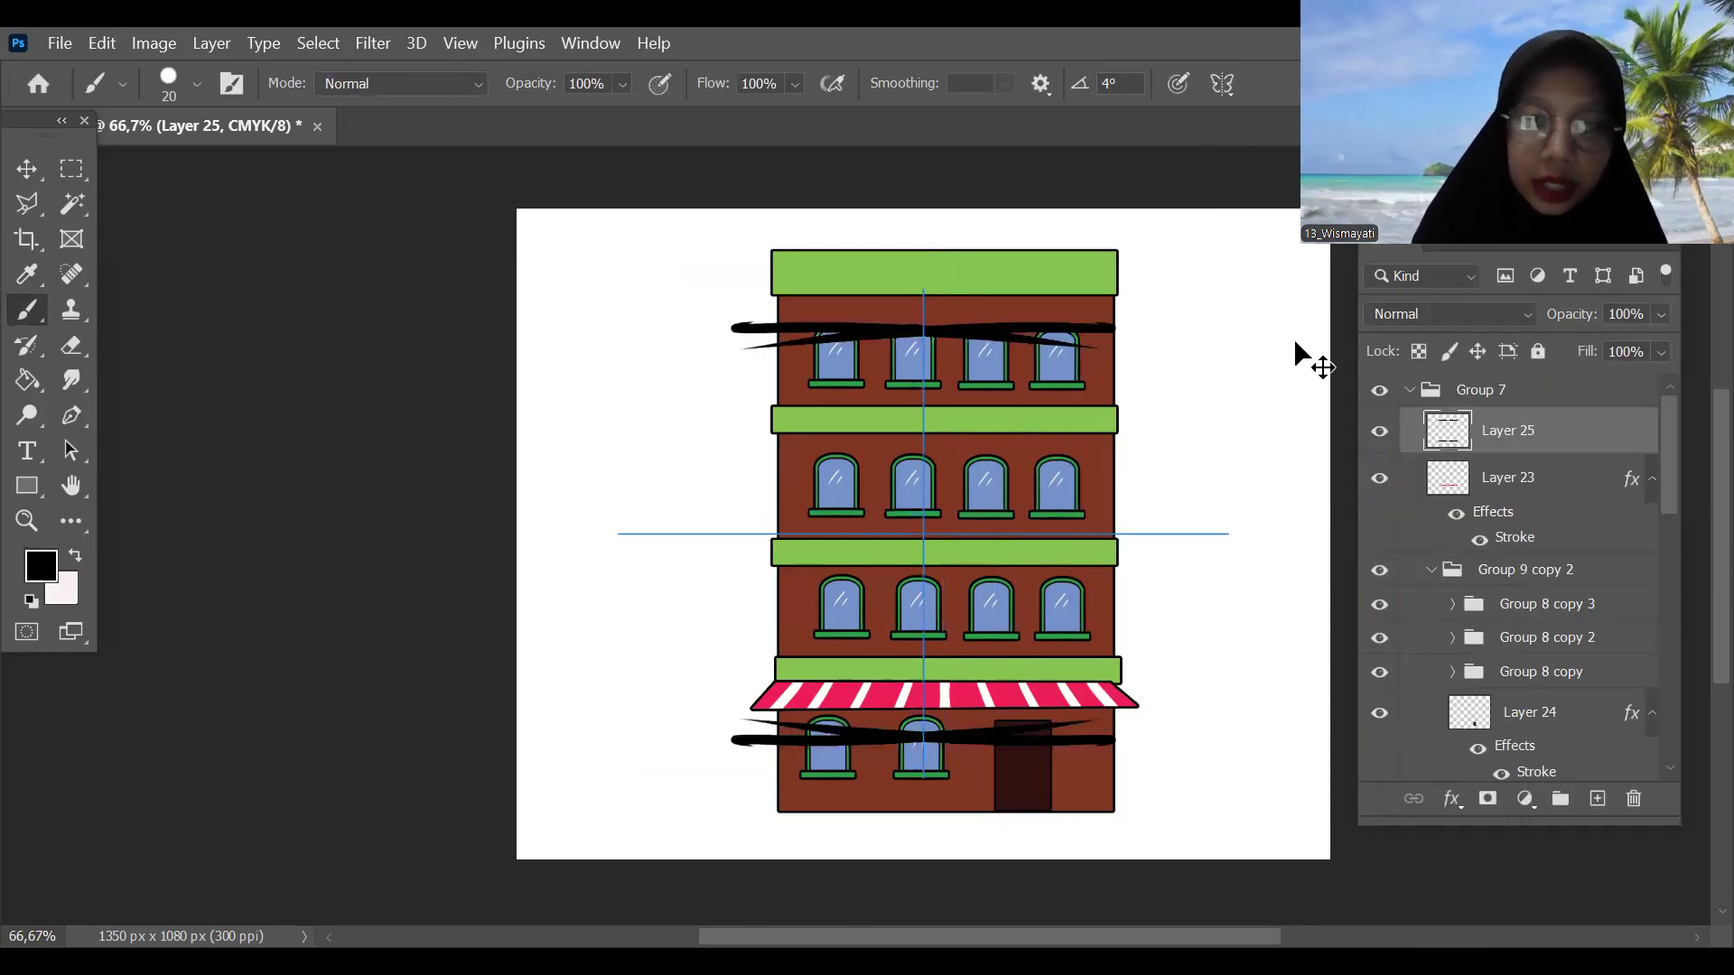
pyautogui.hotkey('ctrl', 'z')
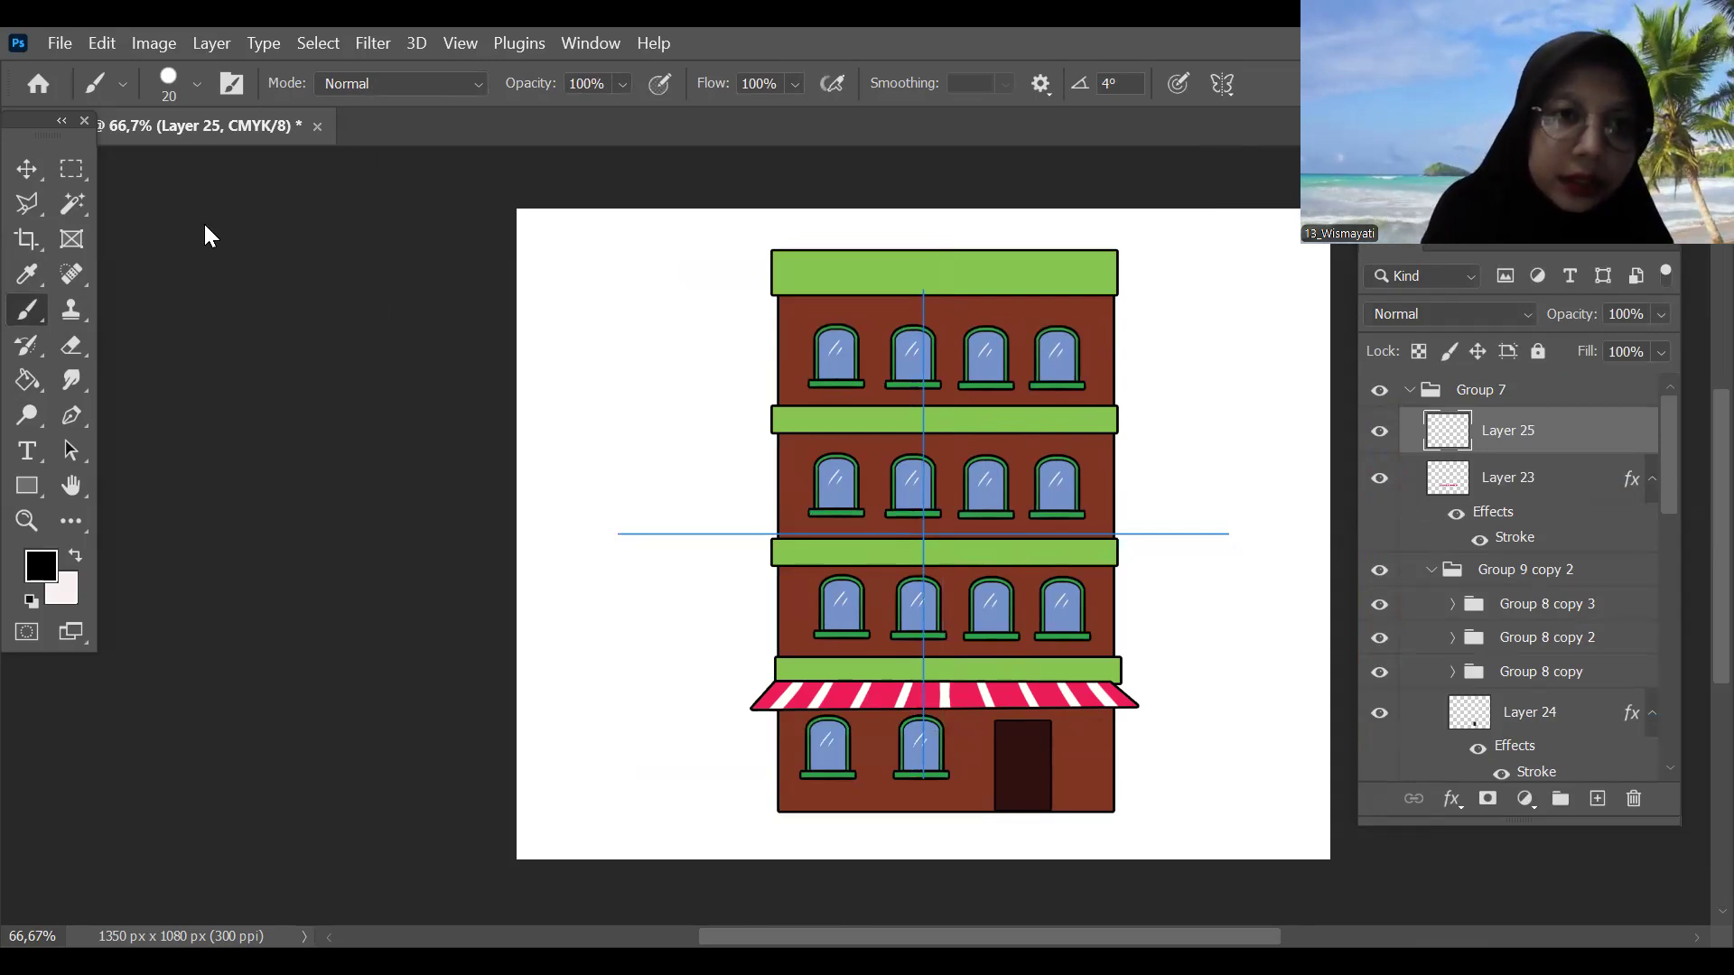
# Step: Choose the hard round brush at 20 px, 100% hardness and a 0° angle, keeping the new layer visible
pyautogui.rightClick(251, 424)
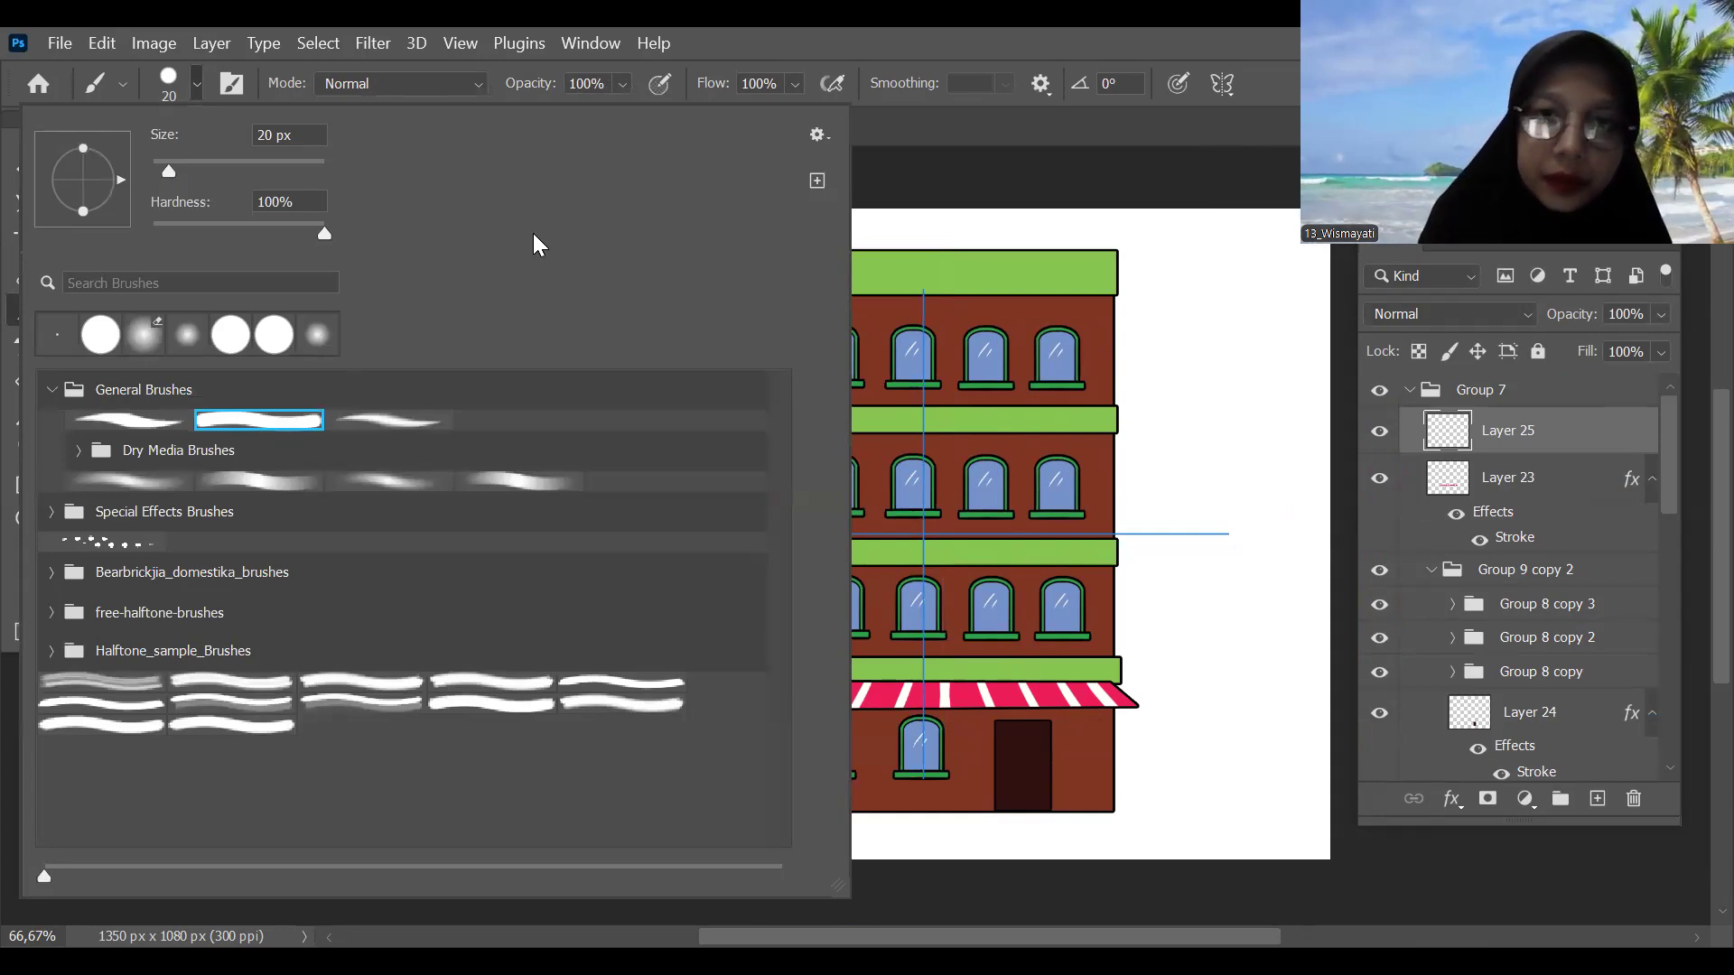
pyautogui.click(1098, 334)
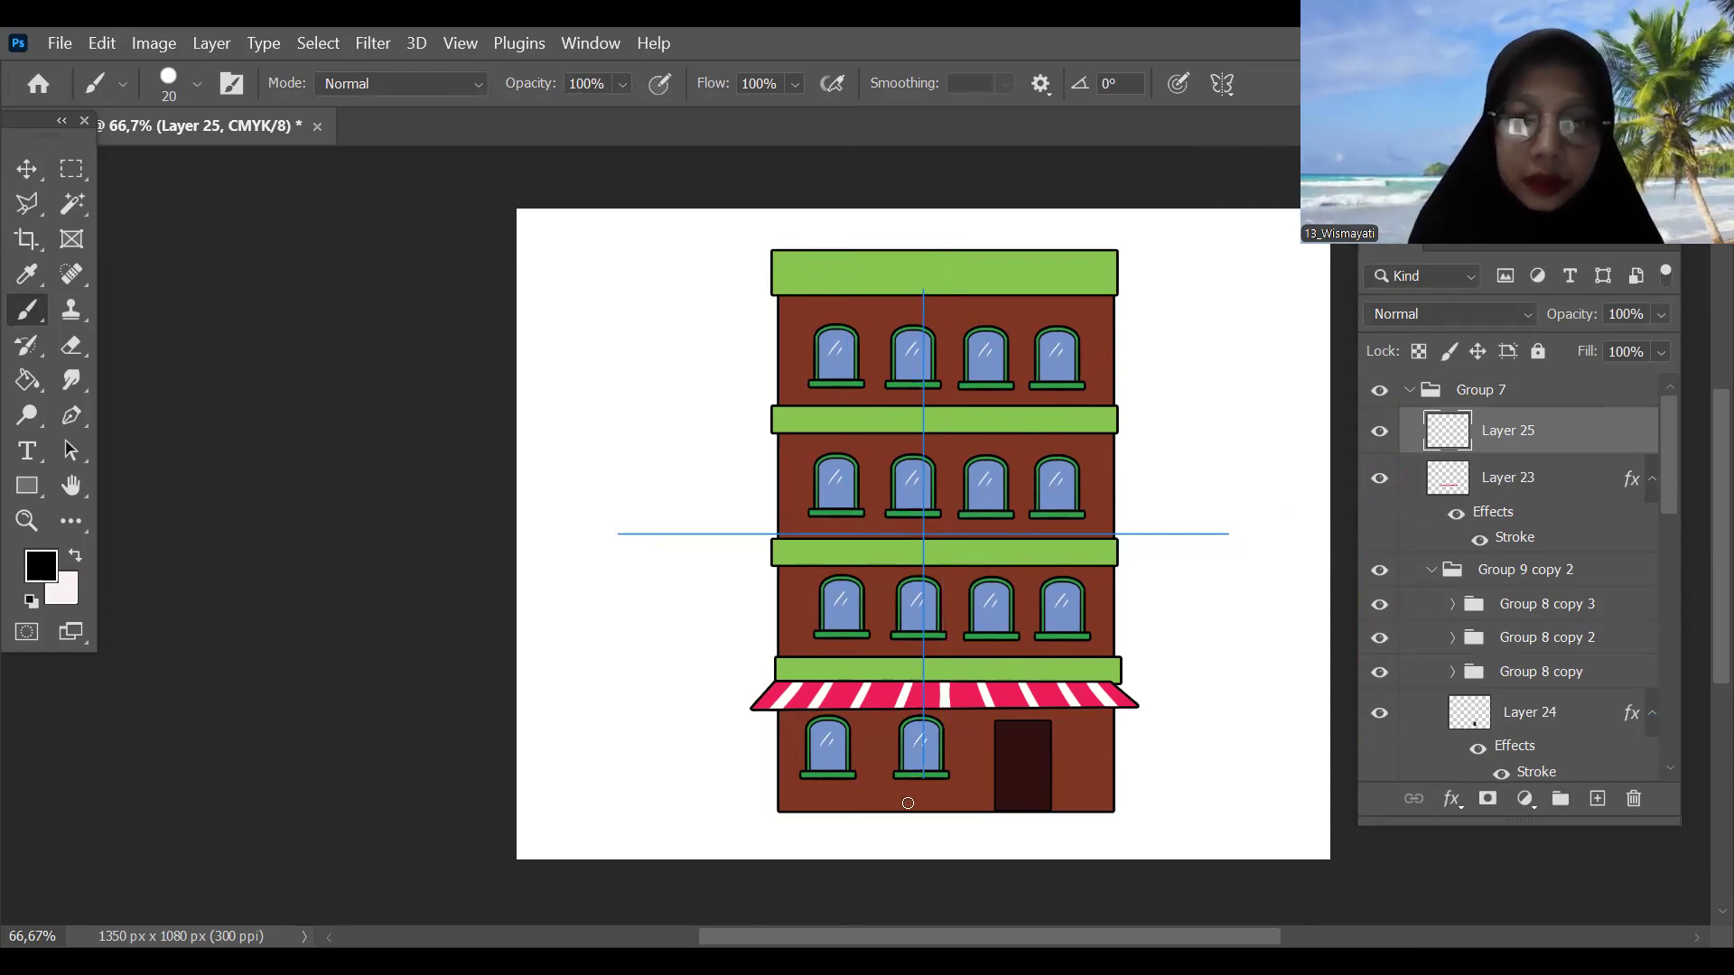
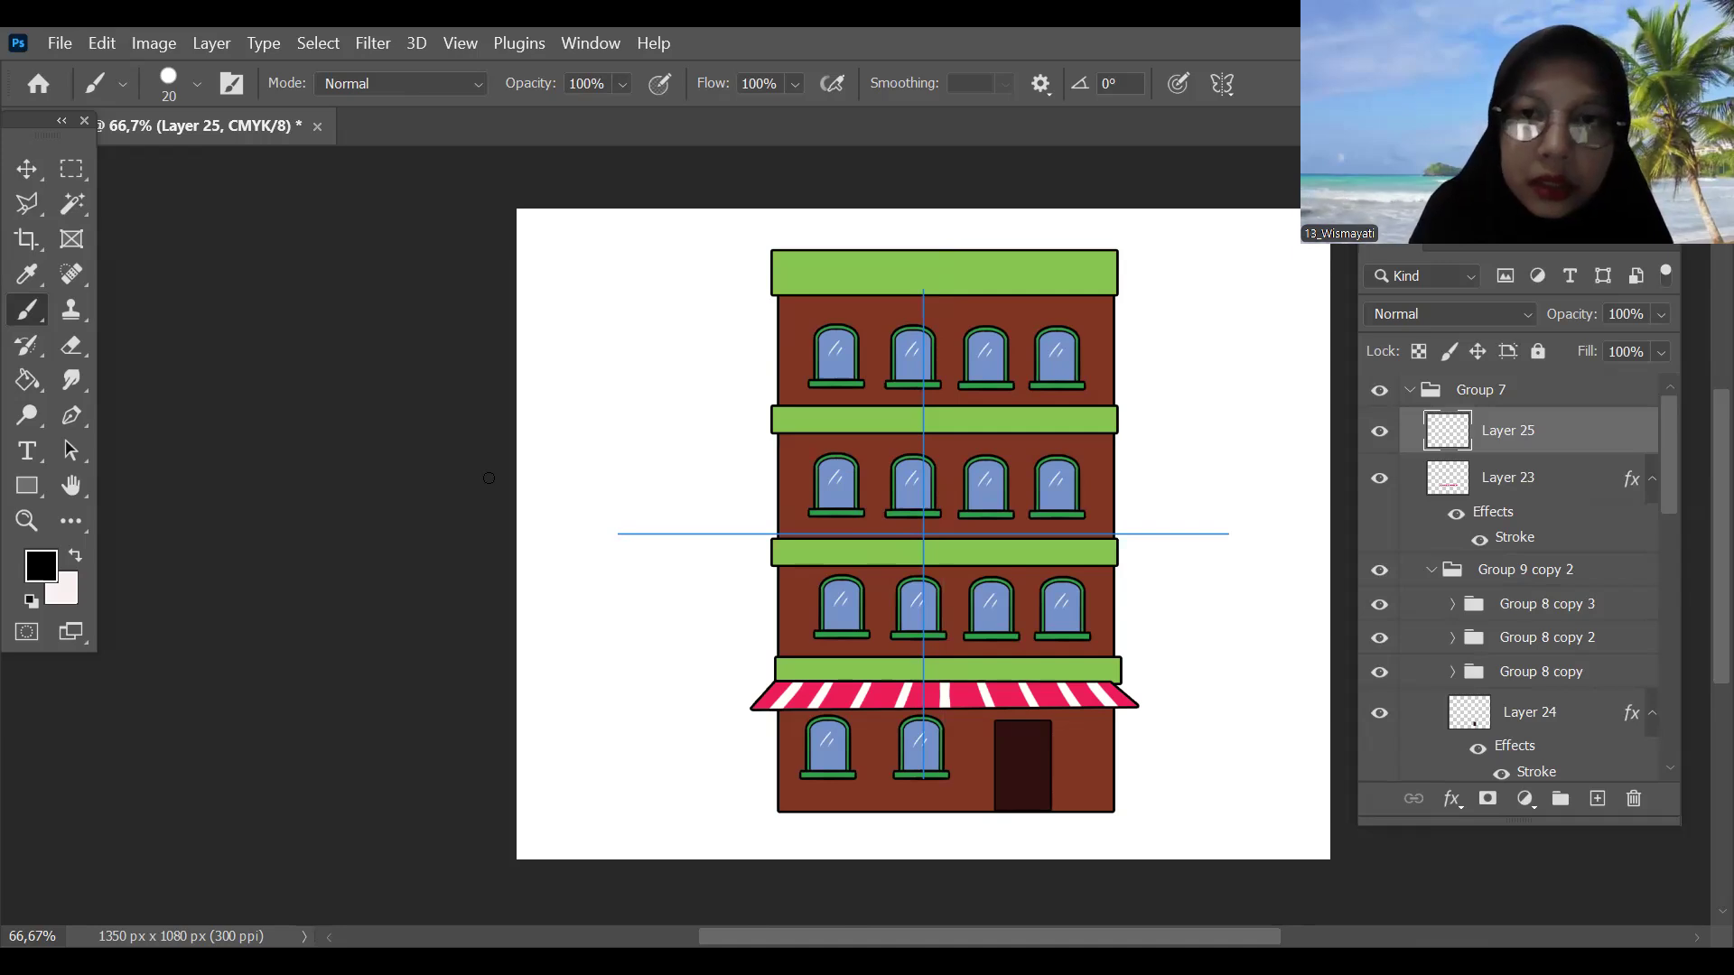
pyautogui.click(1379, 432)
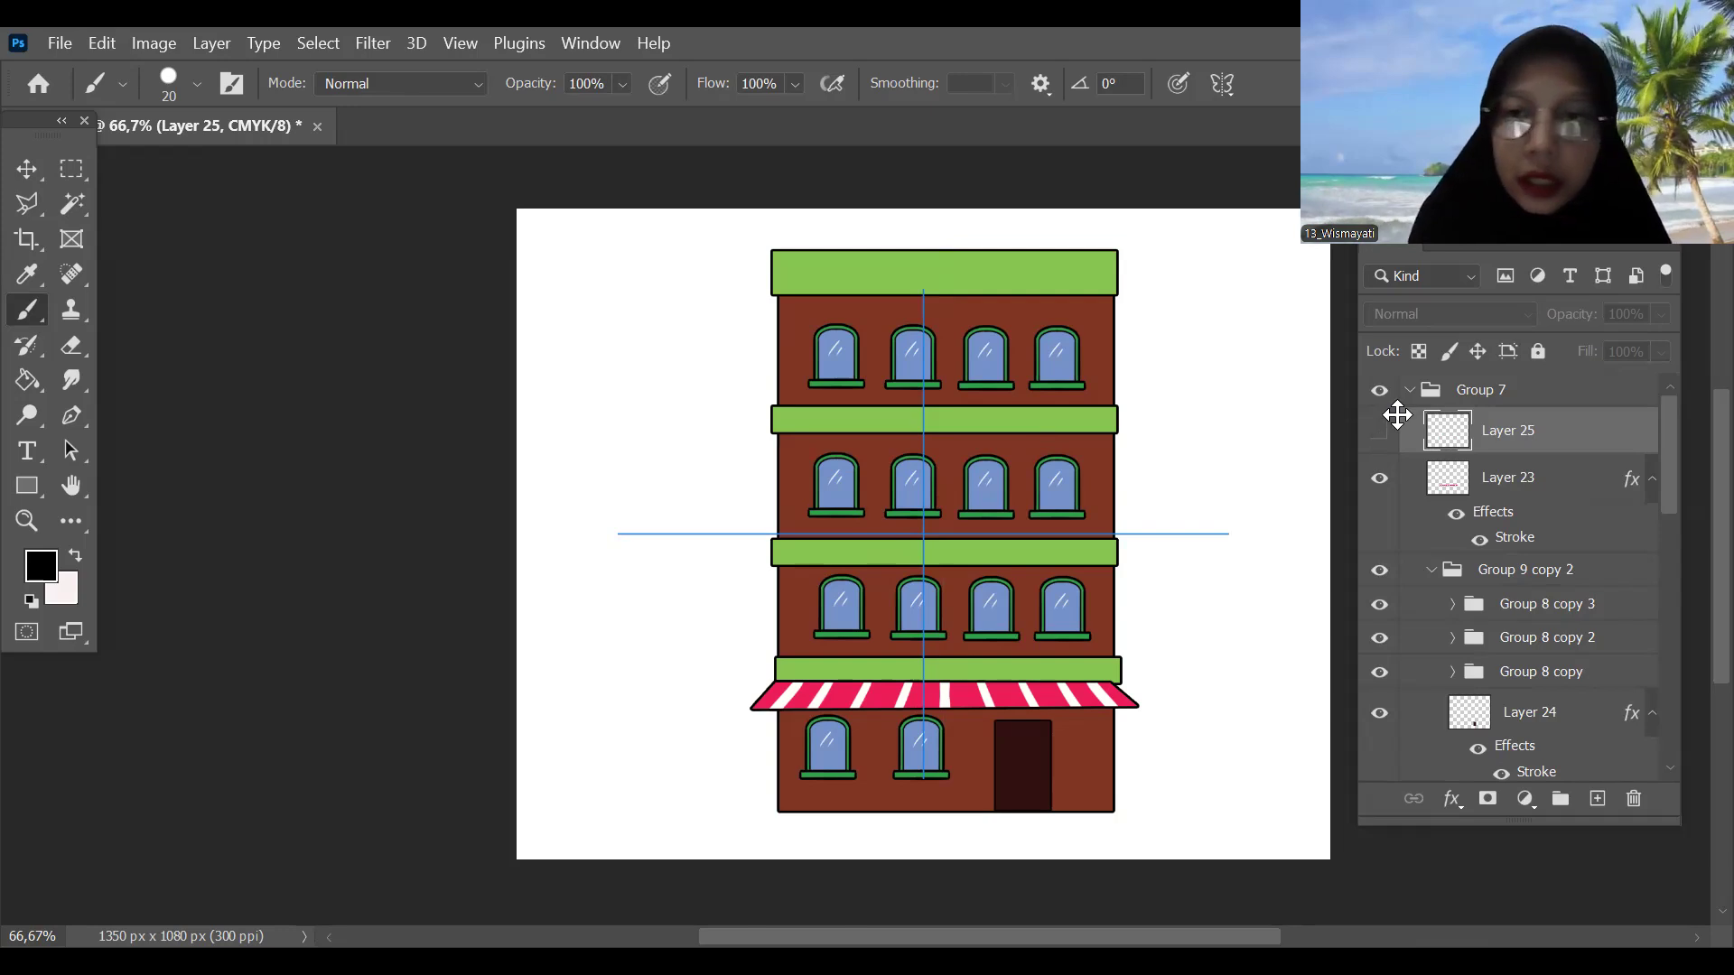
pyautogui.click(1379, 432)
pyautogui.moveTo(1178, 429)
pyautogui.mouseDown()
pyautogui.moveTo(1161, 456)
pyautogui.moveTo(1220, 460)
pyautogui.mouseUp()
pyautogui.hotkey('ctrl', 'z')
pyautogui.hotkey('ctrl', '+')
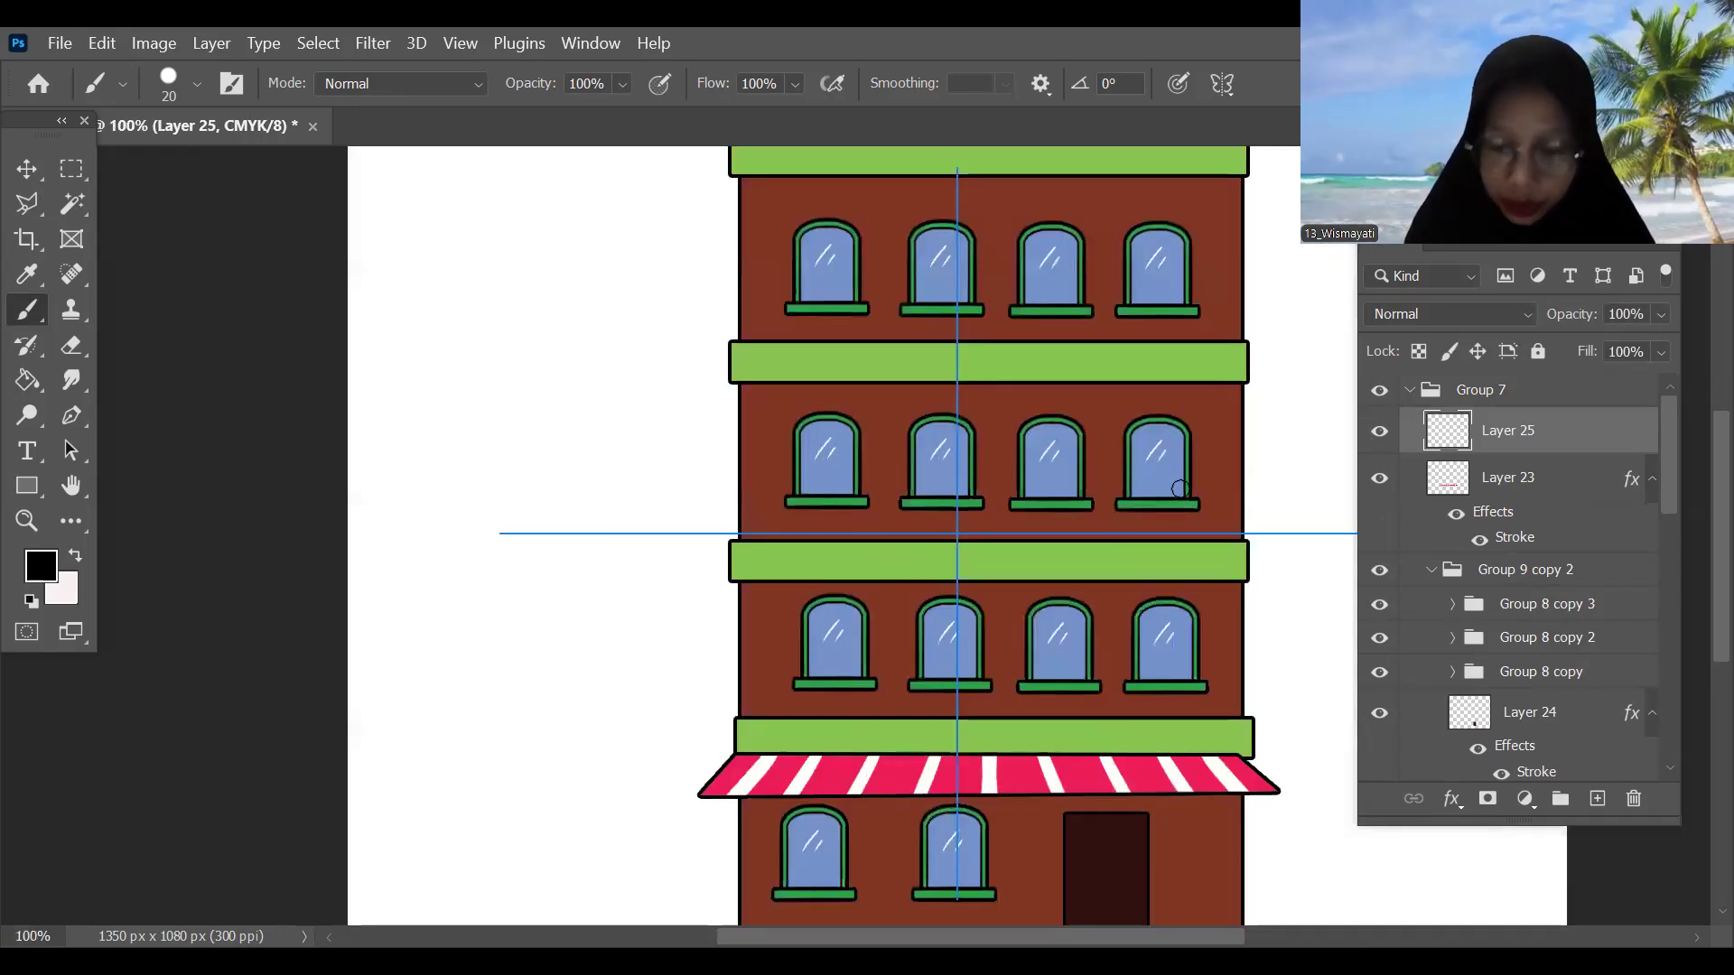
pyautogui.hotkey('ctrl', '-')
pyautogui.scroll(2, 1205, 451)
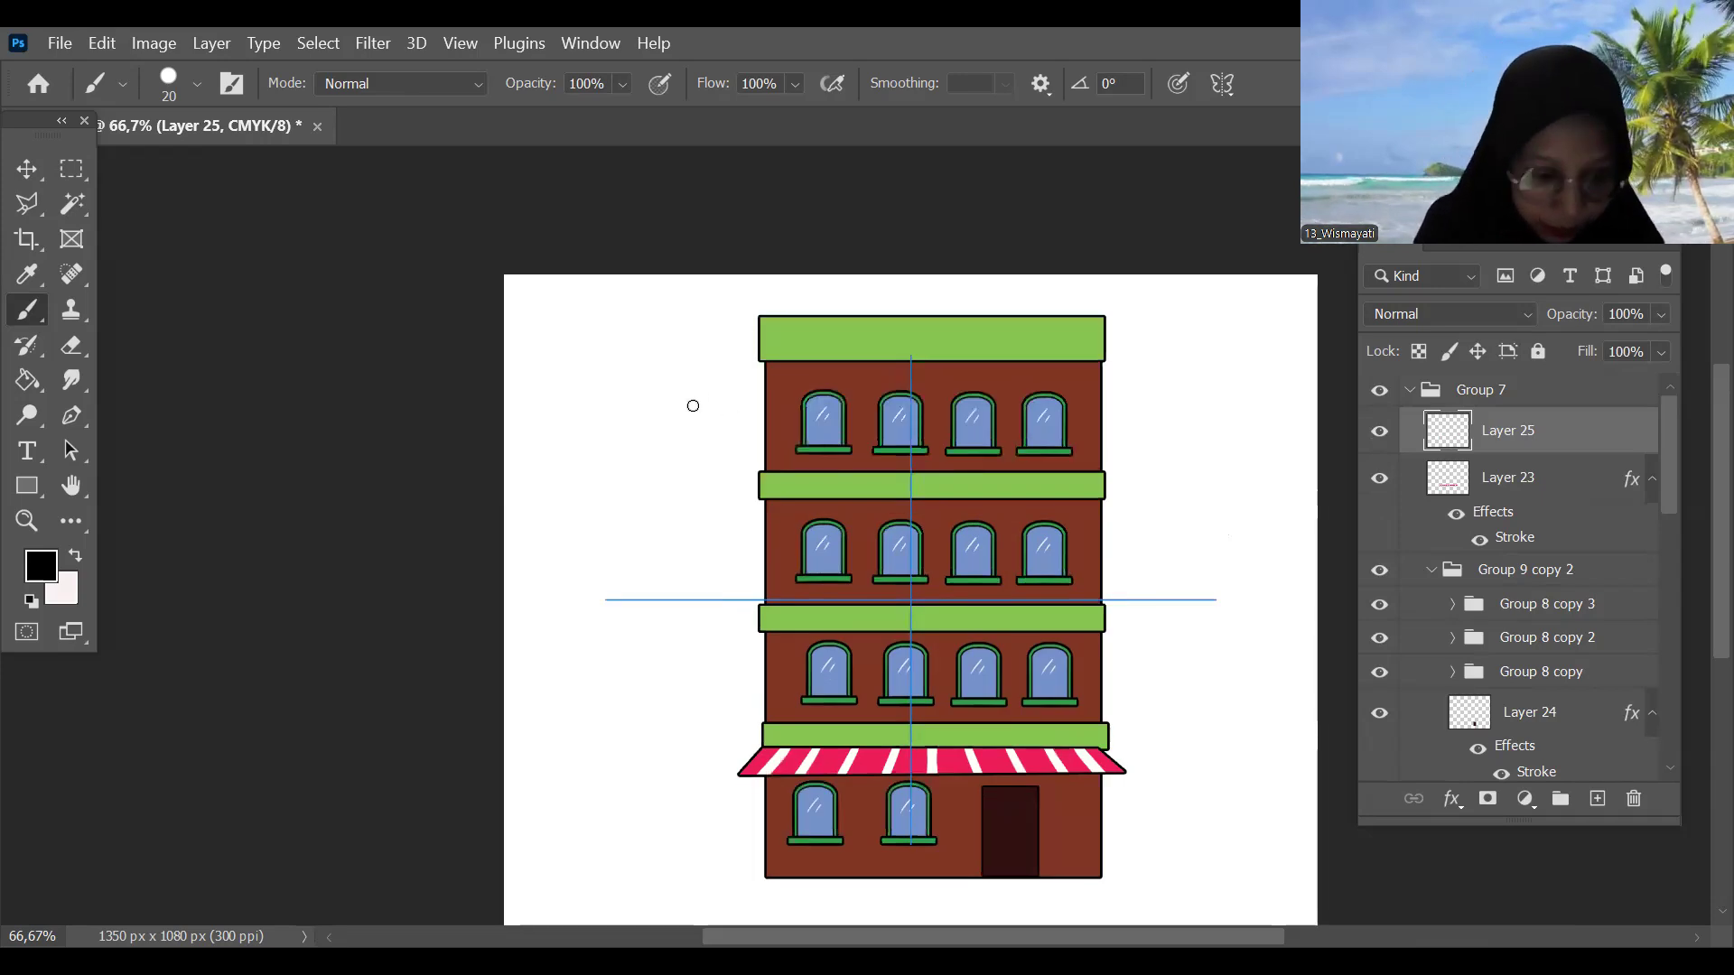
pyautogui.moveTo(632, 375); pyautogui.dragTo(657, 376)
pyautogui.keyDown('shift'); pyautogui.click(1213, 379); pyautogui.keyUp('shift')
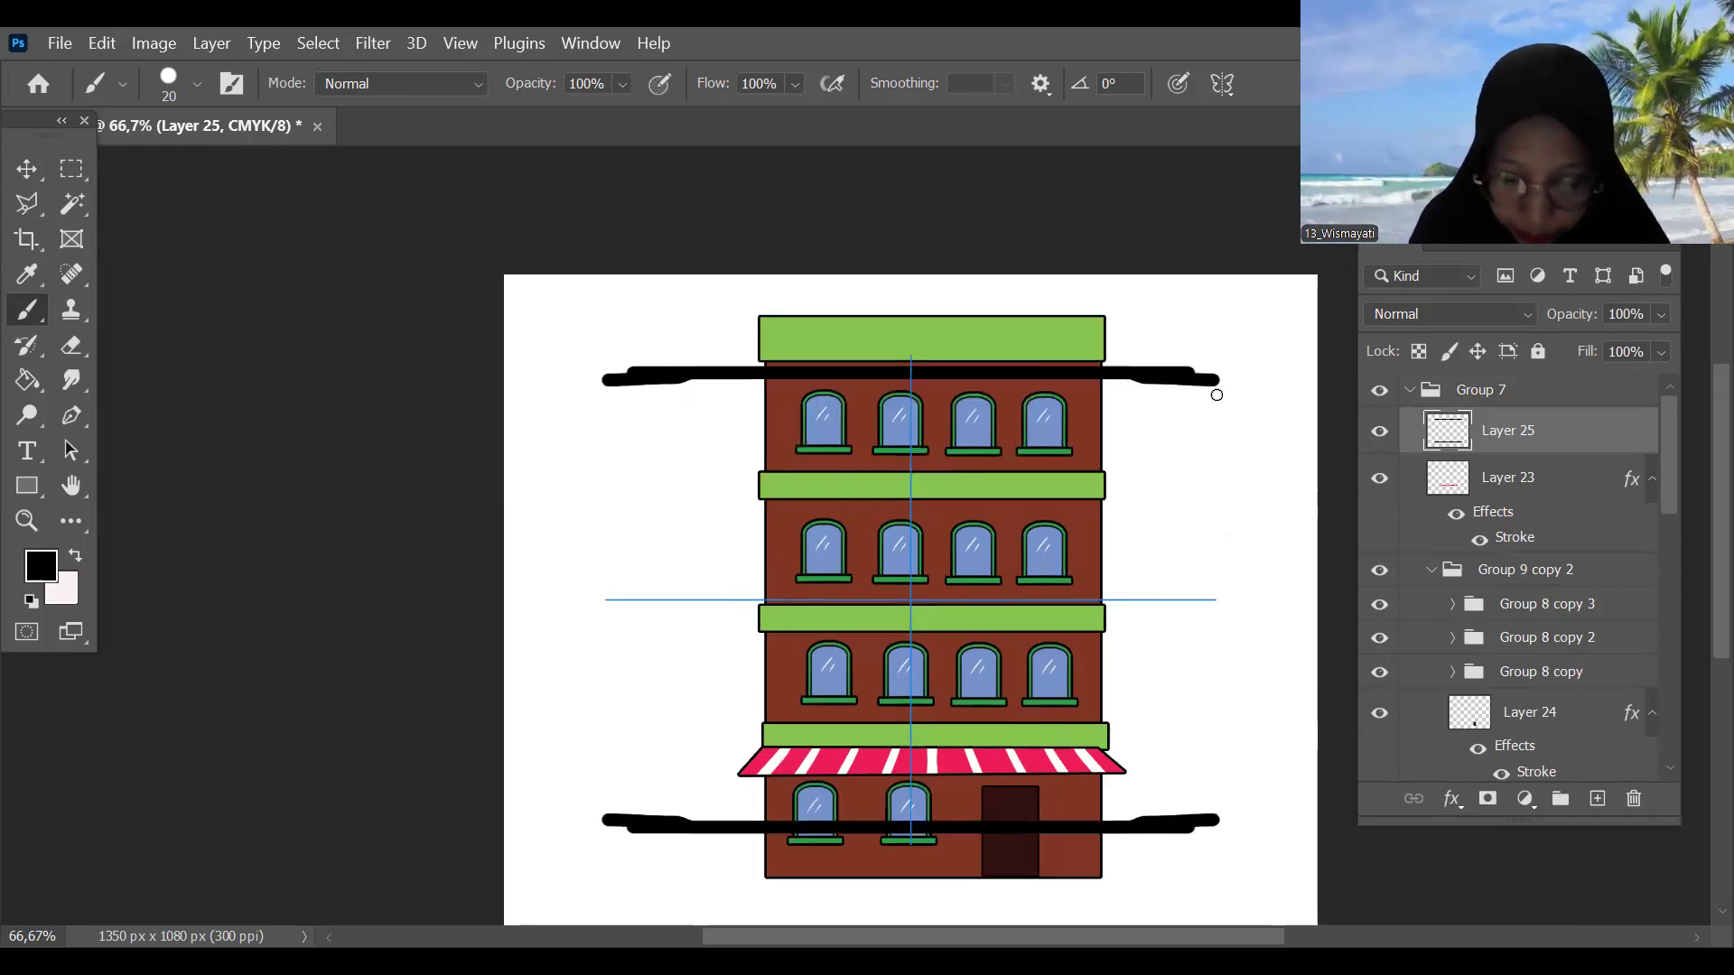
pyautogui.hotkey('ctrl', 'z')
# Step: Reduce the brush size to 7 px, undoing the test stroke
pyautogui.press('[')
pyautogui.press('[')
pyautogui.press('[')
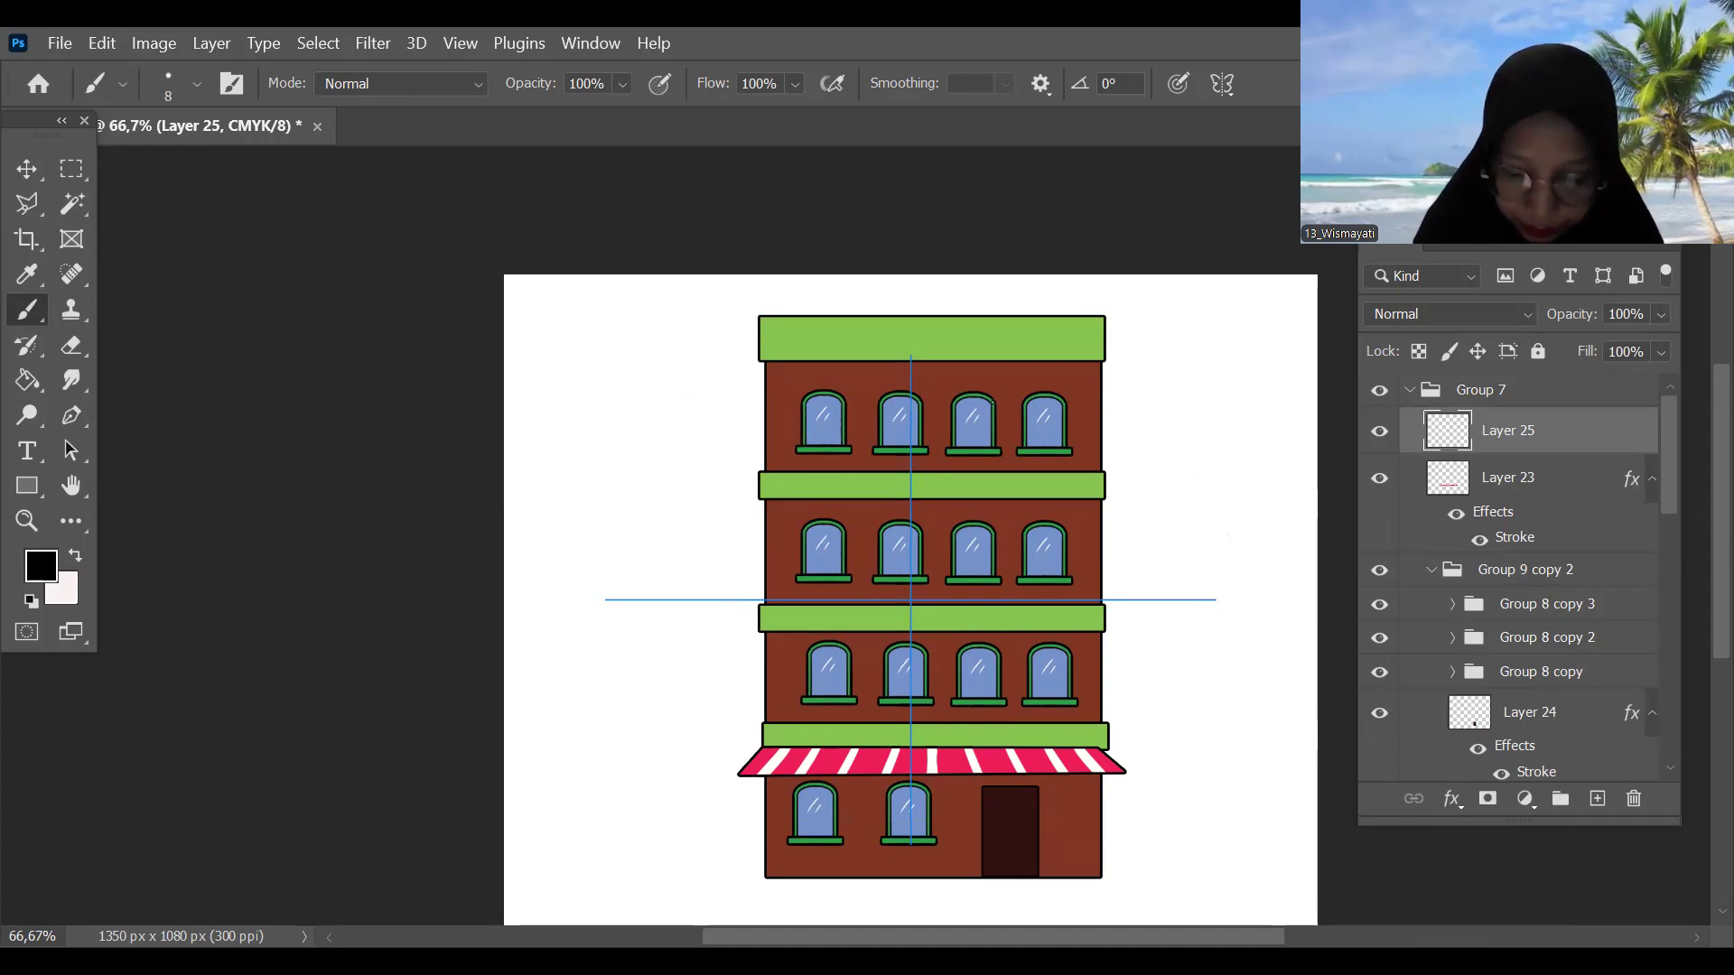
pyautogui.moveTo(1181, 373); pyautogui.dragTo(941, 447)
pyautogui.hotkey('ctrl', 'z')
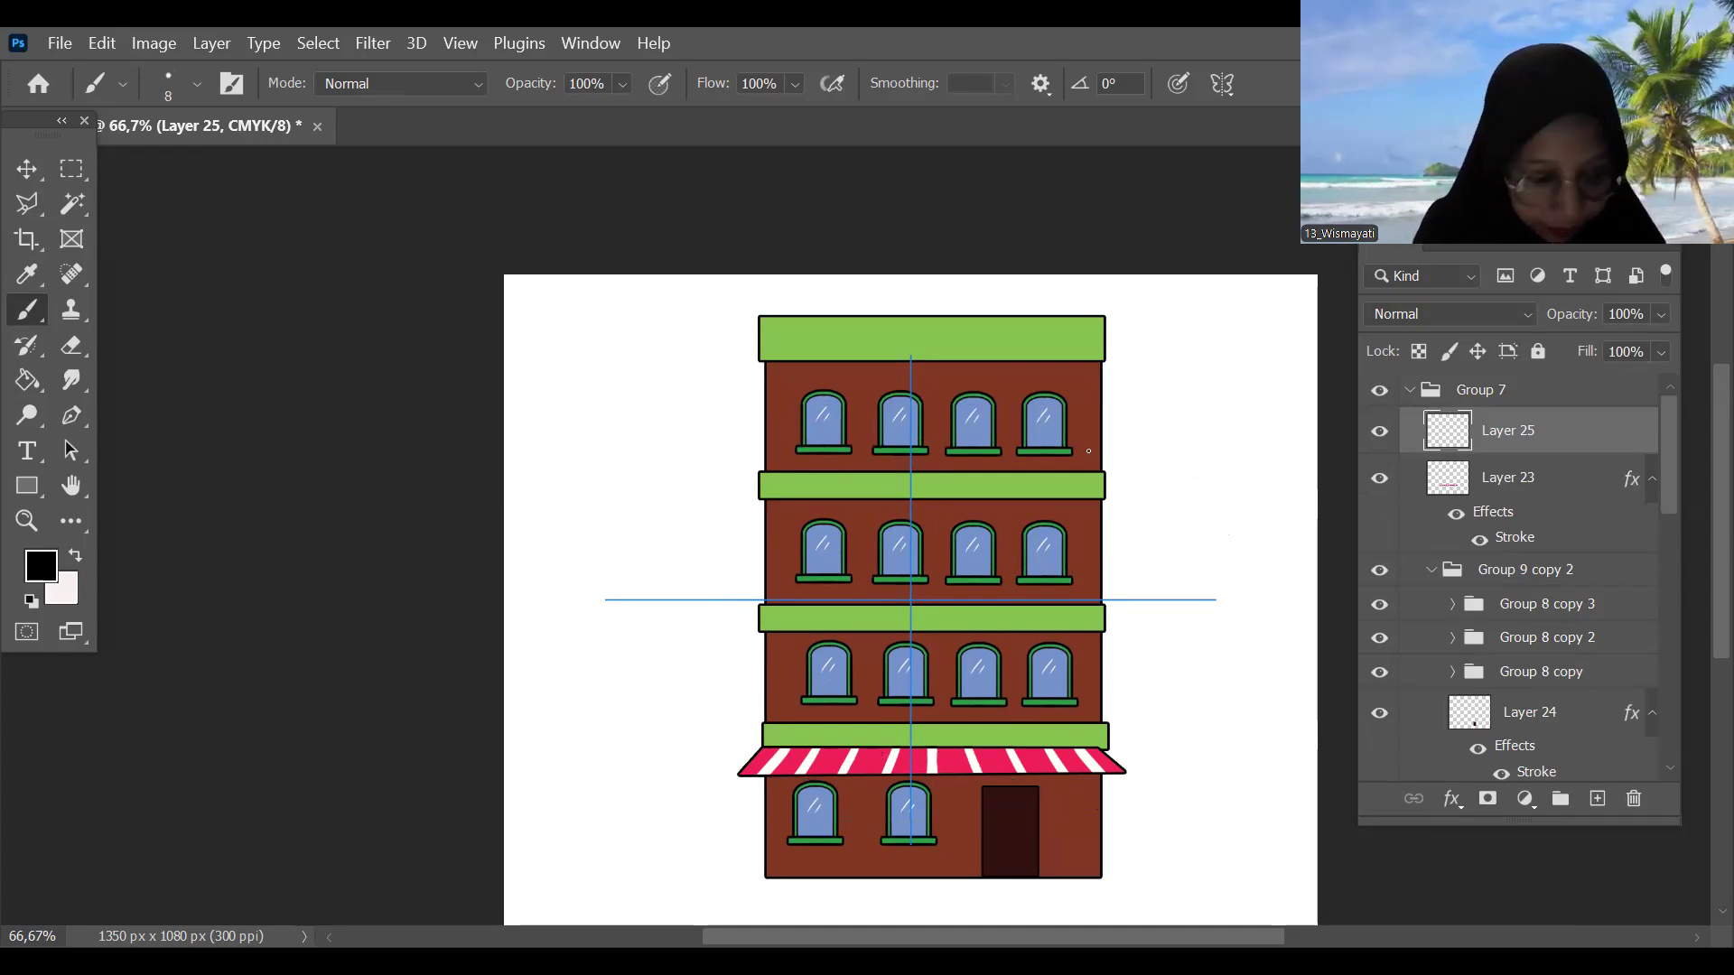
pyautogui.hotkey('ctrl', 'shift', 'z')
pyautogui.hotkey('ctrl', 'z')
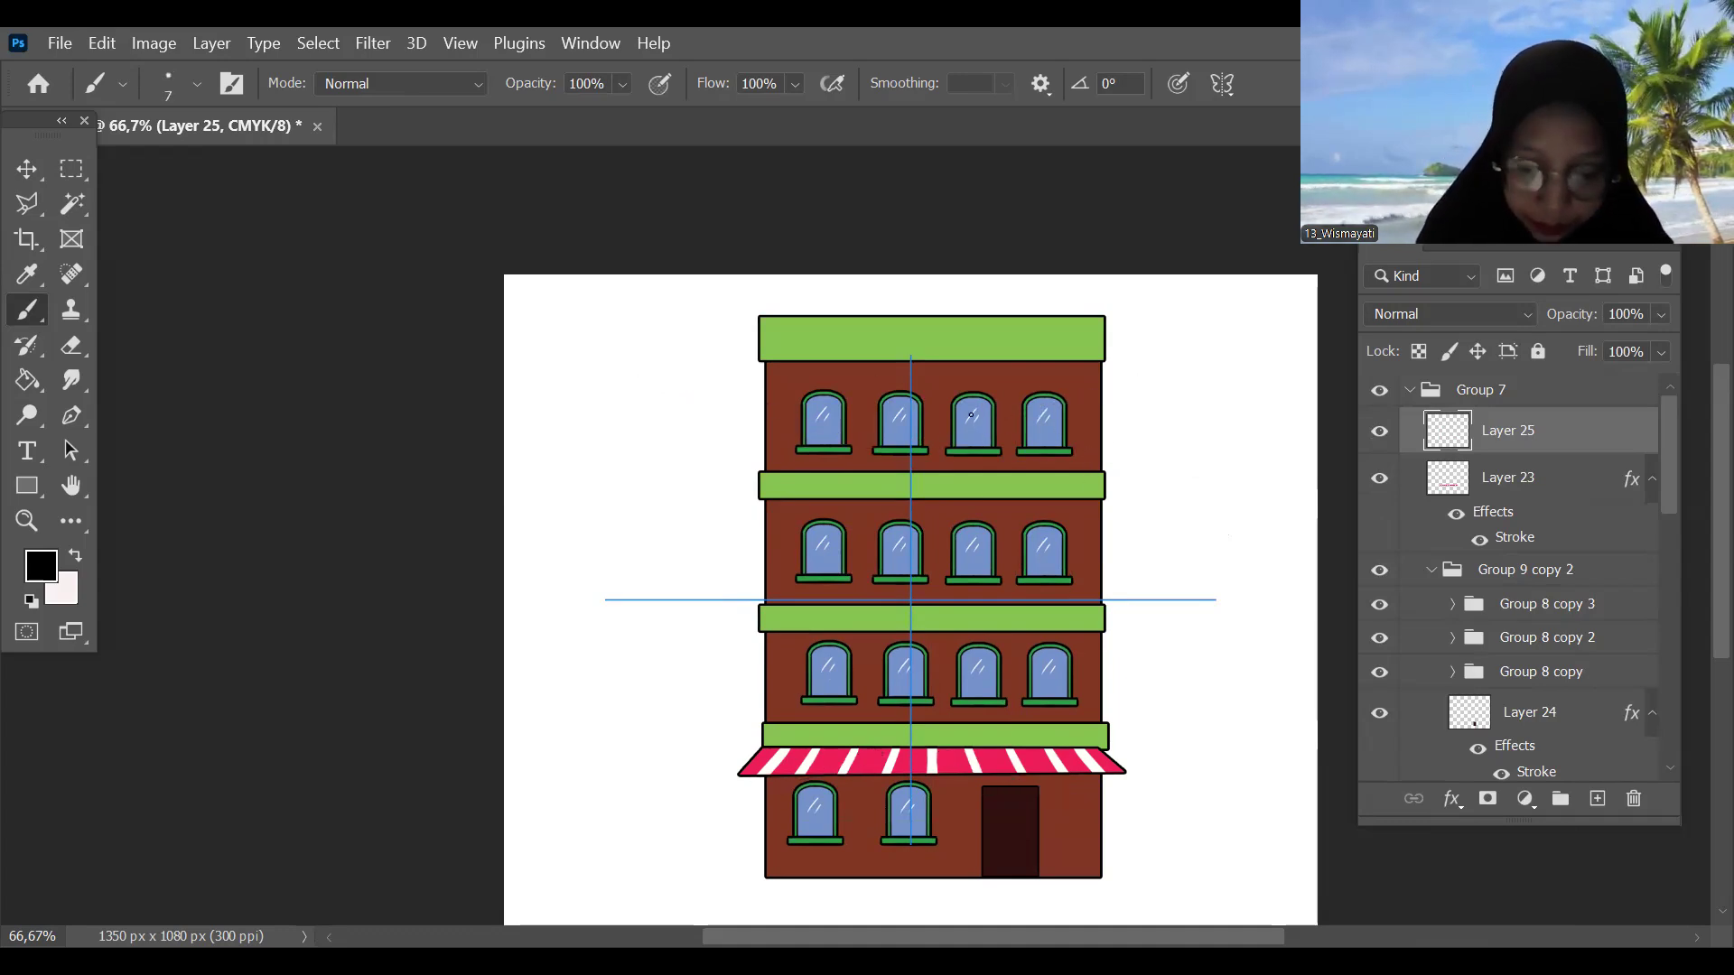
# Step: Brush evenly spaced black horizontal lines across the building with the mirrored 7 px brush and join their outer ends with vertical lines
pyautogui.moveTo(622, 383); pyautogui.dragTo(910, 384)
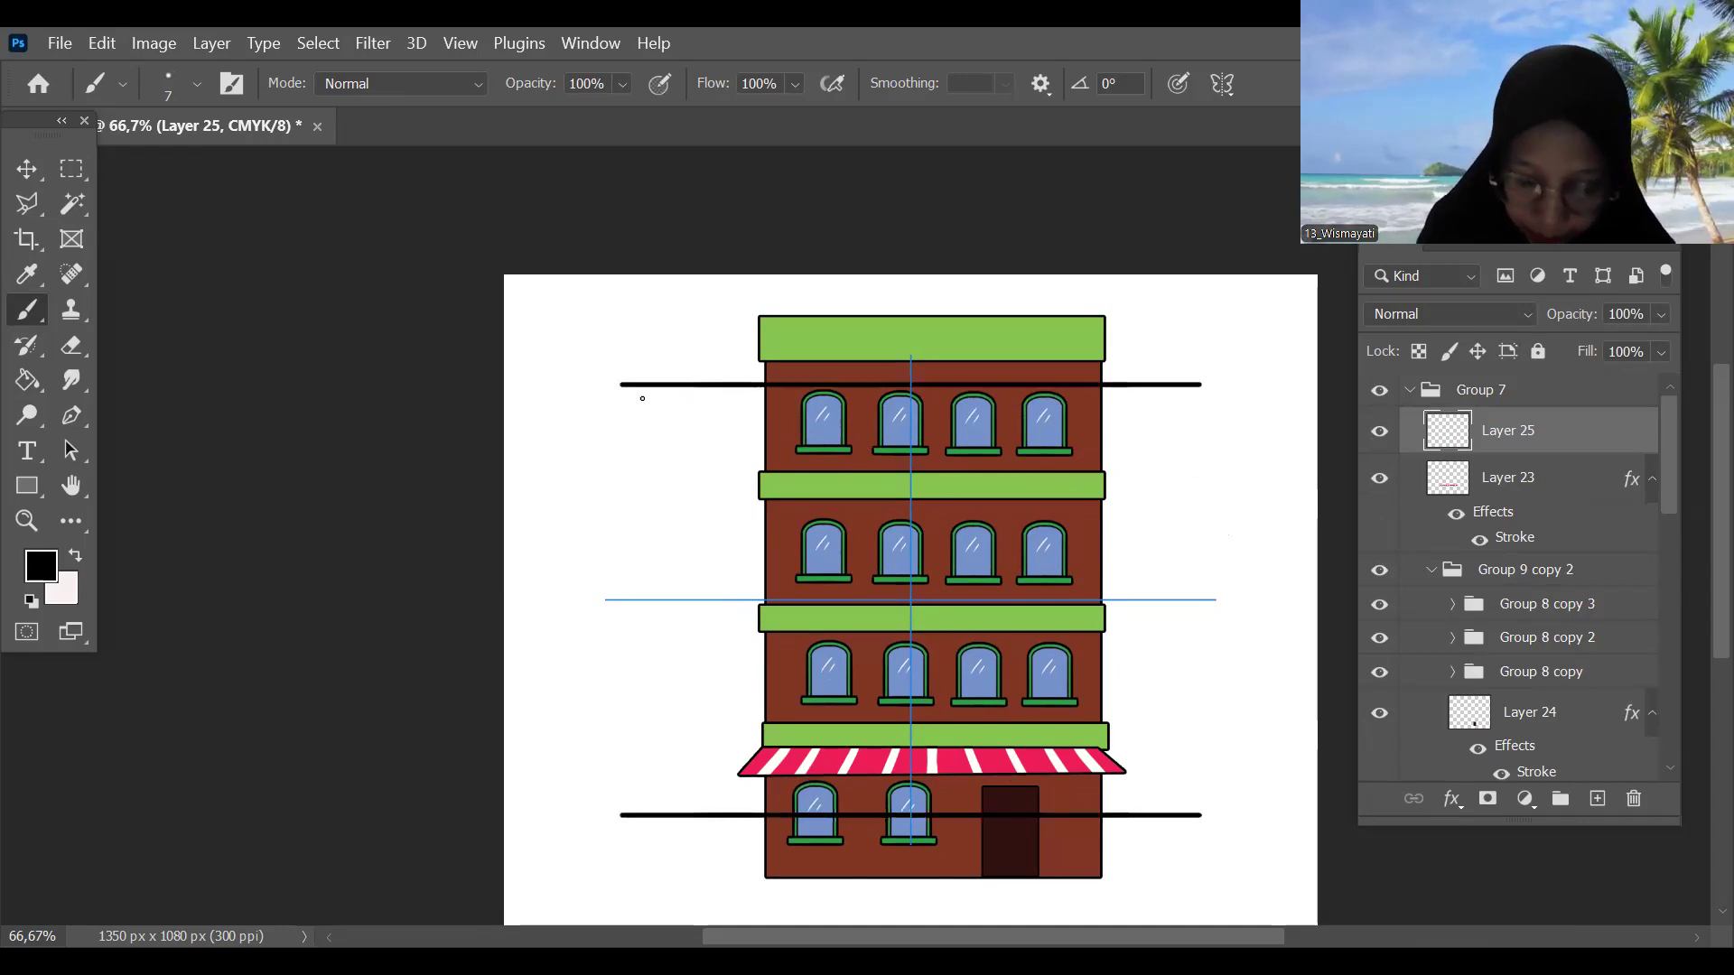
pyautogui.moveTo(621, 400); pyautogui.dragTo(910, 401)
pyautogui.hotkey('ctrl', 'z')
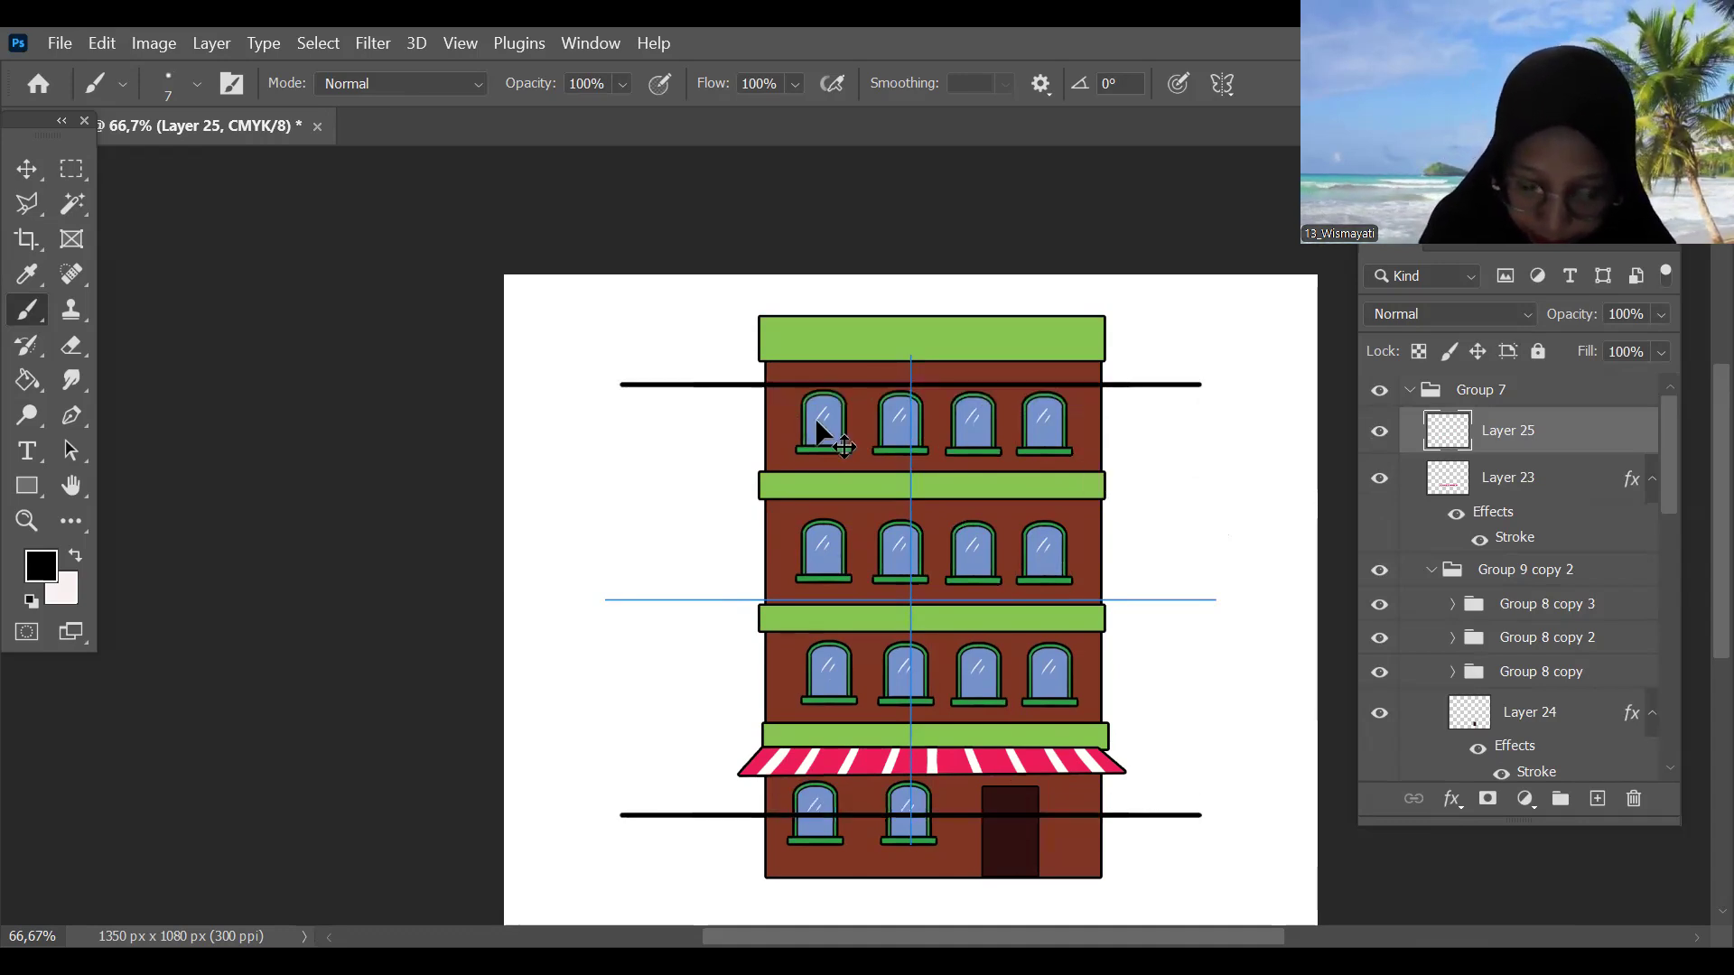
pyautogui.moveTo(618, 405); pyautogui.dragTo(910, 405)
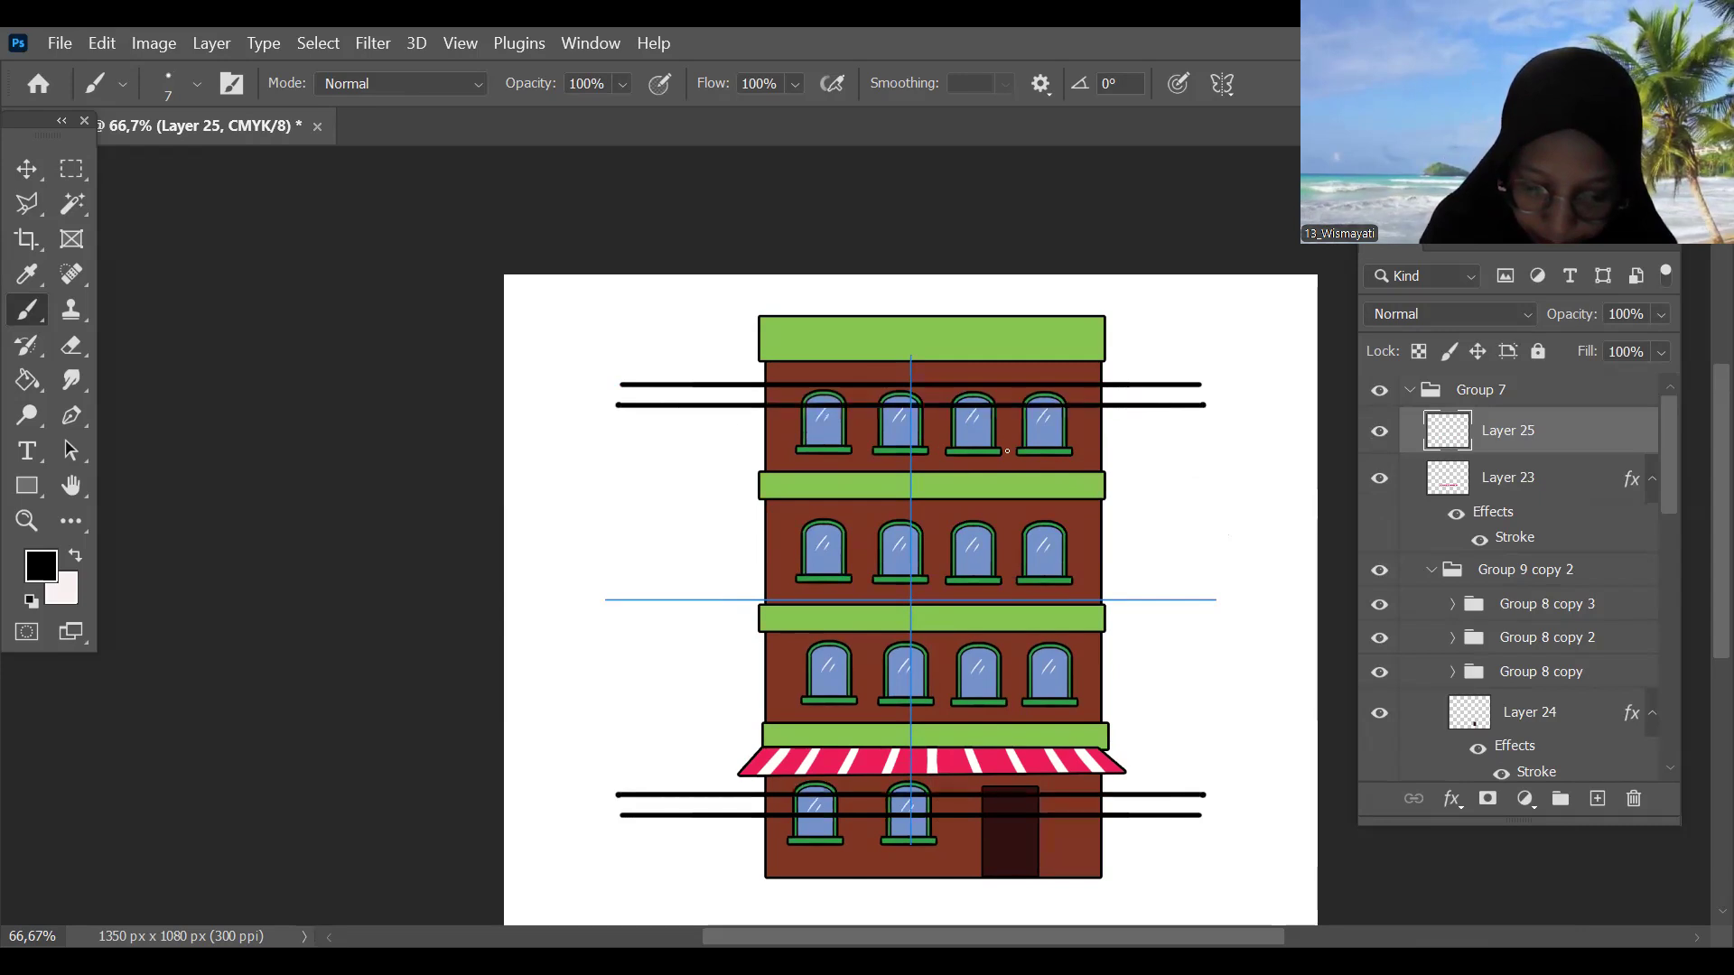
pyautogui.moveTo(617, 426); pyautogui.dragTo(910, 428)
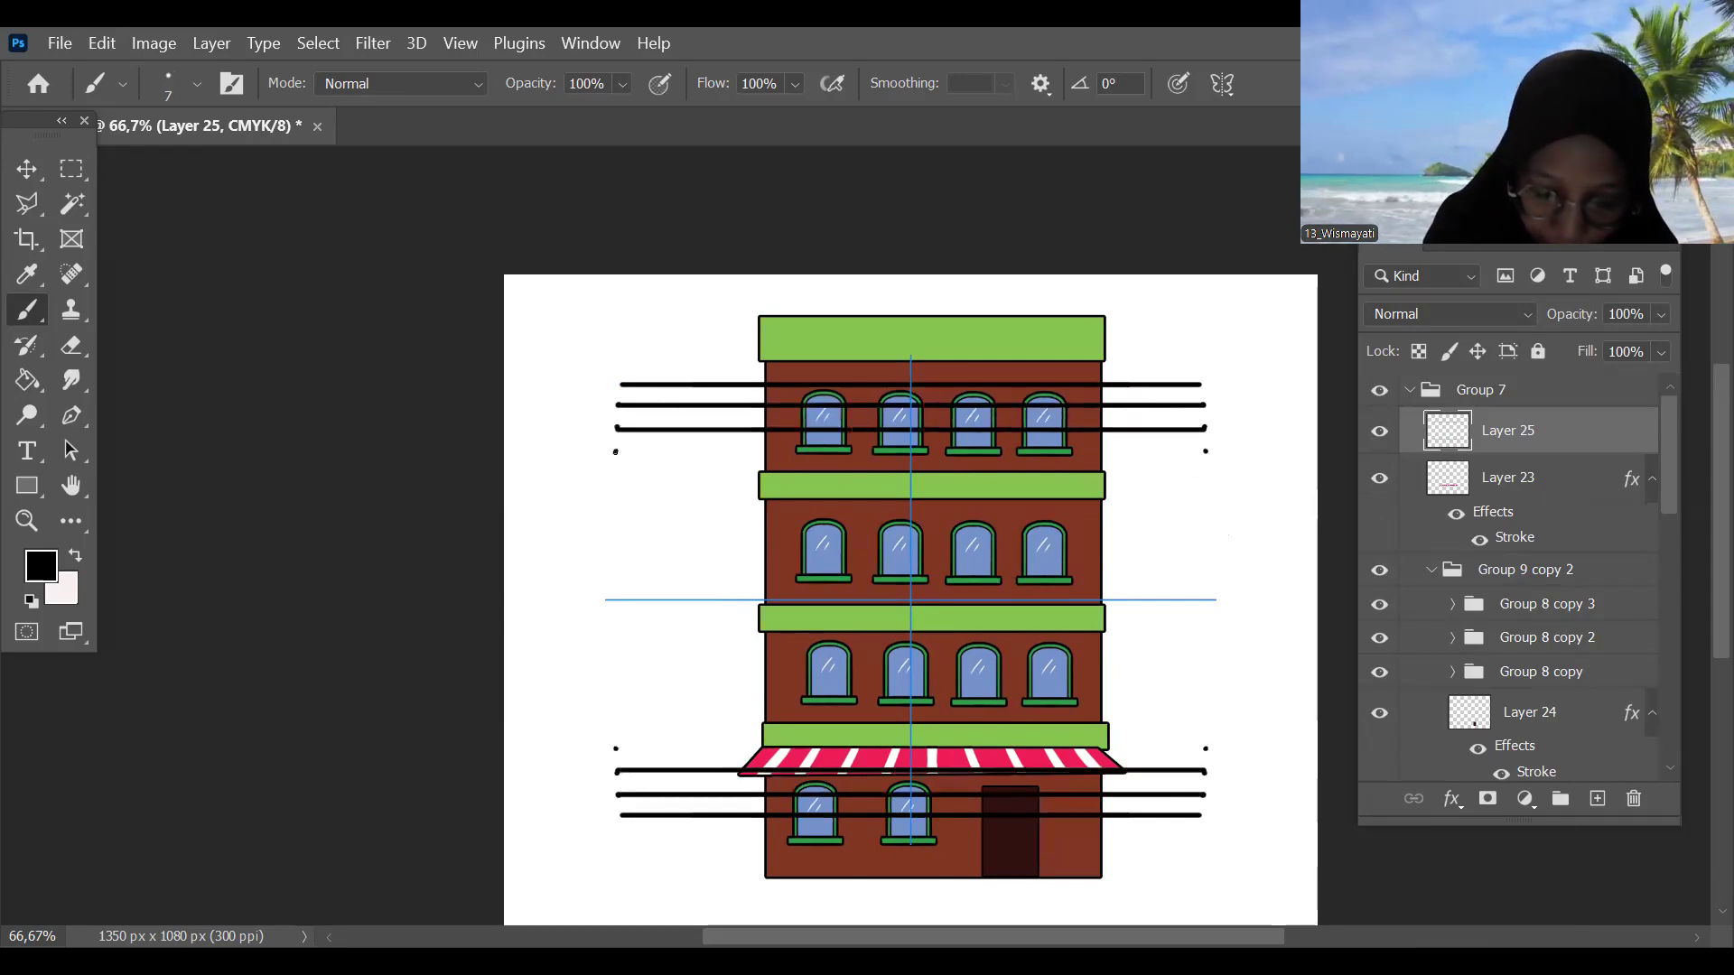
pyautogui.moveTo(1140, 456); pyautogui.dragTo(722, 474)
pyautogui.moveTo(615, 471); pyautogui.dragTo(1103, 479)
pyautogui.moveTo(614, 496); pyautogui.dragTo(1207, 496)
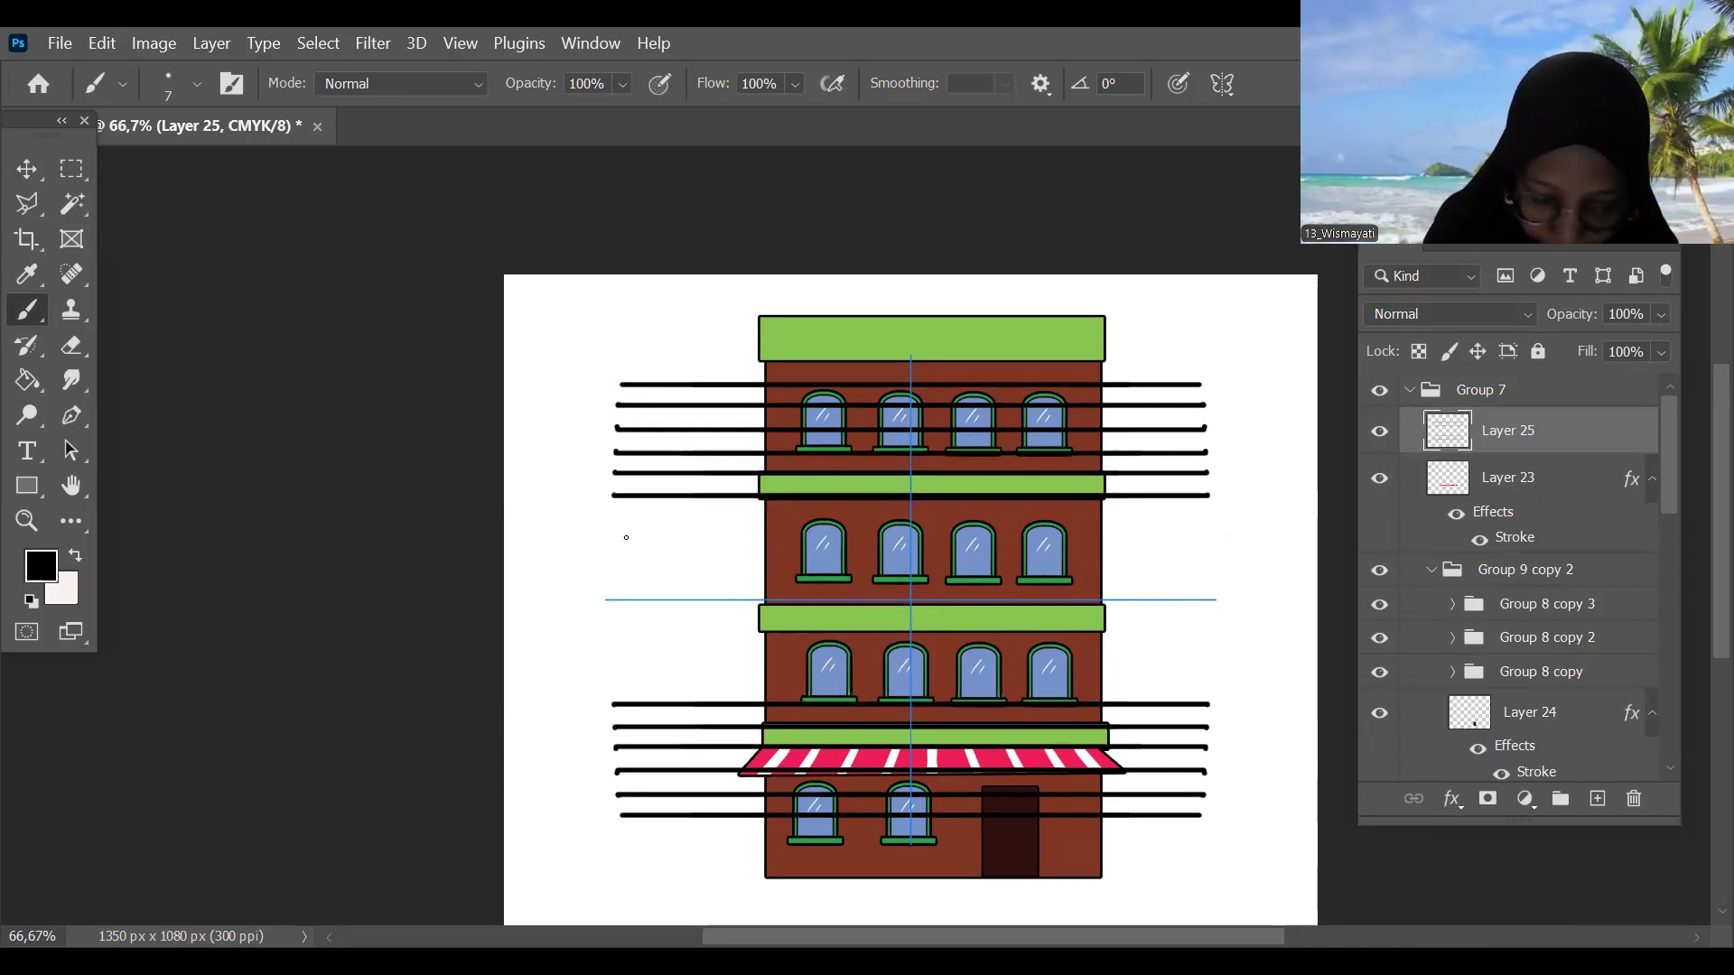
pyautogui.moveTo(613, 517); pyautogui.dragTo(1211, 519)
pyautogui.moveTo(613, 543); pyautogui.dragTo(1210, 543)
pyautogui.moveTo(611, 568); pyautogui.dragTo(1210, 568)
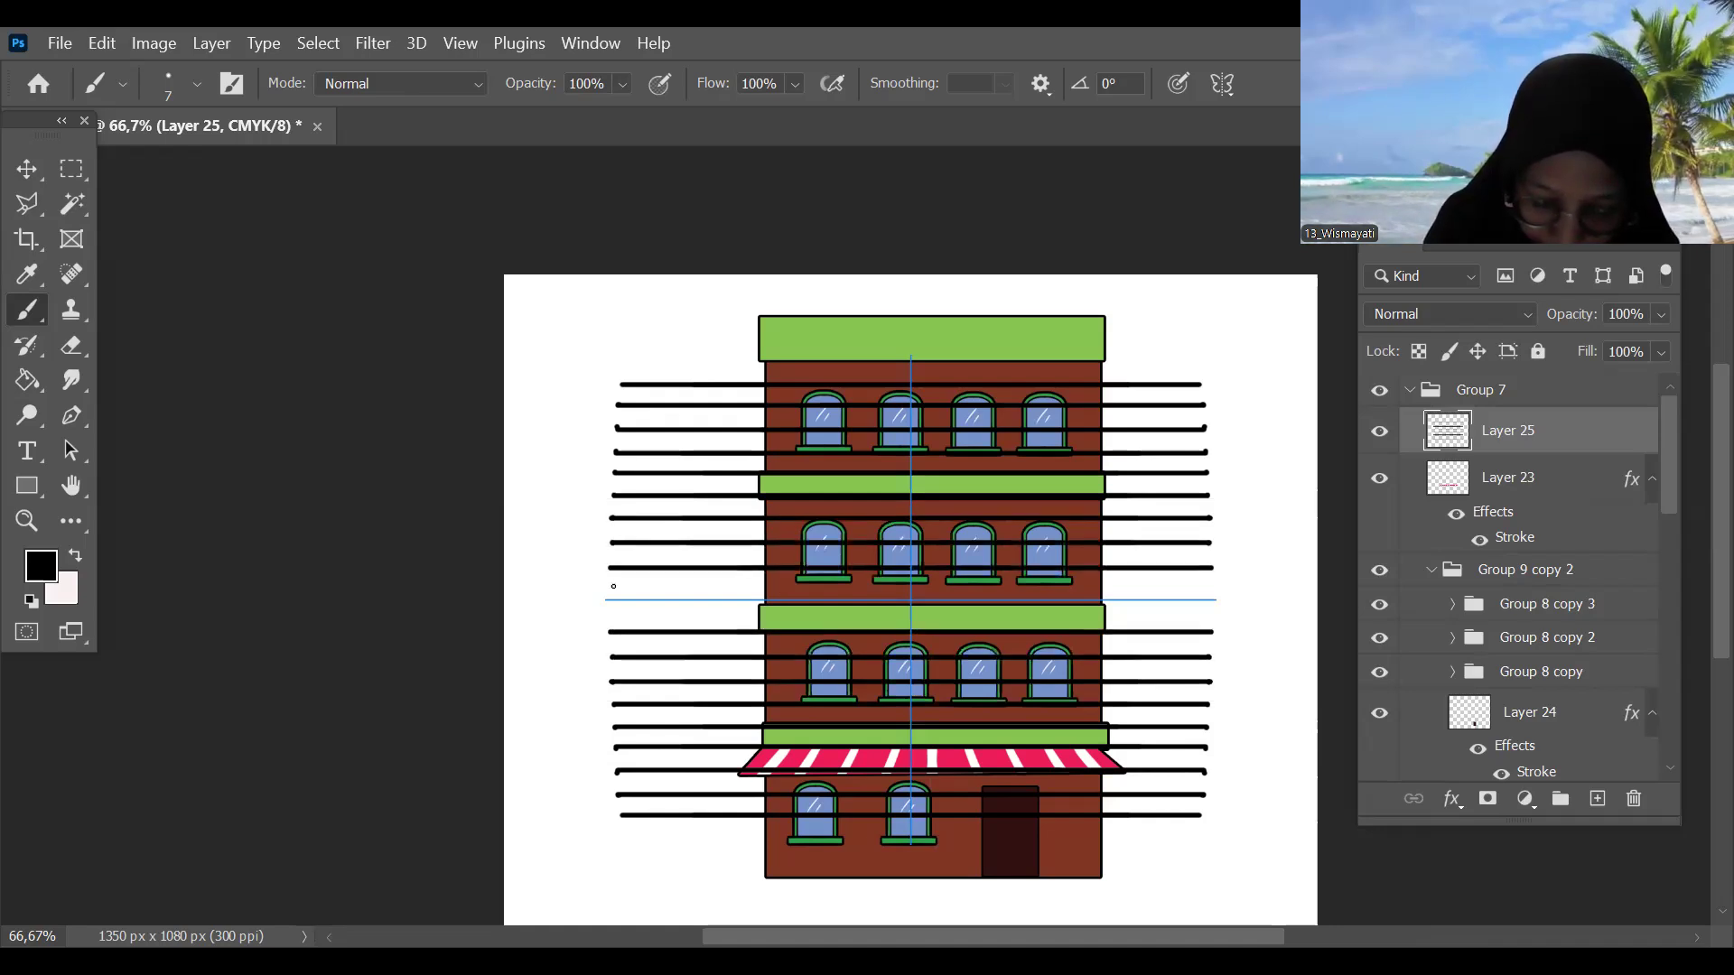
pyautogui.moveTo(615, 587); pyautogui.dragTo(1207, 588)
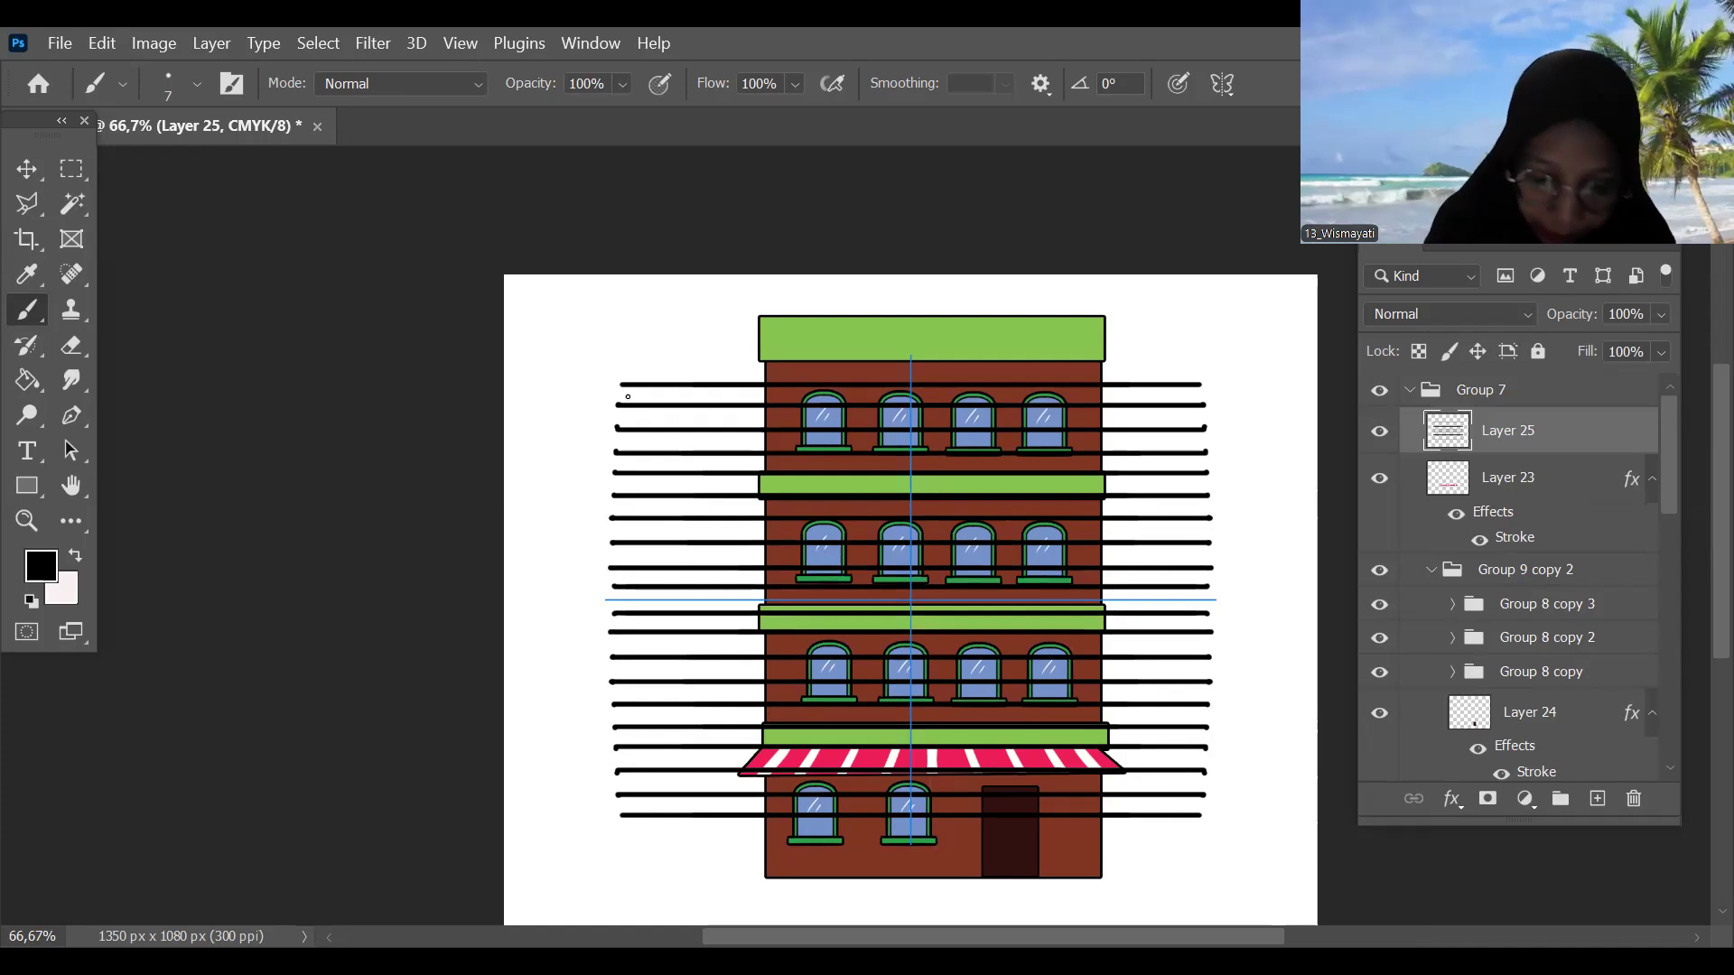
pyautogui.moveTo(620, 384); pyautogui.dragTo(620, 815)
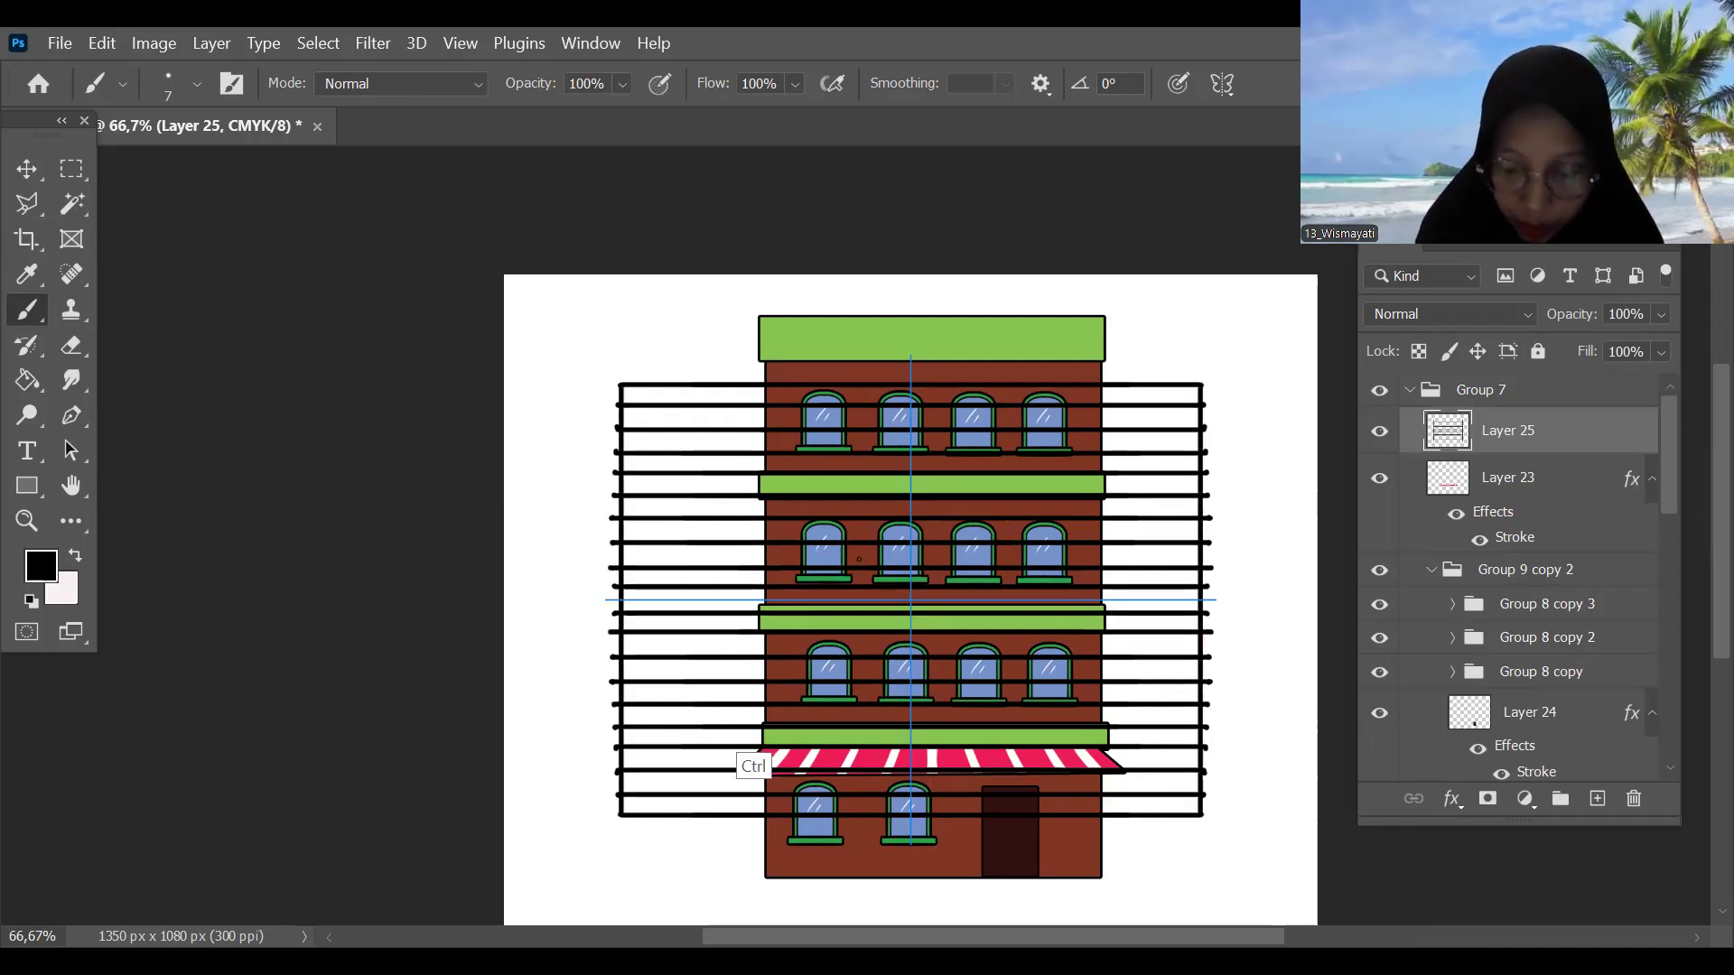
# Step: Brush short mirrored vertical joints along the top row of lines to divide it into bricks, undoing misplaced strokes
pyautogui.hotkey('ctrl', '+')
pyautogui.moveTo(566, 314)
pyautogui.mouseDown()
pyautogui.moveTo(891, 387)
pyautogui.moveTo(902, 410)
pyautogui.mouseUp()
pyautogui.hotkey('ctrl', 'z')
pyautogui.moveTo(1027, 417); pyautogui.dragTo(921, 373)
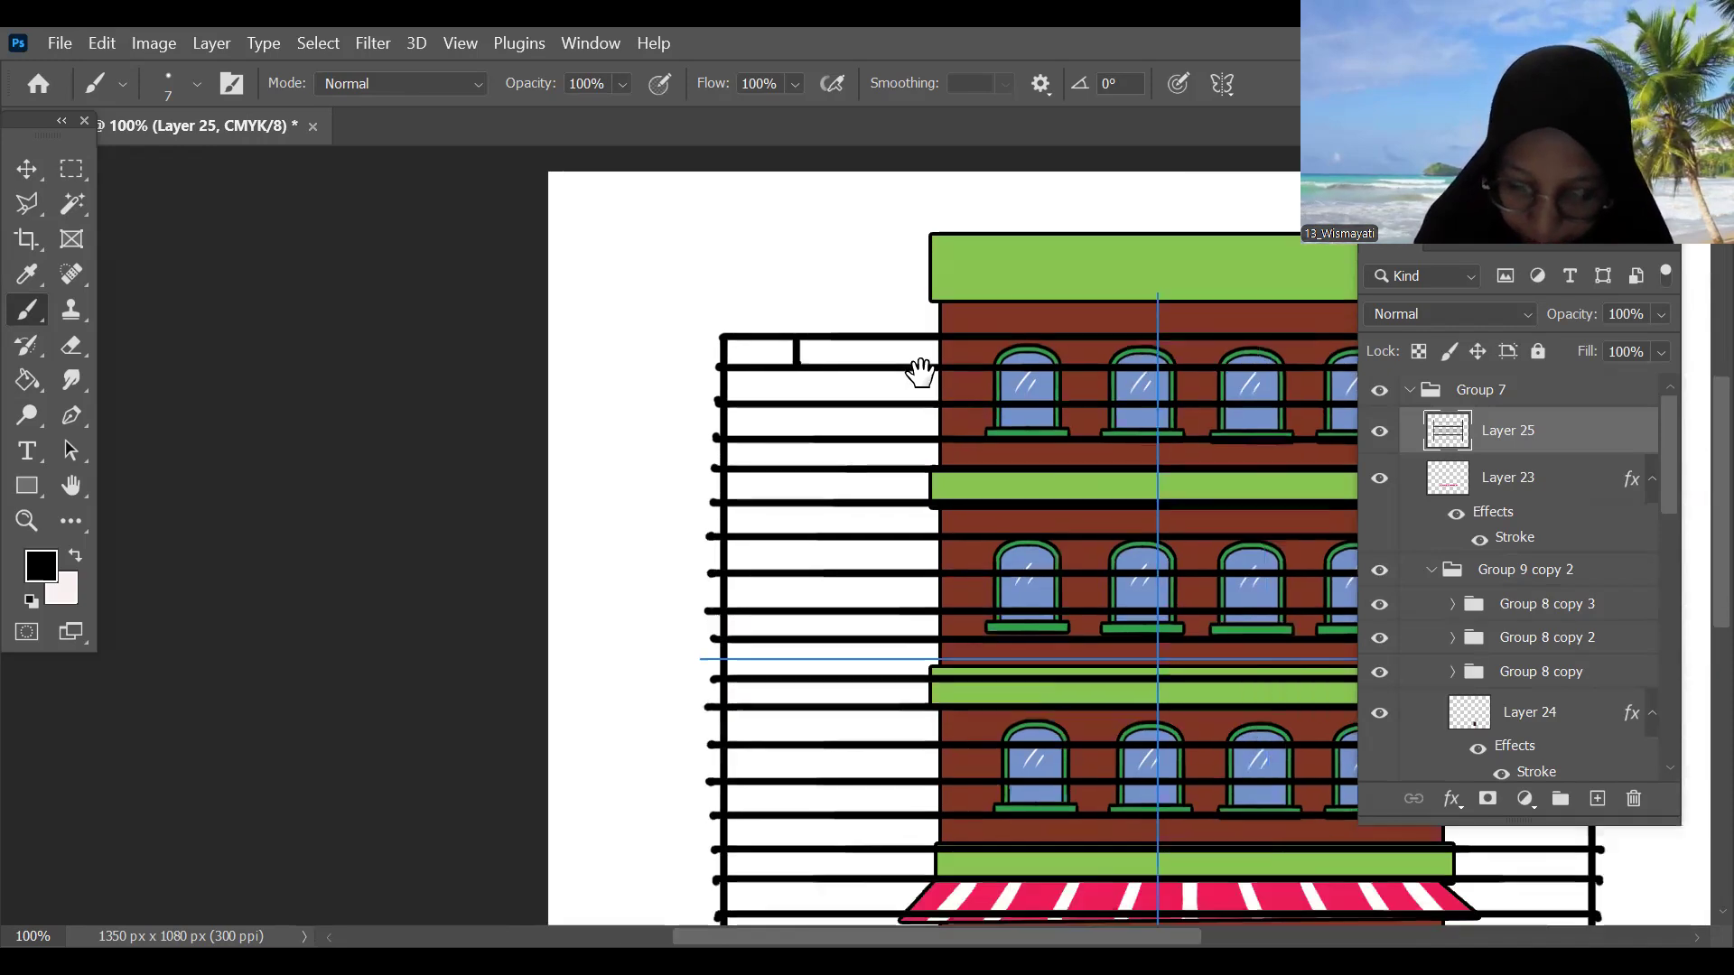
pyautogui.hotkey('ctrl', 'z')
pyautogui.moveTo(761, 316)
pyautogui.mouseDown()
pyautogui.moveTo(761, 339)
pyautogui.moveTo(1039, 339)
pyautogui.mouseUp()
pyautogui.hotkey('ctrl', 'z')
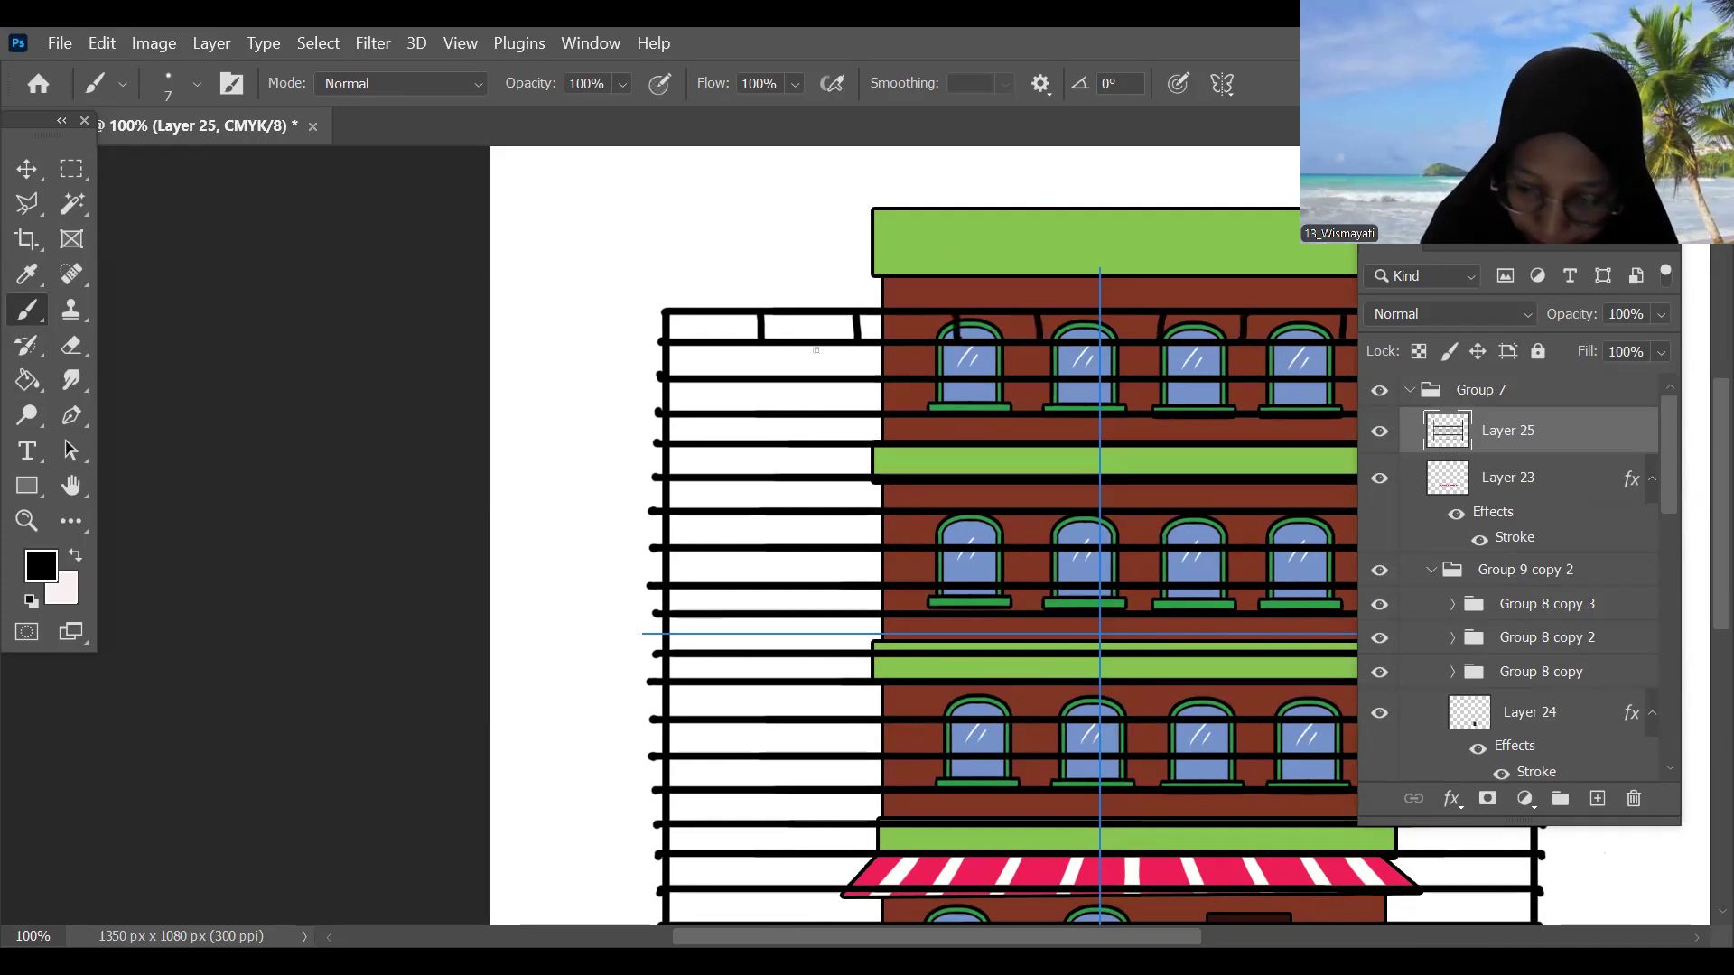
# Step: Brush short vertical joints in the second row, offset from those in the row above
pyautogui.moveTo(806, 344); pyautogui.dragTo(809, 378)
pyautogui.moveTo(709, 344); pyautogui.dragTo(714, 375)
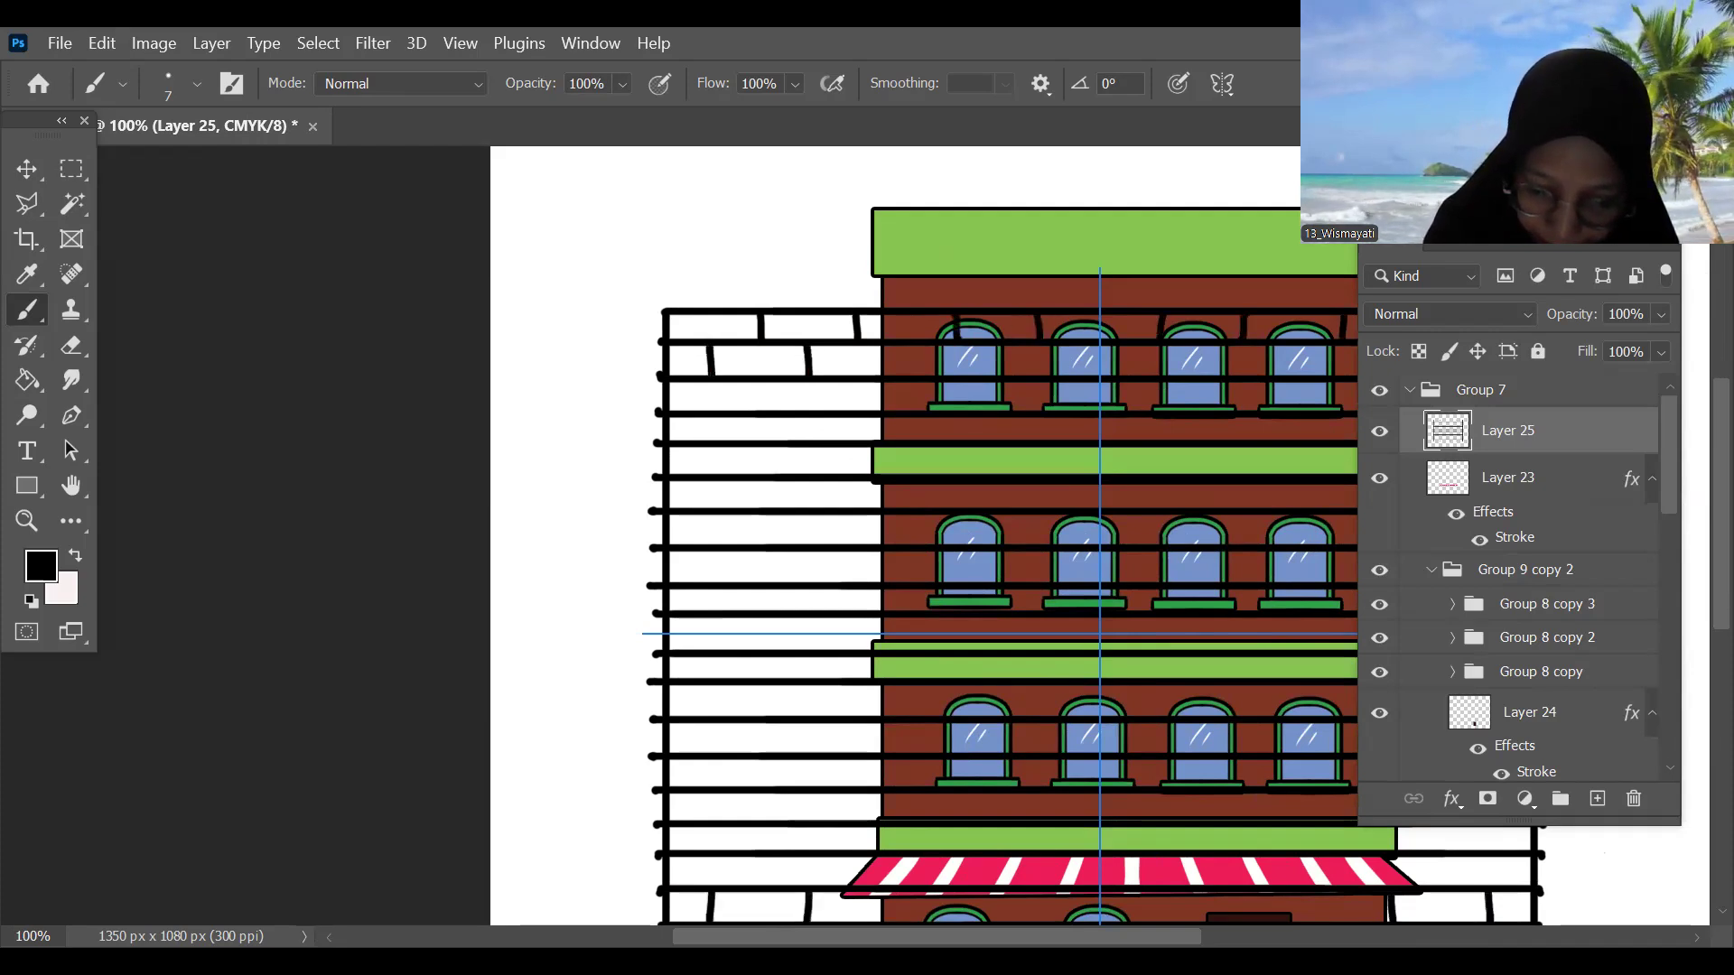
pyautogui.moveTo(906, 344); pyautogui.dragTo(908, 375)
pyautogui.moveTo(1199, 344); pyautogui.dragTo(1202, 376)
pyautogui.scroll(-2, 1174, 343)
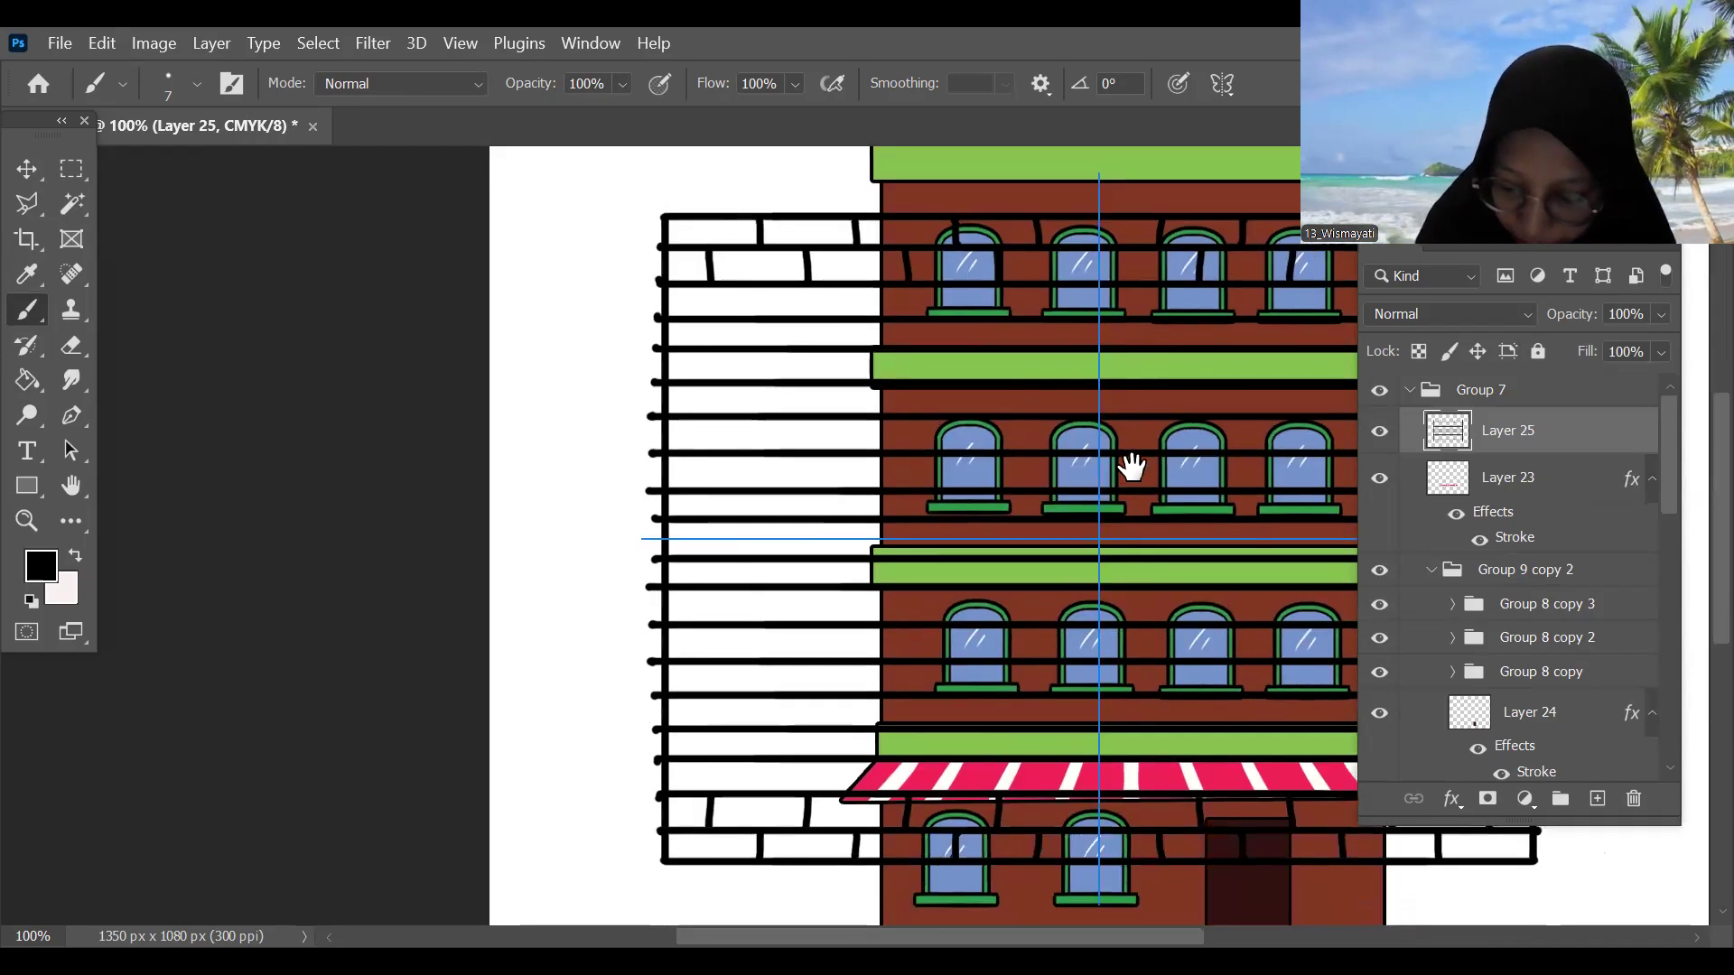
pyautogui.scroll(2, 1132, 467)
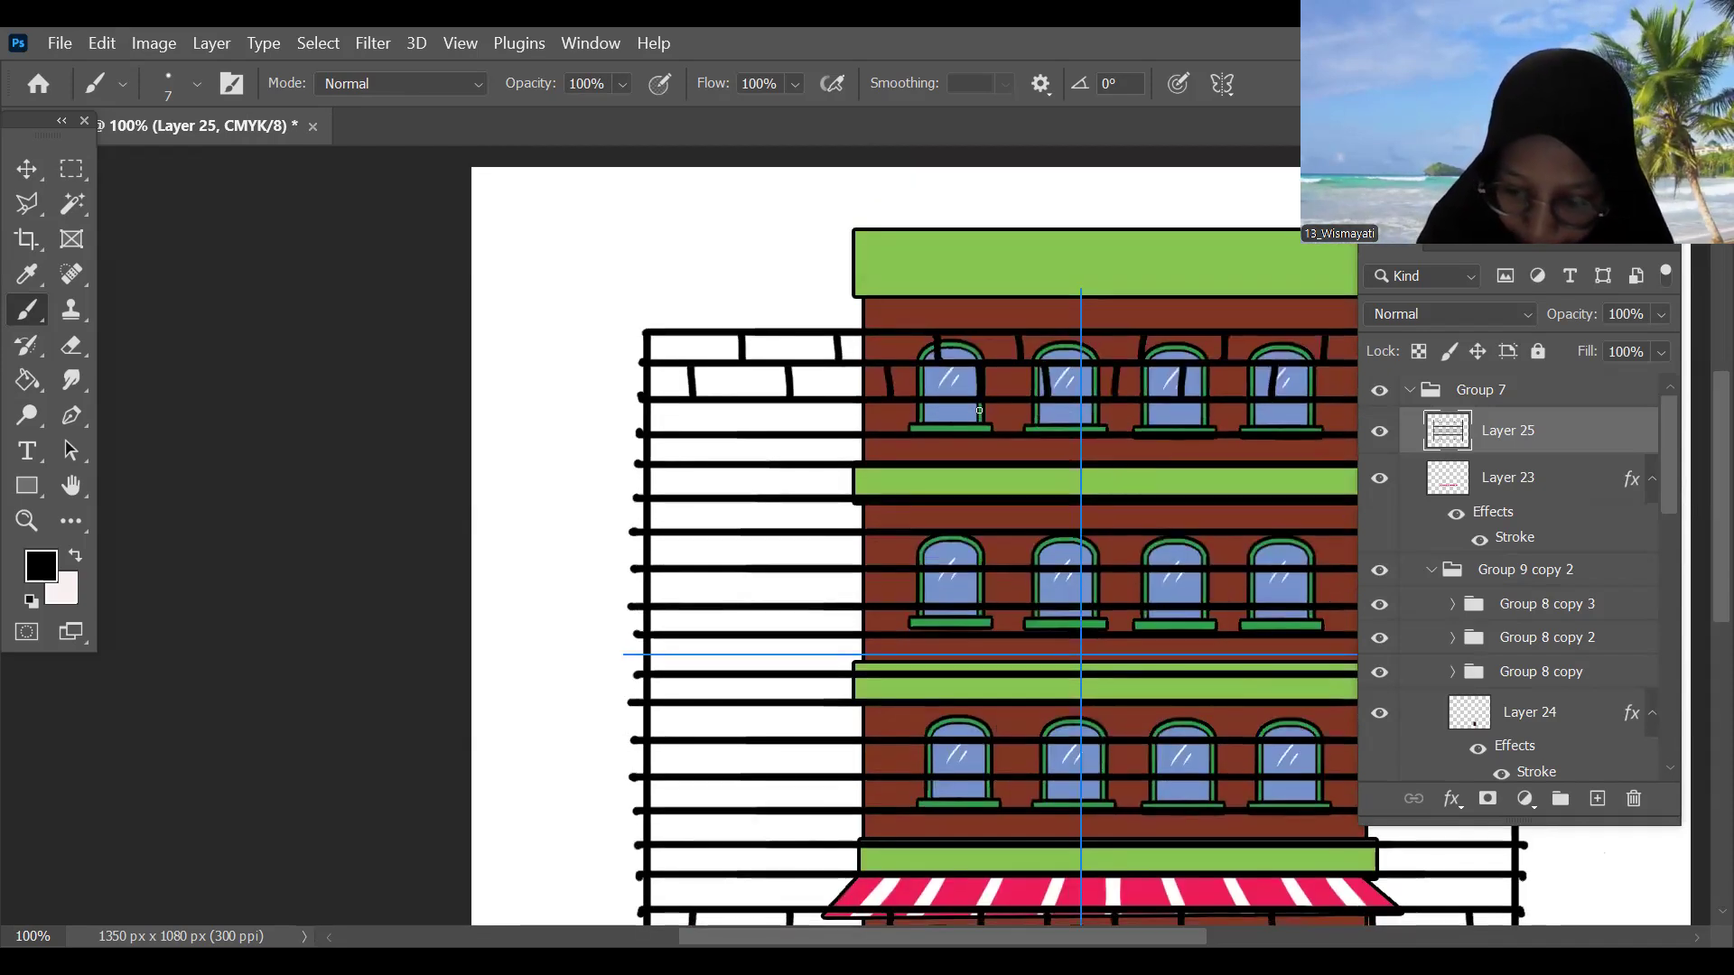
# Step: Brush short mirrored vertical joints in the outer parts of the remaining rows, offsetting them from row to row
pyautogui.moveTo(839, 400); pyautogui.dragTo(841, 432)
pyautogui.moveTo(738, 403)
pyautogui.mouseDown()
pyautogui.moveTo(740, 435)
pyautogui.moveTo(686, 463)
pyautogui.mouseUp()
pyautogui.moveTo(786, 437)
pyautogui.mouseDown()
pyautogui.moveTo(788, 461)
pyautogui.moveTo(688, 530)
pyautogui.moveTo(739, 548)
pyautogui.moveTo(739, 633)
pyautogui.mouseUp()
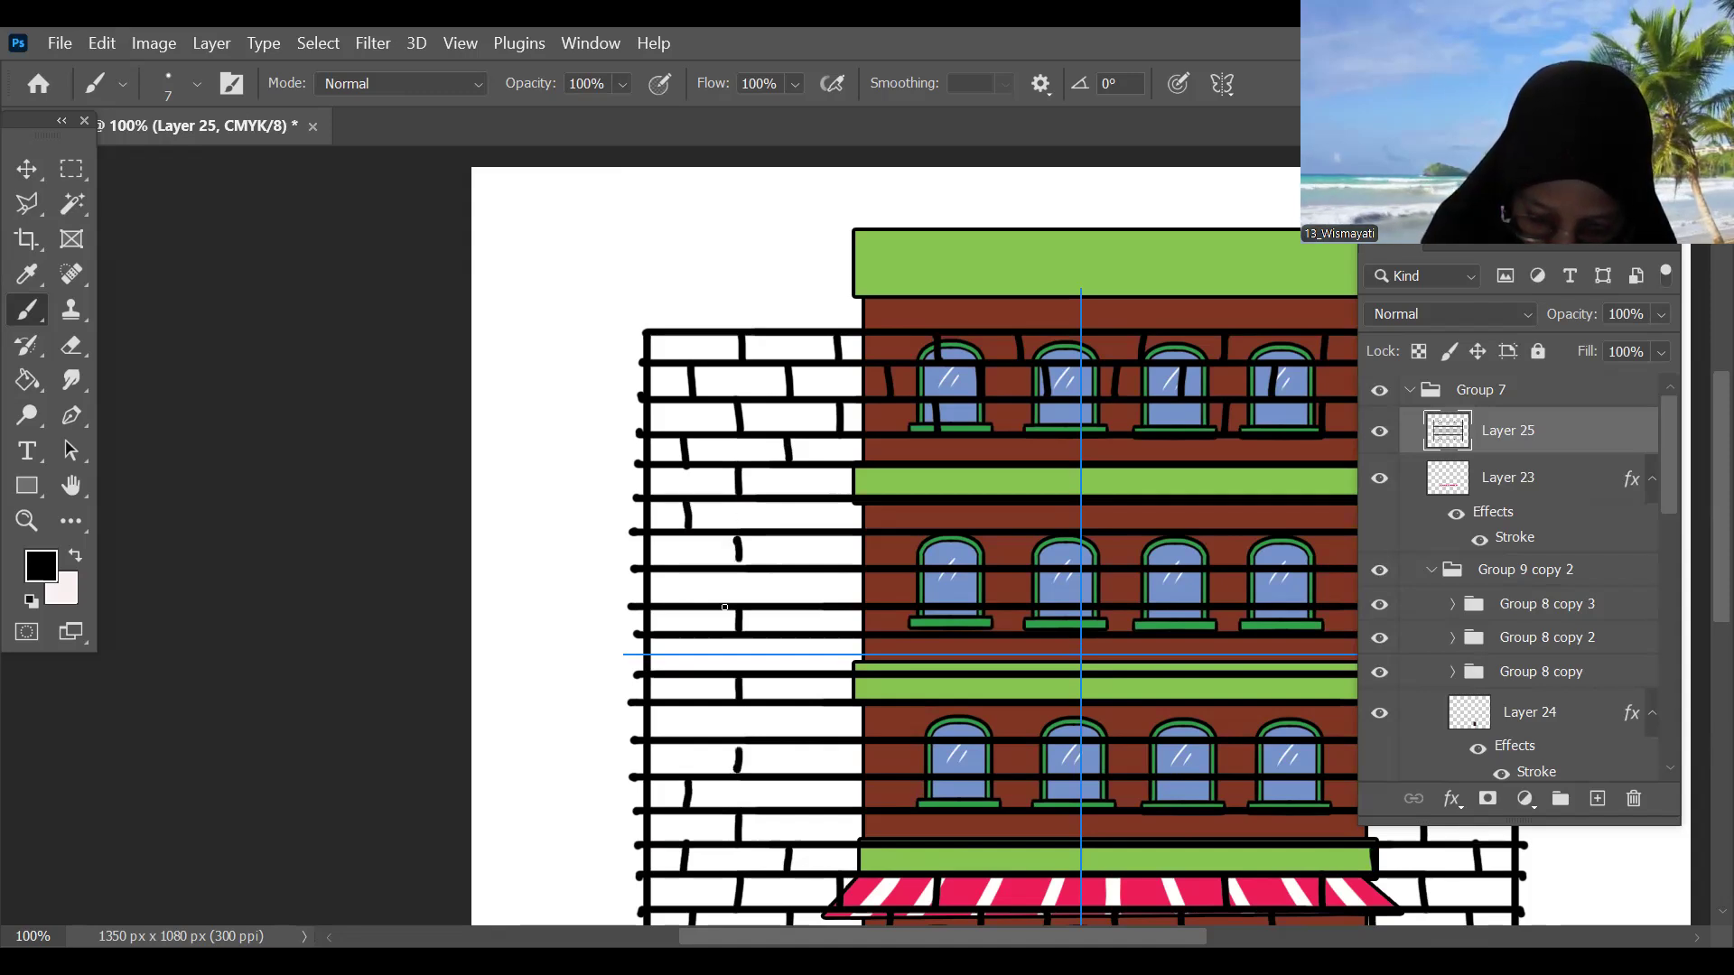
pyautogui.moveTo(680, 573); pyautogui.dragTo(679, 603)
pyautogui.moveTo(793, 502); pyautogui.dragTo(796, 670)
pyautogui.moveTo(839, 469); pyautogui.dragTo(853, 632)
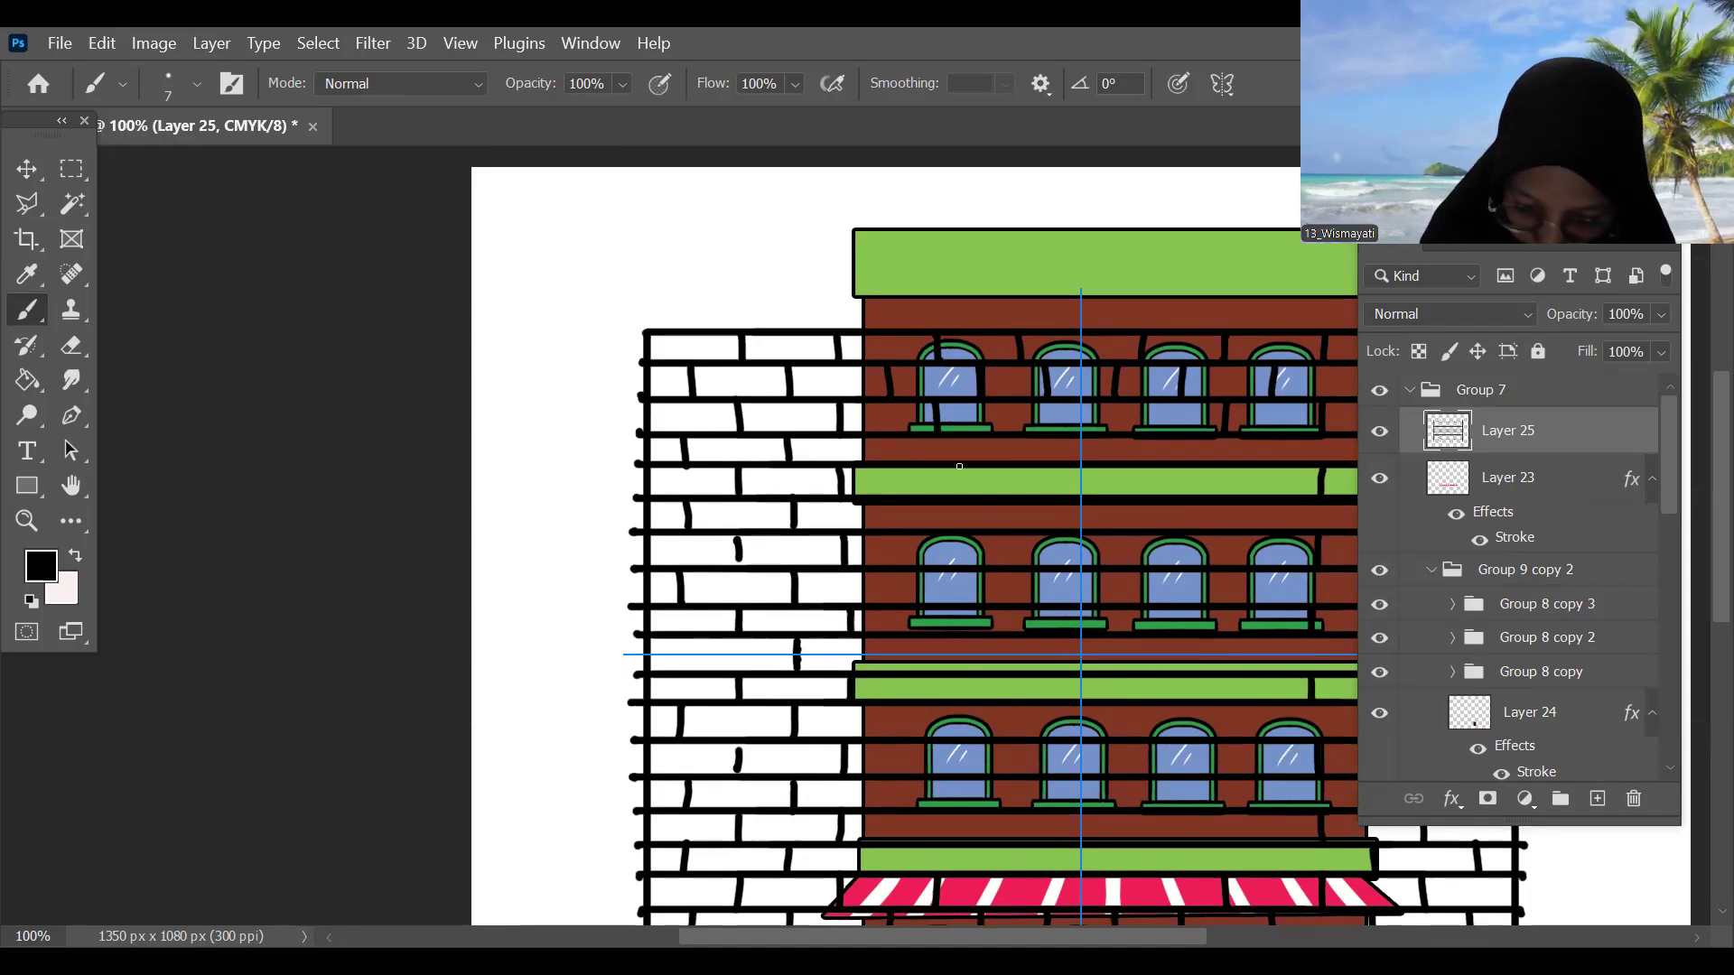
pyautogui.hotkey('ctrl', '-')
pyautogui.hotkey('ctrl', '+')
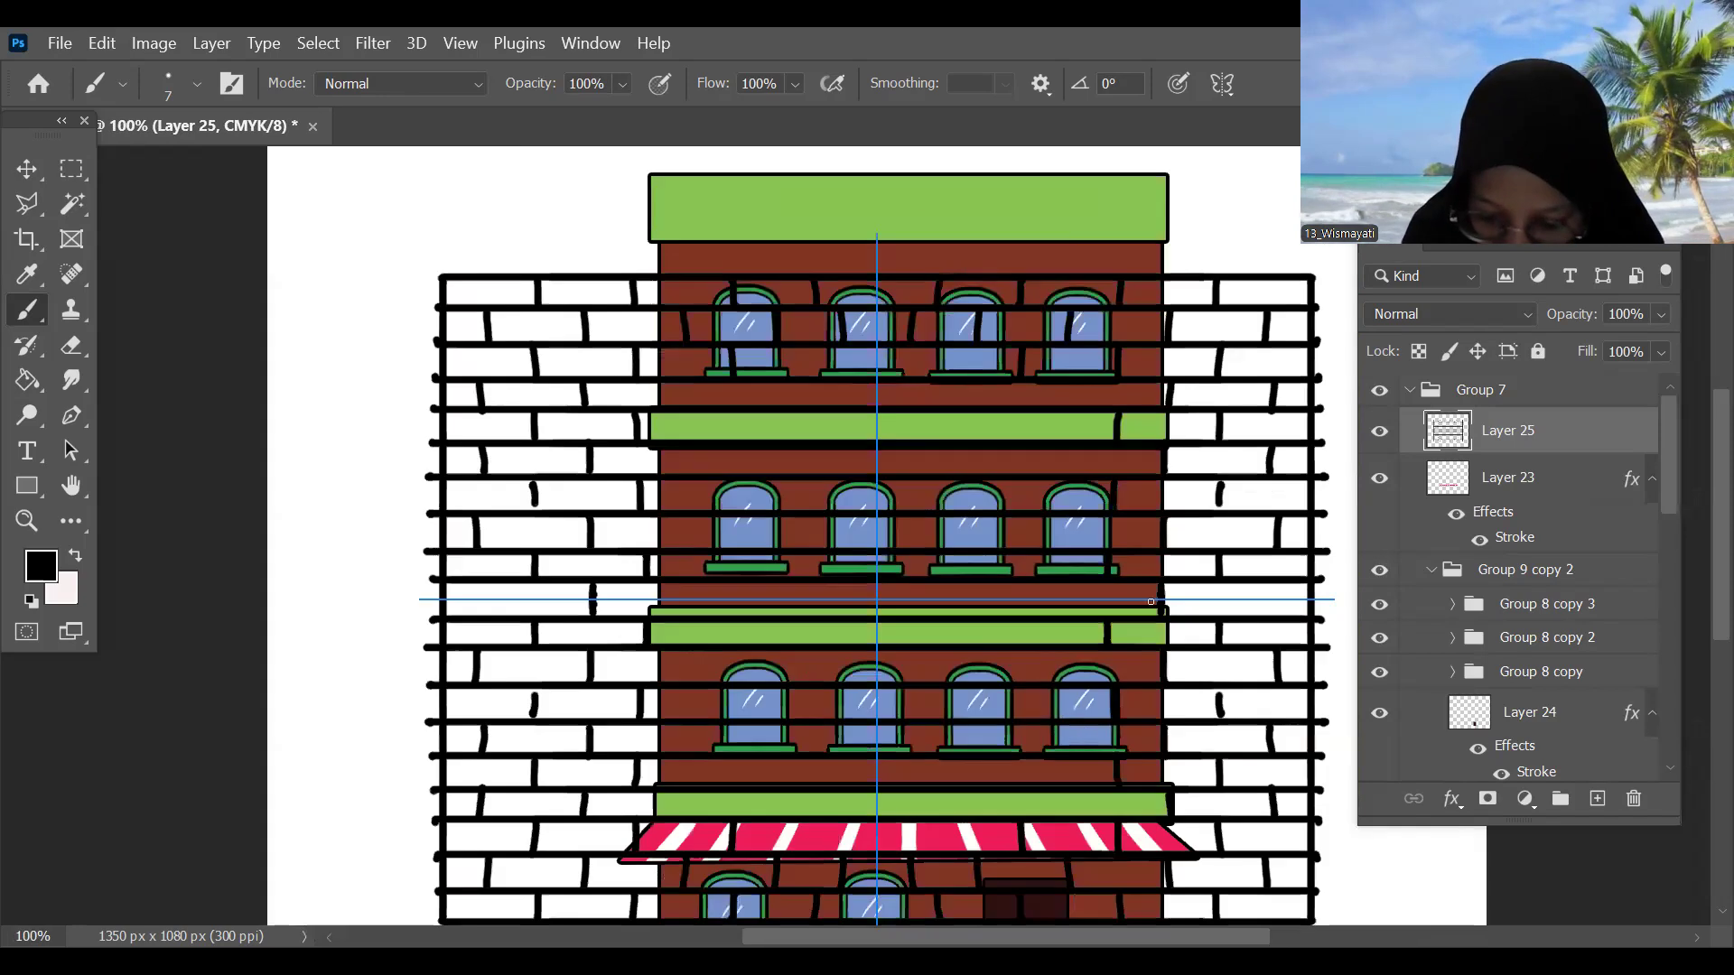
pyautogui.moveTo(1203, 562); pyautogui.dragTo(1220, 603)
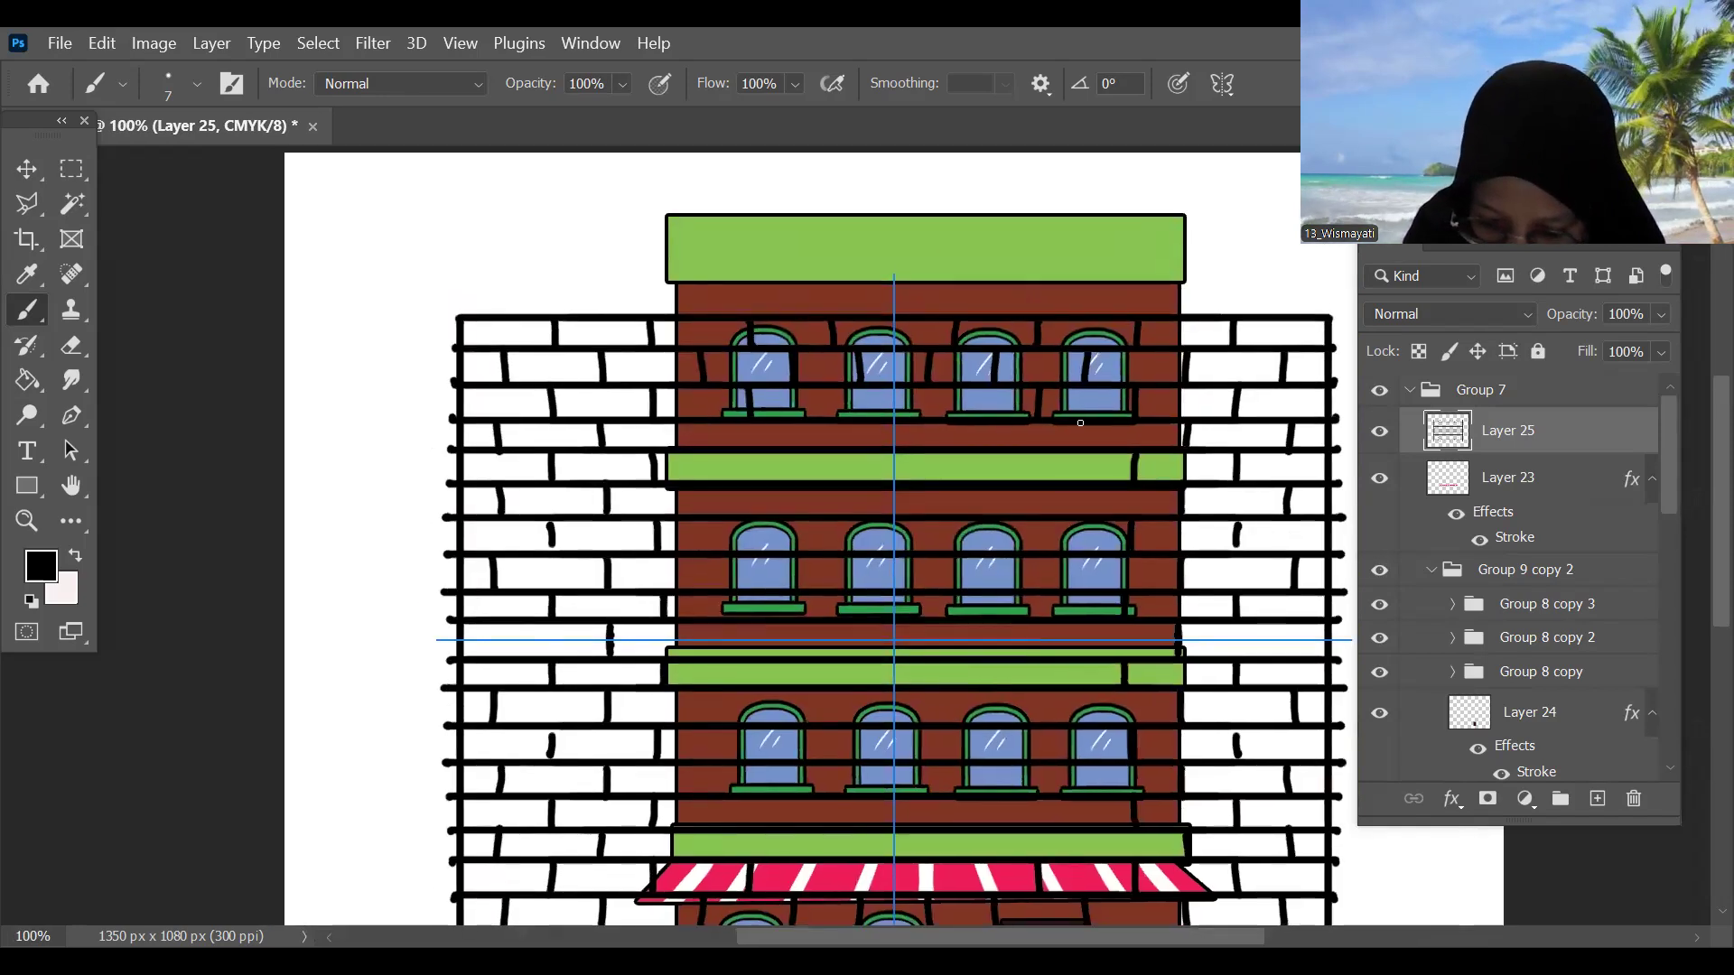
# Step: Brush mirrored vertical joints through the rows crossing the building's windows, undoing a misplaced stroke
pyautogui.moveTo(1084, 492)
pyautogui.mouseDown()
pyautogui.moveTo(1079, 587)
pyautogui.moveTo(1227, 612)
pyautogui.moveTo(1075, 655)
pyautogui.mouseUp()
pyautogui.hotkey('ctrl', 'z')
pyautogui.moveTo(994, 834); pyautogui.dragTo(993, 857)
pyautogui.hotkey('ctrl', 'z')
pyautogui.hotkey('ctrl', 'shift', 'z')
pyautogui.moveTo(989, 424); pyautogui.dragTo(991, 456)
pyautogui.moveTo(991, 558); pyautogui.dragTo(987, 625)
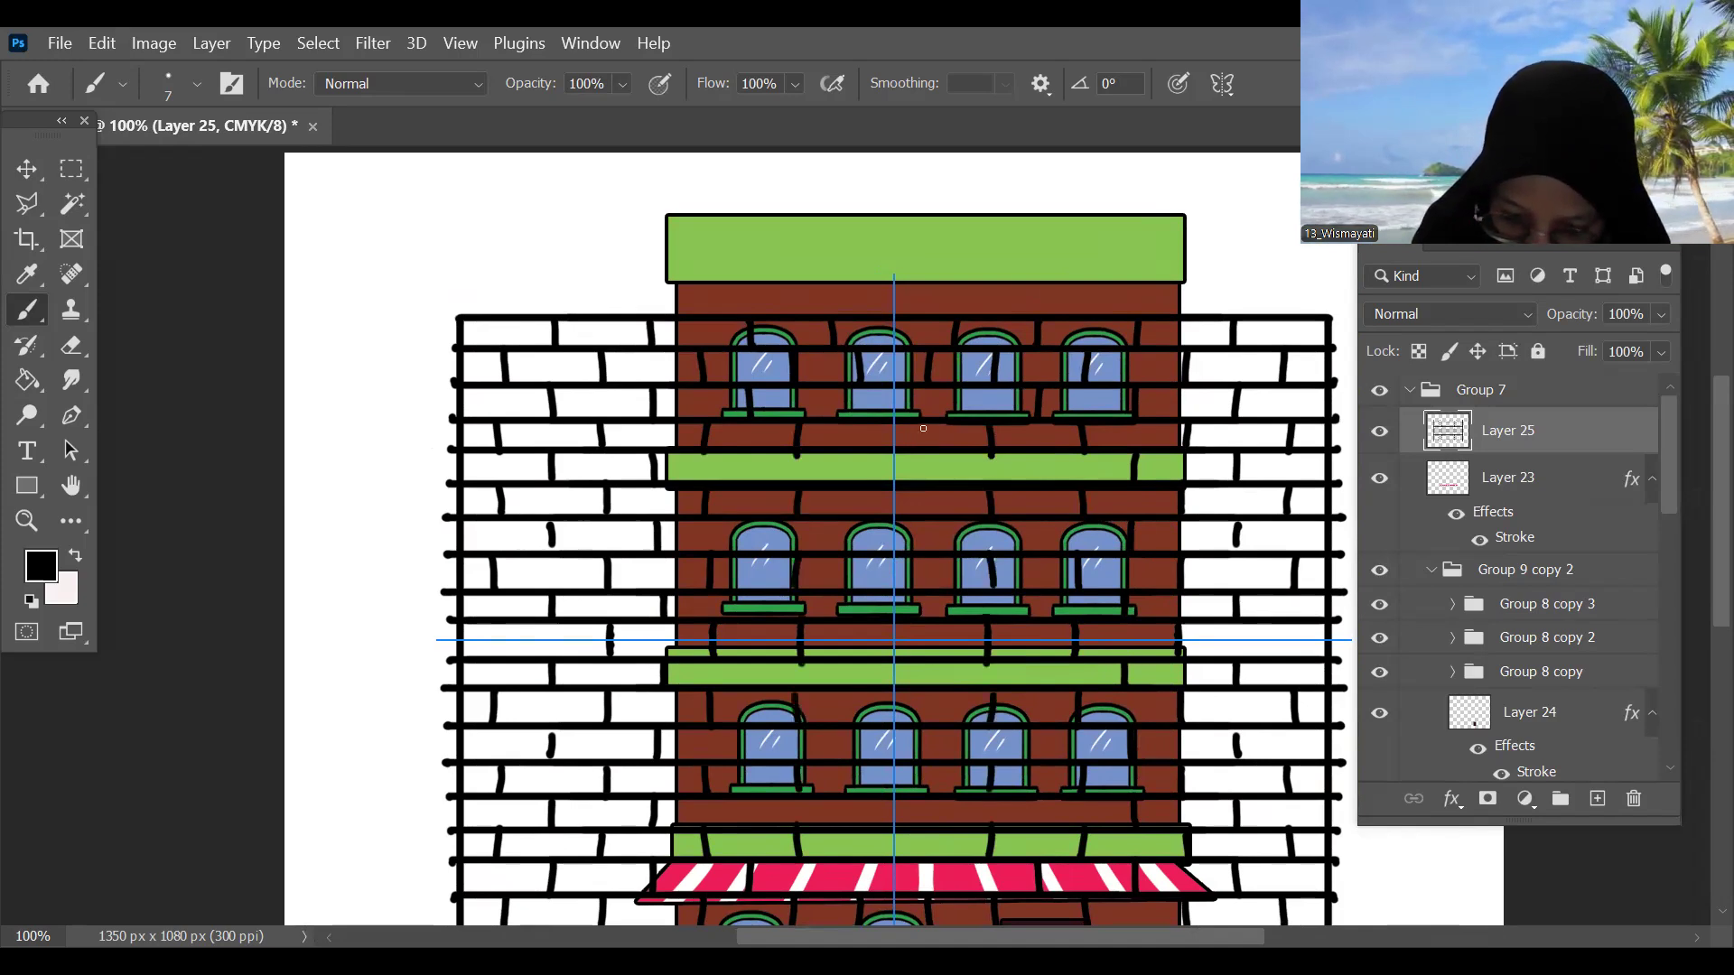
pyautogui.moveTo(925, 421); pyautogui.dragTo(926, 512)
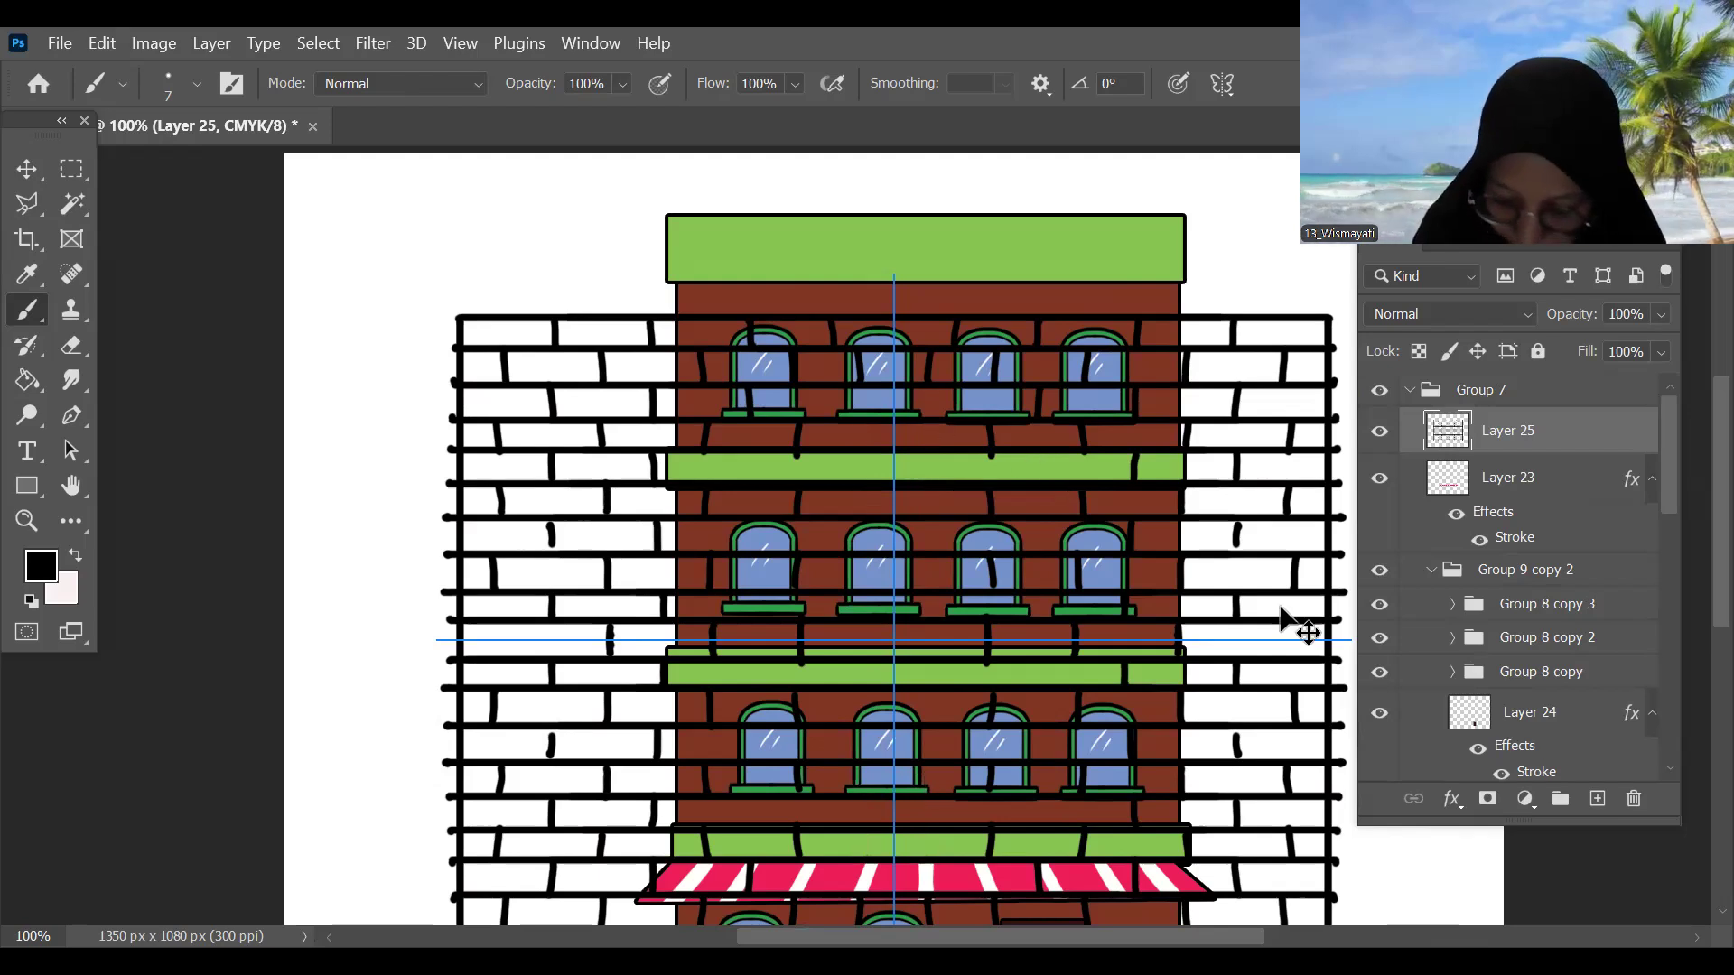
# Step: Collapse Group 9 copy 2, move Layer 25 out of Group 7 to the top, and hide the building group
pyautogui.hotkey('ctrl', '-')
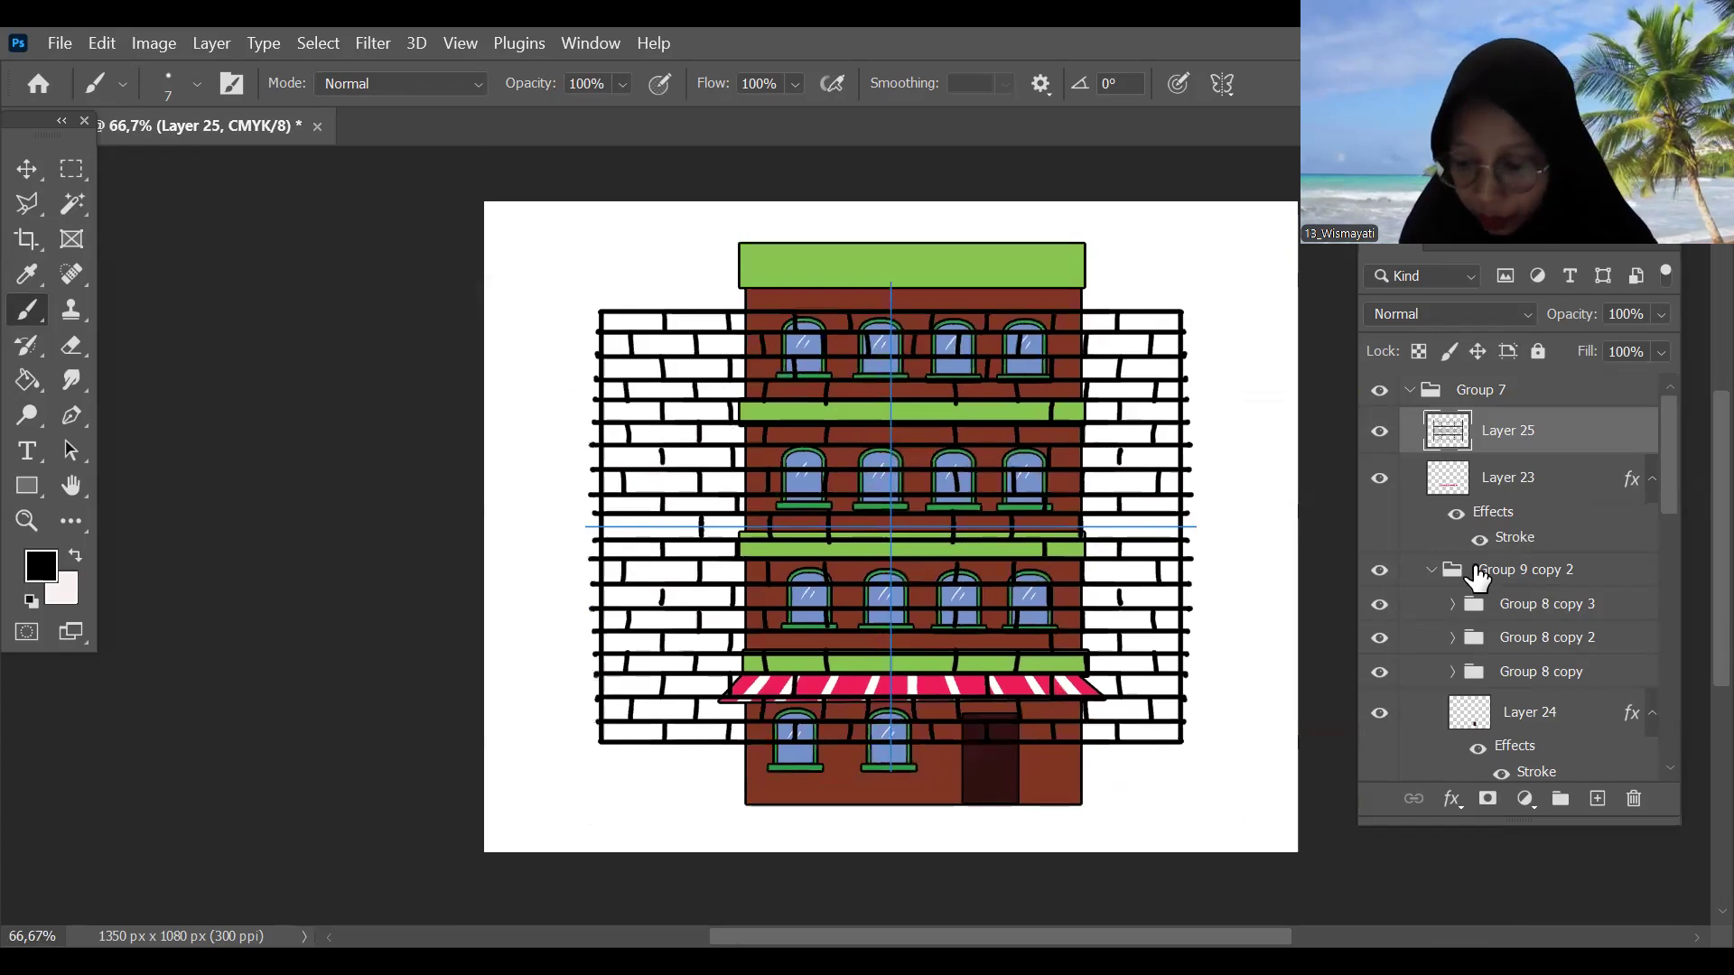
pyautogui.click(1431, 570)
pyautogui.click(1380, 571)
pyautogui.click(1380, 570)
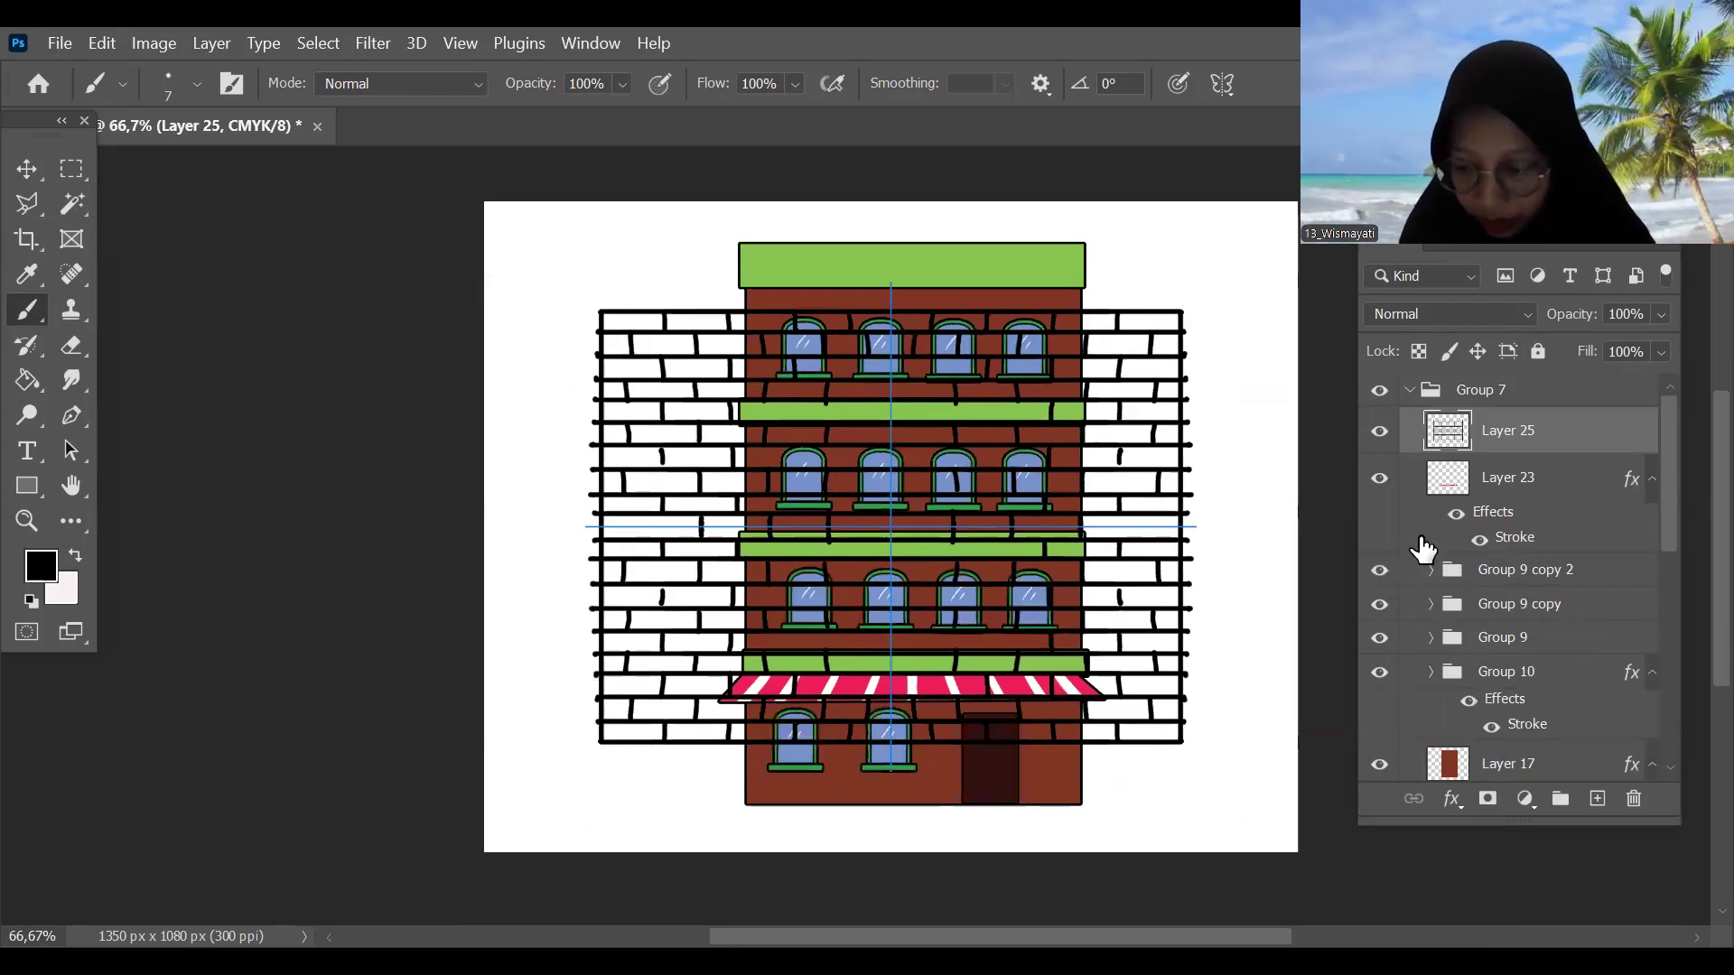
pyautogui.moveTo(1516, 379); pyautogui.dragTo(1515, 376)
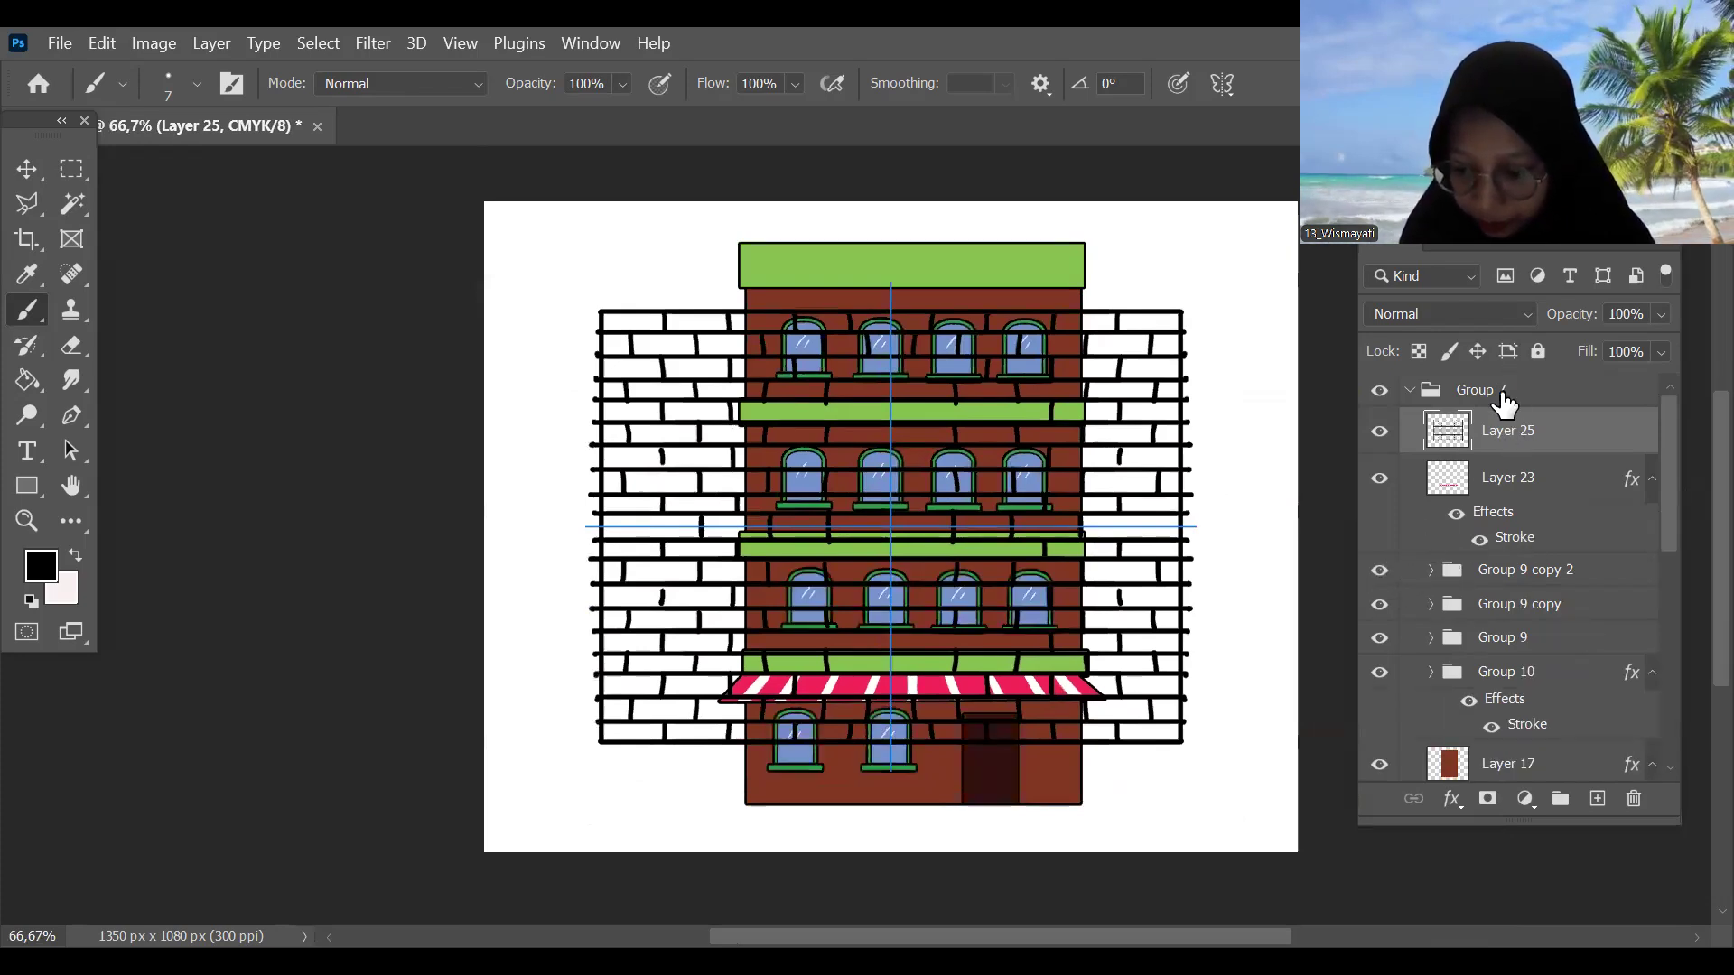
pyautogui.click(1379, 440)
pyautogui.click(1377, 398)
pyautogui.click(1377, 399)
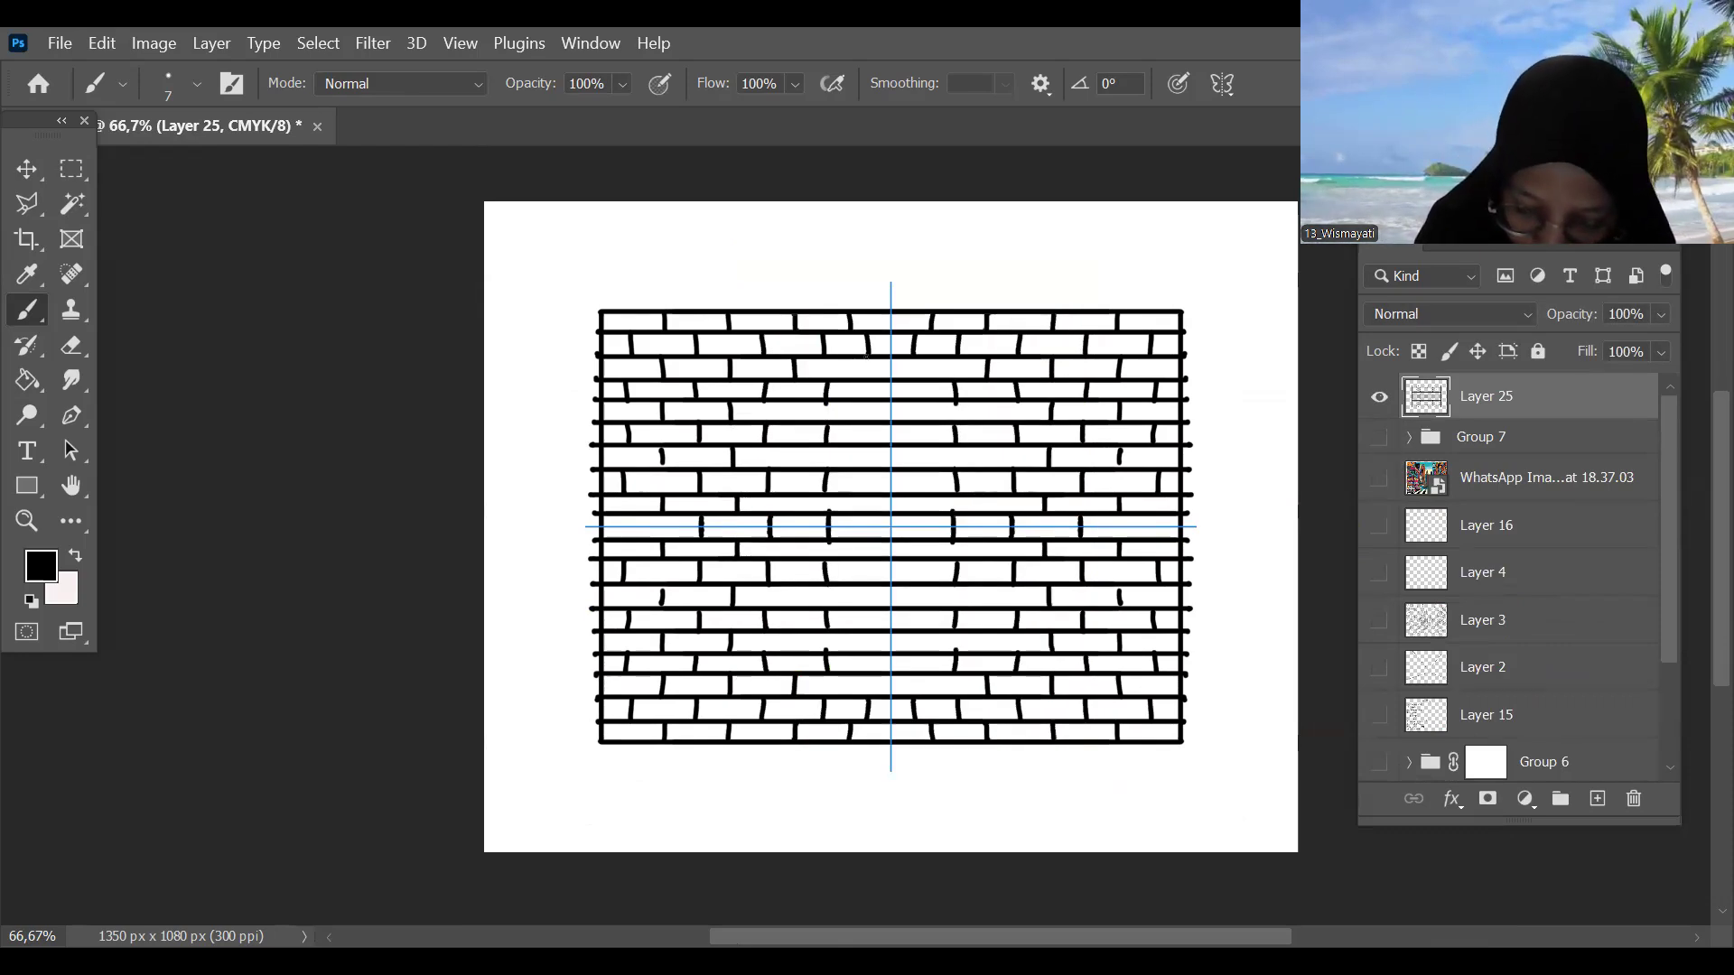
# Step: Brush the missing vertical joints down the middle of the brick pattern, on and beside the symmetry axis
pyautogui.moveTo(868, 362)
pyautogui.mouseDown()
pyautogui.moveTo(862, 456)
pyautogui.moveTo(893, 499)
pyautogui.moveTo(895, 485)
pyautogui.moveTo(869, 511)
pyautogui.mouseUp()
pyautogui.moveTo(889, 419); pyautogui.dragTo(891, 493)
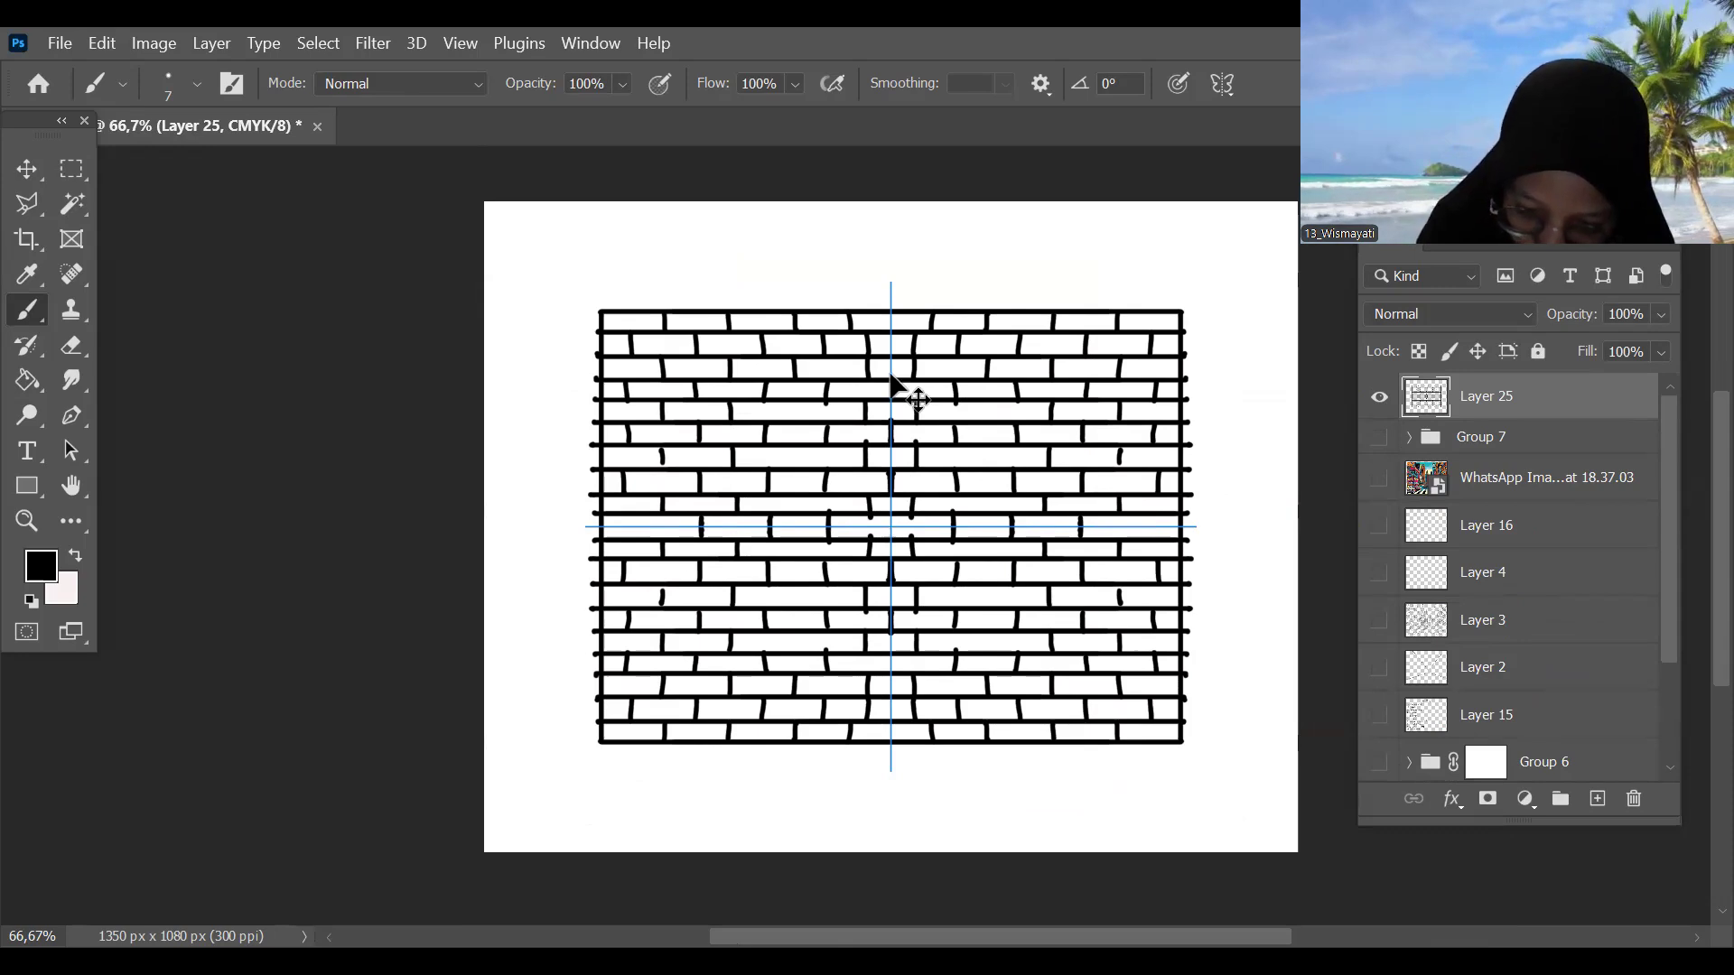
pyautogui.hotkey('ctrl', '-')
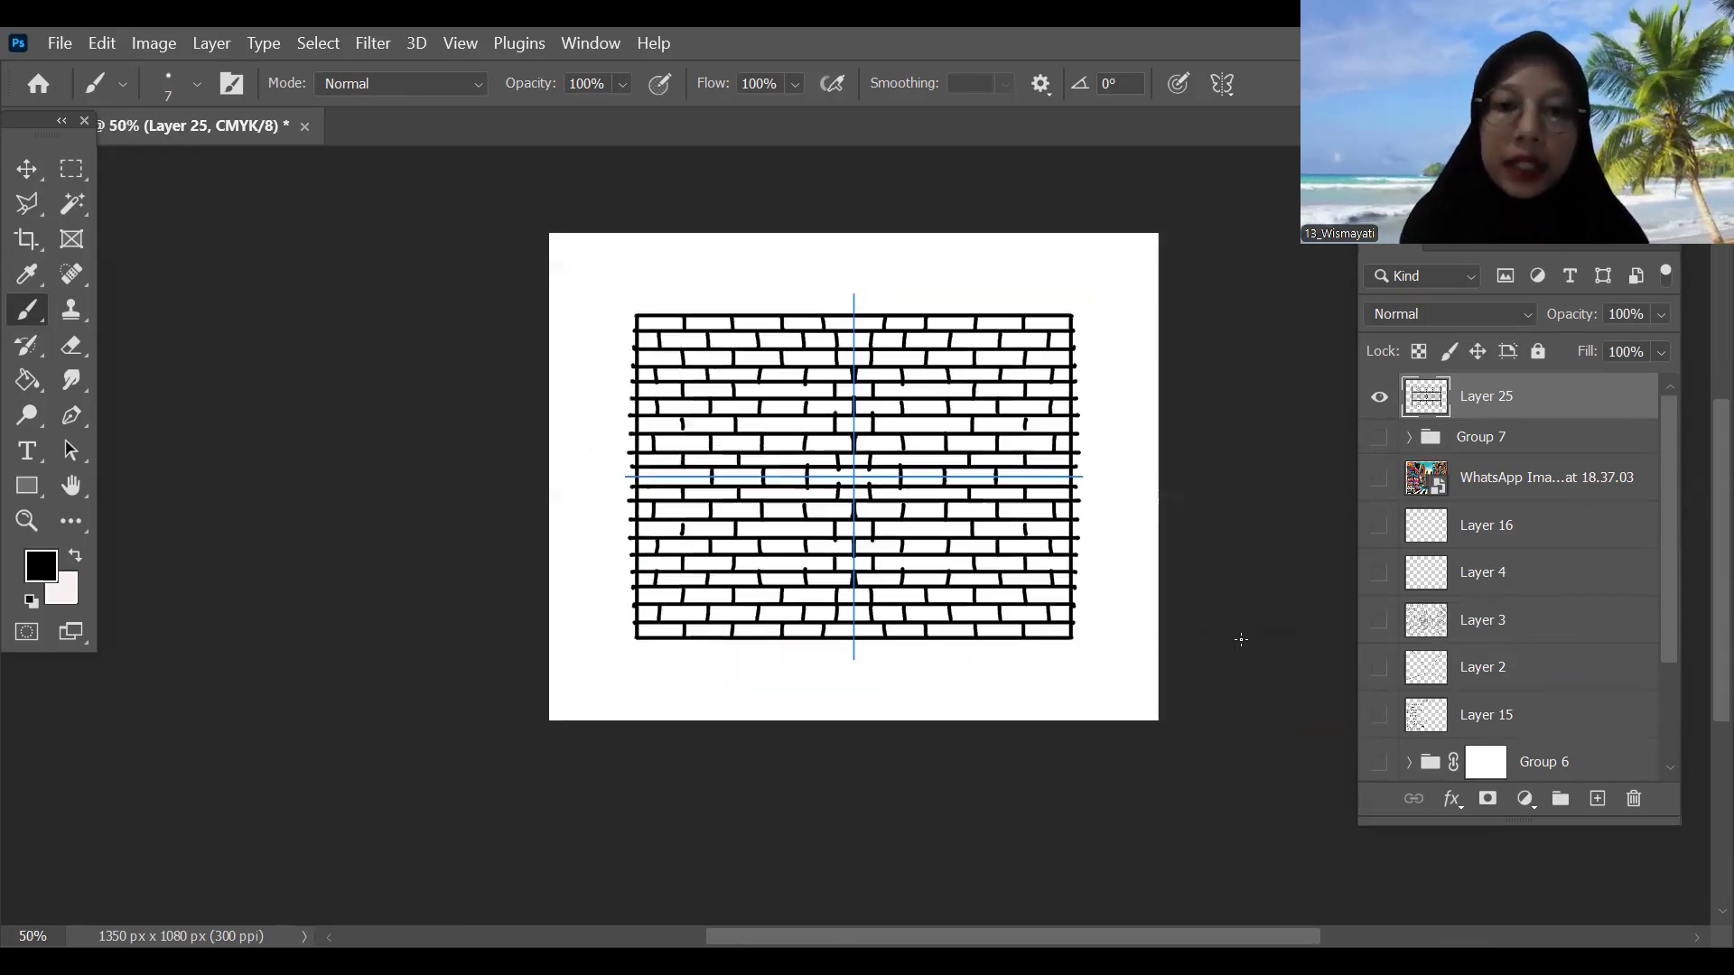
pyautogui.hotkey('ctrl', '+')
pyautogui.hotkey('ctrl', '-')
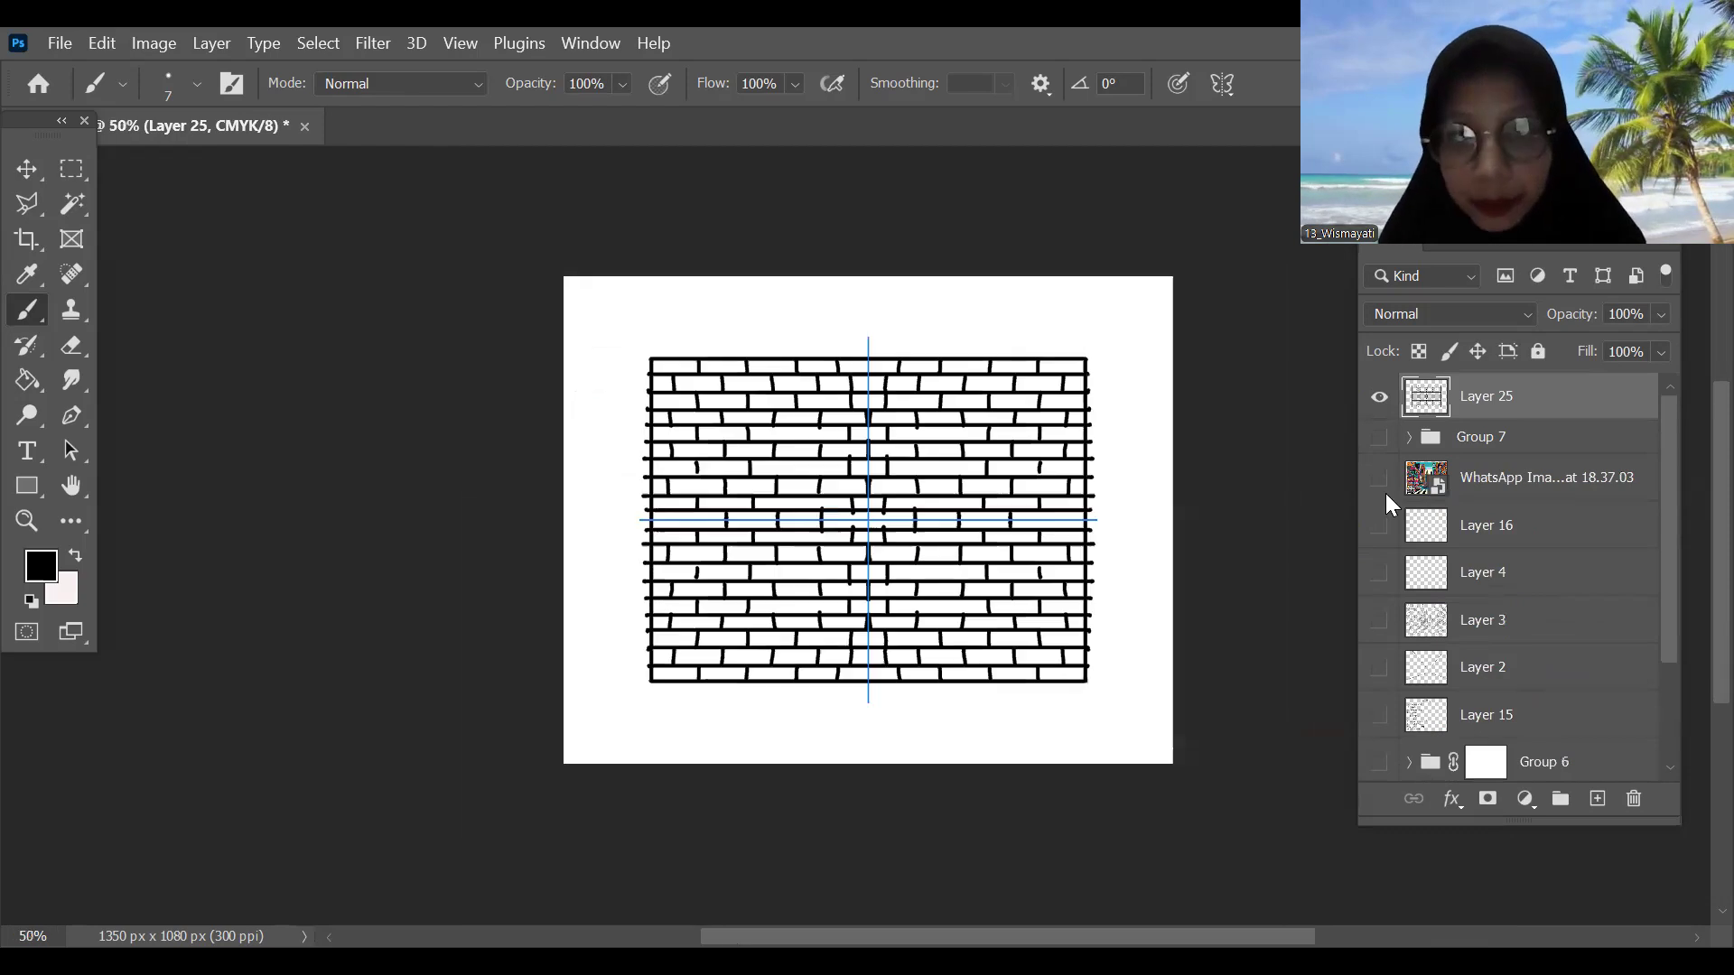
# Step: Show Group 7 again and place Layer 25 directly above Layer 17 as a clipping mask
pyautogui.click(1378, 439)
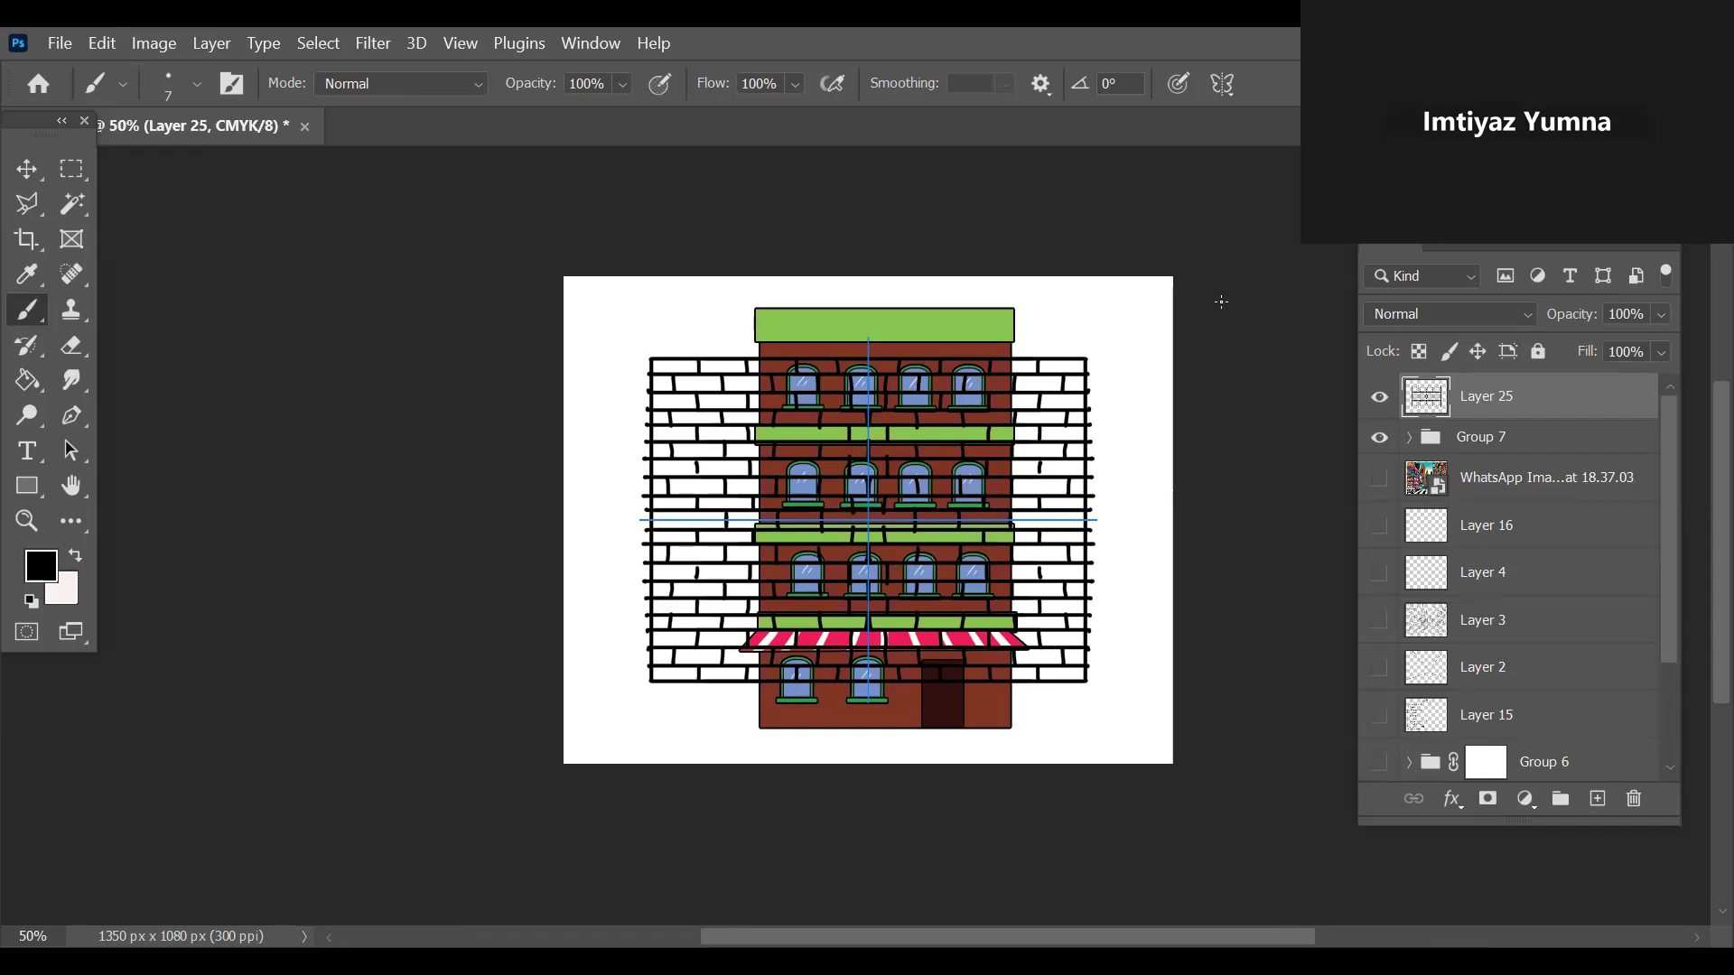
pyautogui.click(1379, 438)
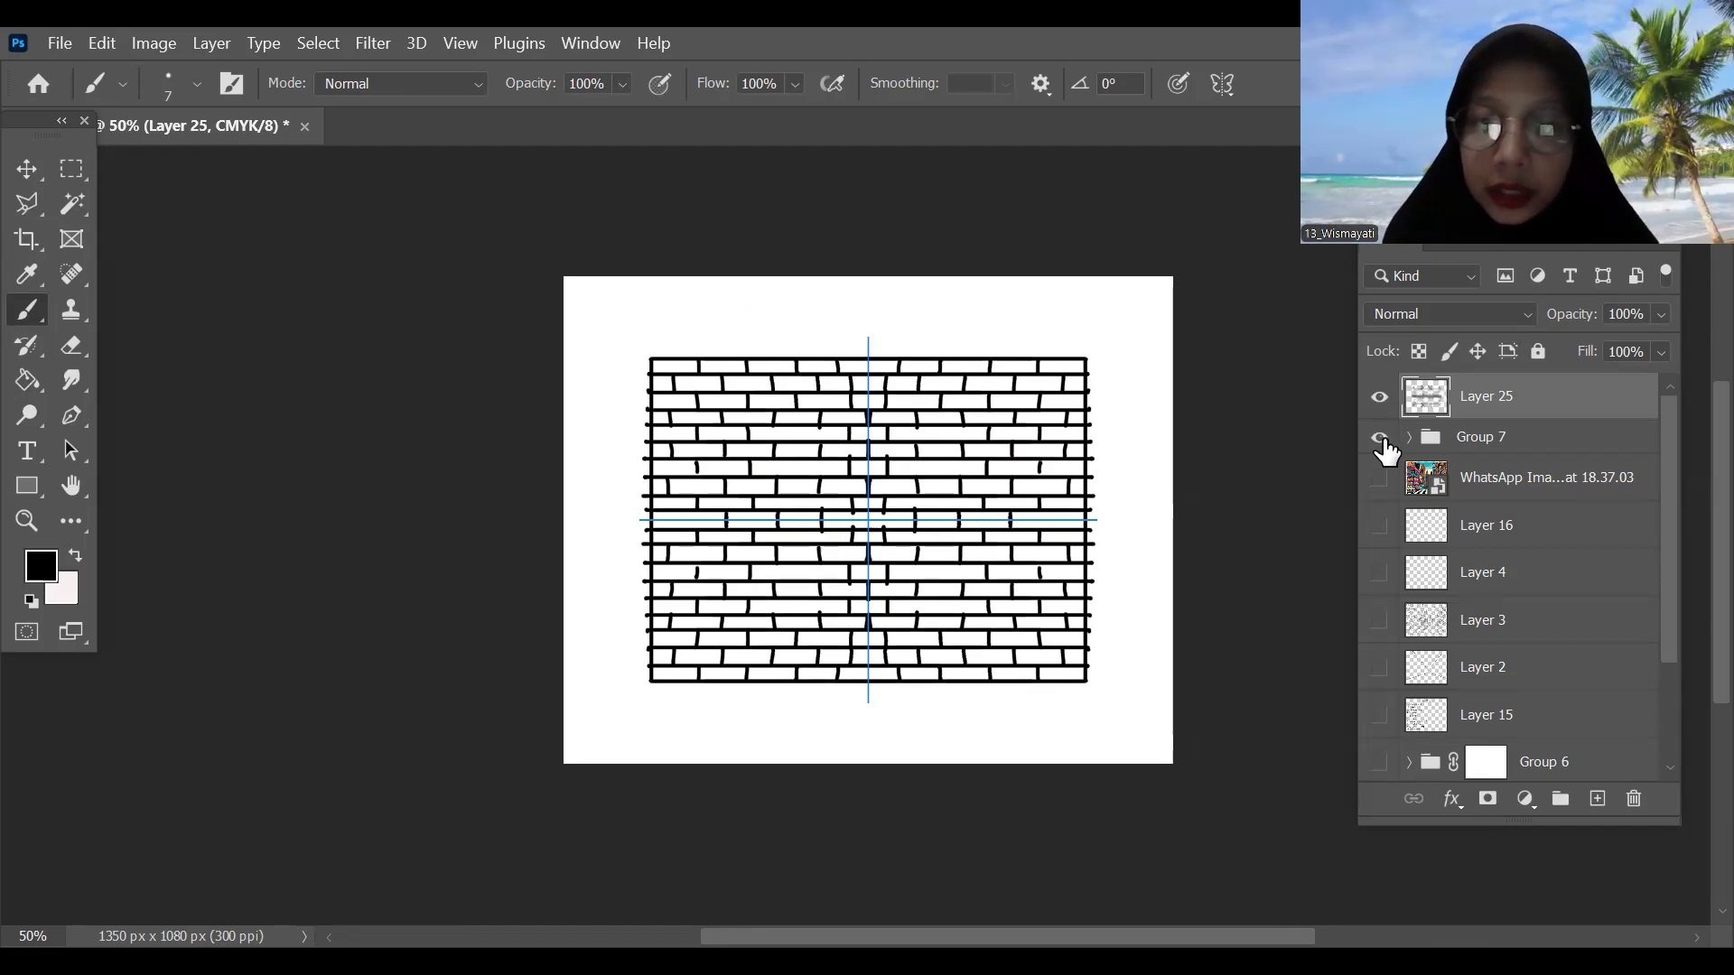
pyautogui.click(1381, 438)
pyautogui.click(1409, 438)
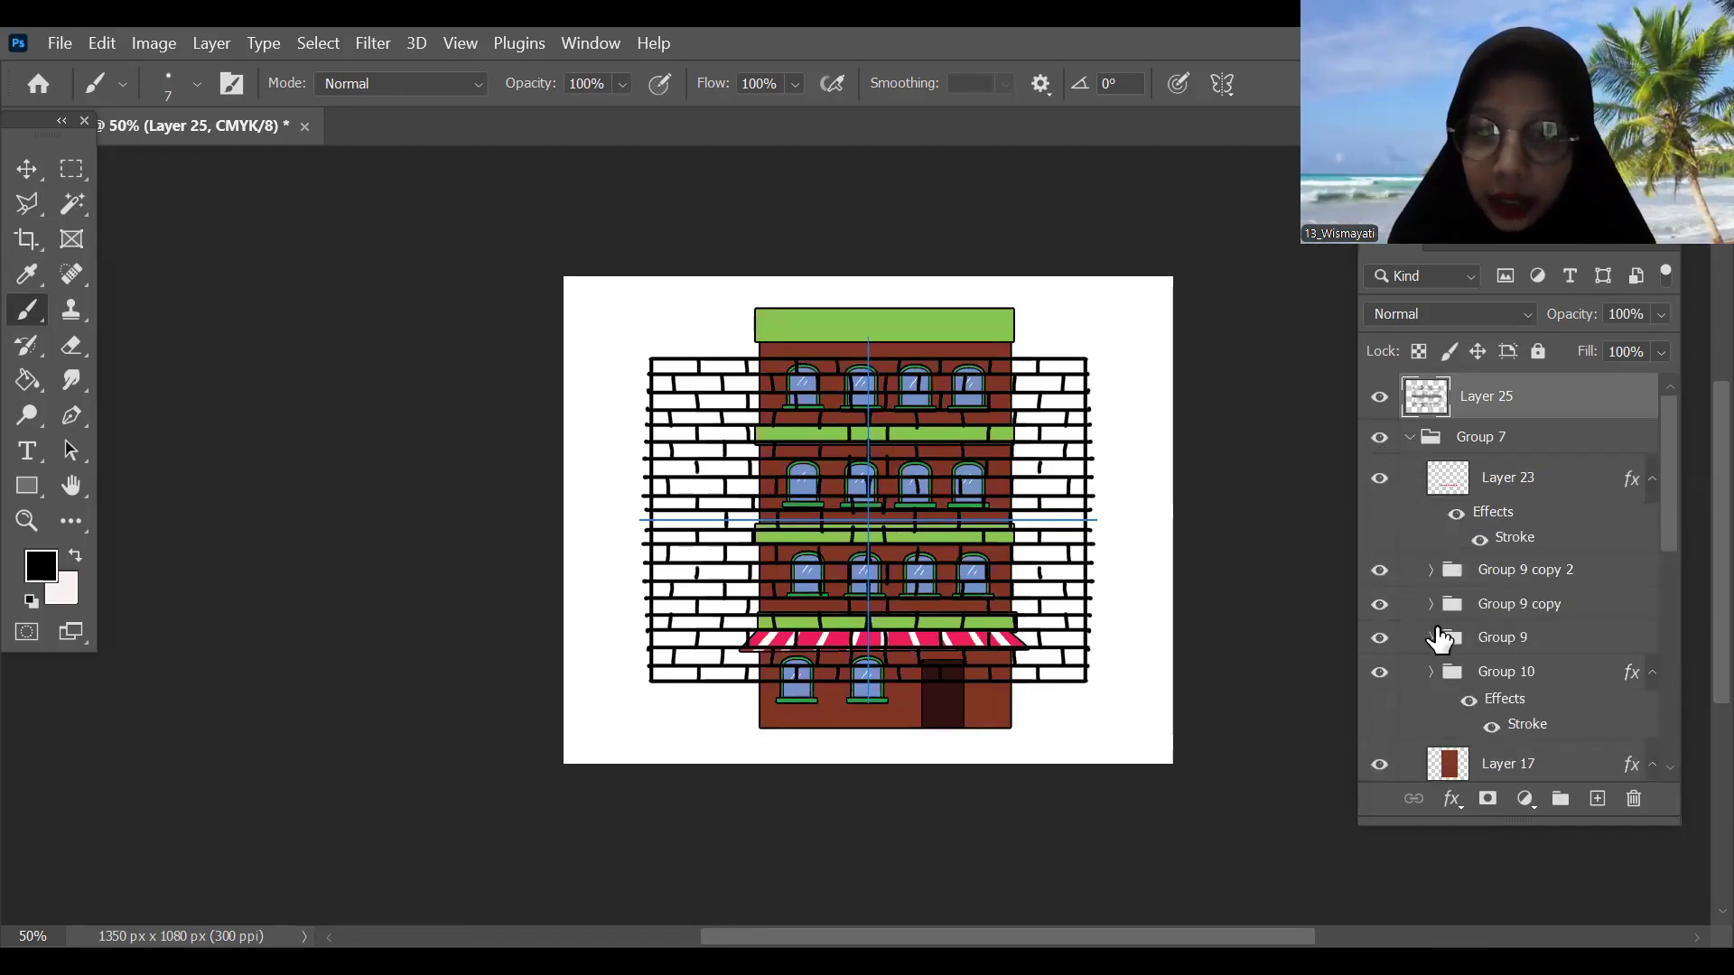
pyautogui.click(1379, 397)
pyautogui.click(1379, 397)
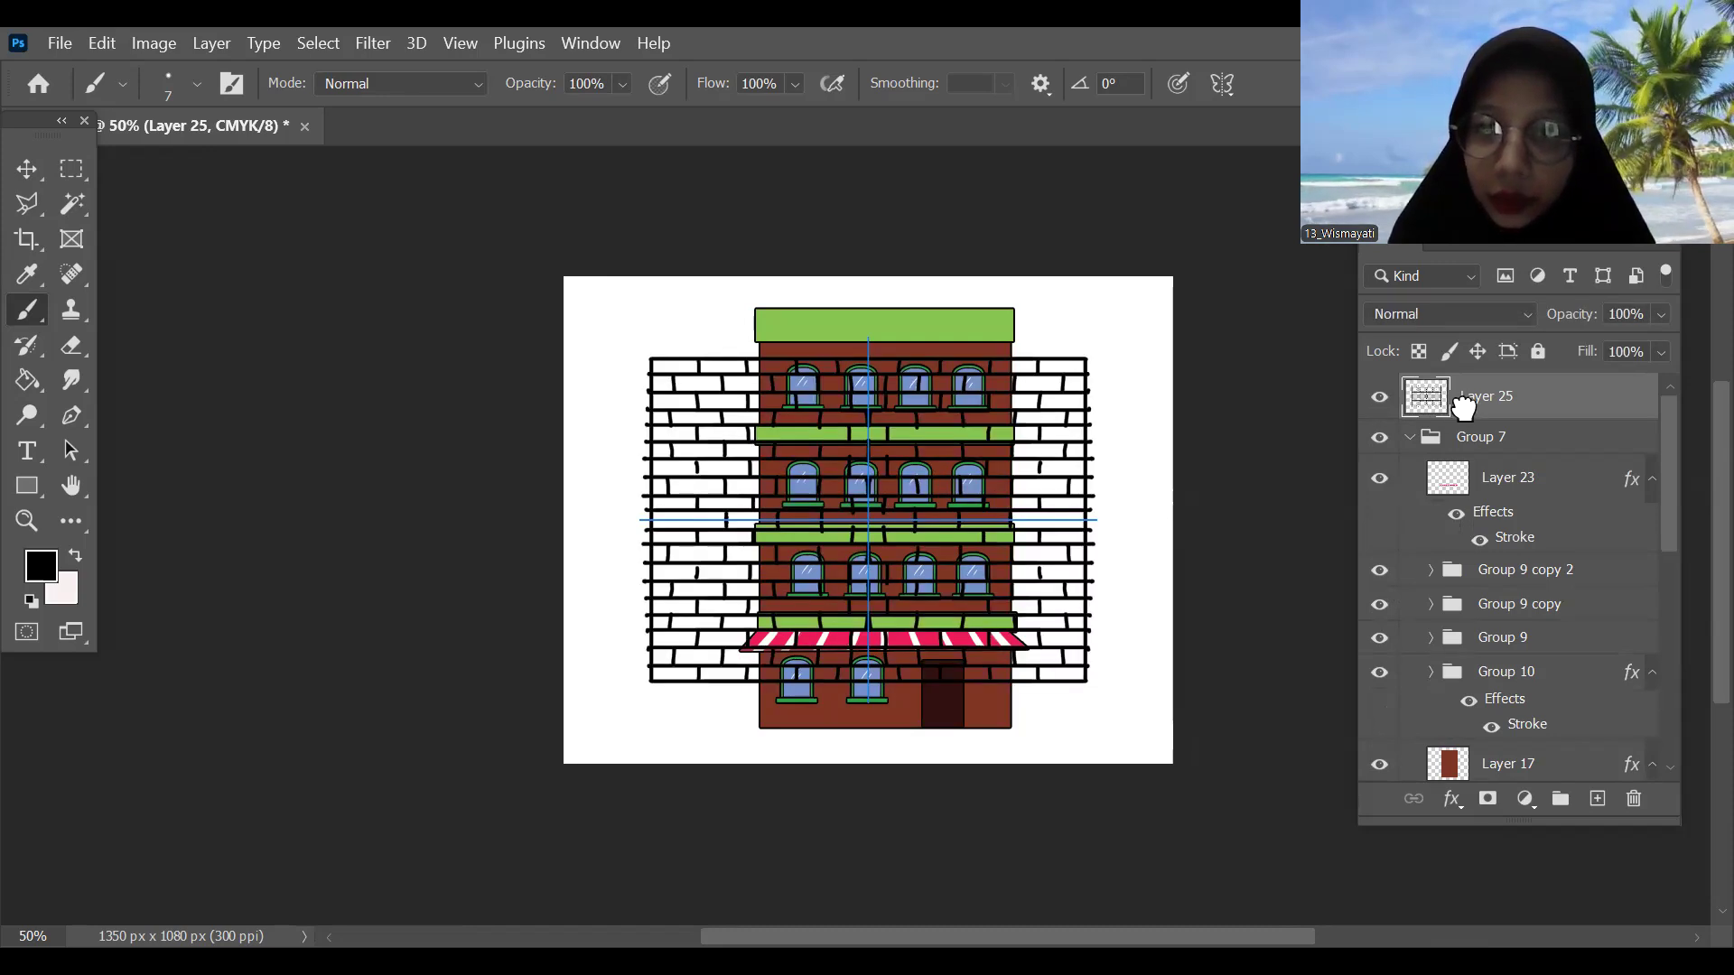
pyautogui.moveTo(1478, 730); pyautogui.dragTo(1482, 733)
pyautogui.moveTo(1665, 556); pyautogui.dragTo(1663, 592)
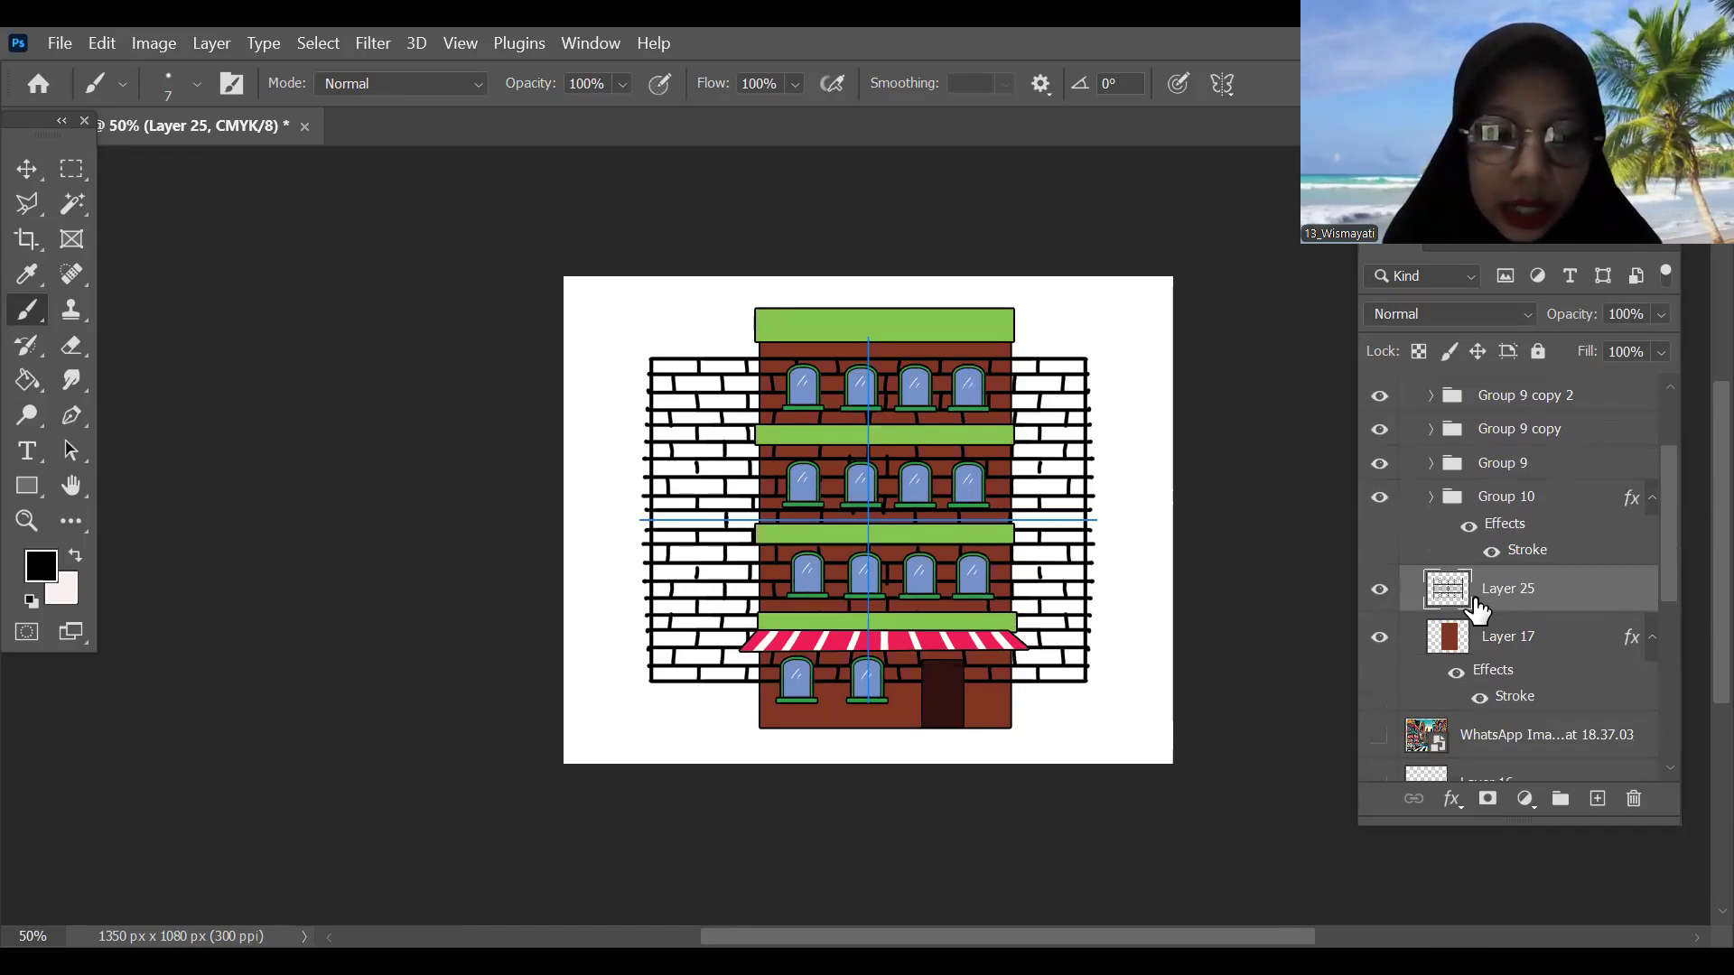
pyautogui.moveTo(1474, 607)
pyautogui.mouseDown()
pyautogui.moveTo(1441, 649)
pyautogui.moveTo(1482, 604)
pyautogui.moveTo(1469, 612)
pyautogui.mouseUp()
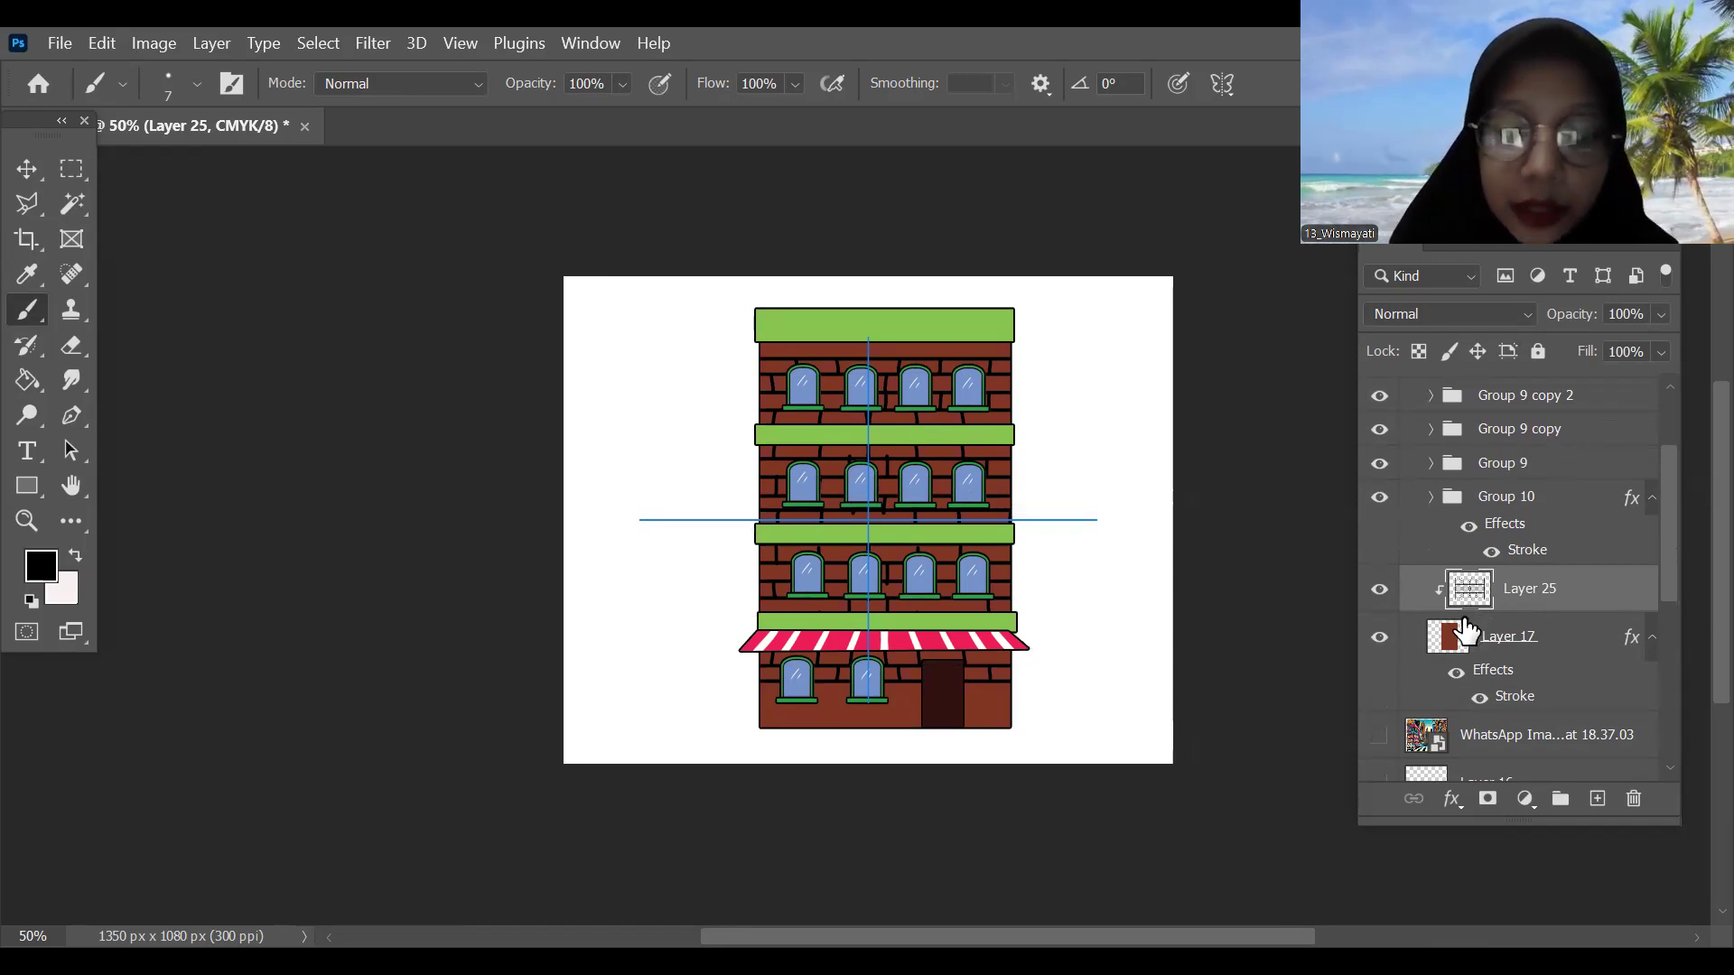
# Step: Try to scale the brick pattern down to about 65% with Free Transform
pyautogui.hotkey('ctrl', 't')
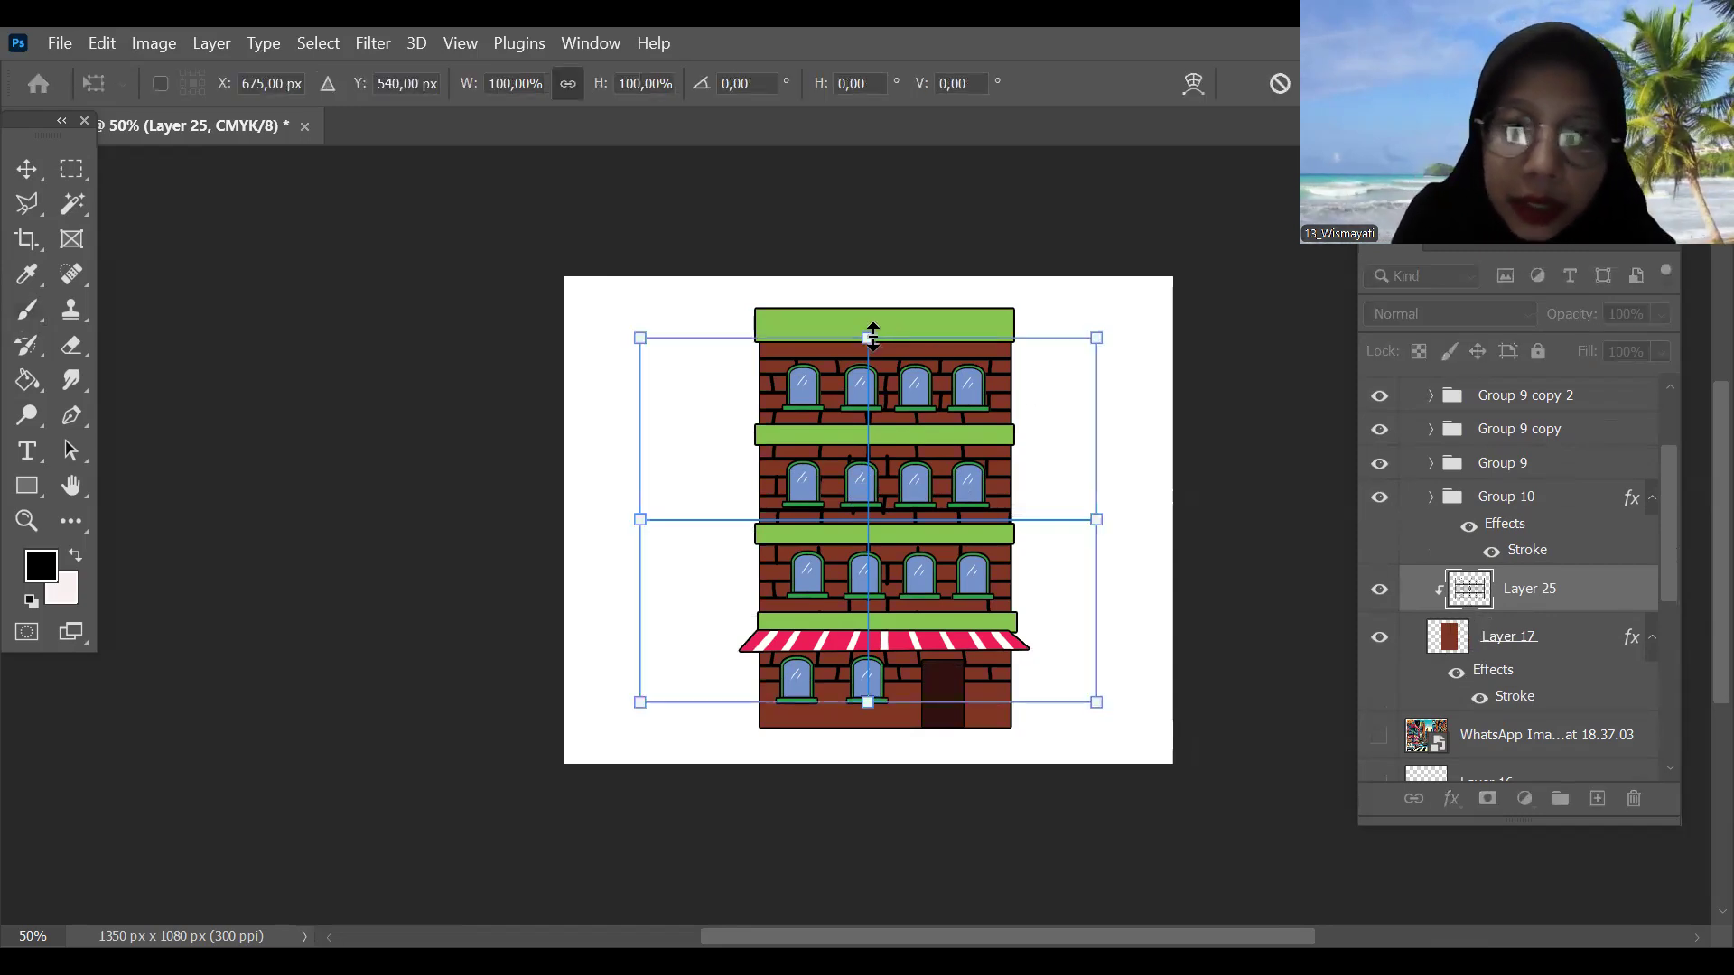
pyautogui.moveTo(867, 338); pyautogui.dragTo(868, 465)
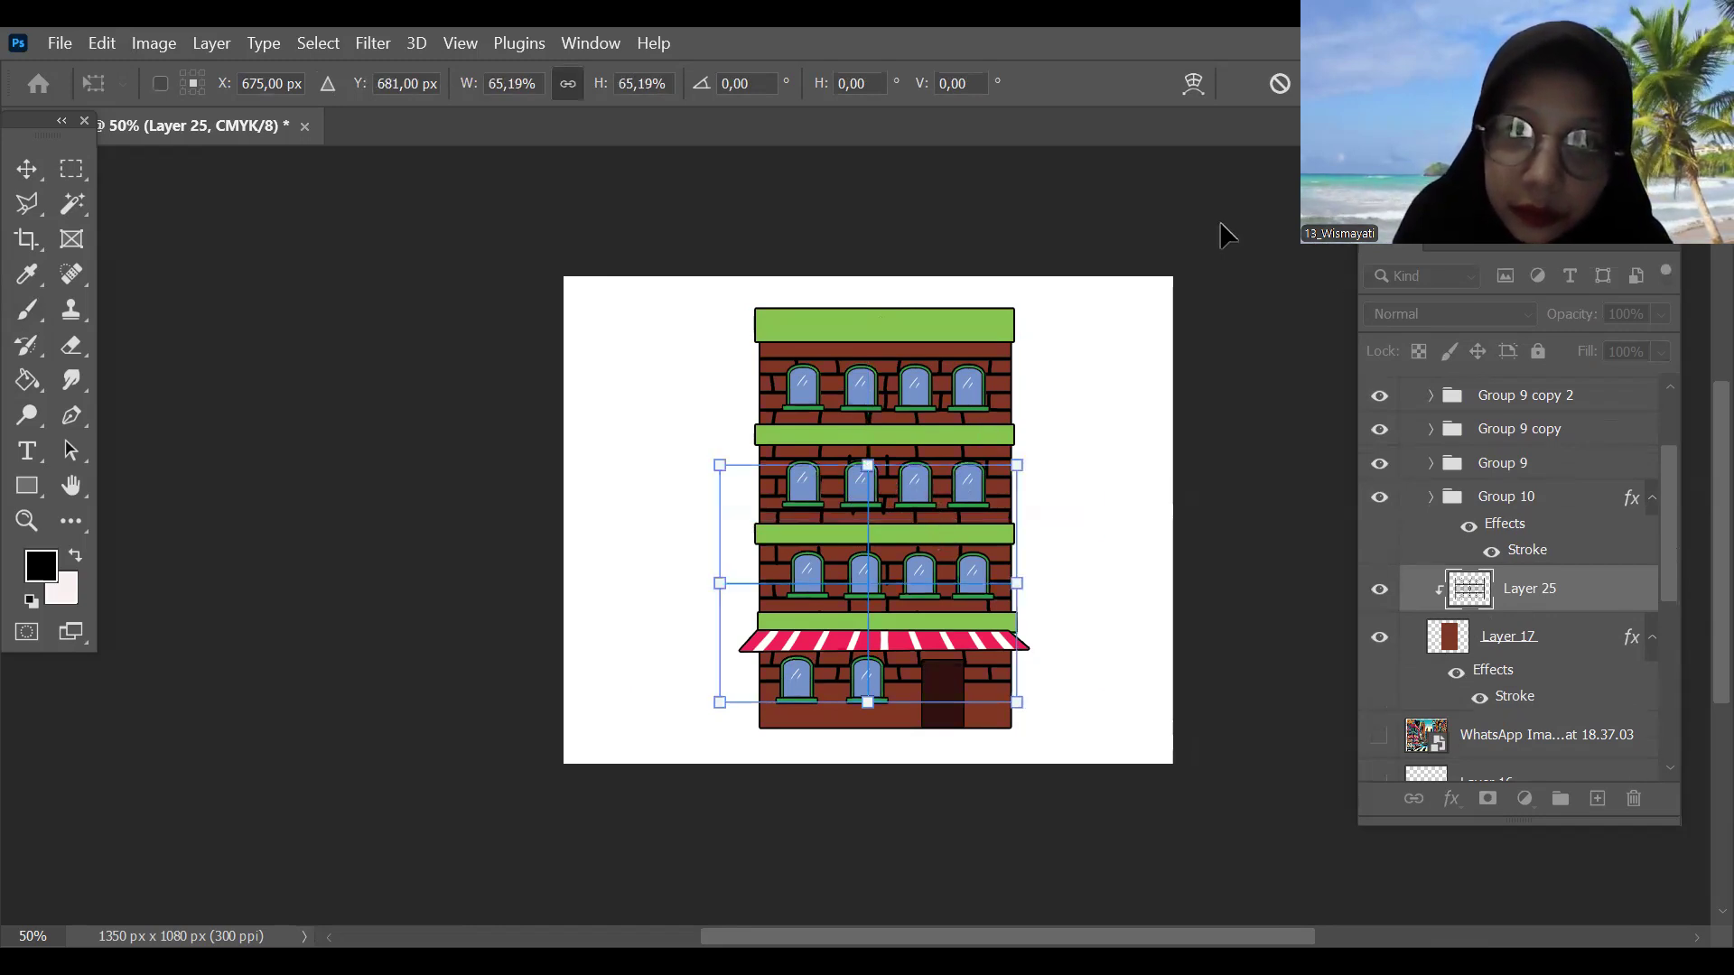
pyautogui.press('Return')
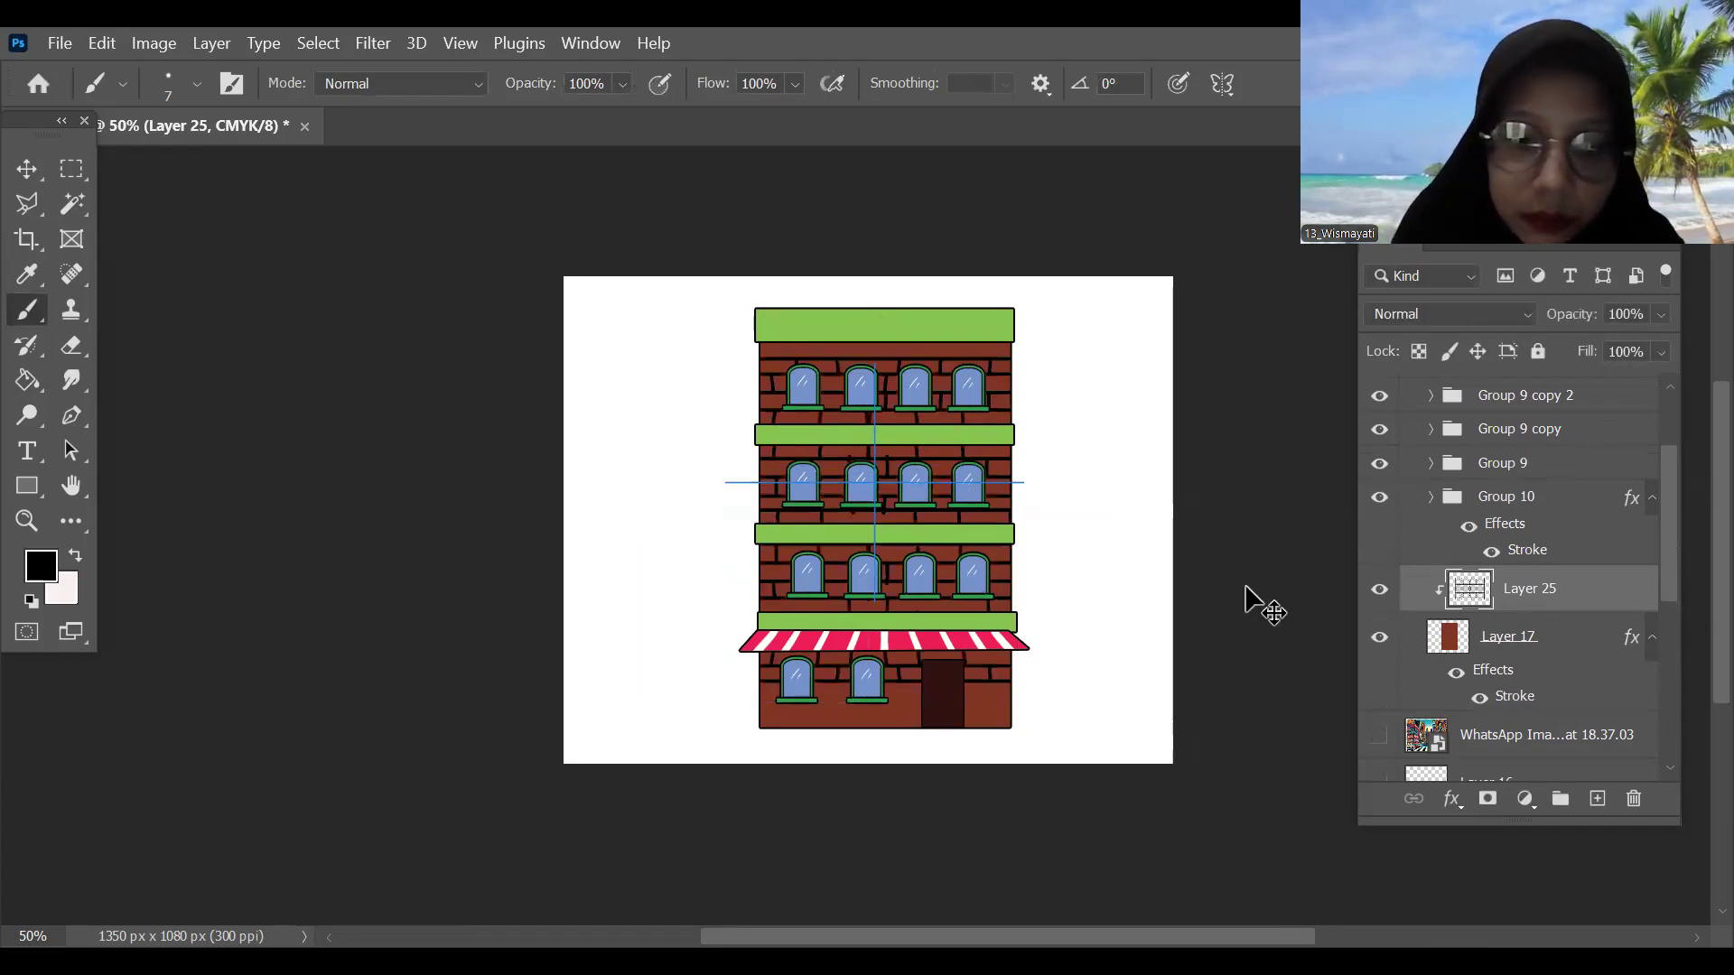
pyautogui.hotkey('ctrl', 't')
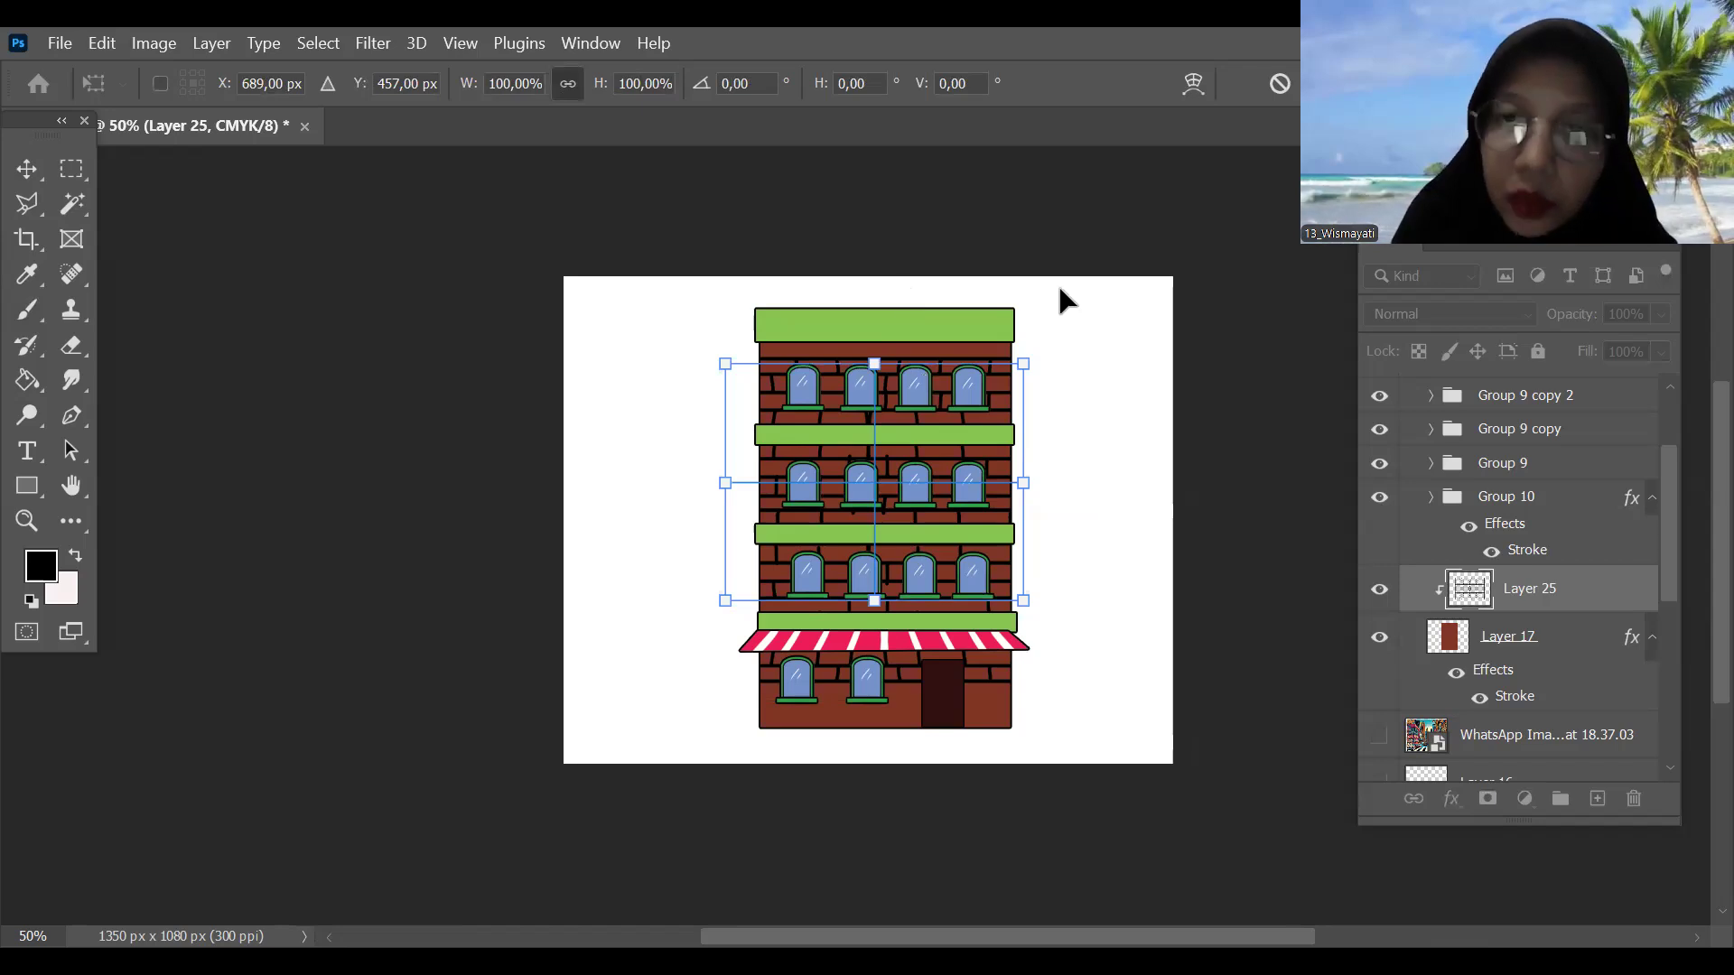
pyautogui.press('b')
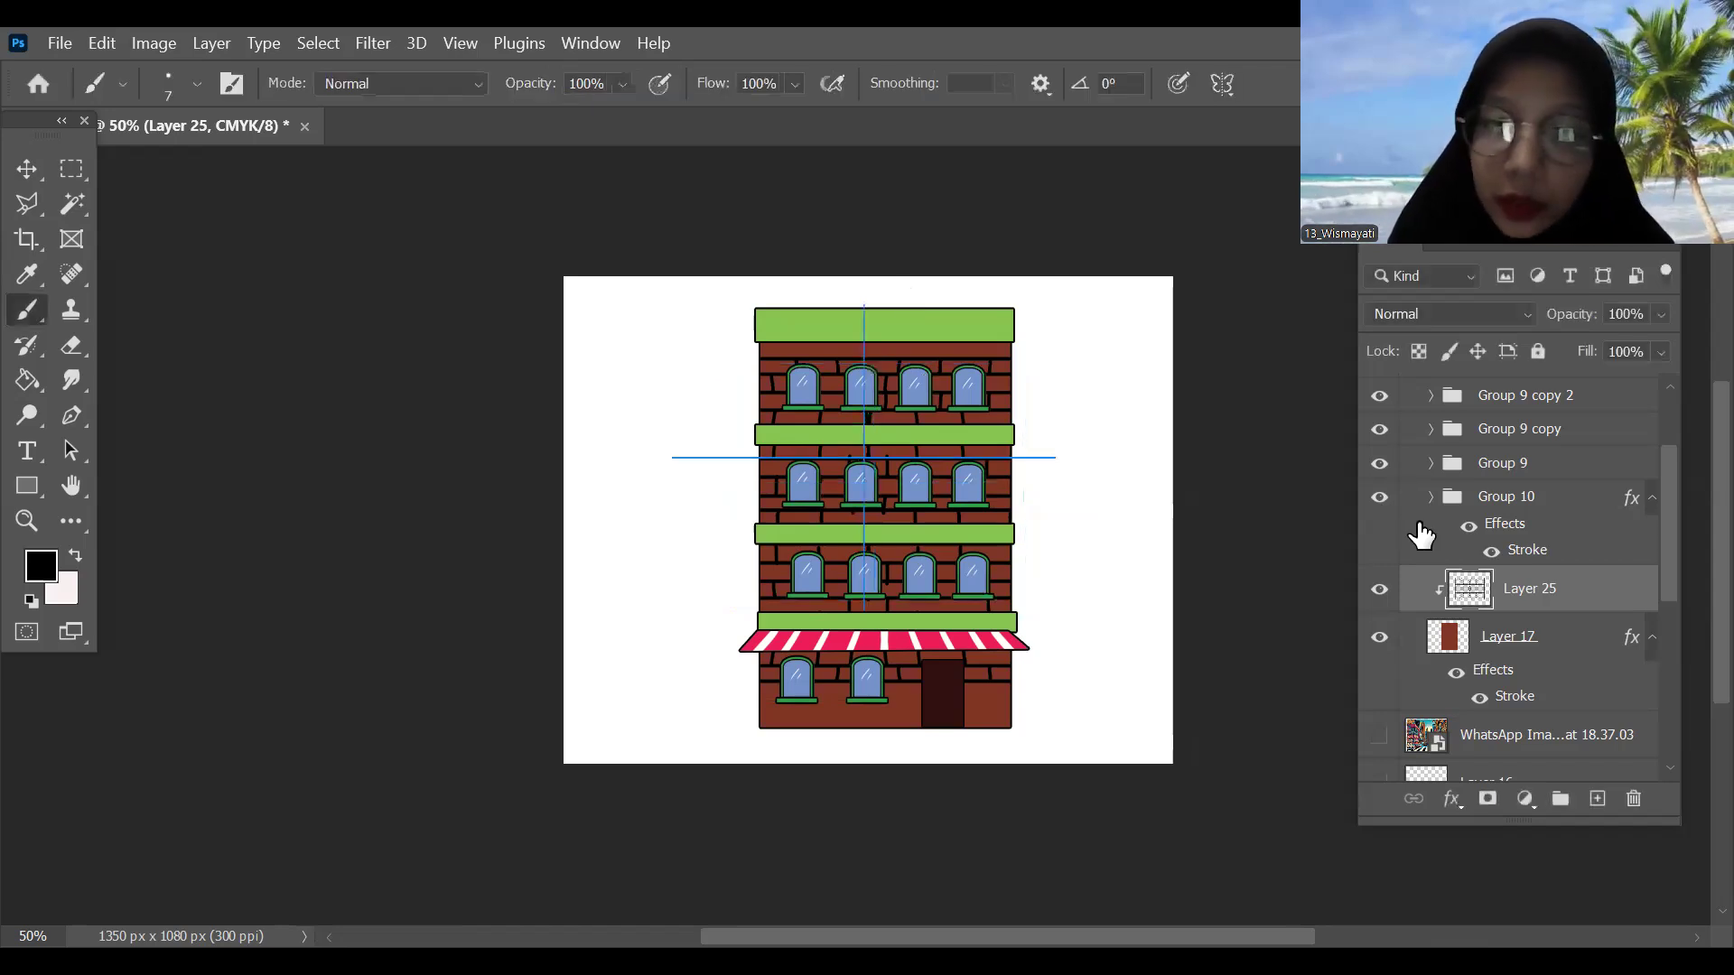
# Step: Release Layer 25 from its clipping mask and try Free Transform on it again, toggling its visibility to check
pyautogui.keyDown('alt'); pyautogui.click(1436, 594); pyautogui.keyUp('alt')
pyautogui.click(1380, 588)
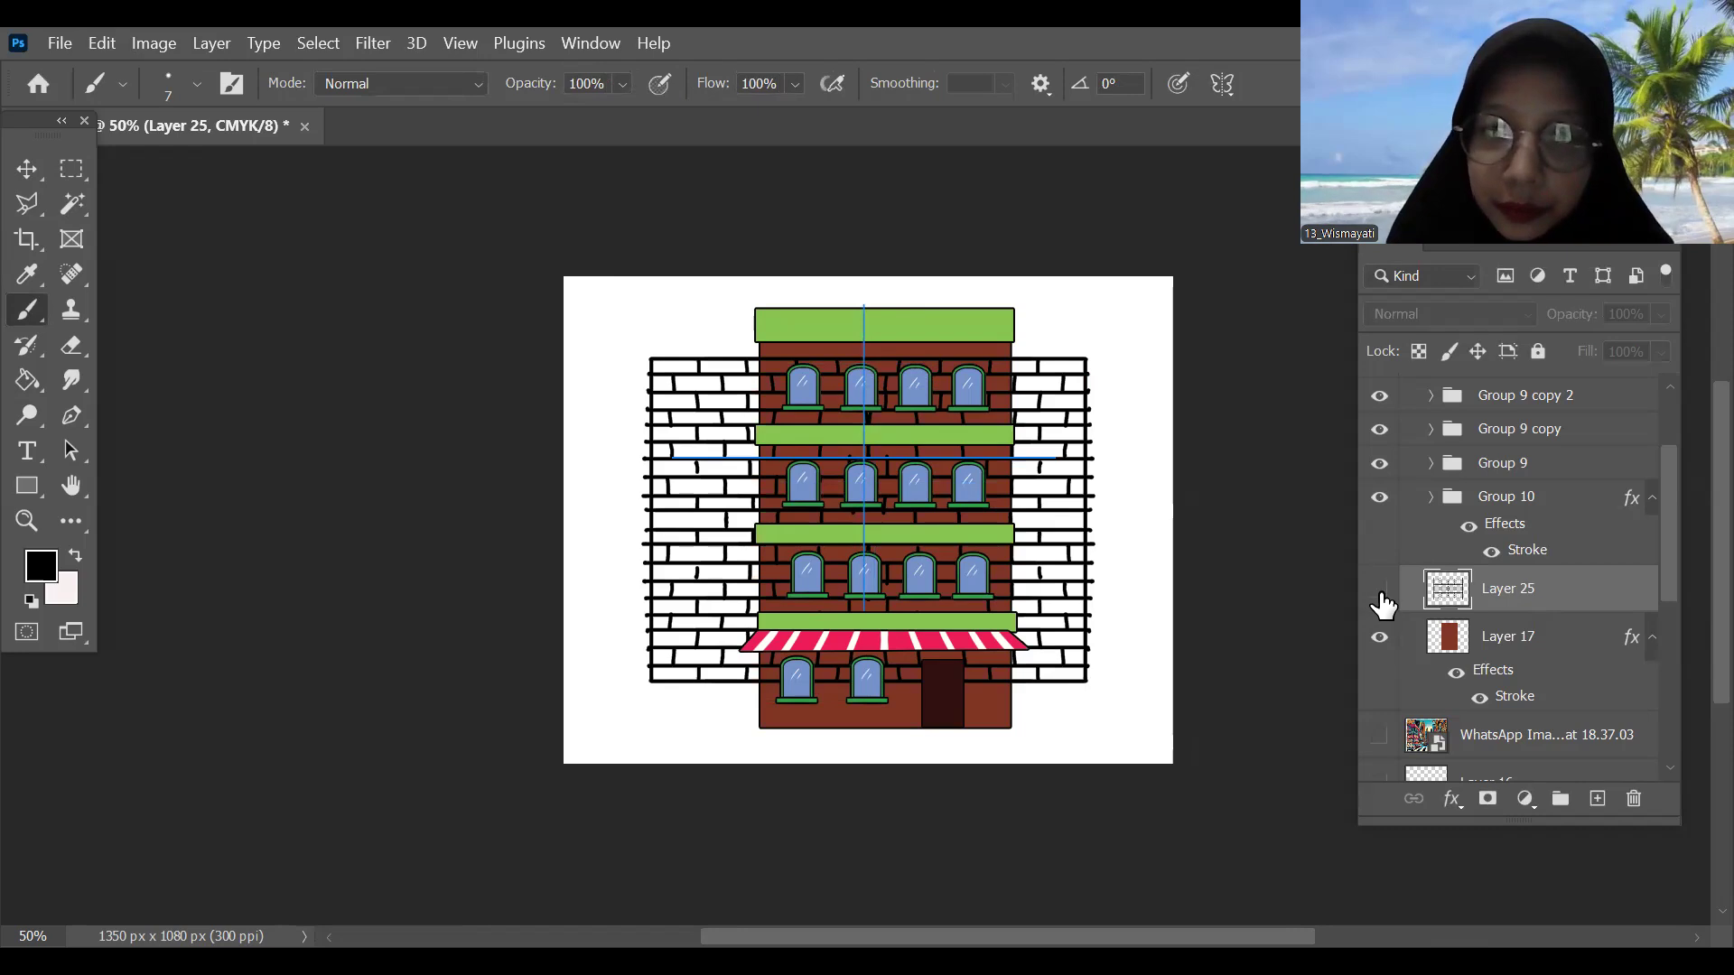
pyautogui.click(1381, 591)
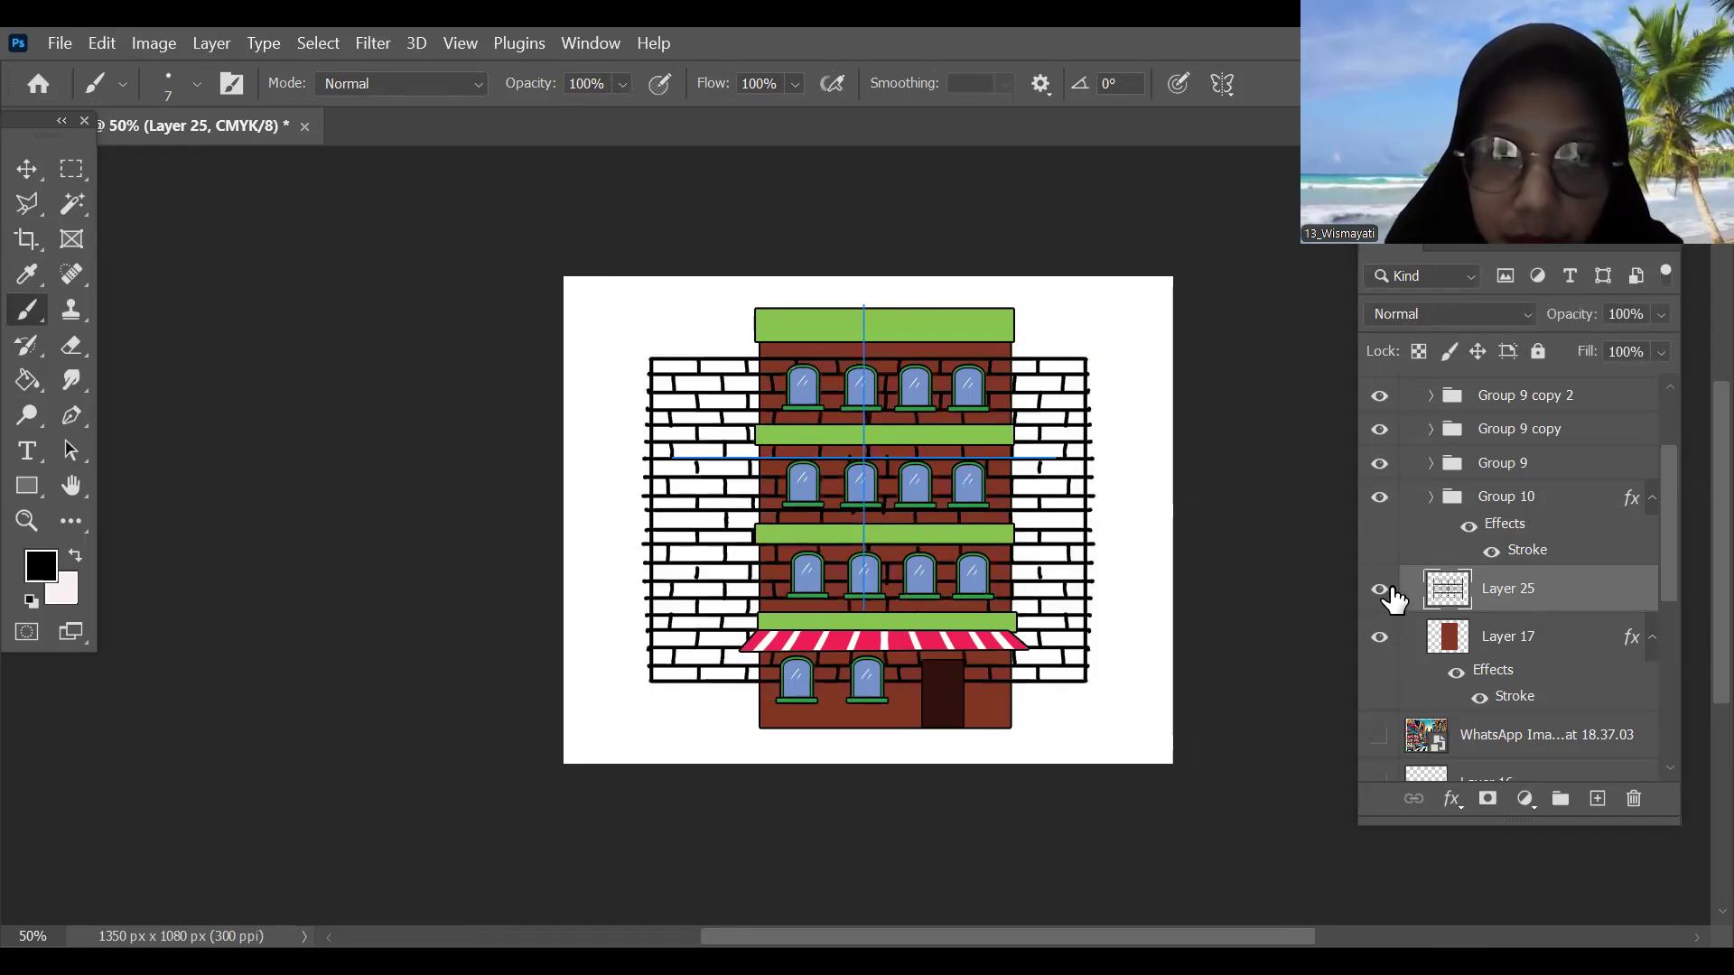
pyautogui.hotkey('ctrl', 't')
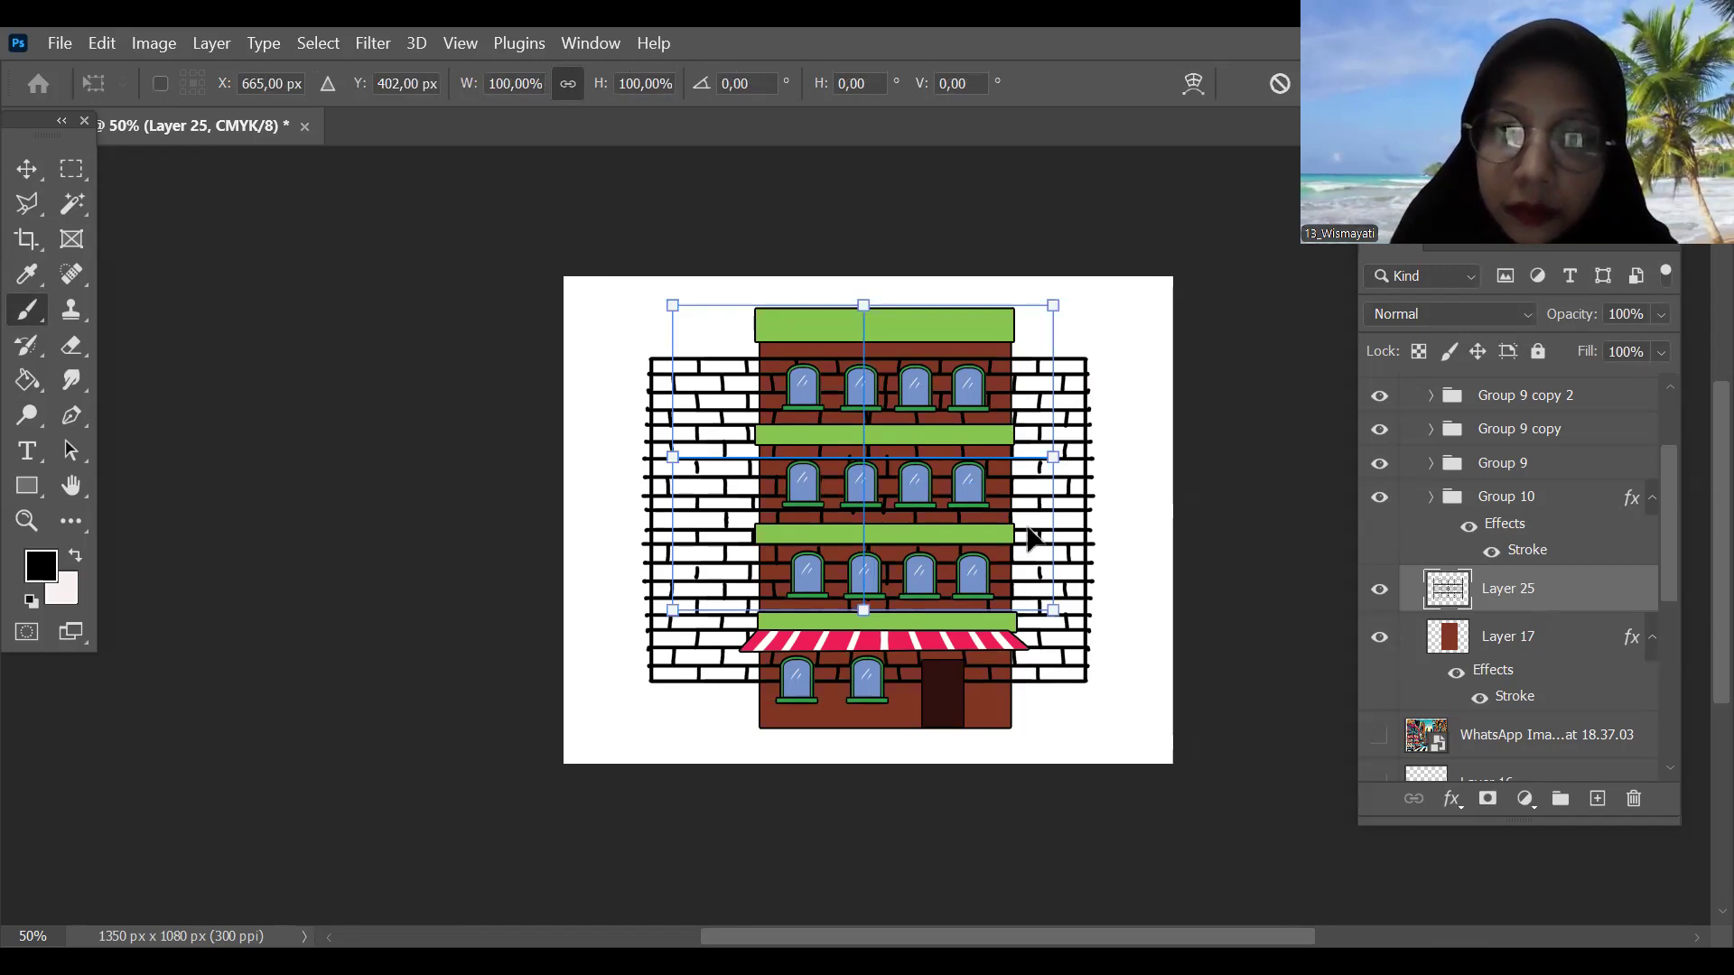
pyautogui.press('Return')
pyautogui.click(1379, 589)
pyautogui.click(1379, 589)
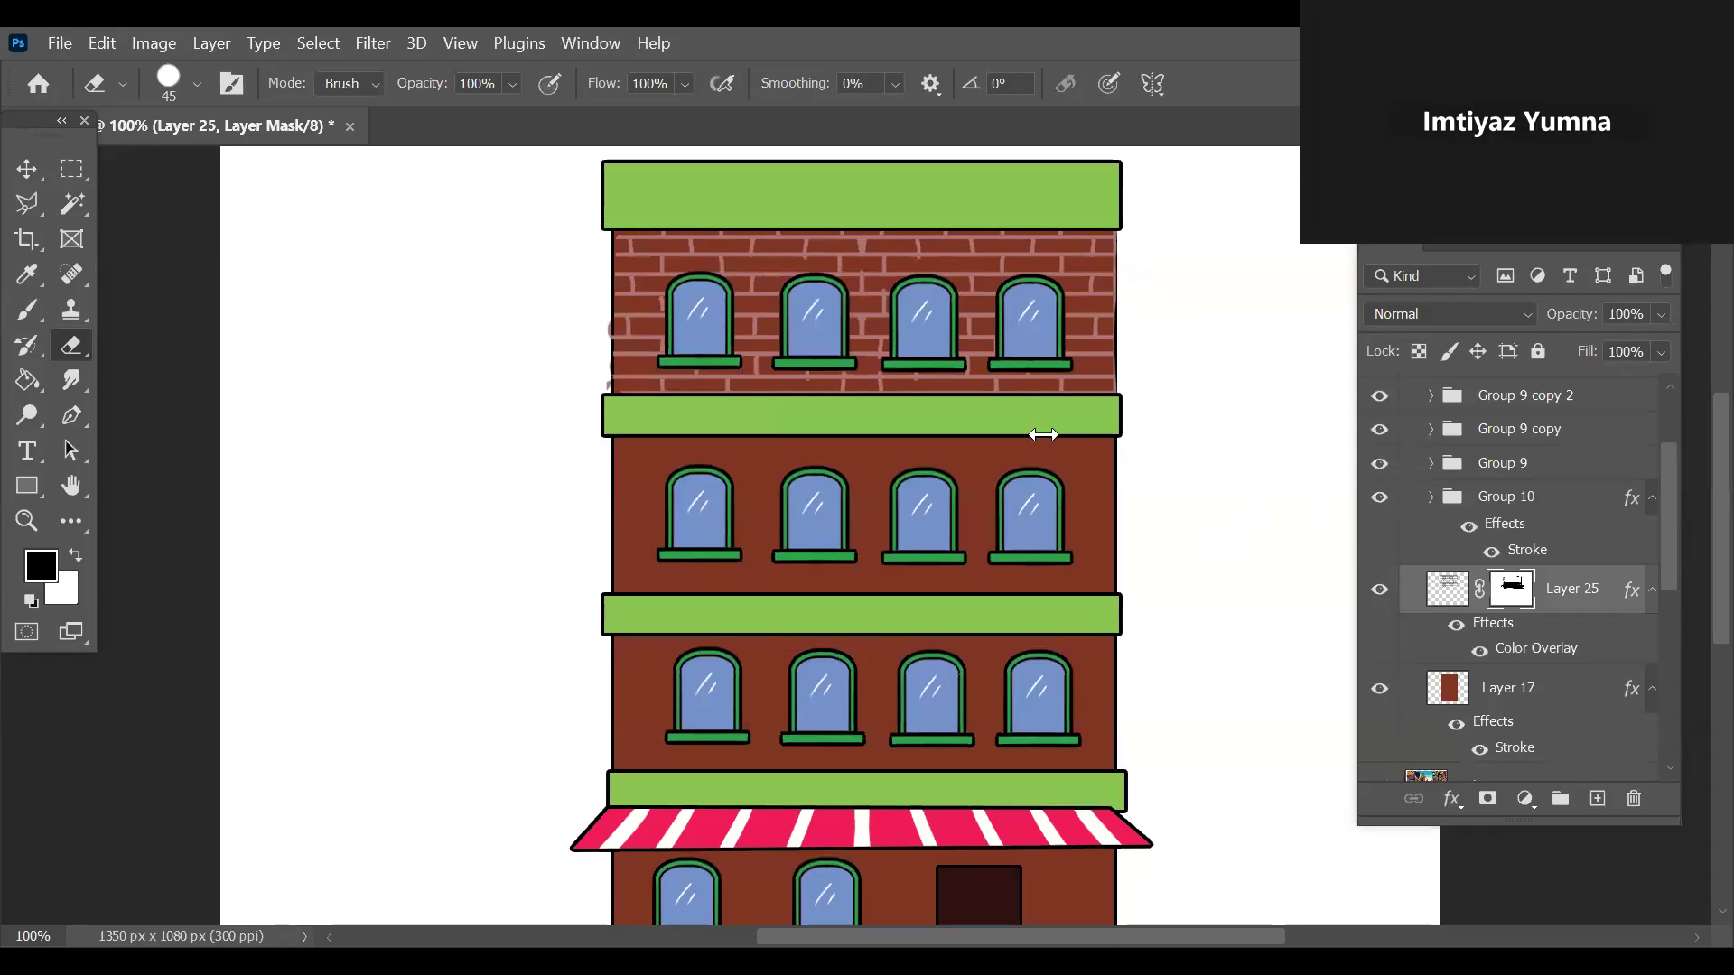
# Step: Toggle Layer 25 to compare the top floor with and without its brick pattern
pyautogui.click(1379, 589)
pyautogui.click(1379, 590)
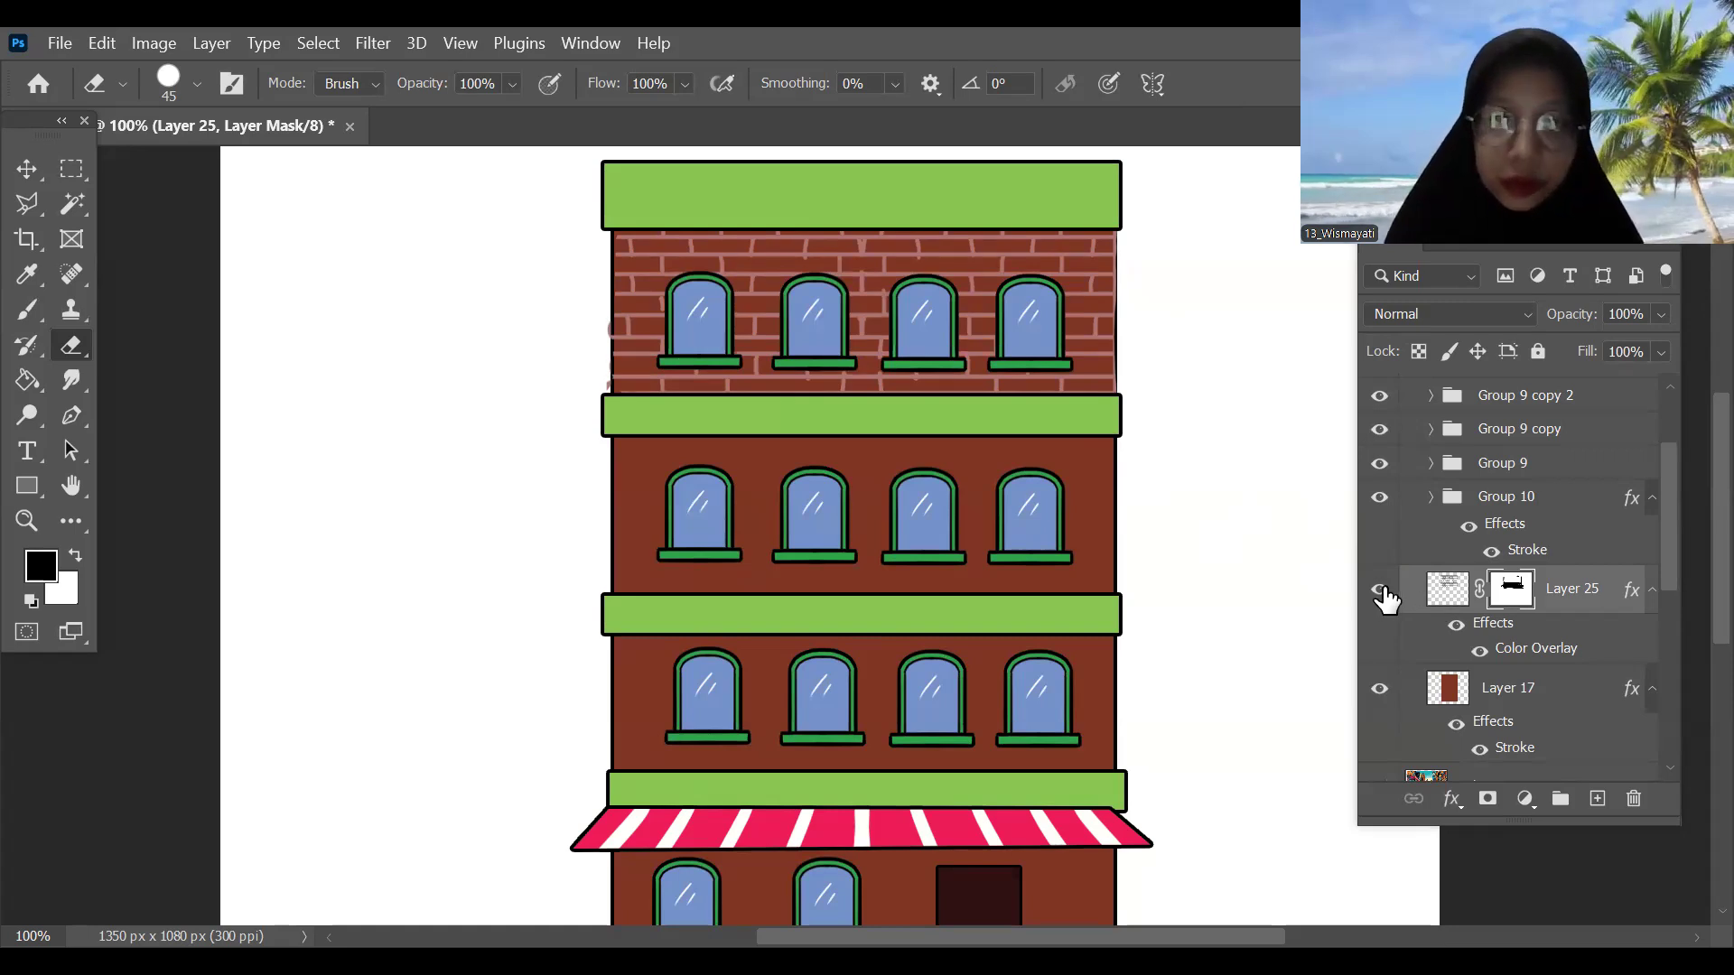
pyautogui.hotkey('ctrl', '-')
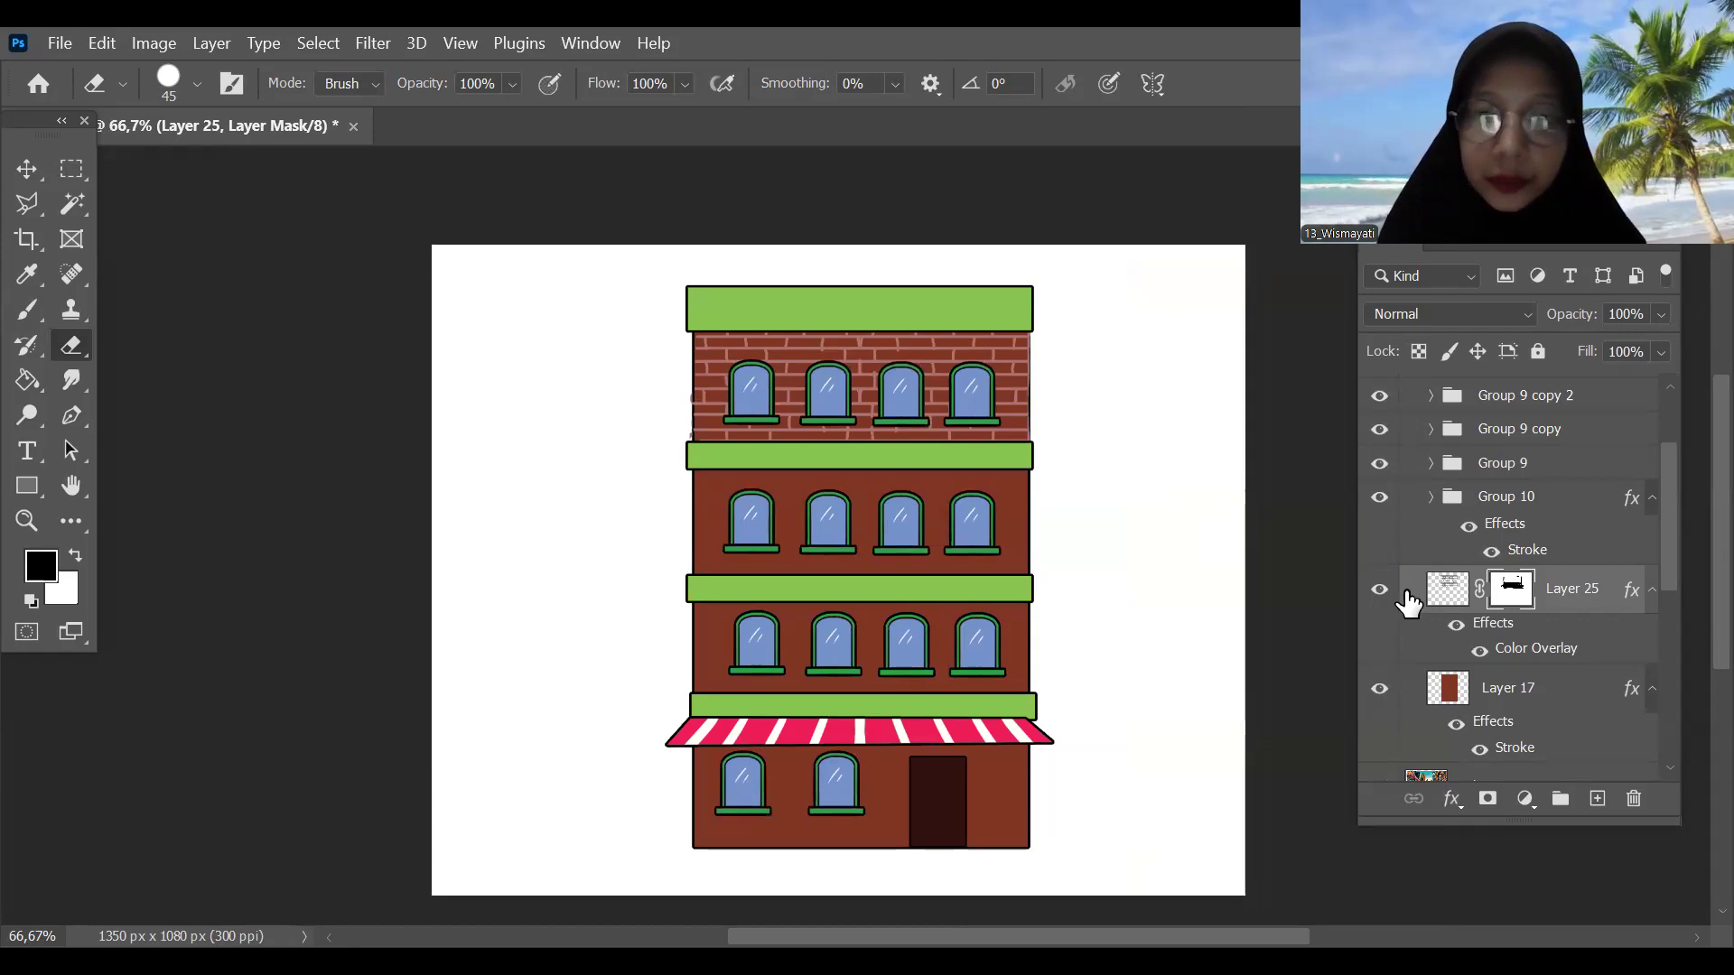
pyautogui.hotkey('ctrl', '+')
pyautogui.click(1379, 594)
pyautogui.click(1379, 596)
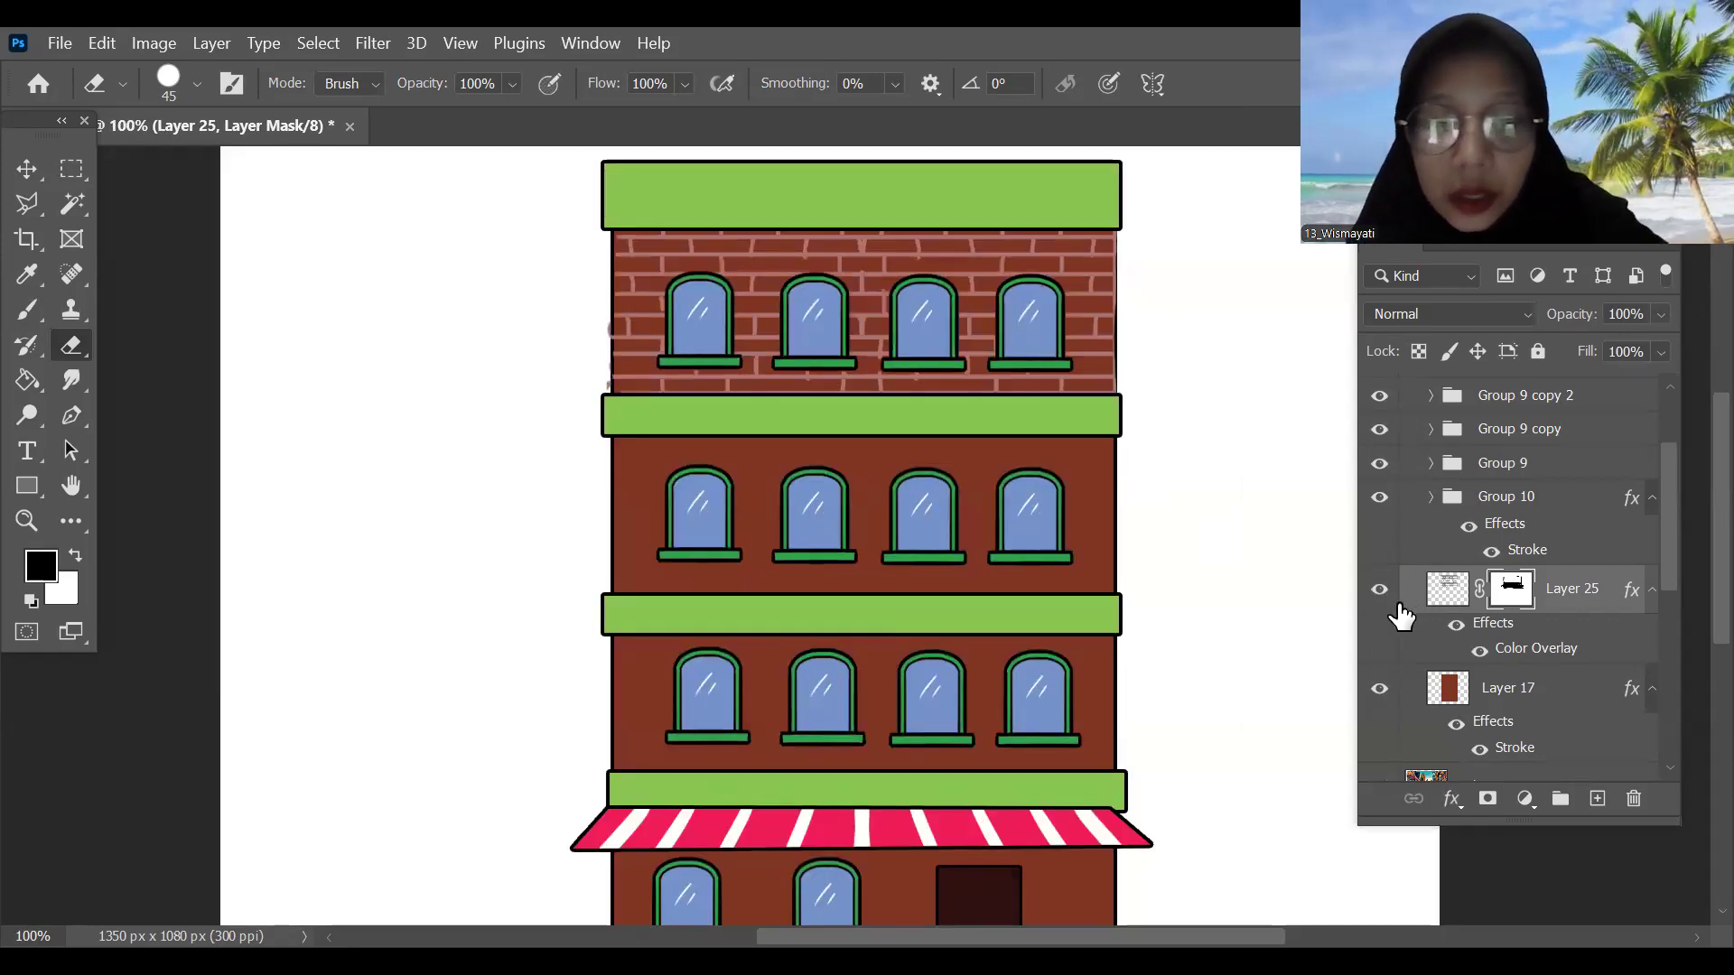
# Step: Duplicate the brick pattern of Layer 25 and move the copy down onto the floor below the top one
pyautogui.hotkey('ctrl', 'j')
pyautogui.hotkey('ctrl', 't')
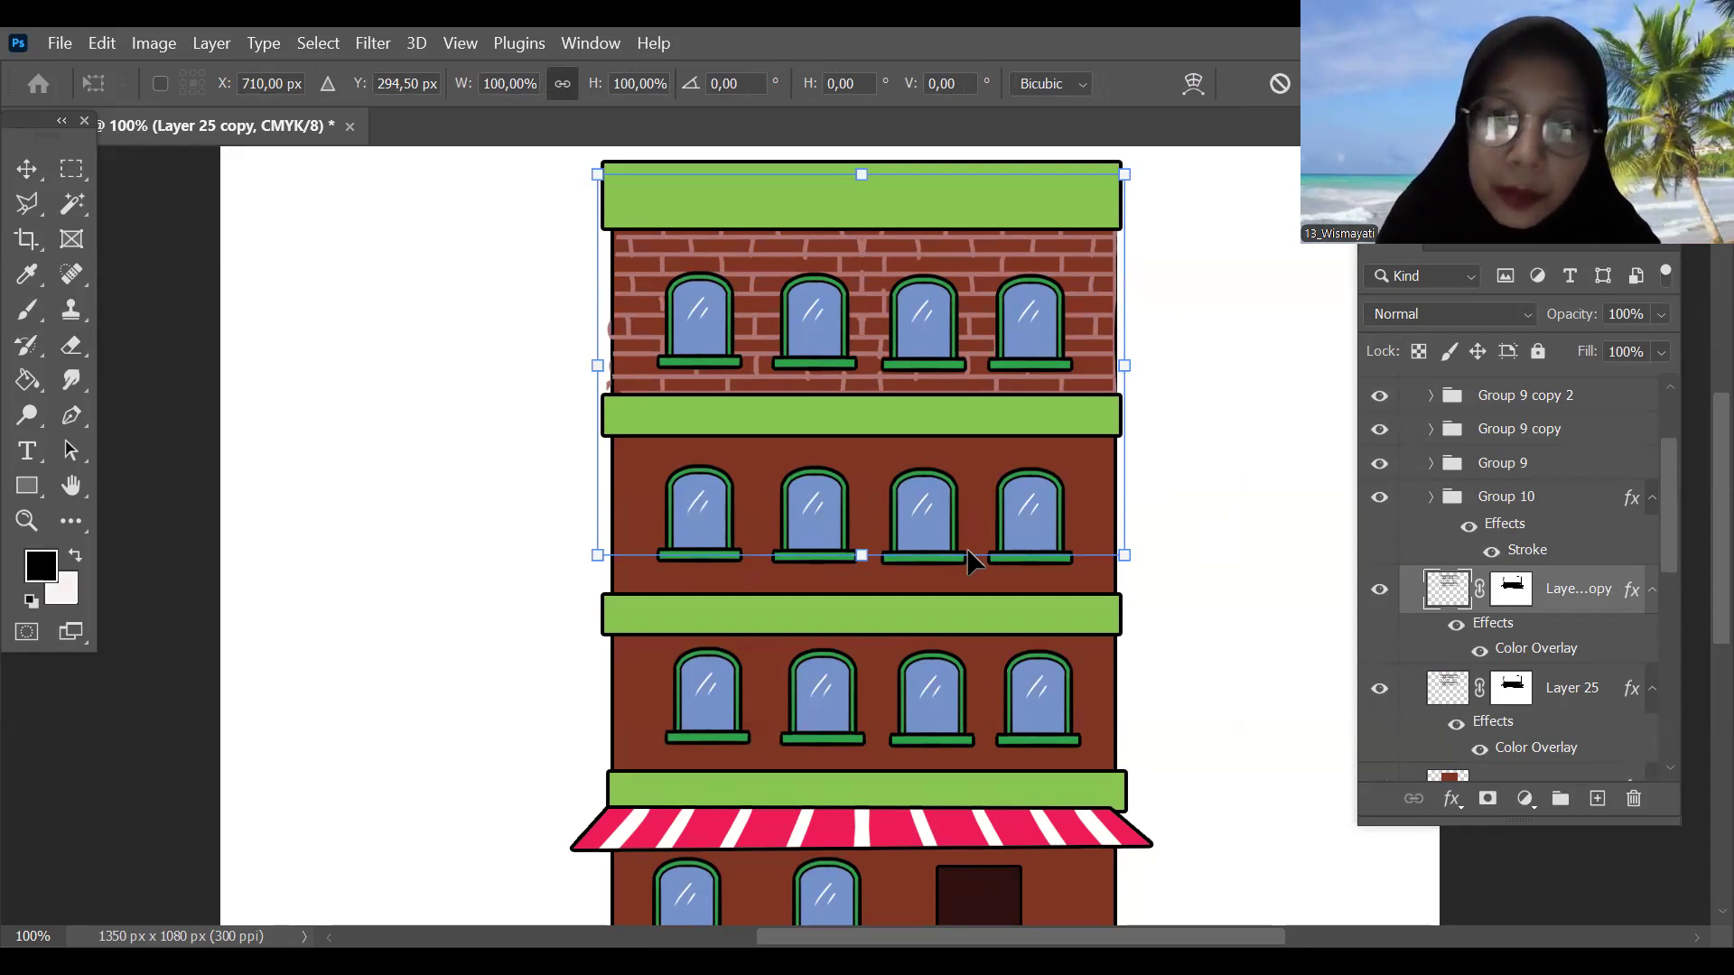
pyautogui.click(1196, 348)
pyautogui.hotkey('ctrl', 't')
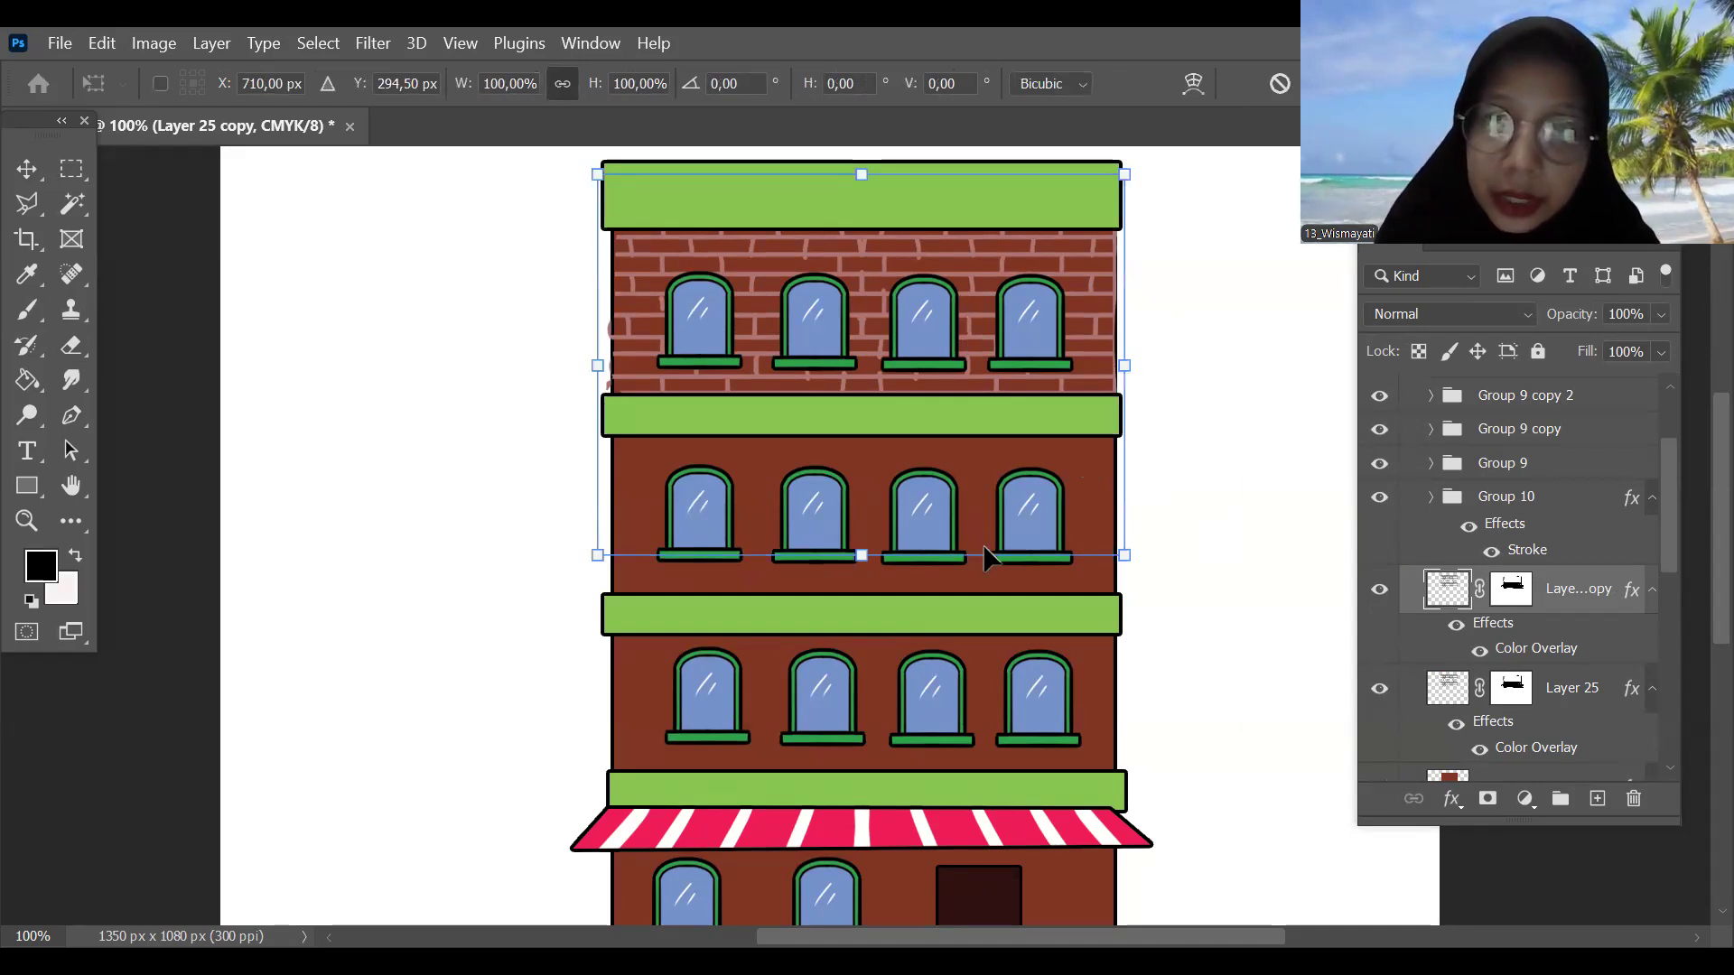
pyautogui.press('Return')
# Step: Paint with black on the mask of Layer 25 copy to hide stray brick lines around the second floor from the top
pyautogui.press('e')
pyautogui.click(1512, 595)
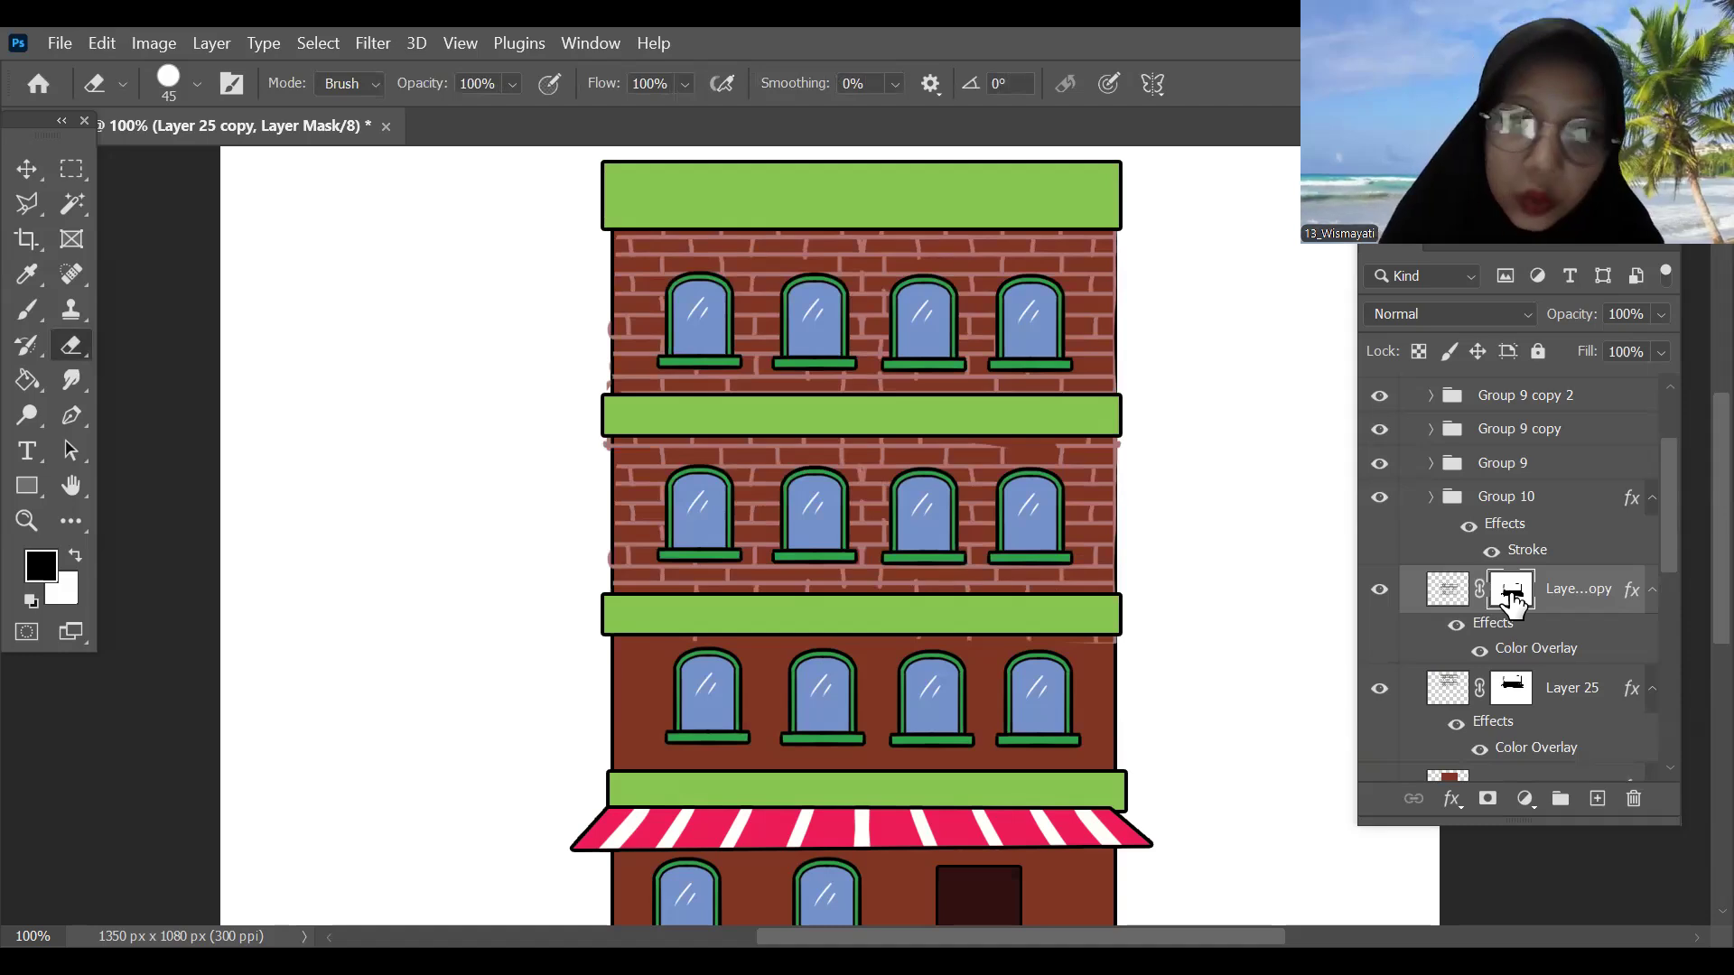
pyautogui.doubleClick(1512, 594)
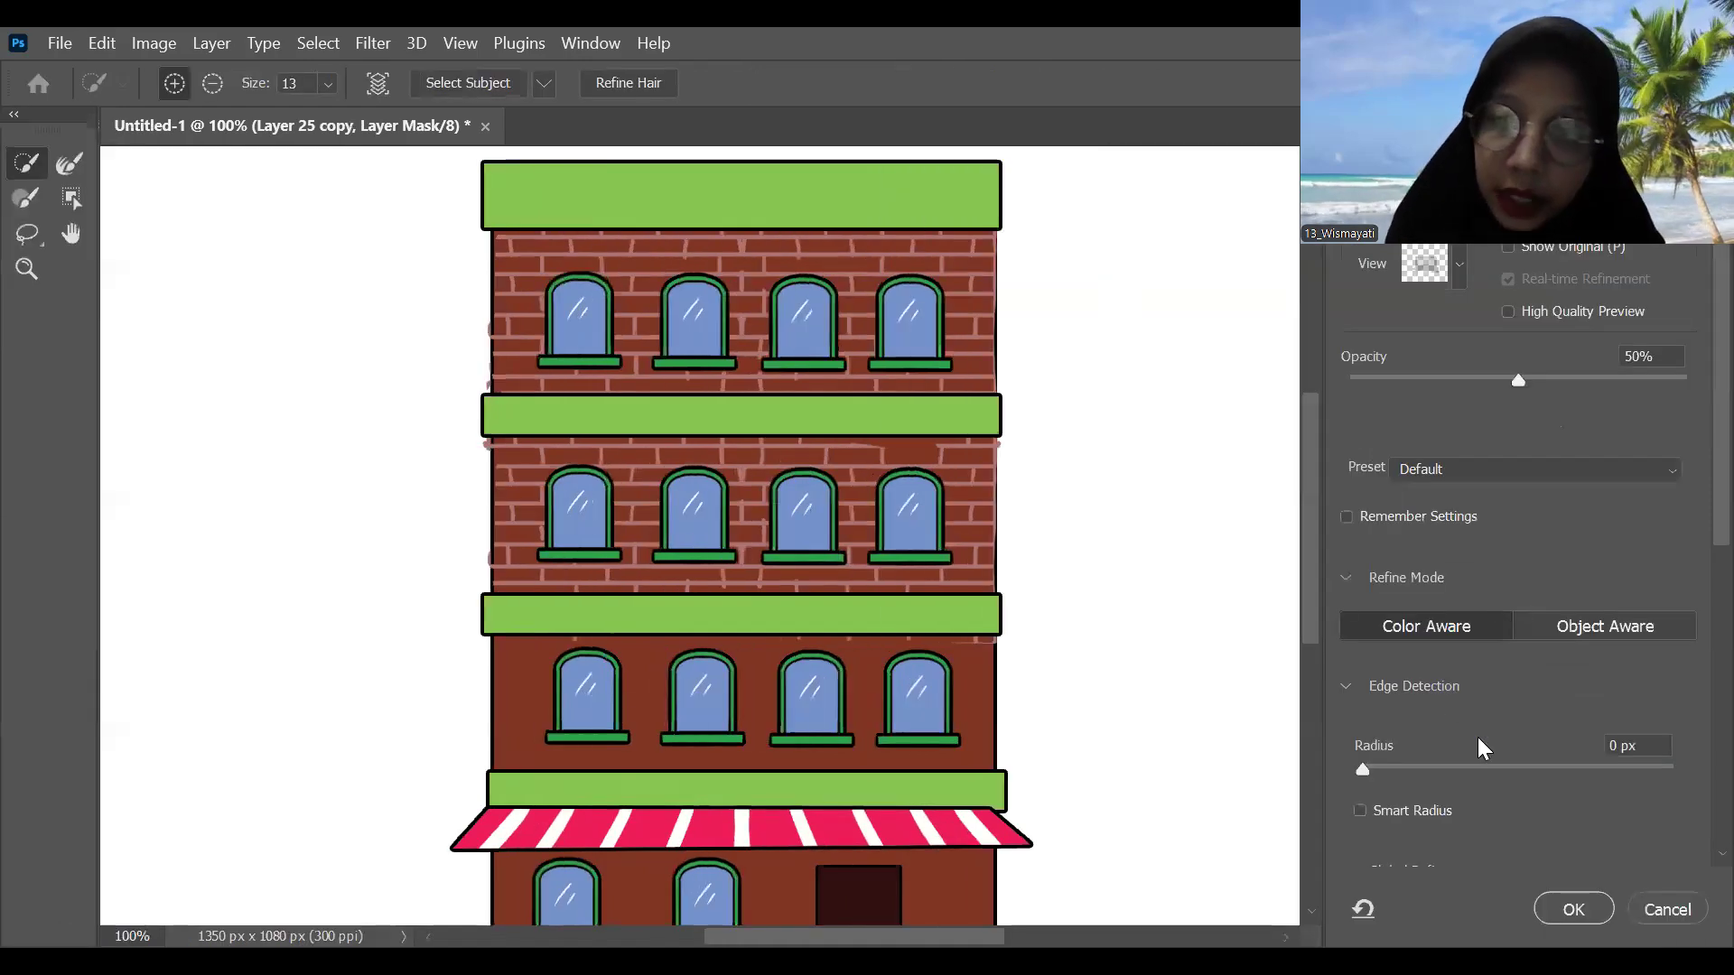
pyautogui.click(1667, 911)
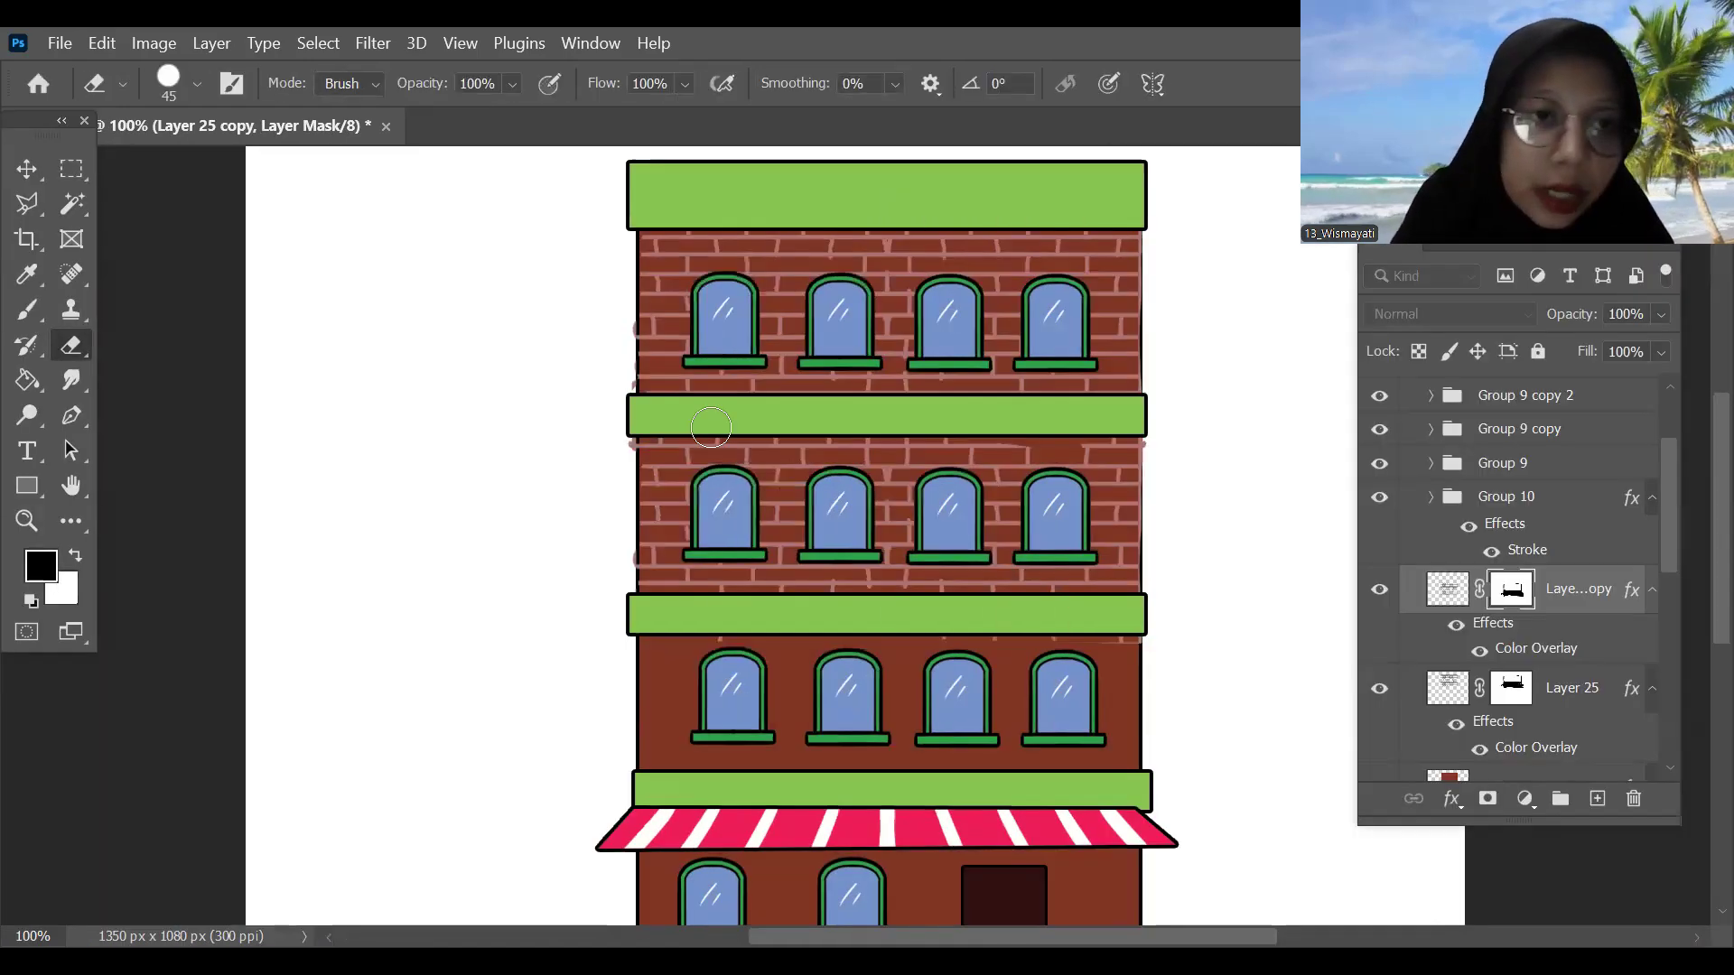
pyautogui.click(28, 309)
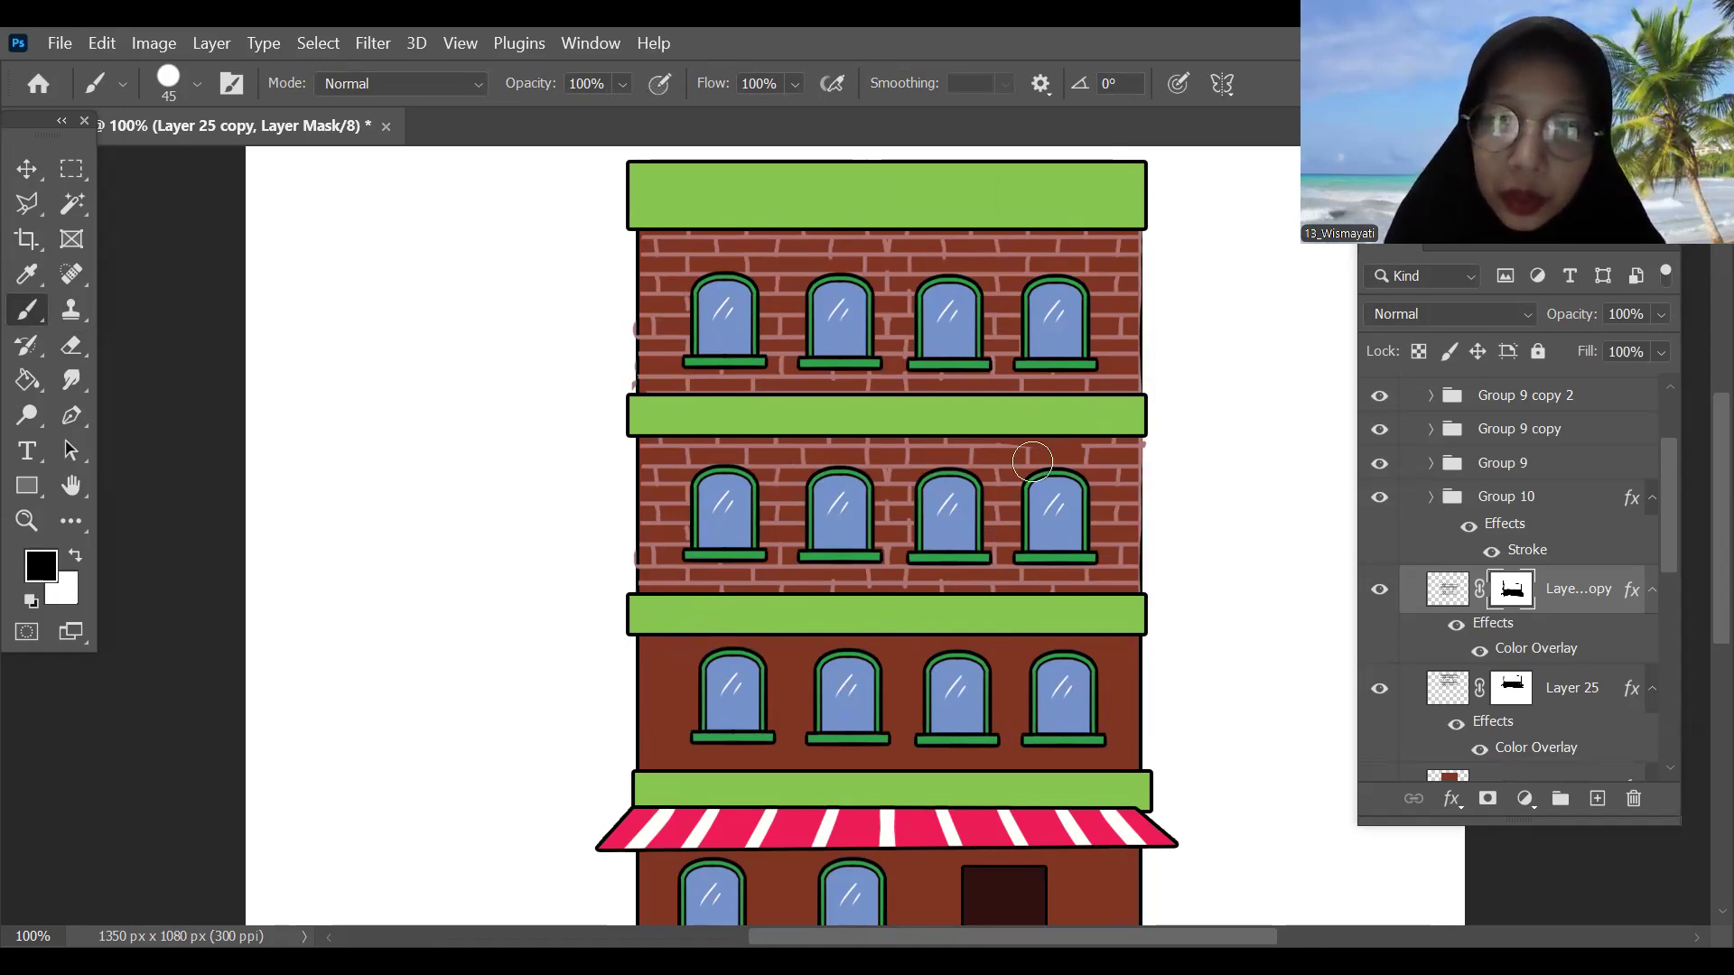
pyautogui.press('e')
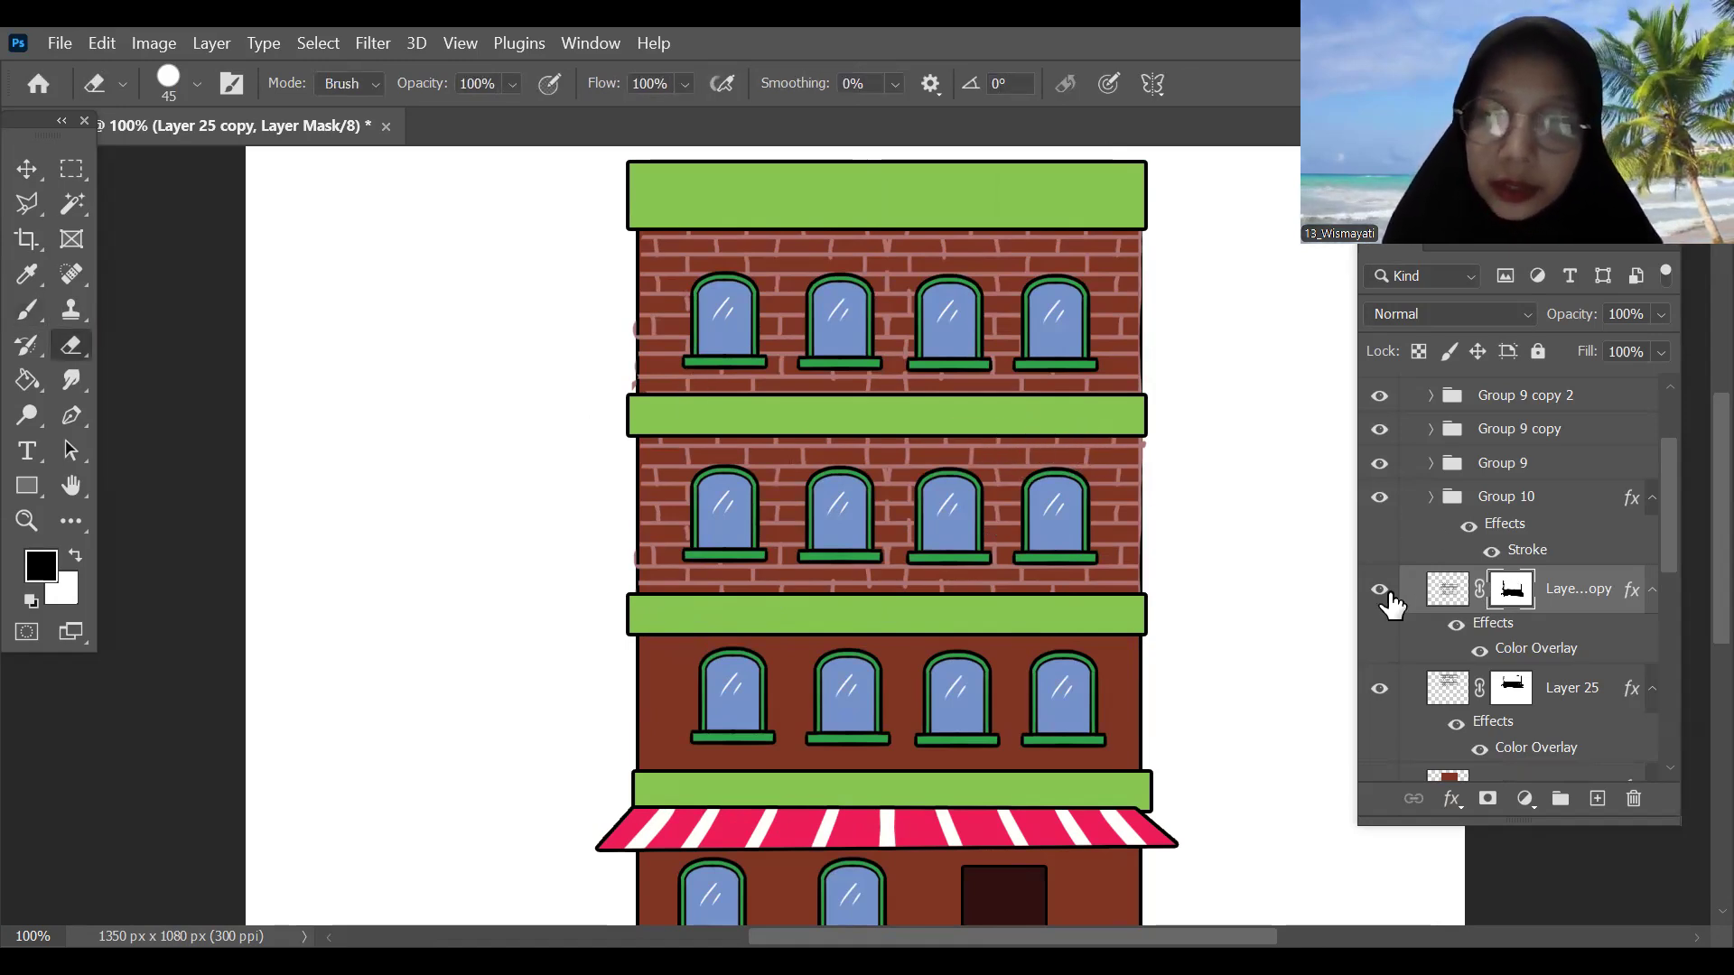
# Step: Duplicate Layer 25 copy and move the duplicate brick pattern down onto the floor just above the awning
pyautogui.hotkey('ctrl', '-')
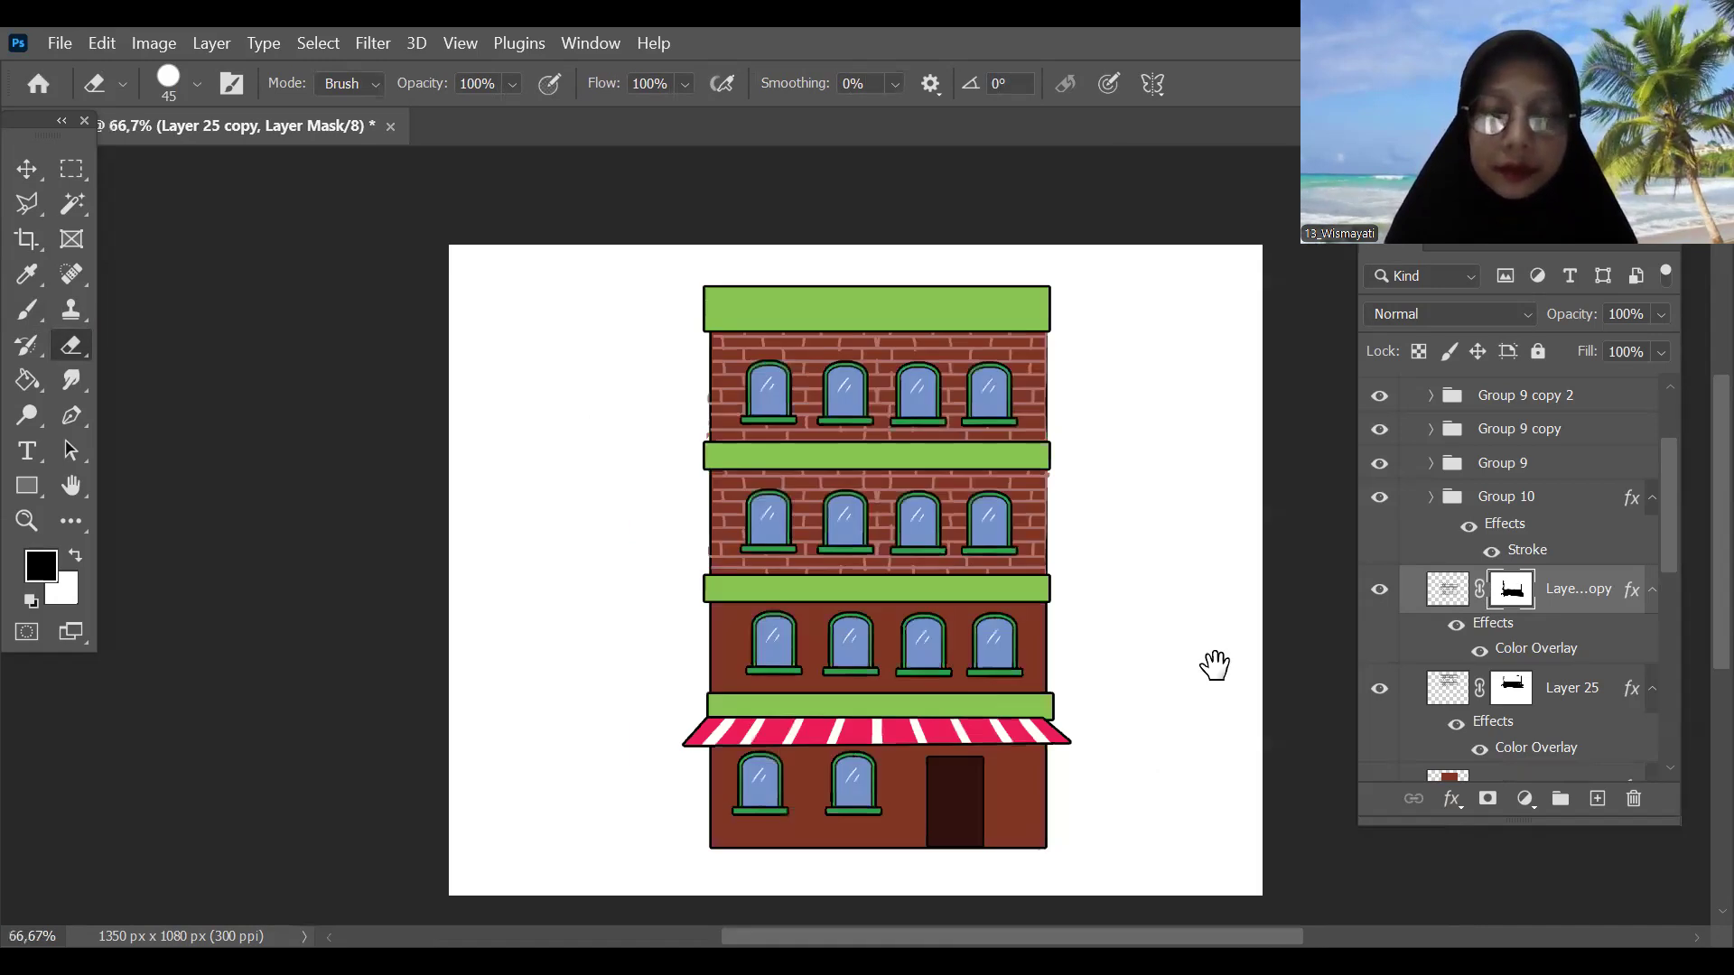
pyautogui.moveTo(1214, 666); pyautogui.dragTo(1208, 574)
pyautogui.hotkey('ctrl', '+')
pyautogui.scroll(2, 1210, 605)
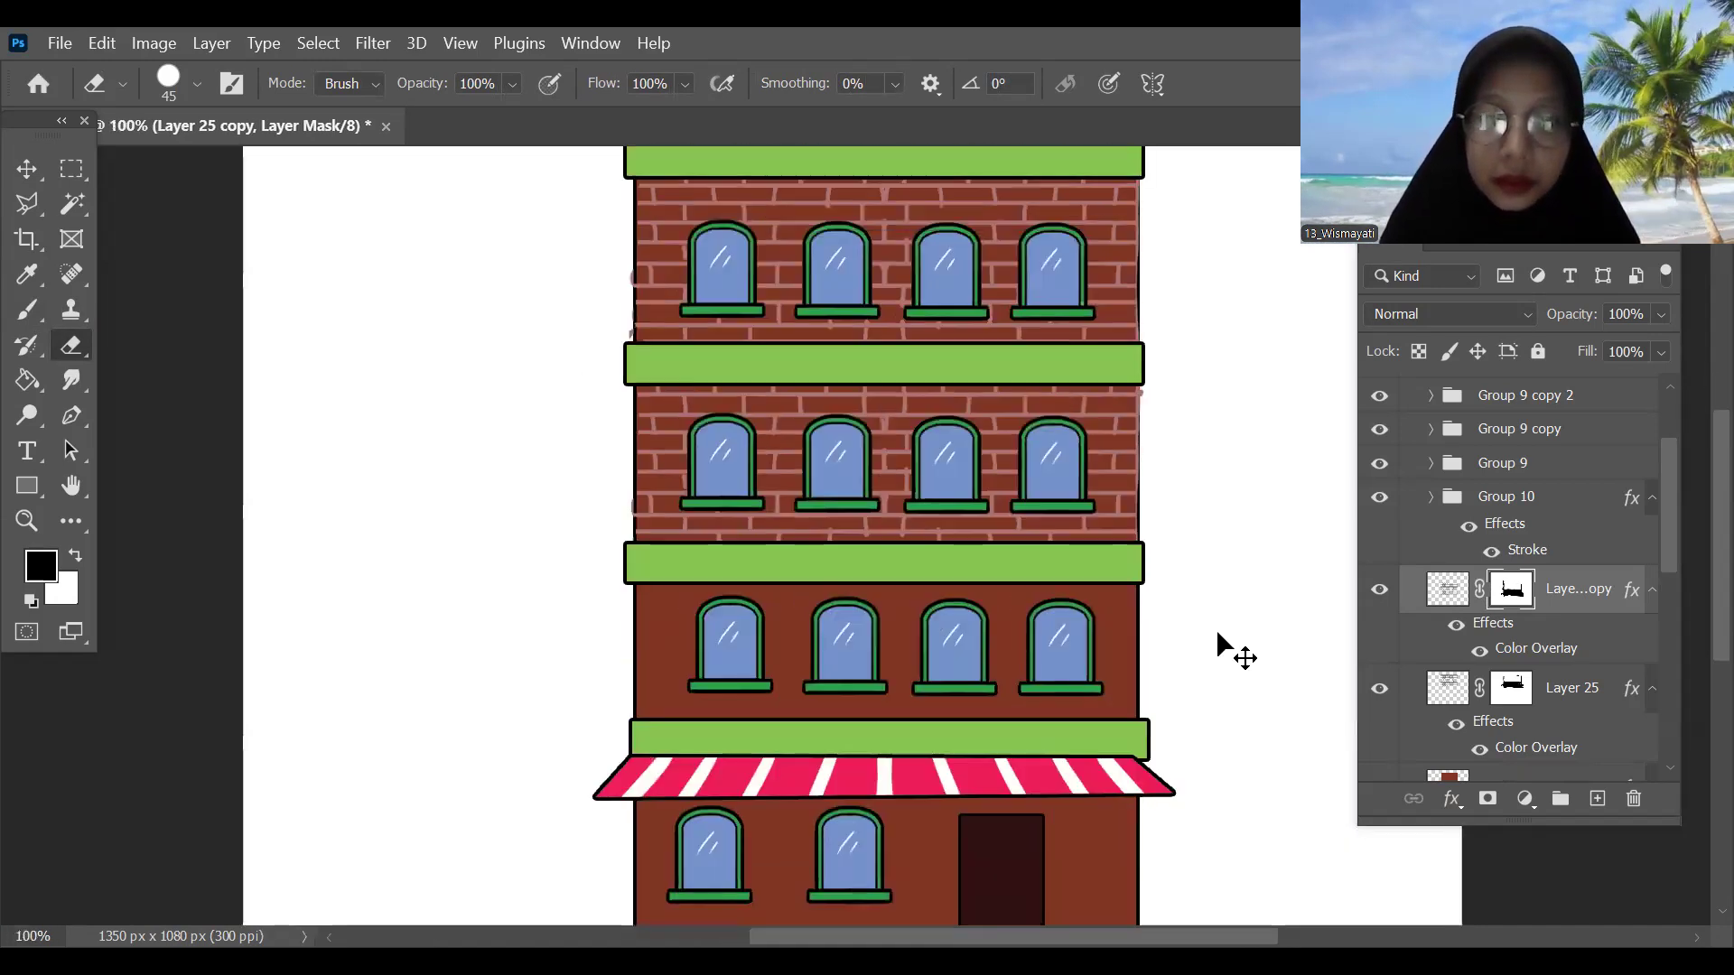
pyautogui.hotkey('ctrl', '-')
pyautogui.click(1380, 589)
pyautogui.click(1380, 590)
pyautogui.hotkey('ctrl', 'j')
pyautogui.hotkey('ctrl', 't')
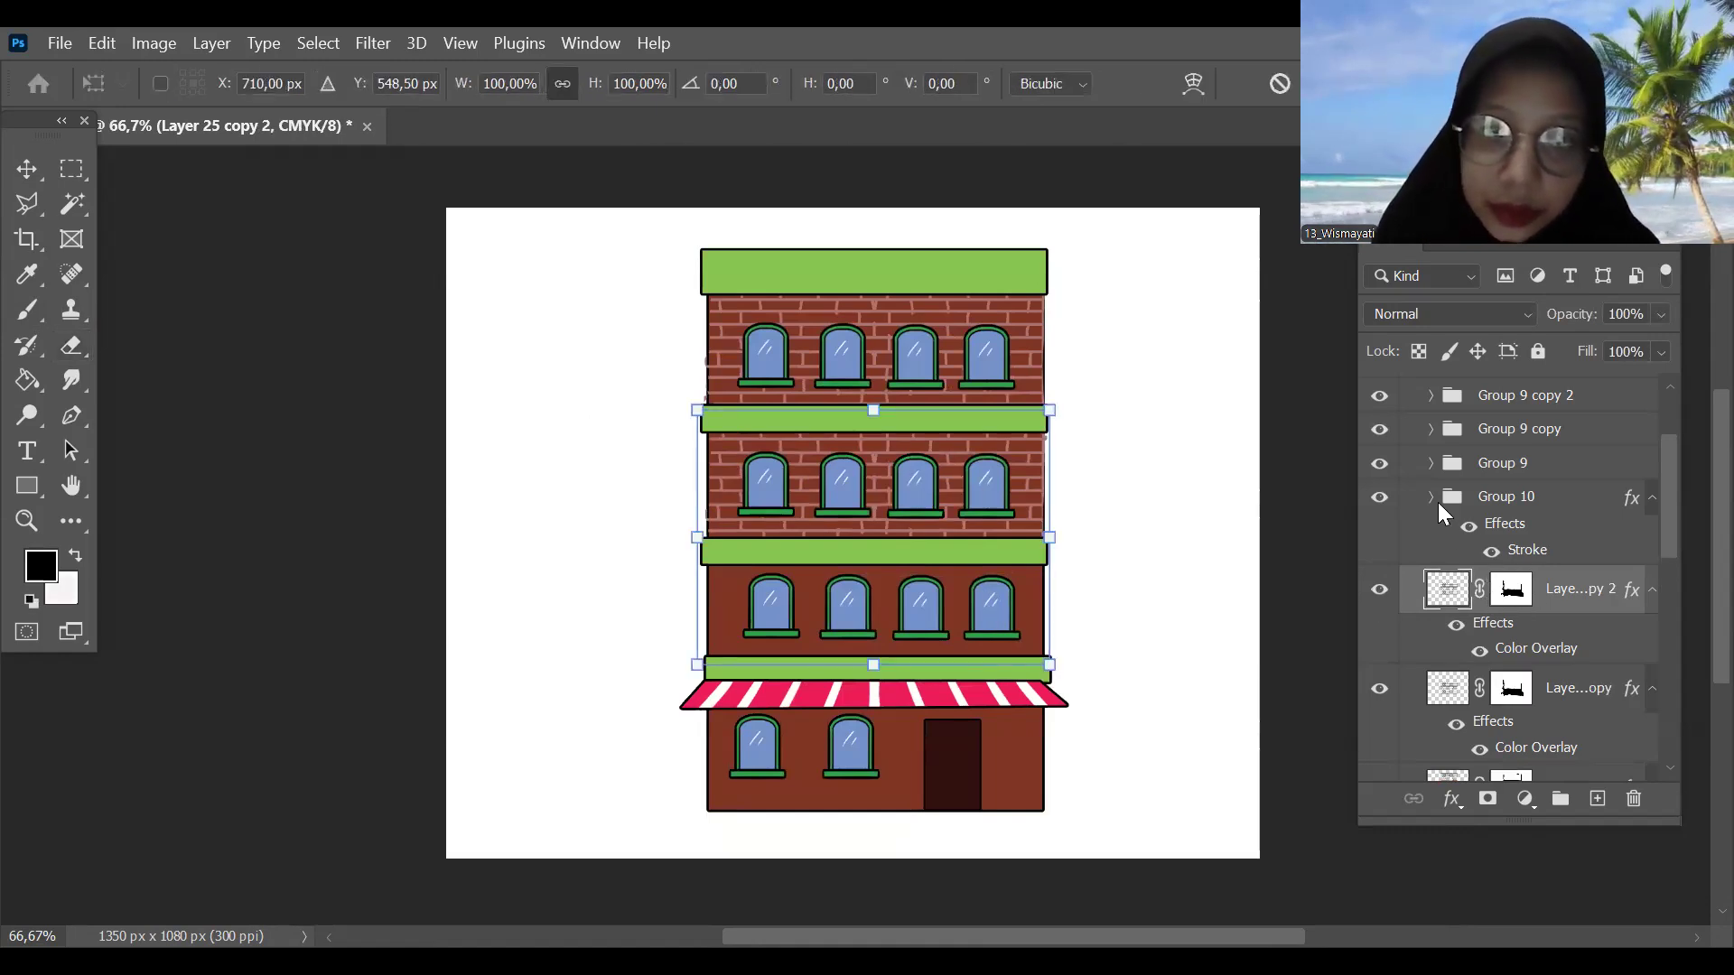
pyautogui.press('Return')
# Step: Paint on the mask of Layer 25 copy 2 to hide the brick lines spilling past the building's side and bands
pyautogui.press('e')
pyautogui.click(1517, 594)
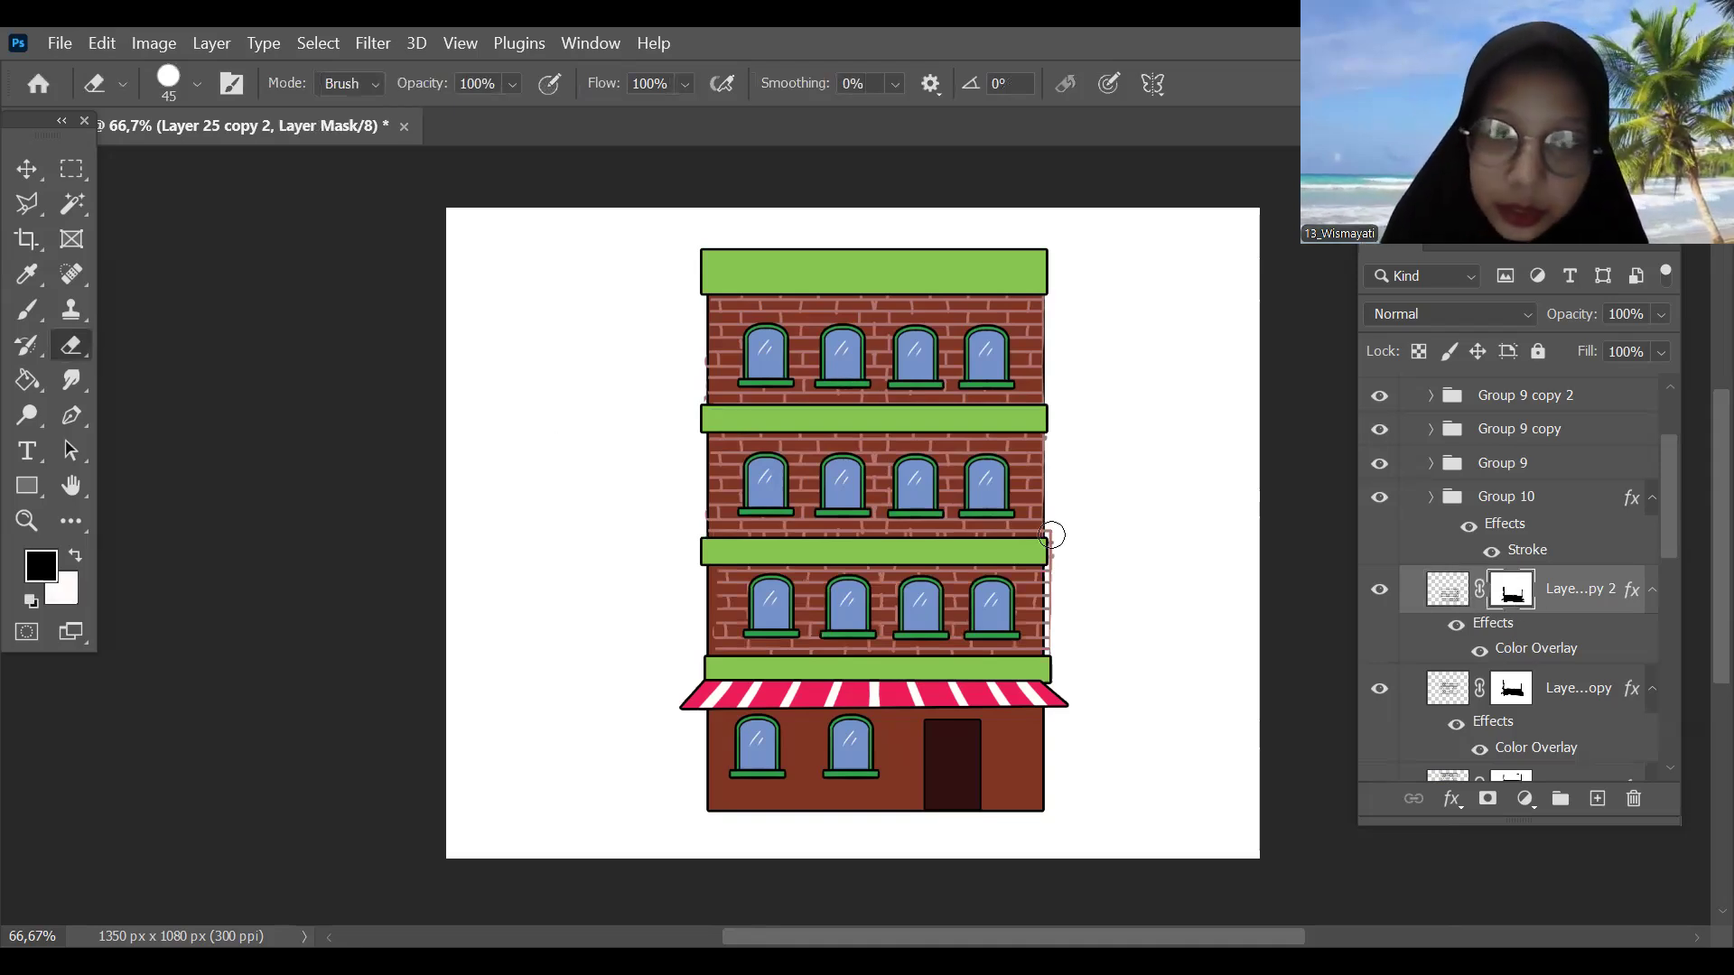
pyautogui.hotkey('ctrl', '1')
pyautogui.press('b')
pyautogui.moveTo(1162, 612); pyautogui.dragTo(1147, 736)
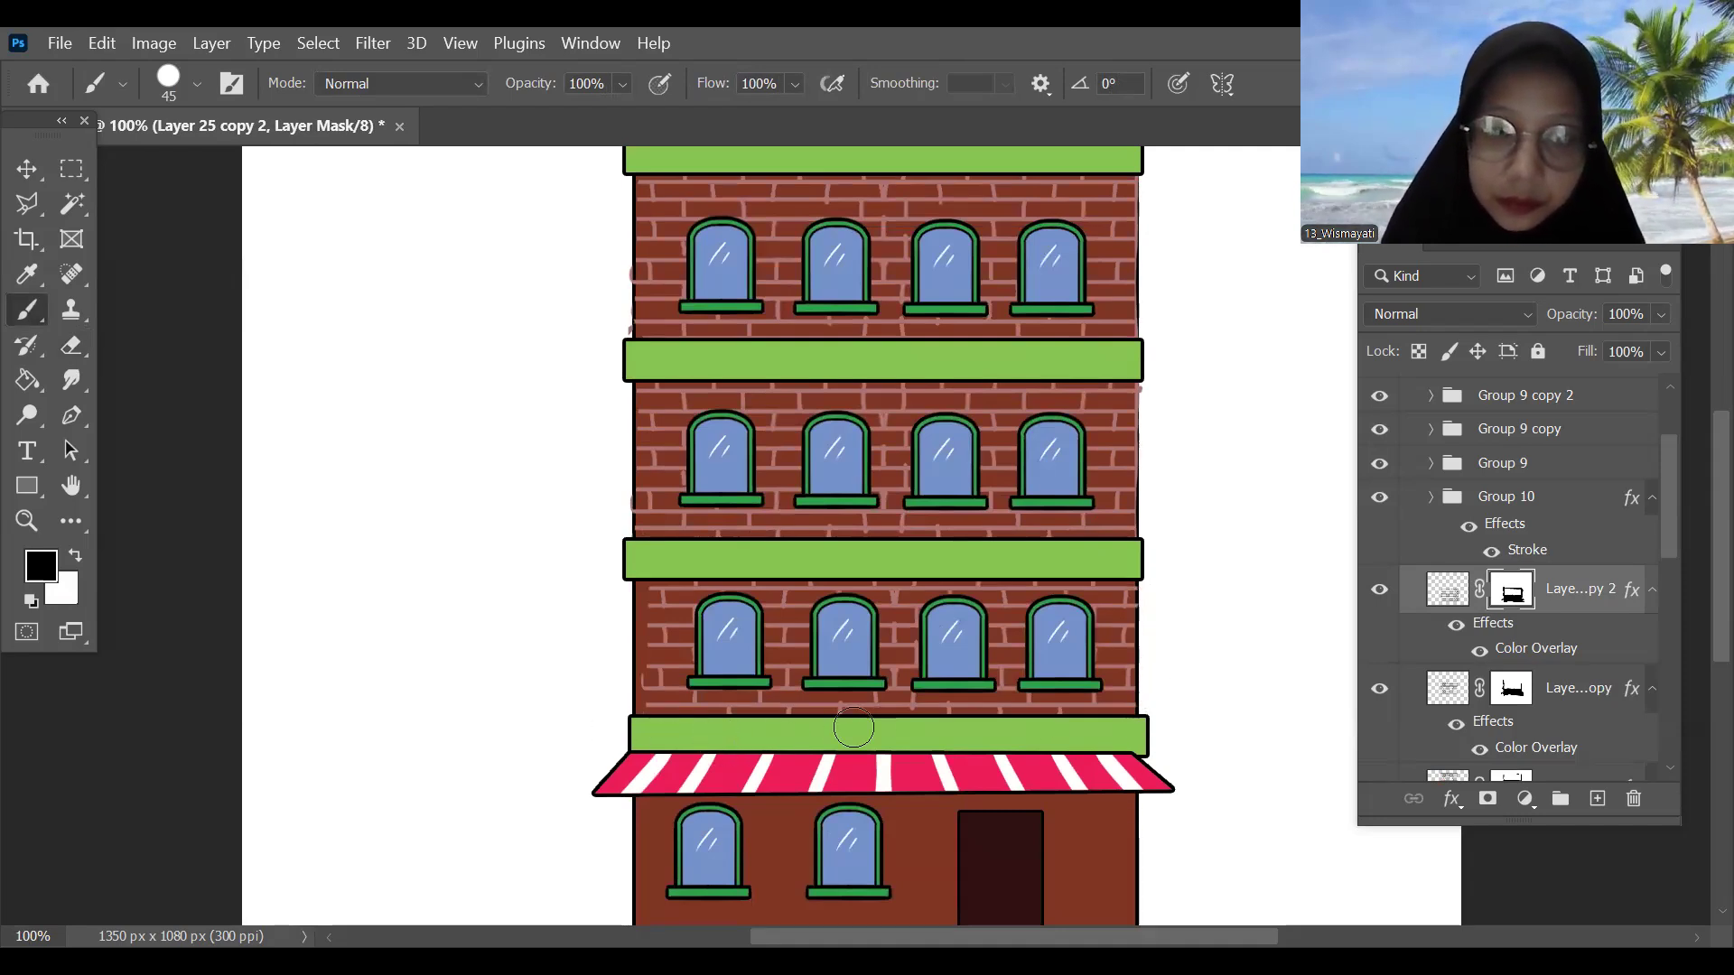
# Step: Nudge the brick pattern of Layer 25 copy 2 one pixel to the left with Free Transform
pyautogui.hotkey('ctrl', 't')
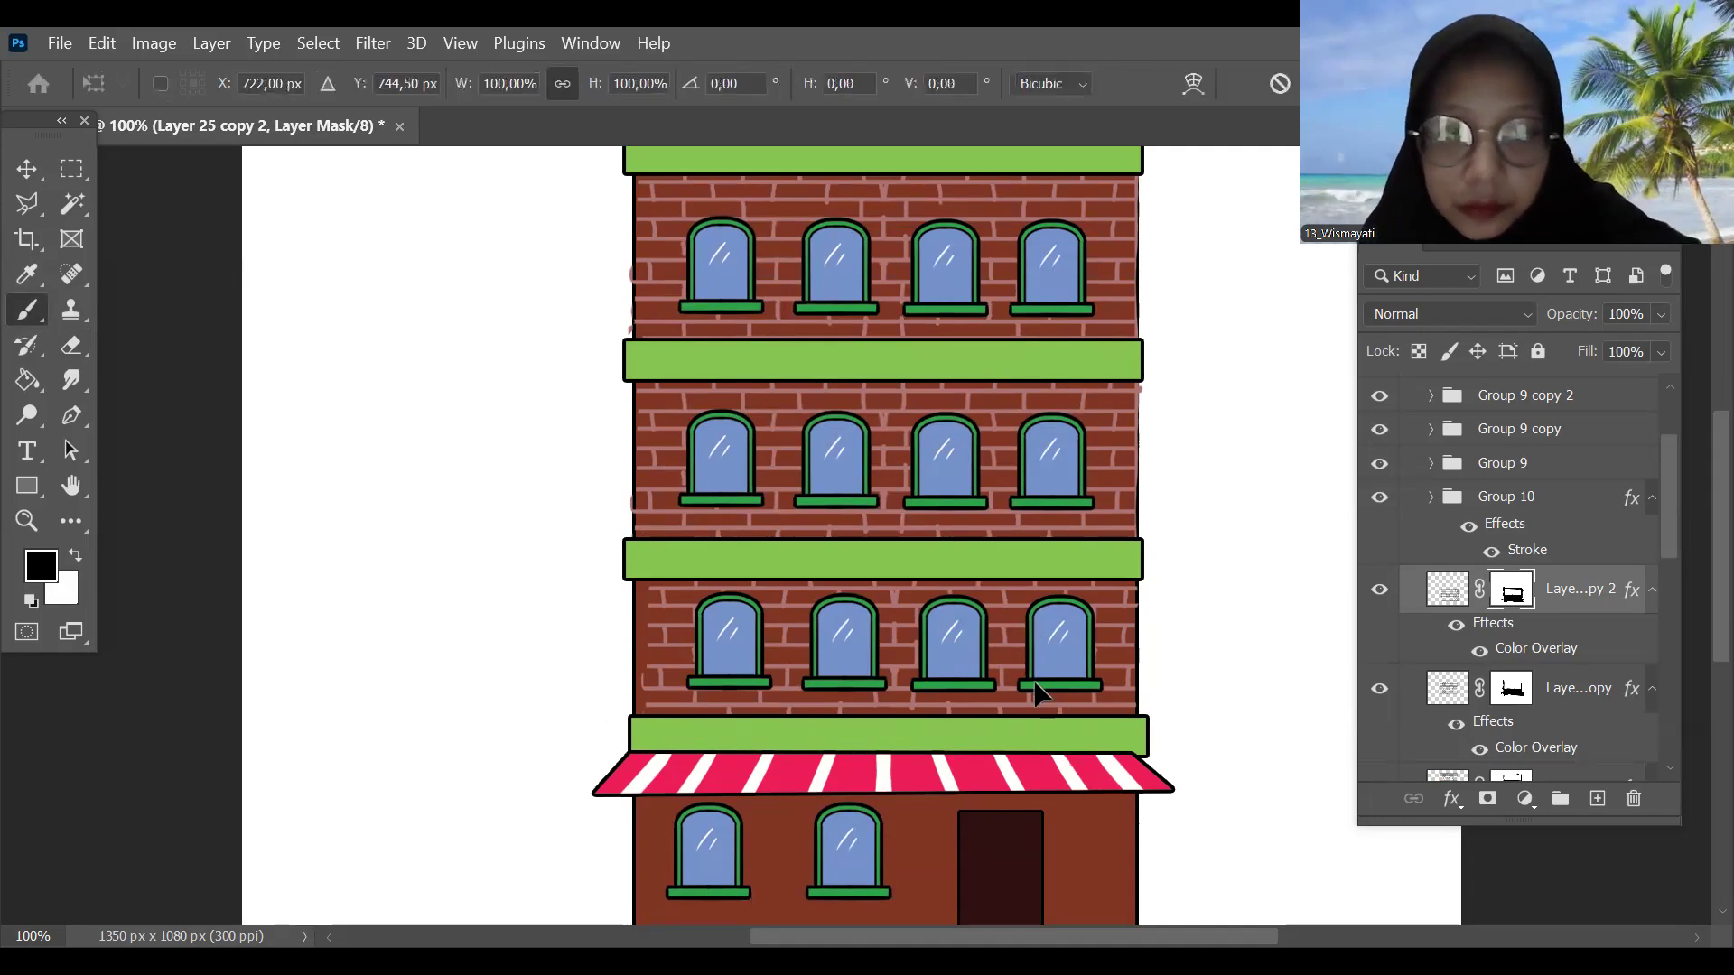
pyautogui.press('Left')
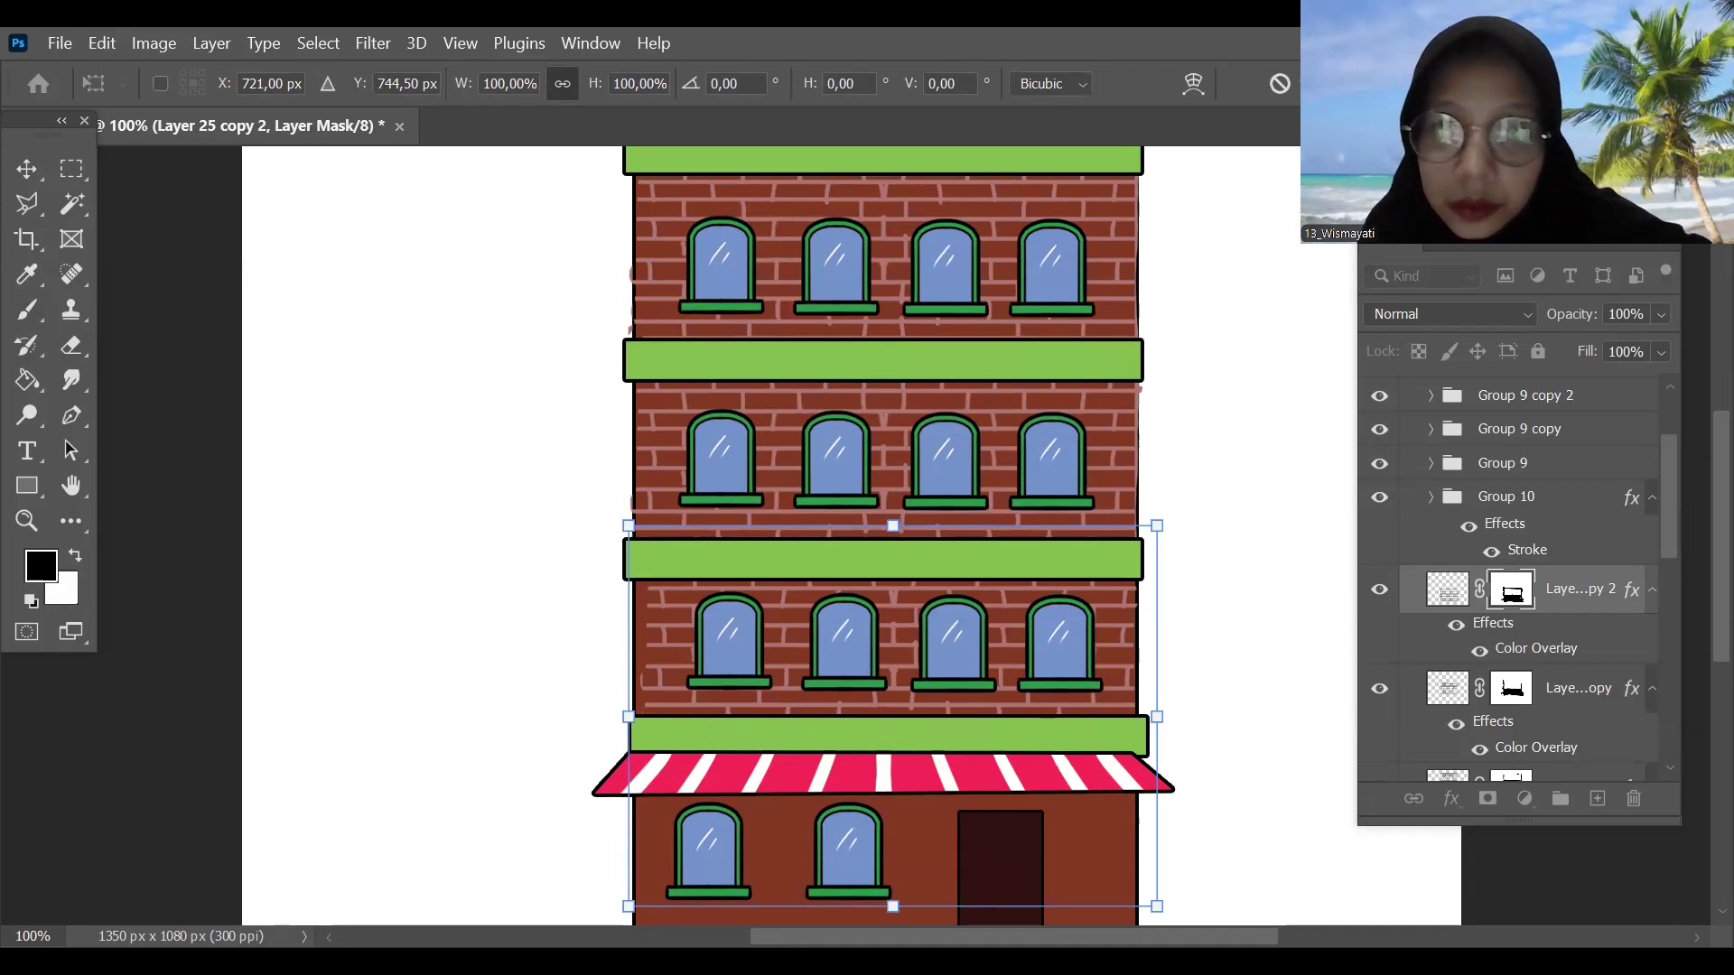
pyautogui.press('Return')
# Step: Duplicate Layer 25 copy 2 and move the duplicate onto the ground floor, at about X 713 px and Y 995 px
pyautogui.hotkey('ctrl', '-')
pyautogui.moveTo(1223, 611); pyautogui.dragTo(1219, 525)
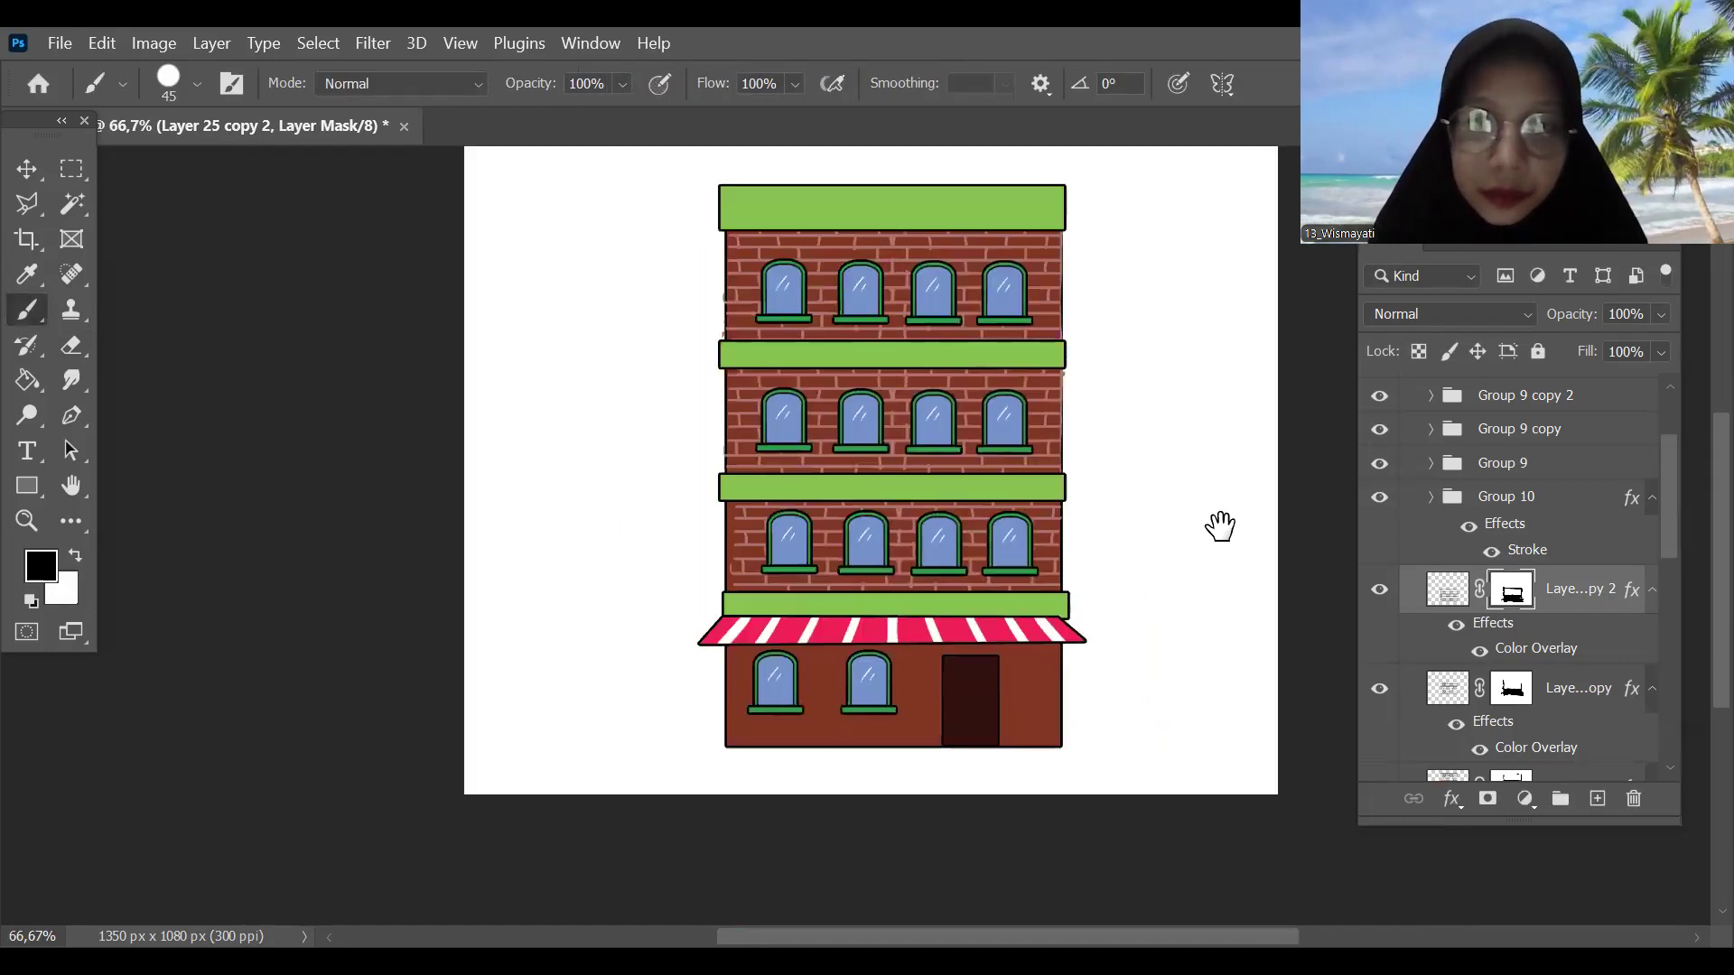
pyautogui.hotkey('ctrl', 'j')
pyautogui.hotkey('ctrl', 't')
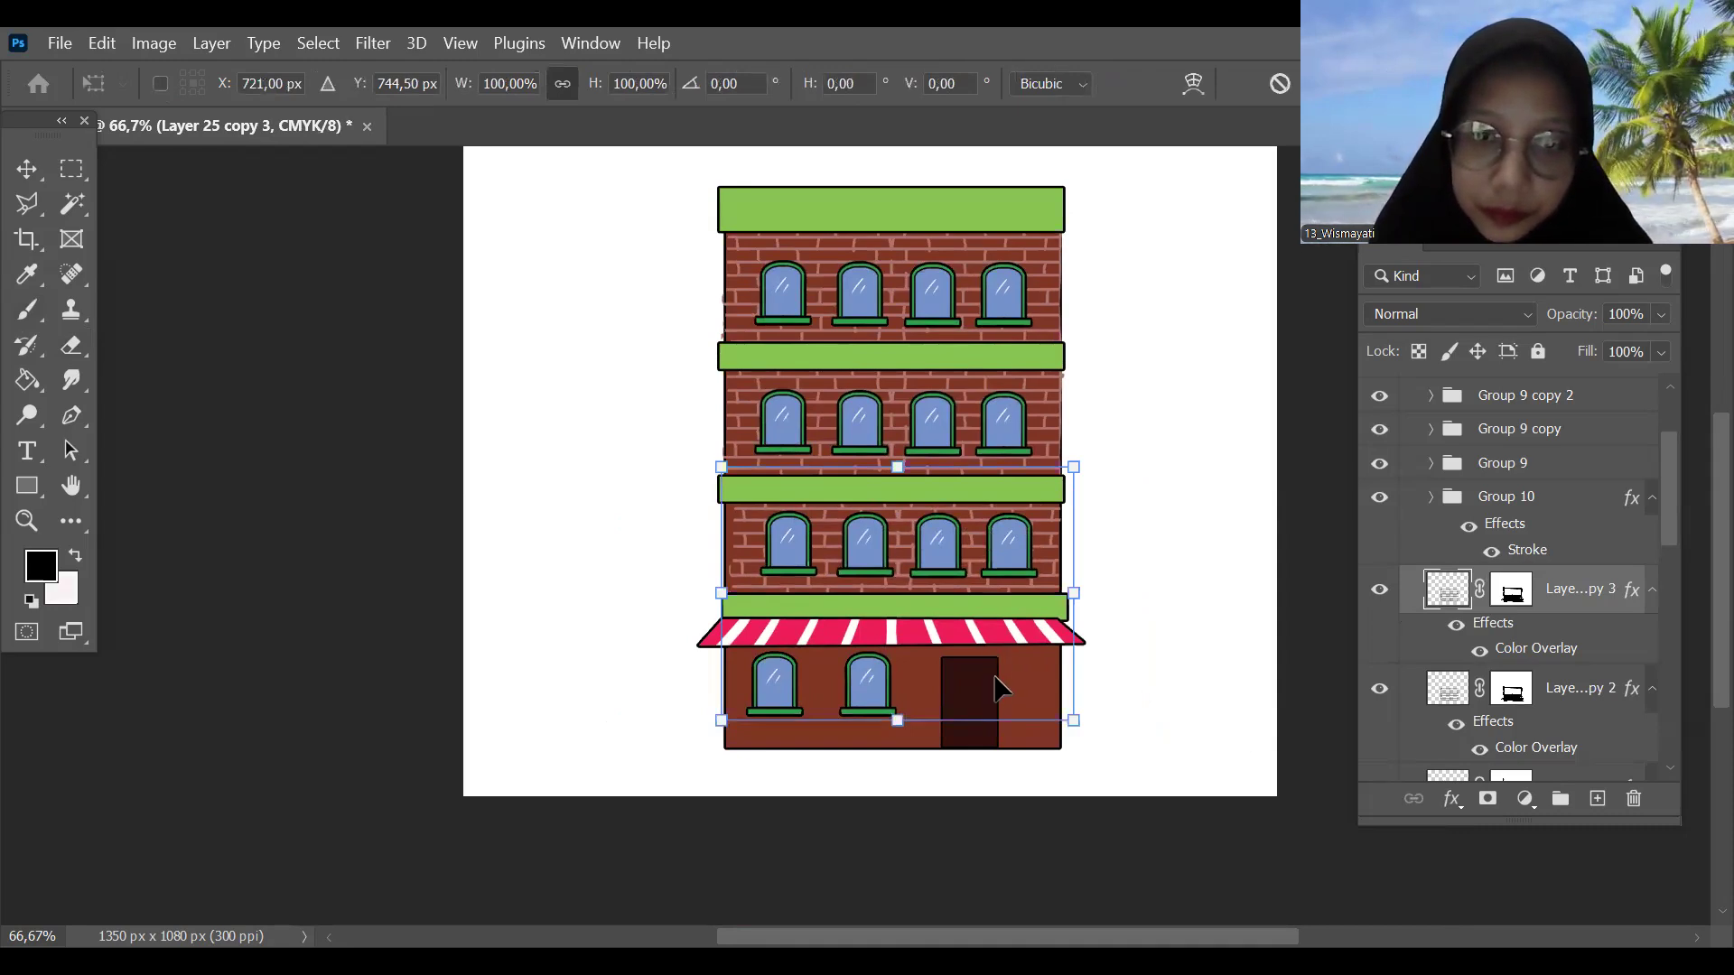
pyautogui.moveTo(996, 687); pyautogui.dragTo(1003, 837)
pyautogui.press('Left')
pyautogui.press('Left')
pyautogui.press('Left')
pyautogui.press('Left')
pyautogui.press('Left')
pyautogui.press('Left')
pyautogui.press('Left')
pyautogui.press('Left')
pyautogui.press('Left')
pyautogui.press('Left')
pyautogui.press('Left')
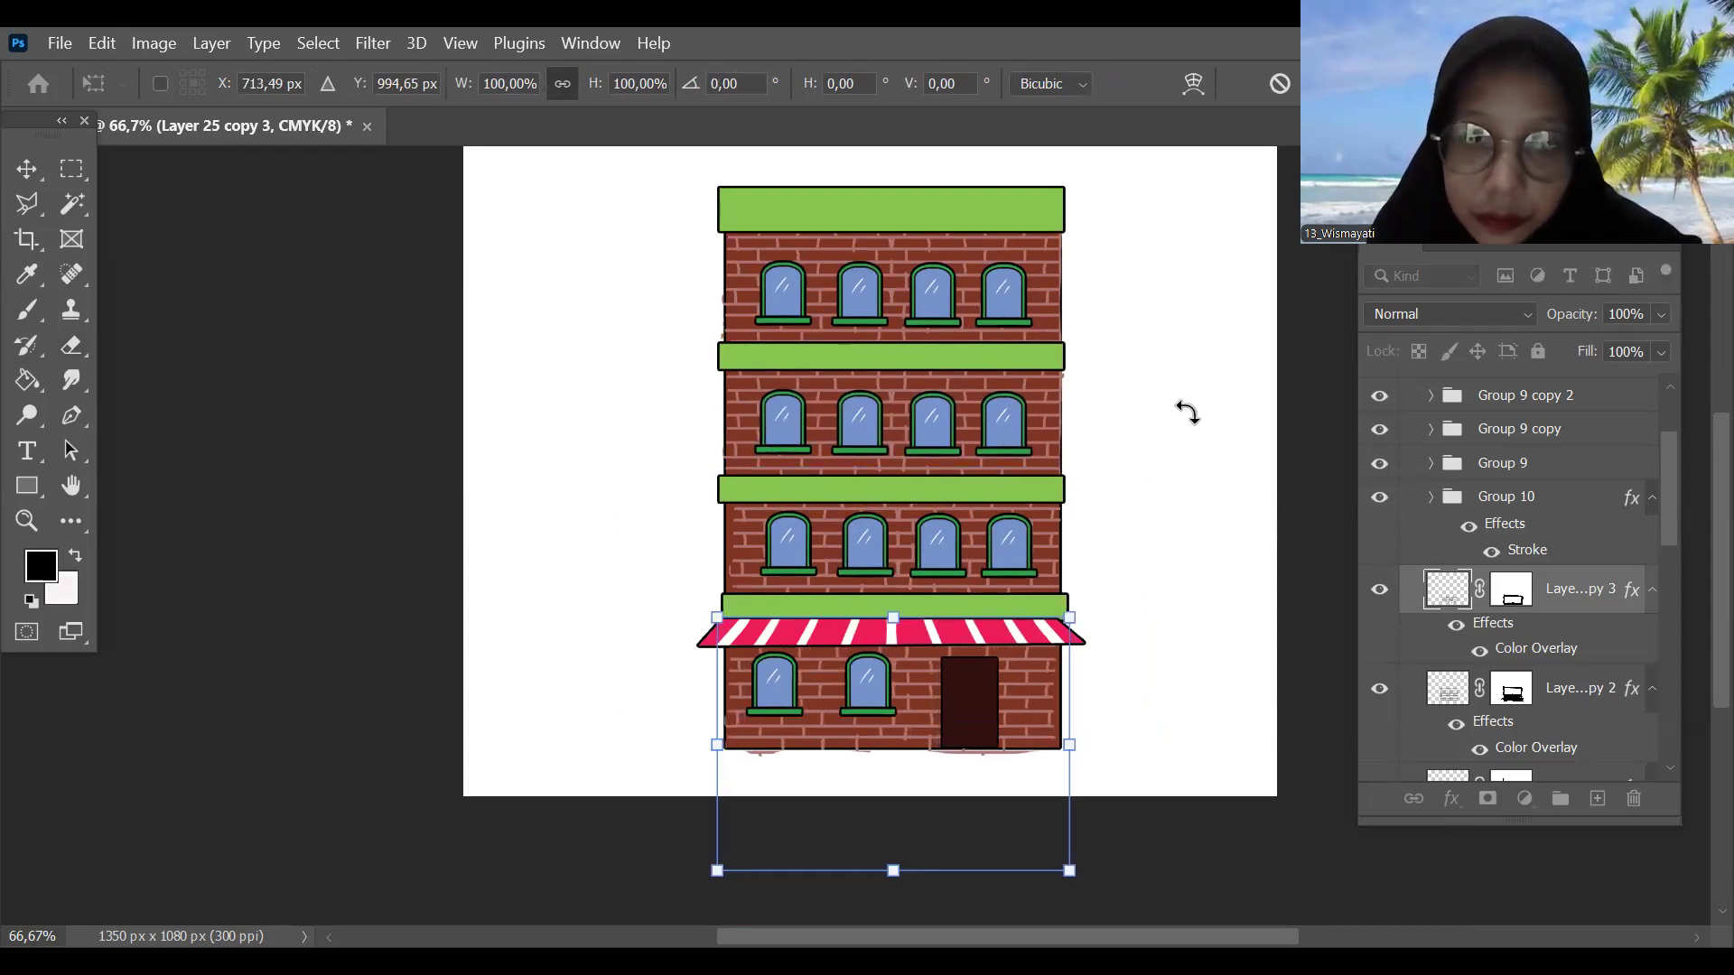
pyautogui.press('Return')
# Step: Paint on the mask of Layer 25 copy 3 to hide the brick lines sticking out along the building's base
pyautogui.press('b')
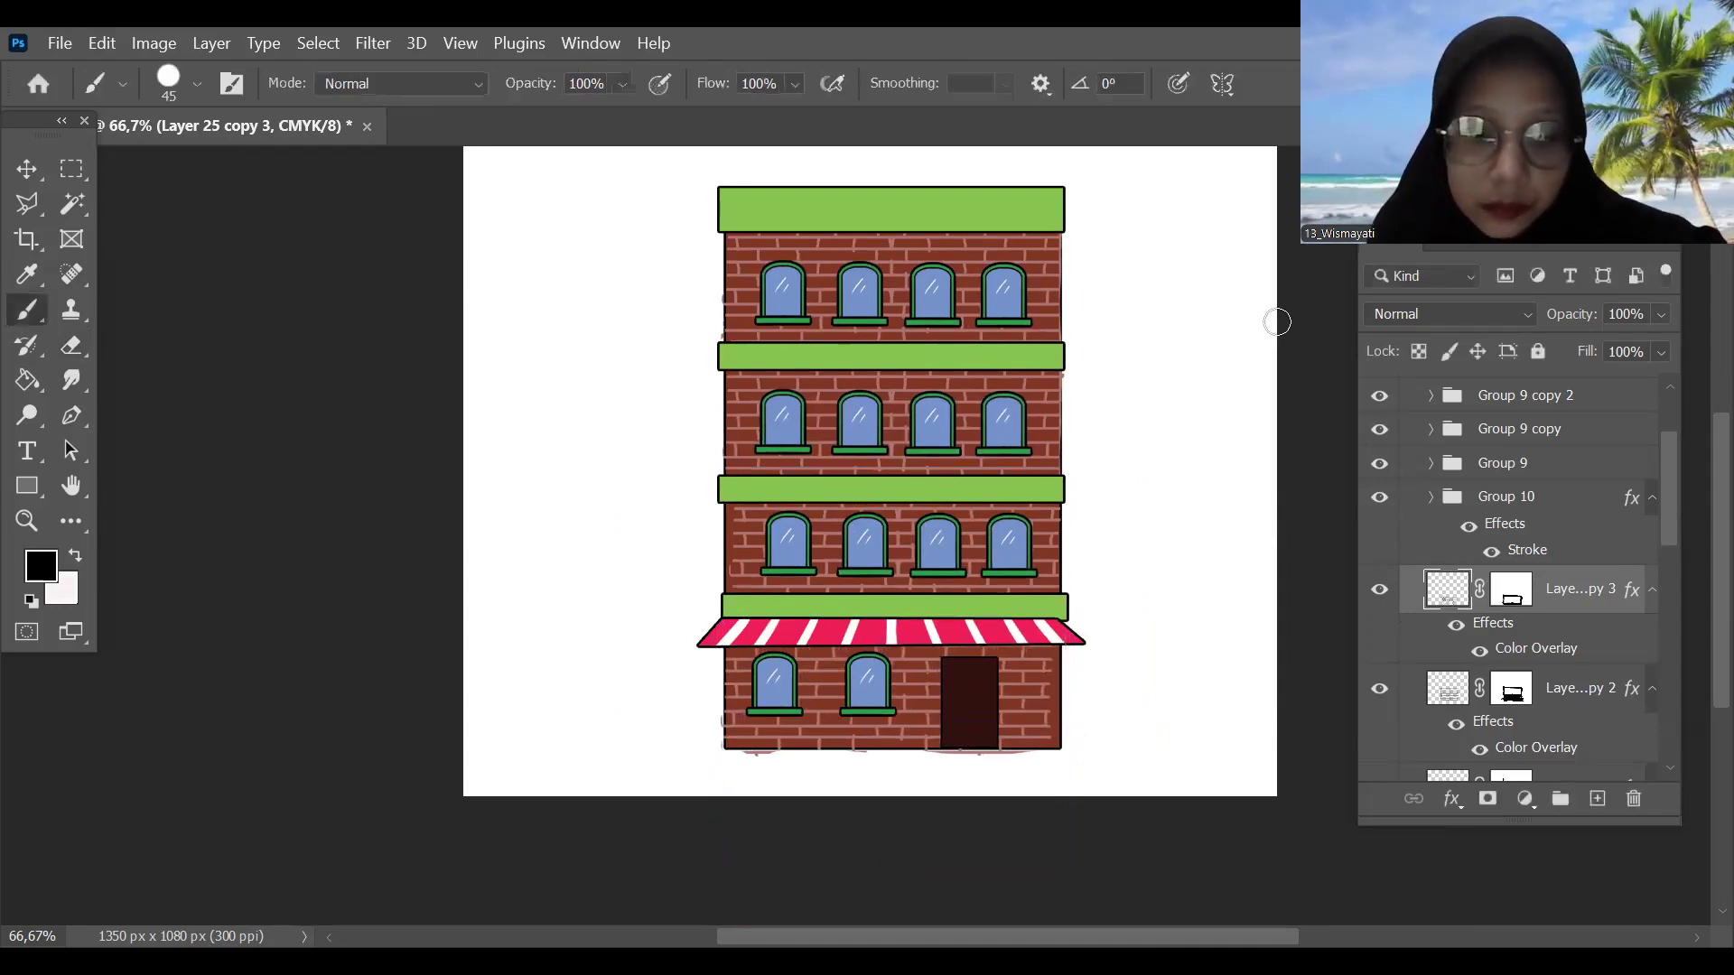
pyautogui.click(1507, 596)
pyautogui.hotkey('ctrl', '+')
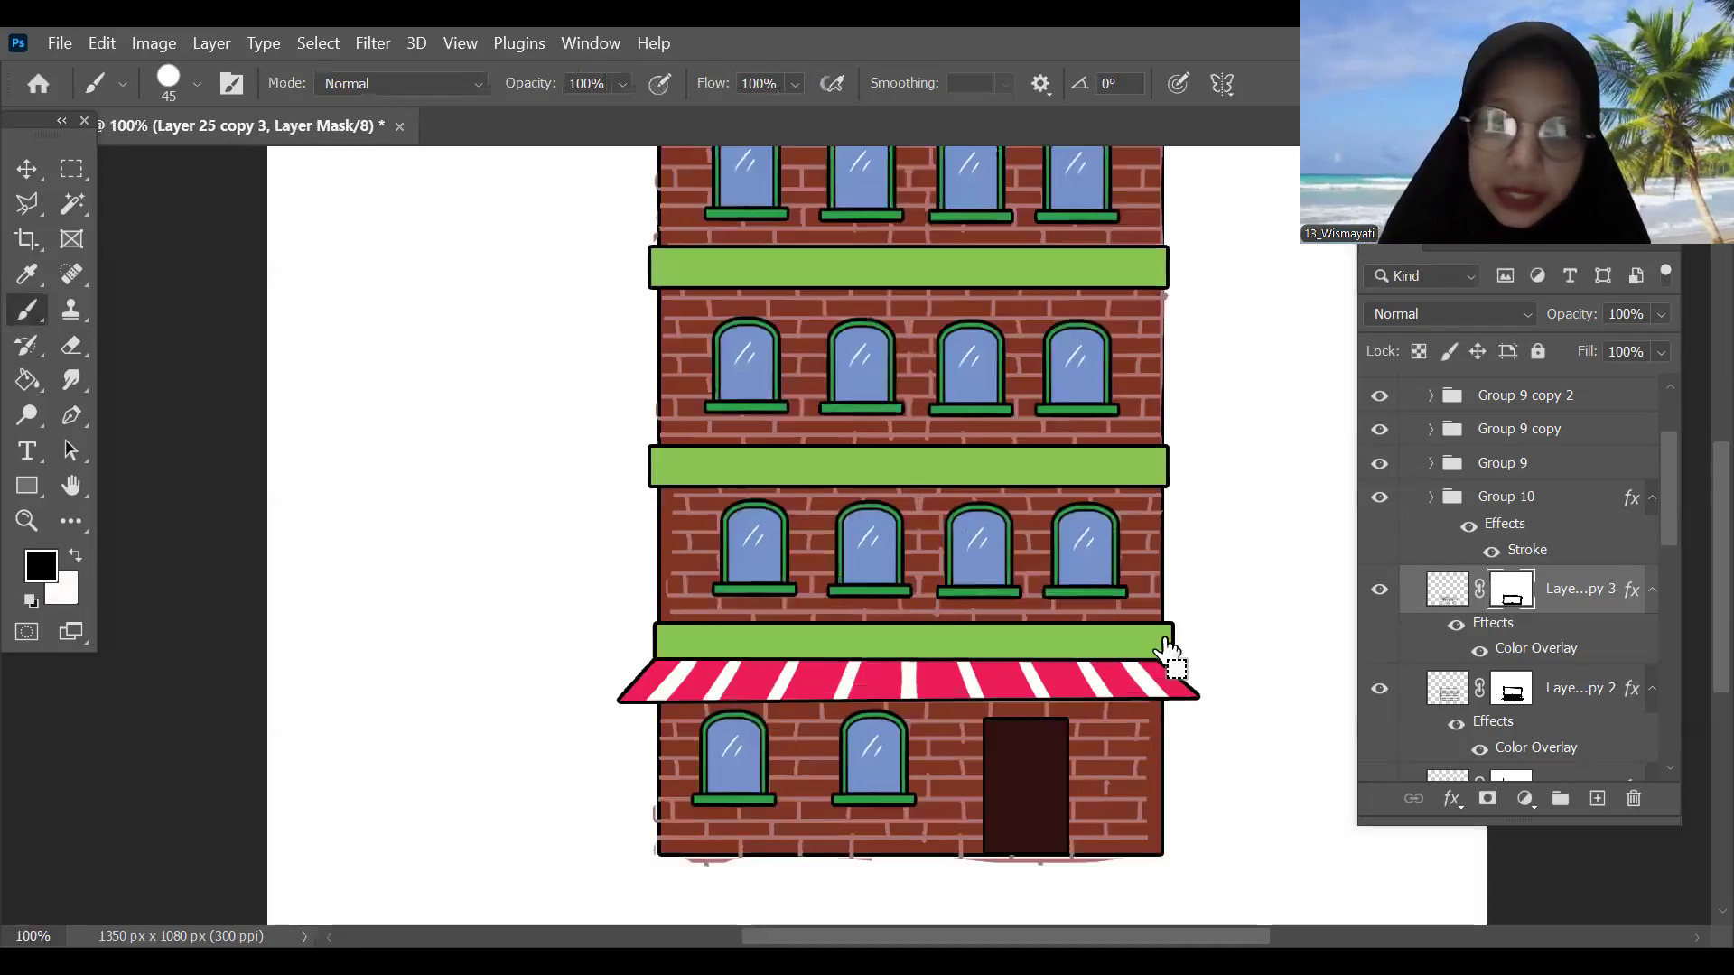
pyautogui.moveTo(1110, 558); pyautogui.dragTo(1056, 407)
pyautogui.moveTo(639, 709)
pyautogui.mouseDown()
pyautogui.moveTo(695, 715)
pyautogui.moveTo(624, 726)
pyautogui.moveTo(589, 659)
pyautogui.moveTo(590, 721)
pyautogui.moveTo(1146, 719)
pyautogui.mouseUp()
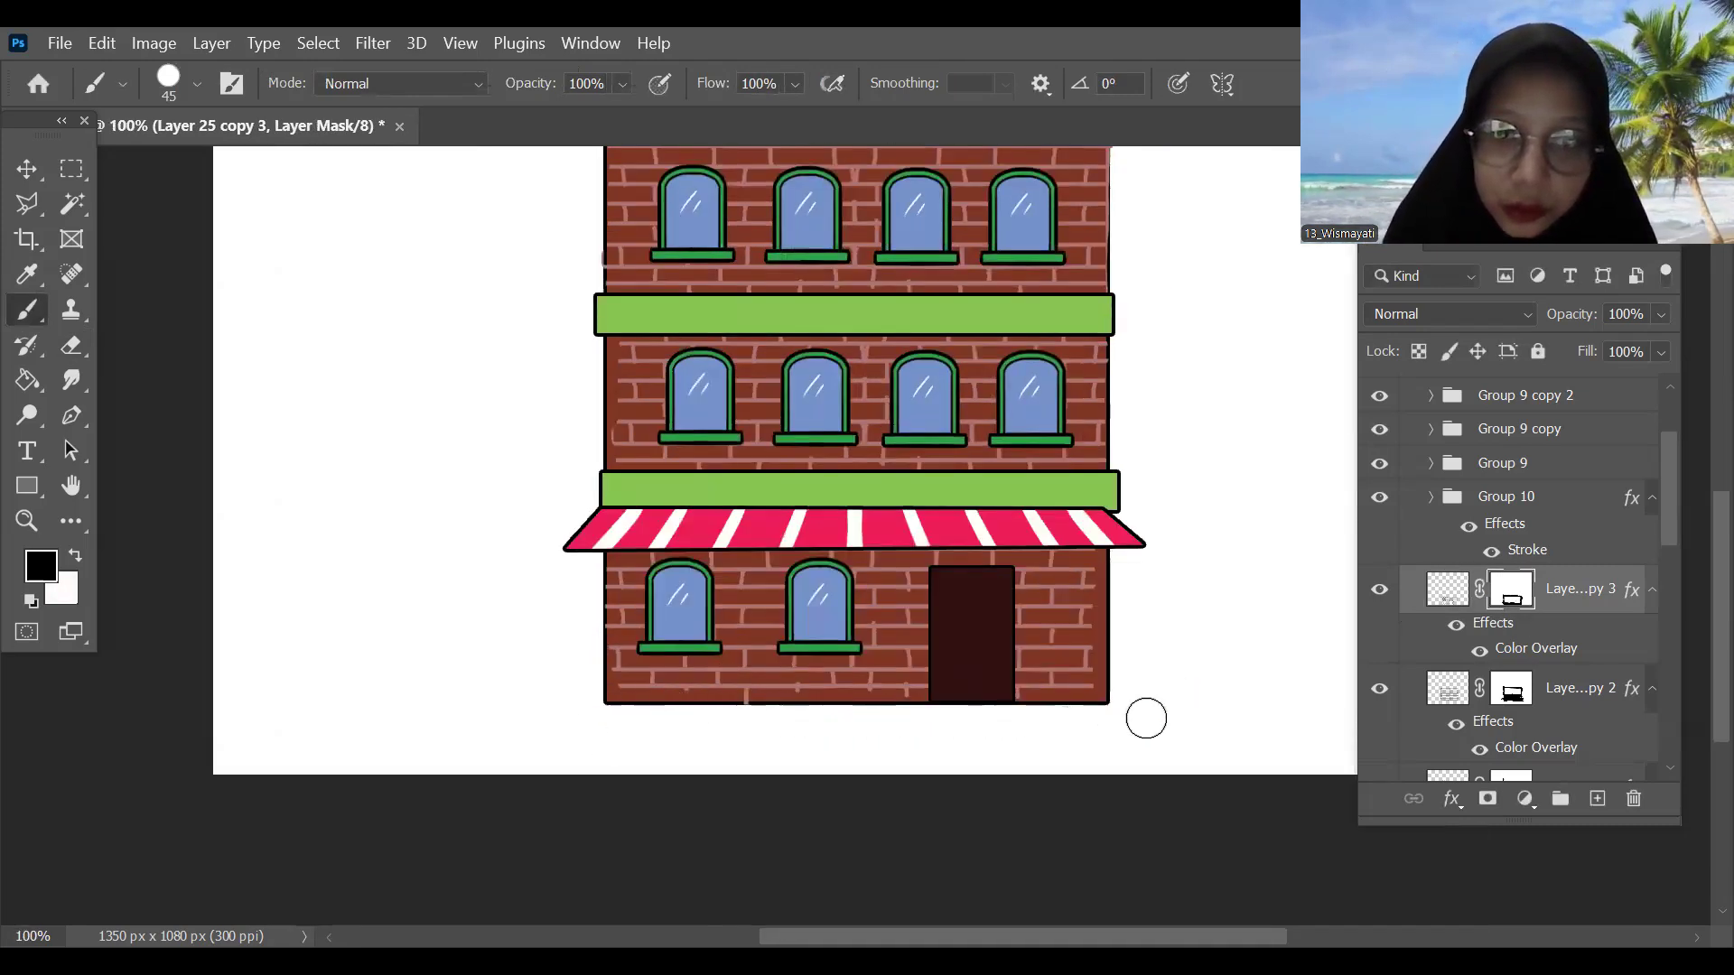
# Step: Group Layer 25 and its three brick pattern copies together
pyautogui.hotkey('ctrl', '-')
pyautogui.moveTo(1154, 500); pyautogui.dragTo(1173, 772)
pyautogui.hotkey('ctrl', '-')
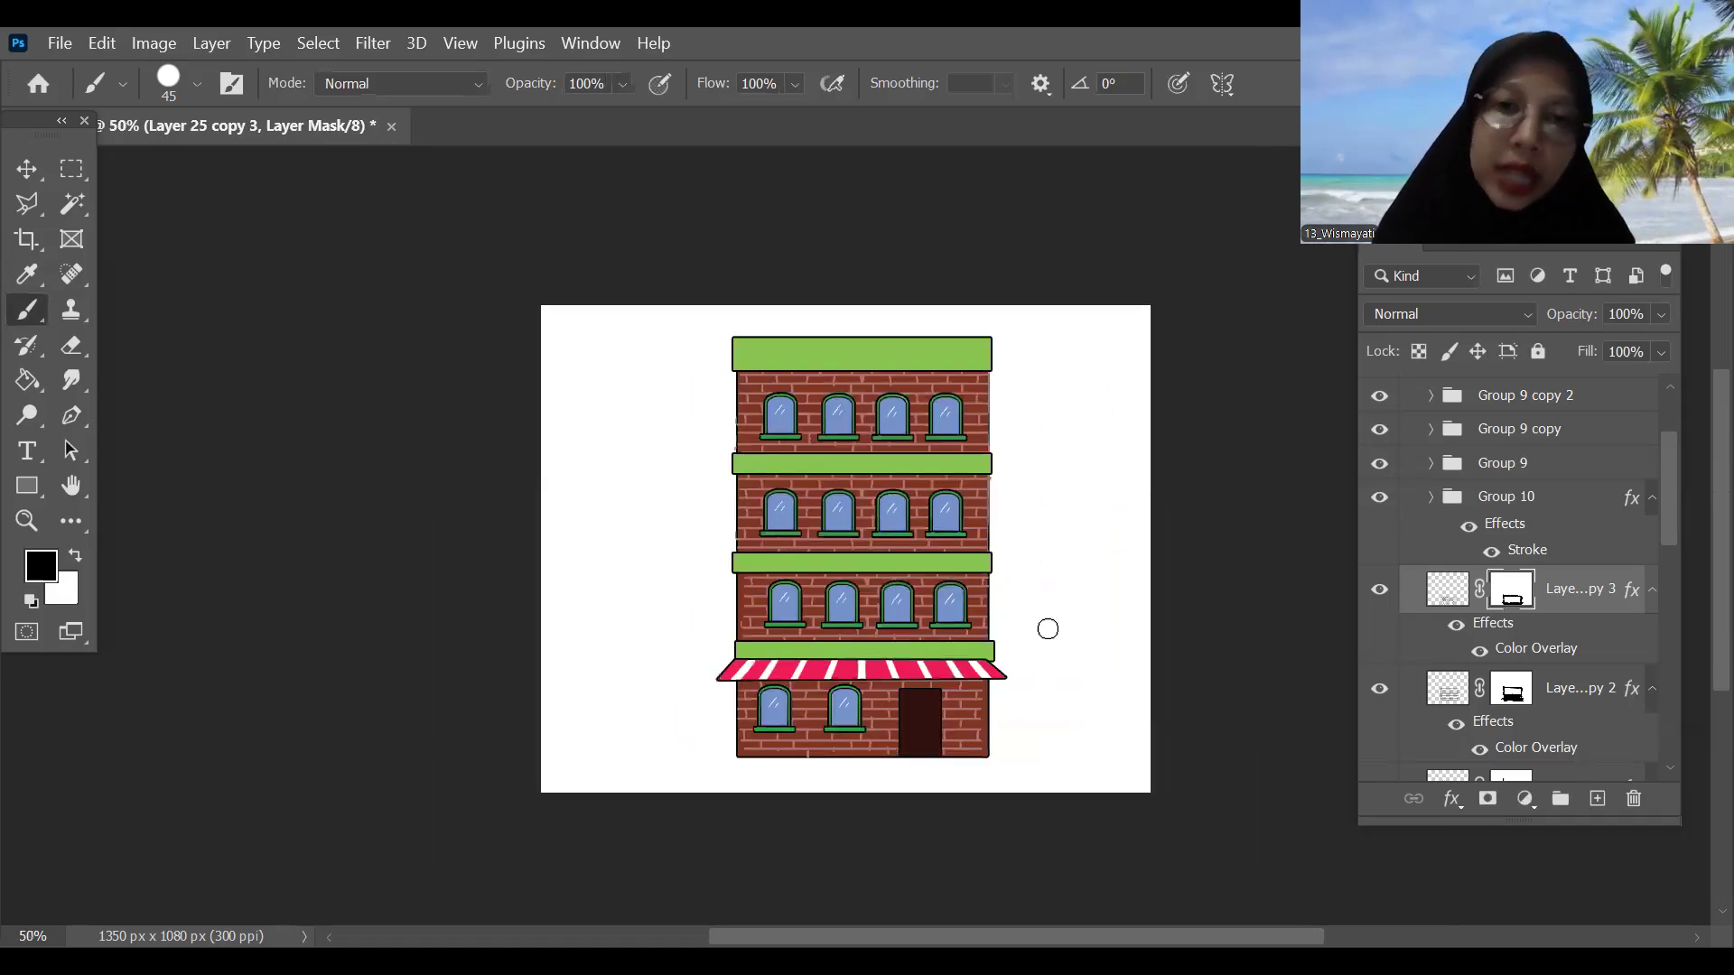
pyautogui.hotkey('ctrl', '+')
pyautogui.scroll(-1, 1141, 584)
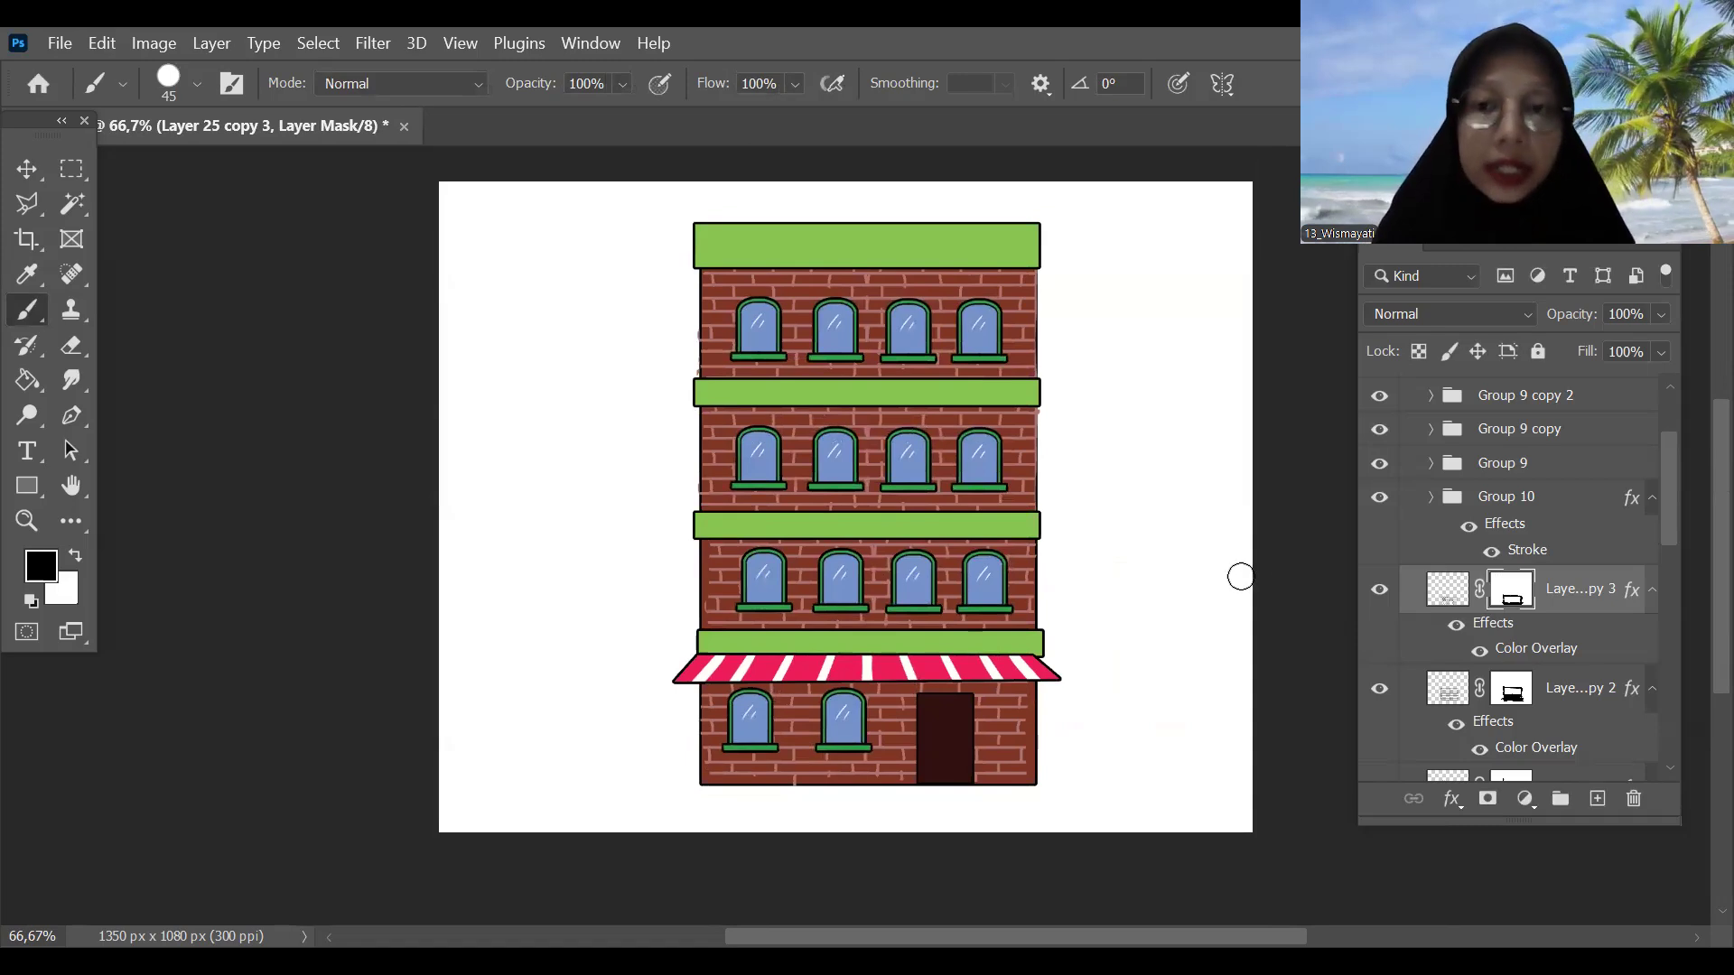
pyautogui.moveTo(1666, 529); pyautogui.dragTo(1656, 607)
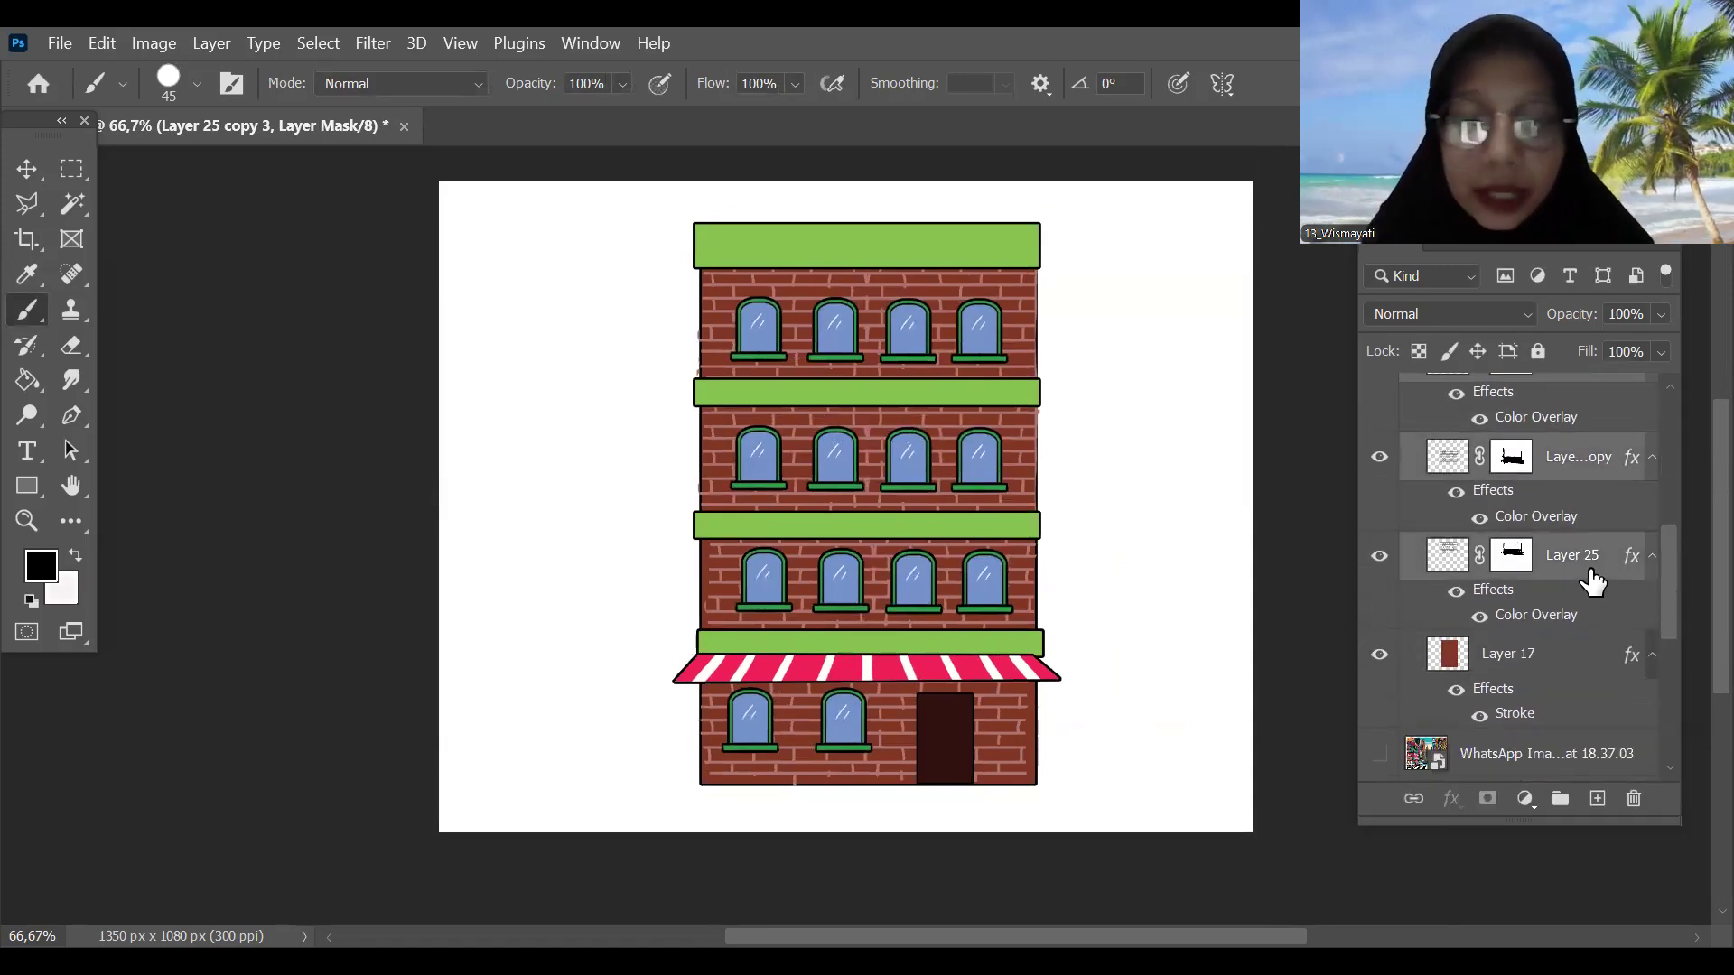
pyautogui.hotkey('ctrl', 'g')
# Step: Hide the brick pattern group and add a new empty layer above it
pyautogui.click(1379, 390)
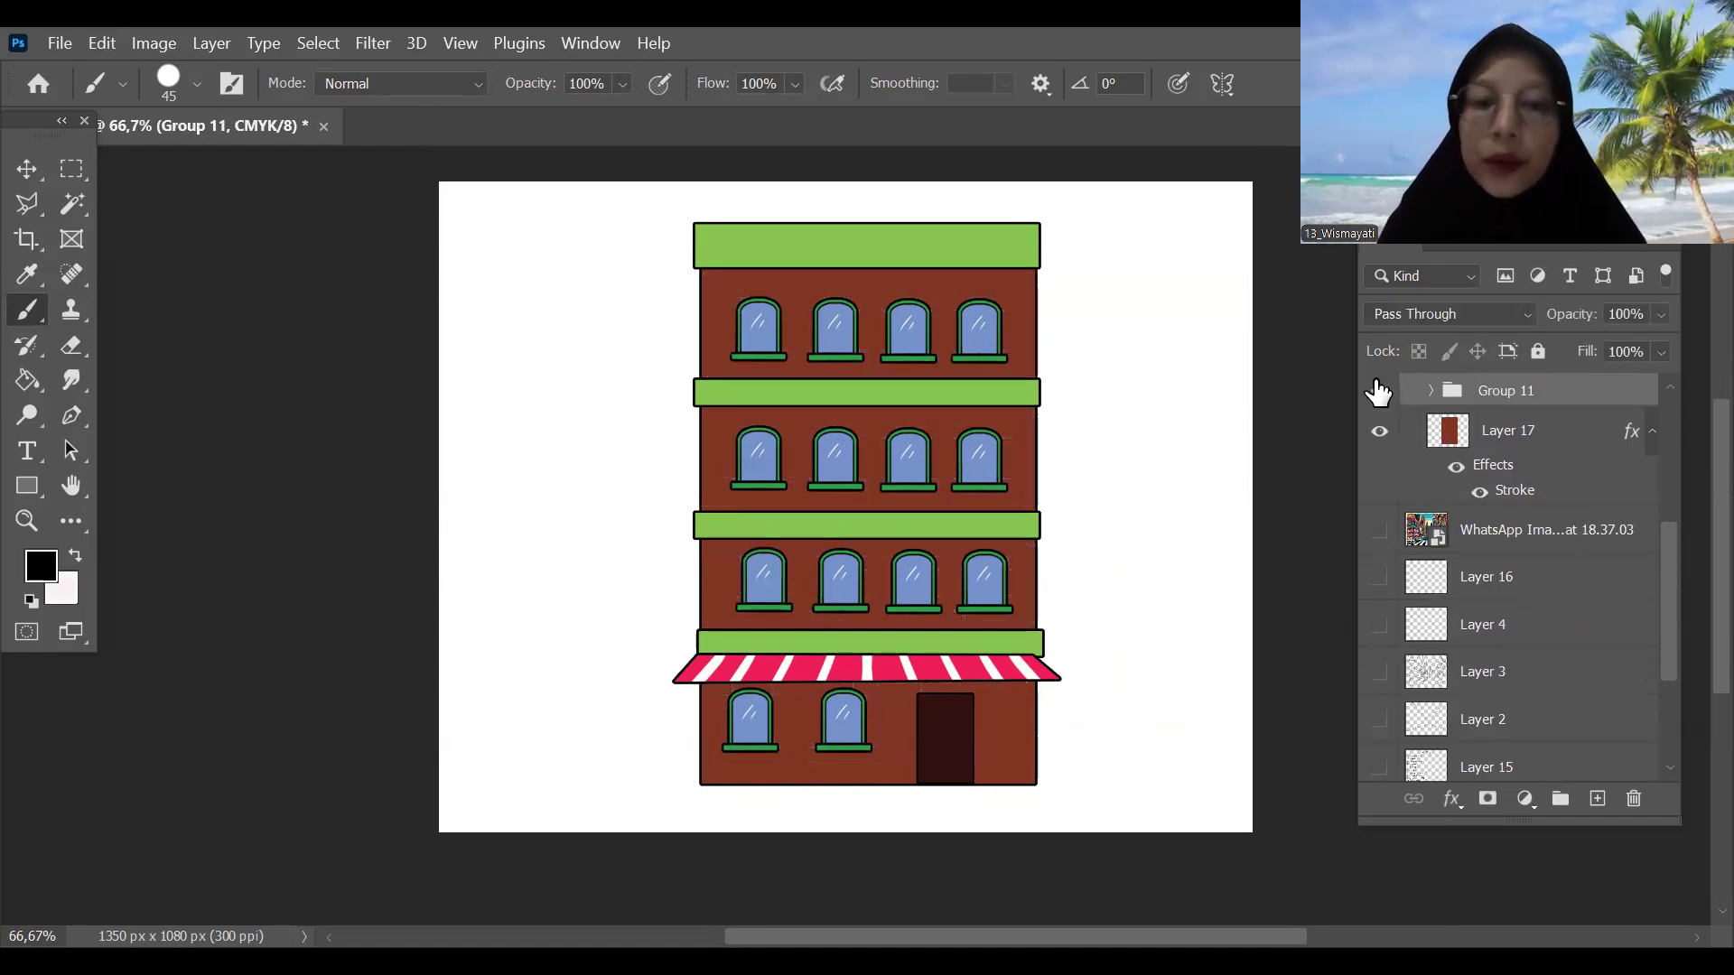
pyautogui.click(1379, 390)
pyautogui.click(1378, 390)
pyautogui.click(1598, 799)
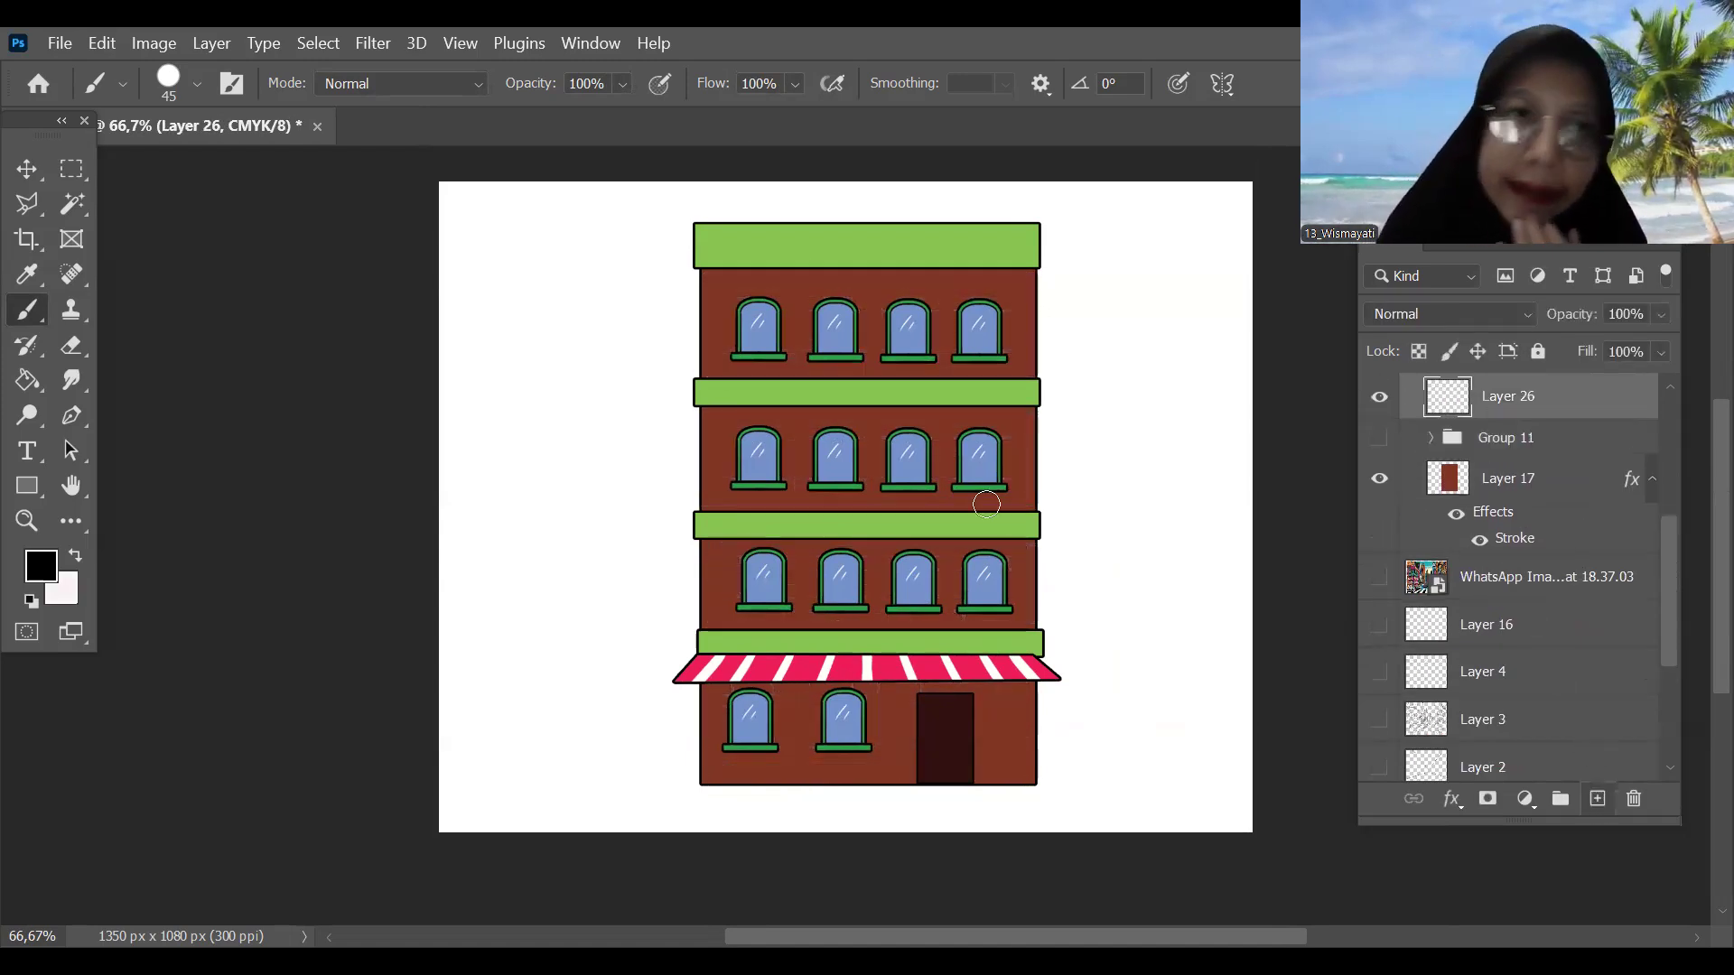
# Step: Try stamping the first custom brush at 1080 px on Layer 26, and undo the stamp
pyautogui.click(197, 84)
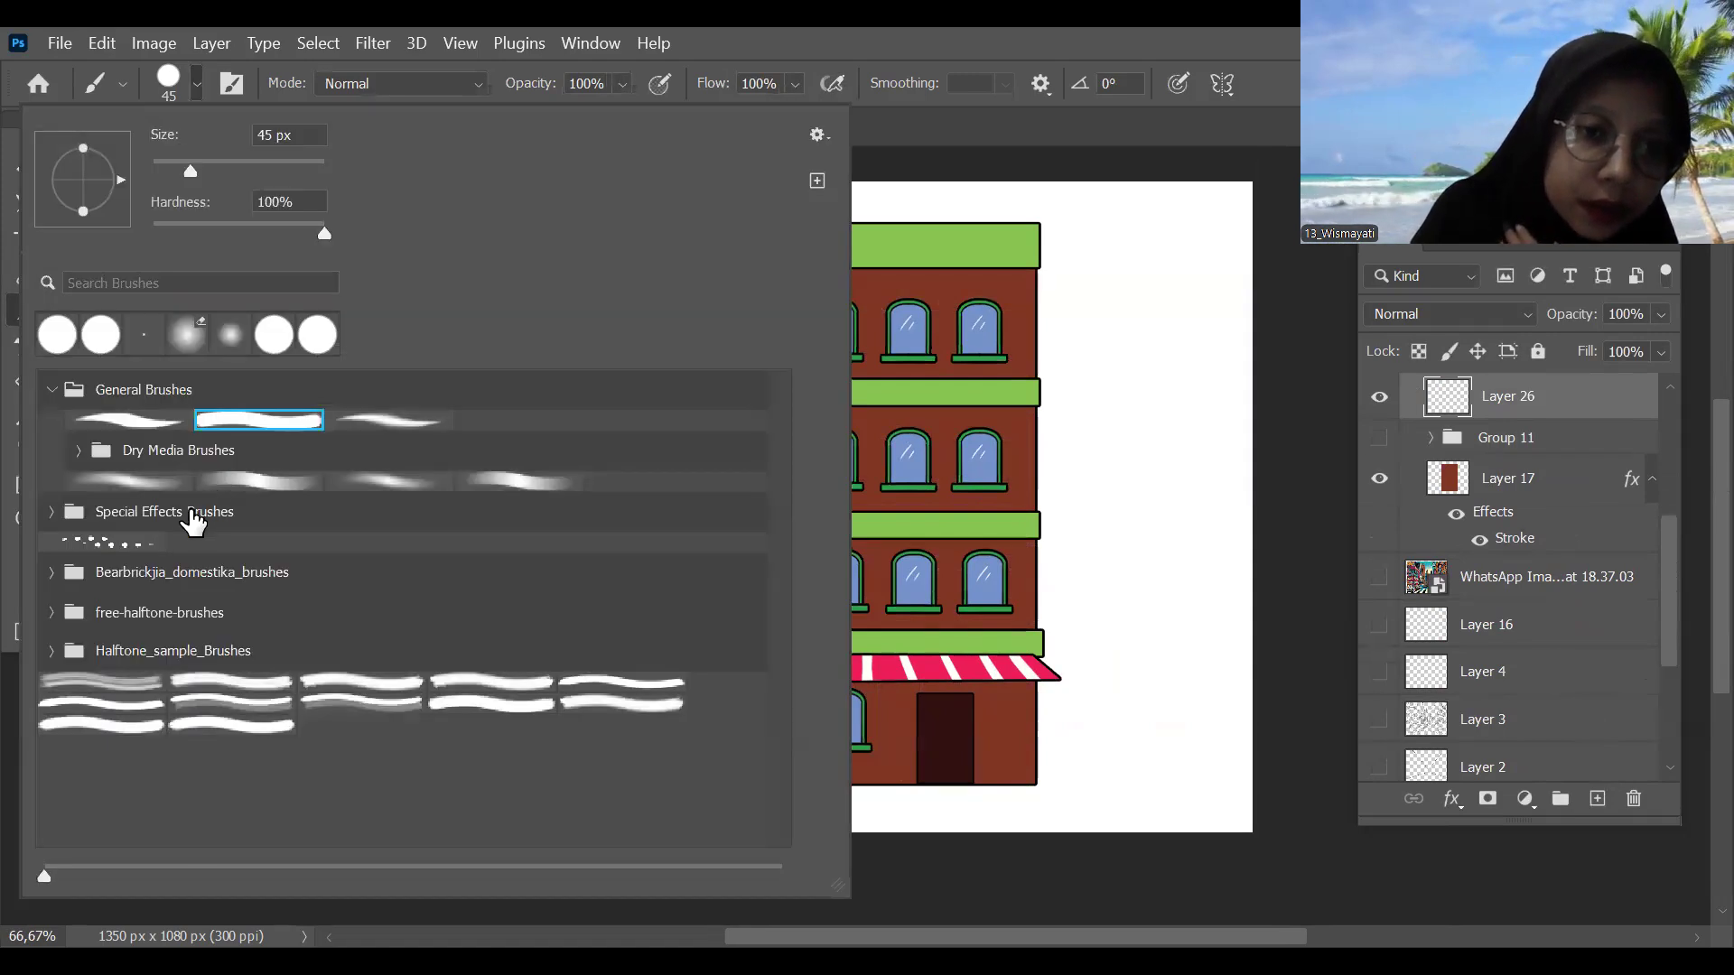
pyautogui.click(101, 684)
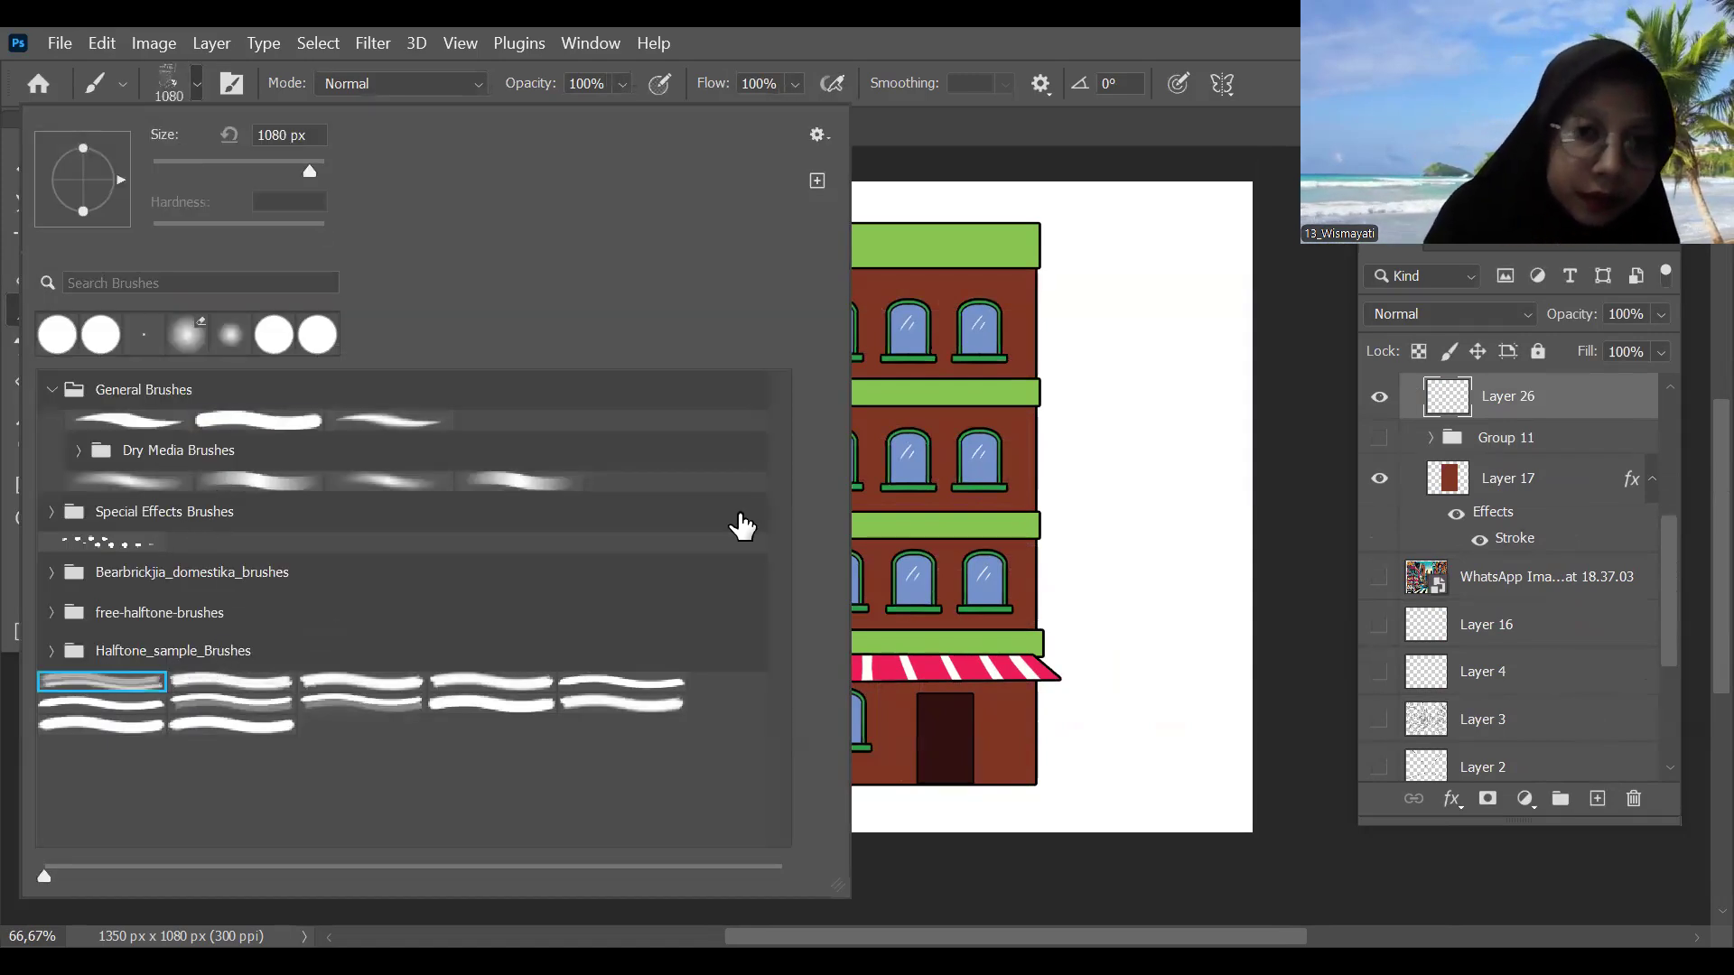
pyautogui.click(52, 654)
pyautogui.click(51, 651)
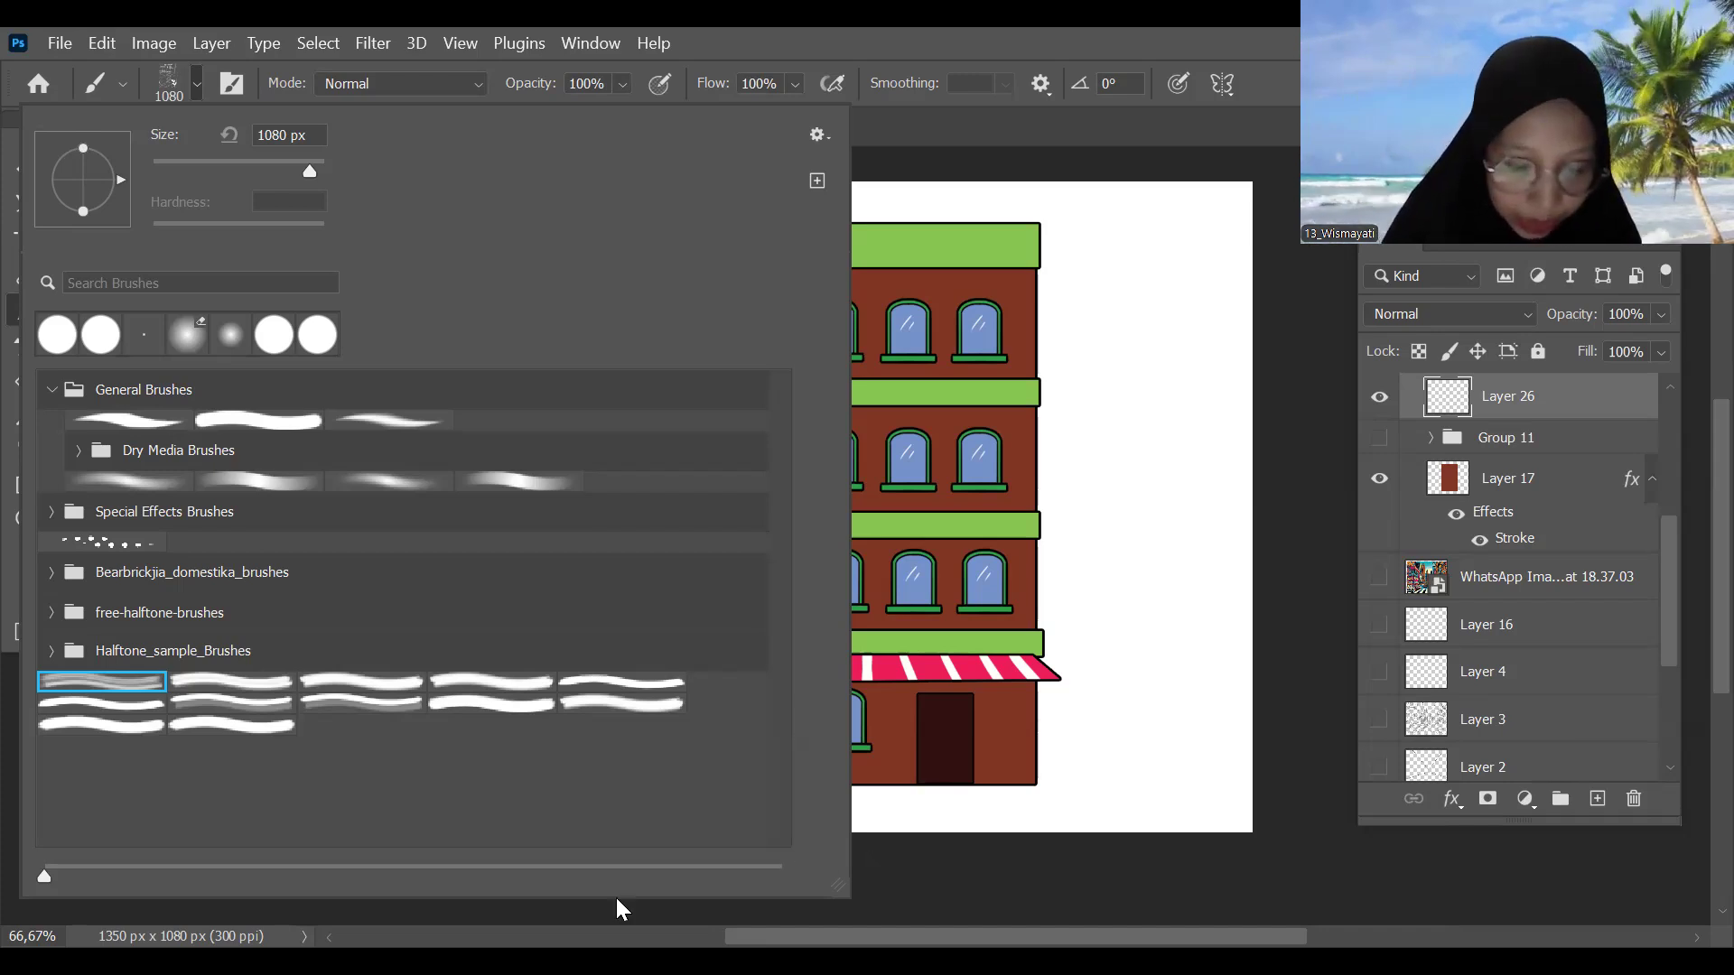
pyautogui.click(597, 841)
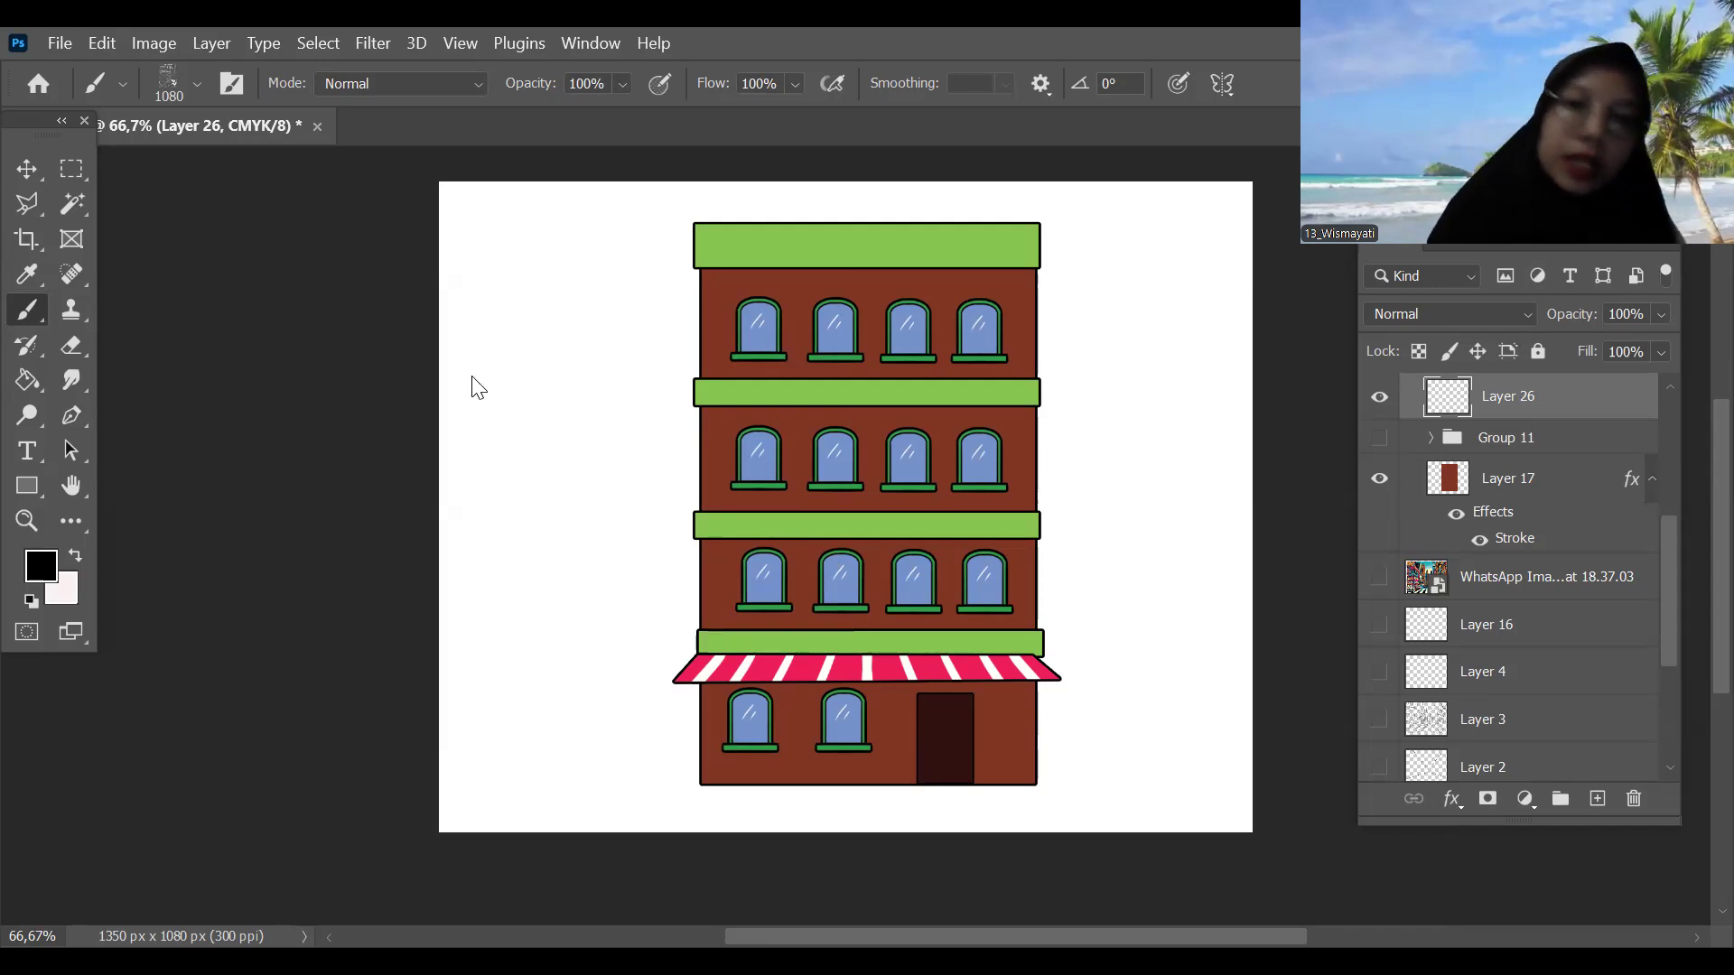
pyautogui.click(1140, 495)
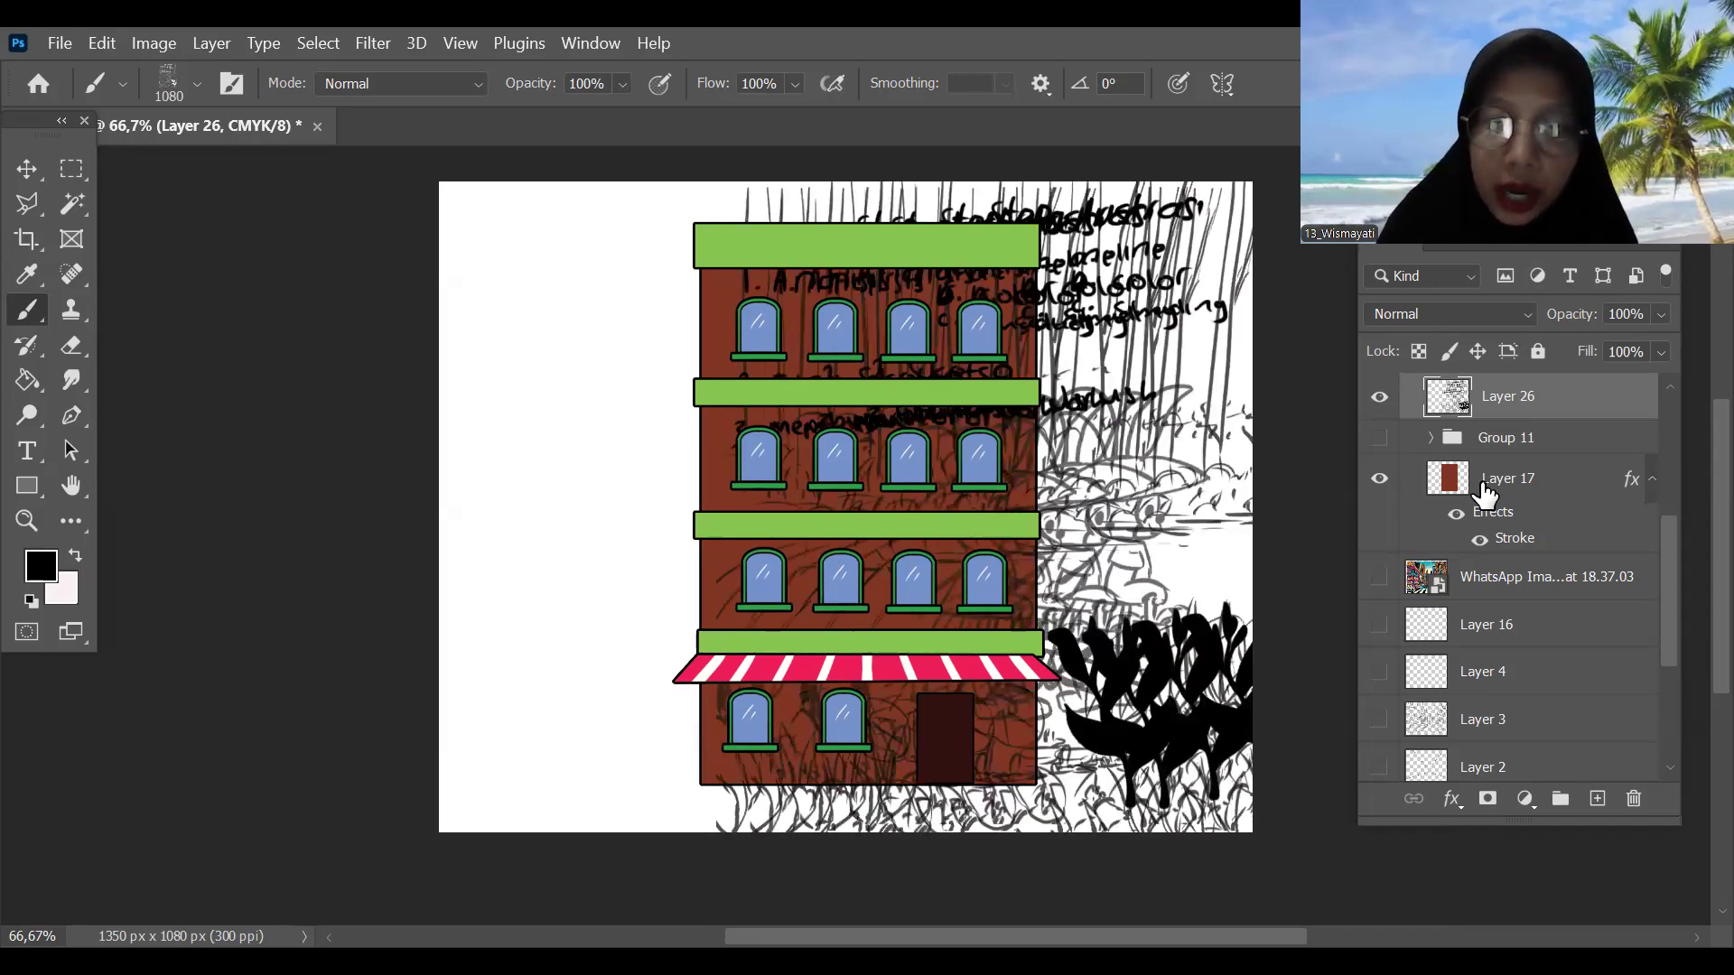
pyautogui.hotkey('ctrl', 'z')
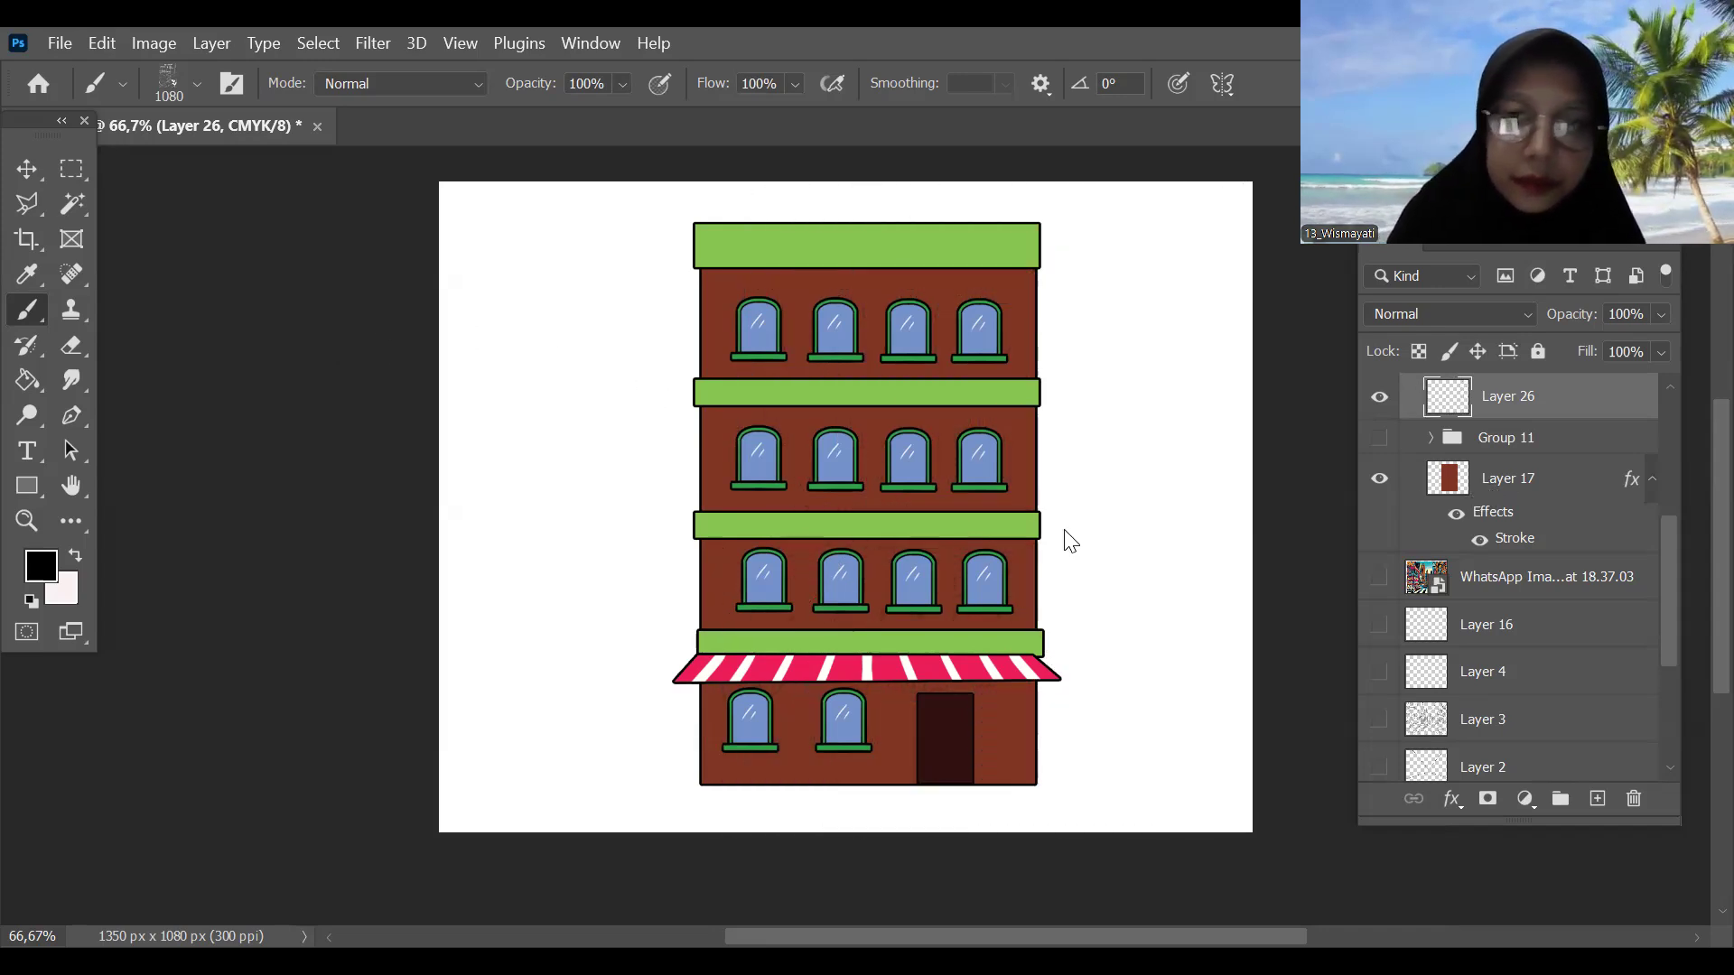
# Step: Choose the first round brush in General Brushes with 100% hardness and reduce its size to 90 px
pyautogui.hotkey('ctrl', '-')
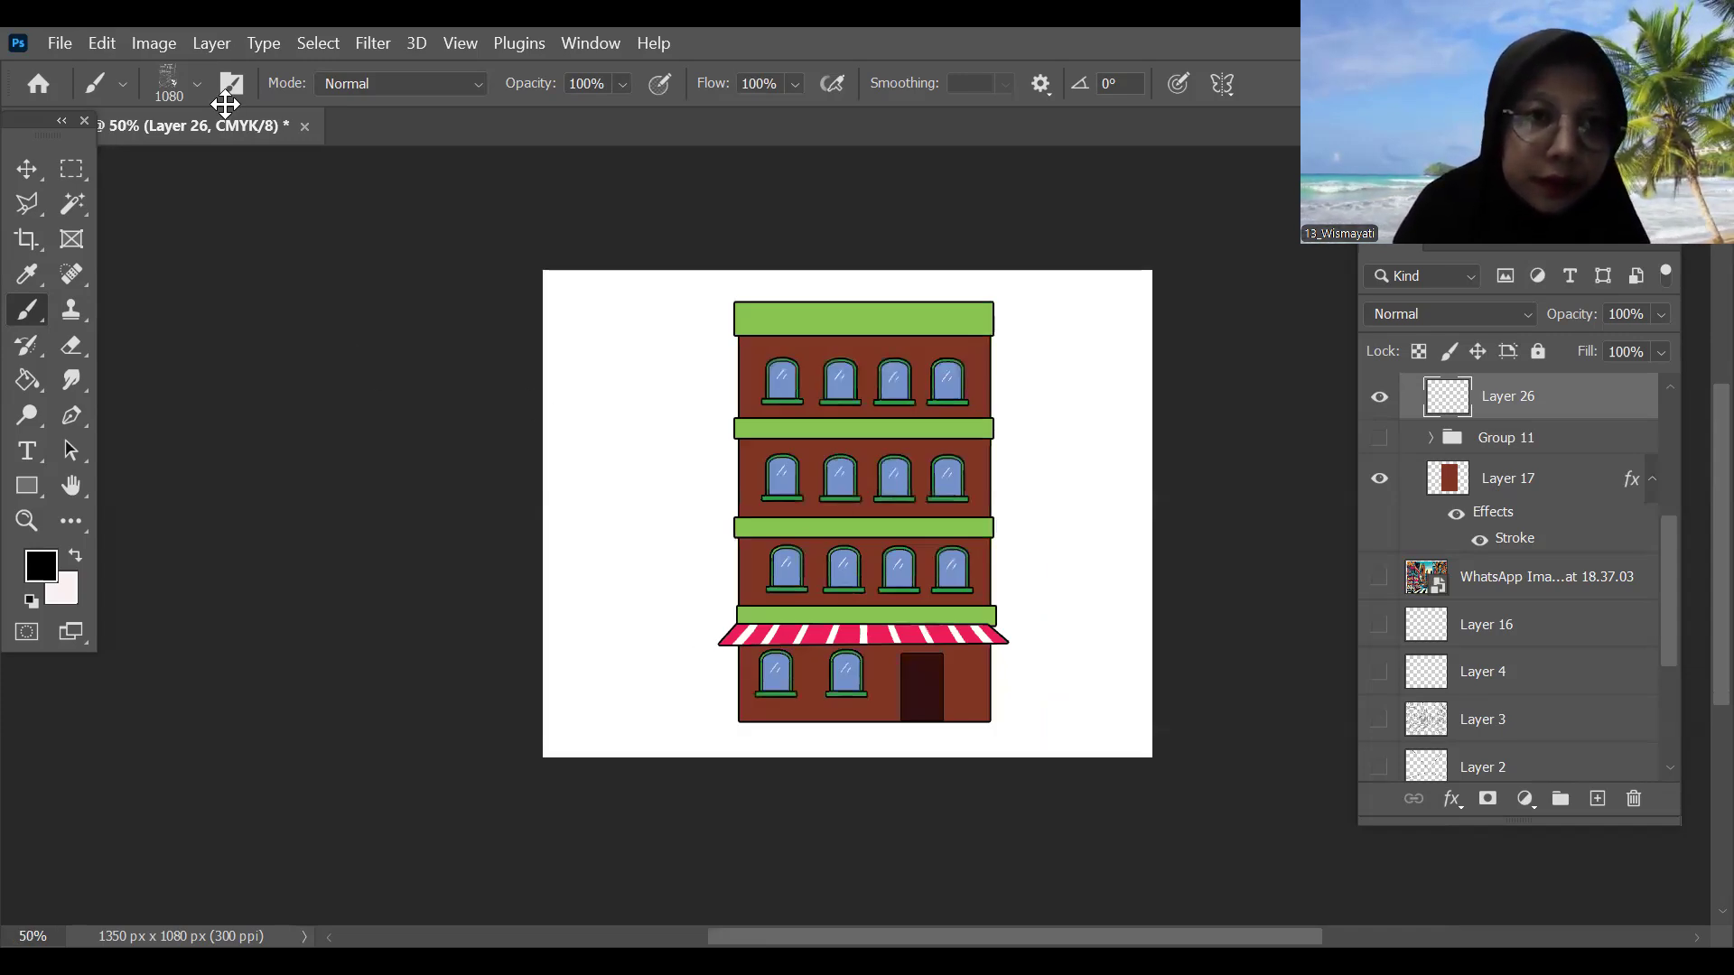
pyautogui.click(196, 84)
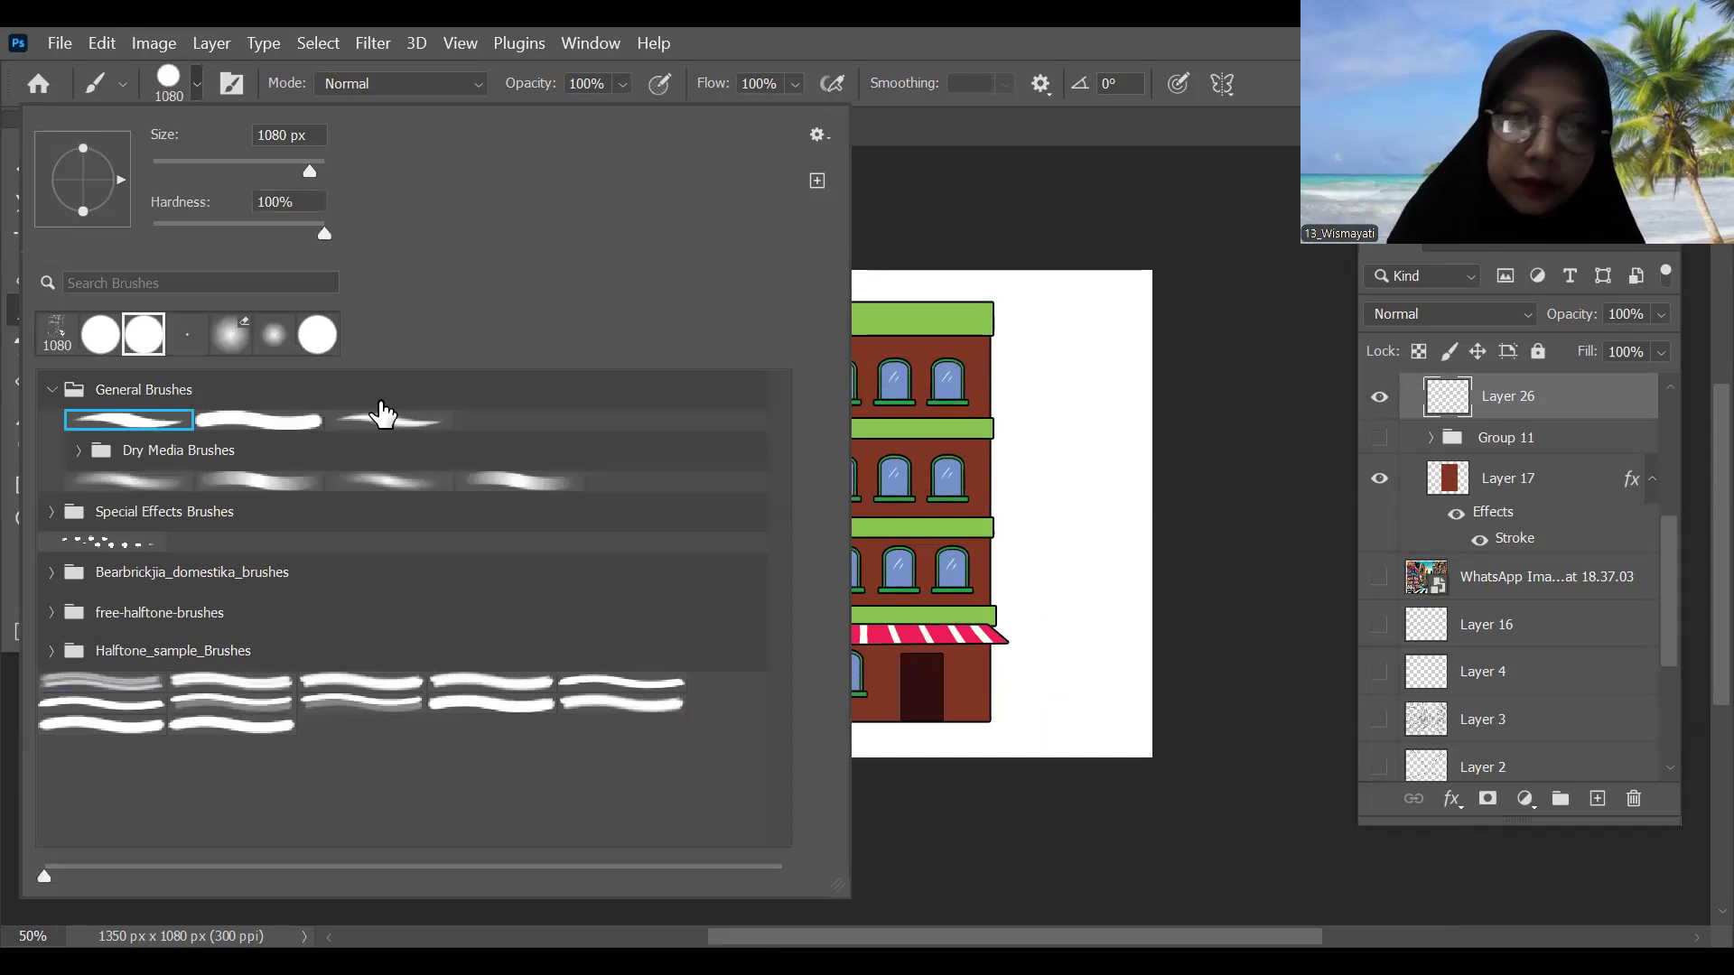
pyautogui.click(1252, 515)
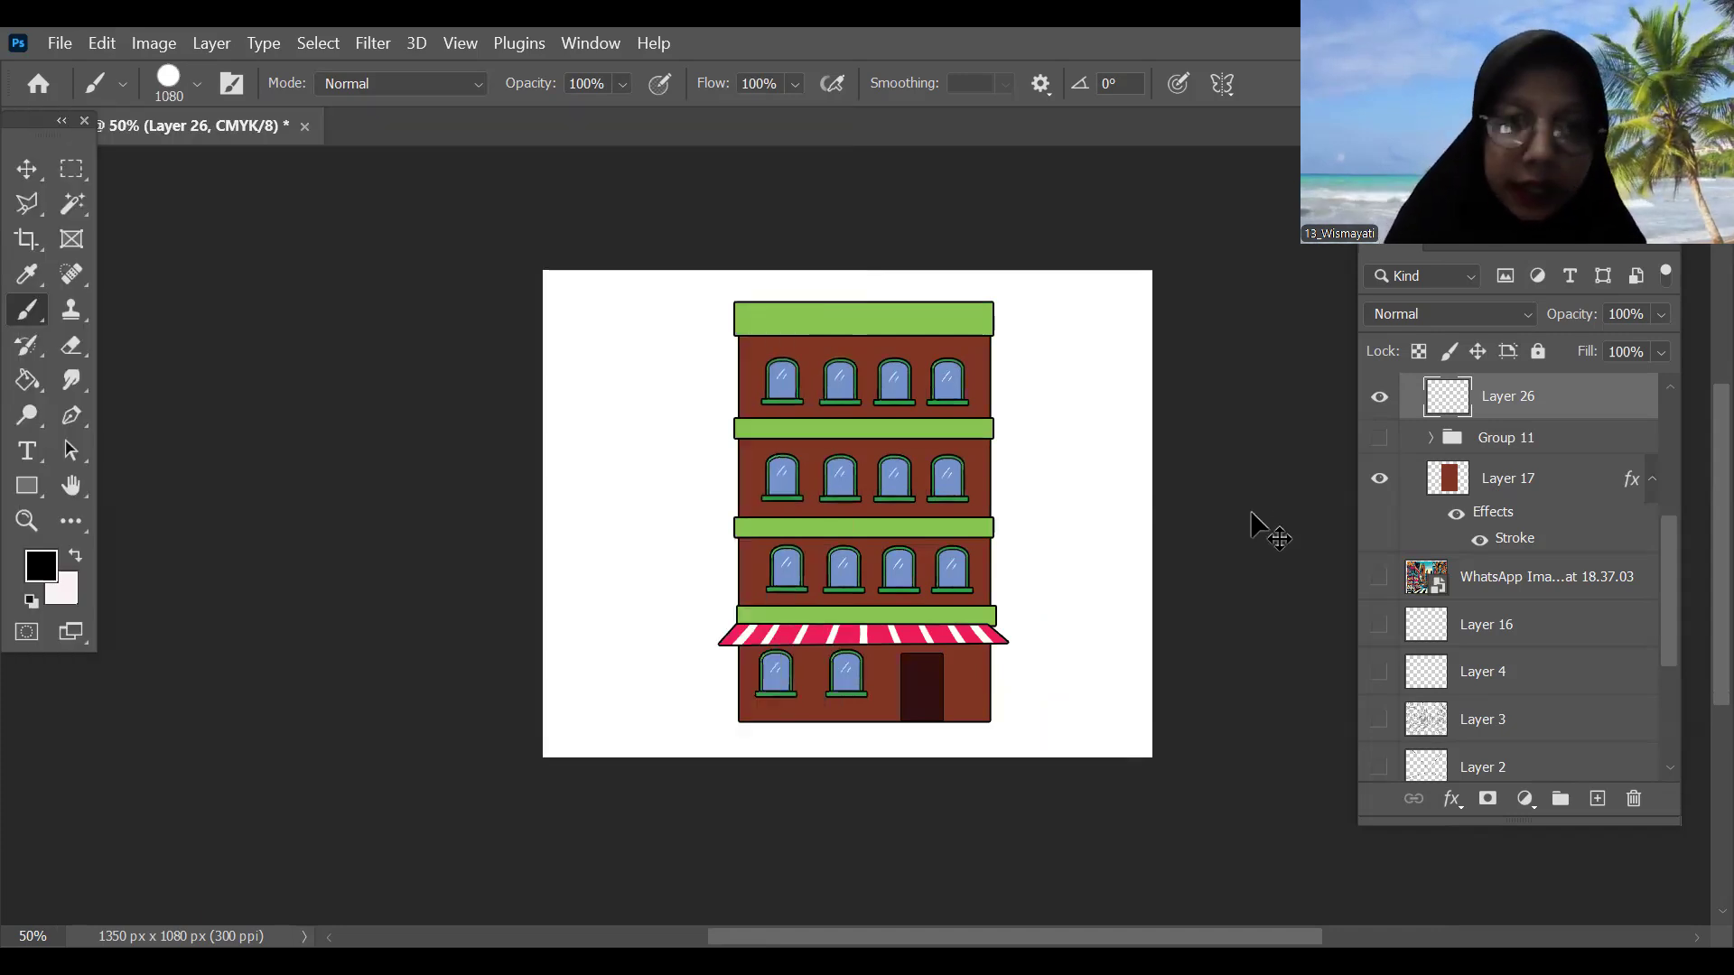
pyautogui.scroll(-1, 1006, 482)
pyautogui.scroll(2, 1008, 482)
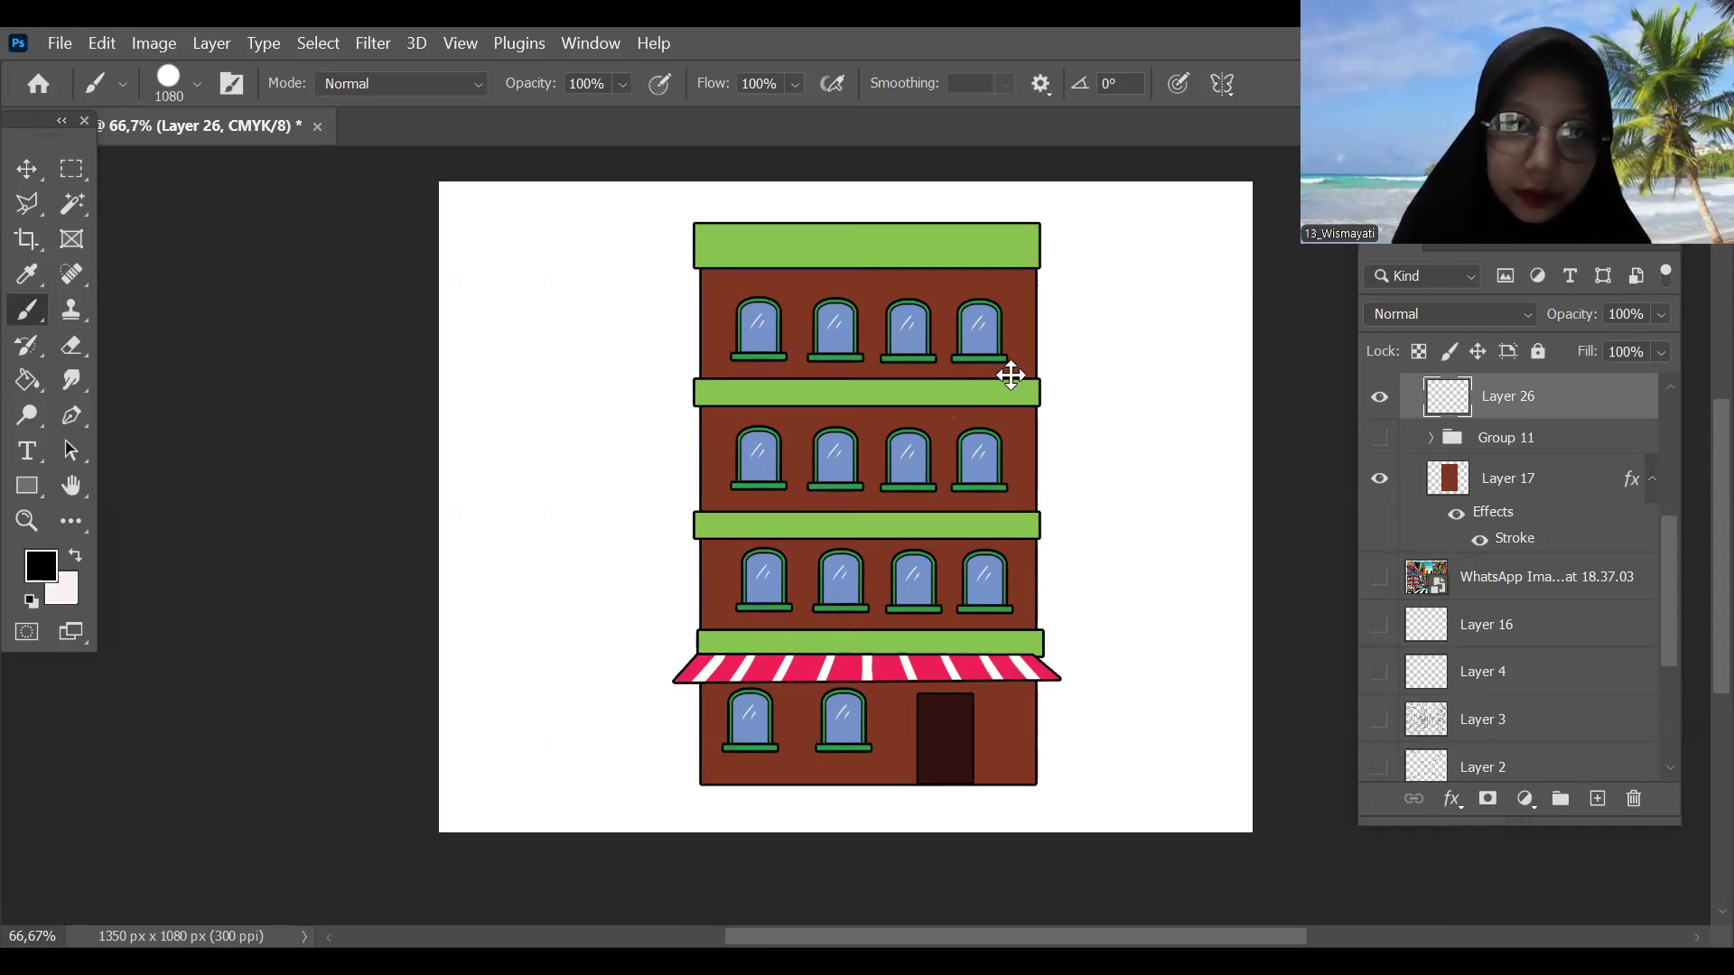
pyautogui.press('[')
pyautogui.press('[')
pyautogui.press('[')
pyautogui.press('[')
pyautogui.press('[')
pyautogui.press('[')
pyautogui.press('[')
pyautogui.press('[')
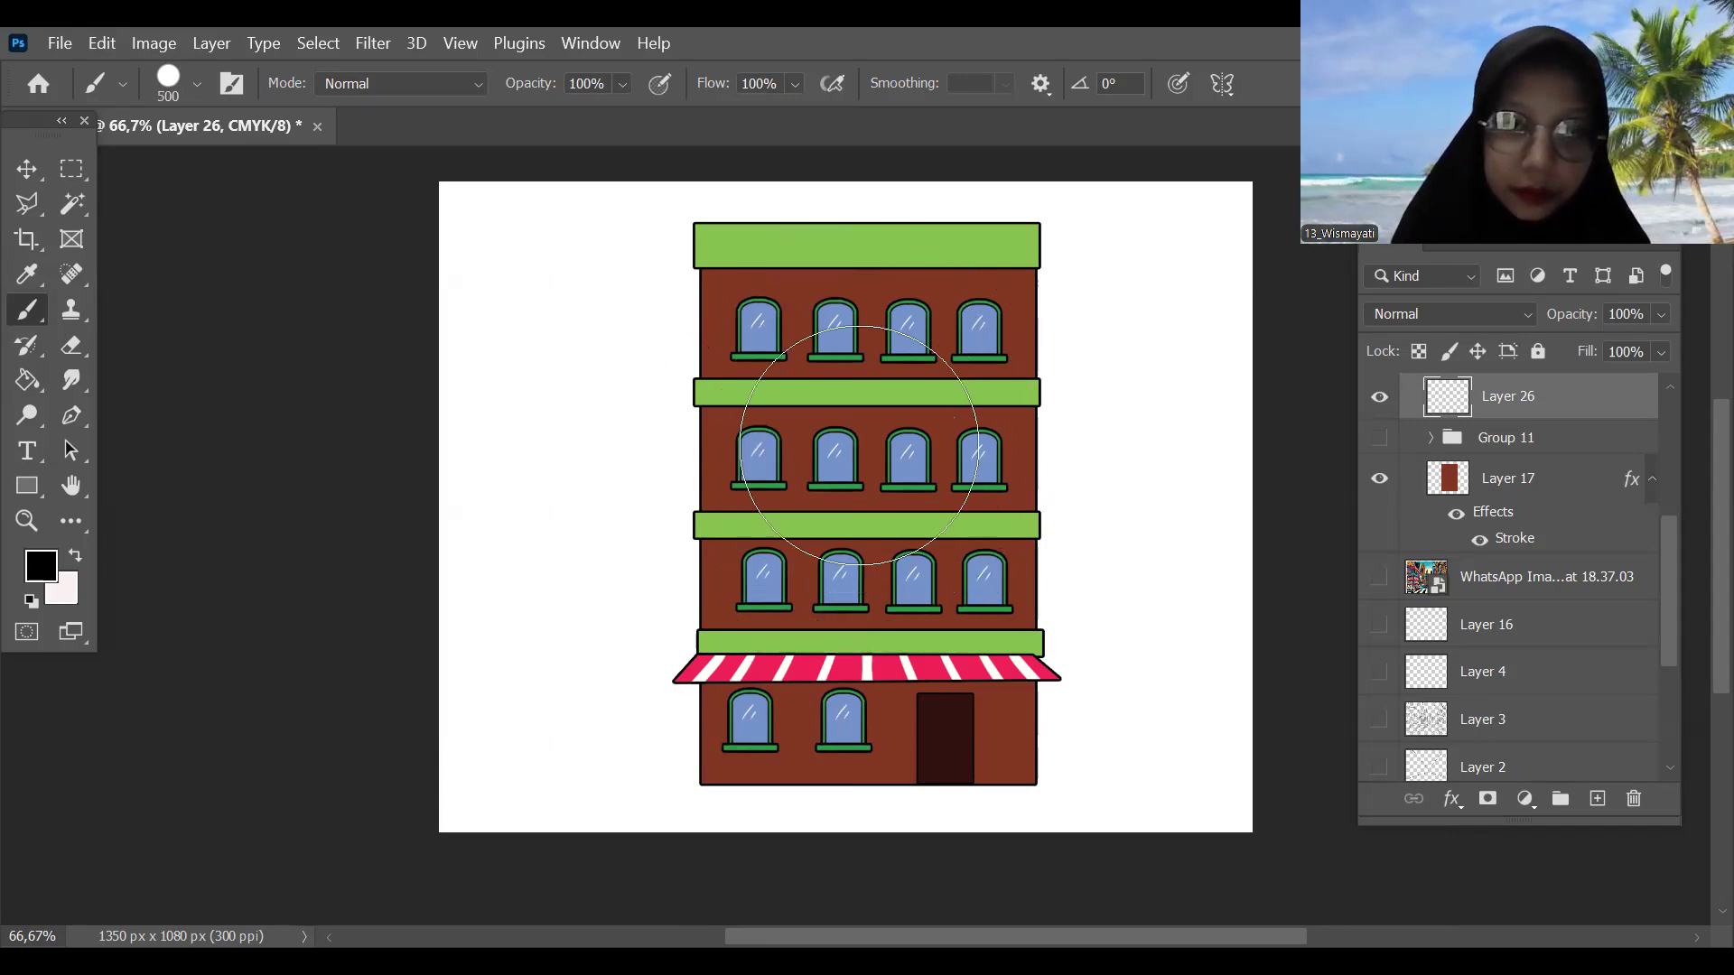
pyautogui.press('[')
pyautogui.press('[')
pyautogui.press('[')
pyautogui.press('[')
pyautogui.press('[')
pyautogui.press('[')
pyautogui.press('[')
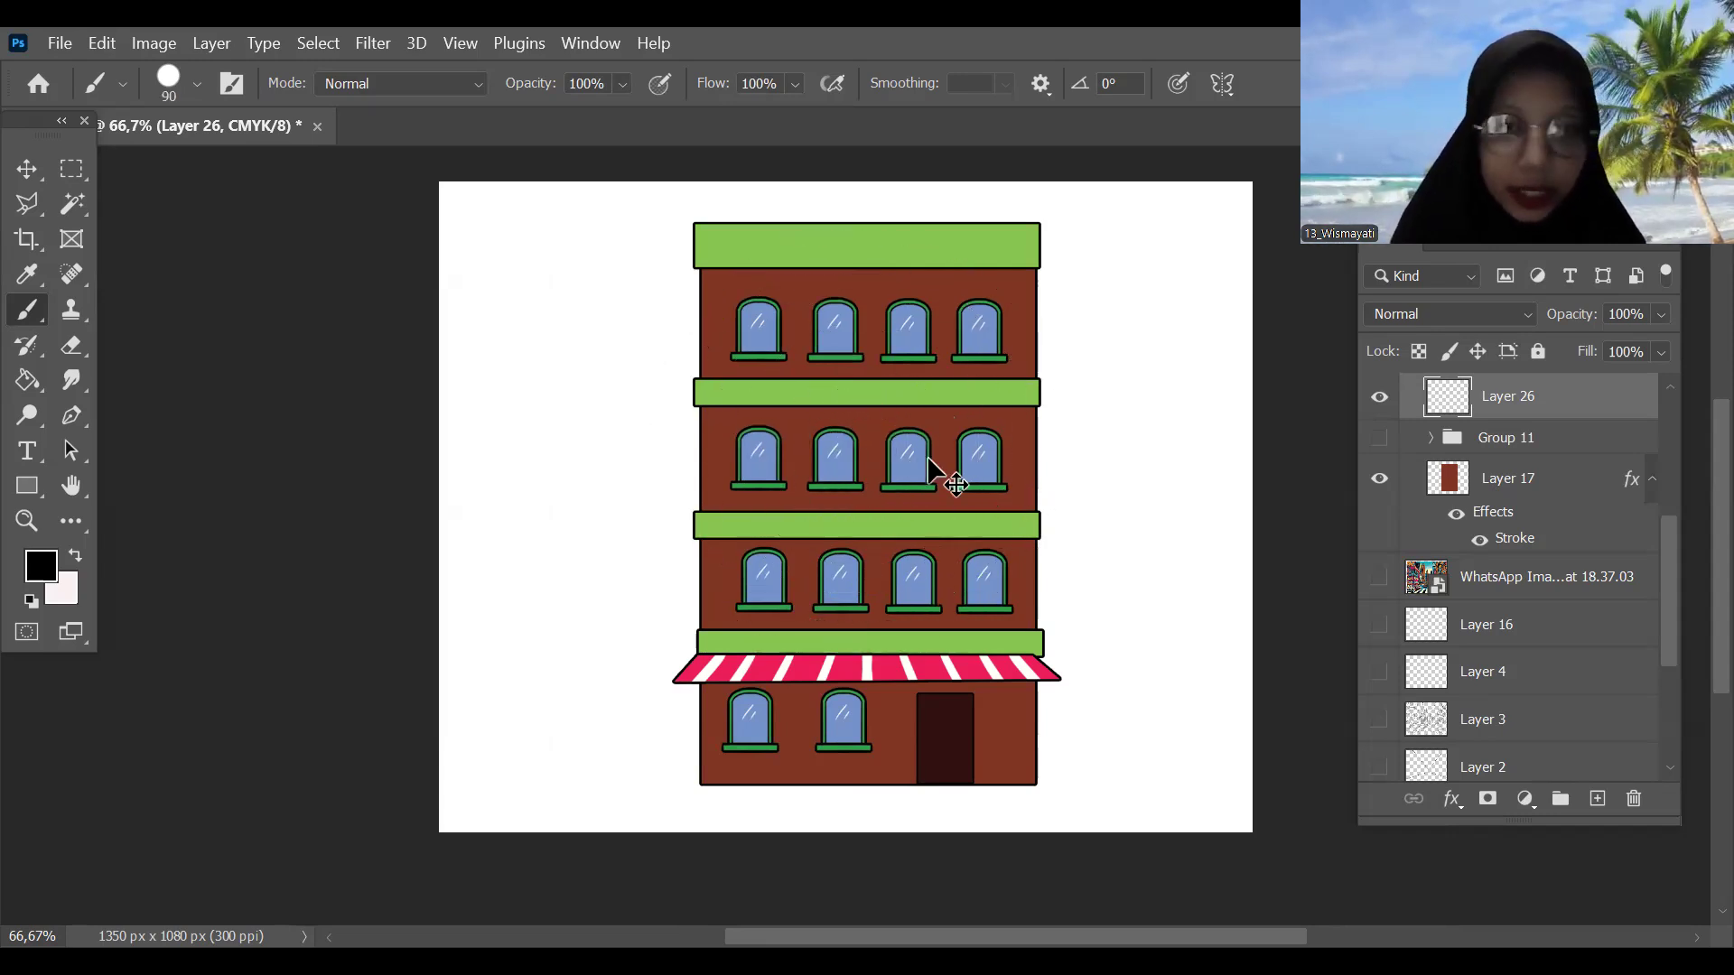
# Step: Try a brush stroke at 30 px on the top-floor wall beside the first window, and undo it
pyautogui.hotkey('ctrl', '+')
pyautogui.hotkey('ctrl', '+')
pyautogui.press('[')
pyautogui.press('[')
pyautogui.press('[')
pyautogui.press('[')
pyautogui.press('[')
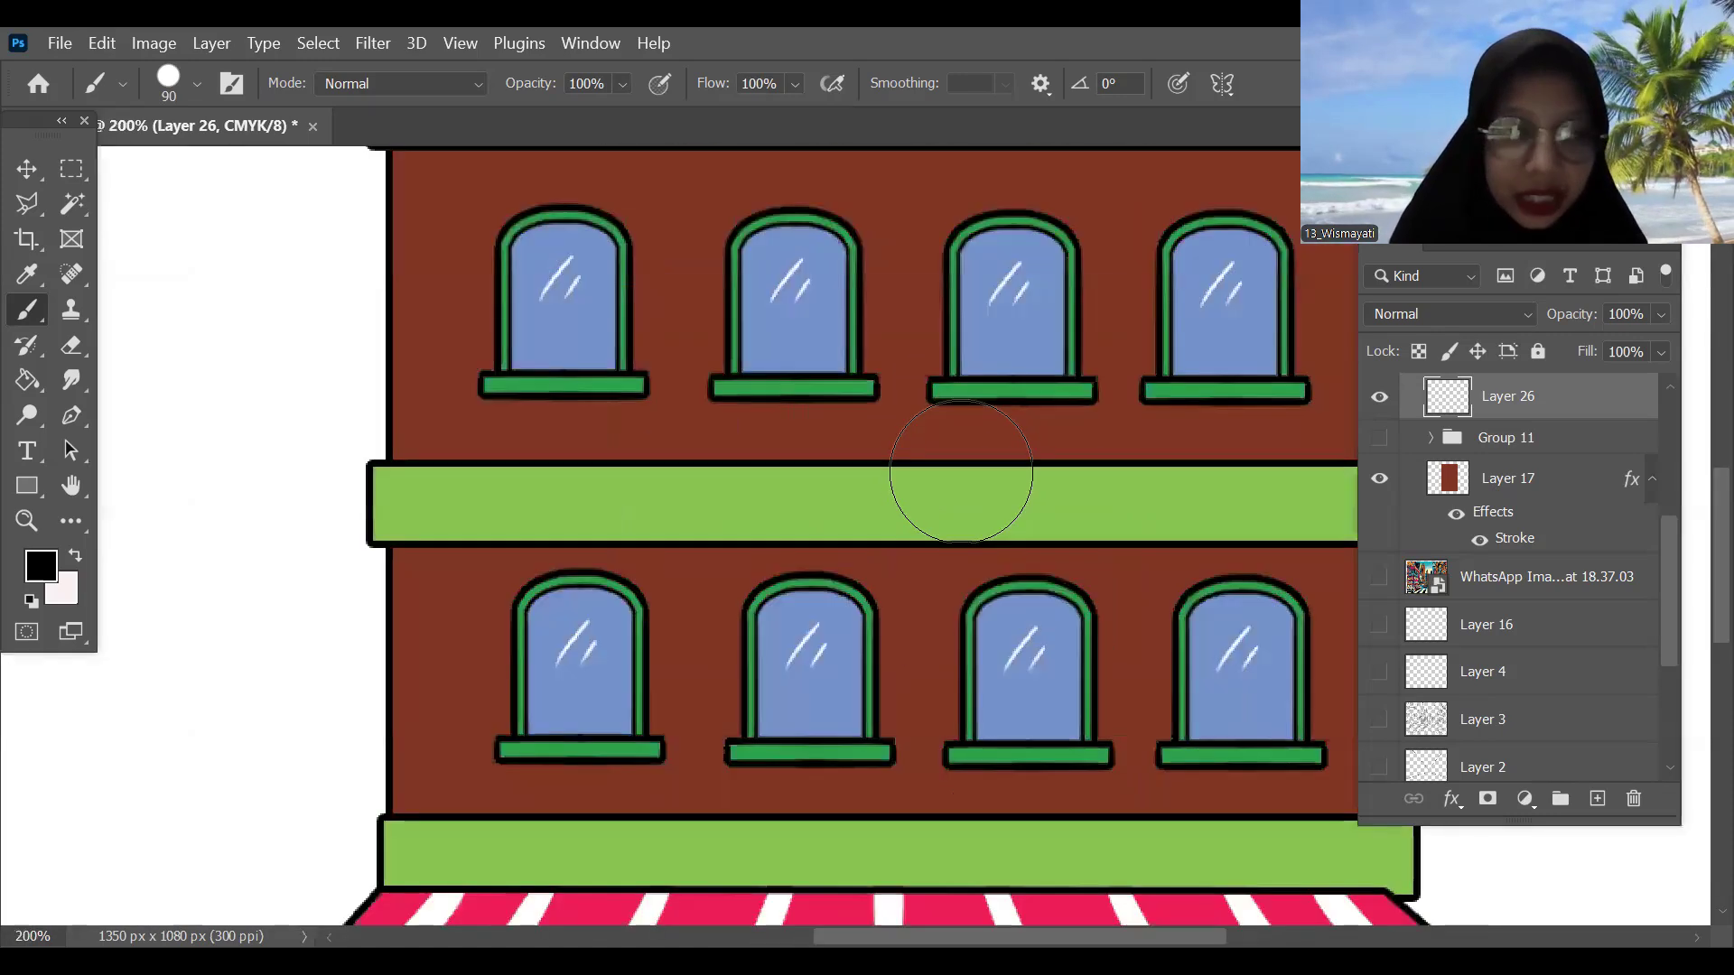
pyautogui.press('[')
pyautogui.press('[')
pyautogui.press('[')
pyautogui.moveTo(1052, 665)
pyautogui.mouseDown()
pyautogui.moveTo(1118, 853)
pyautogui.moveTo(1145, 585)
pyautogui.moveTo(1219, 650)
pyautogui.mouseUp()
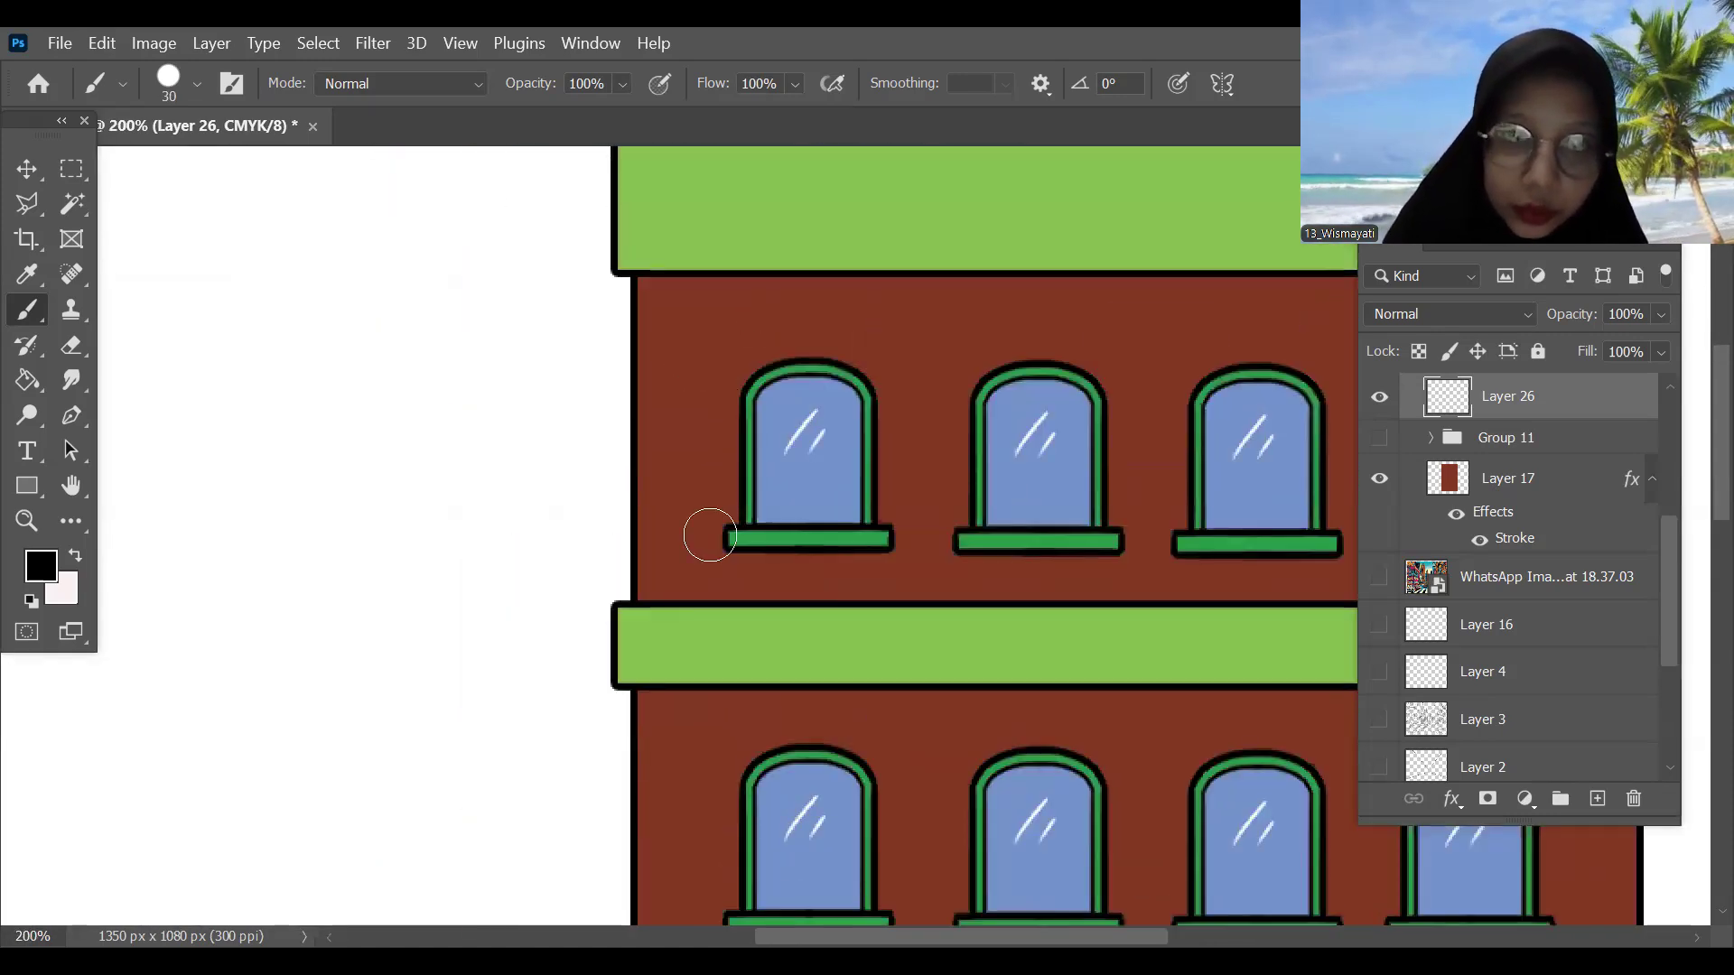
pyautogui.moveTo(685, 352); pyautogui.dragTo(690, 467)
pyautogui.hotkey('ctrl', 'z')
# Step: Reduce the brush to 4 px and paint thin black crack strokes around the top-floor windows on Layer 26
pyautogui.press('[')
pyautogui.press('[')
pyautogui.press('[')
pyautogui.press('[')
pyautogui.press('[')
pyautogui.press('[')
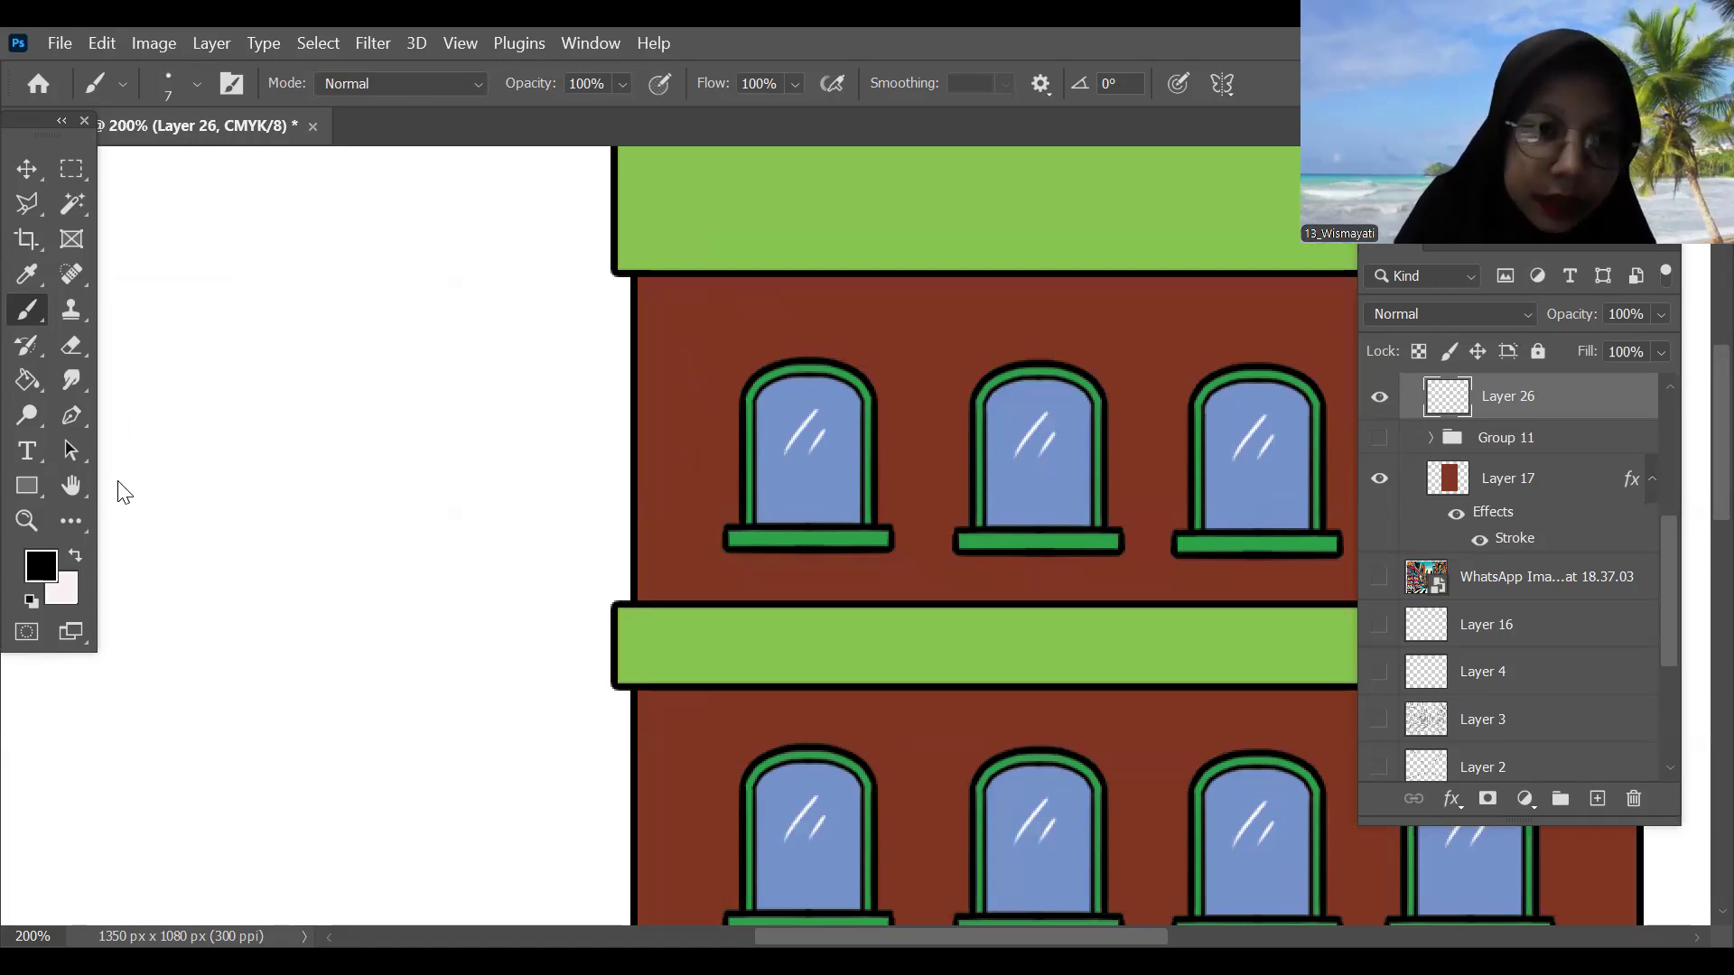
pyautogui.press('[')
pyautogui.press('[')
pyautogui.press('[')
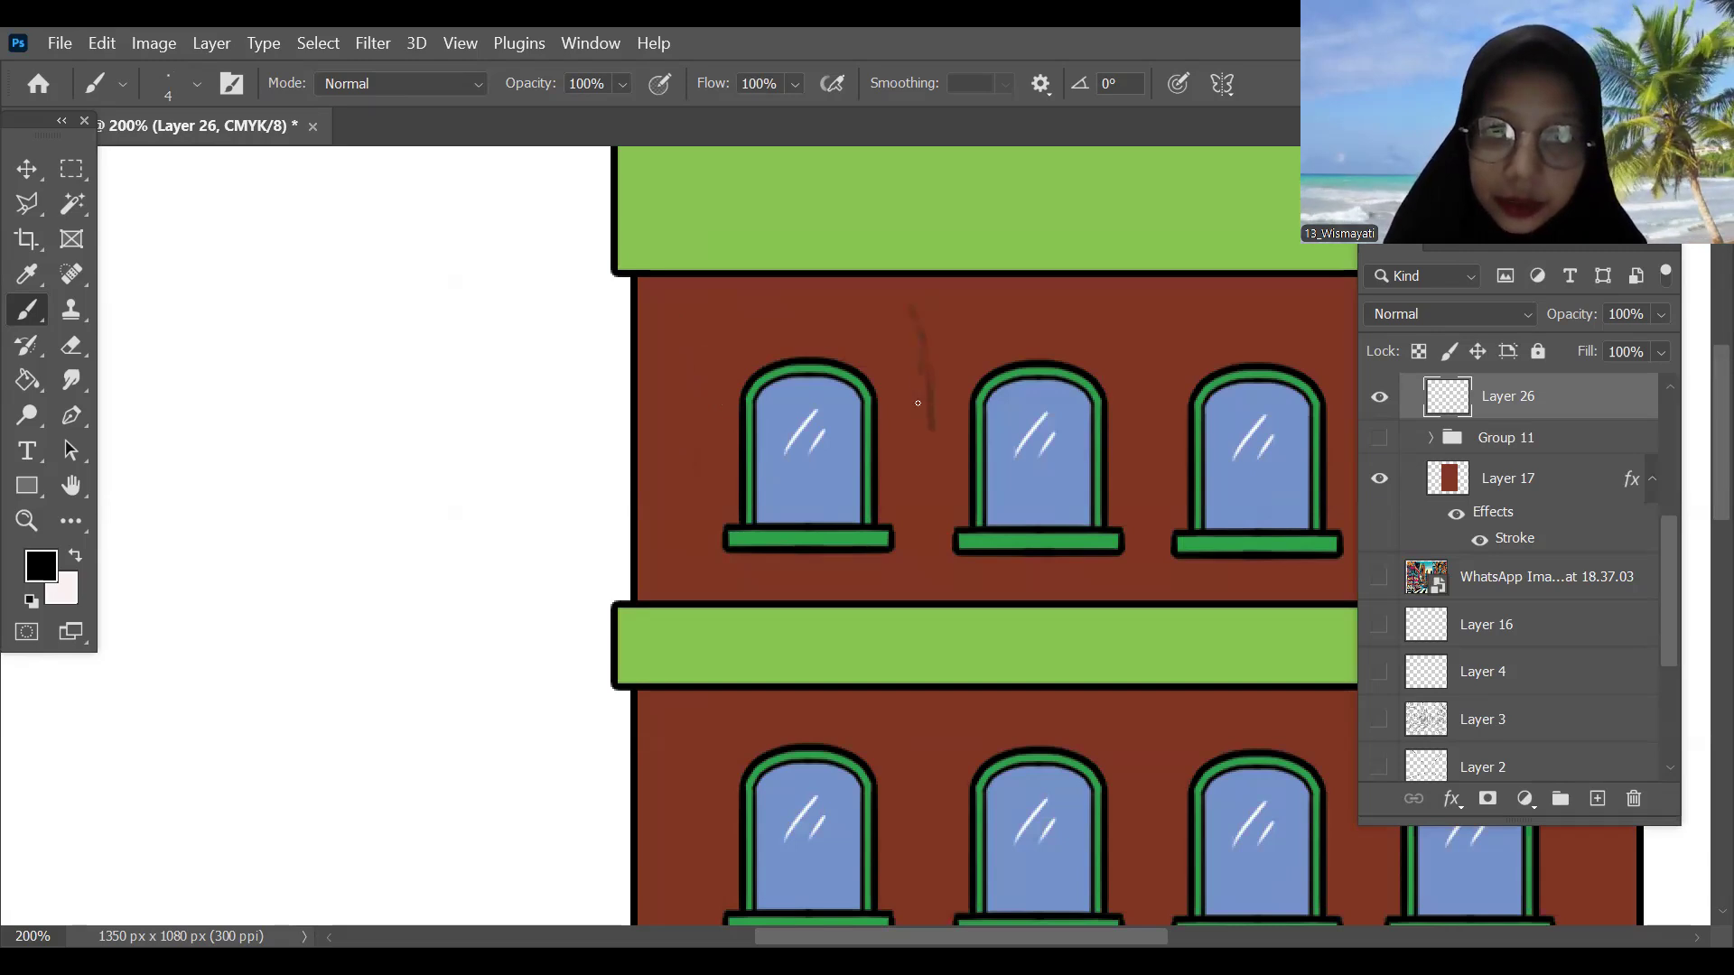
pyautogui.moveTo(944, 304); pyautogui.dragTo(920, 357)
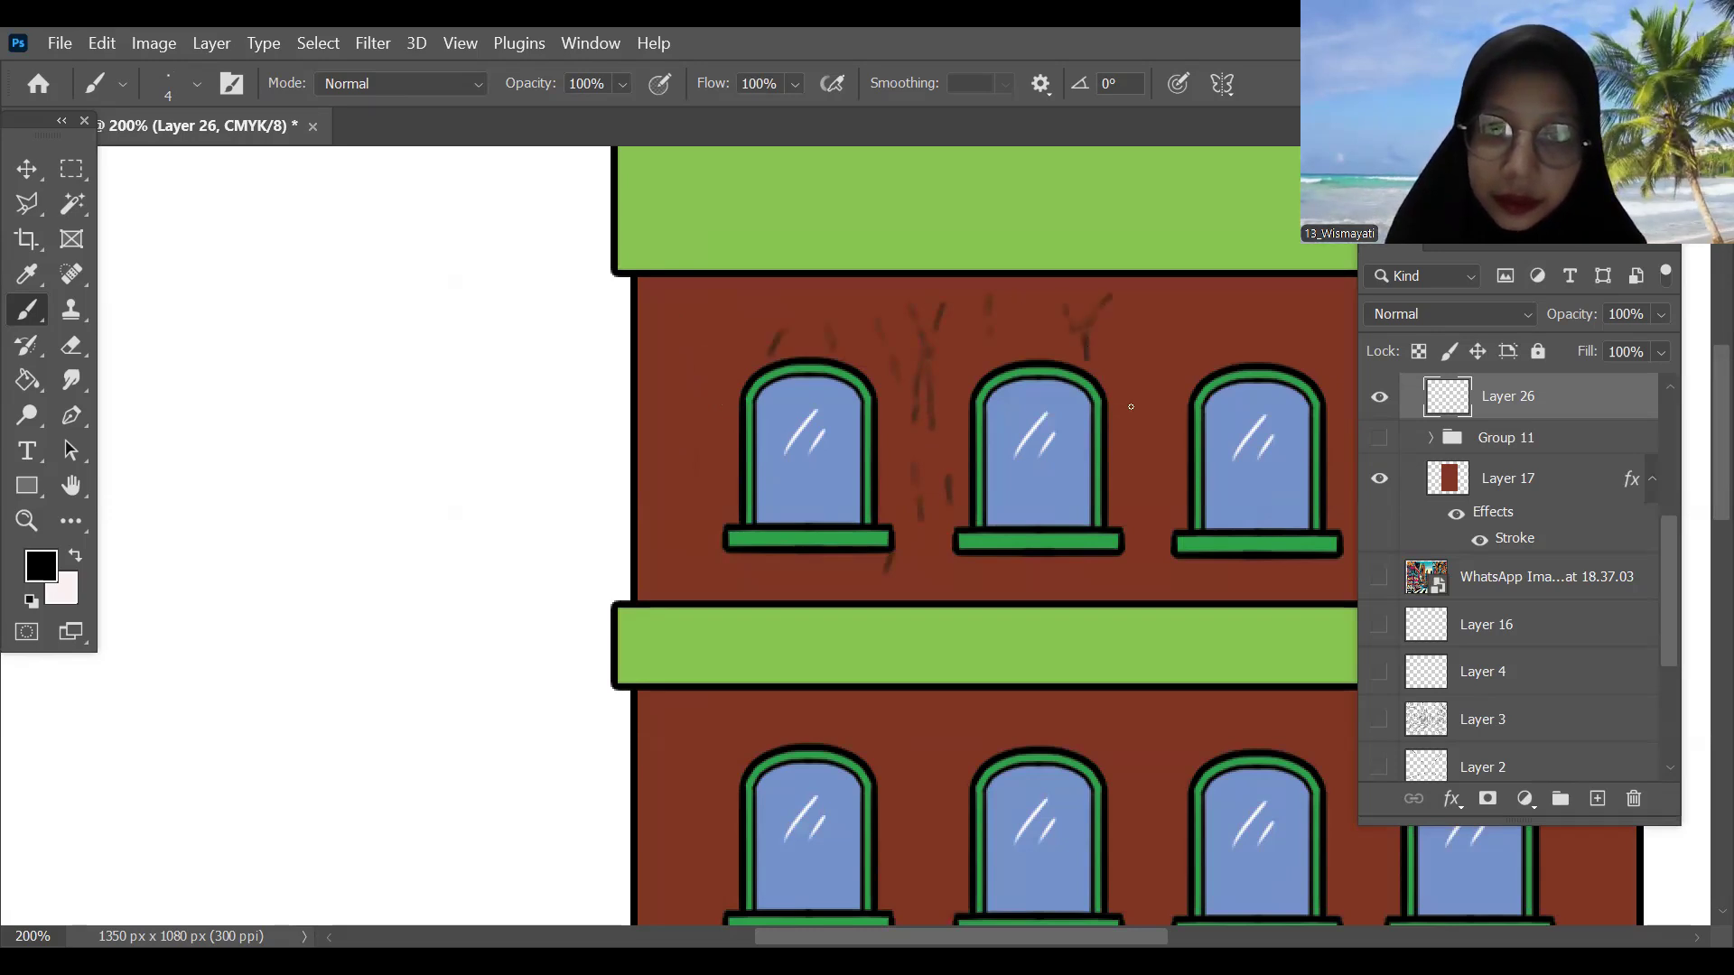
pyautogui.hotkey('ctrl', '-')
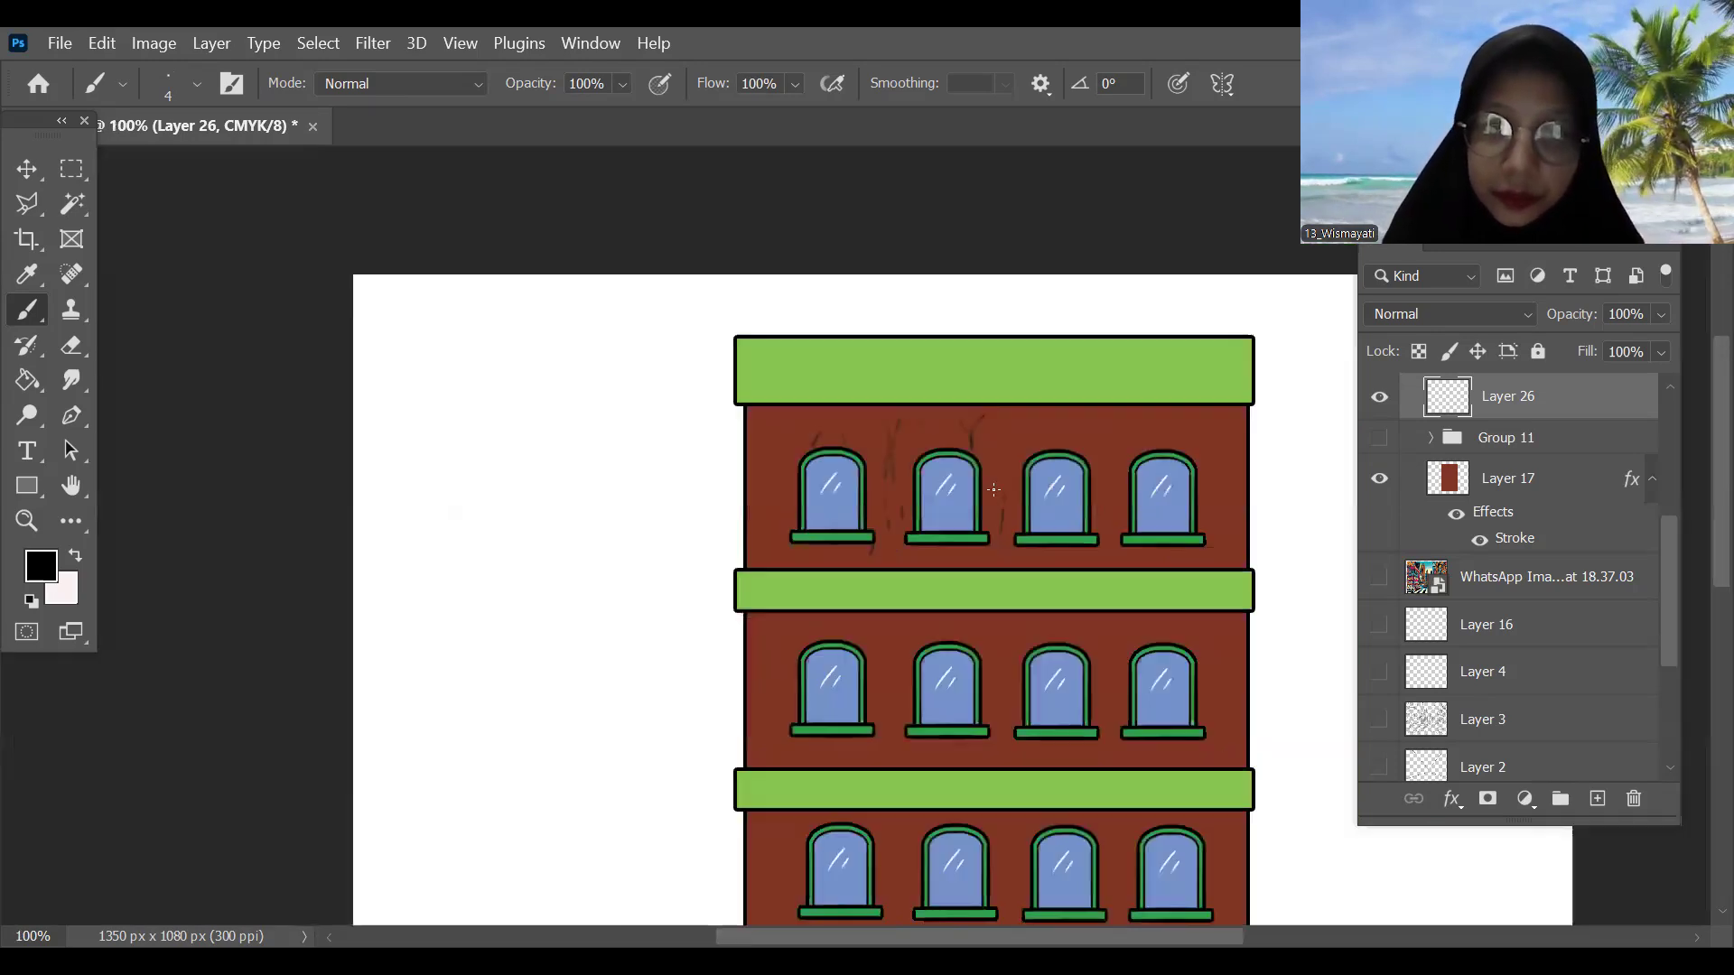
pyautogui.hotkey('ctrl', '+')
pyautogui.hotkey('ctrl', '-')
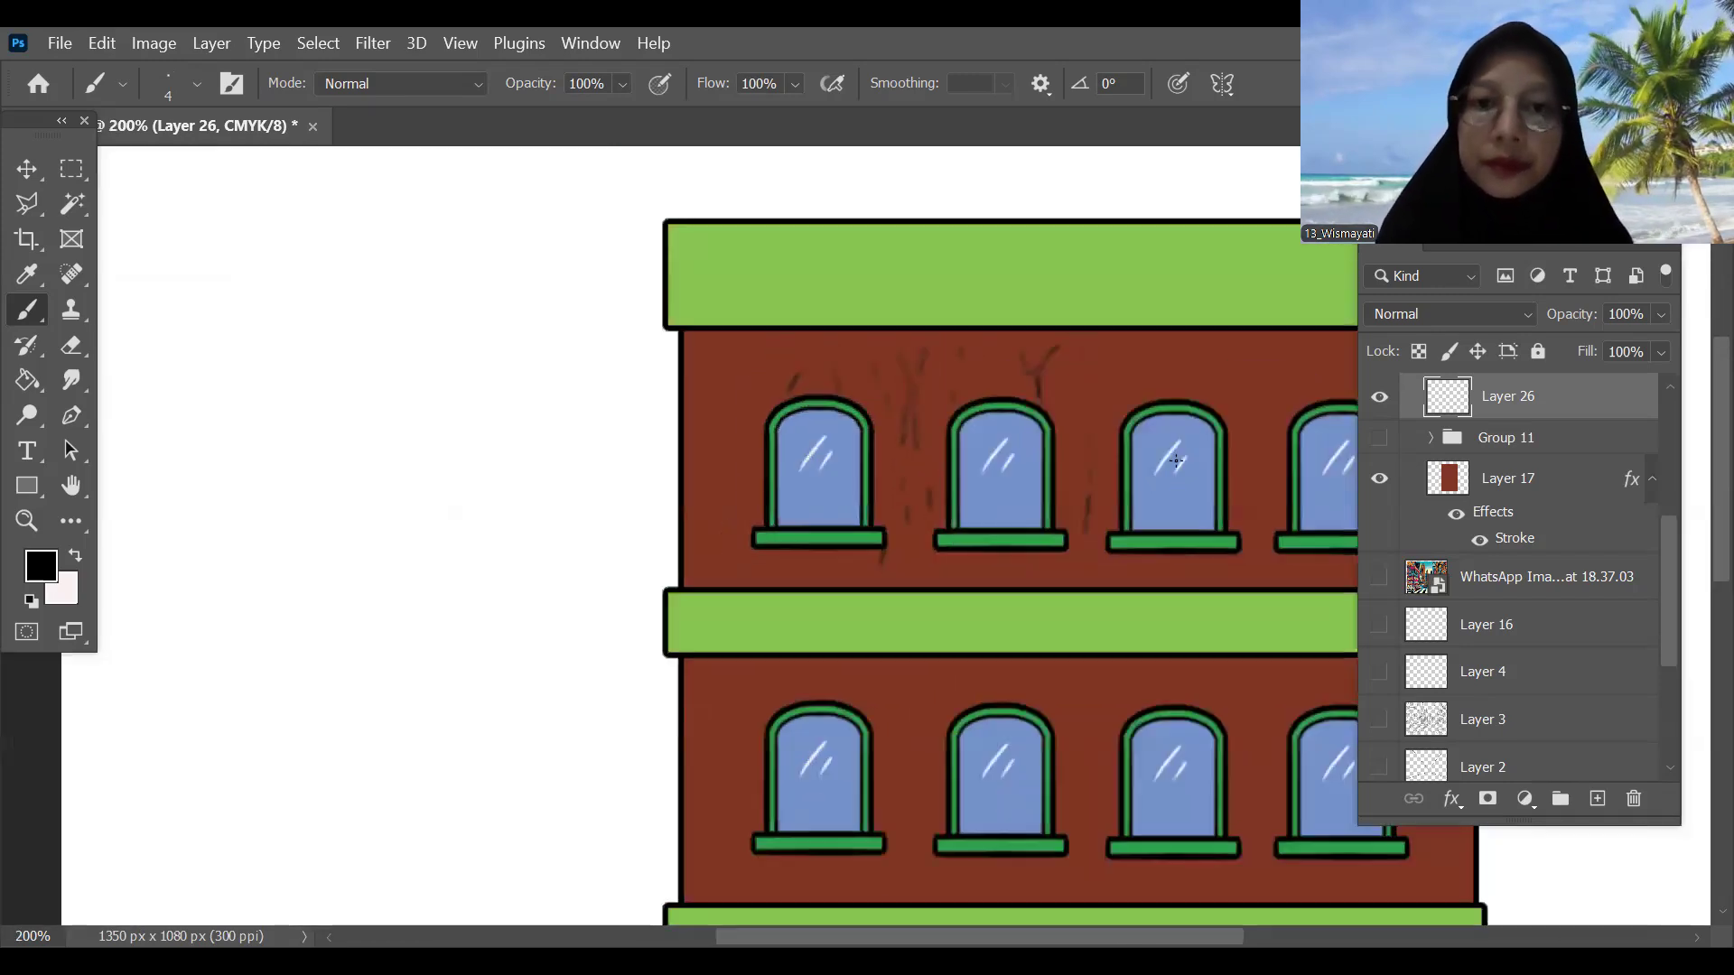
pyautogui.hotkey('ctrl', '+')
# Step: Delete Layer 23, which holds the striped awning
pyautogui.click(1495, 442)
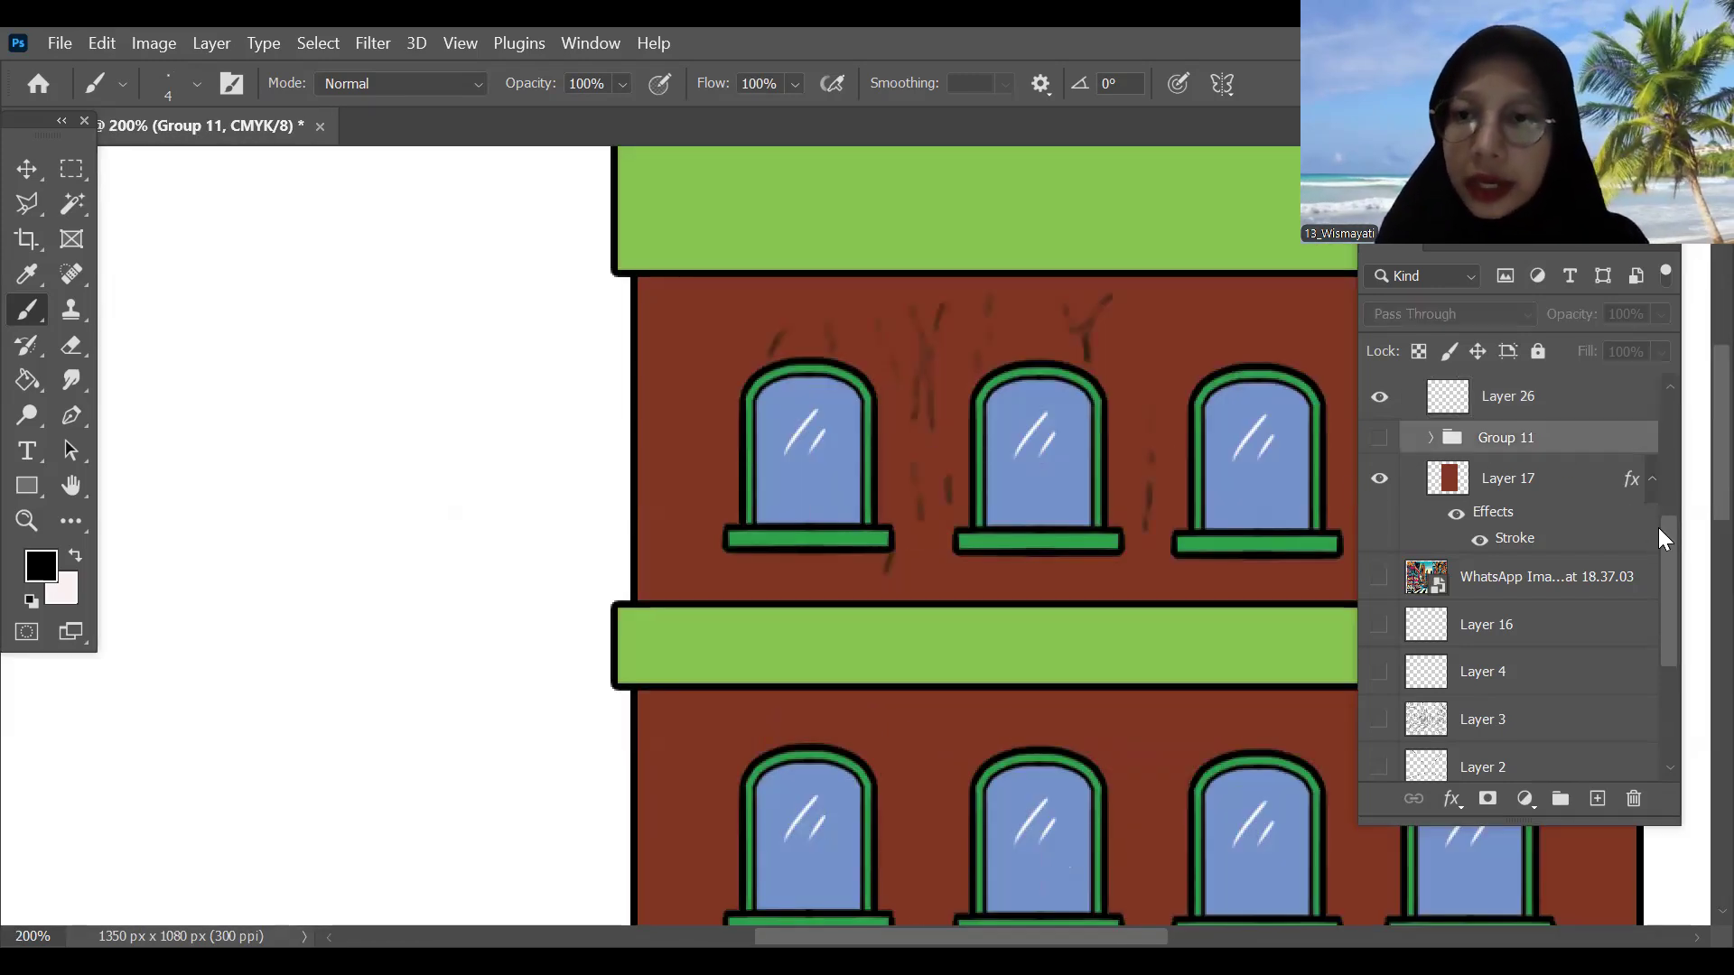
pyautogui.scroll(-5, 1677, 548)
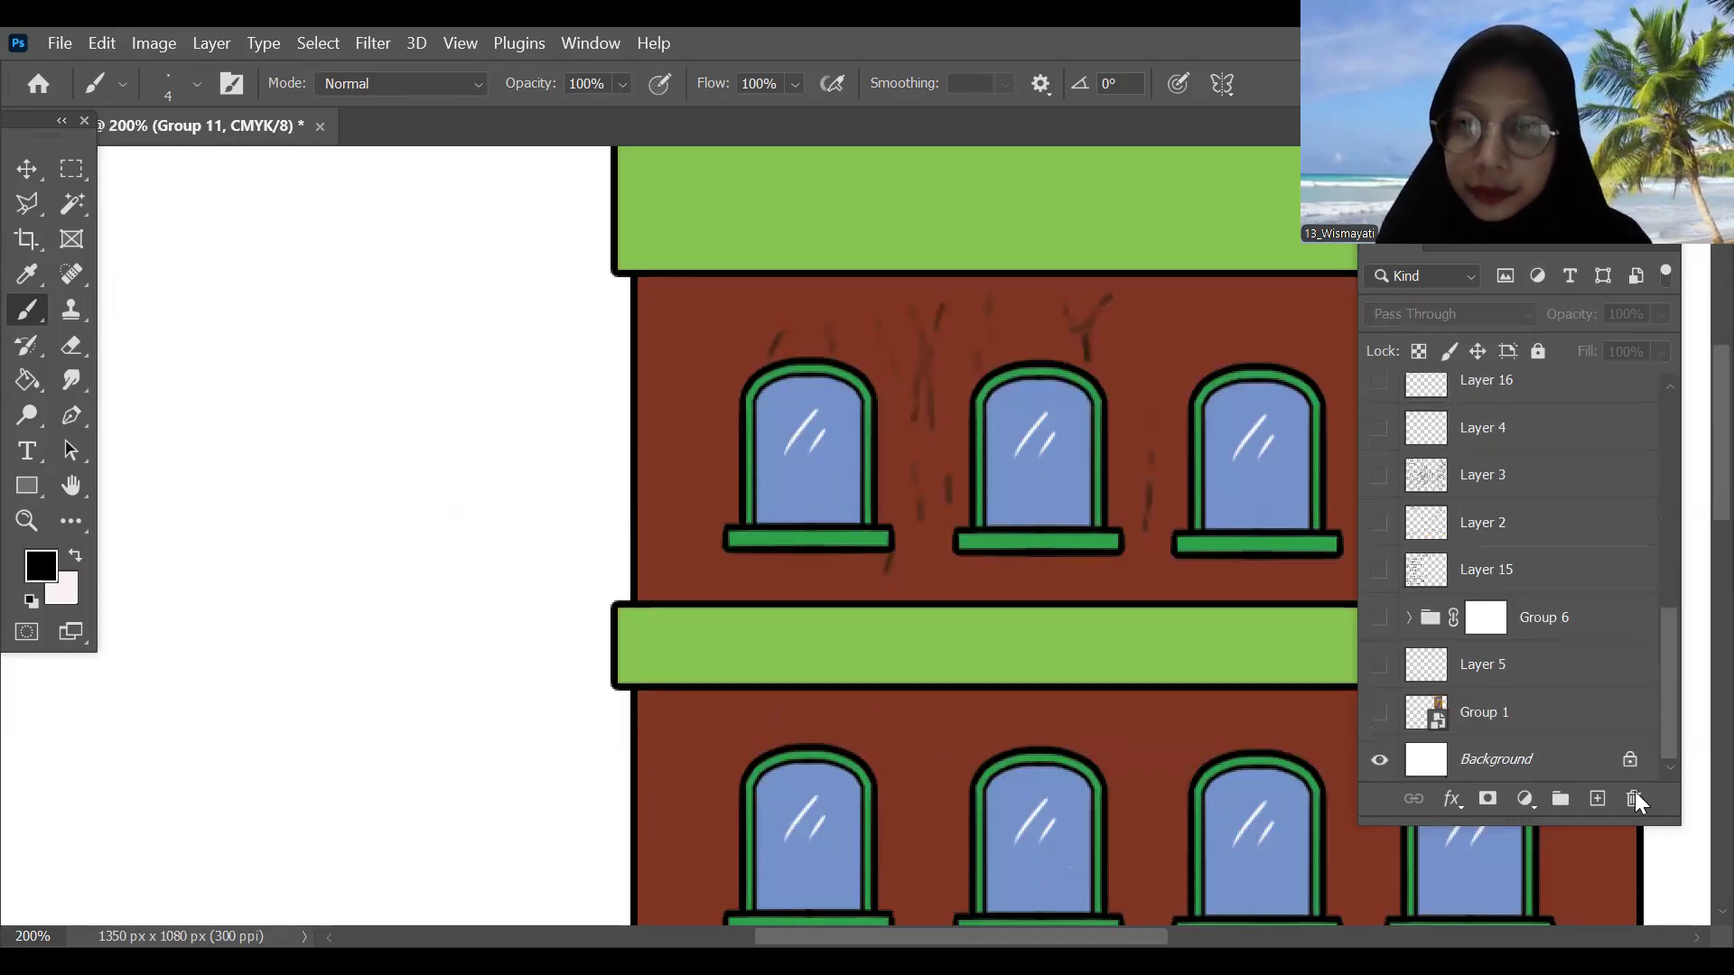
pyautogui.keyDown('ctrl'); pyautogui.click(1524, 759); pyautogui.keyUp('ctrl')
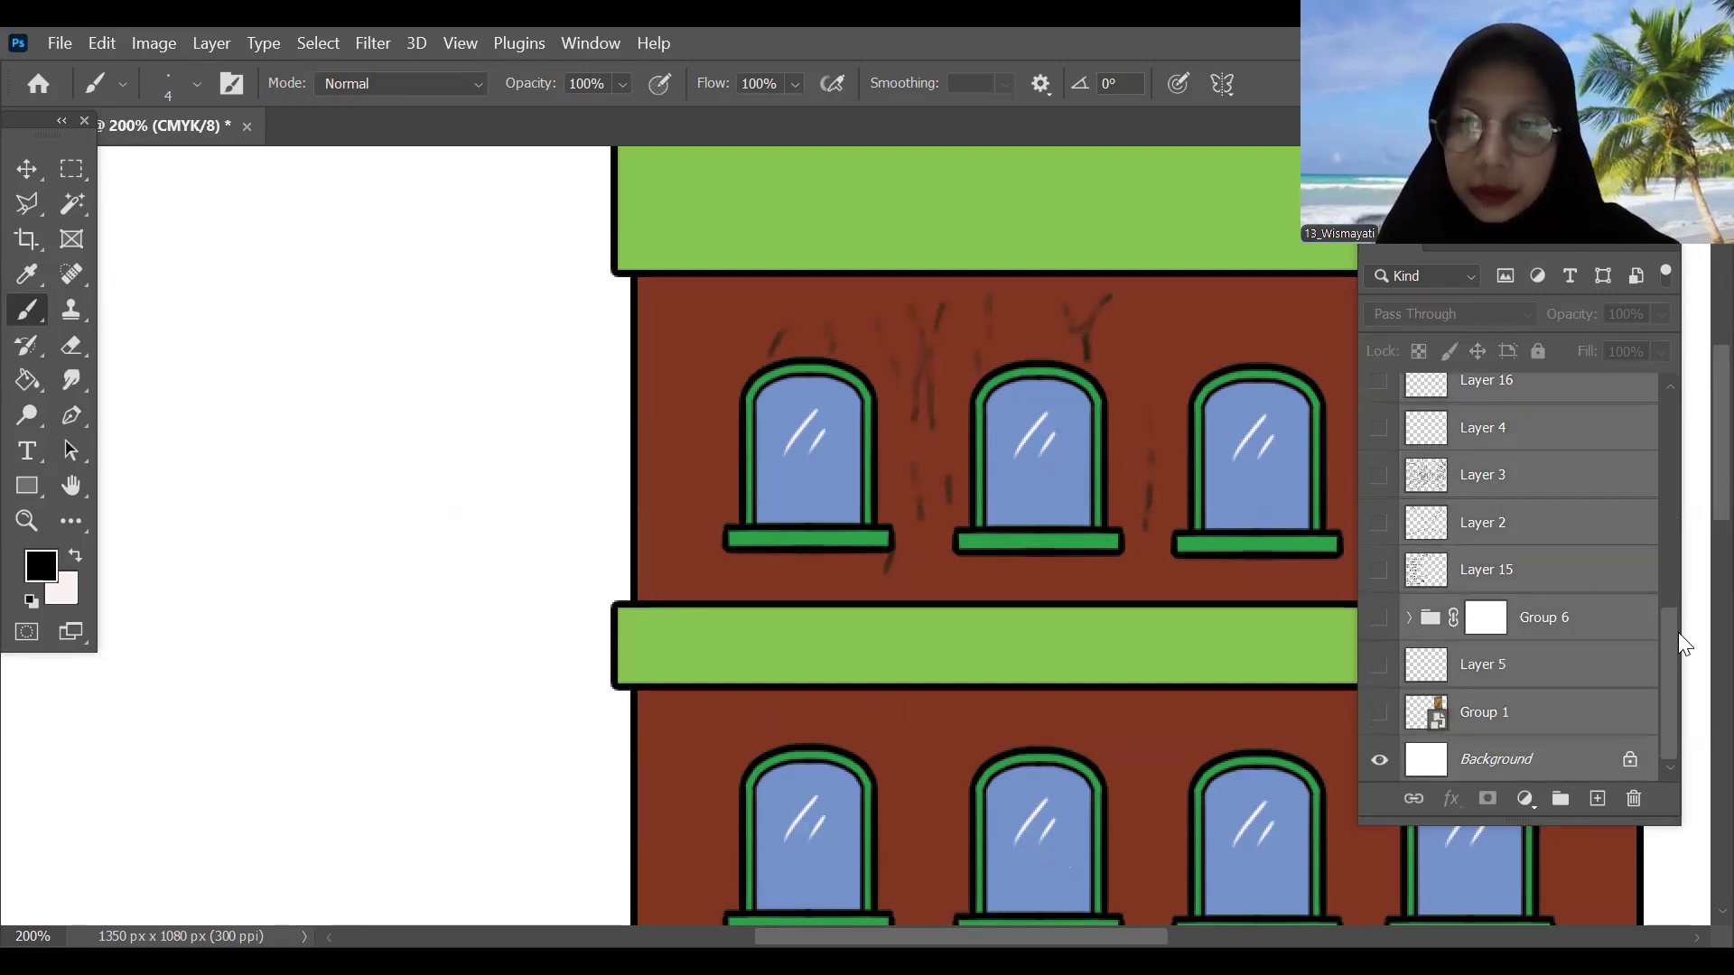
pyautogui.moveTo(1669, 681); pyautogui.dragTo(1680, 467)
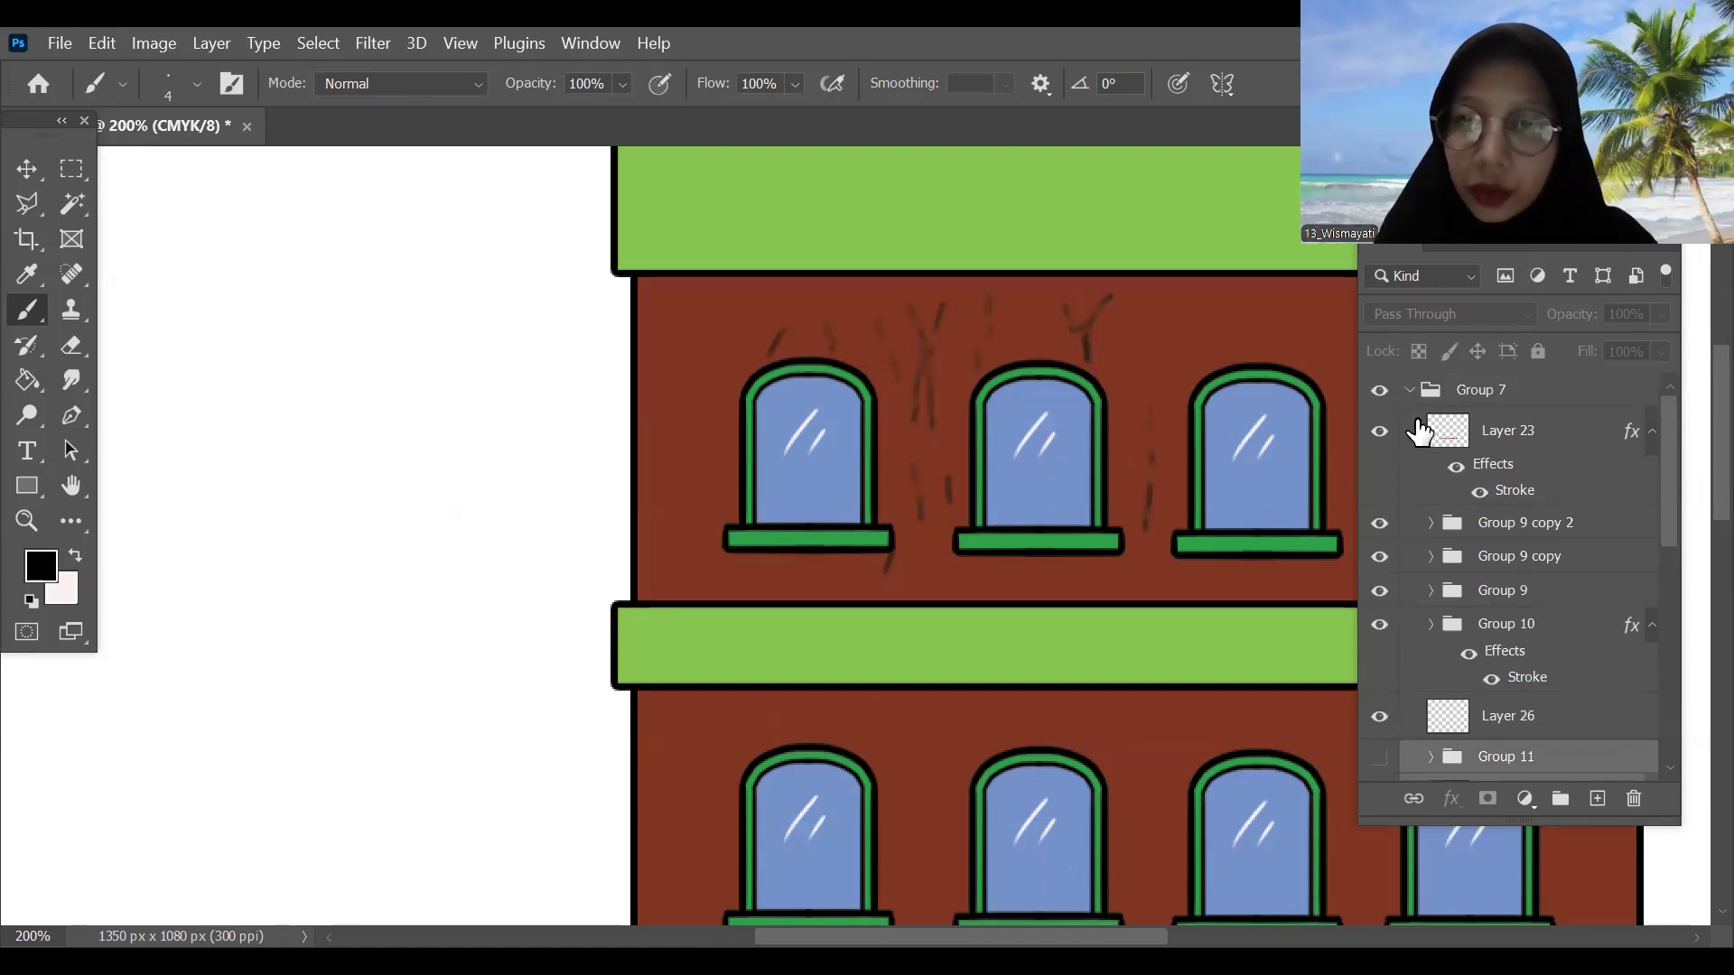
pyautogui.click(1445, 438)
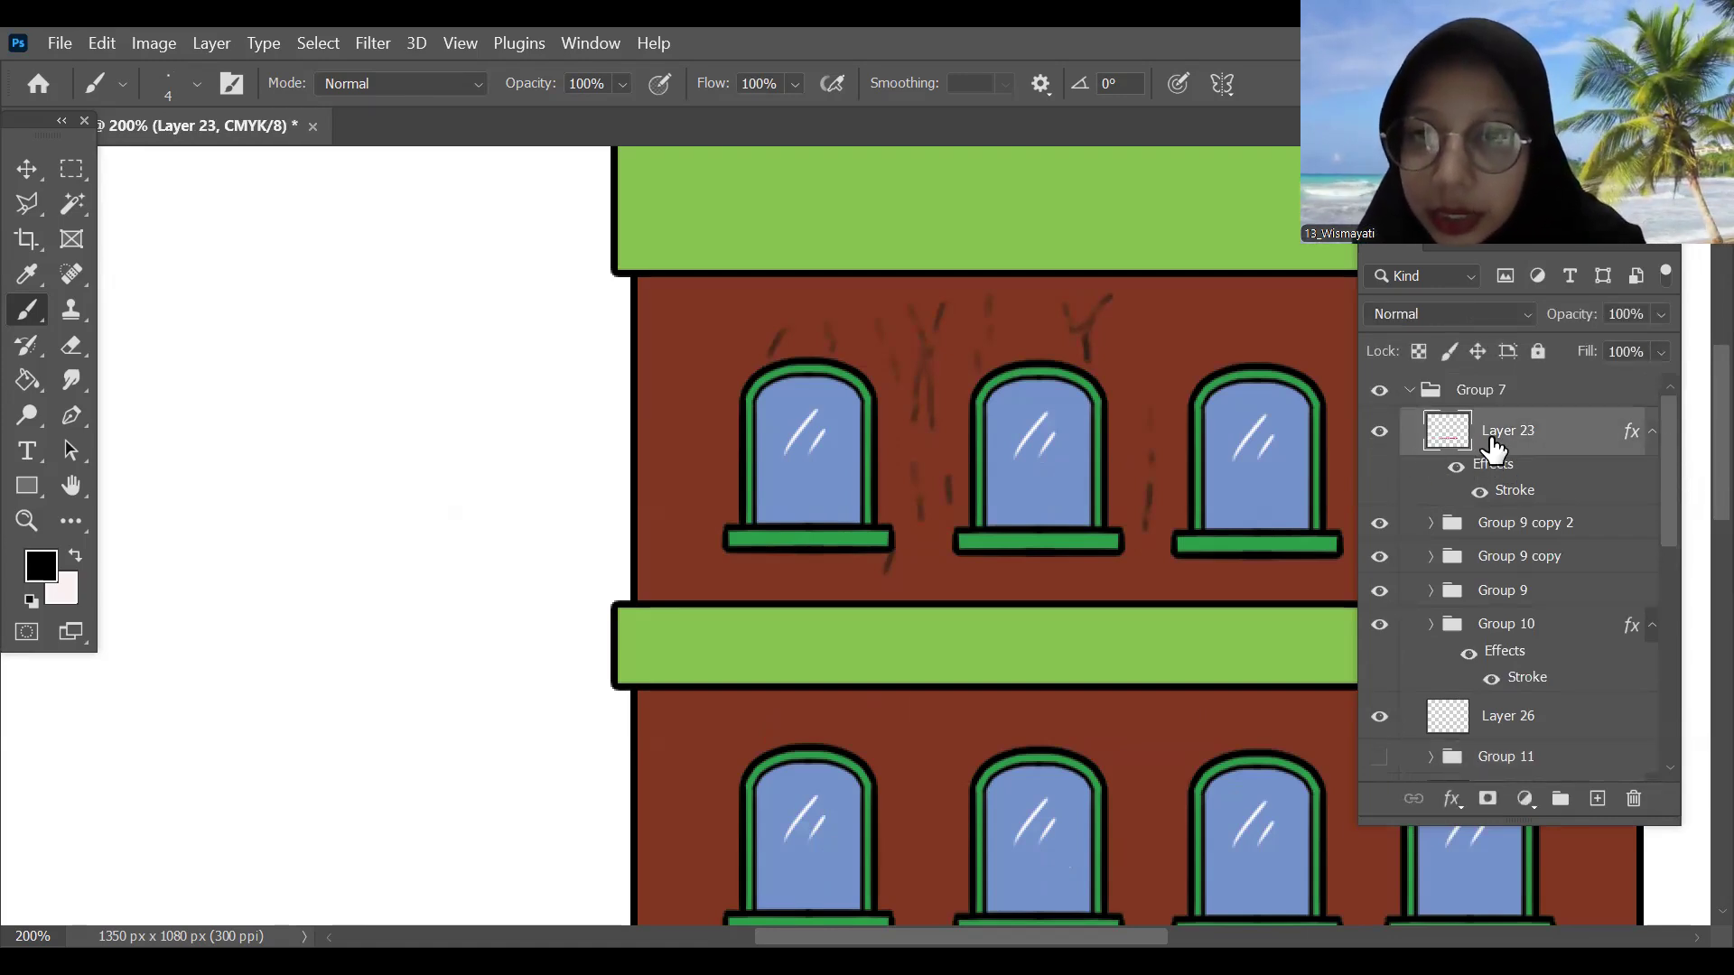
pyautogui.press('Delete')
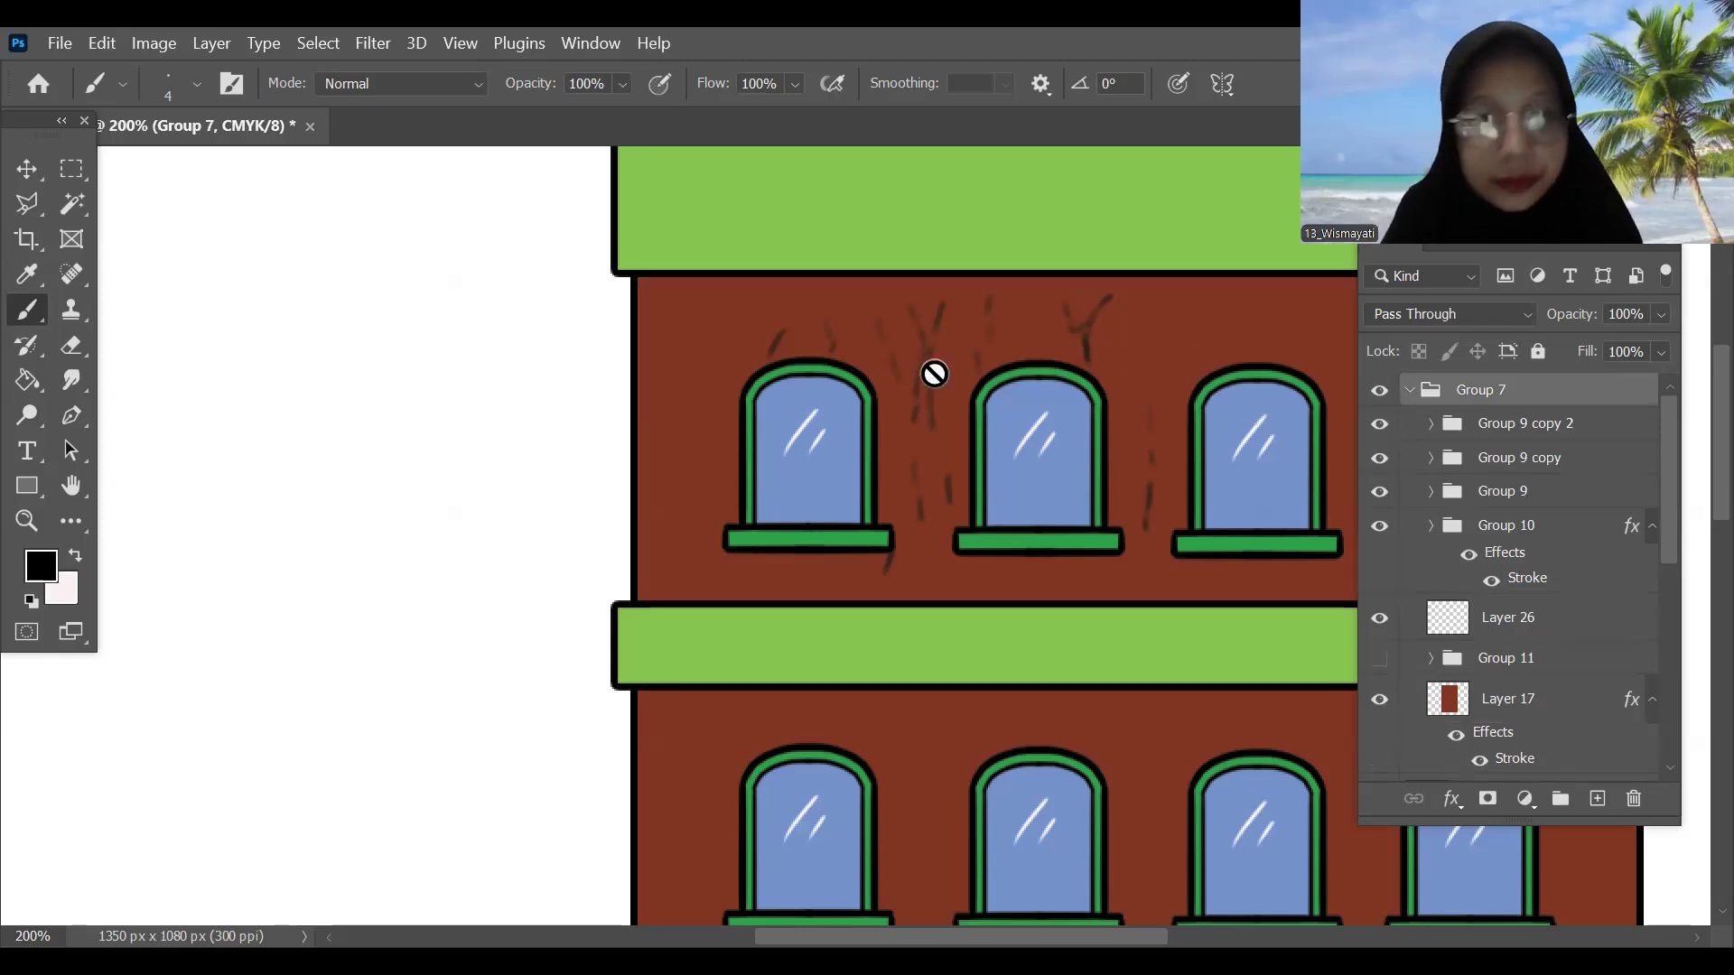
# Step: Delete Layer 26 with its crack strokes and add a new empty layer at the top of Group 7
pyautogui.click(1085, 347)
pyautogui.click(1379, 618)
pyautogui.click(1375, 619)
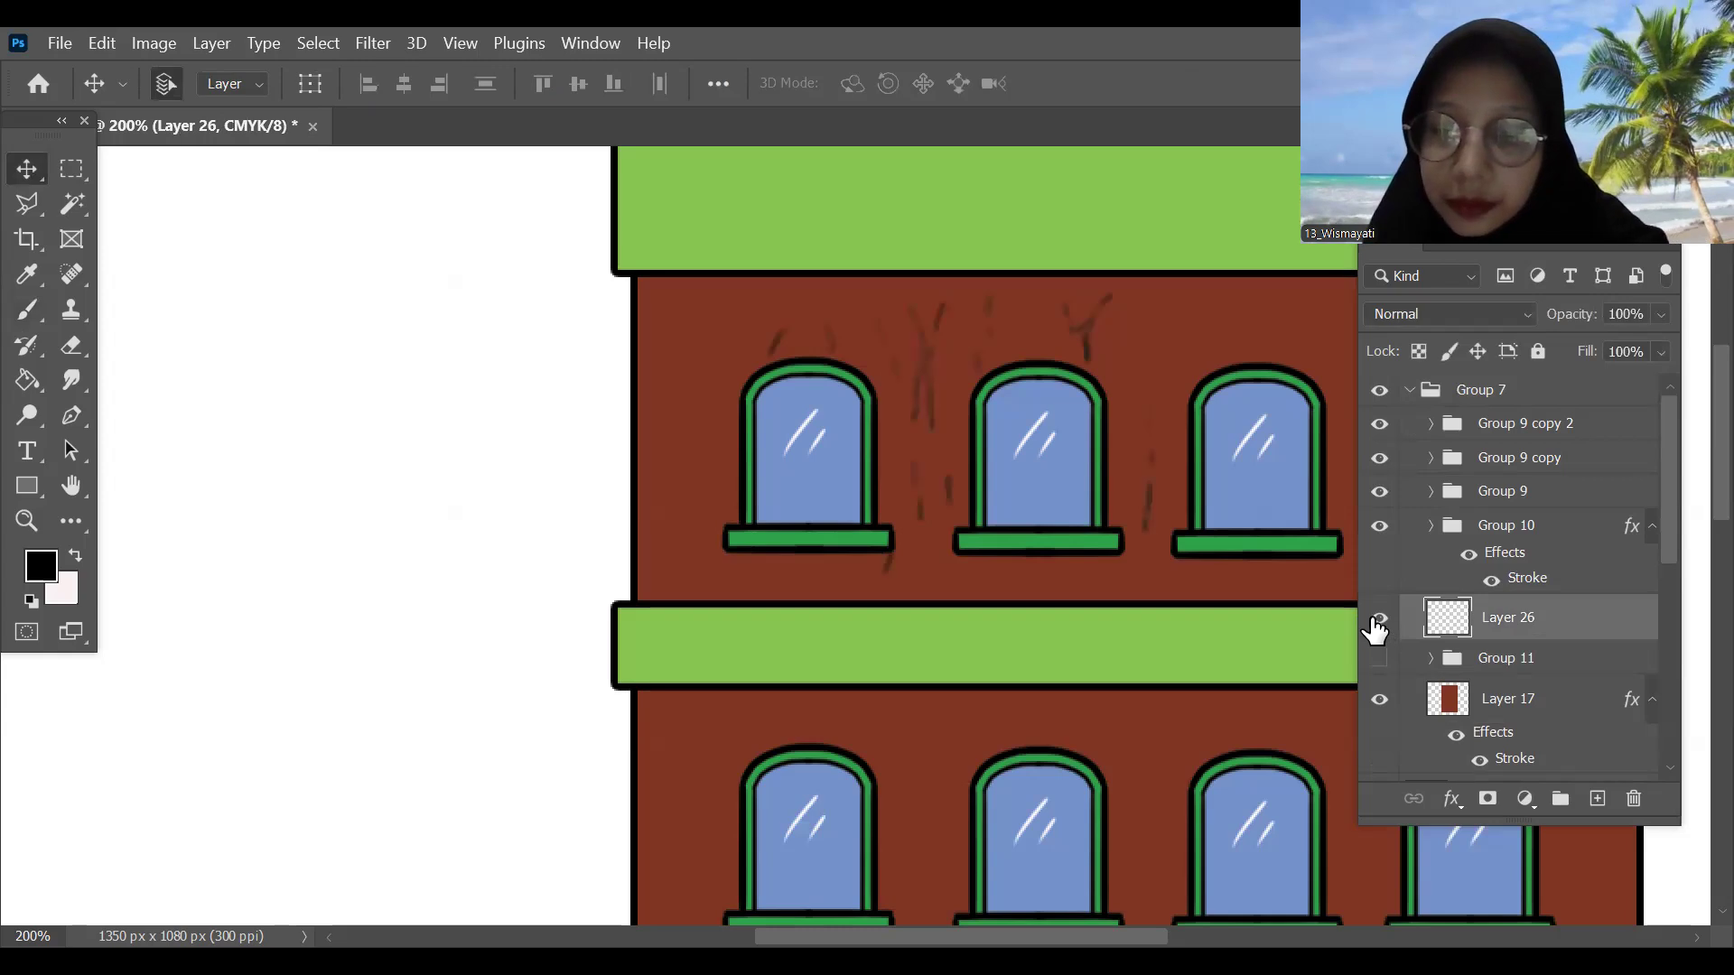
pyautogui.press('Delete')
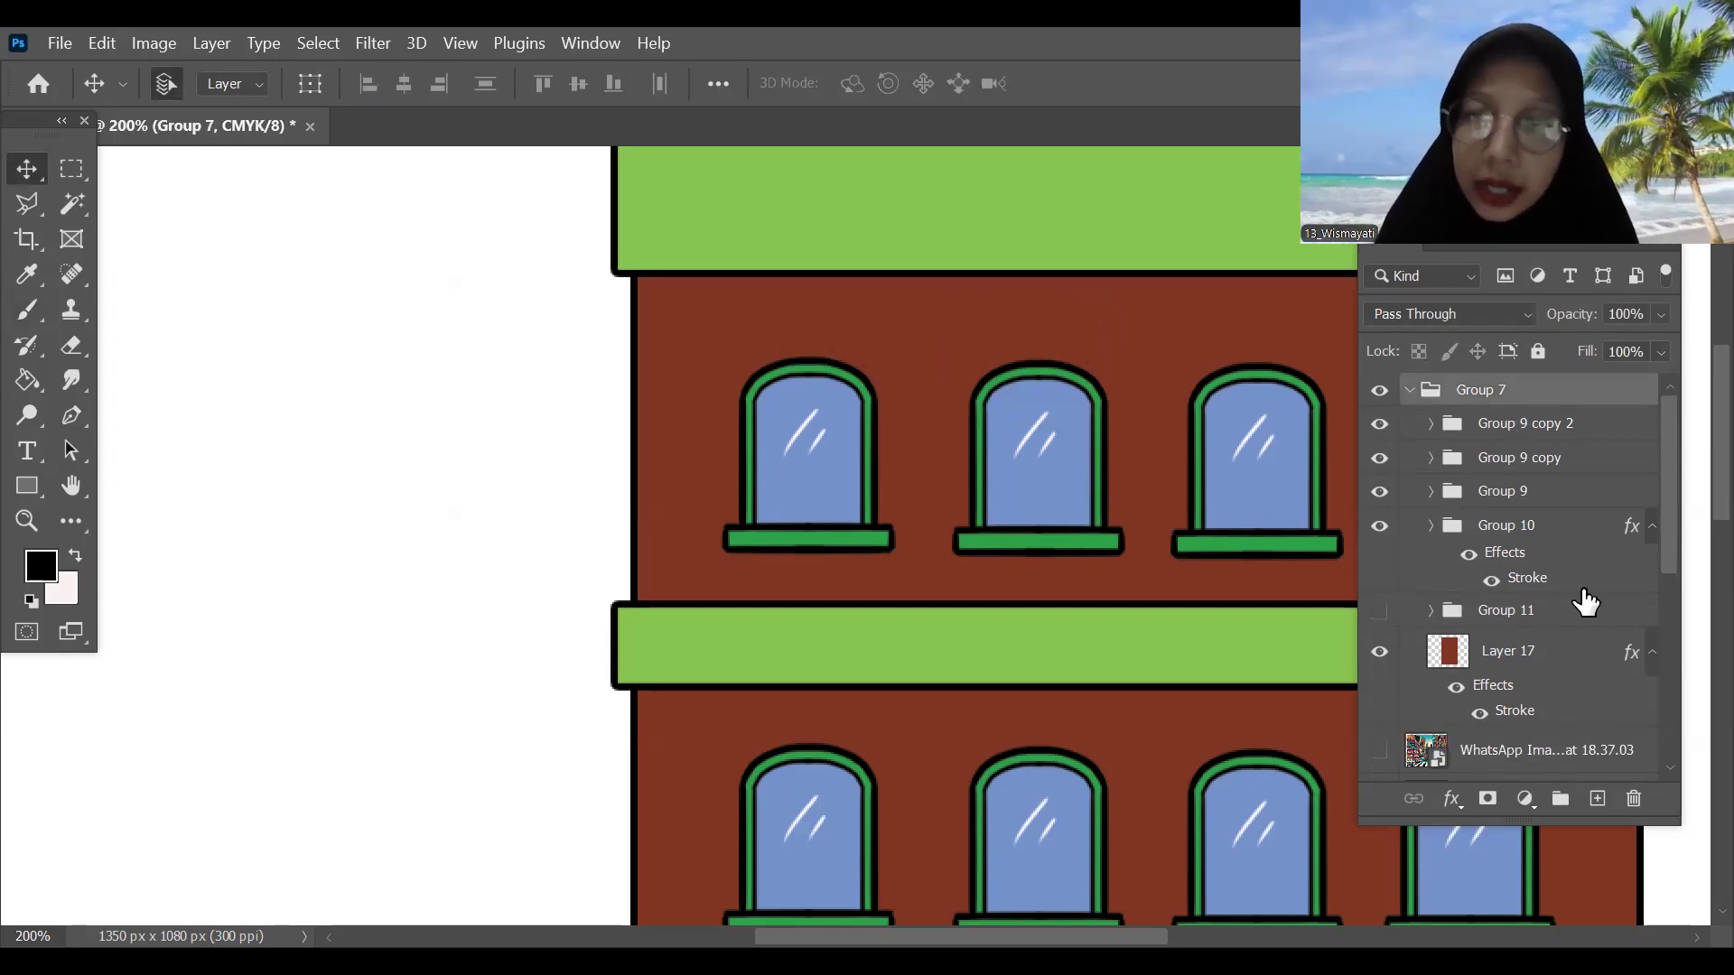
pyautogui.click(1597, 798)
# Step: Choose the dotted brush listed below Special Effects Brushes at 50 px, try a stroke over the walls, and undo it
pyautogui.hotkey('ctrl', '-')
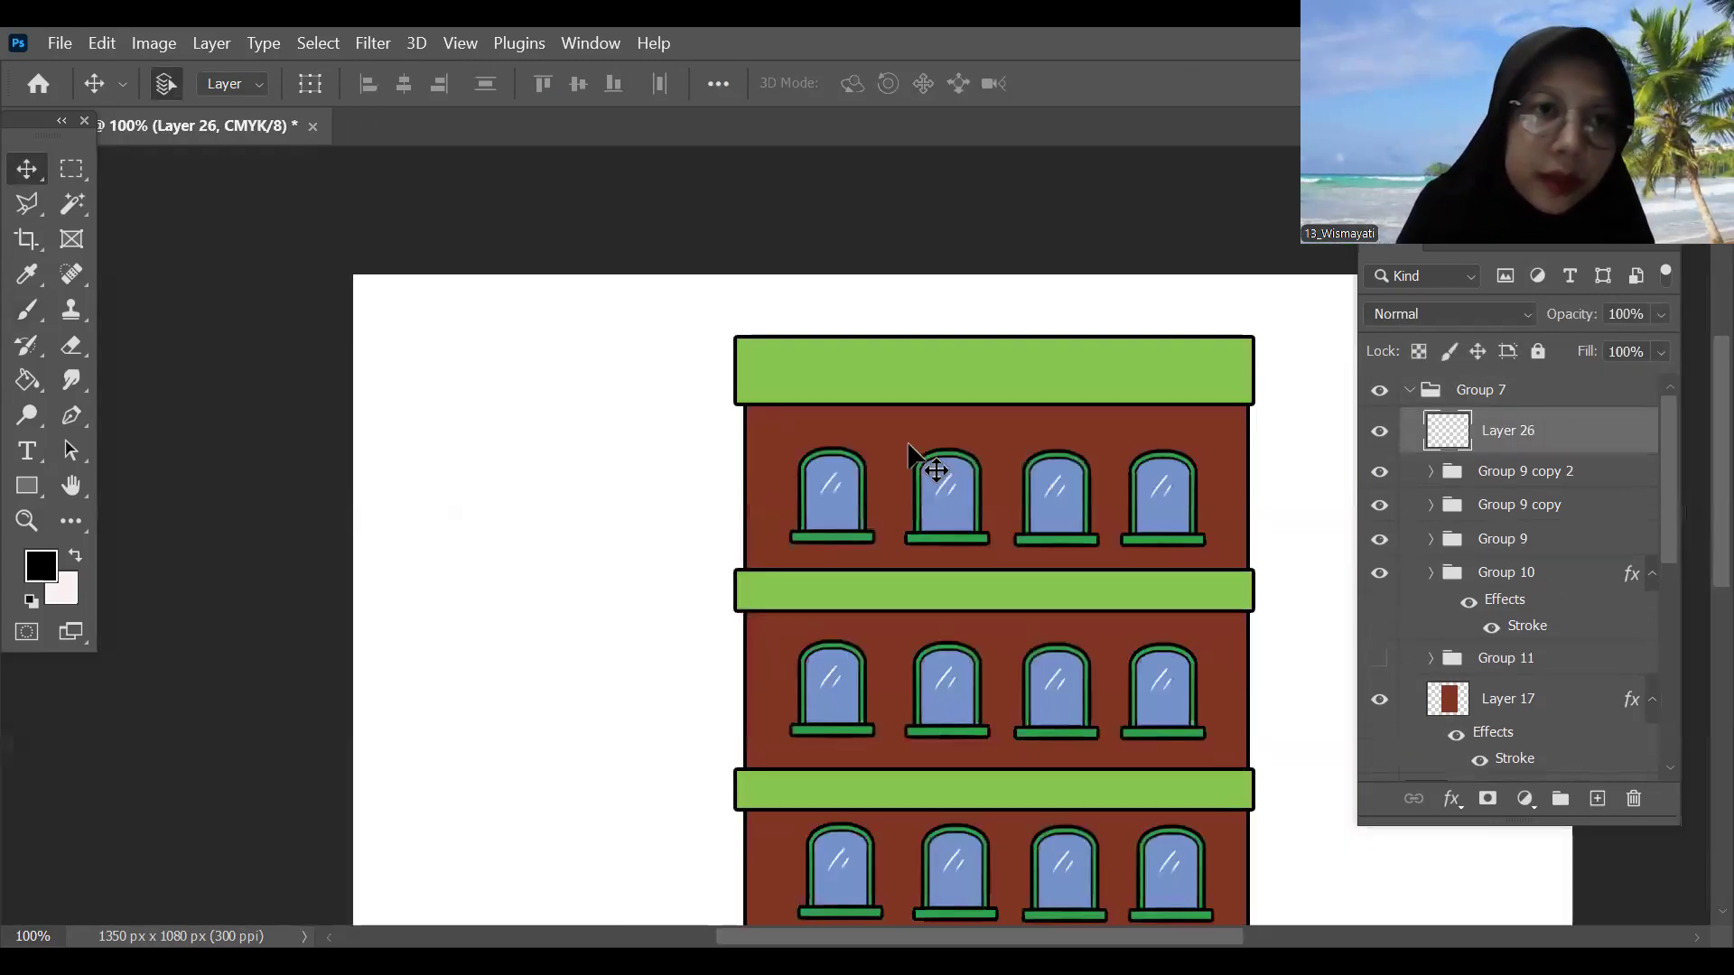
pyautogui.press('b')
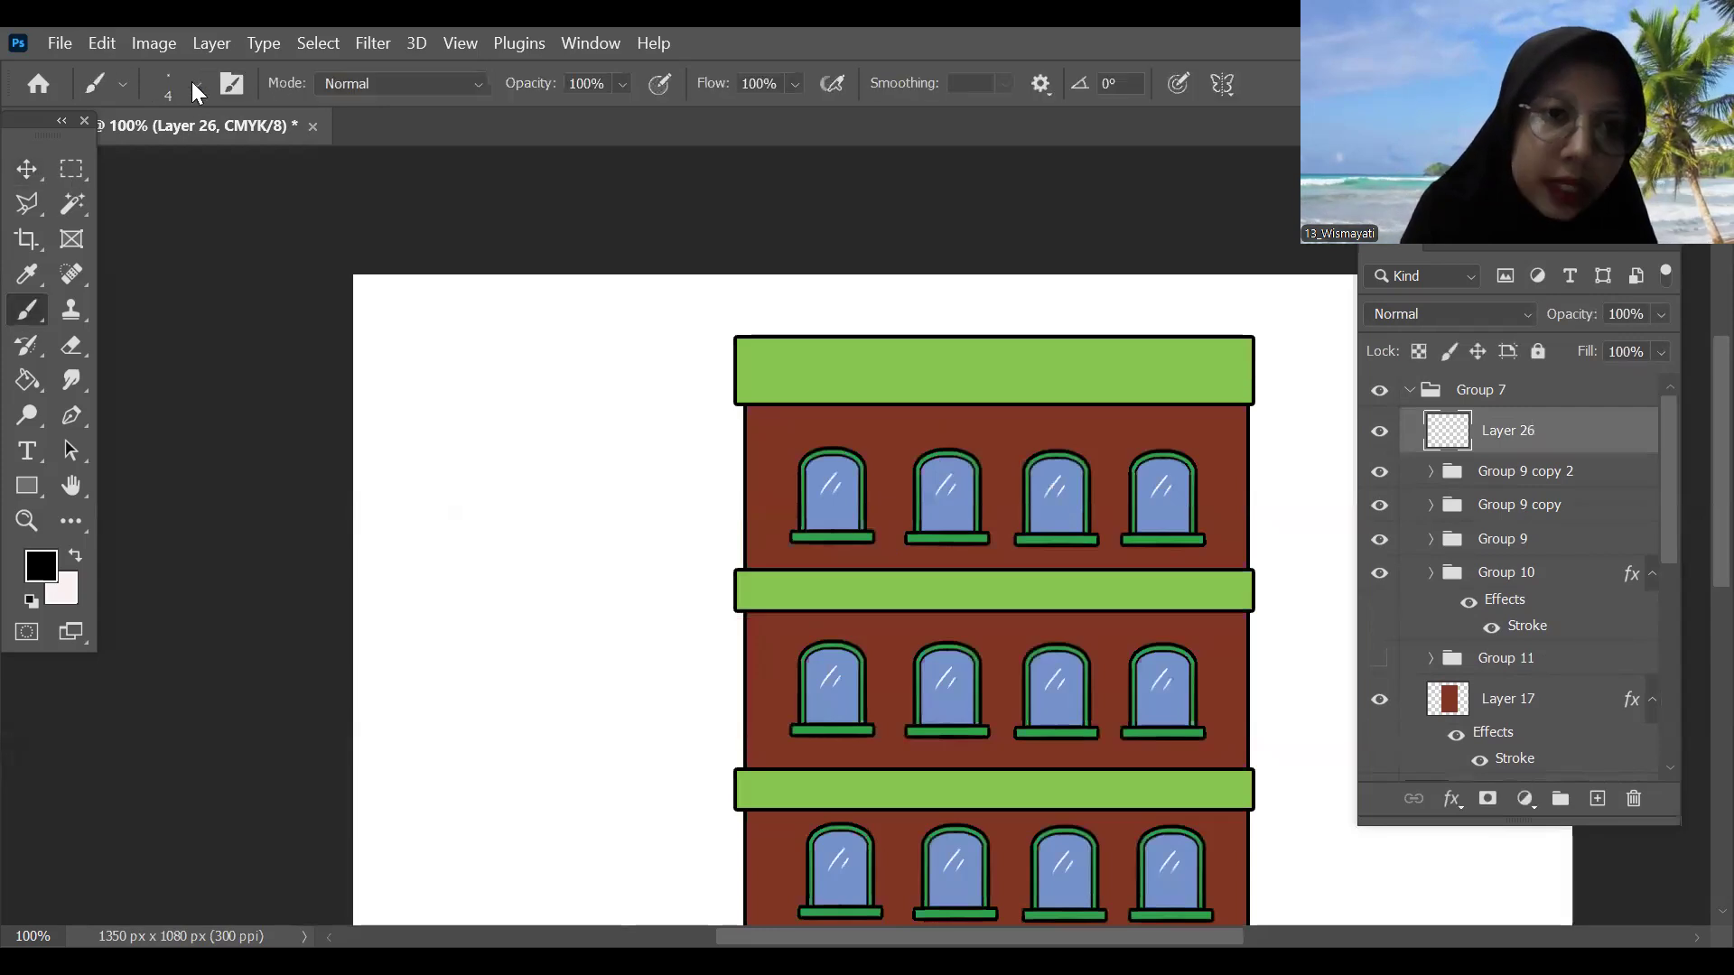
pyautogui.click(197, 84)
pyautogui.click(115, 539)
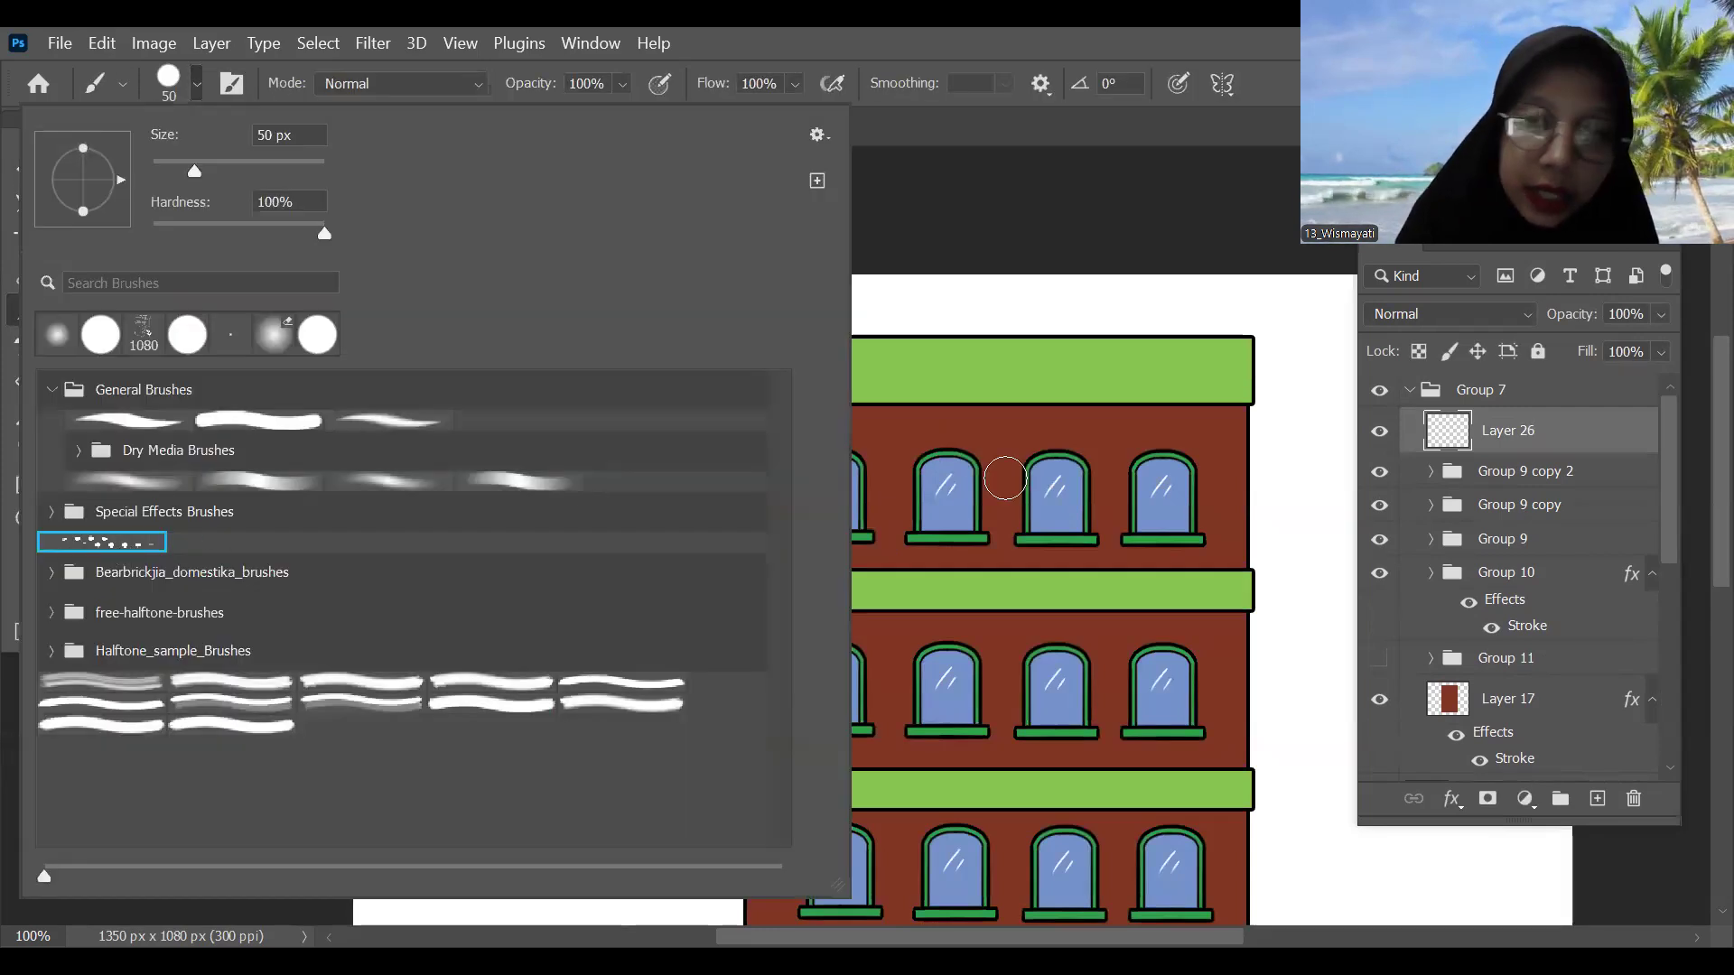
pyautogui.moveTo(883, 439)
pyautogui.mouseDown()
pyautogui.moveTo(1134, 446)
pyautogui.moveTo(1078, 500)
pyautogui.moveTo(1112, 540)
pyautogui.moveTo(1117, 590)
pyautogui.mouseUp()
pyautogui.hotkey('ctrl', 'z')
pyautogui.scroll(-3, 1180, 569)
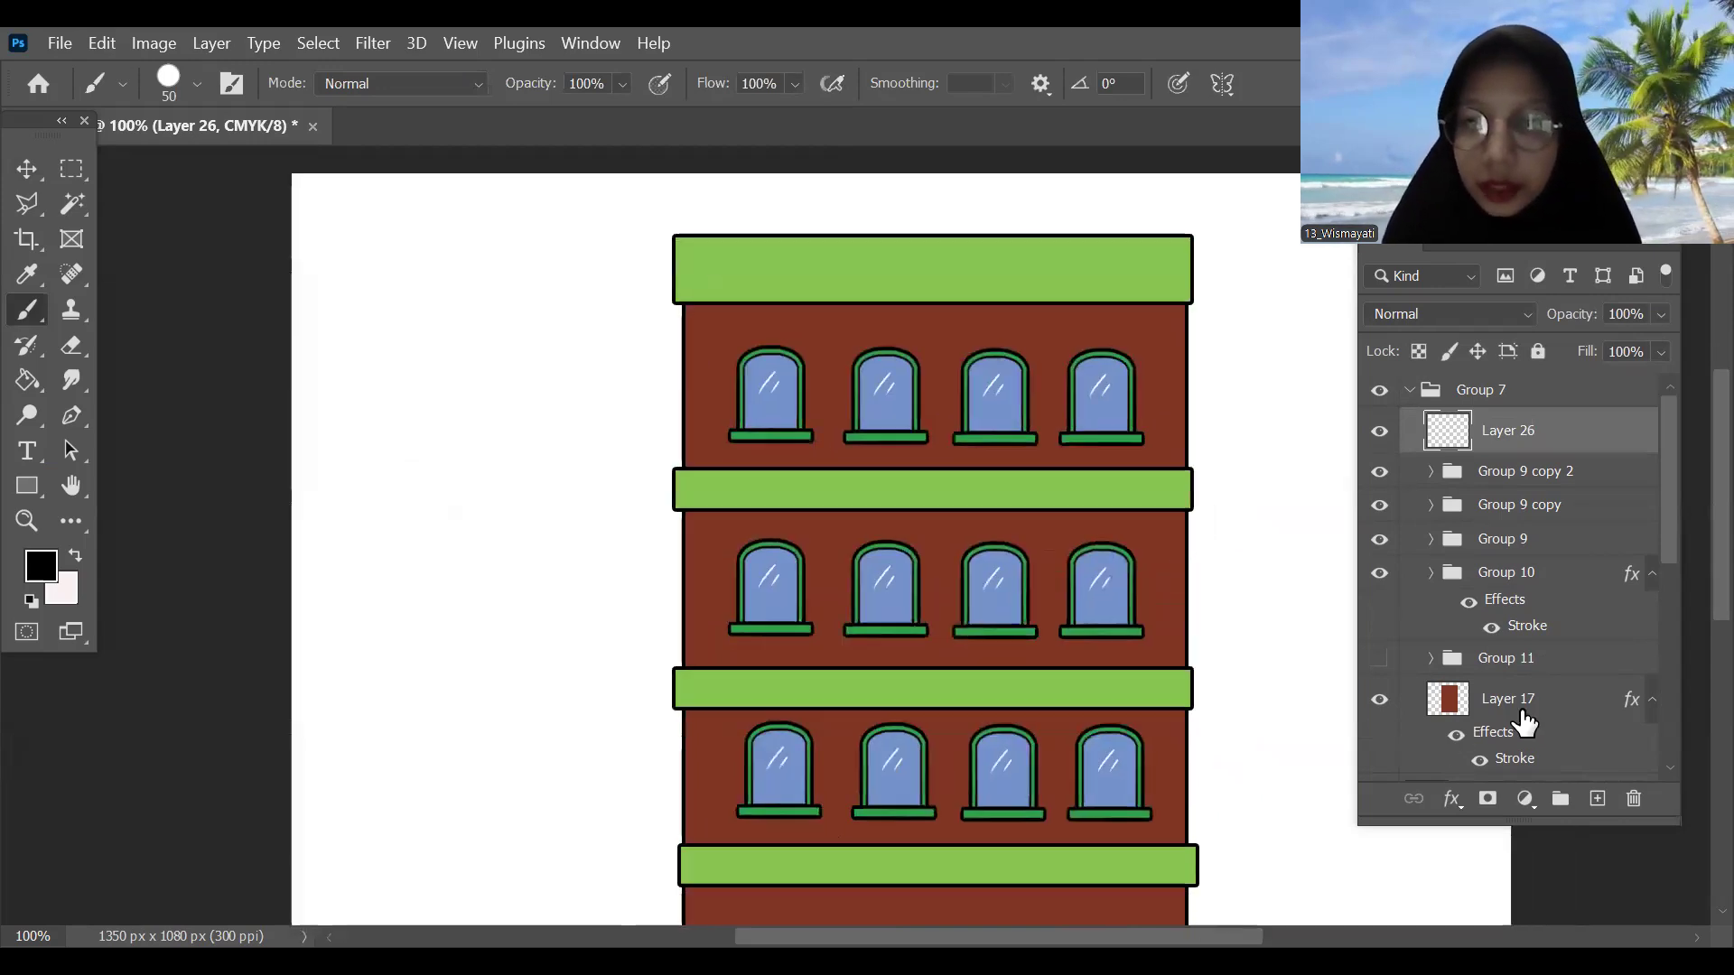
# Step: Add a new layer directly above the brown wall layer, Layer 17, and clip it to that layer
pyautogui.click(1526, 714)
pyautogui.click(1598, 800)
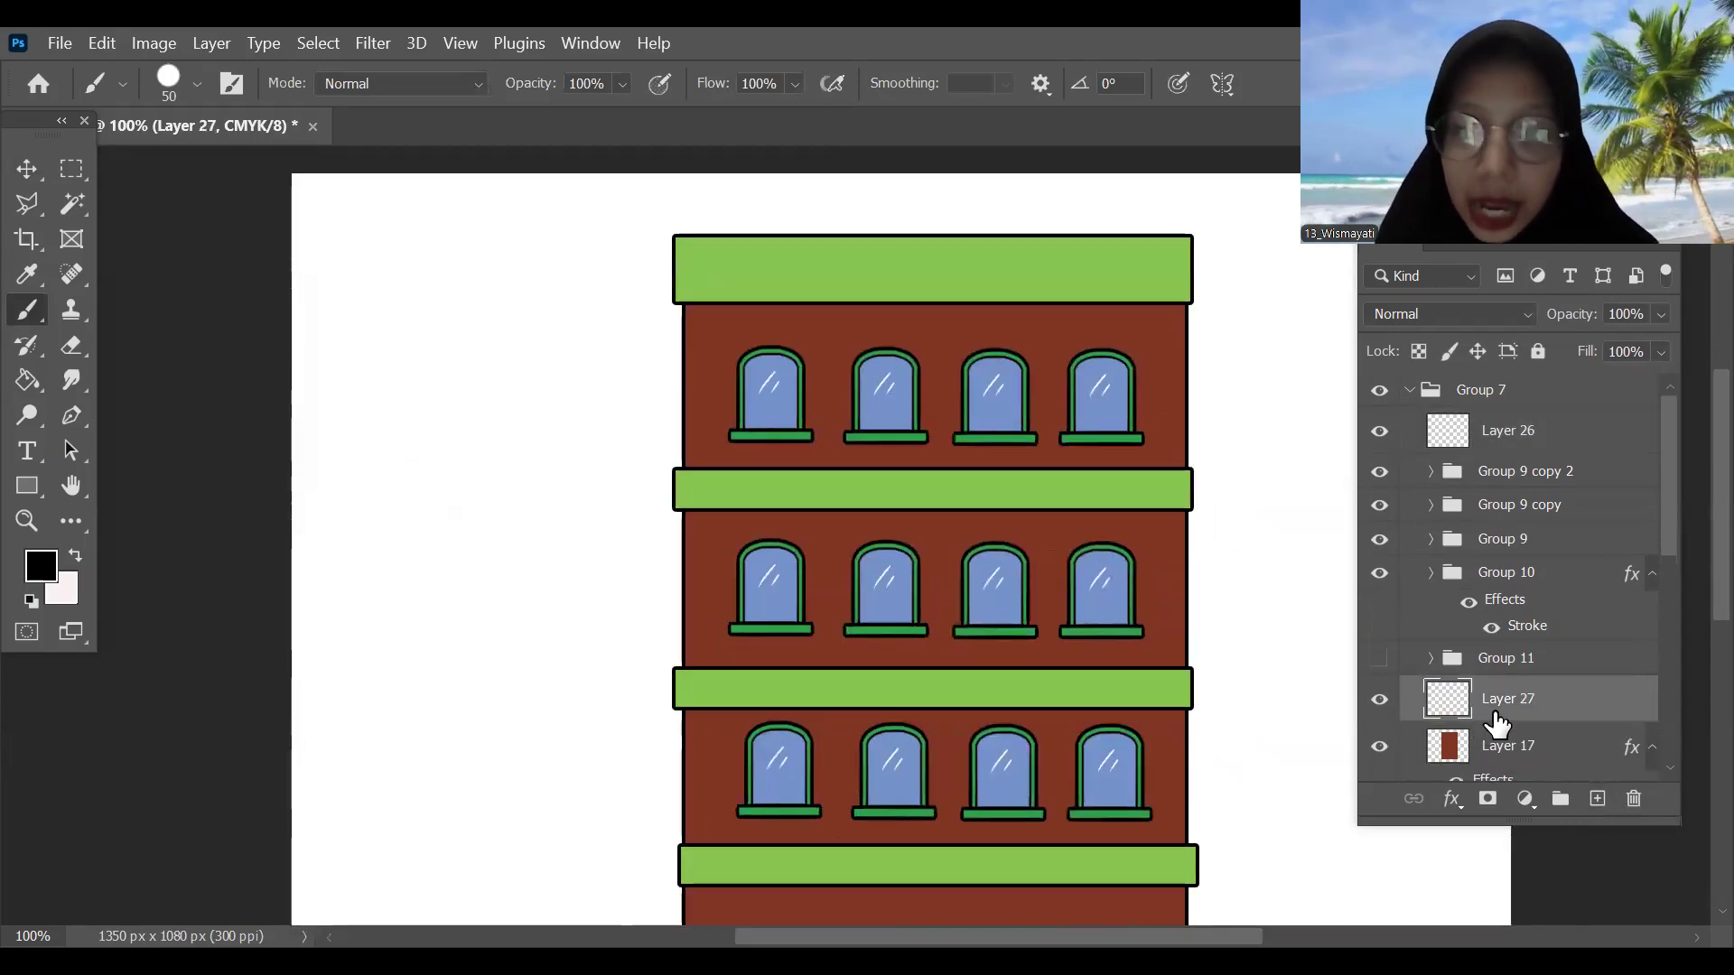
pyautogui.keyDown('alt'); pyautogui.click(1491, 722); pyautogui.keyUp('alt')
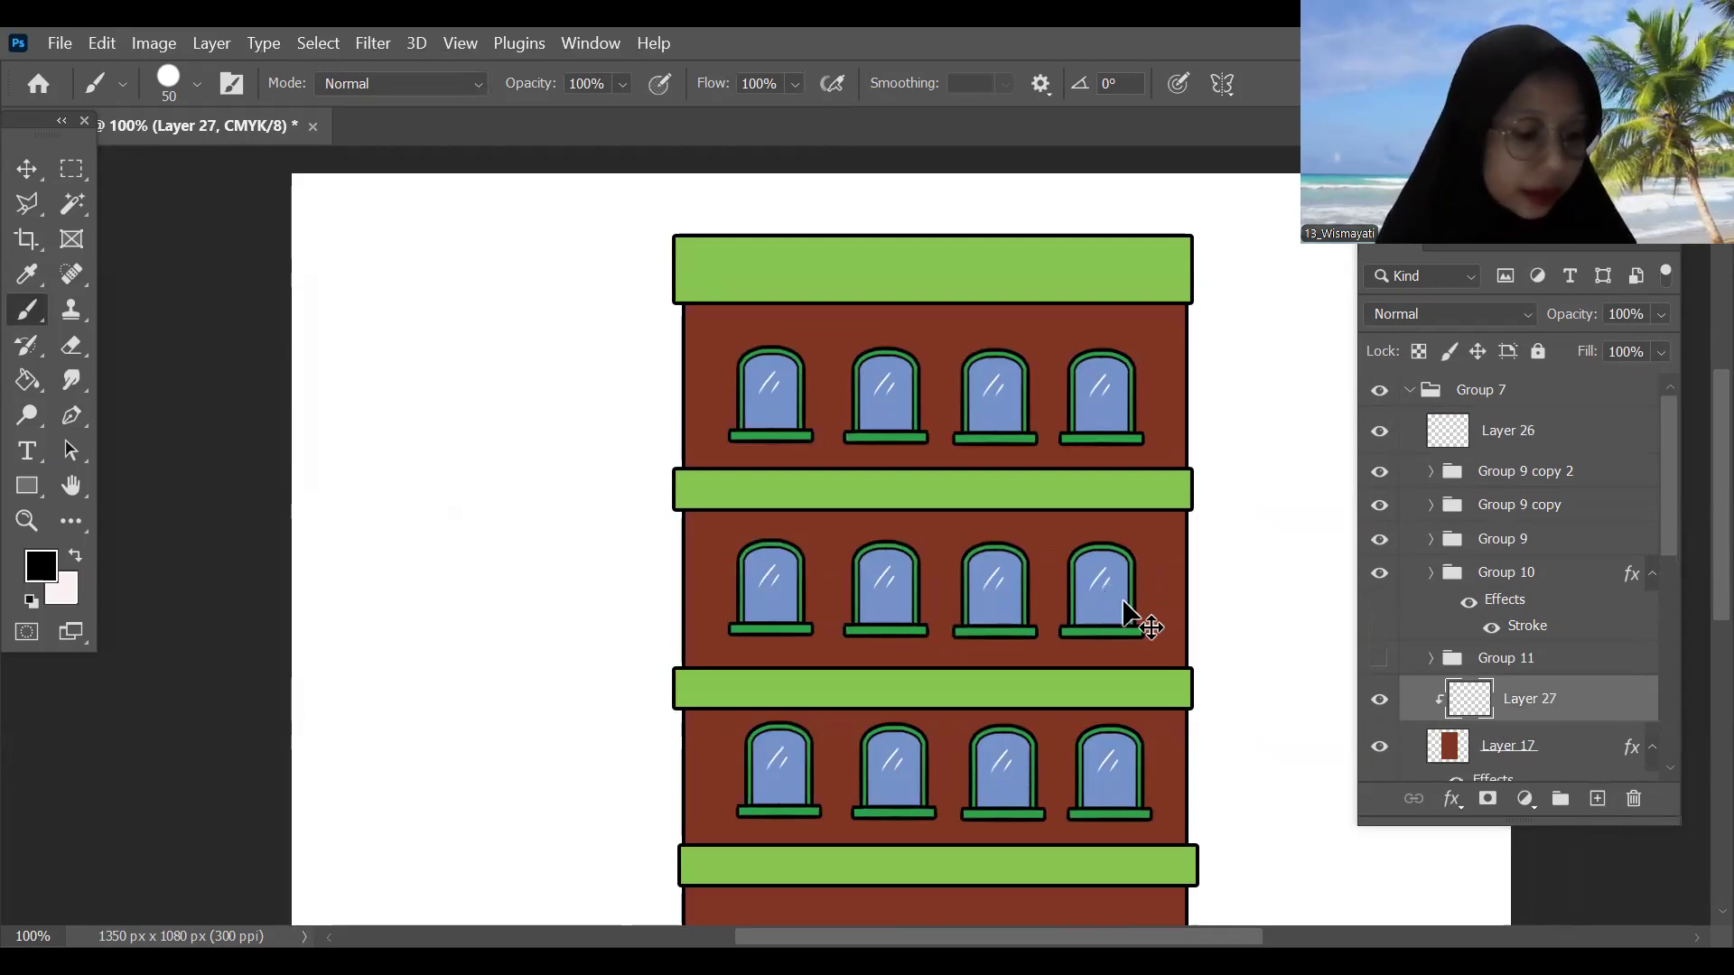
# Step: Enlarge the brush to 125 px and paint a black halftone dot texture over all floors of the wall on Layer 27
pyautogui.press(']')
pyautogui.hotkey('ctrl', '-')
pyautogui.press(']')
pyautogui.press(']')
pyautogui.press(']')
pyautogui.press(']')
pyautogui.press(']')
pyautogui.moveTo(786, 426)
pyautogui.mouseDown()
pyautogui.moveTo(821, 375)
pyautogui.moveTo(950, 460)
pyautogui.moveTo(1002, 447)
pyautogui.moveTo(735, 541)
pyautogui.moveTo(785, 695)
pyautogui.mouseUp()
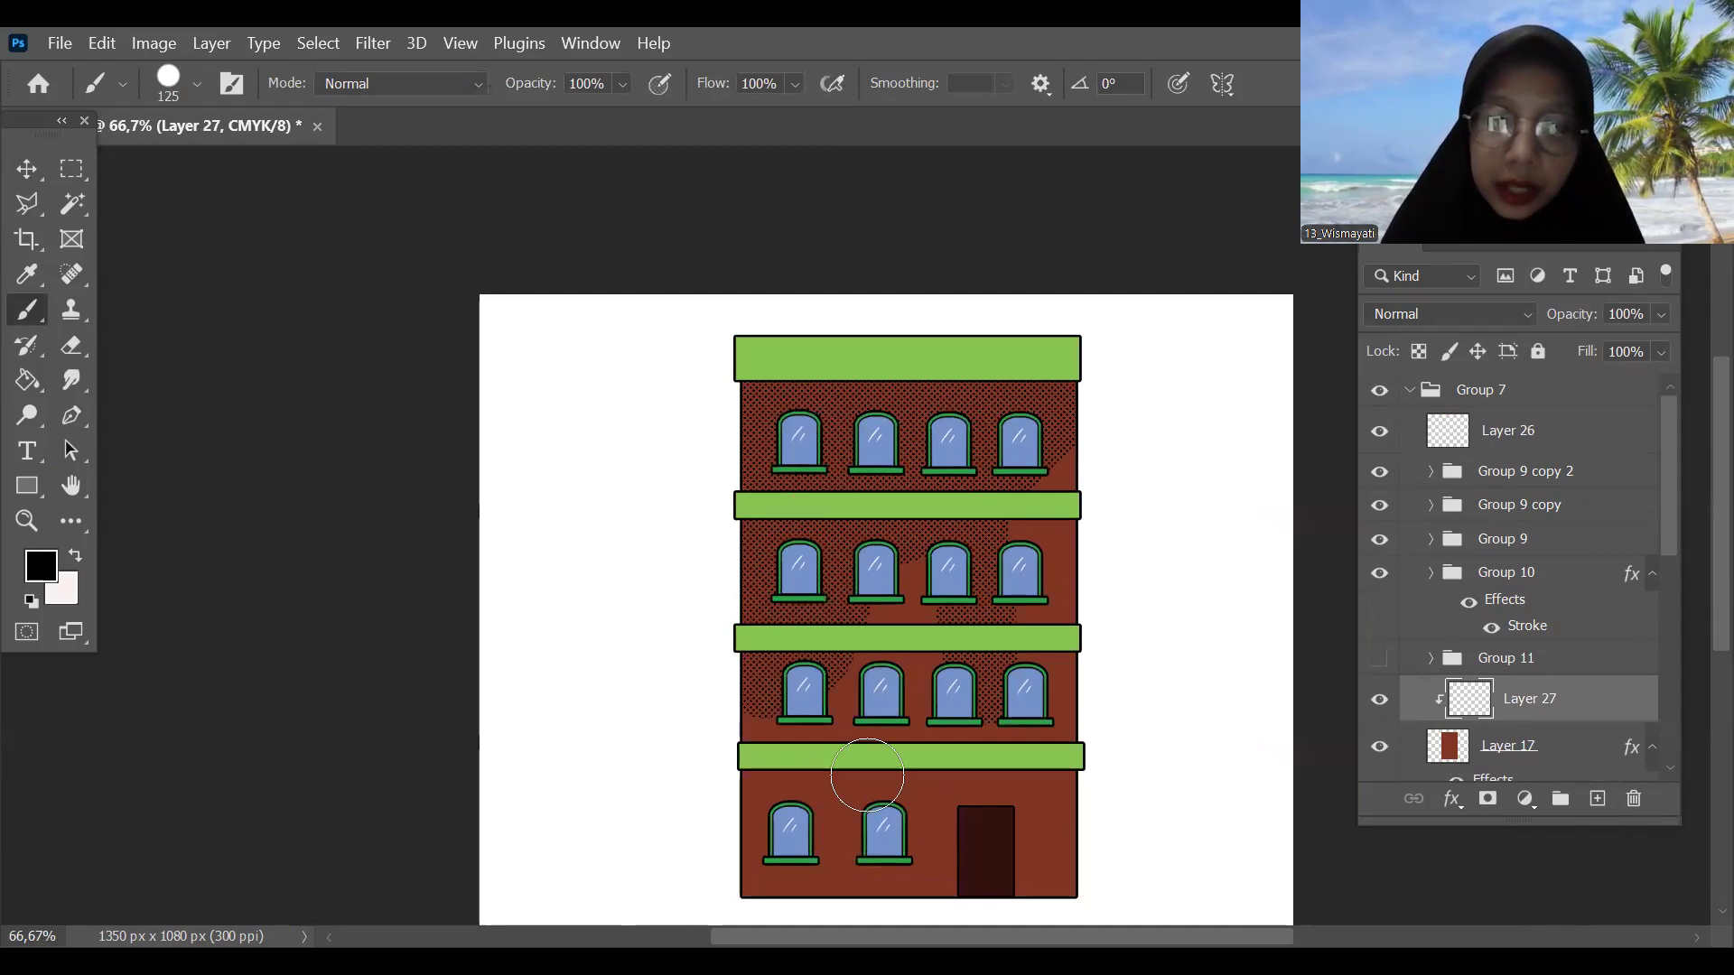
pyautogui.moveTo(1064, 775)
pyautogui.mouseDown()
pyautogui.moveTo(802, 790)
pyautogui.moveTo(1057, 827)
pyautogui.moveTo(899, 878)
pyautogui.moveTo(1120, 865)
pyautogui.moveTo(860, 771)
pyautogui.moveTo(1002, 618)
pyautogui.mouseUp()
# Step: Try a pink Color Overlay on Layer 27's dots, and undo both the overlay and the painted dots
pyautogui.hotkey('ctrl', '+')
pyautogui.hotkey('ctrl', '+')
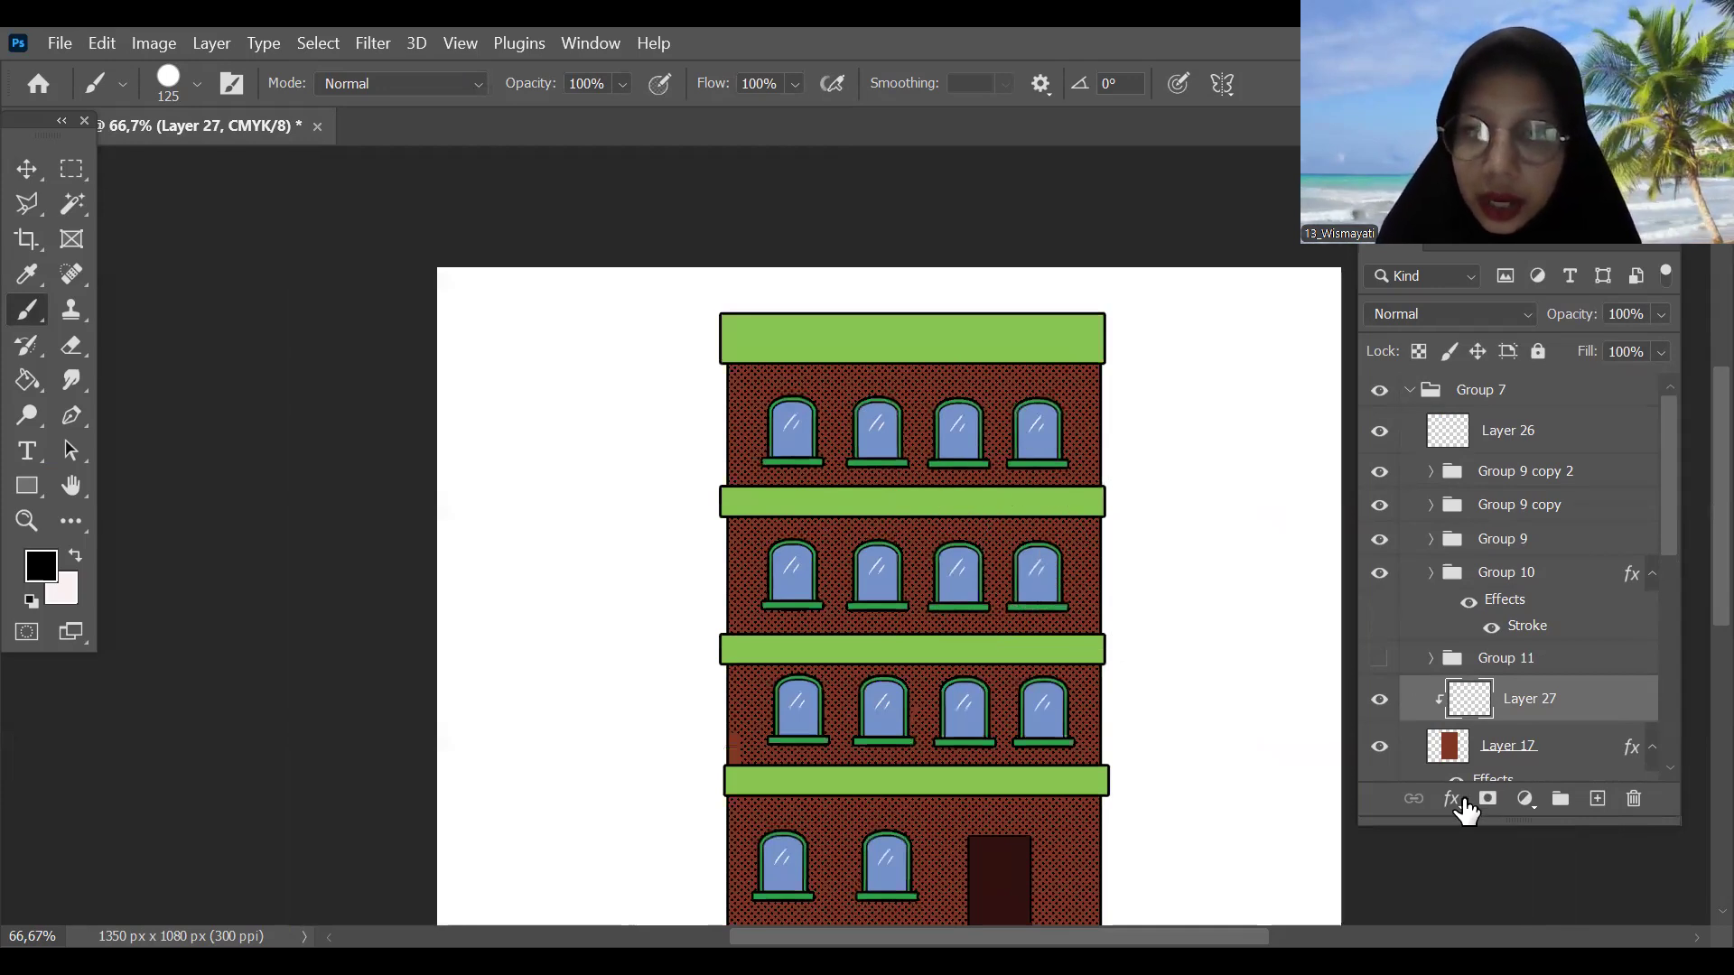
pyautogui.hotkey('ctrl', '+')
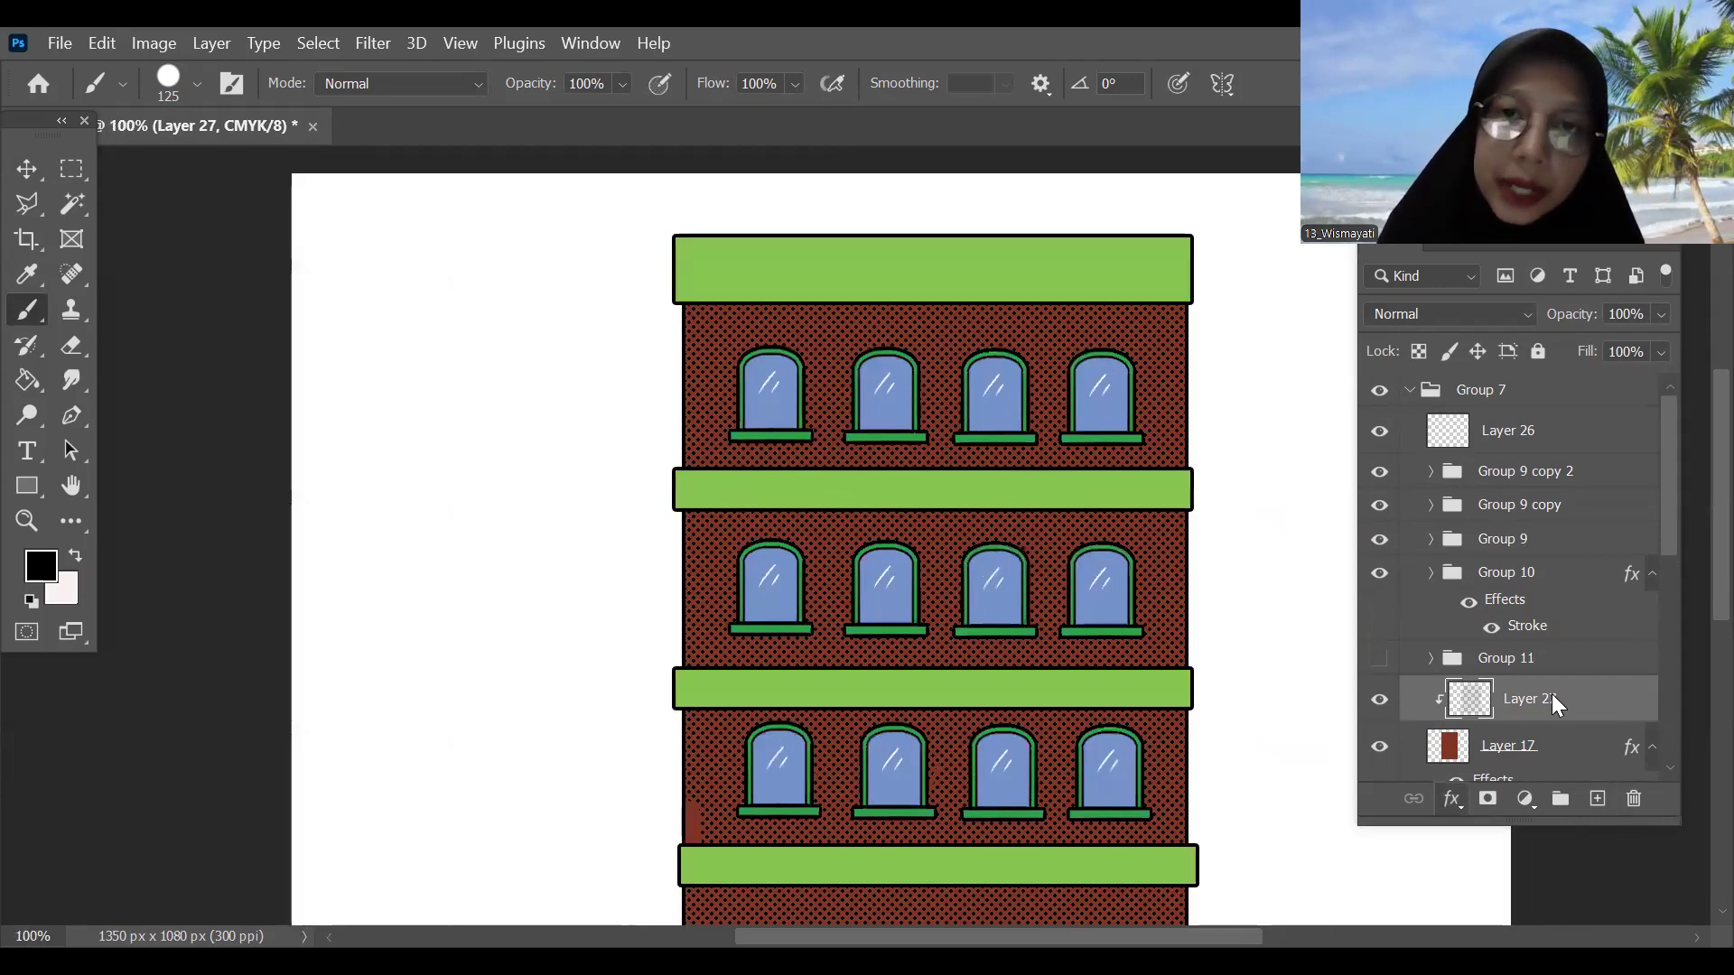
pyautogui.click(1444, 363)
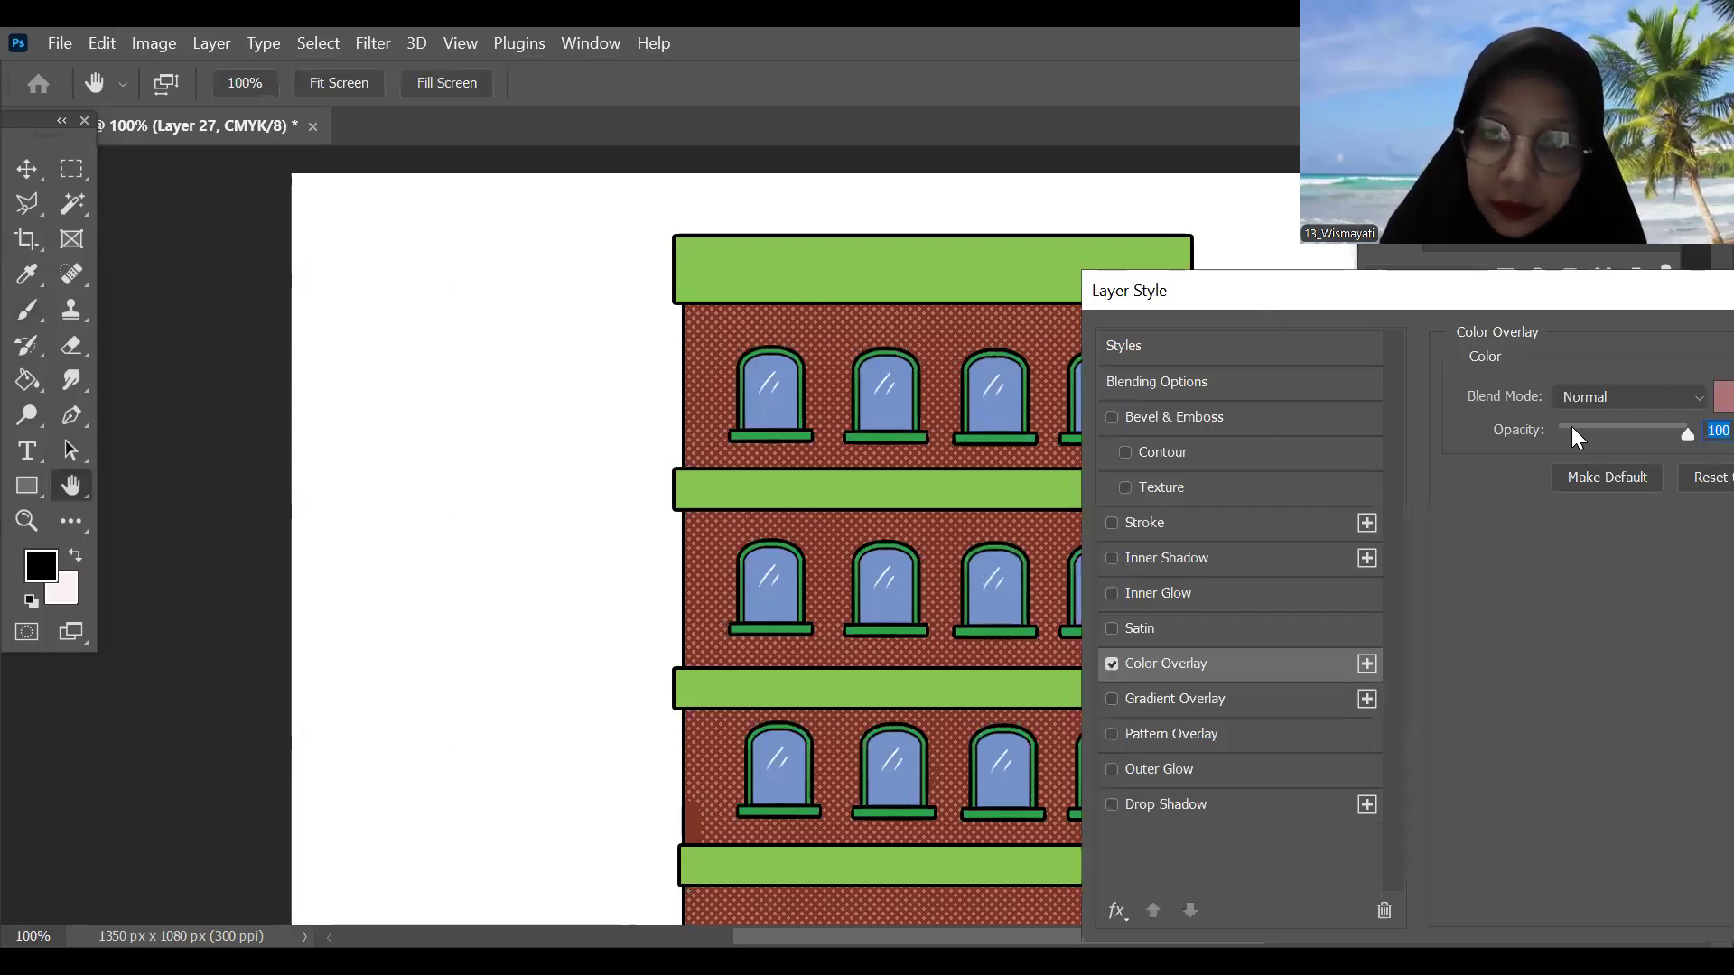
pyautogui.hotkey('ctrl', '-')
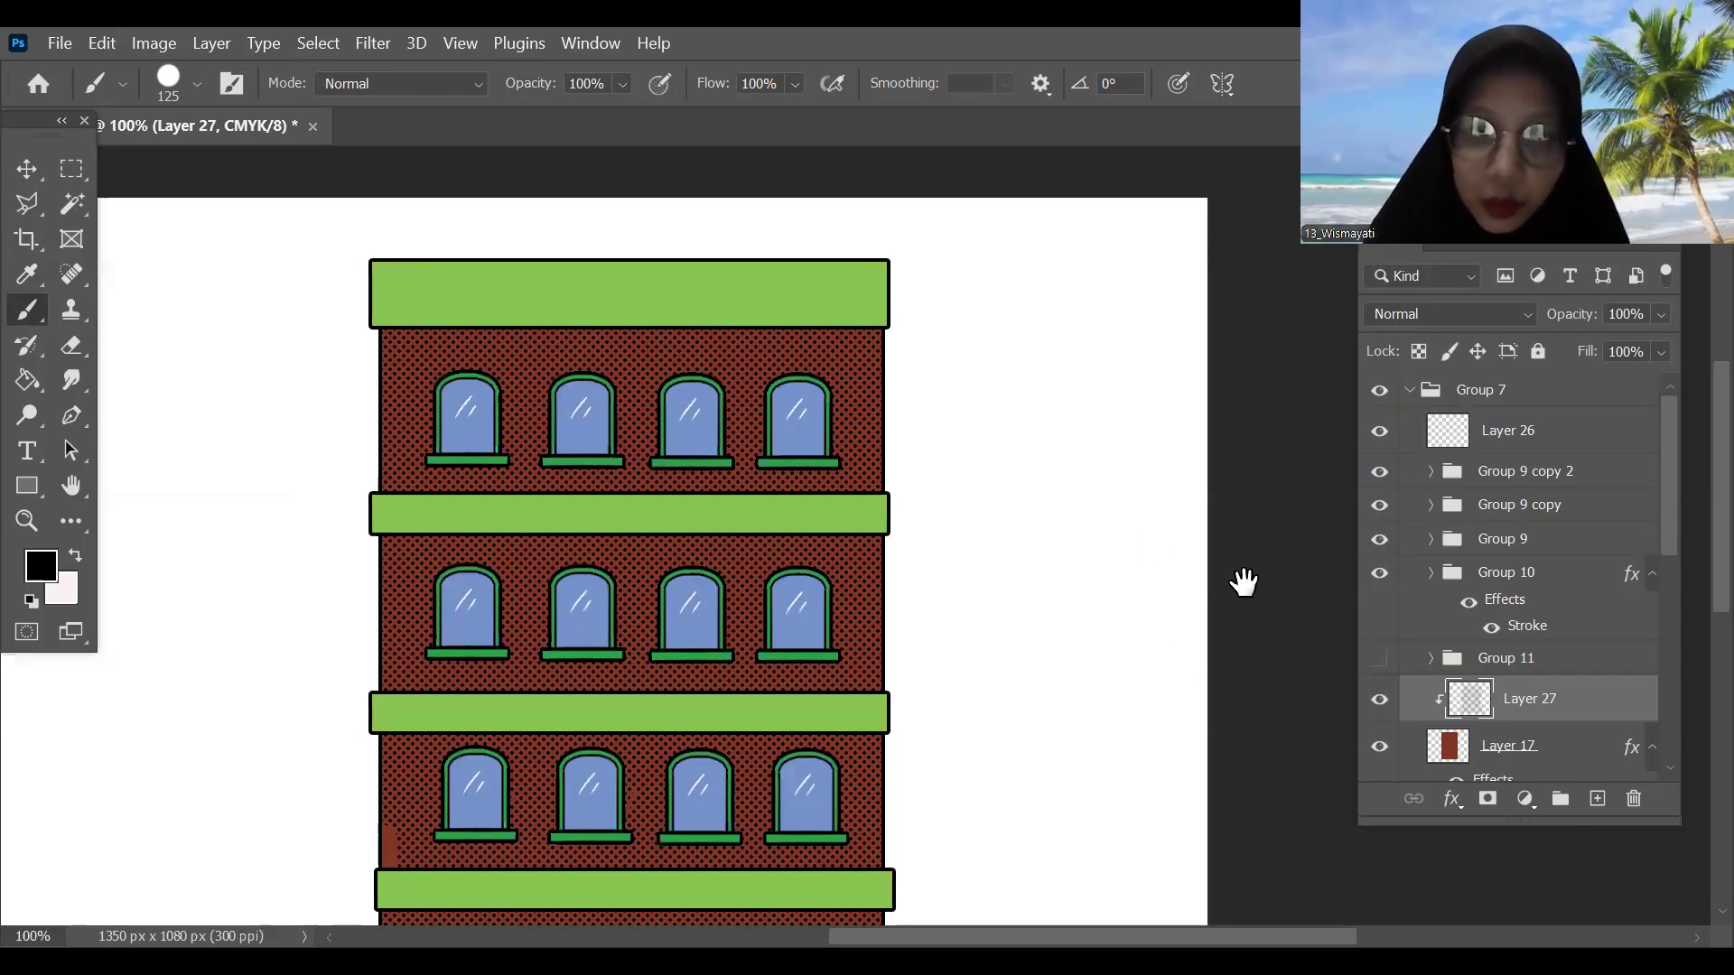
pyautogui.hotkey('ctrl', '-')
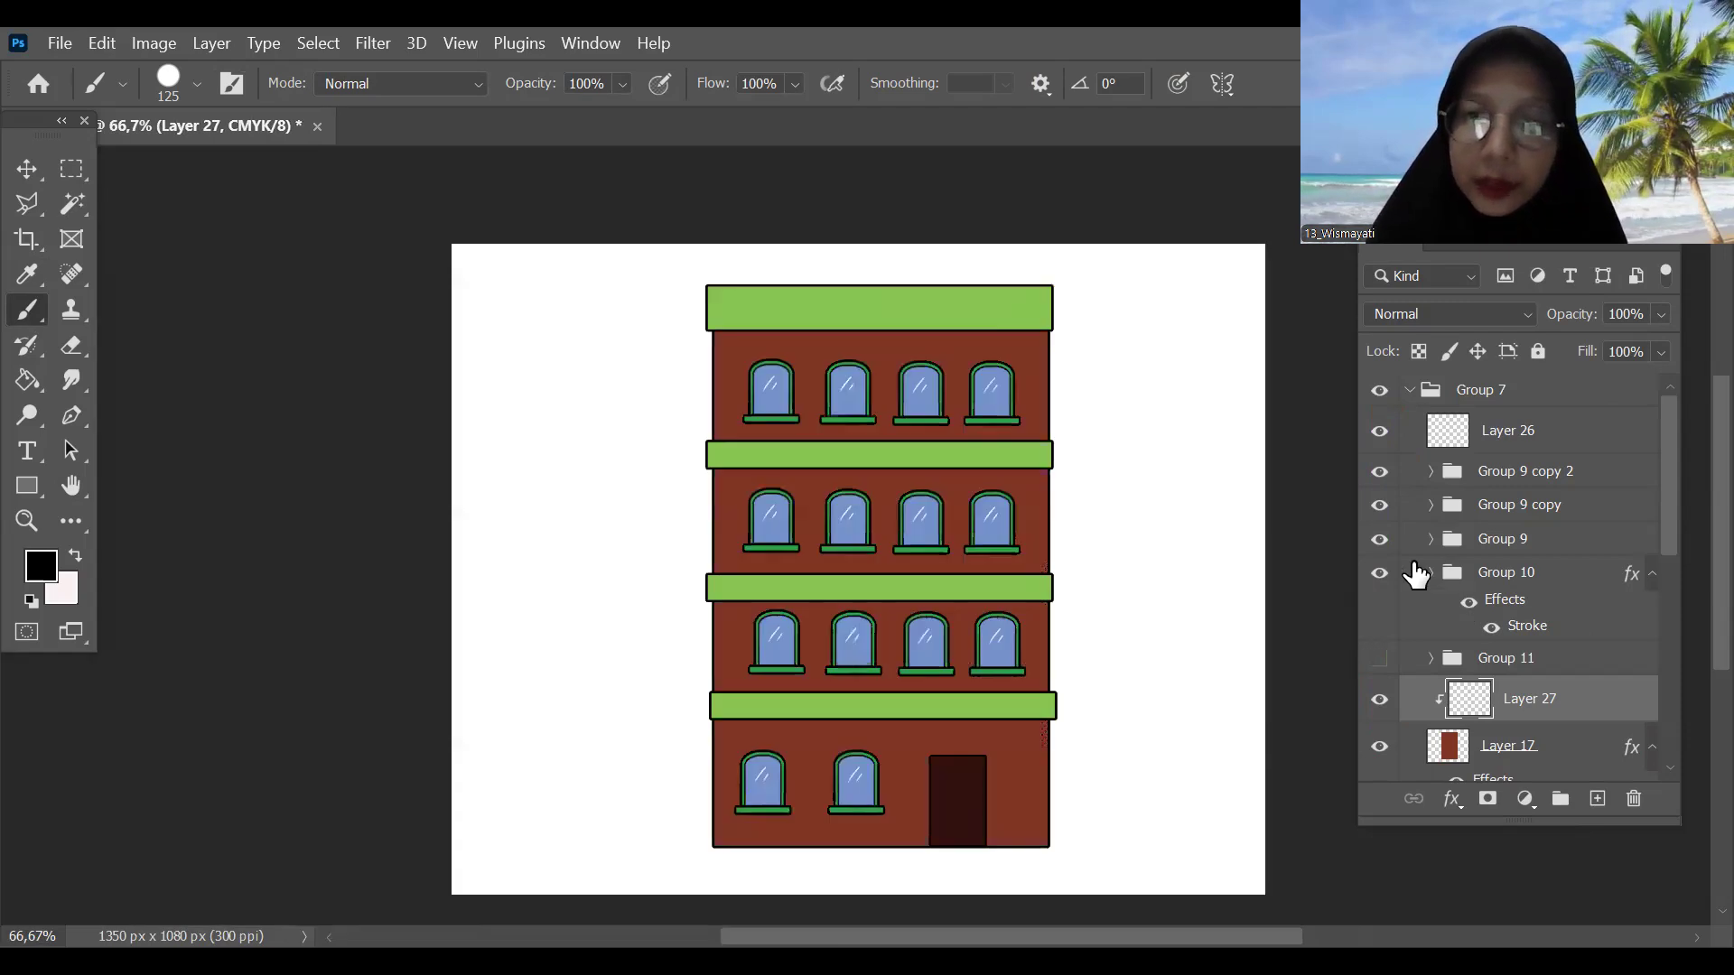
# Step: Show the brick pattern group, Group 11, again and toggle its visibility to compare the walls with and without bricks
pyautogui.click(1382, 661)
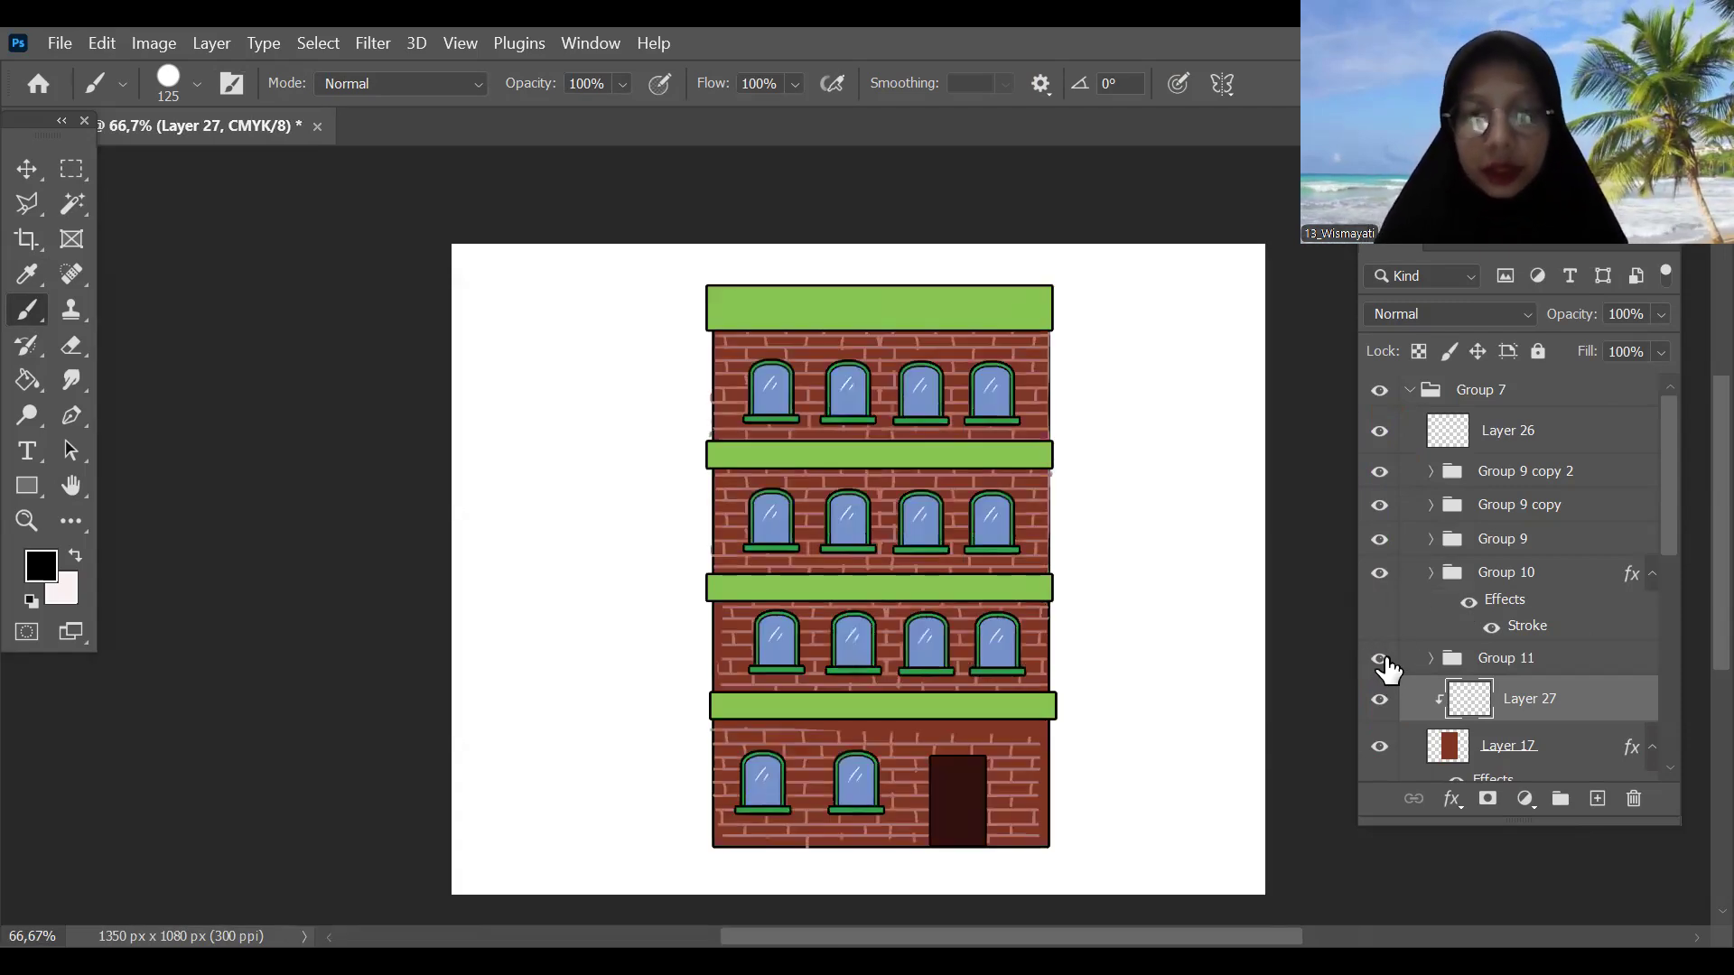
pyautogui.moveTo(1179, 593); pyautogui.dragTo(1195, 569)
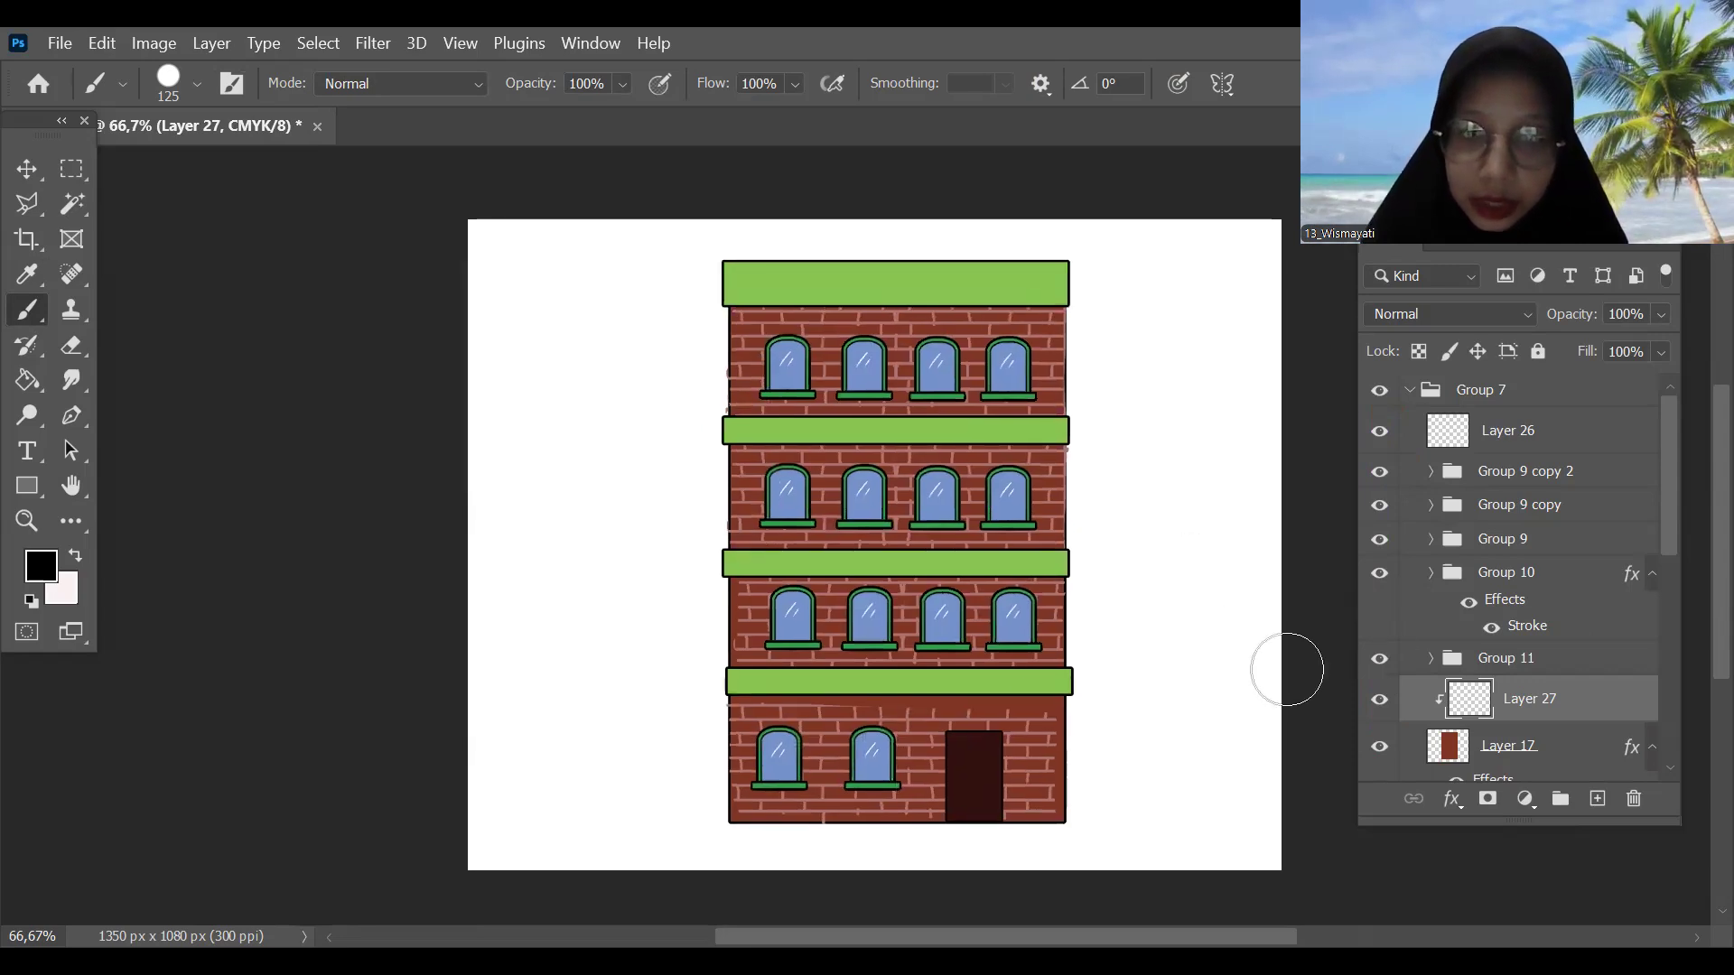
pyautogui.click(1380, 662)
pyautogui.click(1379, 662)
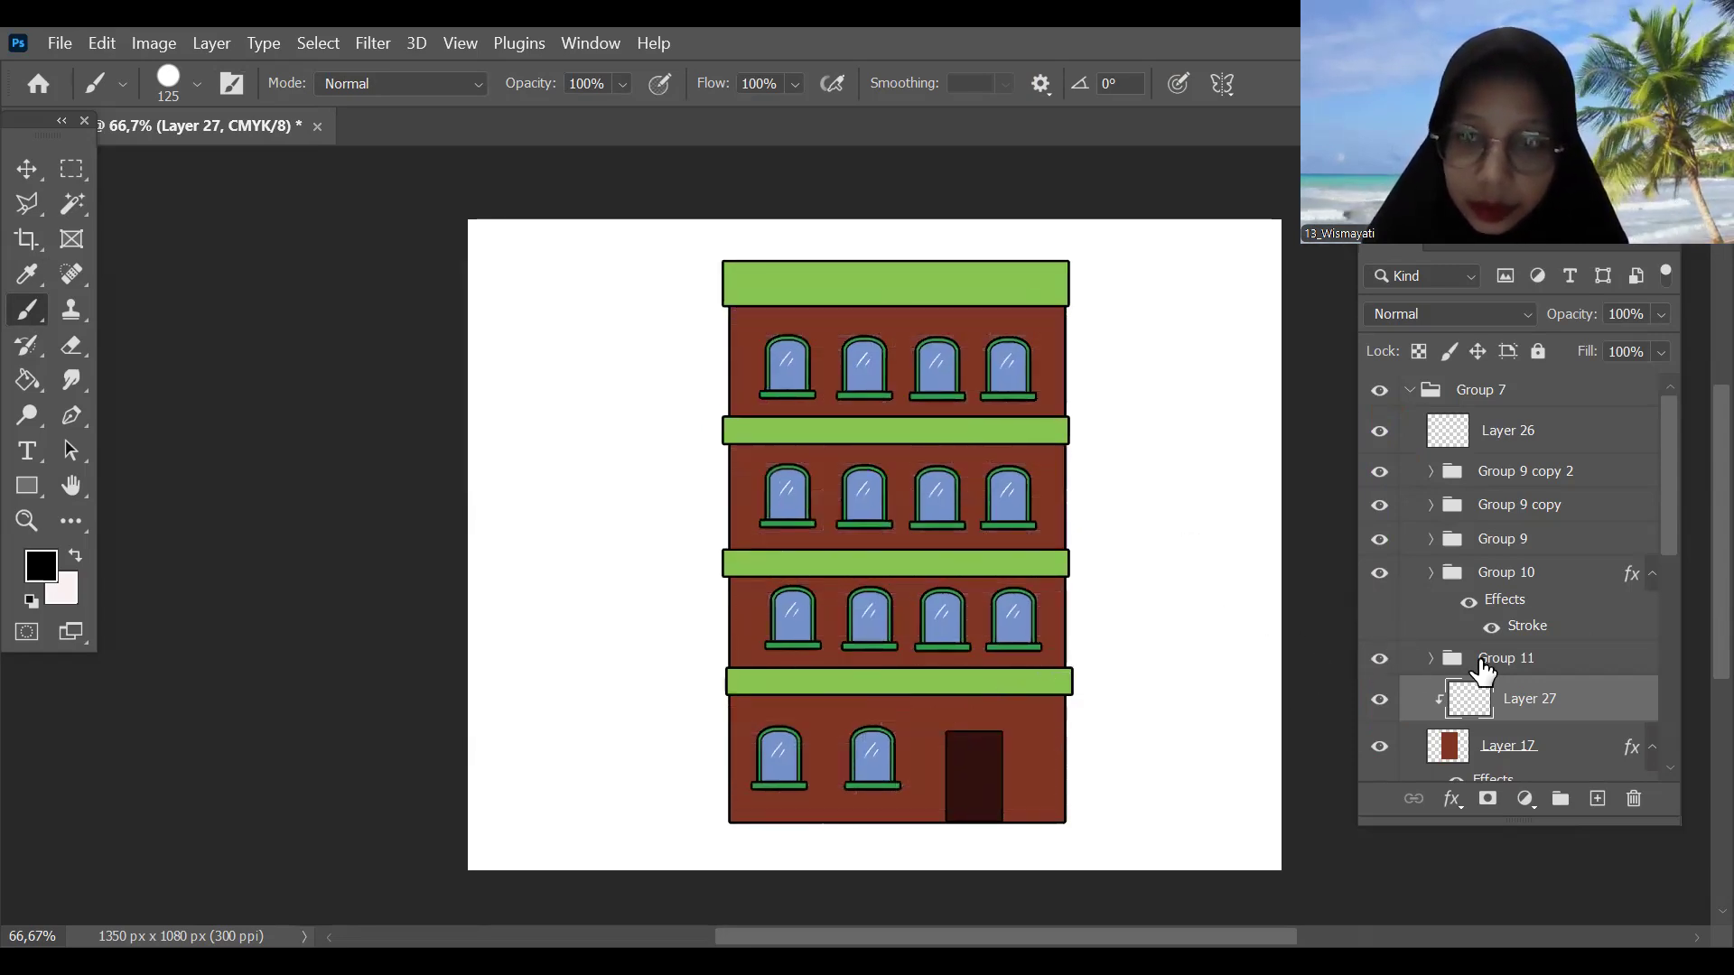
# Step: Expand Group 11 and erase on the layer mask of Layer 25 copy 3 at 45 px to restore hidden ground-floor bricks
pyautogui.click(1450, 660)
pyautogui.click(1430, 659)
pyautogui.click(1376, 700)
pyautogui.click(1377, 700)
pyautogui.click(1517, 701)
pyautogui.press('e')
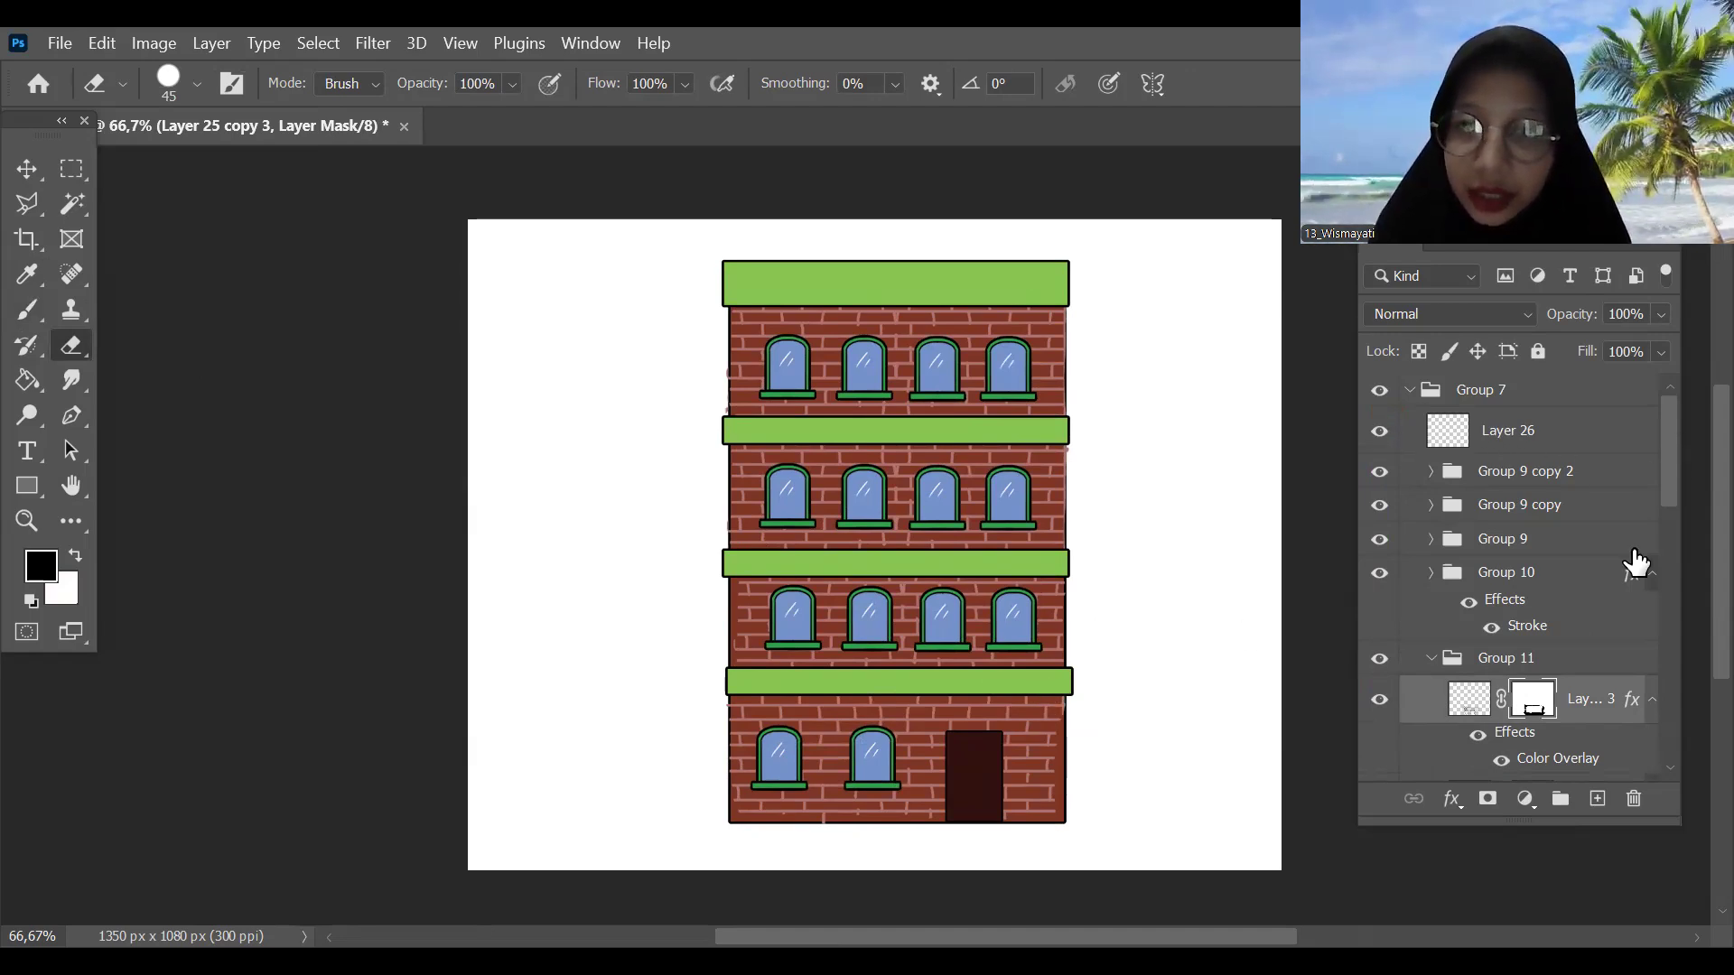
# Step: Add a new top layer, select a rectangle slightly wider than the building below the lowest green band, and fill it with red
pyautogui.click(1597, 799)
pyautogui.hotkey('ctrl', '+')
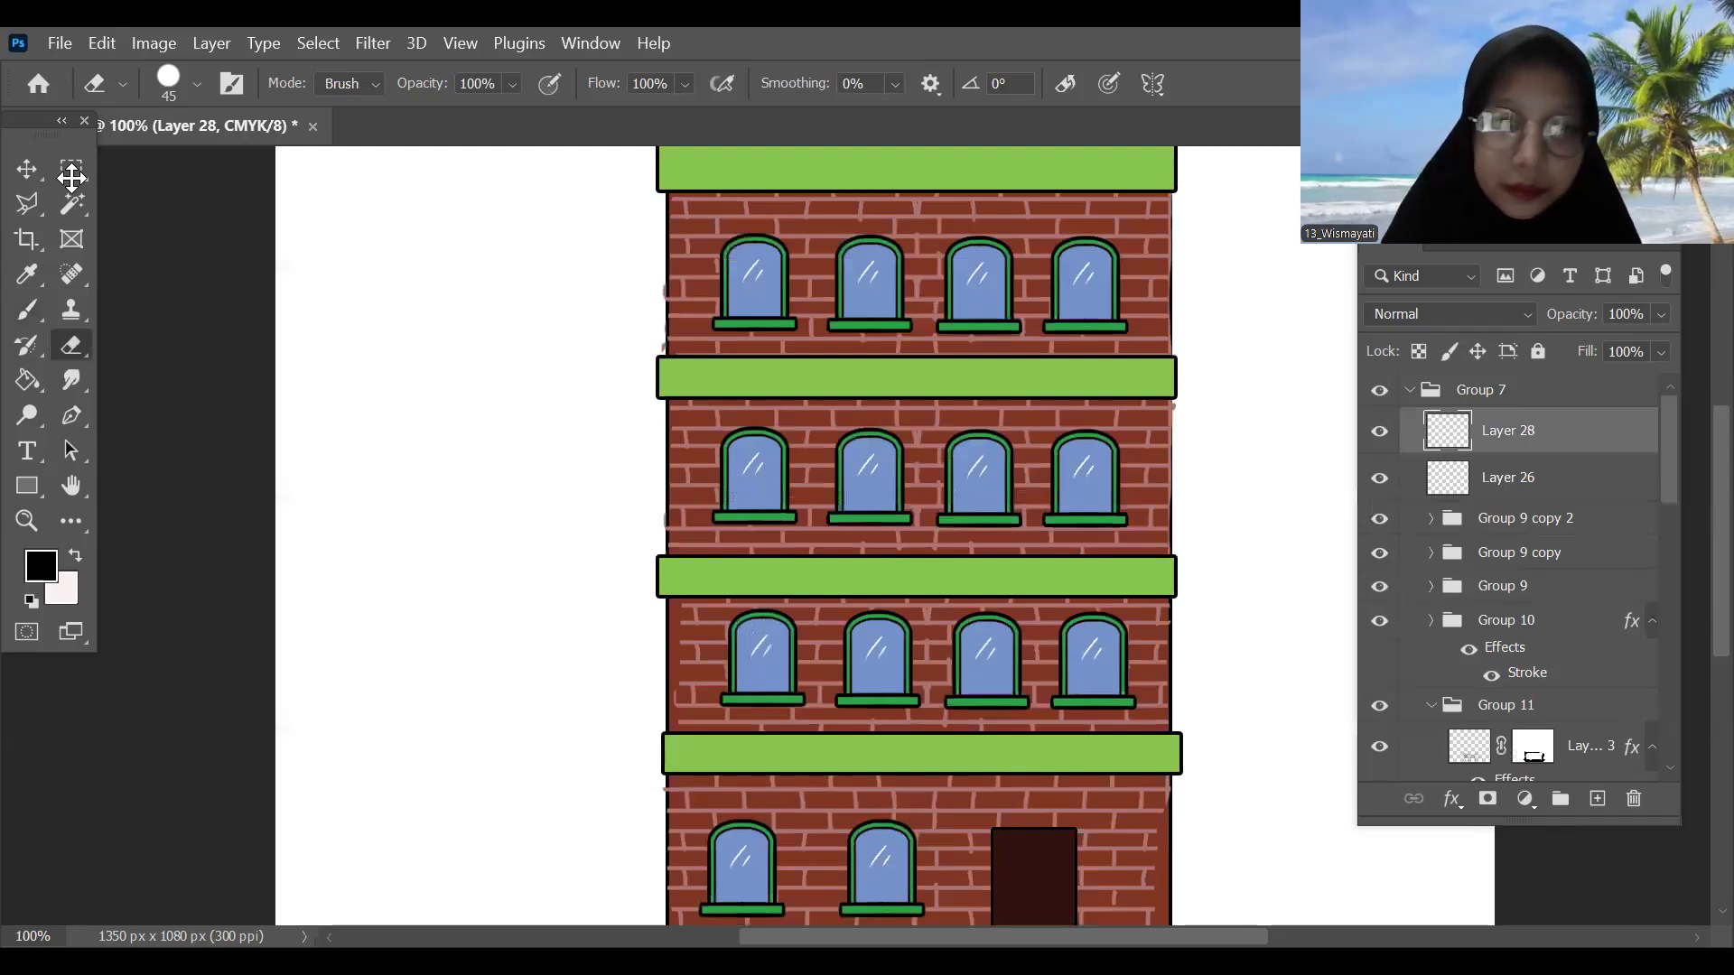
pyautogui.scroll(-2, 1106, 671)
pyautogui.hscroll(1, 1106, 671)
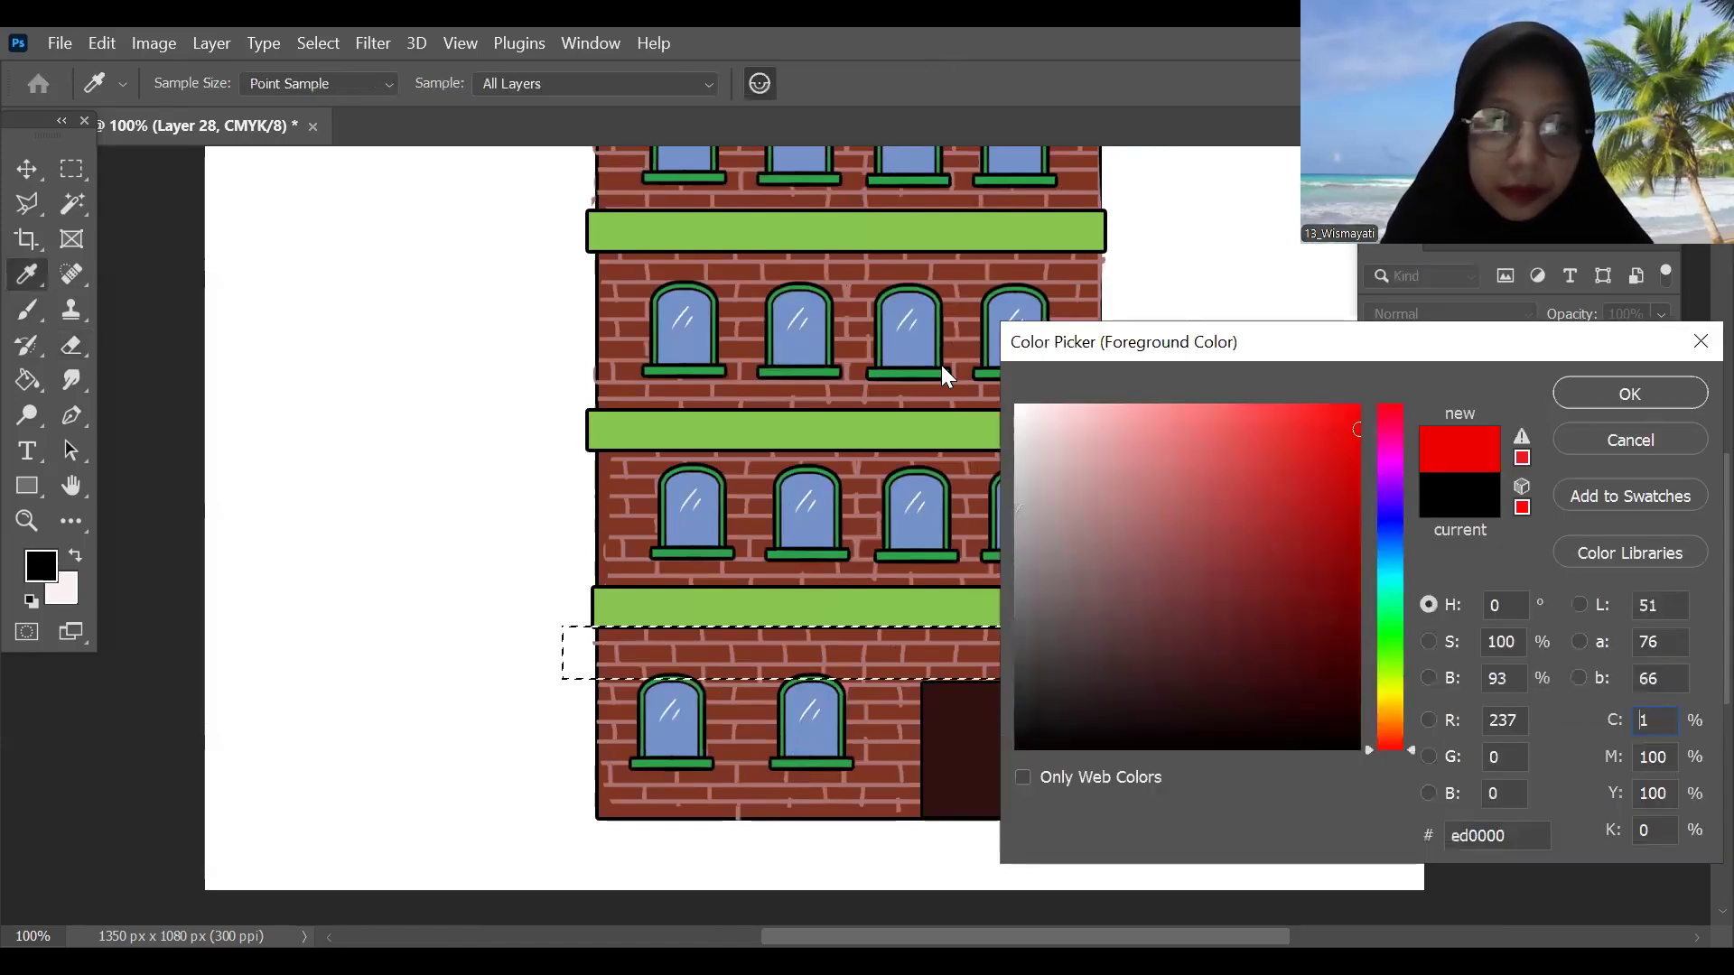
pyautogui.press('Return')
pyautogui.press('g')
pyautogui.click(898, 632)
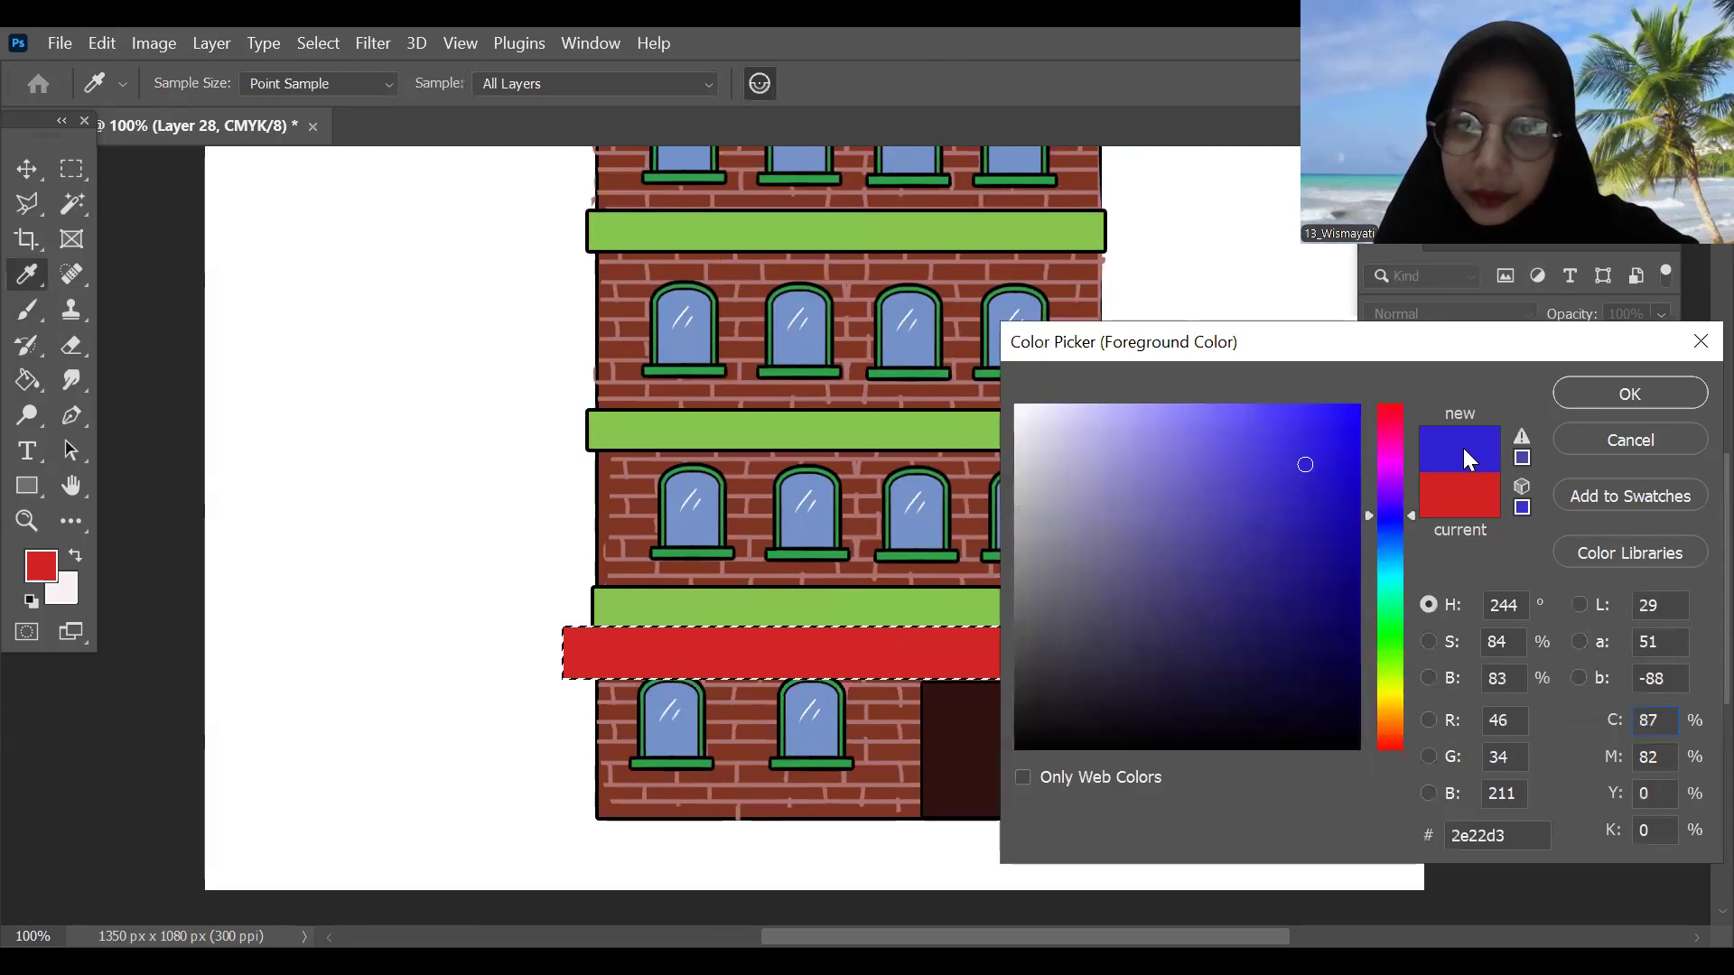
# Step: Refill the awning rectangle with blue-violet and deselect it
pyautogui.press('Return')
pyautogui.click(999, 677)
pyautogui.hotkey('ctrl', 'd')
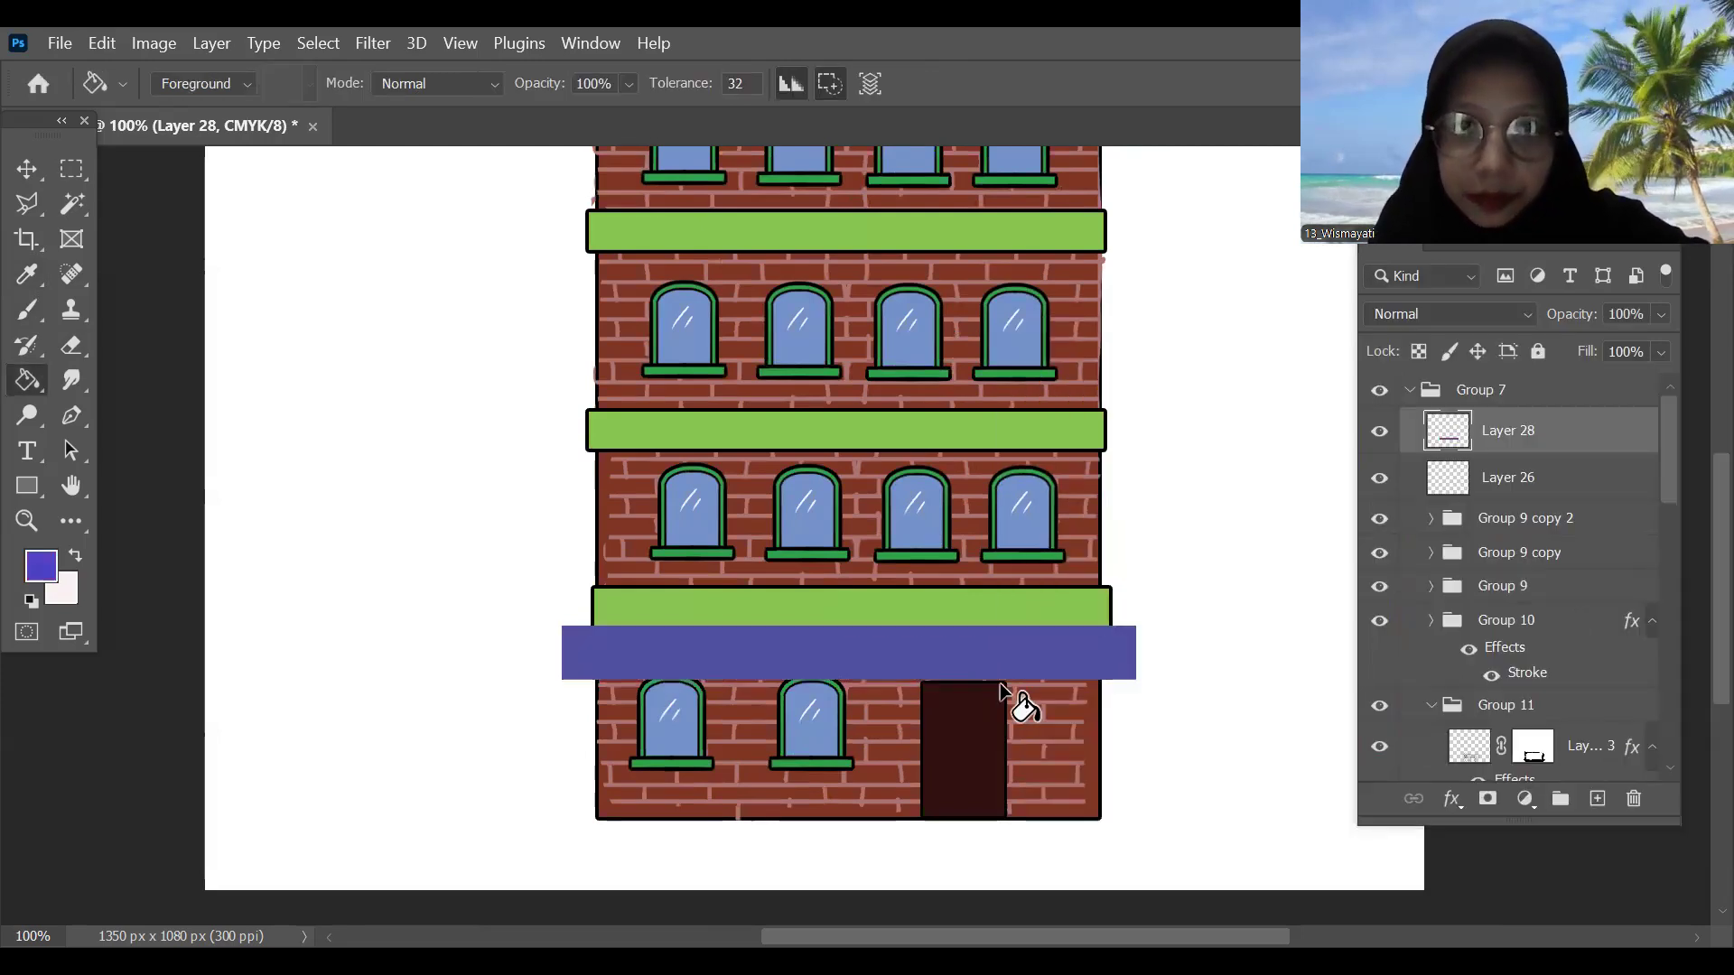
pyautogui.click(1049, 352)
pyautogui.hotkey('ctrl', 'f')
pyautogui.hotkey('ctrl', 'z')
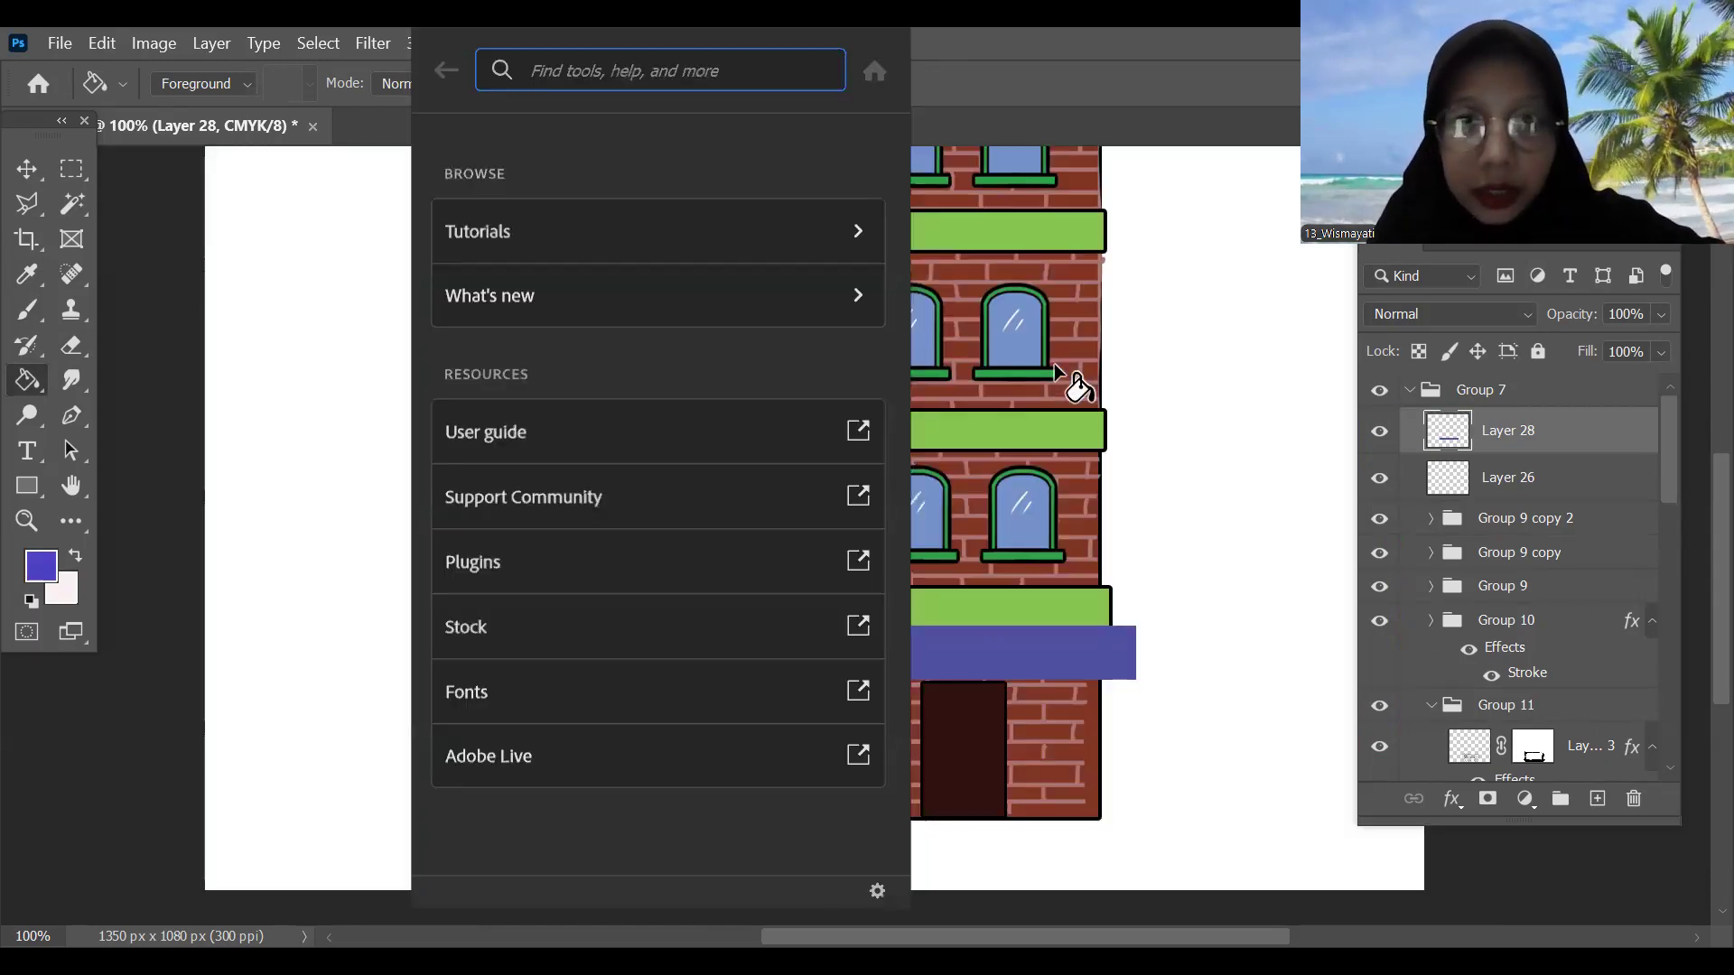
pyautogui.click(1013, 491)
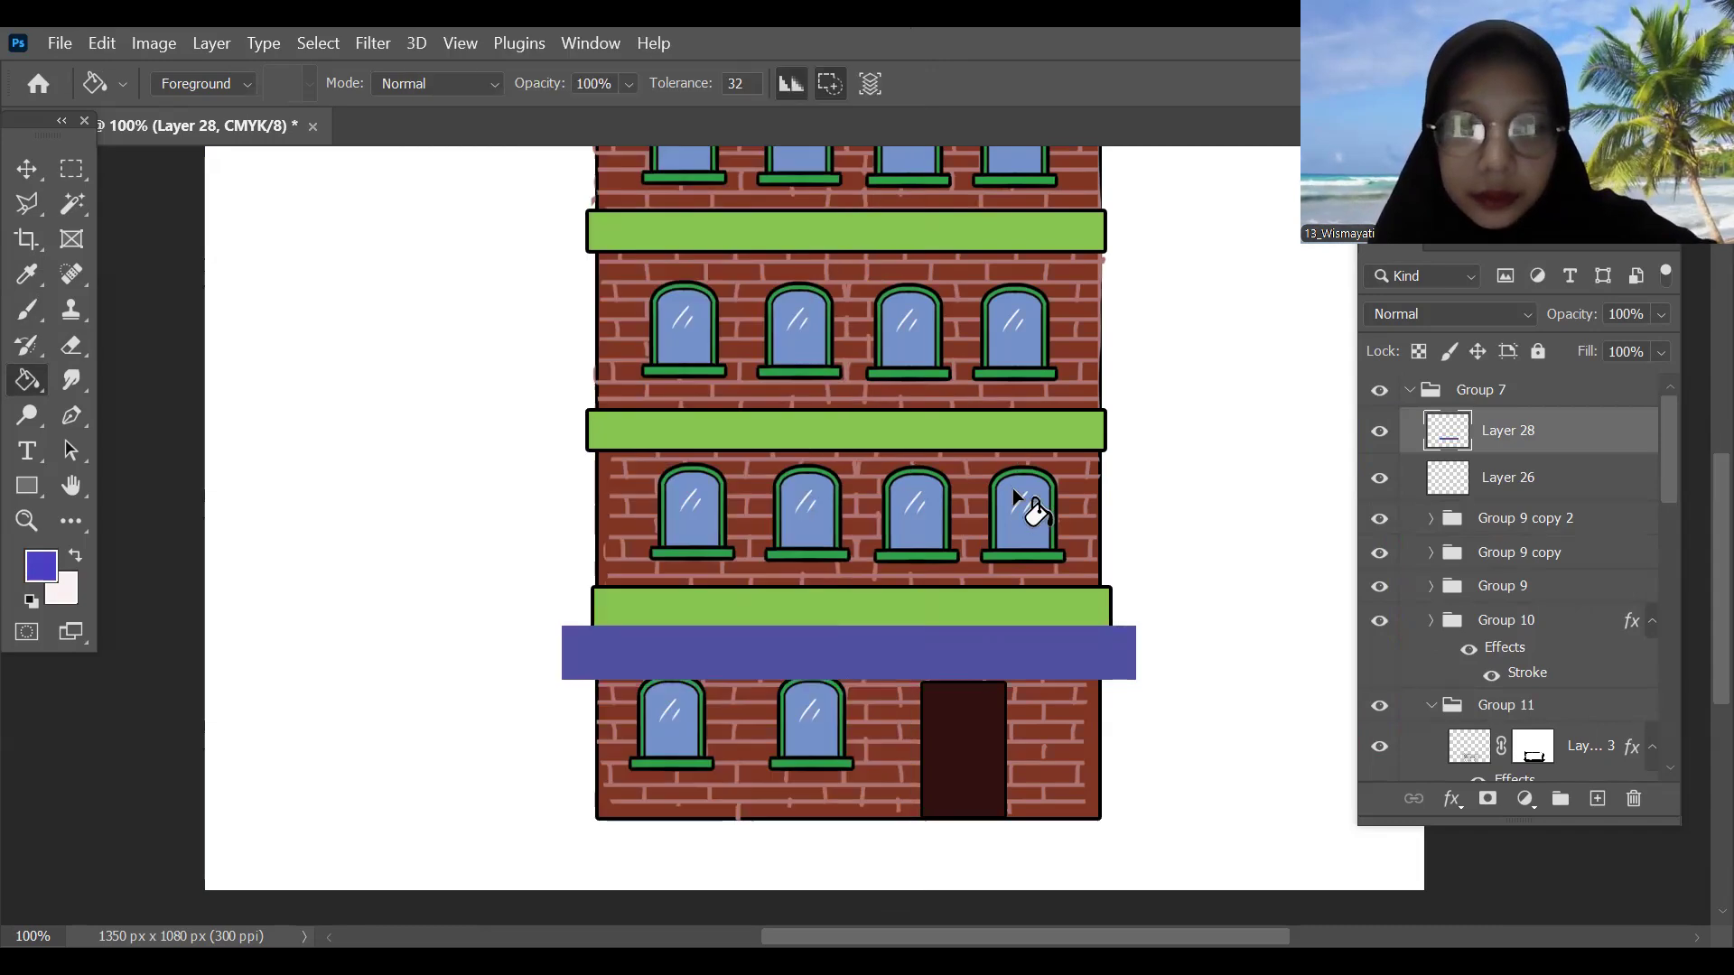
# Step: Transform the blue-violet awning rectangle on Layer 28 into a trapezoid by pulling both upper corners inward
pyautogui.hotkey('ctrl', 't')
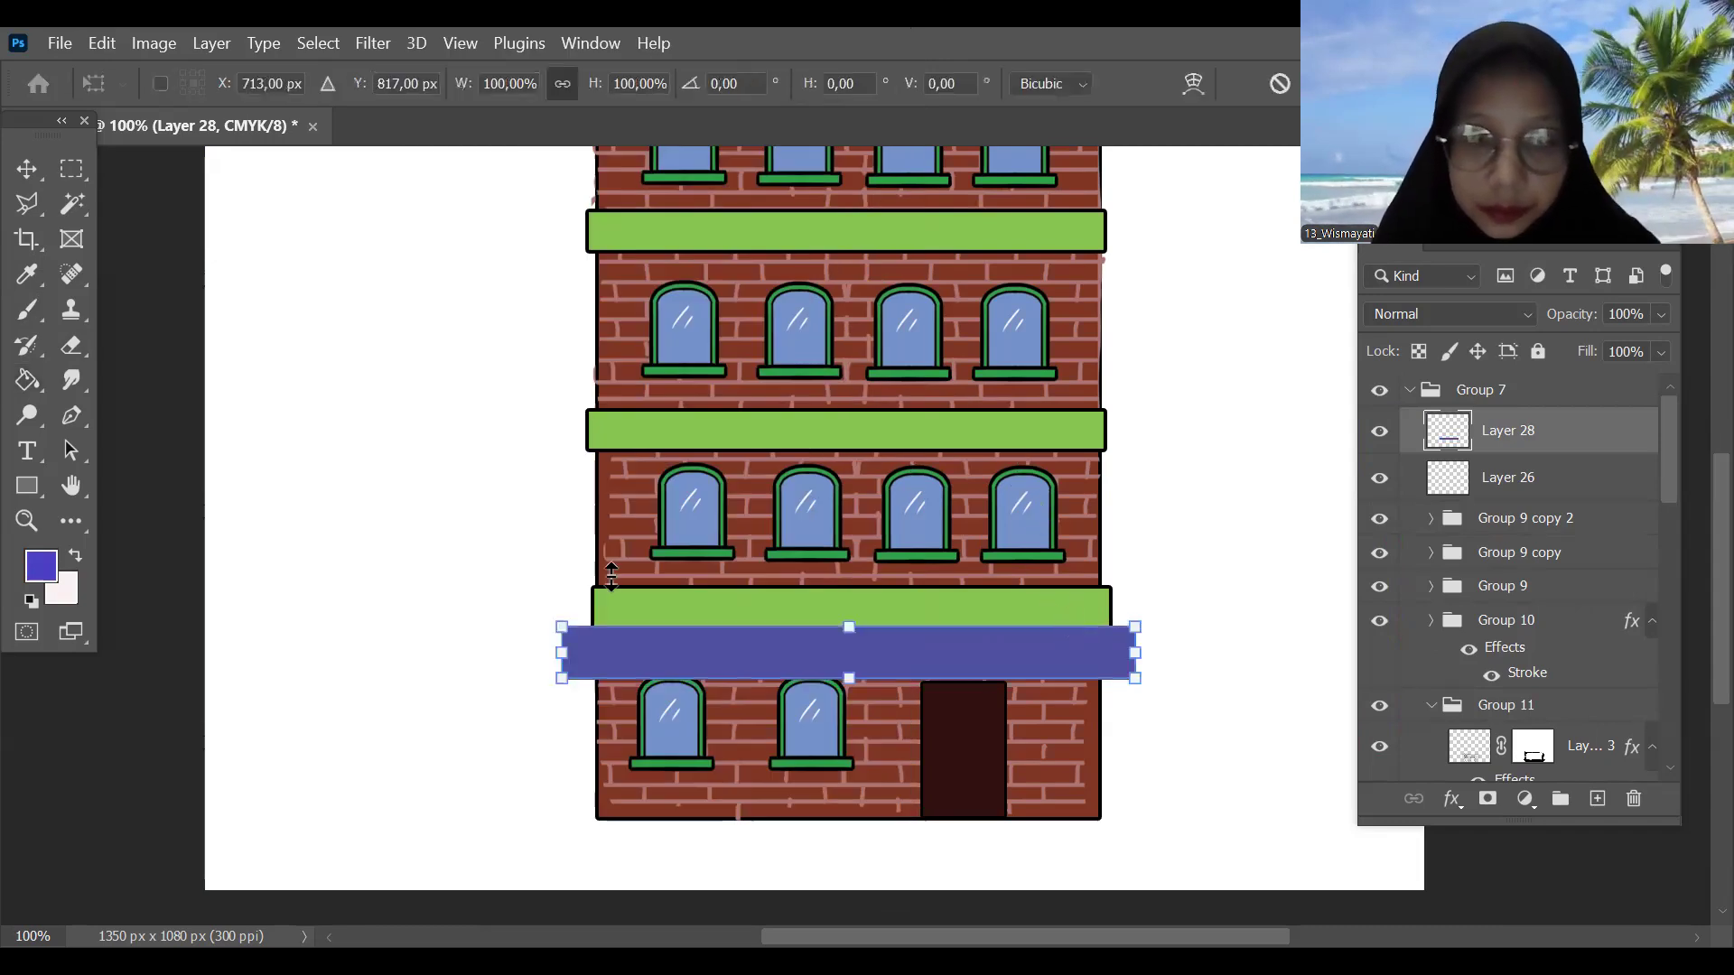
pyautogui.hotkey('ctrl', '+')
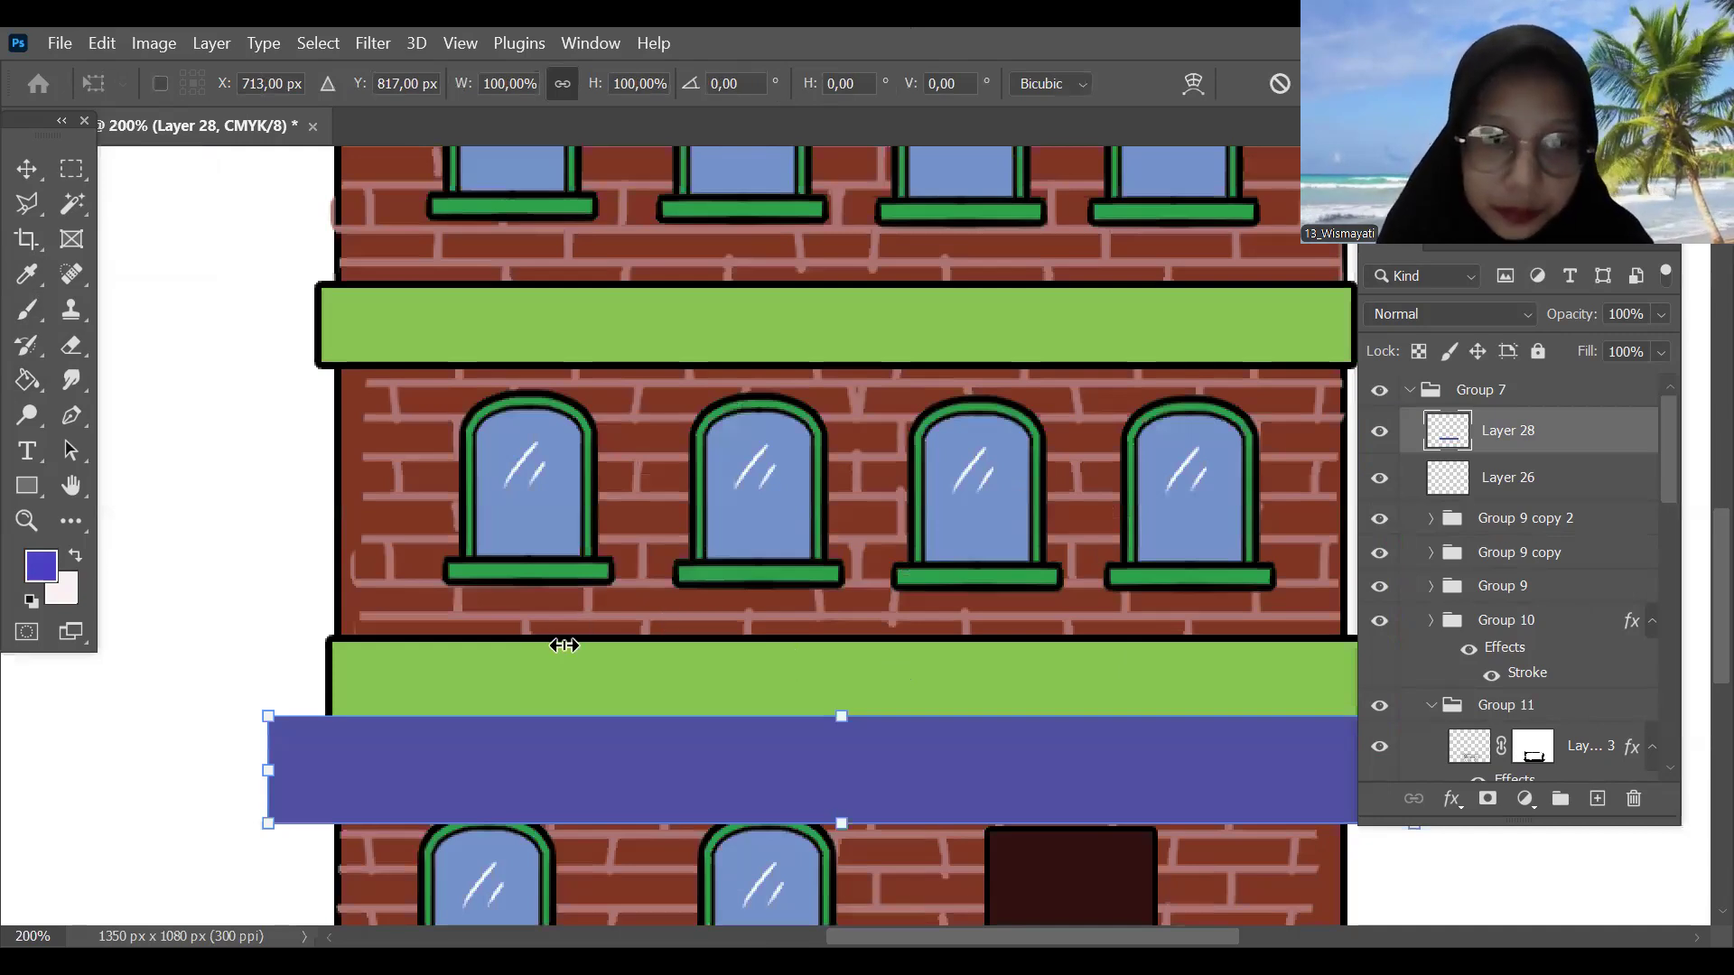
pyautogui.hotkey('ctrl', '-')
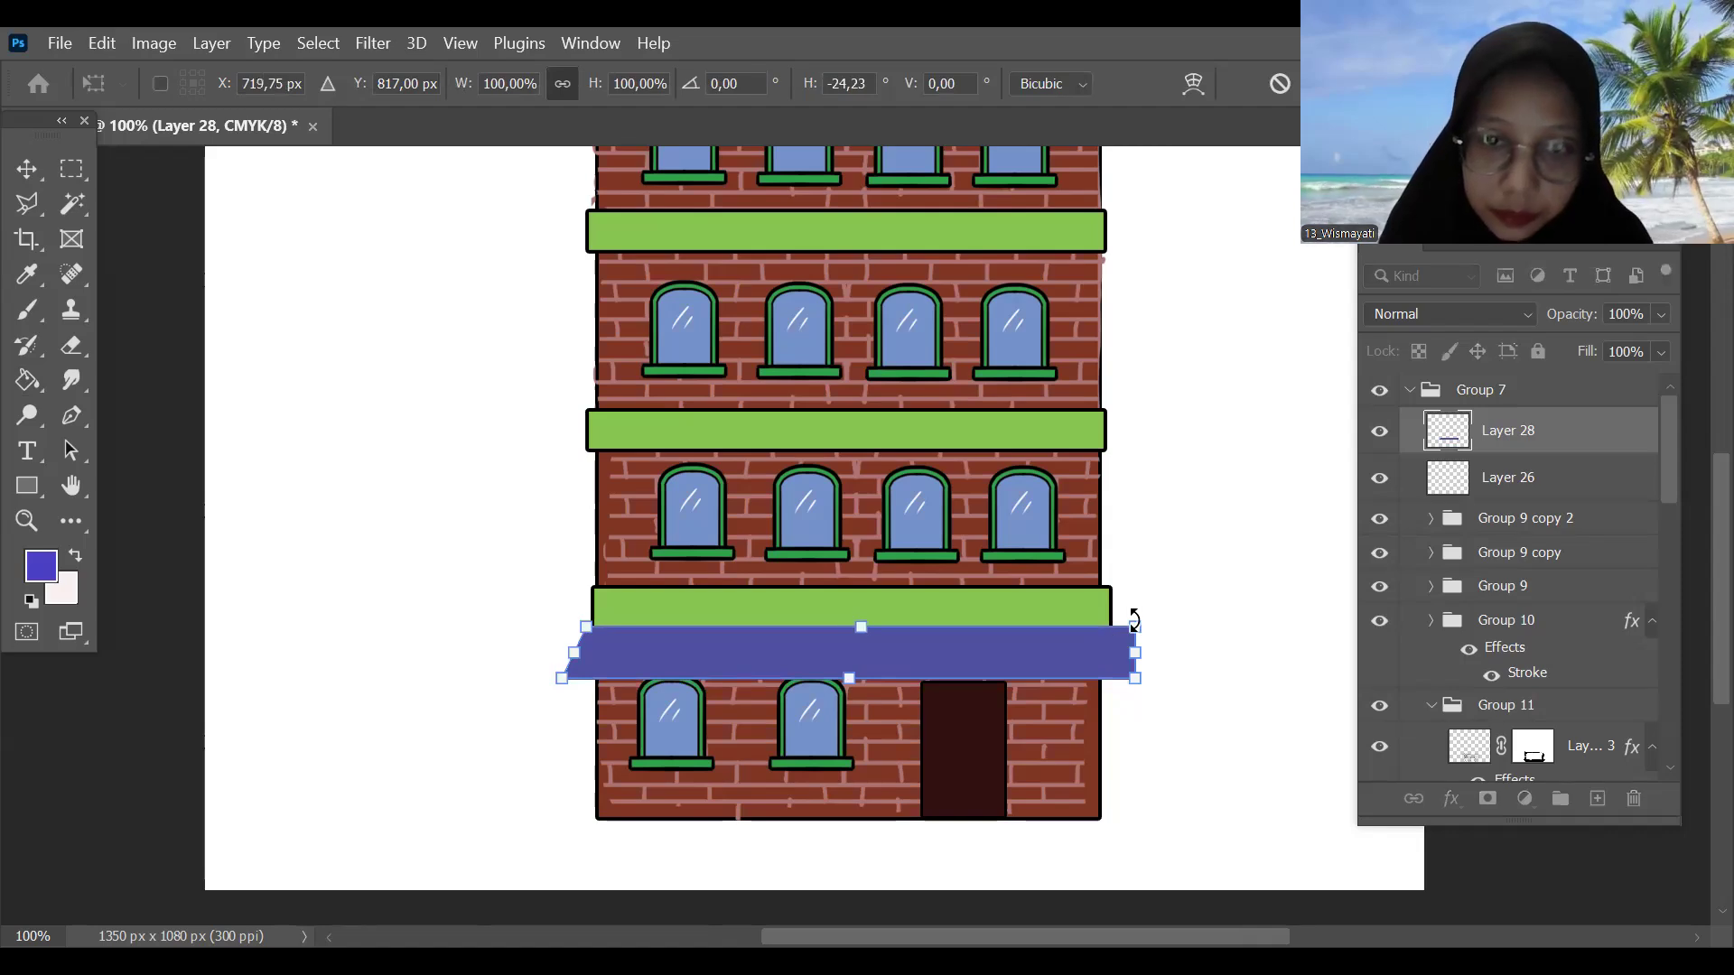
pyautogui.press('Return')
pyautogui.press('g')
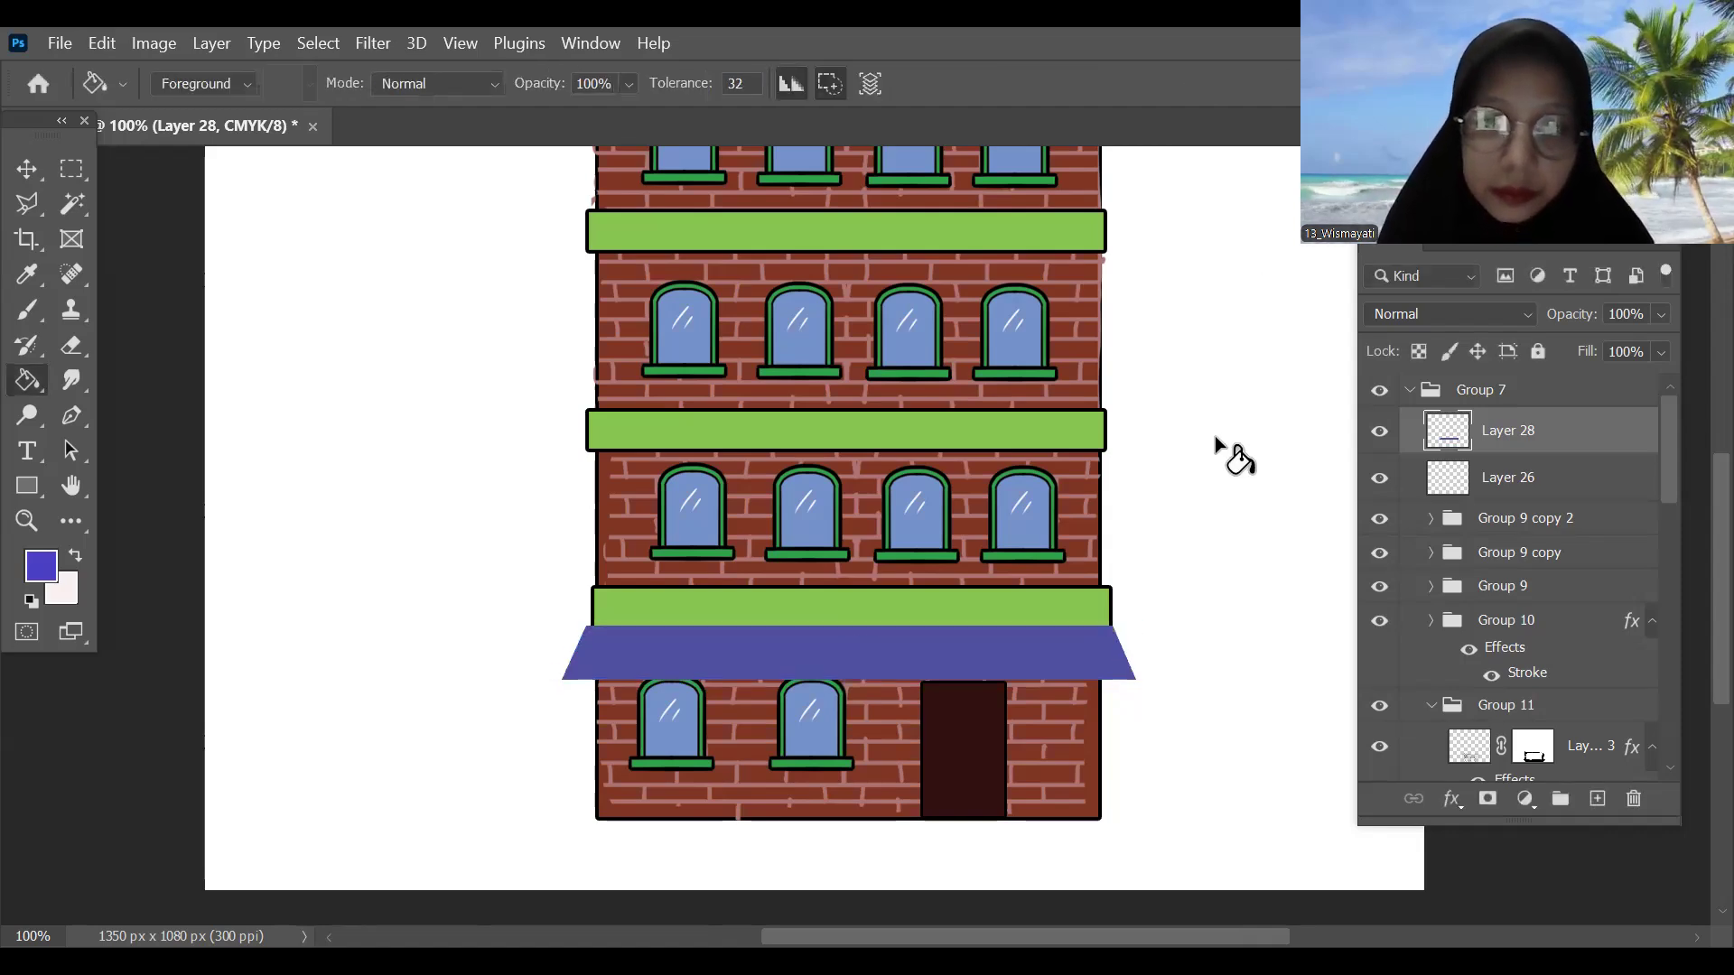
# Step: Transform the awning again, pulling its upper-left corner slightly further inward to refine the slant
pyautogui.hotkey('ctrl', 't')
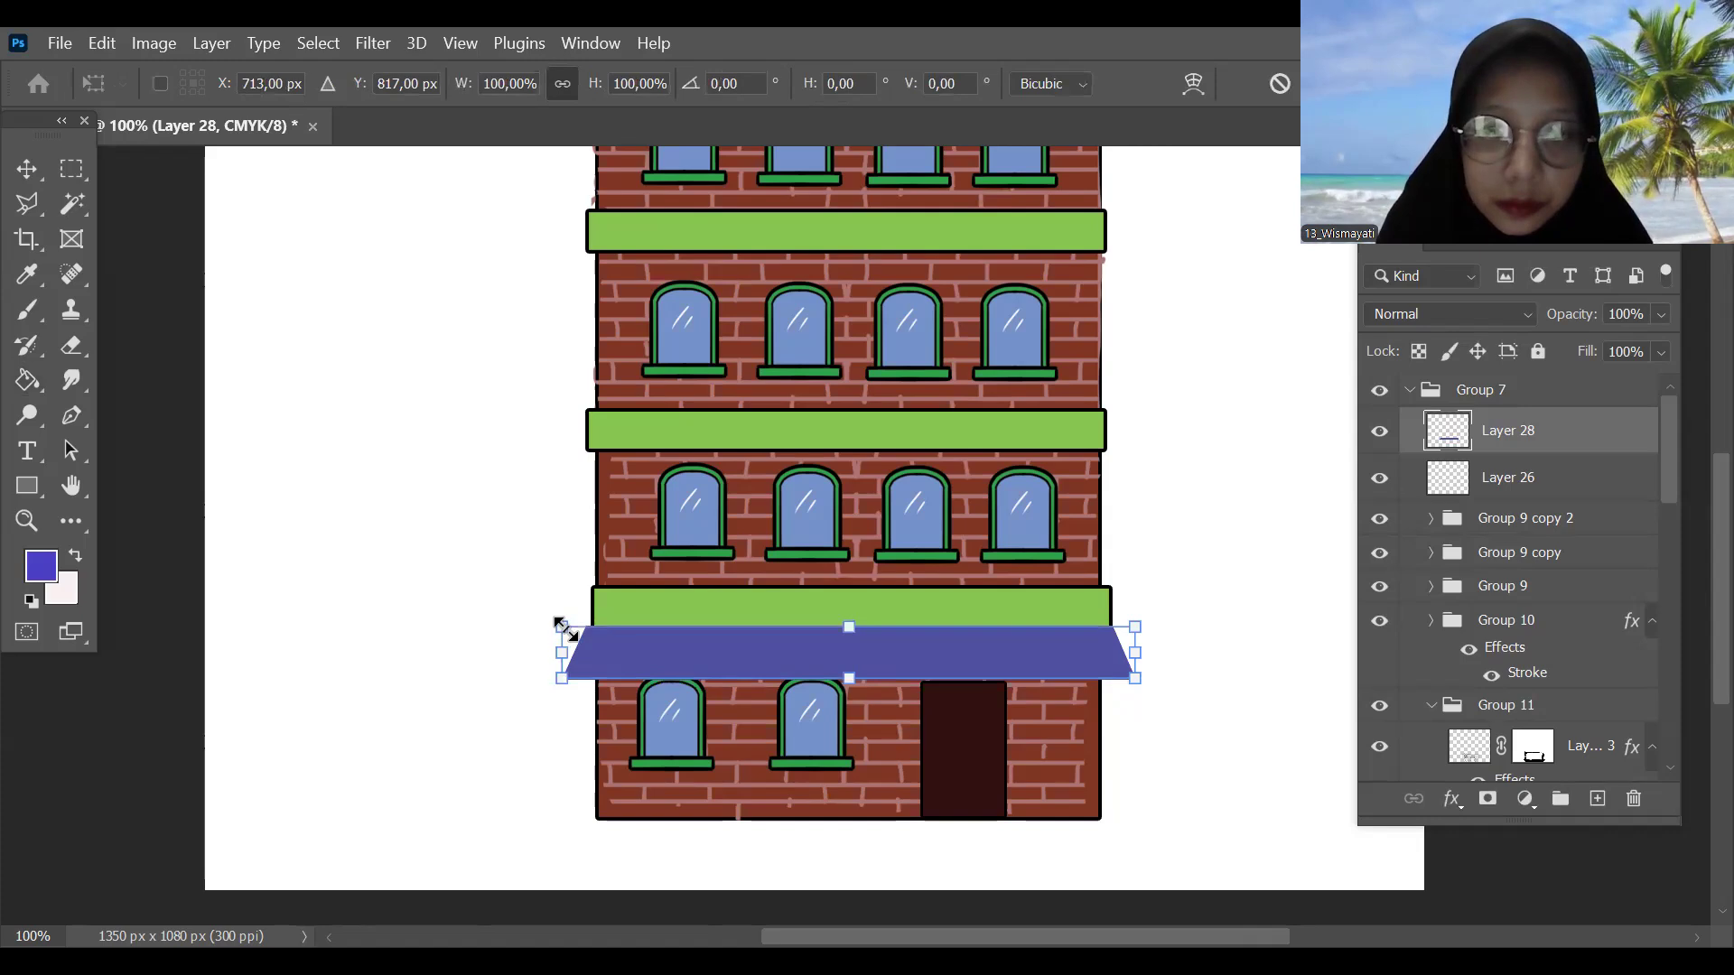
pyautogui.press('ctrl')
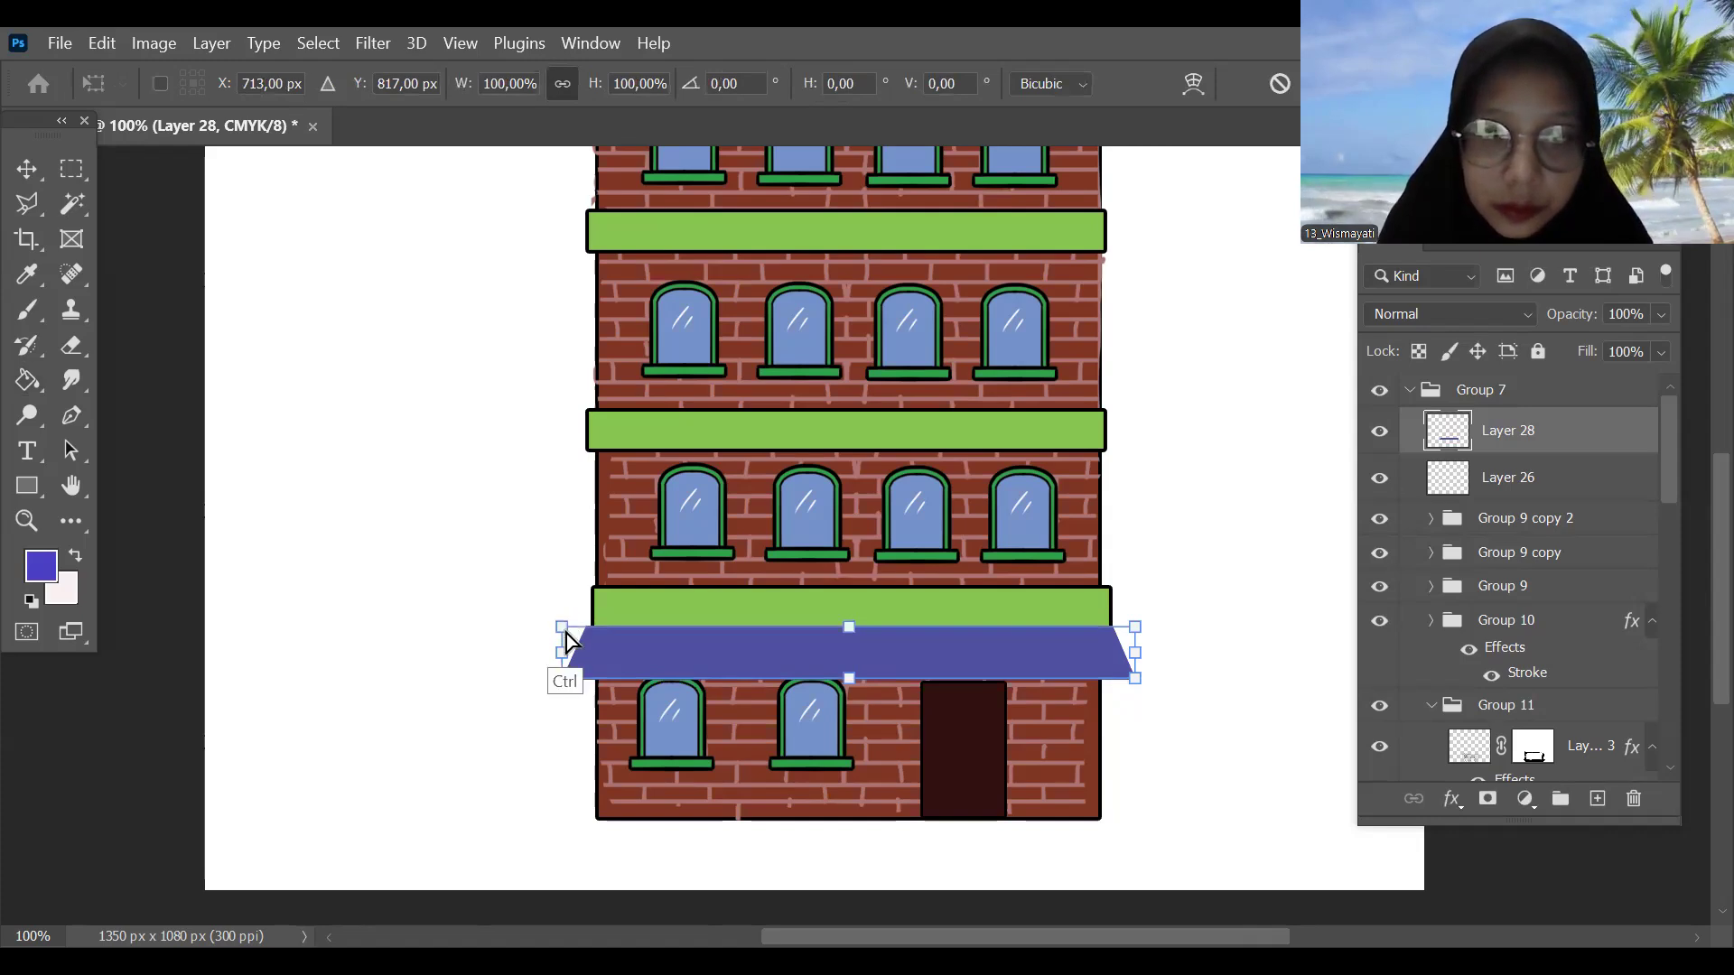
pyautogui.moveTo(569, 628); pyautogui.dragTo(575, 628)
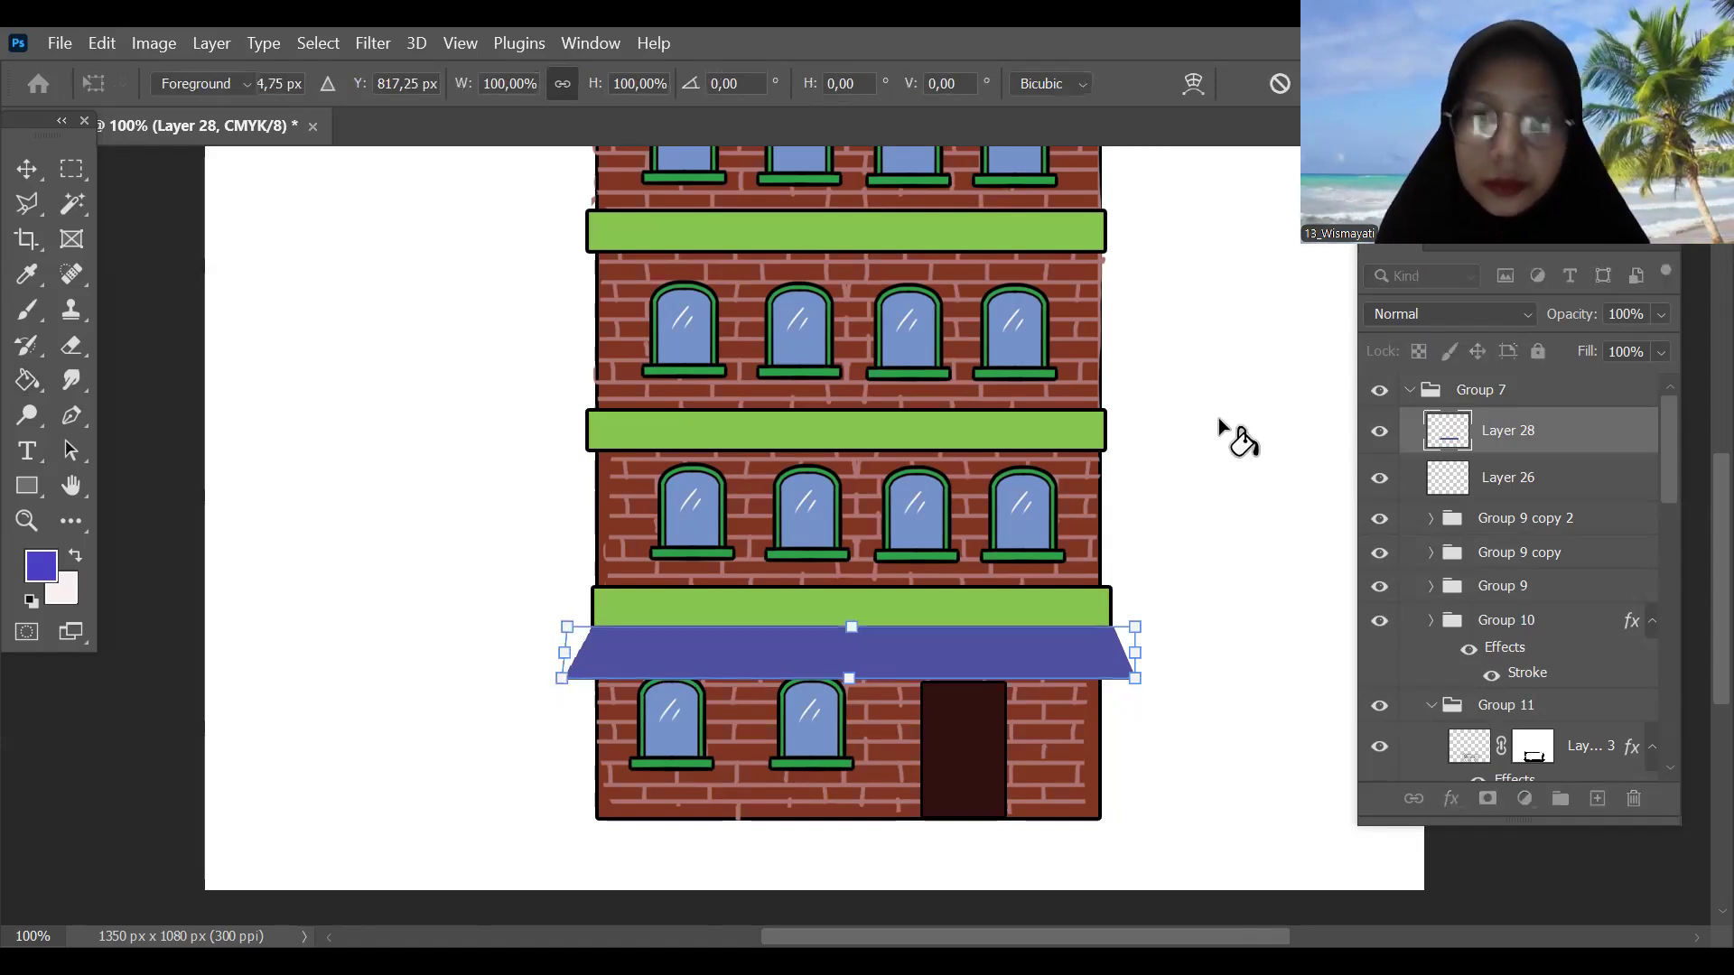
pyautogui.press('Return')
pyautogui.hotkey('ctrl', '-')
pyautogui.press('g')
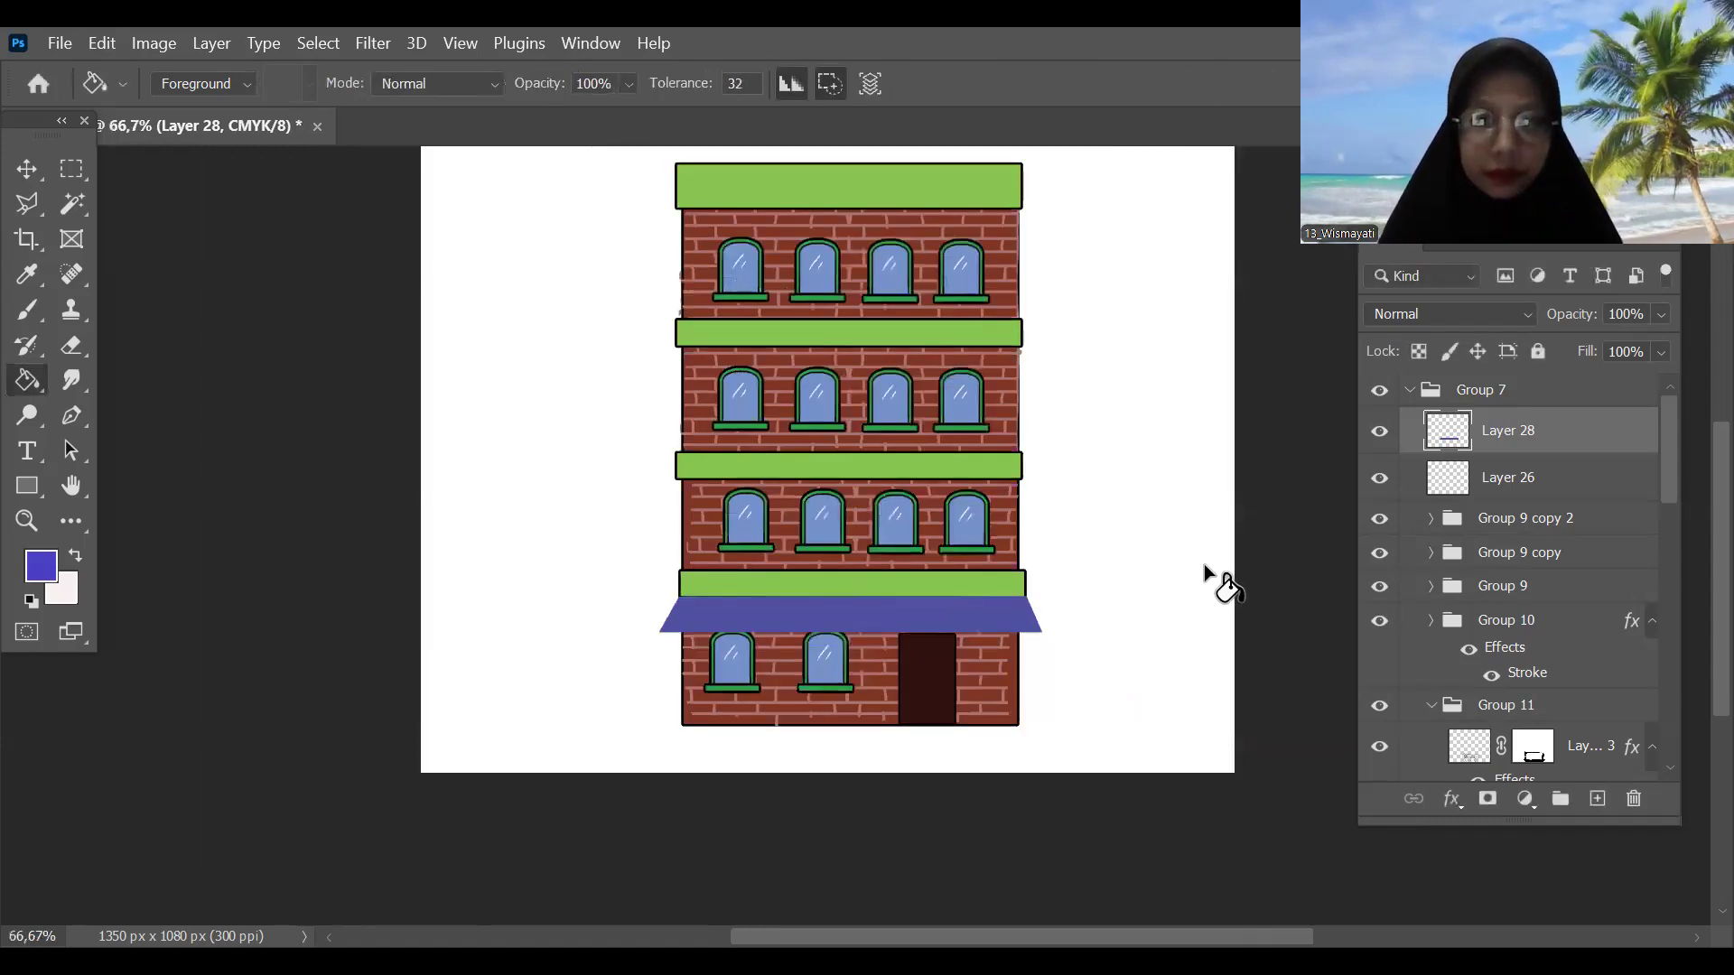
pyautogui.hotkey('ctrl', '-')
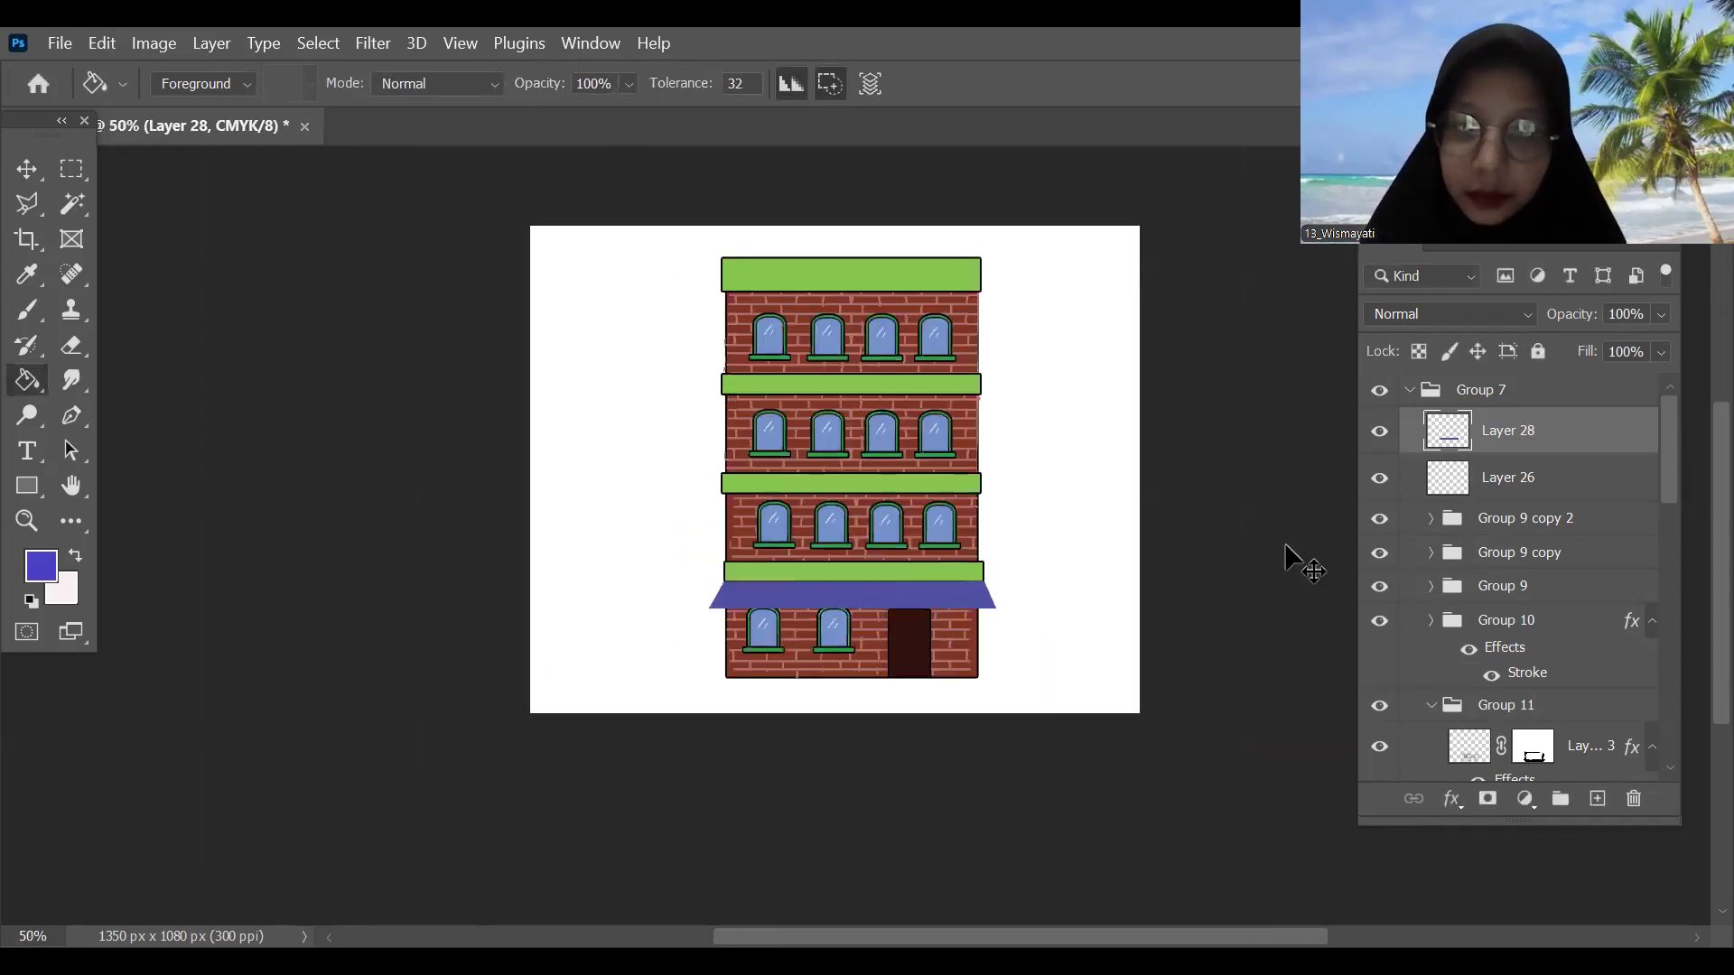
# Step: Load the awning's outline as a selection, add a new layer above it, and set the foreground colour to white (ffffff)
pyautogui.hotkey('ctrl', '+')
pyautogui.keyDown('ctrl'); pyautogui.click(1445, 442); pyautogui.keyUp('ctrl')
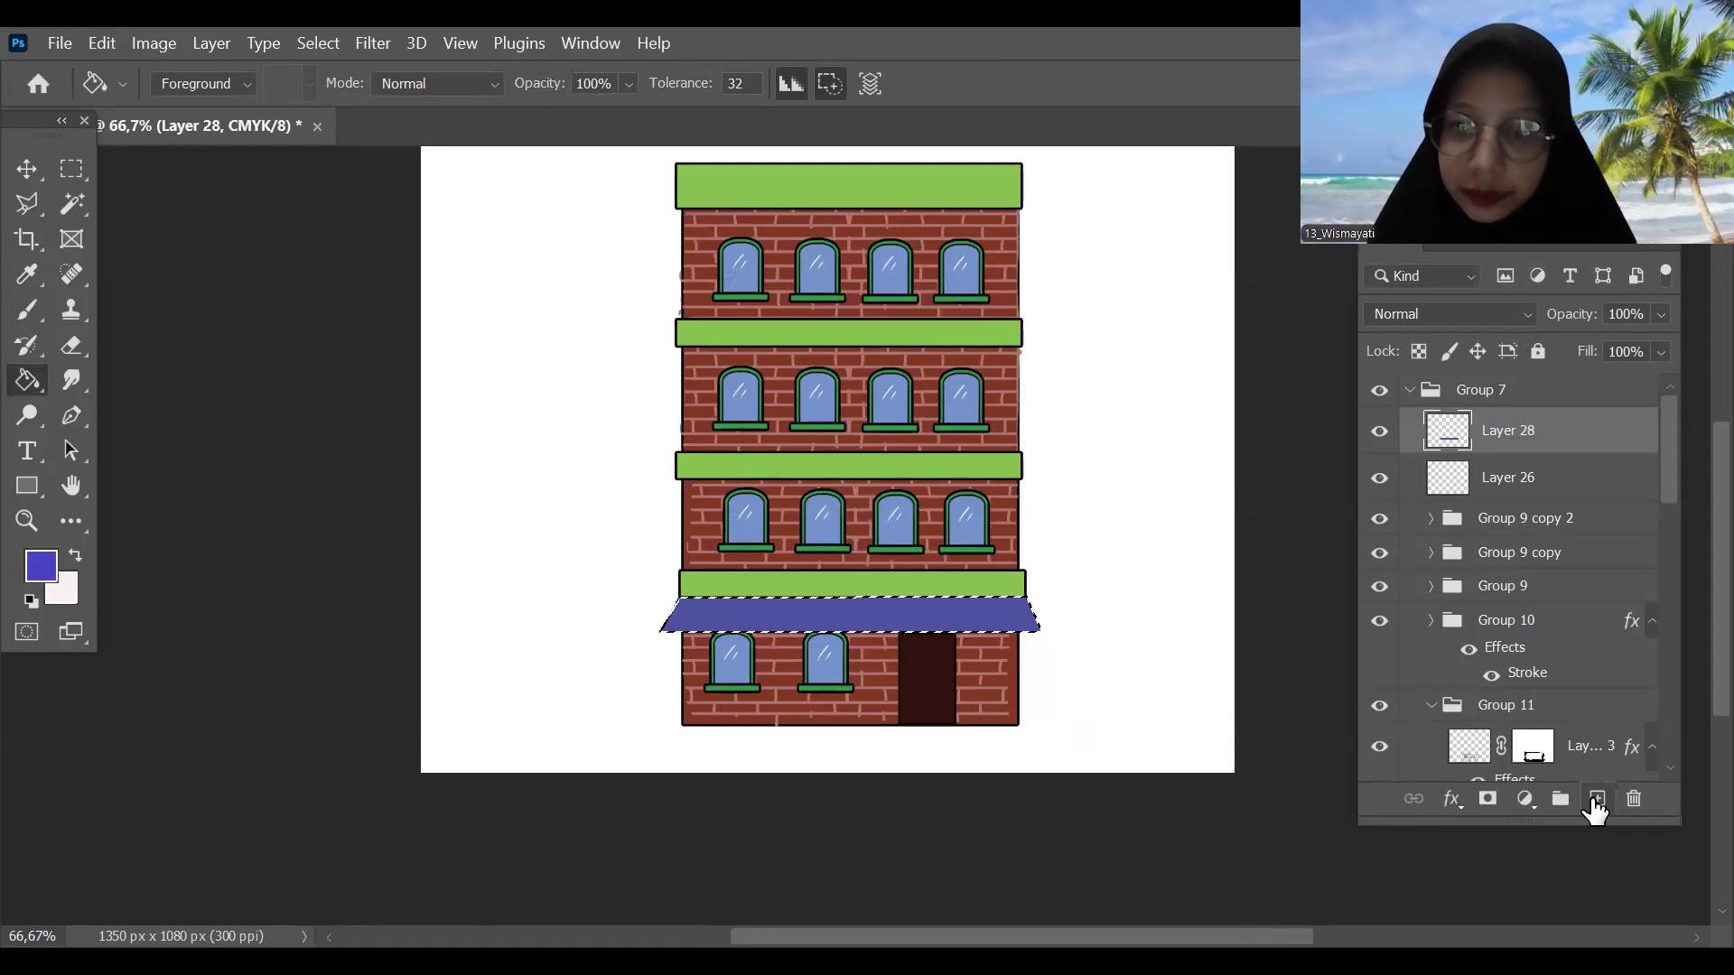
pyautogui.hotkey('ctrl', 'shift', 'alt', 'n')
pyautogui.click(36, 578)
pyautogui.click(1161, 418)
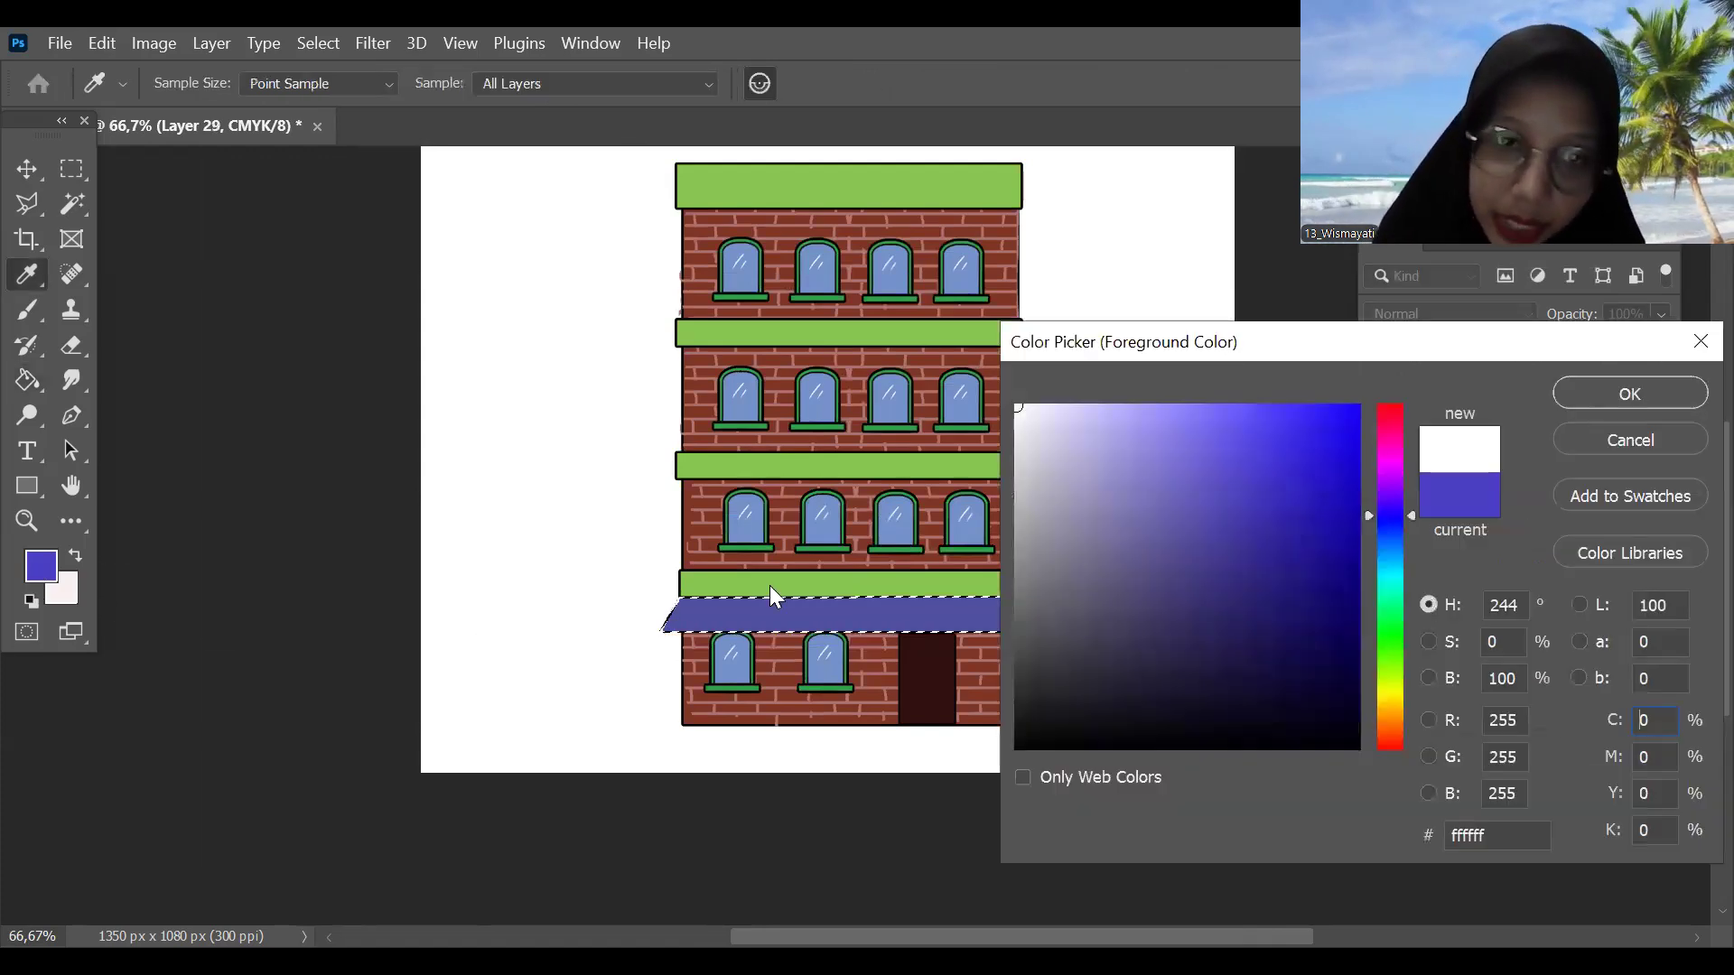
pyautogui.press('Return')
pyautogui.press('g')
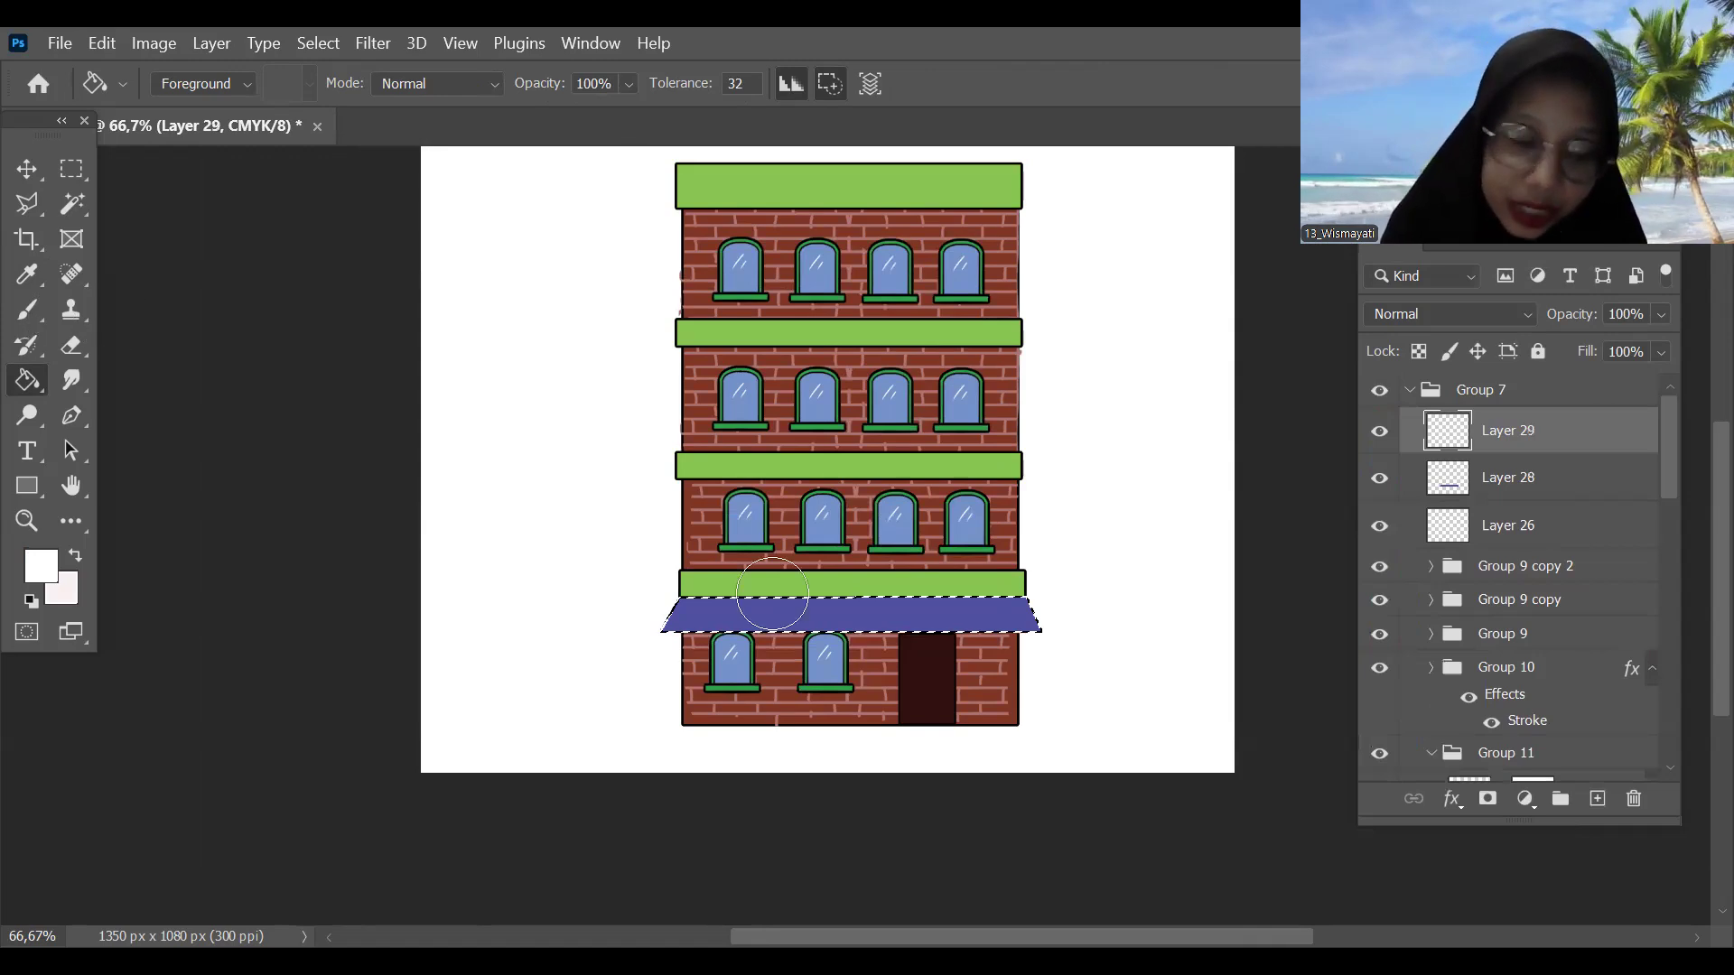
# Step: Brush a white dot pattern across the whole awning selection at 45 px on the new layer, and deselect it
pyautogui.press('b')
pyautogui.press('[')
pyautogui.press('[')
pyautogui.press('[')
pyautogui.press('[')
pyautogui.press('[')
pyautogui.press('[')
pyautogui.press('[')
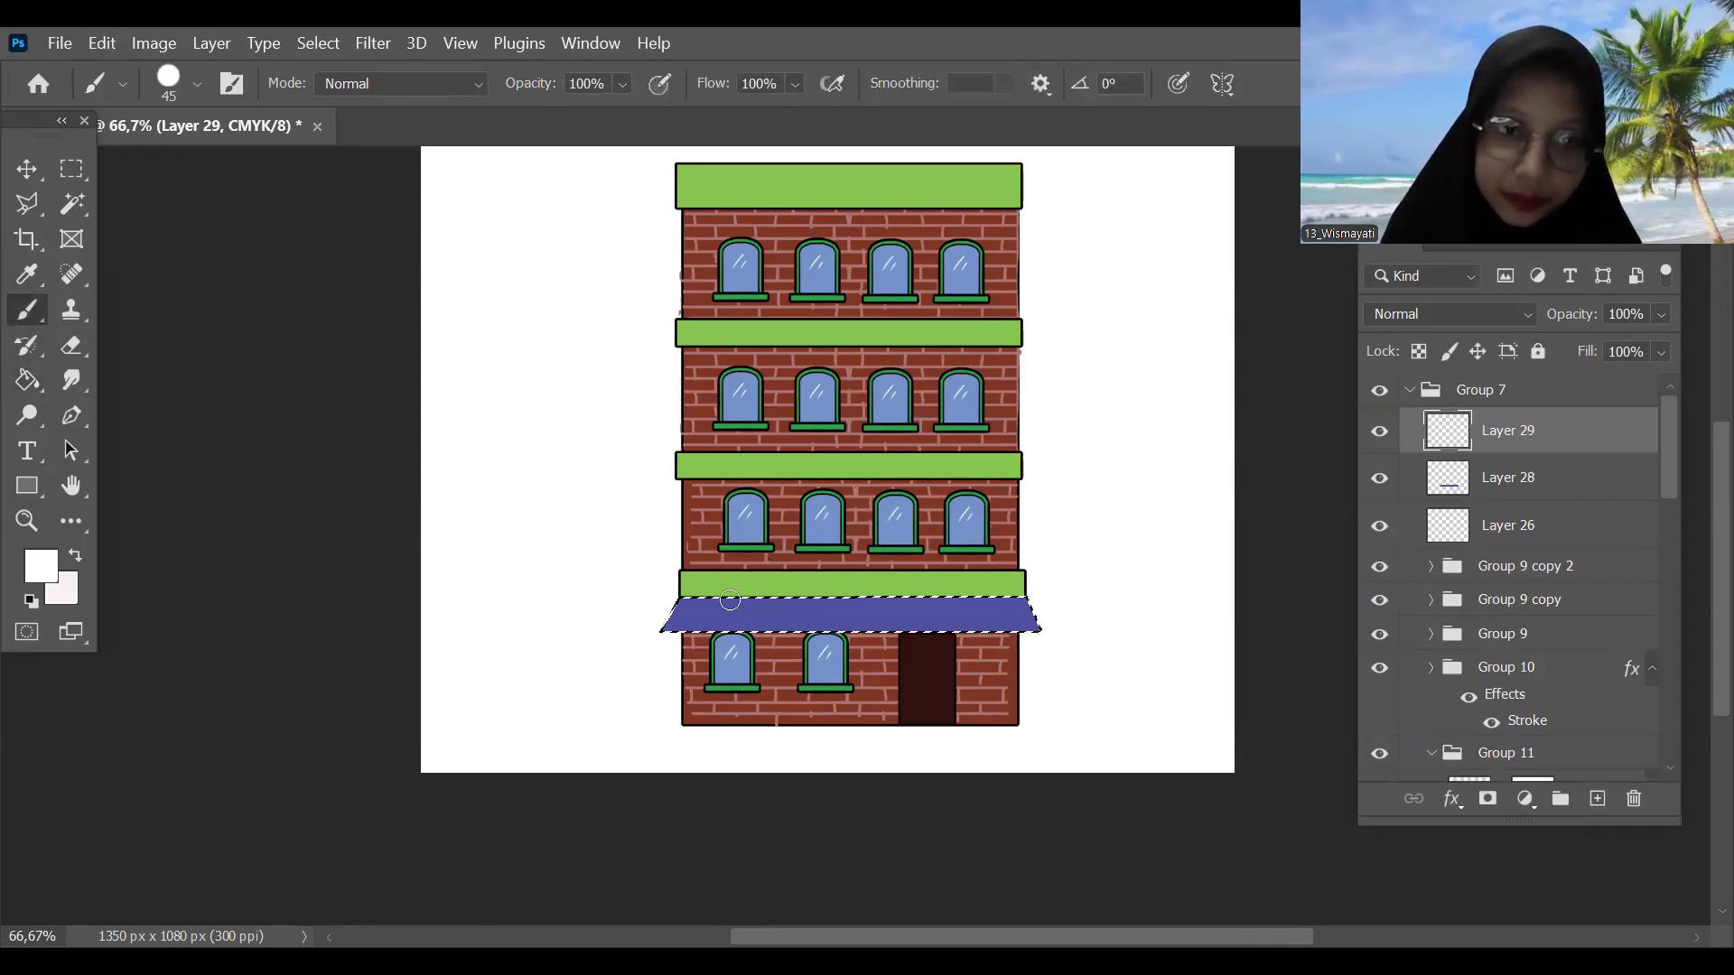
pyautogui.moveTo(722, 597)
pyautogui.mouseDown()
pyautogui.moveTo(705, 632)
pyautogui.moveTo(843, 621)
pyautogui.mouseUp()
pyautogui.hotkey('ctrl', 'z')
pyautogui.press(']')
pyautogui.press(']')
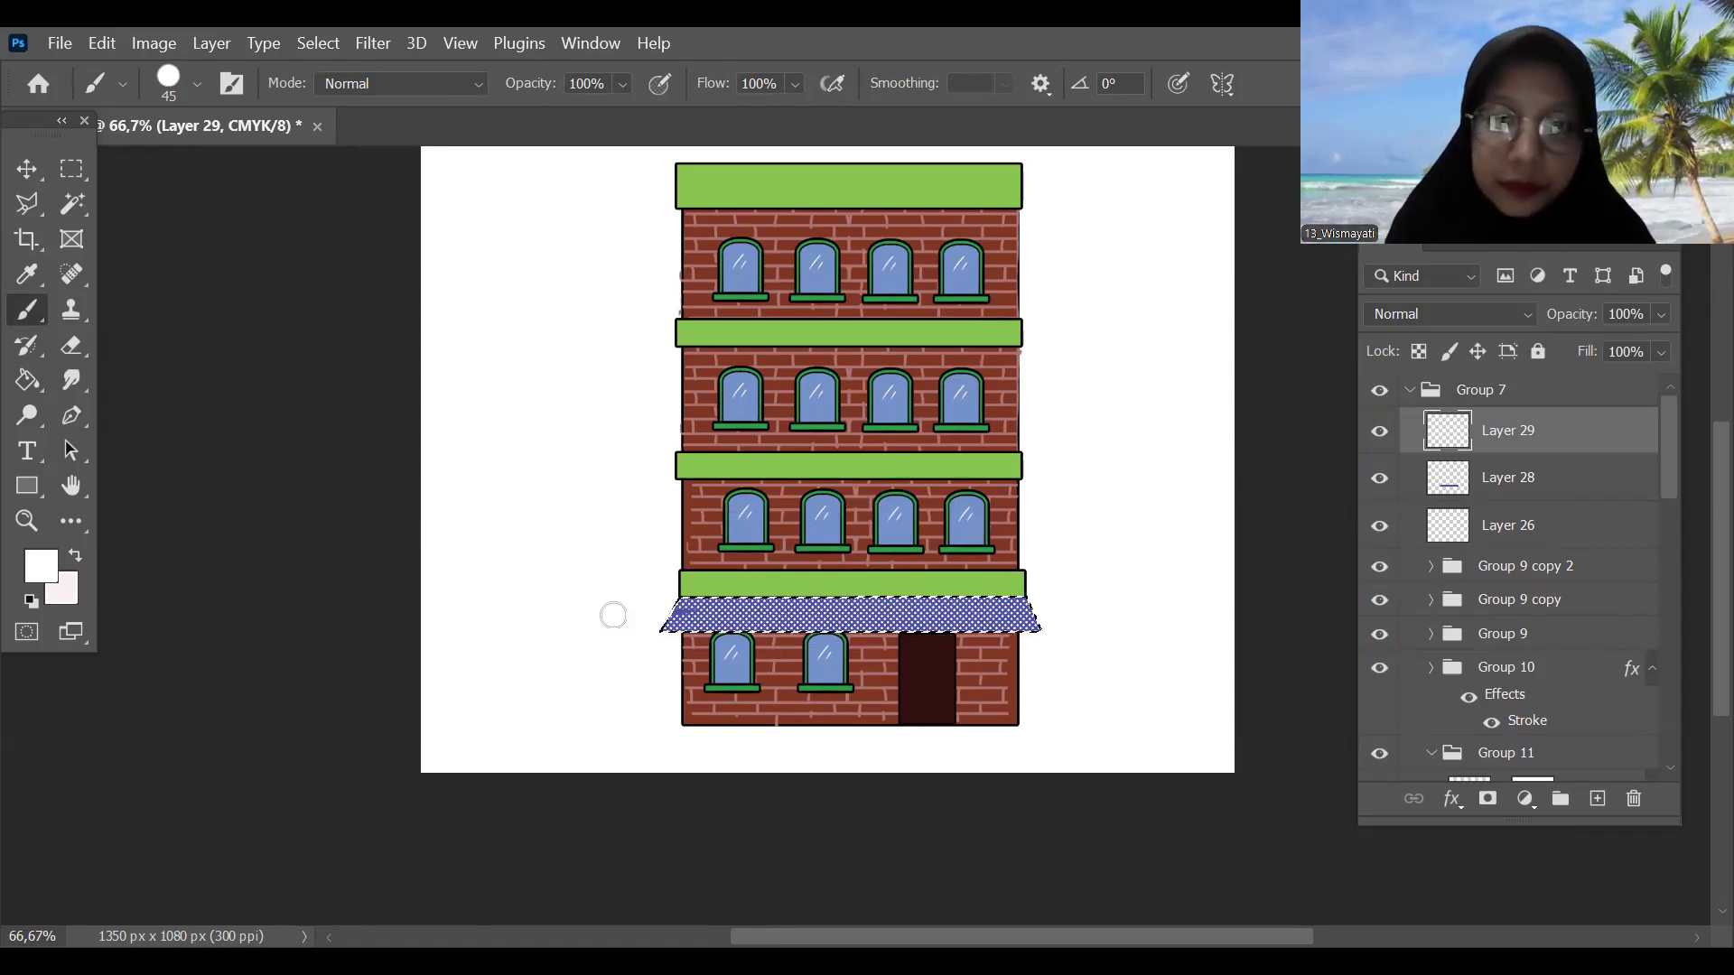
pyautogui.hotkey('ctrl', 'd')
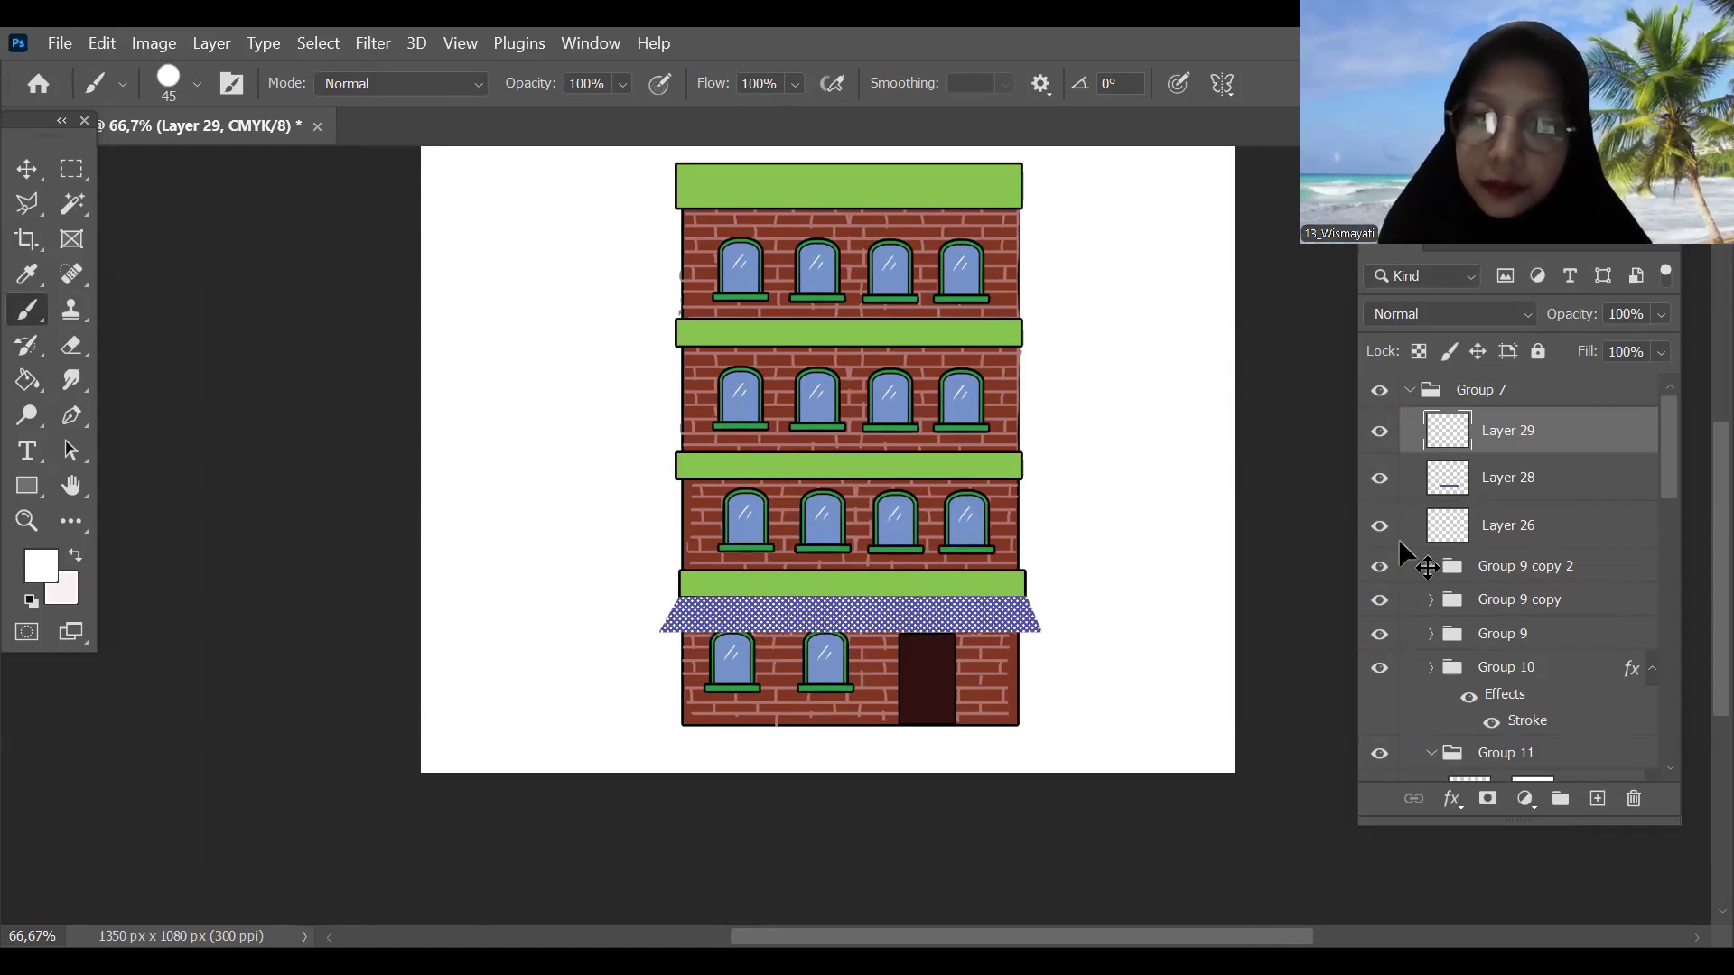